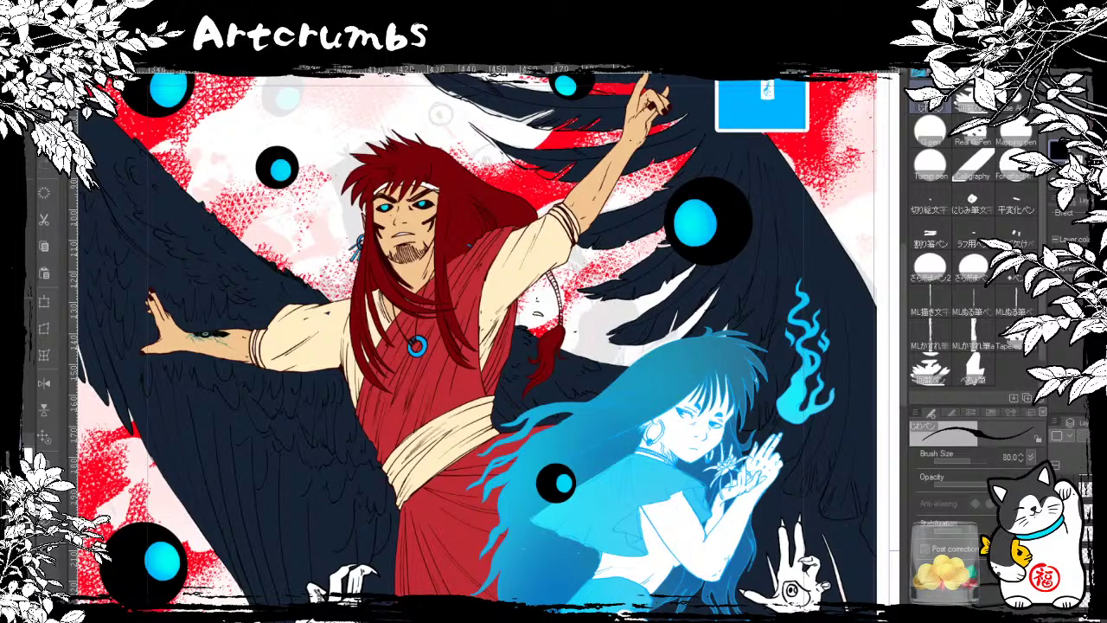
Step: Examine the blue woman's hair, blouse and legs and the figures around her in the illustration
{"action": "left_click_drag", "start_coordinate": [783, 620], "coordinate": [546, 490]}
{"action": "left_click_drag", "start_coordinate": [484, 527], "coordinate": [585, 459]}
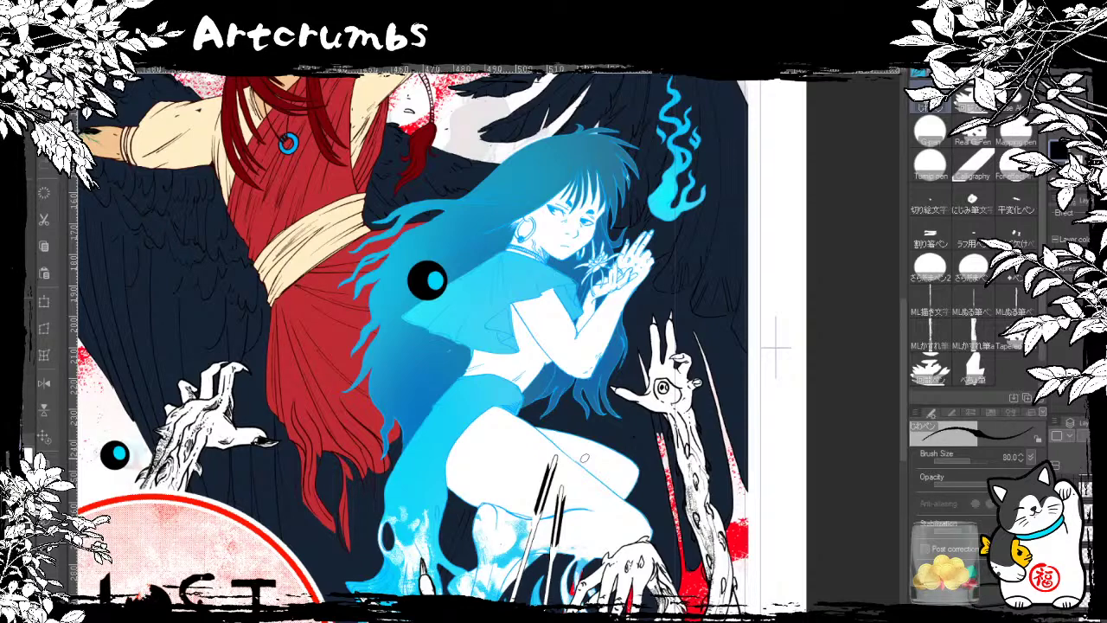
{"action": "left_click_drag", "start_coordinate": [610, 510], "coordinate": [585, 595]}
{"action": "left_click_drag", "start_coordinate": [542, 505], "coordinate": [575, 510]}
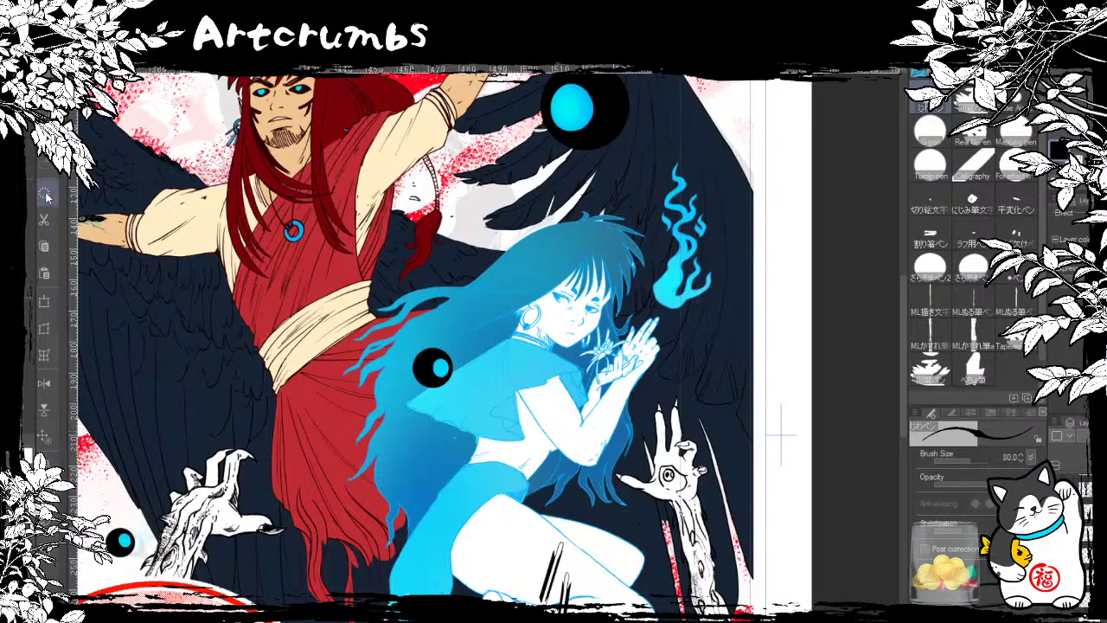
{"action": "key", "text": "o"}
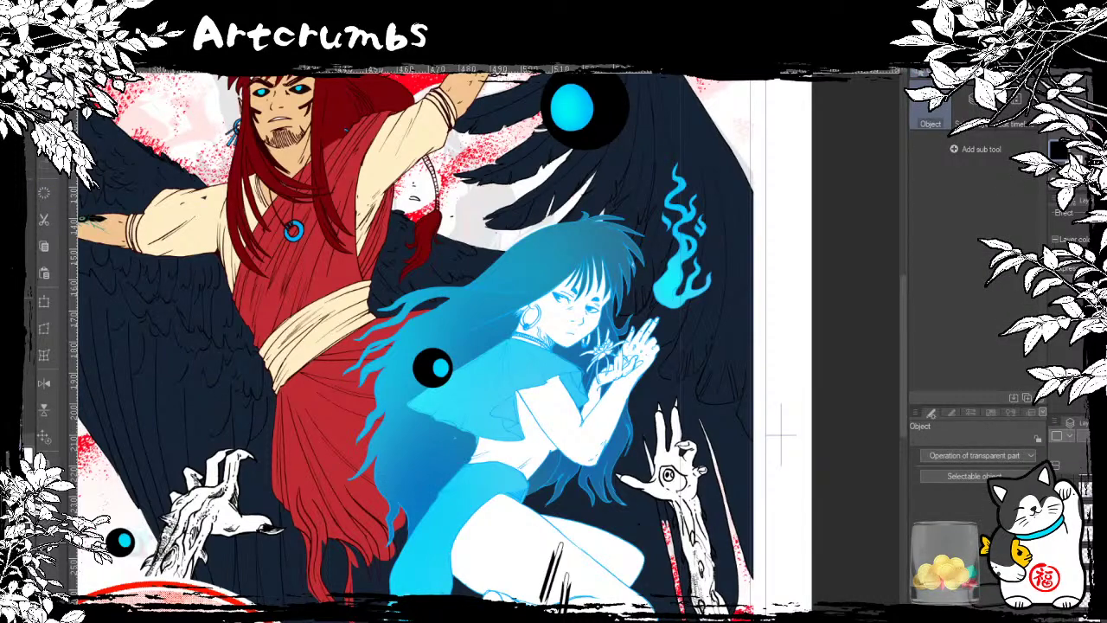
{"action": "scroll", "coordinate": [433, 424], "scroll_direction": "up", "scroll_amount": 3}
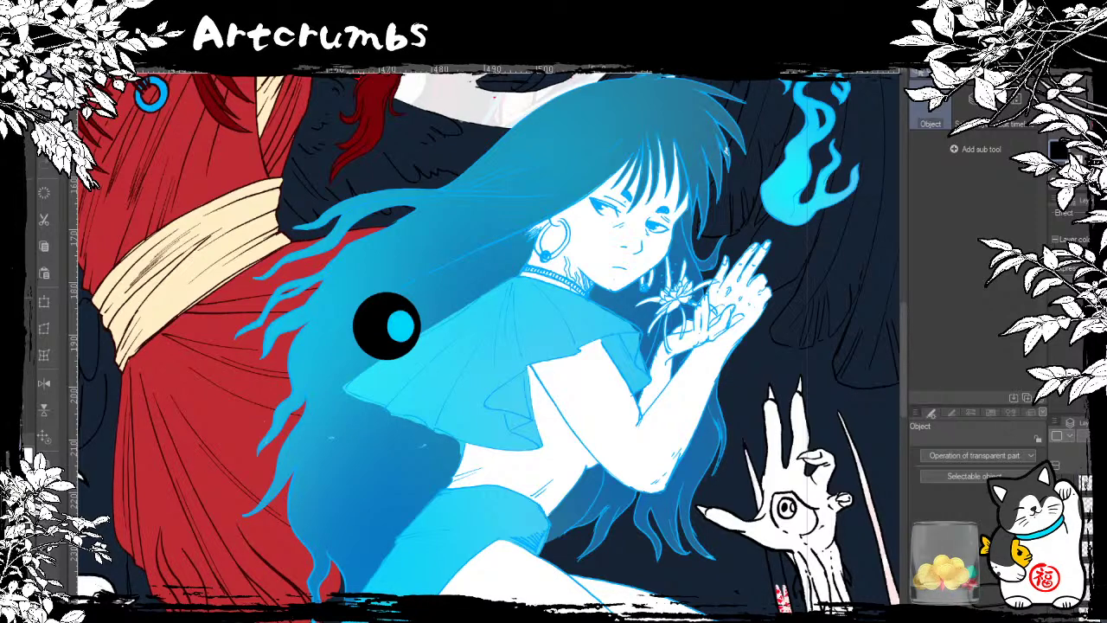
{"action": "scroll", "coordinate": [1086, 545], "scroll_direction": "down", "scroll_amount": 3}
{"action": "left_click", "coordinate": [1087, 540]}
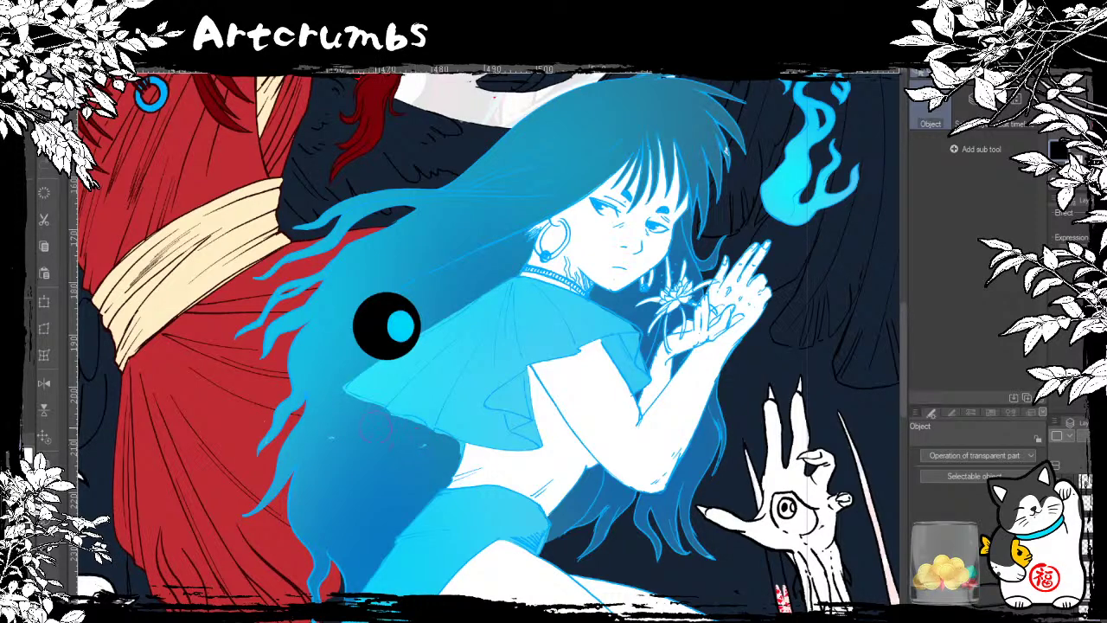
{"action": "left_click_drag", "start_coordinate": [571, 464], "coordinate": [592, 449]}
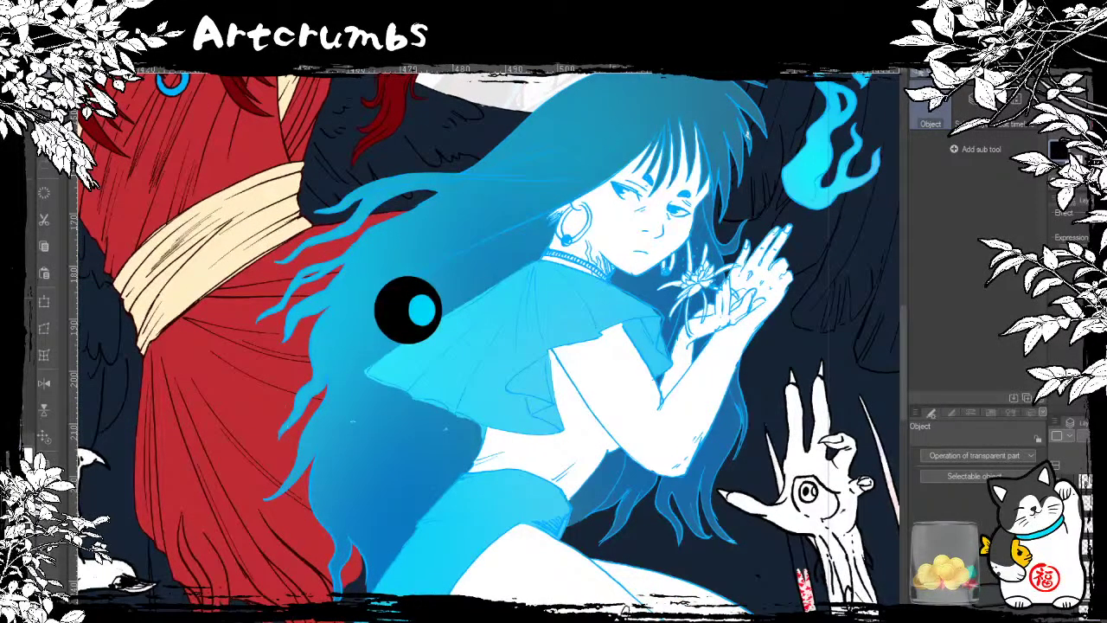
{"action": "left_click_drag", "start_coordinate": [320, 586], "coordinate": [291, 571]}
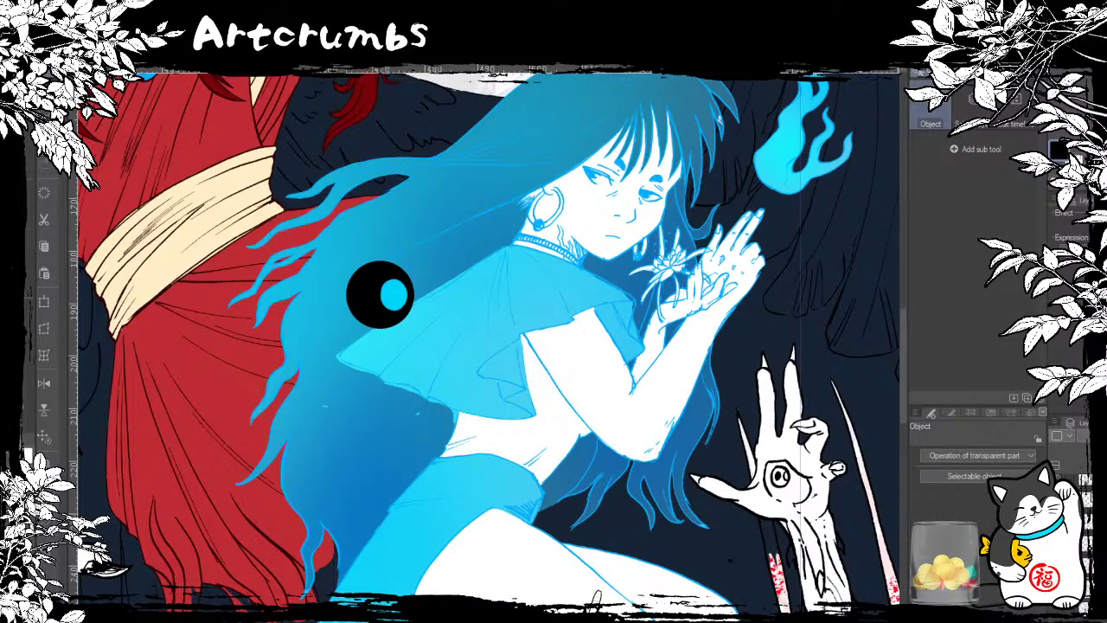
Step: Compare the gradient on the blue woman's hair and clothing with the flat colours, and leave the gradient undone
{"action": "key", "text": "ctrl+z"}
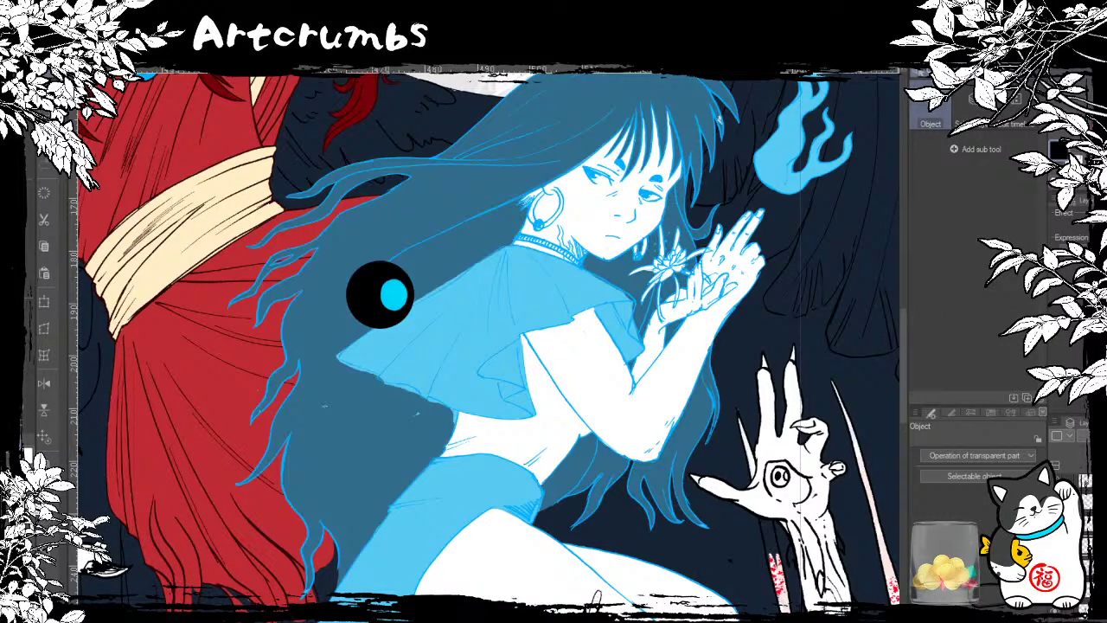
{"action": "key", "text": "ctrl+y"}
{"action": "key", "text": "ctrl+y"}
{"action": "key", "text": "ctrl+z"}
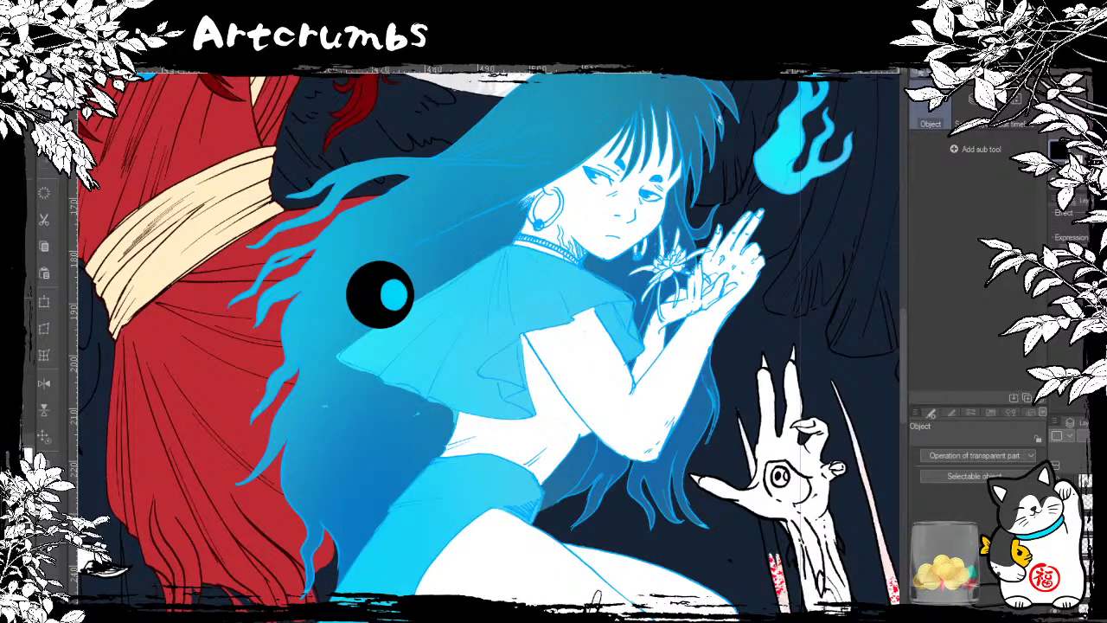
{"action": "key", "text": "ctrl+z"}
{"action": "key", "text": "ctrl+y"}
{"action": "key", "text": "j"}
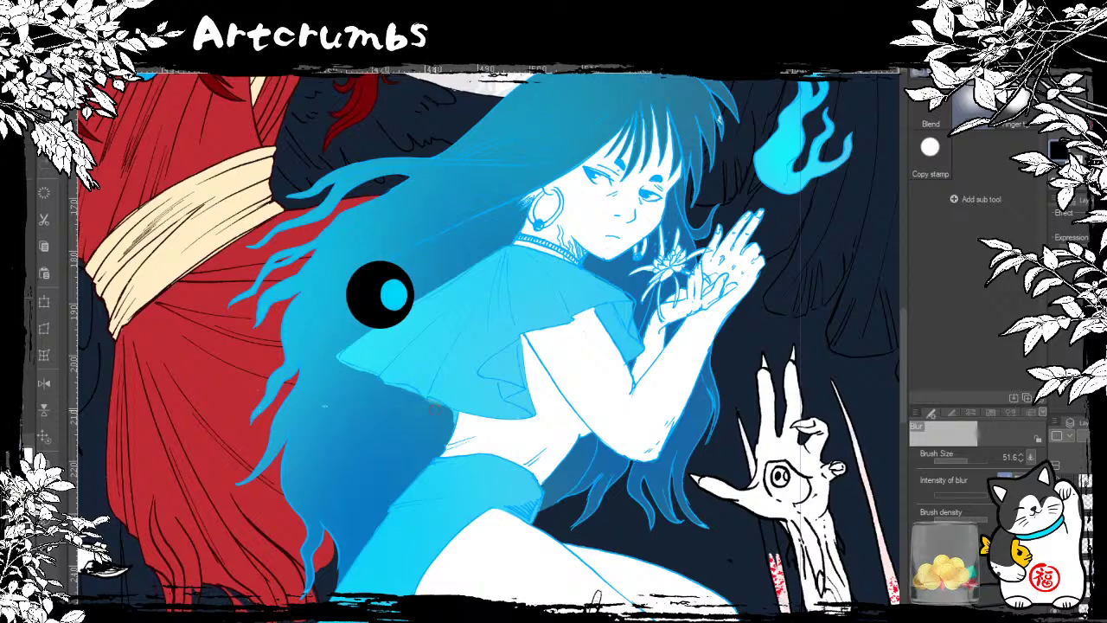
{"action": "key", "text": "ctrl+z"}
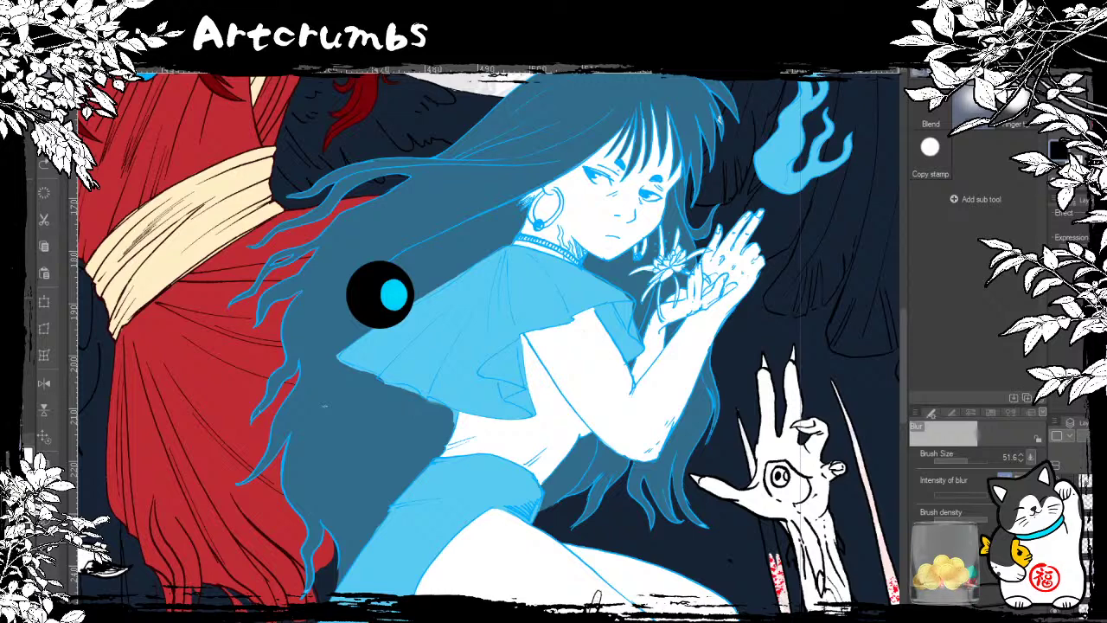
Step: Sample the hair's dark blue and paint it along the blouse's lower hem with the pen at size 80
{"action": "key", "text": "i"}
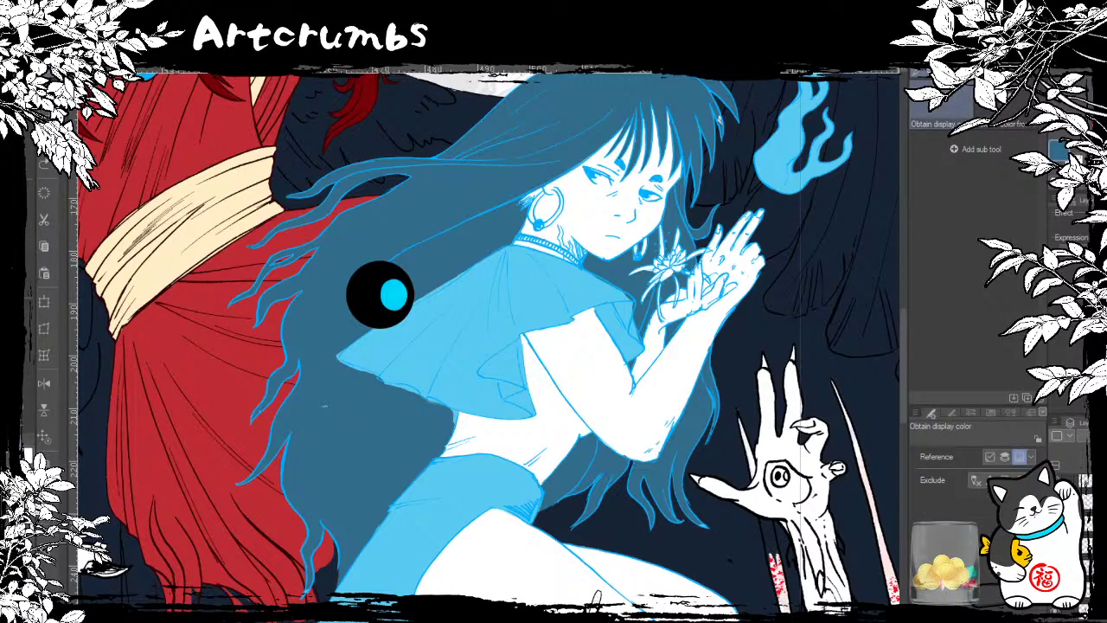
{"action": "key", "text": "p"}
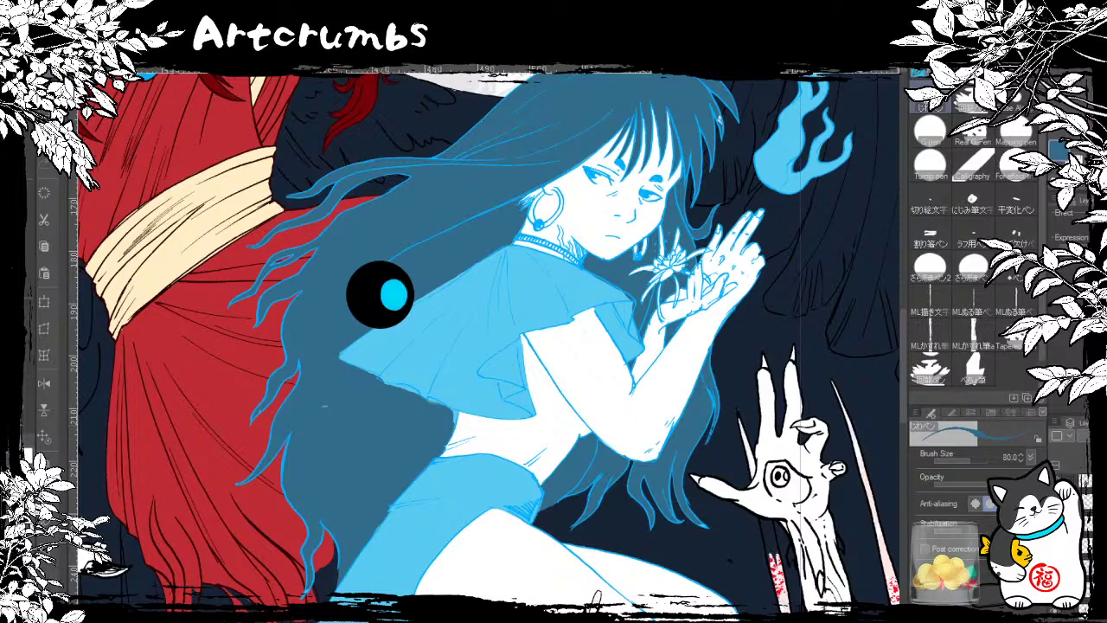
{"action": "scroll", "coordinate": [495, 382], "scroll_direction": "up", "scroll_amount": 2}
{"action": "mouse_move", "coordinate": [395, 468]}
{"action": "left_mouse_down"}
{"action": "mouse_move", "coordinate": [314, 591]}
{"action": "mouse_move", "coordinate": [352, 519]}
{"action": "left_mouse_up"}
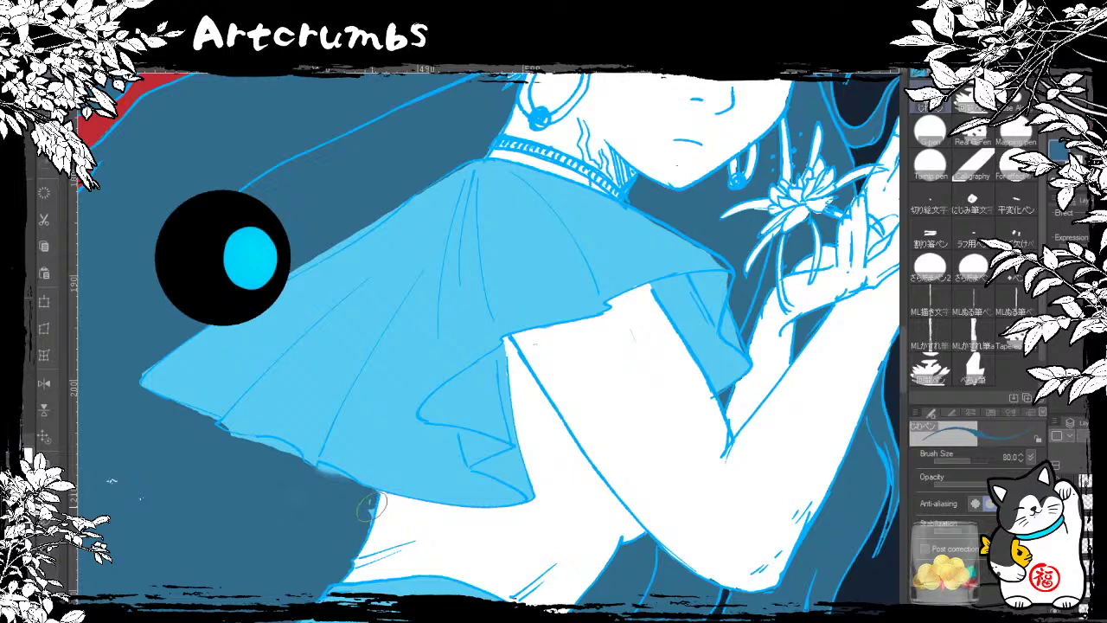
{"action": "left_click_drag", "start_coordinate": [283, 566], "coordinate": [331, 622]}
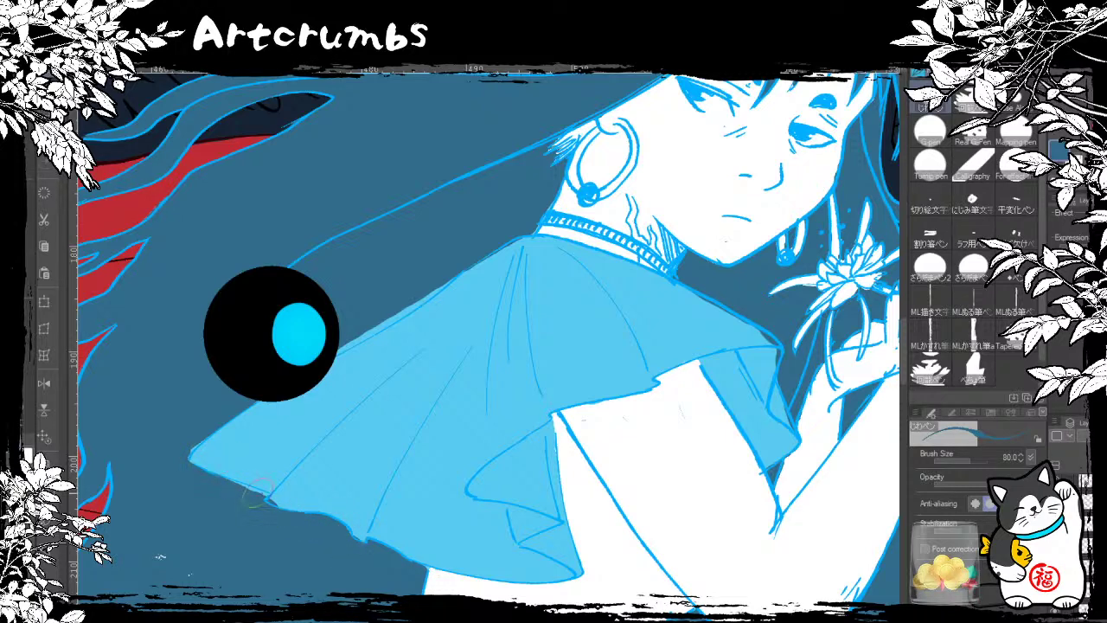
{"action": "mouse_move", "coordinate": [260, 487]}
{"action": "left_mouse_down"}
{"action": "mouse_move", "coordinate": [214, 485]}
{"action": "mouse_move", "coordinate": [185, 446]}
{"action": "left_mouse_up"}
{"action": "mouse_move", "coordinate": [641, 427]}
{"action": "left_mouse_down"}
{"action": "mouse_move", "coordinate": [606, 436]}
{"action": "mouse_move", "coordinate": [649, 389]}
{"action": "mouse_move", "coordinate": [615, 372]}
{"action": "left_mouse_up"}
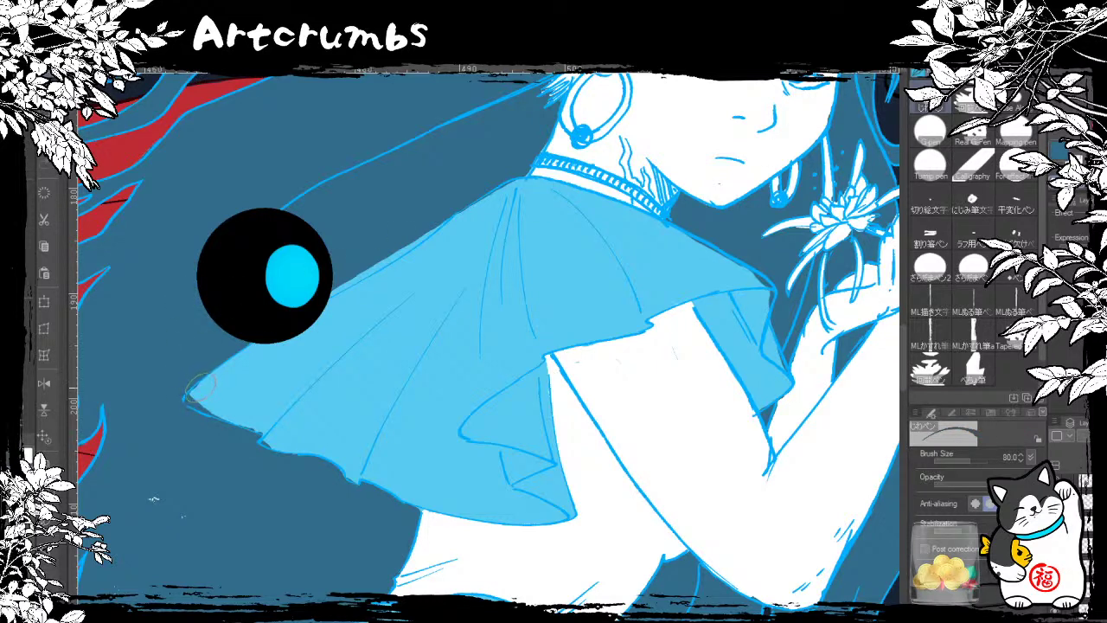
Step: Refine the colour edge between the hair and the back of the blouse with transparent and dark blue pen strokes
{"action": "mouse_move", "coordinate": [199, 381]}
{"action": "left_mouse_down"}
{"action": "mouse_move", "coordinate": [185, 403]}
{"action": "mouse_move", "coordinate": [217, 406]}
{"action": "left_mouse_up"}
{"action": "left_click_drag", "start_coordinate": [285, 259], "coordinate": [211, 377]}
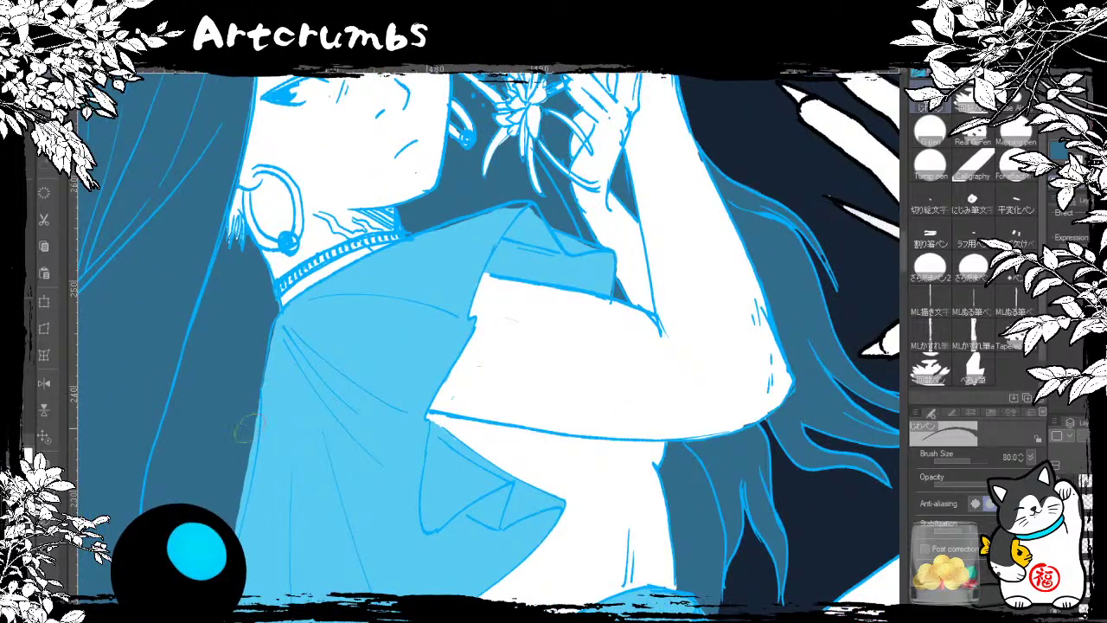
{"action": "left_click_drag", "start_coordinate": [247, 429], "coordinate": [256, 393]}
{"action": "left_click_drag", "start_coordinate": [239, 490], "coordinate": [250, 398]}
{"action": "key", "text": "c"}
{"action": "left_click_drag", "start_coordinate": [287, 450], "coordinate": [222, 342]}
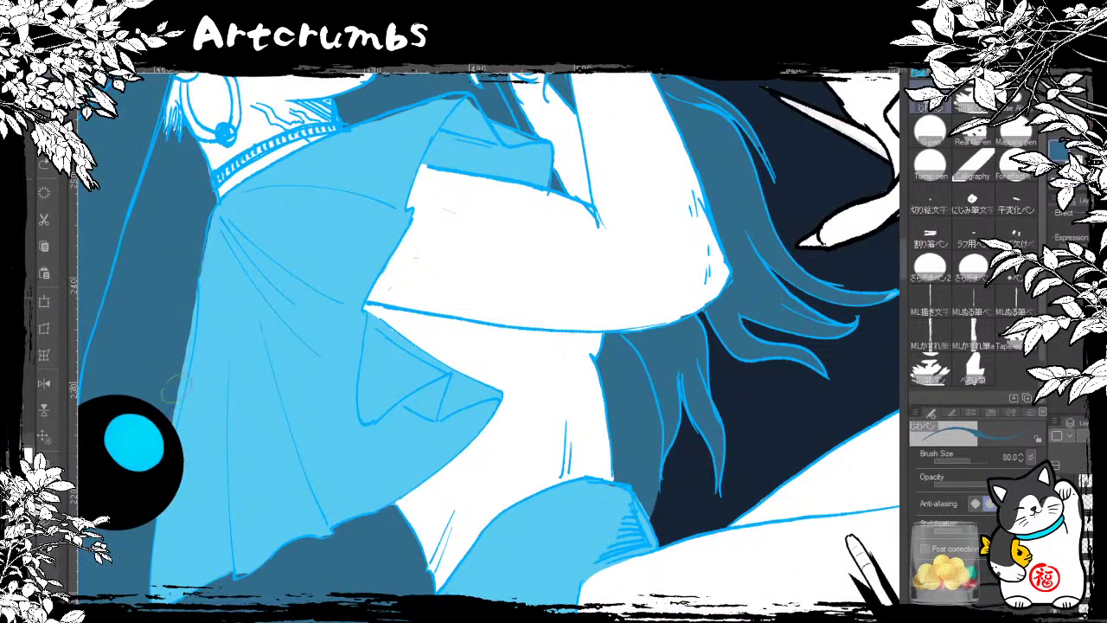
{"action": "left_click_drag", "start_coordinate": [187, 271], "coordinate": [169, 424]}
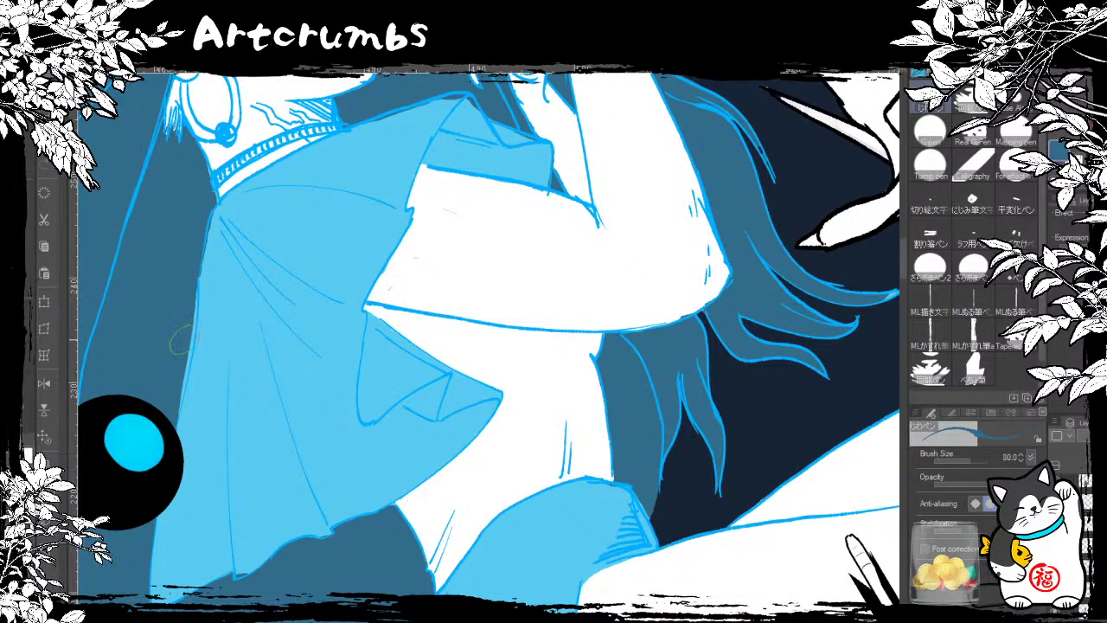
{"action": "left_click_drag", "start_coordinate": [202, 350], "coordinate": [189, 448]}
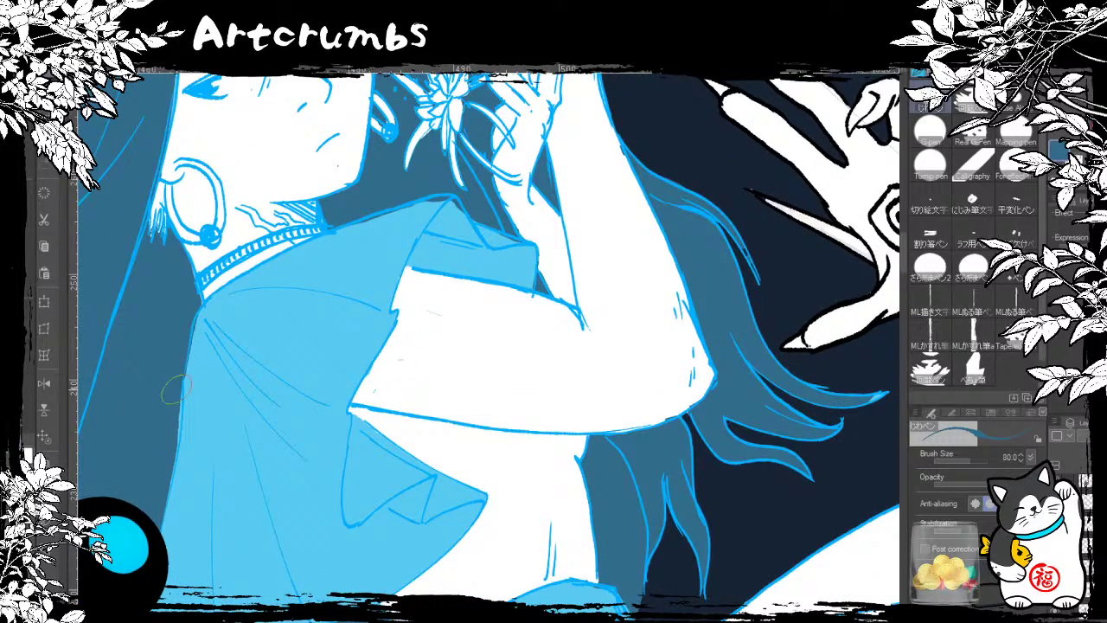
{"action": "left_click_drag", "start_coordinate": [175, 383], "coordinate": [165, 461]}
{"action": "left_click_drag", "start_coordinate": [171, 411], "coordinate": [158, 502]}
{"action": "left_click_drag", "start_coordinate": [173, 440], "coordinate": [154, 529]}
{"action": "key", "text": "ctrl+z"}
{"action": "key", "text": "ctrl+z"}
{"action": "key", "text": "ctrl+z"}
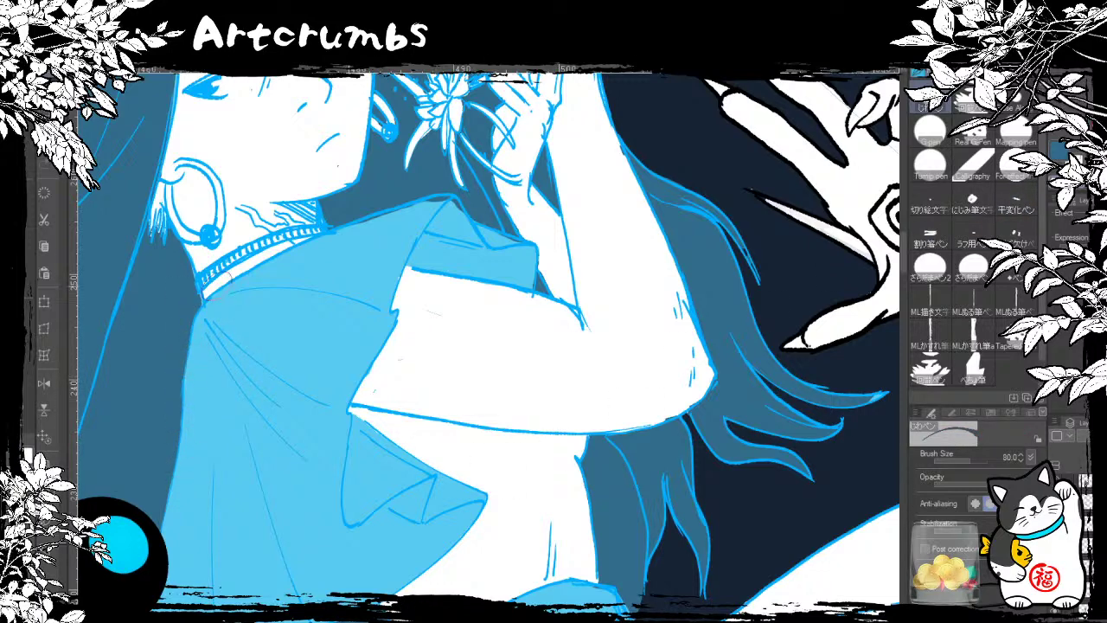
Step: Switch the pen to white at size 80 and touch up the skin of the blue woman's bent arm
{"action": "left_click_drag", "start_coordinate": [275, 309], "coordinate": [278, 381]}
{"action": "left_click_drag", "start_coordinate": [257, 339], "coordinate": [232, 253]}
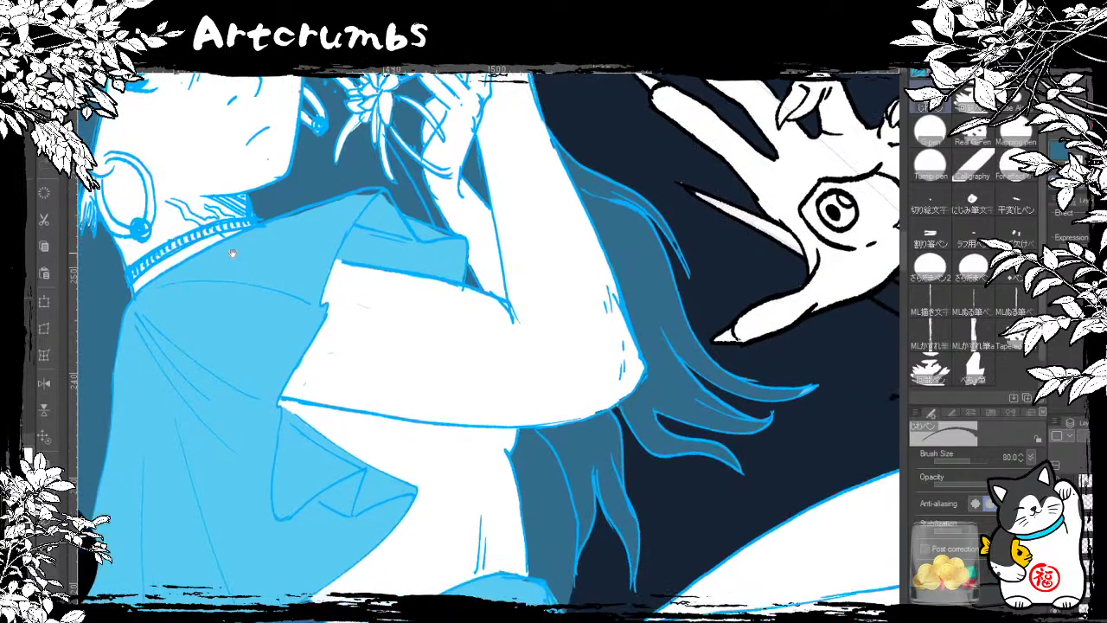
{"action": "left_click_drag", "start_coordinate": [507, 354], "coordinate": [415, 316]}
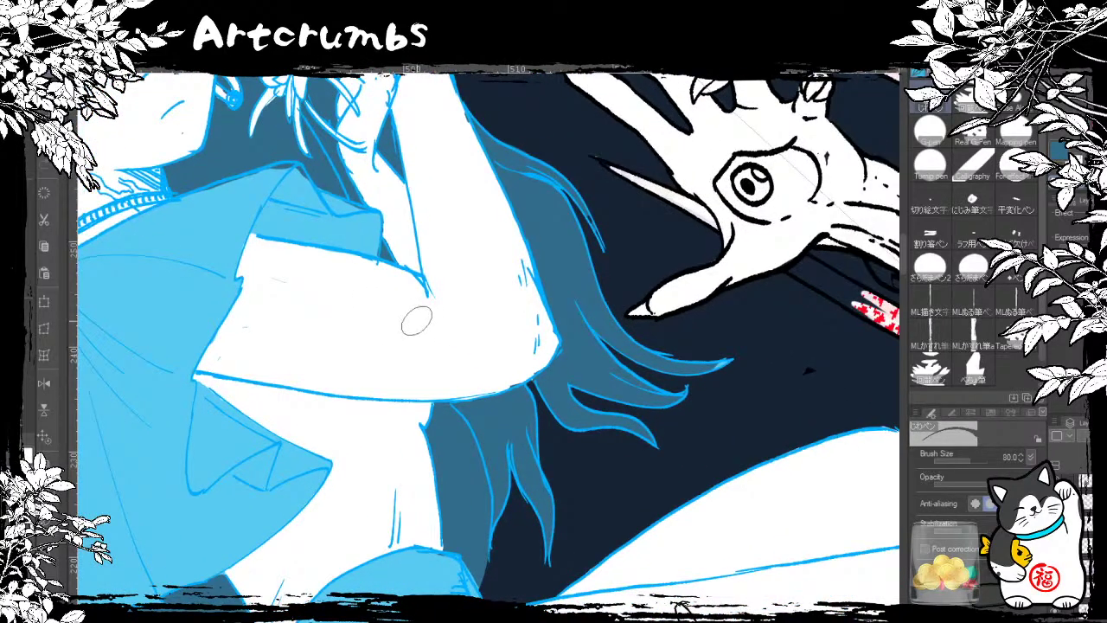
{"action": "left_click", "coordinate": [976, 132]}
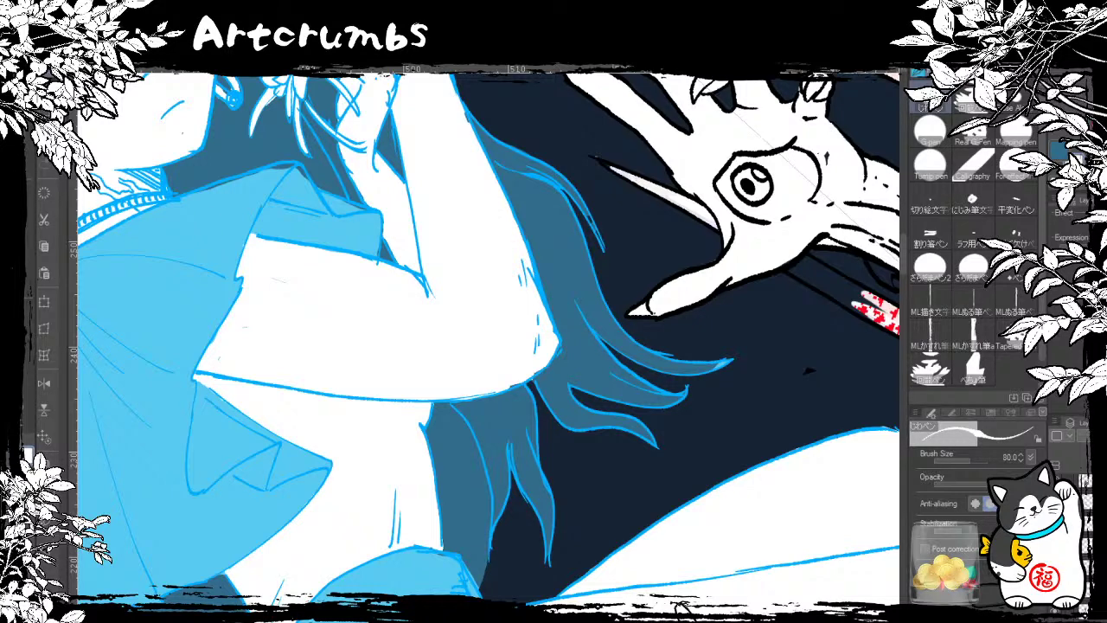
{"action": "key", "text": "i"}
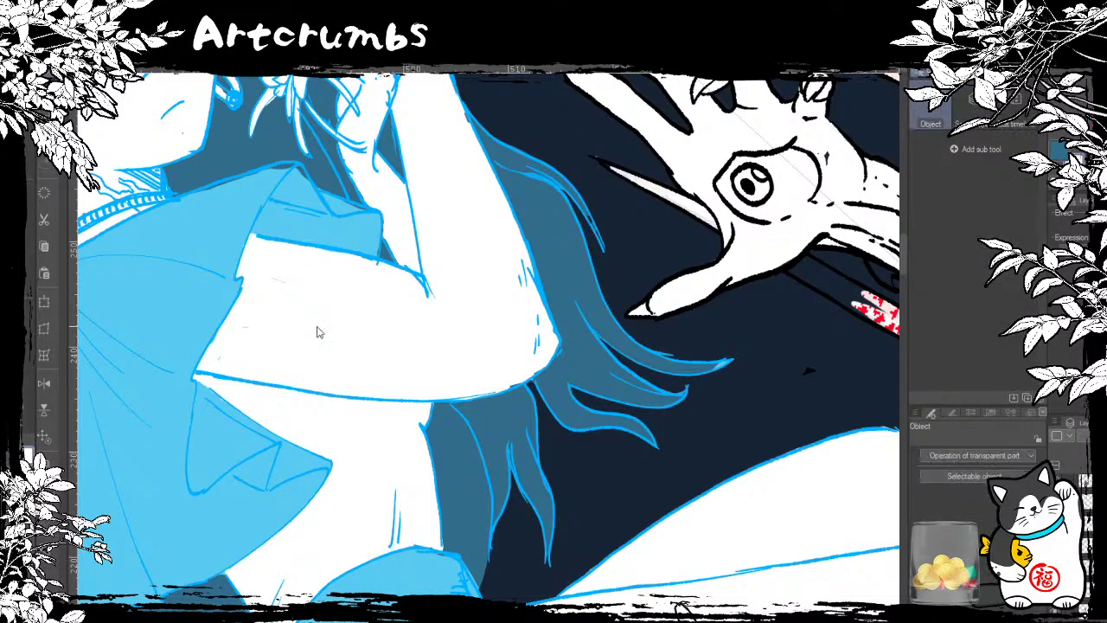
{"action": "key", "text": "p"}
{"action": "left_click_drag", "start_coordinate": [402, 343], "coordinate": [263, 335]}
{"action": "left_click_drag", "start_coordinate": [387, 300], "coordinate": [348, 245]}
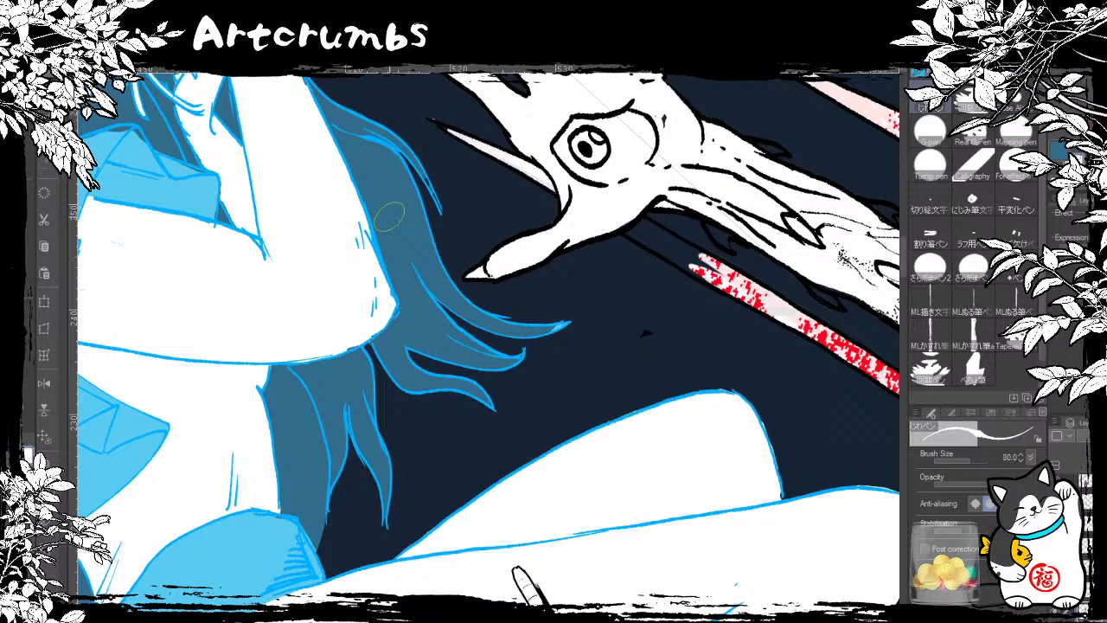
Step: Touch up the blue woman's wrist and forearm below the flower with white pen strokes
{"action": "left_click_drag", "start_coordinate": [454, 397], "coordinate": [405, 364]}
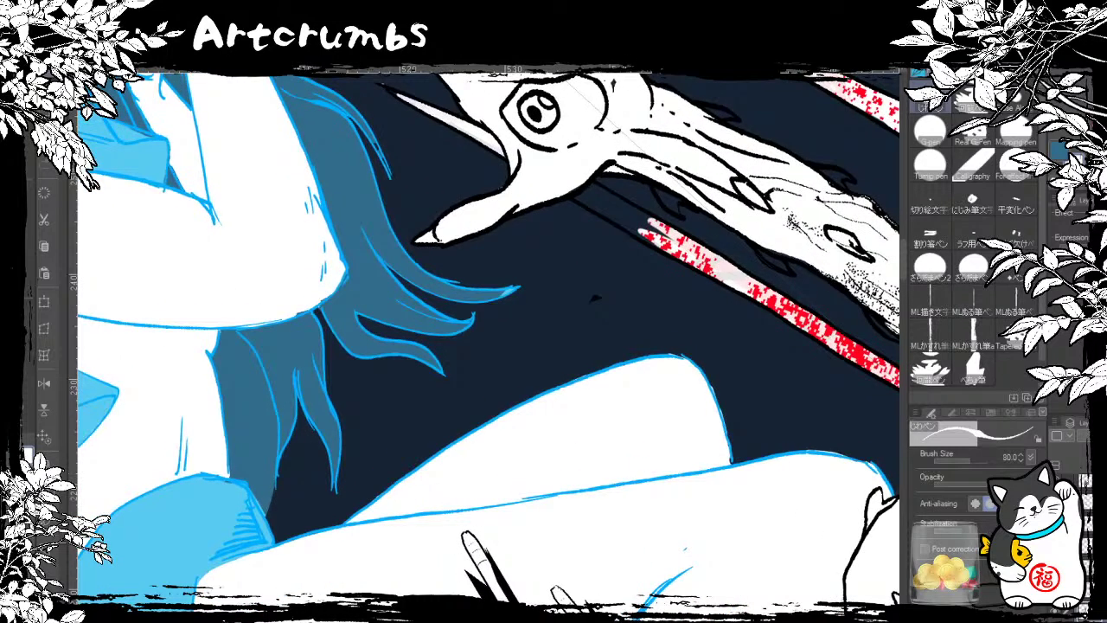
{"action": "left_click_drag", "start_coordinate": [380, 519], "coordinate": [317, 366]}
{"action": "left_click_drag", "start_coordinate": [398, 321], "coordinate": [276, 428]}
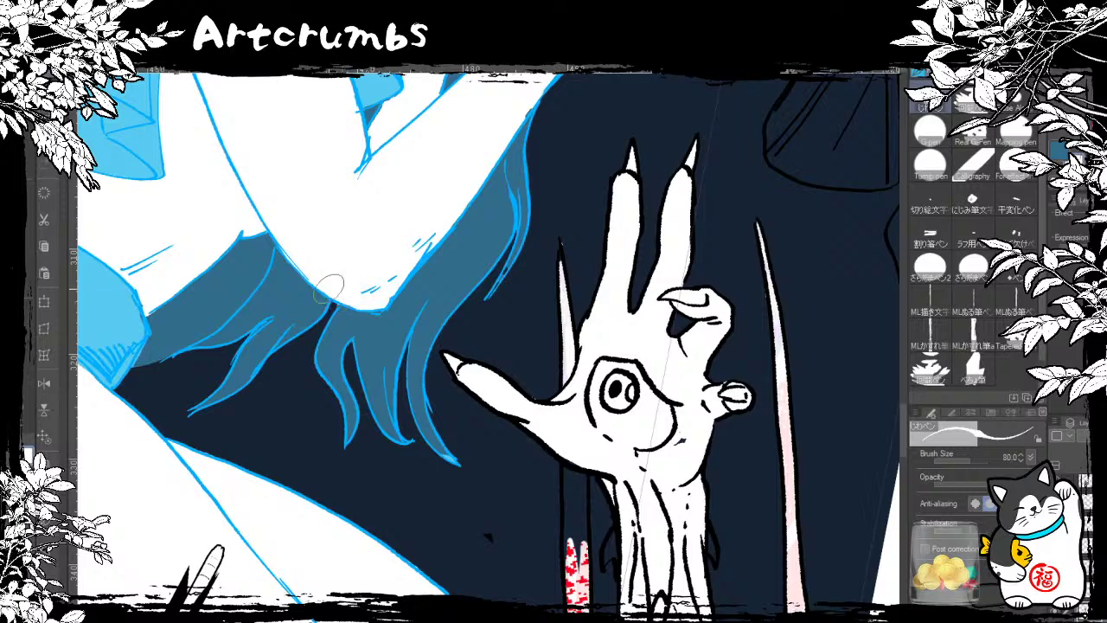
{"action": "left_click_drag", "start_coordinate": [309, 240], "coordinate": [215, 511]}
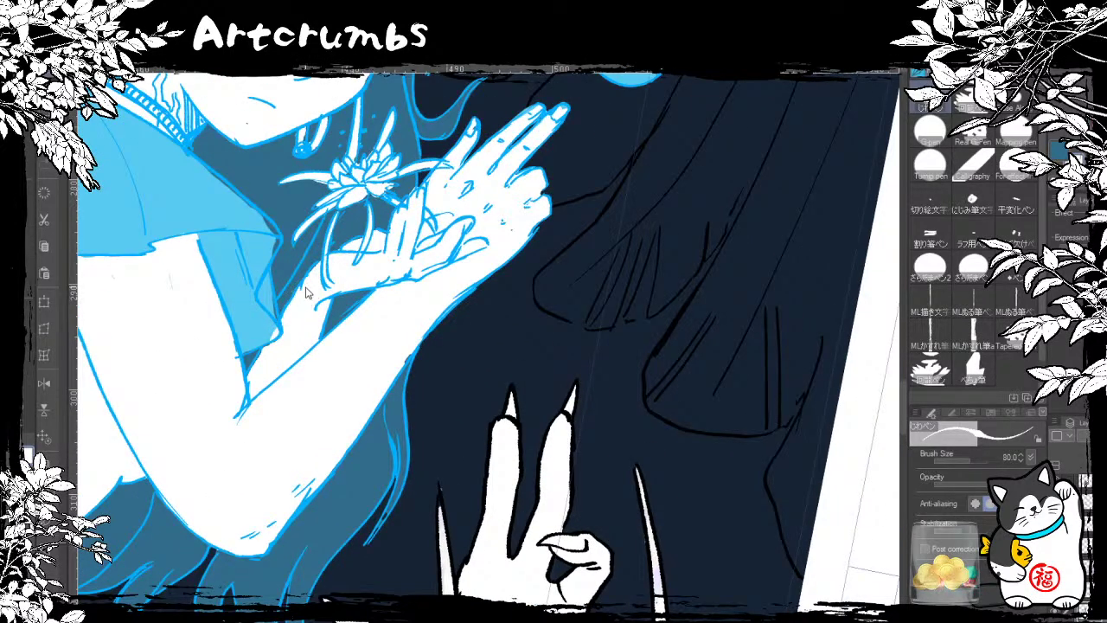
{"action": "left_click_drag", "start_coordinate": [288, 312], "coordinate": [306, 284]}
{"action": "mouse_move", "coordinate": [260, 363]}
{"action": "left_mouse_down"}
{"action": "mouse_move", "coordinate": [247, 372]}
{"action": "mouse_move", "coordinate": [262, 321]}
{"action": "left_mouse_up"}
{"action": "left_click_drag", "start_coordinate": [236, 455], "coordinate": [340, 573]}
{"action": "left_click_drag", "start_coordinate": [456, 451], "coordinate": [474, 496]}
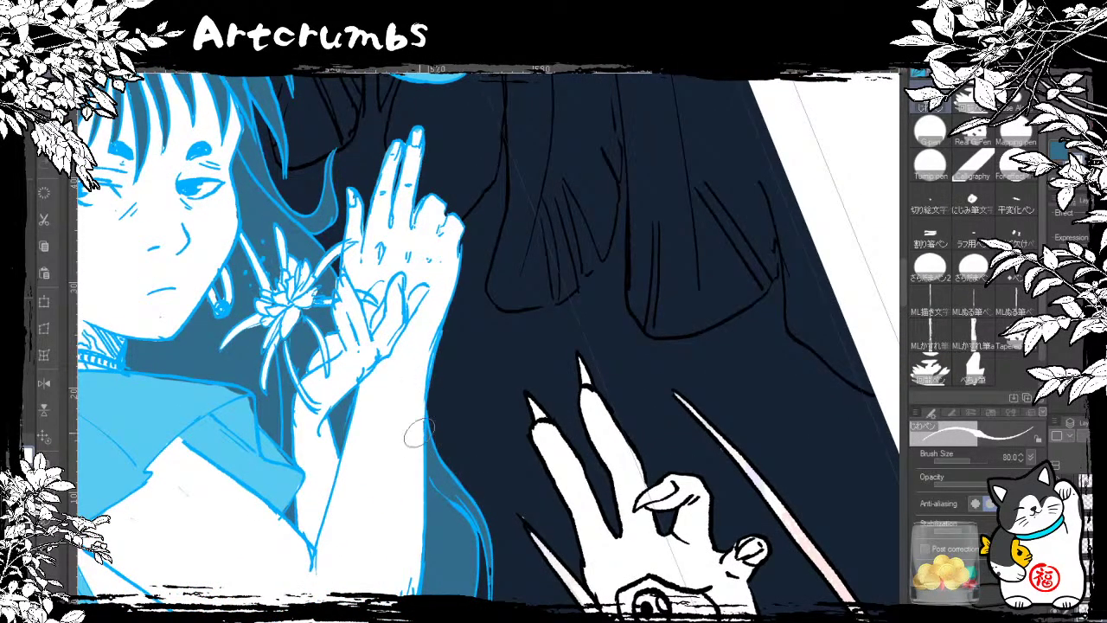
{"action": "mouse_move", "coordinate": [393, 549]}
{"action": "left_mouse_down"}
{"action": "mouse_move", "coordinate": [404, 467]}
{"action": "mouse_move", "coordinate": [419, 560]}
{"action": "left_mouse_up"}
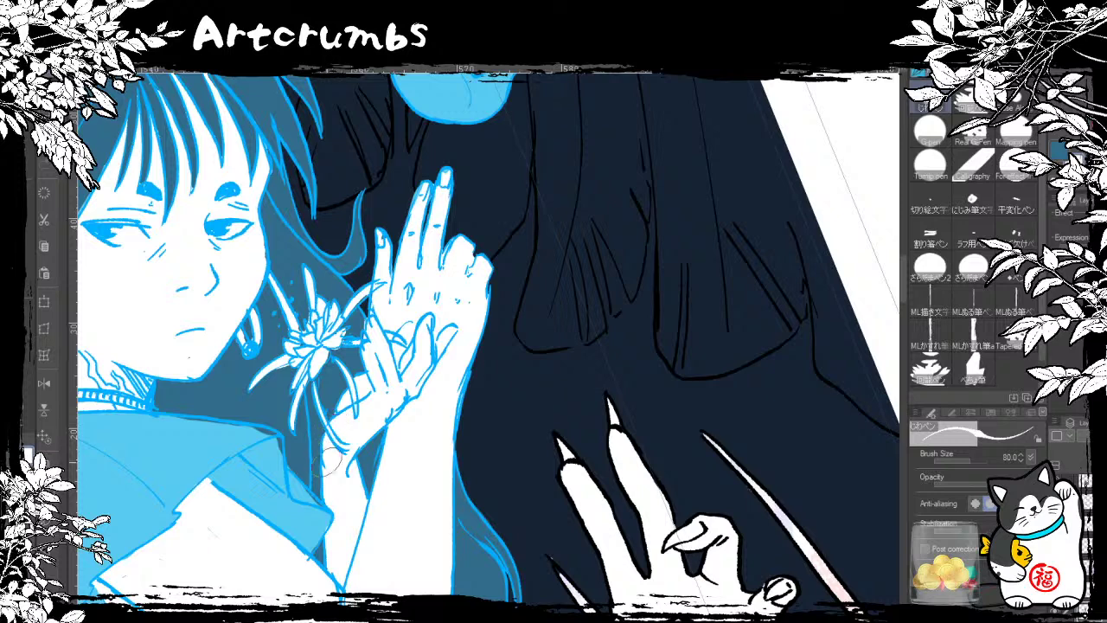
{"action": "left_click_drag", "start_coordinate": [388, 347], "coordinate": [399, 368]}
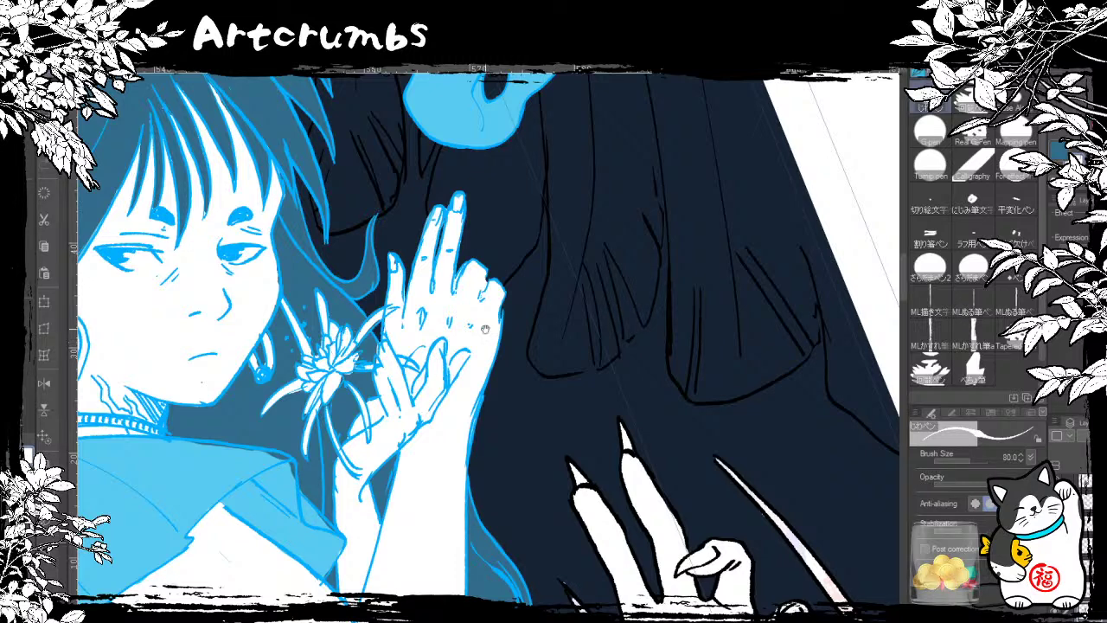
Step: Reduce the pen size to 40 and touch up the fringe strands over the blue woman's forehead with dark blue and white
{"action": "mouse_move", "coordinate": [486, 329]}
{"action": "left_mouse_down"}
{"action": "mouse_move", "coordinate": [509, 297]}
{"action": "mouse_move", "coordinate": [495, 259]}
{"action": "left_mouse_up"}
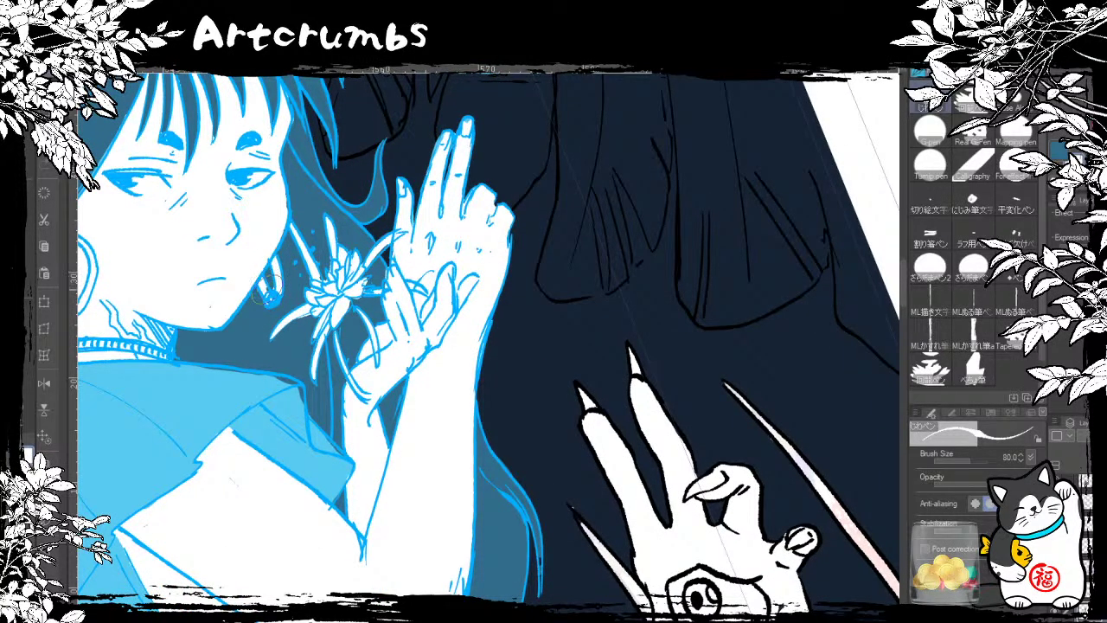
{"action": "left_click_drag", "start_coordinate": [229, 122], "coordinate": [264, 240]}
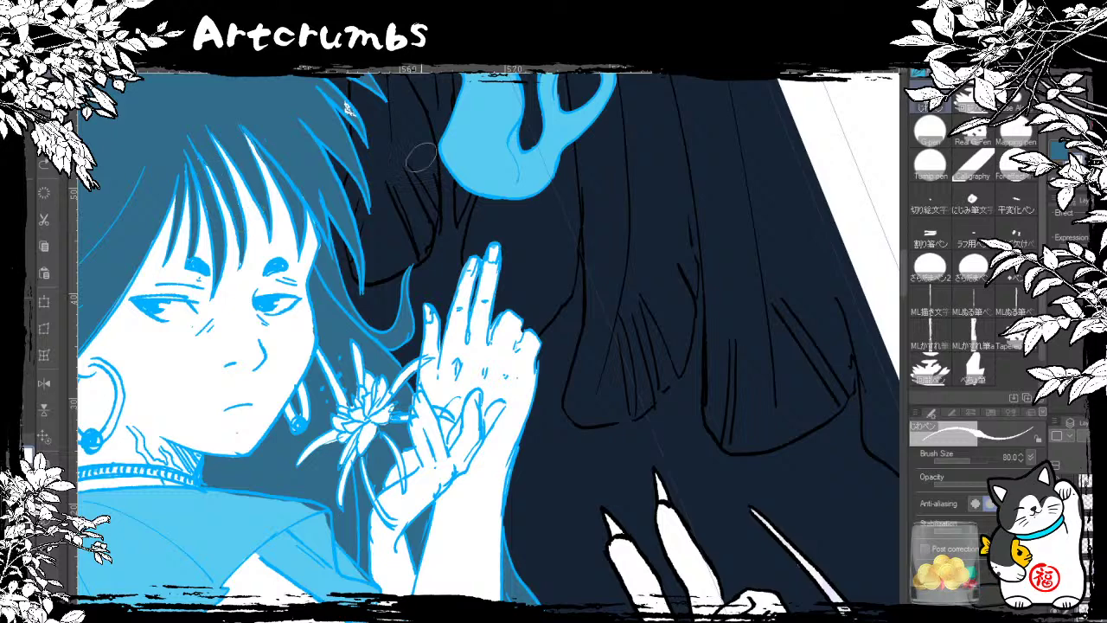
{"action": "left_click", "coordinate": [1061, 151]}
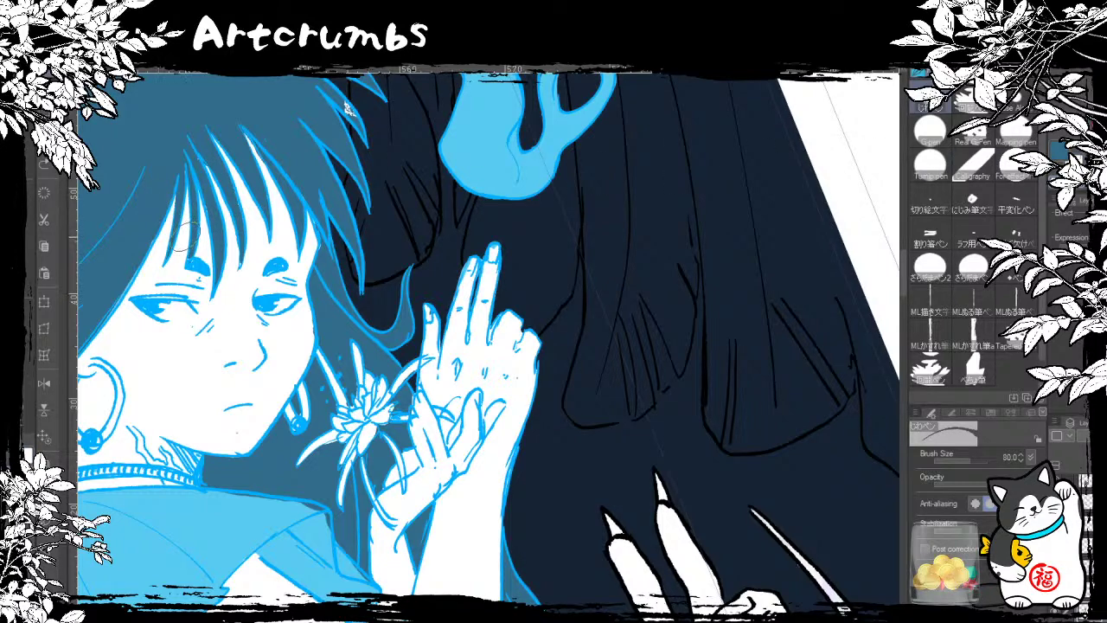
{"action": "key", "text": "bracketleft"}
{"action": "key", "text": "bracketleft"}
{"action": "key", "text": "bracketleft"}
{"action": "key", "text": "bracketleft"}
{"action": "left_click", "coordinate": [30, 450]}
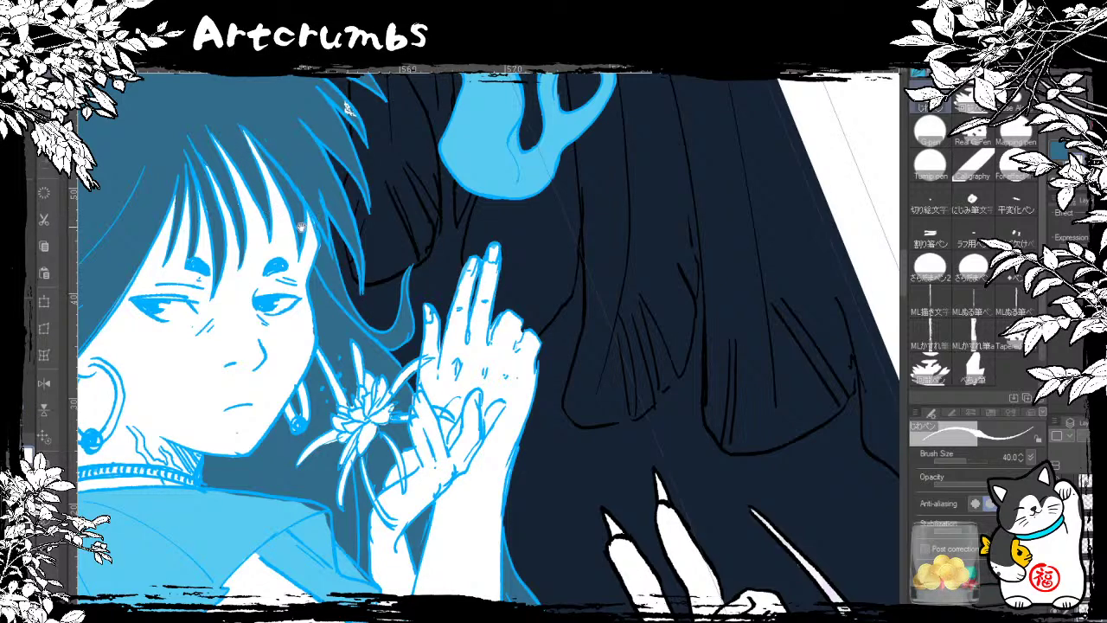
Step: Clean up the hair's dark blue edge behind the skirt at the hip with the transparent pen, and return to dark blue
{"action": "left_click_drag", "start_coordinate": [290, 195], "coordinate": [242, 121]}
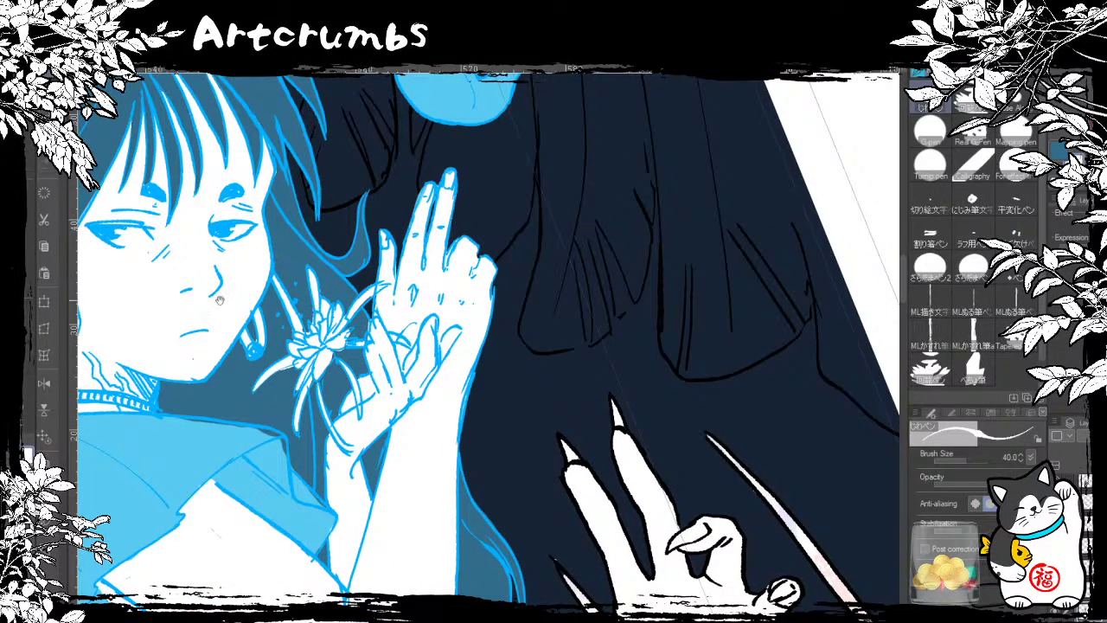
{"action": "left_click_drag", "start_coordinate": [192, 304], "coordinate": [309, 244]}
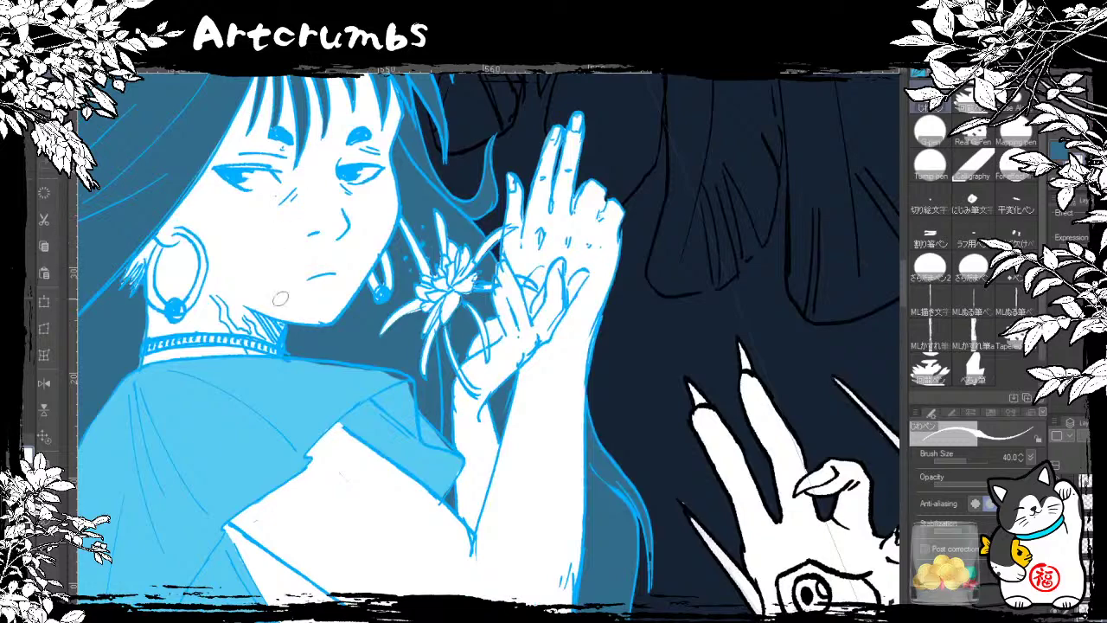
{"action": "left_click_drag", "start_coordinate": [175, 277], "coordinate": [279, 144]}
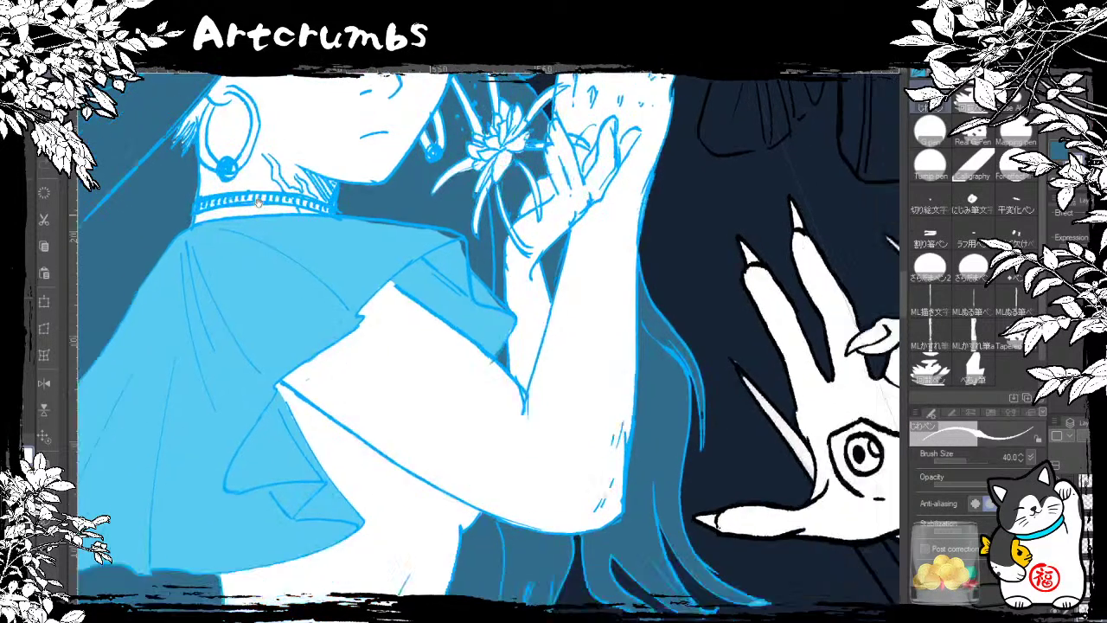
{"action": "left_click_drag", "start_coordinate": [300, 487], "coordinate": [336, 206]}
{"action": "left_click_drag", "start_coordinate": [240, 333], "coordinate": [259, 266]}
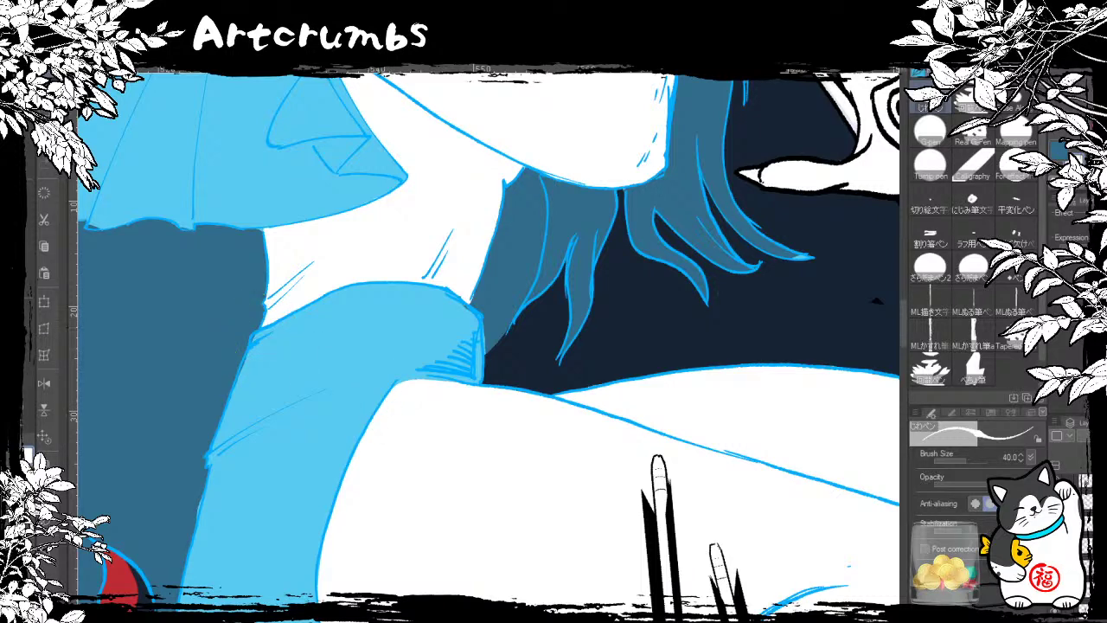
{"action": "key", "text": "c"}
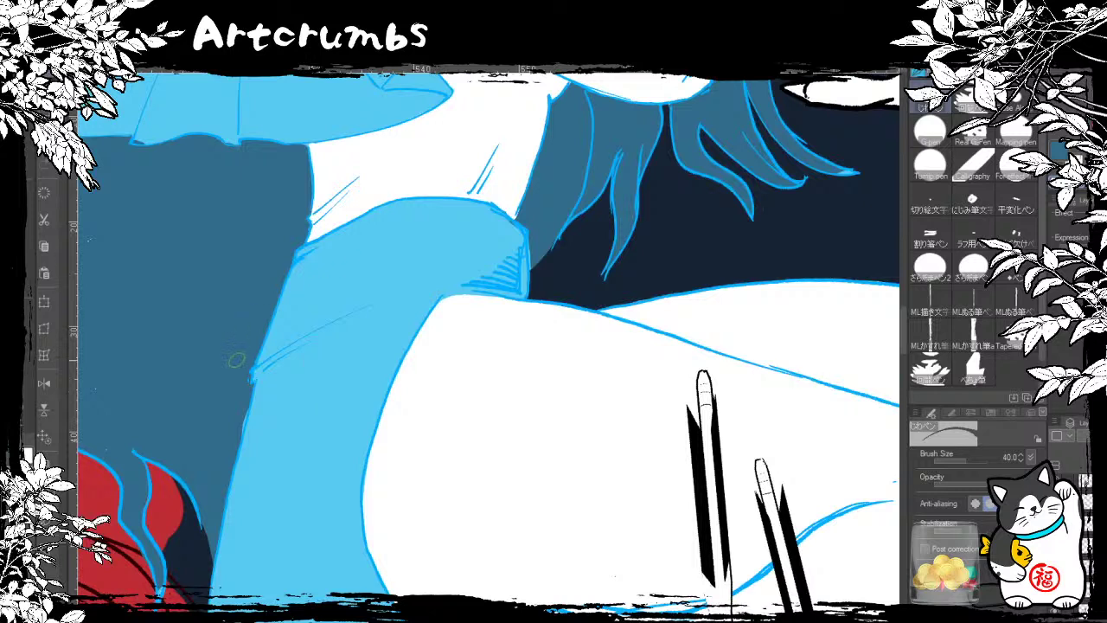
{"action": "mouse_move", "coordinate": [246, 394]}
{"action": "left_mouse_down"}
{"action": "mouse_move", "coordinate": [236, 439]}
{"action": "mouse_move", "coordinate": [442, 302]}
{"action": "mouse_move", "coordinate": [256, 352]}
{"action": "mouse_move", "coordinate": [232, 441]}
{"action": "mouse_move", "coordinate": [244, 409]}
{"action": "left_mouse_up"}
{"action": "left_click", "coordinate": [1062, 154]}
Step: Review the cover as a whole, checking the title circle, the clawed hands, the flames and the blue woman
{"action": "left_click_drag", "start_coordinate": [268, 545], "coordinate": [665, 307]}
{"action": "left_click_drag", "start_coordinate": [338, 474], "coordinate": [580, 333]}
{"action": "left_click_drag", "start_coordinate": [337, 433], "coordinate": [673, 339]}
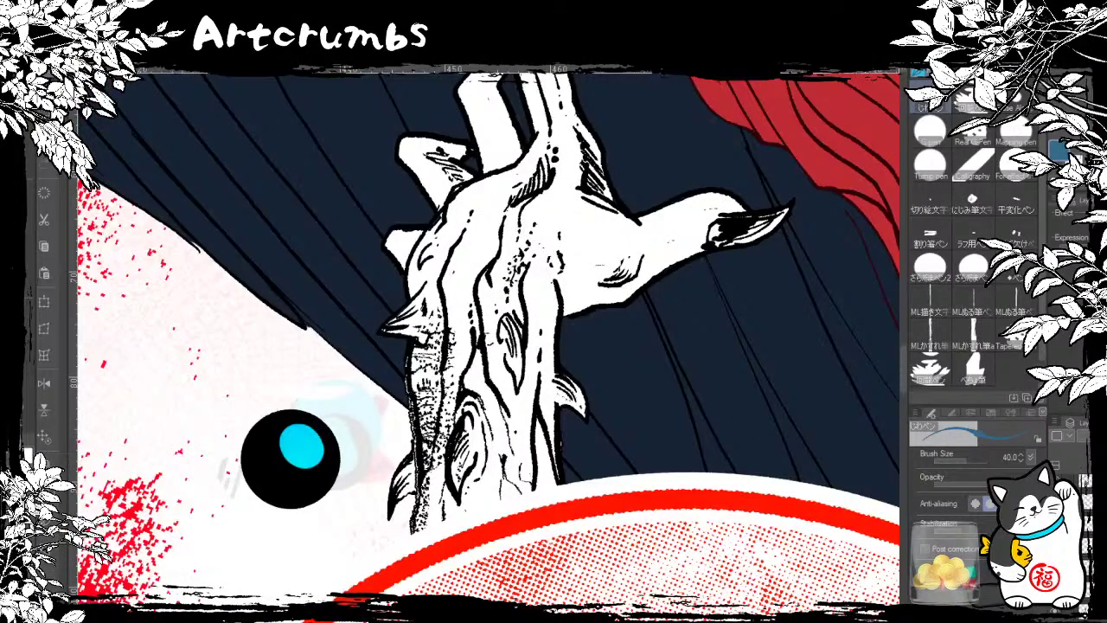
{"action": "left_click_drag", "start_coordinate": [290, 456], "coordinate": [284, 371]}
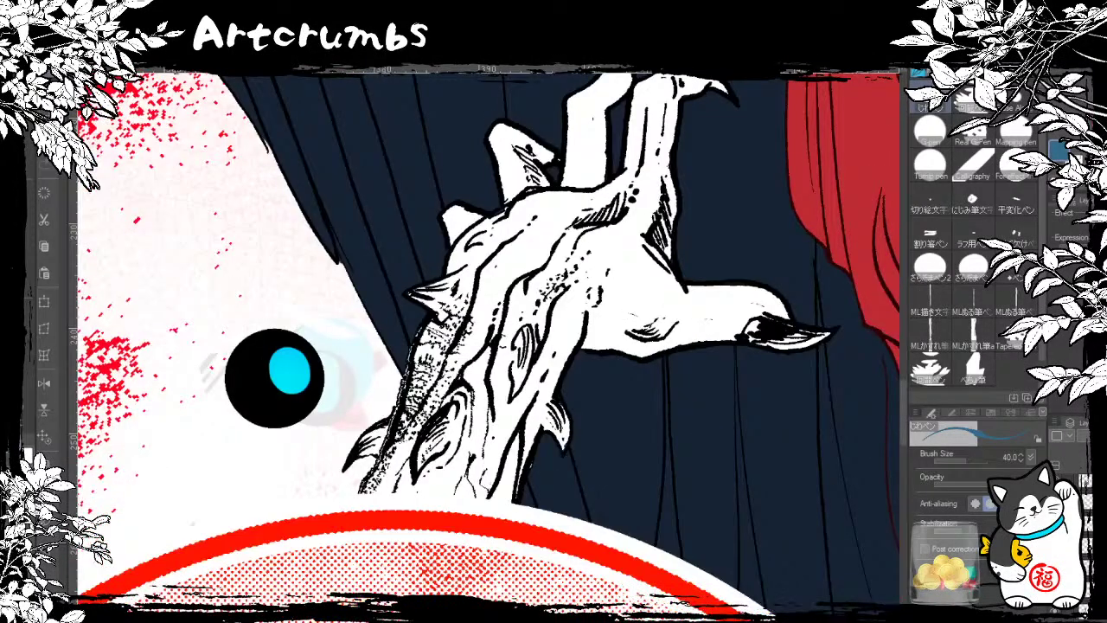
{"action": "key", "text": "ctrl+minus"}
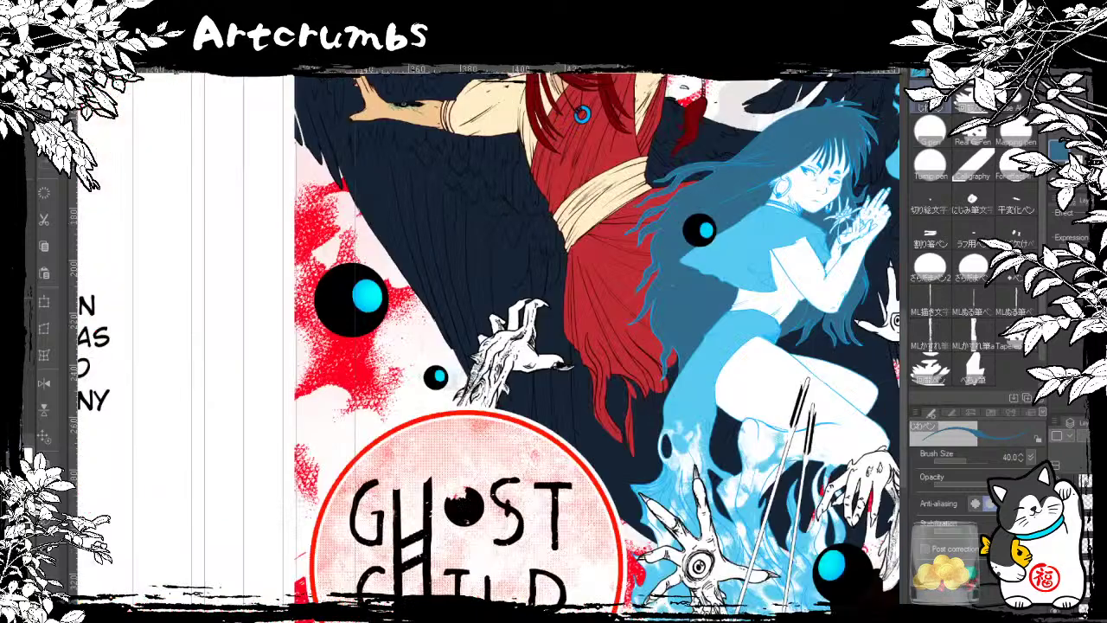
{"action": "left_click_drag", "start_coordinate": [450, 542], "coordinate": [415, 504]}
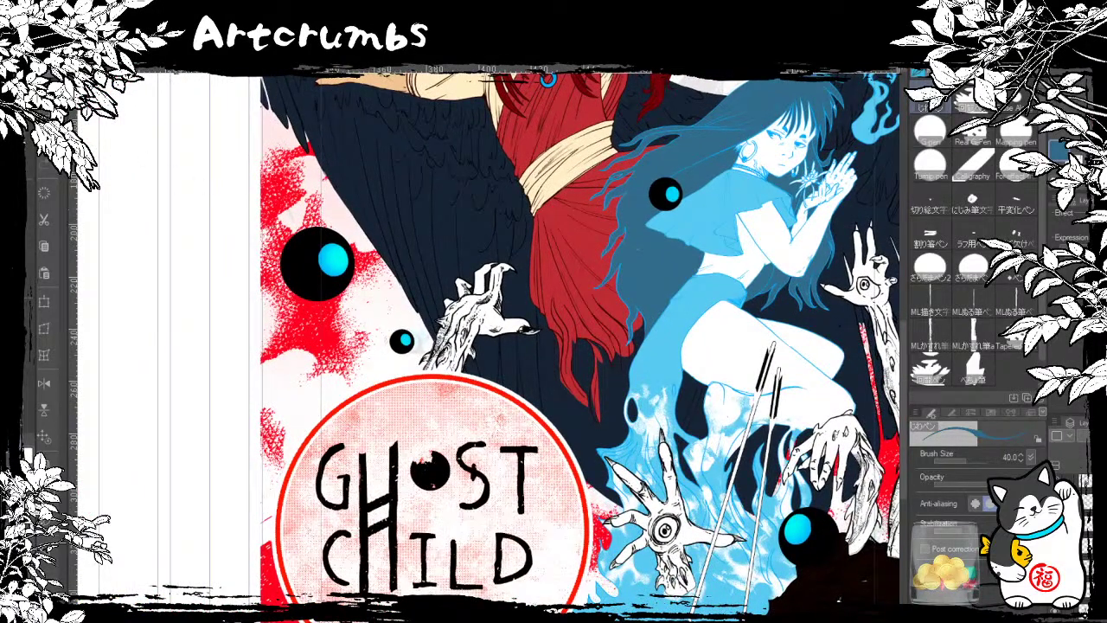
{"action": "left_click_drag", "start_coordinate": [463, 539], "coordinate": [356, 399]}
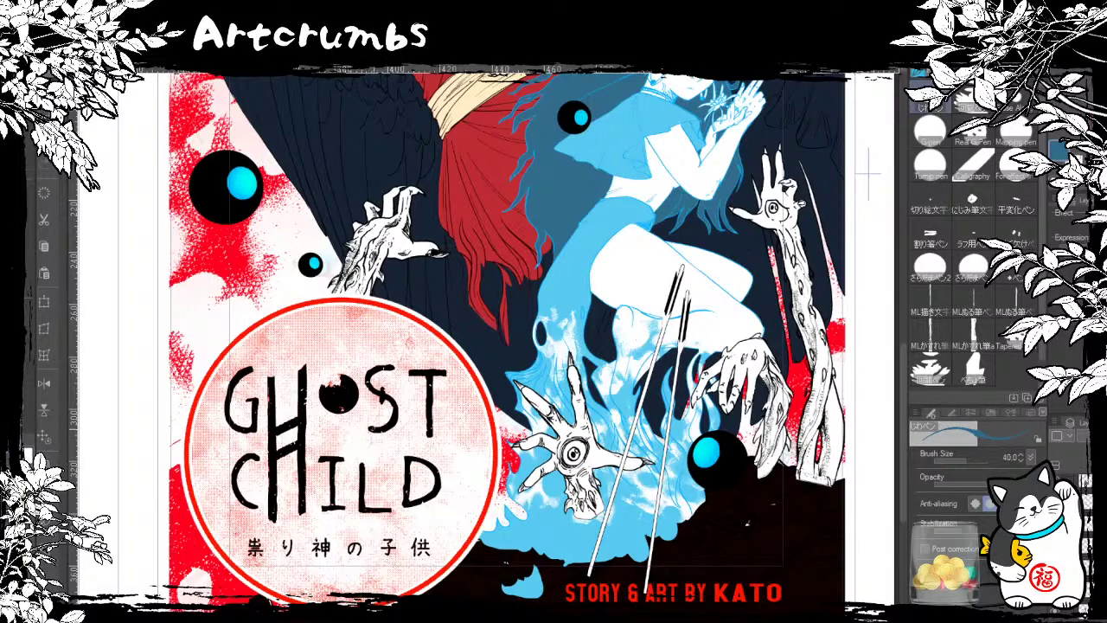
{"action": "left_click_drag", "start_coordinate": [401, 470], "coordinate": [403, 439]}
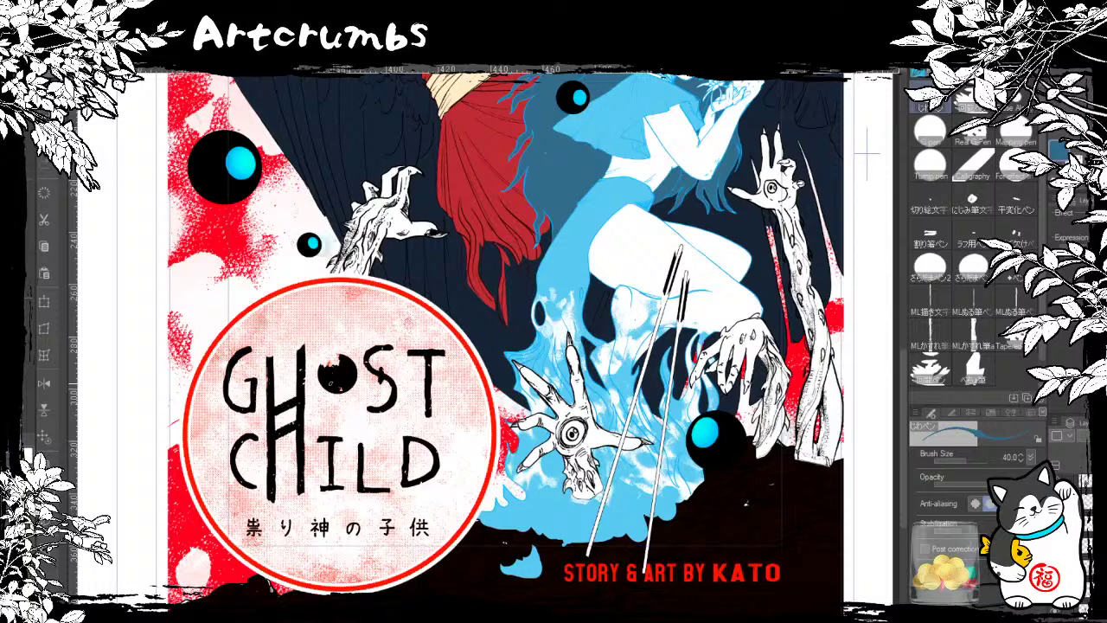
{"action": "scroll", "coordinate": [372, 387], "scroll_direction": "down", "scroll_amount": 1}
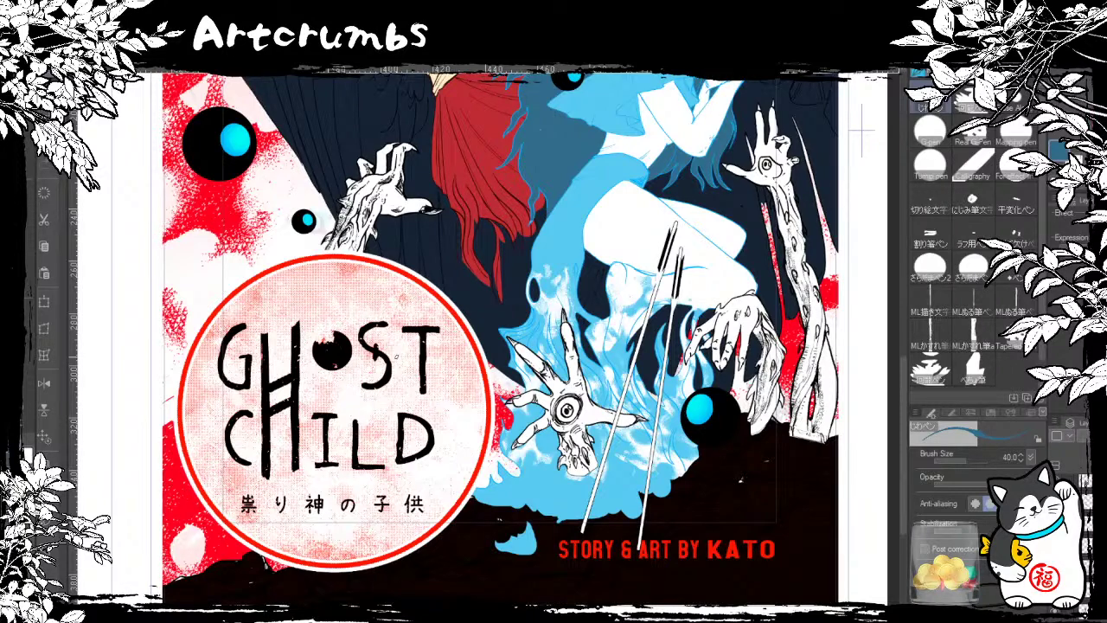
{"action": "left_click_drag", "start_coordinate": [396, 357], "coordinate": [355, 371]}
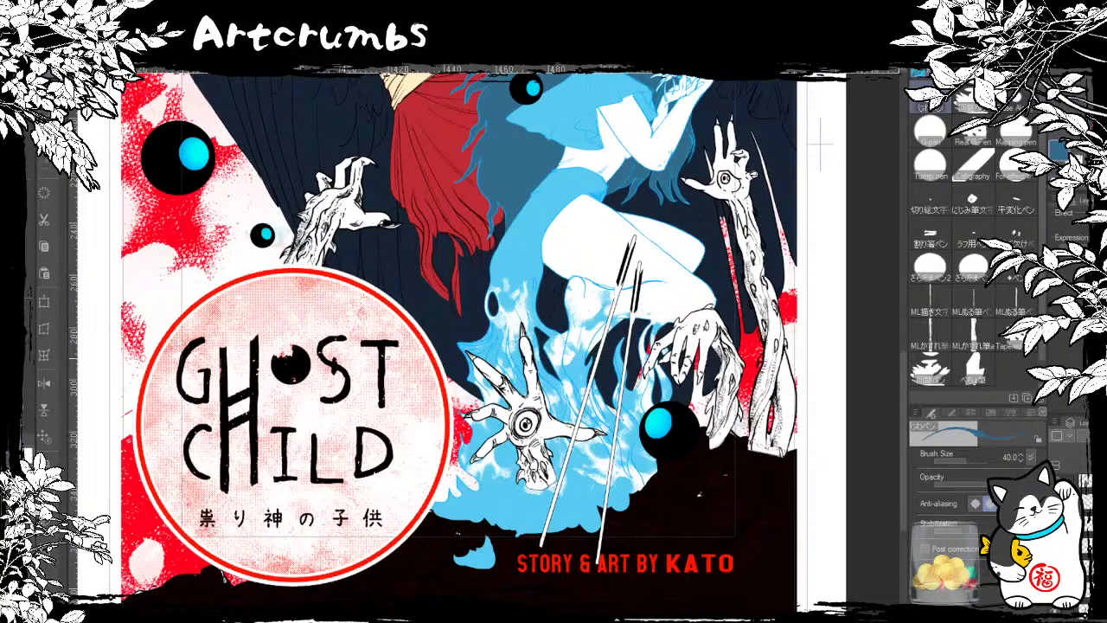
{"action": "left_click_drag", "start_coordinate": [364, 411], "coordinate": [407, 440]}
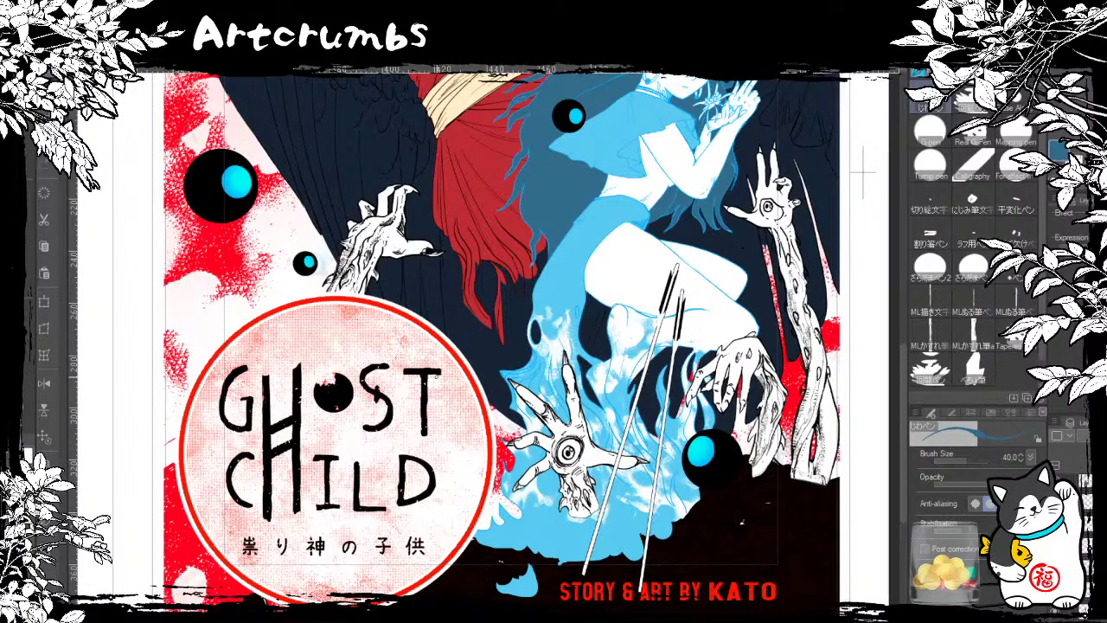
{"action": "left_click_drag", "start_coordinate": [607, 264], "coordinate": [462, 457]}
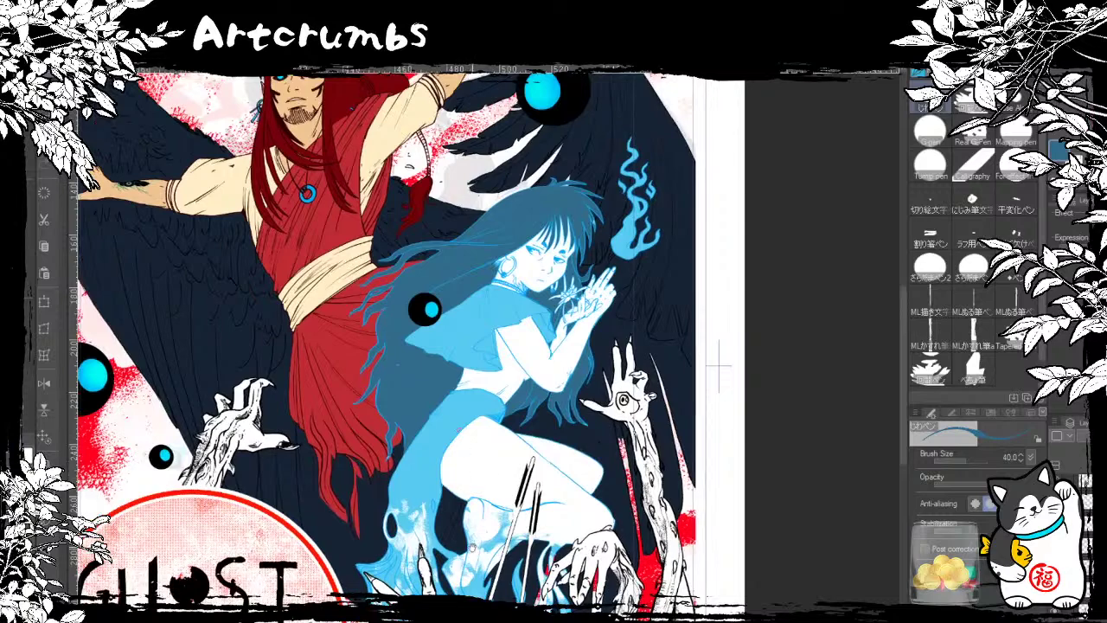
{"action": "left_click_drag", "start_coordinate": [473, 548], "coordinate": [530, 367]}
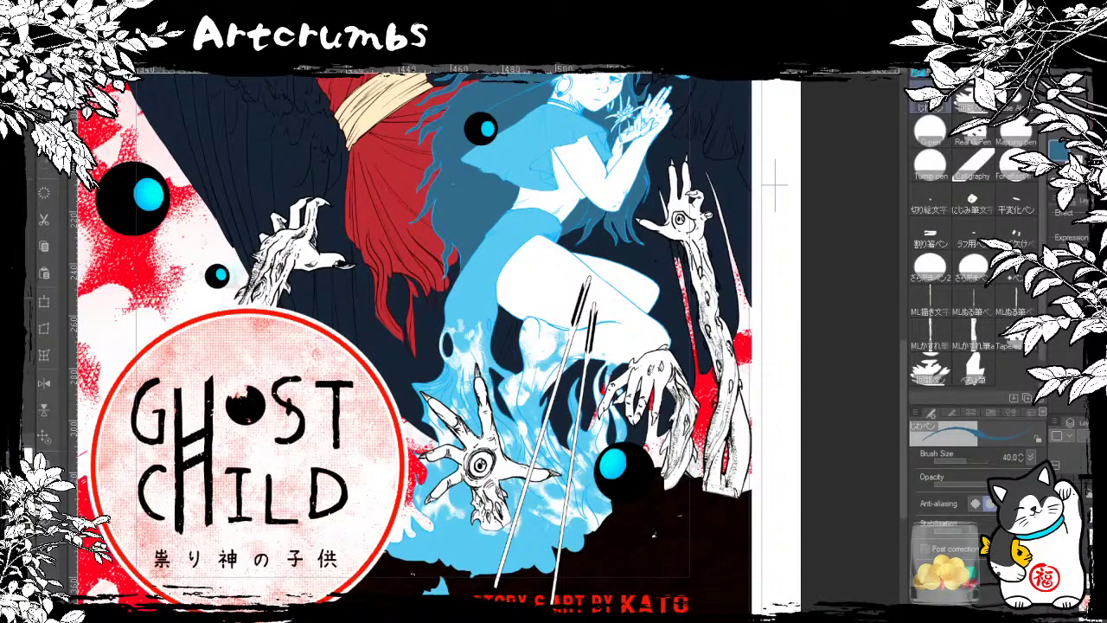
Step: Try the title circle with a blue ring and texture over green, yellow and cream background fills
{"action": "left_click", "coordinate": [1077, 528]}
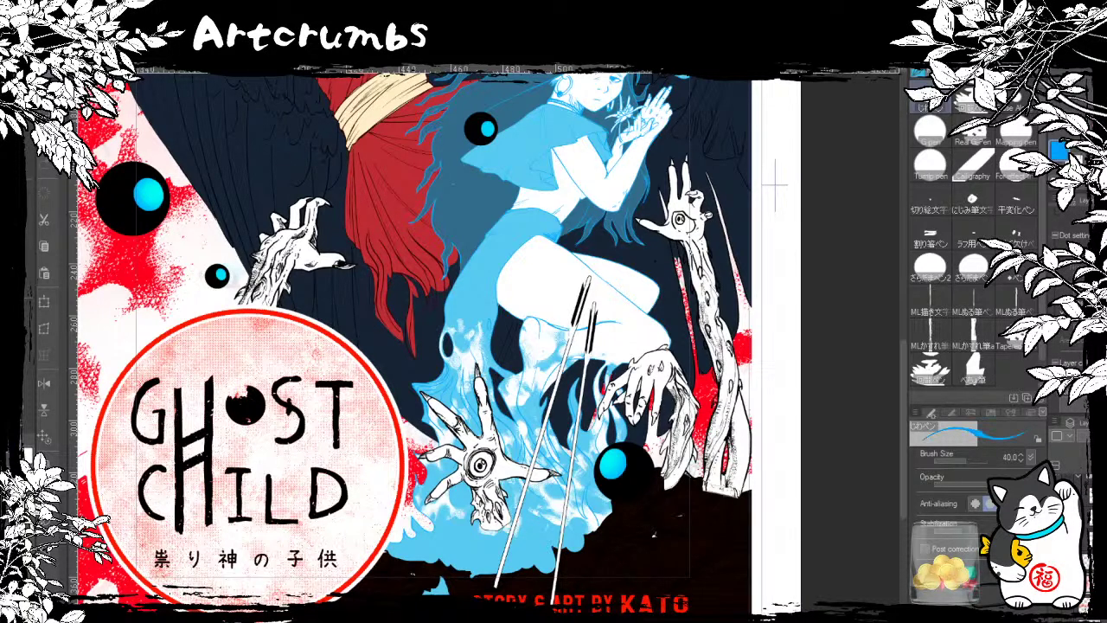
{"action": "key", "text": "alt+Delete"}
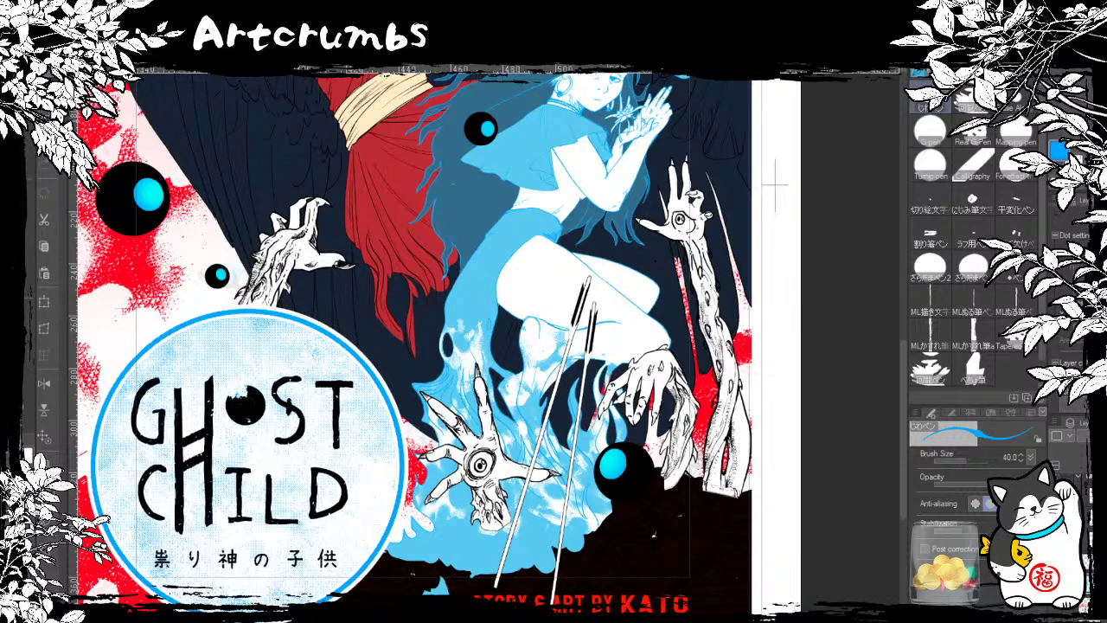
{"action": "key", "text": "alt+Delete"}
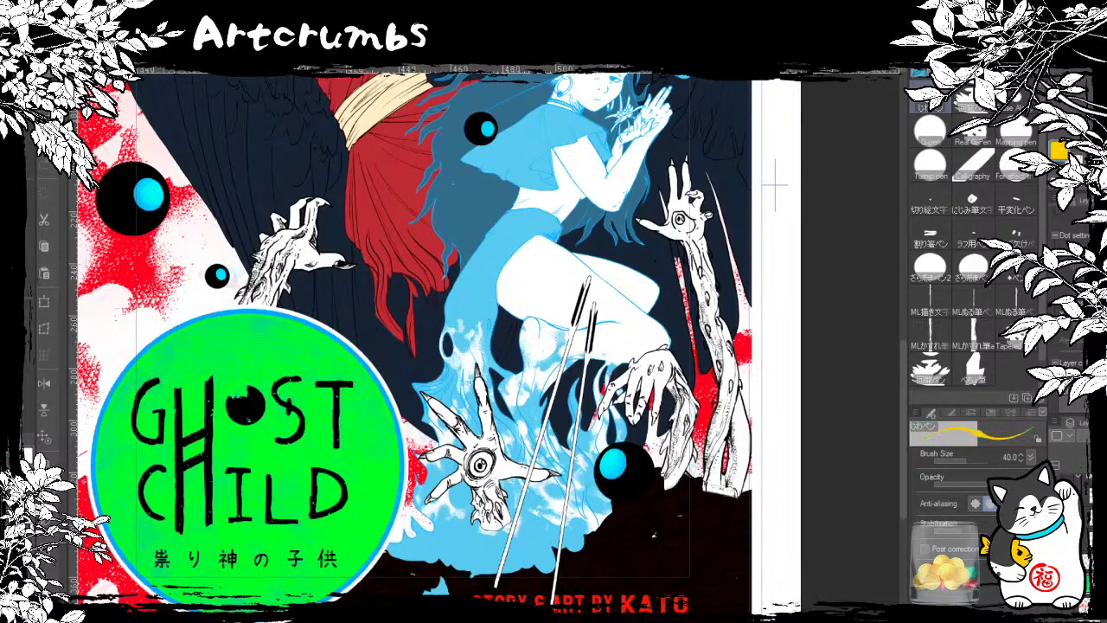
{"action": "key", "text": "alt+Delete"}
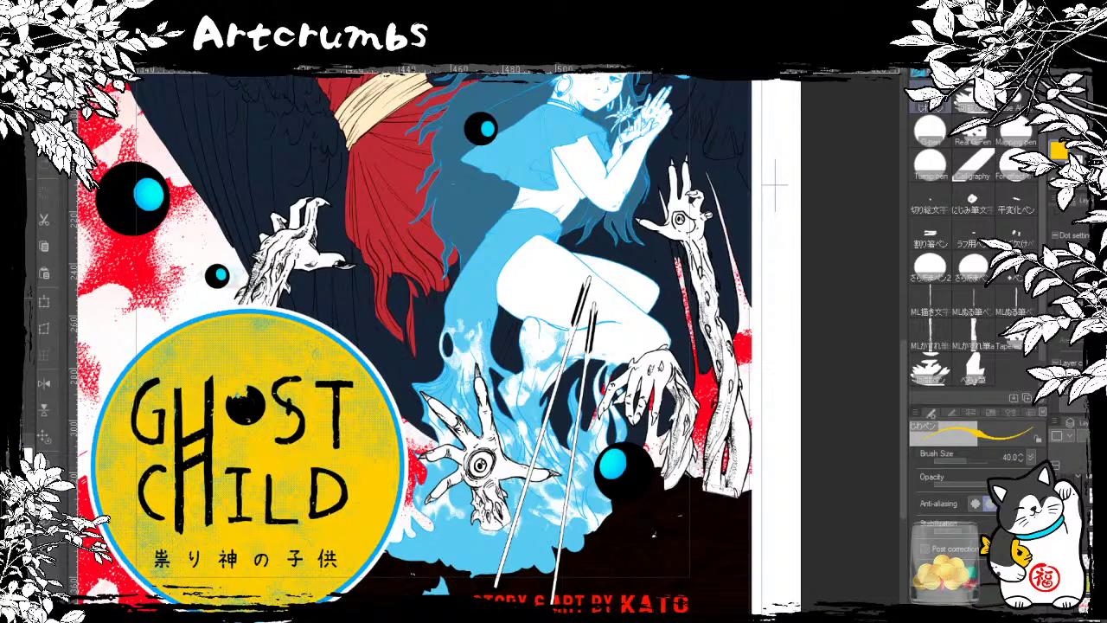
{"action": "key", "text": "alt+Delete"}
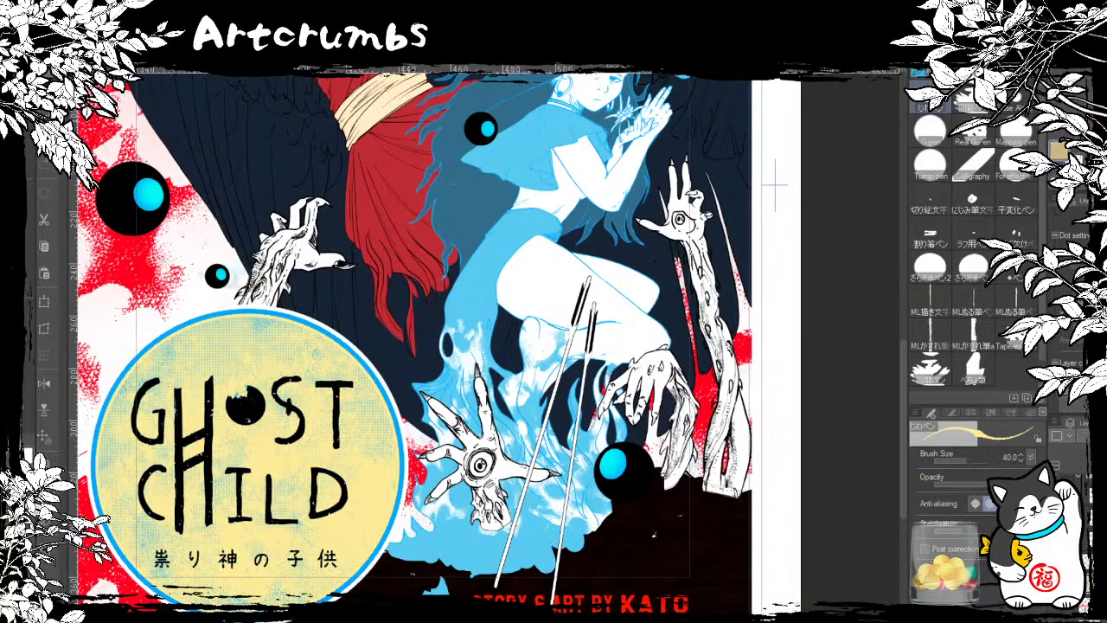
Step: Fill the title circle's background with white and its ring and texture with red
{"action": "key", "text": "x"}
{"action": "key", "text": "alt+Delete"}
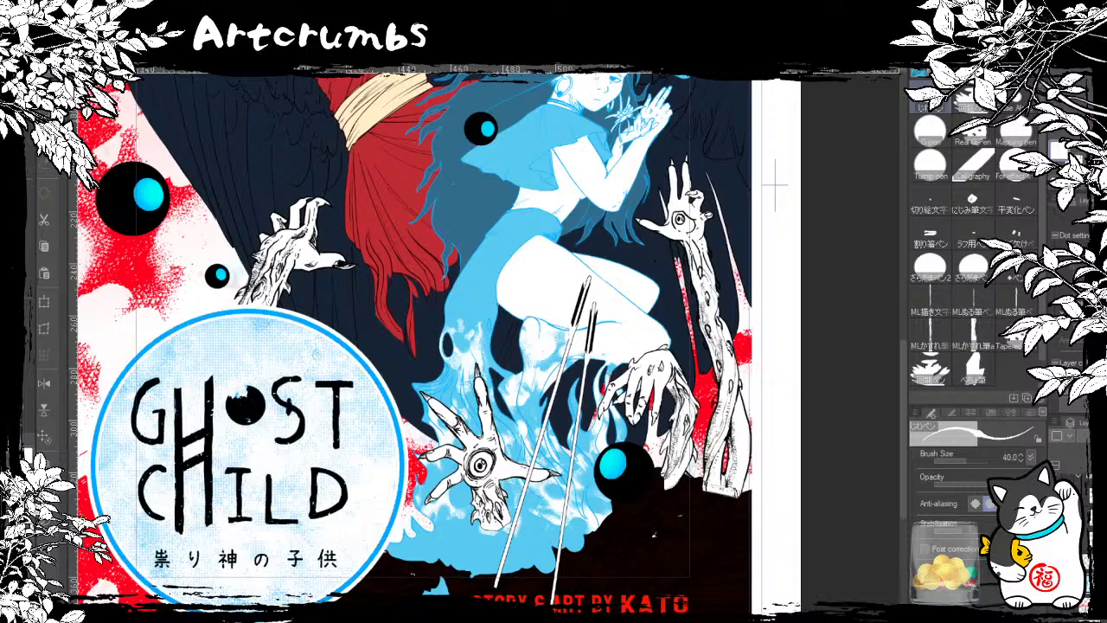
{"action": "key", "text": "alt+Delete"}
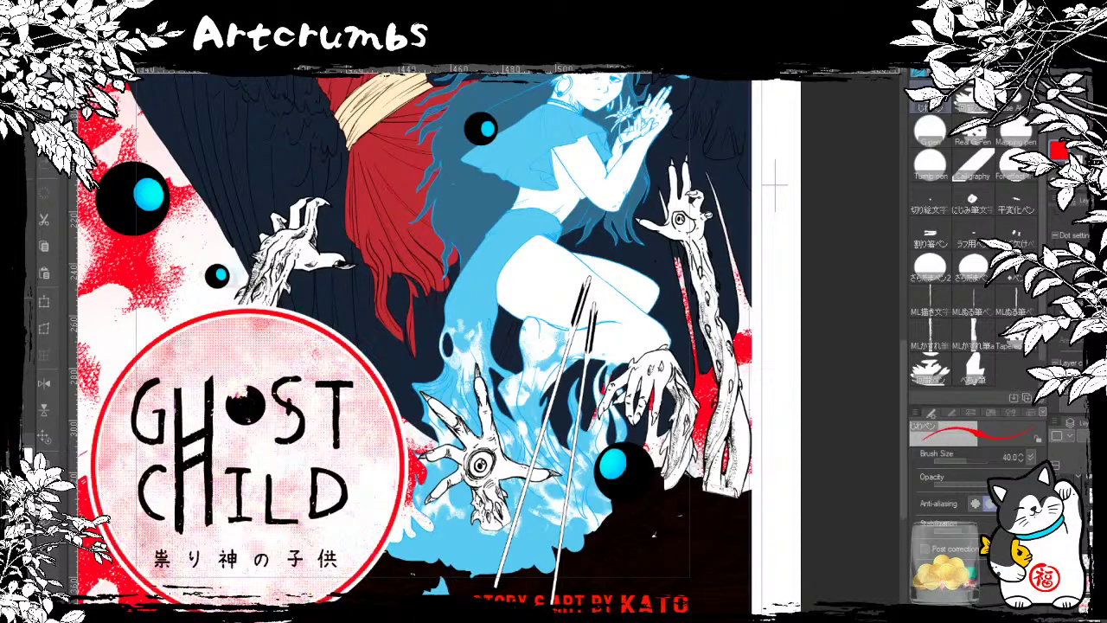
Step: Compare the flat-coloured cover with the rough colour sketch, from the winged man down to the credit line
{"action": "left_click_drag", "start_coordinate": [775, 184], "coordinate": [679, 311]}
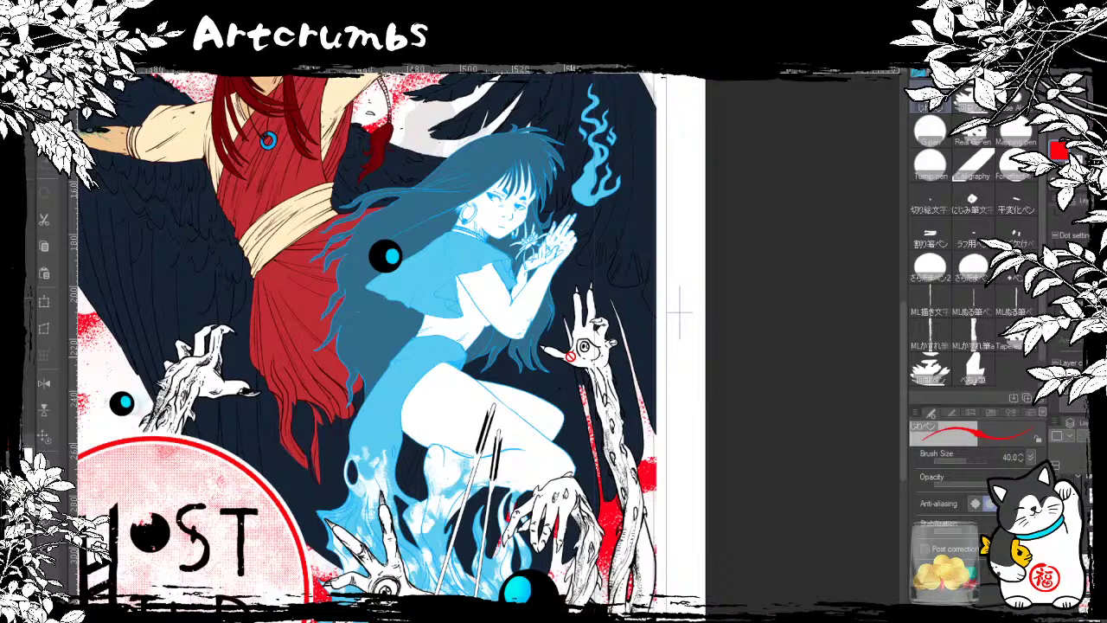
{"action": "left_click_drag", "start_coordinate": [679, 311], "coordinate": [712, 398]}
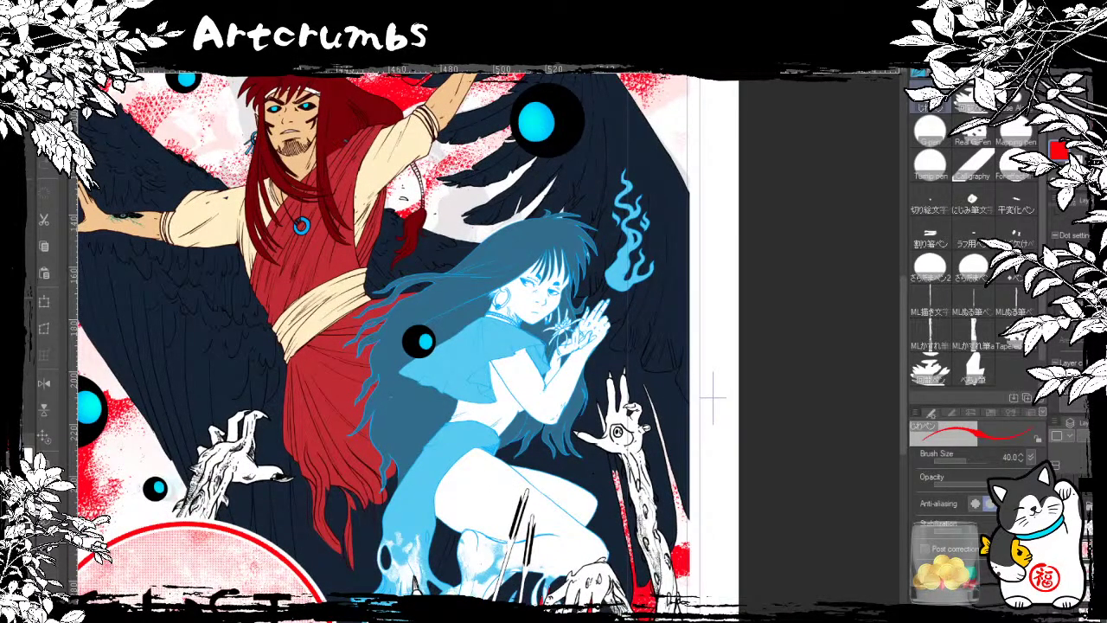
{"action": "scroll", "coordinate": [1082, 537], "scroll_direction": "down", "scroll_amount": 5}
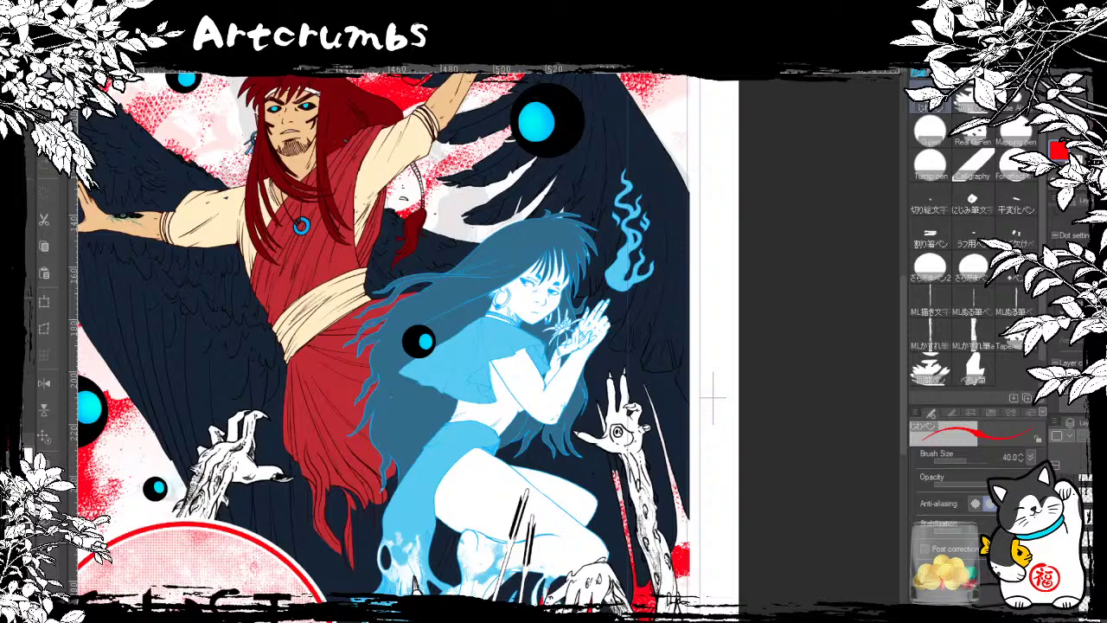
{"action": "left_click", "coordinate": [1057, 536]}
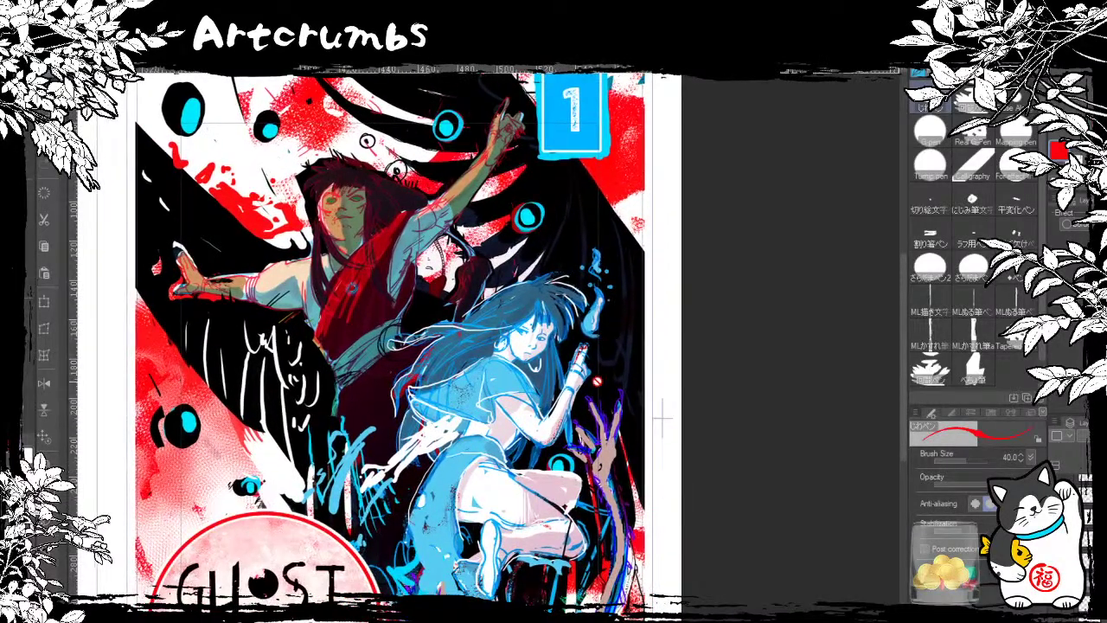
{"action": "mouse_move", "coordinate": [662, 420]}
{"action": "left_mouse_down"}
{"action": "mouse_move", "coordinate": [606, 346]}
{"action": "mouse_move", "coordinate": [611, 380]}
{"action": "left_mouse_up"}
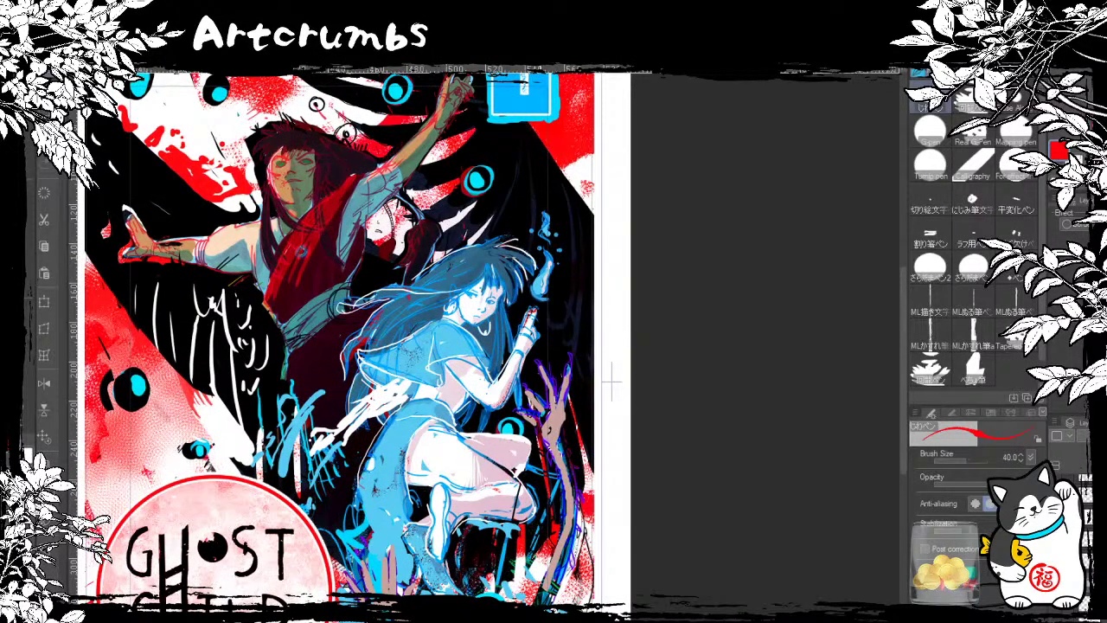
{"action": "left_click_drag", "start_coordinate": [609, 380], "coordinate": [620, 393]}
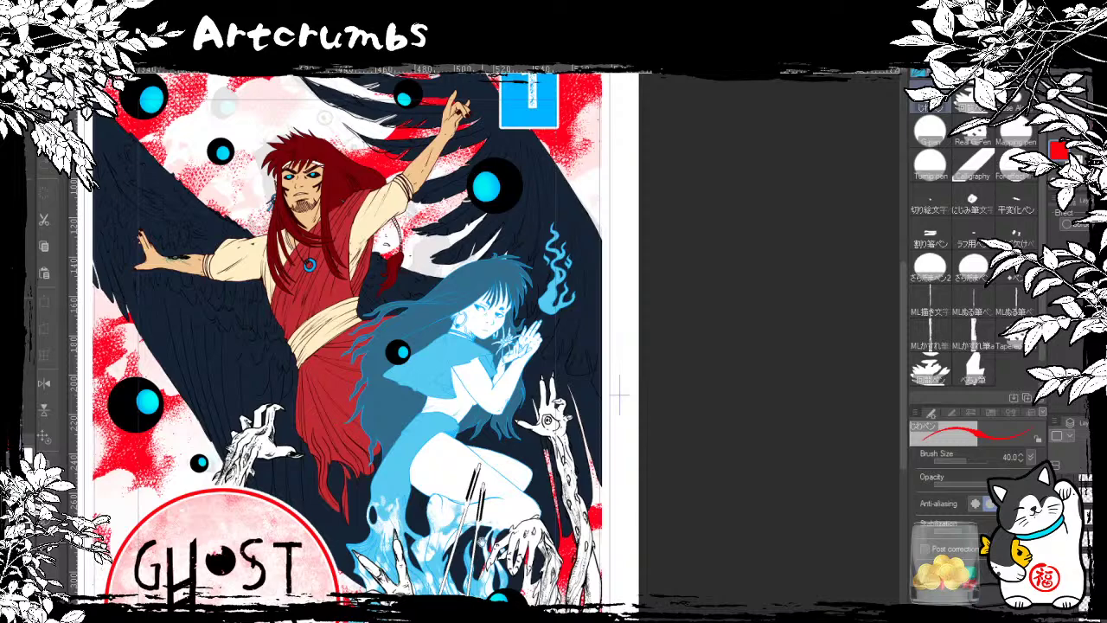
{"action": "left_click_drag", "start_coordinate": [619, 394], "coordinate": [563, 234]}
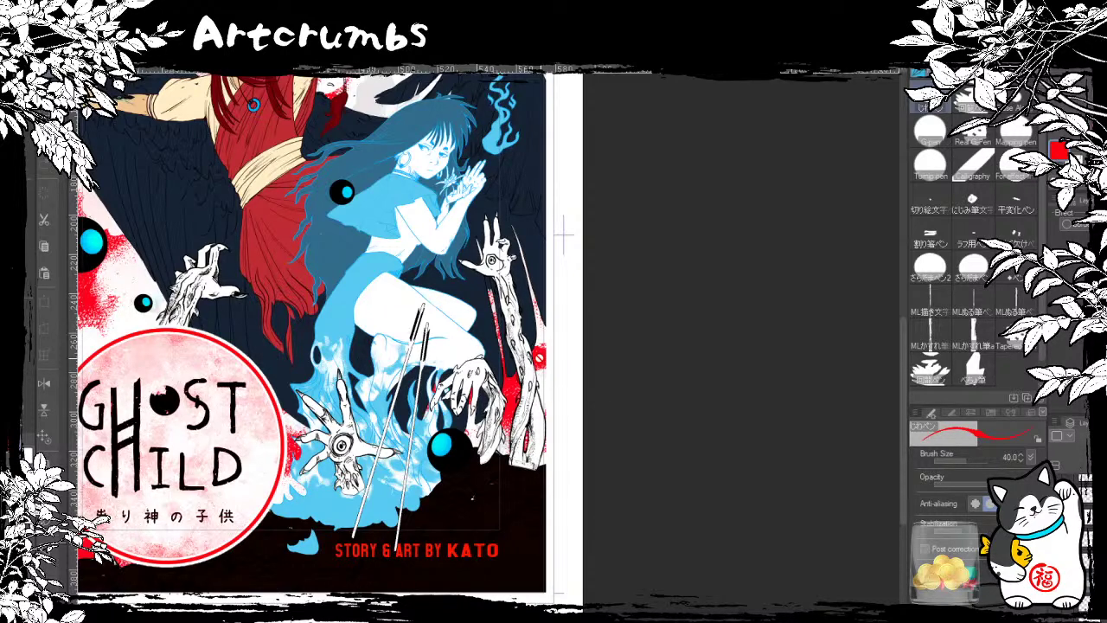
{"action": "left_click_drag", "start_coordinate": [474, 481], "coordinate": [445, 417]}
{"action": "left_click_drag", "start_coordinate": [476, 461], "coordinate": [432, 517]}
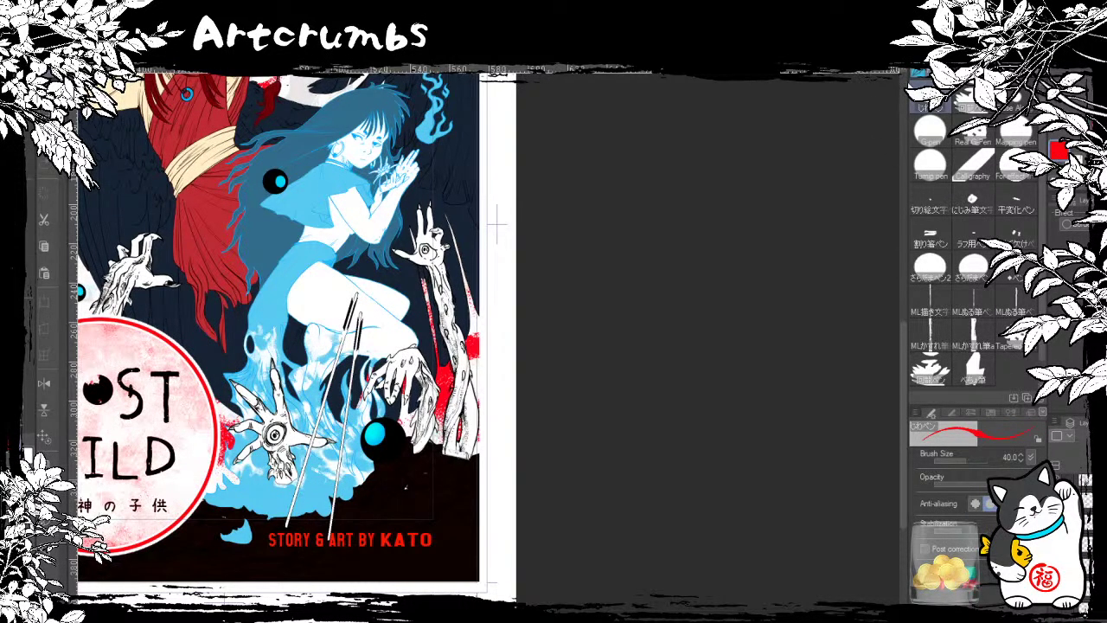
Step: Turn on the shading layers Layer 15, Layer 14 and Layer 12 over the winged man and the blue woman
{"action": "left_click", "coordinate": [900, 69]}
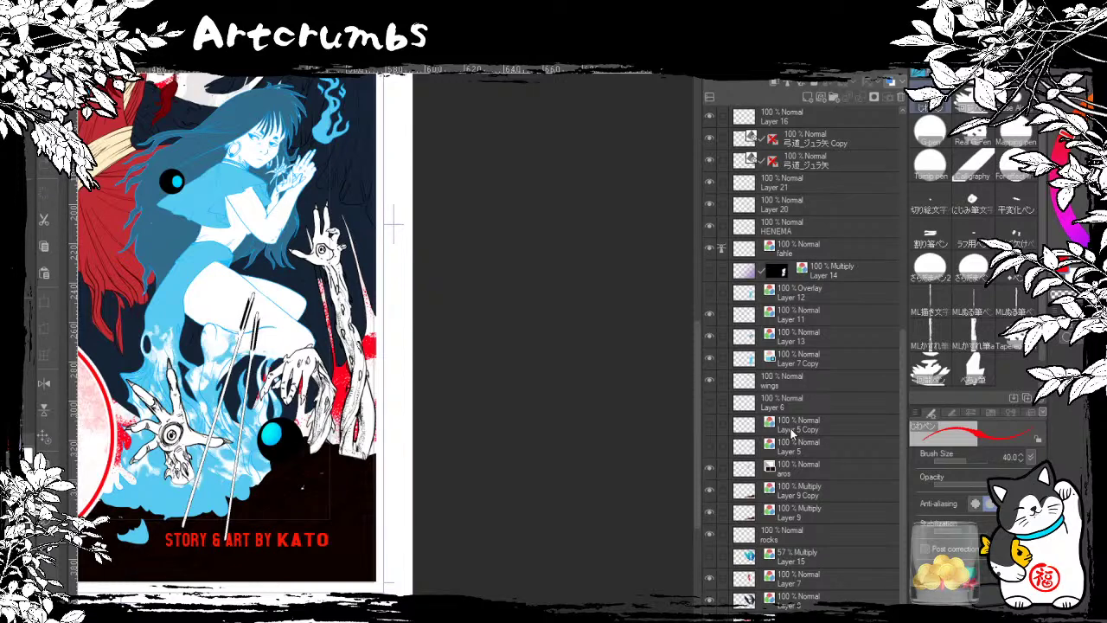
{"action": "left_click", "coordinate": [796, 591]}
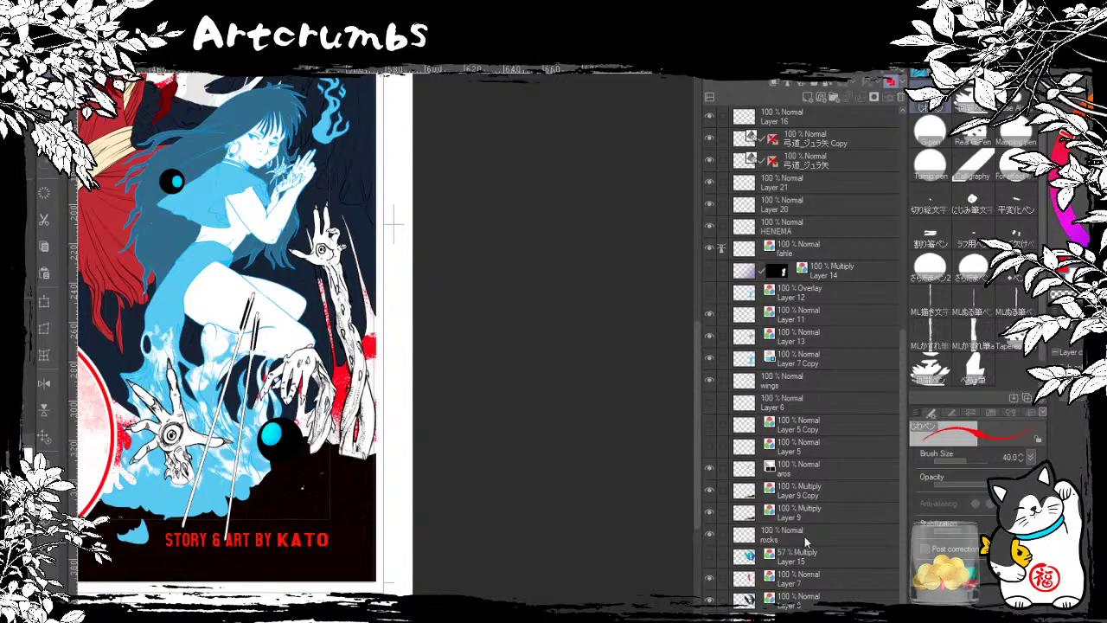
{"action": "left_click", "coordinate": [714, 563]}
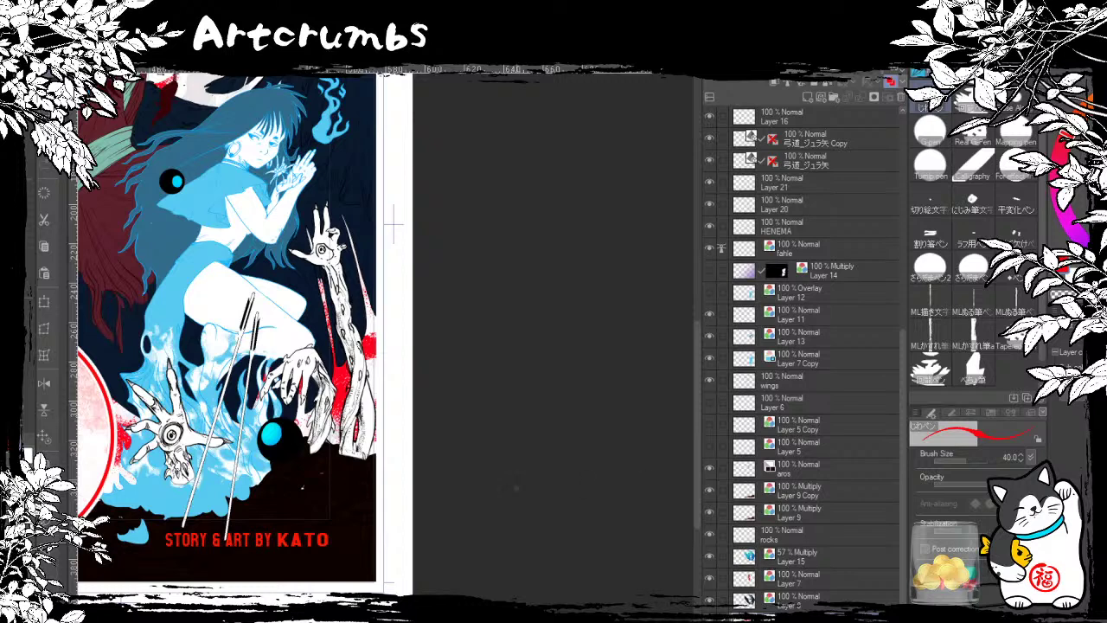
{"action": "left_click_drag", "start_coordinate": [342, 424], "coordinate": [531, 534]}
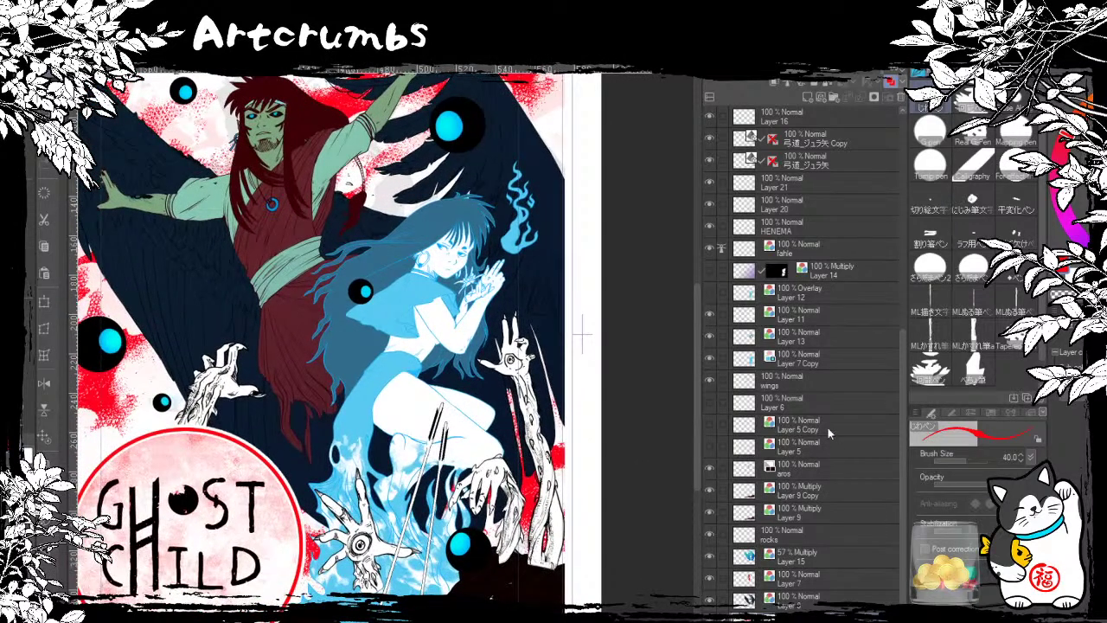
{"action": "left_click", "coordinate": [710, 271]}
{"action": "left_click", "coordinate": [710, 293]}
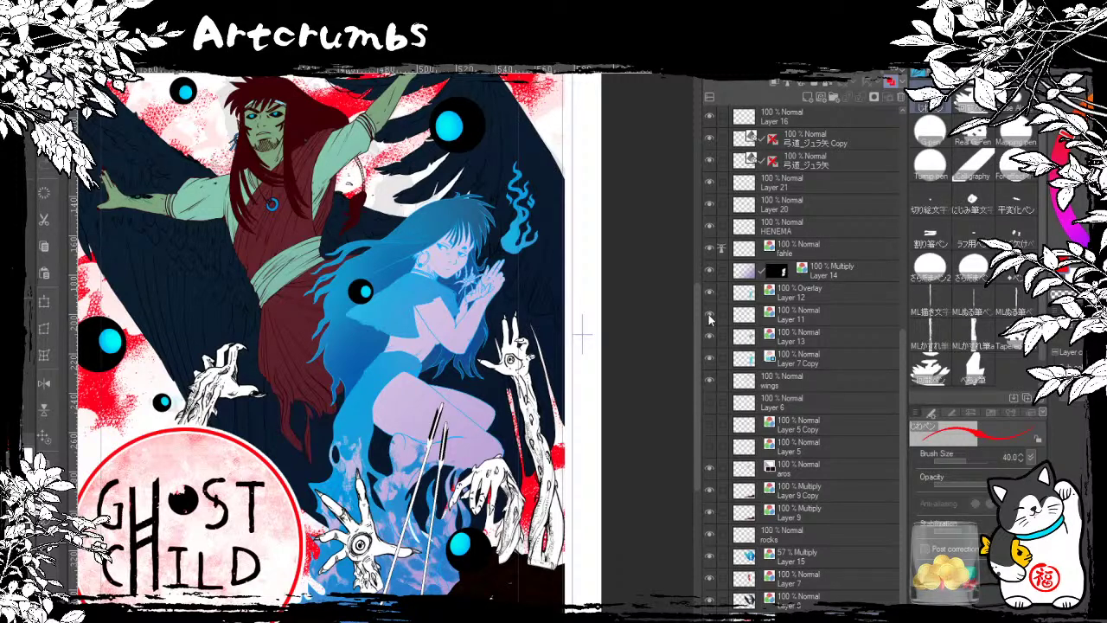
Step: Rename the wings' flat colour layer "wings flat" and Layer 7 "aros flat"
{"action": "left_click", "coordinate": [795, 598]}
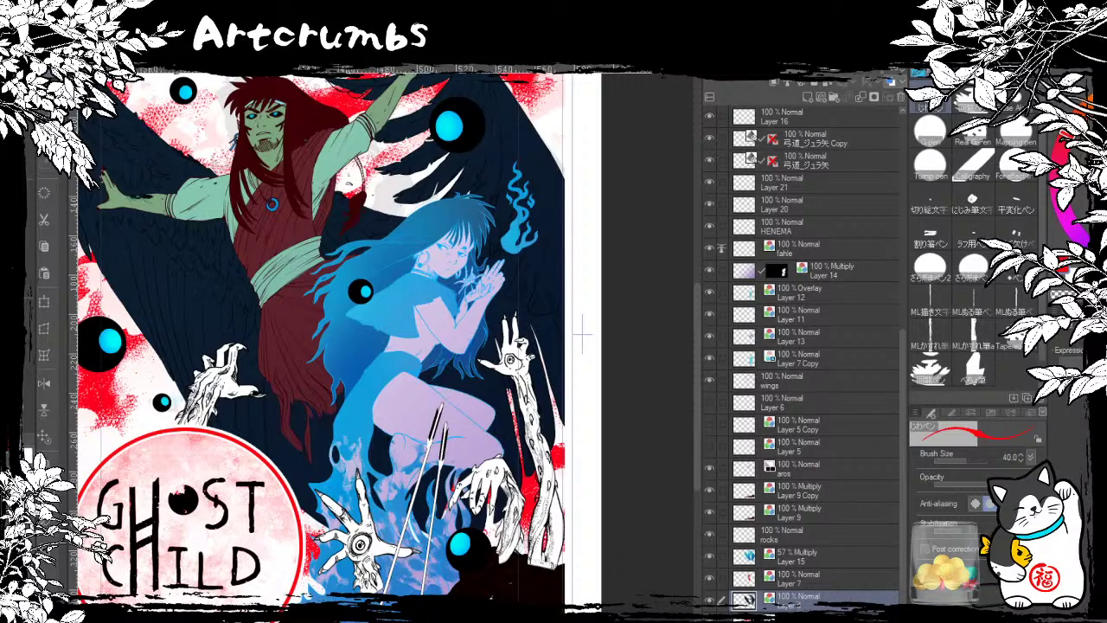
{"action": "left_click", "coordinate": [802, 585]}
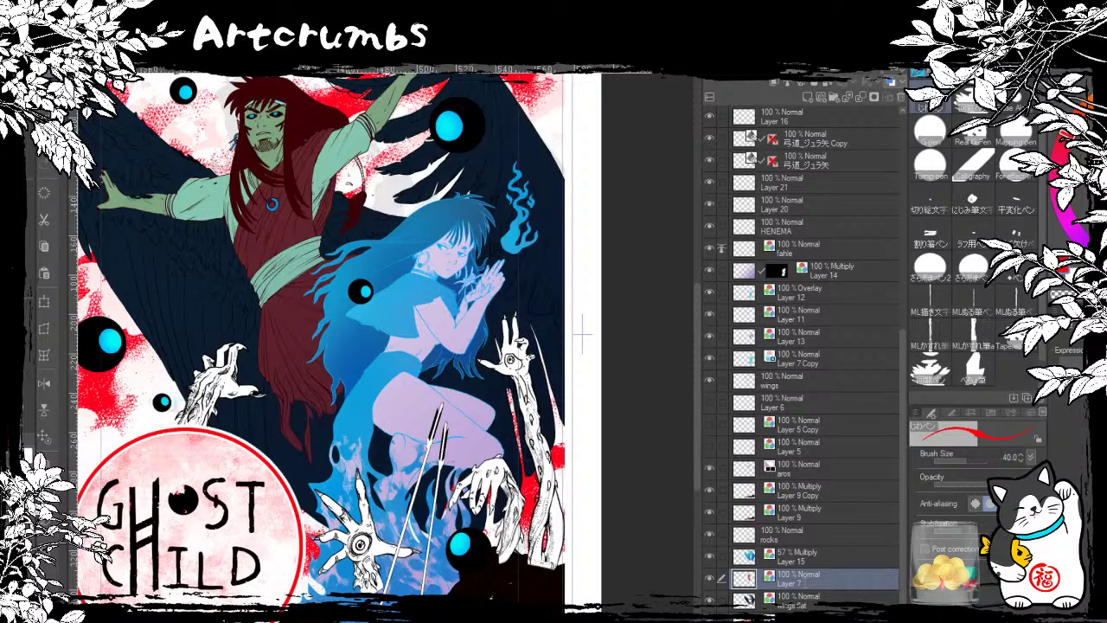
{"action": "type", "text": "aros flat"}
{"action": "key", "text": "Return"}
{"action": "left_click", "coordinate": [801, 617]}
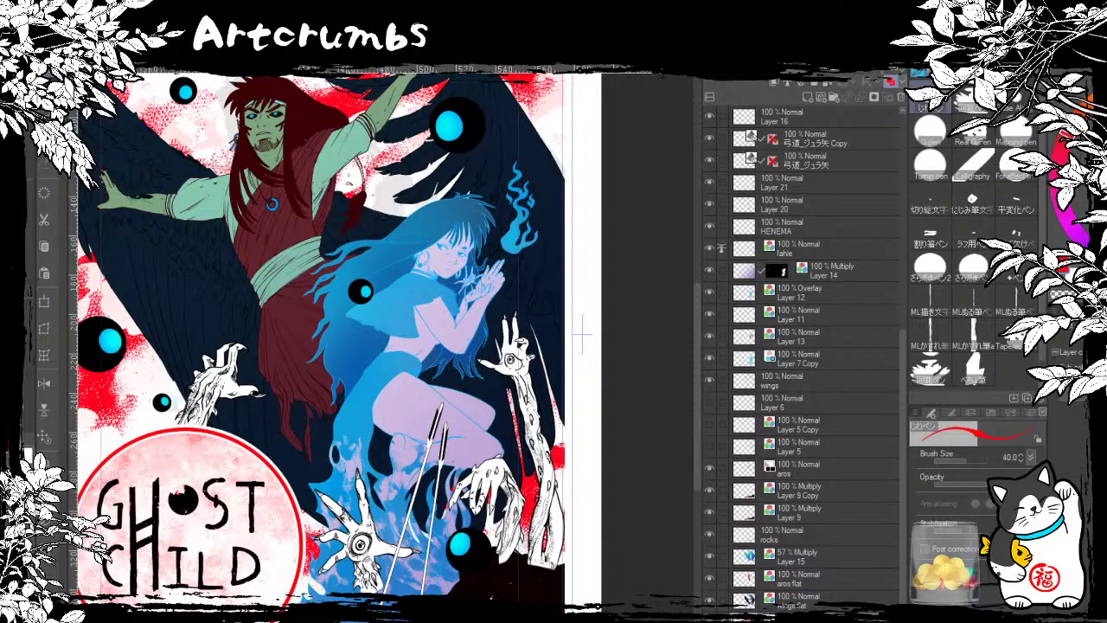
Step: Check what Layer 15 affects by toggling its visibility, and rename it "aros shadow"
{"action": "left_click", "coordinate": [805, 598]}
{"action": "left_click", "coordinate": [806, 581]}
{"action": "left_click", "coordinate": [810, 557]}
{"action": "left_click", "coordinate": [710, 558]}
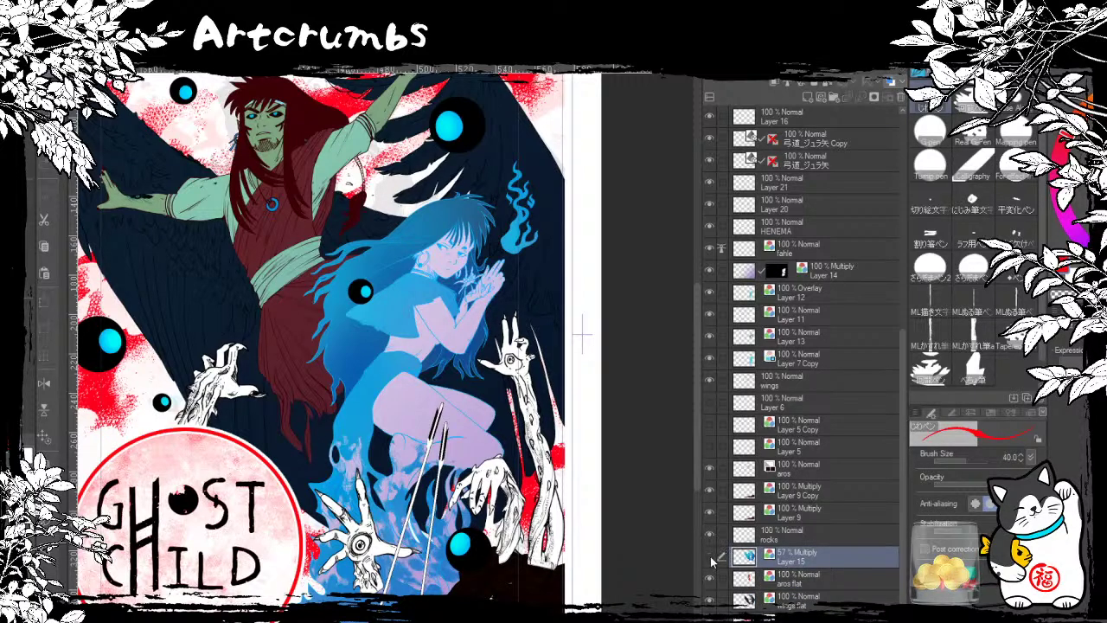
{"action": "left_click", "coordinate": [710, 559]}
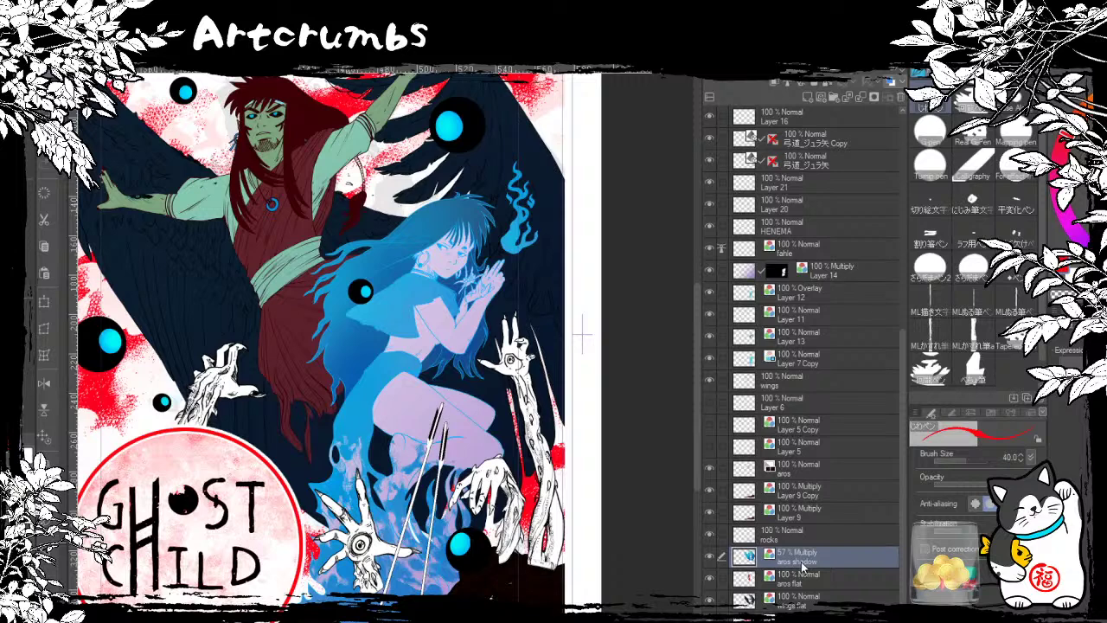
Step: Check the rocks layer and rename the two Multiply layers above it "rocks colo" and "rocks colo 2"
{"action": "left_click", "coordinate": [765, 539]}
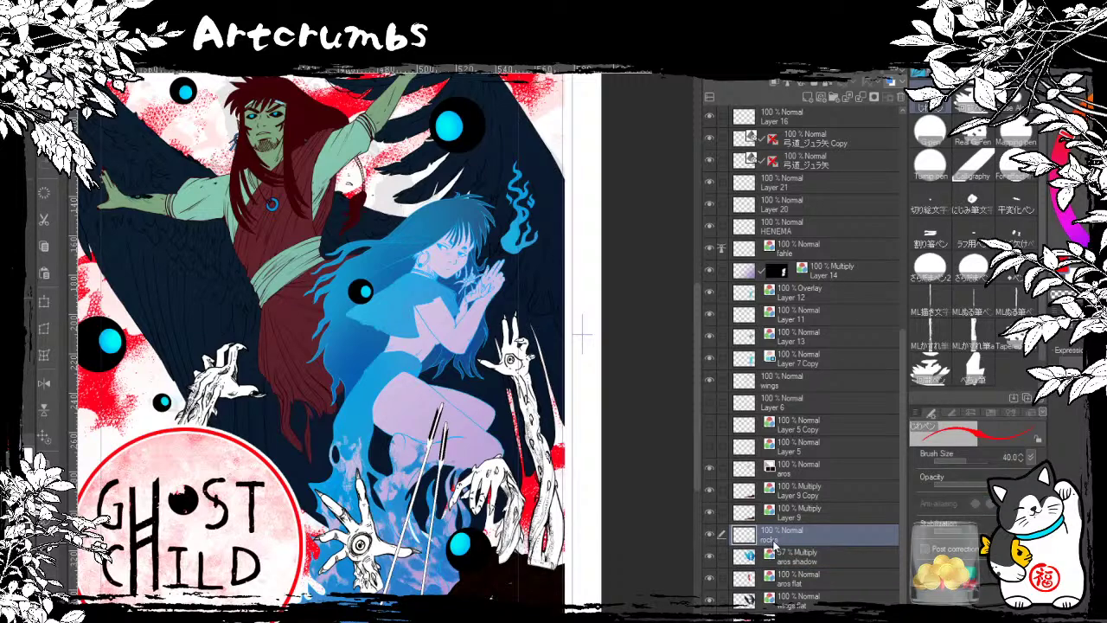
{"action": "left_click", "coordinate": [716, 537]}
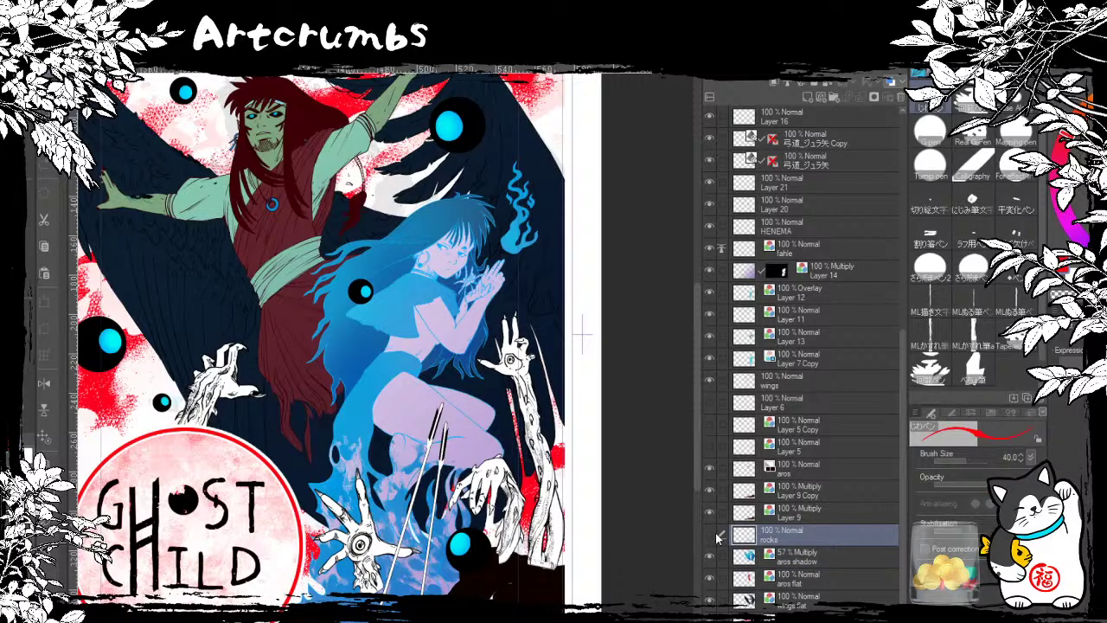
{"action": "left_click", "coordinate": [714, 538]}
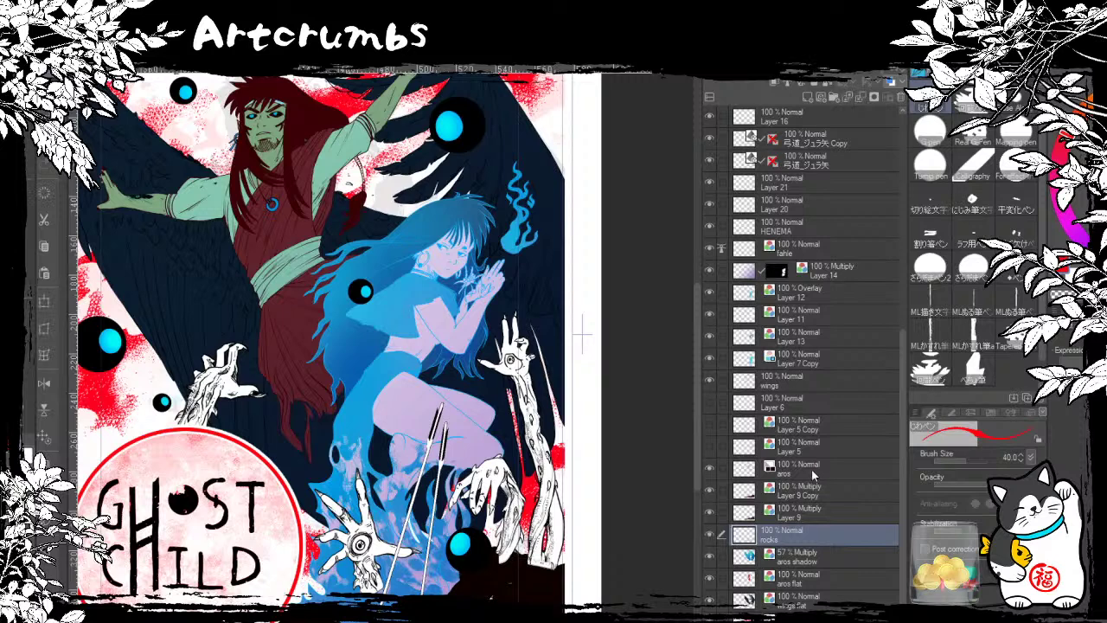
{"action": "left_click", "coordinate": [807, 512]}
{"action": "left_click", "coordinate": [812, 497], "text": "shift"}
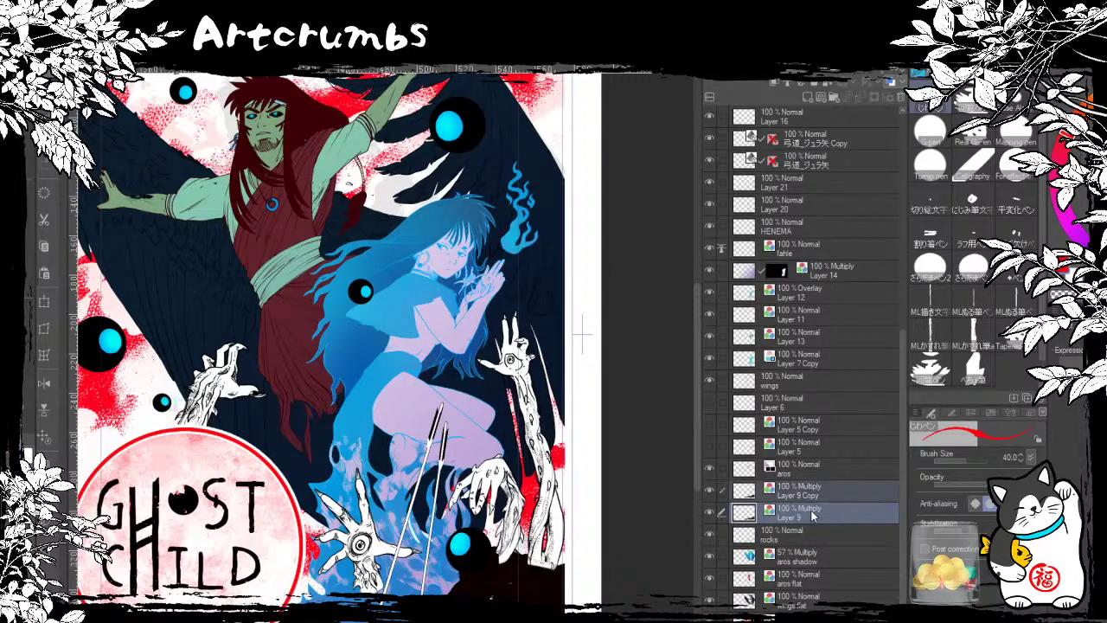
{"action": "left_click", "coordinate": [794, 521]}
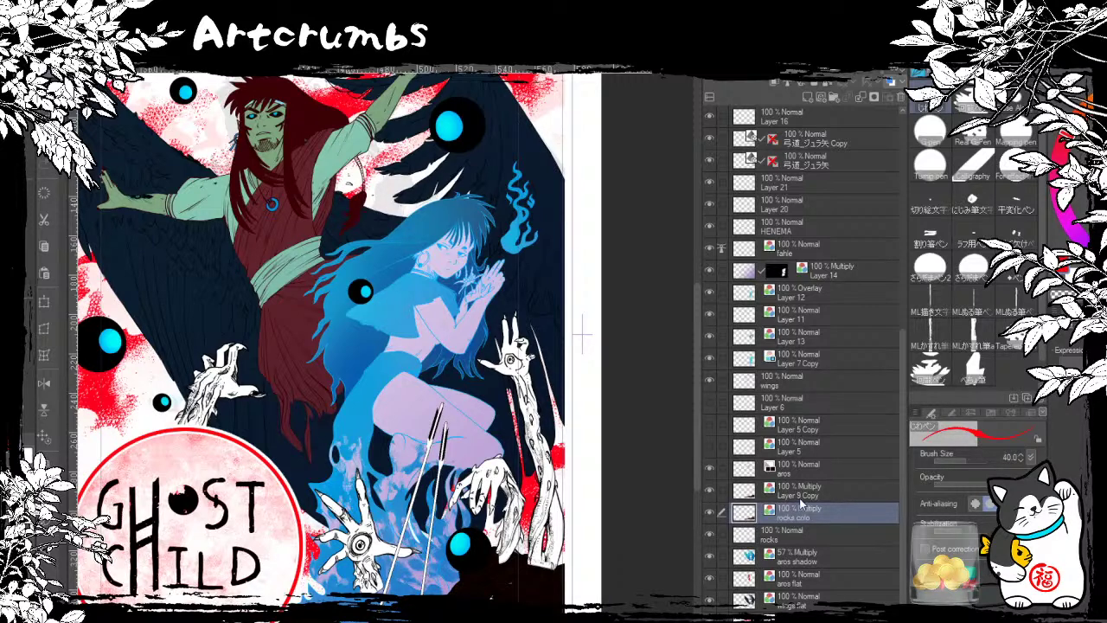
{"action": "left_click", "coordinate": [802, 497]}
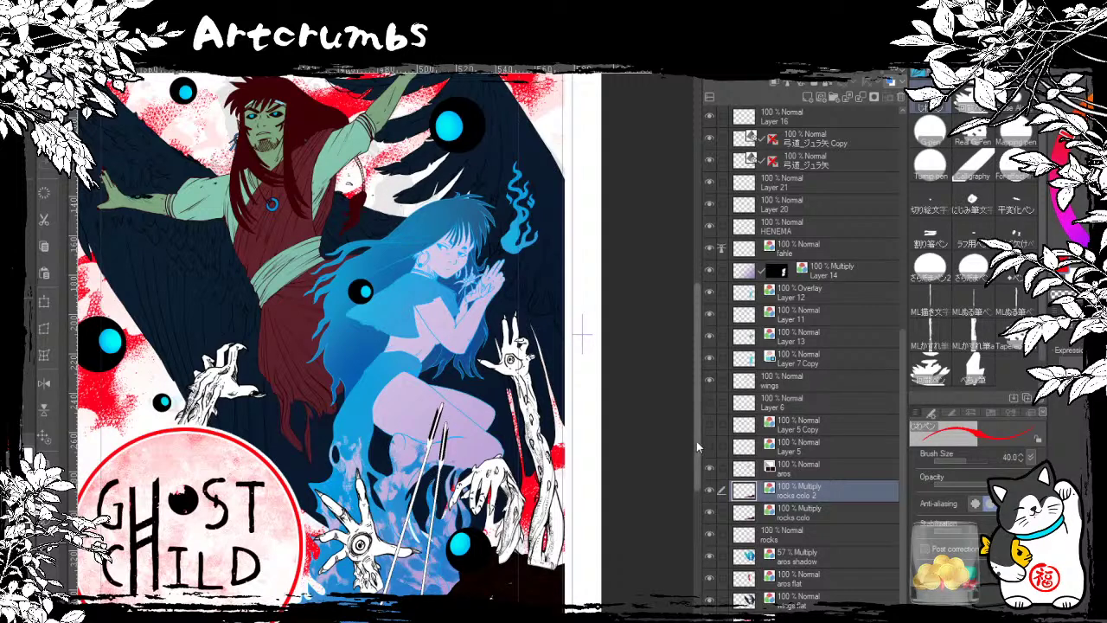
Step: Delete the hidden layers Layer 5, Layer 5 Copy and Layer 6
{"action": "left_click_drag", "start_coordinate": [696, 441], "coordinate": [695, 483]}
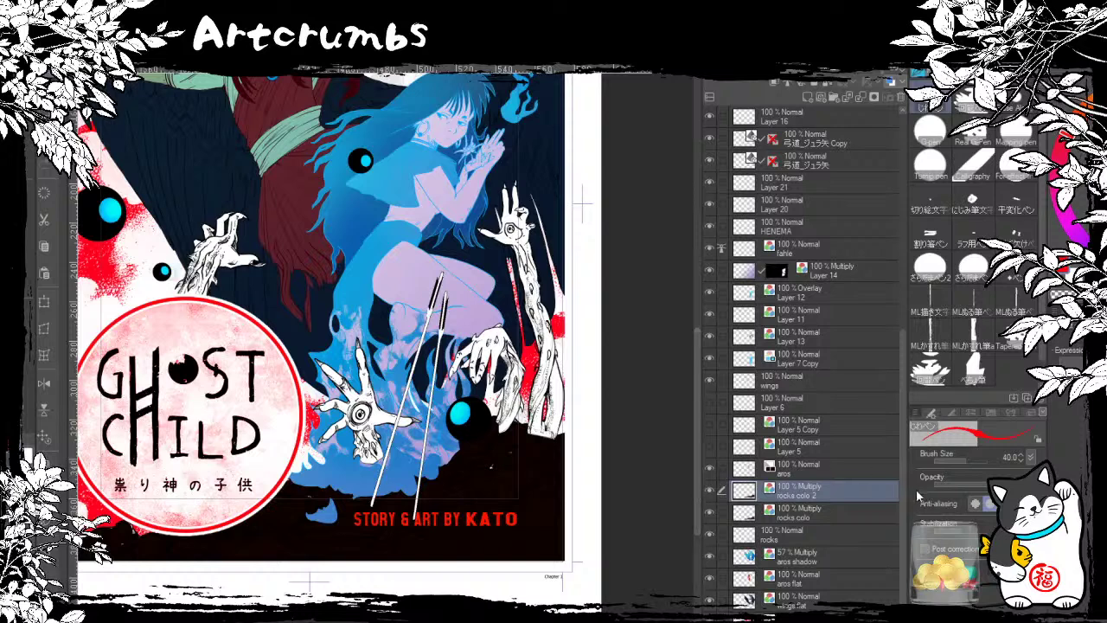
{"action": "left_click_drag", "start_coordinate": [904, 499], "coordinate": [911, 455]}
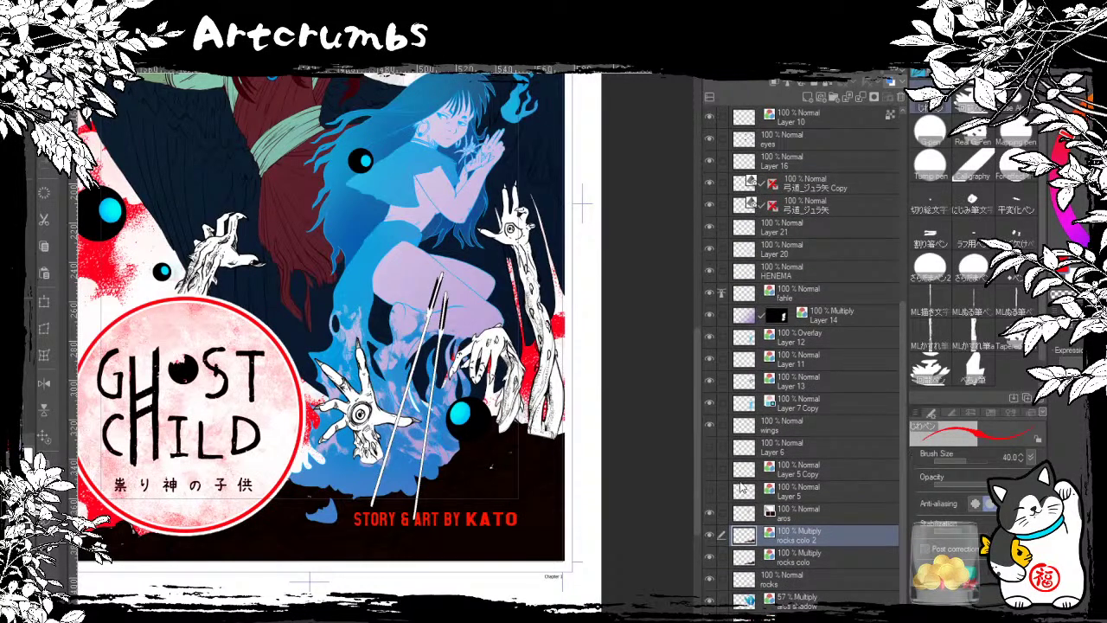
{"action": "left_click", "coordinate": [802, 496]}
{"action": "left_click", "coordinate": [710, 492]}
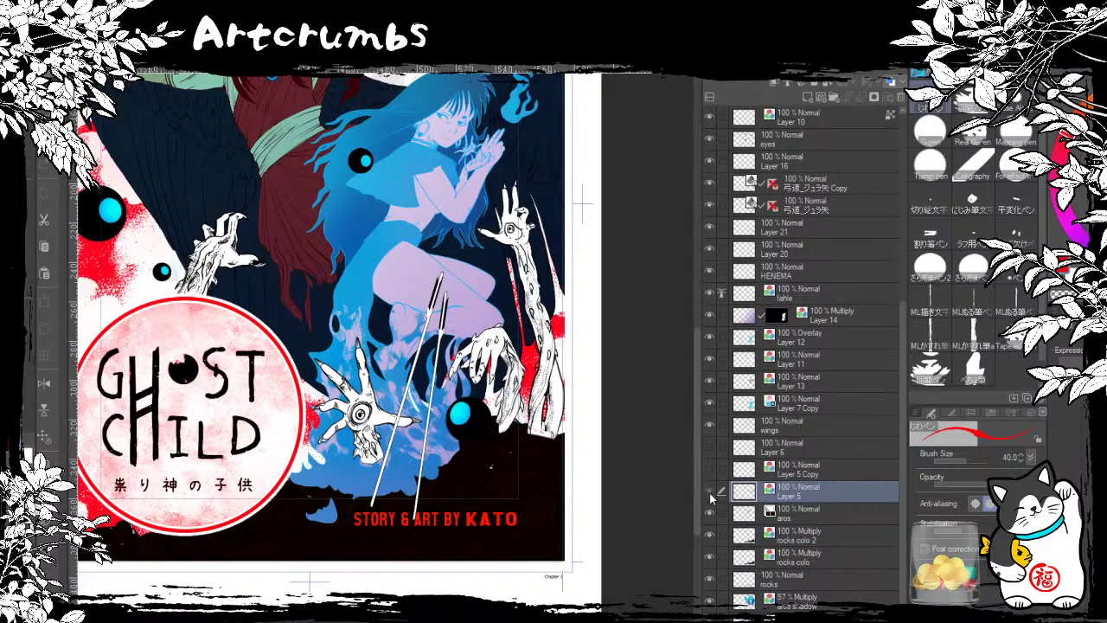
{"action": "left_click", "coordinate": [710, 492]}
{"action": "left_click", "coordinate": [811, 471], "text": "ctrl"}
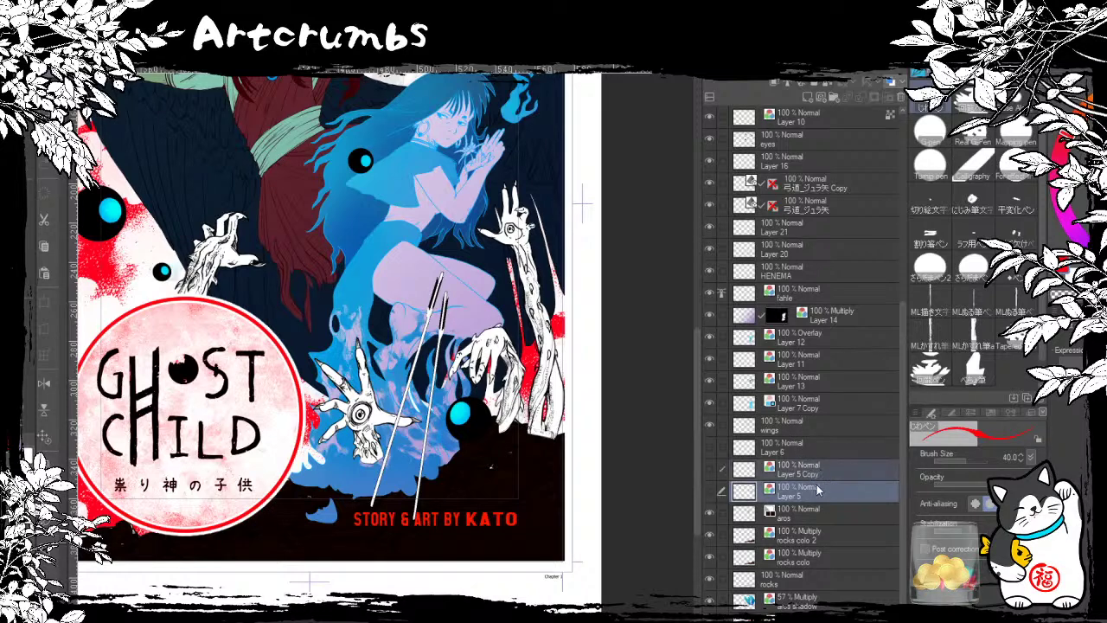
{"action": "left_click", "coordinate": [899, 97]}
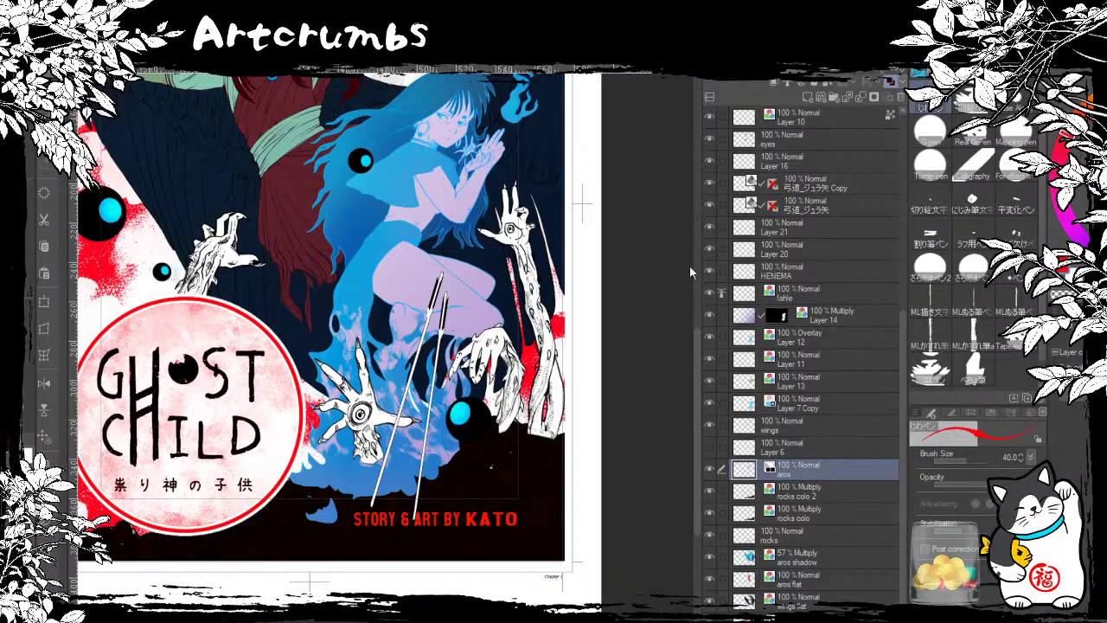
{"action": "left_click_drag", "start_coordinate": [821, 442], "coordinate": [904, 100]}
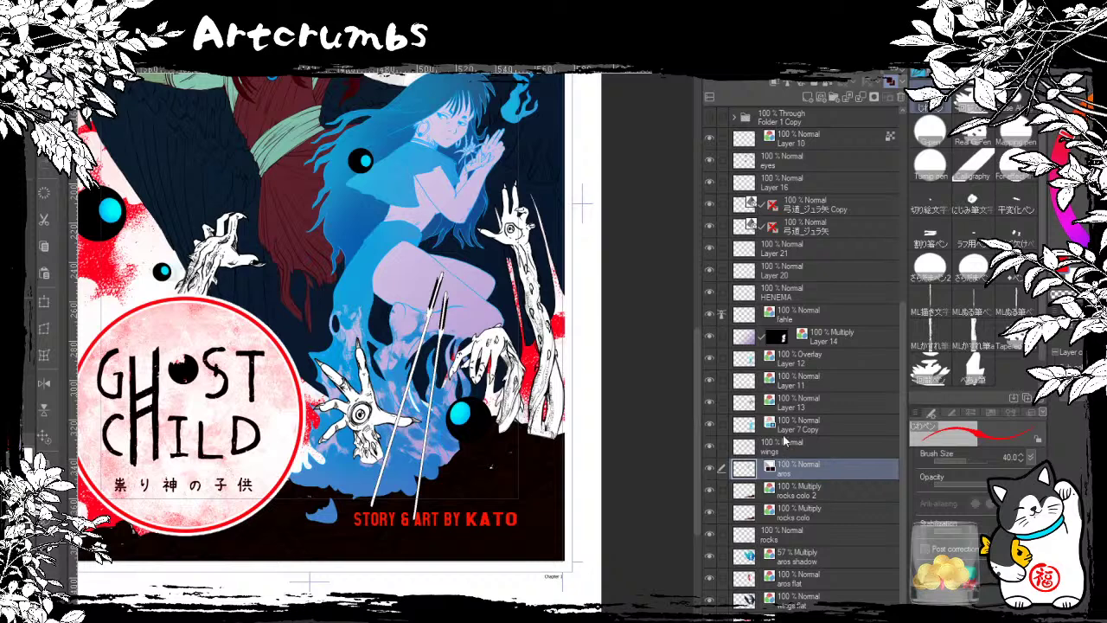
Step: Mark the aros flat and wings flat layers with a yellow palette colour
{"action": "left_click", "coordinate": [787, 567]}
{"action": "left_click", "coordinate": [793, 582]}
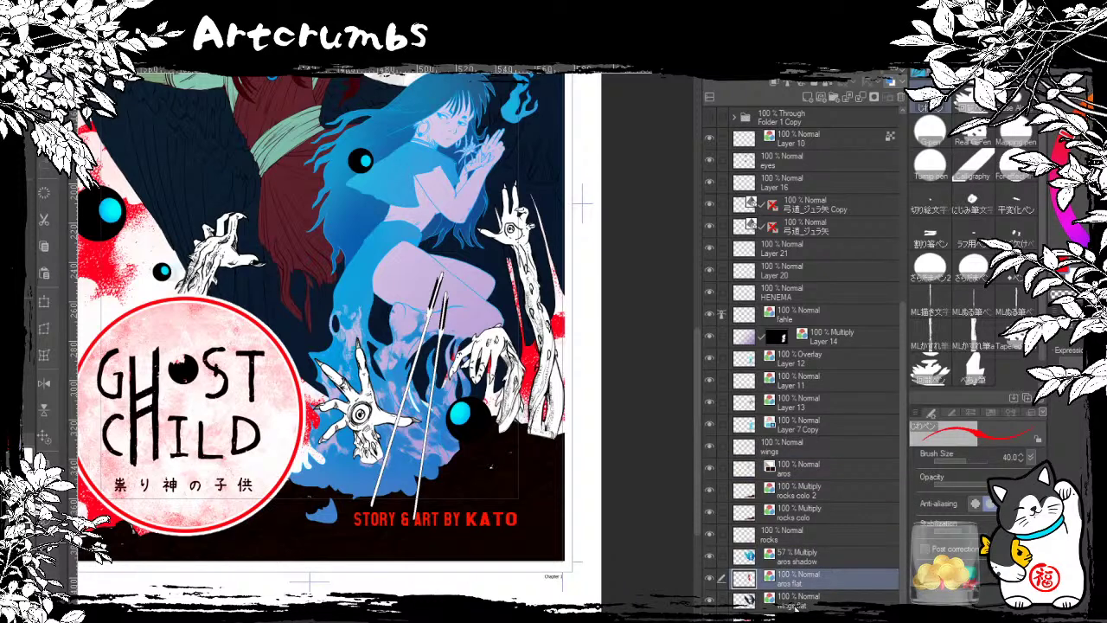
{"action": "left_click", "coordinate": [794, 603], "text": "shift"}
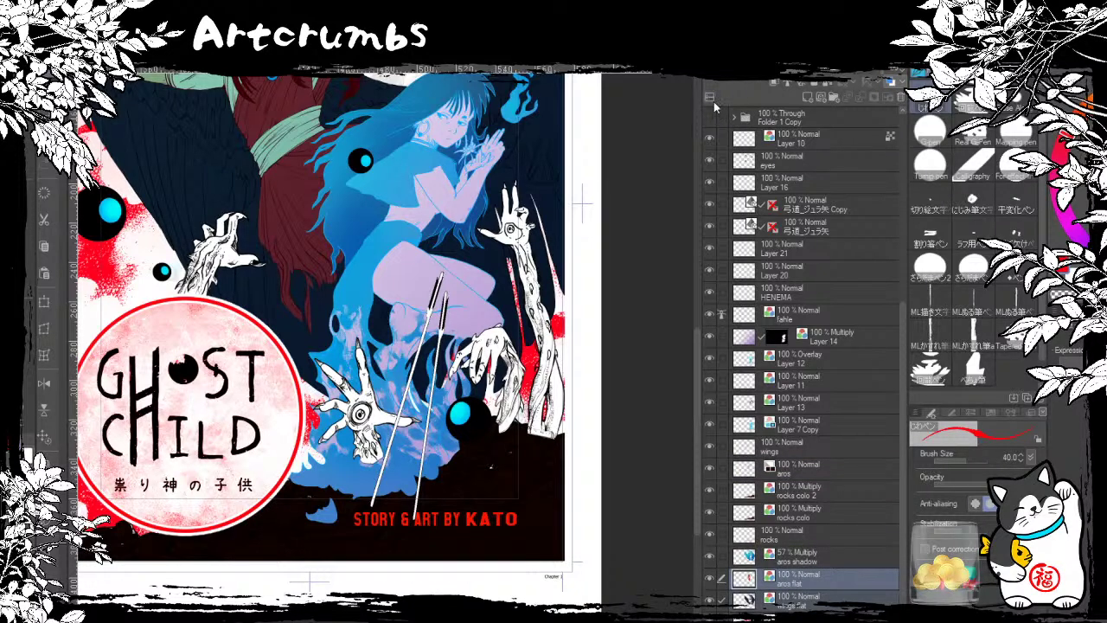
{"action": "left_click", "coordinate": [726, 81]}
{"action": "left_click", "coordinate": [737, 116]}
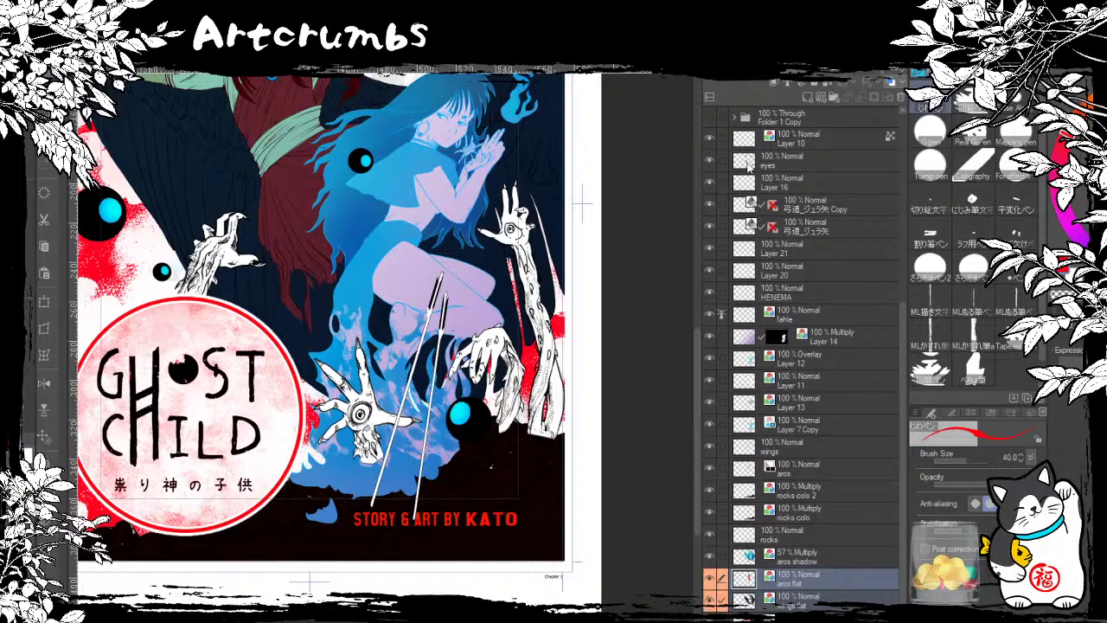
{"action": "left_click", "coordinate": [721, 85]}
{"action": "left_click", "coordinate": [724, 137]}
{"action": "left_click", "coordinate": [792, 618]}
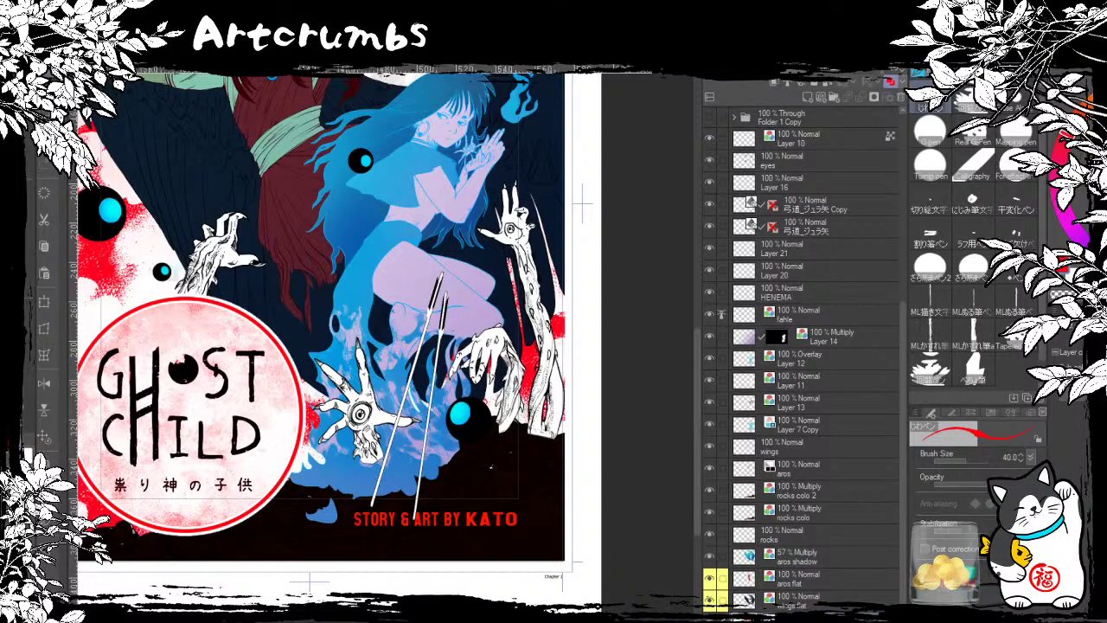
Step: Mark the aros shadow layer green, the rocks line layer orange and both rocks colo layers yellow
{"action": "left_click", "coordinate": [795, 563]}
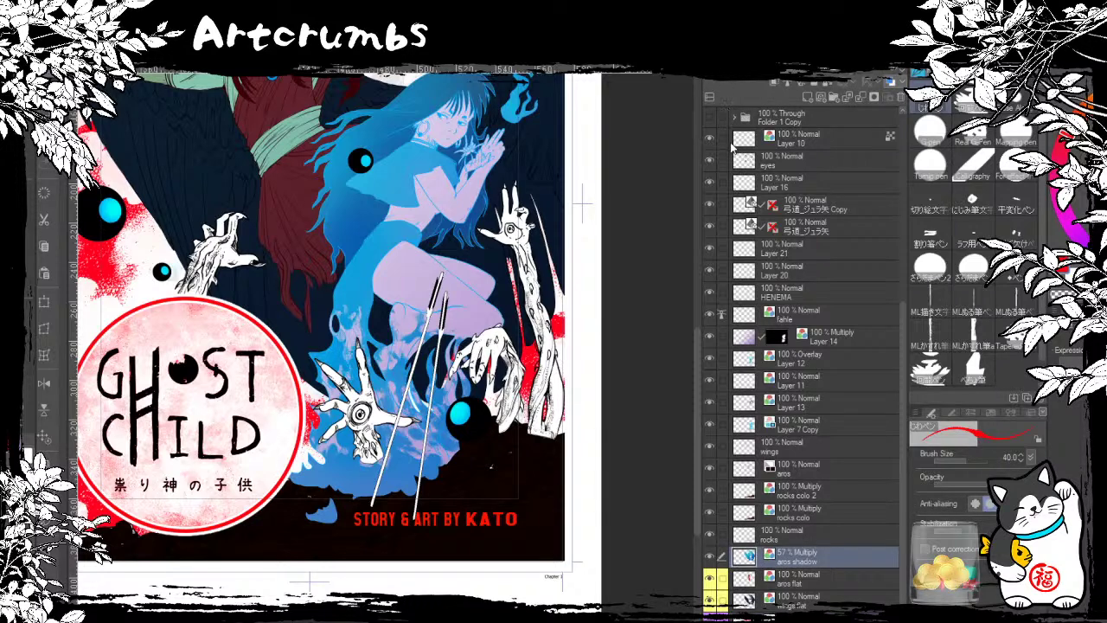
{"action": "left_click", "coordinate": [782, 535]}
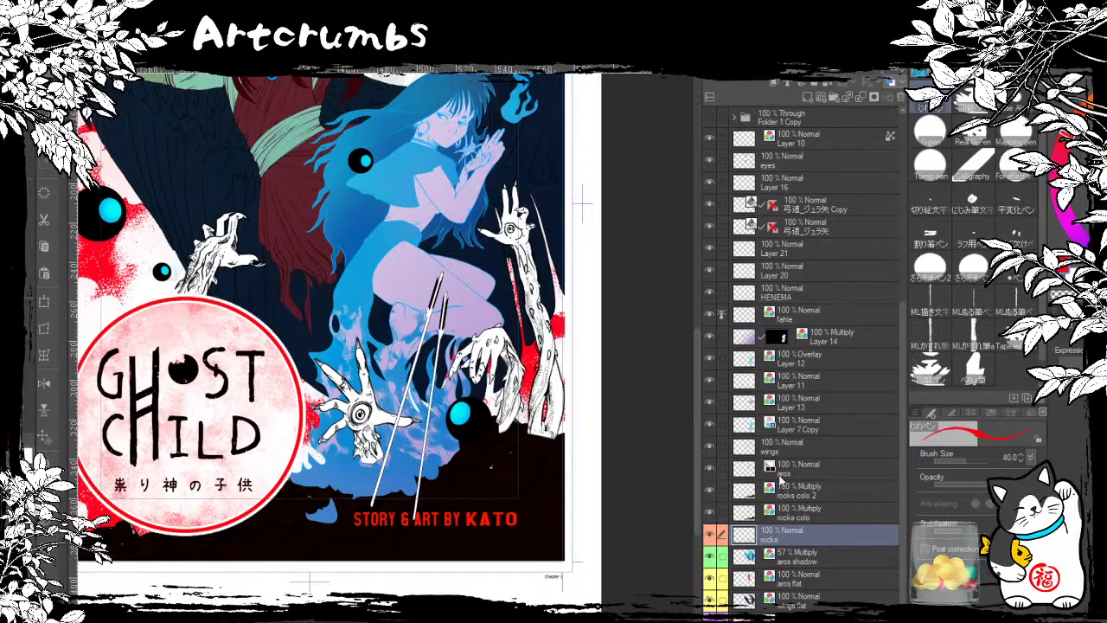
{"action": "left_click", "coordinate": [797, 511]}
{"action": "left_click", "coordinate": [801, 492], "text": "ctrl"}
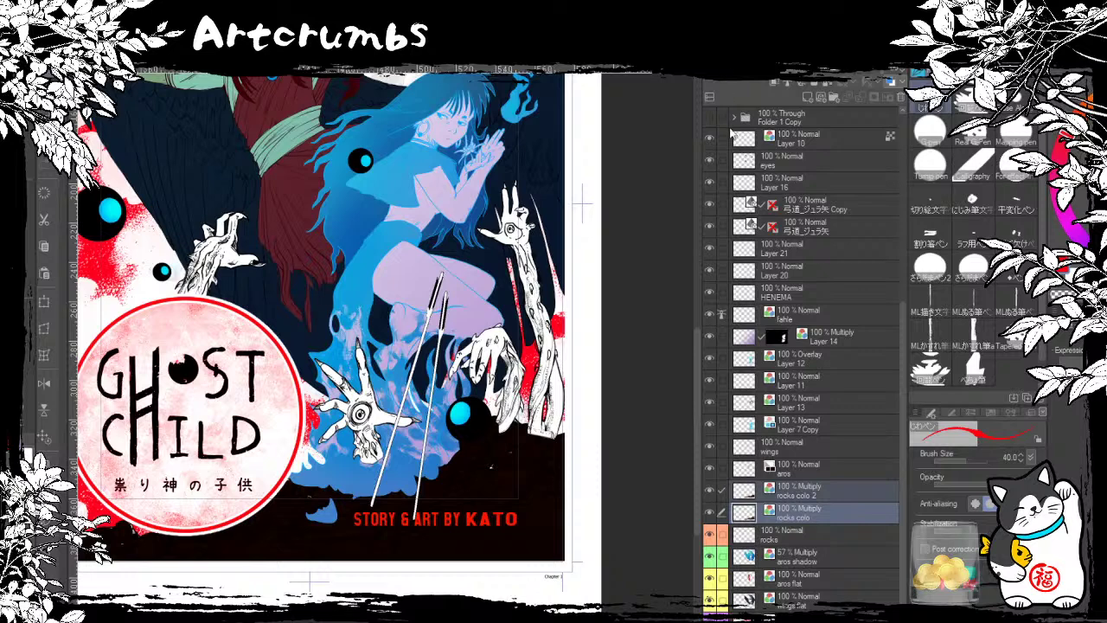
{"action": "left_click", "coordinate": [735, 134]}
Step: Mark the aros and wings line layers orange and Layer 7 Copy green
{"action": "left_click", "coordinate": [801, 467]}
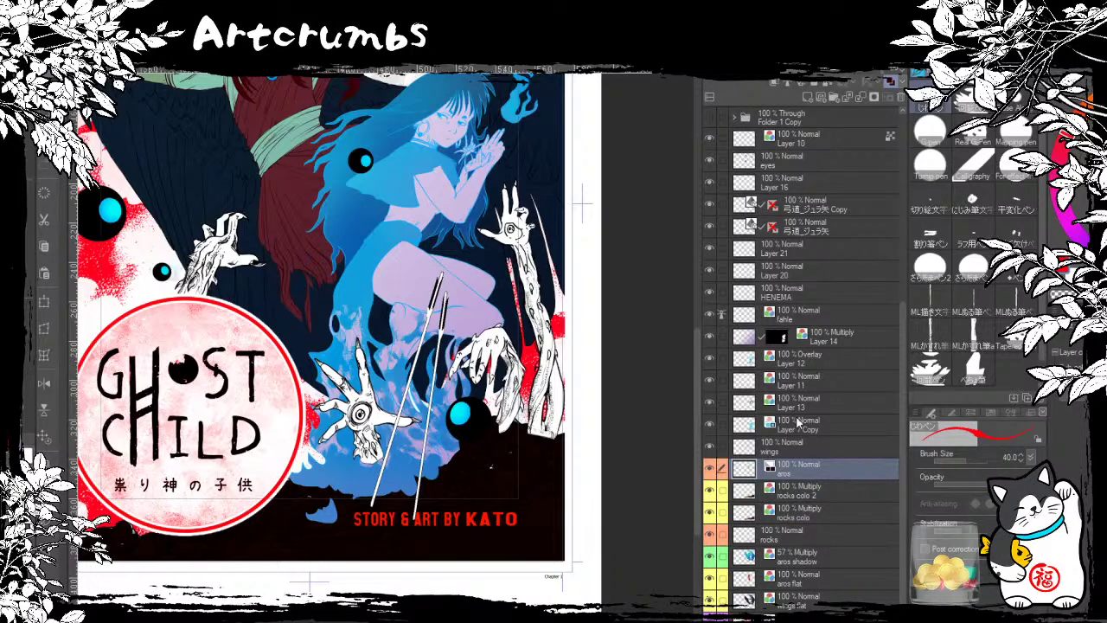
{"action": "key", "text": "alt+bracketright"}
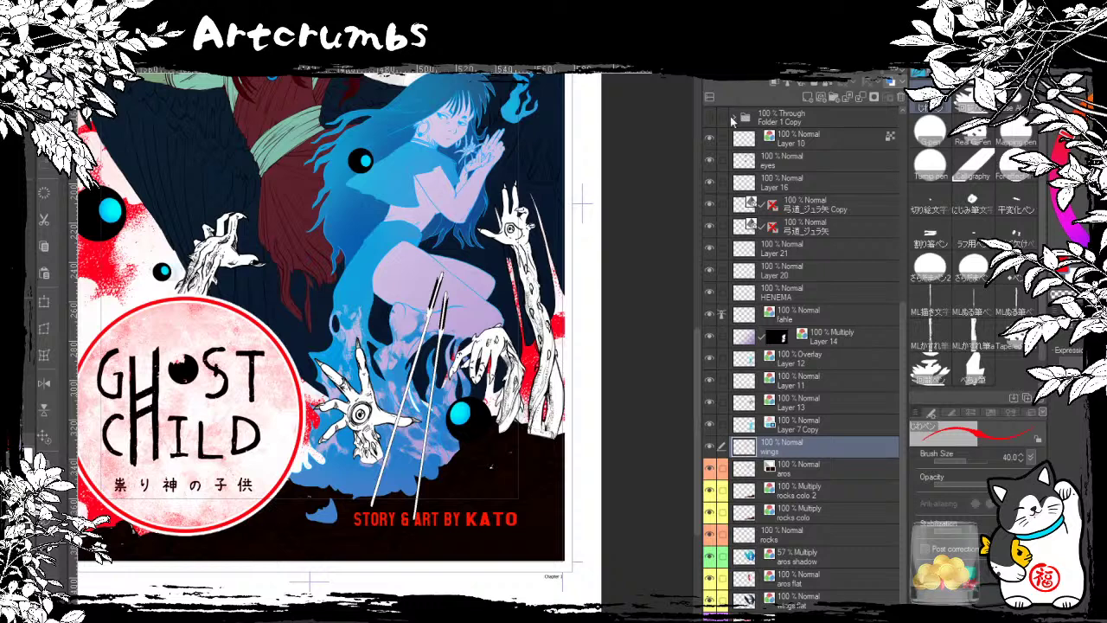
{"action": "key", "text": "alt+bracketright"}
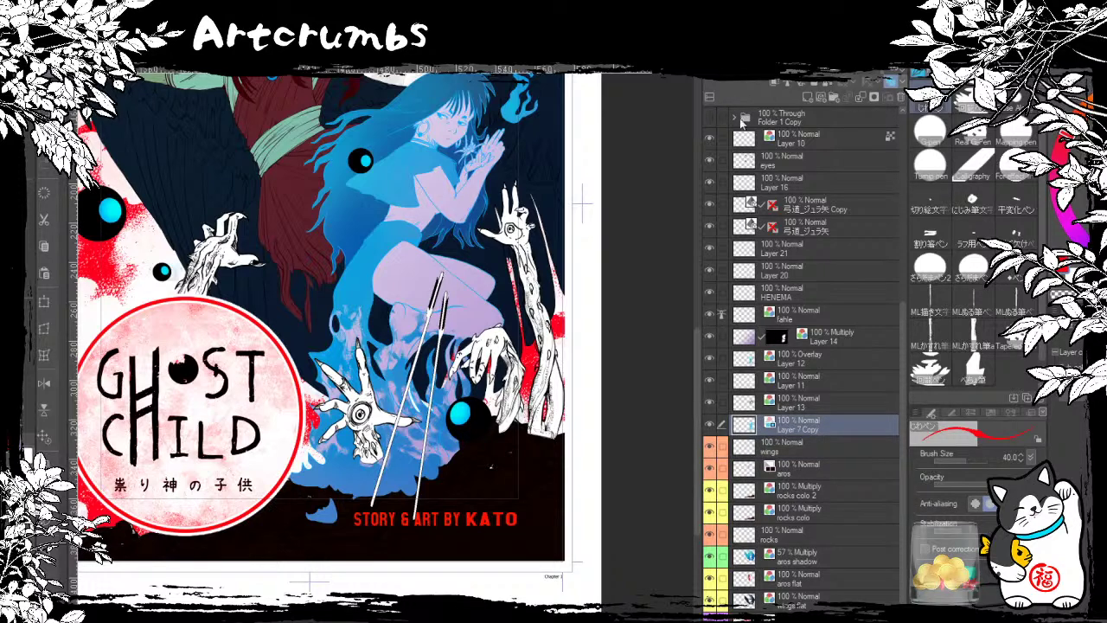
Step: Check Layer 13 by toggling its visibility, and mark it yellow
{"action": "left_click", "coordinate": [805, 405]}
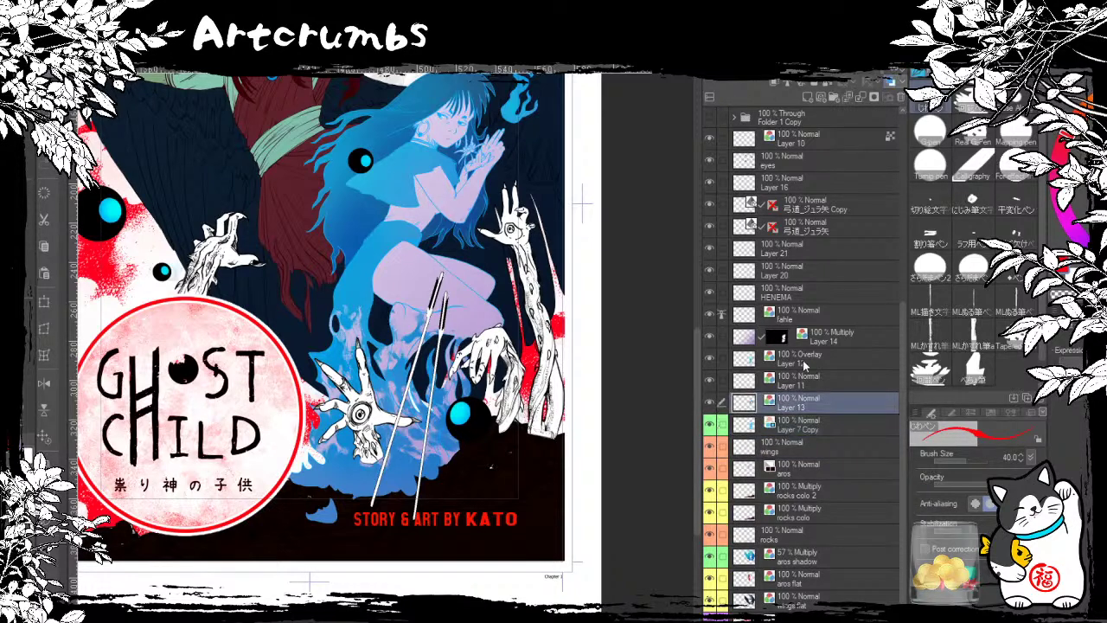
{"action": "left_click", "coordinate": [714, 404]}
{"action": "left_click", "coordinate": [715, 403]}
Step: Check Layer 11 by toggling its visibility, and rename it "fahle white"
{"action": "left_click", "coordinate": [742, 378]}
{"action": "left_click", "coordinate": [712, 381]}
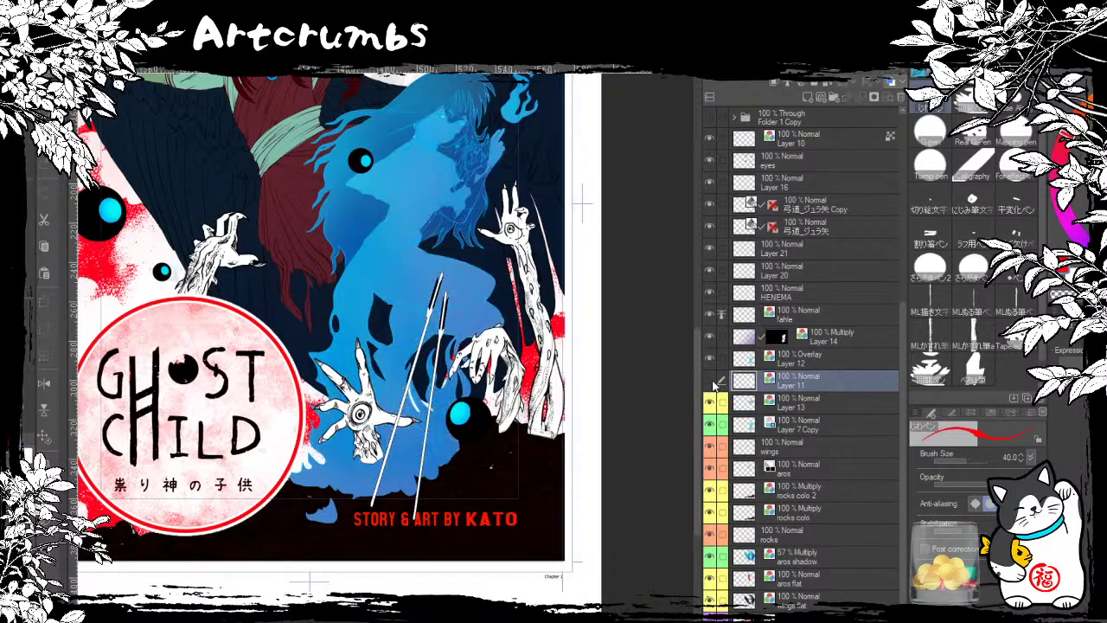
{"action": "left_click", "coordinate": [712, 381]}
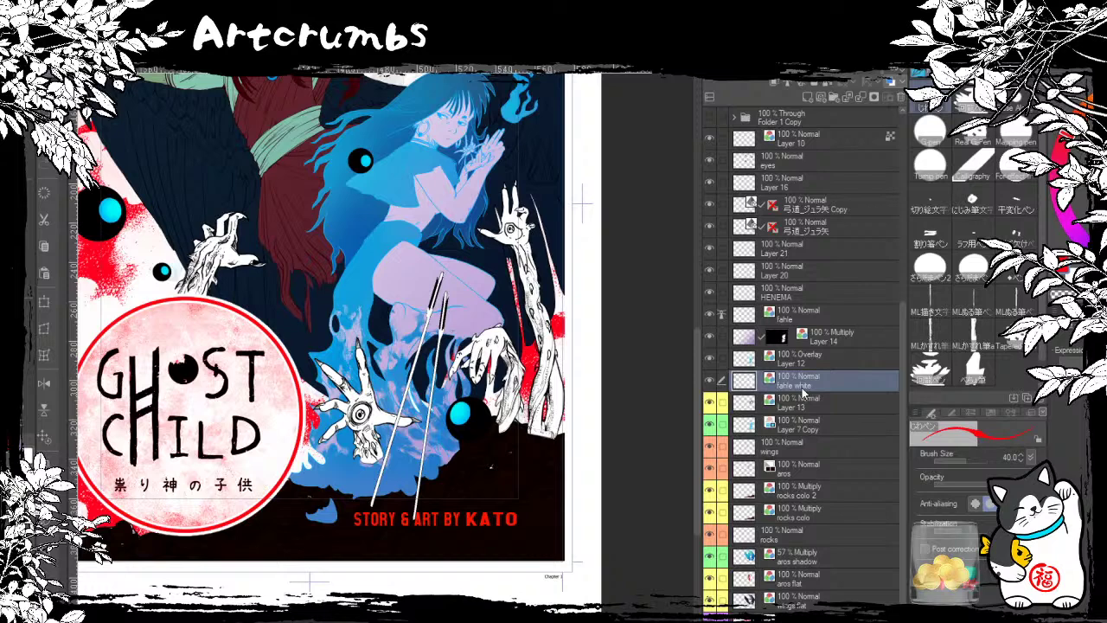
Step: Remove the stray dot beside the character drawing on the thank-you page, working on Layer 2
{"action": "left_click_drag", "start_coordinate": [902, 382], "coordinate": [927, 459]}
{"action": "left_click_drag", "start_coordinate": [901, 456], "coordinate": [904, 349]}
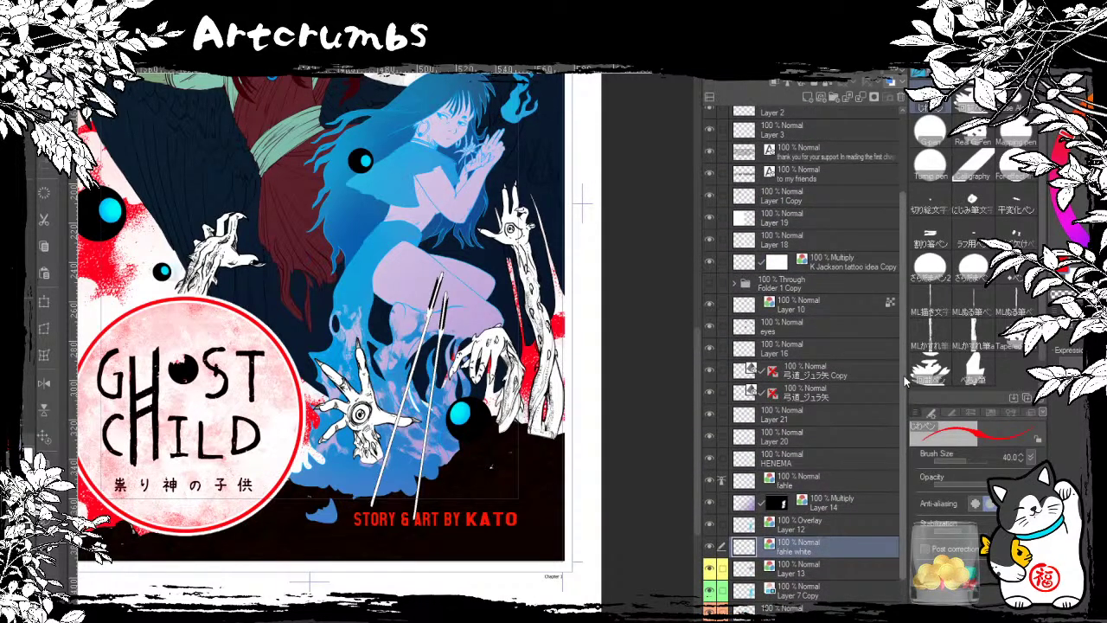
{"action": "left_click", "coordinate": [847, 261]}
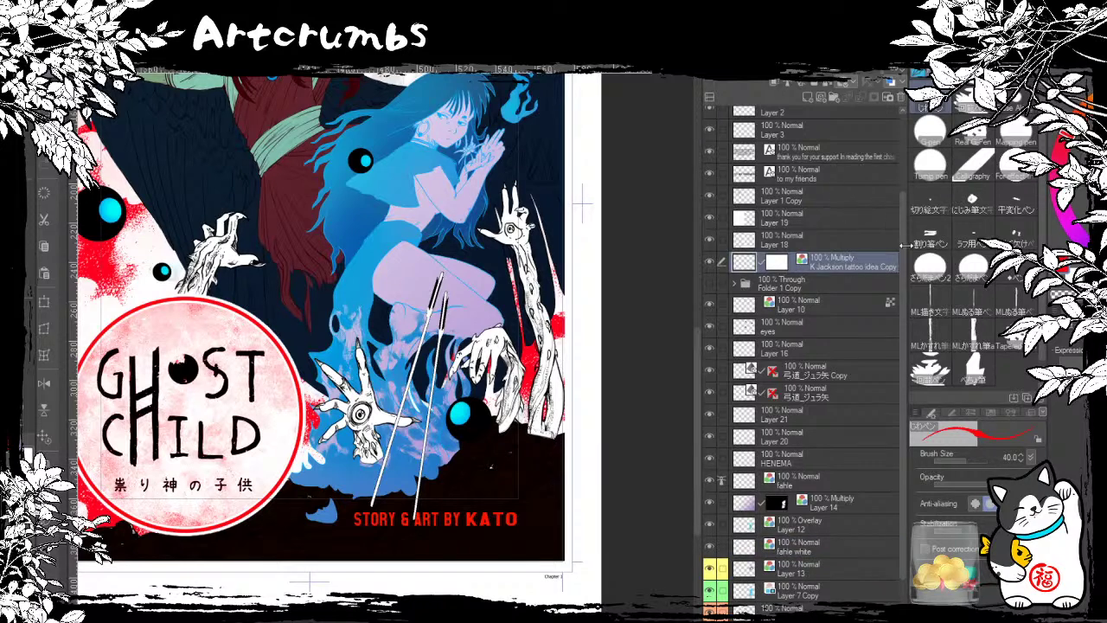
{"action": "scroll", "coordinate": [905, 216], "scroll_direction": "up", "scroll_amount": 5}
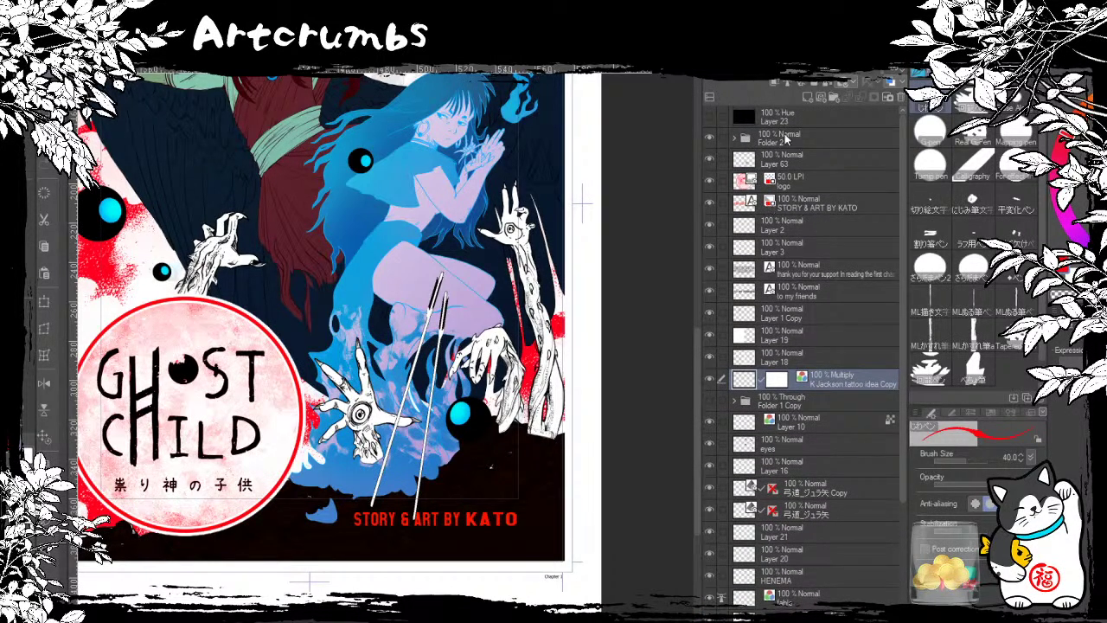
{"action": "left_click", "coordinate": [806, 351]}
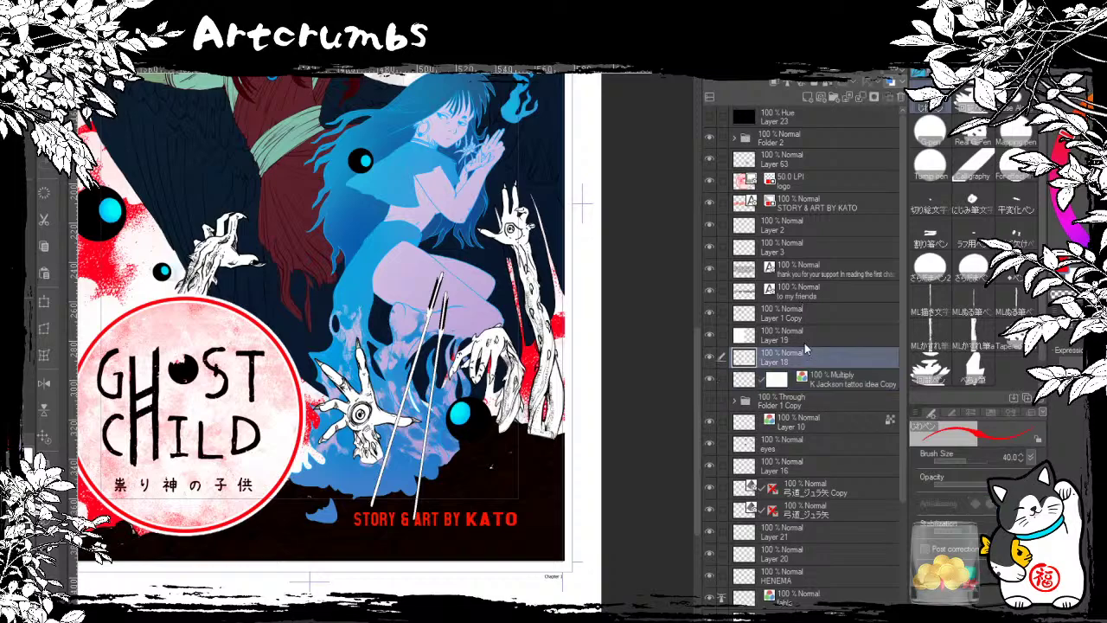
{"action": "left_click_drag", "start_coordinate": [303, 346], "coordinate": [671, 506]}
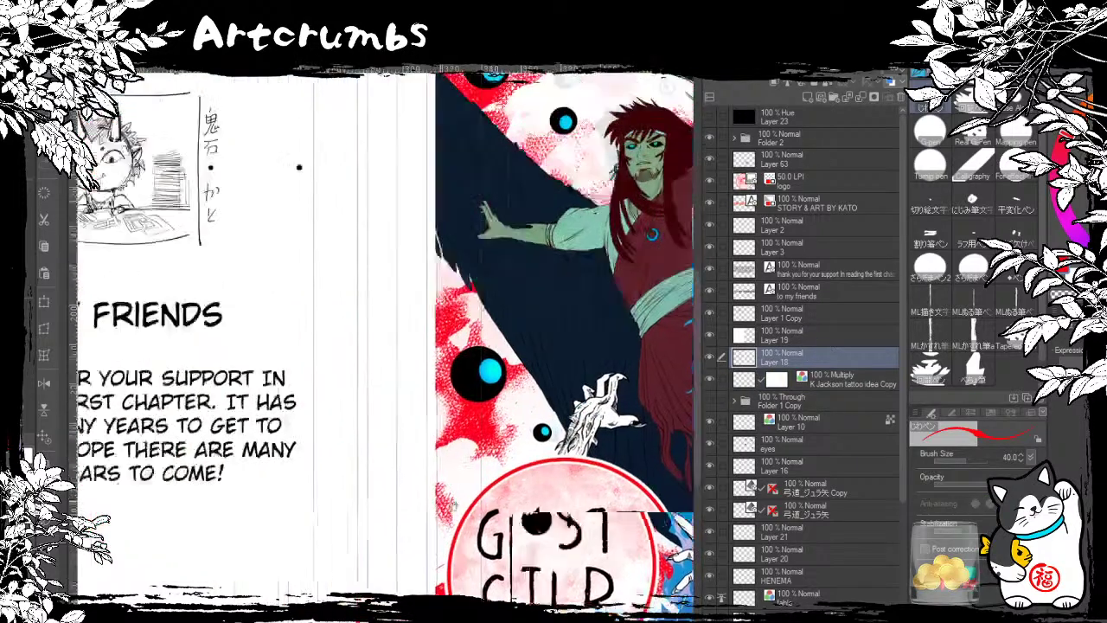
{"action": "mouse_move", "coordinate": [322, 432]}
{"action": "left_mouse_down"}
{"action": "mouse_move", "coordinate": [726, 507]}
{"action": "mouse_move", "coordinate": [346, 559]}
{"action": "left_mouse_up"}
{"action": "mouse_move", "coordinate": [409, 529]}
{"action": "left_mouse_down"}
{"action": "mouse_move", "coordinate": [493, 537]}
{"action": "mouse_move", "coordinate": [357, 537]}
{"action": "mouse_move", "coordinate": [493, 536]}
{"action": "left_mouse_up"}
{"action": "scroll", "coordinate": [493, 536], "scroll_direction": "down", "scroll_amount": 2}
{"action": "scroll", "coordinate": [605, 499], "scroll_direction": "up", "scroll_amount": 2}
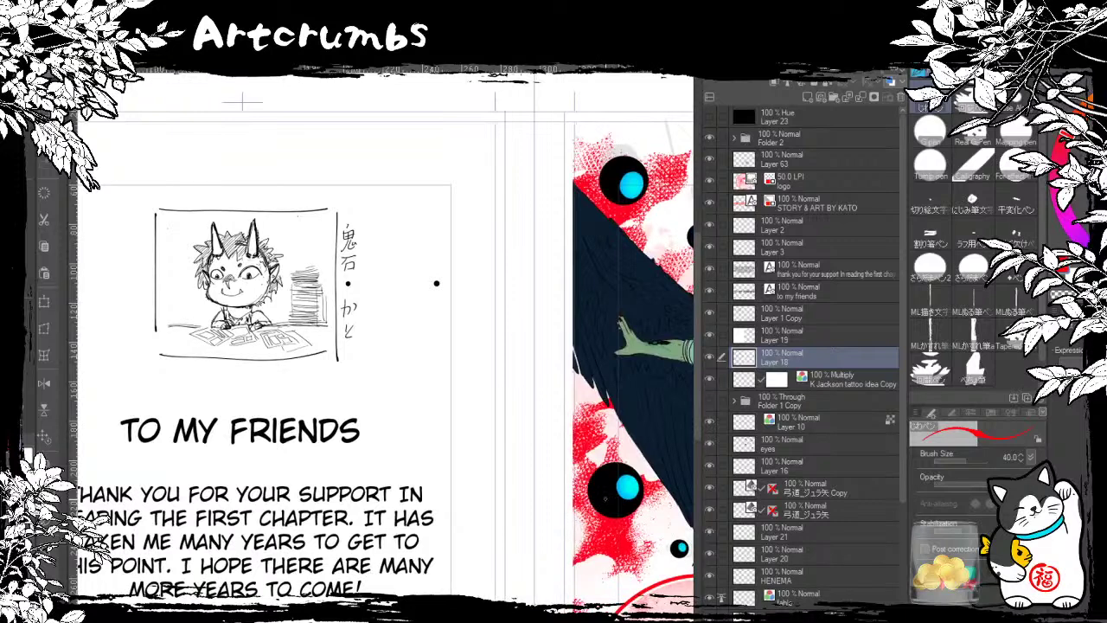
{"action": "key", "text": "o"}
{"action": "left_click", "coordinate": [439, 265]}
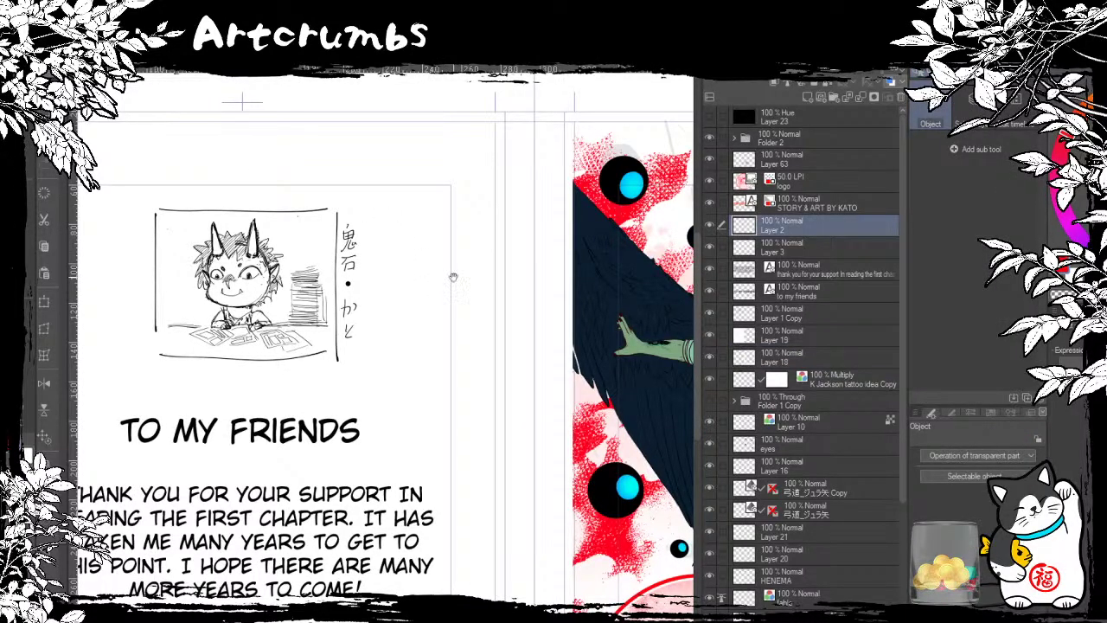
Step: Mark the Overlay layer, Layer 12, orange
{"action": "left_click_drag", "start_coordinate": [452, 277], "coordinate": [625, 303]}
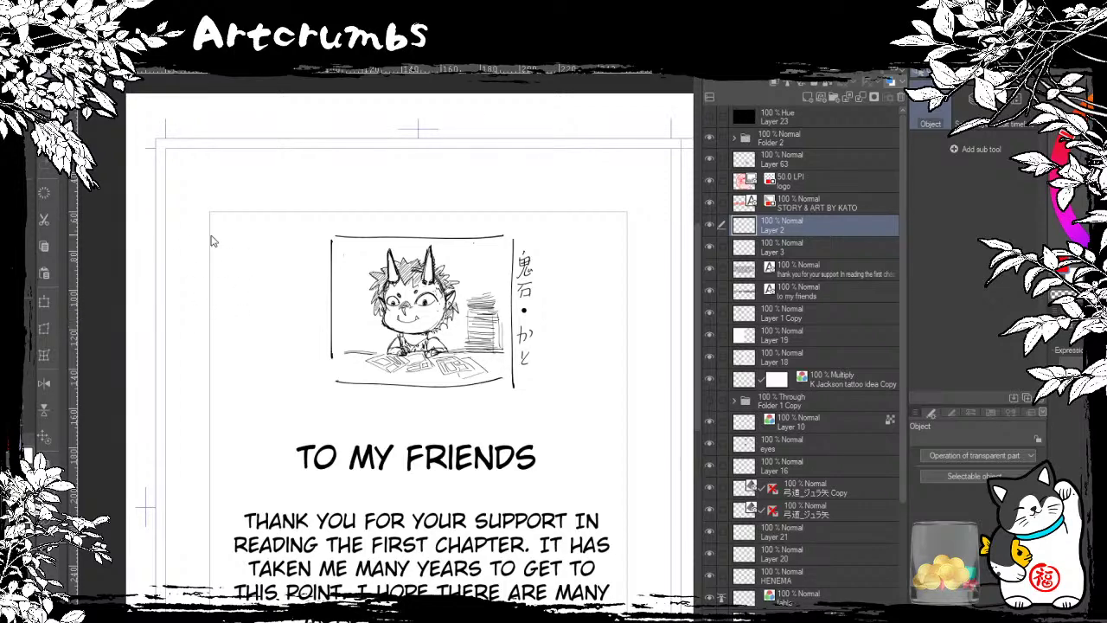
{"action": "scroll", "coordinate": [212, 241], "scroll_direction": "right", "scroll_amount": 10}
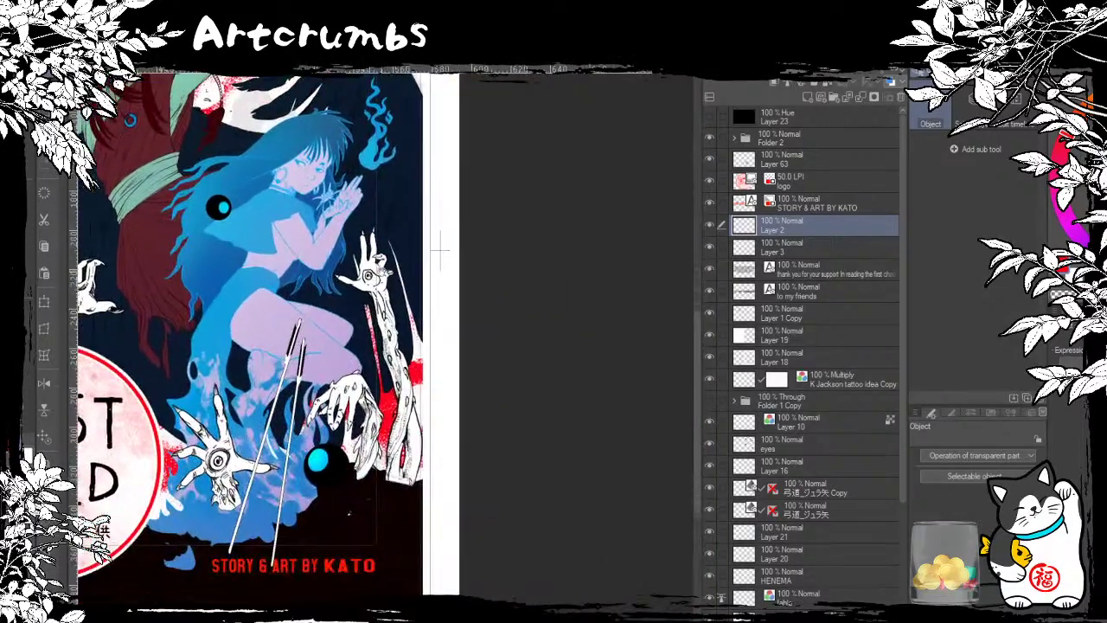
{"action": "left_click_drag", "start_coordinate": [439, 251], "coordinate": [663, 321]}
{"action": "left_click", "coordinate": [663, 318]}
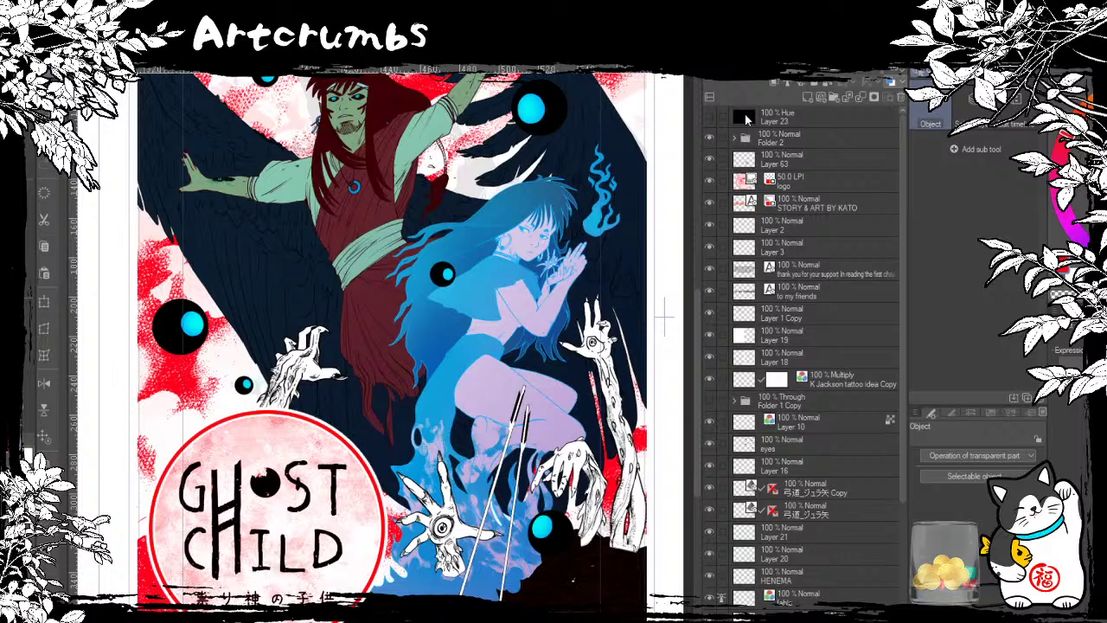
{"action": "left_click_drag", "start_coordinate": [904, 456], "coordinate": [904, 619]}
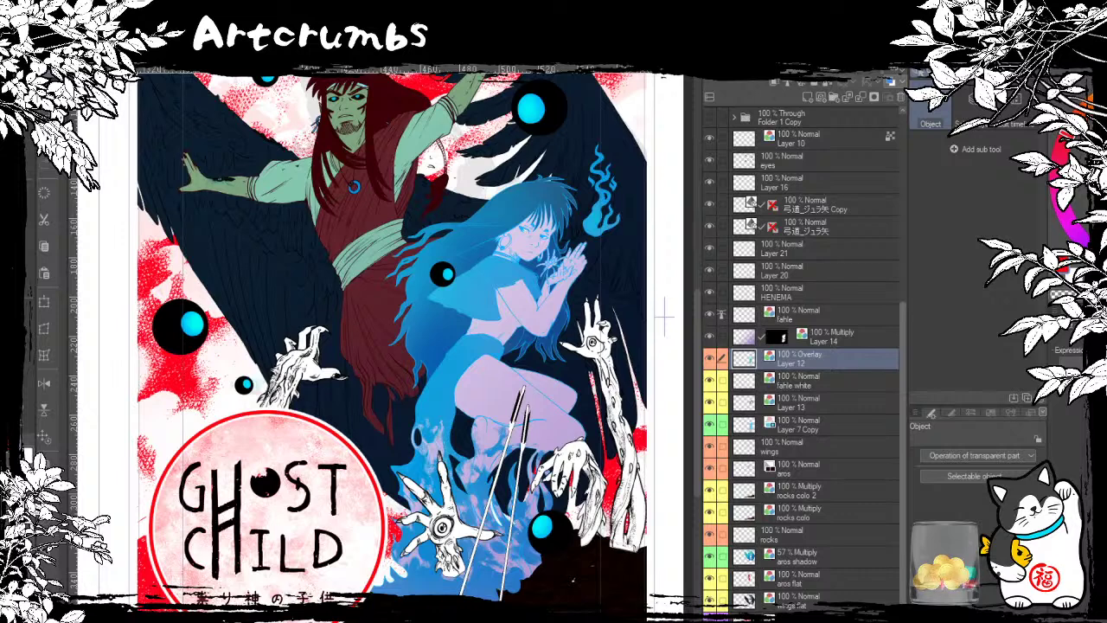
{"action": "left_click", "coordinate": [796, 618]}
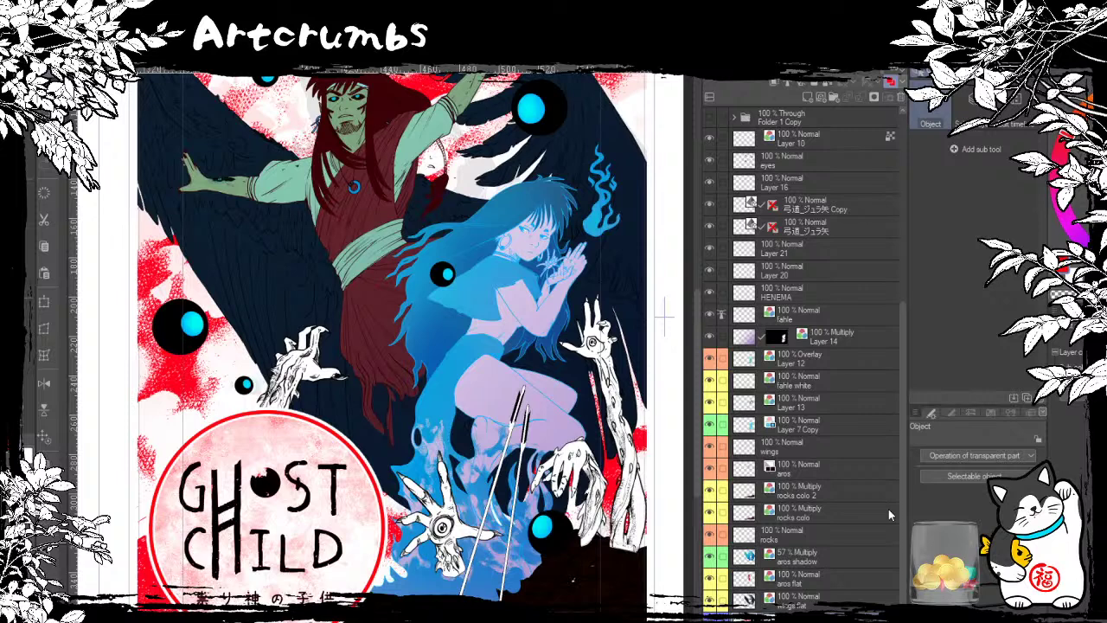
Step: Mark the Multiply layer, Layer 14, green and the fahle layer orange
{"action": "left_click_drag", "start_coordinate": [903, 588], "coordinate": [903, 421]}
{"action": "left_click", "coordinate": [852, 562]}
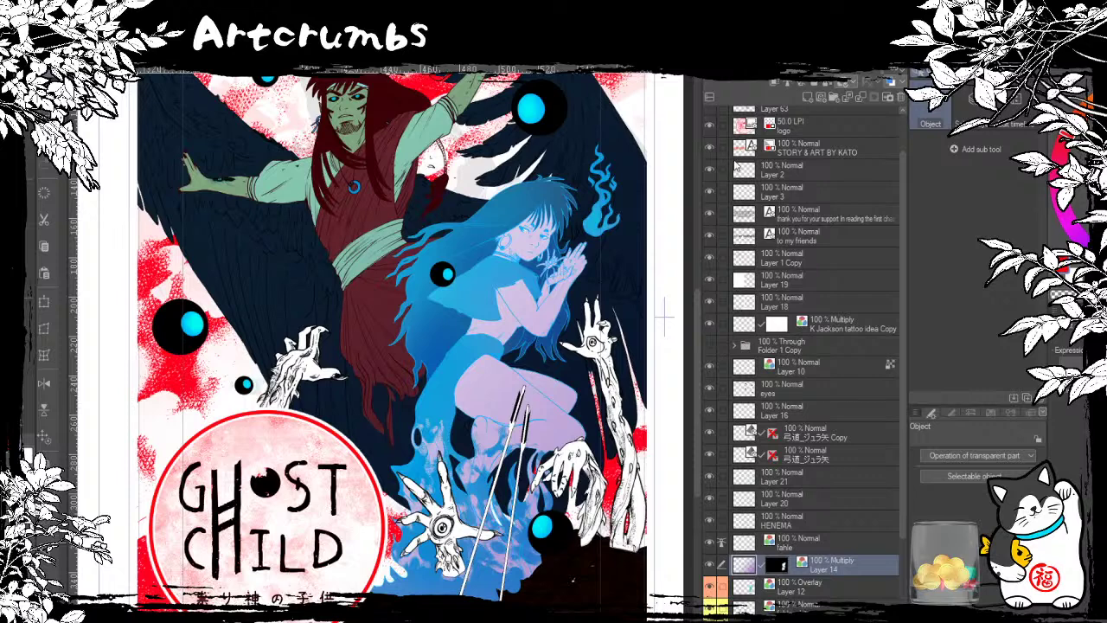
{"action": "left_click", "coordinate": [737, 144]}
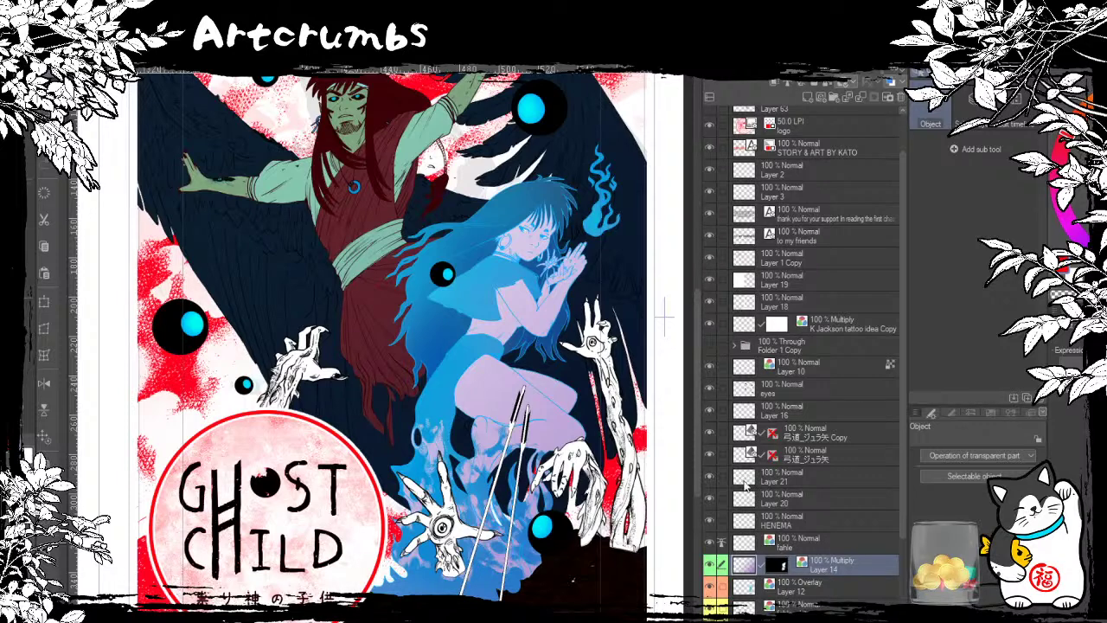
{"action": "left_click", "coordinate": [742, 543]}
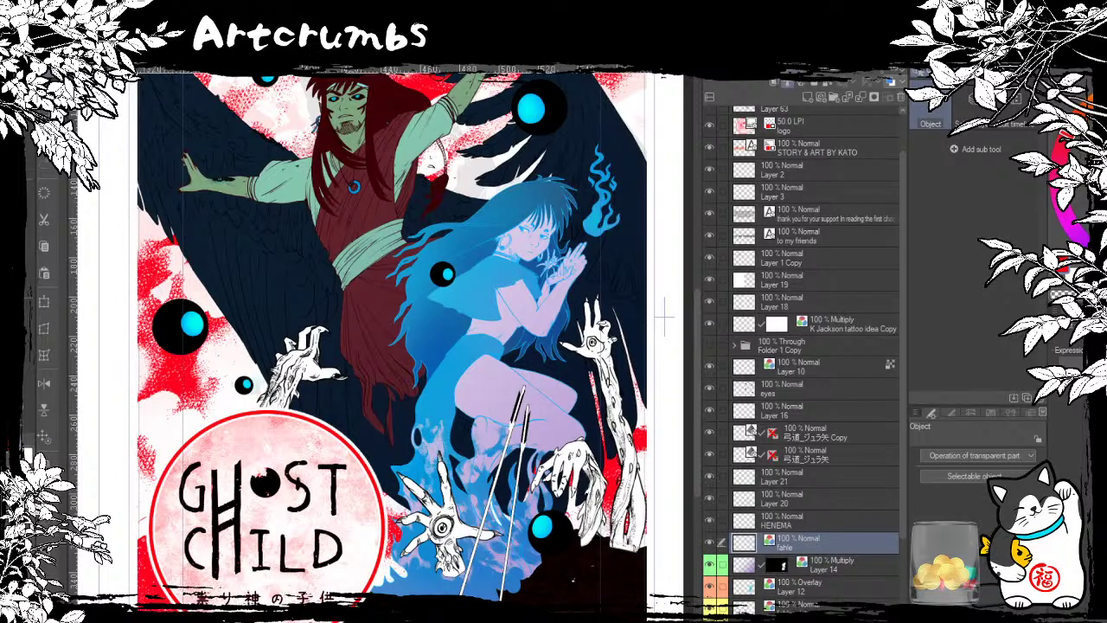
{"action": "left_click", "coordinate": [735, 118]}
Step: Check what the HENEMA, Layer 21 and Layer 20 layers contain by toggling the visibility of each
{"action": "left_click", "coordinate": [763, 517]}
{"action": "left_click", "coordinate": [711, 522]}
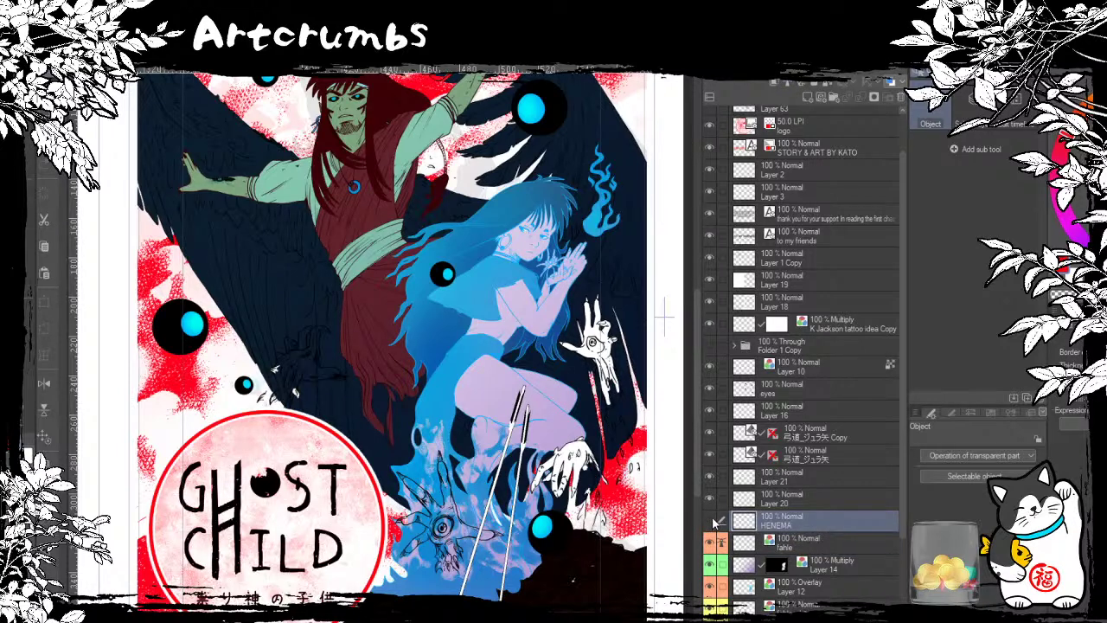
{"action": "left_click", "coordinate": [710, 522]}
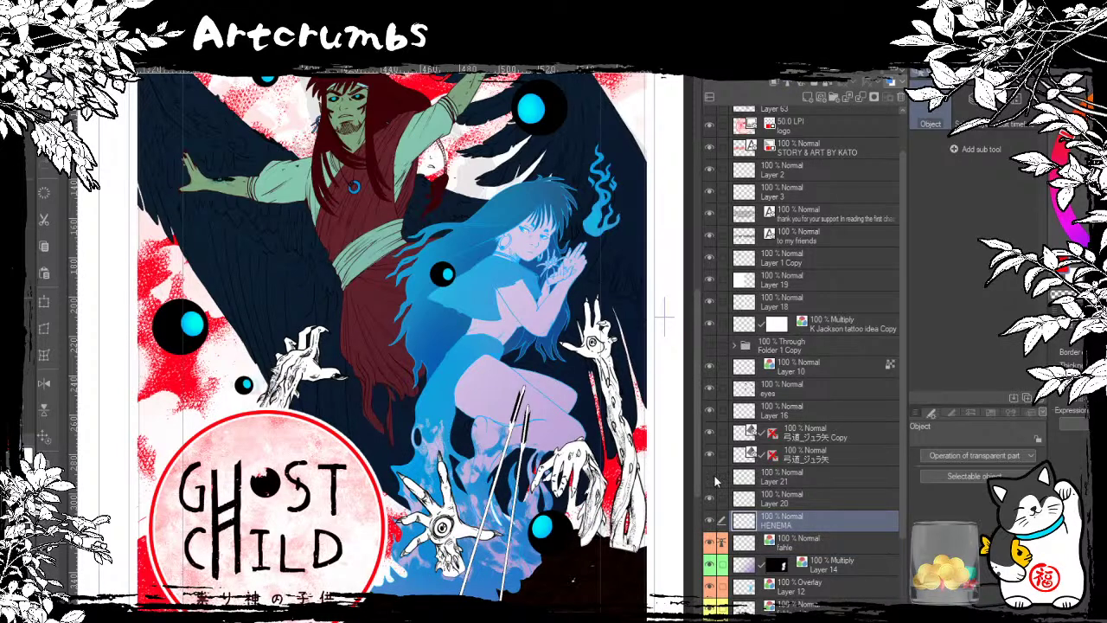
{"action": "left_click", "coordinate": [715, 480]}
{"action": "left_click", "coordinate": [715, 480]}
{"action": "left_click", "coordinate": [712, 500]}
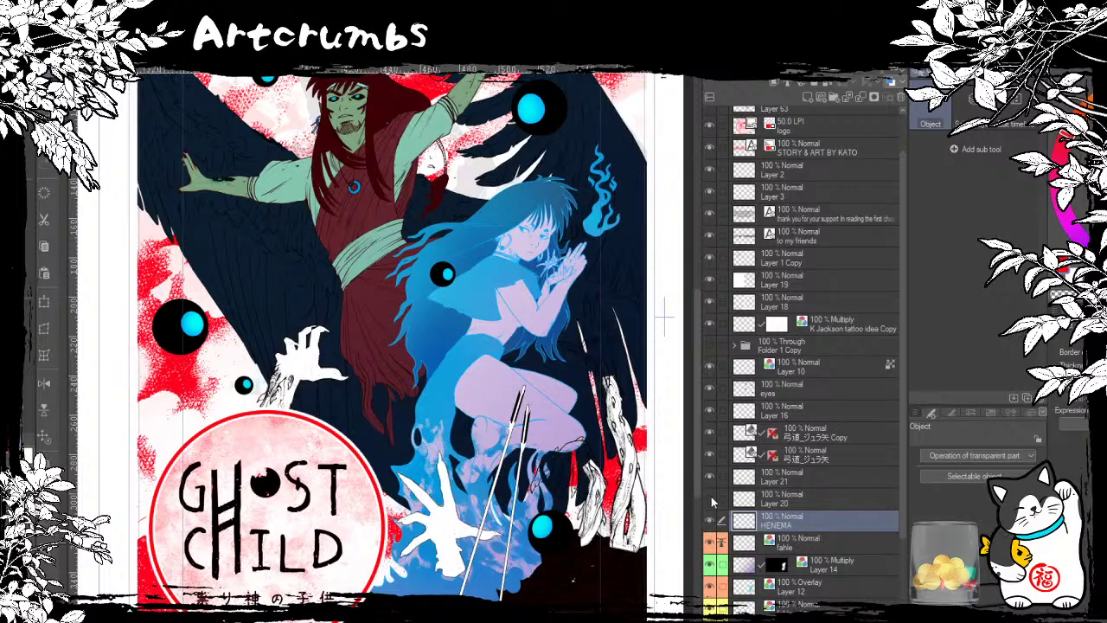
{"action": "left_click", "coordinate": [710, 500]}
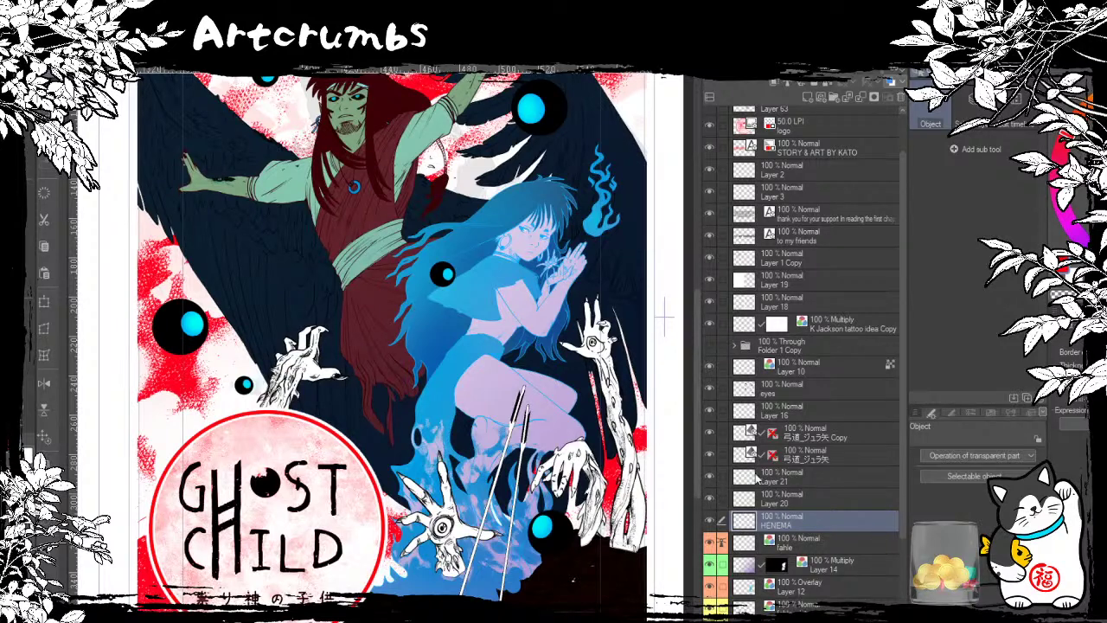
Step: Merge Layer 21 down into Layer 20 and the result into HENEMA, toggling their visibility to compare
{"action": "left_click", "coordinate": [757, 478]}
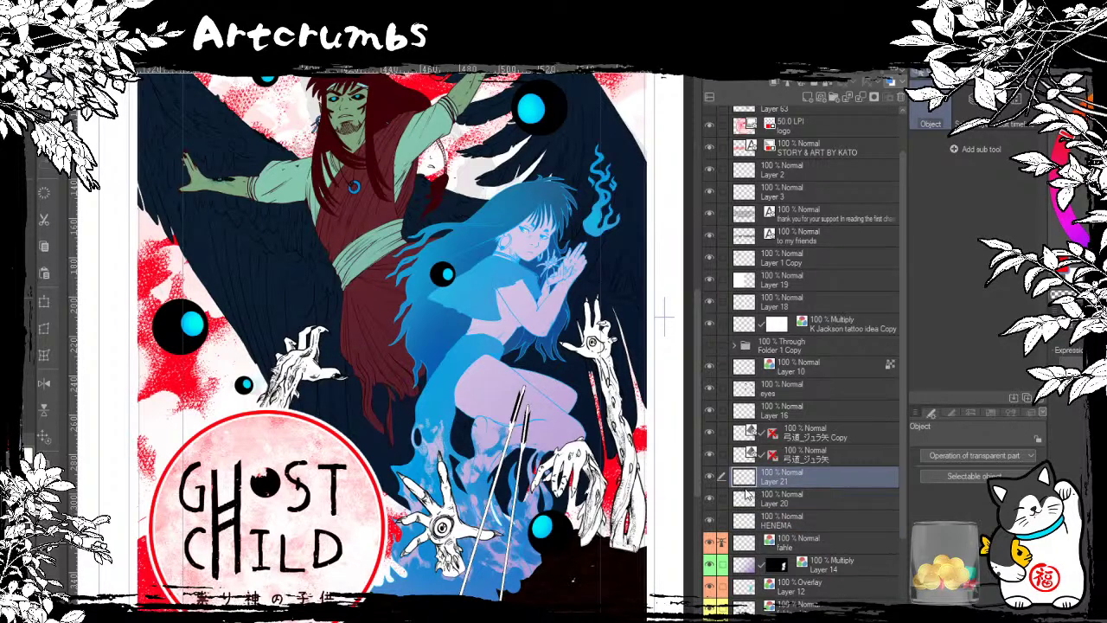
{"action": "key", "text": "ctrl+e"}
{"action": "left_click", "coordinate": [714, 481]}
{"action": "left_click", "coordinate": [714, 481]}
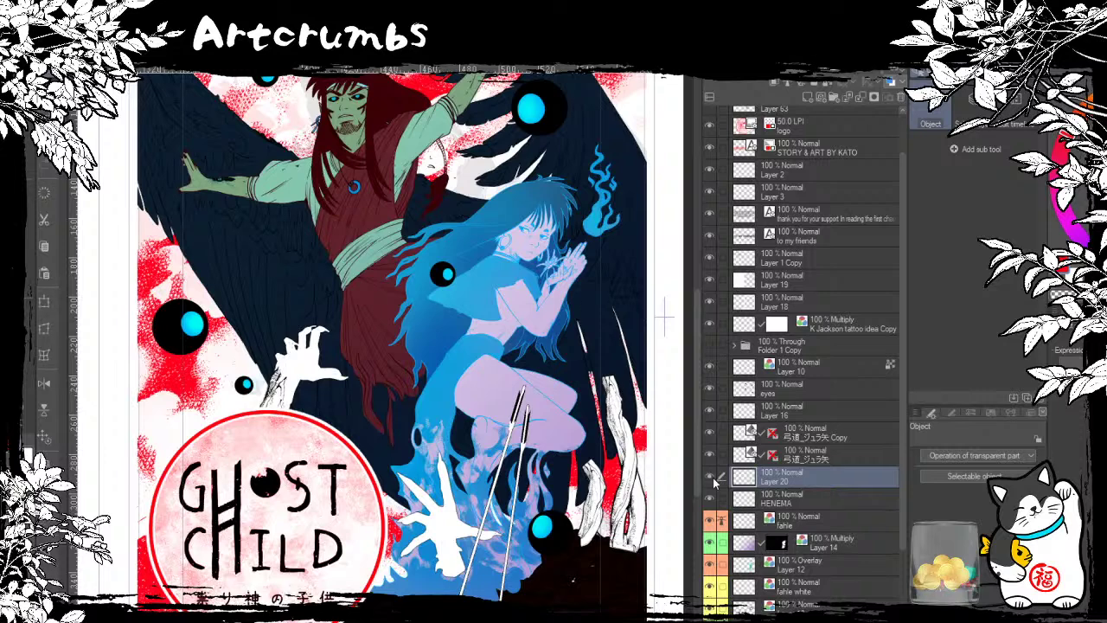
{"action": "left_click", "coordinate": [714, 481]}
{"action": "left_click", "coordinate": [714, 502]}
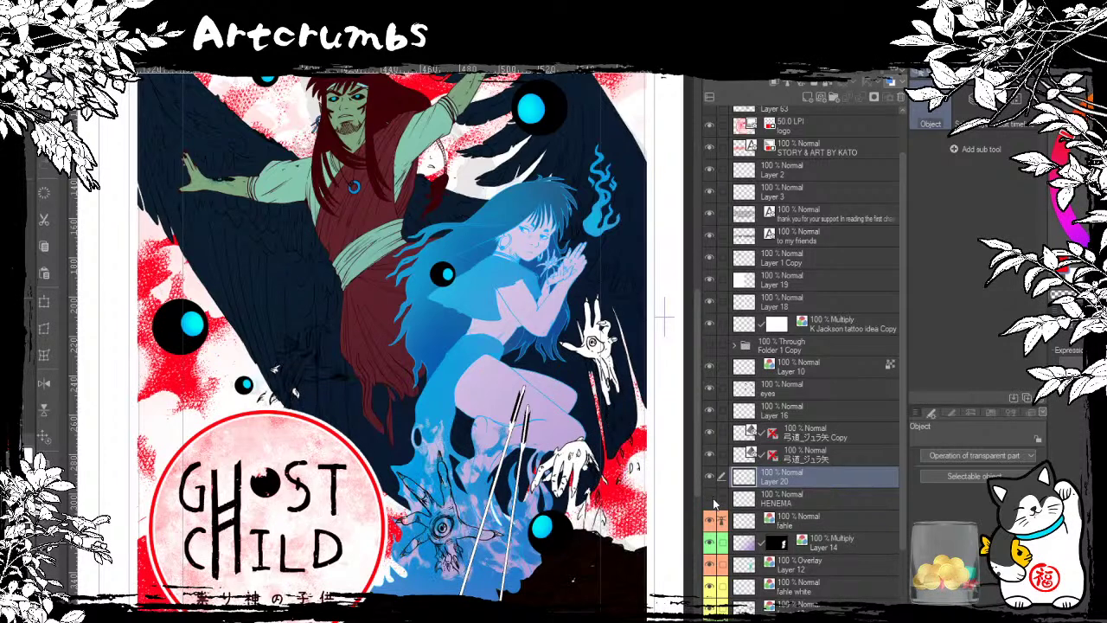
{"action": "left_click", "coordinate": [714, 500]}
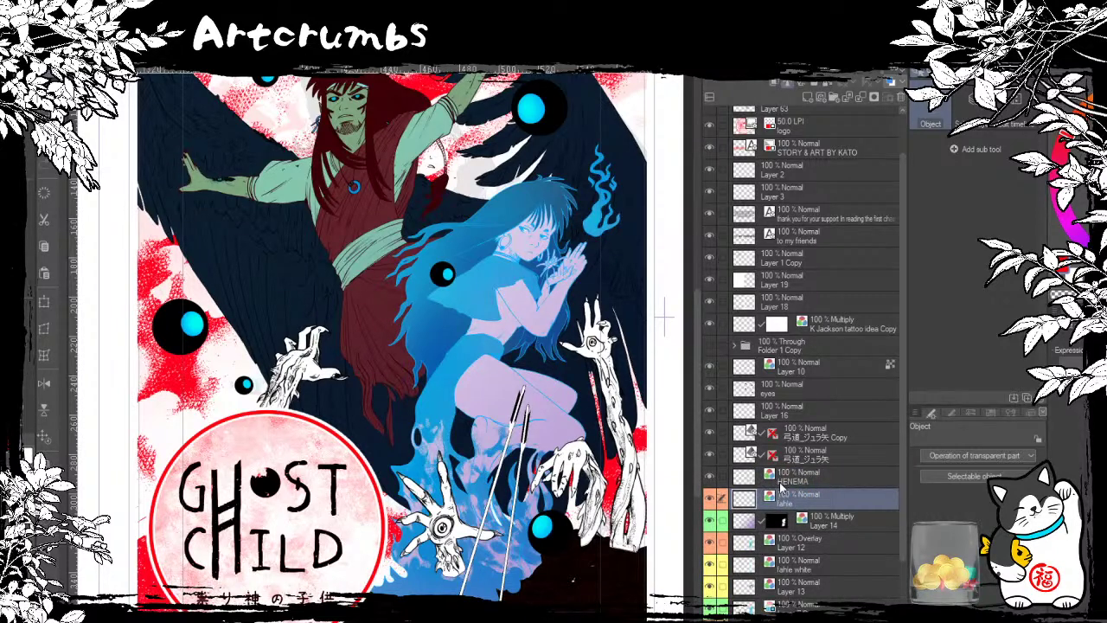
Step: Check the merged hands layer by toggling its visibility, mark it red and rename it "HENEMA wrong"
{"action": "left_click", "coordinate": [782, 483]}
{"action": "left_click", "coordinate": [710, 477]}
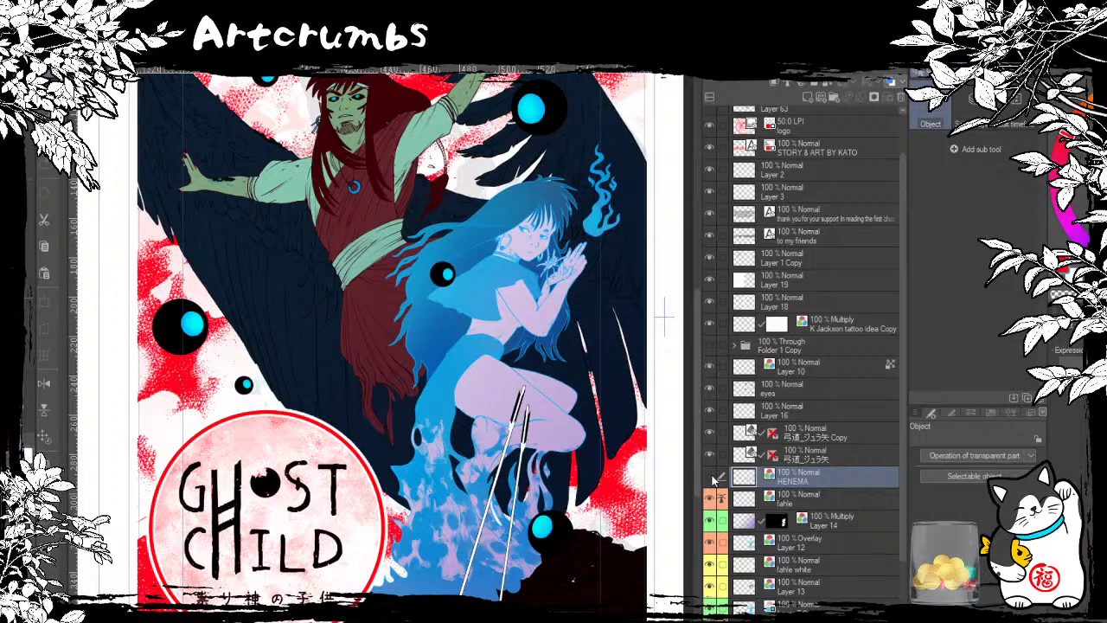
{"action": "left_click", "coordinate": [712, 477]}
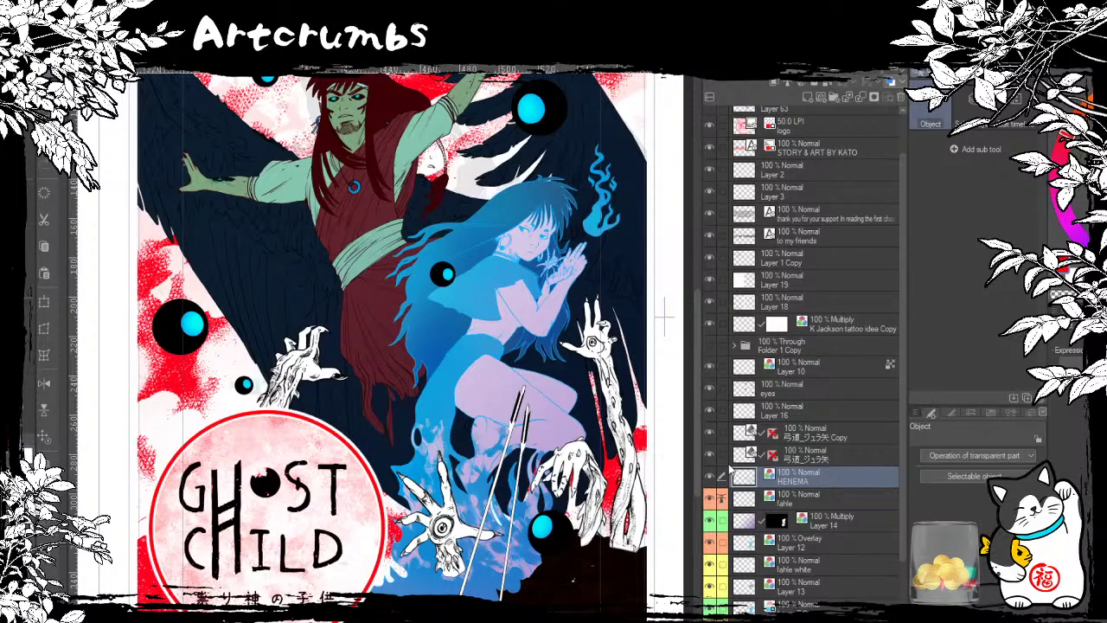
{"action": "left_click_drag", "start_coordinate": [566, 367], "coordinate": [517, 471]}
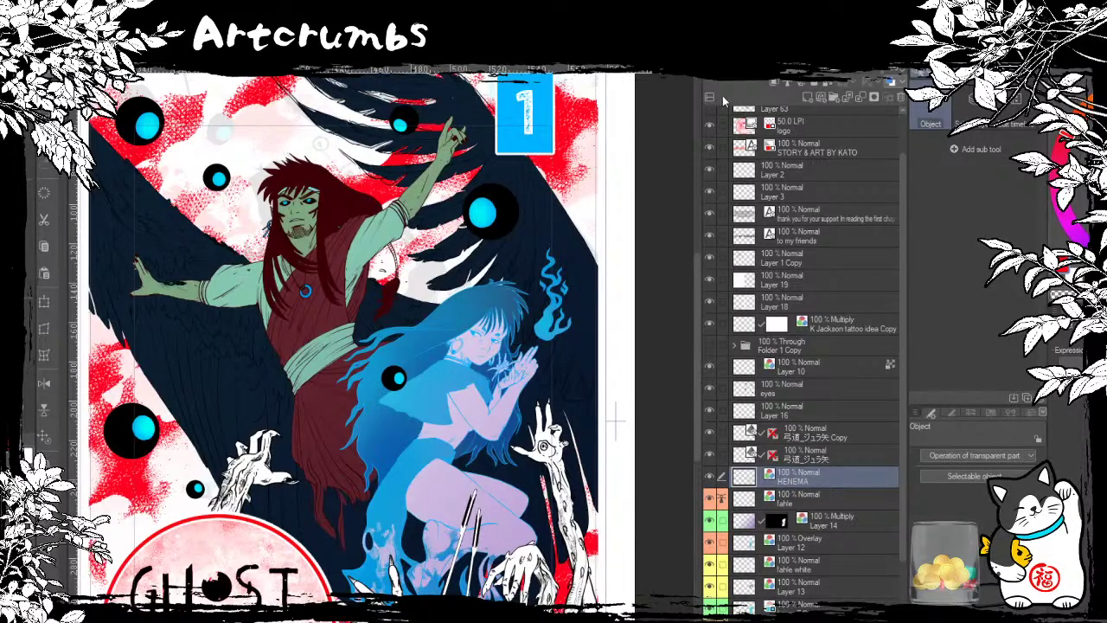
{"action": "left_click", "coordinate": [724, 99]}
Step: Reposition the two 3D arrows, 弓道_ジュラ矢 and its copy, further apart over the blue ghost girl's legs
{"action": "left_click", "coordinate": [800, 454]}
{"action": "left_click", "coordinate": [746, 433]}
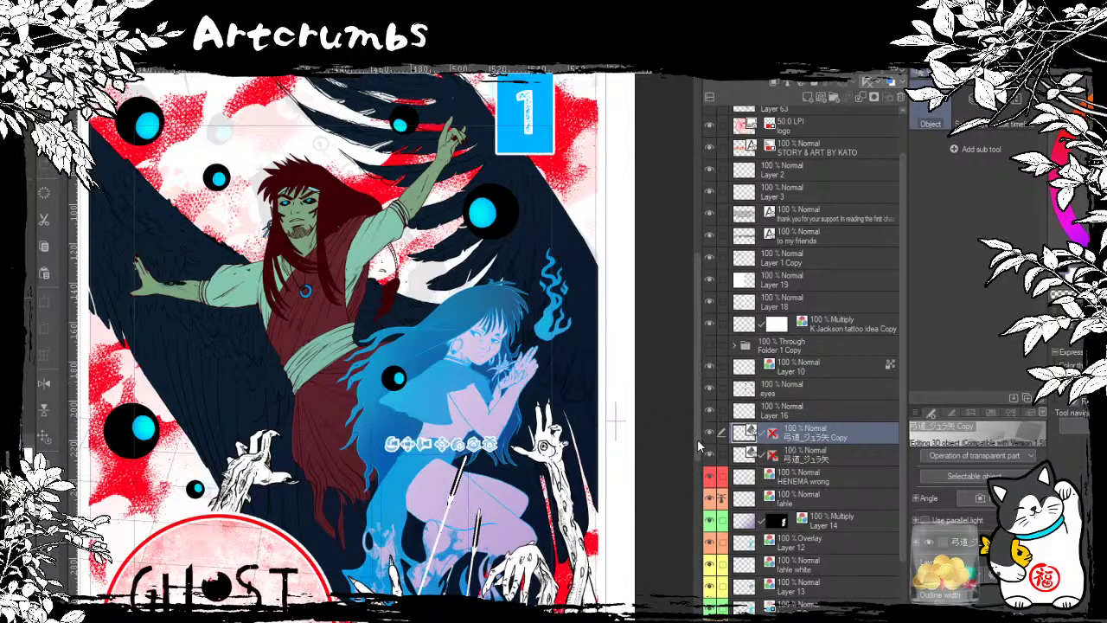
{"action": "scroll", "coordinate": [694, 427], "scroll_direction": "down", "scroll_amount": 5}
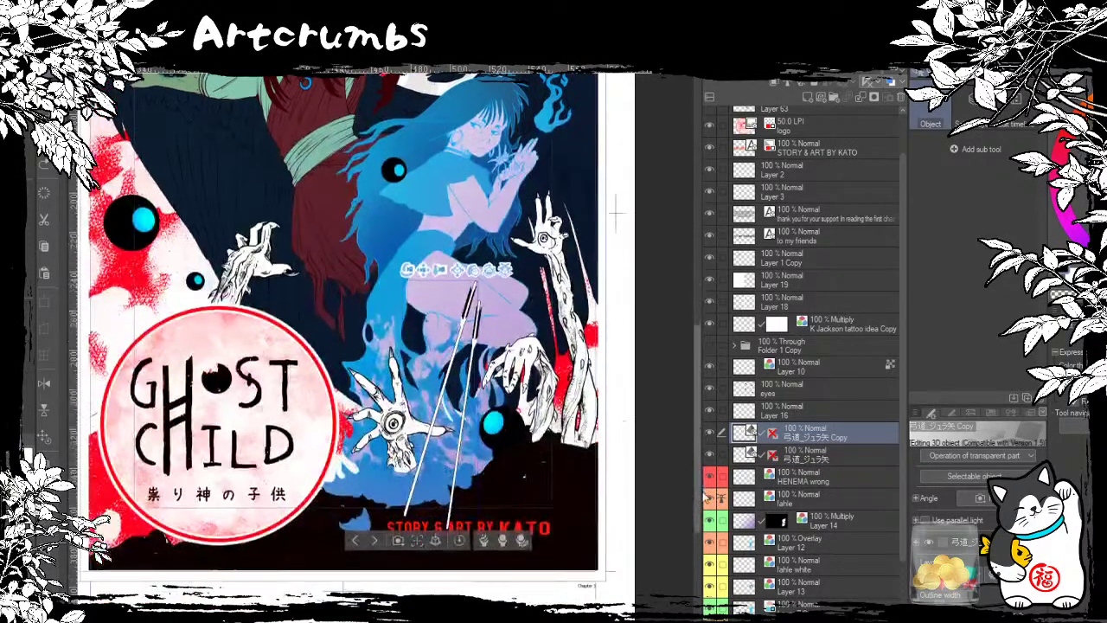
{"action": "scroll", "coordinate": [705, 465], "scroll_direction": "up", "scroll_amount": 2}
{"action": "scroll", "coordinate": [705, 464], "scroll_direction": "up", "scroll_amount": 1}
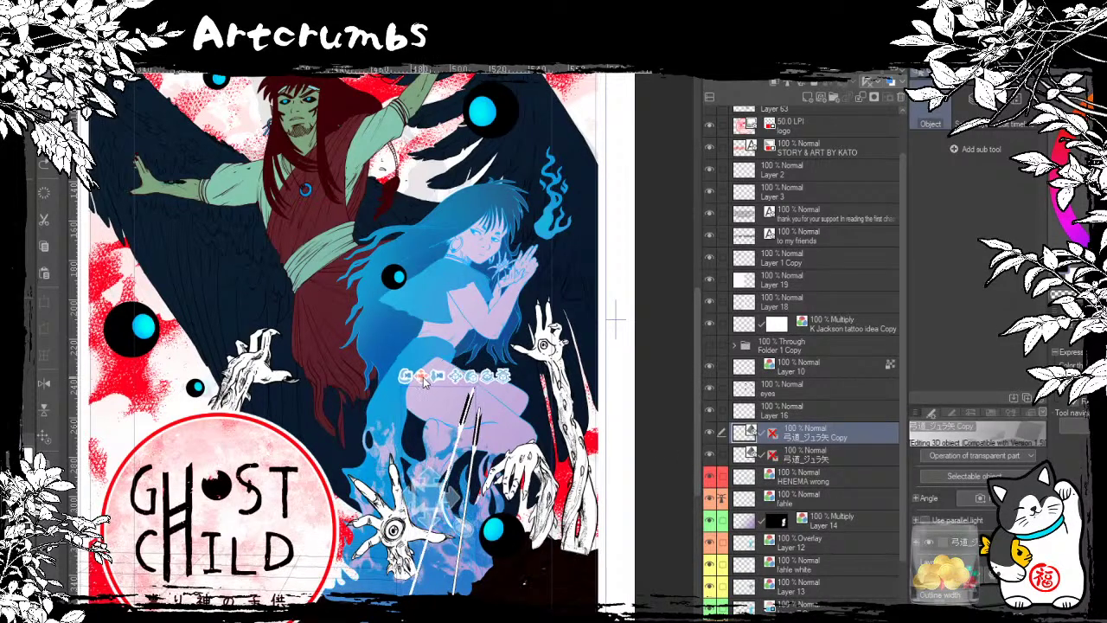
{"action": "left_click", "coordinate": [489, 419]}
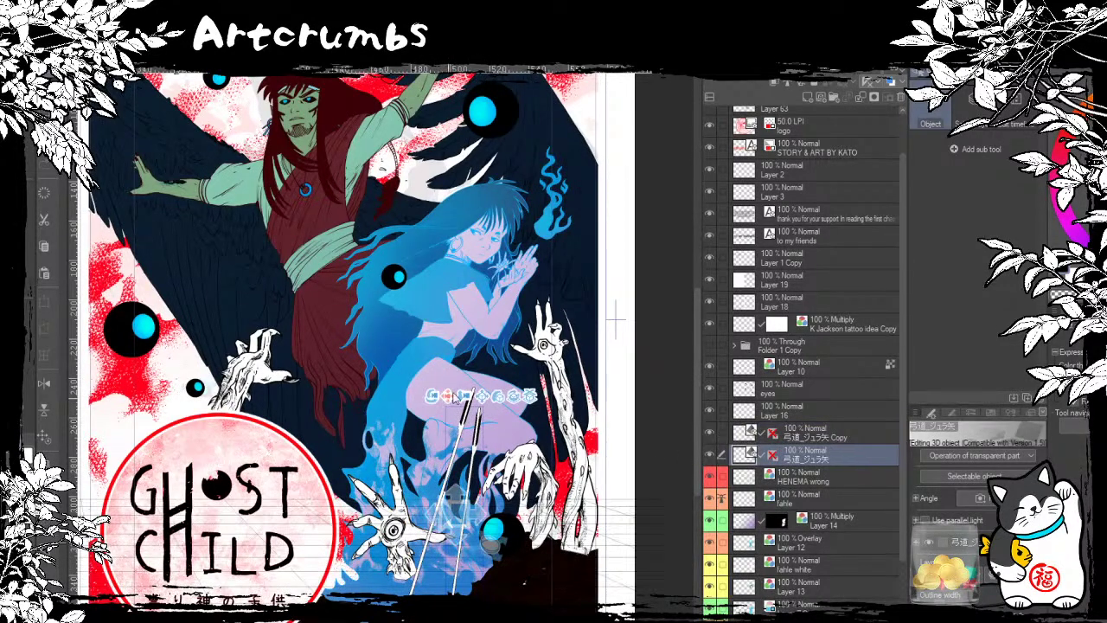
{"action": "left_click_drag", "start_coordinate": [490, 419], "coordinate": [412, 373]}
{"action": "left_click", "coordinate": [465, 422]}
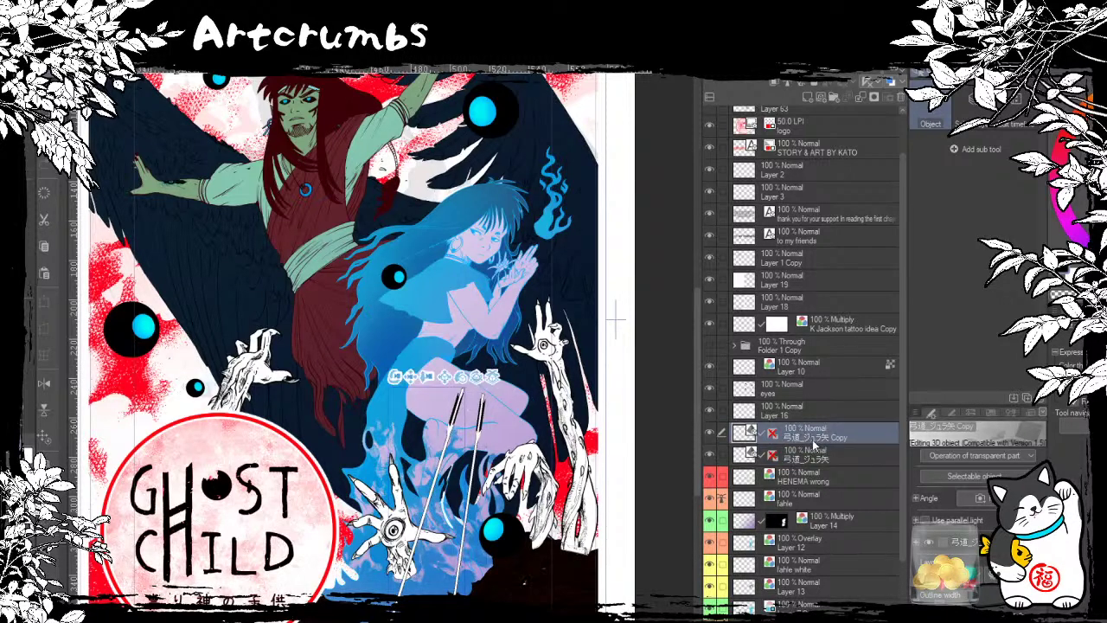
Step: Switch from the cover to the page overview and open the spread with pages 9 and 10
{"action": "left_click", "coordinate": [767, 412]}
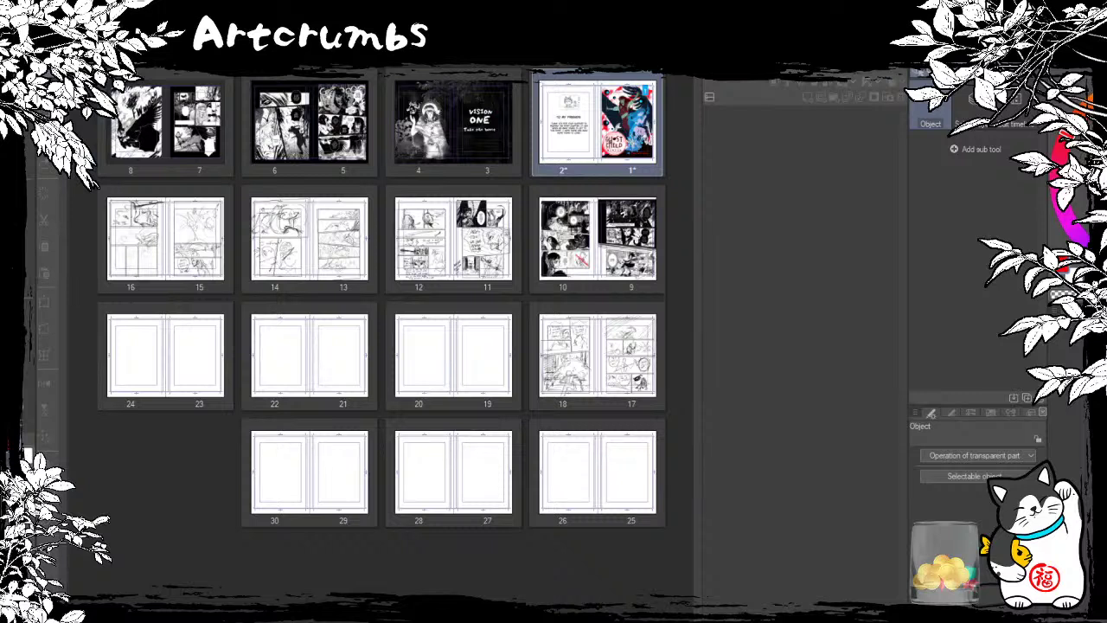
{"action": "left_click", "coordinate": [558, 223]}
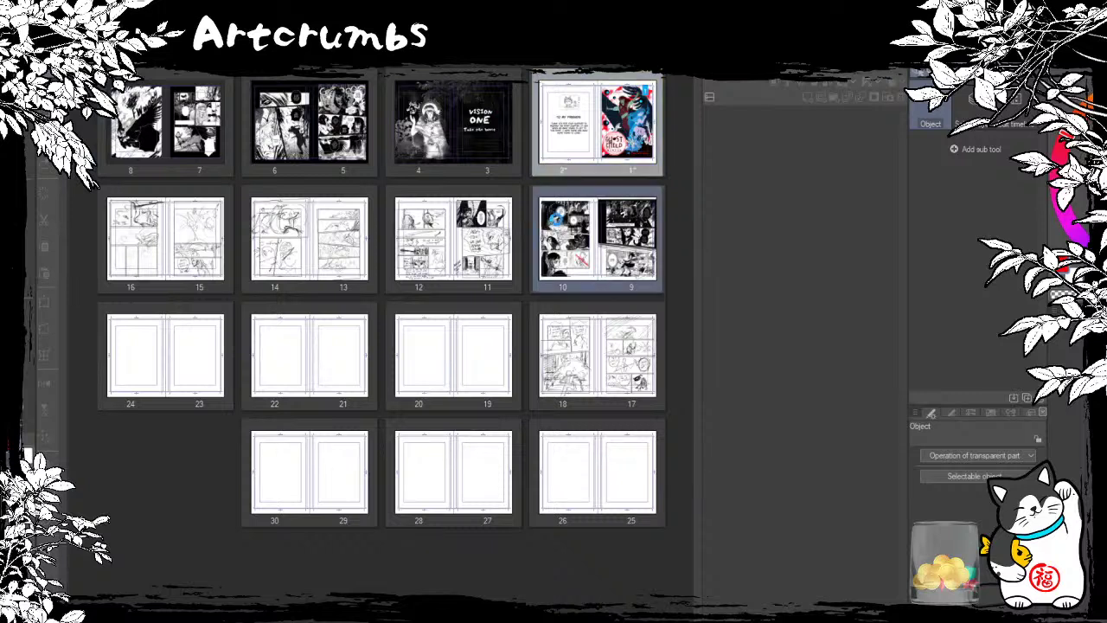
{"action": "double_click", "coordinate": [558, 224]}
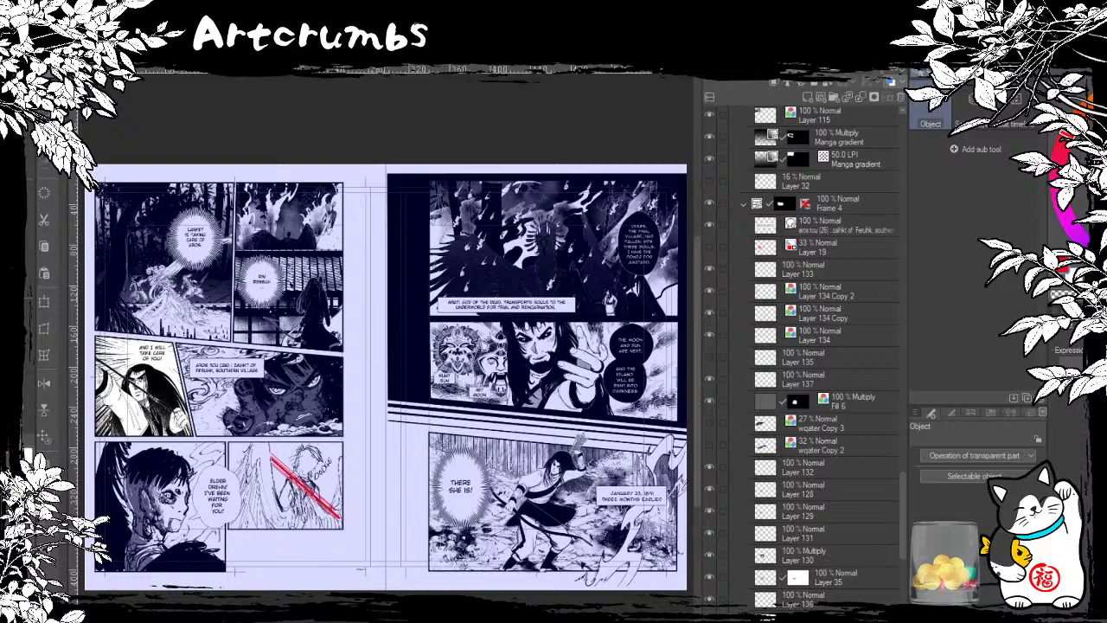
{"action": "key", "text": "ctrl+alt+0"}
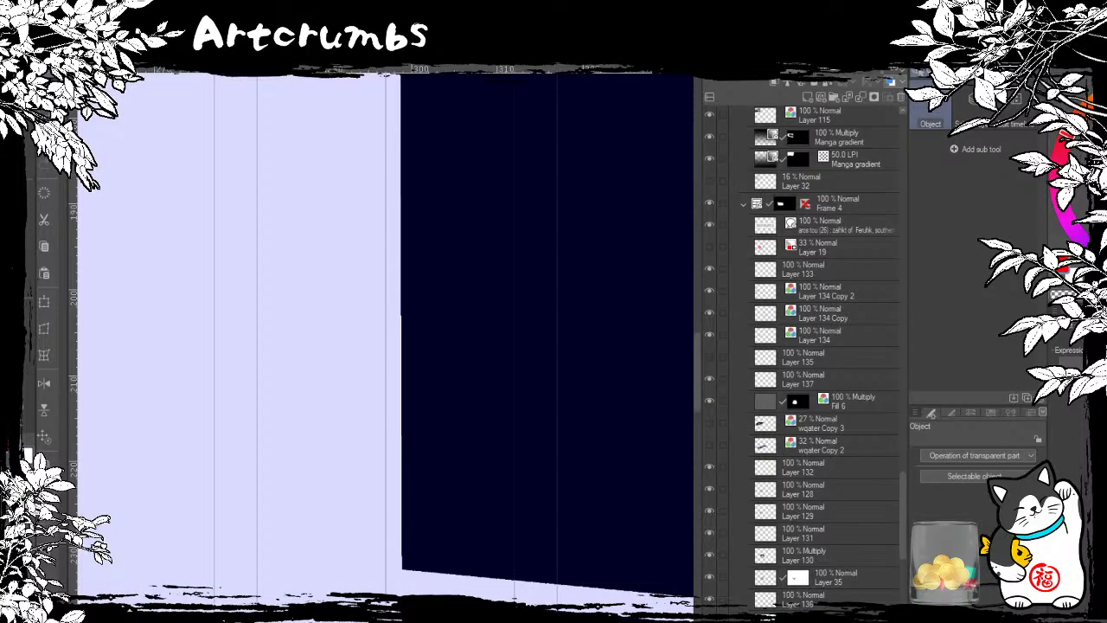
Step: Look over the panels of the open spread, from the captioned close-up to the long-haired archer
{"action": "key", "text": "ctrl+minus"}
{"action": "left_click_drag", "start_coordinate": [201, 481], "coordinate": [684, 439]}
{"action": "left_click_drag", "start_coordinate": [104, 526], "coordinate": [525, 476]}
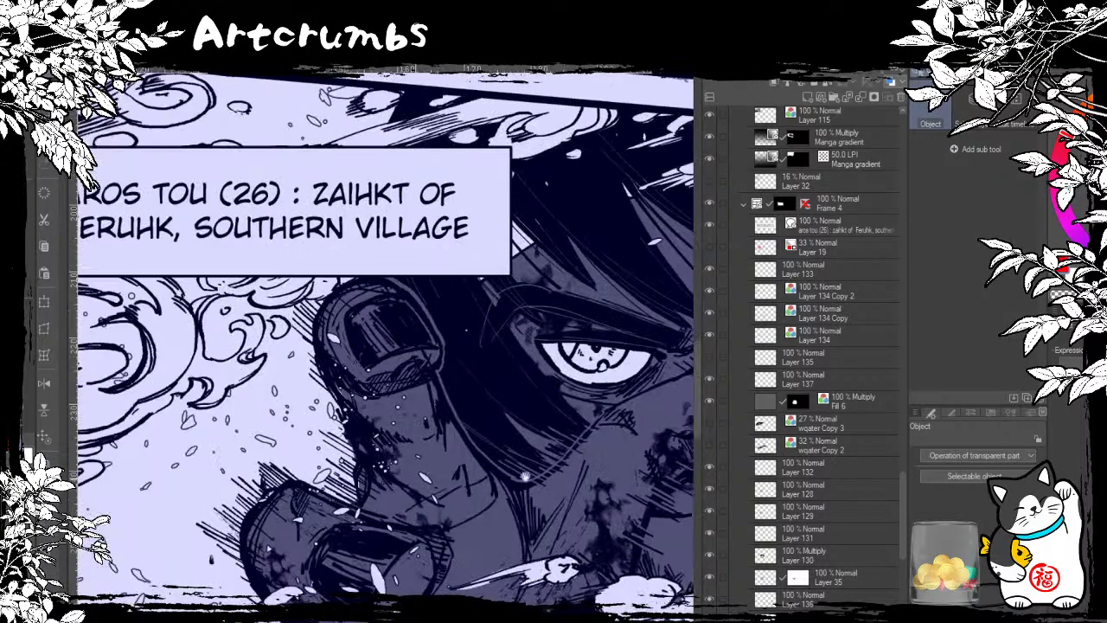
{"action": "left_click_drag", "start_coordinate": [259, 476], "coordinate": [502, 477]}
{"action": "left_click_drag", "start_coordinate": [104, 484], "coordinate": [657, 486]}
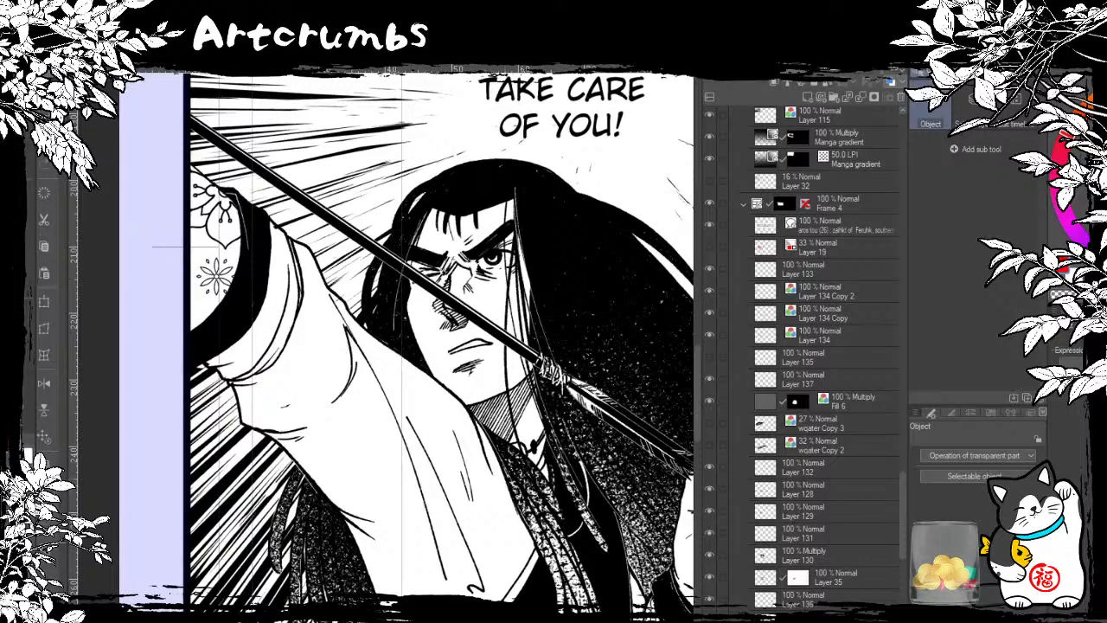
{"action": "left_click_drag", "start_coordinate": [392, 481], "coordinate": [277, 558]}
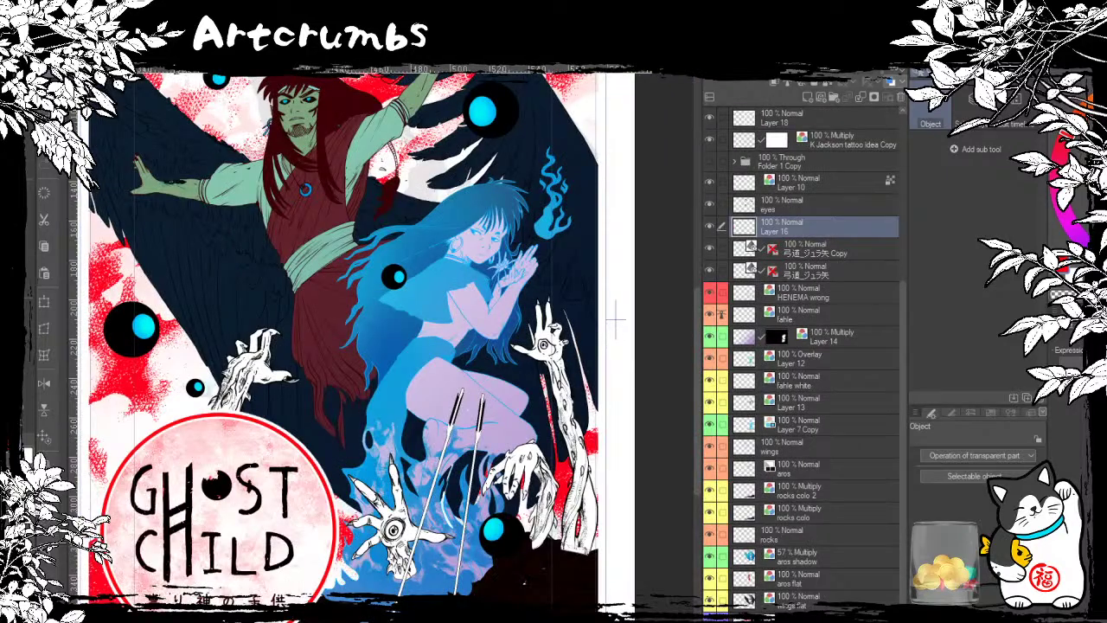
Step: Switch the two 3D arrow layers, 弓道_ジュラ矢 Copy and 弓道_ジュラ矢, to full-colour display on the cover
{"action": "scroll", "coordinate": [577, 350], "scroll_direction": "up", "scroll_amount": 2}
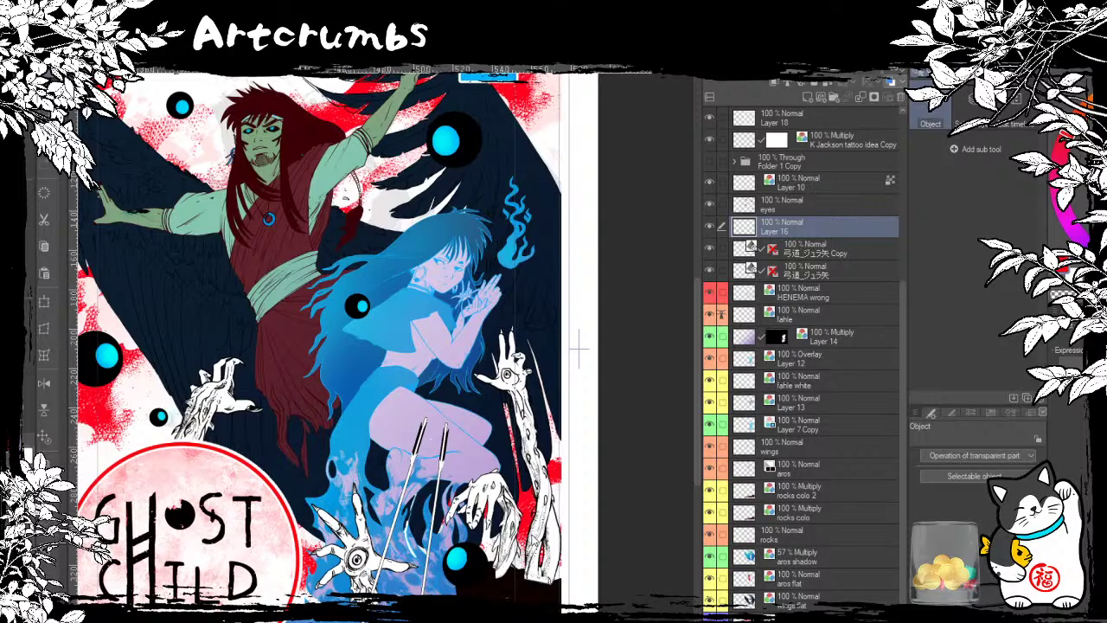
{"action": "left_click_drag", "start_coordinate": [470, 475], "coordinate": [421, 441]}
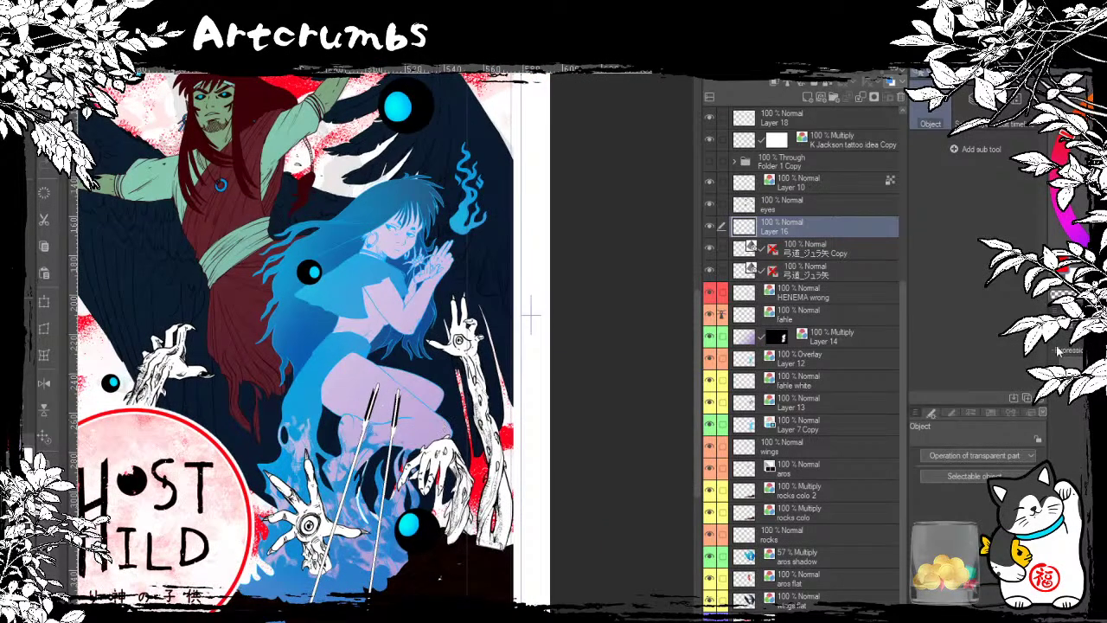
{"action": "left_click", "coordinate": [798, 249]}
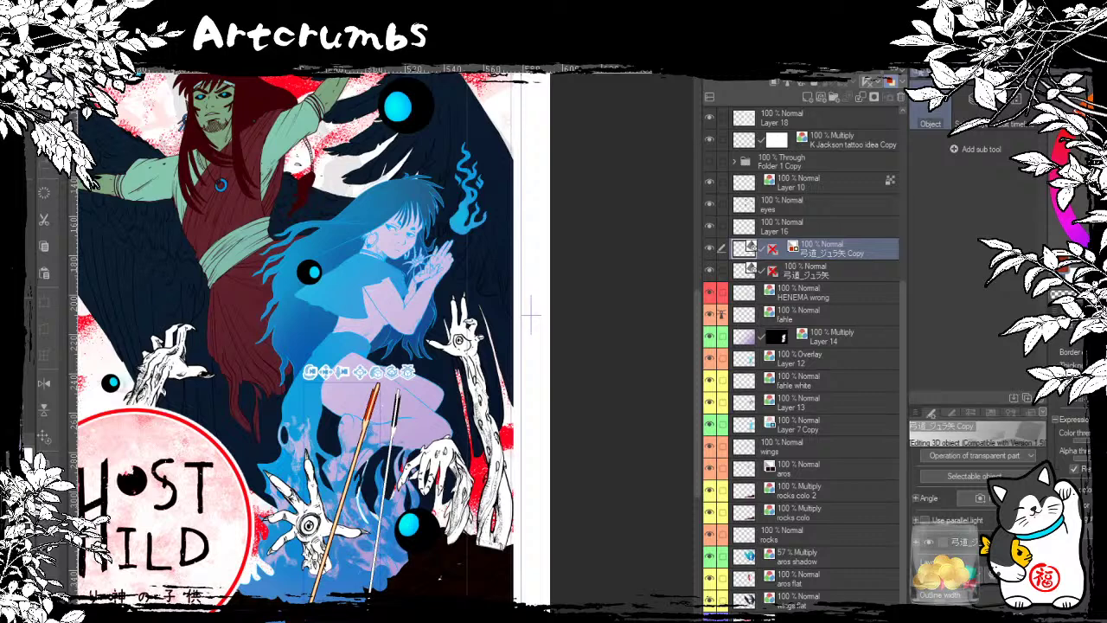
{"action": "left_click", "coordinate": [822, 270]}
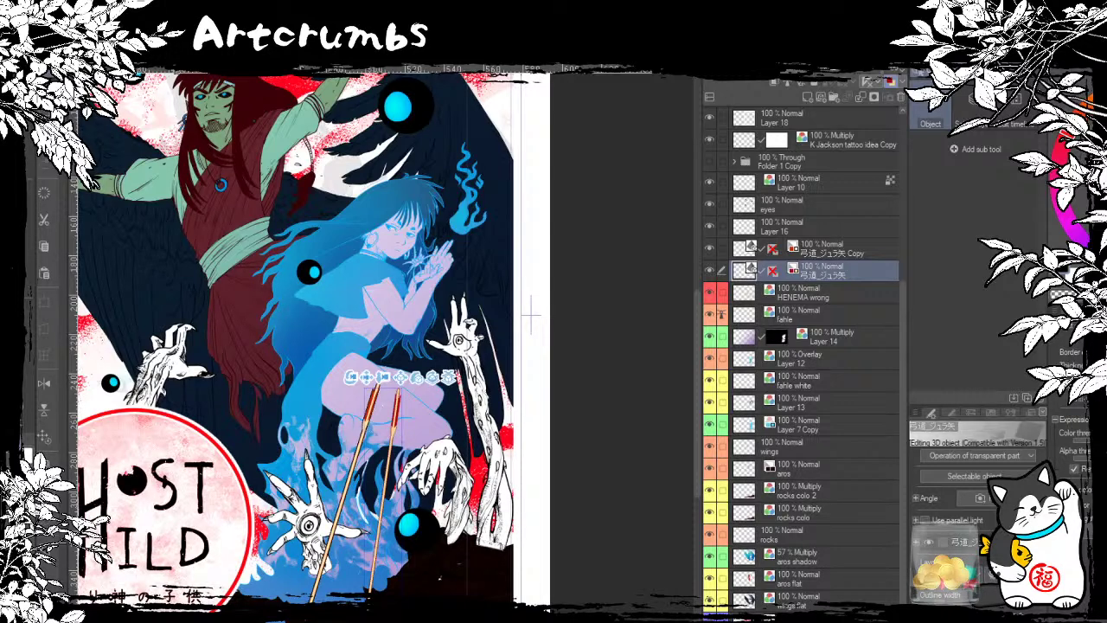
{"action": "left_click_drag", "start_coordinate": [414, 520], "coordinate": [469, 512]}
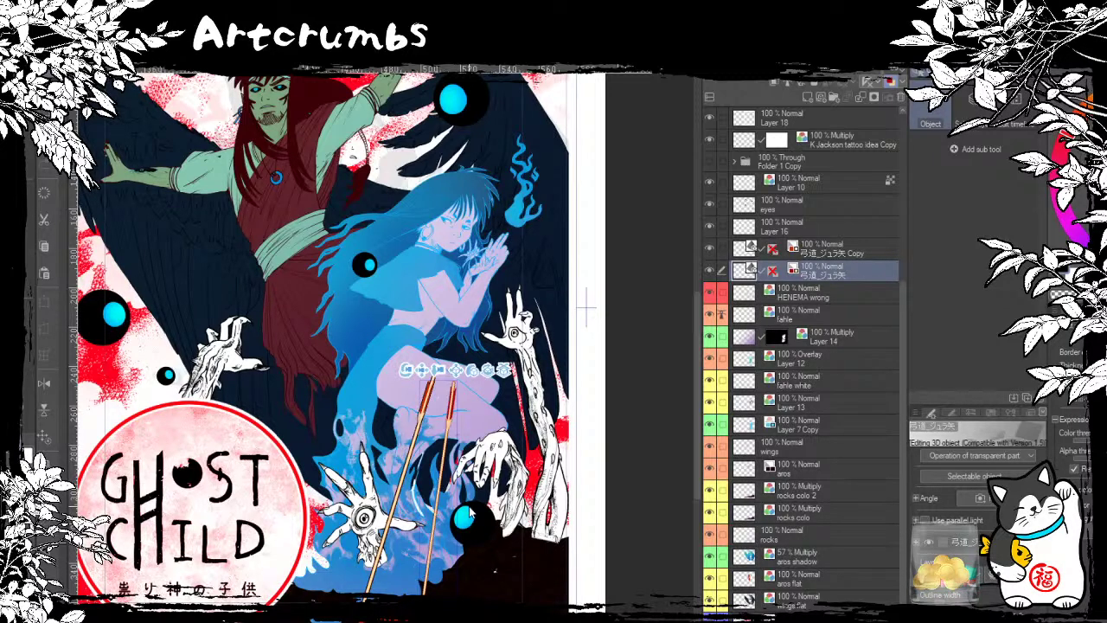
{"action": "scroll", "coordinate": [469, 506], "scroll_direction": "up", "scroll_amount": 2}
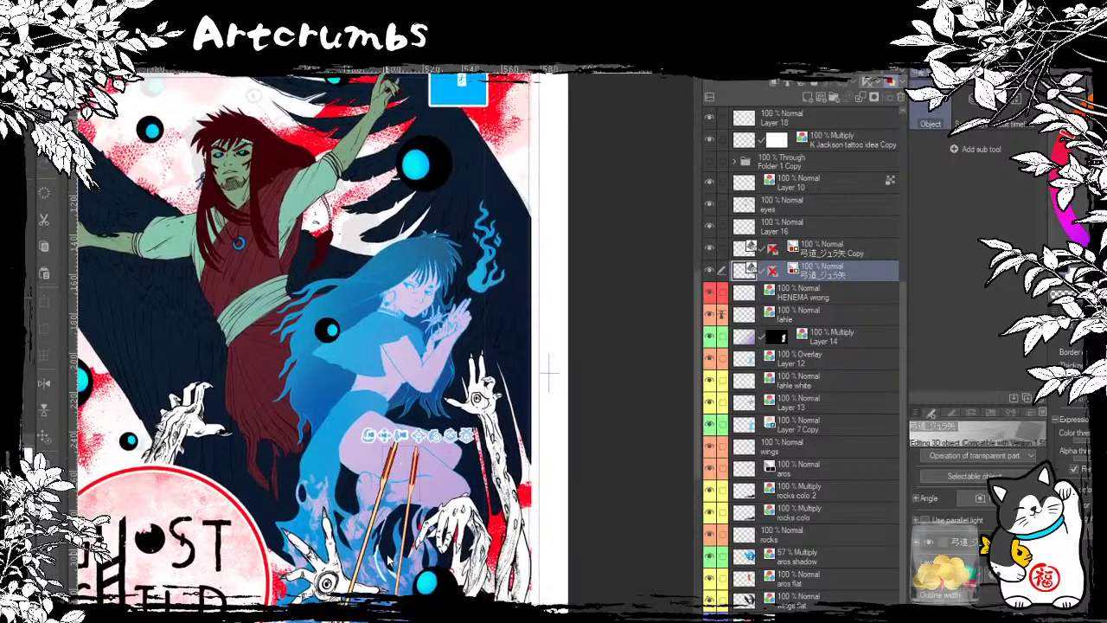
{"action": "scroll", "coordinate": [548, 373], "scroll_direction": "down", "scroll_amount": 2}
{"action": "scroll", "coordinate": [600, 371], "scroll_direction": "up", "scroll_amount": 2}
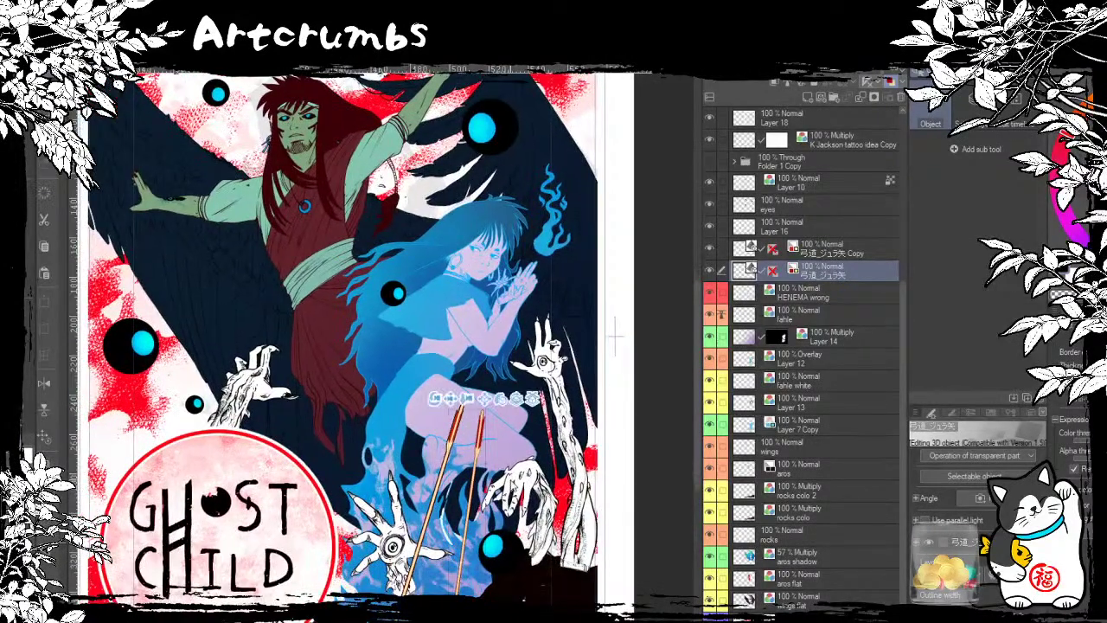
Step: Mark both 3D arrow layers, 弓道_ジュラ矢 and its copy, with the red layer colour
{"action": "left_click", "coordinate": [794, 298]}
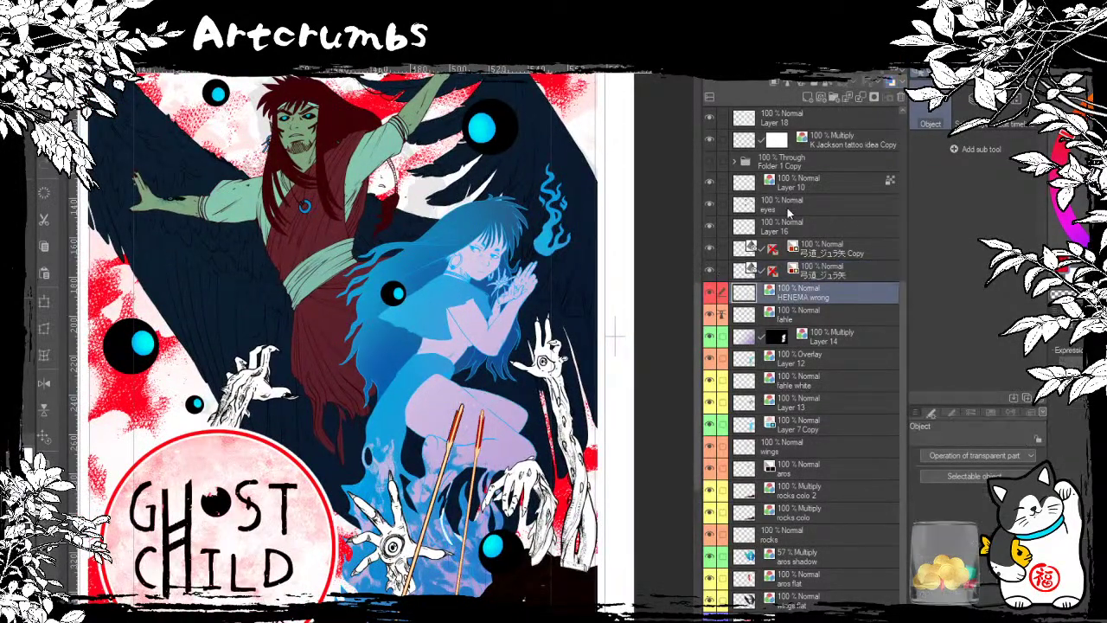
{"action": "left_click", "coordinate": [835, 271]}
{"action": "left_click", "coordinate": [843, 251], "text": "ctrl"}
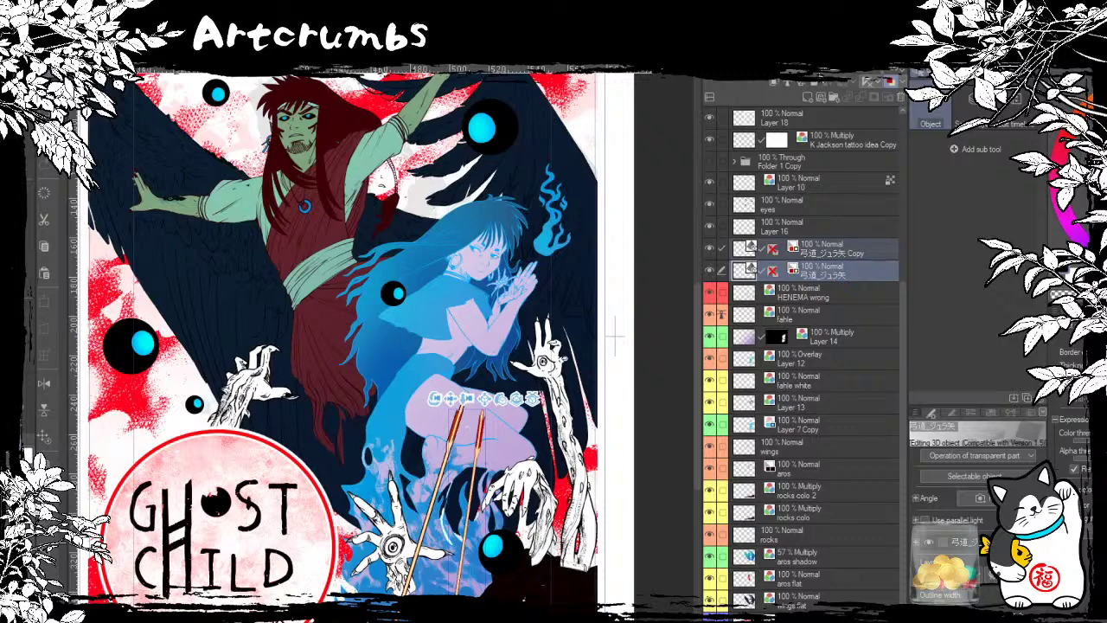
{"action": "left_click", "coordinate": [726, 82]}
{"action": "left_click", "coordinate": [745, 113]}
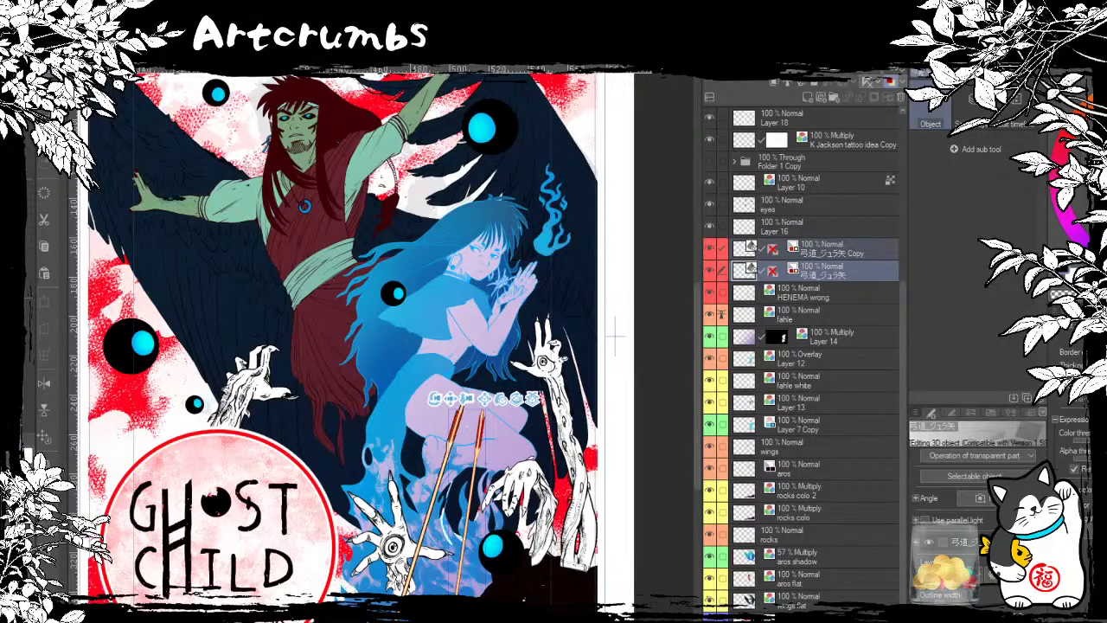
Step: Delete Layer 16 and mark the eyes layer and Layer 10 yellow
{"action": "left_click", "coordinate": [819, 228]}
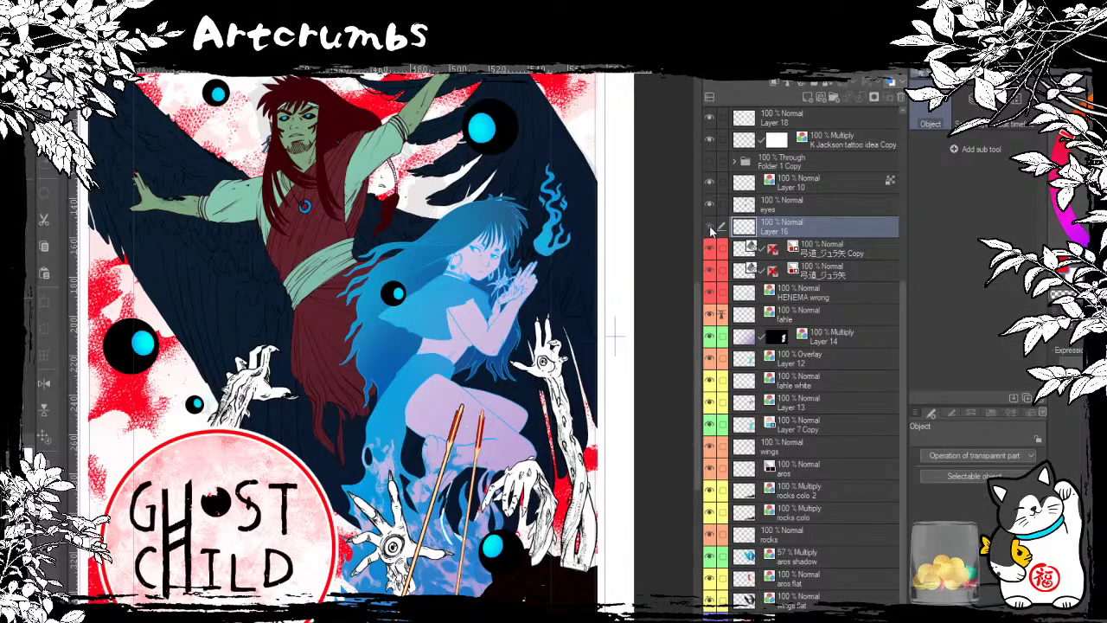
{"action": "left_click_drag", "start_coordinate": [661, 217], "coordinate": [656, 329]}
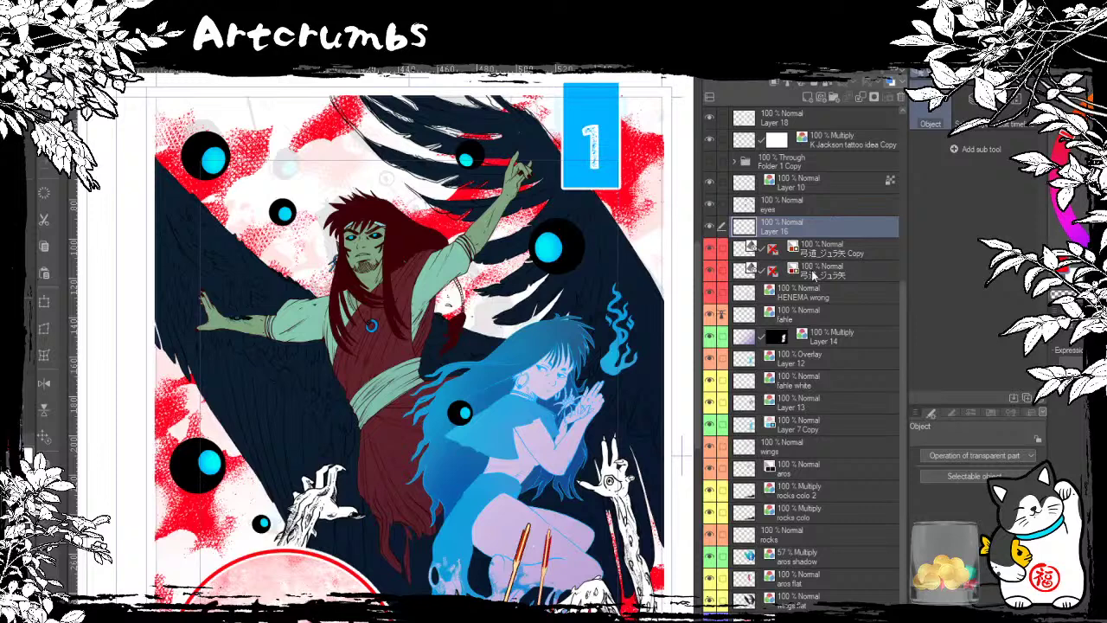
{"action": "left_click_drag", "start_coordinate": [756, 225], "coordinate": [900, 97]}
{"action": "left_click", "coordinate": [762, 228]}
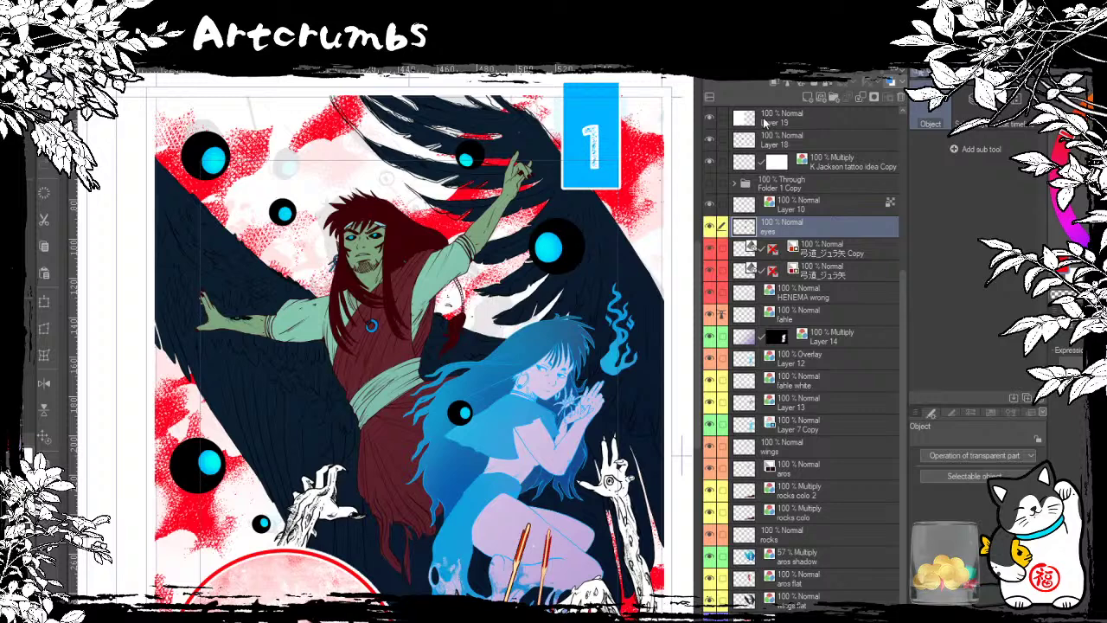
{"action": "left_click", "coordinate": [762, 207]}
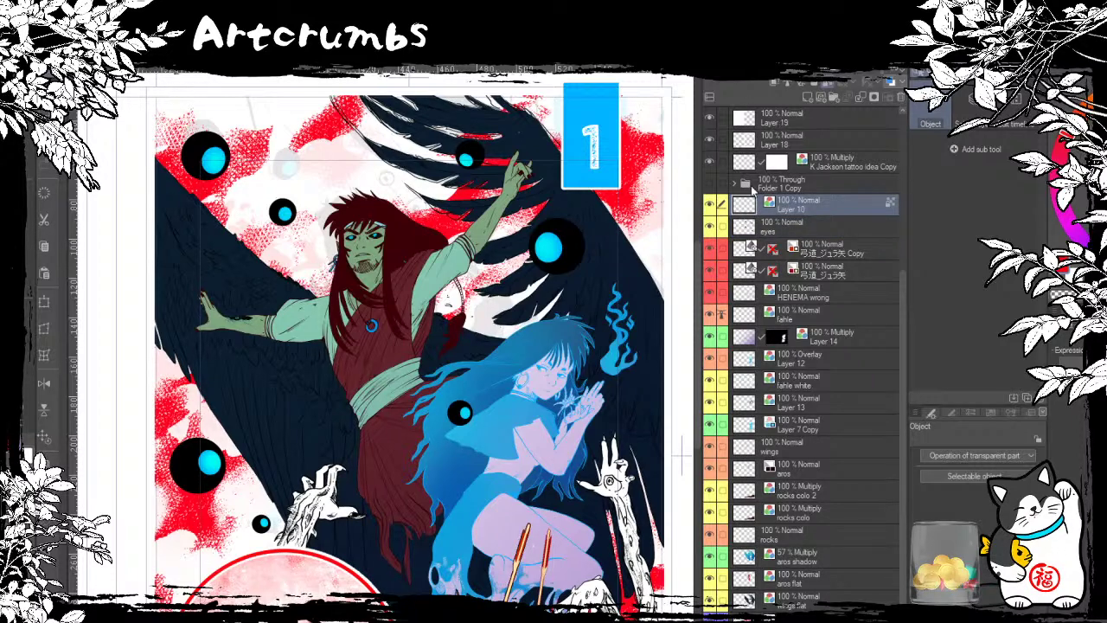
Step: Compare the cover with Folder 1 Copy shown, hide the folder again and mark it purple
{"action": "left_click", "coordinate": [762, 185]}
{"action": "left_click", "coordinate": [709, 183]}
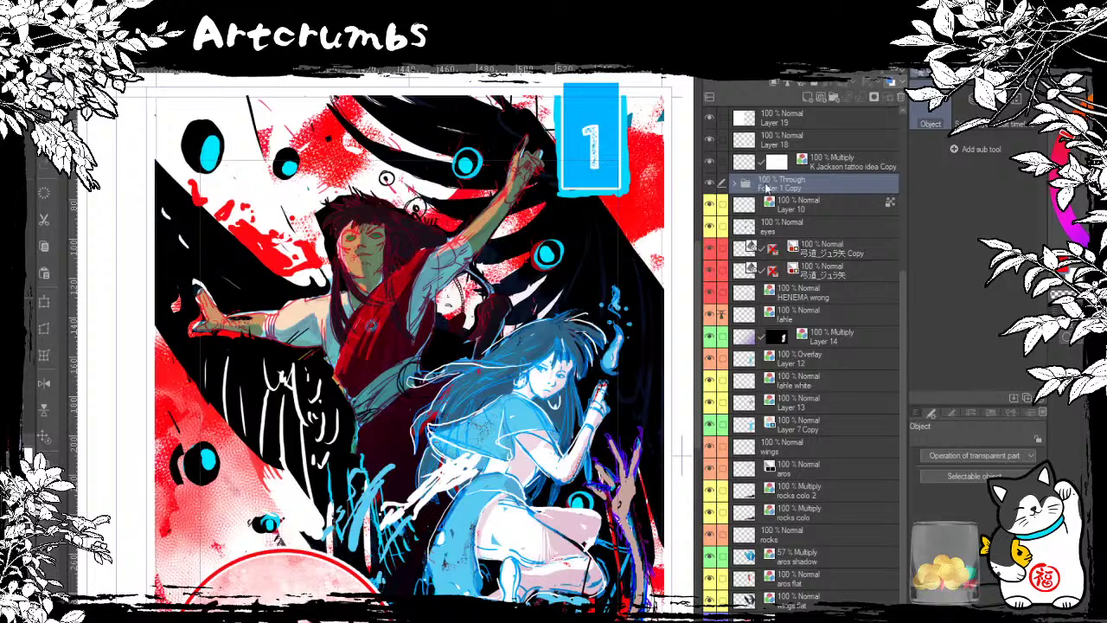
{"action": "left_click", "coordinate": [710, 184]}
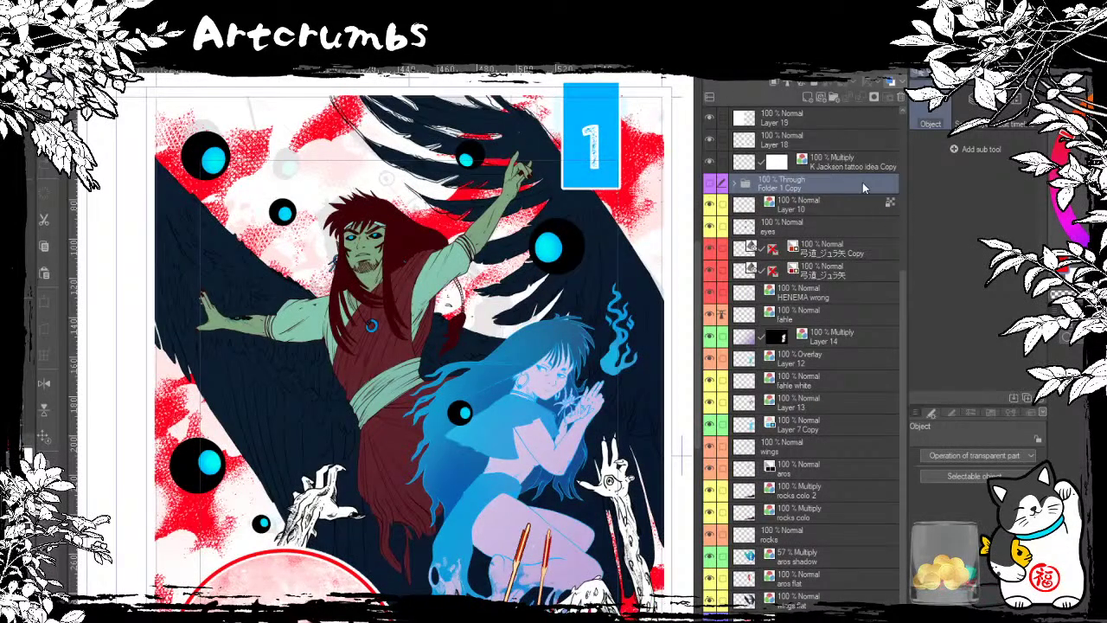
Step: Move the Multiply tattoo idea layer between aros shadow and aros flat, and check the tattoo on the winged man's outstretched forearm
{"action": "left_click", "coordinate": [870, 163]}
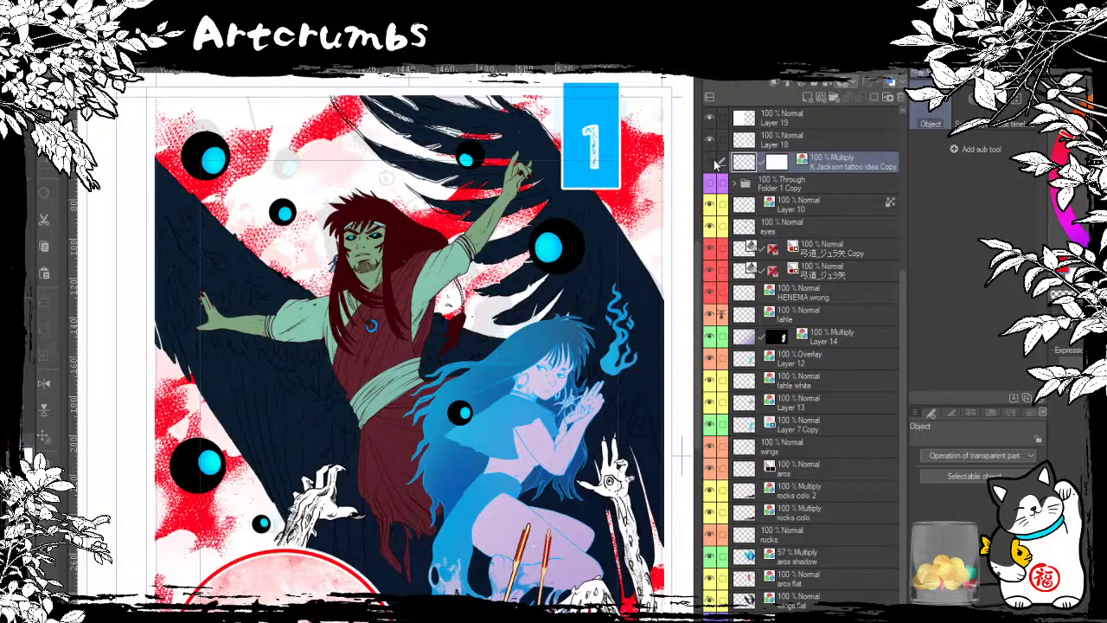
{"action": "left_click", "coordinate": [712, 163]}
{"action": "left_click_drag", "start_coordinate": [769, 163], "coordinate": [799, 584]}
{"action": "left_click_drag", "start_coordinate": [500, 425], "coordinate": [437, 410]}
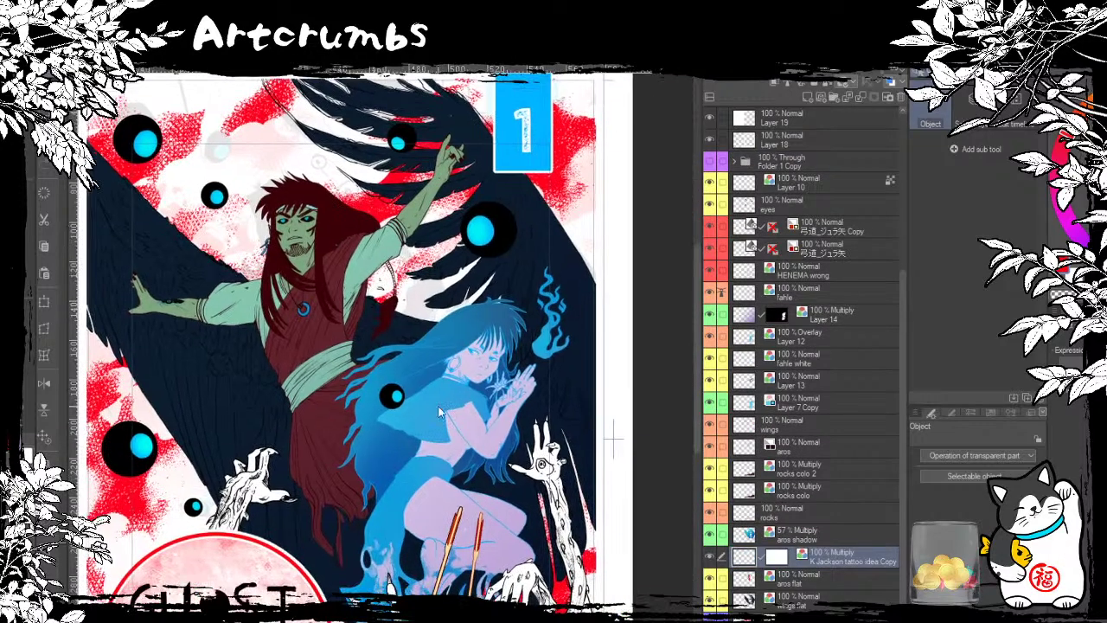
{"action": "left_click_drag", "start_coordinate": [436, 464], "coordinate": [540, 531]}
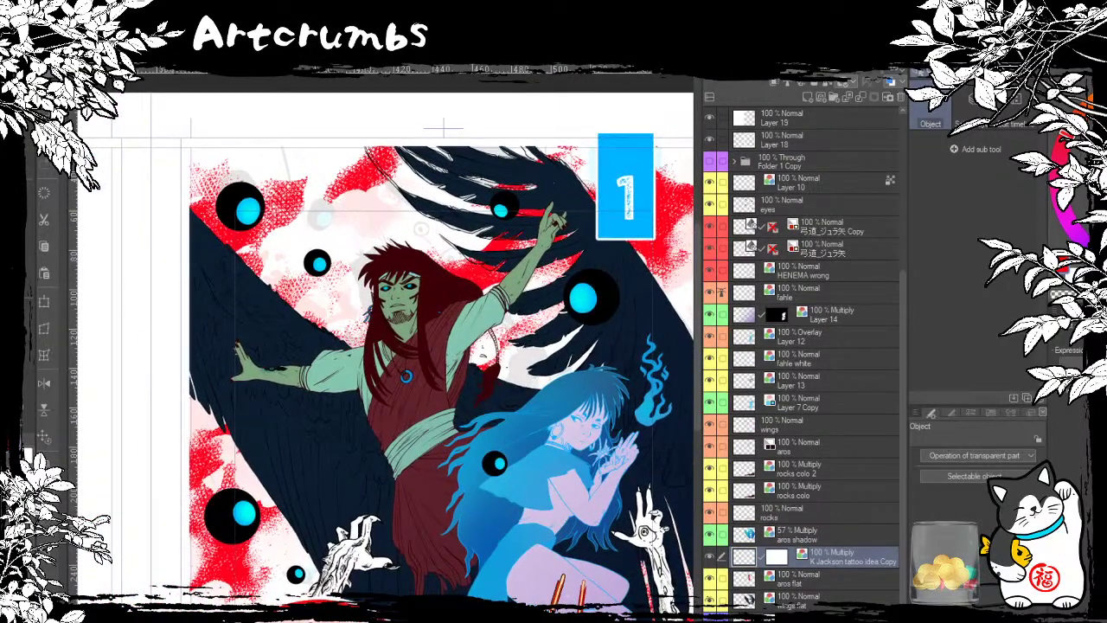
{"action": "key", "text": "ctrl+plus"}
{"action": "key", "text": "ctrl+plus"}
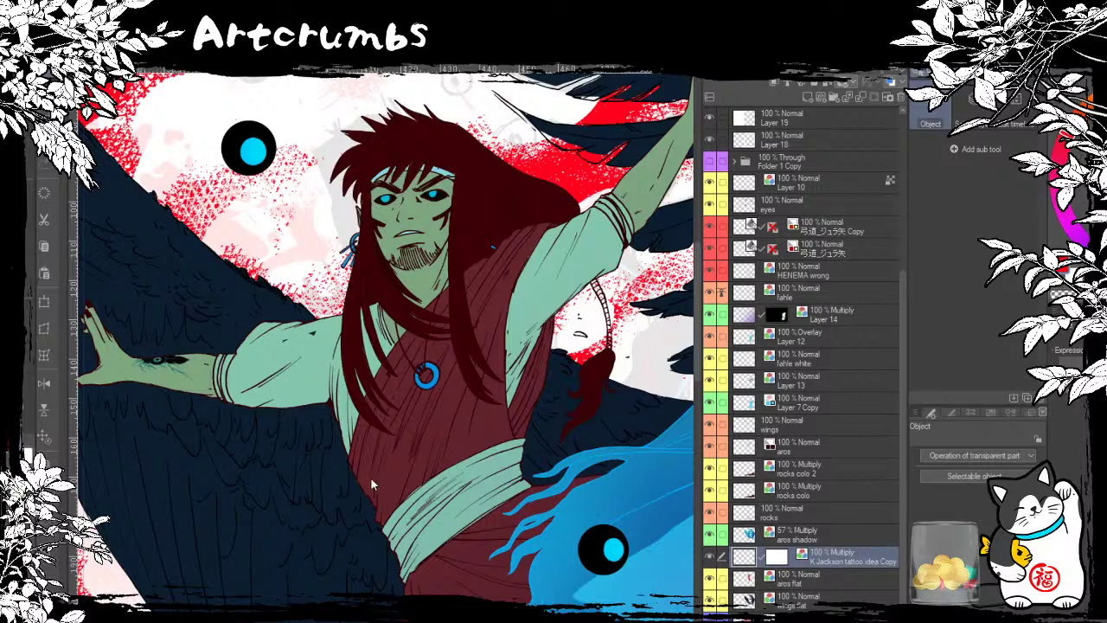
{"action": "key", "text": "ctrl+plus"}
{"action": "left_click_drag", "start_coordinate": [97, 348], "coordinate": [188, 433]}
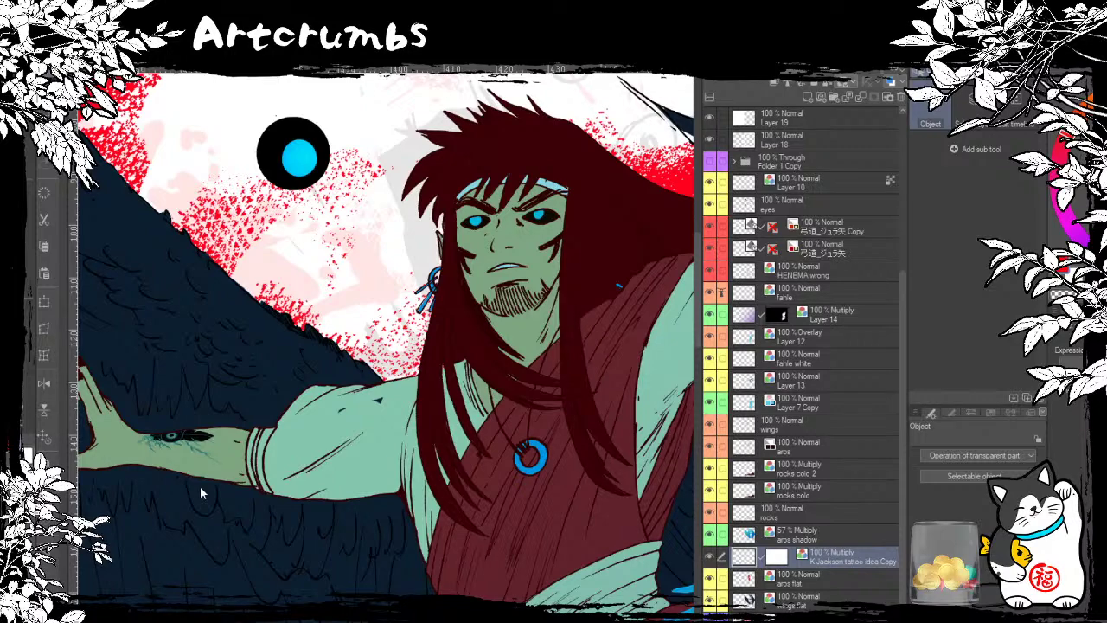
{"action": "left_click_drag", "start_coordinate": [661, 399], "coordinate": [440, 516]}
{"action": "left_click_drag", "start_coordinate": [467, 391], "coordinate": [508, 537]}
Step: Select the contents of the aros flat layer, add a new layer directly above it and clear the selection
{"action": "left_click", "coordinate": [742, 536]}
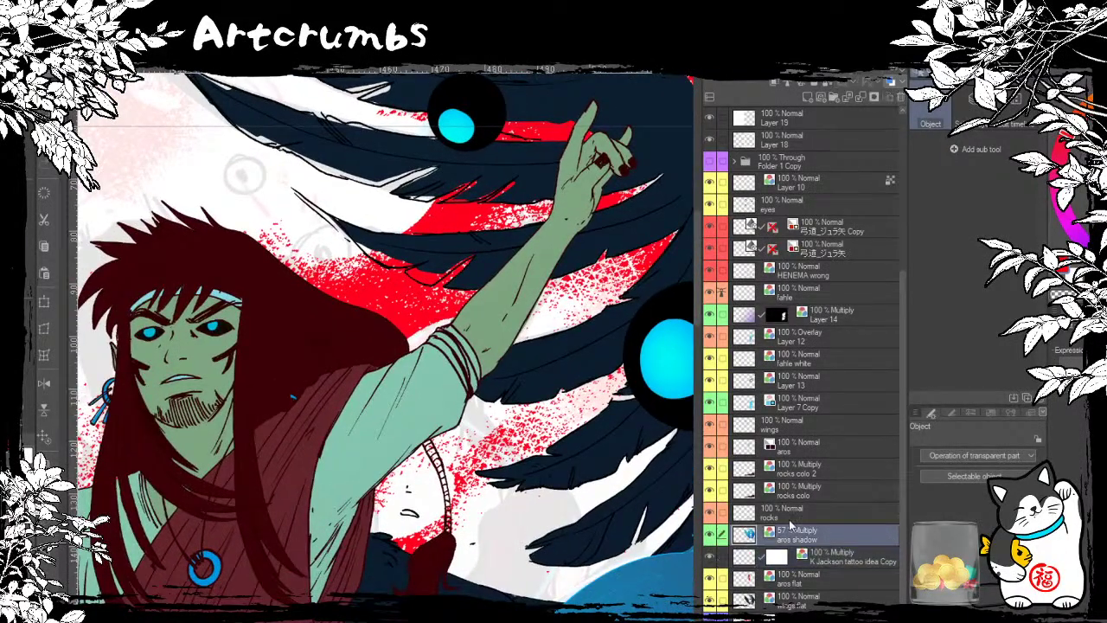
{"action": "left_click", "coordinate": [746, 585]}
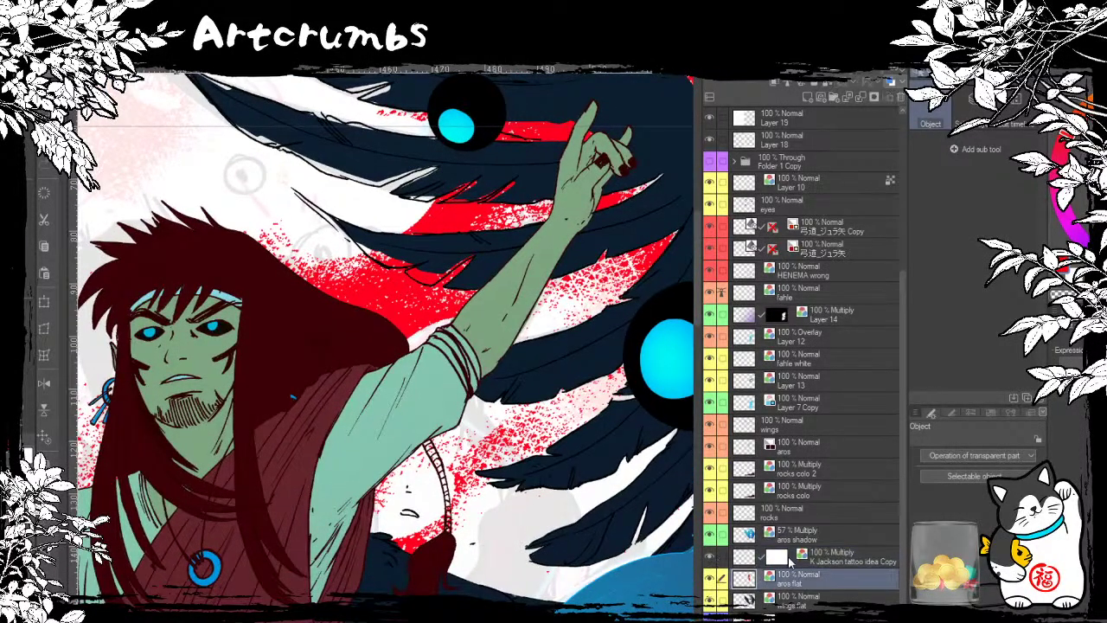
{"action": "left_click", "coordinate": [746, 578], "text": "ctrl"}
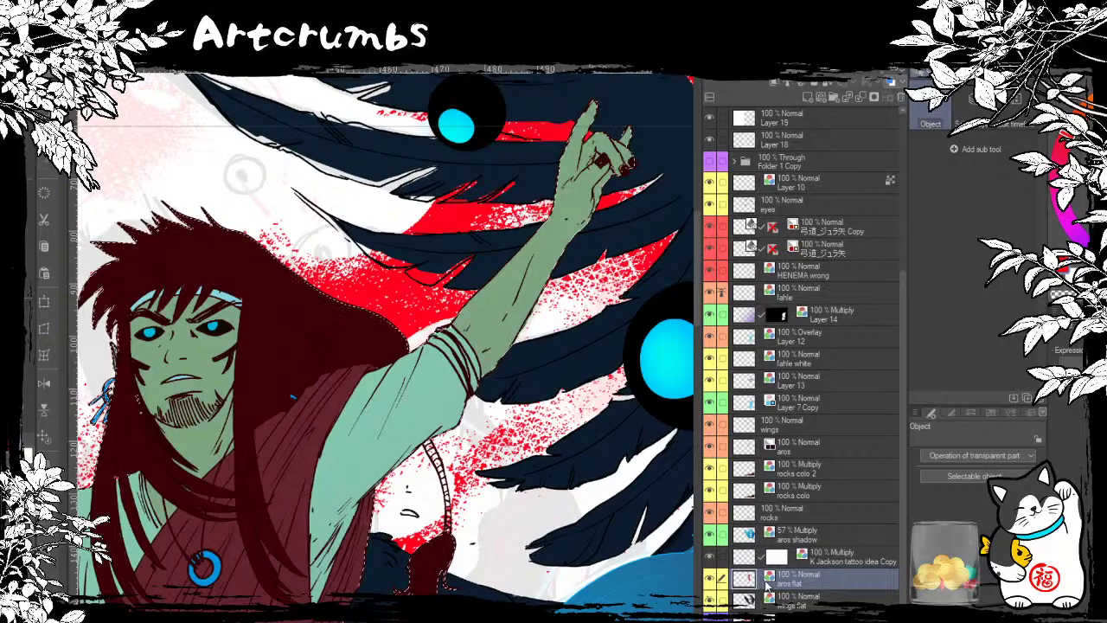
{"action": "left_click", "coordinate": [820, 97]}
{"action": "left_click_drag", "start_coordinate": [373, 529], "coordinate": [502, 452]}
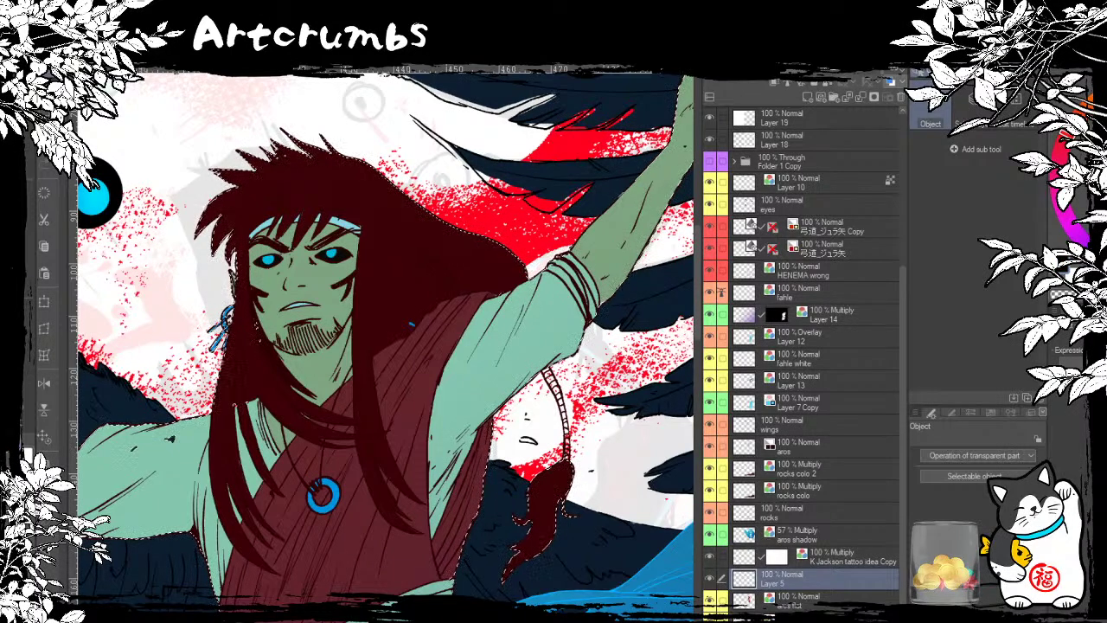
{"action": "left_click_drag", "start_coordinate": [540, 406], "coordinate": [563, 254]}
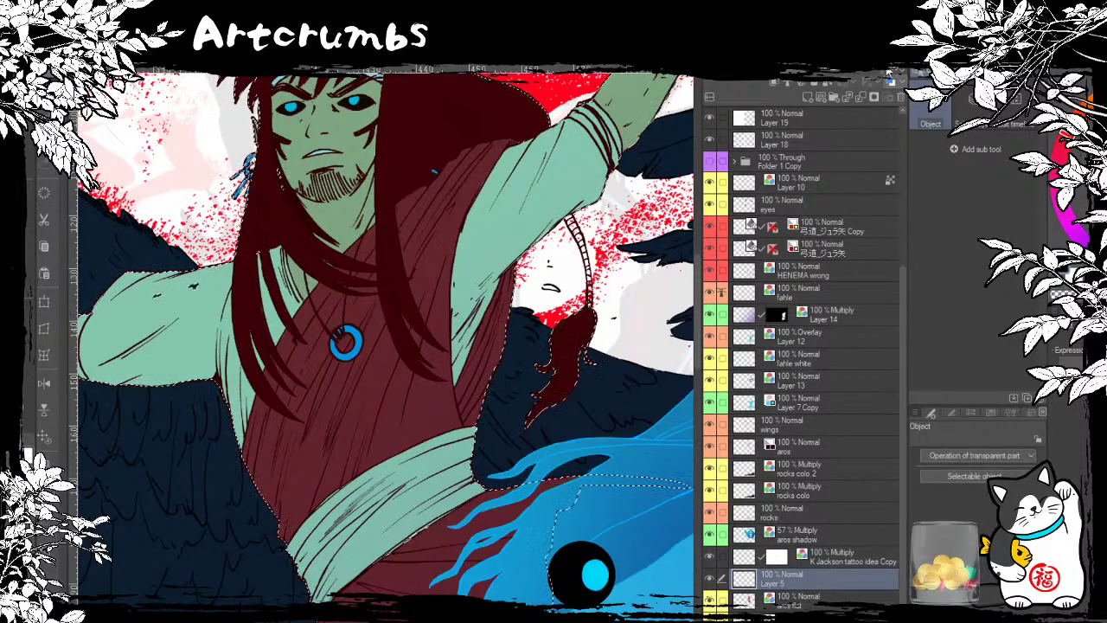
{"action": "key", "text": "ctrl+d"}
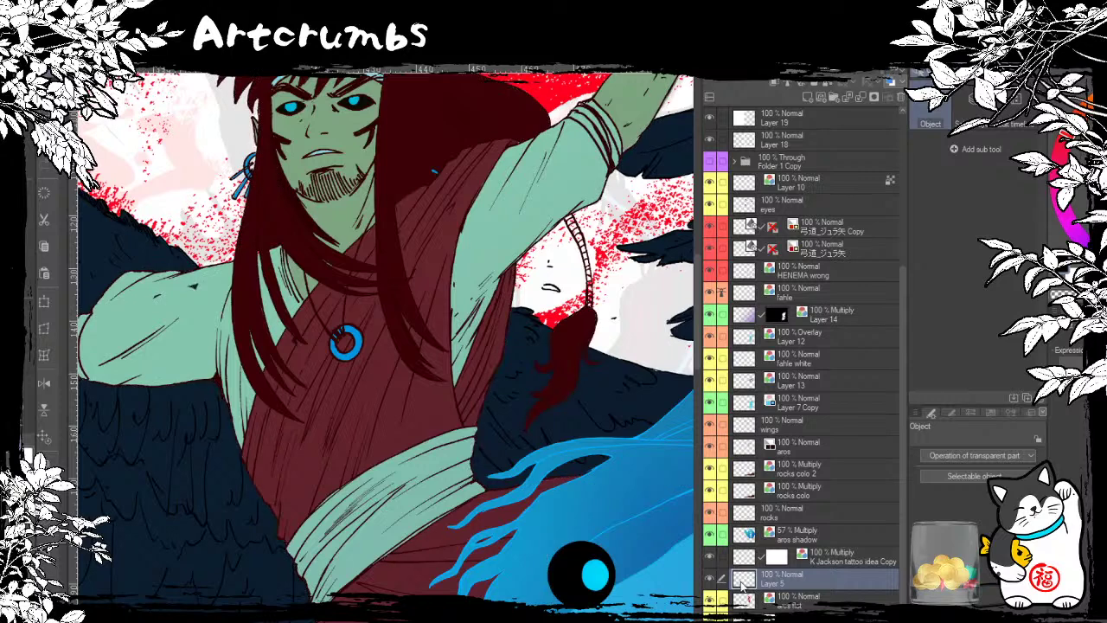
Step: Hide the aros shadow layer and get the G-pen ready on the aros flat layer
{"action": "left_click", "coordinate": [747, 598]}
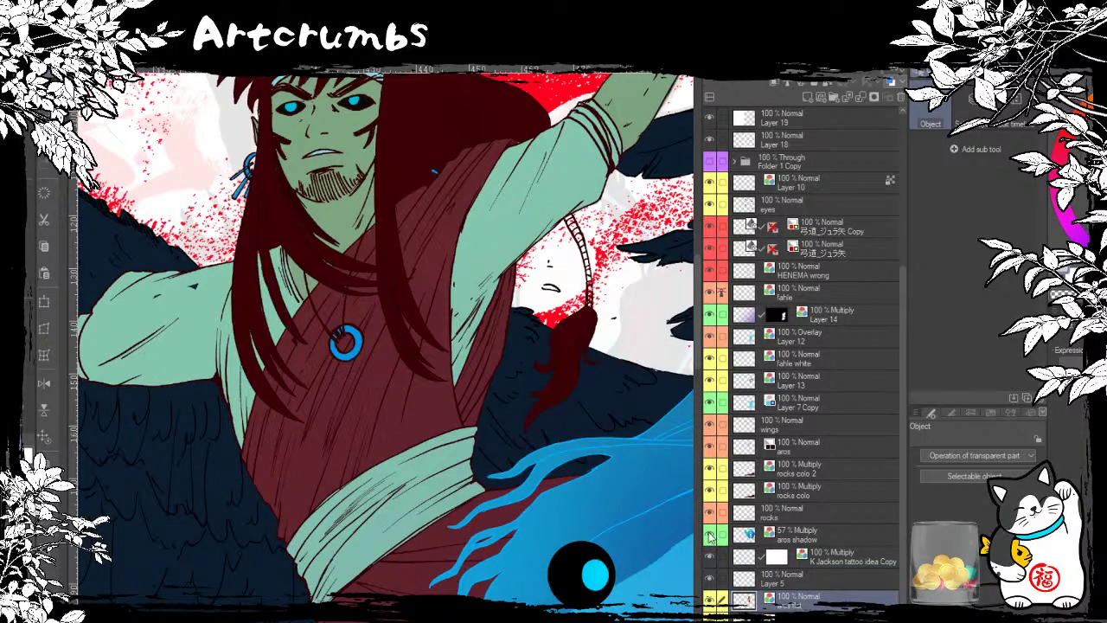
{"action": "left_click", "coordinate": [709, 536]}
{"action": "key", "text": "b"}
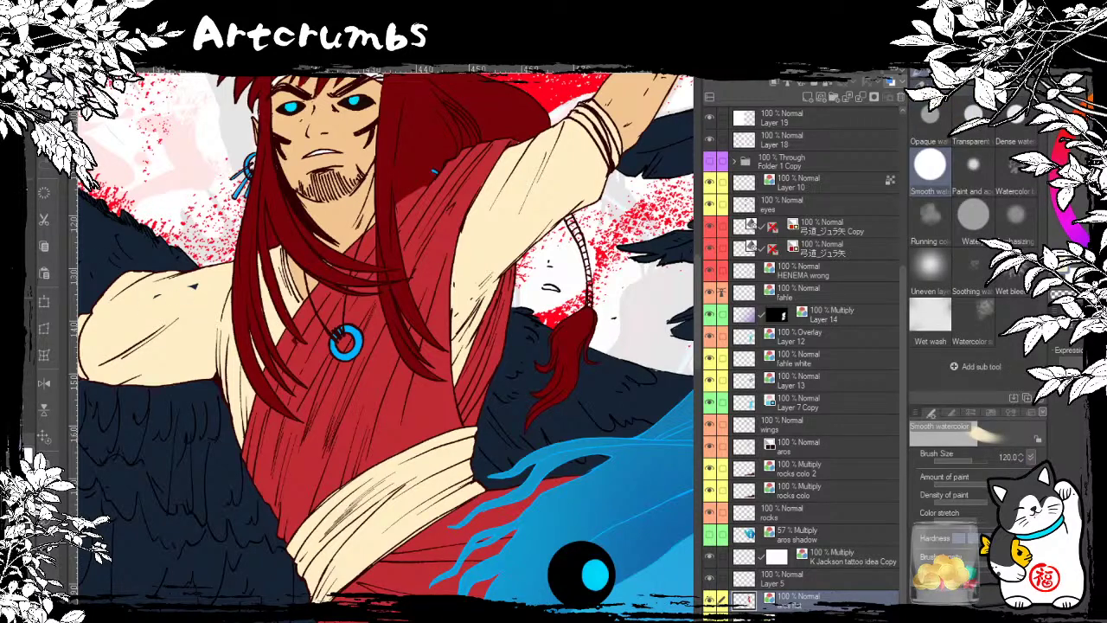
{"action": "key", "text": "p"}
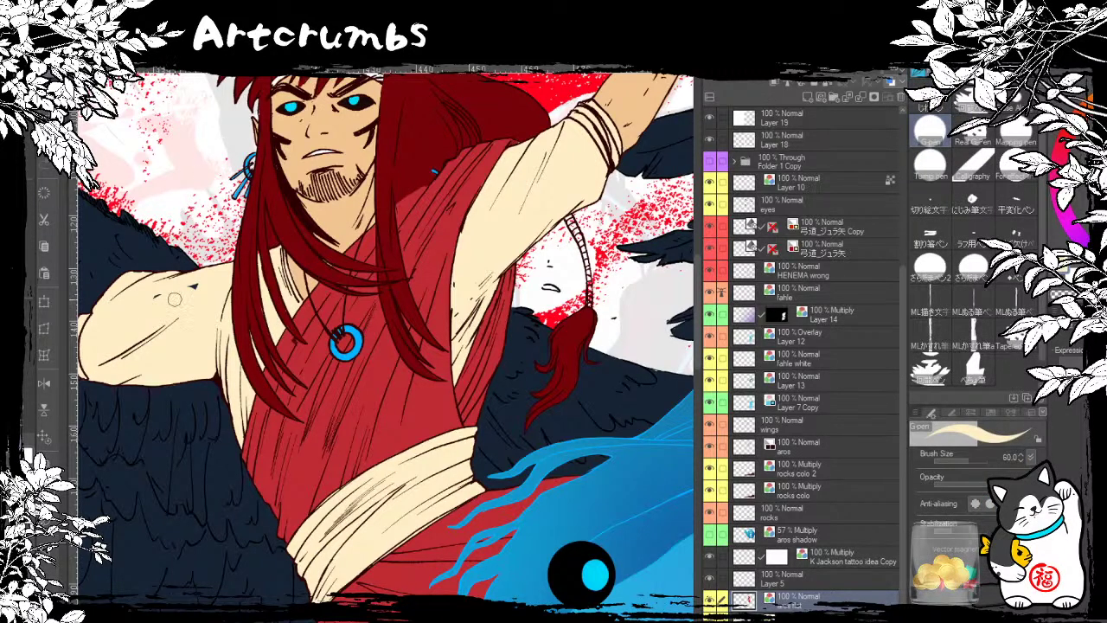
Step: Touch up the winged man's flat colours around the hair and shoulder with the tunic red and dark hair red sampled from the artwork
{"action": "left_click_drag", "start_coordinate": [426, 290], "coordinate": [290, 246]}
{"action": "left_click_drag", "start_coordinate": [435, 222], "coordinate": [381, 178]}
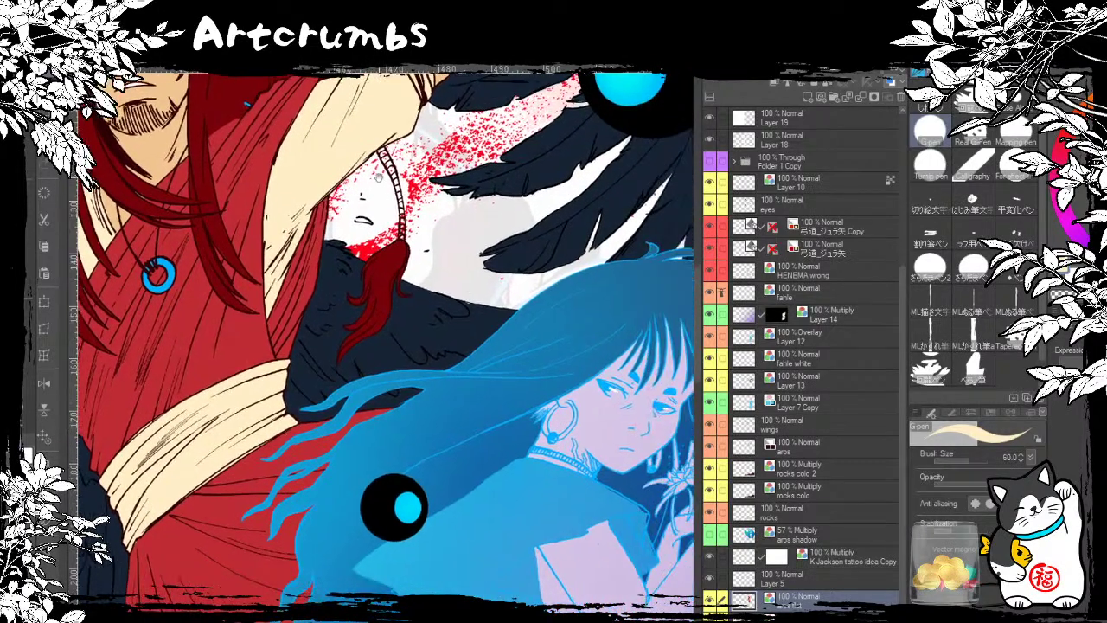
{"action": "left_click_drag", "start_coordinate": [437, 272], "coordinate": [399, 224]}
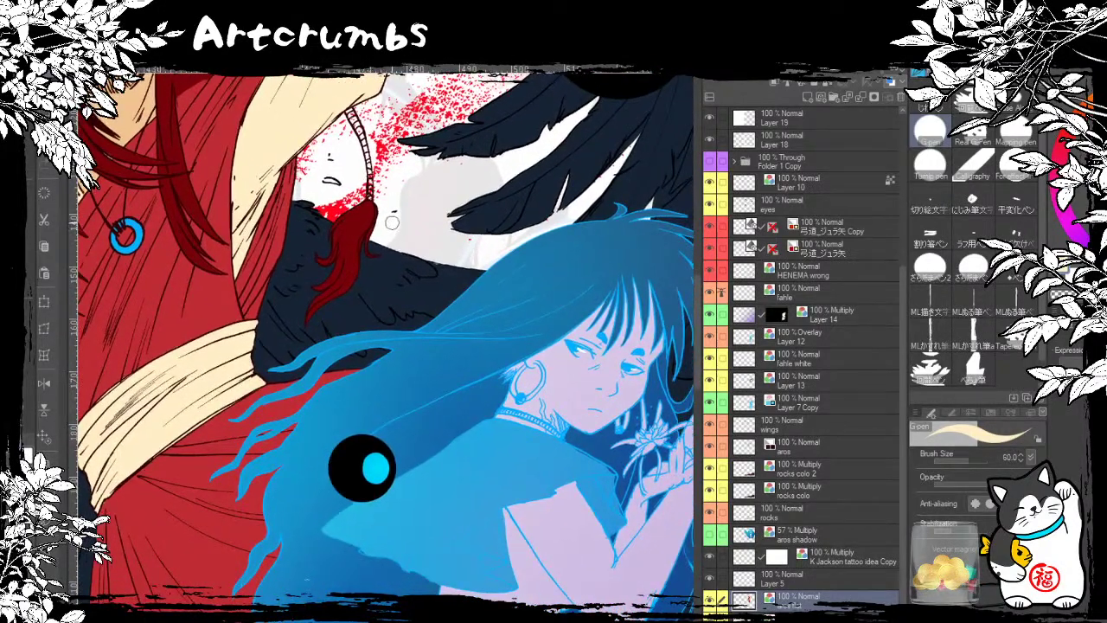
{"action": "left_click_drag", "start_coordinate": [468, 285], "coordinate": [418, 258]}
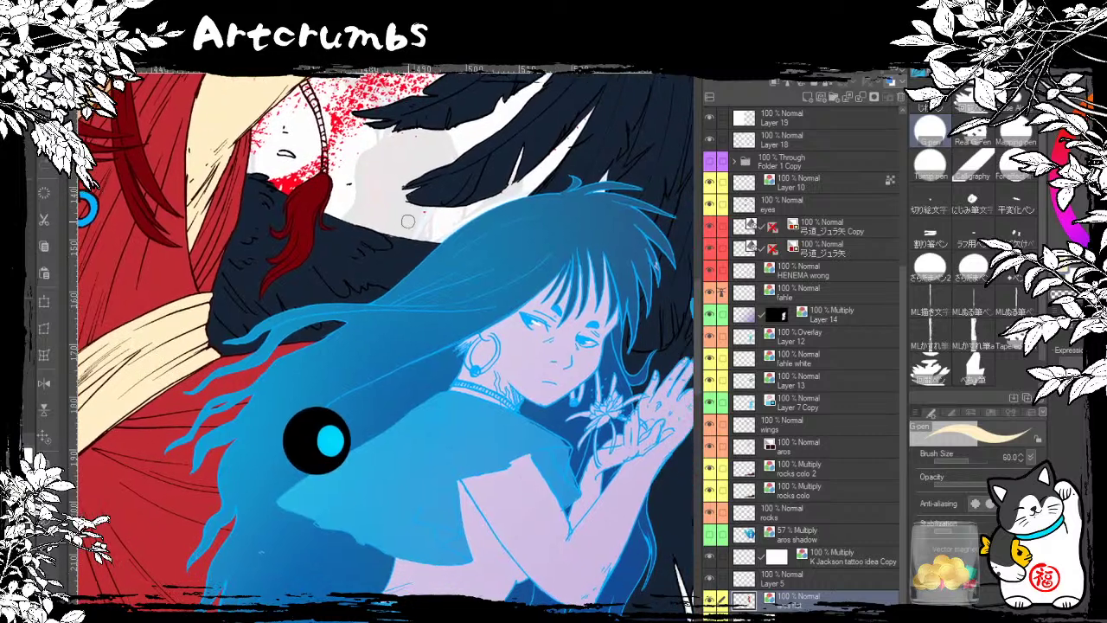
{"action": "left_click_drag", "start_coordinate": [324, 183], "coordinate": [350, 261]}
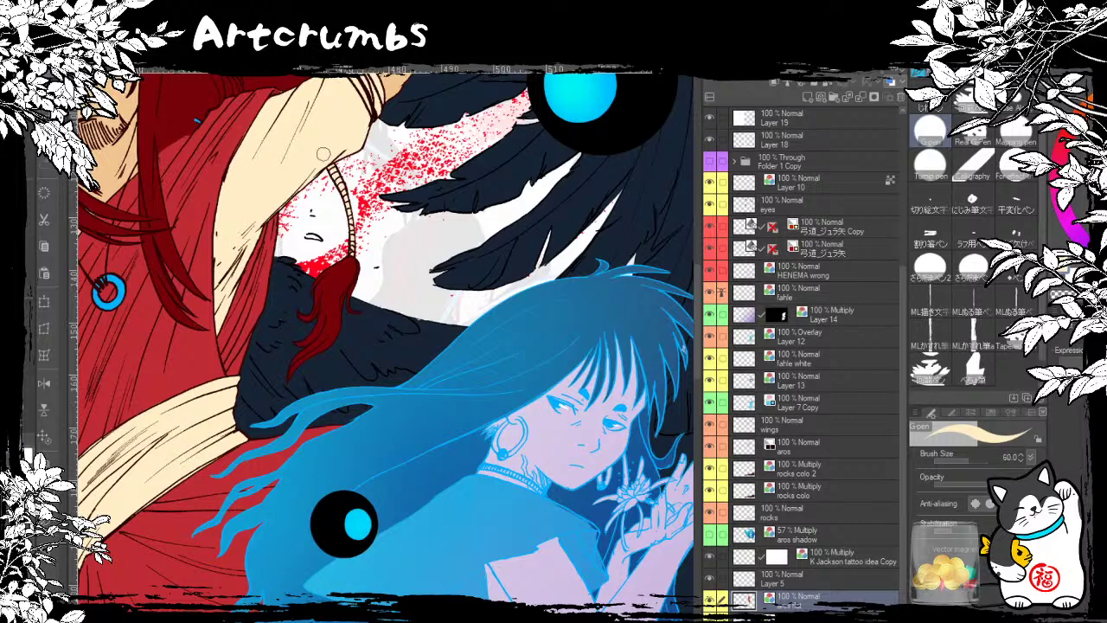
{"action": "left_click_drag", "start_coordinate": [332, 162], "coordinate": [454, 190]}
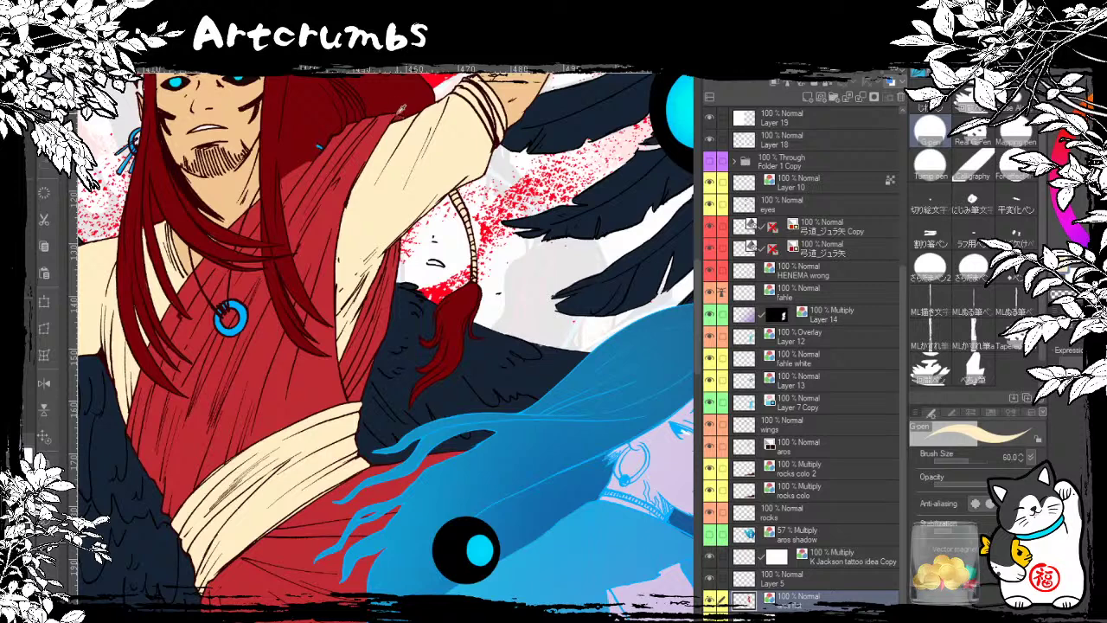
{"action": "left_click", "coordinate": [394, 113], "text": "alt"}
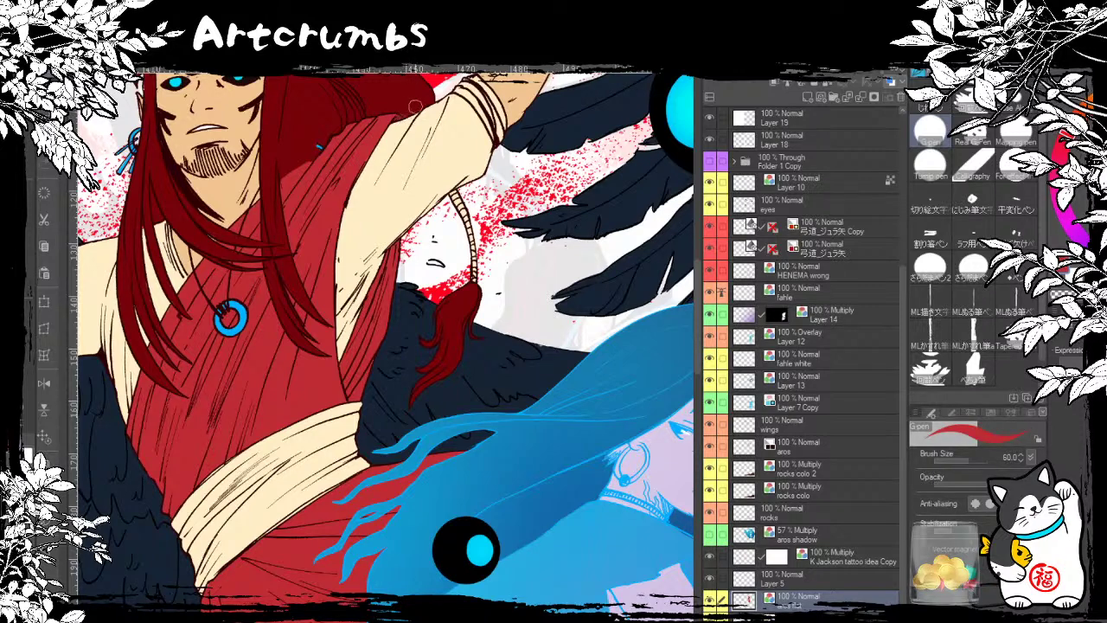
{"action": "left_click", "coordinate": [412, 102], "text": "alt"}
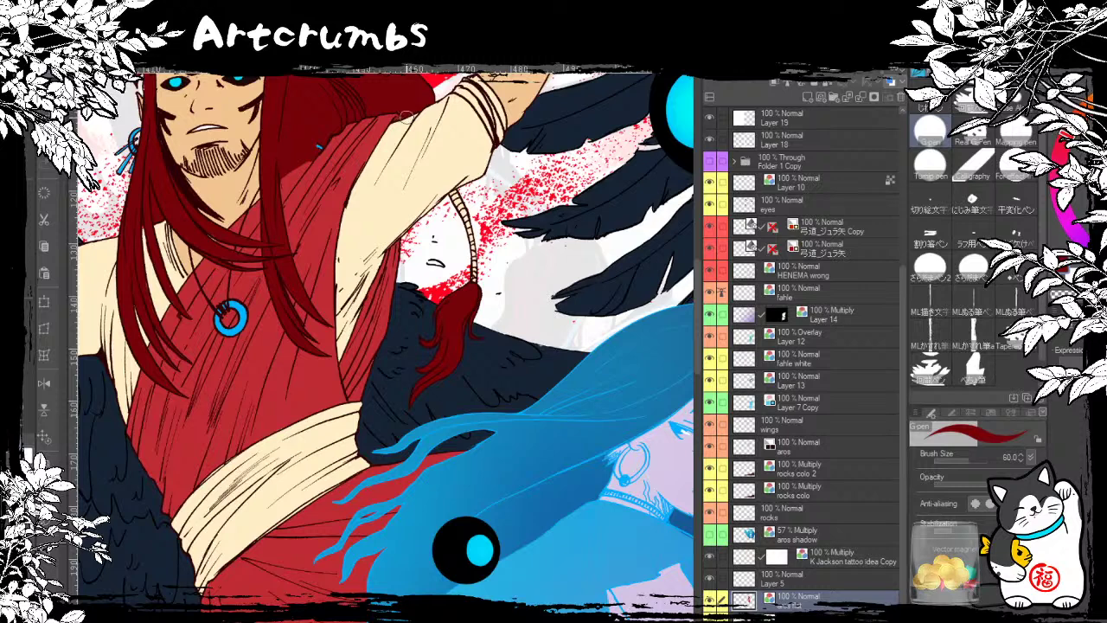
Step: Touch up the flats where the long hair meets the sleeve and chest, using the sampled sleeve cream and dark hair red
{"action": "left_click_drag", "start_coordinate": [337, 264], "coordinate": [412, 283]}
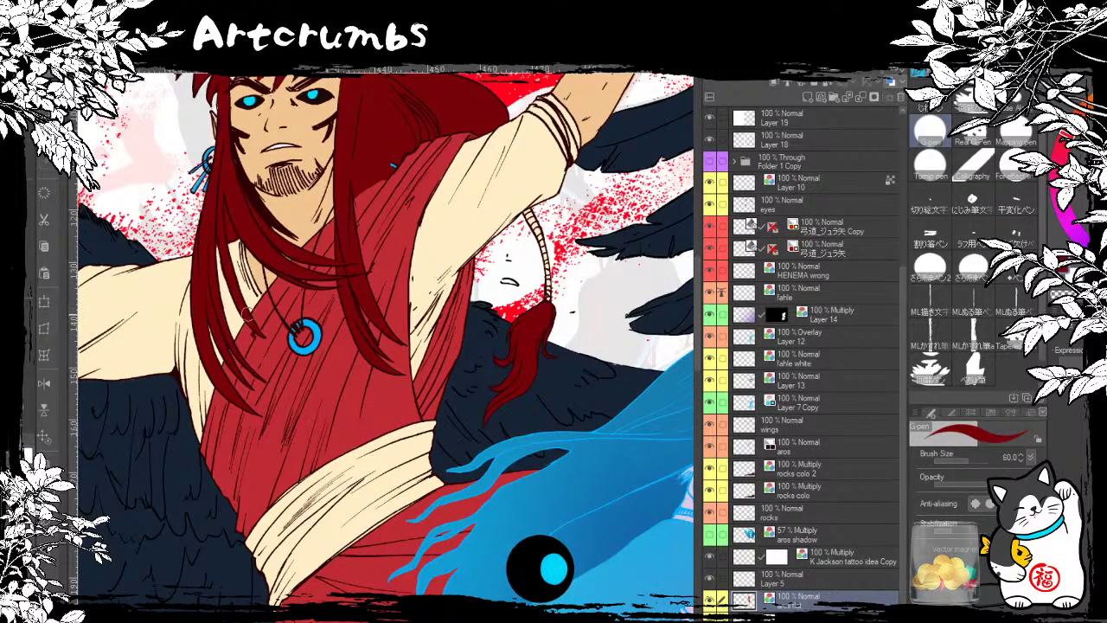
{"action": "left_click", "coordinate": [229, 279], "text": "alt"}
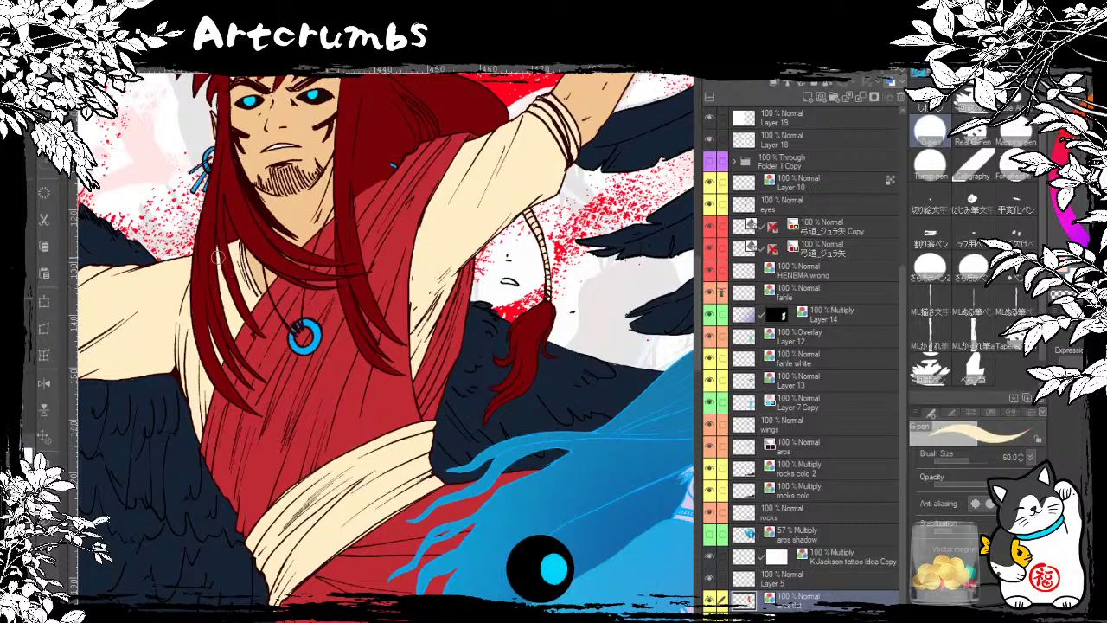
{"action": "left_click", "coordinate": [224, 237], "text": "alt"}
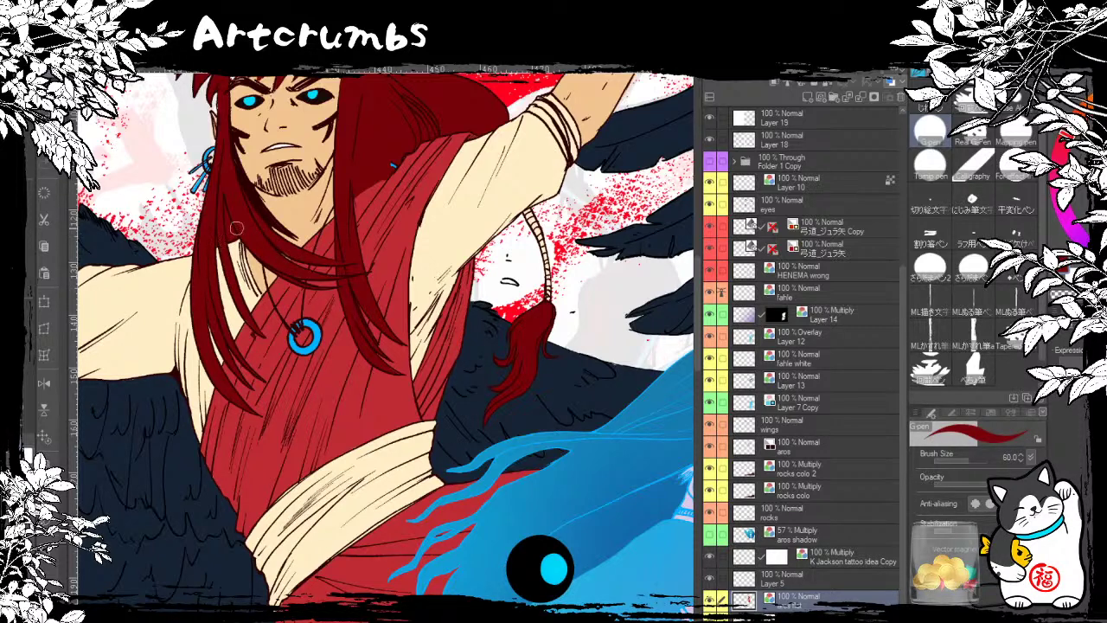
{"action": "left_click_drag", "start_coordinate": [236, 227], "coordinate": [325, 186]}
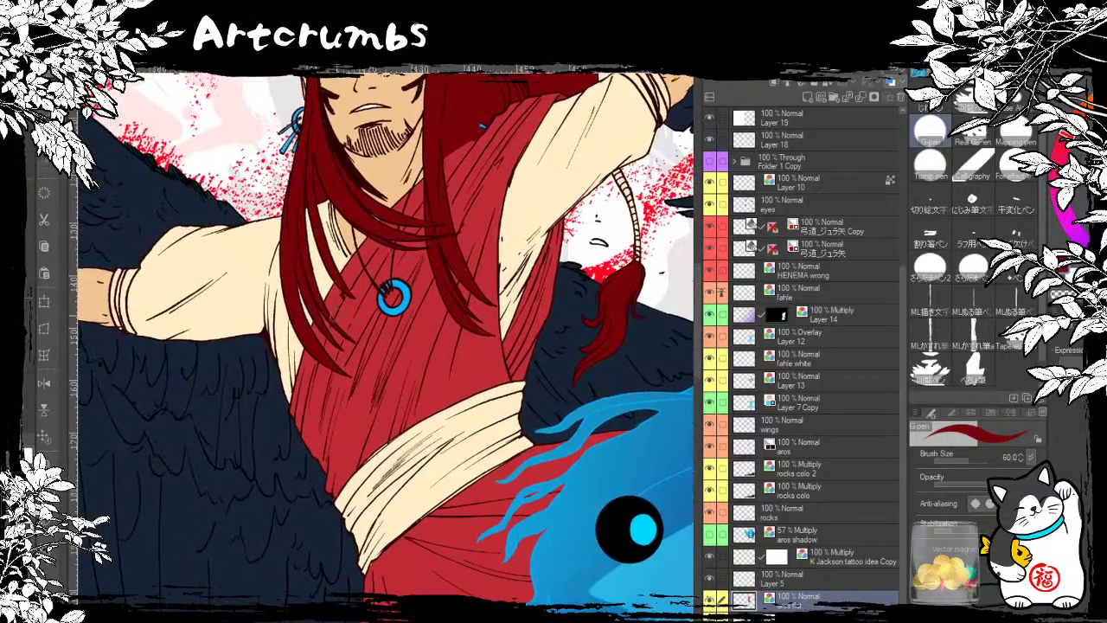
Step: Touch up the flat colour of the tunic below the sash with the tunic's sampled red
{"action": "left_click_drag", "start_coordinate": [336, 316], "coordinate": [316, 258]}
{"action": "left_click_drag", "start_coordinate": [392, 301], "coordinate": [342, 257]}
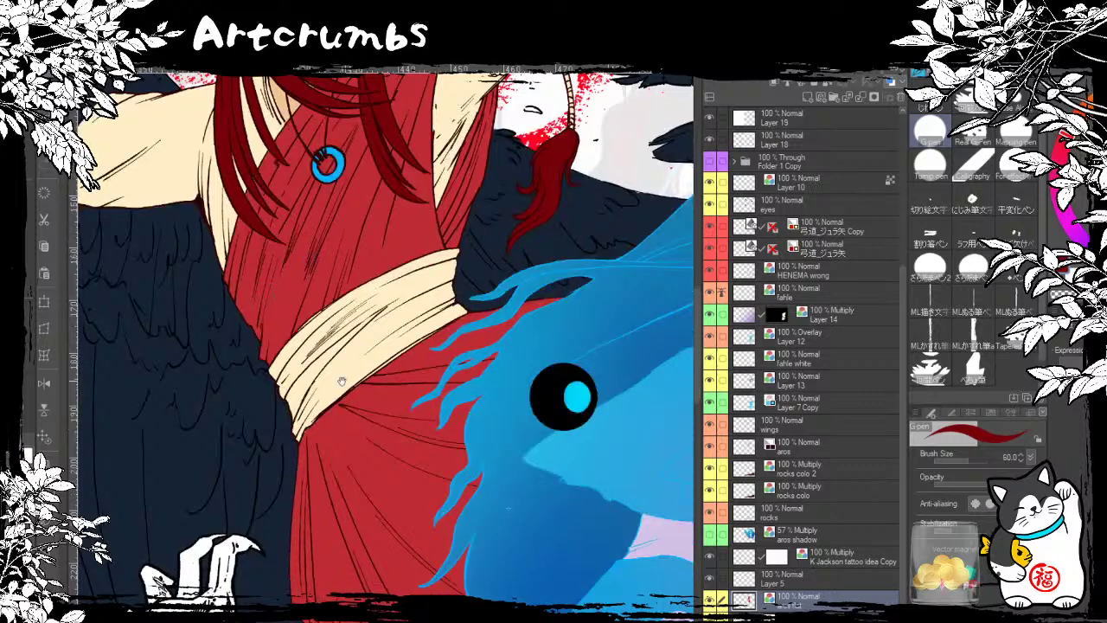
{"action": "left_click_drag", "start_coordinate": [343, 383], "coordinate": [294, 301]}
{"action": "left_click", "coordinate": [281, 347], "text": "alt"}
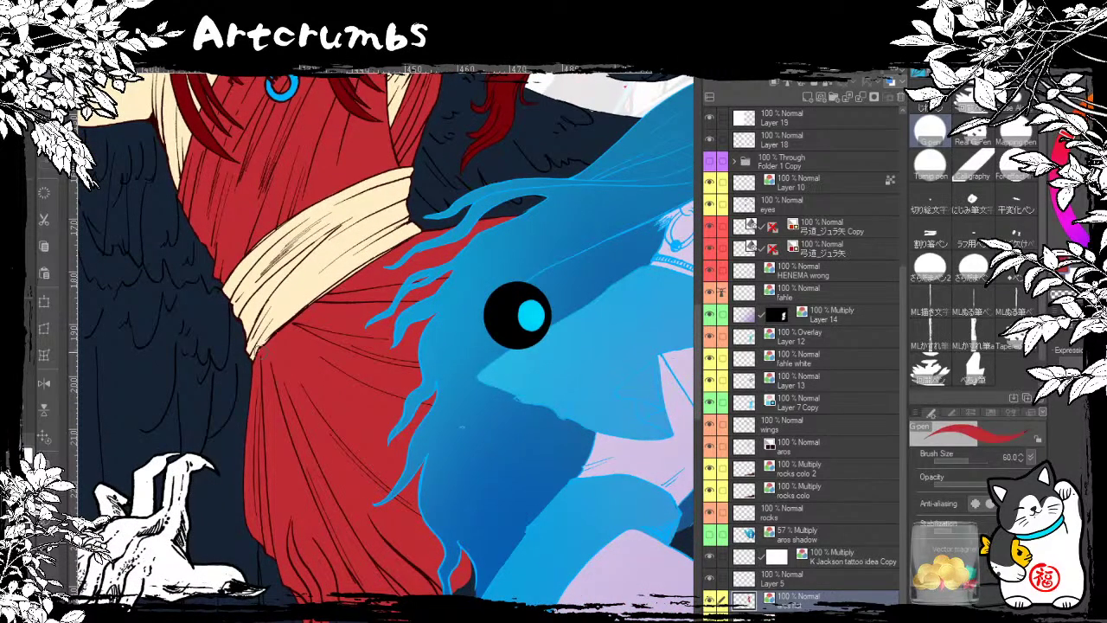
{"action": "left_click_drag", "start_coordinate": [282, 347], "coordinate": [248, 370]}
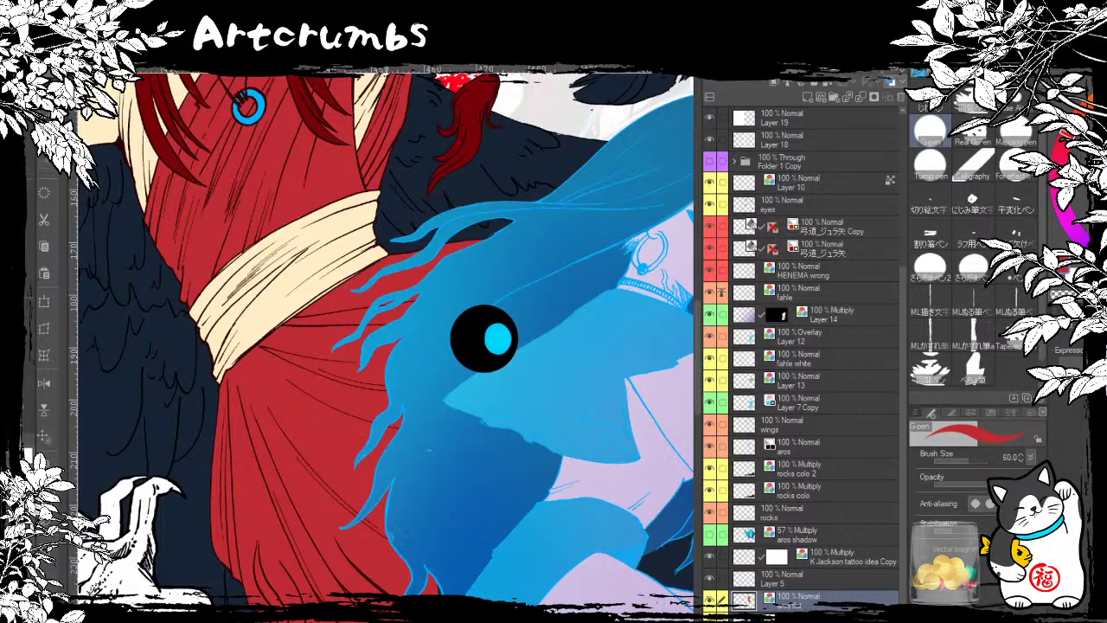
{"action": "left_click_drag", "start_coordinate": [390, 535], "coordinate": [405, 563]}
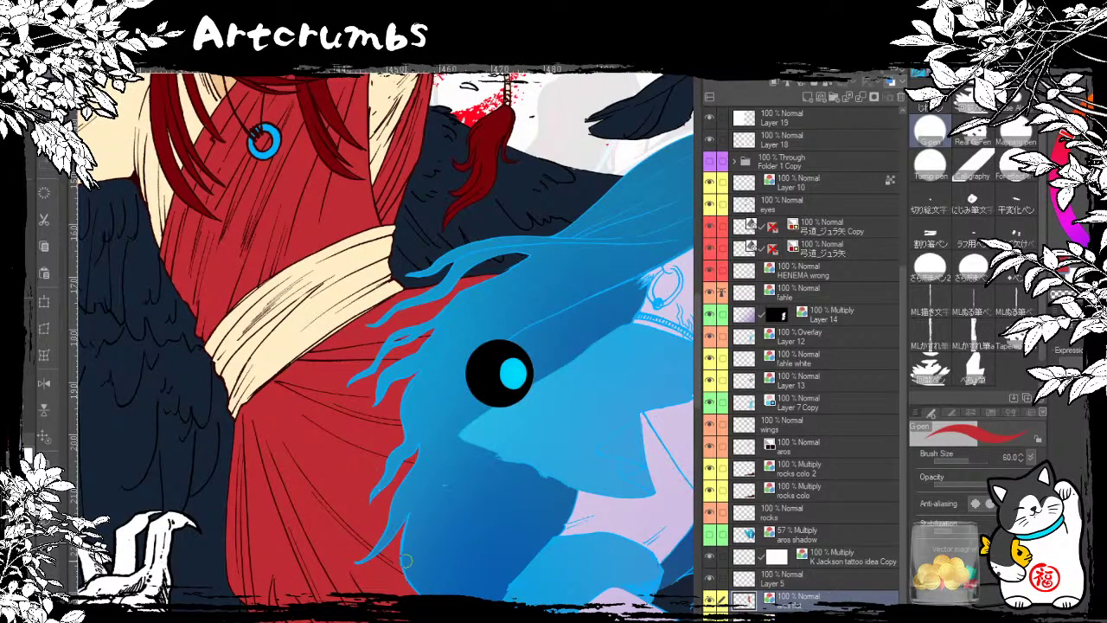
{"action": "left_click_drag", "start_coordinate": [406, 562], "coordinate": [393, 511]}
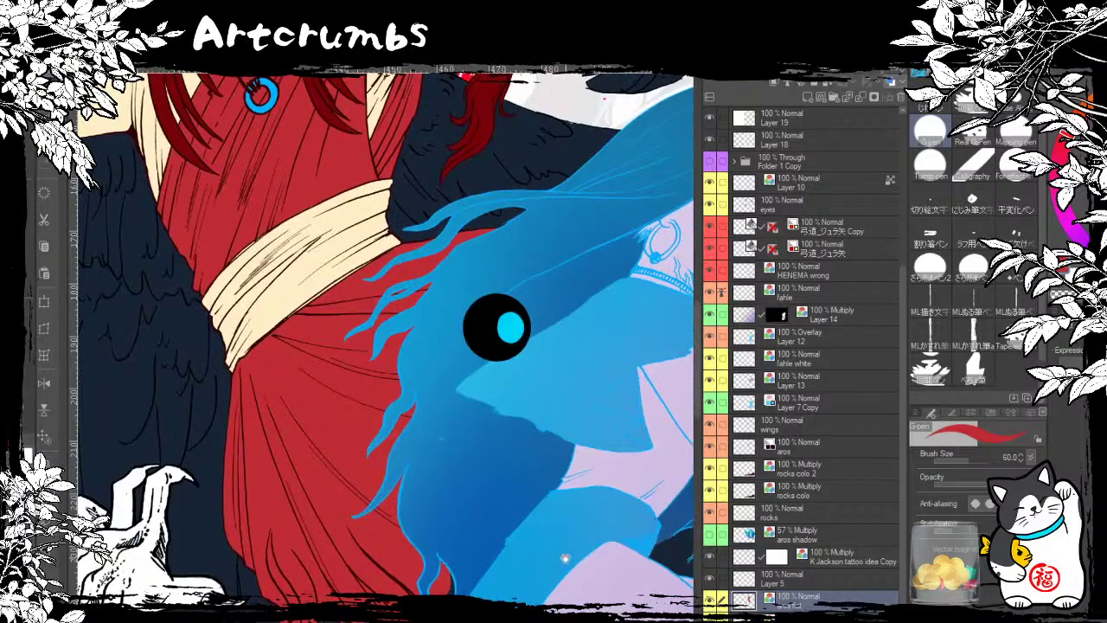
Step: Select the fahle white layer and check what it covers on the blue-haired girl by toggling its visibility
{"action": "left_click_drag", "start_coordinate": [520, 494], "coordinate": [485, 371]}
{"action": "mouse_move", "coordinate": [506, 513]}
{"action": "left_mouse_down"}
{"action": "mouse_move", "coordinate": [541, 478]}
{"action": "mouse_move", "coordinate": [413, 468]}
{"action": "left_mouse_up"}
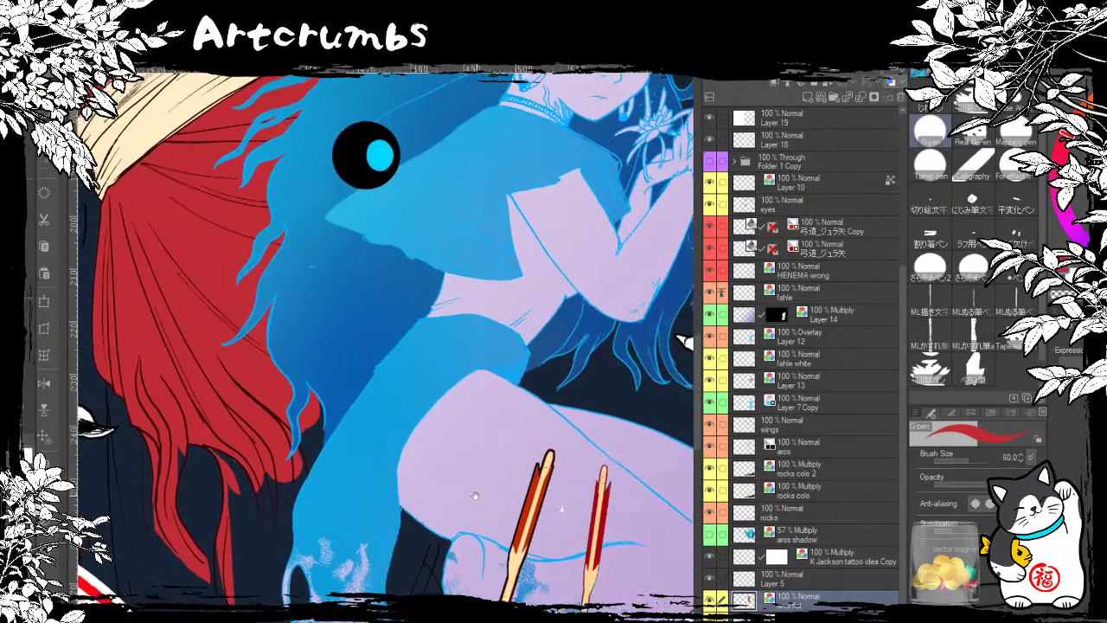
{"action": "left_click_drag", "start_coordinate": [489, 462], "coordinate": [461, 450]}
{"action": "left_click_drag", "start_coordinate": [532, 494], "coordinate": [507, 480]}
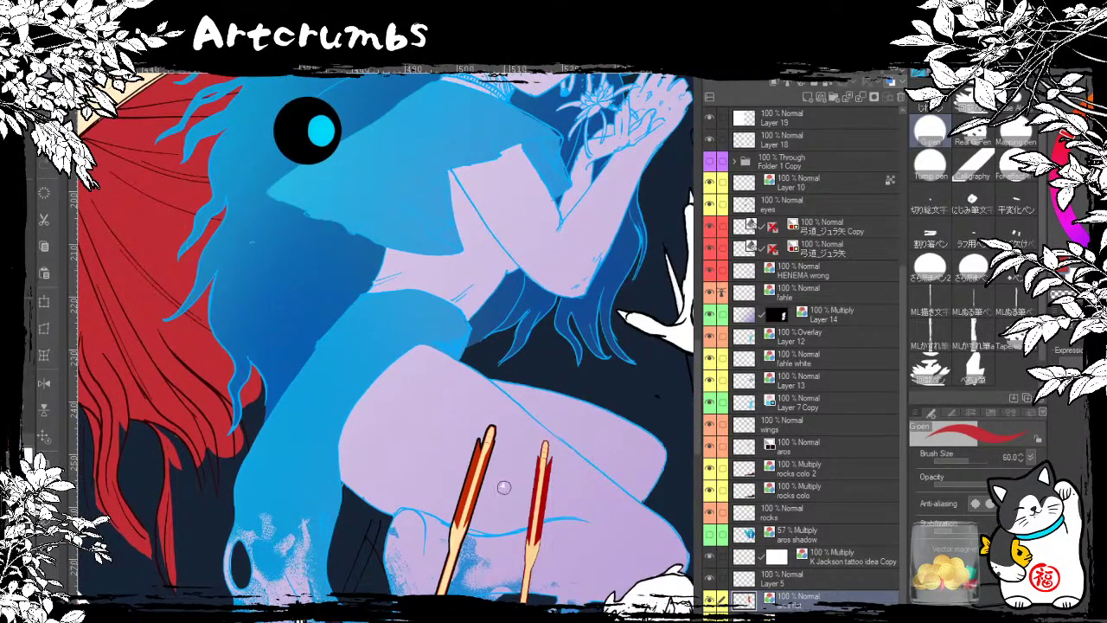
{"action": "key", "text": "o"}
{"action": "left_click", "coordinate": [503, 486]}
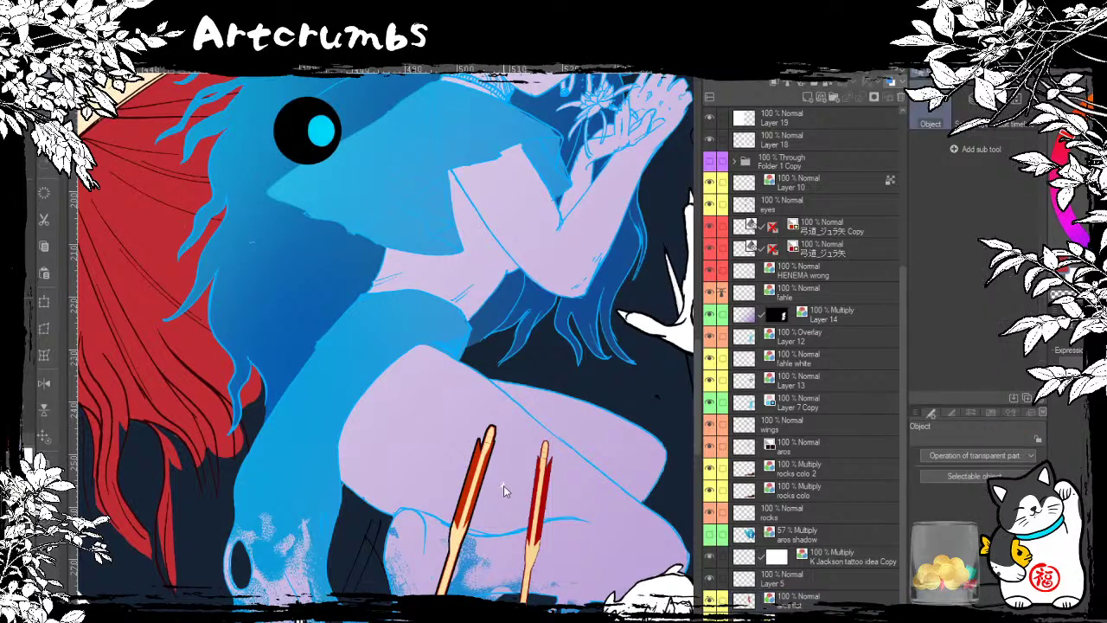
{"action": "left_click", "coordinate": [814, 365]}
{"action": "left_click", "coordinate": [710, 358]}
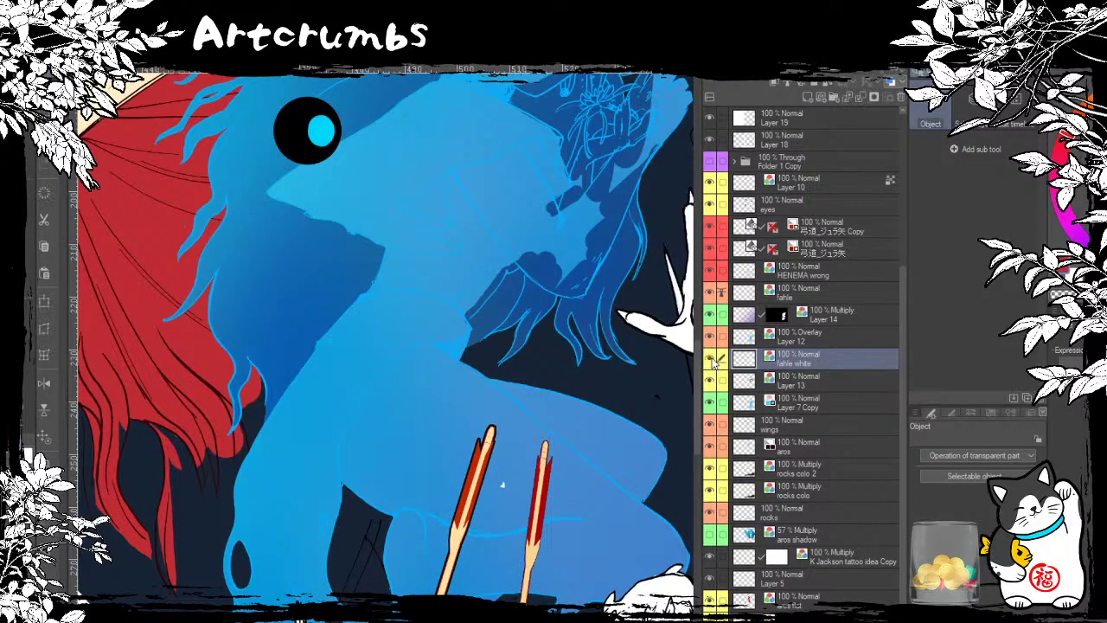
{"action": "left_click", "coordinate": [711, 358]}
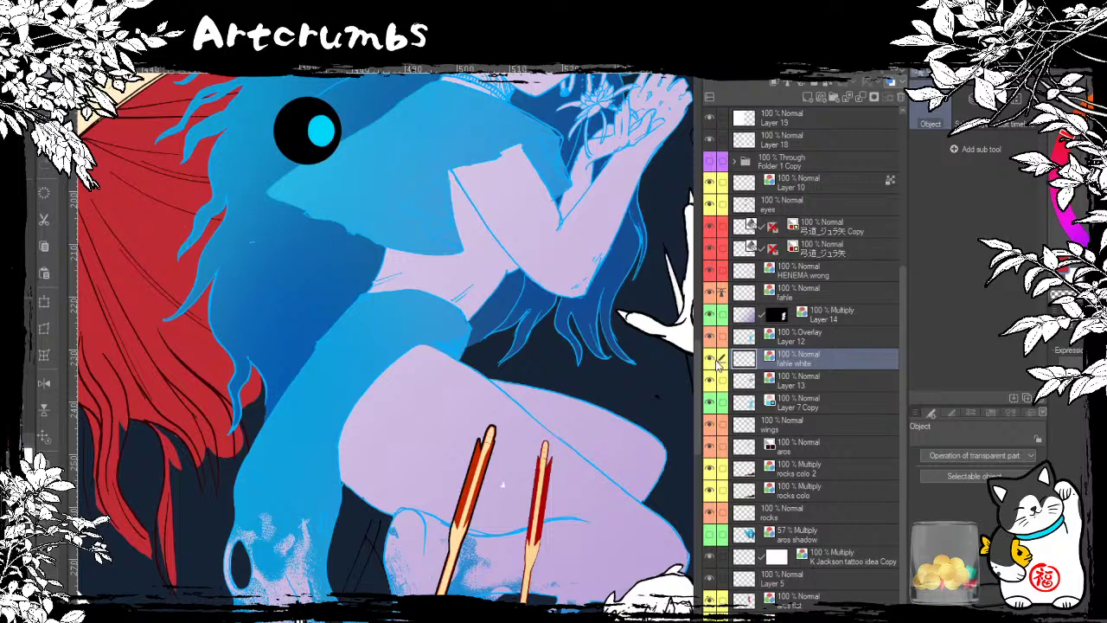
{"action": "left_click", "coordinate": [714, 362]}
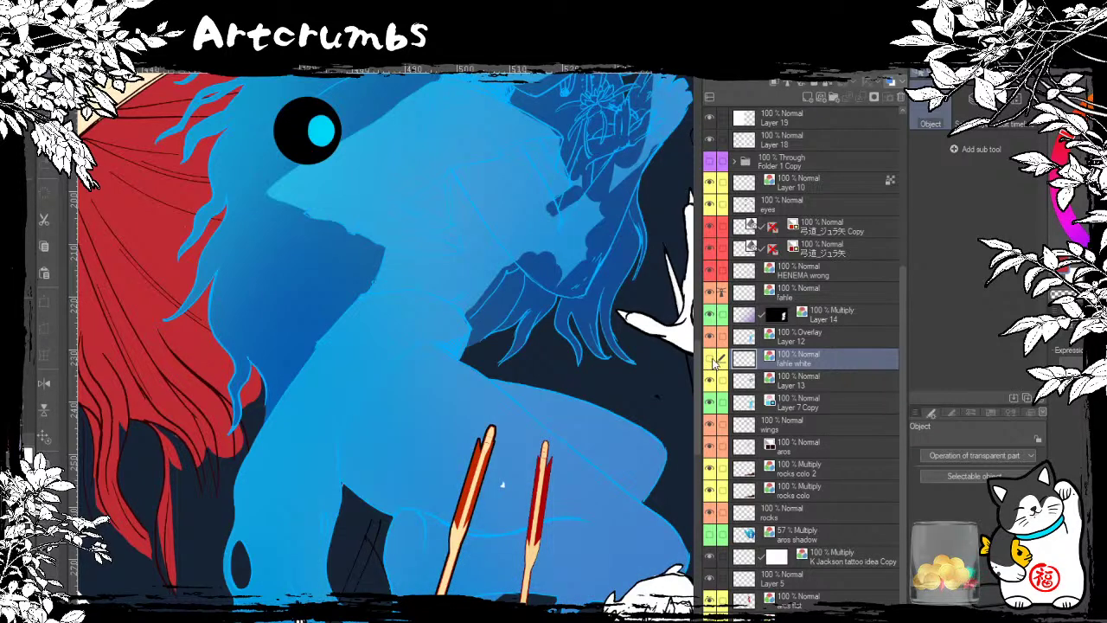
{"action": "left_click", "coordinate": [717, 362]}
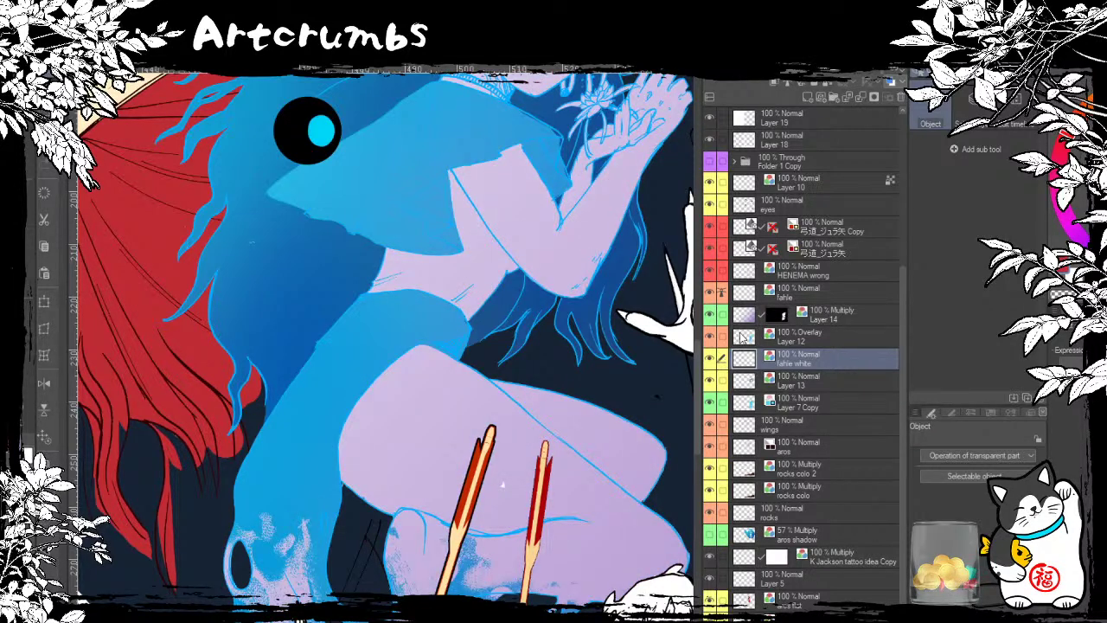
Step: Select Layer 12 and compare the girl with the fahle line art and the Multiply Layer 14 hidden and shown
{"action": "left_click", "coordinate": [742, 336]}
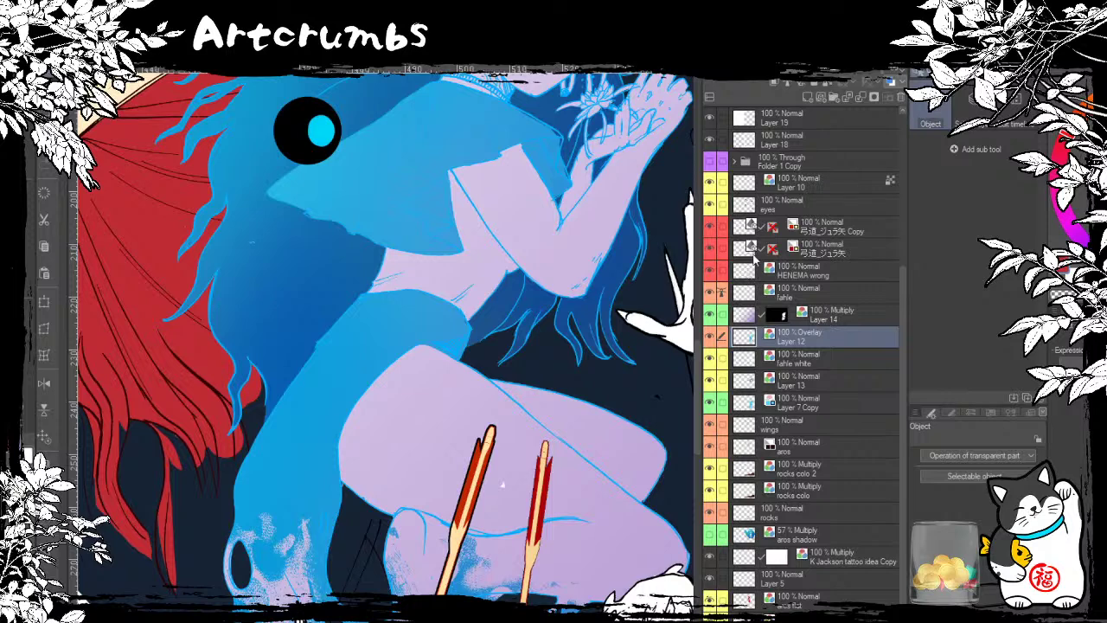
{"action": "left_click", "coordinate": [710, 294]}
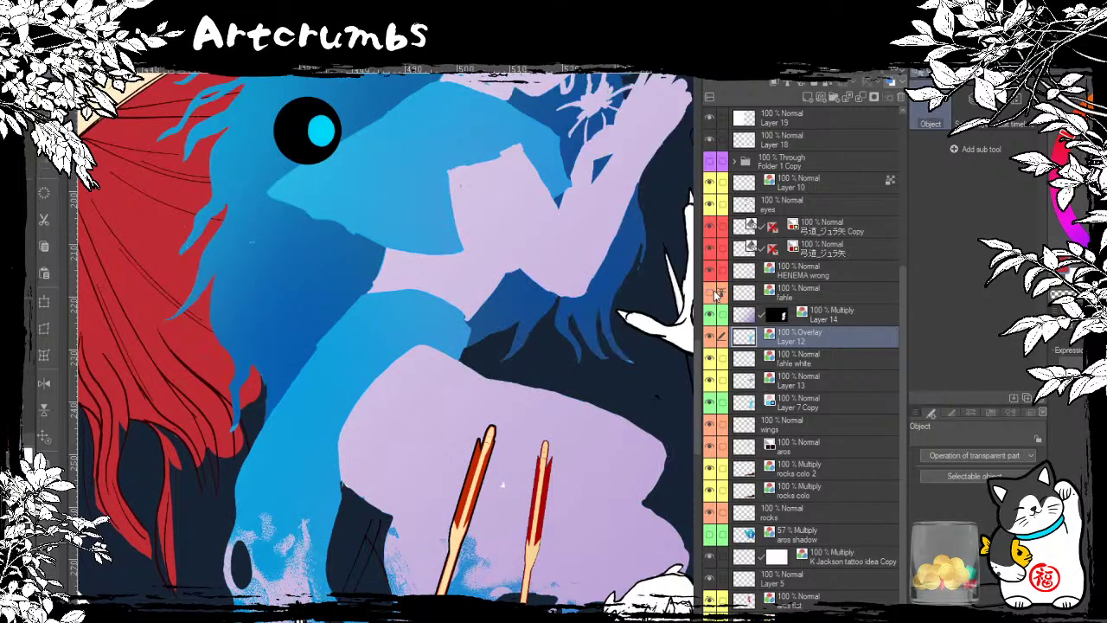
{"action": "left_click", "coordinate": [710, 294]}
{"action": "left_click", "coordinate": [710, 317]}
{"action": "left_click", "coordinate": [710, 316]}
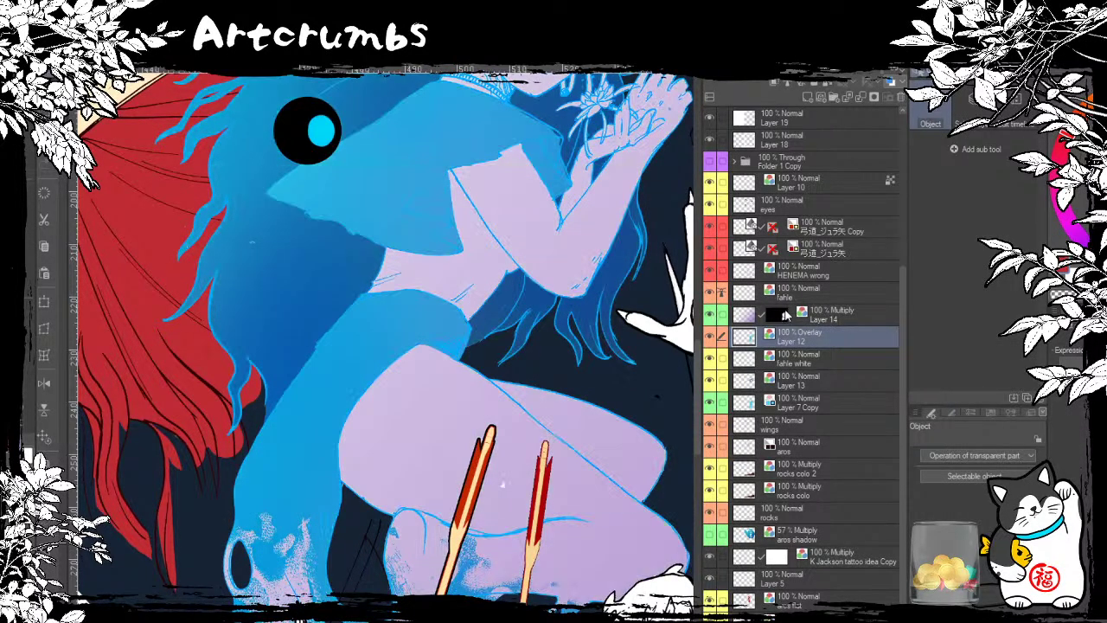
Step: Make Layer 14 active with the G-pen and inspect the girl's legs, the arrows and the clawed hands around them
{"action": "left_click", "coordinate": [822, 315]}
{"action": "key", "text": "p"}
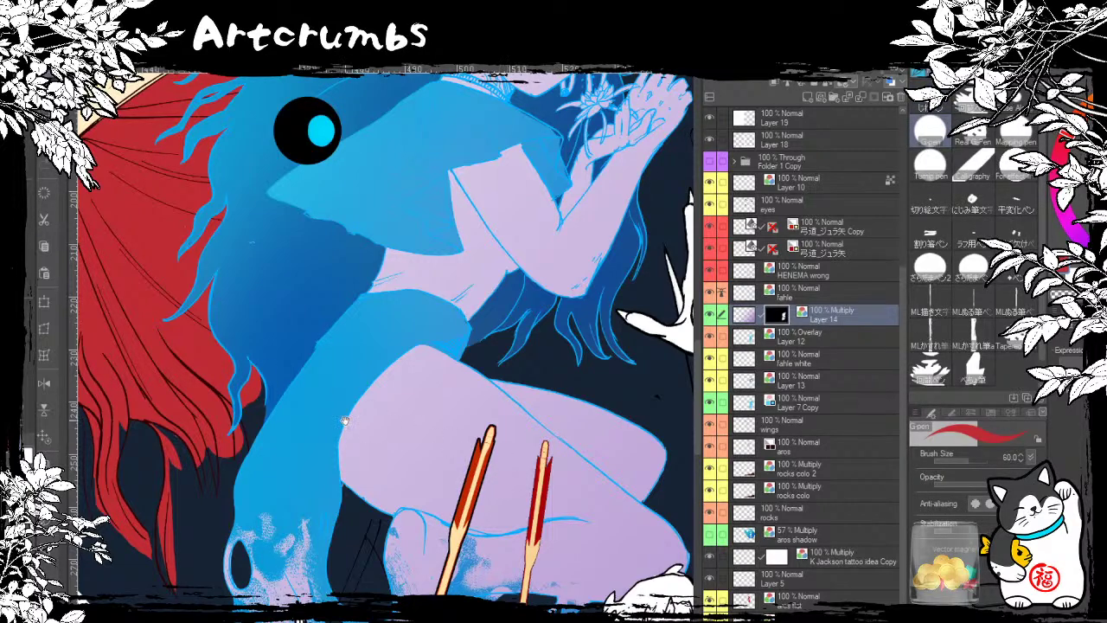
{"action": "left_click_drag", "start_coordinate": [345, 421], "coordinate": [316, 265]}
{"action": "left_click_drag", "start_coordinate": [447, 358], "coordinate": [342, 366]}
{"action": "left_click_drag", "start_coordinate": [412, 403], "coordinate": [375, 312]}
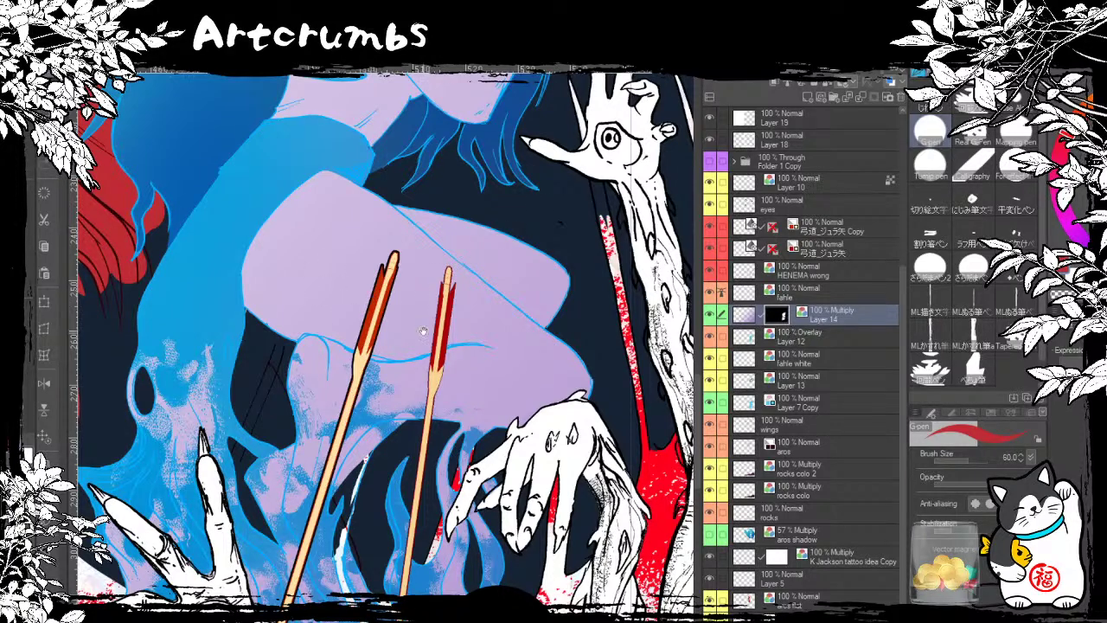
{"action": "left_click_drag", "start_coordinate": [423, 331], "coordinate": [381, 276]}
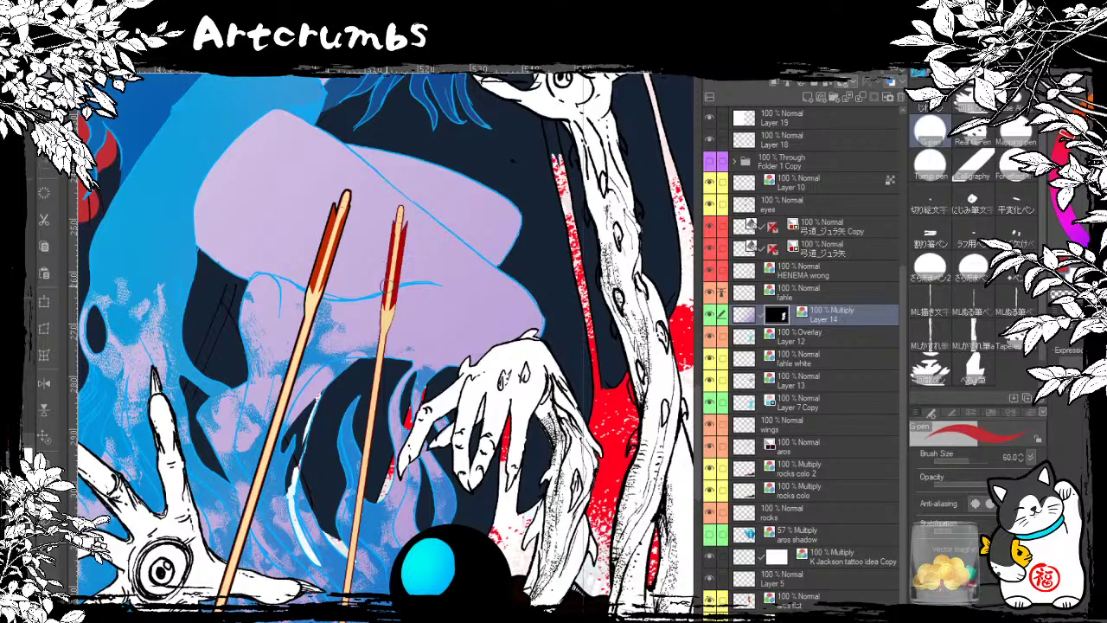
{"action": "left_click_drag", "start_coordinate": [388, 286], "coordinate": [350, 430]}
Step: Ink a rounded outline around the palm eye on the HENEMA wrong layer with the じわペン brush at size 40
{"action": "left_click", "coordinate": [1062, 269]}
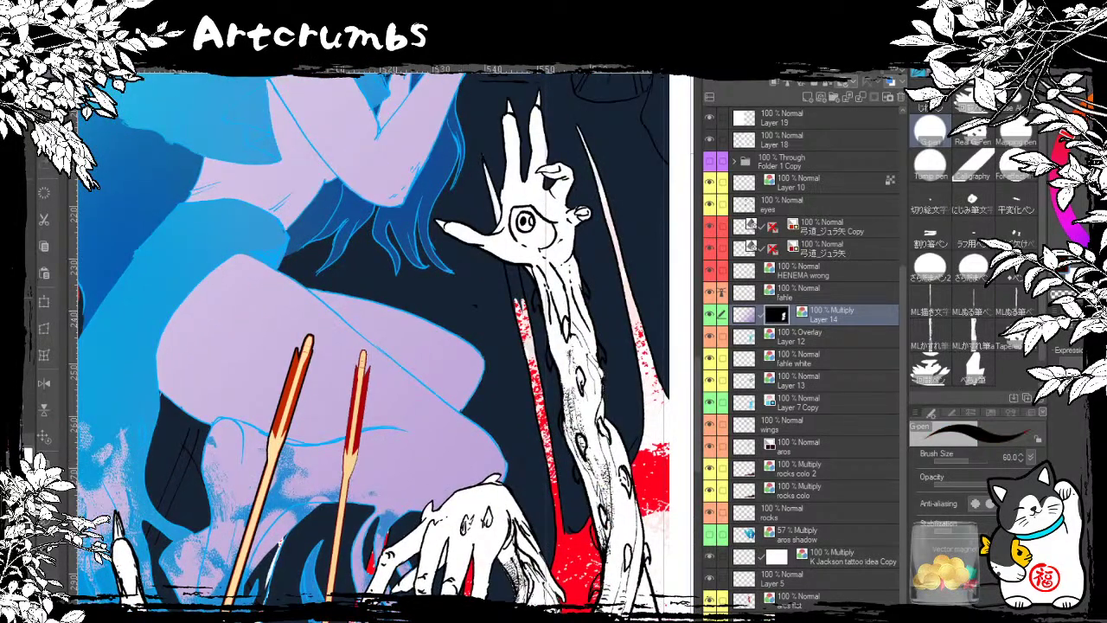
{"action": "left_click", "coordinate": [932, 104]}
{"action": "key", "text": "ctrl+plus"}
{"action": "key", "text": "ctrl+plus"}
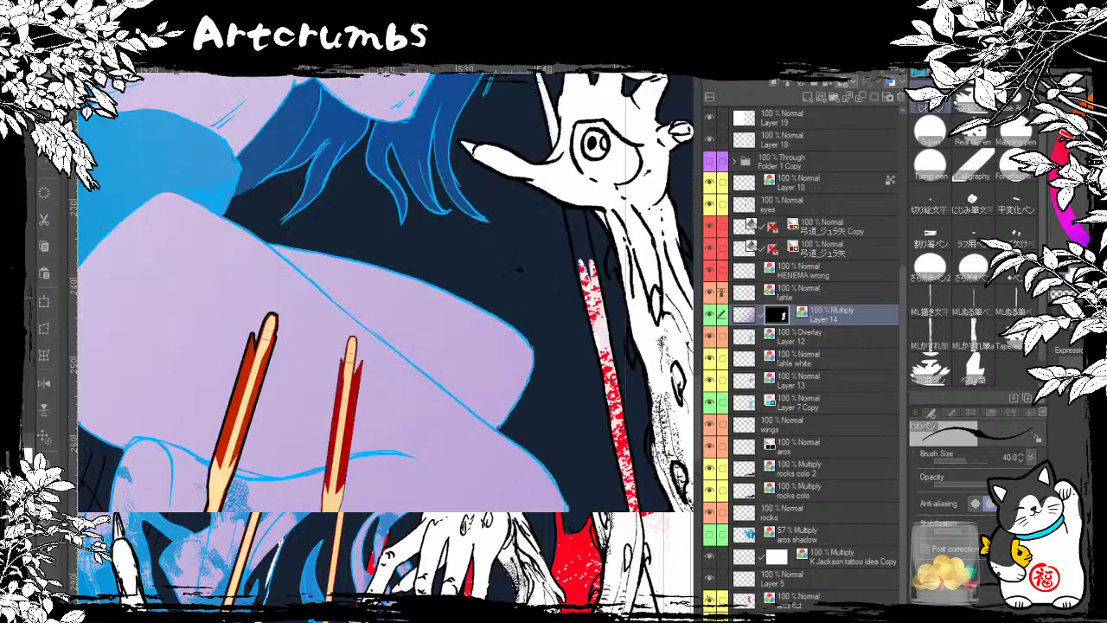
{"action": "left_click_drag", "start_coordinate": [495, 379], "coordinate": [265, 619]}
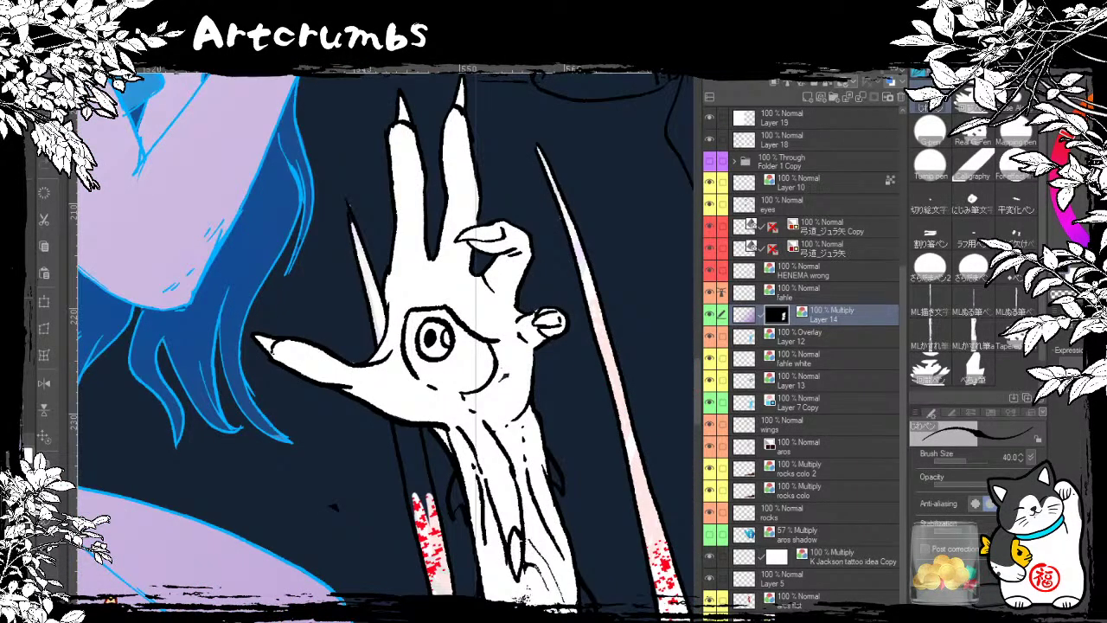
{"action": "left_click", "coordinate": [818, 271]}
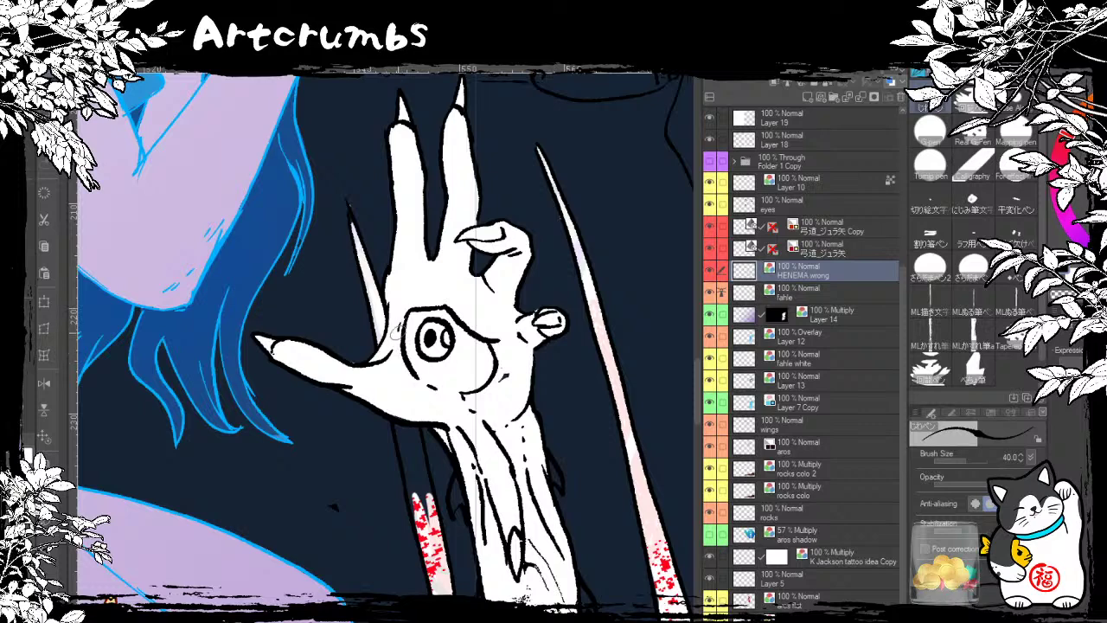
{"action": "left_click_drag", "start_coordinate": [395, 332], "coordinate": [426, 386]}
{"action": "mouse_move", "coordinate": [408, 374]}
{"action": "left_mouse_down"}
{"action": "mouse_move", "coordinate": [430, 393]}
{"action": "mouse_move", "coordinate": [475, 396]}
{"action": "mouse_move", "coordinate": [504, 370]}
{"action": "mouse_move", "coordinate": [495, 343]}
{"action": "mouse_move", "coordinate": [501, 362]}
{"action": "mouse_move", "coordinate": [482, 385]}
{"action": "left_mouse_up"}
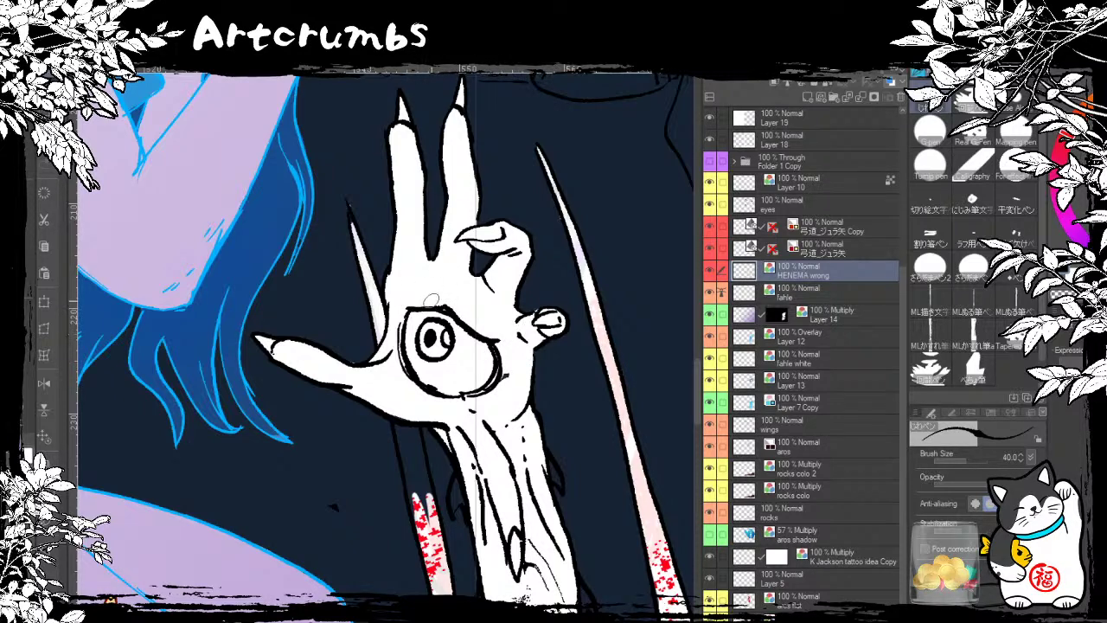
{"action": "mouse_move", "coordinate": [398, 322]}
{"action": "left_mouse_down"}
{"action": "mouse_move", "coordinate": [393, 367]}
{"action": "mouse_move", "coordinate": [425, 389]}
{"action": "left_mouse_up"}
Step: Ink short joint creases on the raised hand's two upright fingers and small knuckle lines at their base
{"action": "mouse_move", "coordinate": [511, 271]}
{"action": "left_mouse_down"}
{"action": "mouse_move", "coordinate": [400, 349]}
{"action": "mouse_move", "coordinate": [444, 338]}
{"action": "left_mouse_up"}
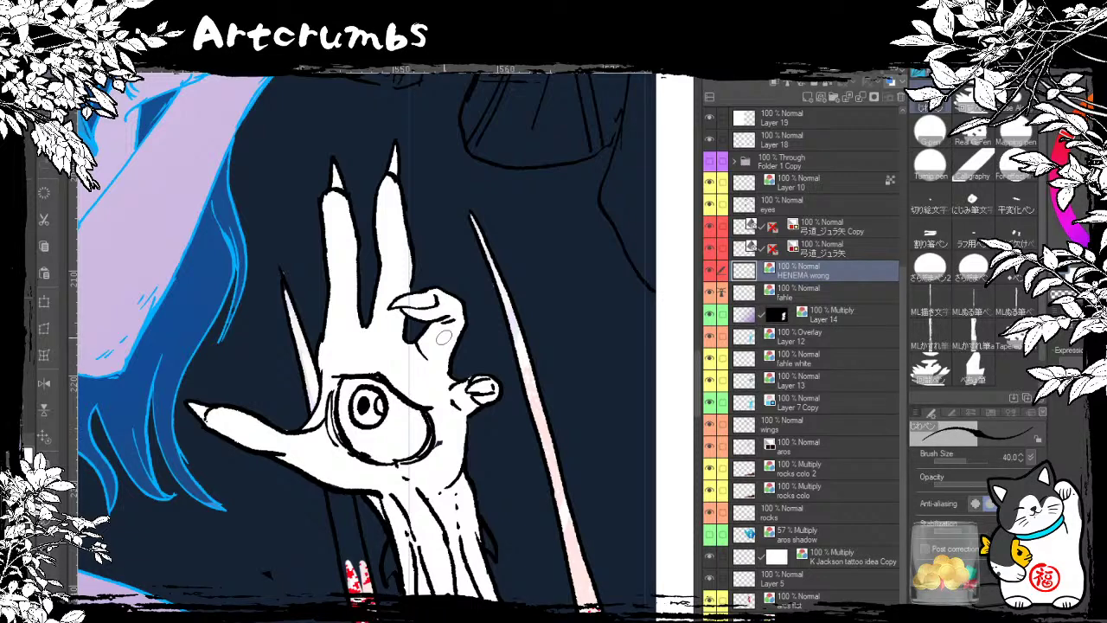
{"action": "left_click_drag", "start_coordinate": [443, 338], "coordinate": [436, 308]}
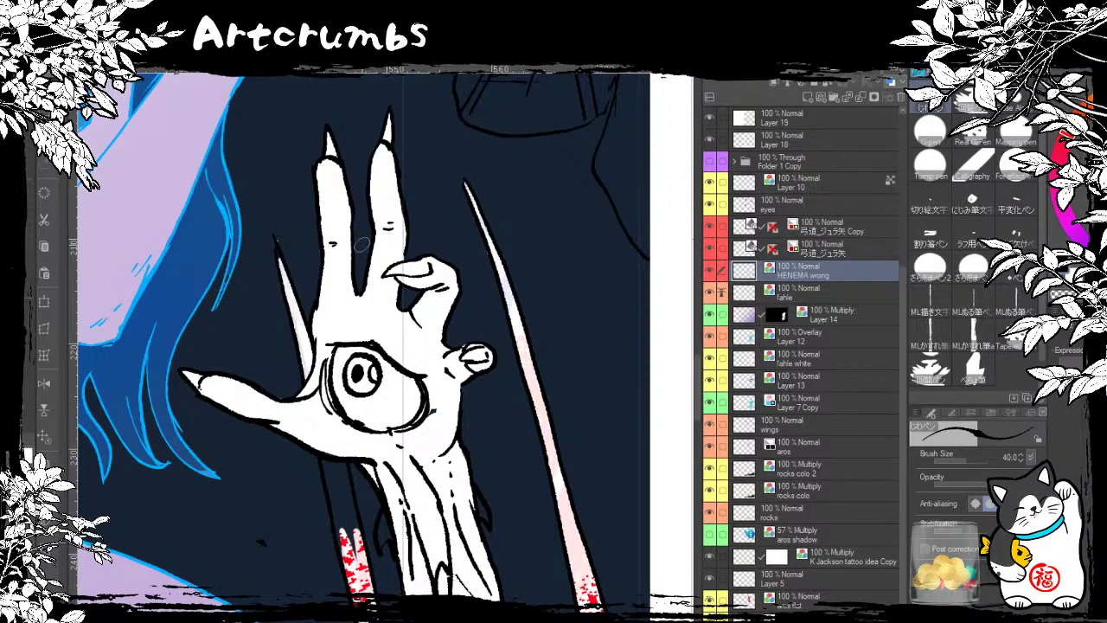
{"action": "left_click_drag", "start_coordinate": [375, 264], "coordinate": [321, 208]}
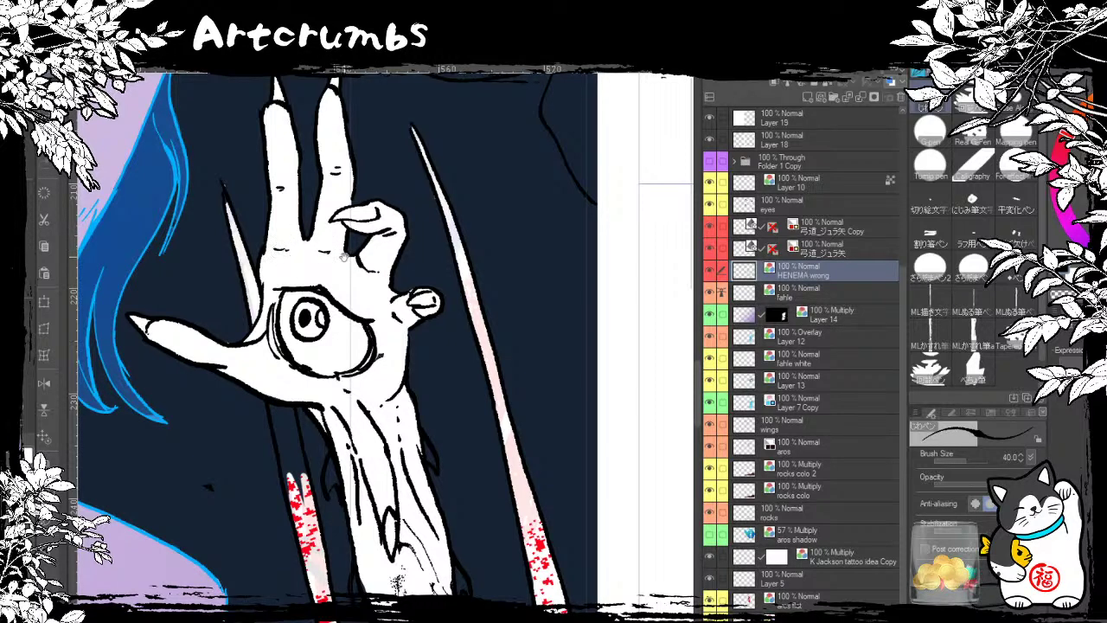
{"action": "left_click_drag", "start_coordinate": [318, 232], "coordinate": [305, 157]}
{"action": "left_click_drag", "start_coordinate": [237, 347], "coordinate": [313, 215]}
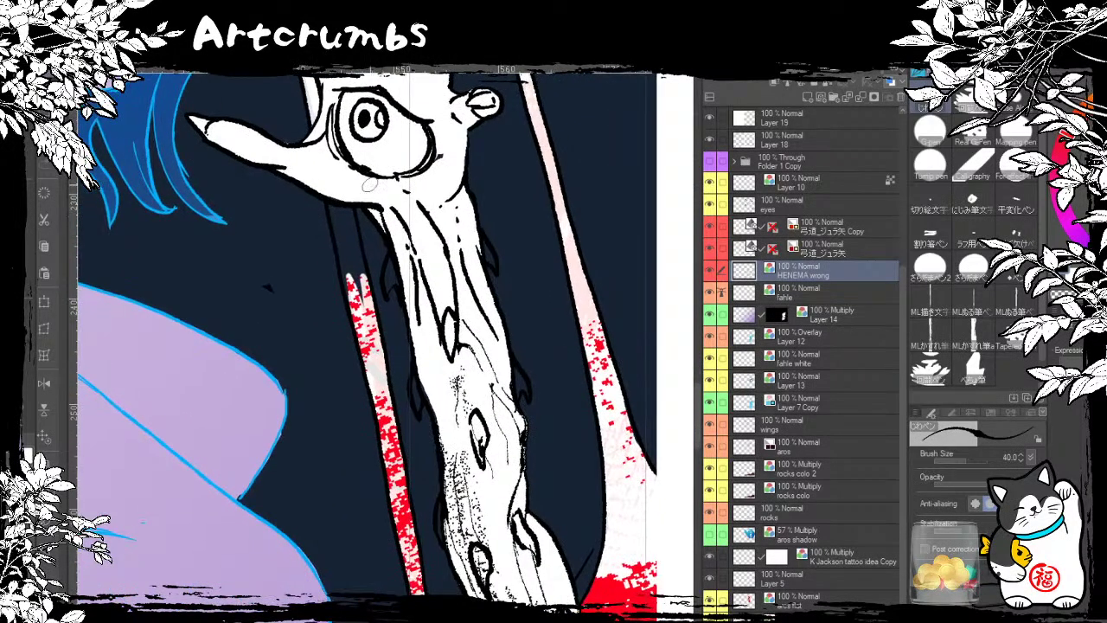
Step: Create a new layer directly above the fahle line art for filling the arm's thorns
{"action": "left_click_drag", "start_coordinate": [391, 243], "coordinate": [335, 227]}
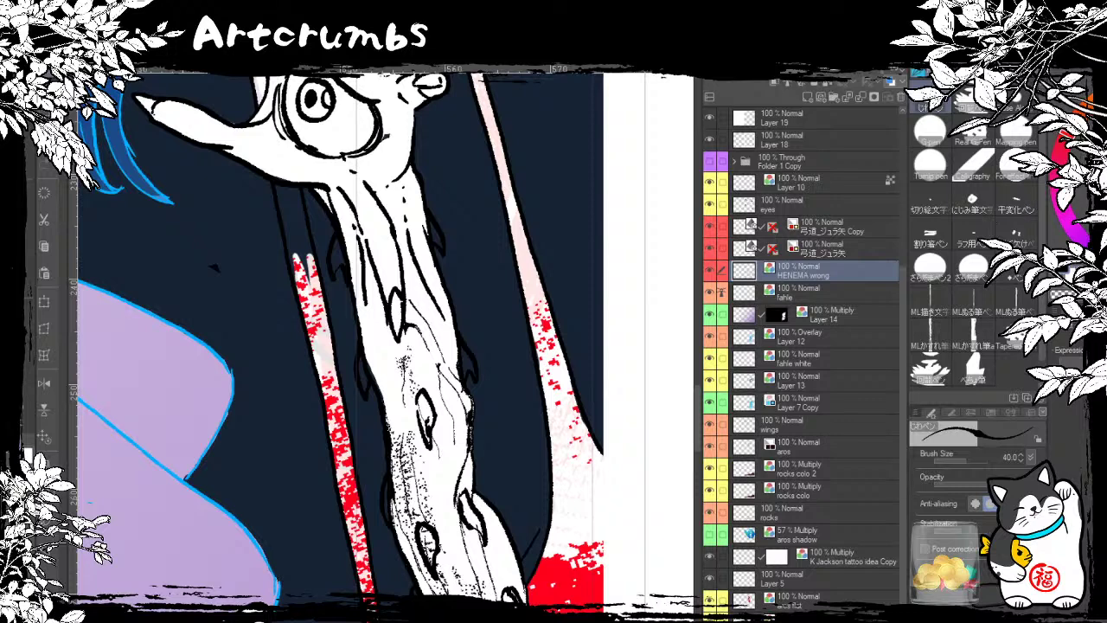
{"action": "key", "text": "alt+bracketleft"}
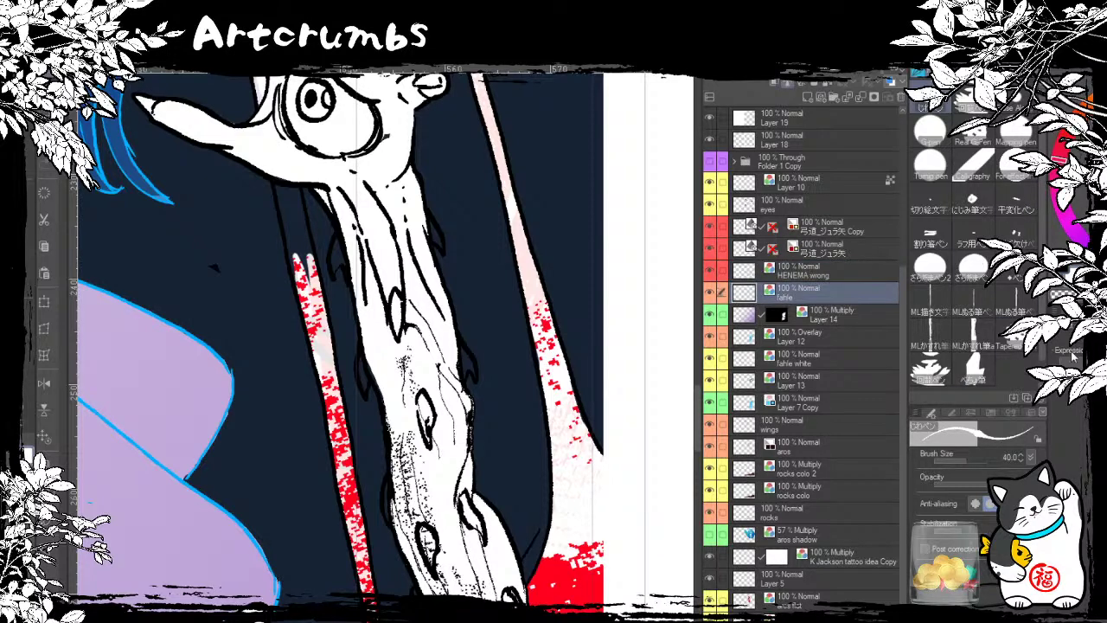
{"action": "left_click", "coordinate": [810, 97]}
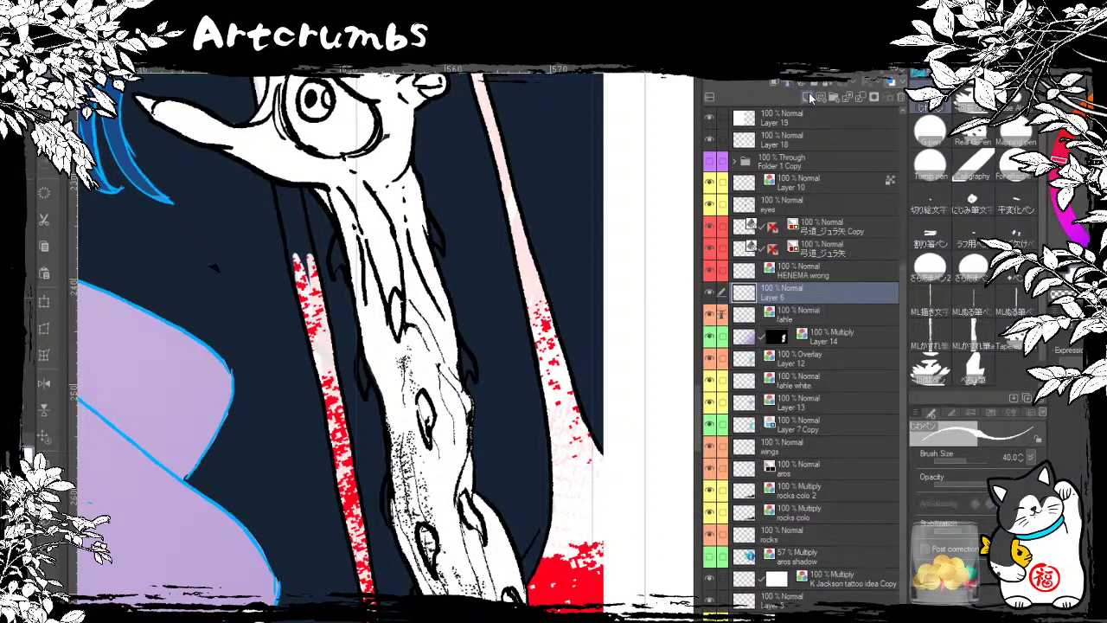
Step: Fill the small thorns along both edges of the raised clawed arm with white, working down toward its base
{"action": "left_click_drag", "start_coordinate": [318, 246], "coordinate": [284, 209]}
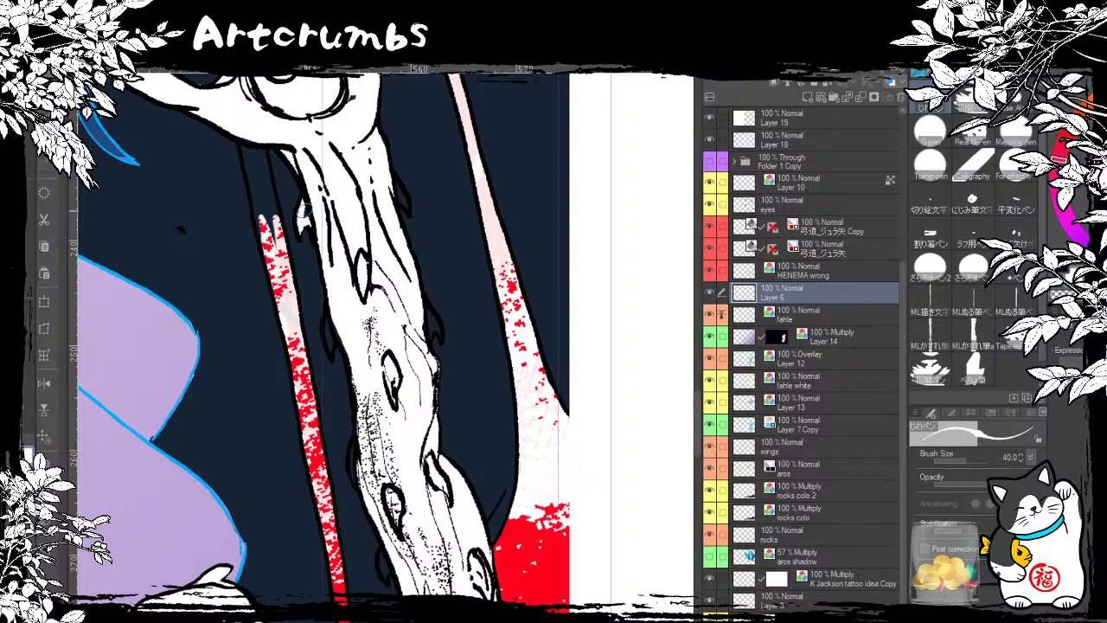
{"action": "scroll", "coordinate": [316, 238], "scroll_direction": "down", "scroll_amount": 2}
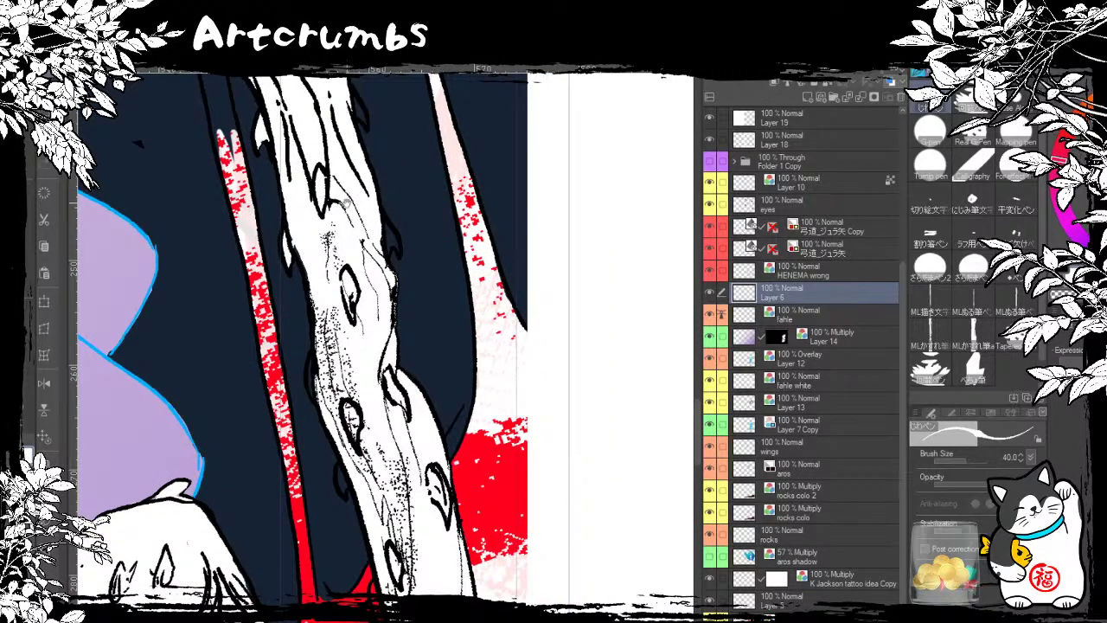
{"action": "scroll", "coordinate": [344, 173], "scroll_direction": "down", "scroll_amount": 2}
{"action": "scroll", "coordinate": [344, 147], "scroll_direction": "up", "scroll_amount": 2}
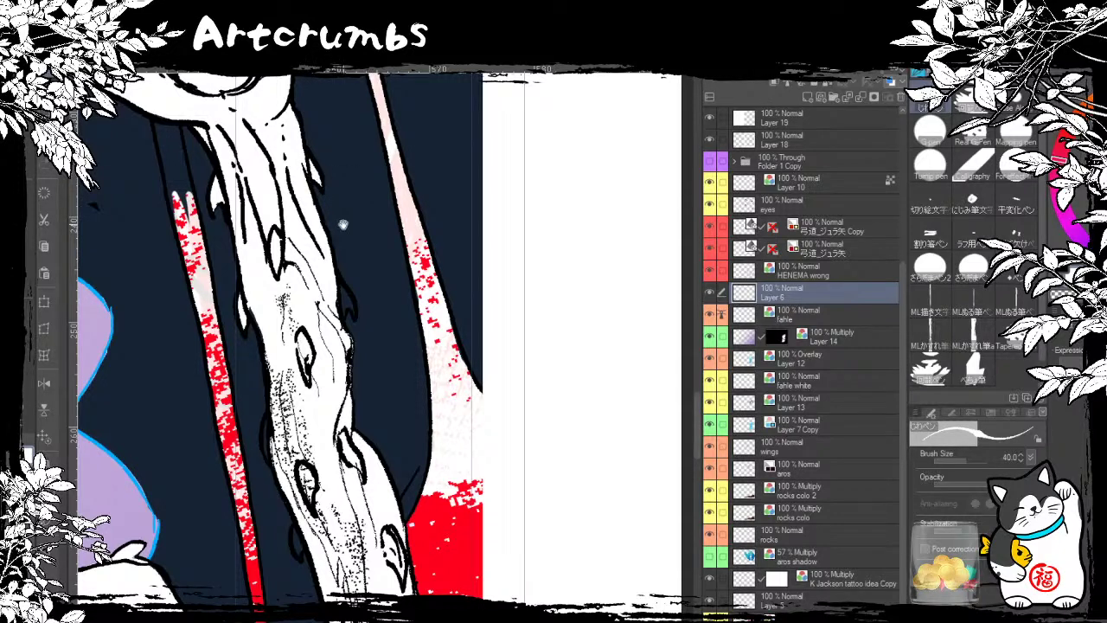
{"action": "scroll", "coordinate": [315, 168], "scroll_direction": "down", "scroll_amount": 2}
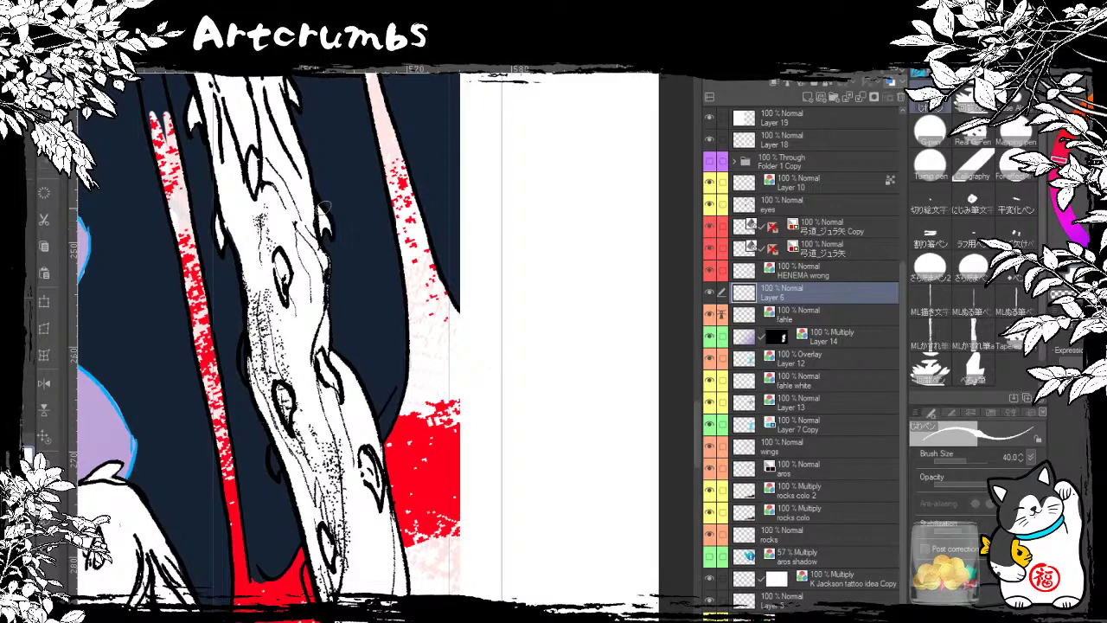
{"action": "scroll", "coordinate": [306, 247], "scroll_direction": "down", "scroll_amount": 2}
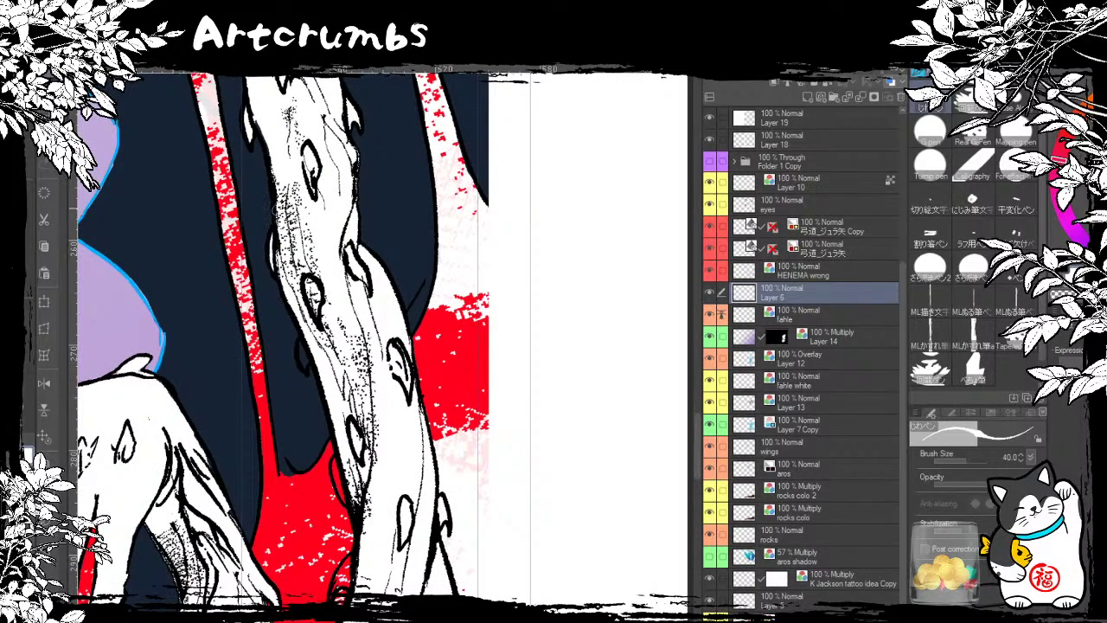
{"action": "scroll", "coordinate": [276, 221], "scroll_direction": "down", "scroll_amount": 2}
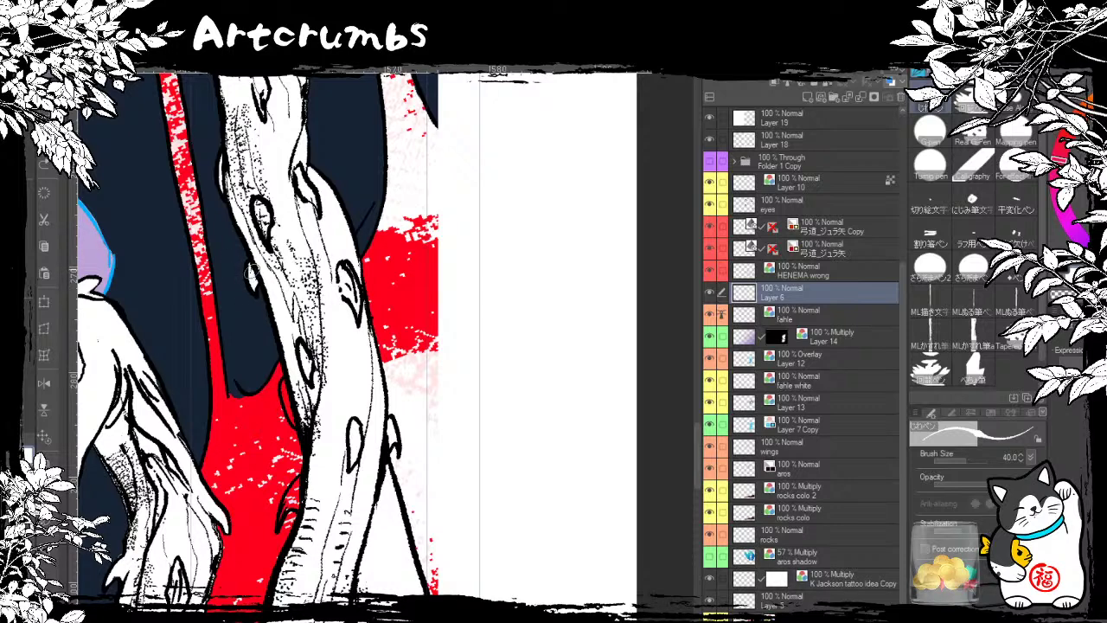
{"action": "left_click_drag", "start_coordinate": [299, 284], "coordinate": [243, 199]}
{"action": "left_click_drag", "start_coordinate": [254, 281], "coordinate": [261, 210]}
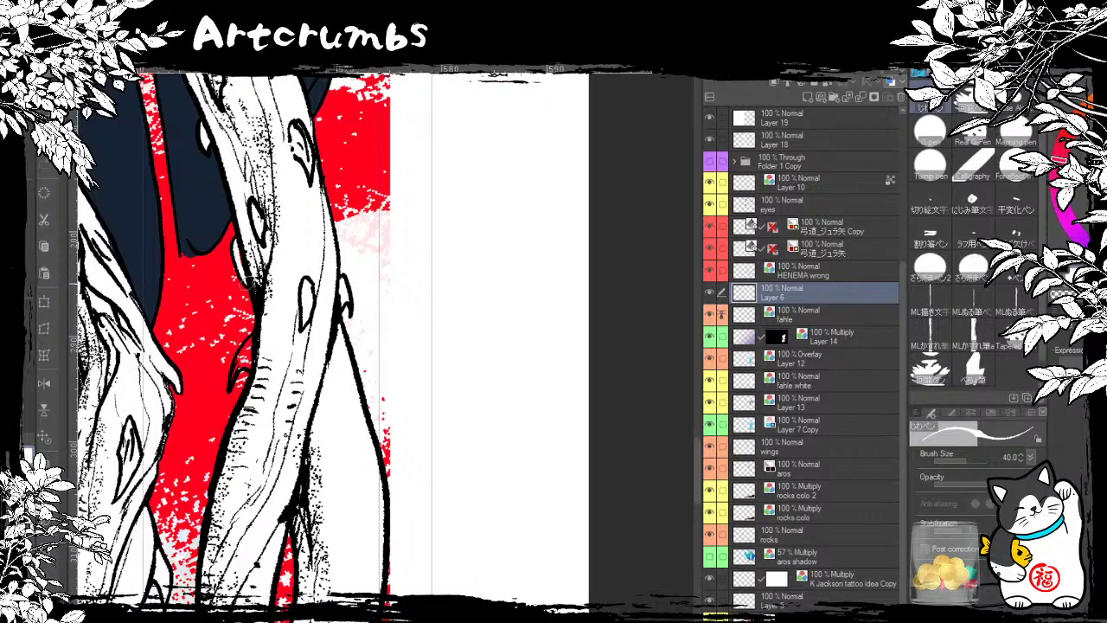
{"action": "left_click_drag", "start_coordinate": [251, 286], "coordinate": [264, 195]}
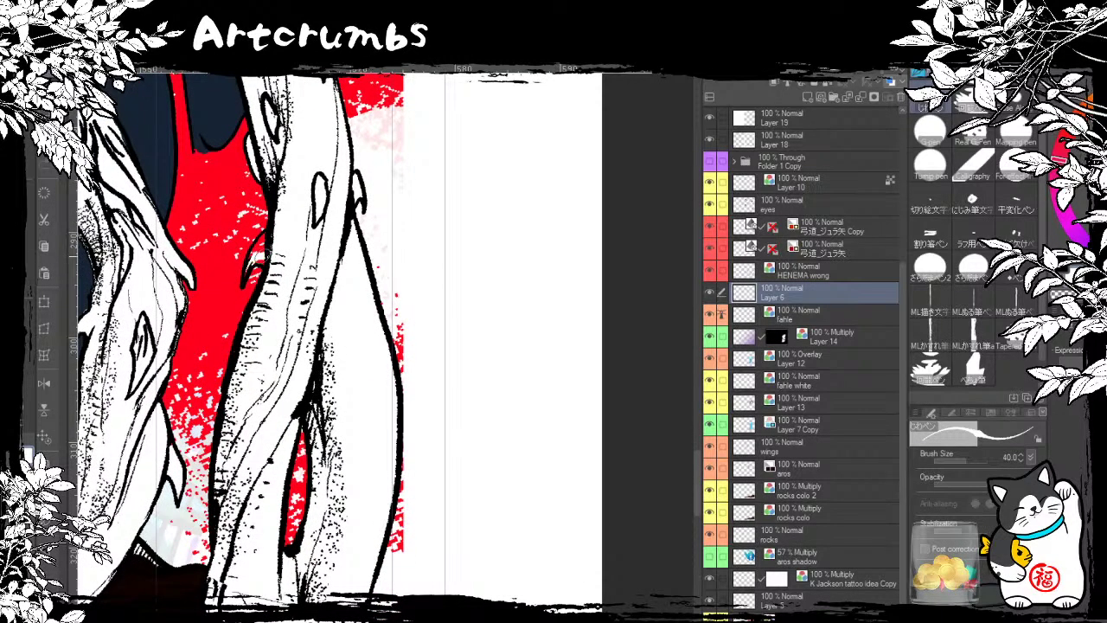
{"action": "left_click_drag", "start_coordinate": [260, 258], "coordinate": [263, 230]}
Step: Merge the HENEMA wrong layer into Layer 6 and ink new black thorns on the lower part of the arm
{"action": "left_click", "coordinate": [762, 273]}
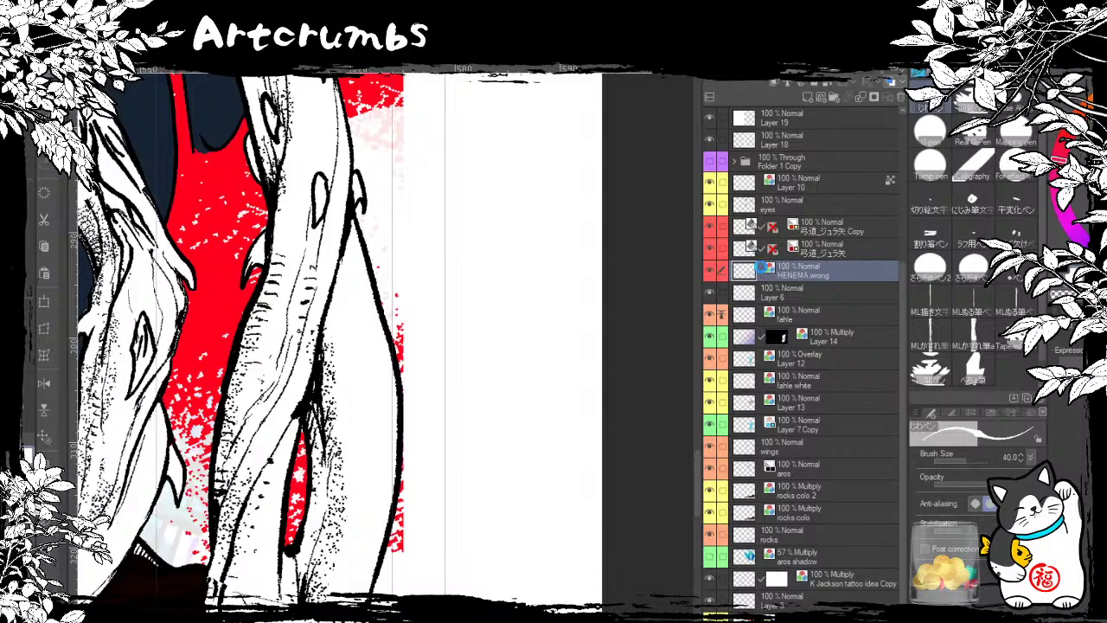
{"action": "key", "text": "Delete"}
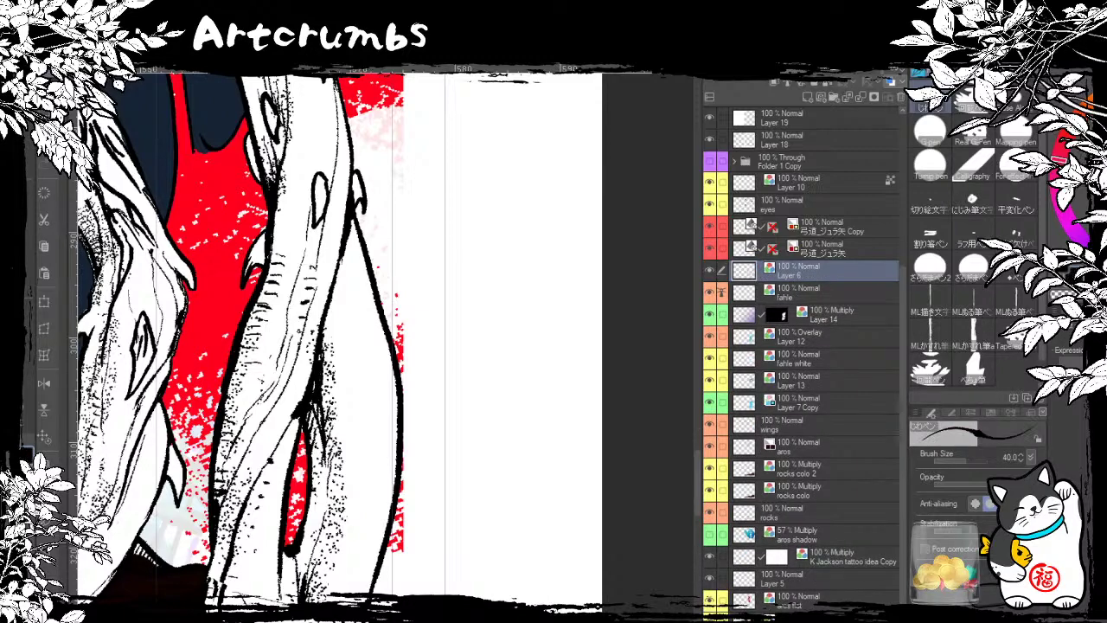
{"action": "left_click_drag", "start_coordinate": [398, 381], "coordinate": [373, 245]}
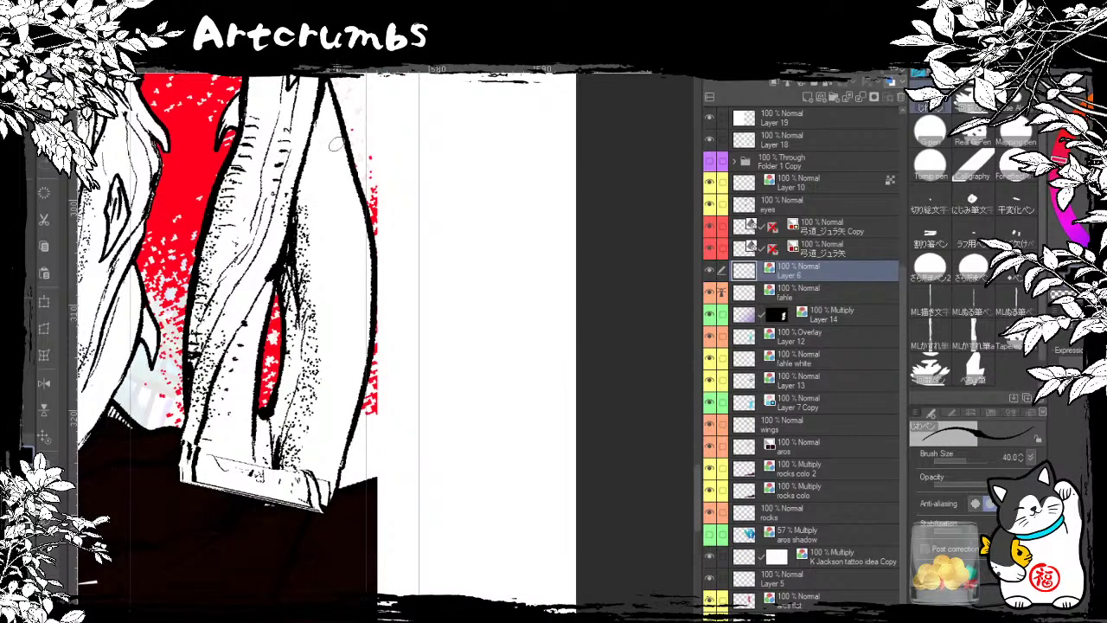
{"action": "mouse_move", "coordinate": [321, 159]}
{"action": "left_mouse_down"}
{"action": "mouse_move", "coordinate": [342, 336]}
{"action": "mouse_move", "coordinate": [330, 283]}
{"action": "mouse_move", "coordinate": [284, 319]}
{"action": "mouse_move", "coordinate": [274, 355]}
{"action": "mouse_move", "coordinate": [293, 283]}
{"action": "mouse_move", "coordinate": [264, 353]}
{"action": "mouse_move", "coordinate": [275, 346]}
{"action": "mouse_move", "coordinate": [288, 311]}
{"action": "mouse_move", "coordinate": [218, 362]}
{"action": "mouse_move", "coordinate": [211, 384]}
{"action": "left_mouse_up"}
{"action": "key", "text": "ctrl+z"}
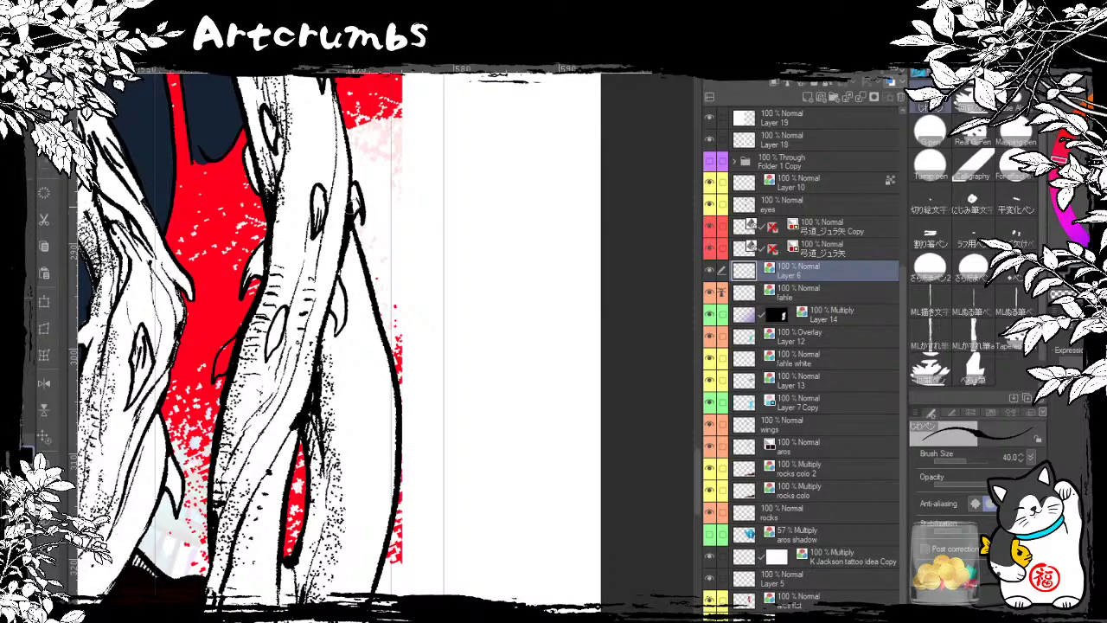
Step: Ink more curved thorns down the twisted lower arm to its cut base and along the upper outer edge
{"action": "left_click_drag", "start_coordinate": [293, 375], "coordinate": [302, 206]}
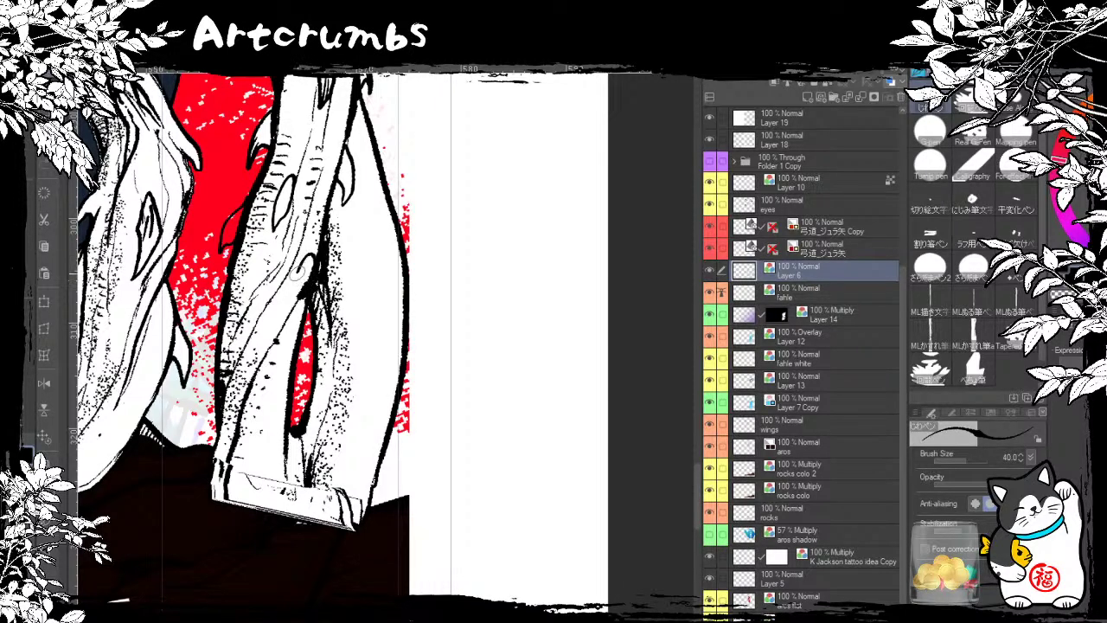
{"action": "left_click_drag", "start_coordinate": [252, 297], "coordinate": [211, 360]}
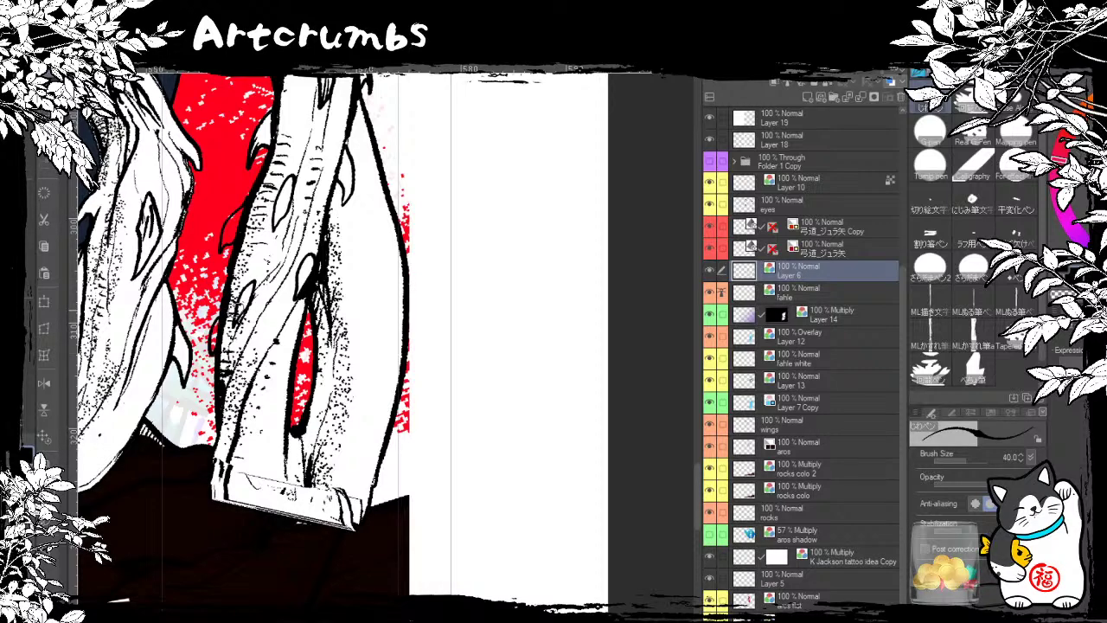
{"action": "mouse_move", "coordinate": [289, 356]}
{"action": "left_mouse_down"}
{"action": "mouse_move", "coordinate": [268, 410]}
{"action": "mouse_move", "coordinate": [279, 399]}
{"action": "left_mouse_up"}
{"action": "left_click_drag", "start_coordinate": [297, 320], "coordinate": [285, 363]}
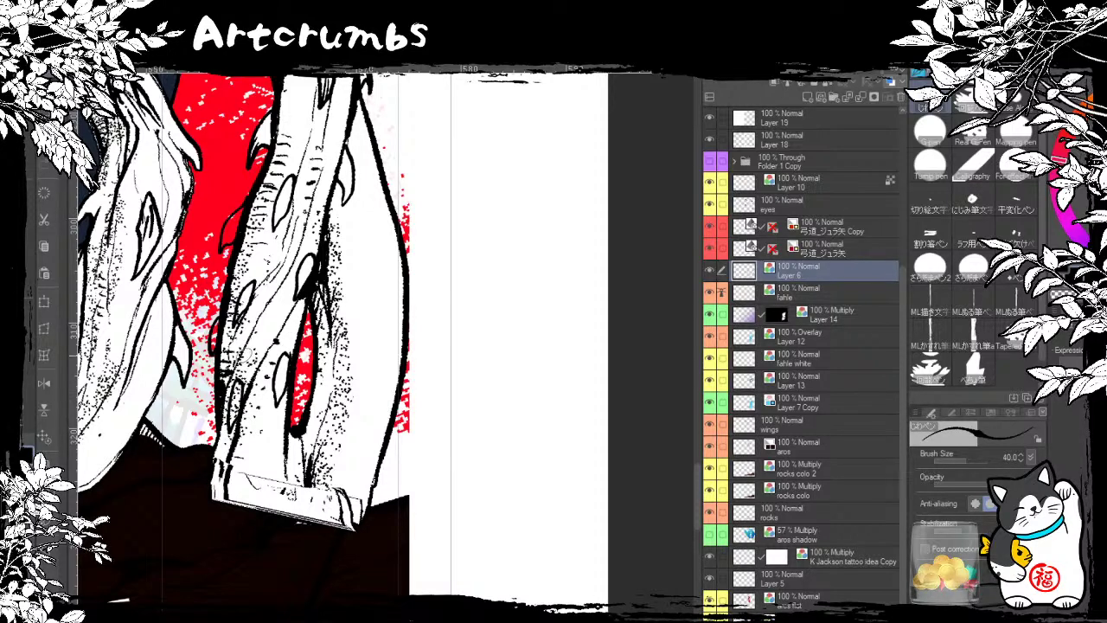
{"action": "left_click_drag", "start_coordinate": [218, 400], "coordinate": [206, 447]}
{"action": "mouse_move", "coordinate": [370, 114]}
{"action": "left_mouse_down"}
{"action": "mouse_move", "coordinate": [396, 145]}
{"action": "mouse_move", "coordinate": [389, 160]}
{"action": "mouse_move", "coordinate": [378, 145]}
{"action": "mouse_move", "coordinate": [407, 160]}
{"action": "left_mouse_up"}
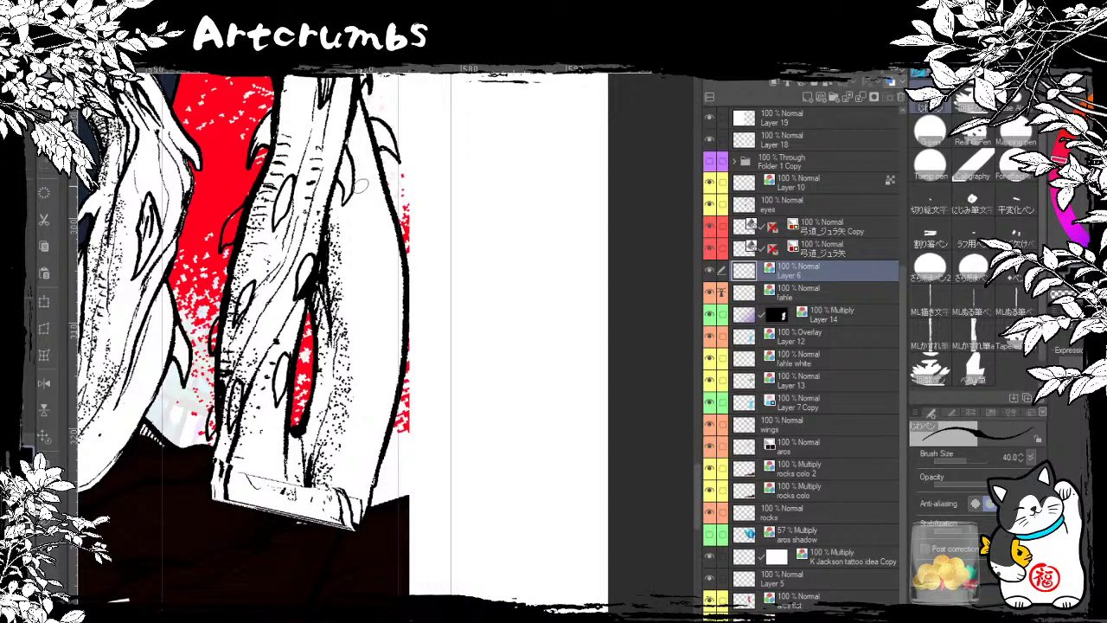
{"action": "mouse_move", "coordinate": [357, 174]}
{"action": "left_mouse_down"}
{"action": "mouse_move", "coordinate": [379, 226]}
{"action": "mouse_move", "coordinate": [375, 209]}
{"action": "left_mouse_up"}
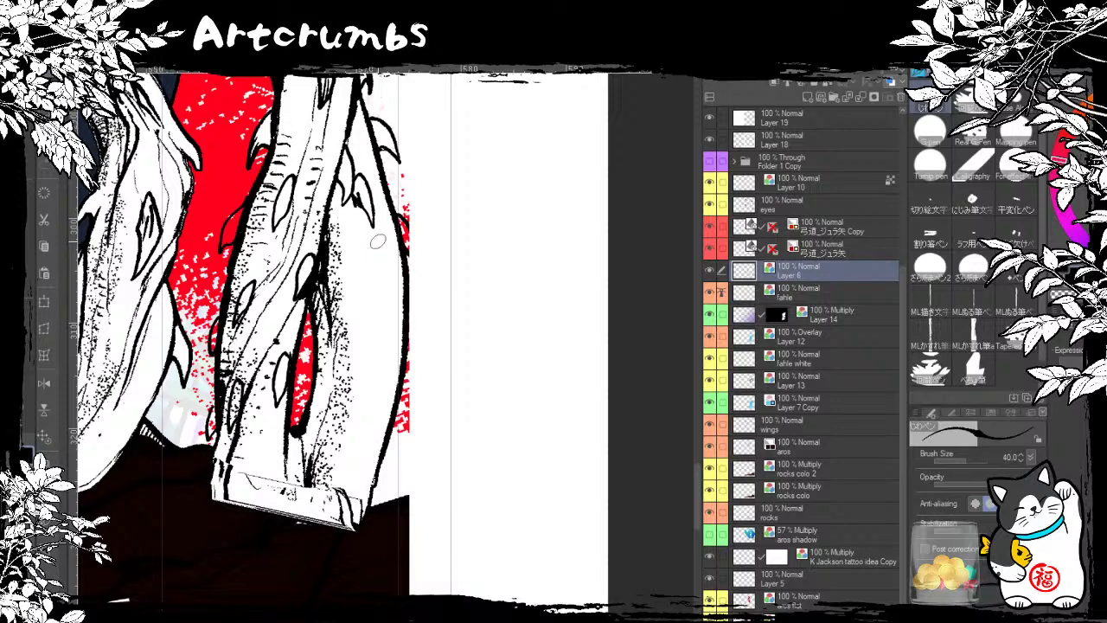
Step: Hide Layer 18 and ink further thorns on the outer edge and face of the arm's rear strand
{"action": "left_click_drag", "start_coordinate": [901, 458], "coordinate": [901, 279]}
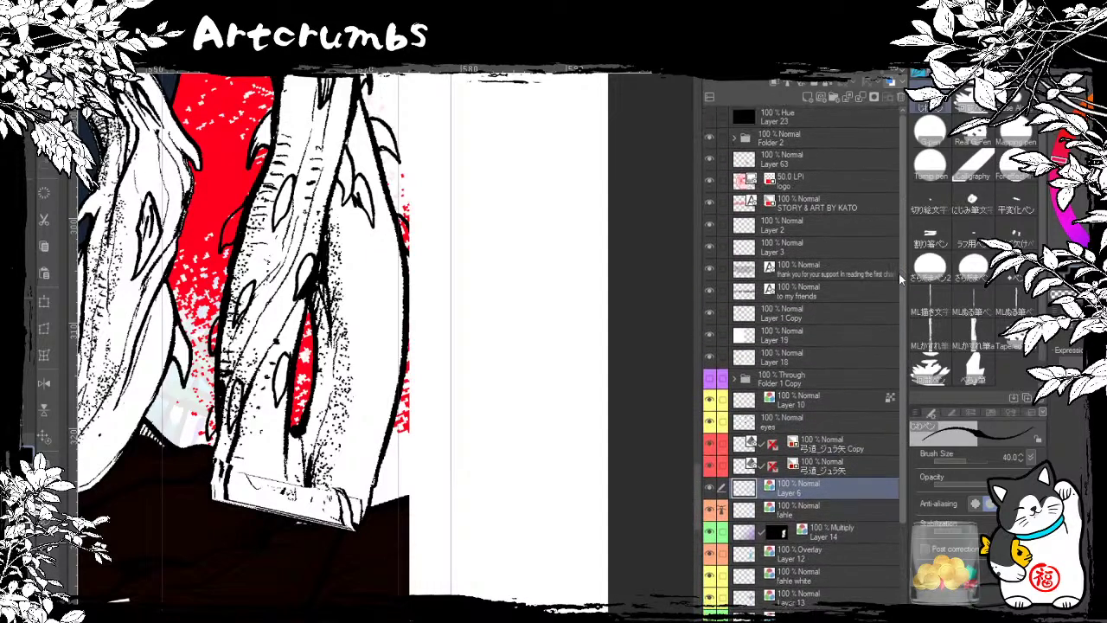
{"action": "left_click", "coordinate": [713, 364]}
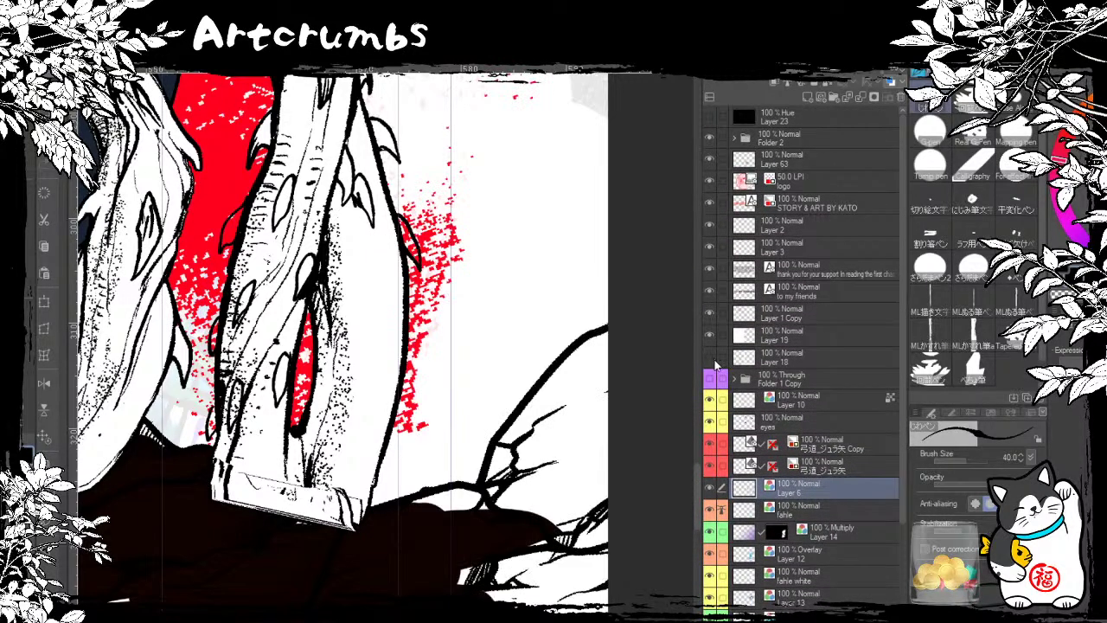
{"action": "scroll", "coordinate": [559, 332], "scroll_direction": "up", "scroll_amount": 1}
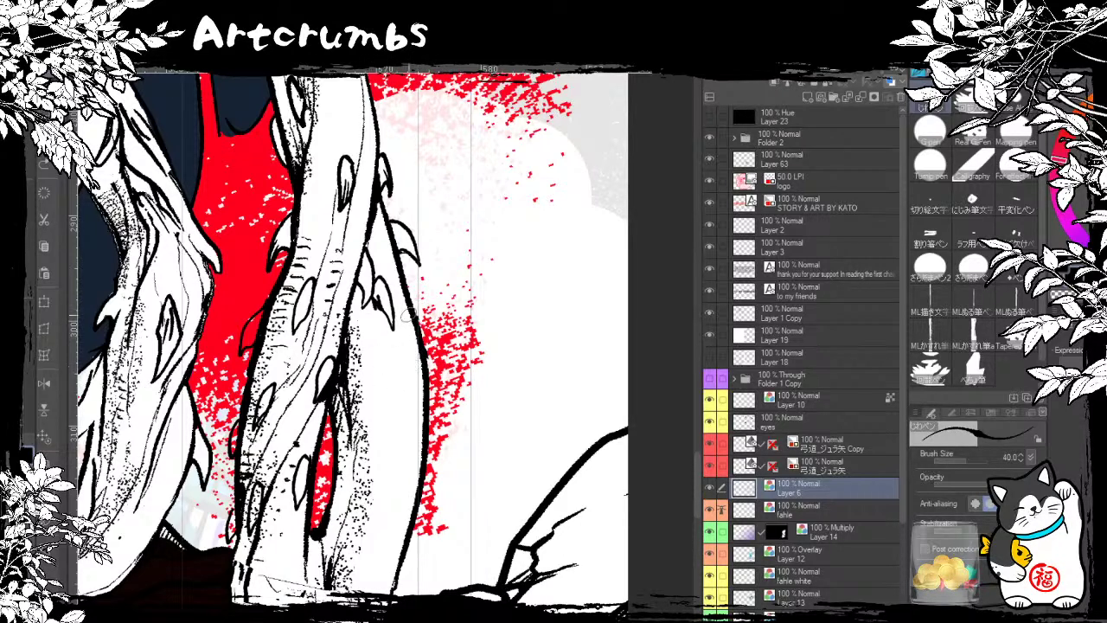
{"action": "mouse_move", "coordinate": [408, 319]}
{"action": "left_mouse_down"}
{"action": "mouse_move", "coordinate": [422, 339]}
{"action": "mouse_move", "coordinate": [416, 355]}
{"action": "mouse_move", "coordinate": [430, 336]}
{"action": "mouse_move", "coordinate": [419, 353]}
{"action": "mouse_move", "coordinate": [419, 321]}
{"action": "mouse_move", "coordinate": [435, 381]}
{"action": "mouse_move", "coordinate": [416, 342]}
{"action": "mouse_move", "coordinate": [424, 386]}
{"action": "left_mouse_up"}
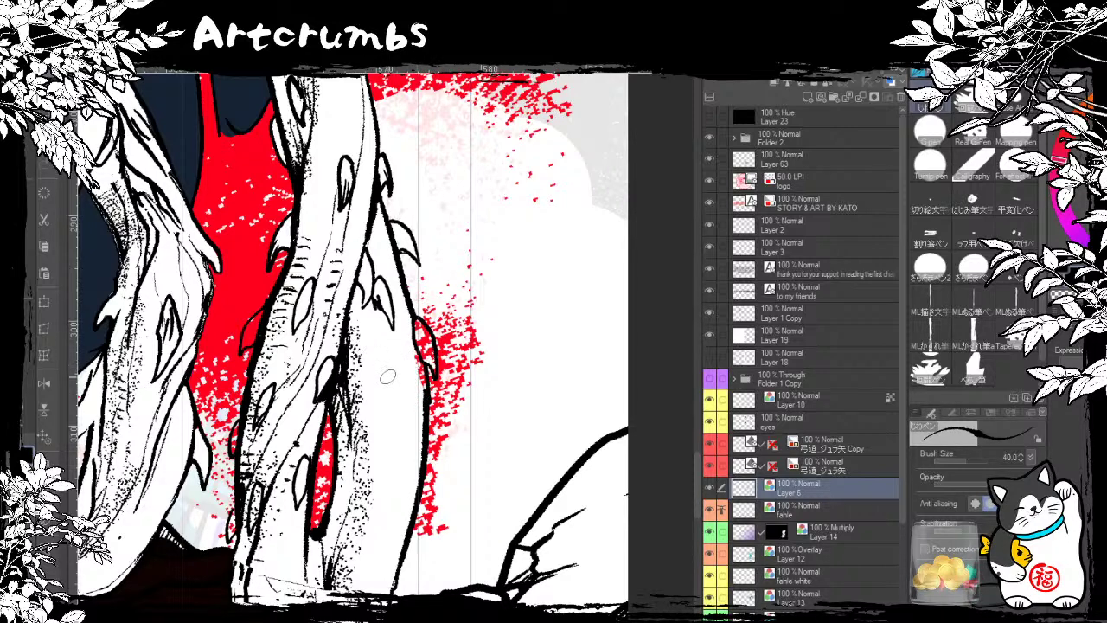
{"action": "mouse_move", "coordinate": [375, 365]}
{"action": "left_mouse_down"}
{"action": "mouse_move", "coordinate": [379, 417]}
{"action": "mouse_move", "coordinate": [379, 363]}
{"action": "left_mouse_up"}
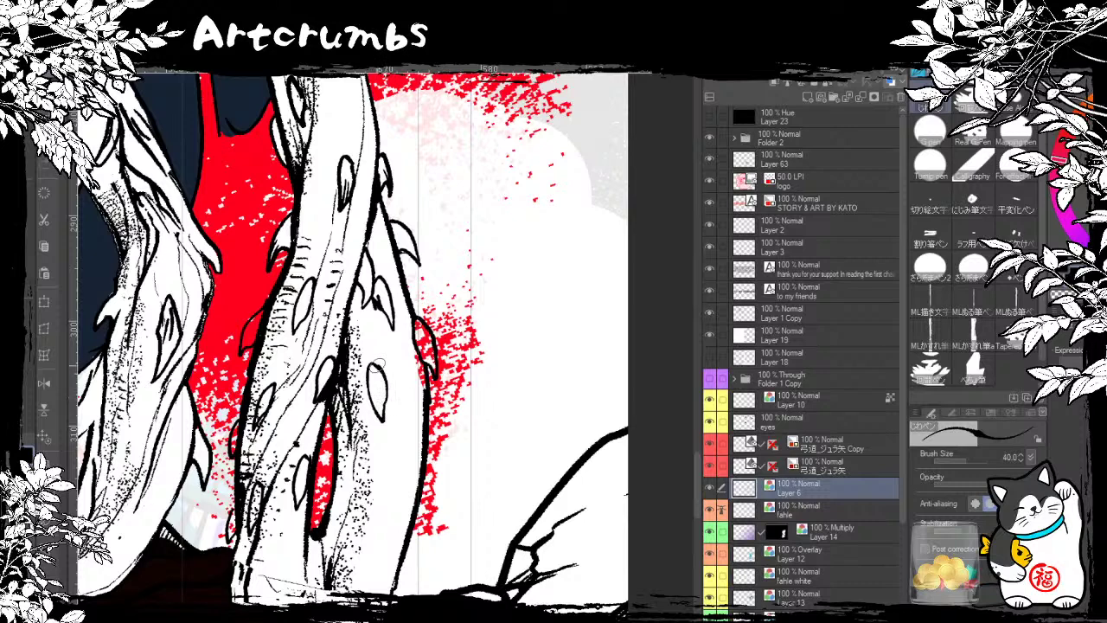
{"action": "scroll", "coordinate": [407, 329], "scroll_direction": "down", "scroll_amount": 2}
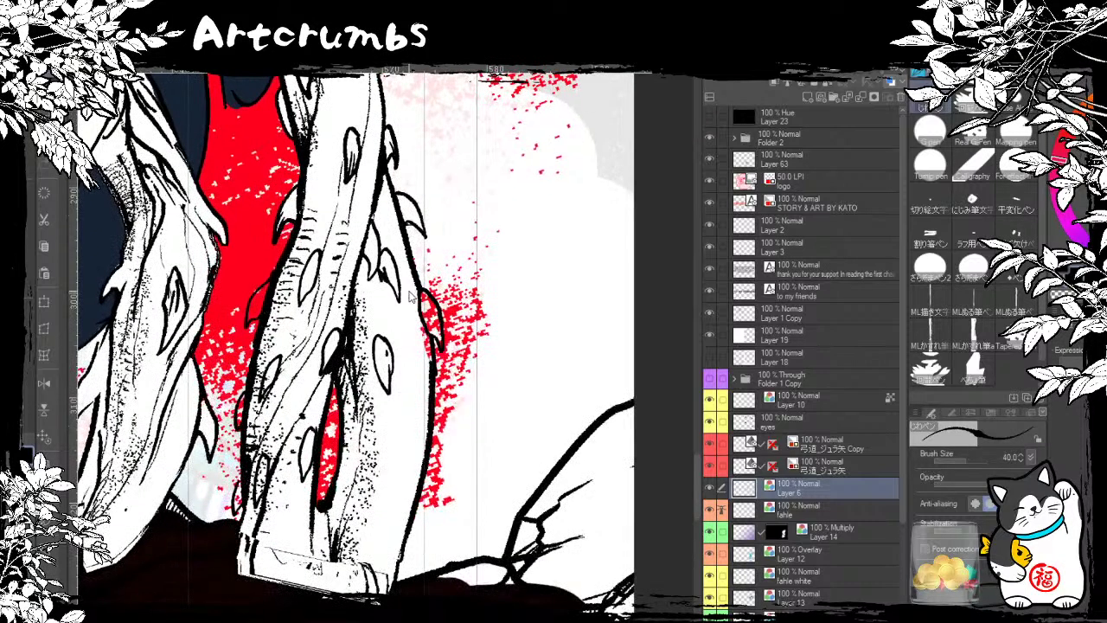
Step: Undo the last thorn strokes and fill the thorn on the rear strand's outer edge with white
{"action": "key", "text": "ctrl+z"}
{"action": "mouse_move", "coordinate": [369, 359]}
{"action": "left_mouse_down"}
{"action": "mouse_move", "coordinate": [385, 413]}
{"action": "mouse_move", "coordinate": [389, 353]}
{"action": "mouse_move", "coordinate": [377, 368]}
{"action": "mouse_move", "coordinate": [372, 353]}
{"action": "mouse_move", "coordinate": [385, 344]}
{"action": "mouse_move", "coordinate": [379, 393]}
{"action": "mouse_move", "coordinate": [372, 368]}
{"action": "mouse_move", "coordinate": [384, 408]}
{"action": "mouse_move", "coordinate": [383, 330]}
{"action": "mouse_move", "coordinate": [419, 308]}
{"action": "mouse_move", "coordinate": [416, 277]}
{"action": "left_mouse_up"}
{"action": "key", "text": "ctrl+z"}
{"action": "key", "text": "ctrl+z"}
{"action": "key", "text": "ctrl+z"}
{"action": "key", "text": "x"}
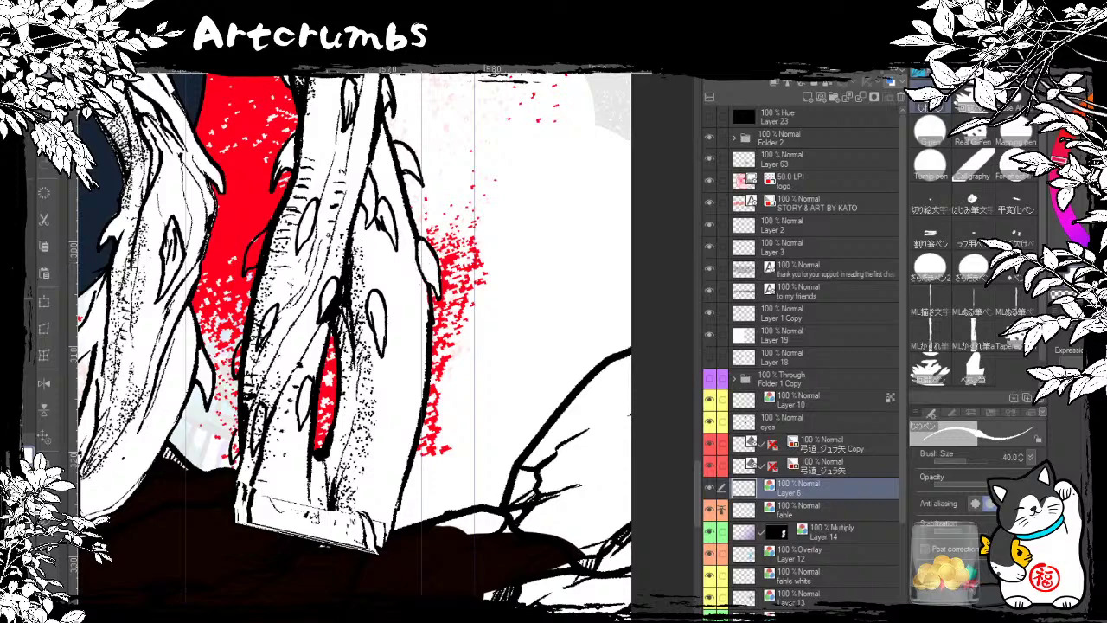
{"action": "left_click", "coordinate": [1086, 241]}
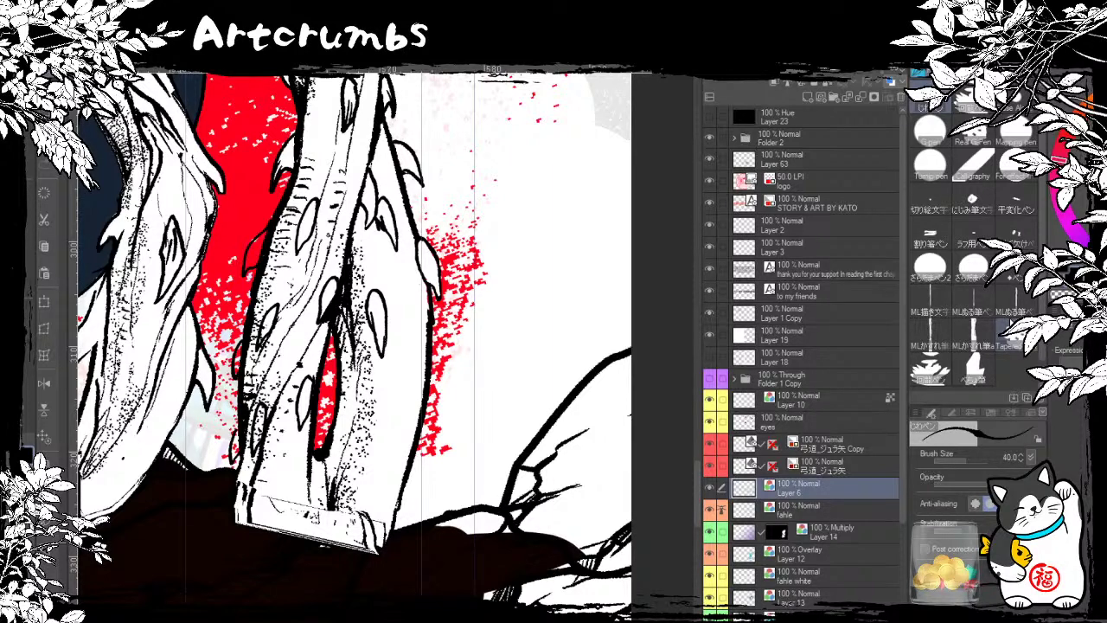
Step: Ink a small thorn overlapping the red gap between the two strands and fill it with white
{"action": "scroll", "coordinate": [350, 341], "scroll_direction": "down", "scroll_amount": 5}
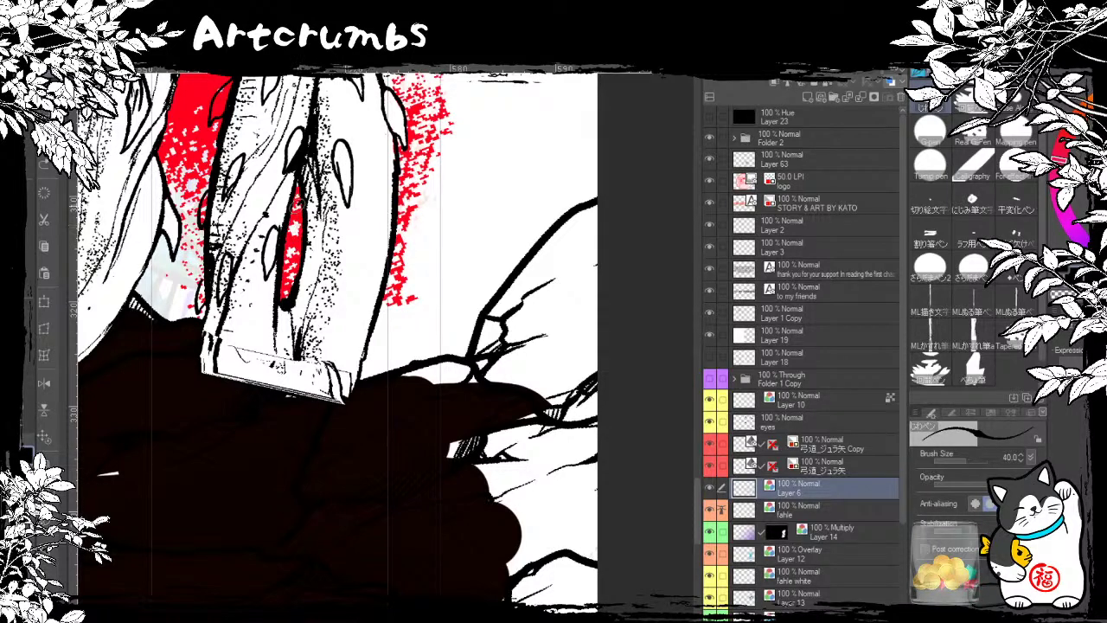
{"action": "mouse_move", "coordinate": [298, 206]}
{"action": "left_mouse_down"}
{"action": "mouse_move", "coordinate": [292, 247]}
{"action": "mouse_move", "coordinate": [299, 226]}
{"action": "left_mouse_up"}
{"action": "key", "text": "x"}
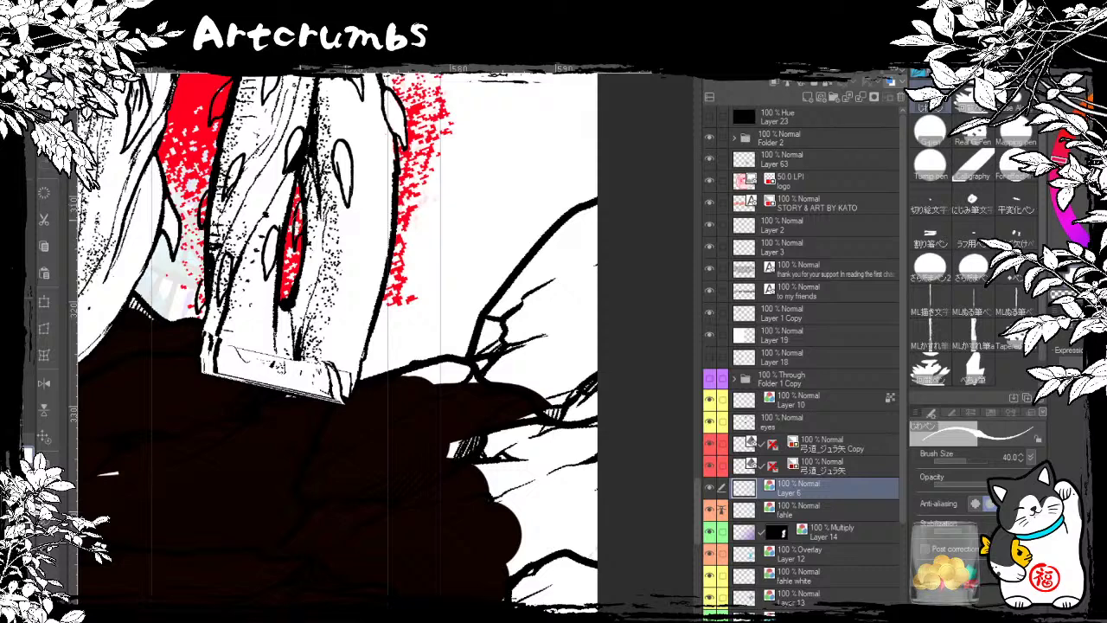
{"action": "mouse_move", "coordinate": [301, 220]}
{"action": "left_mouse_down"}
{"action": "mouse_move", "coordinate": [294, 239]}
{"action": "mouse_move", "coordinate": [301, 200]}
{"action": "mouse_move", "coordinate": [294, 227]}
{"action": "left_mouse_up"}
{"action": "key", "text": "x"}
Step: Ink a slender thorn just inside the rear strand's outer edge, redoing the strokes until its outline is clean
{"action": "mouse_move", "coordinate": [390, 196]}
{"action": "left_mouse_down"}
{"action": "mouse_move", "coordinate": [350, 204]}
{"action": "mouse_move", "coordinate": [337, 258]}
{"action": "left_mouse_up"}
{"action": "key", "text": "ctrl+z"}
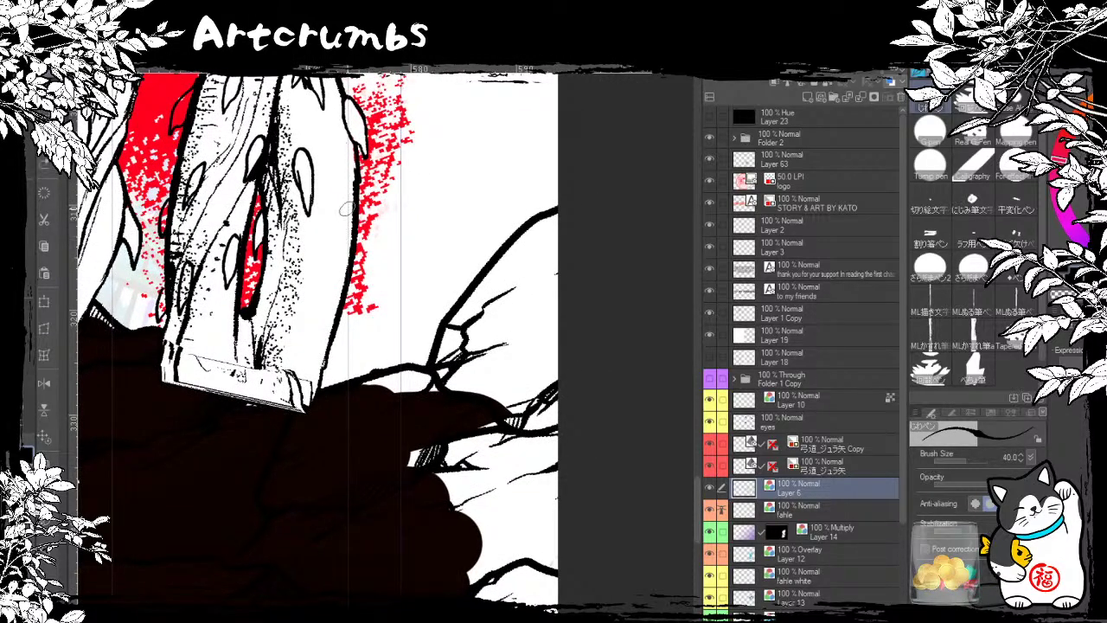
{"action": "left_click_drag", "start_coordinate": [347, 213], "coordinate": [337, 258]}
{"action": "key", "text": "ctrl+z"}
{"action": "left_click_drag", "start_coordinate": [348, 216], "coordinate": [337, 273]}
{"action": "left_click_drag", "start_coordinate": [349, 215], "coordinate": [340, 264]}
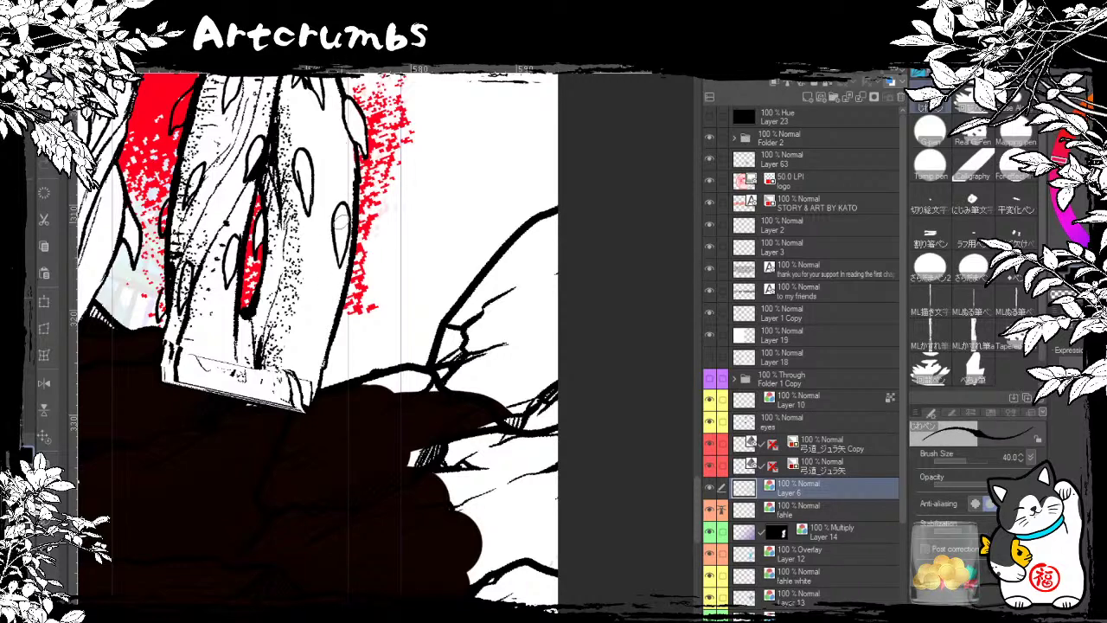
Step: Paint white over the stippling on the rear strand beside the lower part of the red gap
{"action": "left_click_drag", "start_coordinate": [292, 238], "coordinate": [290, 255]}
{"action": "key", "text": "x"}
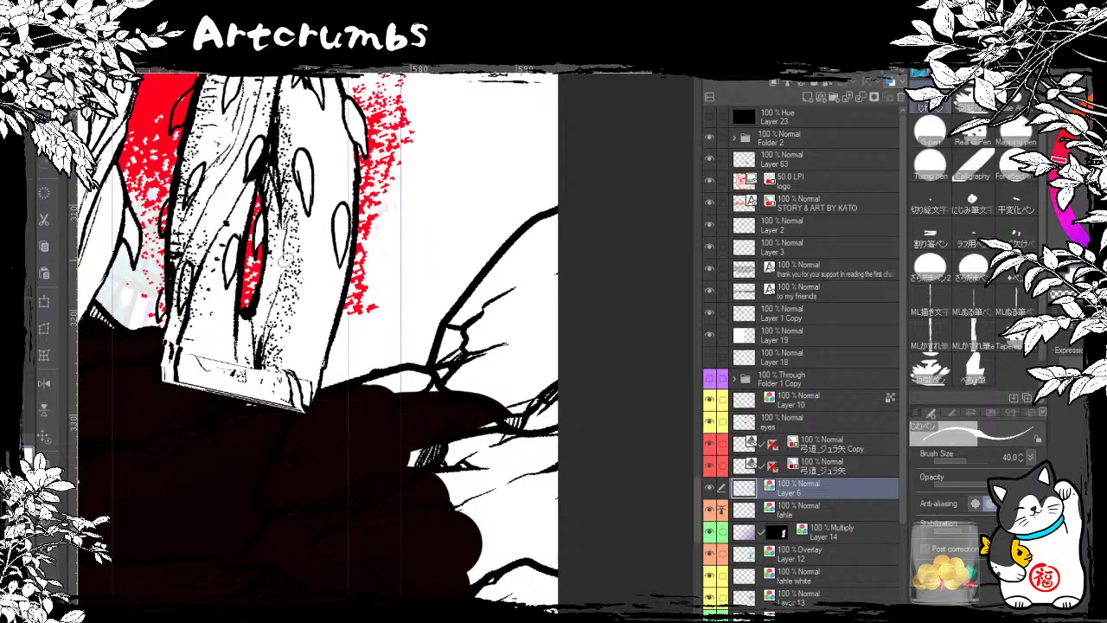
{"action": "mouse_move", "coordinate": [283, 260]}
{"action": "left_mouse_down"}
{"action": "mouse_move", "coordinate": [266, 283]}
{"action": "mouse_move", "coordinate": [300, 267]}
{"action": "mouse_move", "coordinate": [269, 314]}
{"action": "mouse_move", "coordinate": [291, 303]}
{"action": "mouse_move", "coordinate": [275, 342]}
{"action": "mouse_move", "coordinate": [296, 270]}
{"action": "mouse_move", "coordinate": [300, 290]}
{"action": "mouse_move", "coordinate": [282, 307]}
{"action": "mouse_move", "coordinate": [278, 270]}
{"action": "left_mouse_up"}
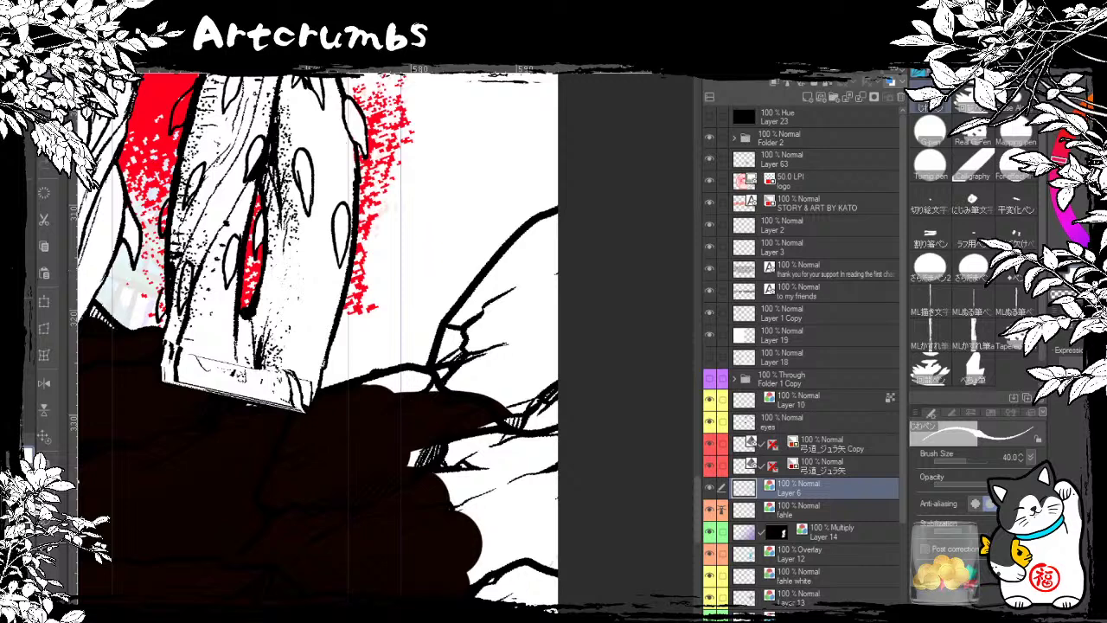
{"action": "key", "text": "x"}
{"action": "left_click", "coordinate": [1016, 302]}
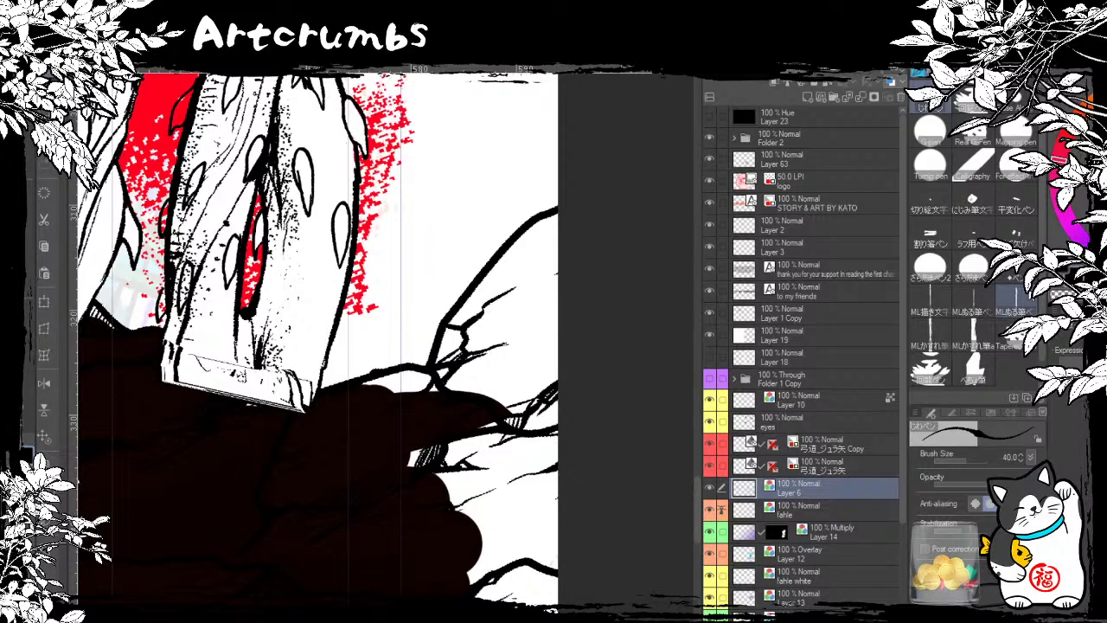
Step: Ink a curved thorn on the cleared area of the rear strand and a small one below the red gap
{"action": "left_click_drag", "start_coordinate": [327, 372], "coordinate": [314, 303]}
{"action": "left_click_drag", "start_coordinate": [284, 229], "coordinate": [324, 363]}
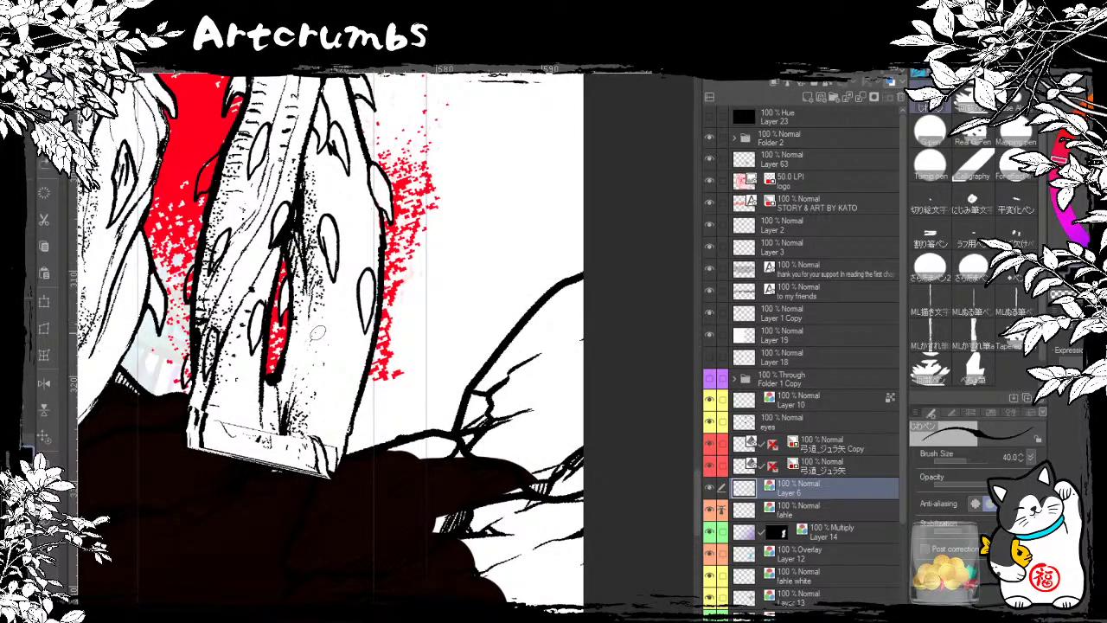
{"action": "mouse_move", "coordinate": [306, 330]}
{"action": "left_mouse_down"}
{"action": "mouse_move", "coordinate": [296, 388]}
{"action": "mouse_move", "coordinate": [309, 359]}
{"action": "left_mouse_up"}
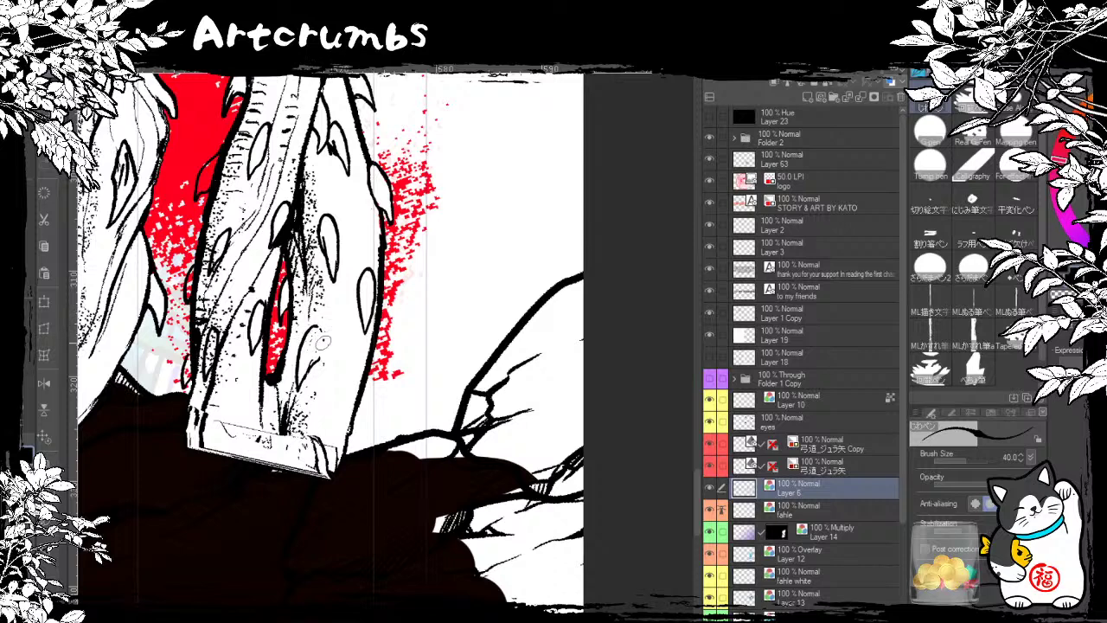
{"action": "left_click", "coordinate": [272, 378]}
{"action": "left_click_drag", "start_coordinate": [340, 291], "coordinate": [362, 267]}
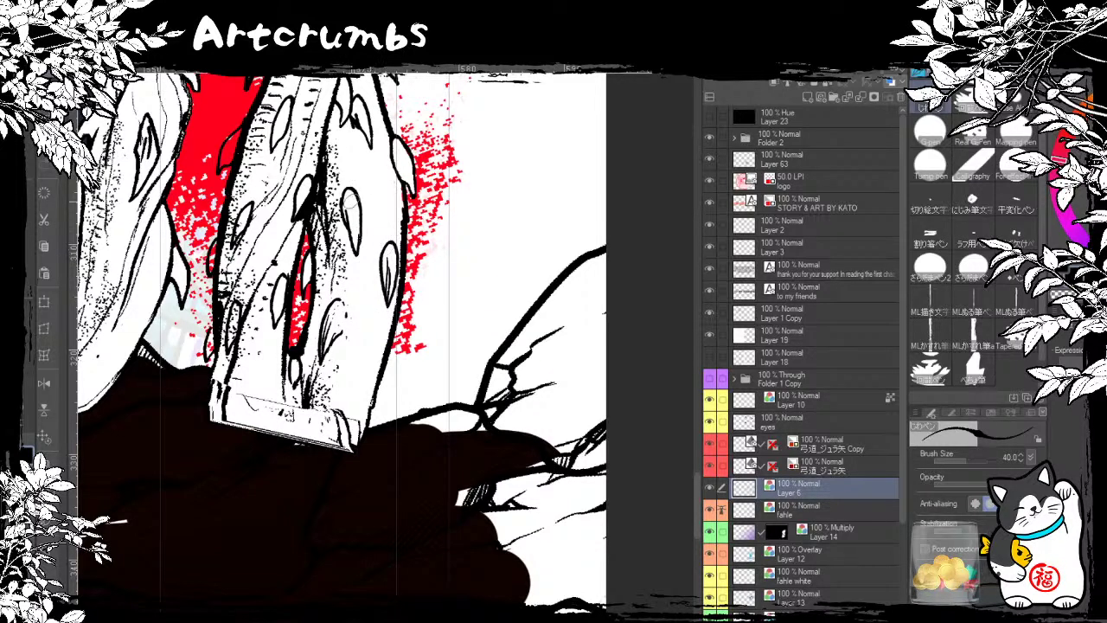
Step: Add fine shading lines inside the thorns on the rear strand's face and outer edge
{"action": "left_click_drag", "start_coordinate": [355, 194], "coordinate": [355, 251]}
{"action": "left_click_drag", "start_coordinate": [400, 144], "coordinate": [414, 196]}
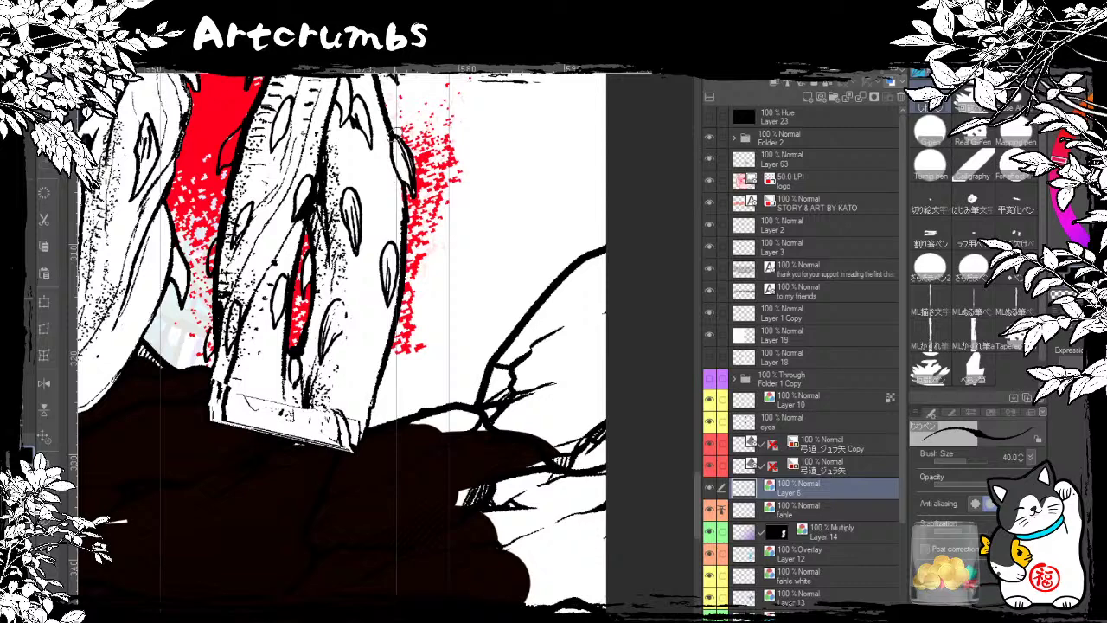
{"action": "left_click_drag", "start_coordinate": [346, 294], "coordinate": [378, 357]}
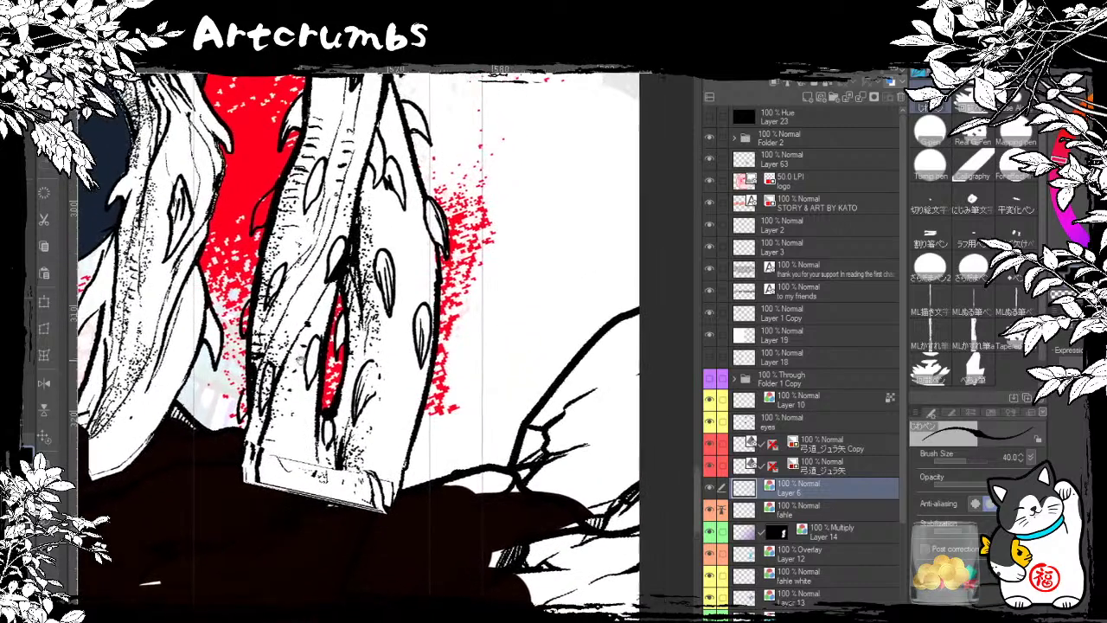
Step: Touch up the thorns on the front strand's outer edge with white and reduce the brush size to 20
{"action": "key", "text": "x"}
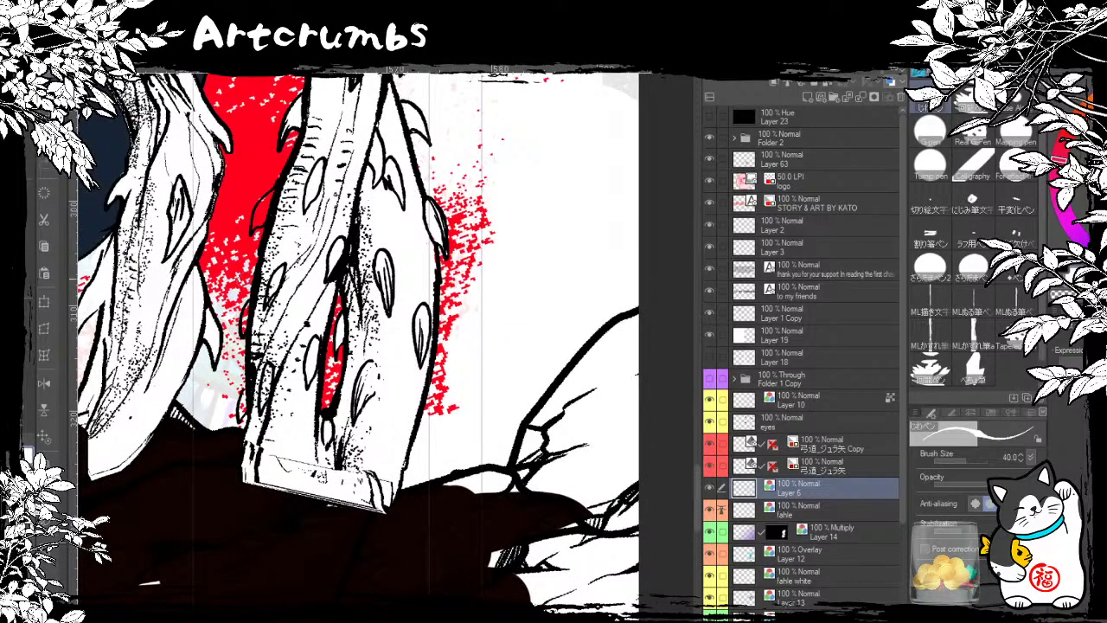
{"action": "left_click_drag", "start_coordinate": [247, 300], "coordinate": [242, 487]}
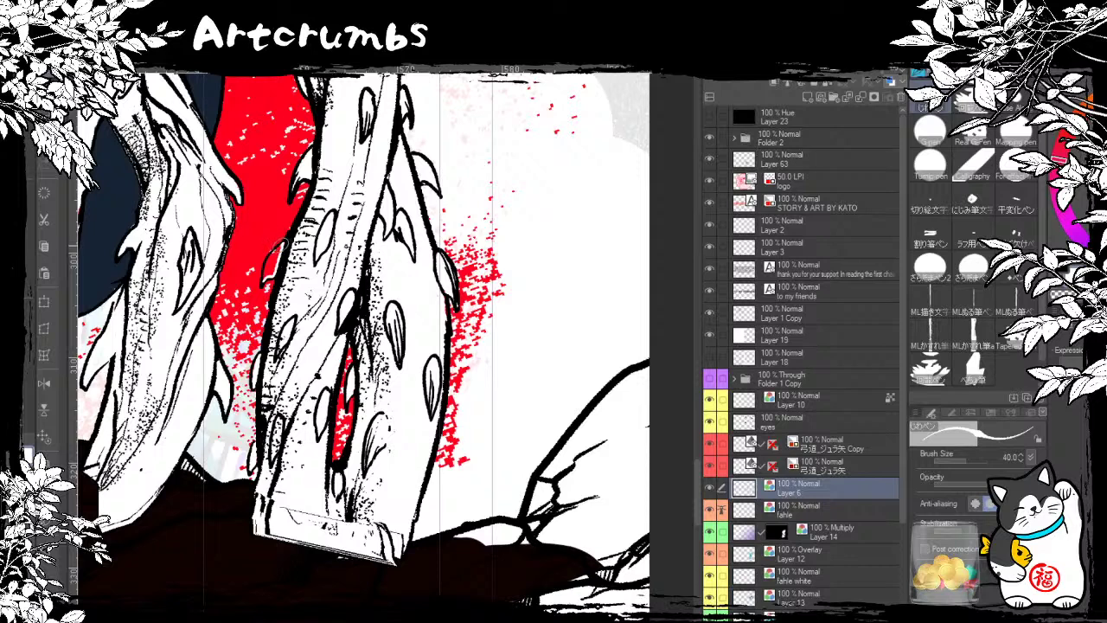
{"action": "mouse_move", "coordinate": [274, 251]}
{"action": "left_mouse_down"}
{"action": "mouse_move", "coordinate": [261, 278]}
{"action": "mouse_move", "coordinate": [273, 270]}
{"action": "mouse_move", "coordinate": [277, 228]}
{"action": "left_mouse_up"}
{"action": "left_click_drag", "start_coordinate": [282, 344], "coordinate": [286, 337]}
{"action": "key", "text": "x"}
{"action": "key", "text": "x"}
{"action": "key", "text": "x"}
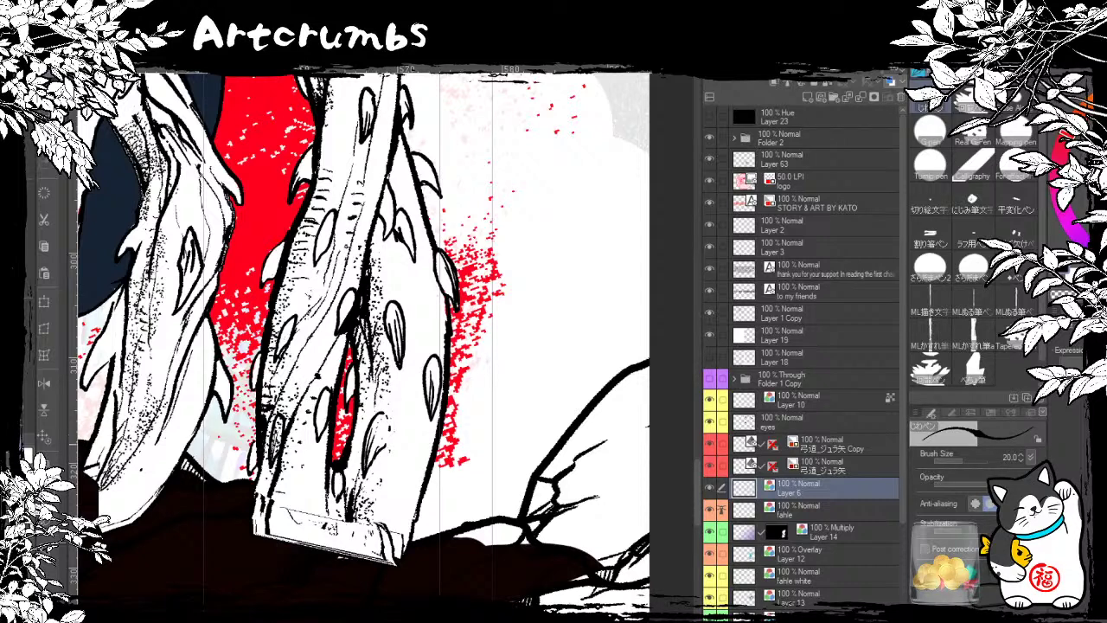
Step: Set the brush size to 55.2 and add shading lines inside the thorns on the lower front strand
{"action": "mouse_move", "coordinate": [278, 354]}
{"action": "left_mouse_down"}
{"action": "mouse_move", "coordinate": [294, 319]}
{"action": "mouse_move", "coordinate": [286, 337]}
{"action": "left_mouse_up"}
{"action": "left_click_drag", "start_coordinate": [964, 466], "coordinate": [975, 455]}
{"action": "mouse_move", "coordinate": [301, 354]}
{"action": "left_mouse_down"}
{"action": "mouse_move", "coordinate": [335, 353]}
{"action": "mouse_move", "coordinate": [277, 385]}
{"action": "mouse_move", "coordinate": [306, 331]}
{"action": "left_mouse_up"}
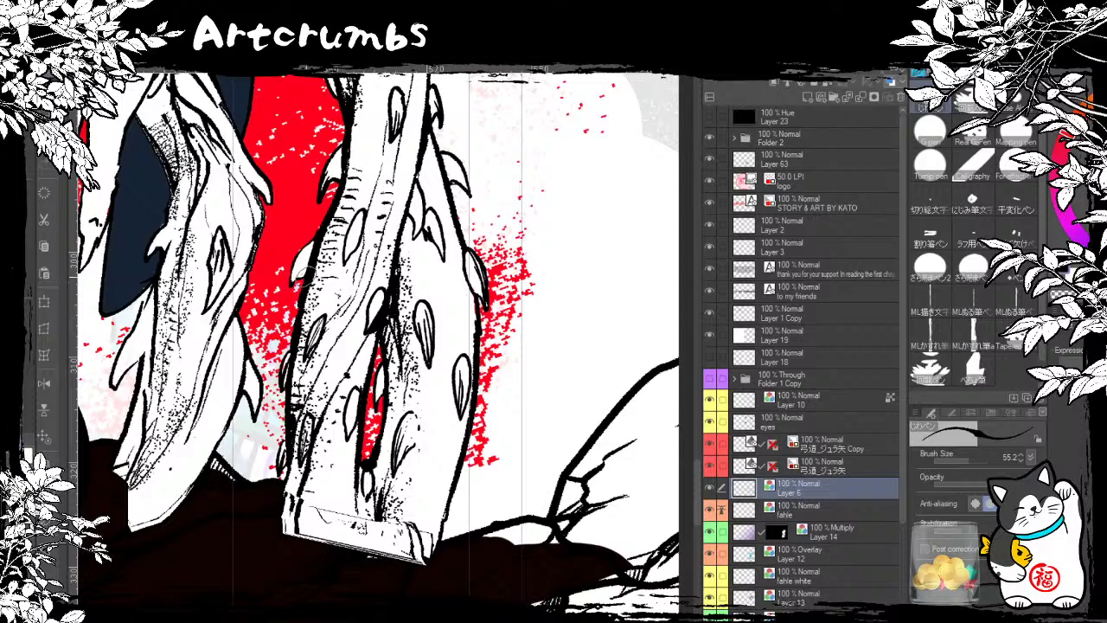
{"action": "mouse_move", "coordinate": [299, 255]}
{"action": "left_mouse_down"}
{"action": "mouse_move", "coordinate": [291, 280]}
{"action": "mouse_move", "coordinate": [305, 266]}
{"action": "left_mouse_up"}
{"action": "mouse_move", "coordinate": [349, 200]}
{"action": "left_mouse_down"}
{"action": "mouse_move", "coordinate": [337, 255]}
{"action": "mouse_move", "coordinate": [339, 209]}
{"action": "left_mouse_up"}
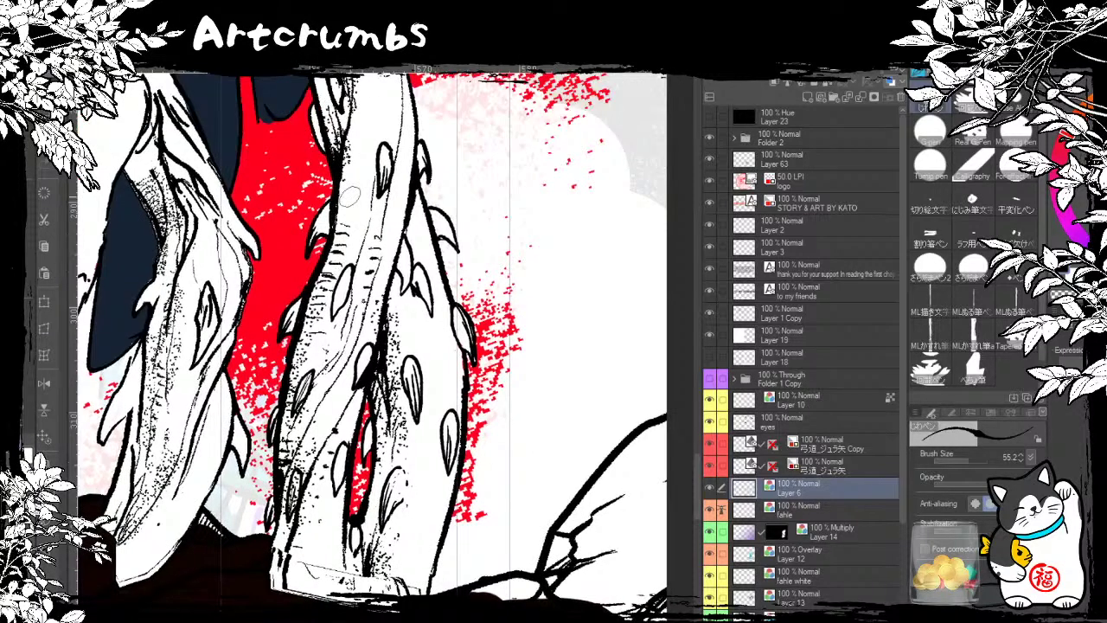
{"action": "left_click_drag", "start_coordinate": [367, 365], "coordinate": [351, 393]}
{"action": "left_click_drag", "start_coordinate": [336, 500], "coordinate": [340, 437]}
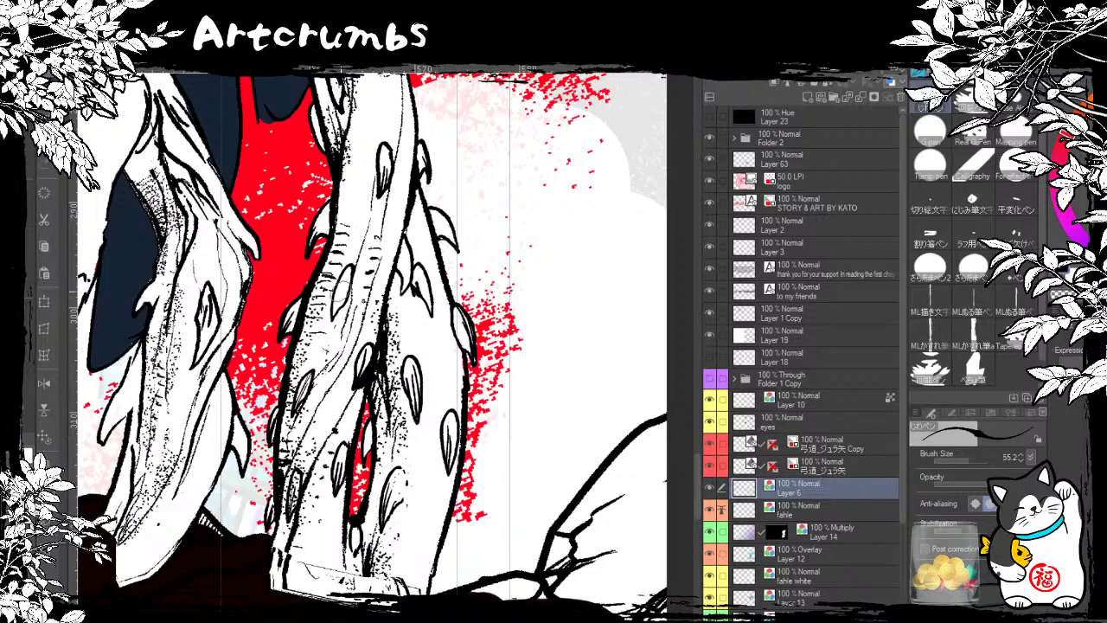
Step: Draw shading lines inside the thorns on the front strand's middle and the rear strand's upper part
{"action": "left_click_drag", "start_coordinate": [344, 275], "coordinate": [329, 320]}
{"action": "left_click_drag", "start_coordinate": [409, 258], "coordinate": [402, 299]}
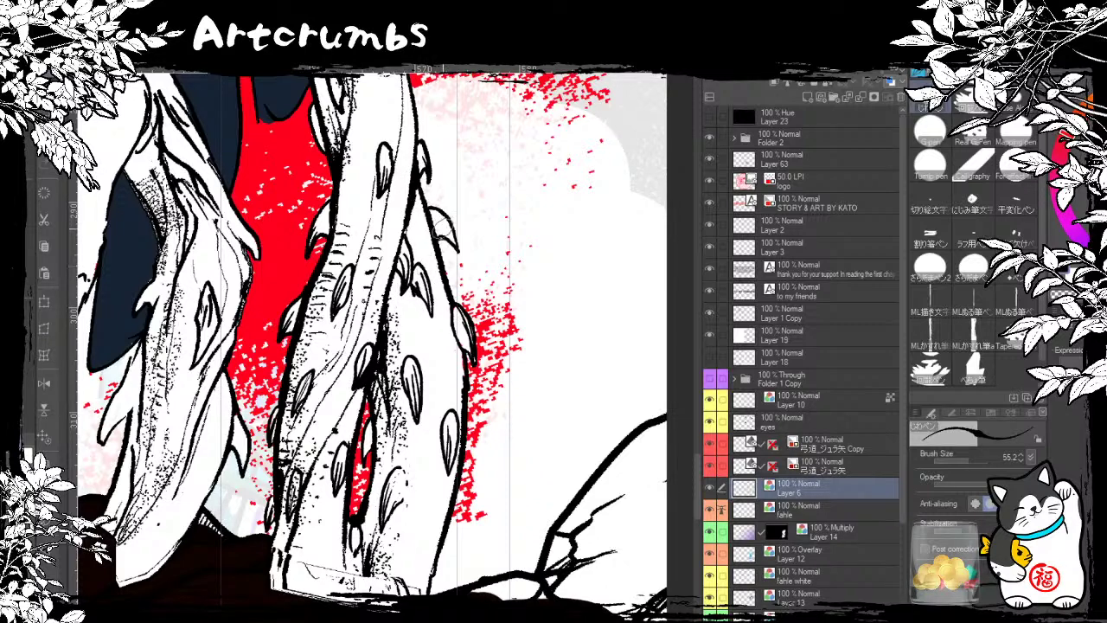
{"action": "left_click_drag", "start_coordinate": [437, 215], "coordinate": [451, 246]}
{"action": "left_click_drag", "start_coordinate": [435, 205], "coordinate": [454, 246]}
{"action": "scroll", "coordinate": [455, 246], "scroll_direction": "down", "scroll_amount": 2}
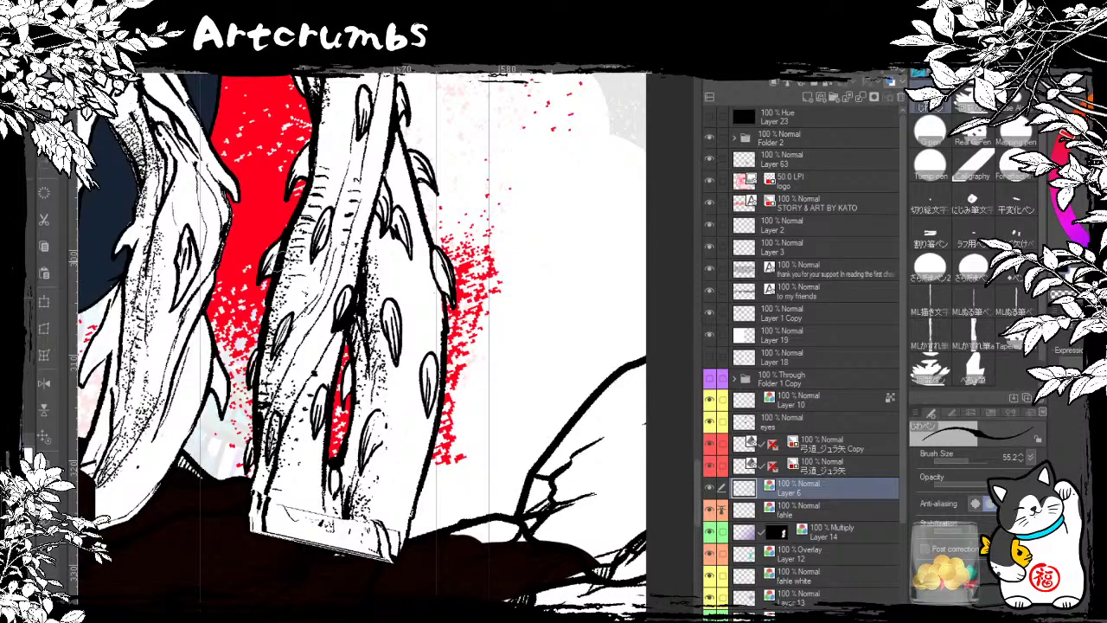
Step: Add shading lines to the thorns along the front strand's outer edge and on the neighbouring arm
{"action": "left_click_drag", "start_coordinate": [342, 283], "coordinate": [293, 272]}
{"action": "left_click_drag", "start_coordinate": [279, 208], "coordinate": [362, 301]}
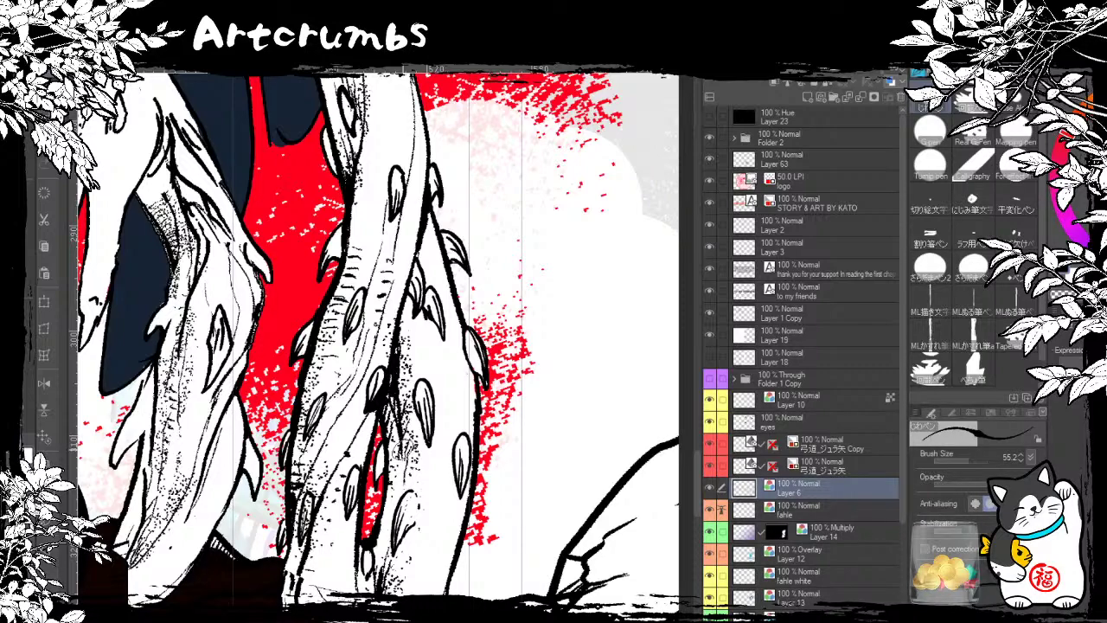
{"action": "left_click_drag", "start_coordinate": [480, 387], "coordinate": [426, 385]}
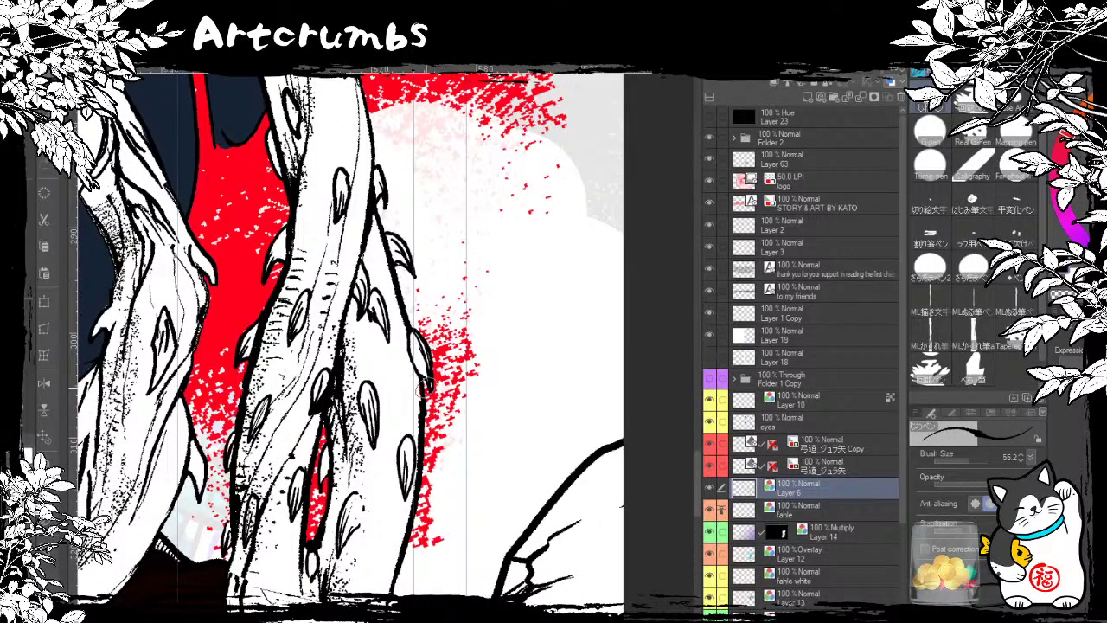
{"action": "mouse_move", "coordinate": [462, 424]}
{"action": "left_mouse_down"}
{"action": "mouse_move", "coordinate": [476, 407]}
{"action": "mouse_move", "coordinate": [497, 539]}
{"action": "mouse_move", "coordinate": [524, 597]}
{"action": "mouse_move", "coordinate": [536, 519]}
{"action": "mouse_move", "coordinate": [550, 541]}
{"action": "left_mouse_up"}
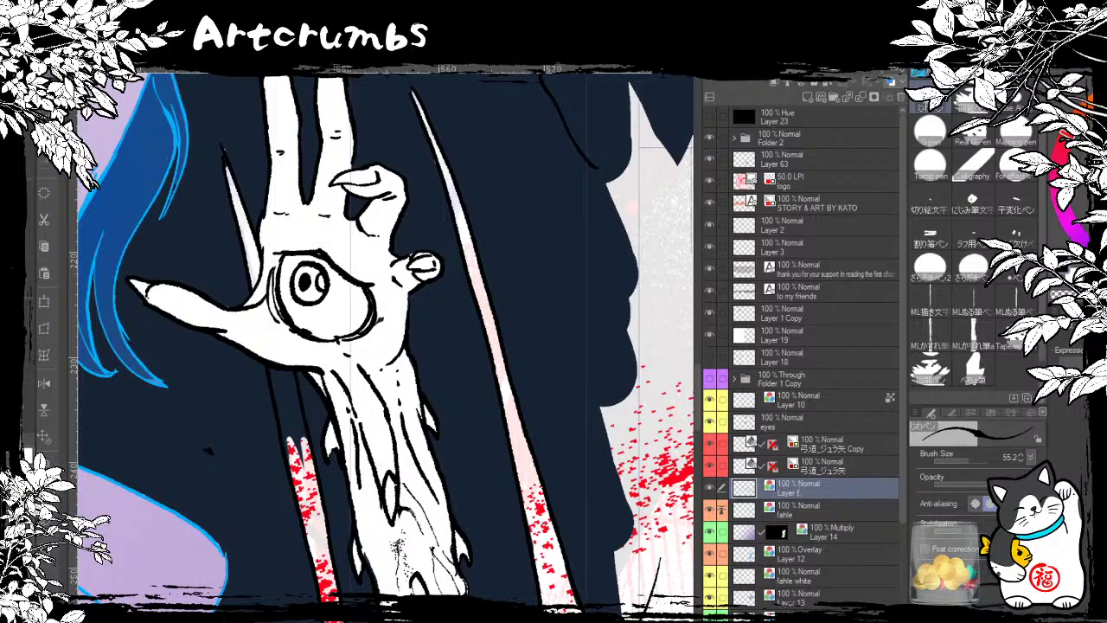
Step: Rename Layer 6 as henema and try to extend the cloak's scalloped edge in dark navy with the G-pen
{"action": "double_click", "coordinate": [800, 492]}
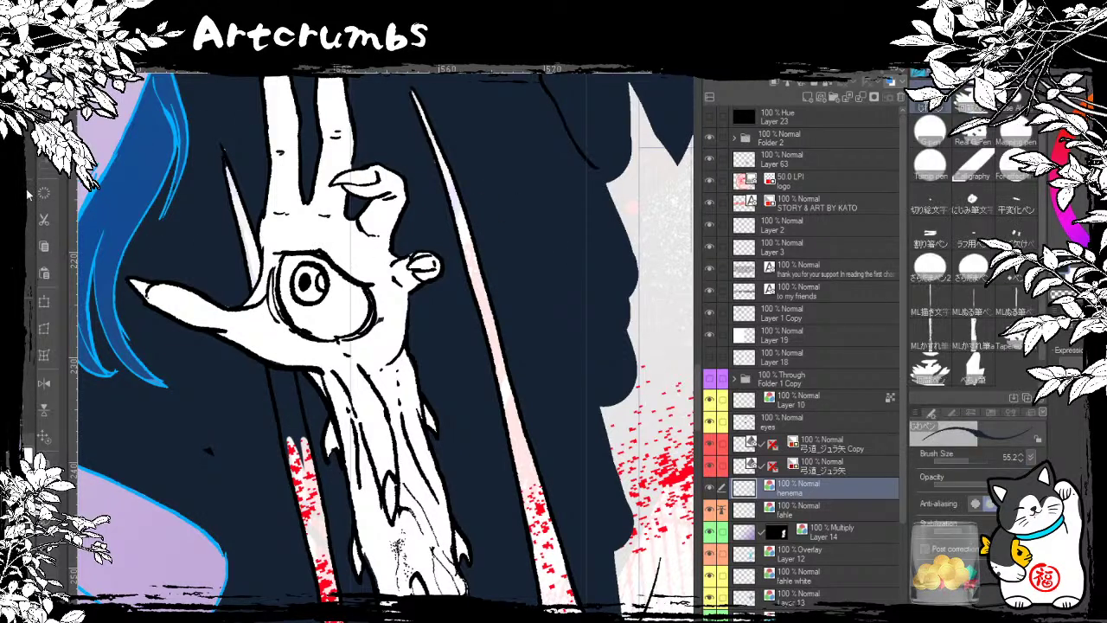
{"action": "left_click", "coordinate": [931, 132]}
{"action": "left_click_drag", "start_coordinate": [507, 255], "coordinate": [313, 225]}
{"action": "mouse_move", "coordinate": [399, 139]}
{"action": "left_mouse_down"}
{"action": "mouse_move", "coordinate": [389, 193]}
{"action": "mouse_move", "coordinate": [432, 333]}
{"action": "mouse_move", "coordinate": [424, 359]}
{"action": "mouse_move", "coordinate": [437, 428]}
{"action": "mouse_move", "coordinate": [419, 595]}
{"action": "mouse_move", "coordinate": [394, 527]}
{"action": "left_mouse_up"}
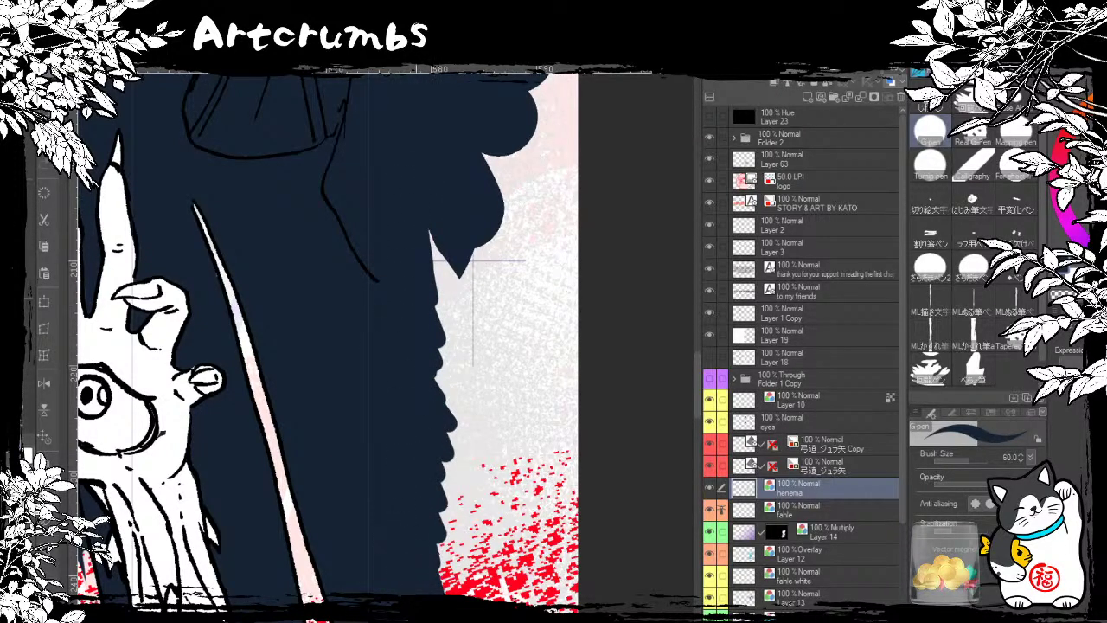
{"action": "left_click_drag", "start_coordinate": [416, 445], "coordinate": [395, 261]}
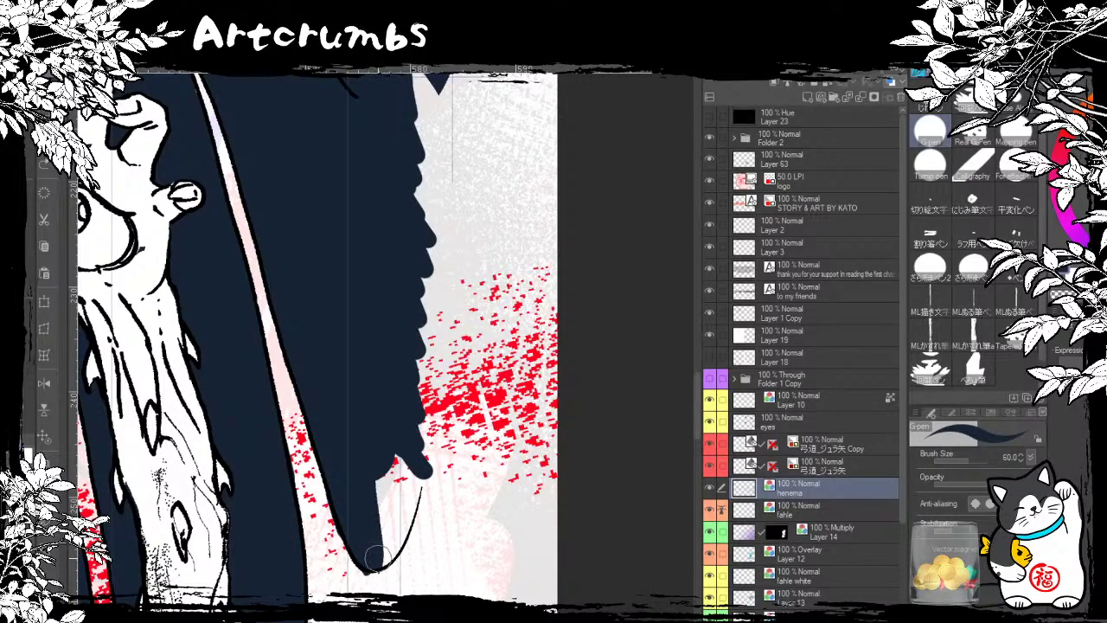
{"action": "left_click_drag", "start_coordinate": [378, 547], "coordinate": [398, 558]}
{"action": "key", "text": "ctrl+z"}
{"action": "key", "text": "ctrl+z"}
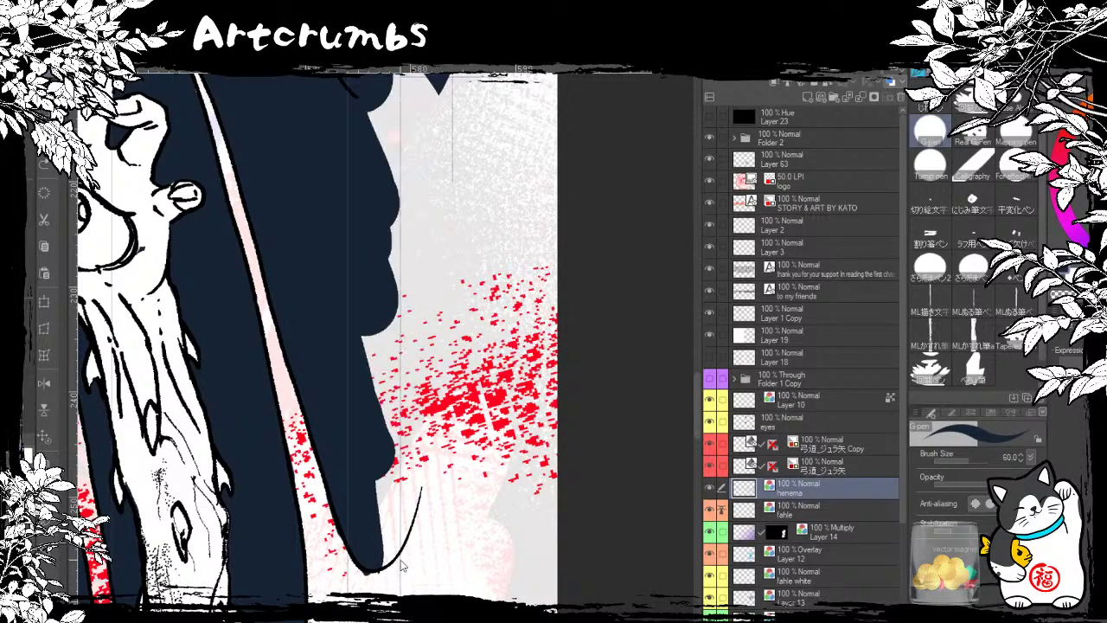
Step: Switch to the layer holding the cloak's colour and extend its edge beside the raised hand in dark navy
{"action": "scroll", "coordinate": [904, 521], "scroll_direction": "down", "scroll_amount": 5}
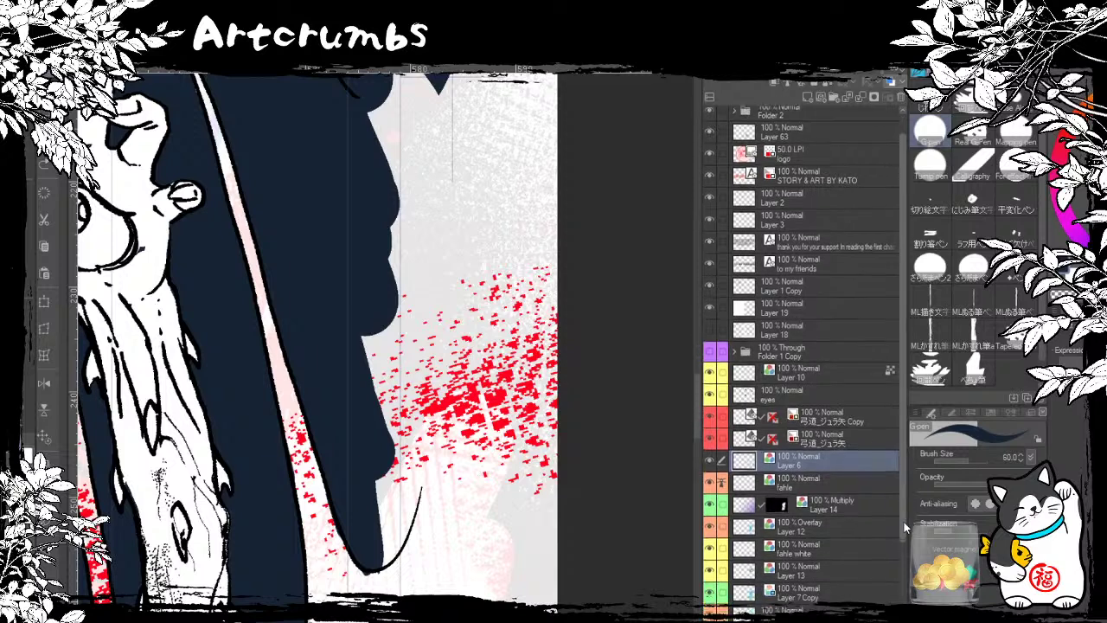
{"action": "scroll", "coordinate": [801, 363], "scroll_direction": "down", "scroll_amount": 1}
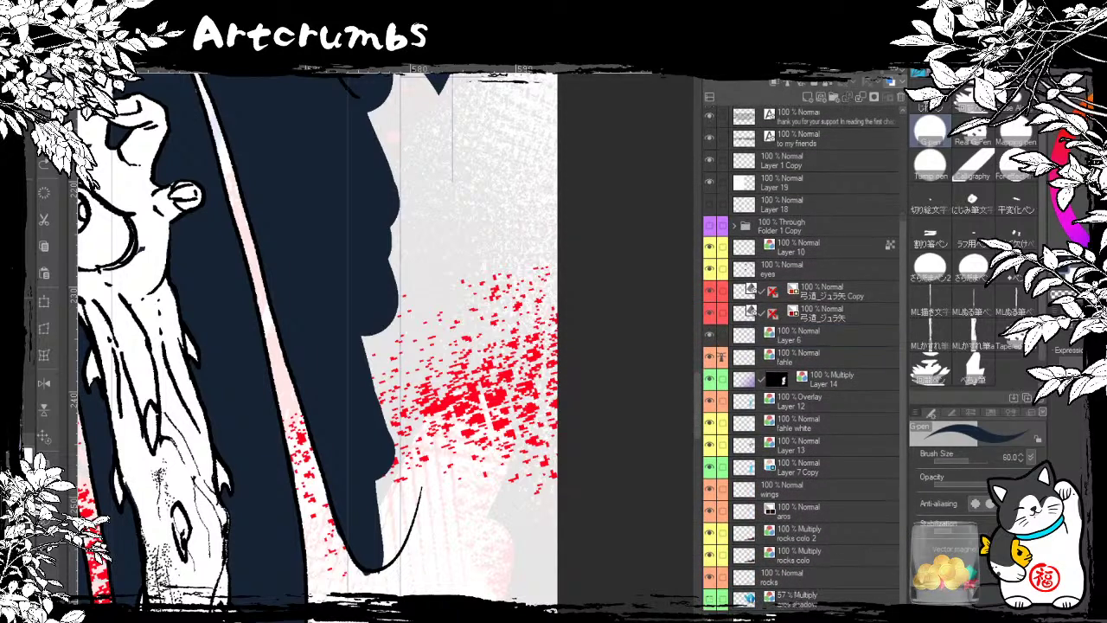
{"action": "mouse_move", "coordinate": [372, 561]}
{"action": "left_mouse_down"}
{"action": "mouse_move", "coordinate": [405, 504]}
{"action": "mouse_move", "coordinate": [394, 524]}
{"action": "mouse_move", "coordinate": [380, 466]}
{"action": "mouse_move", "coordinate": [393, 530]}
{"action": "mouse_move", "coordinate": [428, 463]}
{"action": "left_mouse_up"}
{"action": "mouse_move", "coordinate": [378, 424]}
{"action": "left_mouse_down"}
{"action": "mouse_move", "coordinate": [411, 440]}
{"action": "mouse_move", "coordinate": [378, 322]}
{"action": "mouse_move", "coordinate": [377, 269]}
{"action": "mouse_move", "coordinate": [415, 295]}
{"action": "mouse_move", "coordinate": [403, 197]}
{"action": "mouse_move", "coordinate": [411, 227]}
{"action": "left_mouse_up"}
{"action": "left_click_drag", "start_coordinate": [402, 186], "coordinate": [395, 363]}
{"action": "mouse_move", "coordinate": [392, 208]}
{"action": "left_mouse_down"}
{"action": "mouse_move", "coordinate": [390, 300]}
{"action": "mouse_move", "coordinate": [383, 289]}
{"action": "mouse_move", "coordinate": [363, 319]}
{"action": "left_mouse_up"}
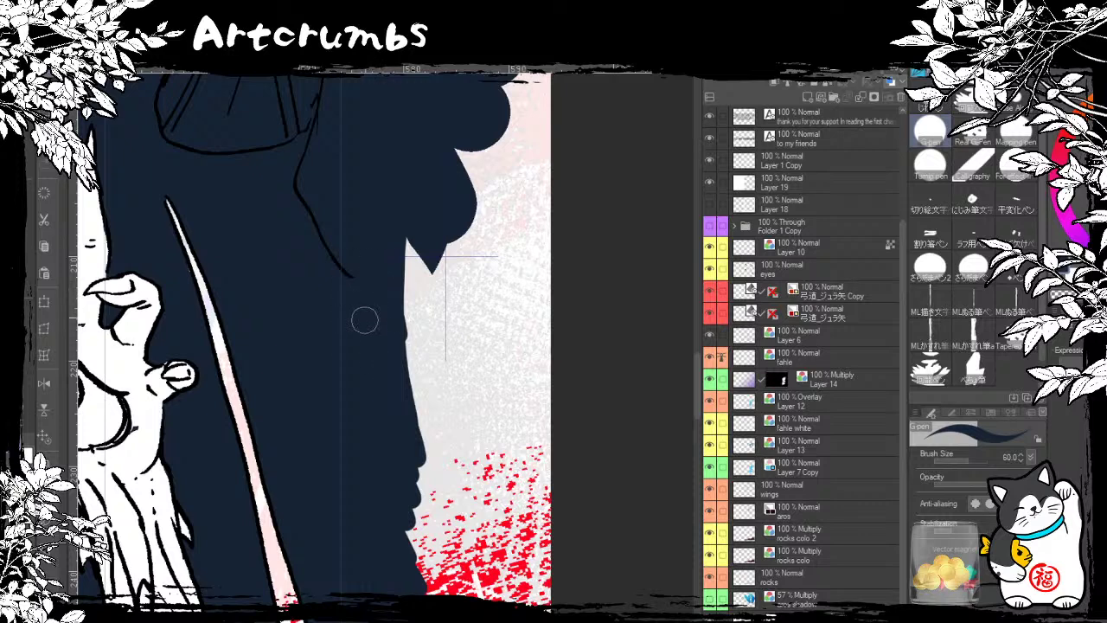
Step: Even out the cloak's notched edge beside the raised hand by filling it in dark navy
{"action": "mouse_move", "coordinate": [387, 259]}
{"action": "left_mouse_down"}
{"action": "mouse_move", "coordinate": [398, 271]}
{"action": "mouse_move", "coordinate": [397, 211]}
{"action": "mouse_move", "coordinate": [441, 252]}
{"action": "mouse_move", "coordinate": [439, 566]}
{"action": "mouse_move", "coordinate": [450, 262]}
{"action": "mouse_move", "coordinate": [458, 595]}
{"action": "left_mouse_up"}
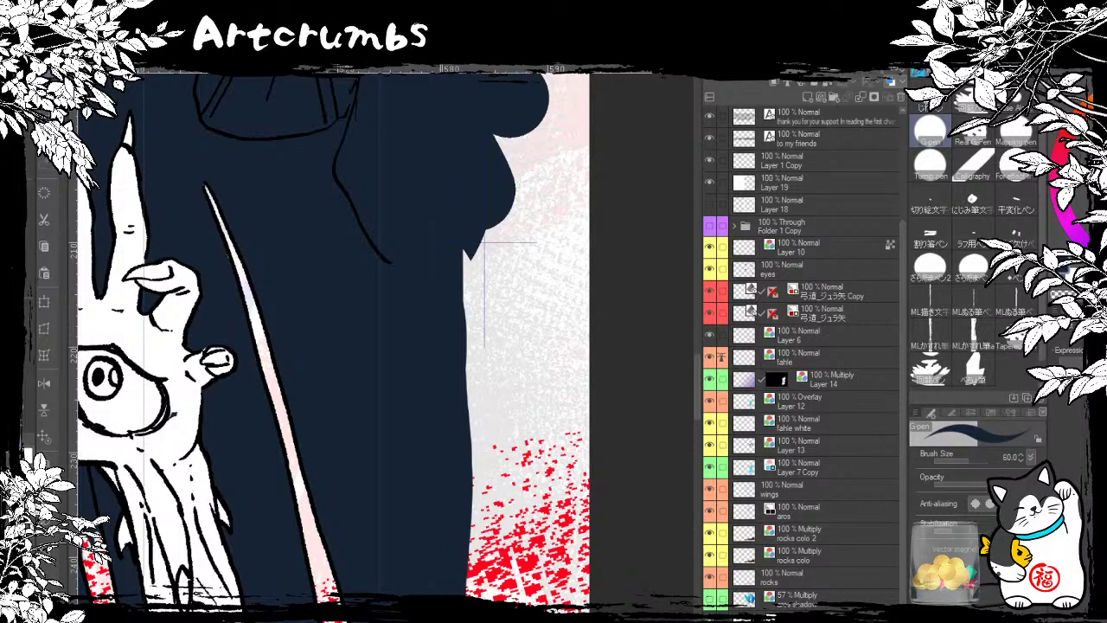
{"action": "left_click_drag", "start_coordinate": [362, 205], "coordinate": [372, 547]}
{"action": "left_click_drag", "start_coordinate": [402, 125], "coordinate": [412, 568]}
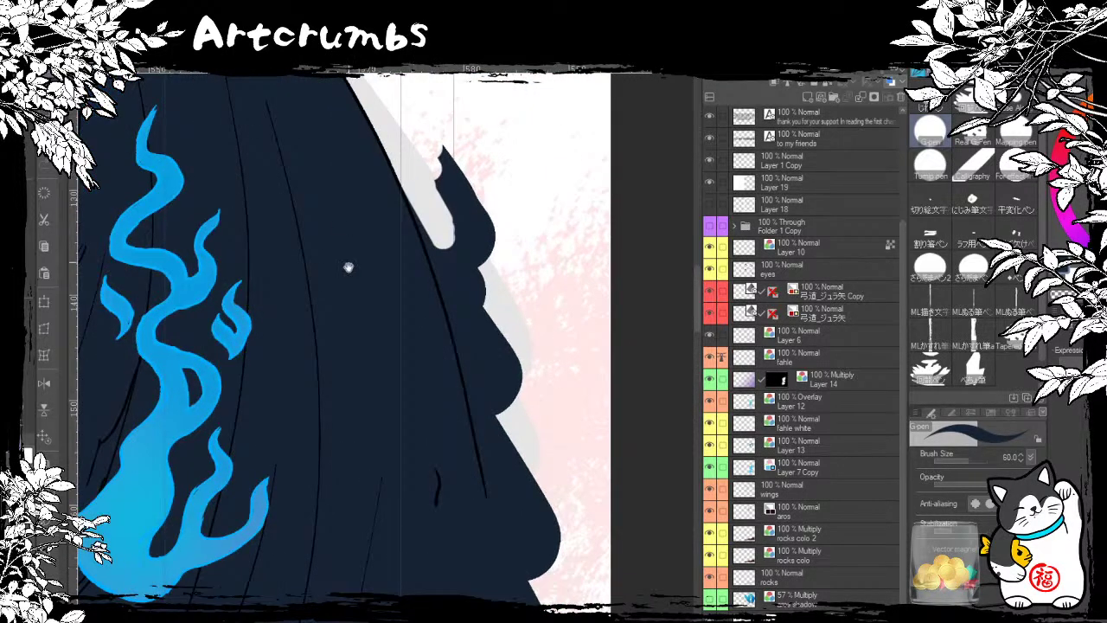
Step: Erase the scalloped navy paint that spills past the cloak's outline beside the blue flame, using the transparent colour
{"action": "left_click_drag", "start_coordinate": [349, 267], "coordinate": [383, 435]}
{"action": "left_click_drag", "start_coordinate": [338, 183], "coordinate": [366, 282]}
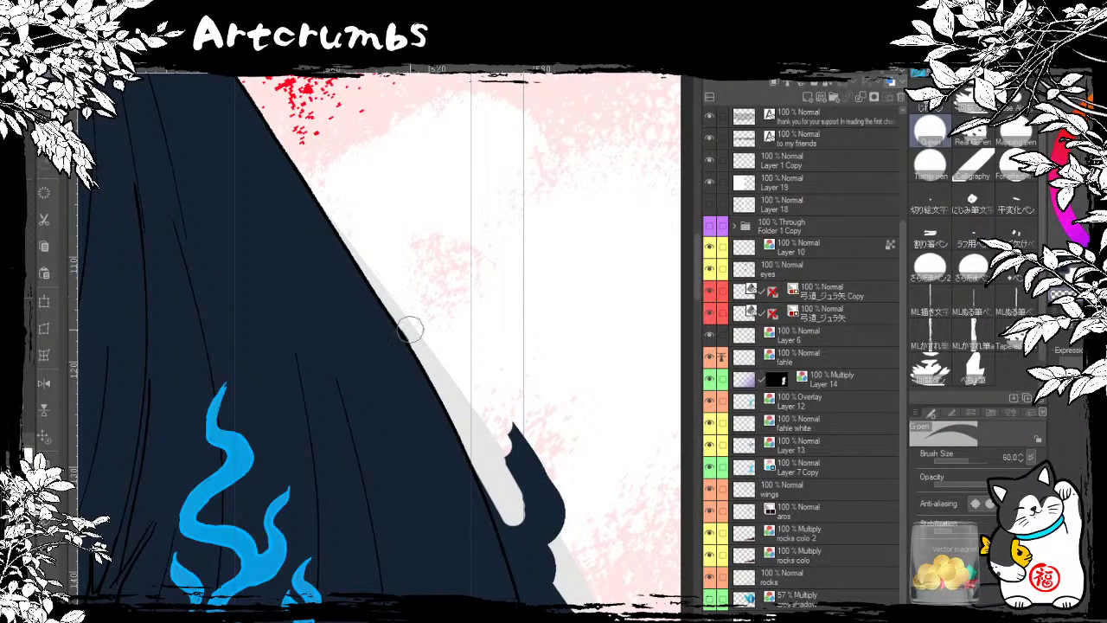
{"action": "mouse_move", "coordinate": [509, 456]}
{"action": "left_mouse_down"}
{"action": "mouse_move", "coordinate": [553, 545]}
{"action": "mouse_move", "coordinate": [563, 504]}
{"action": "left_mouse_up"}
{"action": "left_click_drag", "start_coordinate": [527, 371], "coordinate": [454, 220]}
{"action": "left_click_drag", "start_coordinate": [415, 312], "coordinate": [447, 407]}
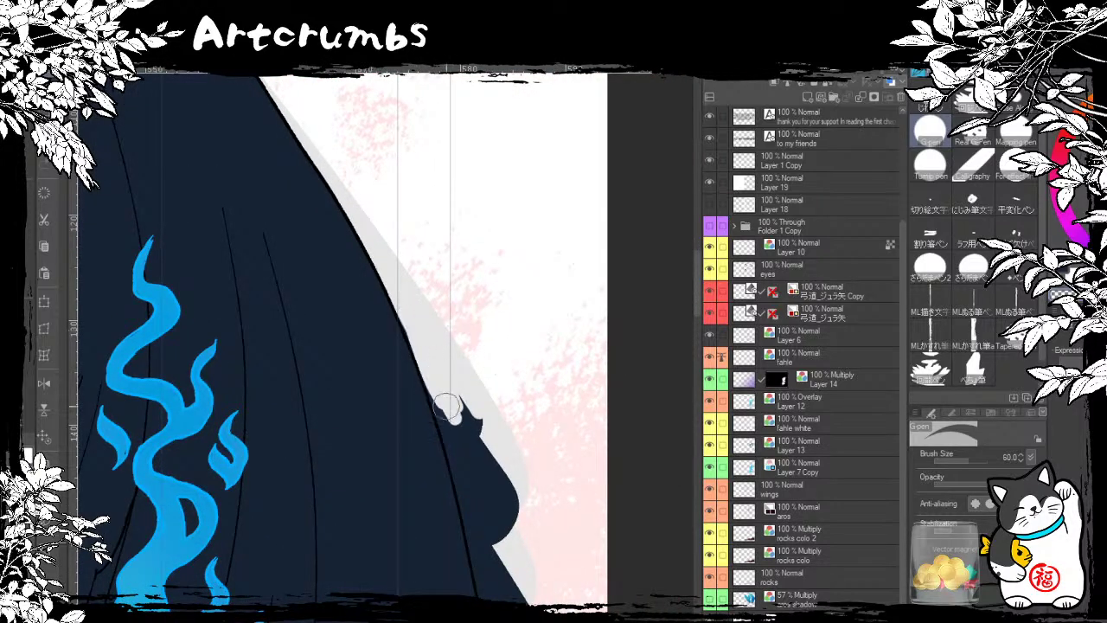
{"action": "mouse_move", "coordinate": [418, 341]}
{"action": "left_mouse_down"}
{"action": "mouse_move", "coordinate": [481, 501]}
{"action": "mouse_move", "coordinate": [449, 432]}
{"action": "mouse_move", "coordinate": [486, 549]}
{"action": "mouse_move", "coordinate": [469, 503]}
{"action": "mouse_move", "coordinate": [466, 390]}
{"action": "mouse_move", "coordinate": [537, 496]}
{"action": "left_mouse_up"}
{"action": "scroll", "coordinate": [538, 496], "scroll_direction": "down", "scroll_amount": 3}
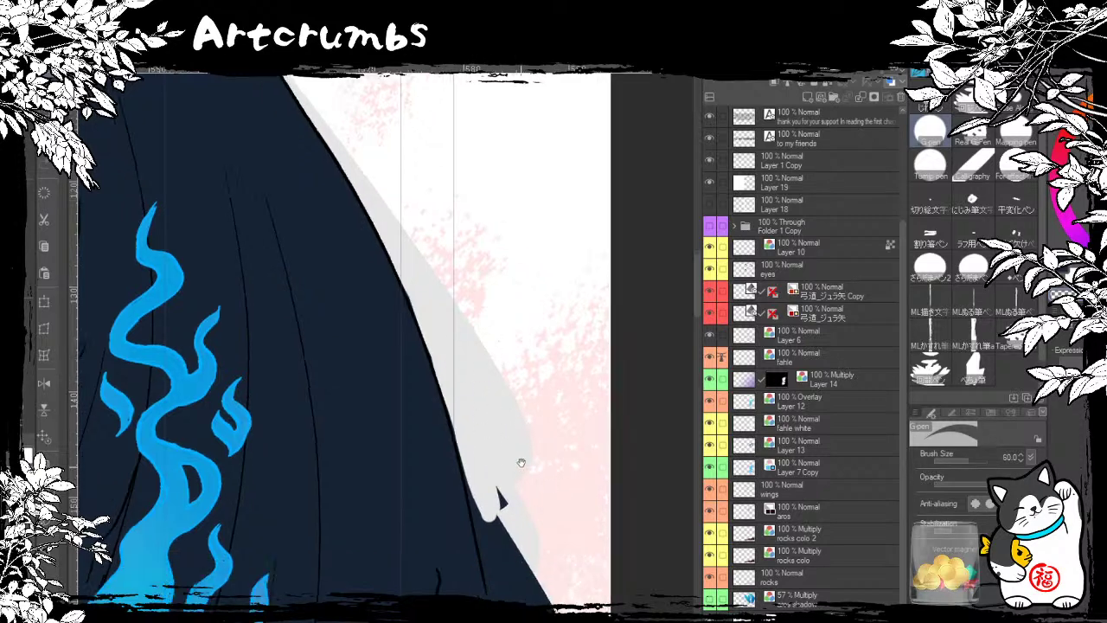
{"action": "left_click_drag", "start_coordinate": [507, 440], "coordinate": [538, 520]}
{"action": "mouse_move", "coordinate": [560, 576]}
{"action": "left_mouse_down"}
{"action": "mouse_move", "coordinate": [508, 437]}
{"action": "mouse_move", "coordinate": [529, 553]}
{"action": "mouse_move", "coordinate": [513, 529]}
{"action": "mouse_move", "coordinate": [483, 391]}
{"action": "mouse_move", "coordinate": [512, 573]}
{"action": "left_mouse_up"}
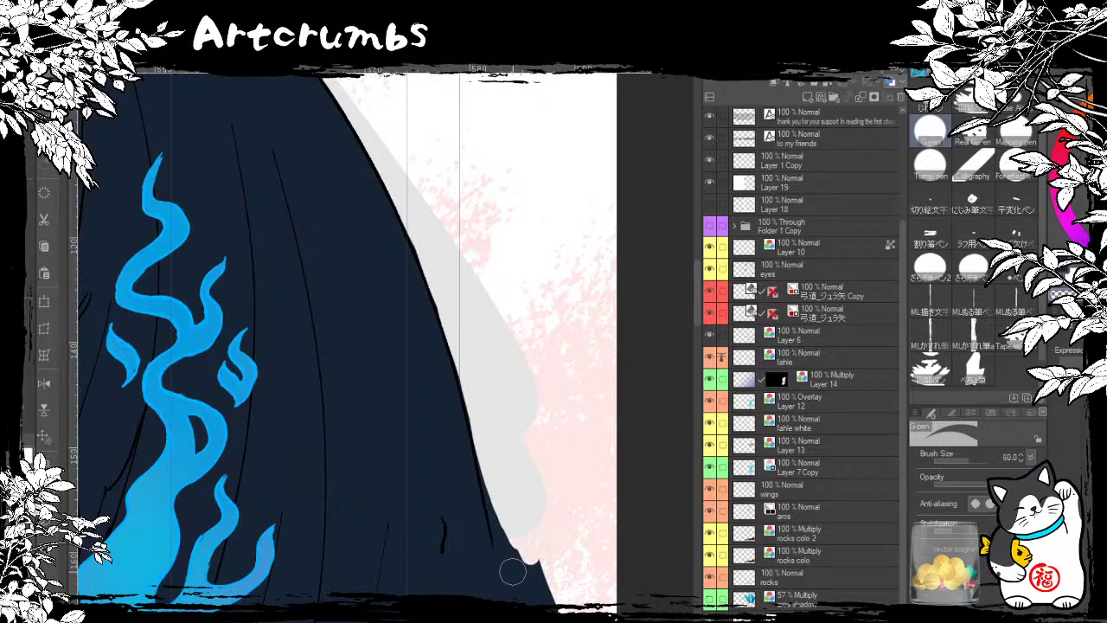
Step: Return to the G-pen in dark navy and fill the cloak up to its outline beside the blue number 1 box
{"action": "left_click_drag", "start_coordinate": [373, 362], "coordinate": [441, 492]}
{"action": "left_click_drag", "start_coordinate": [359, 277], "coordinate": [423, 479]}
{"action": "left_click_drag", "start_coordinate": [321, 287], "coordinate": [475, 565]}
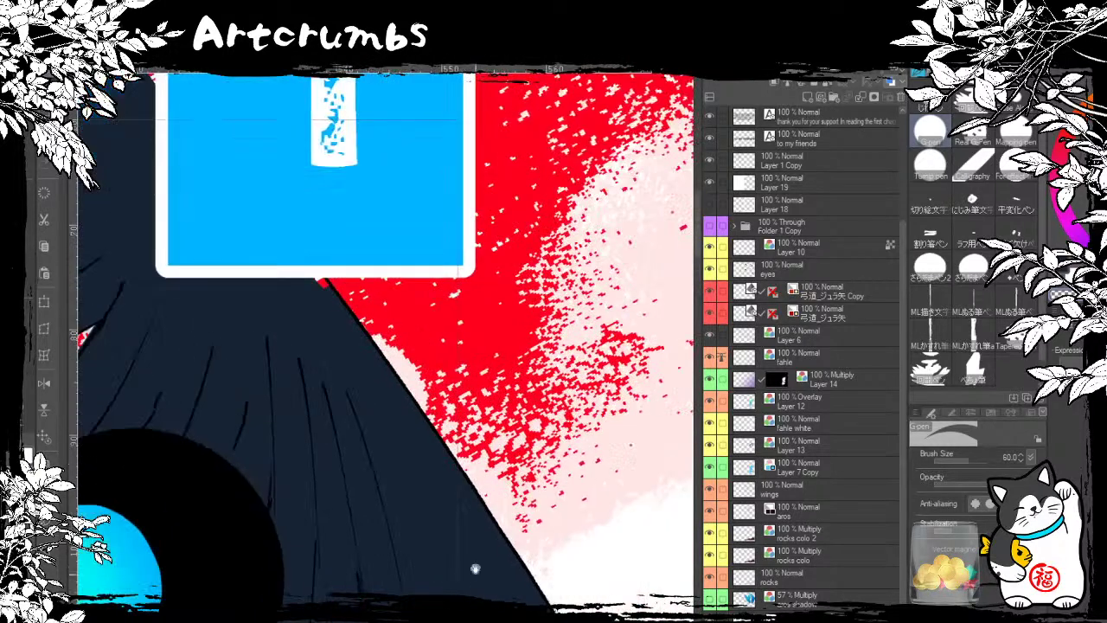
{"action": "key", "text": "i"}
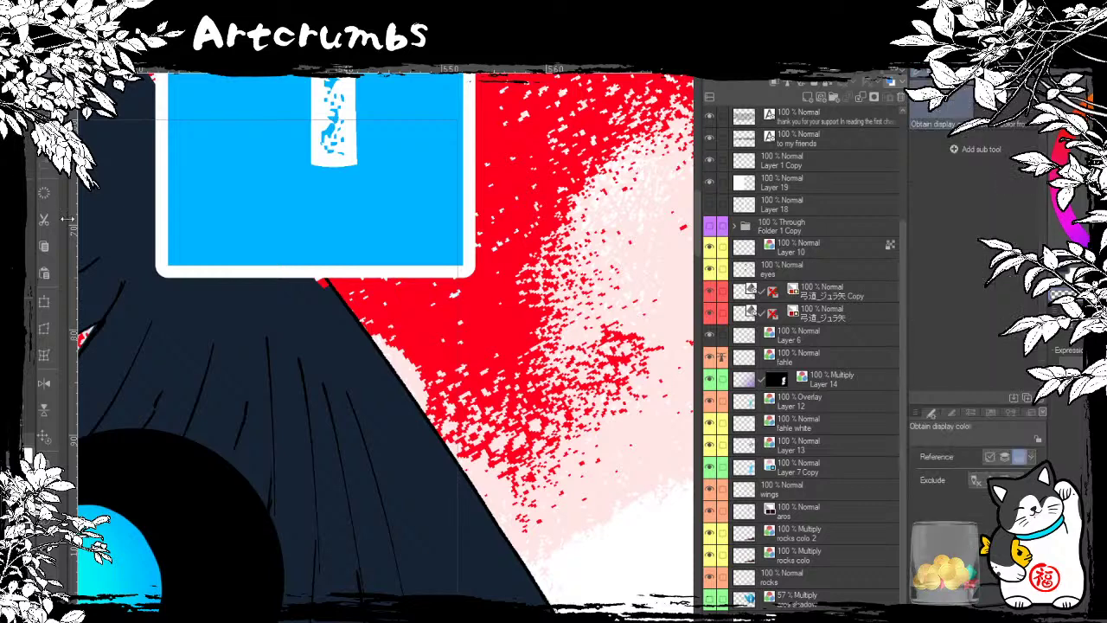
{"action": "key", "text": "p"}
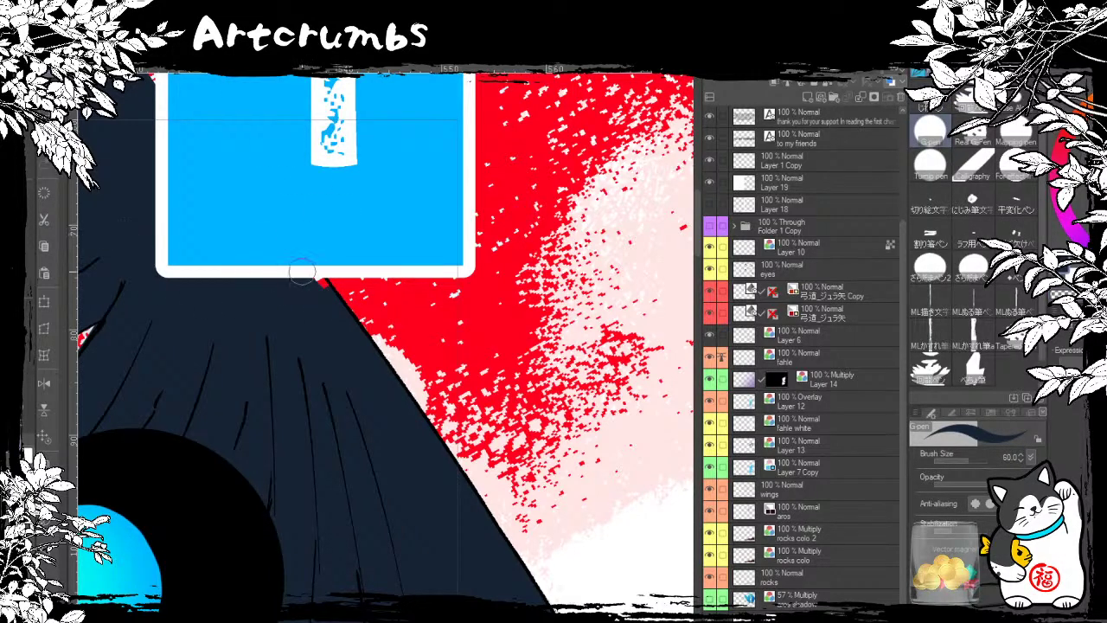
{"action": "left_click_drag", "start_coordinate": [280, 225], "coordinate": [325, 329]}
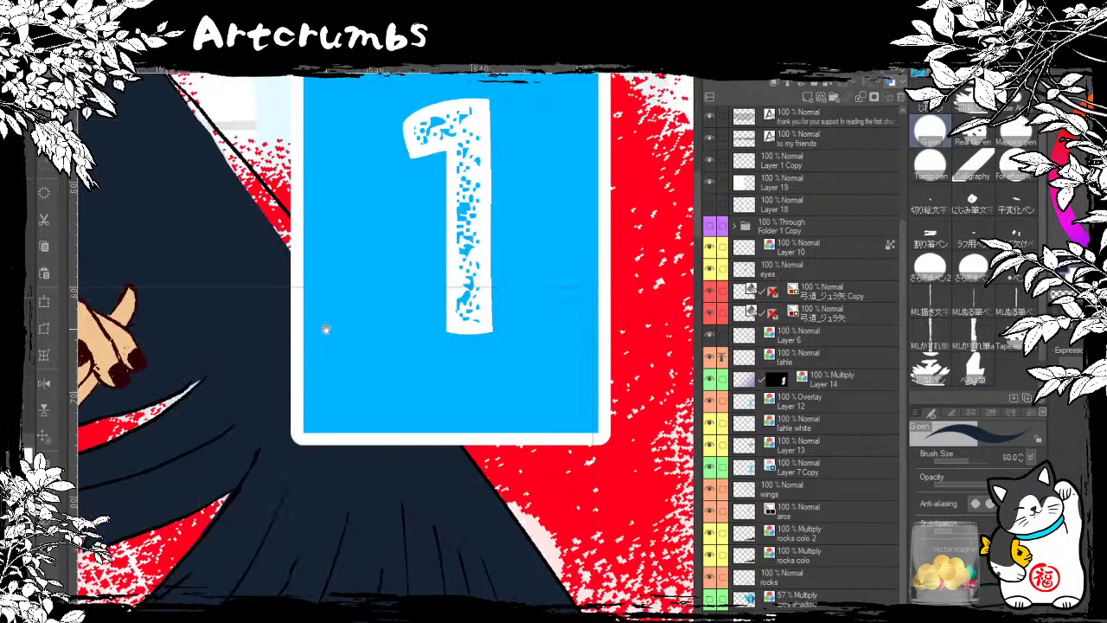
{"action": "left_click_drag", "start_coordinate": [247, 208], "coordinate": [378, 408]}
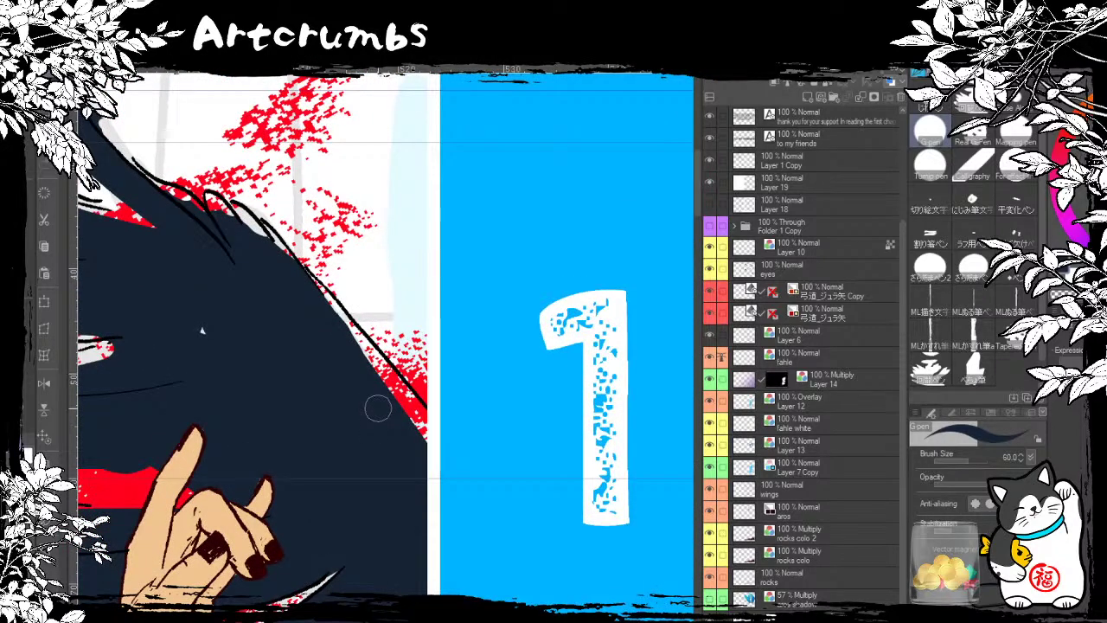
{"action": "left_click_drag", "start_coordinate": [202, 330], "coordinate": [378, 565]}
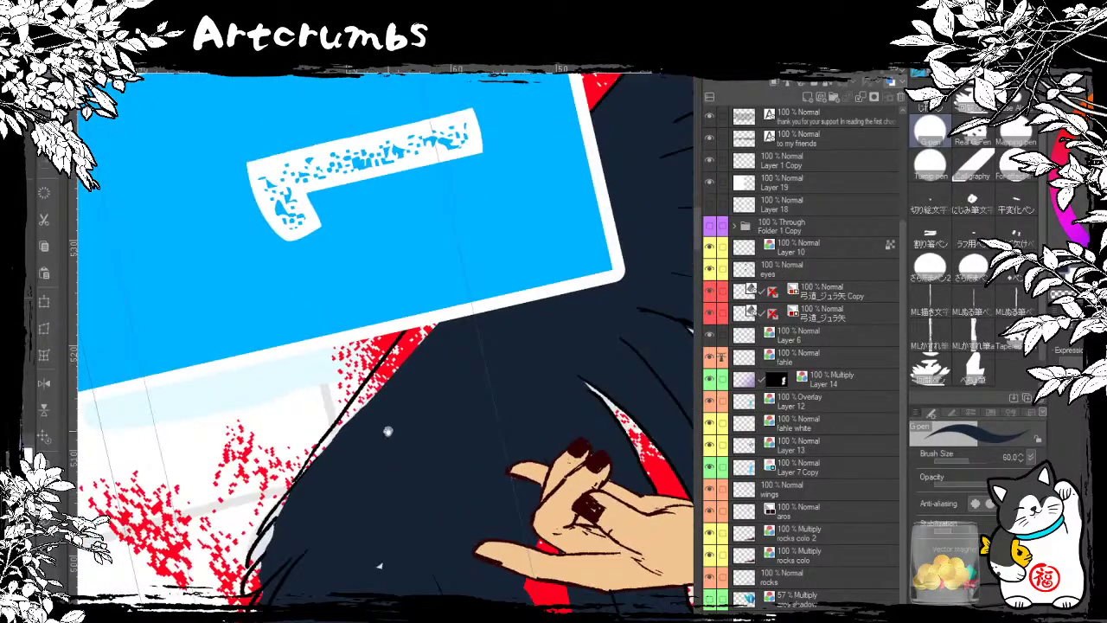
{"action": "mouse_move", "coordinate": [388, 431]}
{"action": "left_mouse_down"}
{"action": "mouse_move", "coordinate": [317, 354]}
{"action": "mouse_move", "coordinate": [340, 260]}
{"action": "mouse_move", "coordinate": [320, 346]}
{"action": "mouse_move", "coordinate": [307, 291]}
{"action": "left_mouse_up"}
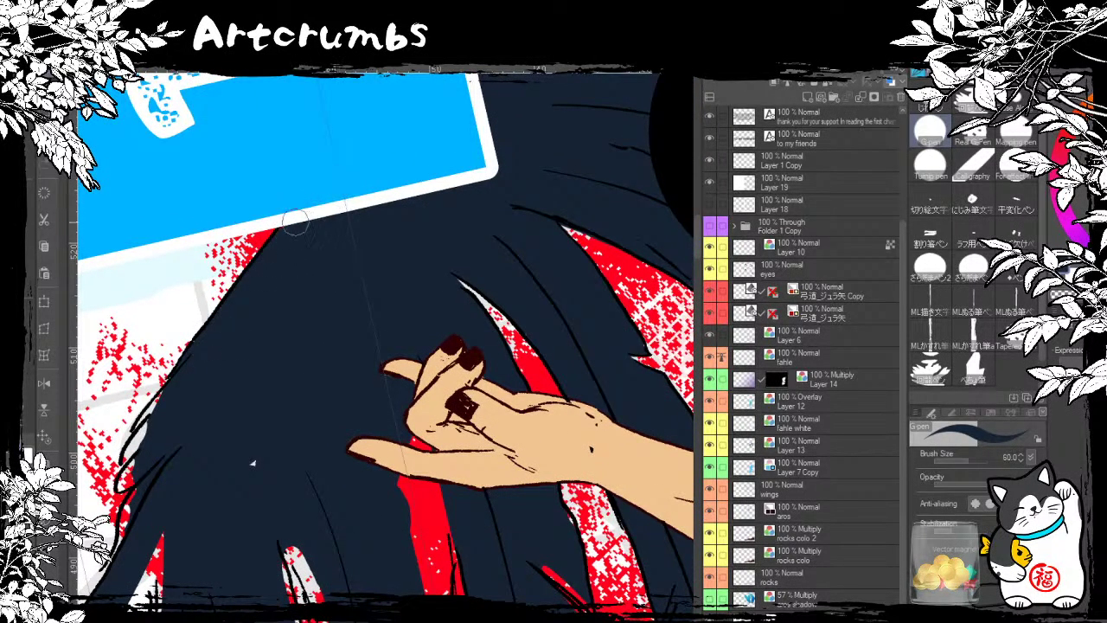
Step: Fill the cloak's ragged outer edge across from the open hand up to its lines in dark navy
{"action": "left_click_drag", "start_coordinate": [280, 371], "coordinate": [390, 186]}
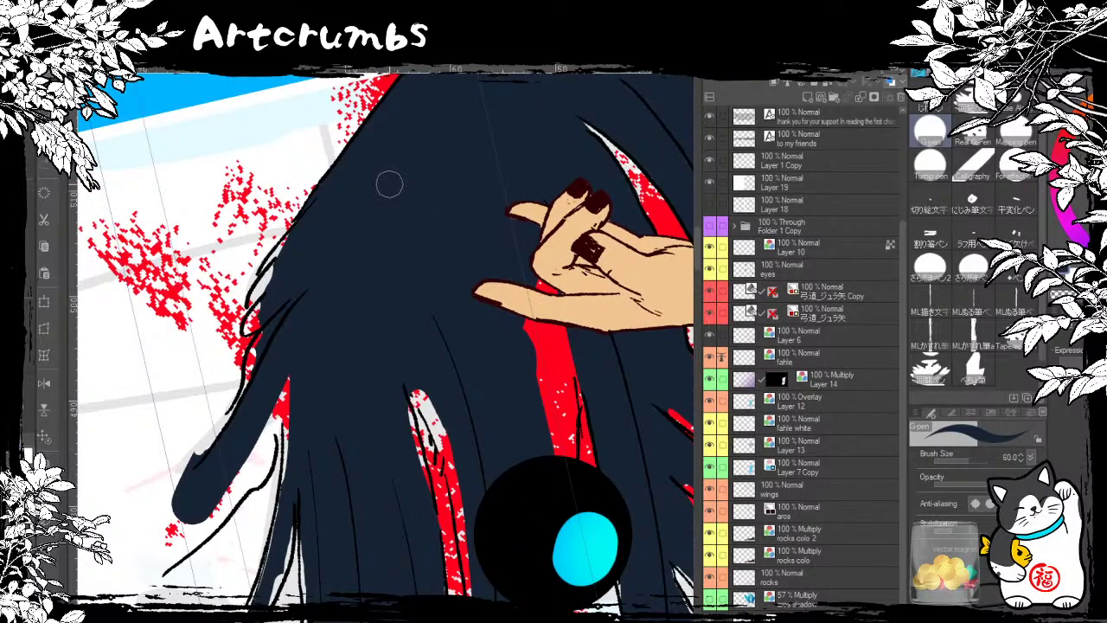
{"action": "mouse_move", "coordinate": [265, 298]}
{"action": "left_mouse_down"}
{"action": "mouse_move", "coordinate": [251, 328]}
{"action": "mouse_move", "coordinate": [288, 276]}
{"action": "mouse_move", "coordinate": [249, 331]}
{"action": "mouse_move", "coordinate": [270, 275]}
{"action": "mouse_move", "coordinate": [319, 209]}
{"action": "mouse_move", "coordinate": [267, 275]}
{"action": "mouse_move", "coordinate": [289, 239]}
{"action": "left_mouse_up"}
{"action": "key", "text": "ctrl+z"}
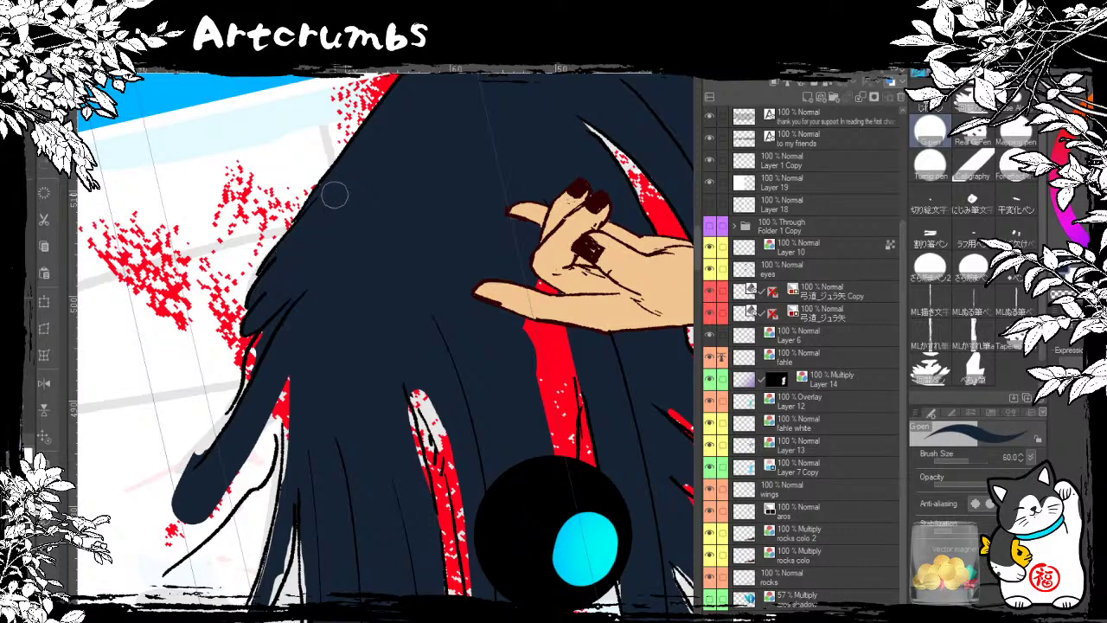
{"action": "mouse_move", "coordinate": [260, 288]}
{"action": "left_mouse_down"}
{"action": "mouse_move", "coordinate": [260, 351]}
{"action": "mouse_move", "coordinate": [203, 467]}
{"action": "mouse_move", "coordinate": [195, 445]}
{"action": "mouse_move", "coordinate": [238, 405]}
{"action": "mouse_move", "coordinate": [212, 429]}
{"action": "left_mouse_up"}
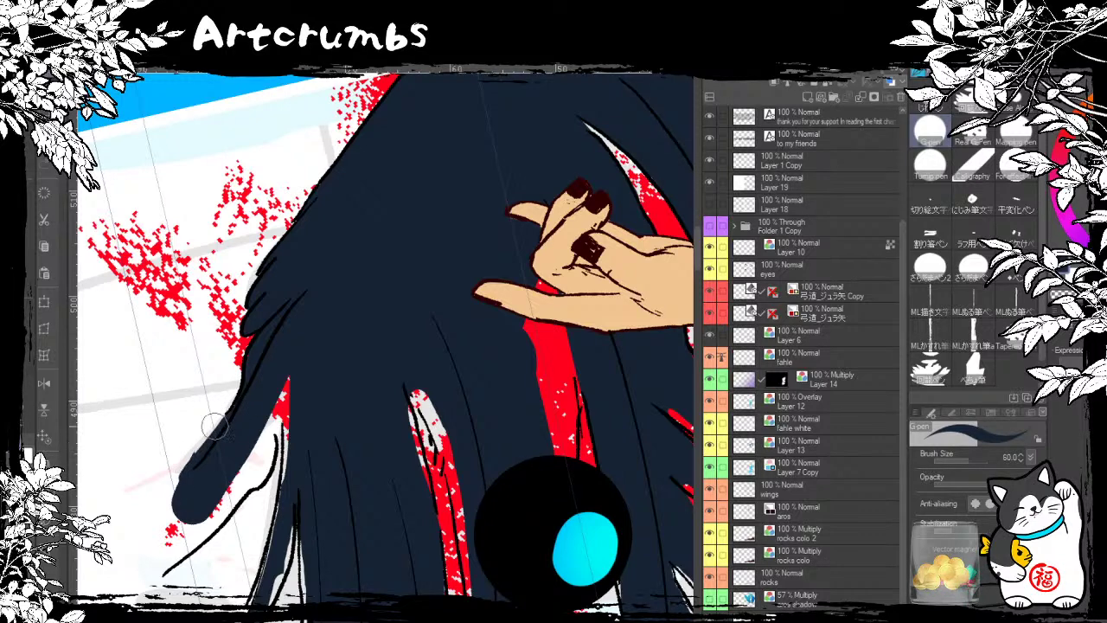
Step: Fill the pointed outer tatter and the gap at the base of the neighbouring curved strand in dark navy
{"action": "mouse_move", "coordinate": [283, 370]}
{"action": "left_mouse_down"}
{"action": "mouse_move", "coordinate": [288, 460]}
{"action": "mouse_move", "coordinate": [286, 416]}
{"action": "mouse_move", "coordinate": [275, 533]}
{"action": "mouse_move", "coordinate": [292, 534]}
{"action": "mouse_move", "coordinate": [287, 462]}
{"action": "mouse_move", "coordinate": [254, 588]}
{"action": "left_mouse_up"}
{"action": "left_click_drag", "start_coordinate": [288, 517], "coordinate": [268, 597]}
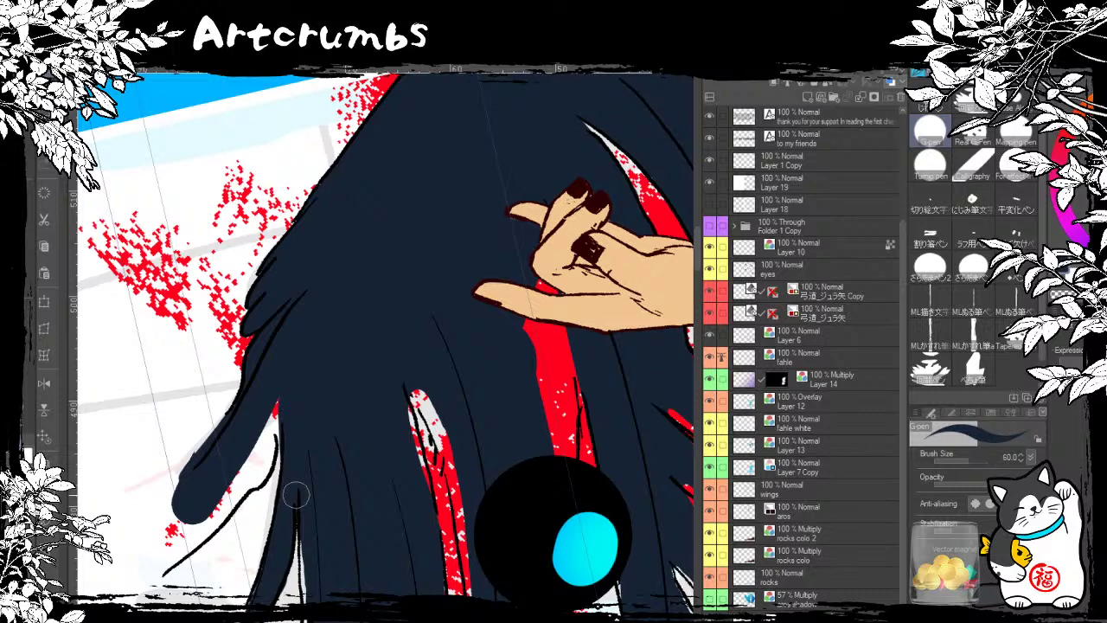
{"action": "mouse_move", "coordinate": [295, 494]}
{"action": "left_mouse_down"}
{"action": "mouse_move", "coordinate": [271, 391]}
{"action": "mouse_move", "coordinate": [283, 463]}
{"action": "mouse_move", "coordinate": [273, 514]}
{"action": "mouse_move", "coordinate": [272, 404]}
{"action": "mouse_move", "coordinate": [258, 479]}
{"action": "mouse_move", "coordinate": [157, 566]}
{"action": "mouse_move", "coordinate": [248, 477]}
{"action": "mouse_move", "coordinate": [212, 516]}
{"action": "mouse_move", "coordinate": [200, 484]}
{"action": "mouse_move", "coordinate": [228, 428]}
{"action": "mouse_move", "coordinate": [205, 523]}
{"action": "mouse_move", "coordinate": [265, 427]}
{"action": "mouse_move", "coordinate": [240, 472]}
{"action": "mouse_move", "coordinate": [158, 557]}
{"action": "mouse_move", "coordinate": [201, 489]}
{"action": "mouse_move", "coordinate": [213, 525]}
{"action": "mouse_move", "coordinate": [247, 488]}
{"action": "left_mouse_up"}
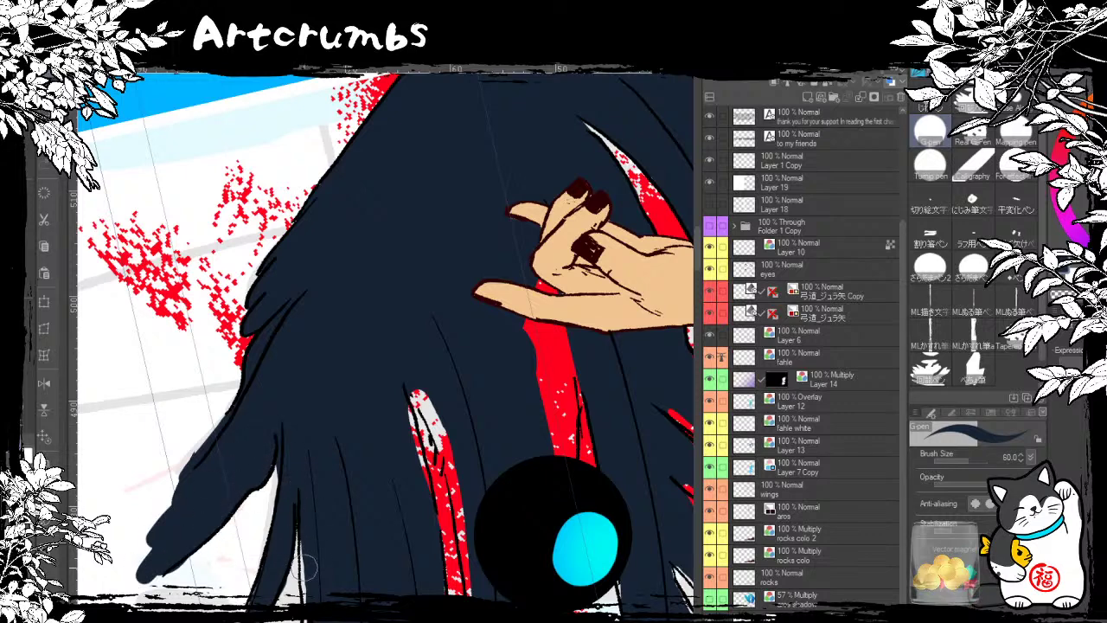
Step: Extend the dark navy down the curved tatter and along the outer edge of the long strand beneath it
{"action": "left_click_drag", "start_coordinate": [380, 533], "coordinate": [342, 353]}
{"action": "mouse_move", "coordinate": [294, 484]}
{"action": "left_mouse_down"}
{"action": "mouse_move", "coordinate": [297, 495]}
{"action": "mouse_move", "coordinate": [295, 384]}
{"action": "mouse_move", "coordinate": [302, 476]}
{"action": "left_mouse_up"}
{"action": "scroll", "coordinate": [294, 383], "scroll_direction": "down", "scroll_amount": 3}
{"action": "scroll", "coordinate": [320, 411], "scroll_direction": "down", "scroll_amount": 2}
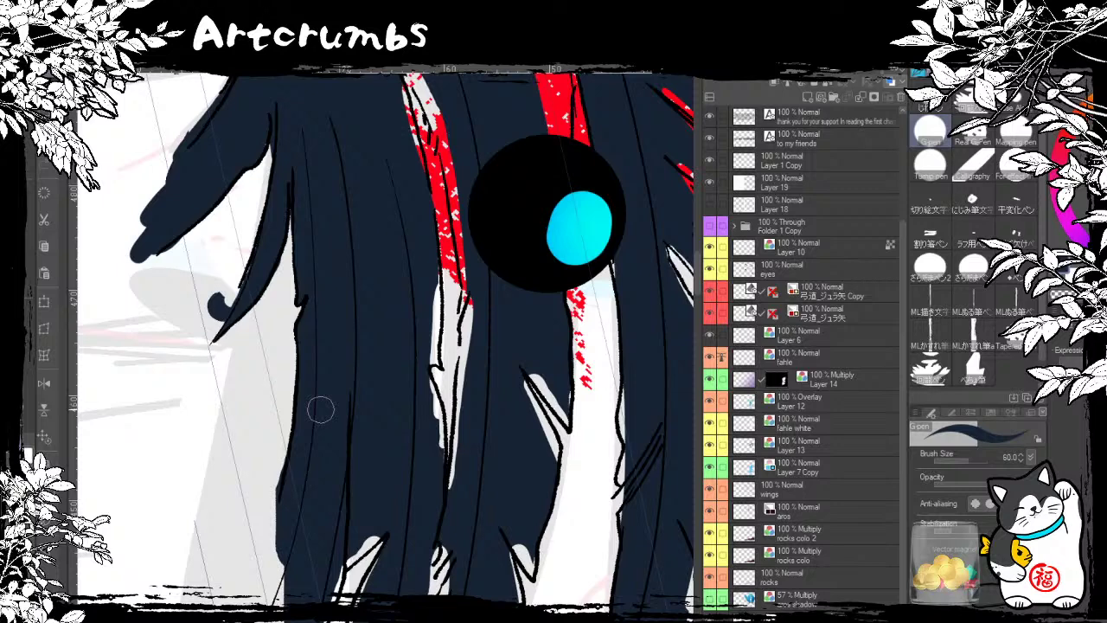
{"action": "scroll", "coordinate": [320, 410], "scroll_direction": "down", "scroll_amount": 2}
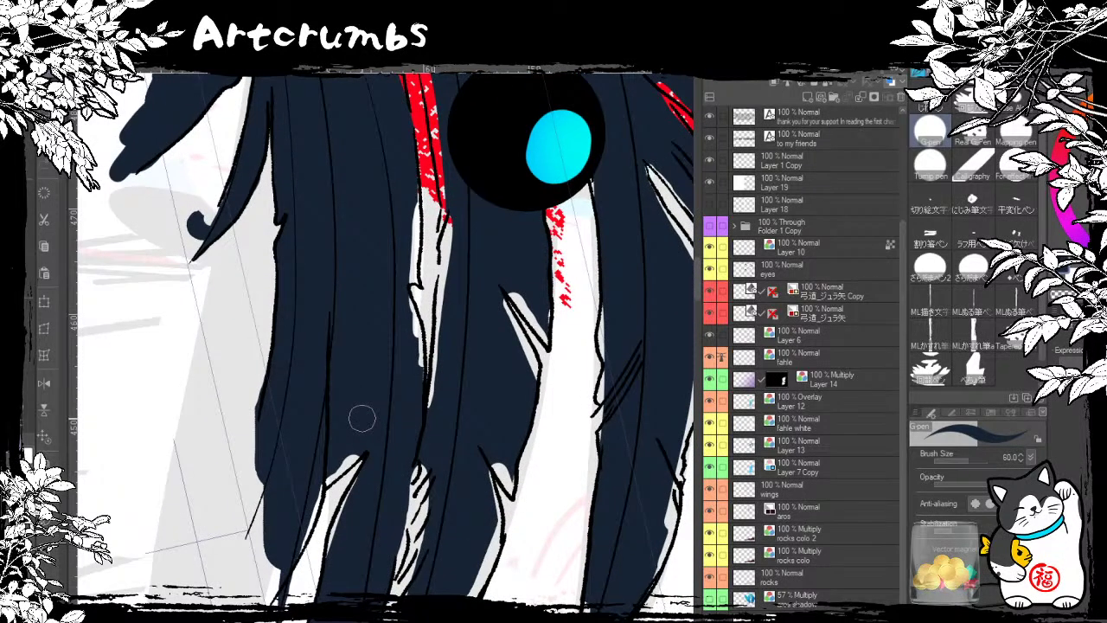
{"action": "scroll", "coordinate": [361, 418], "scroll_direction": "down", "scroll_amount": 1}
{"action": "mouse_move", "coordinate": [331, 403]}
{"action": "left_mouse_down"}
{"action": "mouse_move", "coordinate": [317, 482]}
{"action": "mouse_move", "coordinate": [274, 546]}
{"action": "left_mouse_up"}
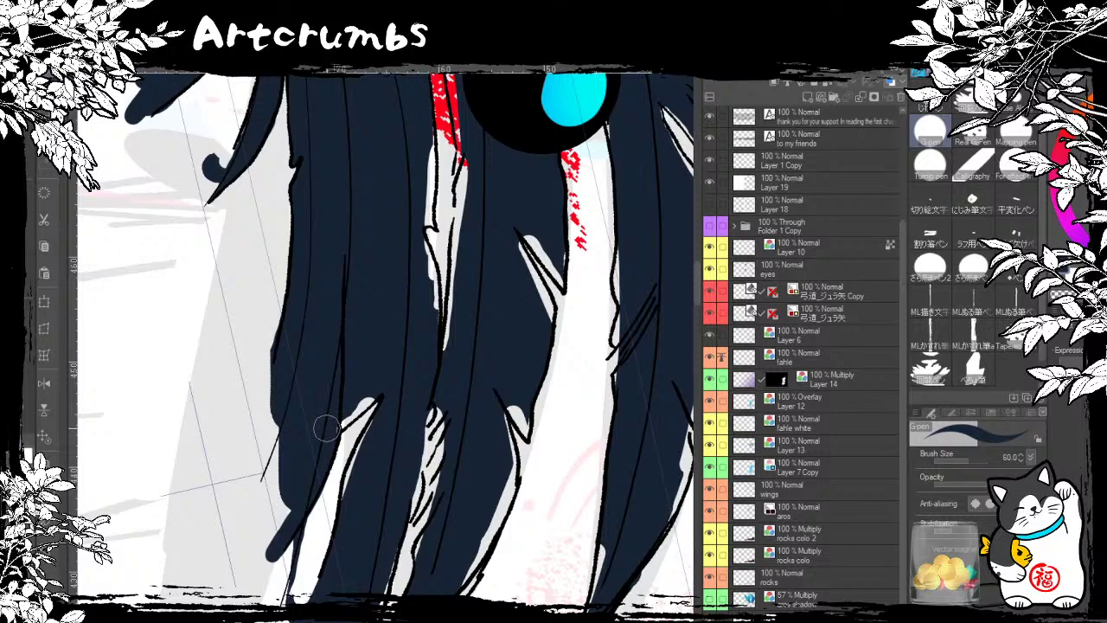
Step: Fill the top of the narrow slit near the long outer strand's lower end in dark navy
{"action": "left_click_drag", "start_coordinate": [326, 428], "coordinate": [361, 403]}
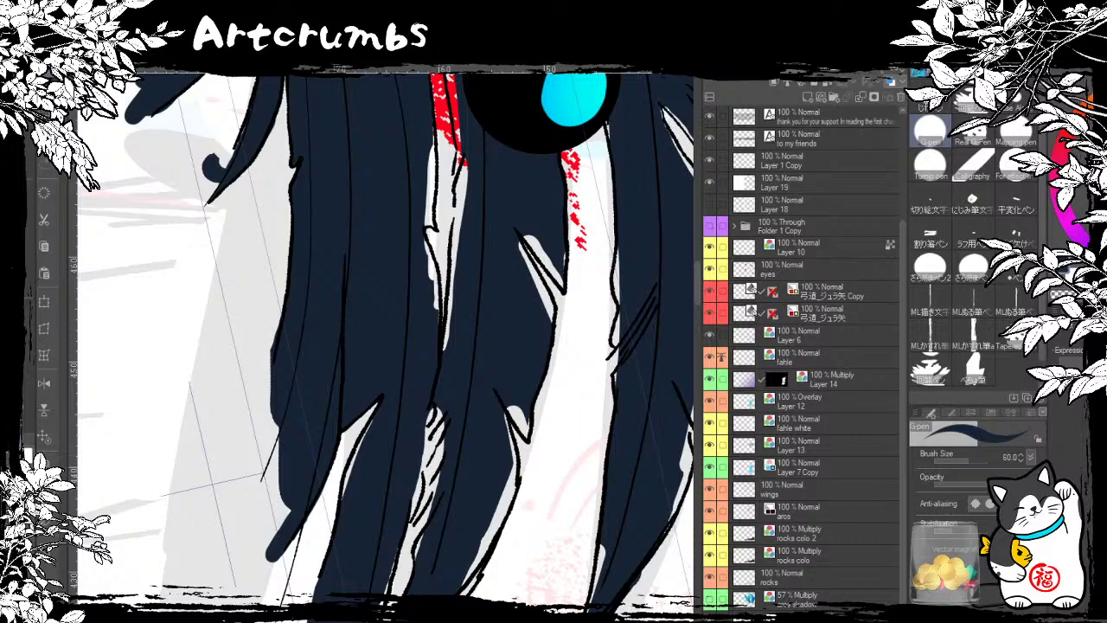
{"action": "left_click_drag", "start_coordinate": [383, 511], "coordinate": [366, 535]}
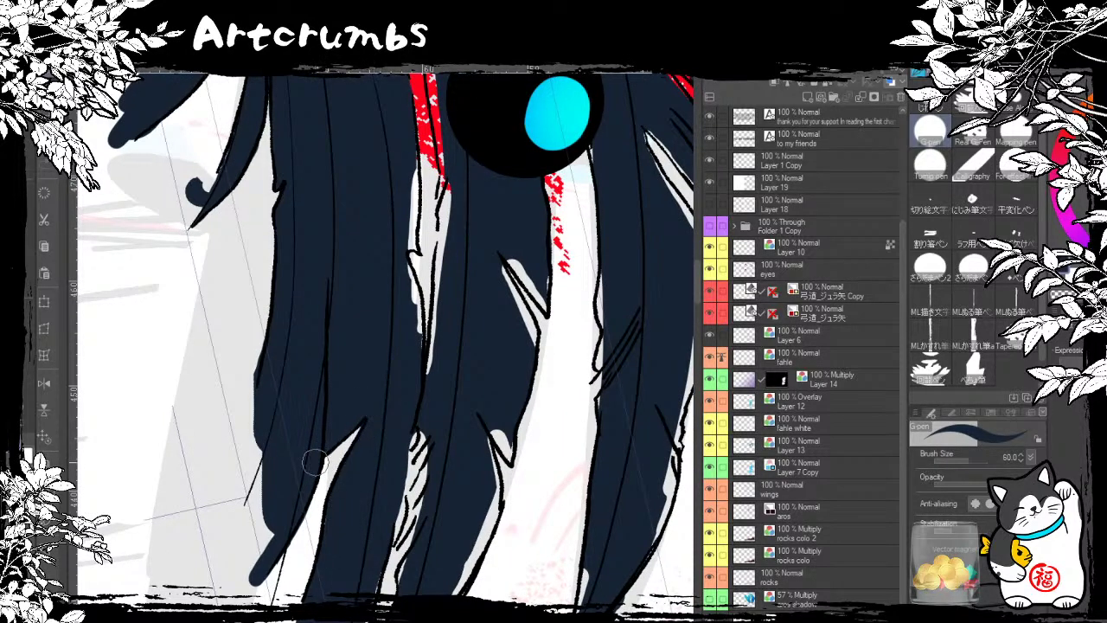
{"action": "left_click_drag", "start_coordinate": [368, 496], "coordinate": [345, 494]}
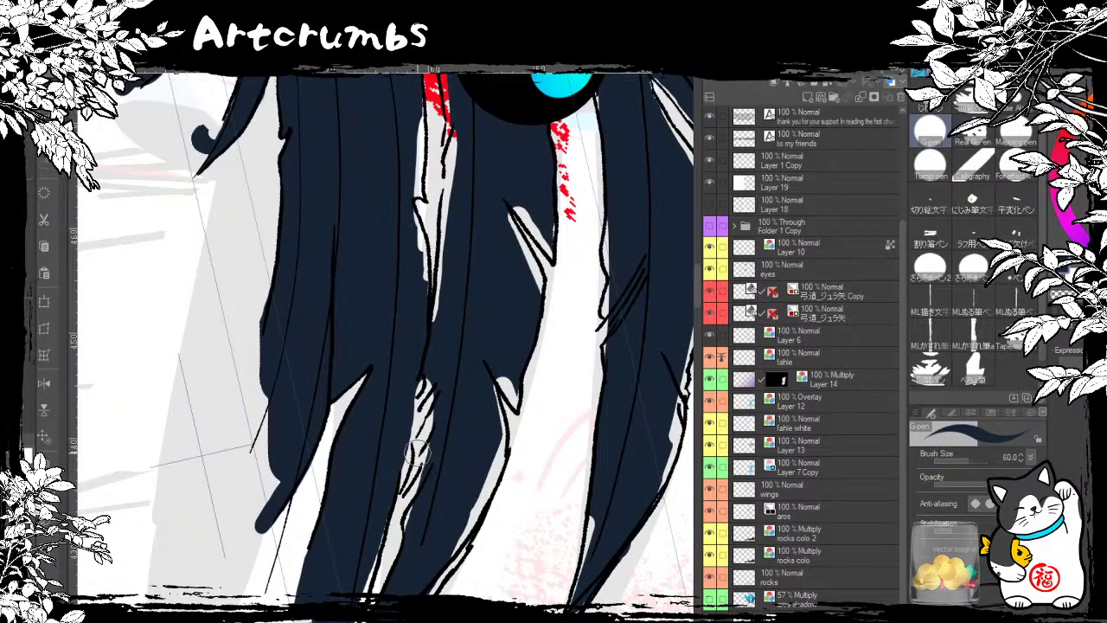
Step: Fill the side of the torn slit beneath the black orb up to its line in dark navy, undoing stray strokes
{"action": "left_click_drag", "start_coordinate": [442, 325], "coordinate": [432, 536]}
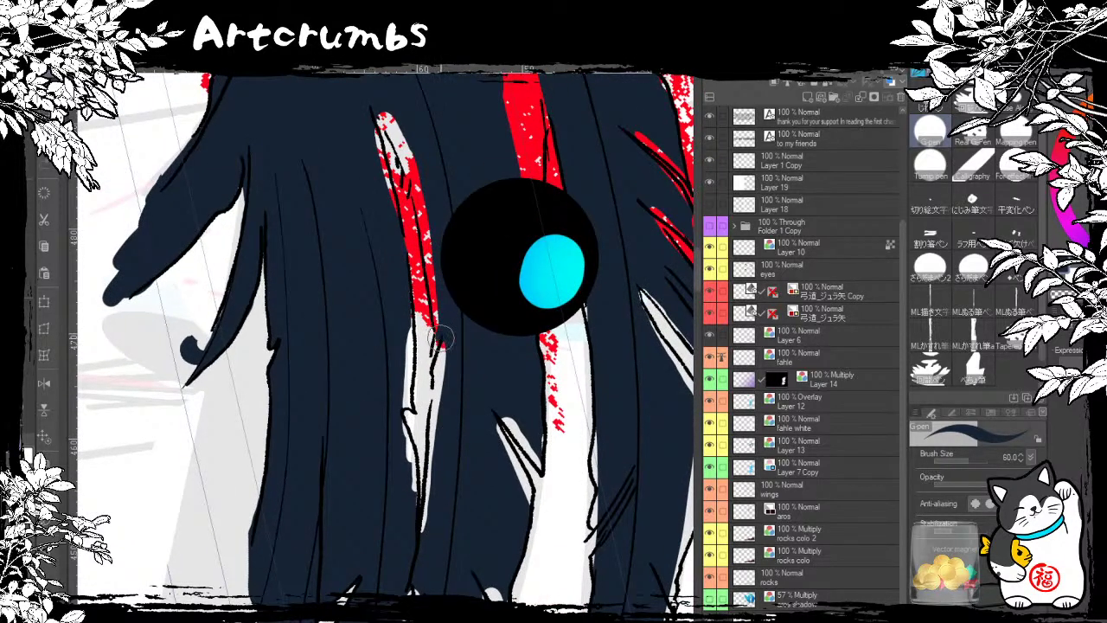
{"action": "left_click_drag", "start_coordinate": [440, 337], "coordinate": [423, 530]}
{"action": "key", "text": "ctrl+z"}
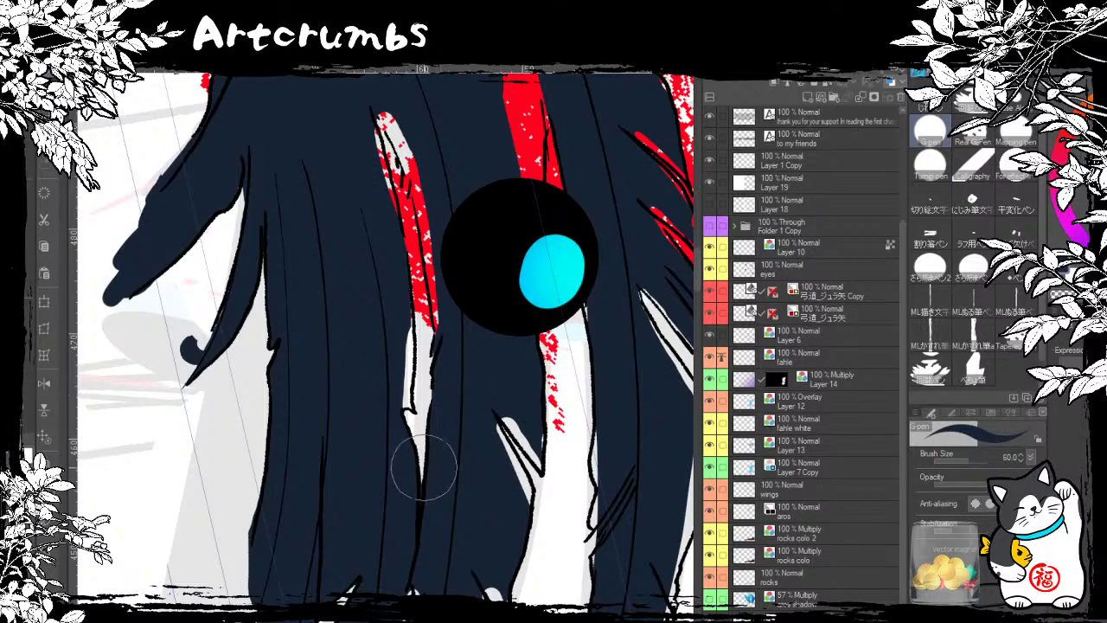
{"action": "left_click_drag", "start_coordinate": [421, 483], "coordinate": [419, 504]}
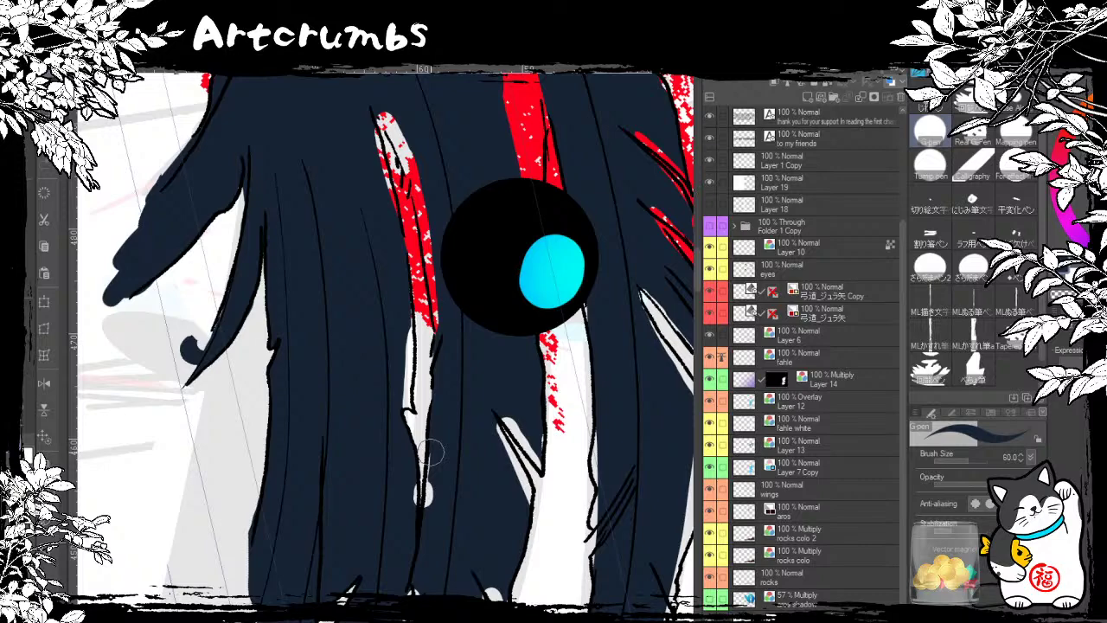
{"action": "key", "text": "ctrl+z"}
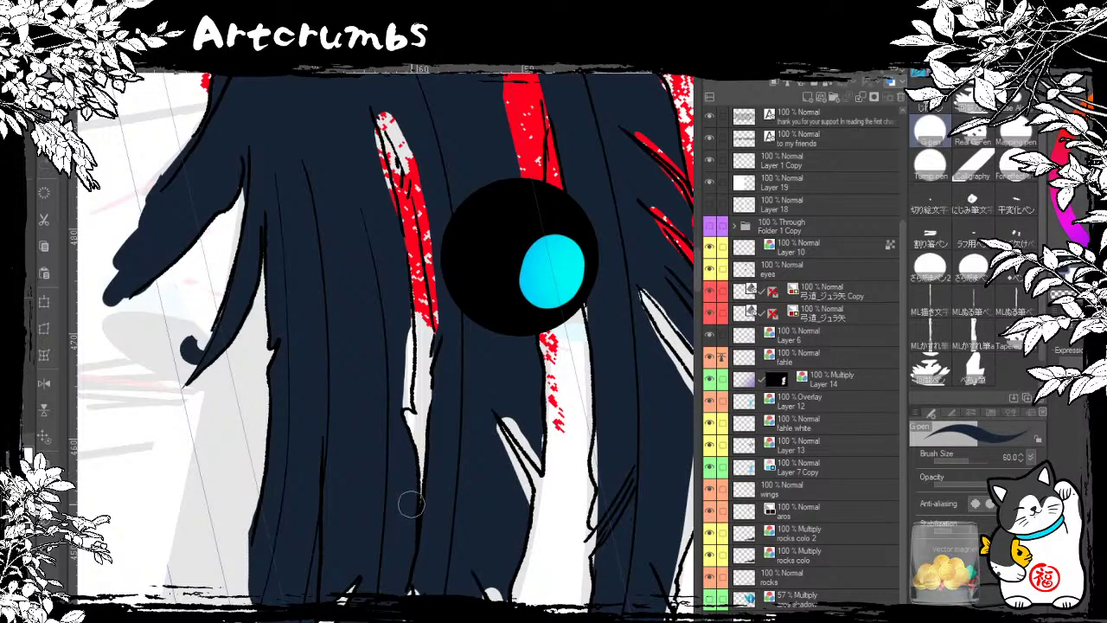
Step: Rotate the canvas and fill the edges around the two spiky notches on the strand near the black orb in dark navy
{"action": "left_click_drag", "start_coordinate": [605, 251], "coordinate": [284, 474]}
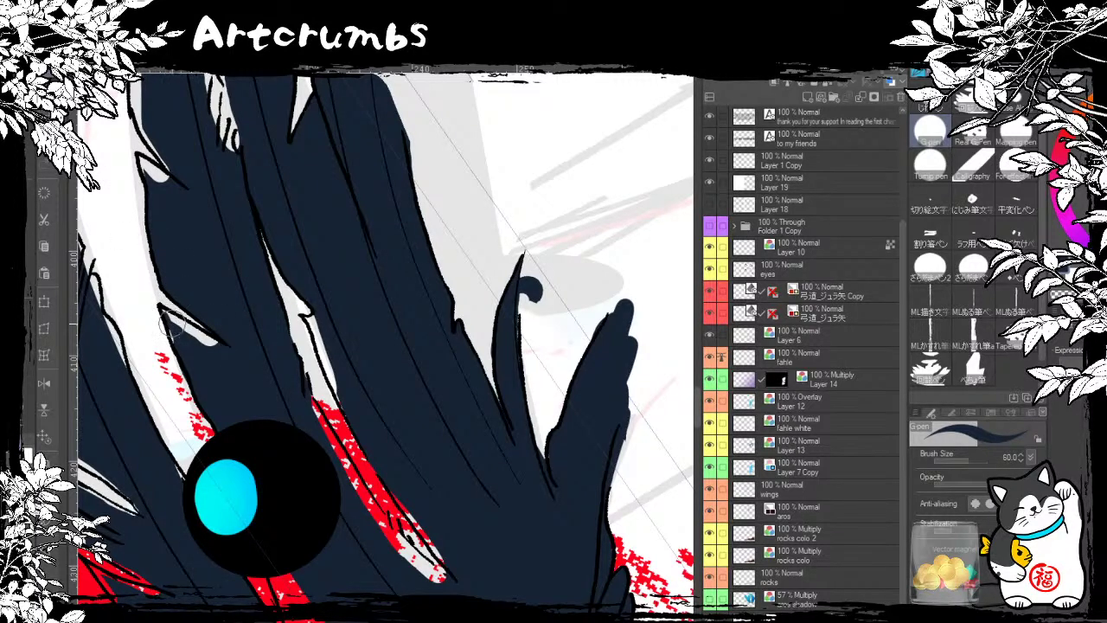
{"action": "key", "text": "ctrl+z"}
{"action": "key", "text": "ctrl+z"}
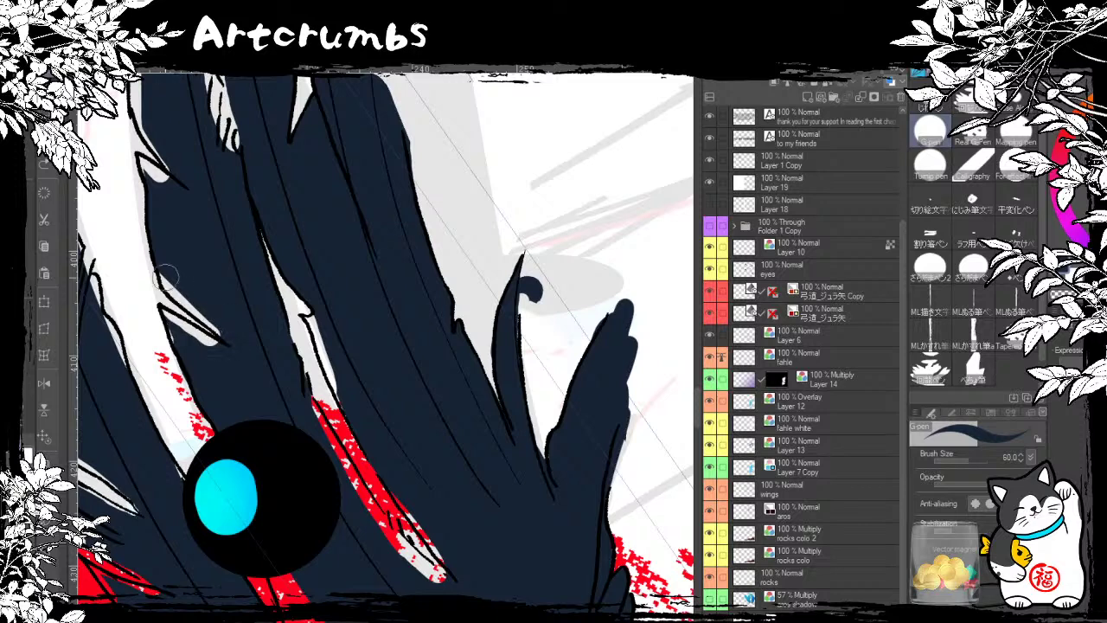
{"action": "left_click_drag", "start_coordinate": [157, 266], "coordinate": [223, 333]}
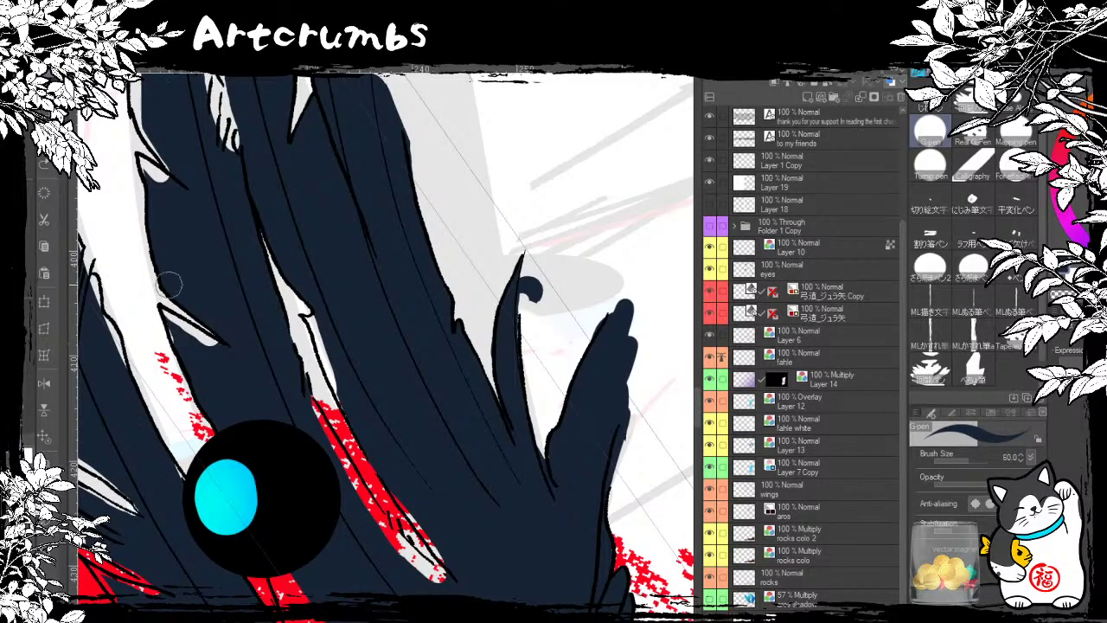
{"action": "left_click_drag", "start_coordinate": [175, 221], "coordinate": [208, 288]}
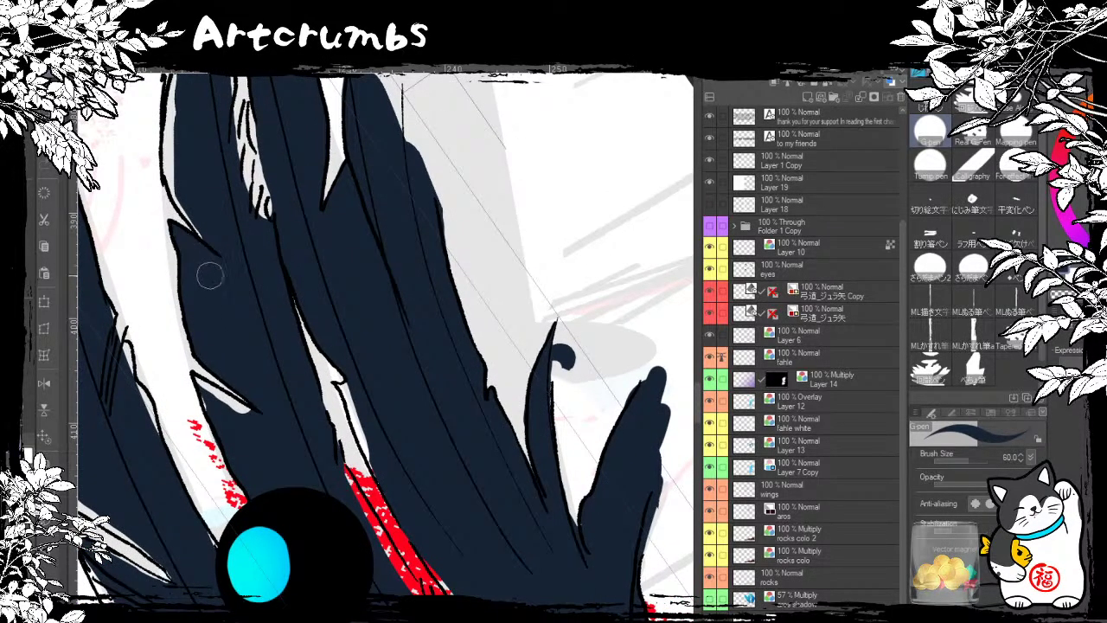
Step: Fill the outer edge of the strand above the black orb in dark navy up to its pointed tip, undoing a stray stroke
{"action": "mouse_move", "coordinate": [171, 181]}
{"action": "left_mouse_down"}
{"action": "mouse_move", "coordinate": [180, 210]}
{"action": "mouse_move", "coordinate": [158, 227]}
{"action": "mouse_move", "coordinate": [161, 253]}
{"action": "mouse_move", "coordinate": [213, 323]}
{"action": "left_mouse_up"}
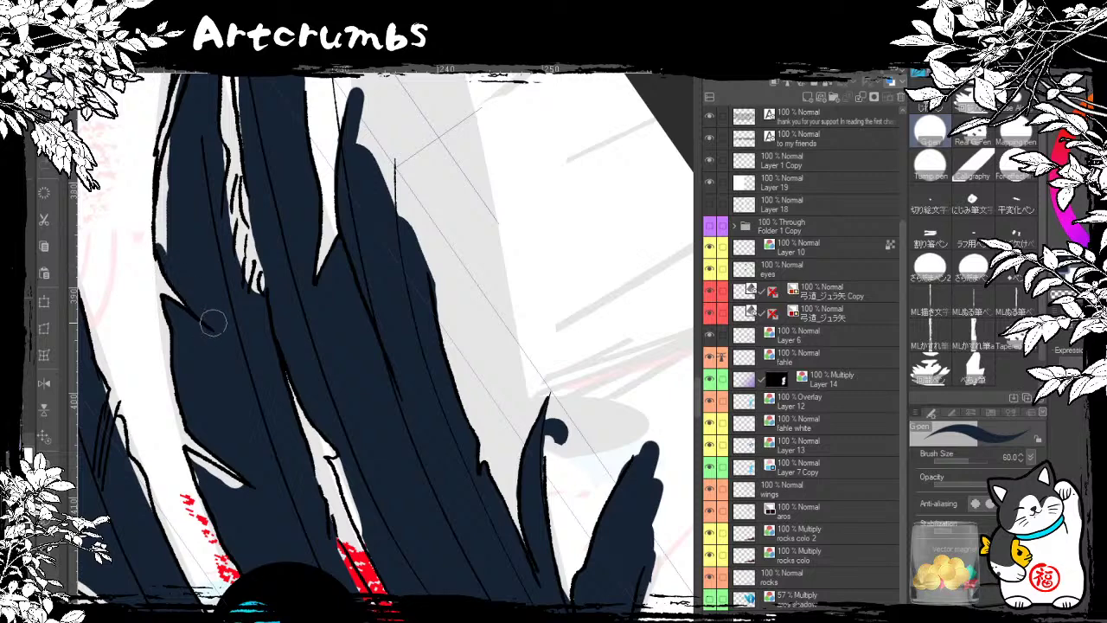
{"action": "left_click_drag", "start_coordinate": [173, 219], "coordinate": [147, 317]}
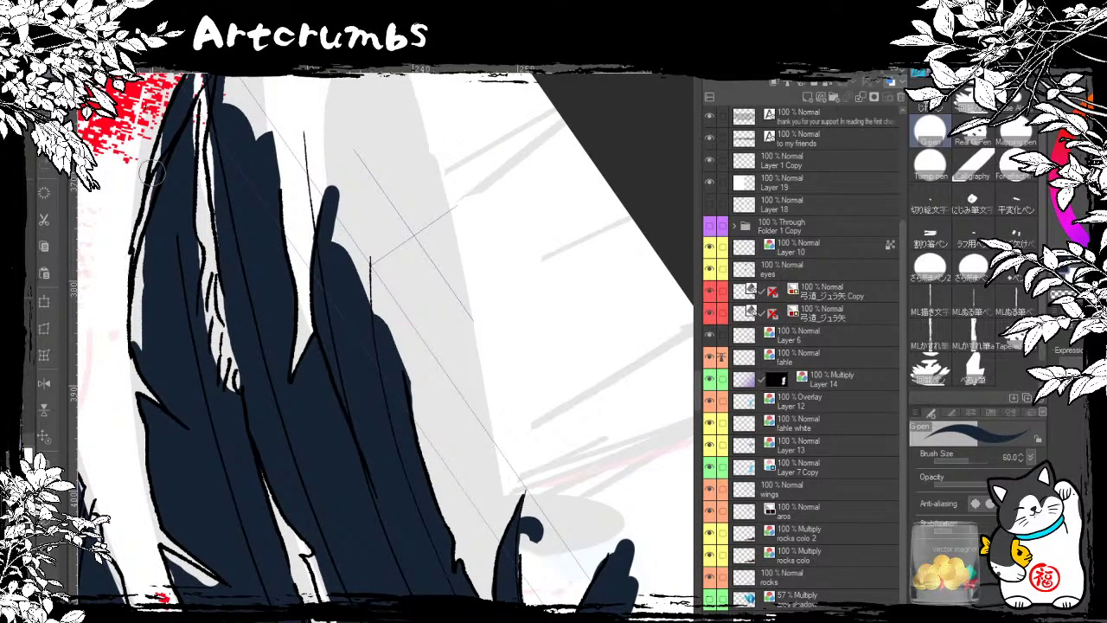
{"action": "mouse_move", "coordinate": [138, 259]}
{"action": "left_mouse_down"}
{"action": "mouse_move", "coordinate": [147, 350]}
{"action": "mouse_move", "coordinate": [138, 312]}
{"action": "left_mouse_up"}
{"action": "left_click_drag", "start_coordinate": [179, 202], "coordinate": [163, 319]}
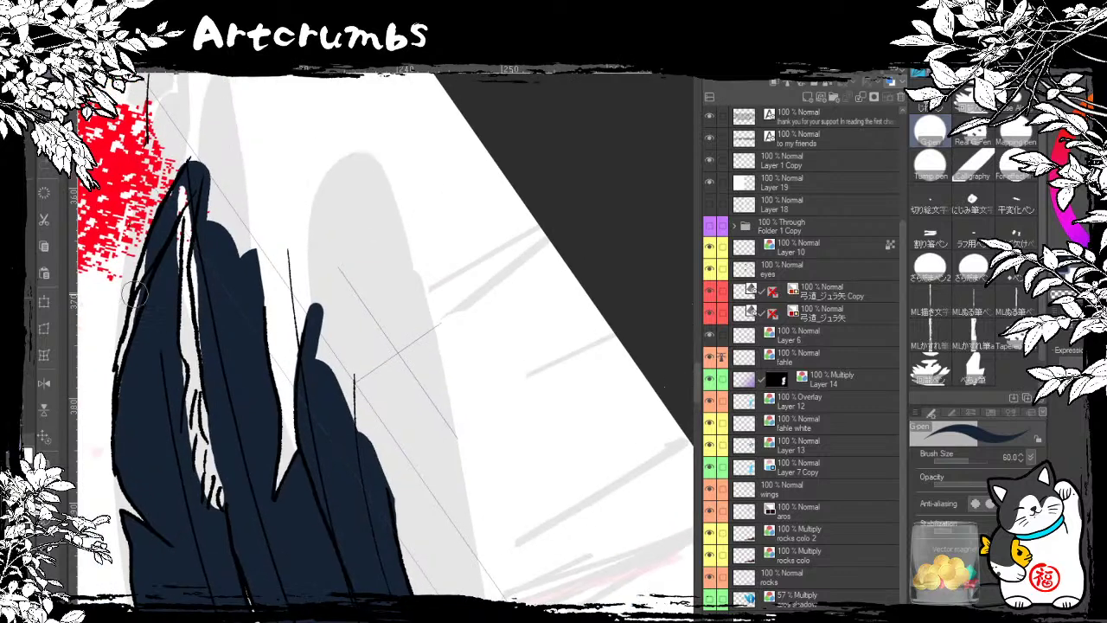
{"action": "mouse_move", "coordinate": [178, 169]}
{"action": "left_mouse_down"}
{"action": "mouse_move", "coordinate": [171, 203]}
{"action": "mouse_move", "coordinate": [180, 200]}
{"action": "mouse_move", "coordinate": [158, 287]}
{"action": "mouse_move", "coordinate": [149, 257]}
{"action": "mouse_move", "coordinate": [154, 250]}
{"action": "mouse_move", "coordinate": [125, 396]}
{"action": "left_mouse_up"}
{"action": "mouse_move", "coordinate": [155, 458]}
{"action": "left_mouse_down"}
{"action": "mouse_move", "coordinate": [159, 216]}
{"action": "mouse_move", "coordinate": [202, 236]}
{"action": "left_mouse_up"}
{"action": "key", "text": "ctrl+z"}
{"action": "left_click_drag", "start_coordinate": [223, 179], "coordinate": [215, 304]}
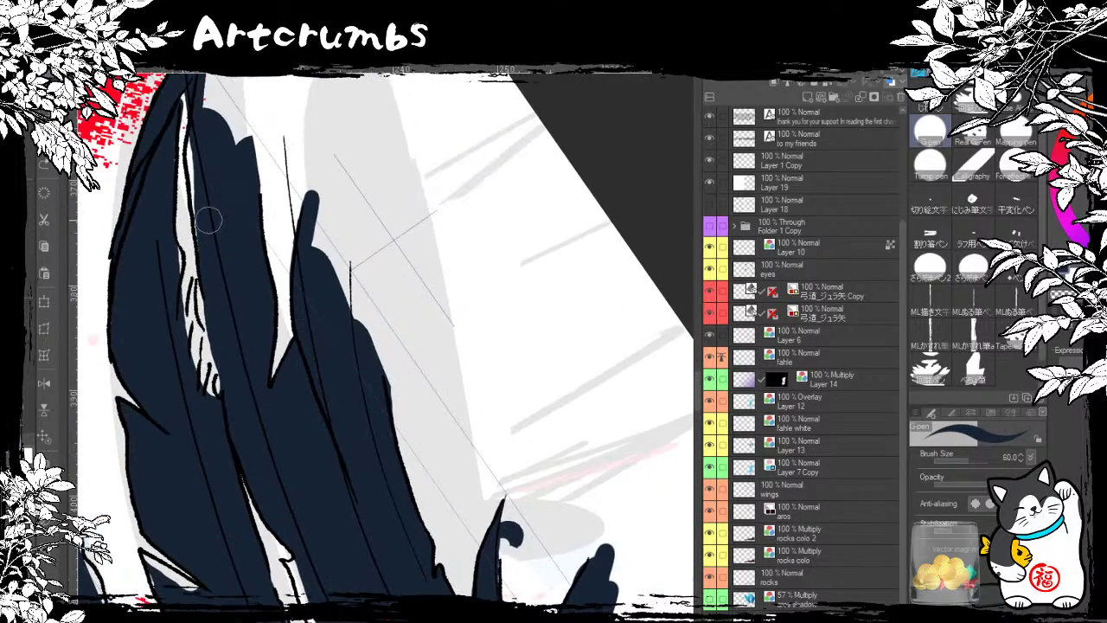
Step: Fill both sides of the narrow hatched slit inside that strand in dark navy up to its lines
{"action": "left_click_drag", "start_coordinate": [194, 112], "coordinate": [188, 173]}
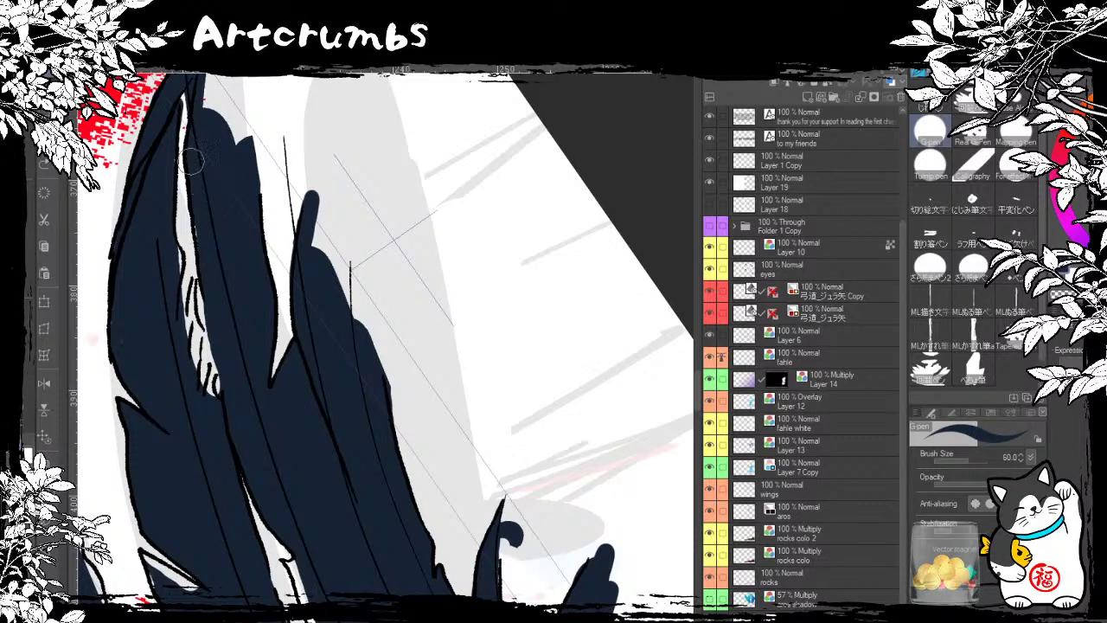
{"action": "mouse_move", "coordinate": [208, 251]}
{"action": "left_mouse_down"}
{"action": "mouse_move", "coordinate": [217, 217]}
{"action": "mouse_move", "coordinate": [199, 134]}
{"action": "mouse_move", "coordinate": [166, 185]}
{"action": "mouse_move", "coordinate": [158, 148]}
{"action": "left_mouse_up"}
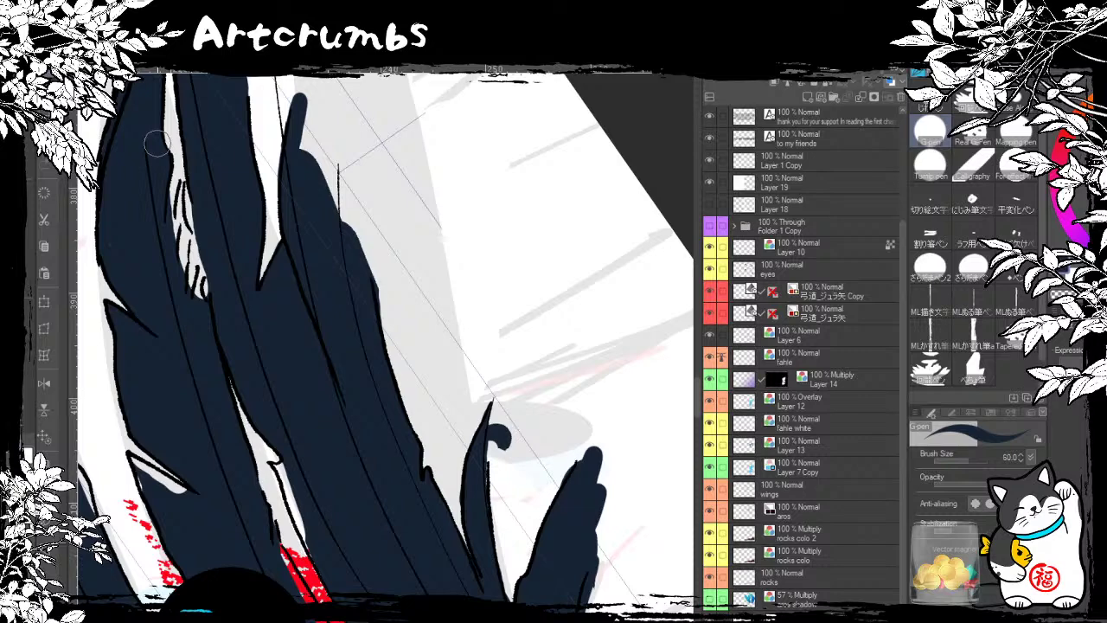
{"action": "mouse_move", "coordinate": [157, 143]}
{"action": "left_mouse_down"}
{"action": "mouse_move", "coordinate": [204, 254]}
{"action": "mouse_move", "coordinate": [183, 211]}
{"action": "mouse_move", "coordinate": [213, 215]}
{"action": "mouse_move", "coordinate": [201, 188]}
{"action": "mouse_move", "coordinate": [198, 299]}
{"action": "mouse_move", "coordinate": [223, 277]}
{"action": "mouse_move", "coordinate": [219, 346]}
{"action": "left_mouse_up"}
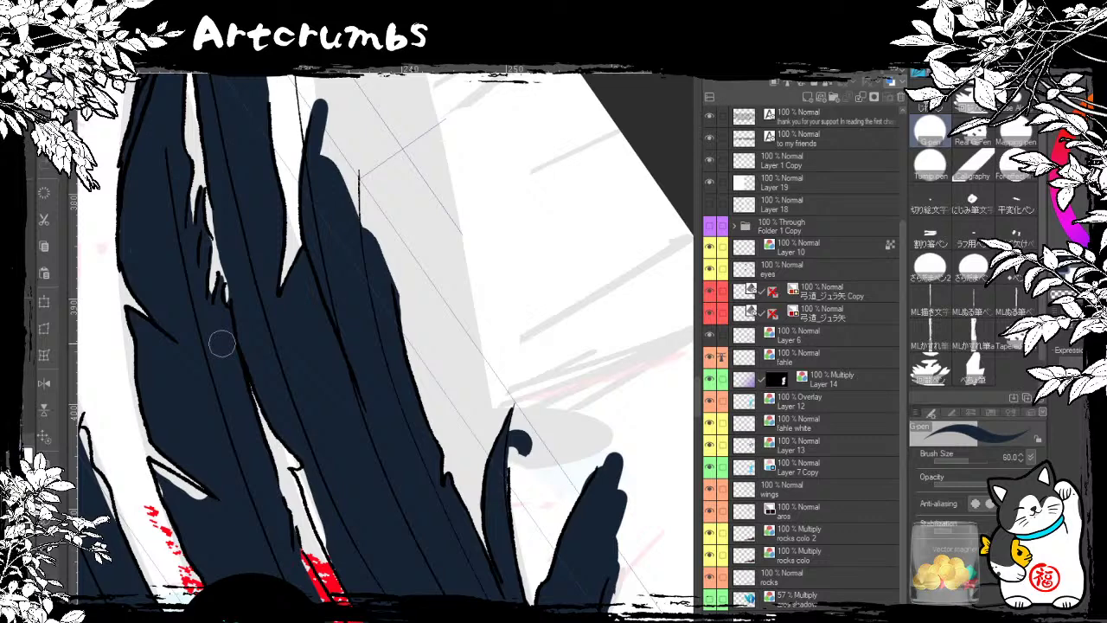
Step: Fill the lower side of the spiky notch above the orb and the hatched edge of the neighbouring strand in dark navy
{"action": "left_click_drag", "start_coordinate": [309, 303], "coordinate": [314, 178]}
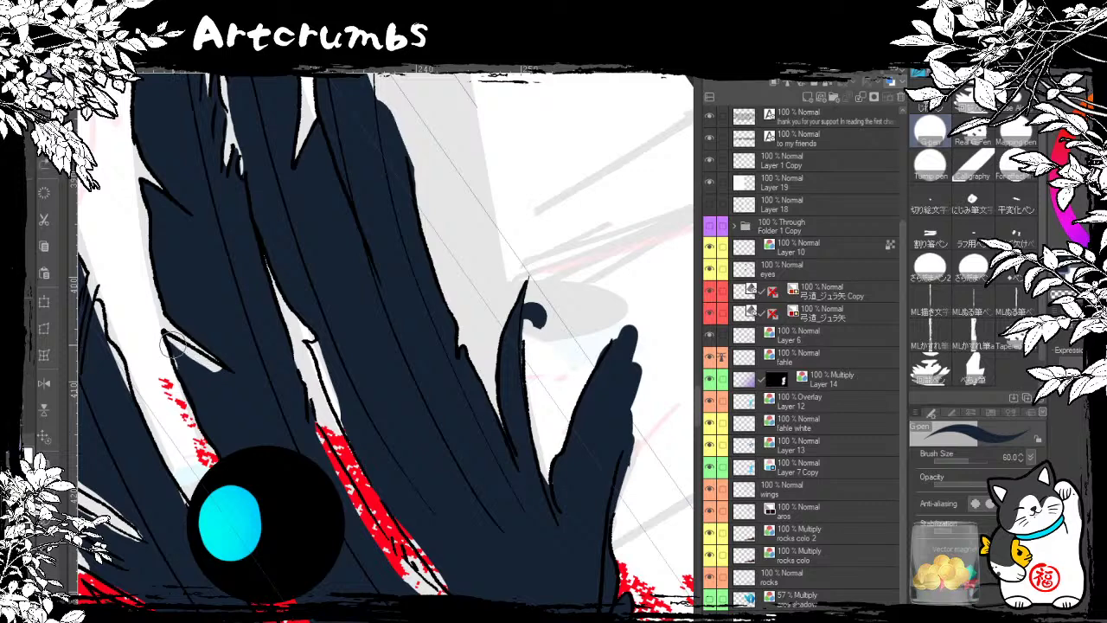
{"action": "mouse_move", "coordinate": [167, 339]}
{"action": "left_mouse_down"}
{"action": "mouse_move", "coordinate": [235, 382]}
{"action": "mouse_move", "coordinate": [172, 356]}
{"action": "mouse_move", "coordinate": [195, 387]}
{"action": "left_mouse_up"}
{"action": "left_click_drag", "start_coordinate": [170, 297], "coordinate": [245, 262]}
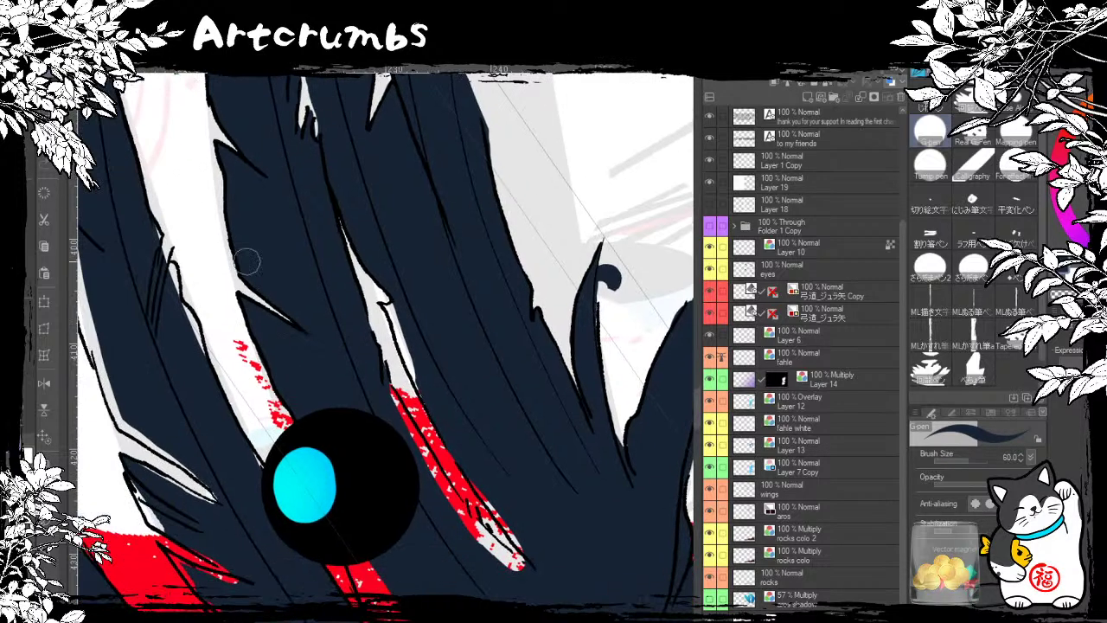
{"action": "left_click_drag", "start_coordinate": [173, 269], "coordinate": [205, 354]}
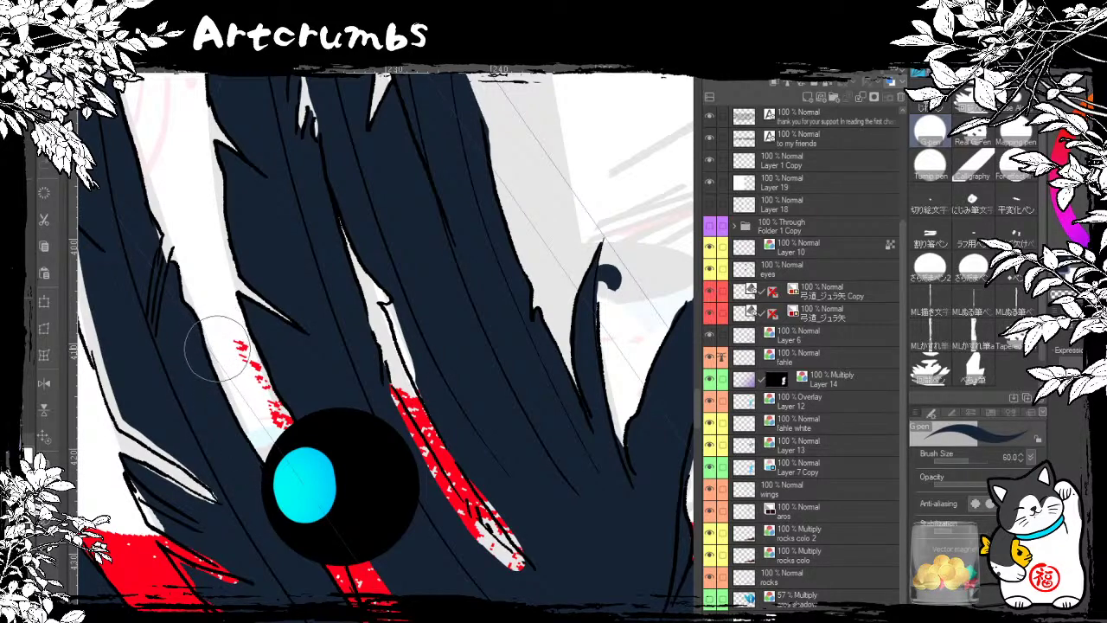
Step: Fill the upper point of the neighbouring strand in dark navy and extend the fill into its thin tip, redoing one stroke
{"action": "scroll", "coordinate": [208, 329], "scroll_direction": "up", "scroll_amount": 3}
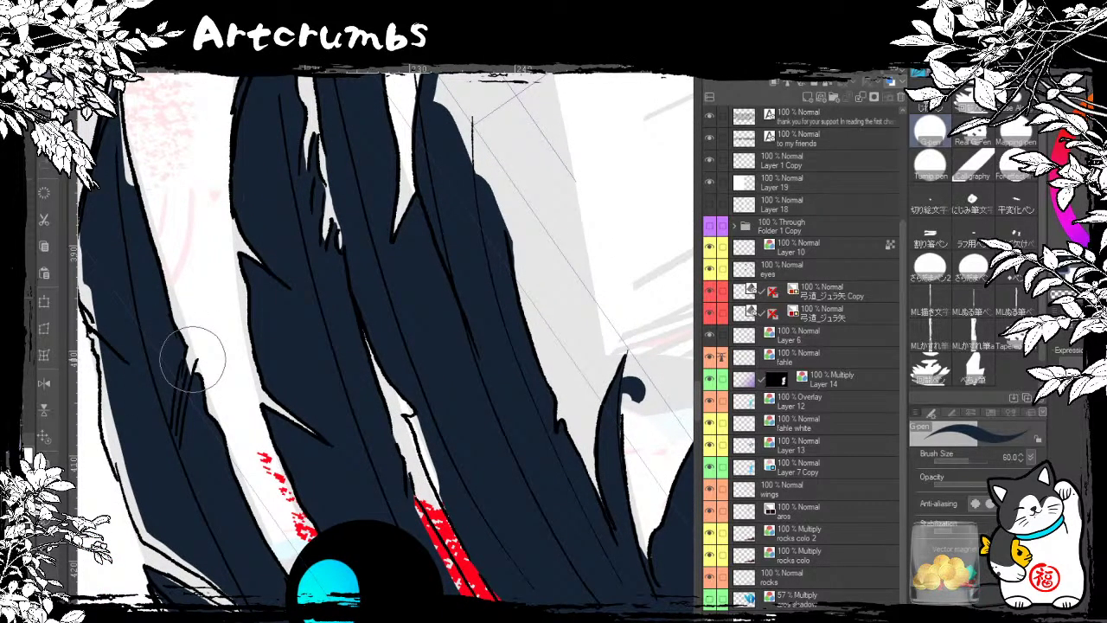
{"action": "scroll", "coordinate": [173, 355], "scroll_direction": "left", "scroll_amount": 3}
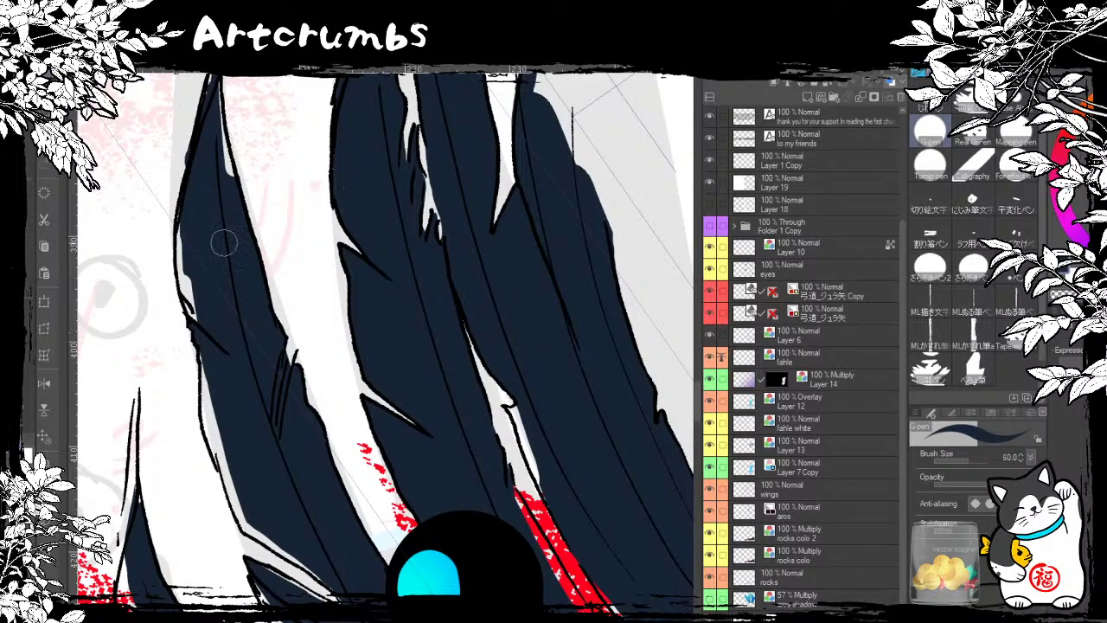
{"action": "scroll", "coordinate": [225, 259], "scroll_direction": "up", "scroll_amount": 5}
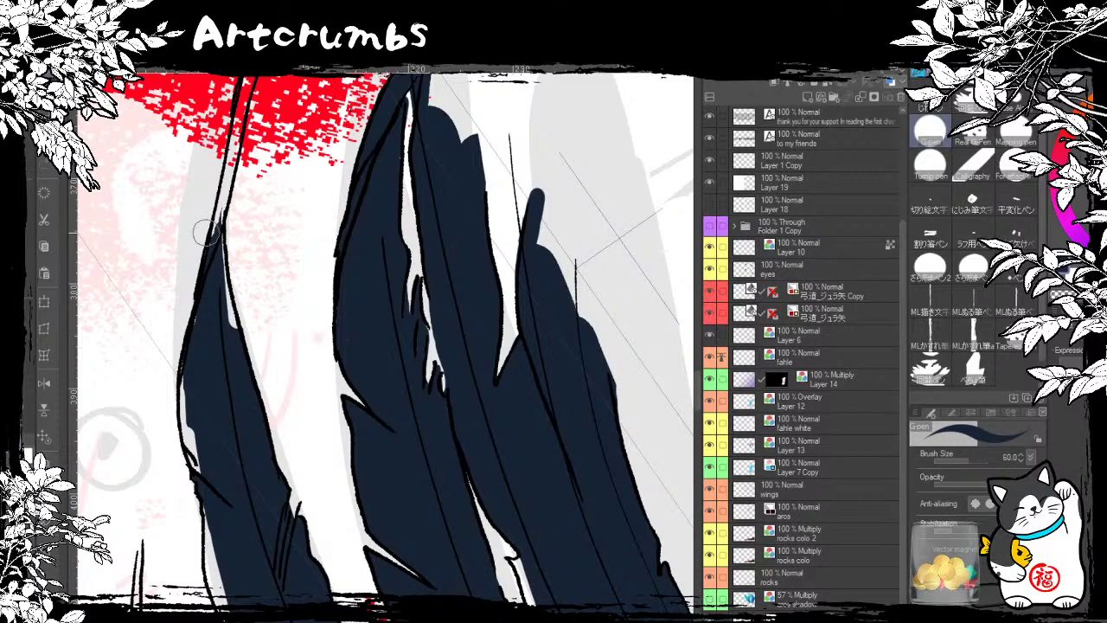
{"action": "left_click_drag", "start_coordinate": [221, 251], "coordinate": [235, 336]}
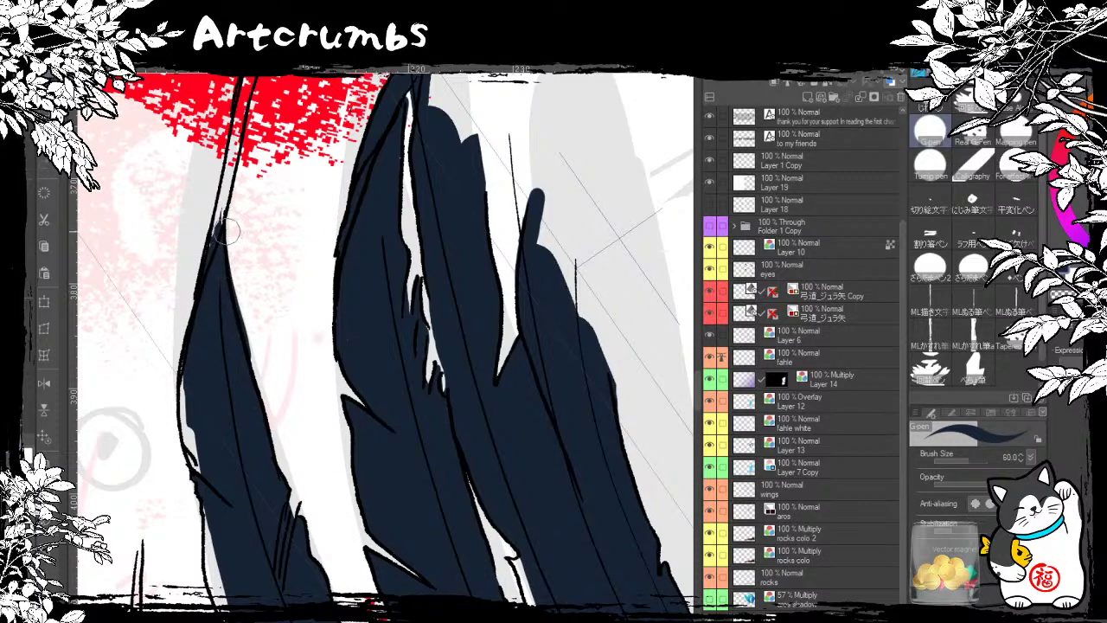
{"action": "key", "text": "ctrl+z"}
{"action": "left_click_drag", "start_coordinate": [222, 232], "coordinate": [241, 358]}
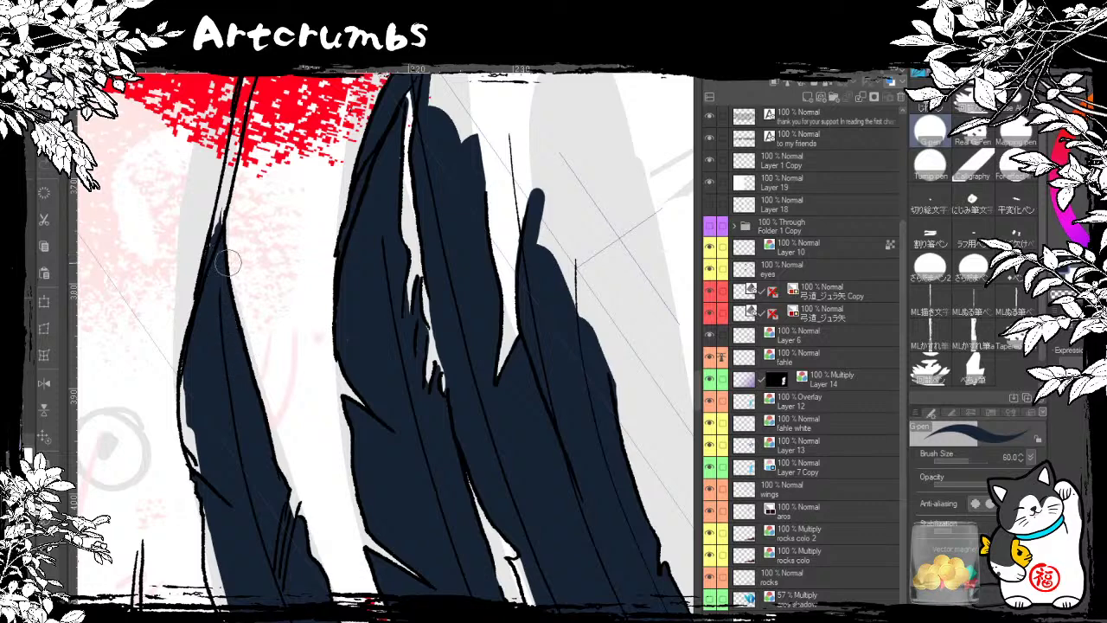
{"action": "scroll", "coordinate": [229, 264], "scroll_direction": "down", "scroll_amount": 2}
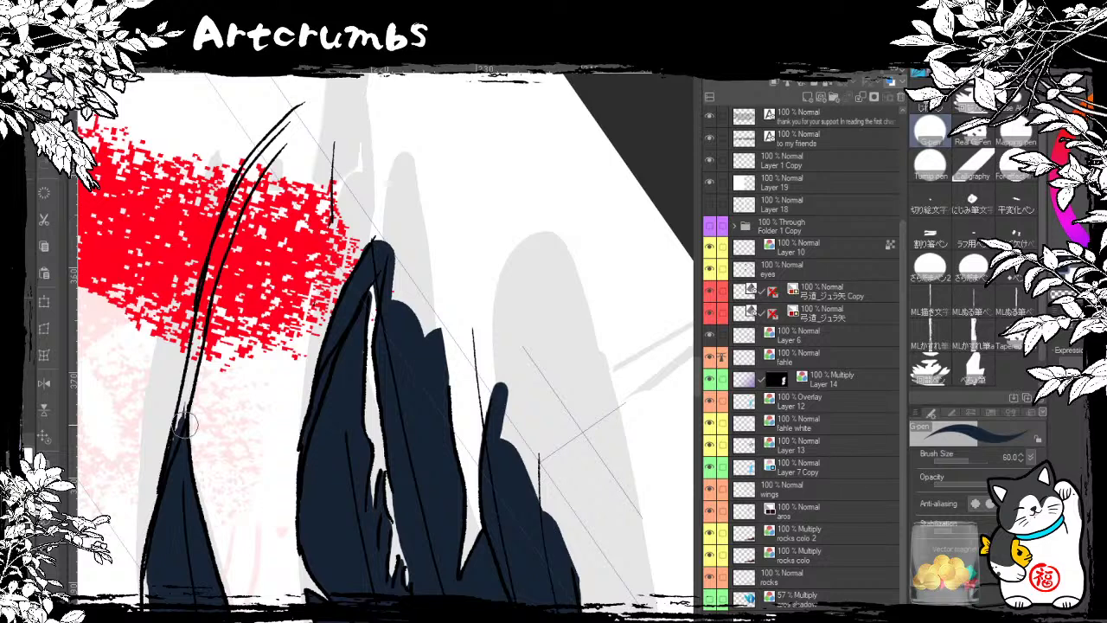
{"action": "left_click_drag", "start_coordinate": [183, 424], "coordinate": [139, 365]}
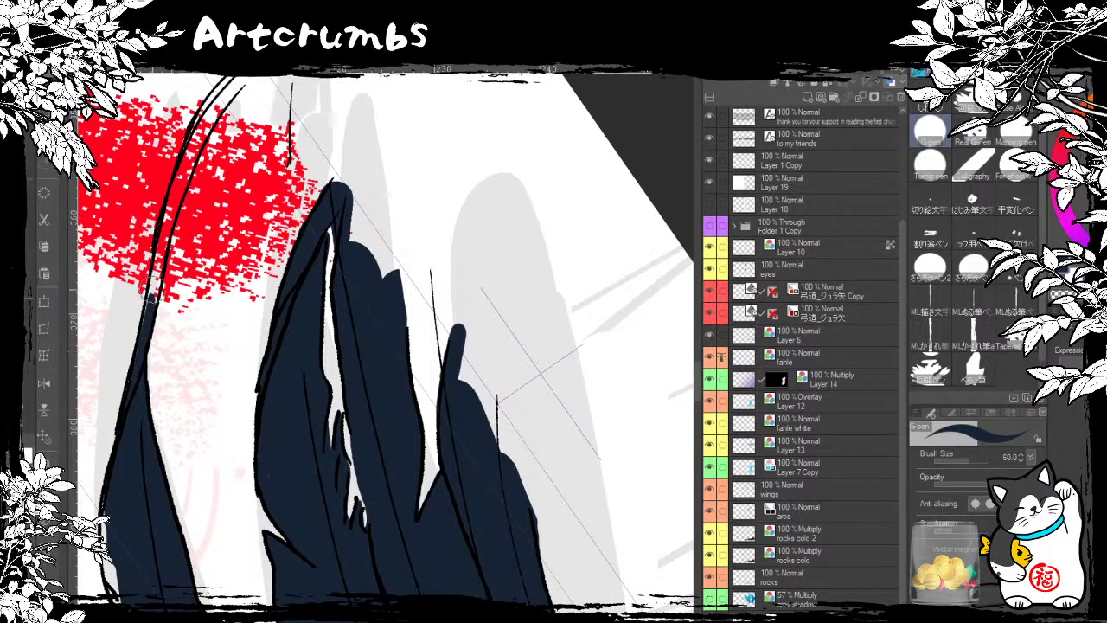
Step: Fill the outer edge of the same strand in dark navy from its upper point down to the torn slit beside the orb
{"action": "mouse_move", "coordinate": [127, 487]}
{"action": "left_mouse_down"}
{"action": "mouse_move", "coordinate": [185, 322]}
{"action": "mouse_move", "coordinate": [164, 363]}
{"action": "mouse_move", "coordinate": [174, 437]}
{"action": "left_mouse_up"}
{"action": "mouse_move", "coordinate": [192, 476]}
{"action": "left_mouse_down"}
{"action": "mouse_move", "coordinate": [185, 351]}
{"action": "mouse_move", "coordinate": [209, 466]}
{"action": "mouse_move", "coordinate": [190, 436]}
{"action": "mouse_move", "coordinate": [183, 347]}
{"action": "left_mouse_up"}
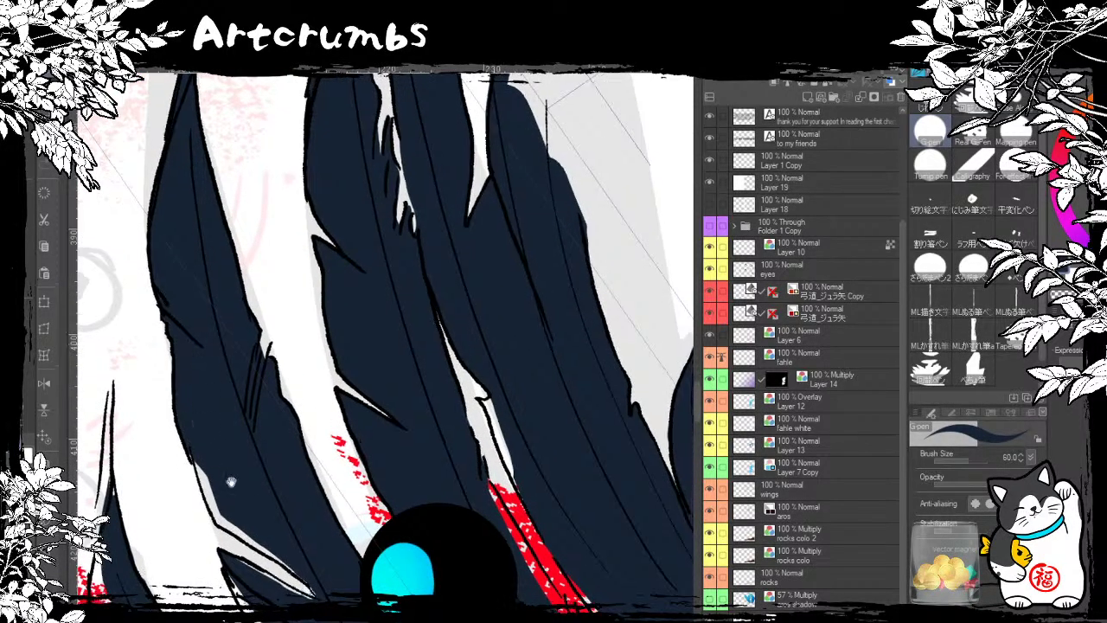
{"action": "left_click_drag", "start_coordinate": [230, 476], "coordinate": [193, 351]}
{"action": "mouse_move", "coordinate": [160, 313]}
{"action": "left_mouse_down"}
{"action": "mouse_move", "coordinate": [187, 385]}
{"action": "mouse_move", "coordinate": [245, 424]}
{"action": "left_mouse_up"}
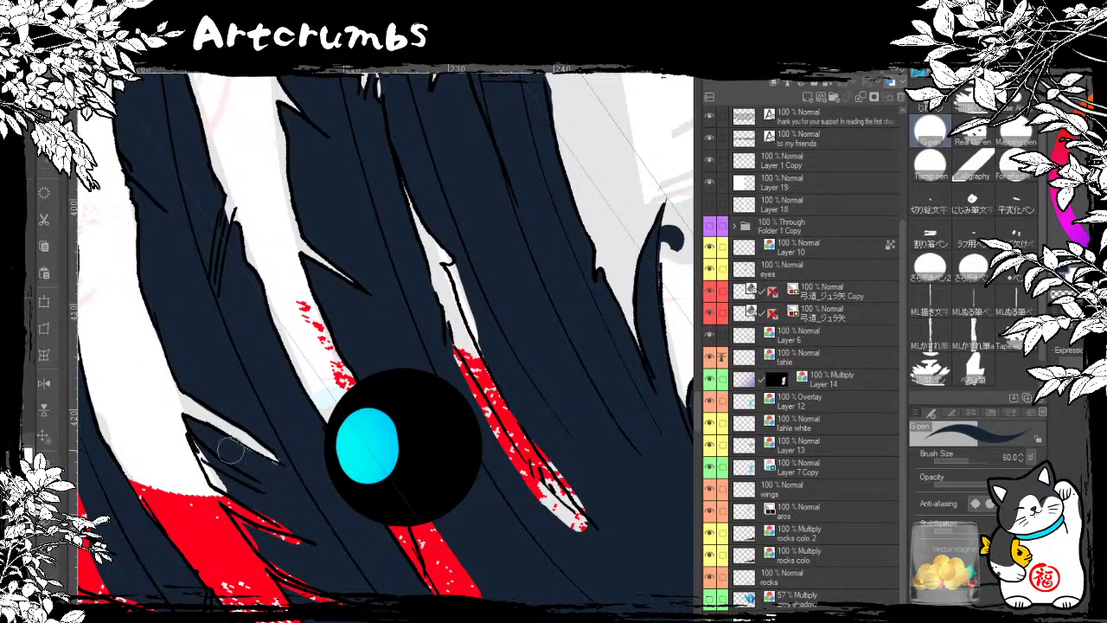
Step: Fill the gaps around the small hatch lines just below the torn slit beside the orb in dark navy
{"action": "scroll", "coordinate": [242, 404], "scroll_direction": "down", "scroll_amount": 3}
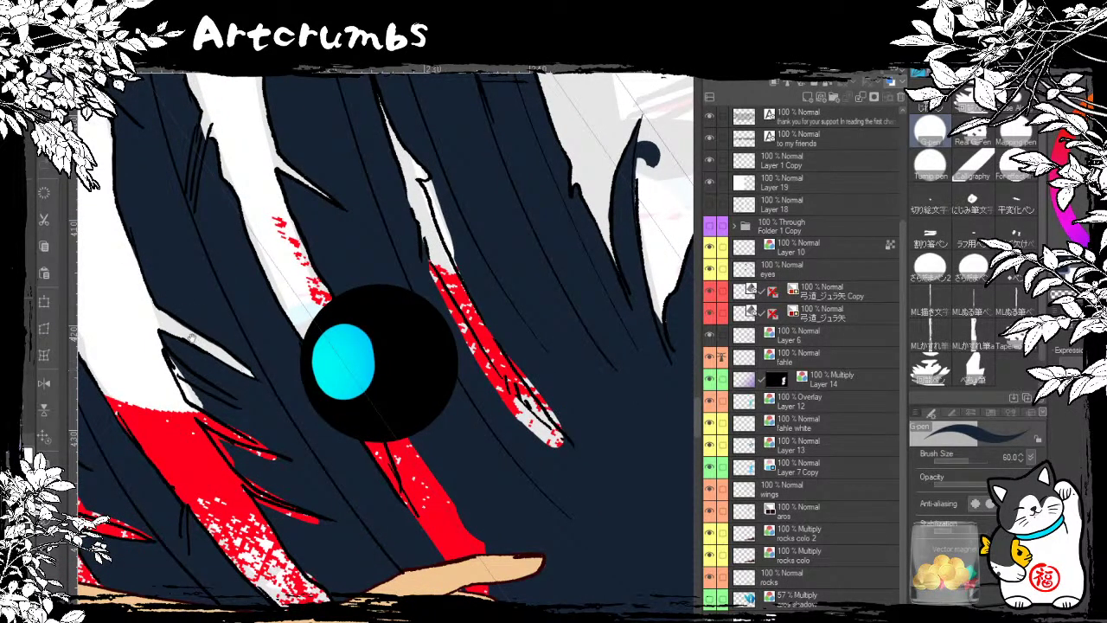
{"action": "scroll", "coordinate": [254, 370], "scroll_direction": "down", "scroll_amount": 3}
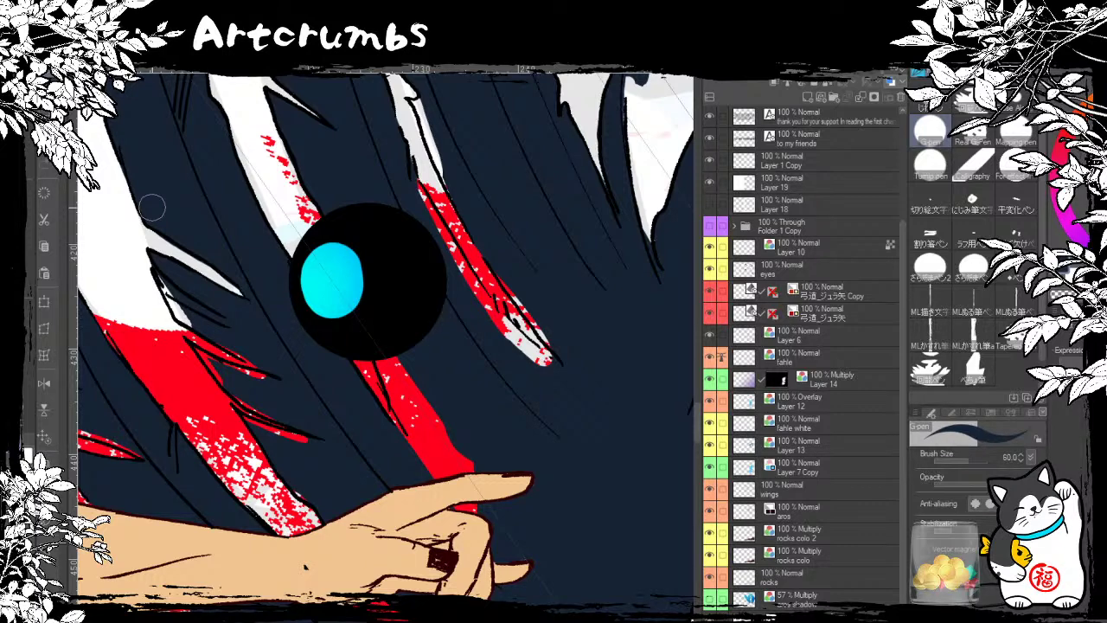
{"action": "left_click_drag", "start_coordinate": [156, 269], "coordinate": [186, 318]}
{"action": "scroll", "coordinate": [232, 319], "scroll_direction": "down", "scroll_amount": 2}
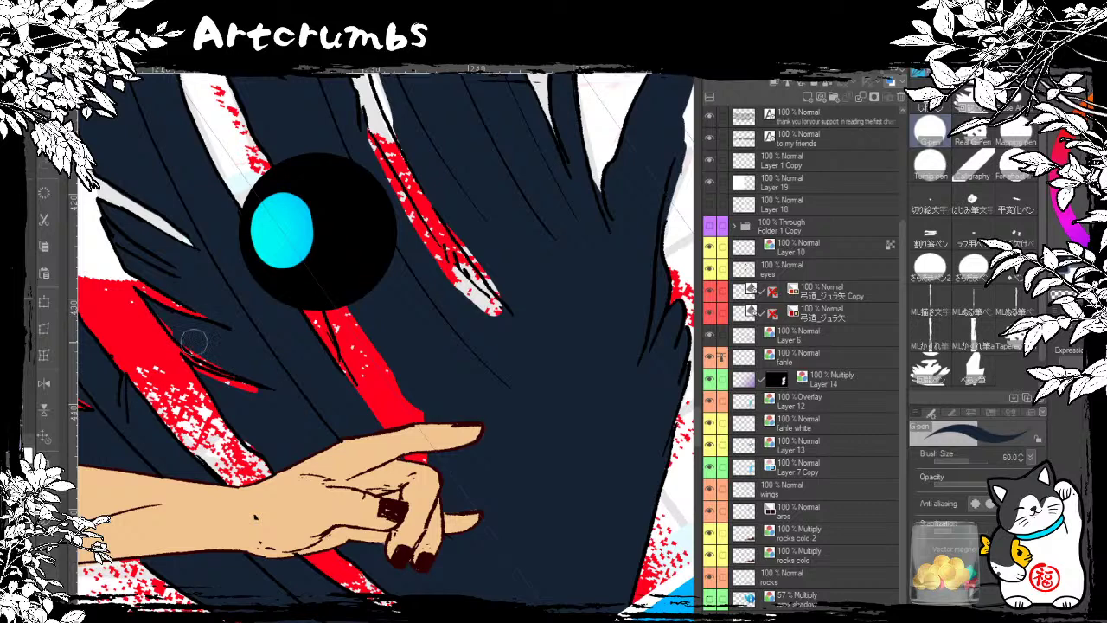
Step: Cover the red overlapping the thin spikes above the wrist with dark navy so the fill meets their outlines
{"action": "mouse_move", "coordinate": [241, 345]}
{"action": "left_mouse_down"}
{"action": "mouse_move", "coordinate": [162, 245]}
{"action": "mouse_move", "coordinate": [171, 260]}
{"action": "mouse_move", "coordinate": [192, 197]}
{"action": "left_mouse_up"}
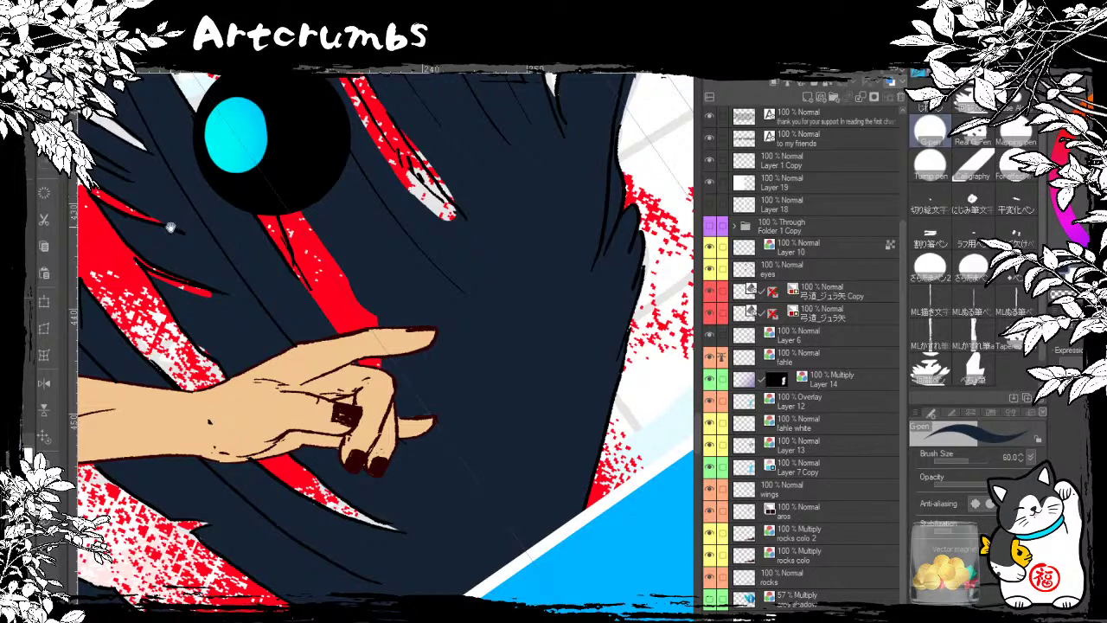
{"action": "left_click_drag", "start_coordinate": [170, 229], "coordinate": [199, 172]}
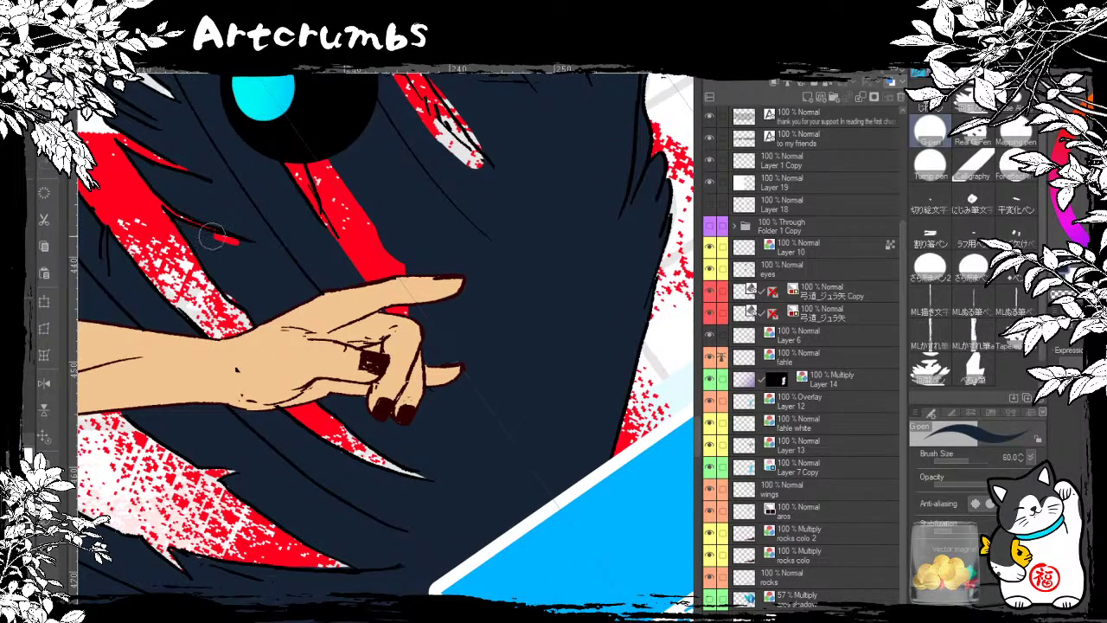
{"action": "left_click_drag", "start_coordinate": [242, 226], "coordinate": [219, 200]}
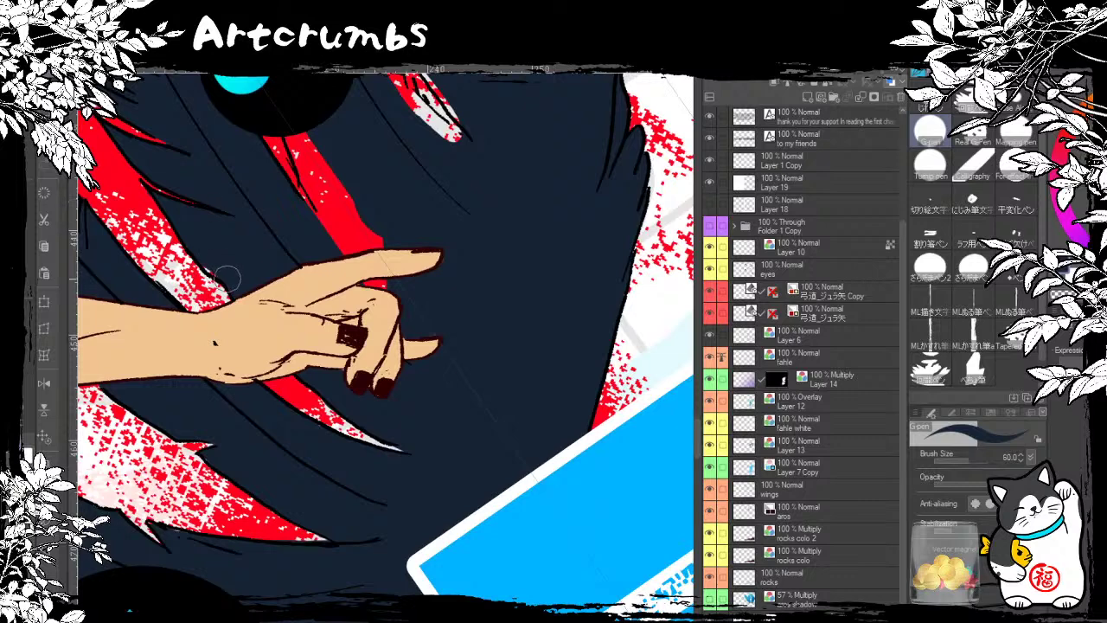
{"action": "left_click_drag", "start_coordinate": [268, 310], "coordinate": [216, 250]}
{"action": "left_click_drag", "start_coordinate": [171, 152], "coordinate": [330, 278]}
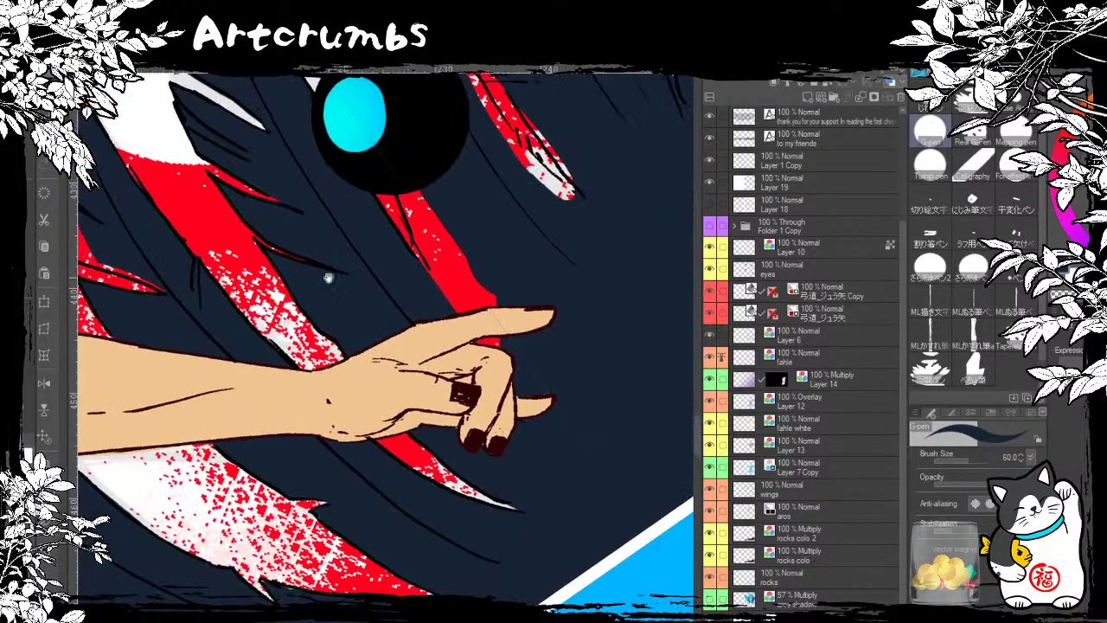
Step: Fill the jagged outer edge and thin pointed tip of the strand above the forearm in dark navy
{"action": "left_click_drag", "start_coordinate": [188, 213], "coordinate": [321, 259]}
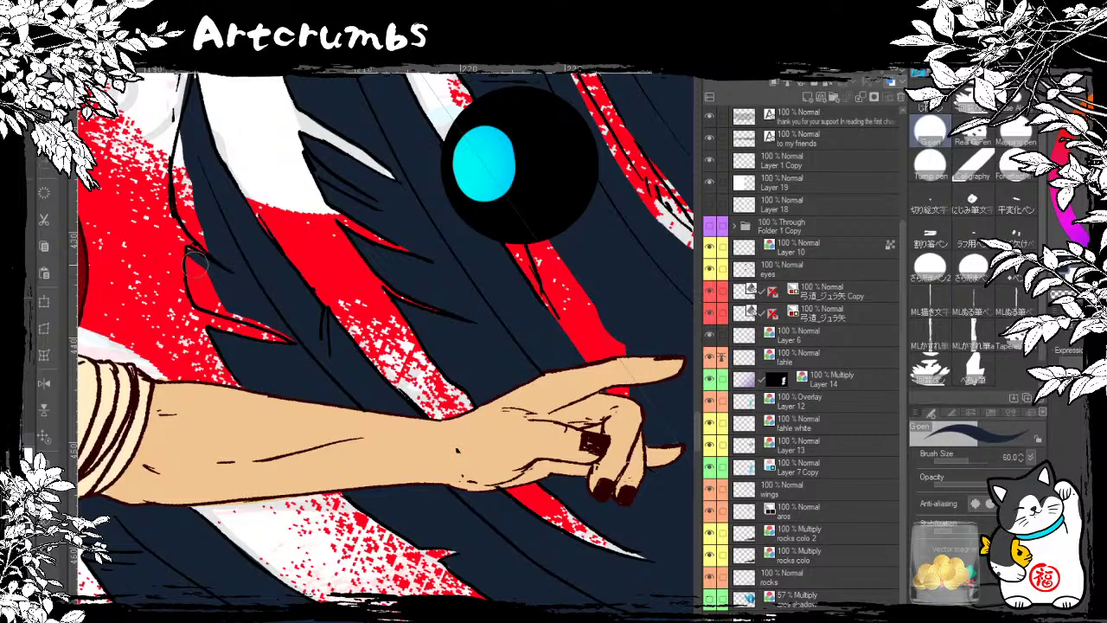
{"action": "mouse_move", "coordinate": [189, 249]}
{"action": "left_mouse_down"}
{"action": "mouse_move", "coordinate": [203, 300]}
{"action": "mouse_move", "coordinate": [298, 338]}
{"action": "mouse_move", "coordinate": [220, 296]}
{"action": "mouse_move", "coordinate": [205, 303]}
{"action": "mouse_move", "coordinate": [195, 271]}
{"action": "left_mouse_up"}
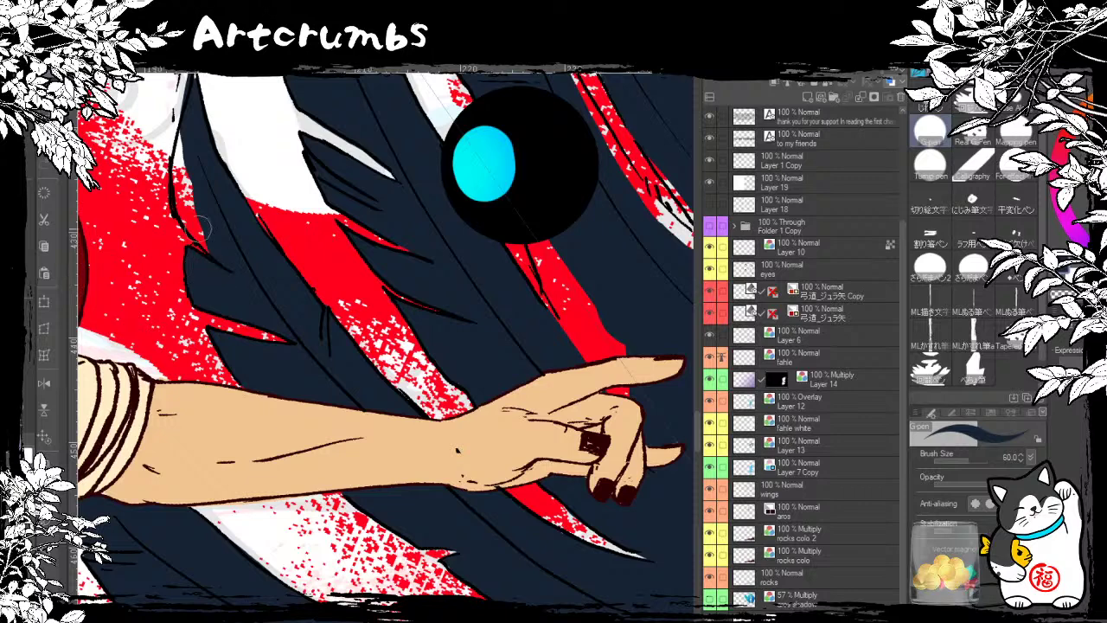
{"action": "mouse_move", "coordinate": [182, 125]}
{"action": "left_mouse_down"}
{"action": "mouse_move", "coordinate": [179, 182]}
{"action": "mouse_move", "coordinate": [218, 250]}
{"action": "mouse_move", "coordinate": [185, 176]}
{"action": "mouse_move", "coordinate": [175, 189]}
{"action": "left_mouse_up"}
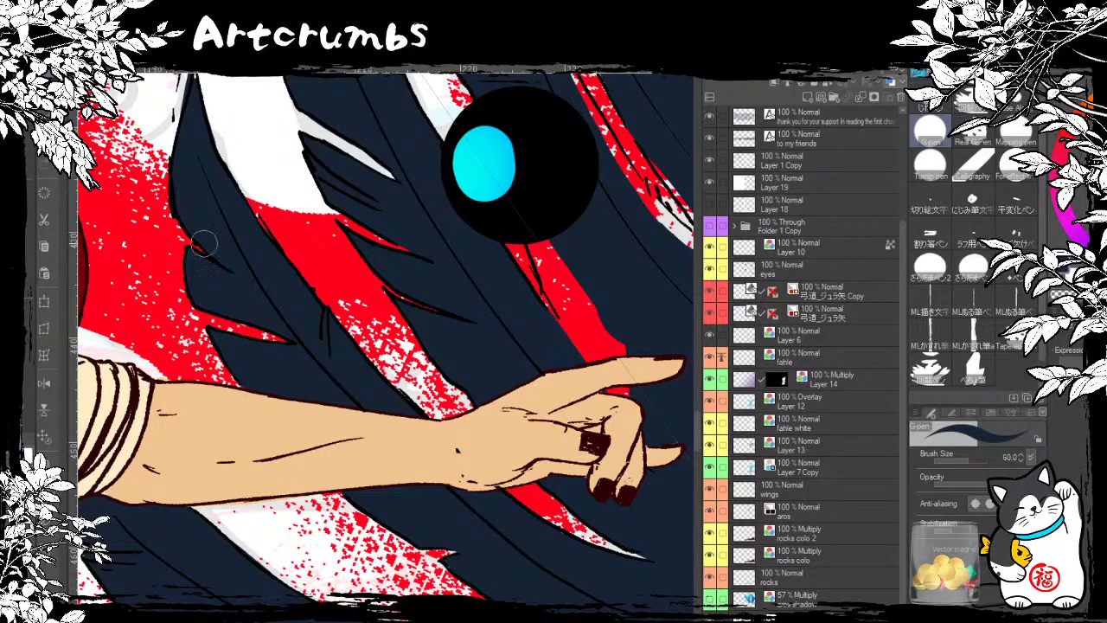
{"action": "left_click_drag", "start_coordinate": [247, 248], "coordinate": [266, 334]}
{"action": "mouse_move", "coordinate": [191, 147]}
{"action": "left_mouse_down"}
{"action": "mouse_move", "coordinate": [169, 235]}
{"action": "mouse_move", "coordinate": [189, 163]}
{"action": "mouse_move", "coordinate": [178, 346]}
{"action": "left_mouse_up"}
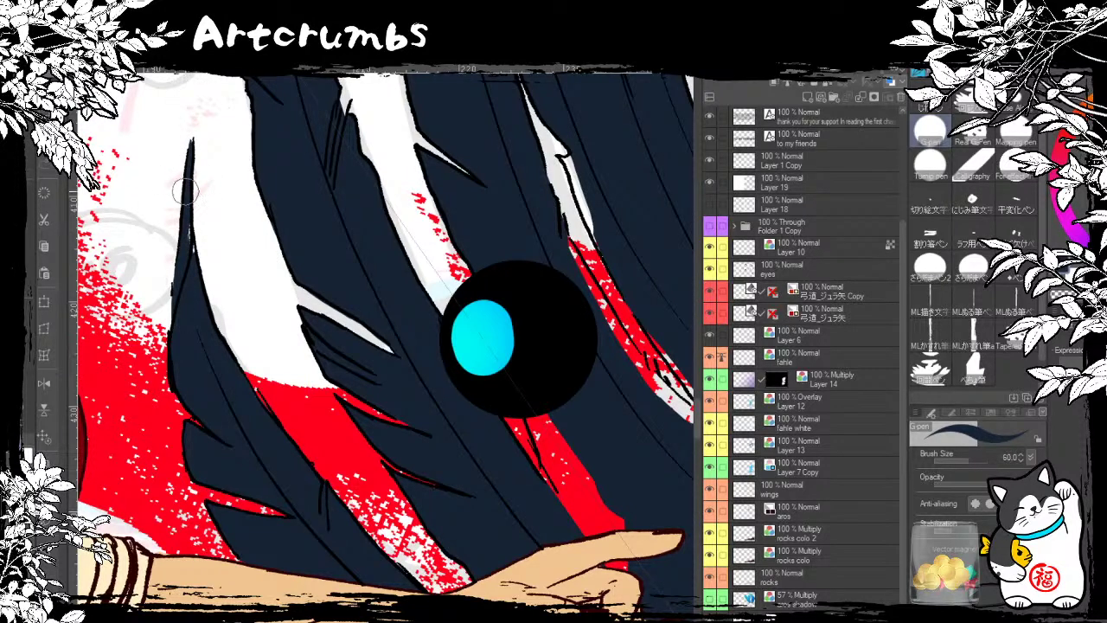
{"action": "left_click_drag", "start_coordinate": [186, 190], "coordinate": [173, 324]}
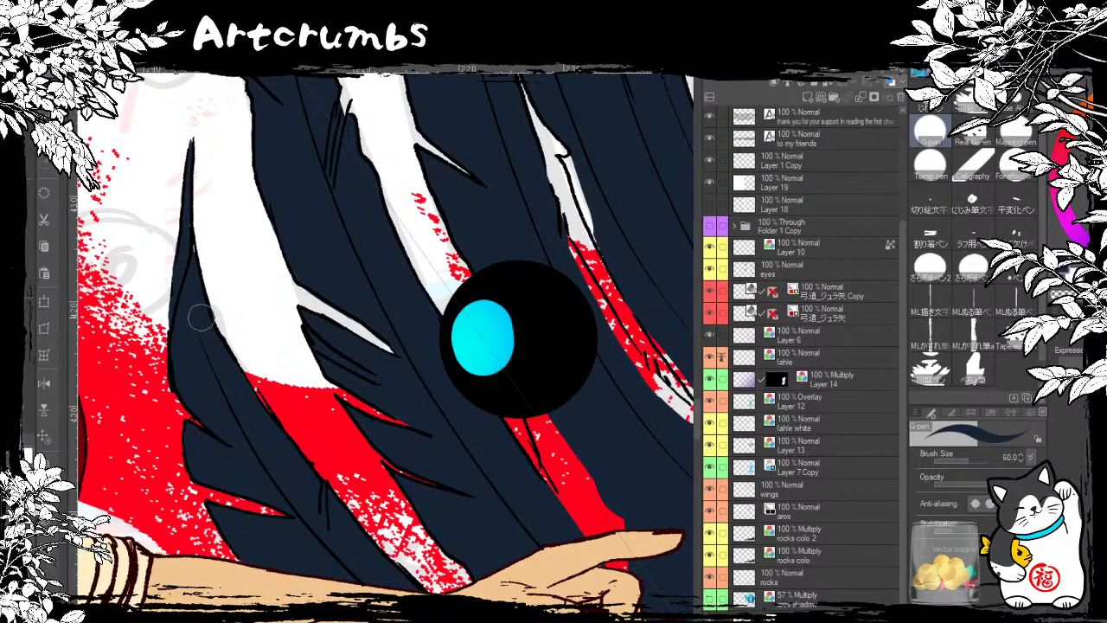
Step: Fill the sides of the long red slit beside the black orb in dark navy, narrowing it to its outline
{"action": "left_click_drag", "start_coordinate": [314, 231], "coordinate": [283, 334]}
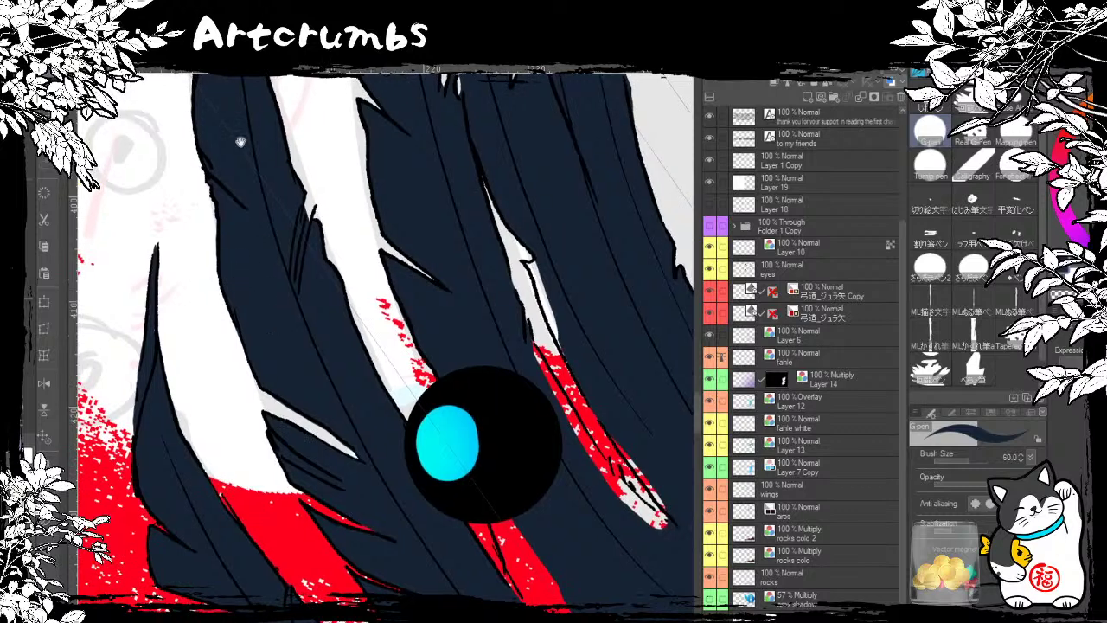
{"action": "left_click_drag", "start_coordinate": [242, 141], "coordinate": [197, 179]}
{"action": "left_click_drag", "start_coordinate": [314, 215], "coordinate": [200, 175]}
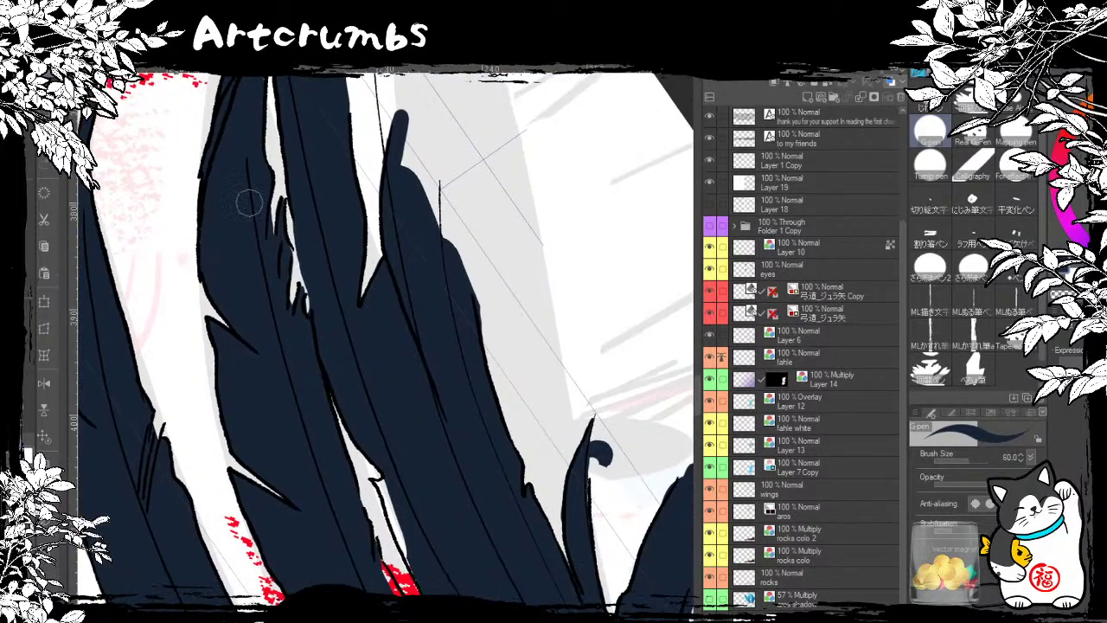
{"action": "left_click_drag", "start_coordinate": [291, 259], "coordinate": [209, 166]}
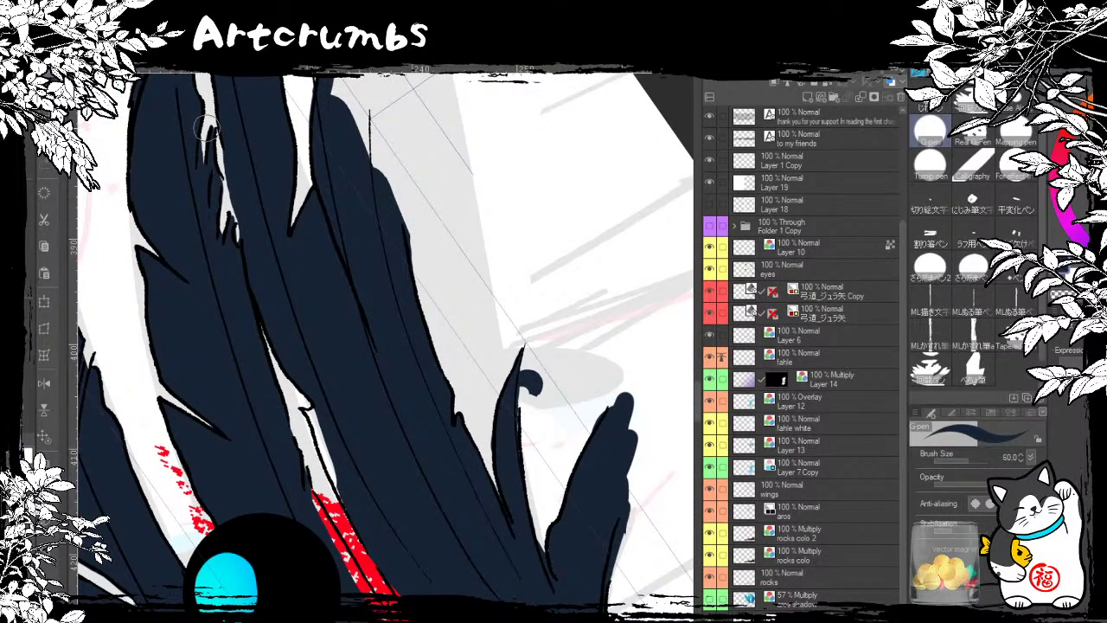
{"action": "left_click_drag", "start_coordinate": [425, 435], "coordinate": [380, 296]}
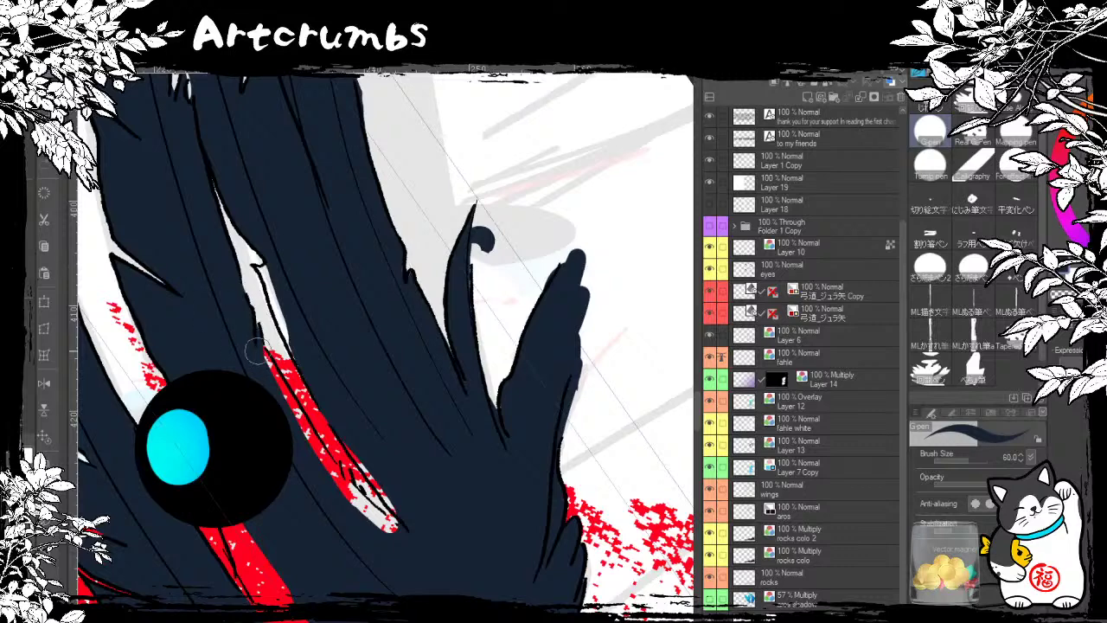
{"action": "mouse_move", "coordinate": [257, 355]}
{"action": "left_mouse_down"}
{"action": "mouse_move", "coordinate": [351, 500]}
{"action": "mouse_move", "coordinate": [334, 489]}
{"action": "mouse_move", "coordinate": [309, 438]}
{"action": "mouse_move", "coordinate": [400, 528]}
{"action": "mouse_move", "coordinate": [341, 483]}
{"action": "mouse_move", "coordinate": [355, 506]}
{"action": "mouse_move", "coordinate": [404, 544]}
{"action": "mouse_move", "coordinate": [340, 402]}
{"action": "mouse_move", "coordinate": [350, 456]}
{"action": "mouse_move", "coordinate": [350, 442]}
{"action": "mouse_move", "coordinate": [358, 450]}
{"action": "mouse_move", "coordinate": [340, 429]}
{"action": "mouse_move", "coordinate": [410, 526]}
{"action": "mouse_move", "coordinate": [394, 483]}
{"action": "left_mouse_up"}
{"action": "left_click_drag", "start_coordinate": [260, 259], "coordinate": [300, 368]}
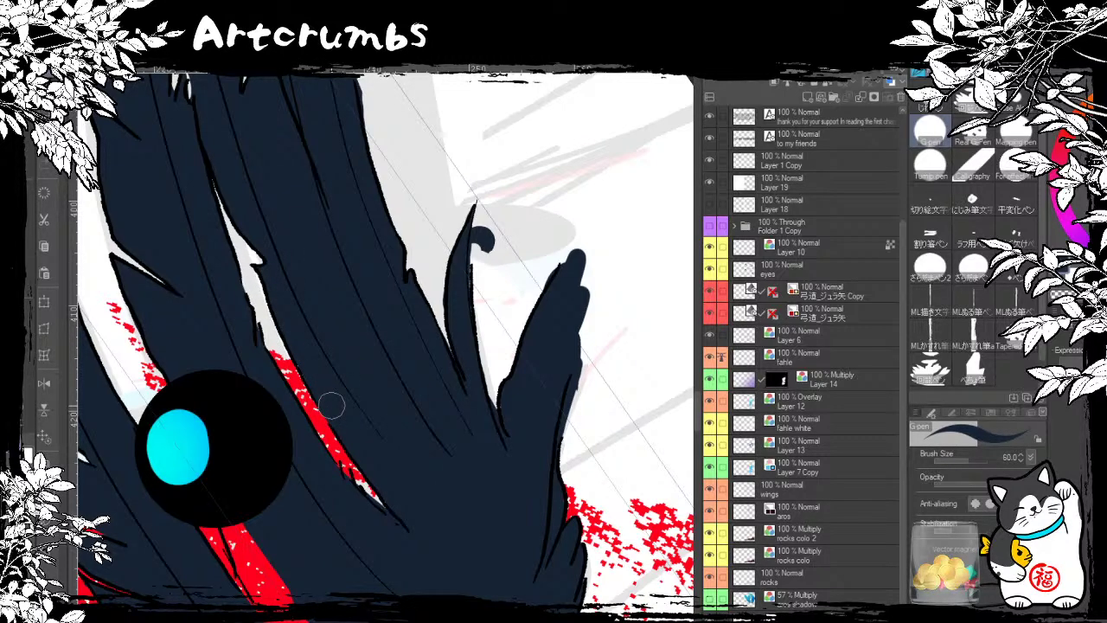
Step: Switch to the transparent colour and erase the stray navy blob beside the curved spike's tip
{"action": "key", "text": "c"}
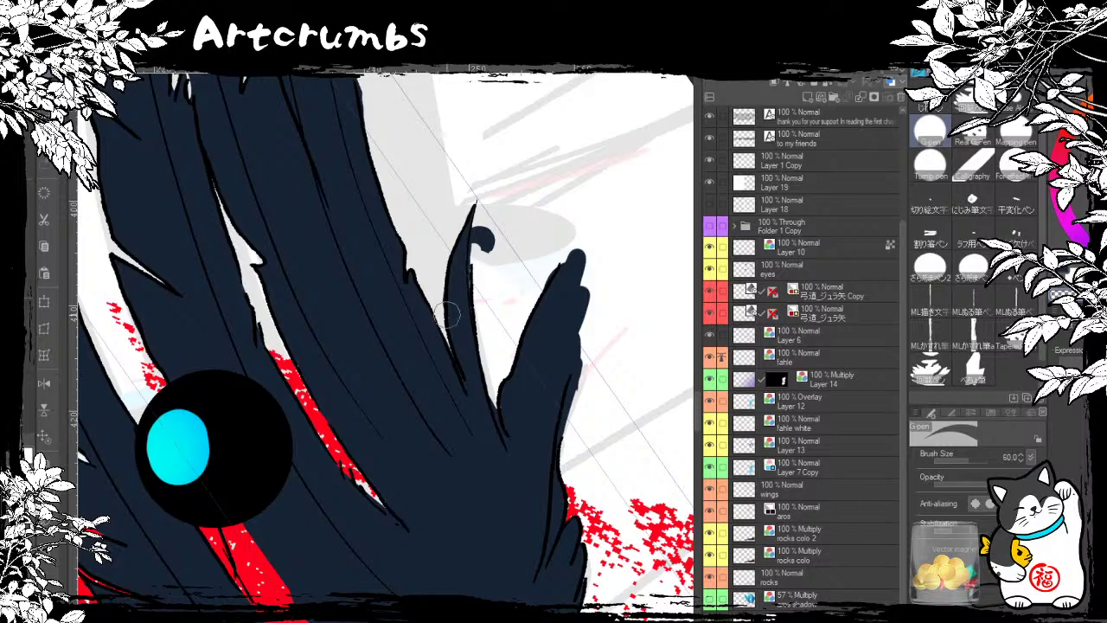
{"action": "mouse_move", "coordinate": [487, 205]}
{"action": "left_mouse_down"}
{"action": "mouse_move", "coordinate": [478, 293]}
{"action": "mouse_move", "coordinate": [483, 209]}
{"action": "mouse_move", "coordinate": [492, 235]}
{"action": "left_mouse_up"}
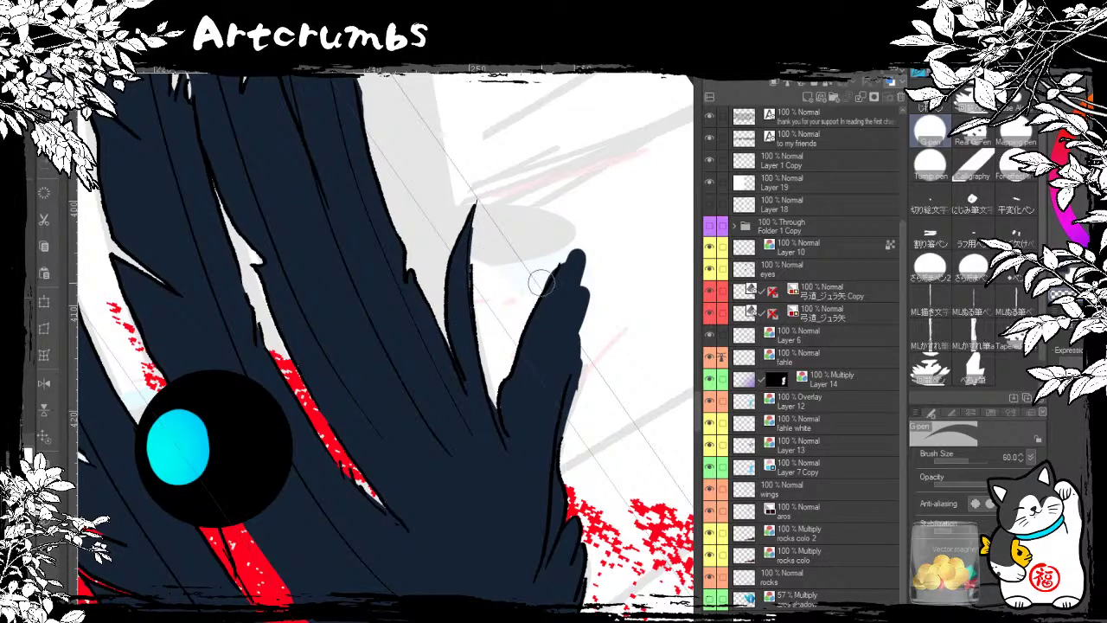
Step: Erase the navy spill beside the short feather's tip and paint navy over the light streak in the upper wing's outer feather
{"action": "left_click_drag", "start_coordinate": [564, 245], "coordinate": [559, 258]}
{"action": "left_click_drag", "start_coordinate": [499, 312], "coordinate": [492, 496]}
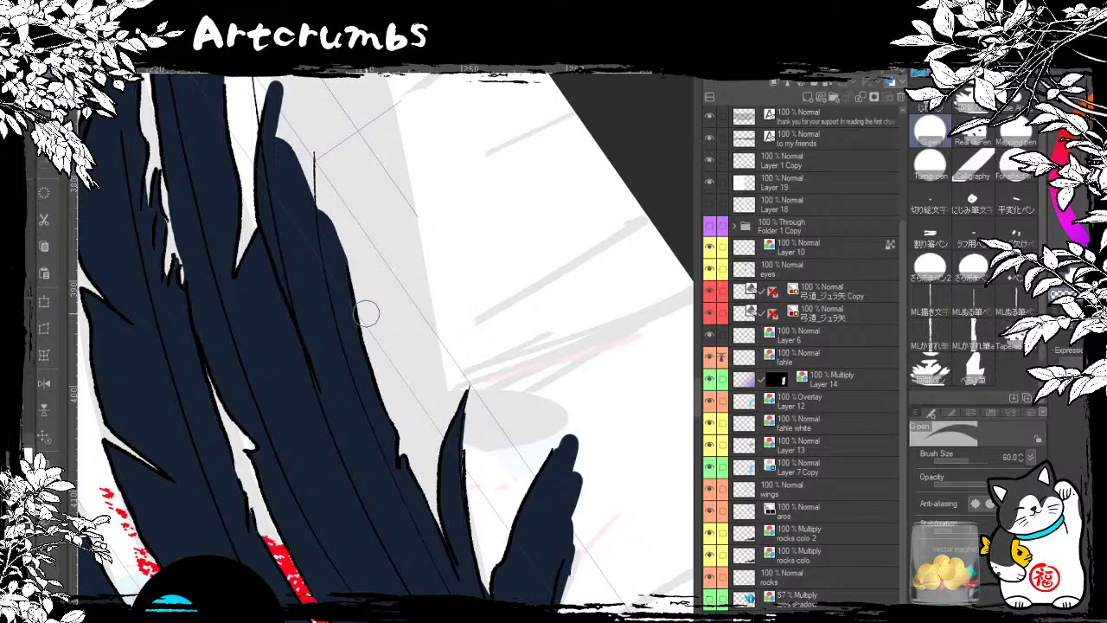
{"action": "left_click_drag", "start_coordinate": [260, 271], "coordinate": [361, 421]}
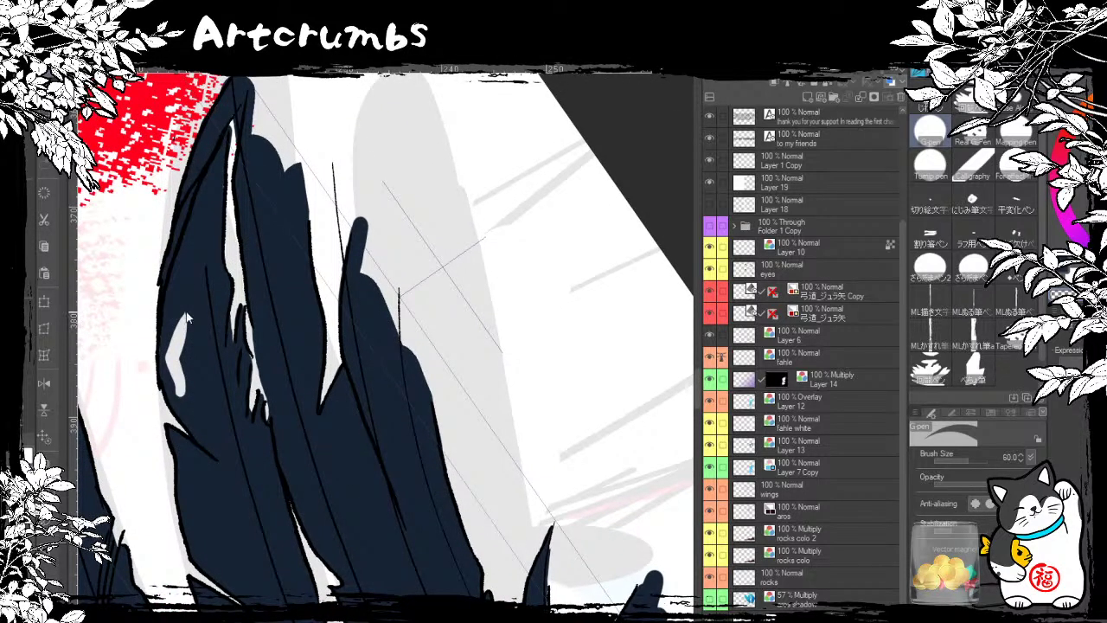
{"action": "left_click_drag", "start_coordinate": [186, 309], "coordinate": [177, 391]}
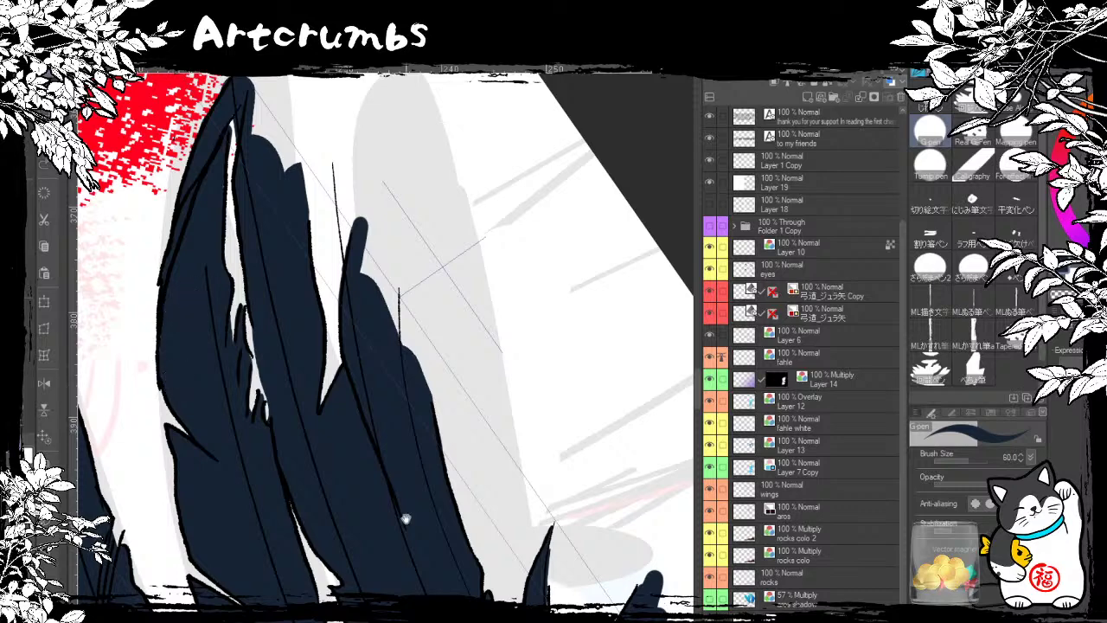
Step: Fill the wide red gap between the large orb and the pointing hand with navy using the G-pen
{"action": "scroll", "coordinate": [284, 459], "scroll_direction": "down", "scroll_amount": 3}
{"action": "mouse_move", "coordinate": [292, 99]}
{"action": "left_mouse_down"}
{"action": "mouse_move", "coordinate": [295, 201]}
{"action": "mouse_move", "coordinate": [298, 149]}
{"action": "mouse_move", "coordinate": [314, 206]}
{"action": "mouse_move", "coordinate": [288, 115]}
{"action": "mouse_move", "coordinate": [329, 208]}
{"action": "mouse_move", "coordinate": [338, 288]}
{"action": "left_mouse_up"}
{"action": "mouse_move", "coordinate": [356, 394]}
{"action": "left_mouse_down"}
{"action": "mouse_move", "coordinate": [301, 196]}
{"action": "mouse_move", "coordinate": [306, 383]}
{"action": "mouse_move", "coordinate": [277, 178]}
{"action": "mouse_move", "coordinate": [366, 257]}
{"action": "mouse_move", "coordinate": [326, 311]}
{"action": "left_mouse_up"}
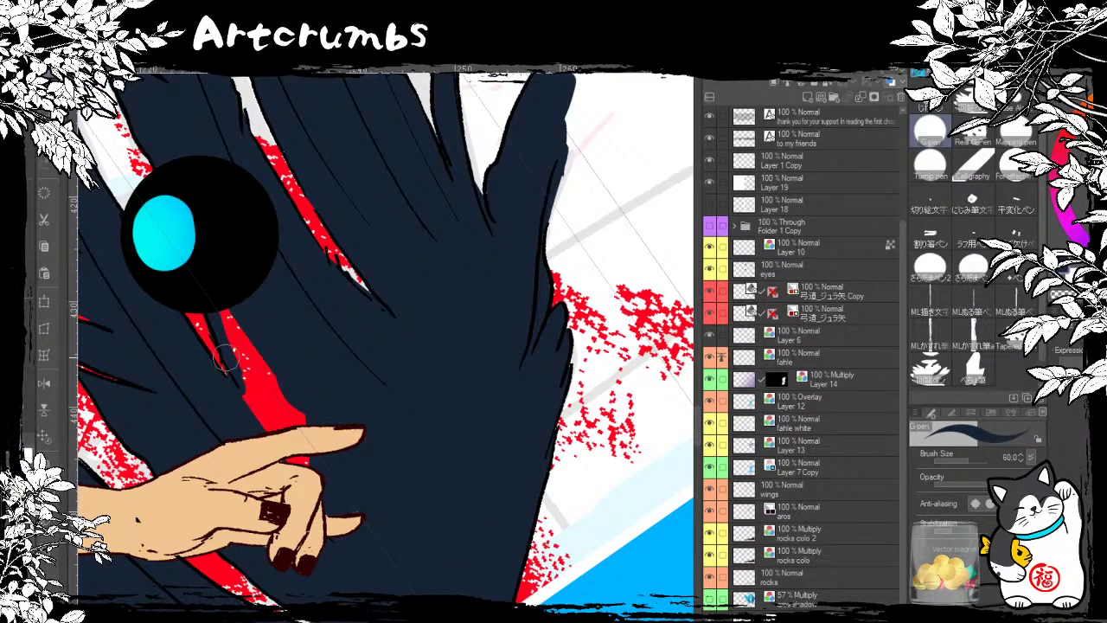
{"action": "mouse_move", "coordinate": [226, 362]}
{"action": "left_mouse_down"}
{"action": "mouse_move", "coordinate": [238, 380]}
{"action": "mouse_move", "coordinate": [280, 389]}
{"action": "mouse_move", "coordinate": [312, 468]}
{"action": "left_mouse_up"}
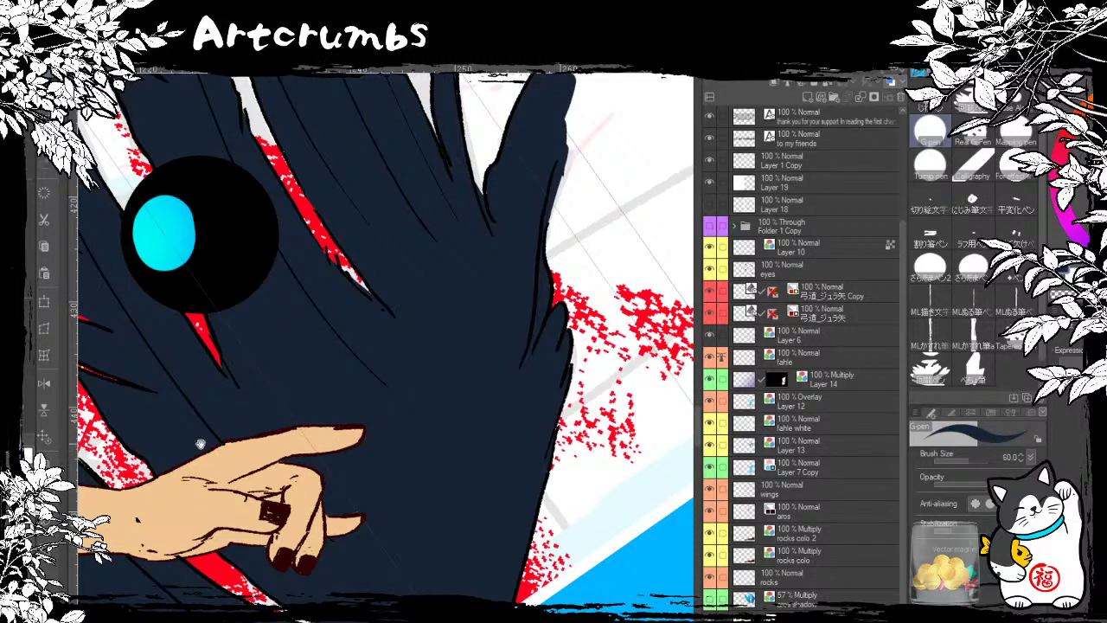
Step: Examine the wing feathers around the raised arm and the large orb for gaps in the navy colouring
{"action": "left_click_drag", "start_coordinate": [201, 443], "coordinate": [291, 257]}
{"action": "left_click_drag", "start_coordinate": [326, 316], "coordinate": [250, 294]}
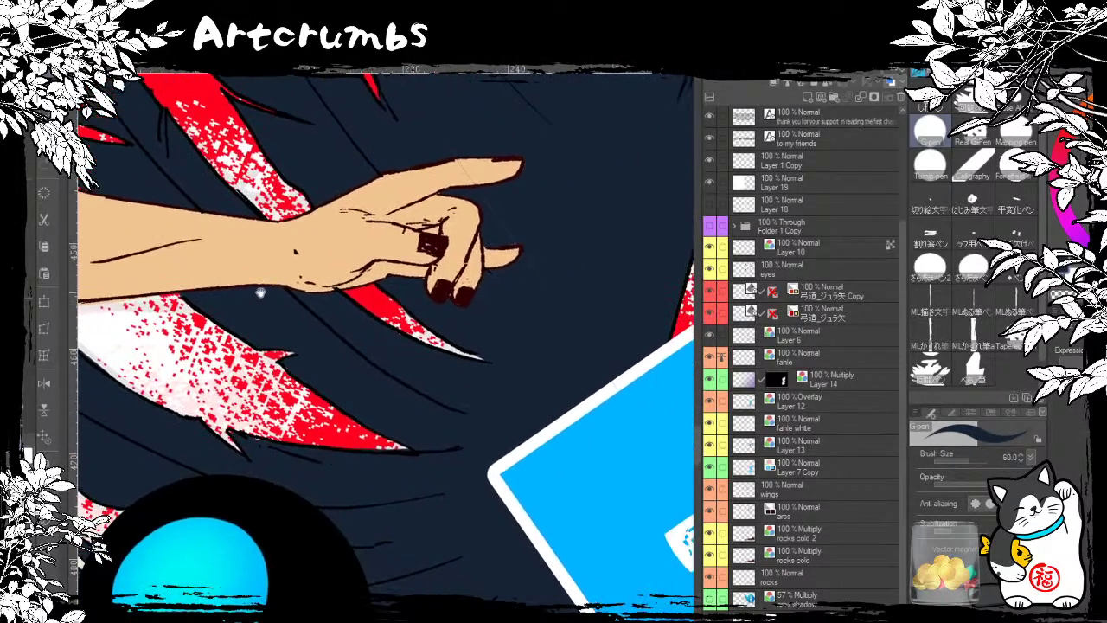
{"action": "left_click_drag", "start_coordinate": [326, 210], "coordinate": [479, 227]}
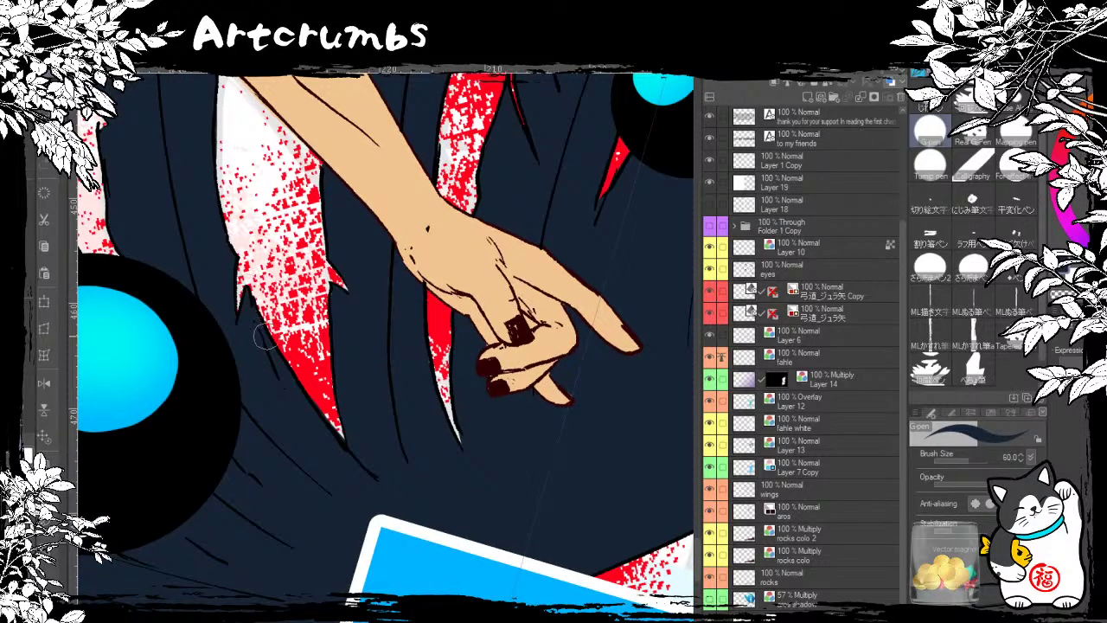
{"action": "left_click_drag", "start_coordinate": [268, 407], "coordinate": [354, 422]}
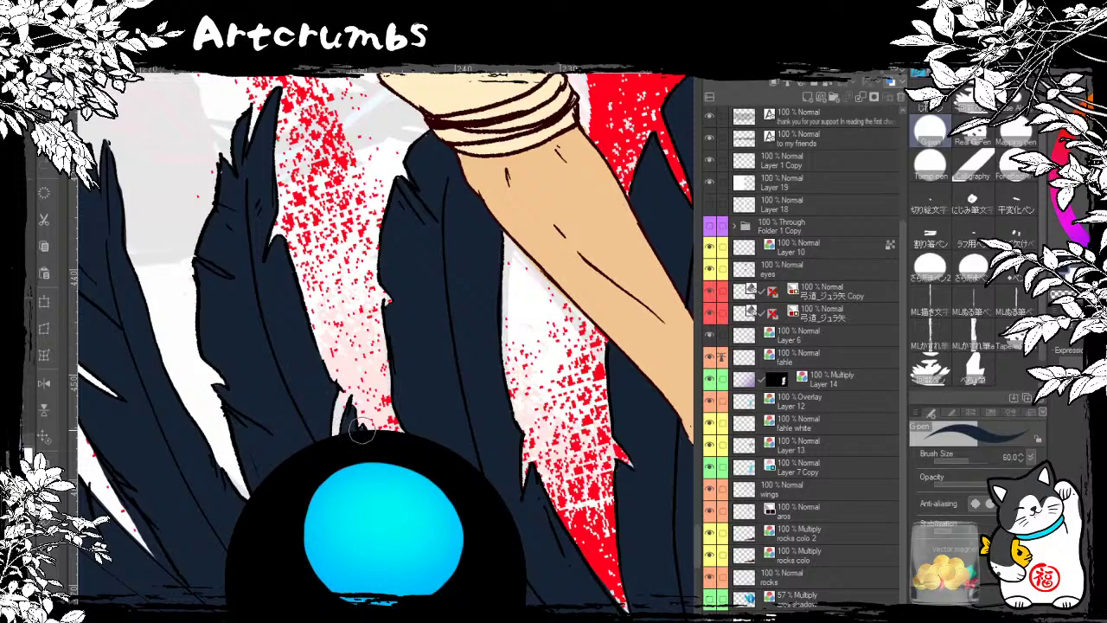
{"action": "left_click_drag", "start_coordinate": [305, 385], "coordinate": [353, 494]}
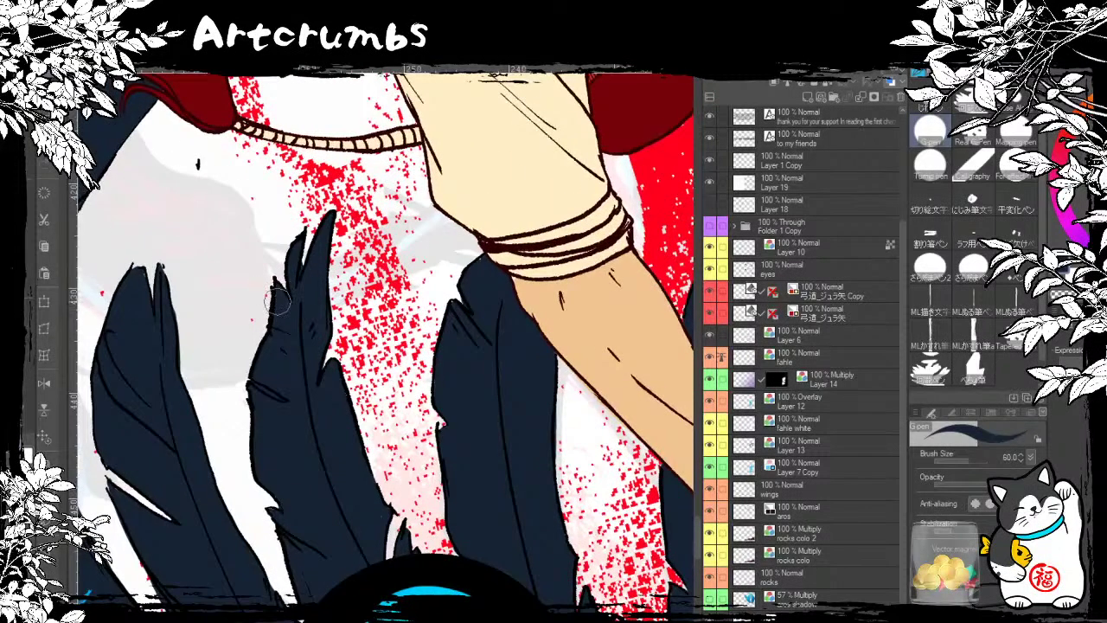
{"action": "left_click_drag", "start_coordinate": [284, 352], "coordinate": [359, 436]}
{"action": "left_click_drag", "start_coordinate": [270, 515], "coordinate": [264, 349]}
{"action": "left_click_drag", "start_coordinate": [311, 523], "coordinate": [351, 470]}
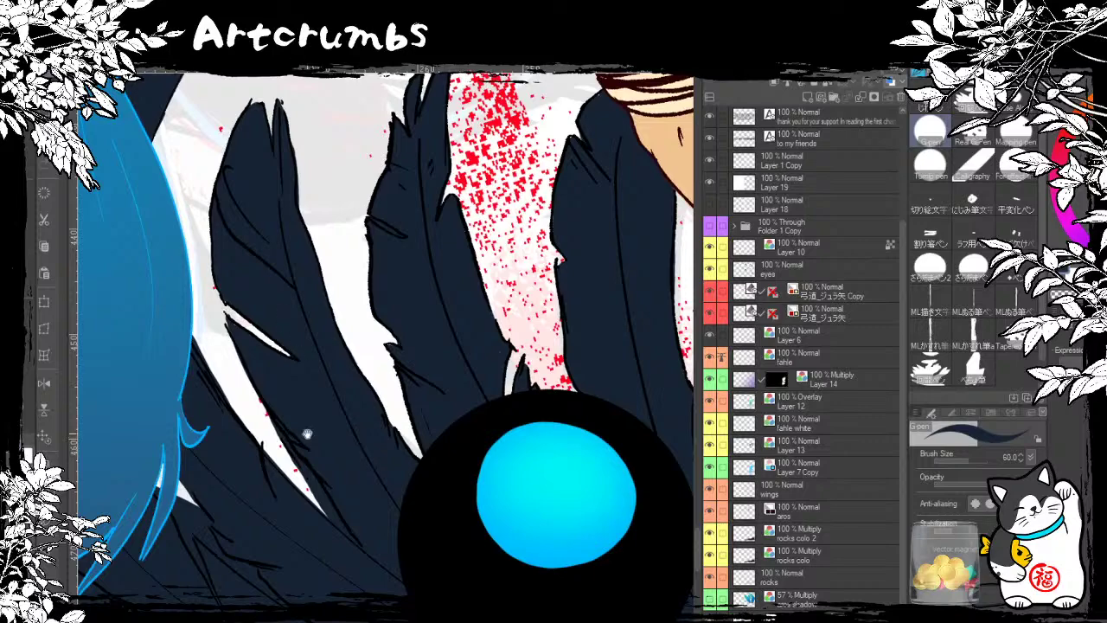
{"action": "left_click_drag", "start_coordinate": [252, 502], "coordinate": [345, 444]}
{"action": "mouse_move", "coordinate": [334, 388]}
{"action": "left_mouse_down"}
{"action": "mouse_move", "coordinate": [323, 459]}
{"action": "mouse_move", "coordinate": [346, 424]}
{"action": "left_mouse_up"}
{"action": "left_click_drag", "start_coordinate": [250, 479], "coordinate": [407, 431]}
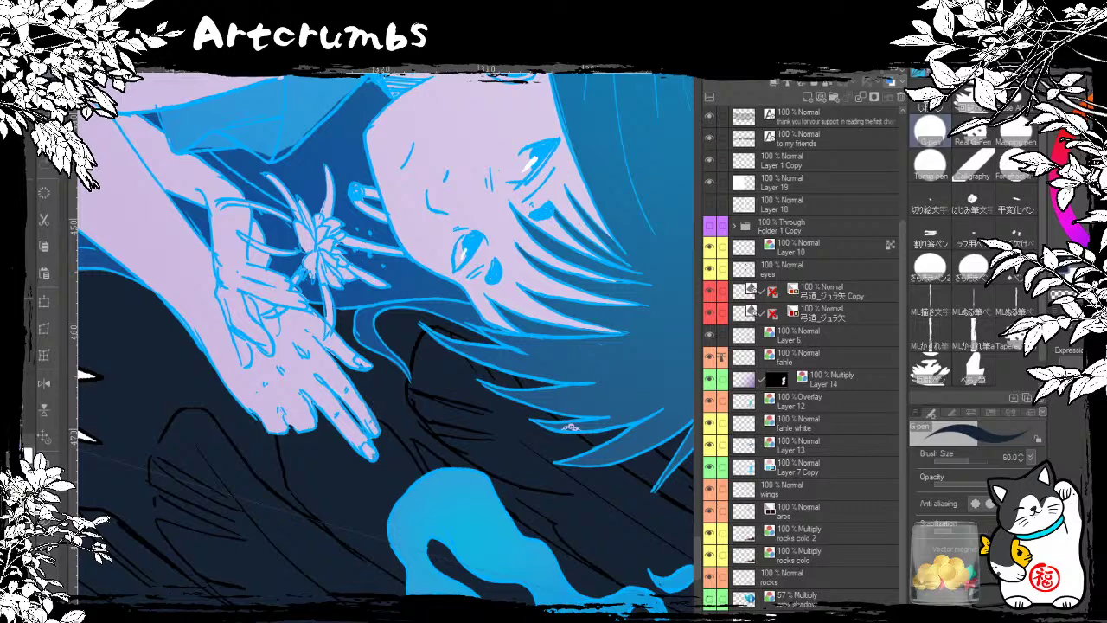
Step: Review the blue-haired figure, the surrounding wing and the overall cover composition
{"action": "key", "text": "ctrl+at"}
{"action": "mouse_move", "coordinate": [284, 510]}
{"action": "left_mouse_down"}
{"action": "mouse_move", "coordinate": [308, 496]}
{"action": "mouse_move", "coordinate": [505, 470]}
{"action": "left_mouse_up"}
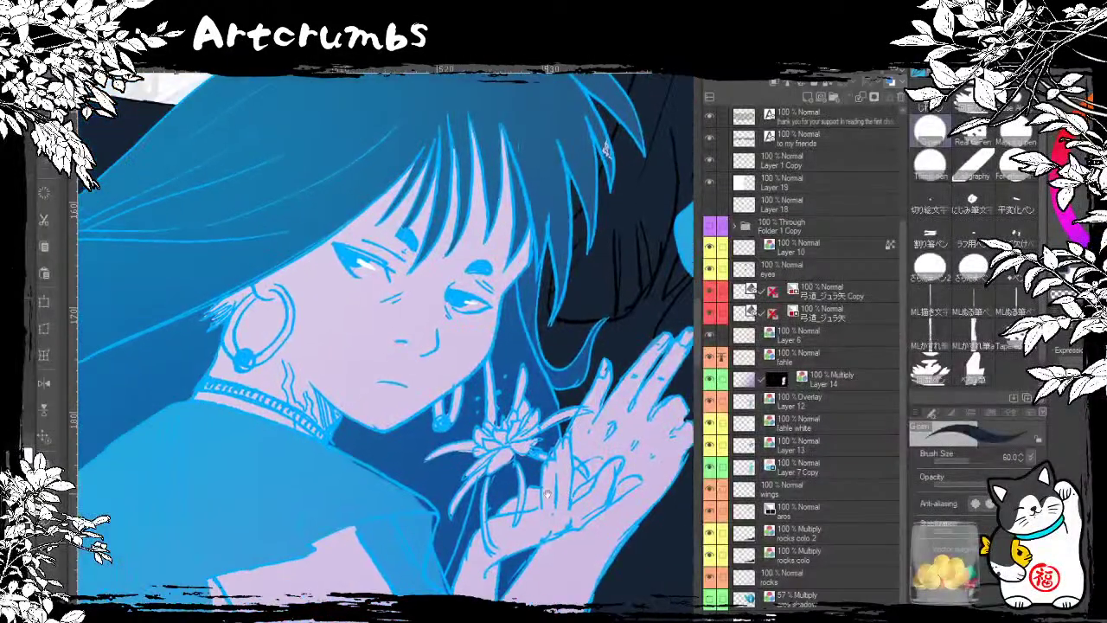
{"action": "key", "text": "ctrl+minus"}
{"action": "key", "text": "ctrl+minus"}
{"action": "key", "text": "ctrl+minus"}
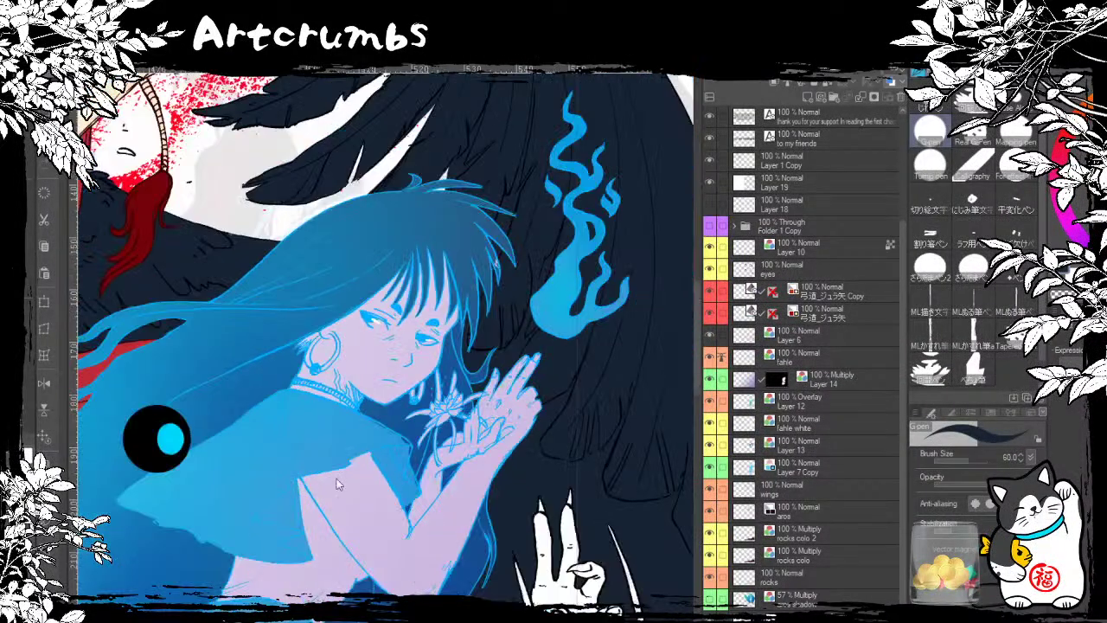
{"action": "key", "text": "ctrl+minus"}
{"action": "left_click_drag", "start_coordinate": [476, 335], "coordinate": [511, 243]}
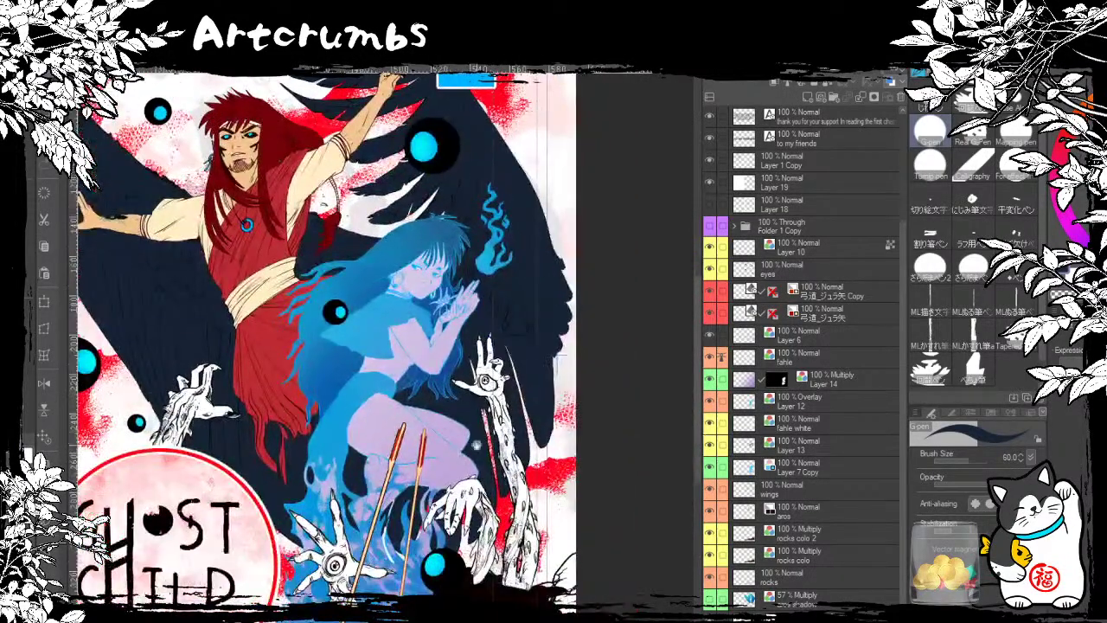
{"action": "left_click_drag", "start_coordinate": [425, 436], "coordinate": [581, 594]}
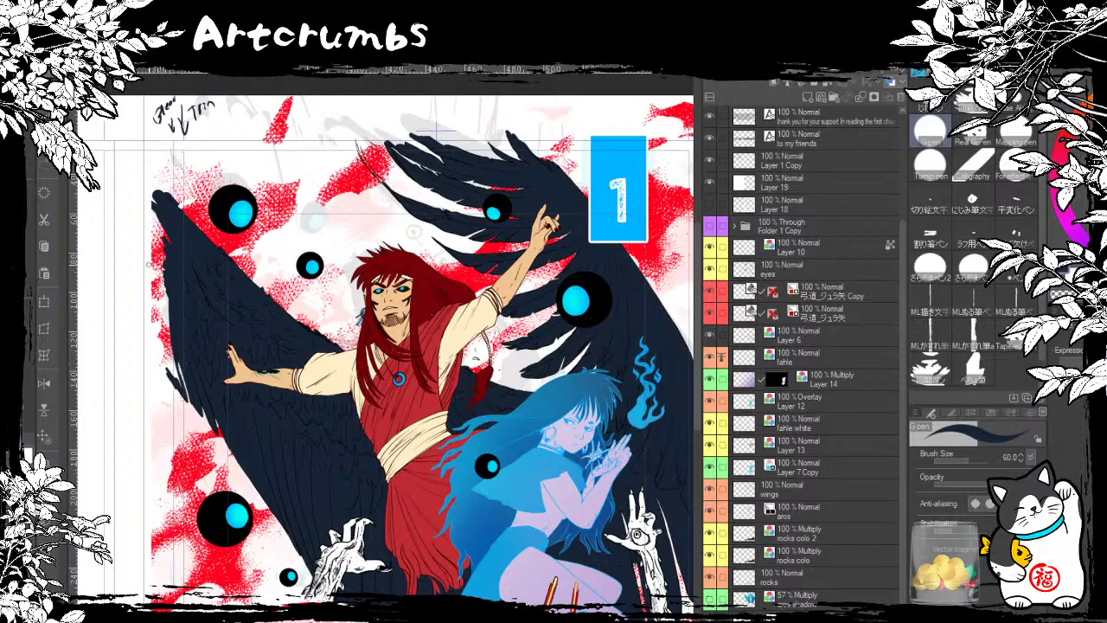
Step: Show Layer 18 to mask the artwork outside the cover frame, and check the framing across the whole cover
{"action": "left_click", "coordinate": [714, 213]}
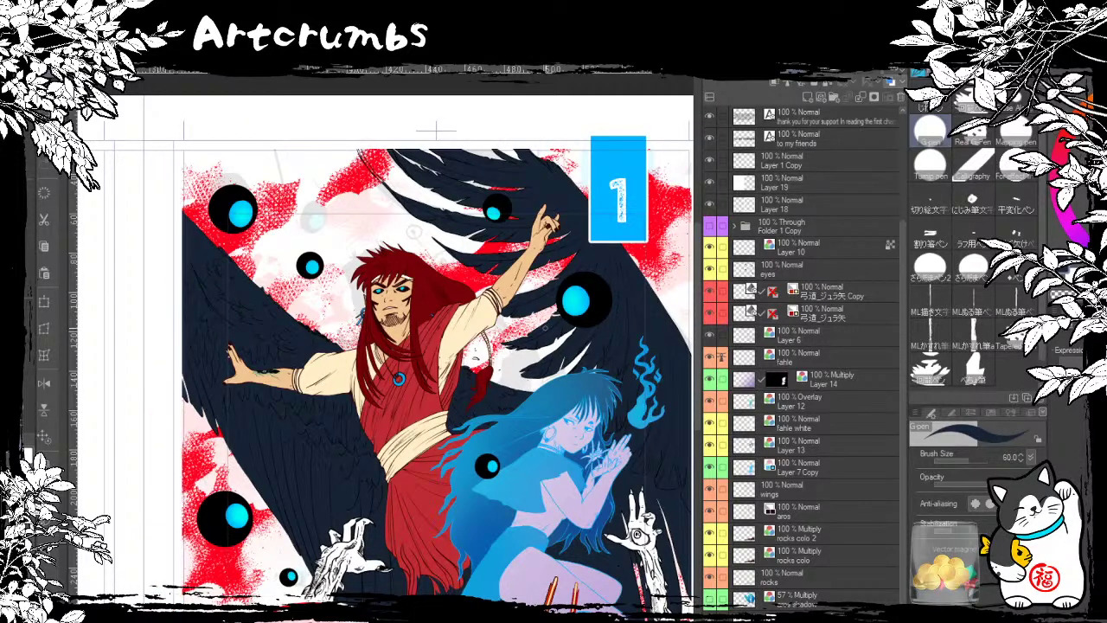
{"action": "left_click_drag", "start_coordinate": [602, 472], "coordinate": [418, 440]}
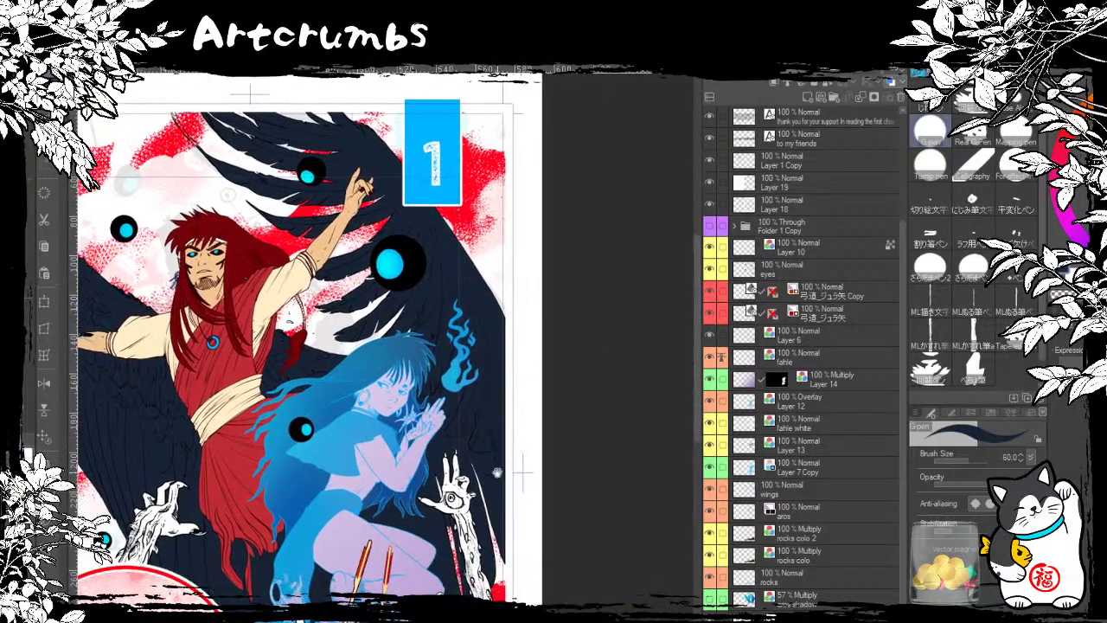
{"action": "left_click_drag", "start_coordinate": [507, 539], "coordinate": [571, 294]}
{"action": "left_click_drag", "start_coordinate": [589, 352], "coordinate": [662, 363]}
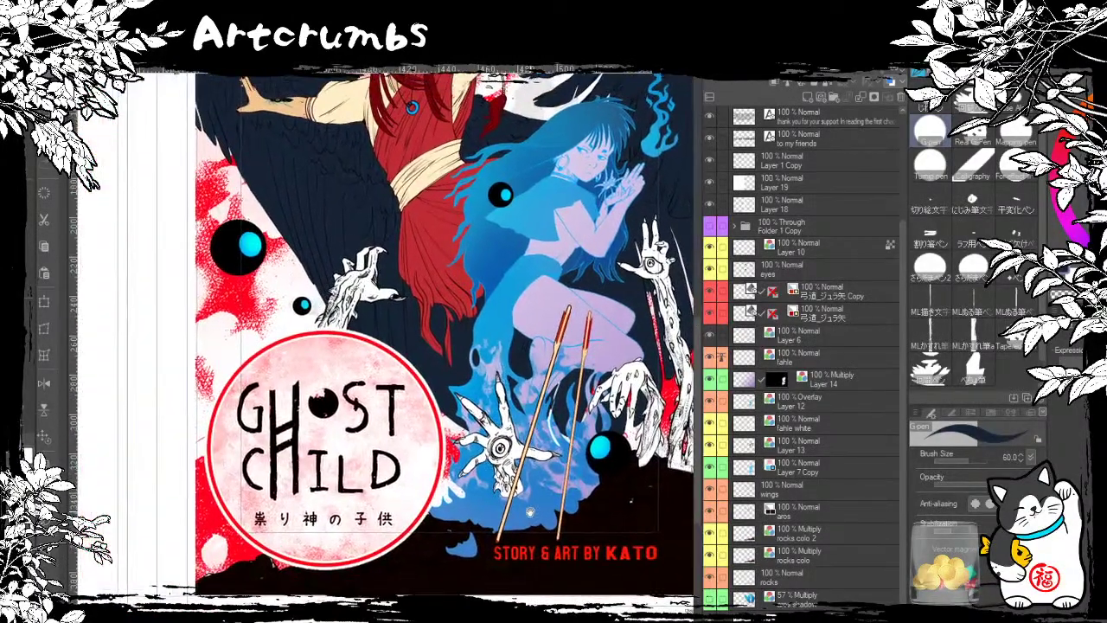
{"action": "left_click_drag", "start_coordinate": [525, 336], "coordinate": [500, 441]}
{"action": "left_click_drag", "start_coordinate": [558, 338], "coordinate": [589, 501]}
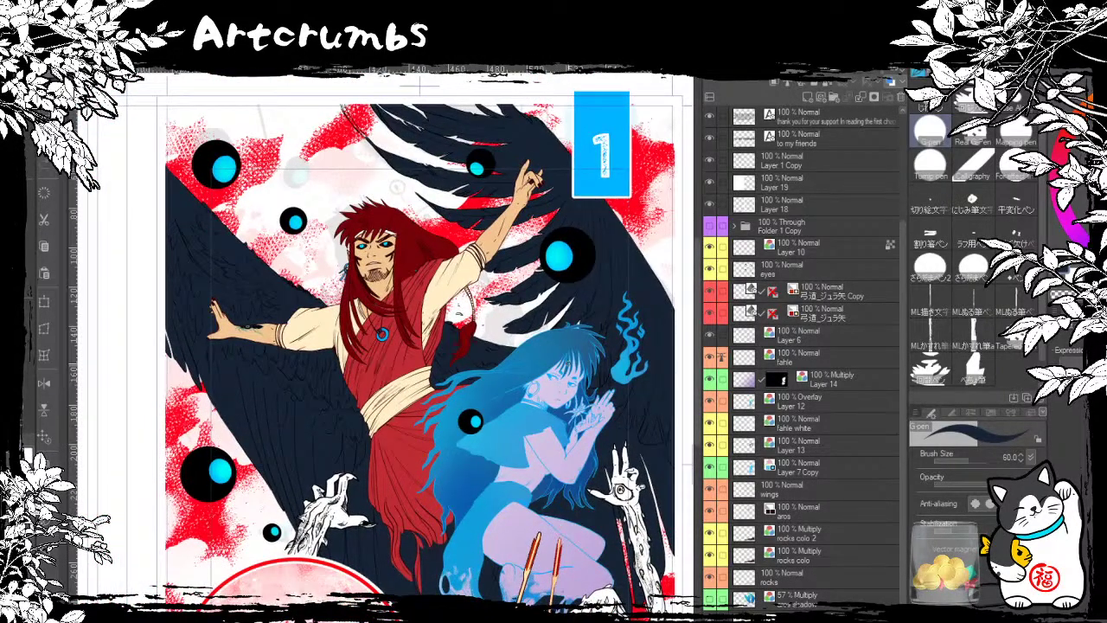
{"action": "left_click_drag", "start_coordinate": [568, 364], "coordinate": [533, 353]}
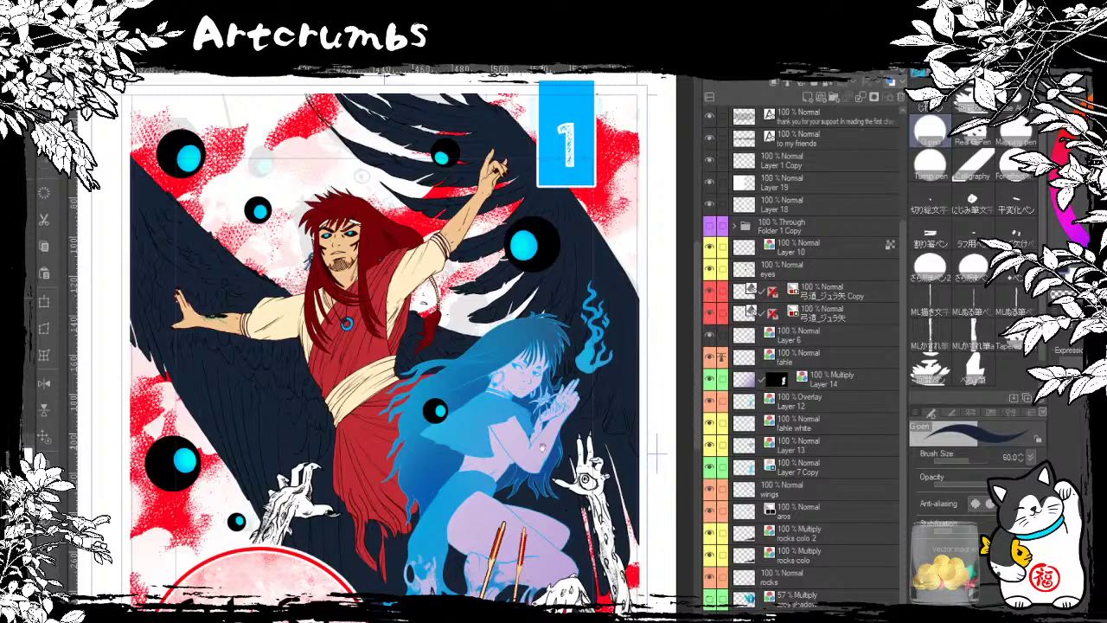
{"action": "left_click_drag", "start_coordinate": [658, 455], "coordinate": [644, 498]}
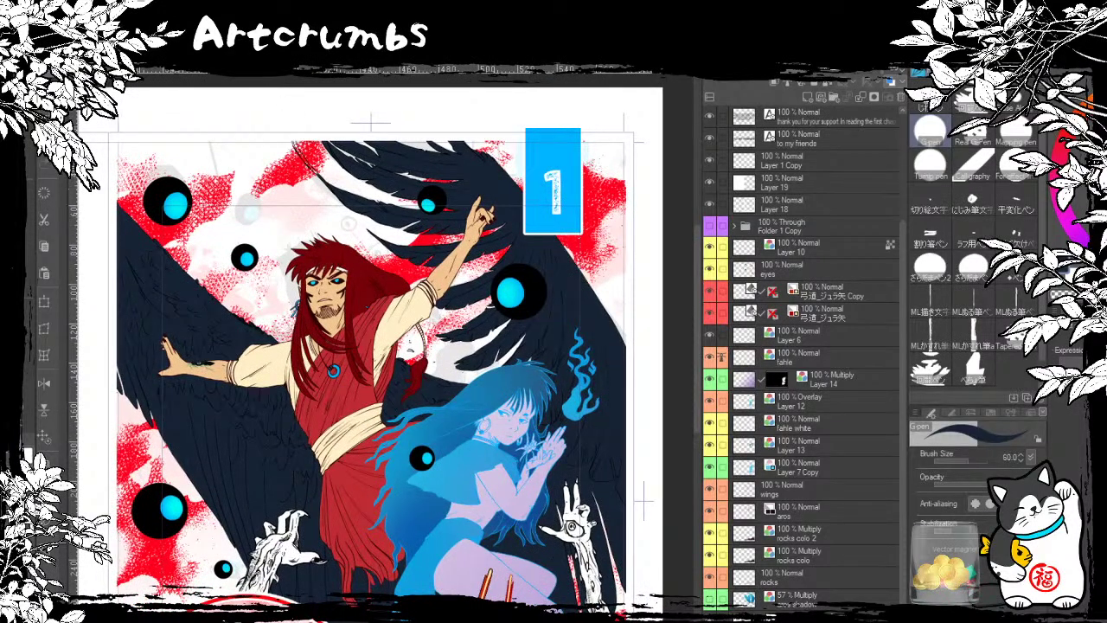
Step: Fill the thin feather at the wing's upper-left edge with navy between its outlines, up to the cover frame
{"action": "key", "text": "ctrl+plus"}
{"action": "key", "text": "ctrl+plus"}
{"action": "key", "text": "ctrl+plus"}
{"action": "key", "text": "ctrl+plus"}
{"action": "left_click_drag", "start_coordinate": [308, 97], "coordinate": [225, 536]}
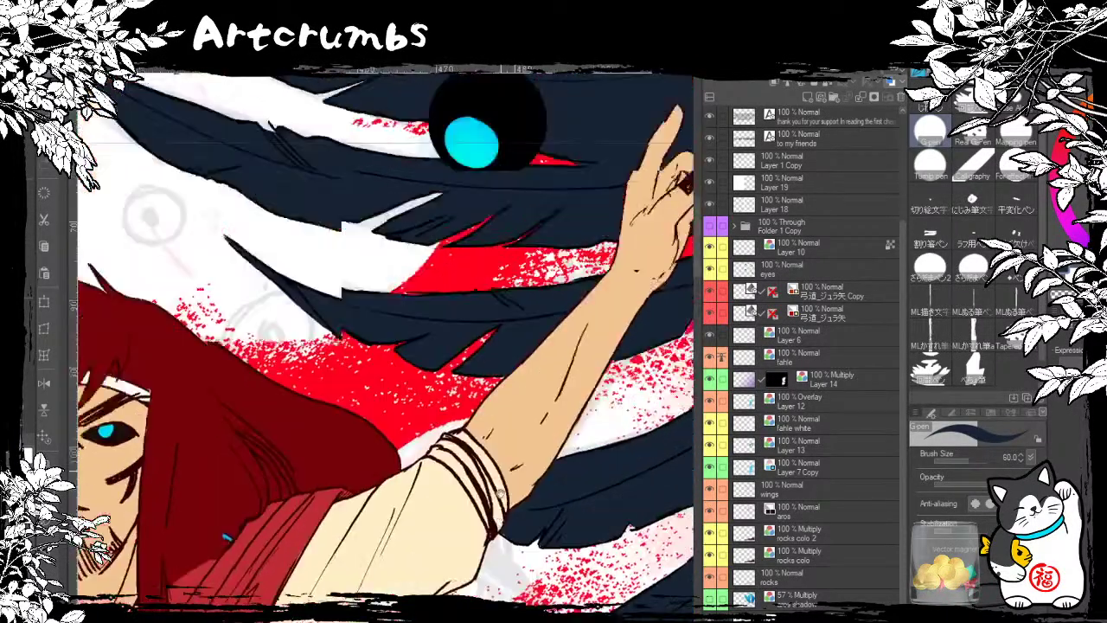
{"action": "left_click_drag", "start_coordinate": [493, 340], "coordinate": [512, 468]}
{"action": "mouse_move", "coordinate": [447, 192]}
{"action": "left_mouse_down"}
{"action": "mouse_move", "coordinate": [527, 415]}
{"action": "mouse_move", "coordinate": [580, 464]}
{"action": "left_mouse_up"}
{"action": "left_click_drag", "start_coordinate": [549, 420], "coordinate": [607, 363]}
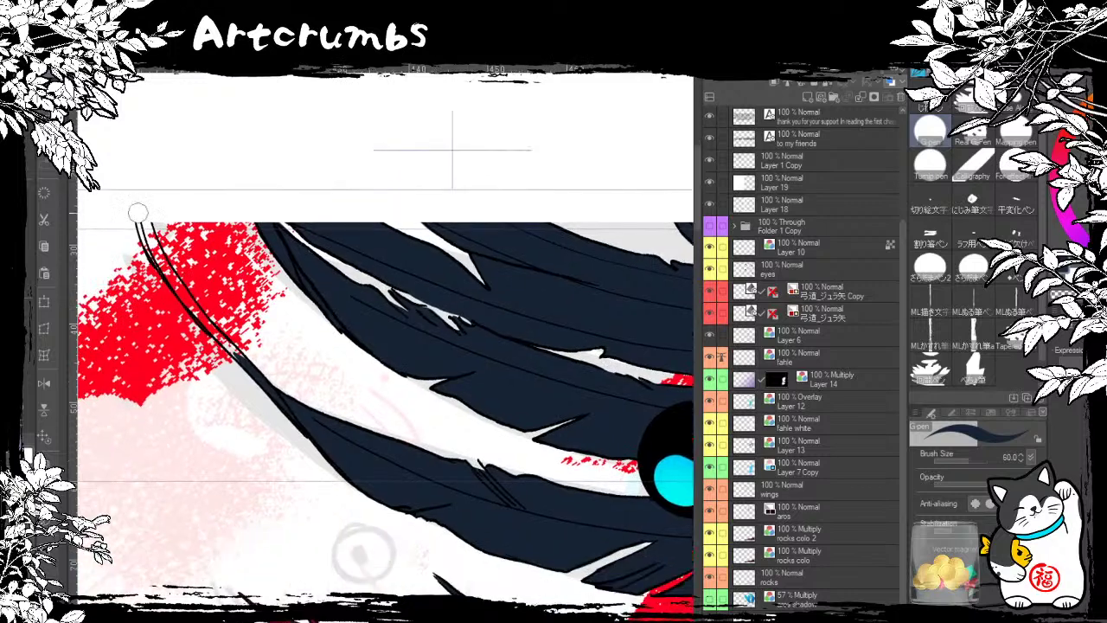
{"action": "mouse_move", "coordinate": [140, 213]}
{"action": "left_mouse_down"}
{"action": "mouse_move", "coordinate": [155, 251]}
{"action": "mouse_move", "coordinate": [134, 214]}
{"action": "mouse_move", "coordinate": [216, 333]}
{"action": "left_mouse_up"}
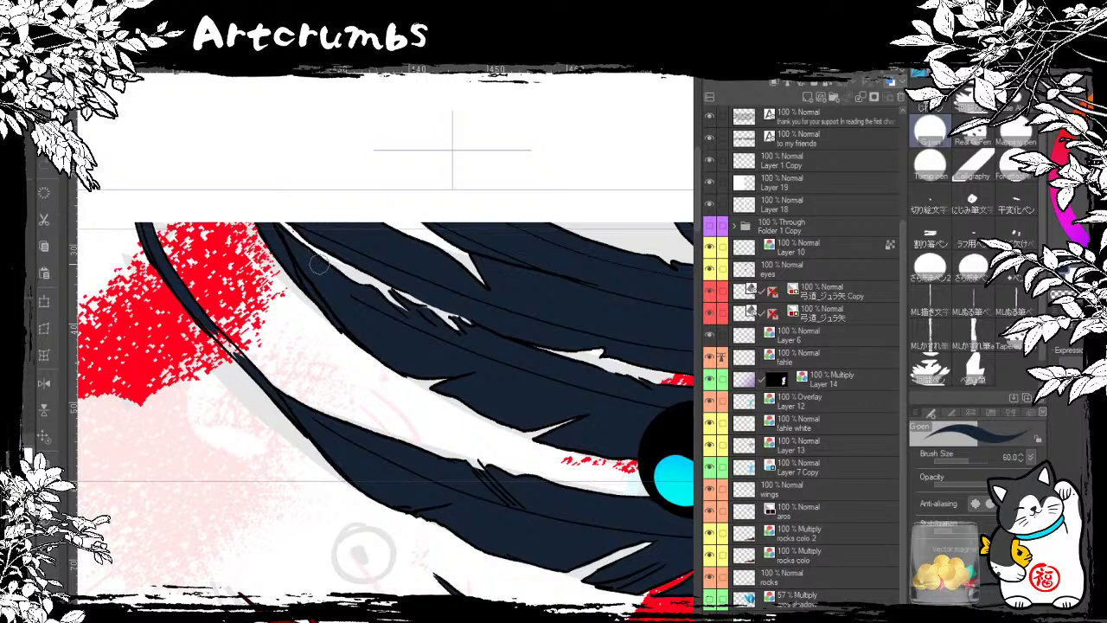
{"action": "scroll", "coordinate": [289, 260], "scroll_direction": "down", "scroll_amount": 1}
{"action": "scroll", "coordinate": [247, 269], "scroll_direction": "up", "scroll_amount": 1}
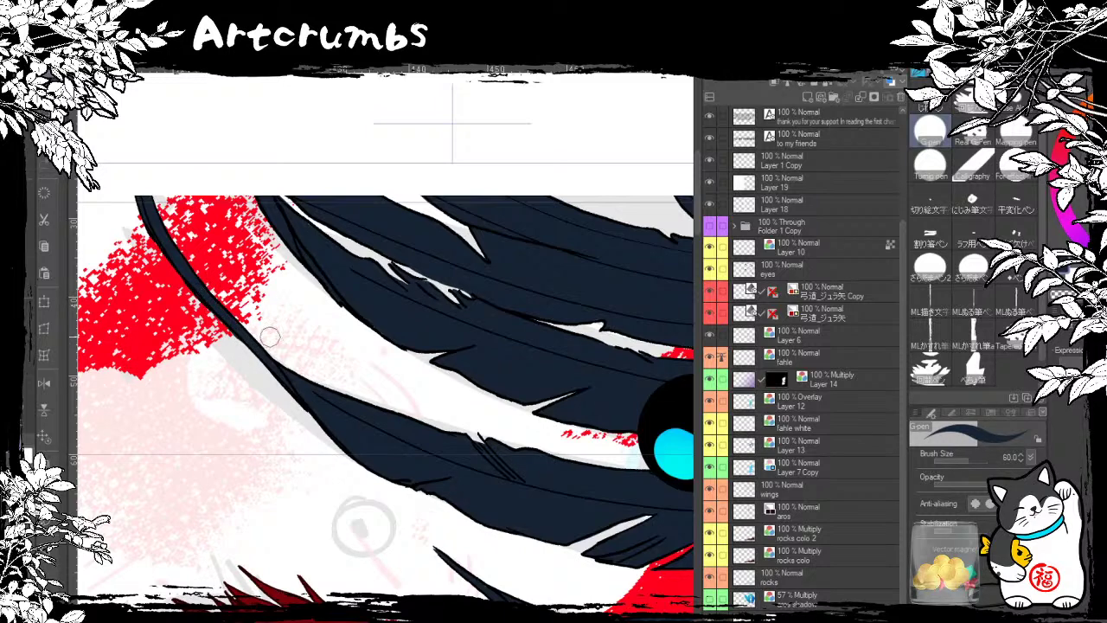
Step: Sample black and paint over the cyan pupils in both of the red-haired man's eyes
{"action": "left_click_drag", "start_coordinate": [338, 331], "coordinate": [283, 279]}
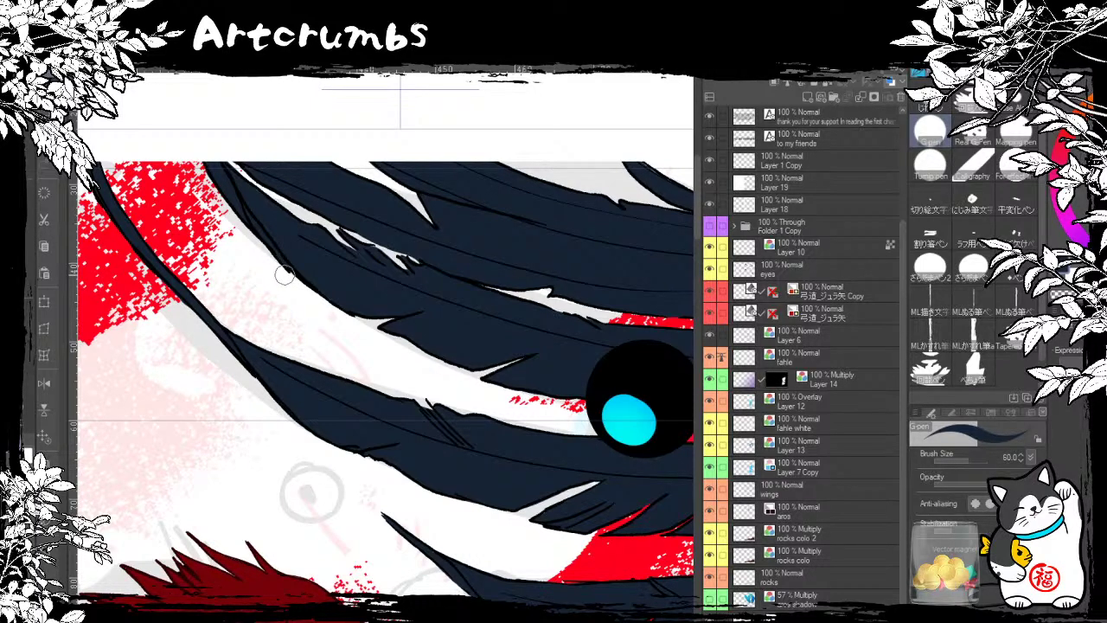
{"action": "left_click_drag", "start_coordinate": [314, 391], "coordinate": [241, 337]}
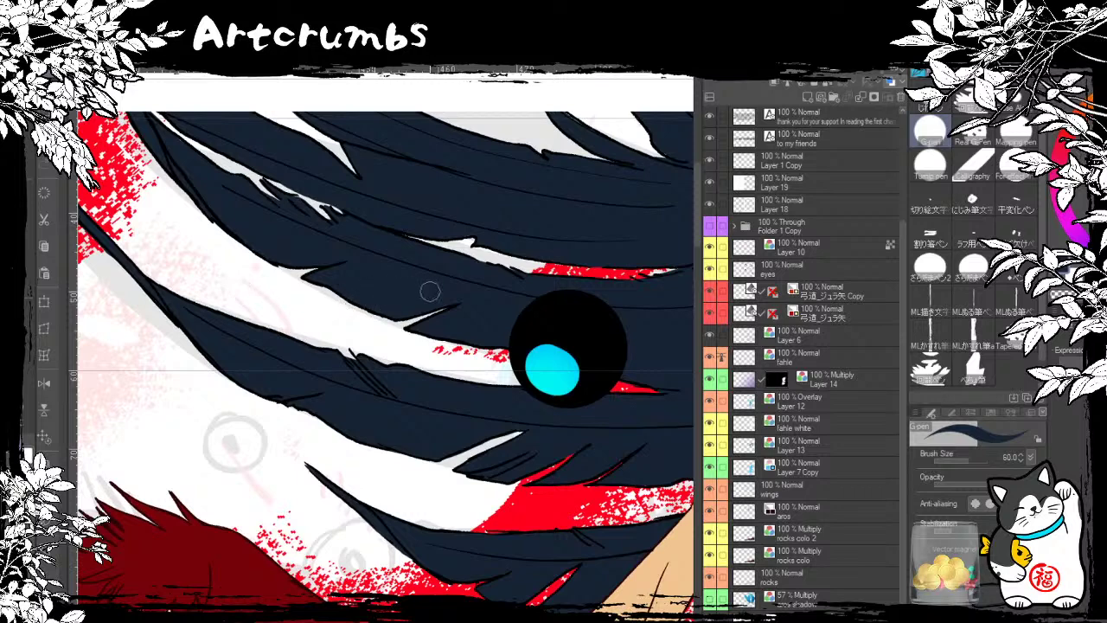
{"action": "left_click_drag", "start_coordinate": [454, 275], "coordinate": [408, 335]}
{"action": "left_click_drag", "start_coordinate": [381, 244], "coordinate": [329, 259]}
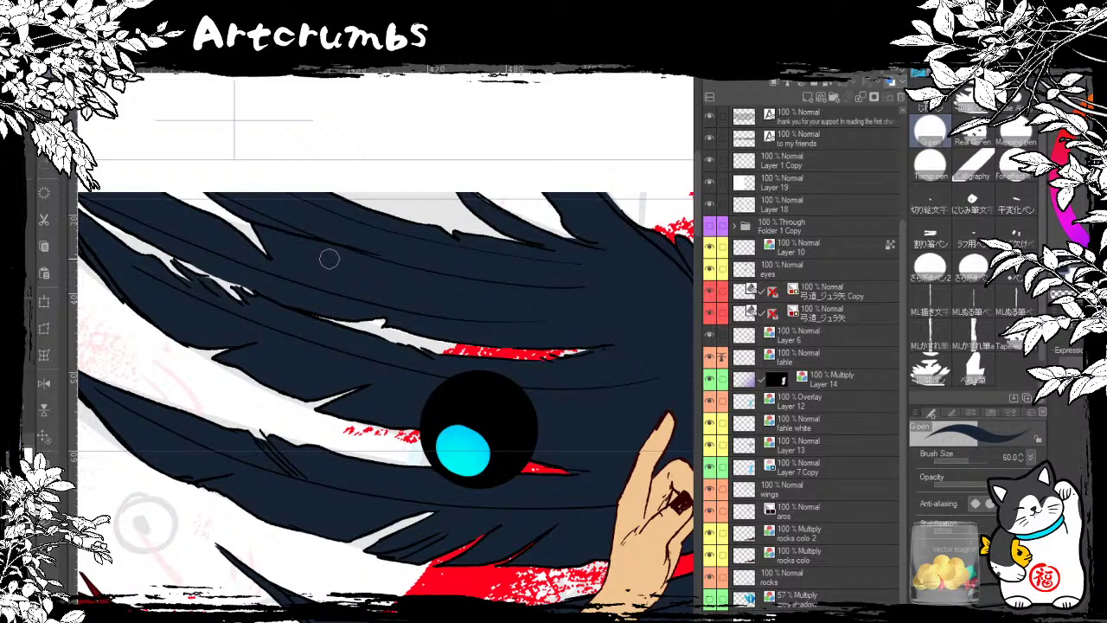
{"action": "scroll", "coordinate": [329, 259], "scroll_direction": "down", "scroll_amount": 5}
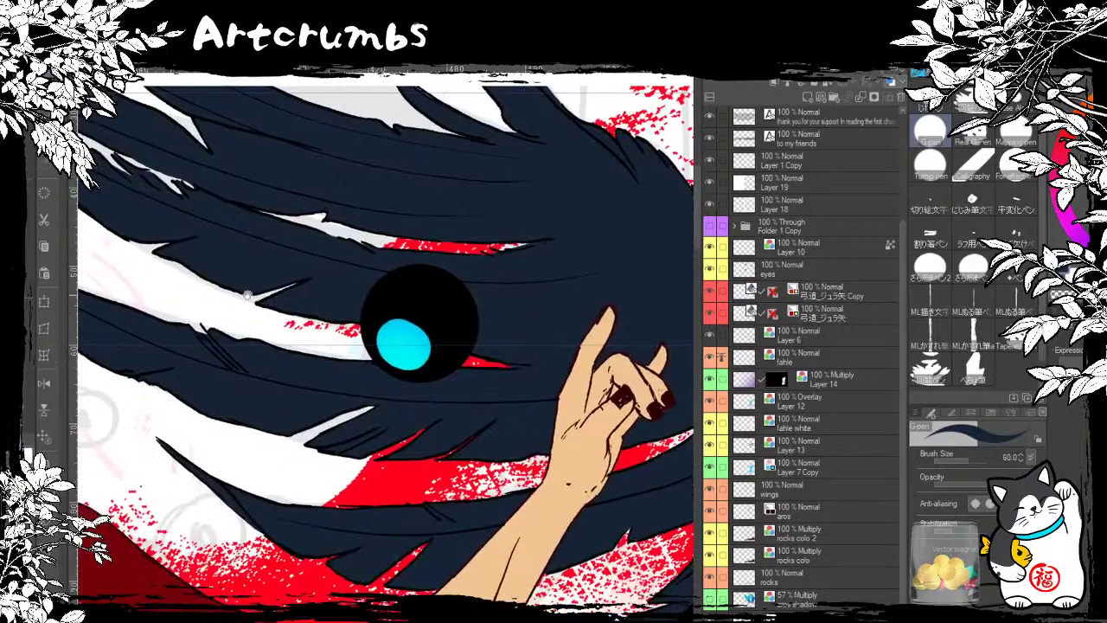
{"action": "scroll", "coordinate": [319, 209], "scroll_direction": "down", "scroll_amount": 5}
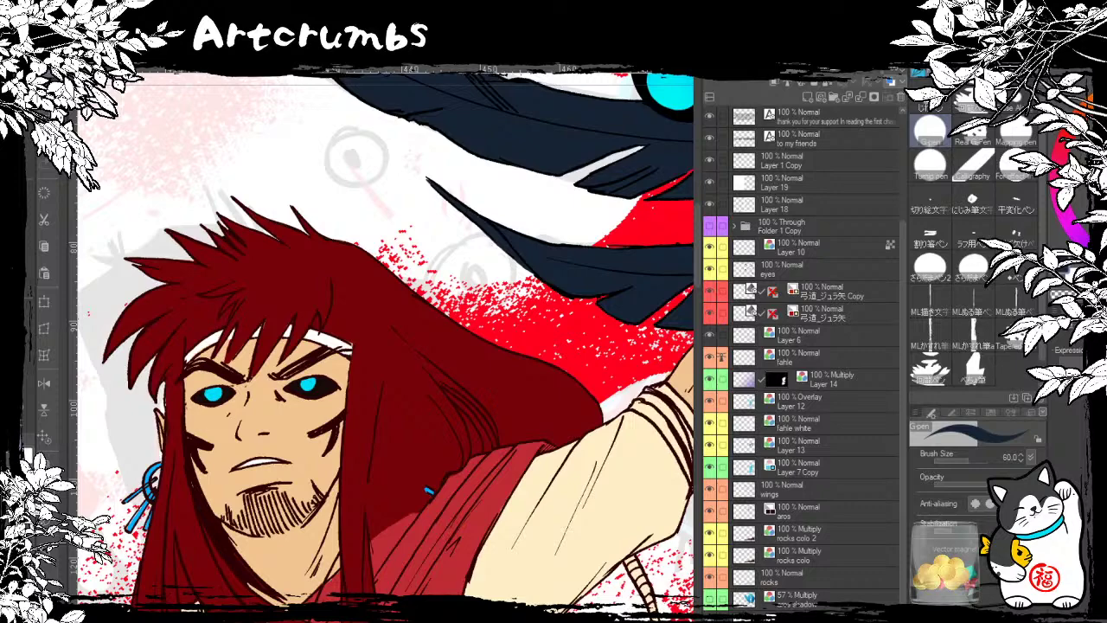
{"action": "left_click", "coordinate": [709, 444]}
{"action": "left_click", "coordinate": [709, 445]}
{"action": "mouse_move", "coordinate": [260, 289]}
{"action": "left_mouse_down"}
{"action": "mouse_move", "coordinate": [232, 360]}
{"action": "mouse_move", "coordinate": [250, 449]}
{"action": "left_mouse_up"}
{"action": "left_click", "coordinate": [356, 457], "text": "alt"}
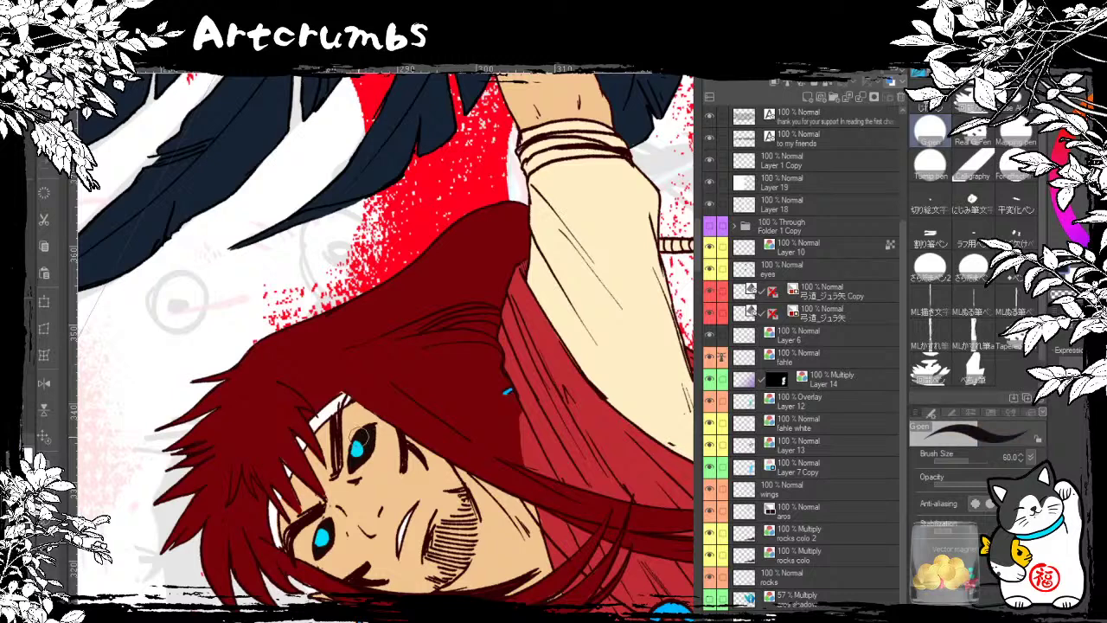
{"action": "mouse_move", "coordinate": [350, 440]}
{"action": "left_mouse_down"}
{"action": "mouse_move", "coordinate": [360, 460]}
{"action": "mouse_move", "coordinate": [363, 436]}
{"action": "mouse_move", "coordinate": [370, 445]}
{"action": "left_mouse_up"}
{"action": "mouse_move", "coordinate": [312, 530]}
{"action": "left_mouse_down"}
{"action": "mouse_move", "coordinate": [321, 545]}
{"action": "mouse_move", "coordinate": [339, 537]}
{"action": "left_mouse_up"}
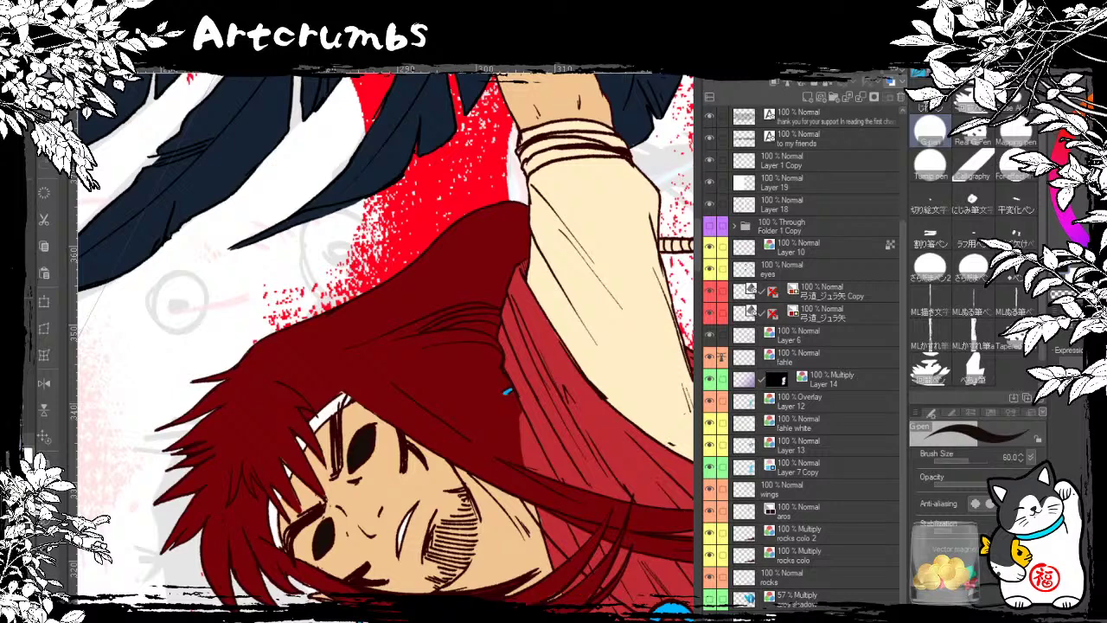
Step: Paint small cyan pupils in both of the red-haired man's eyes with the G-pen, and sample the skin tone beneath his brow
{"action": "left_click", "coordinate": [1097, 147]}
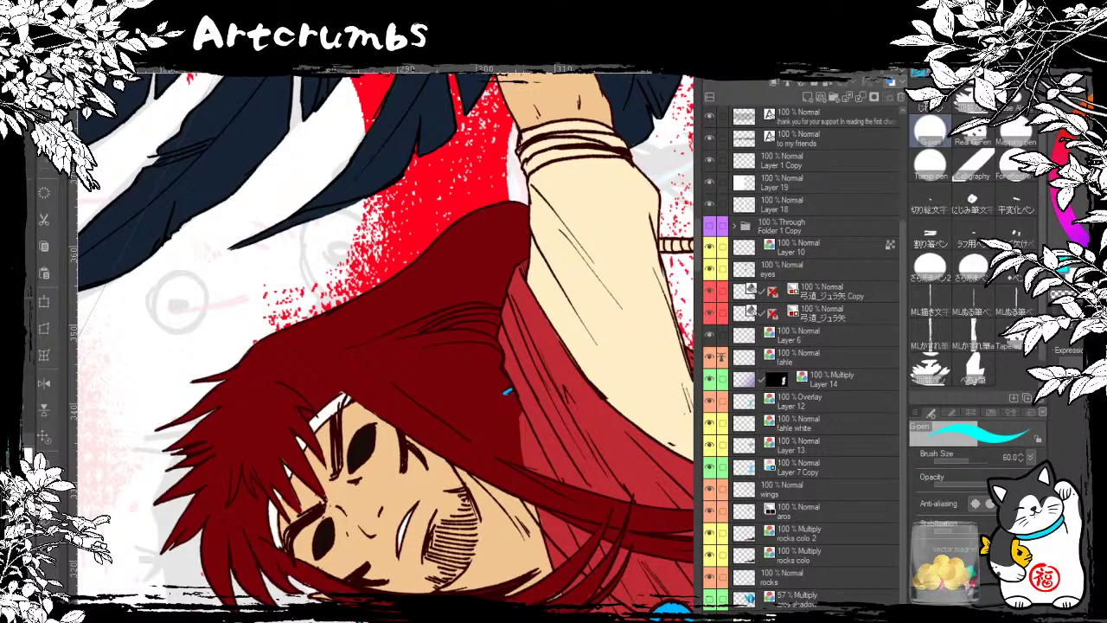
{"action": "left_click_drag", "start_coordinate": [526, 486], "coordinate": [353, 547]}
{"action": "left_click_drag", "start_coordinate": [318, 399], "coordinate": [296, 337]}
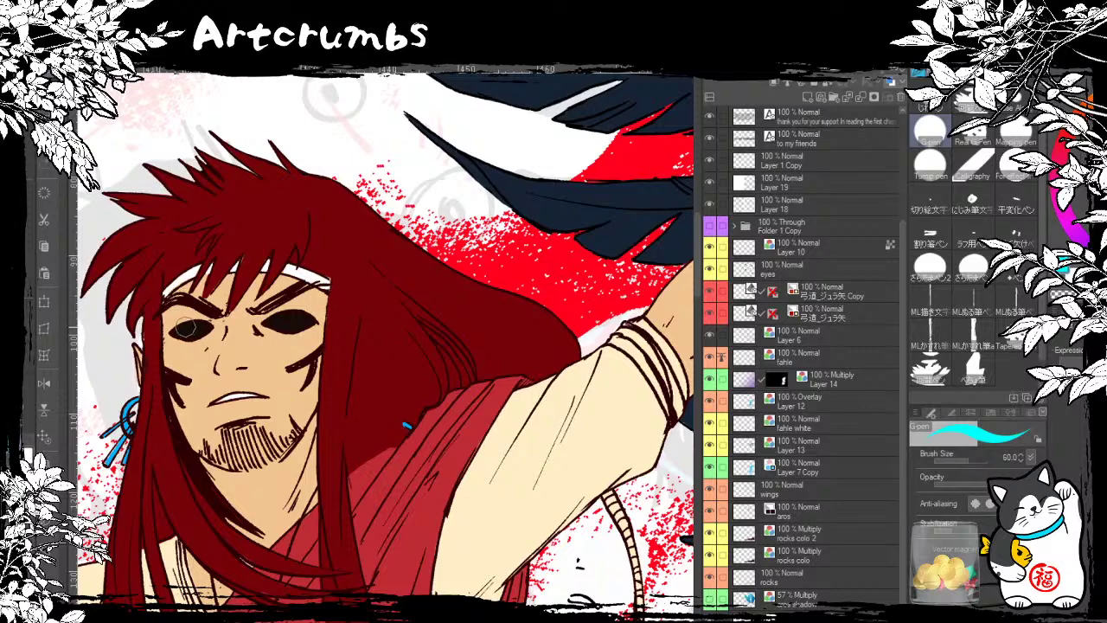
{"action": "left_click_drag", "start_coordinate": [181, 325], "coordinate": [192, 324]}
{"action": "key", "text": "ctrl+z"}
{"action": "left_click_drag", "start_coordinate": [271, 327], "coordinate": [286, 318]}
{"action": "key", "text": "ctrl+z"}
{"action": "left_click_drag", "start_coordinate": [275, 322], "coordinate": [284, 319]}
{"action": "key", "text": "ctrl+z"}
{"action": "key", "text": "ctrl+y"}
{"action": "key", "text": "ctrl+z"}
{"action": "key", "text": "ctrl+y"}
{"action": "left_click", "coordinate": [284, 301], "text": "alt"}
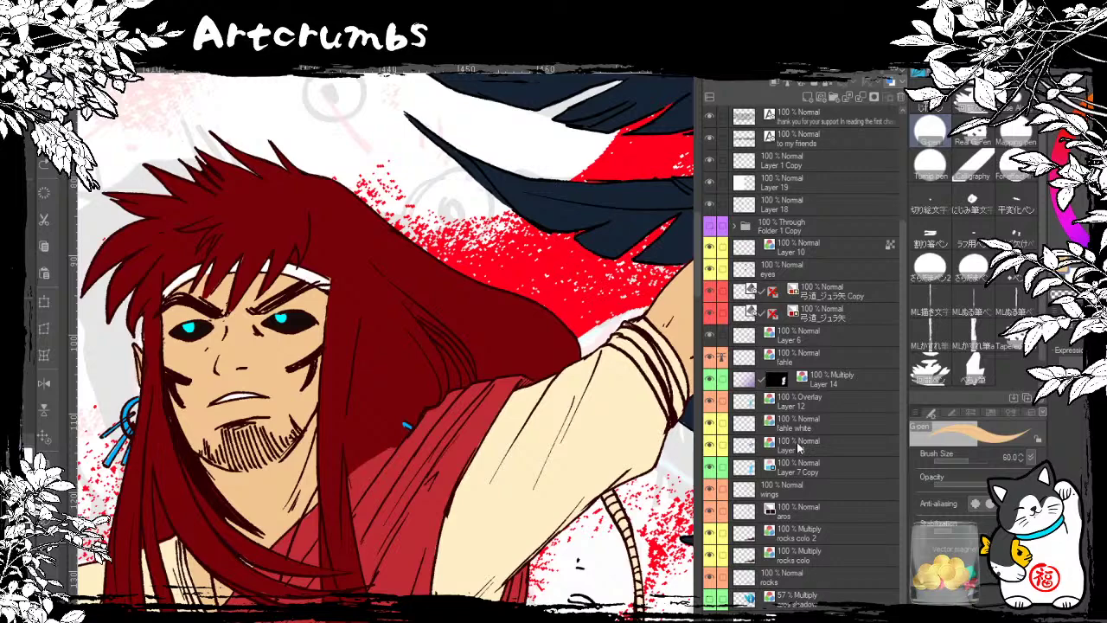
Step: Paint over part of the cyan pupil in the man's raised-arm-side eye with a size 55.2 pen, and sample the cyan
{"action": "left_click", "coordinate": [818, 506]}
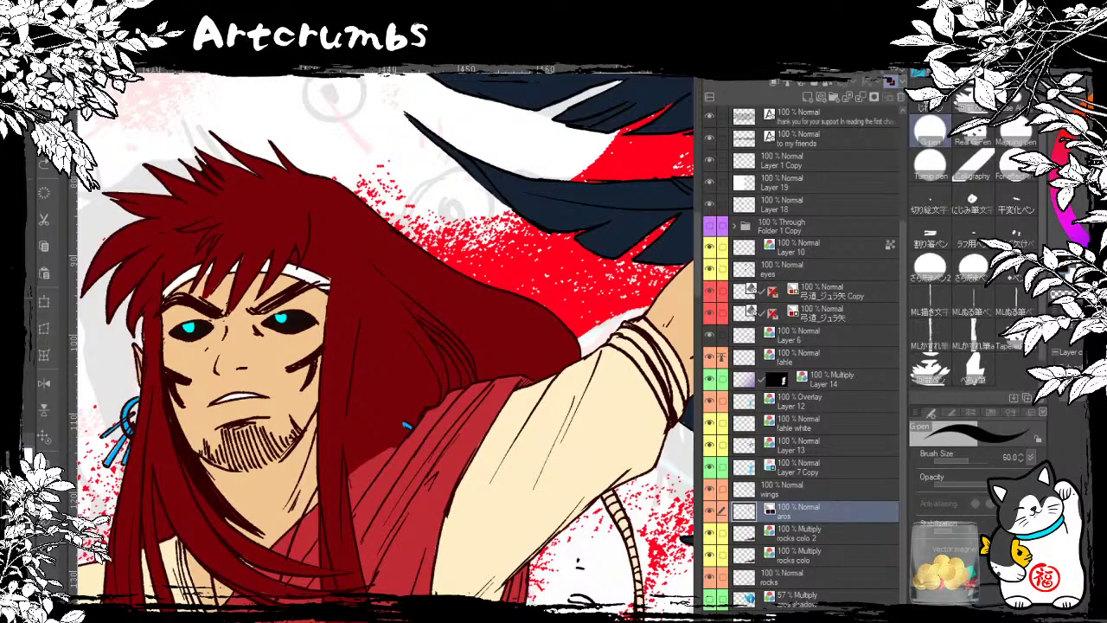
{"action": "left_click", "coordinate": [931, 104]}
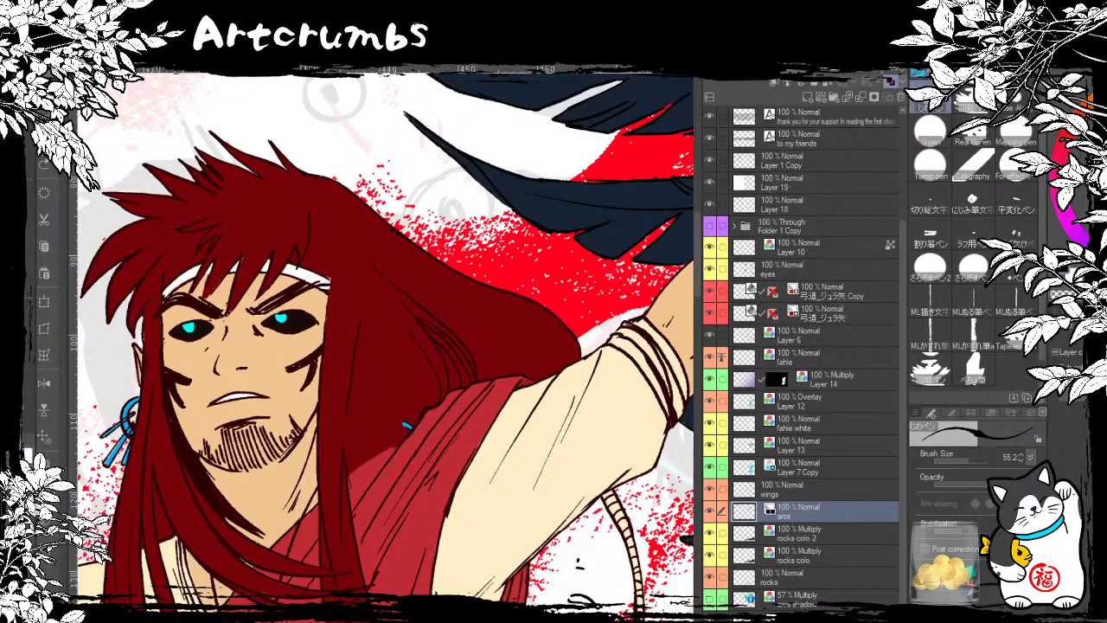
{"action": "left_click_drag", "start_coordinate": [113, 330], "coordinate": [383, 455]}
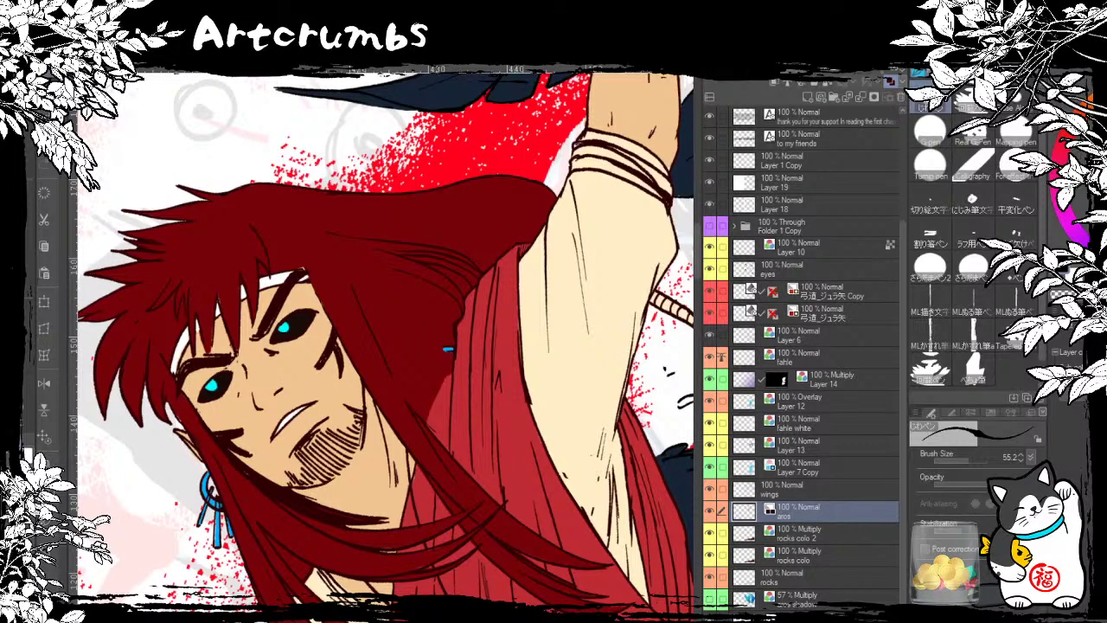
{"action": "key", "text": "asciicircum"}
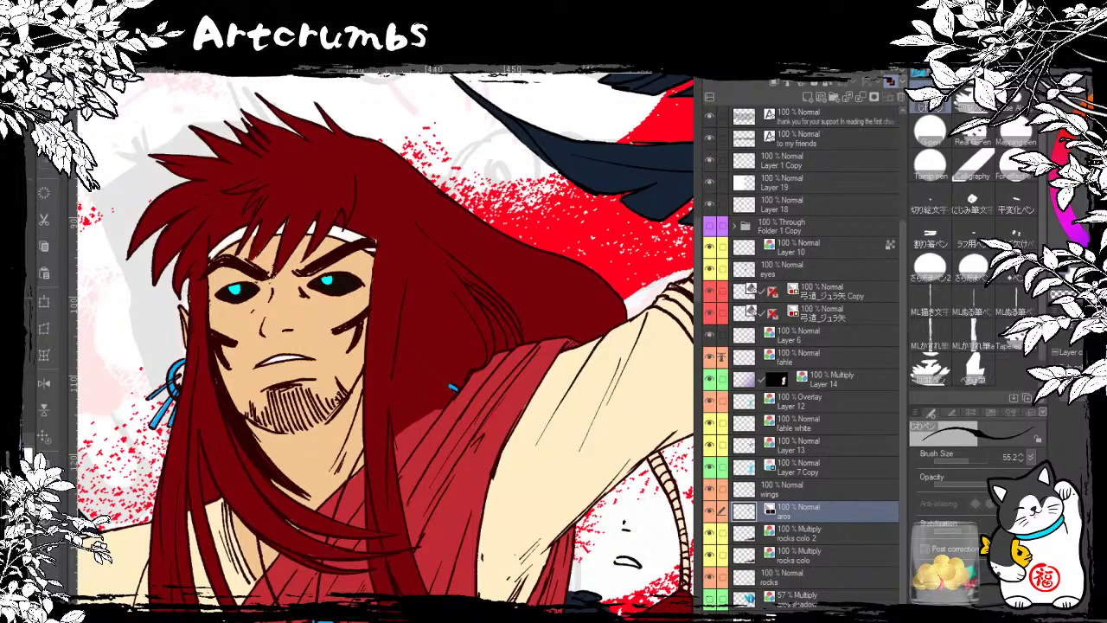
{"action": "left_click", "coordinate": [798, 615]}
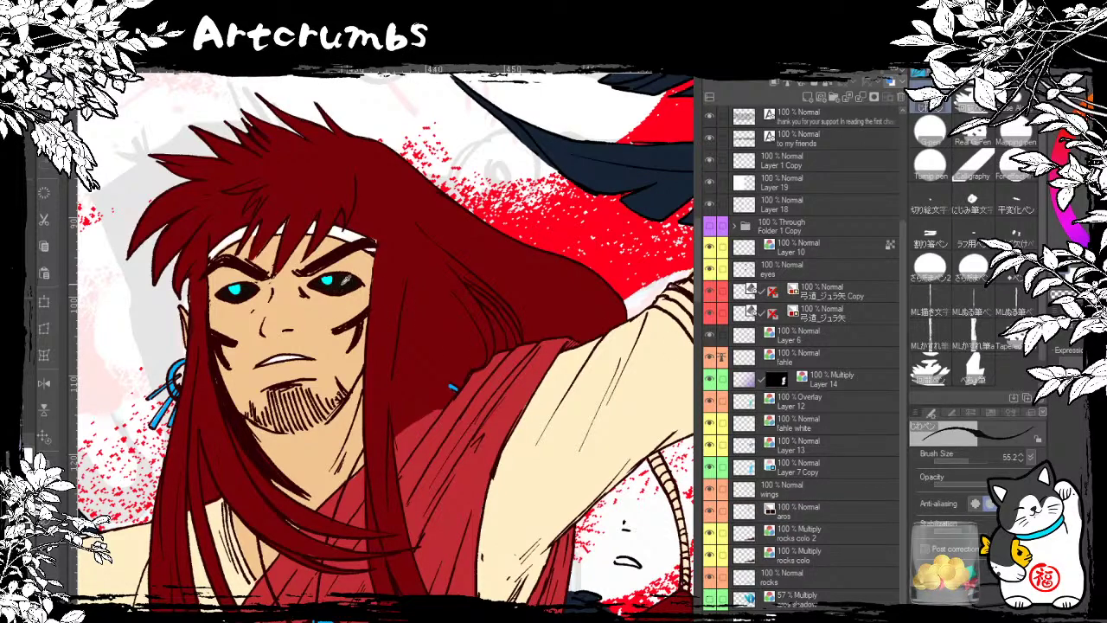
{"action": "mouse_move", "coordinate": [345, 279]}
{"action": "left_mouse_down"}
{"action": "mouse_move", "coordinate": [235, 288]}
{"action": "mouse_move", "coordinate": [339, 278]}
{"action": "left_mouse_up"}
{"action": "left_click", "coordinate": [237, 289], "text": "alt"}
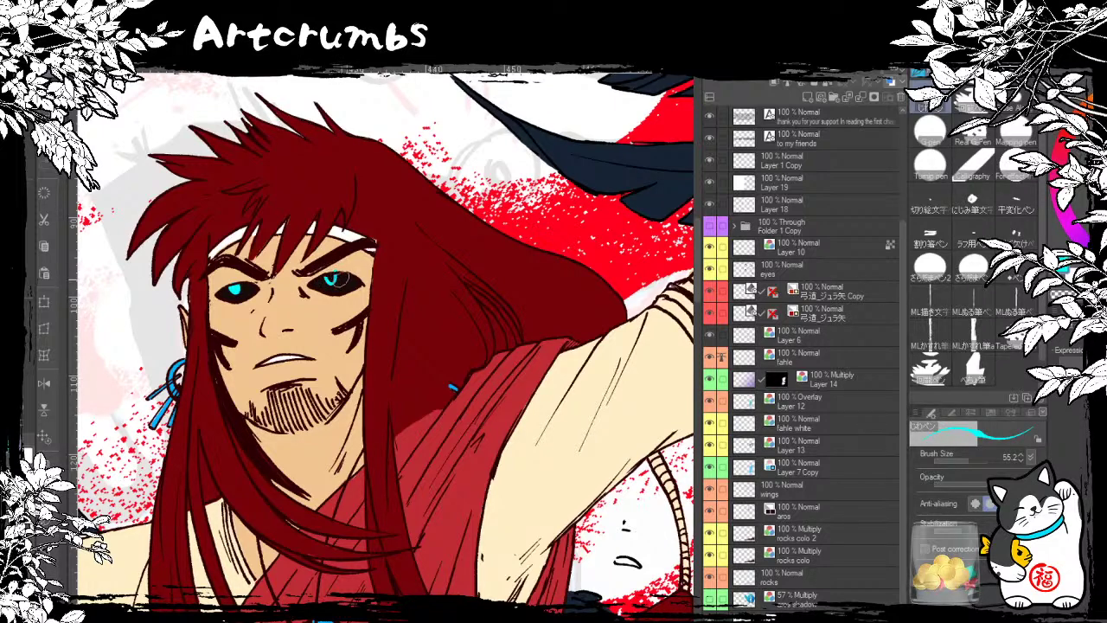
Step: Reshape the cyan pupil in the raised-arm-side eye with short strokes, undoing the unwanted attempts
{"action": "key", "text": "ctrl+z"}
{"action": "left_click_drag", "start_coordinate": [334, 283], "coordinate": [328, 282]}
{"action": "key", "text": "ctrl+z"}
{"action": "key", "text": "ctrl+z"}
{"action": "key", "text": "ctrl+z"}
{"action": "left_click", "coordinate": [322, 279]}
{"action": "key", "text": "ctrl+z"}
{"action": "key", "text": "ctrl+z"}
{"action": "key", "text": "ctrl+z"}
{"action": "key", "text": "ctrl+z"}
{"action": "key", "text": "ctrl+y"}
Step: Cover the pupil in the man's earring-side eye with black and repaint it smaller in cyan sampled from the other eye
{"action": "left_click", "coordinate": [252, 285], "text": "alt"}
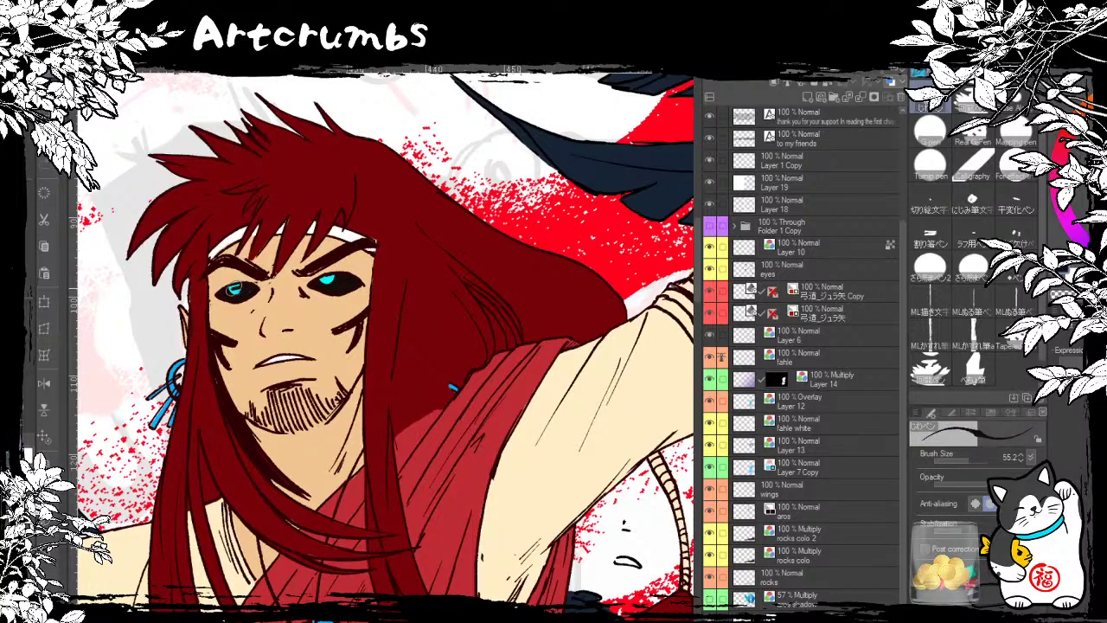
{"action": "left_click", "coordinate": [235, 271], "text": "alt"}
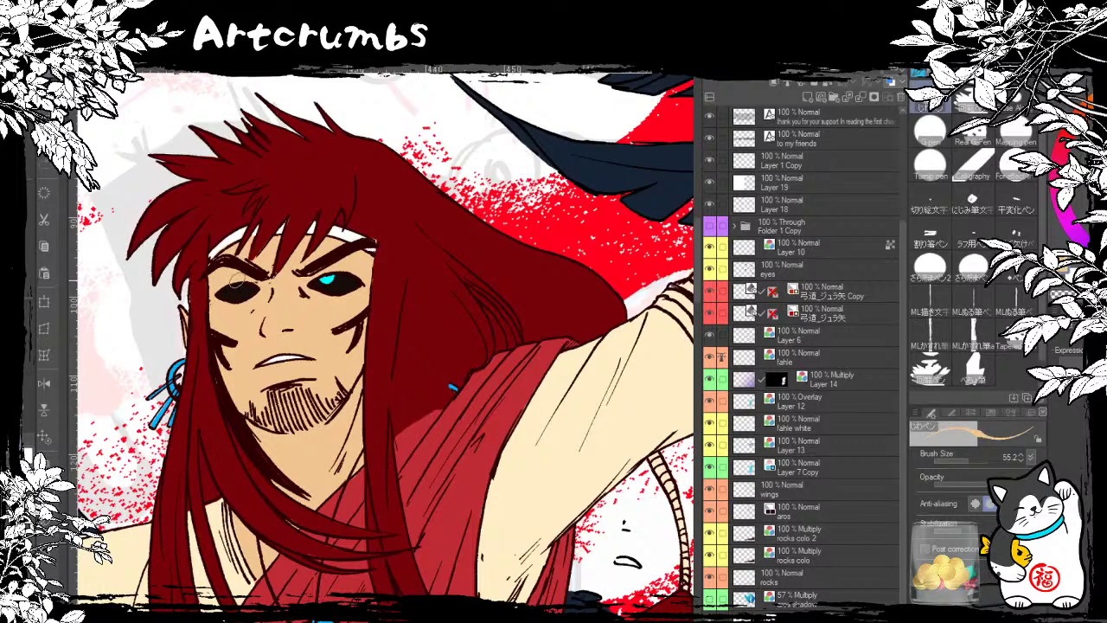
{"action": "left_click", "coordinate": [331, 277], "text": "alt"}
{"action": "left_click", "coordinate": [234, 292]}
{"action": "key", "text": "ctrl+z"}
{"action": "left_click", "coordinate": [233, 291]}
{"action": "left_click_drag", "start_coordinate": [233, 291], "coordinate": [238, 287]}
Step: Select the man's red hair and the red tassel hanging from the cord by colour area
{"action": "scroll", "coordinate": [253, 253], "scroll_direction": "down", "scroll_amount": 5}
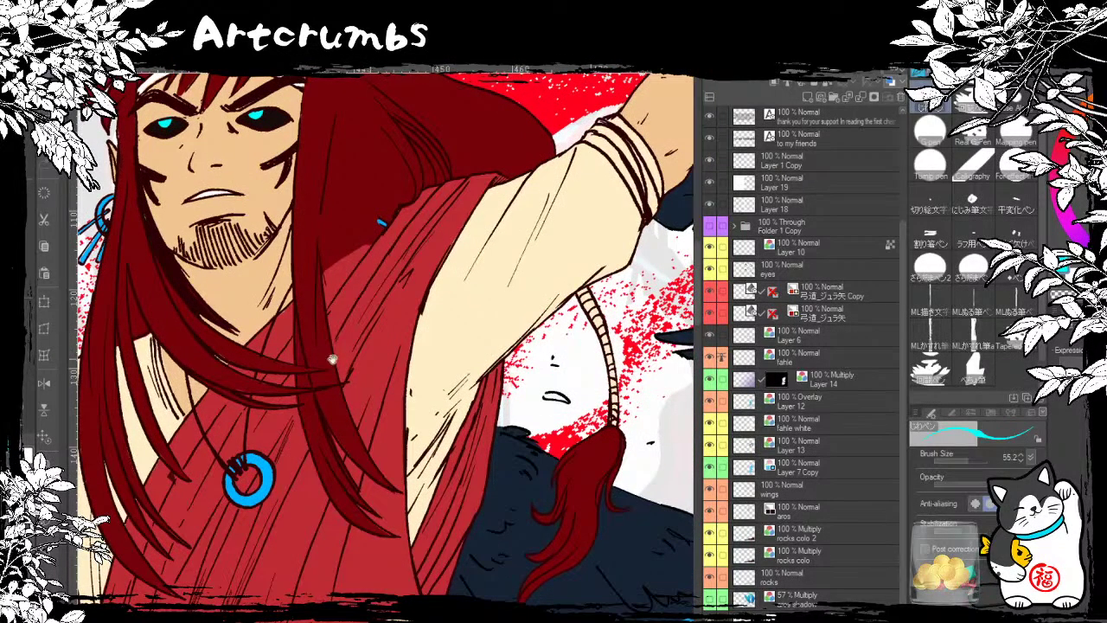
{"action": "scroll", "coordinate": [333, 361], "scroll_direction": "up", "scroll_amount": 4}
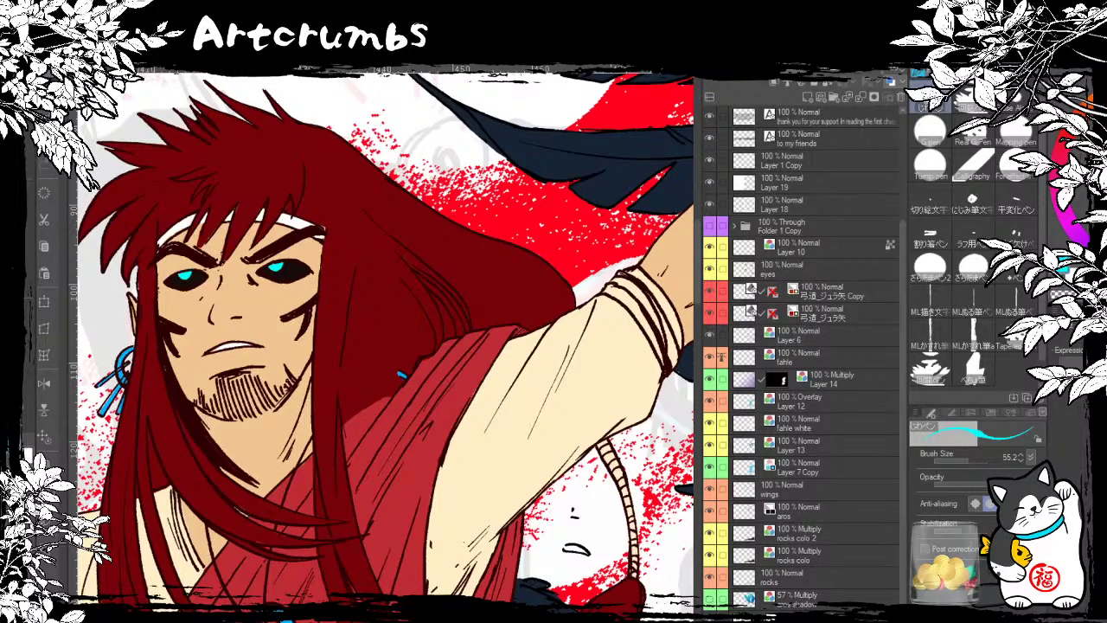
{"action": "scroll", "coordinate": [401, 375], "scroll_direction": "down", "scroll_amount": 2}
{"action": "scroll", "coordinate": [316, 329], "scroll_direction": "down", "scroll_amount": 2}
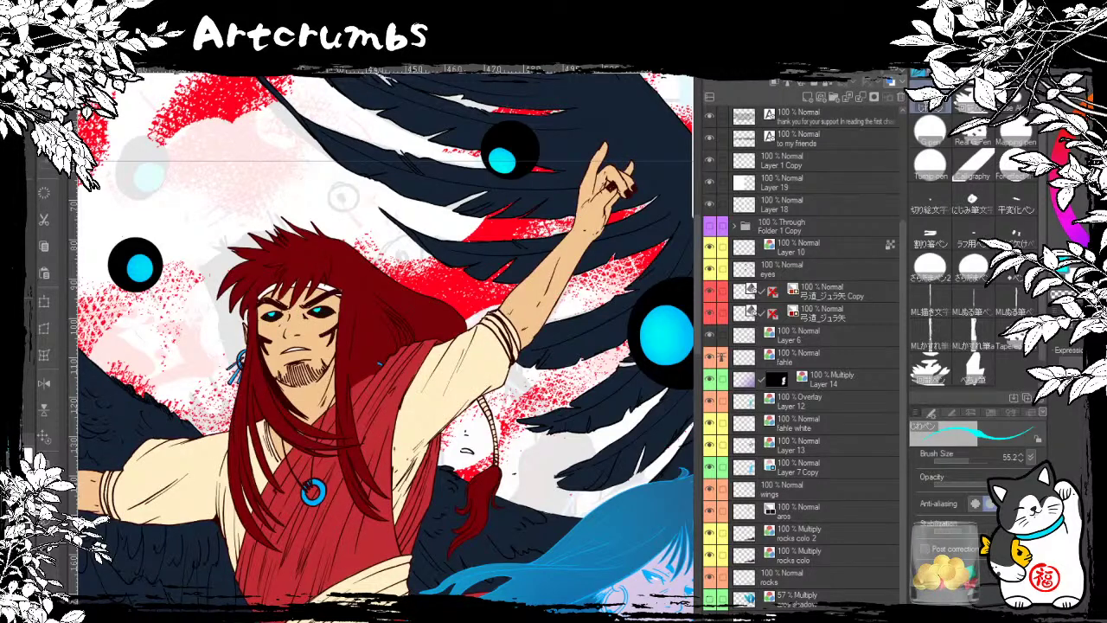
{"action": "key", "text": "w"}
{"action": "left_click", "coordinate": [374, 332]}
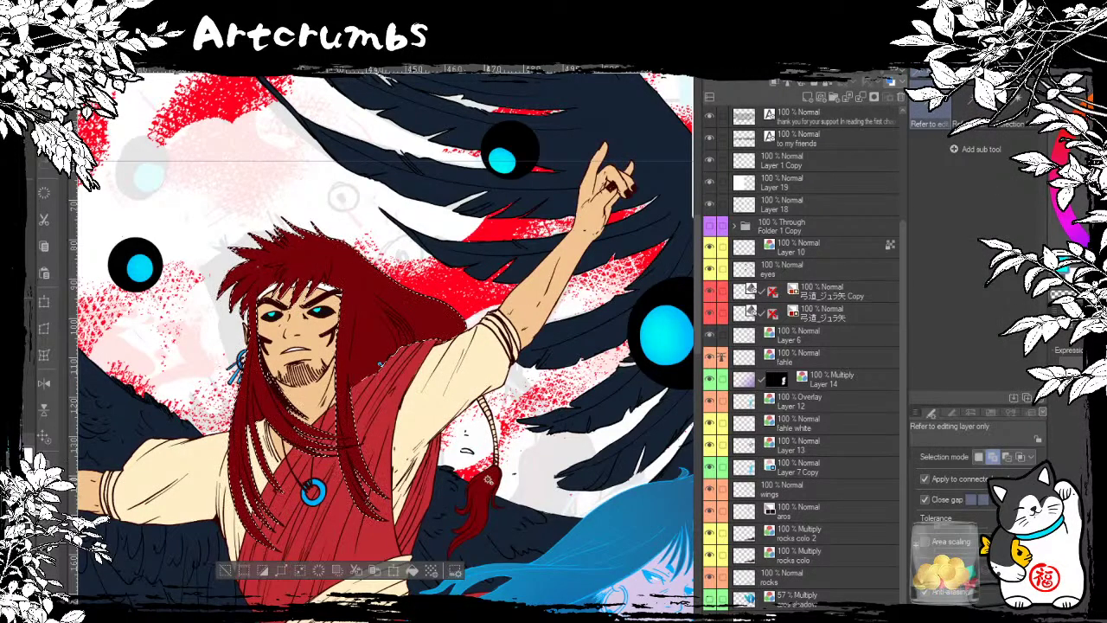
{"action": "left_click", "coordinate": [489, 480]}
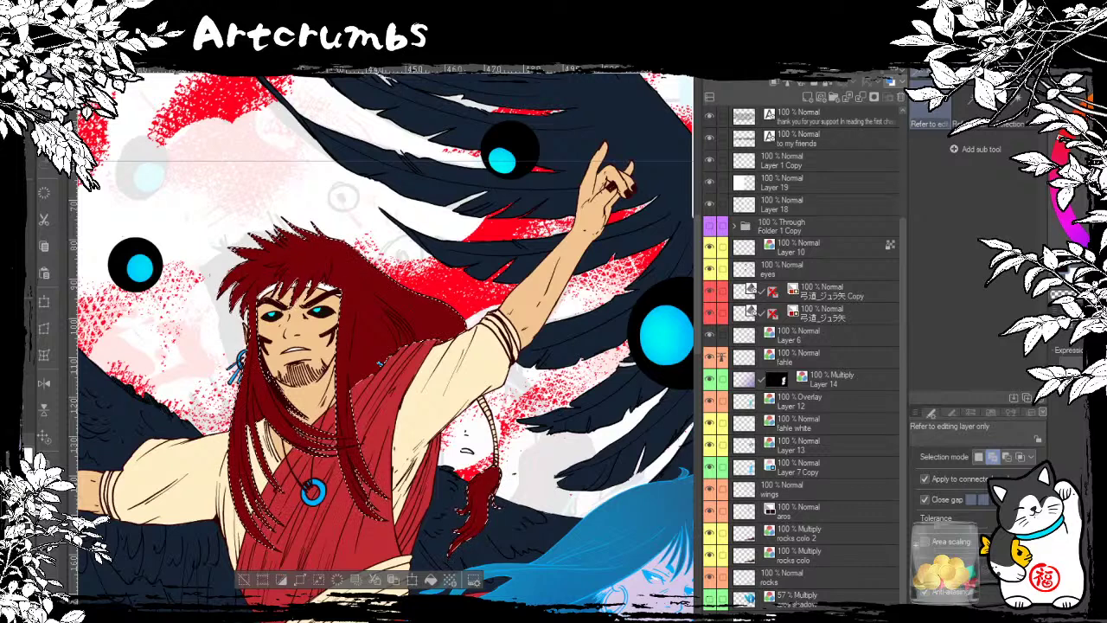
Step: Try a black fill on the selected hair and tassel, set the hard eraser to size 80, and undo the fill
{"action": "key", "text": "alt+Delete"}
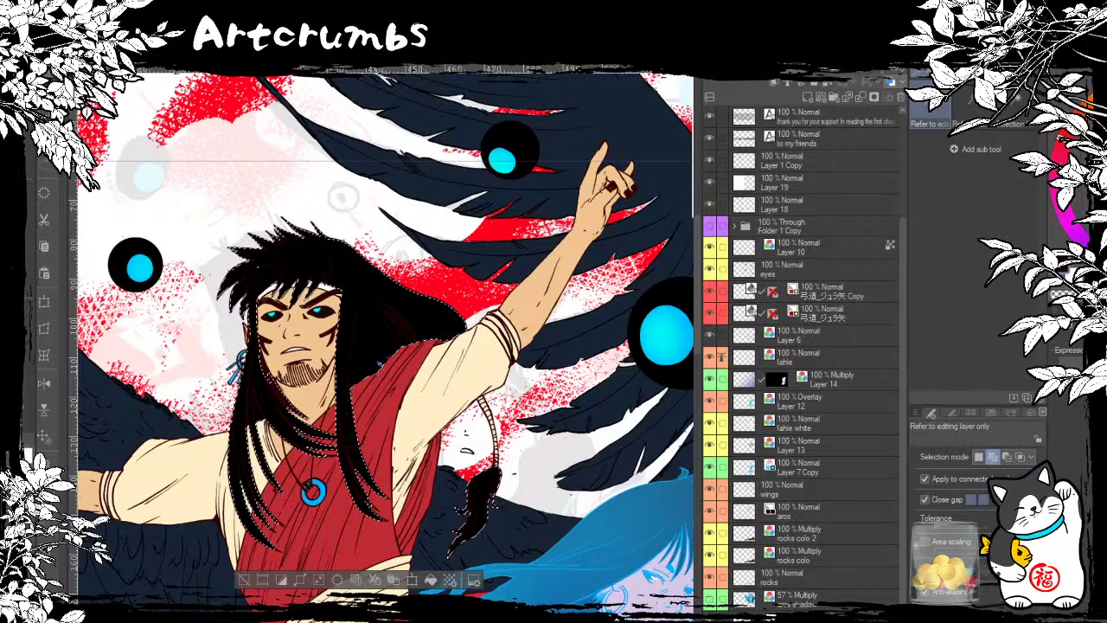
{"action": "key", "text": "ctrl+d"}
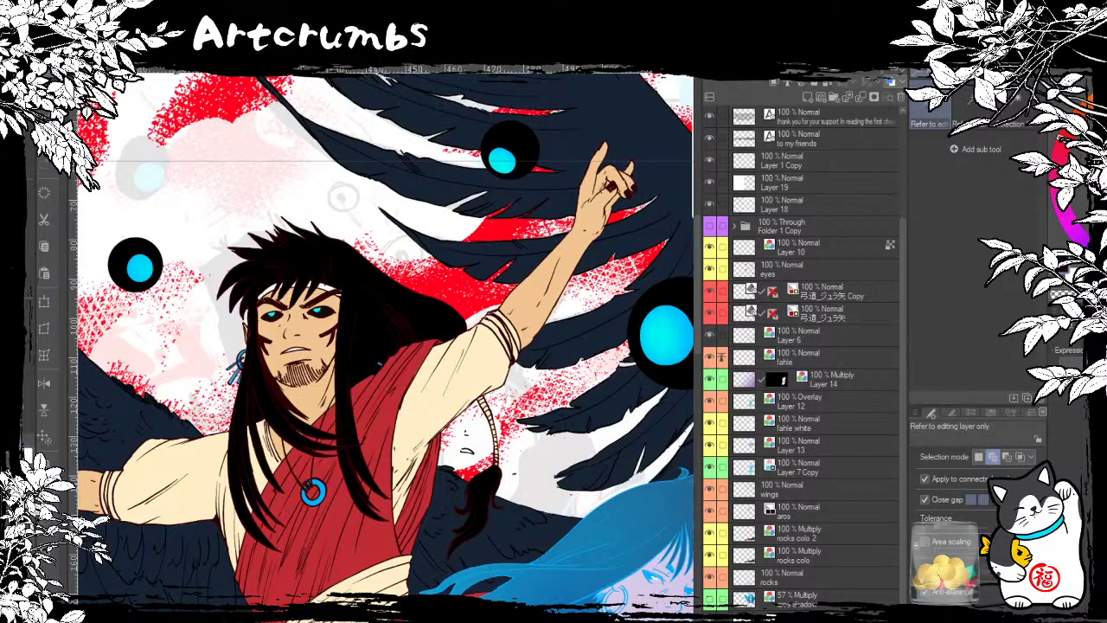
{"action": "left_click", "coordinate": [45, 276]}
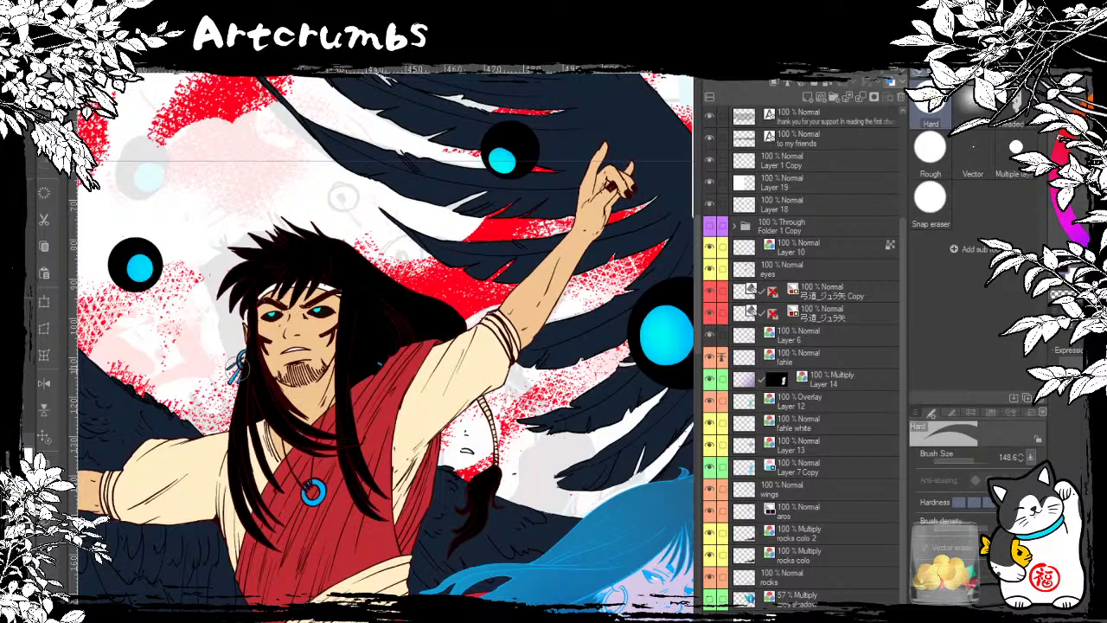
{"action": "key", "text": "bracketleft"}
{"action": "key", "text": "bracketleft"}
{"action": "key", "text": "bracketleft"}
{"action": "key", "text": "ctrl+plus"}
{"action": "mouse_move", "coordinate": [302, 462]}
{"action": "left_mouse_down"}
{"action": "mouse_move", "coordinate": [395, 446]}
{"action": "mouse_move", "coordinate": [390, 454]}
{"action": "left_mouse_up"}
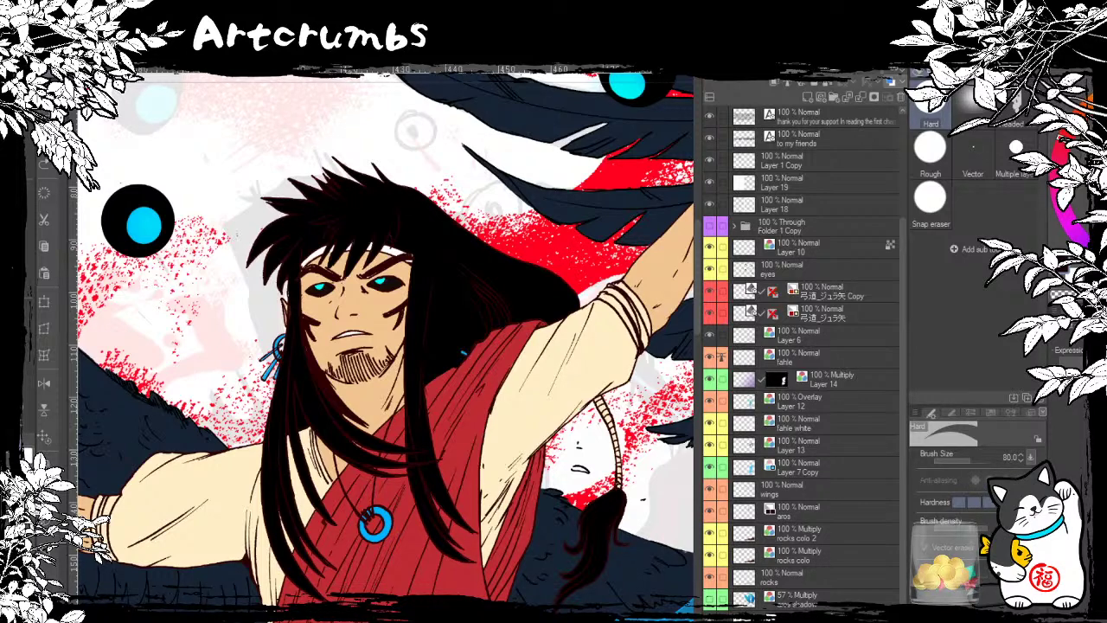
{"action": "key", "text": "ctrl+z"}
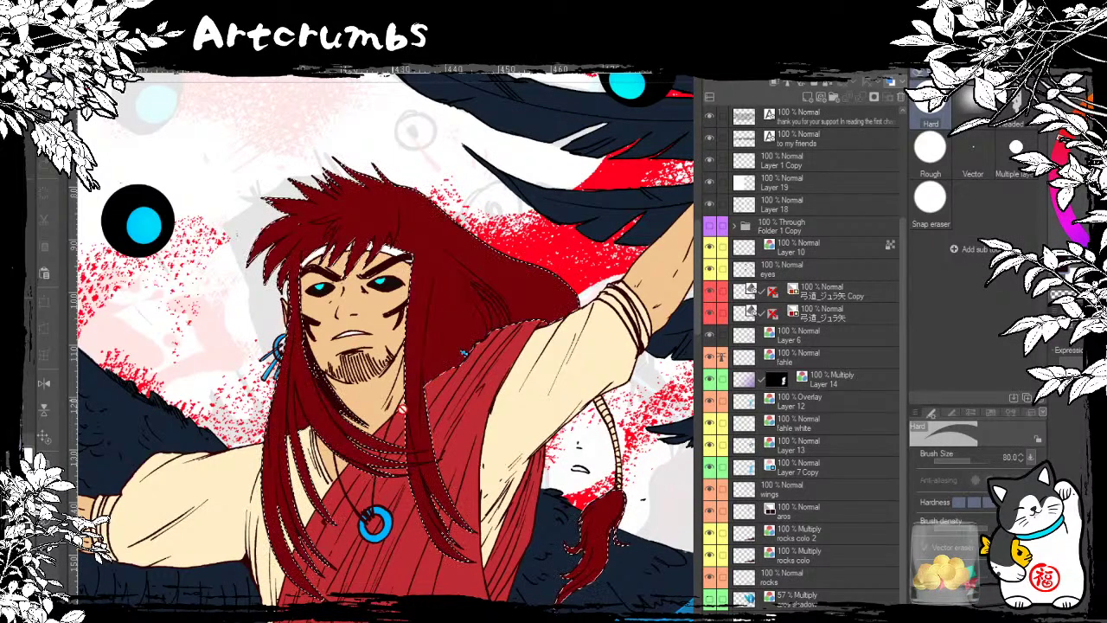
Step: Fill the selected hair and hanging tassel with dark maroon and add a black fill over it
{"action": "key", "text": "i"}
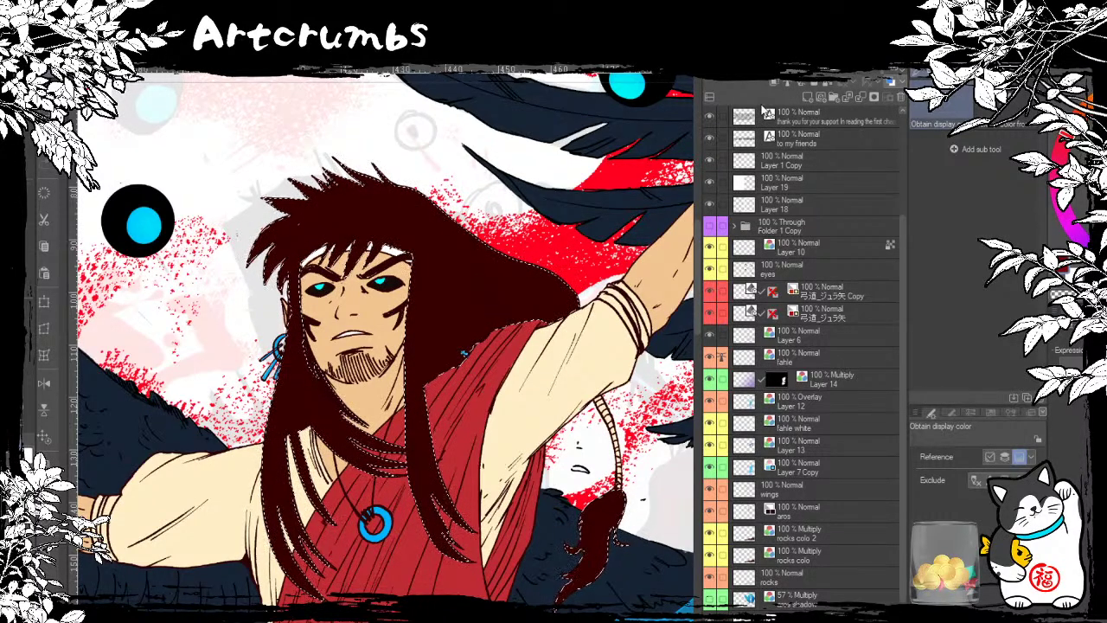
{"action": "key", "text": "alt+Delete"}
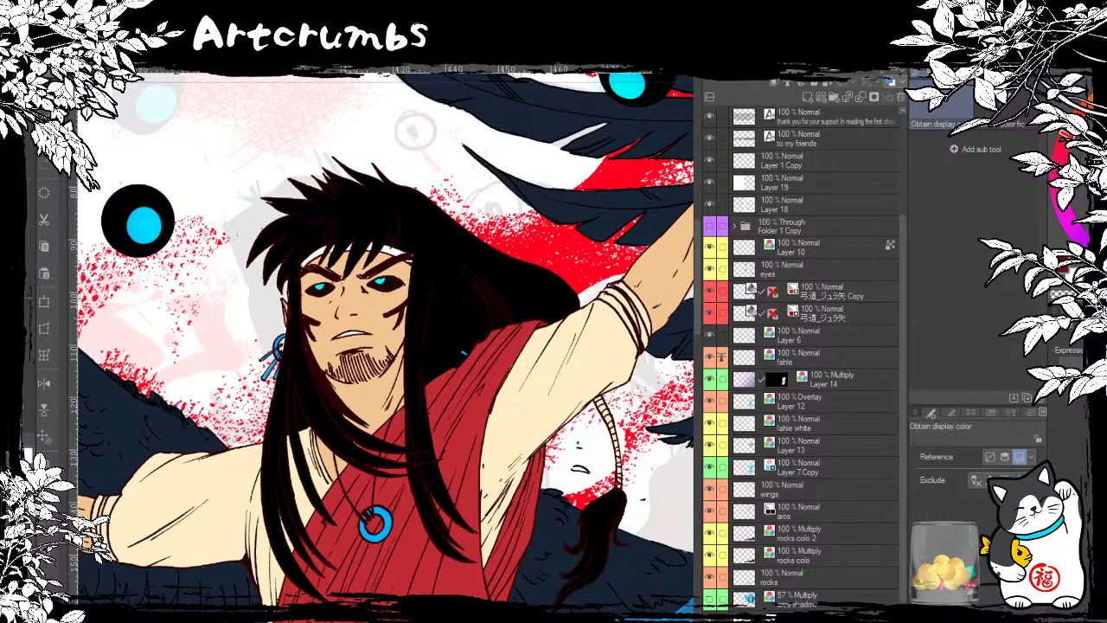
Step: Bring out thin dark red strands in the long hair hanging on the earring side, using the G-pen at size 60
{"action": "key", "text": "p"}
{"action": "left_click_drag", "start_coordinate": [264, 329], "coordinate": [217, 353]}
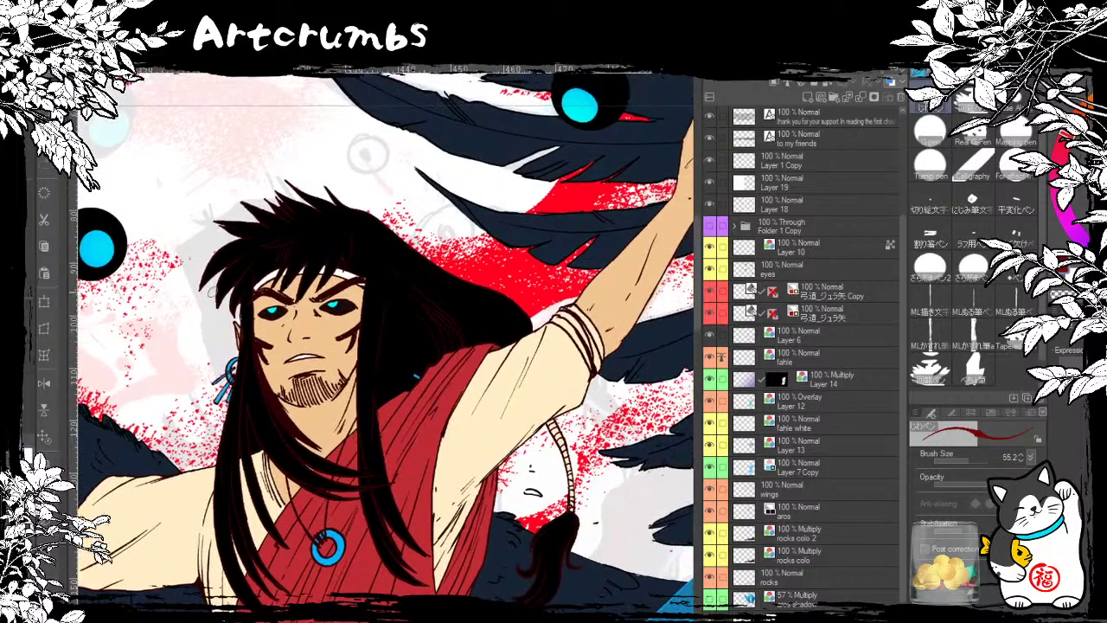
{"action": "left_click", "coordinate": [232, 537], "text": "alt"}
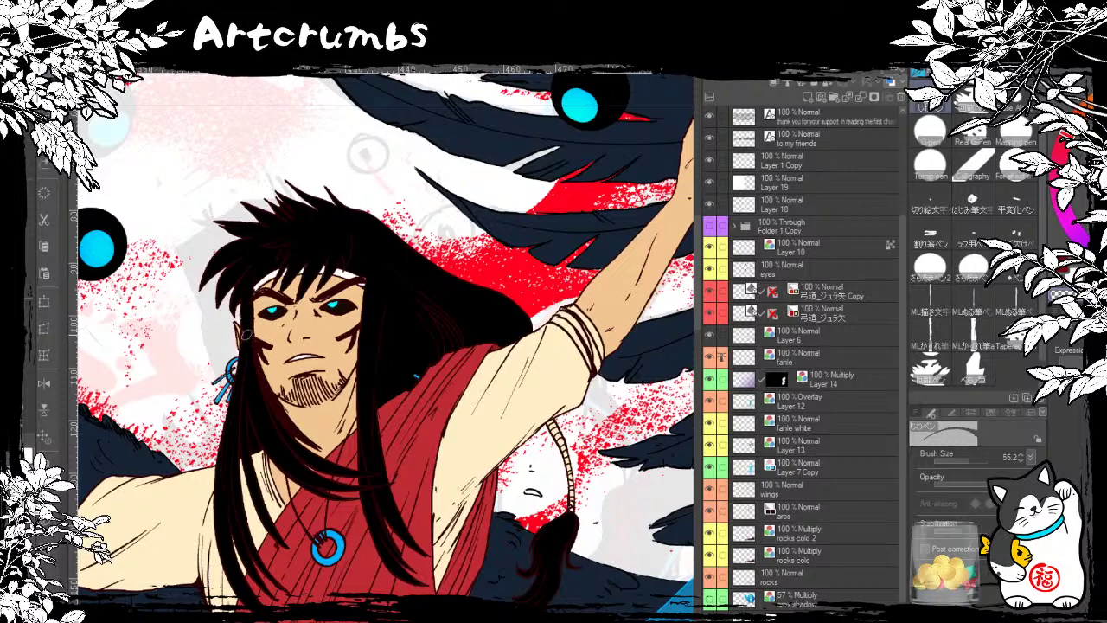
{"action": "left_click", "coordinate": [929, 130]}
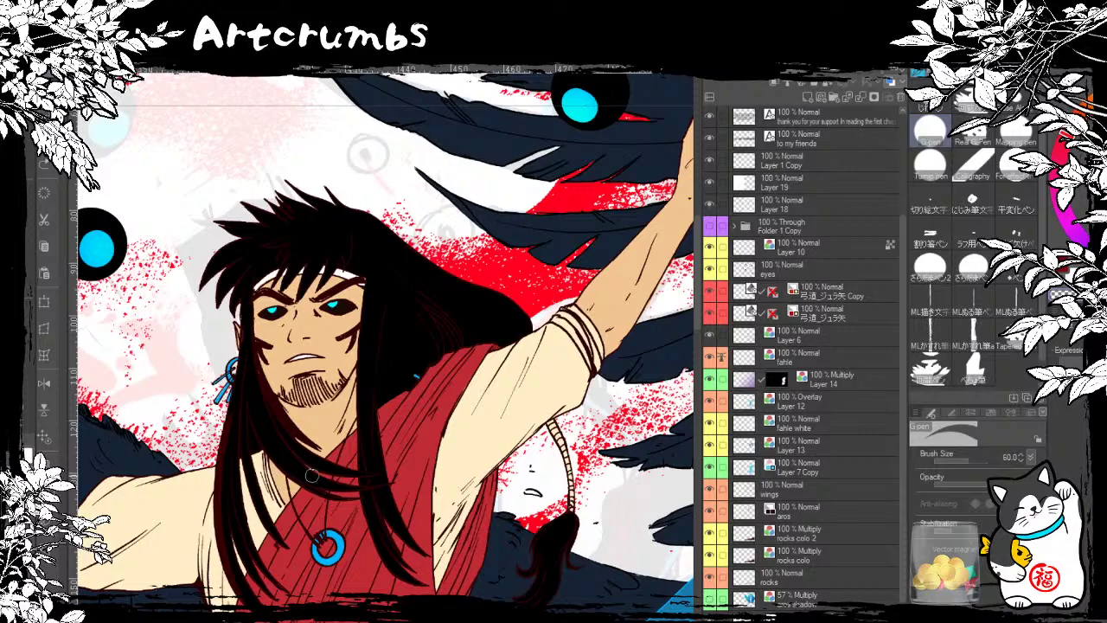
{"action": "left_click_drag", "start_coordinate": [227, 417], "coordinate": [232, 593]}
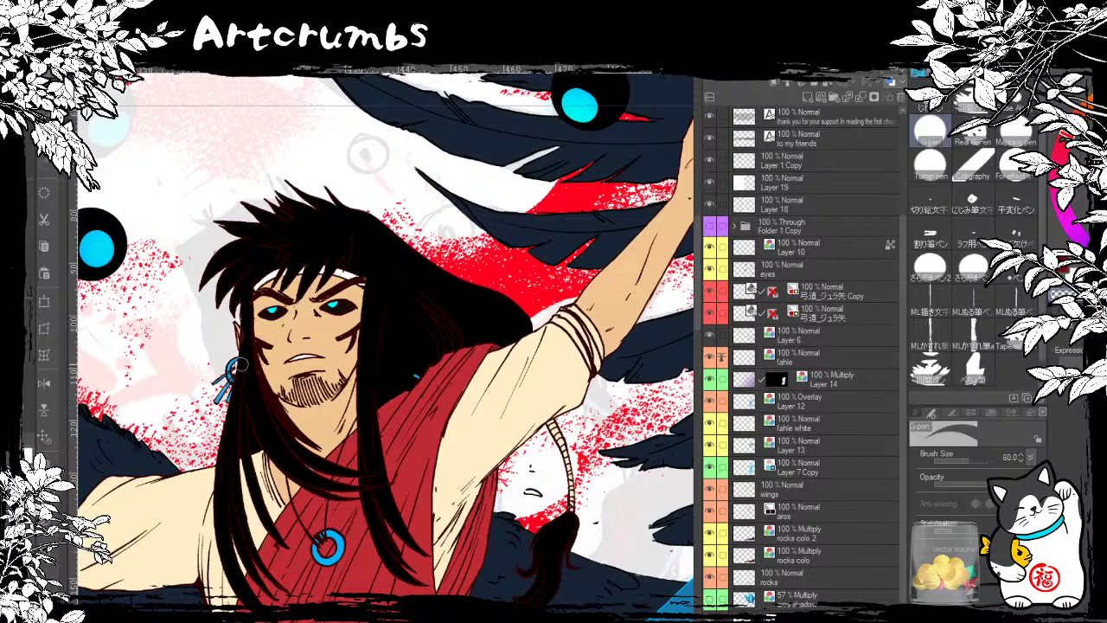
{"action": "key", "text": "ctrl+z"}
{"action": "key", "text": "ctrl+z"}
{"action": "left_click_drag", "start_coordinate": [228, 405], "coordinate": [224, 500]}
{"action": "left_click_drag", "start_coordinate": [217, 461], "coordinate": [242, 588]}
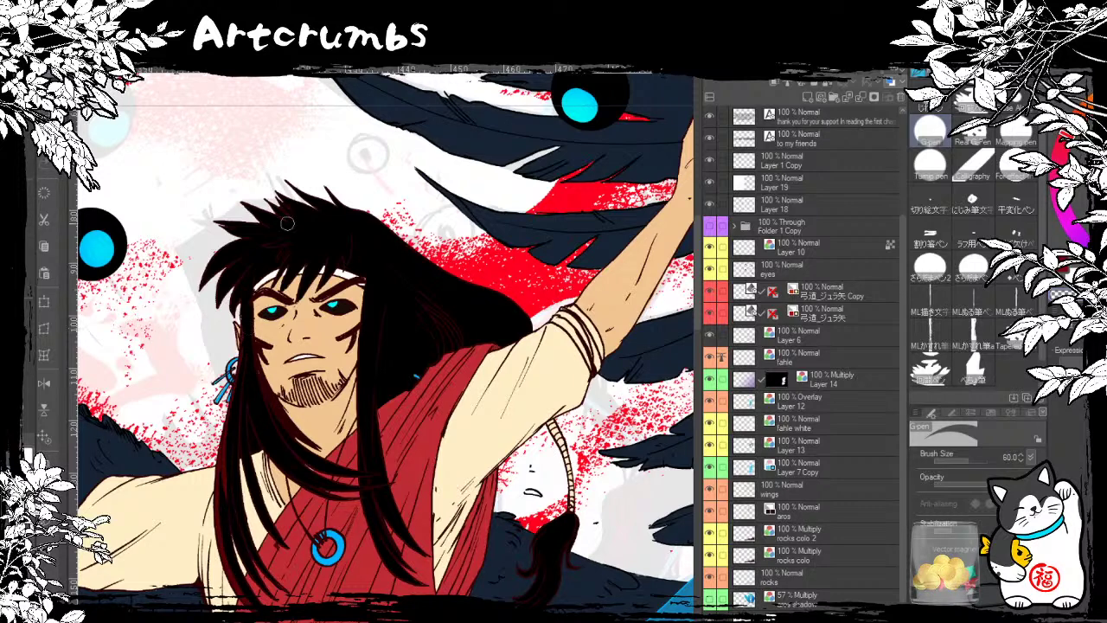
{"action": "left_click_drag", "start_coordinate": [243, 361], "coordinate": [279, 456]}
{"action": "left_click_drag", "start_coordinate": [242, 351], "coordinate": [232, 517]}
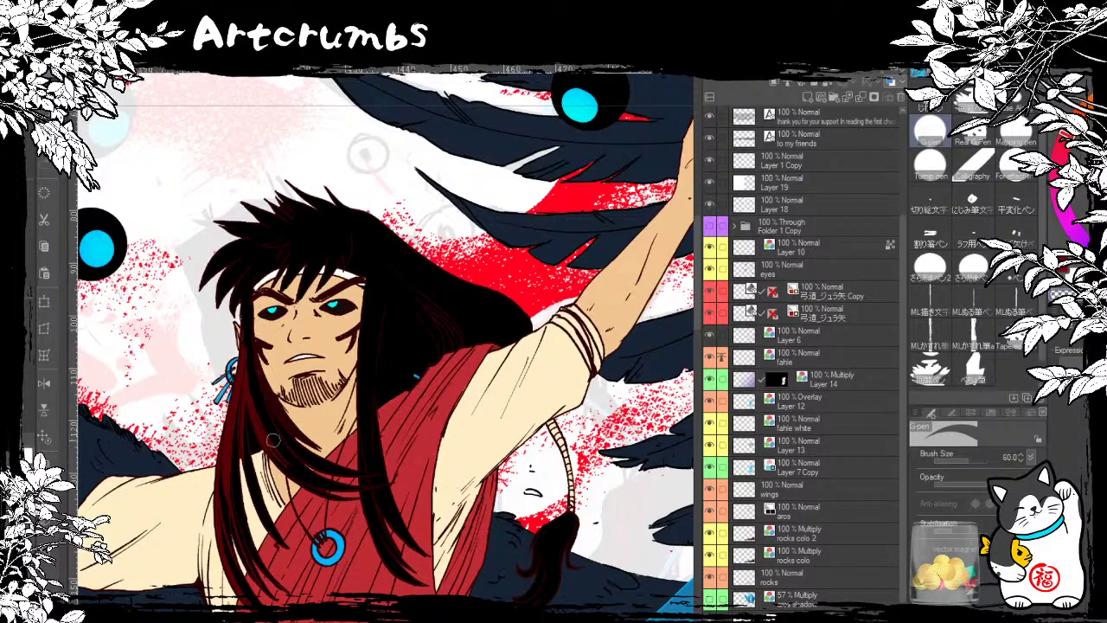
Step: Add thin dark red strands along the long front lock falling over the man's chest on the raised-arm side
{"action": "scroll", "coordinate": [273, 440], "scroll_direction": "up", "scroll_amount": 2}
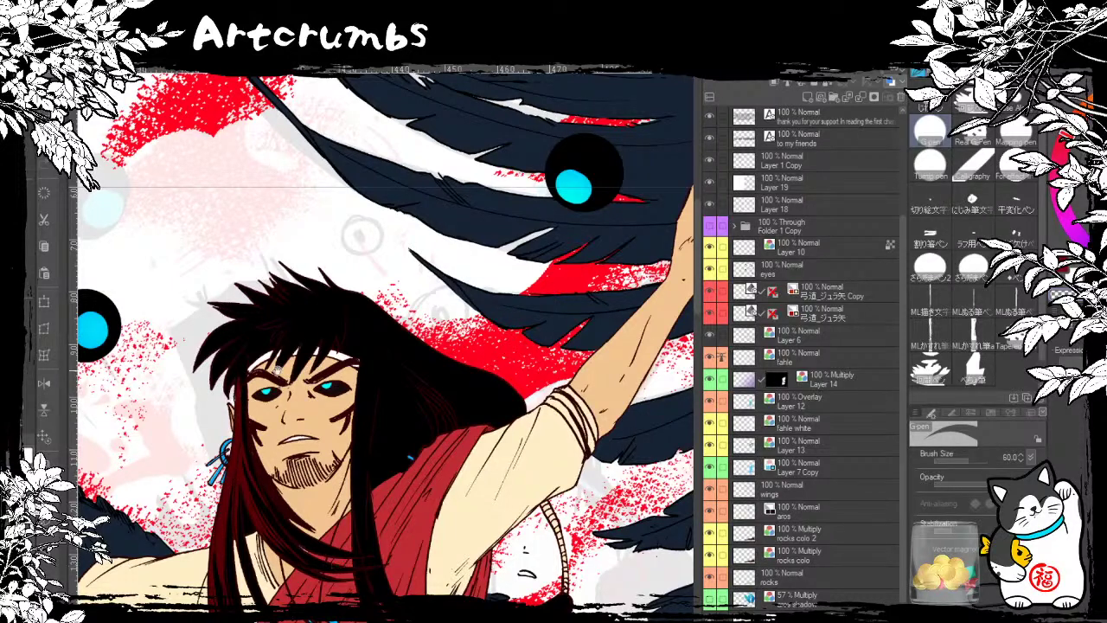
{"action": "scroll", "coordinate": [275, 369], "scroll_direction": "down", "scroll_amount": 1}
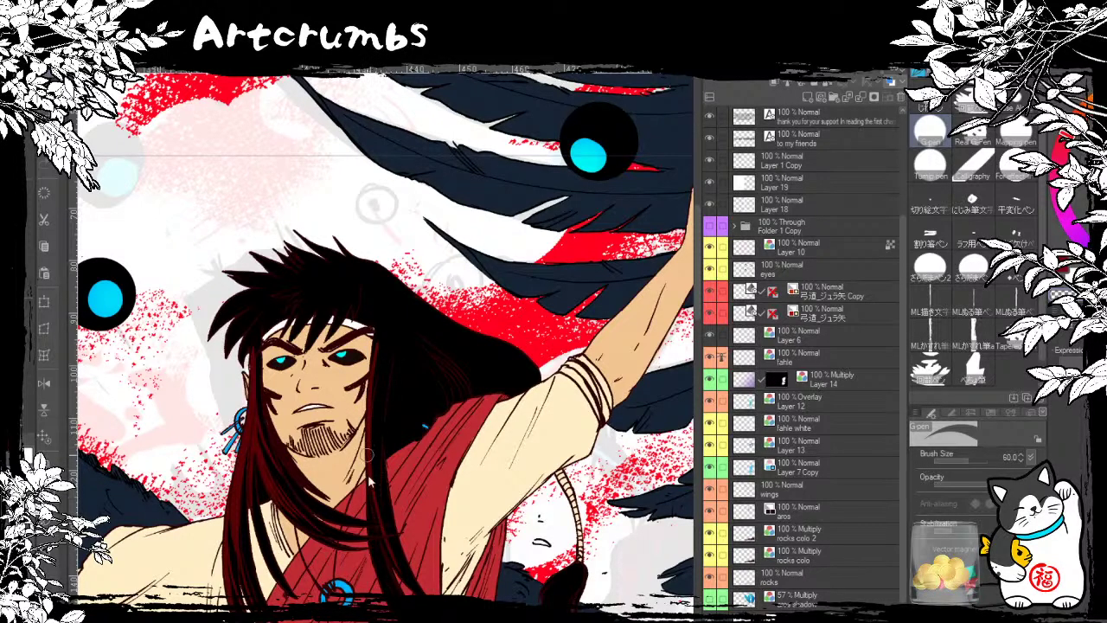
{"action": "left_click_drag", "start_coordinate": [368, 456], "coordinate": [388, 565]}
{"action": "left_click_drag", "start_coordinate": [373, 427], "coordinate": [388, 555]}
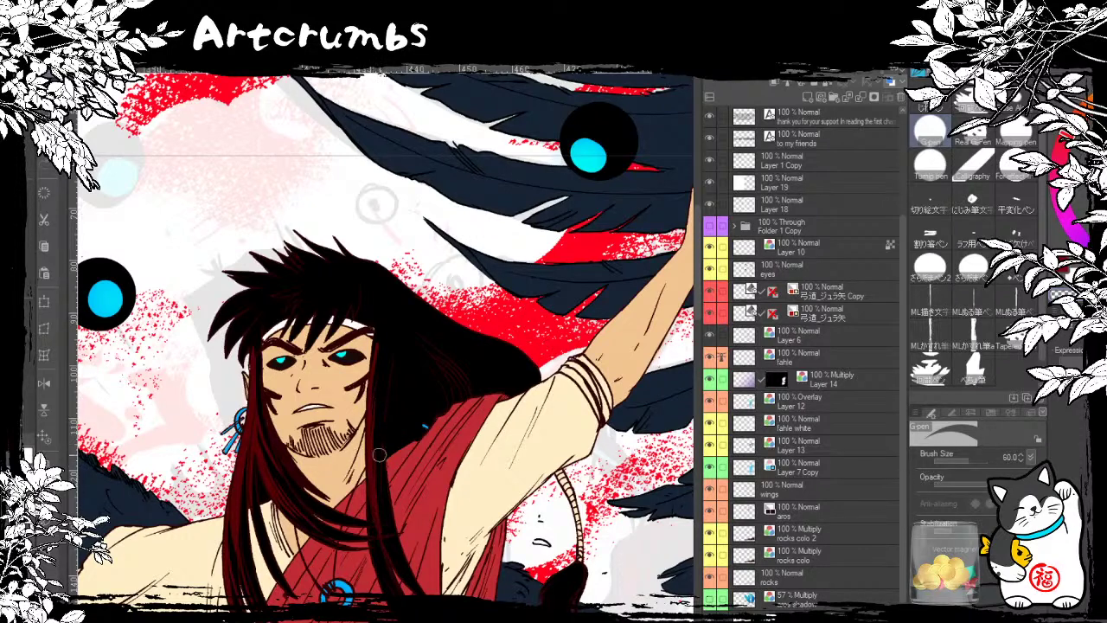
{"action": "left_click_drag", "start_coordinate": [379, 456], "coordinate": [382, 535]}
Step: Add dark red strands to the mass of black hair behind the man's face, above the red robe
{"action": "scroll", "coordinate": [415, 464], "scroll_direction": "up", "scroll_amount": 3}
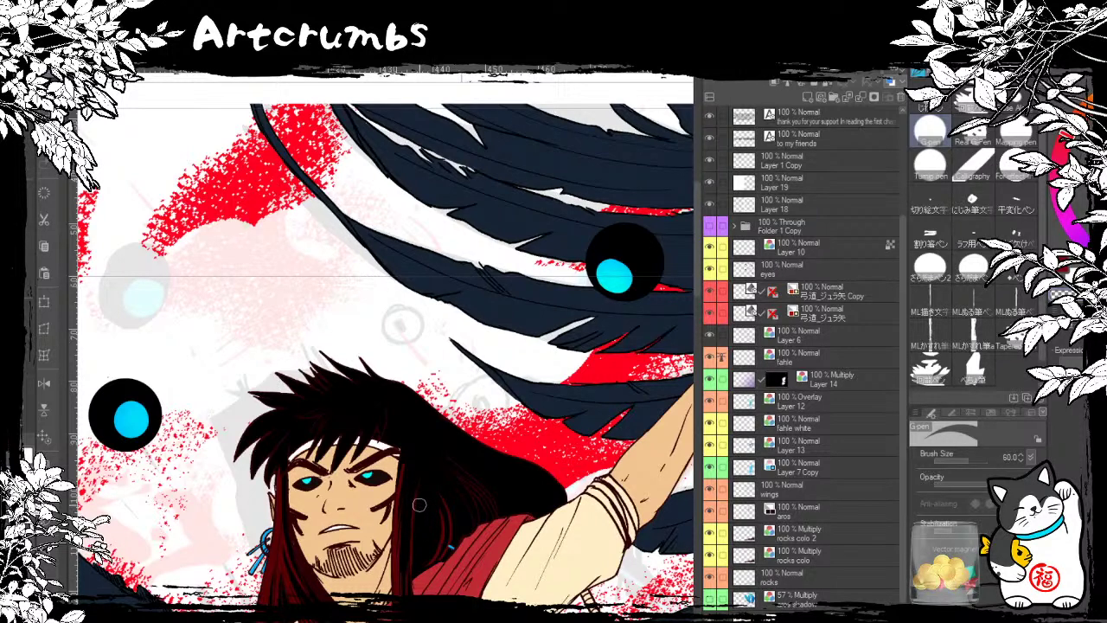
{"action": "left_click_drag", "start_coordinate": [439, 512], "coordinate": [514, 450]}
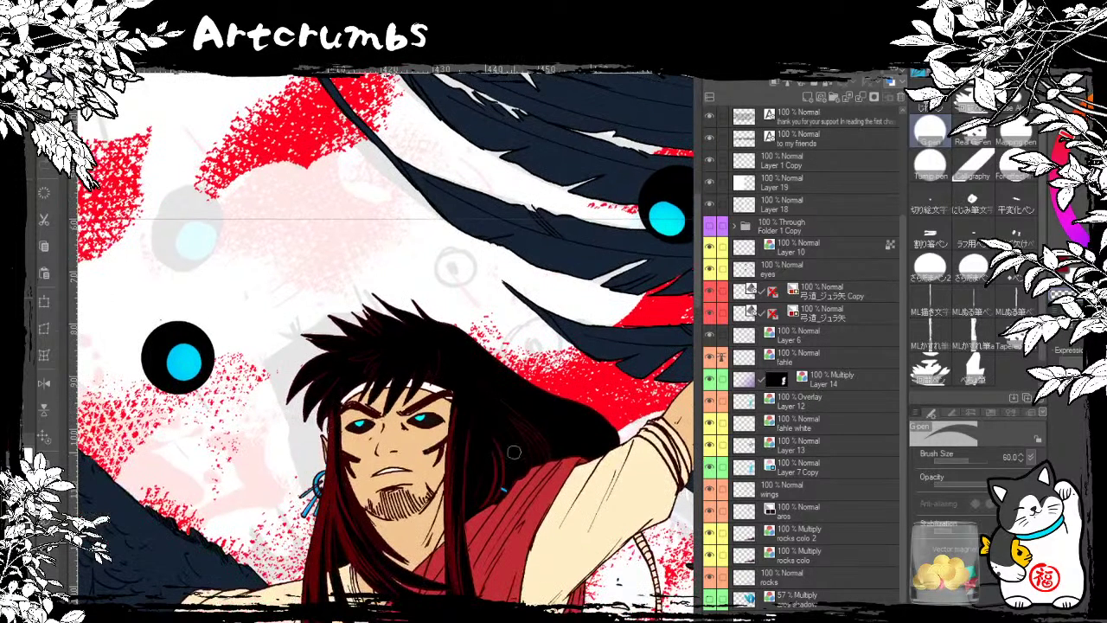
{"action": "mouse_move", "coordinate": [462, 514]}
{"action": "left_mouse_down"}
{"action": "mouse_move", "coordinate": [470, 559]}
{"action": "mouse_move", "coordinate": [477, 520]}
{"action": "left_mouse_up"}
Step: Add dark red strands to the spiky locks beside the man's temple and to the fringe above his forehead
{"action": "scroll", "coordinate": [446, 373], "scroll_direction": "up", "scroll_amount": 2}
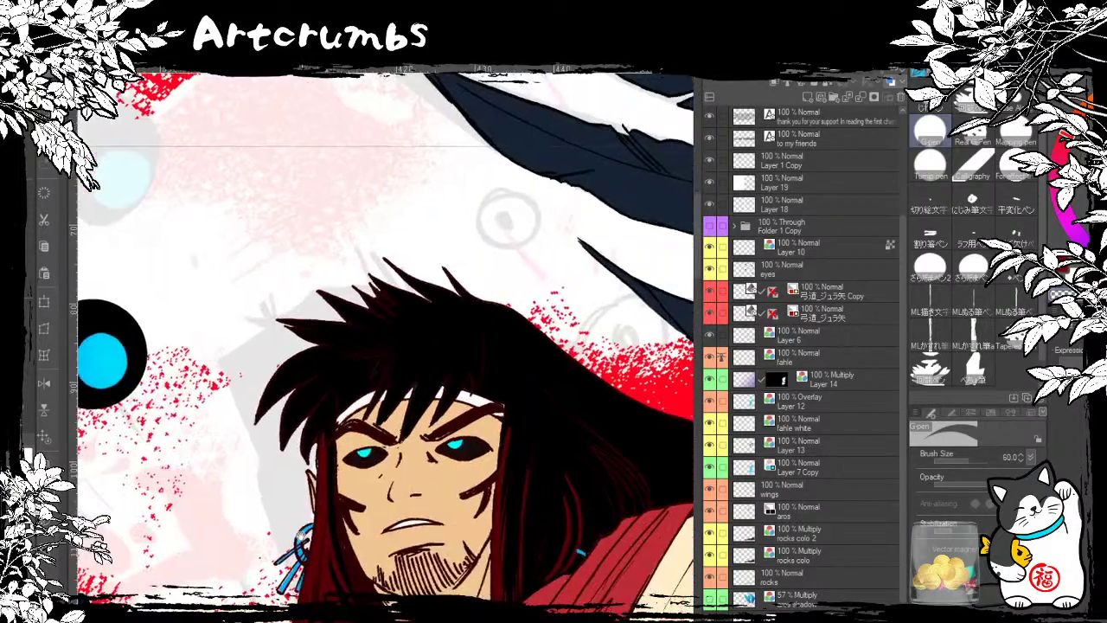
{"action": "left_click_drag", "start_coordinate": [371, 338], "coordinate": [334, 318]}
{"action": "left_click_drag", "start_coordinate": [510, 381], "coordinate": [496, 316]}
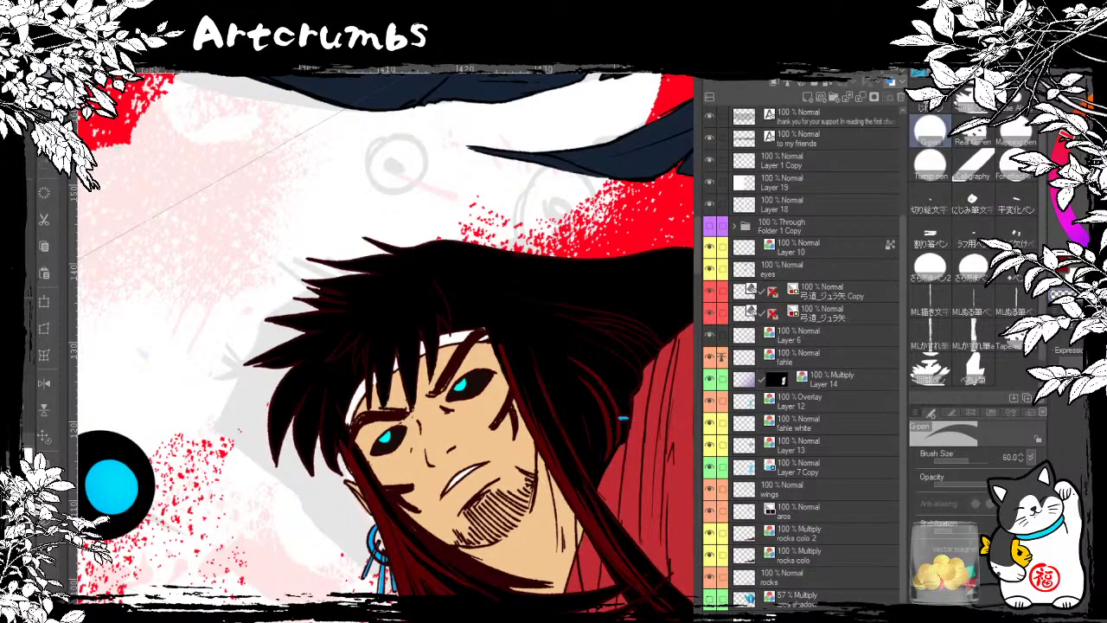
{"action": "mouse_move", "coordinate": [272, 439]}
{"action": "left_mouse_down"}
{"action": "mouse_move", "coordinate": [295, 374]}
{"action": "mouse_move", "coordinate": [280, 447]}
{"action": "left_mouse_up"}
{"action": "left_click_drag", "start_coordinate": [308, 359], "coordinate": [280, 456]}
{"action": "mouse_move", "coordinate": [307, 361]}
{"action": "left_mouse_down"}
{"action": "mouse_move", "coordinate": [282, 452]}
{"action": "mouse_move", "coordinate": [273, 439]}
{"action": "mouse_move", "coordinate": [310, 355]}
{"action": "left_mouse_up"}
{"action": "key", "text": "ctrl+z"}
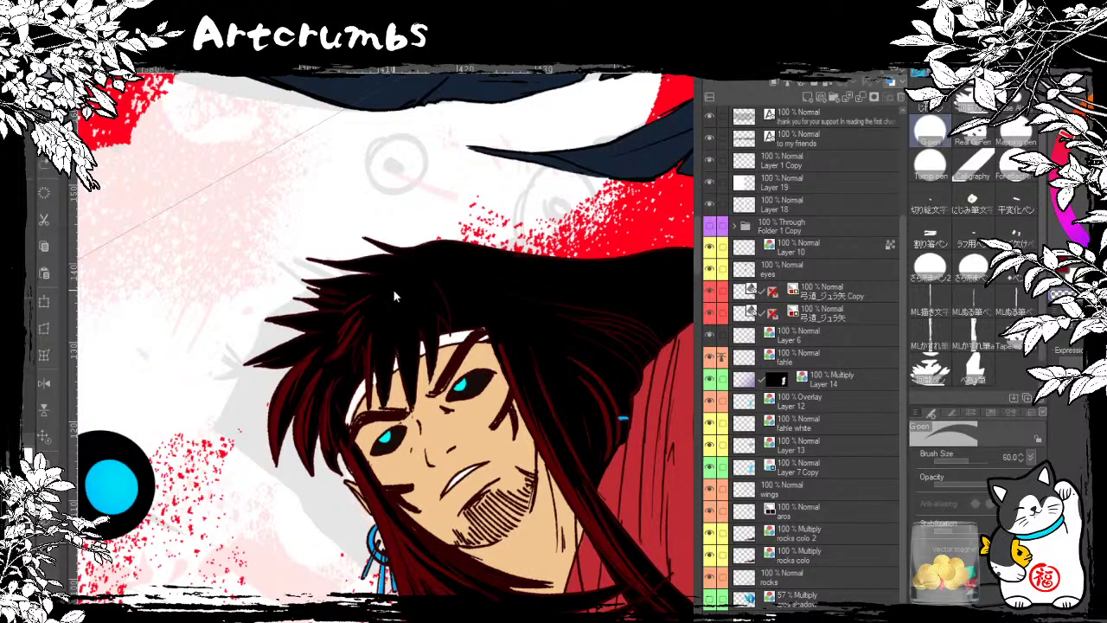
{"action": "left_click_drag", "start_coordinate": [394, 299], "coordinate": [388, 387]}
{"action": "left_click_drag", "start_coordinate": [390, 304], "coordinate": [387, 372]}
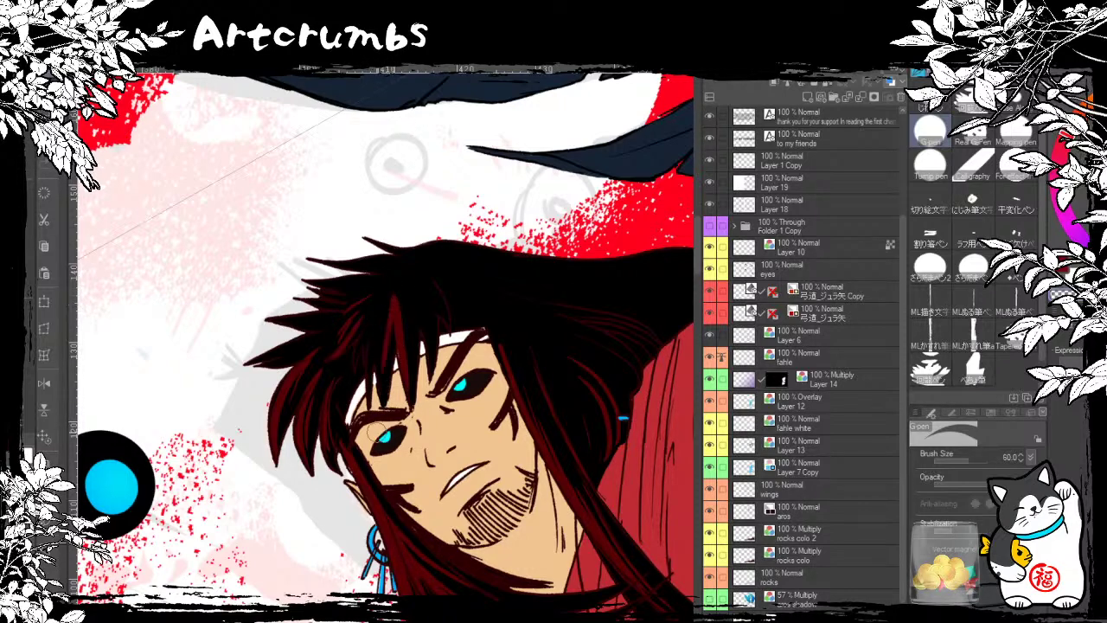
Step: Rework the dark red strands in the fringe locks falling over the white headband above the forehead
{"action": "key", "text": "ctrl+z"}
{"action": "key", "text": "ctrl+z"}
{"action": "left_click_drag", "start_coordinate": [406, 296], "coordinate": [401, 372]}
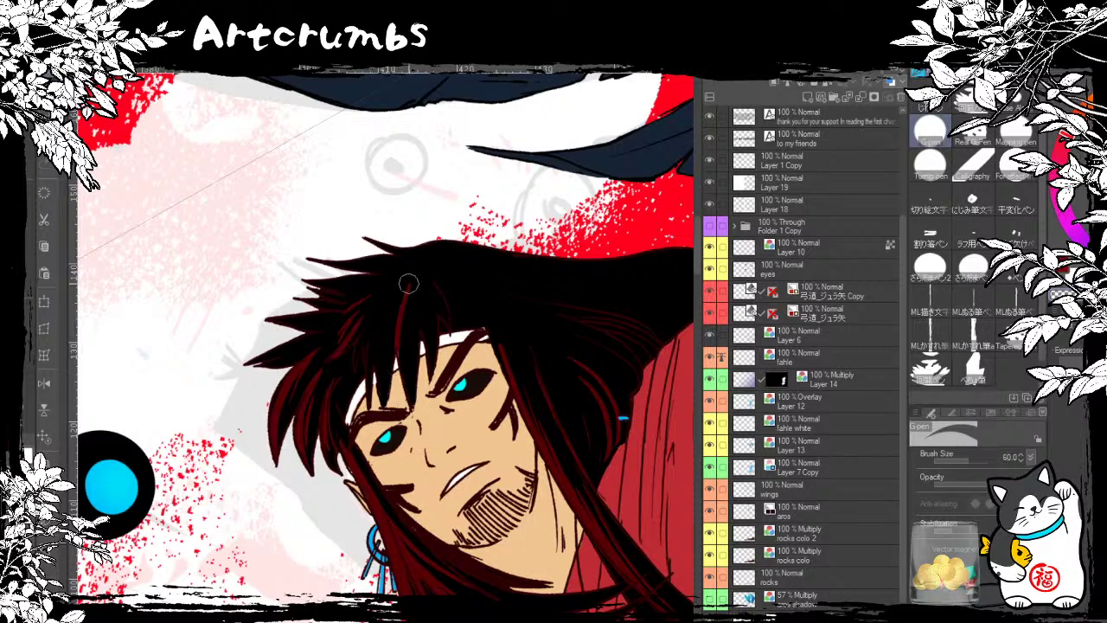
{"action": "key", "text": "ctrl+z"}
{"action": "left_click_drag", "start_coordinate": [398, 289], "coordinate": [385, 367]}
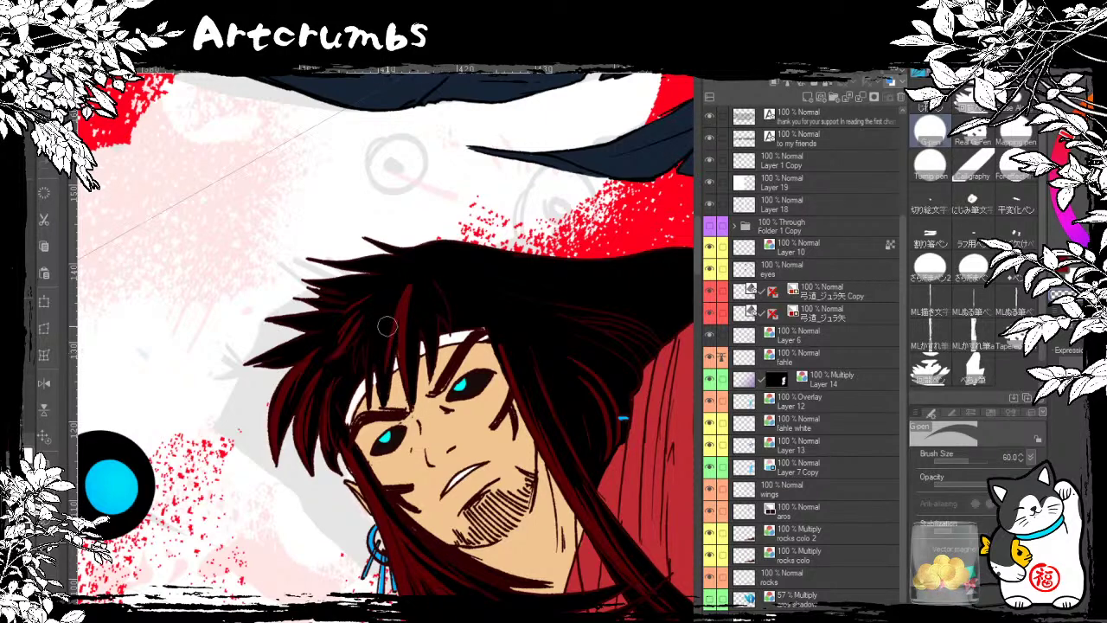
{"action": "left_click_drag", "start_coordinate": [386, 307], "coordinate": [386, 393]}
{"action": "left_click_drag", "start_coordinate": [370, 337], "coordinate": [366, 379]}
{"action": "left_click_drag", "start_coordinate": [367, 383], "coordinate": [337, 360]}
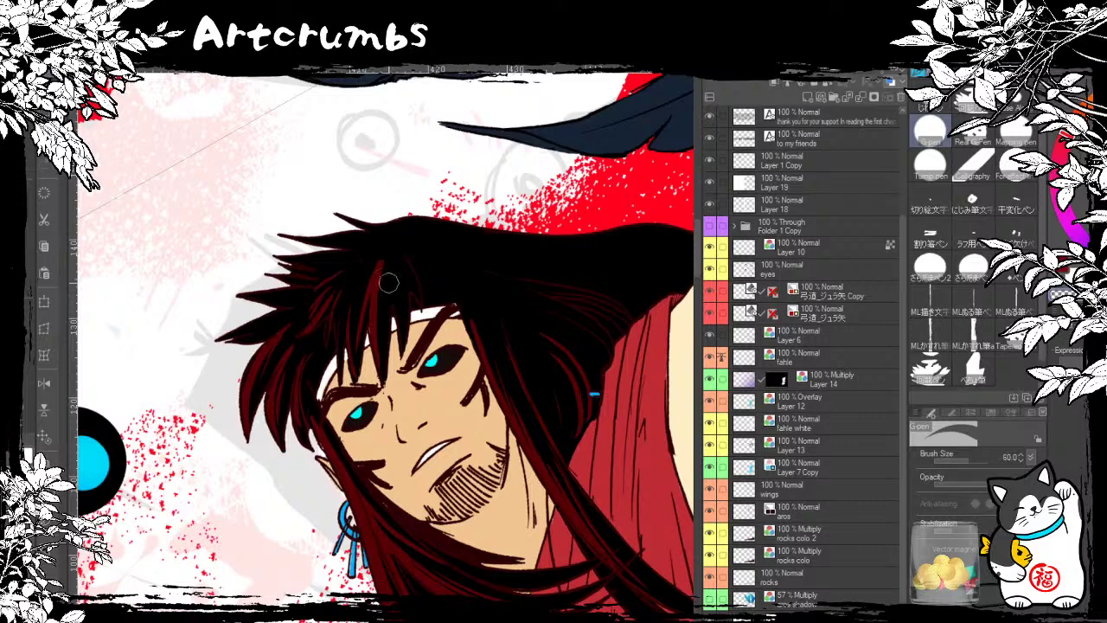
{"action": "left_click_drag", "start_coordinate": [388, 282], "coordinate": [389, 368]}
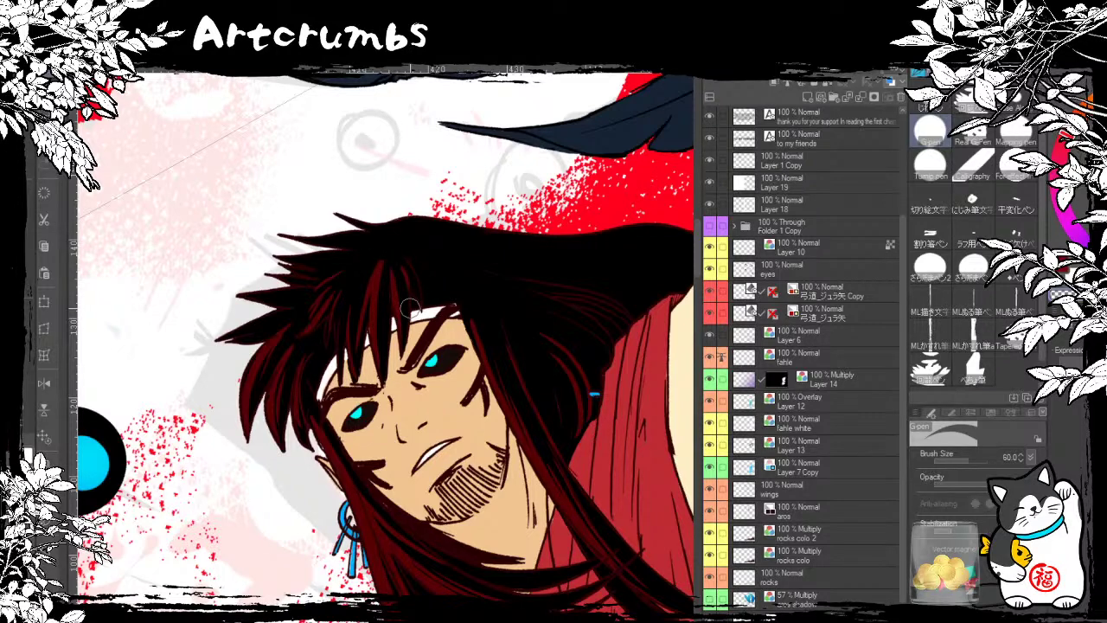
Step: Add dark red strands to the outermost spiky locks beside the man's temple and to the spikes on his crown
{"action": "left_click_drag", "start_coordinate": [220, 338], "coordinate": [291, 309]}
{"action": "left_click_drag", "start_coordinate": [231, 338], "coordinate": [282, 326]}
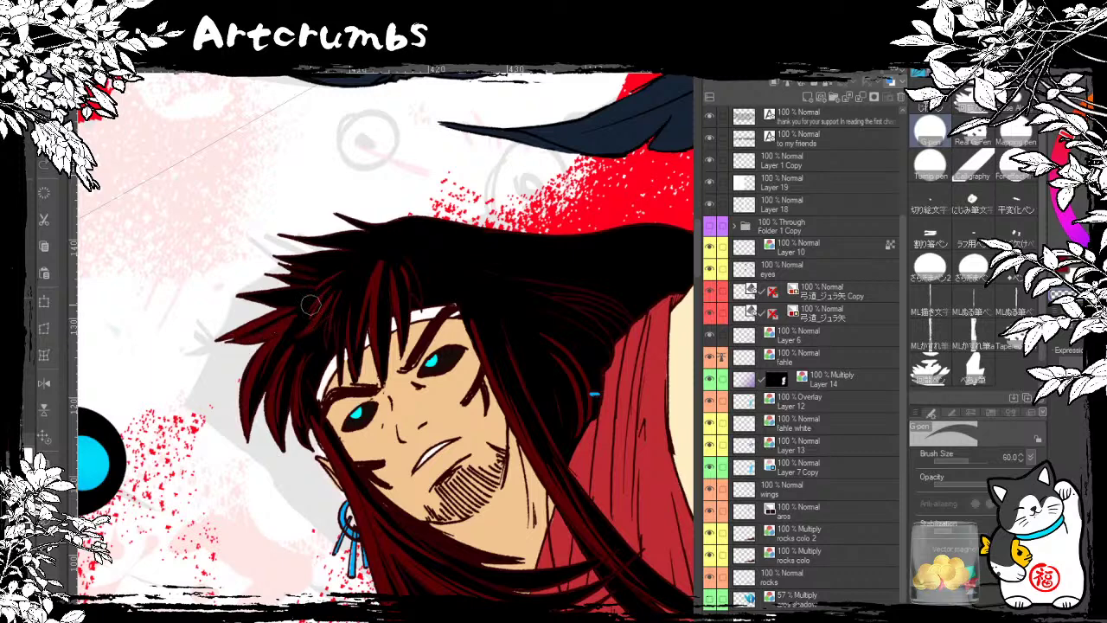
{"action": "mouse_move", "coordinate": [245, 335]}
{"action": "left_mouse_down"}
{"action": "mouse_move", "coordinate": [298, 303]}
{"action": "mouse_move", "coordinate": [289, 319]}
{"action": "left_mouse_up"}
{"action": "left_click_drag", "start_coordinate": [233, 346], "coordinate": [273, 325]}
{"action": "left_click_drag", "start_coordinate": [296, 376], "coordinate": [218, 456]}
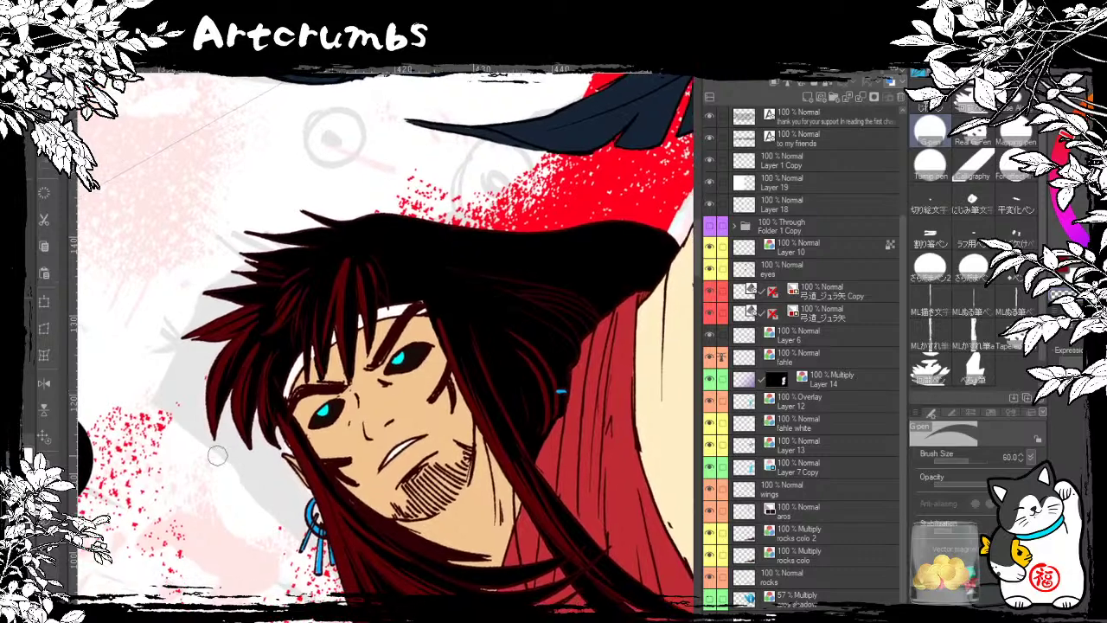
{"action": "mouse_move", "coordinate": [498, 237]}
{"action": "left_mouse_down"}
{"action": "mouse_move", "coordinate": [482, 424]}
{"action": "mouse_move", "coordinate": [368, 402]}
{"action": "left_mouse_up"}
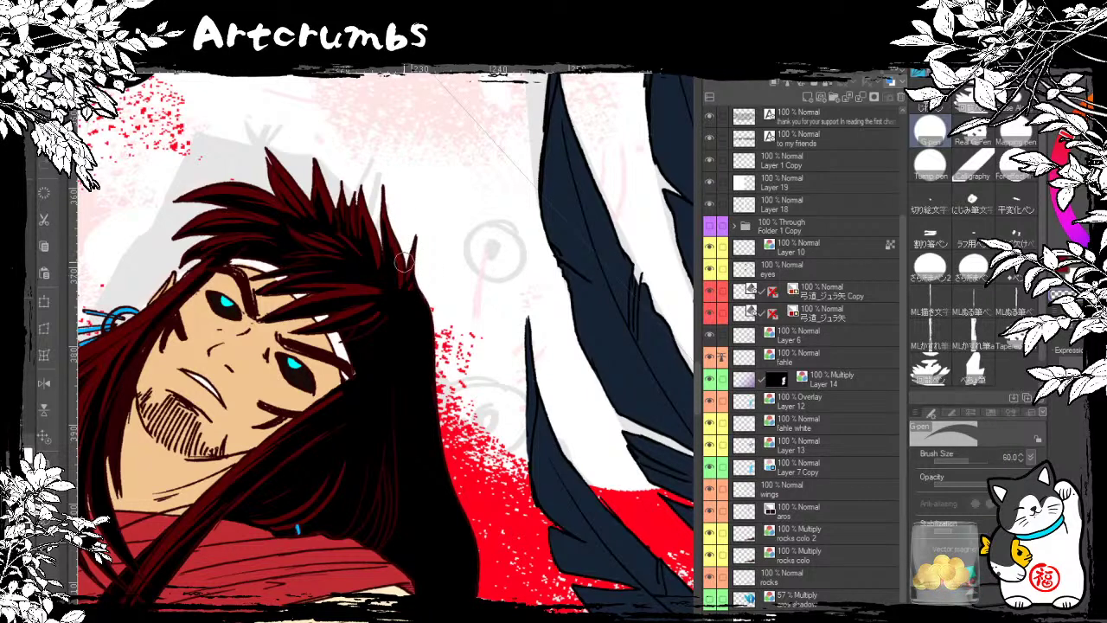
Step: Replace the last strands in the hair behind the man's face and undo the latest stroke near the front lock's tip
{"action": "scroll", "coordinate": [381, 286], "scroll_direction": "down", "scroll_amount": 2}
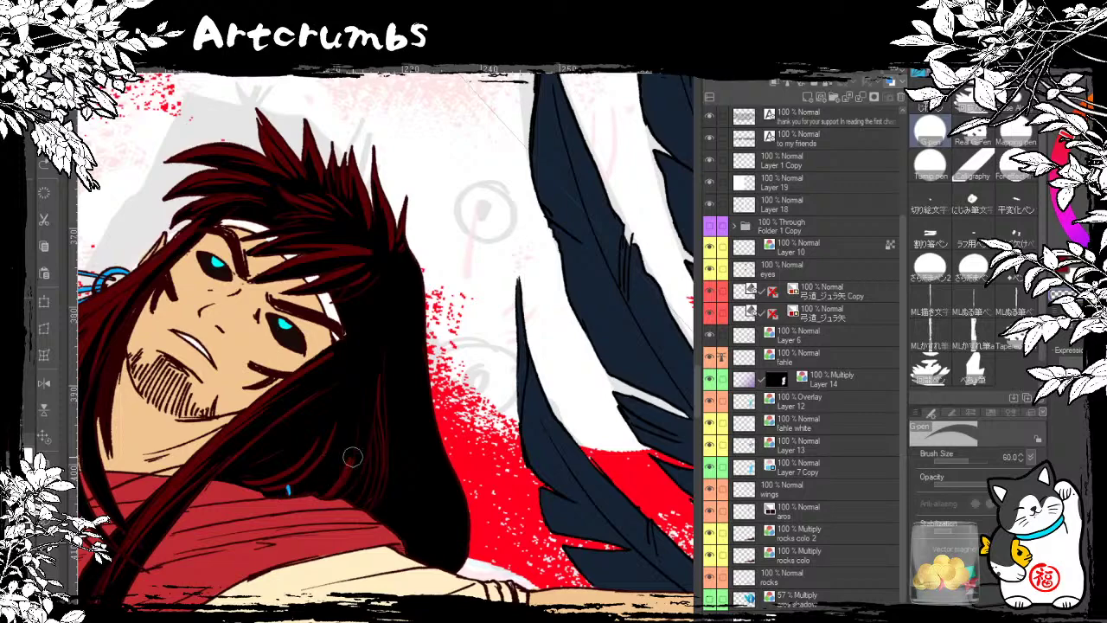
{"action": "key", "text": "ctrl+z"}
{"action": "key", "text": "ctrl+z"}
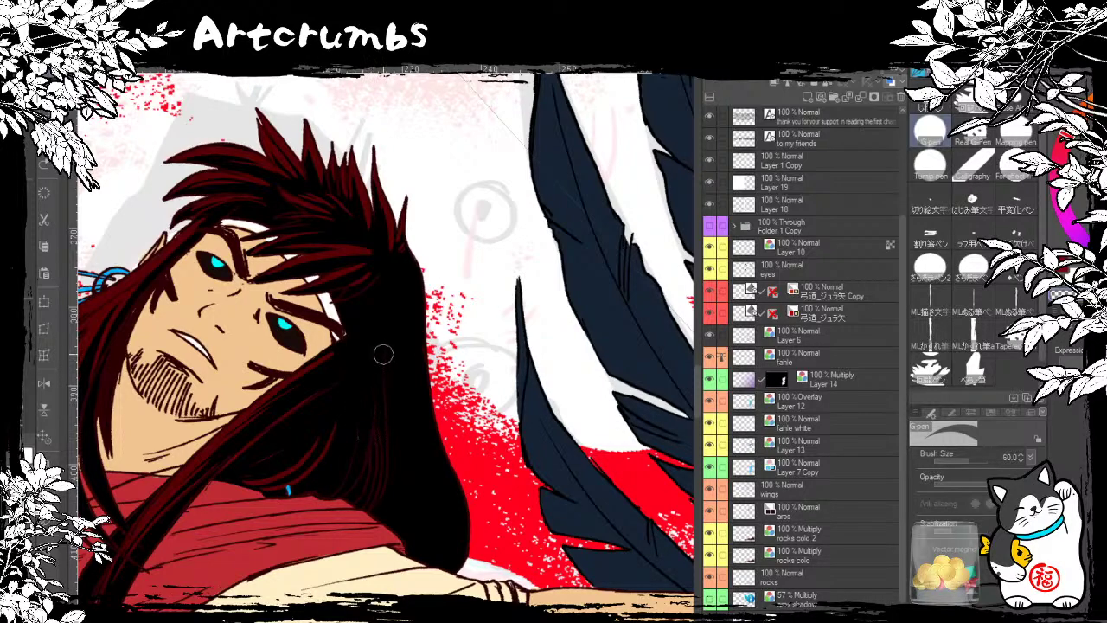
{"action": "left_click_drag", "start_coordinate": [373, 389], "coordinate": [347, 465]}
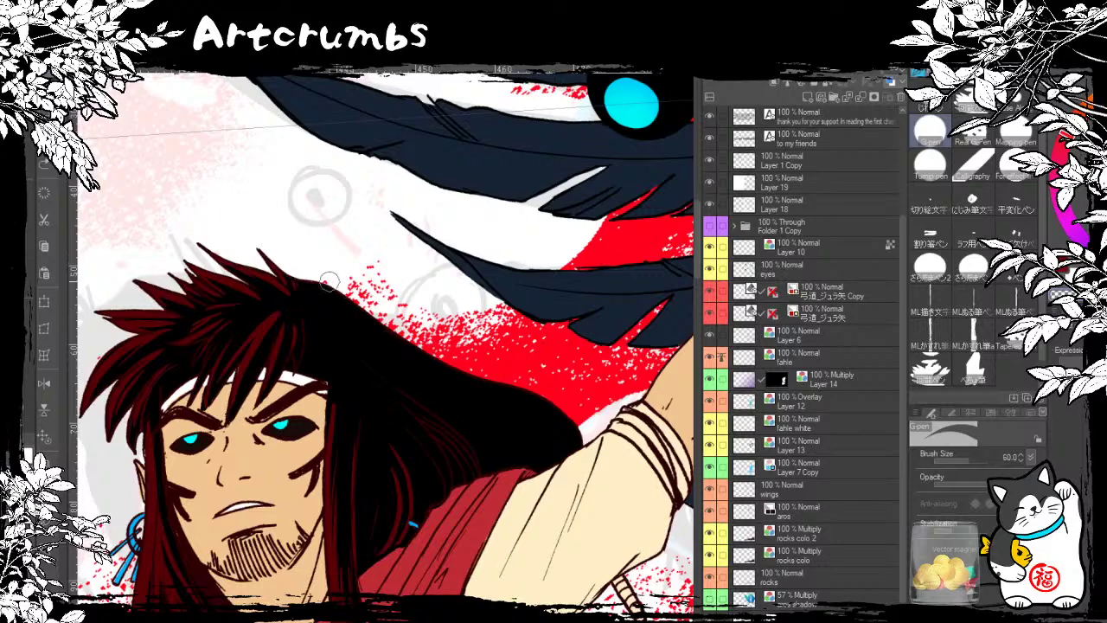
{"action": "left_click_drag", "start_coordinate": [337, 316], "coordinate": [290, 238]}
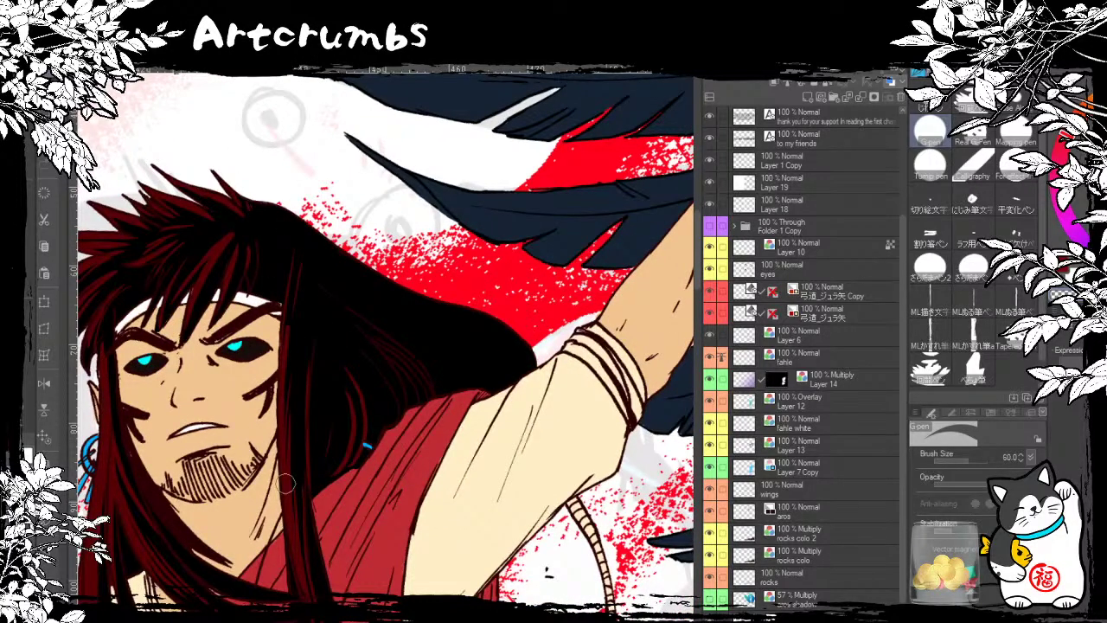
{"action": "left_click_drag", "start_coordinate": [288, 484], "coordinate": [249, 268]}
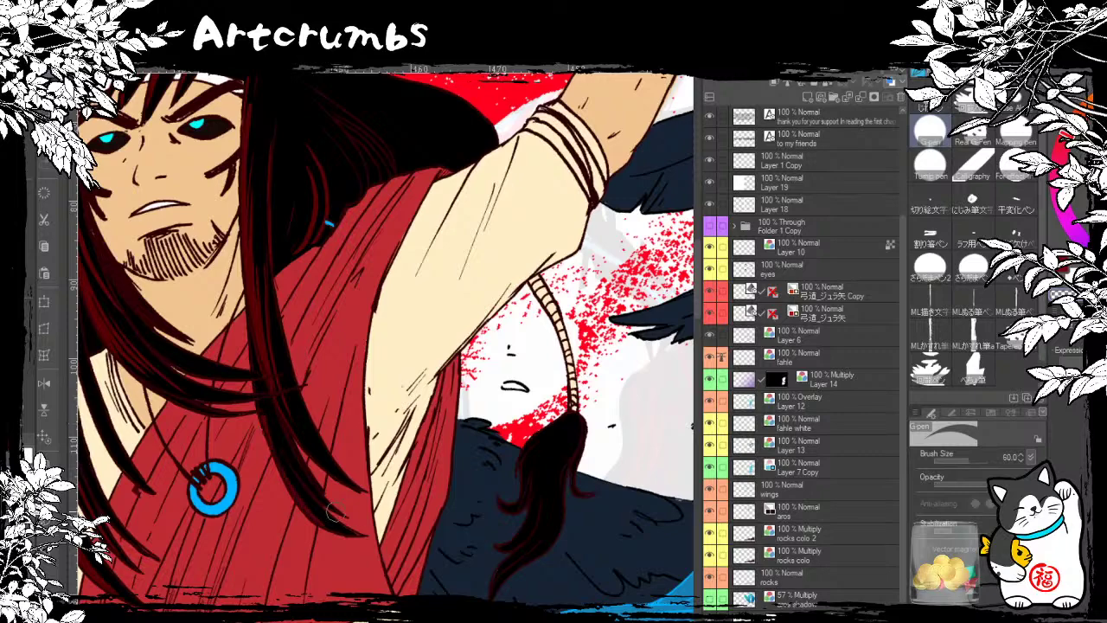
{"action": "key", "text": "ctrl+z"}
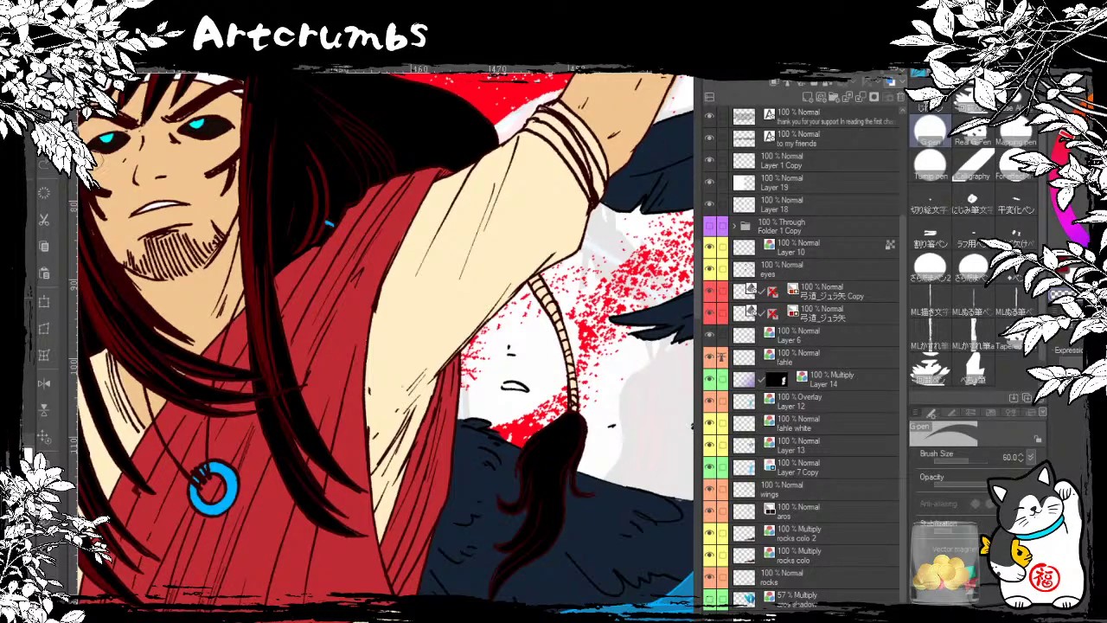
{"action": "left_click_drag", "start_coordinate": [96, 161], "coordinate": [312, 270]}
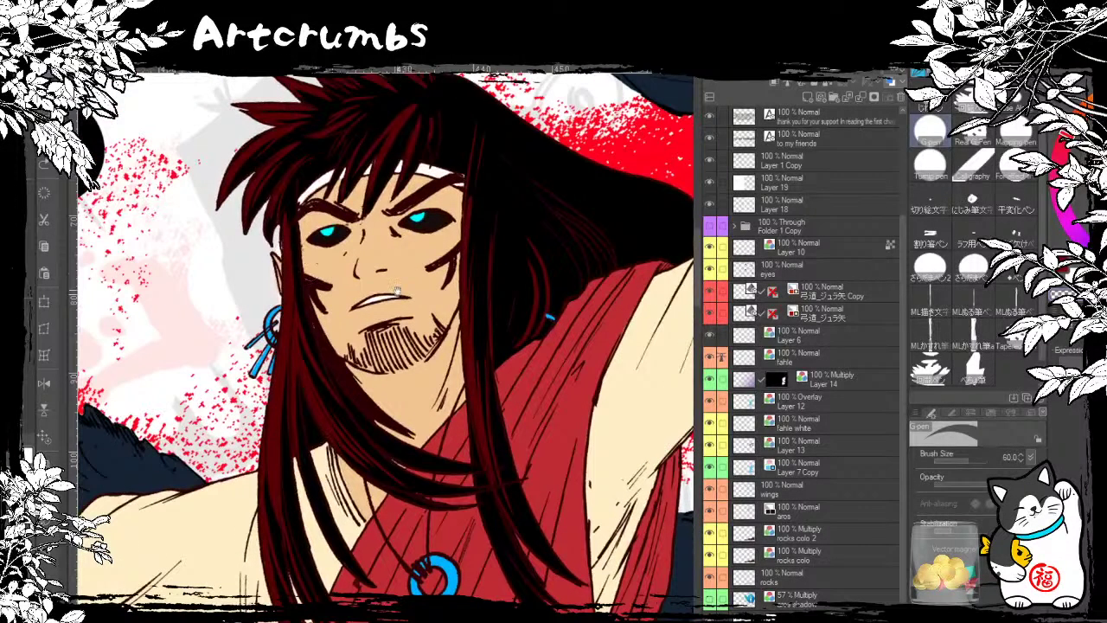
Step: Add dark red strands along the hair sweeping back from the crown to its rounded end beside the raised arm
{"action": "mouse_move", "coordinate": [396, 291]}
{"action": "left_mouse_down"}
{"action": "mouse_move", "coordinate": [220, 264]}
{"action": "mouse_move", "coordinate": [236, 421]}
{"action": "left_mouse_up"}
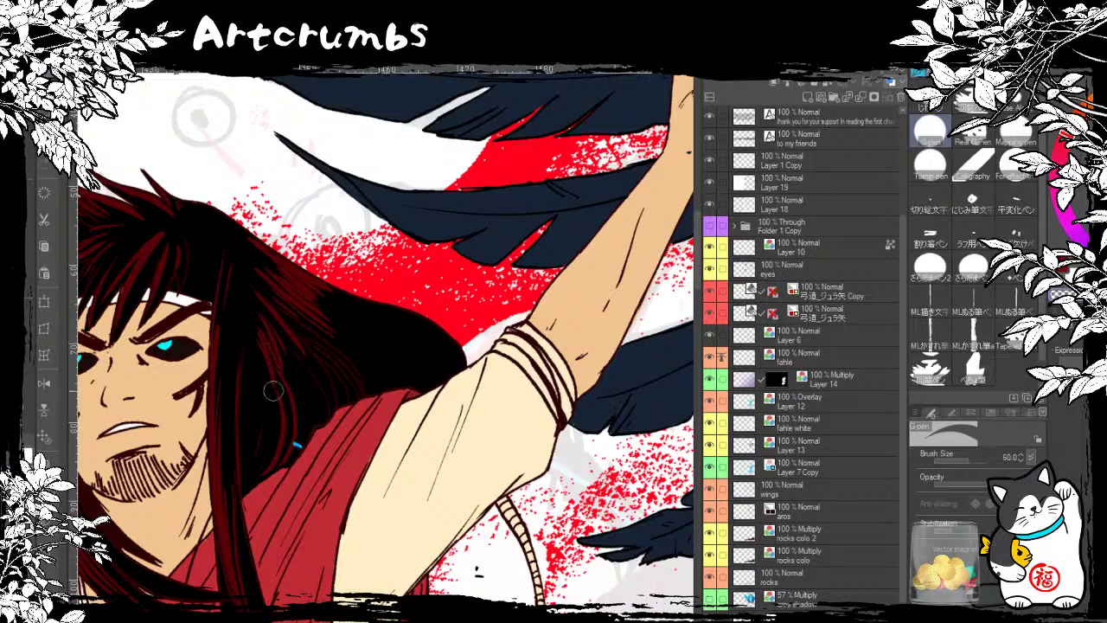
{"action": "left_click_drag", "start_coordinate": [276, 338], "coordinate": [355, 248]}
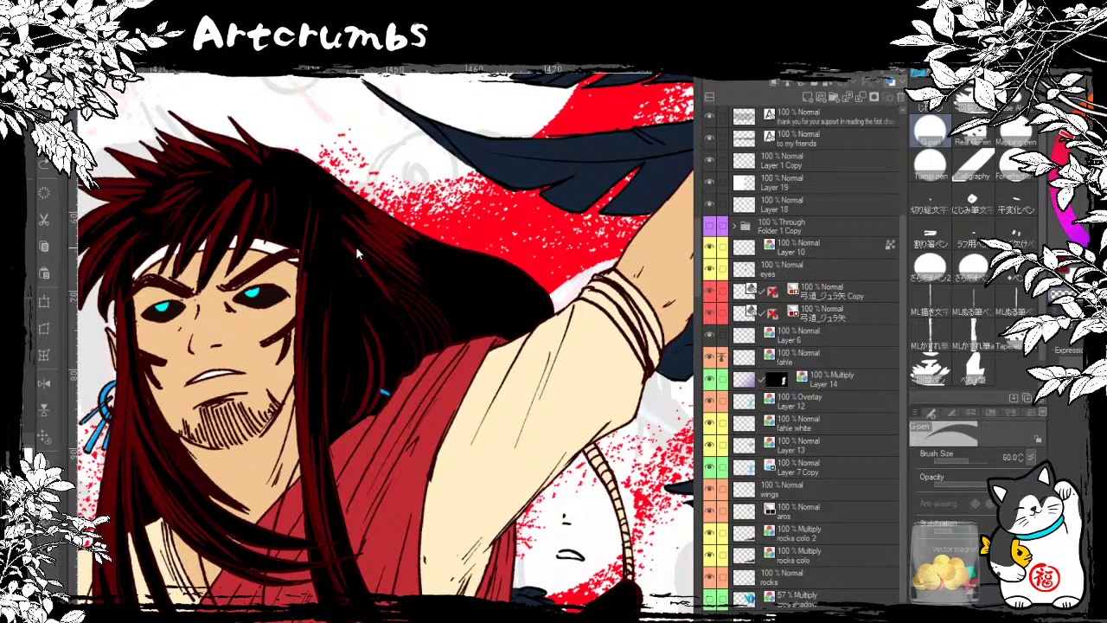
{"action": "mouse_move", "coordinate": [427, 251]}
{"action": "left_mouse_down"}
{"action": "mouse_move", "coordinate": [500, 261]}
{"action": "mouse_move", "coordinate": [550, 303]}
{"action": "mouse_move", "coordinate": [513, 278]}
{"action": "mouse_move", "coordinate": [540, 302]}
{"action": "mouse_move", "coordinate": [509, 296]}
{"action": "left_mouse_up"}
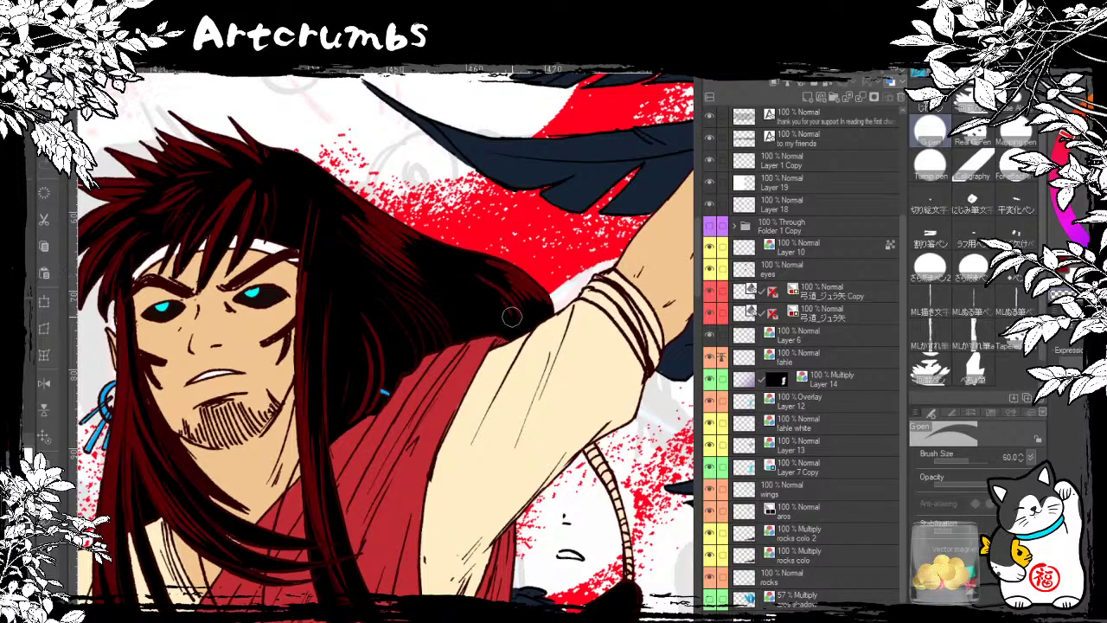
Step: Paint dark red strands on the black tassel hanging from the braided cord below the raised arm
{"action": "mouse_move", "coordinate": [490, 307]}
{"action": "left_mouse_down"}
{"action": "mouse_move", "coordinate": [538, 254]}
{"action": "mouse_move", "coordinate": [267, 204]}
{"action": "left_mouse_up"}
{"action": "mouse_move", "coordinate": [472, 424]}
{"action": "left_mouse_down"}
{"action": "mouse_move", "coordinate": [436, 452]}
{"action": "mouse_move", "coordinate": [447, 485]}
{"action": "mouse_move", "coordinate": [466, 436]}
{"action": "mouse_move", "coordinate": [424, 509]}
{"action": "left_mouse_up"}
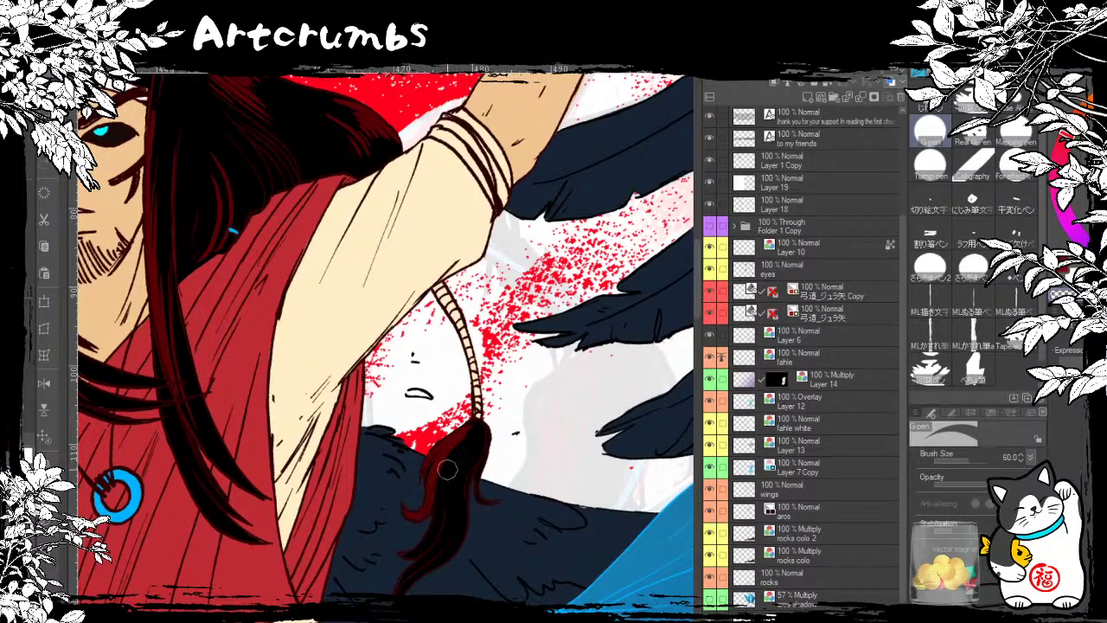
{"action": "mouse_move", "coordinate": [463, 443]}
{"action": "left_mouse_down"}
{"action": "mouse_move", "coordinate": [435, 529]}
{"action": "mouse_move", "coordinate": [415, 554]}
{"action": "left_mouse_up"}
{"action": "left_click_drag", "start_coordinate": [456, 481], "coordinate": [412, 575]}
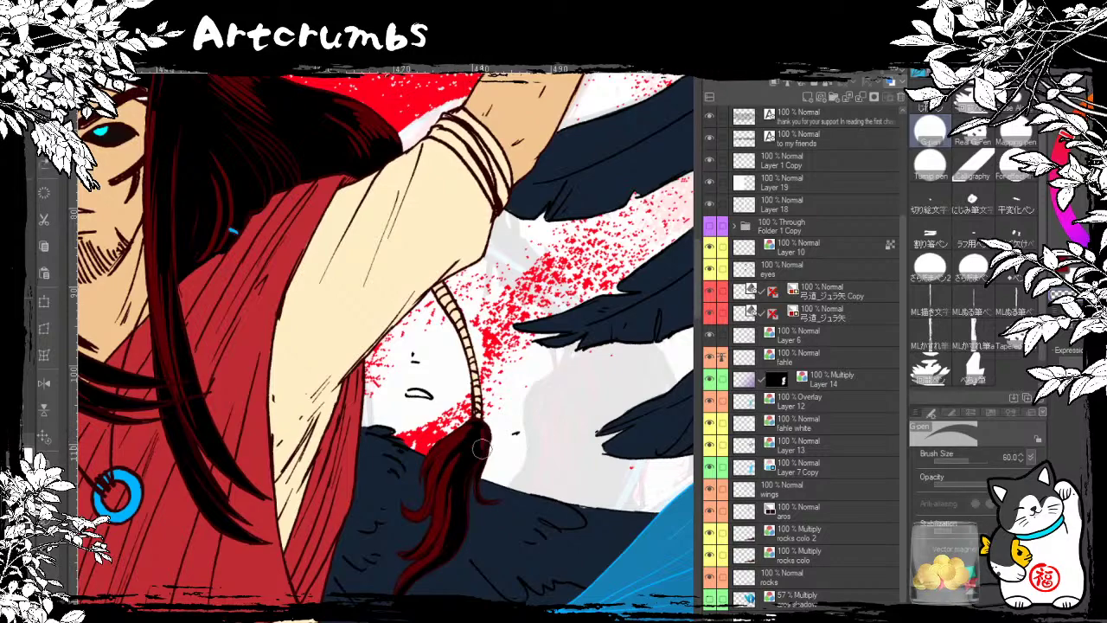
Step: Show the 57% Multiply shadow layer and compare the man's lighting with the colour sketch in Folder 1 Copy
{"action": "scroll", "coordinate": [482, 447], "scroll_direction": "up", "scroll_amount": 5}
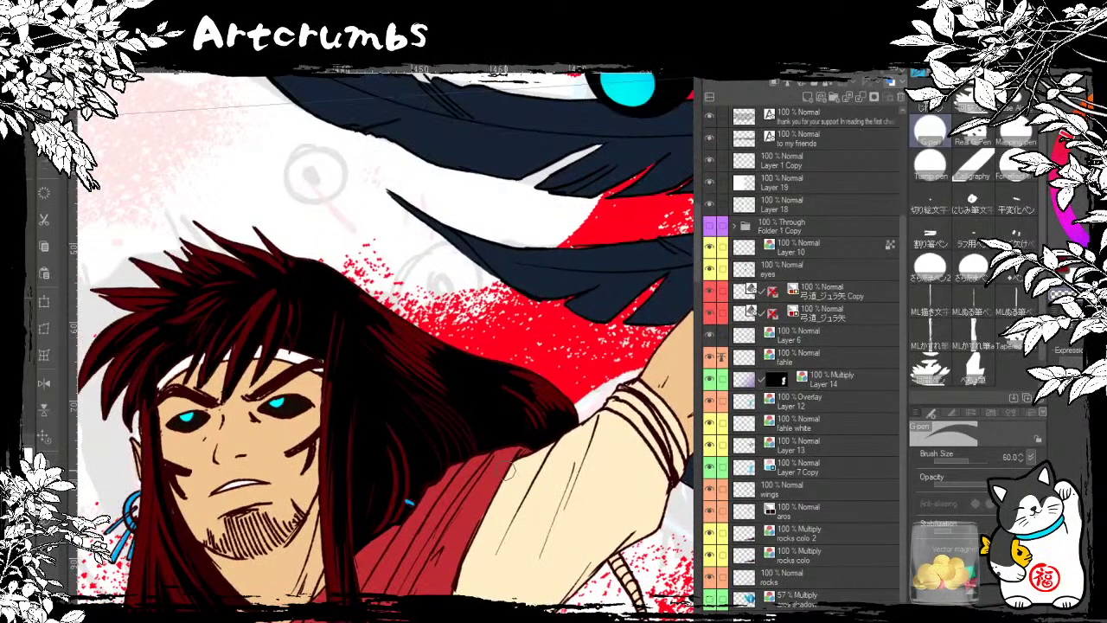
{"action": "left_click_drag", "start_coordinate": [431, 499], "coordinate": [607, 367]}
{"action": "left_click_drag", "start_coordinate": [407, 506], "coordinate": [443, 552]}
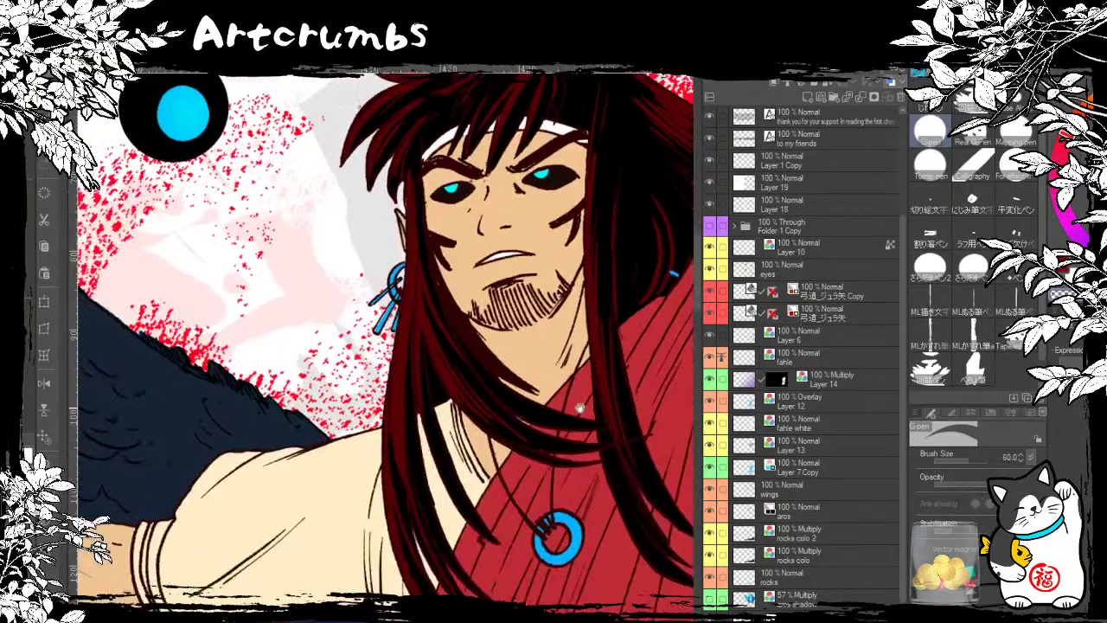
{"action": "mouse_move", "coordinate": [532, 551]}
{"action": "left_mouse_down"}
{"action": "mouse_move", "coordinate": [581, 408]}
{"action": "mouse_move", "coordinate": [390, 484]}
{"action": "left_mouse_up"}
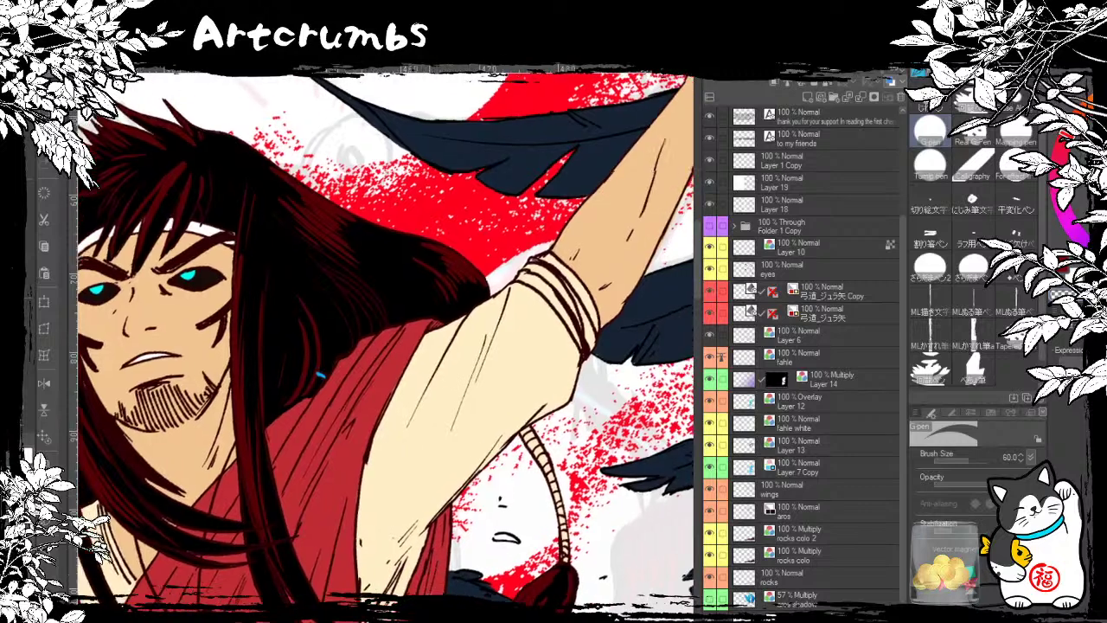
{"action": "left_click_drag", "start_coordinate": [491, 551], "coordinate": [452, 569]}
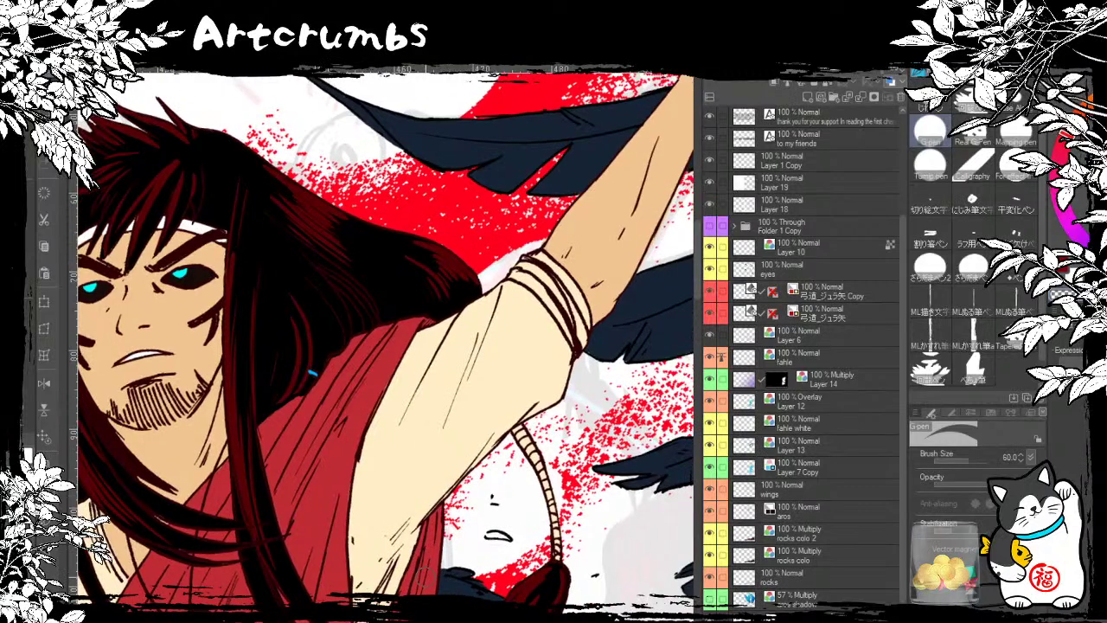
{"action": "left_click", "coordinate": [710, 603]}
{"action": "left_click_drag", "start_coordinate": [412, 561], "coordinate": [584, 547]}
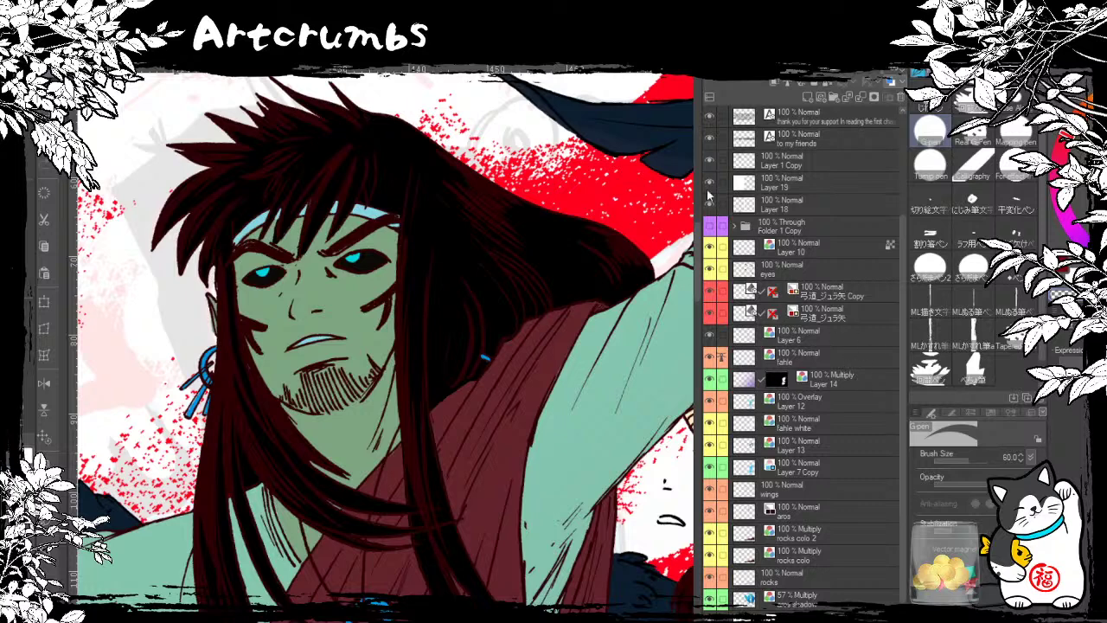
{"action": "left_click", "coordinate": [711, 227]}
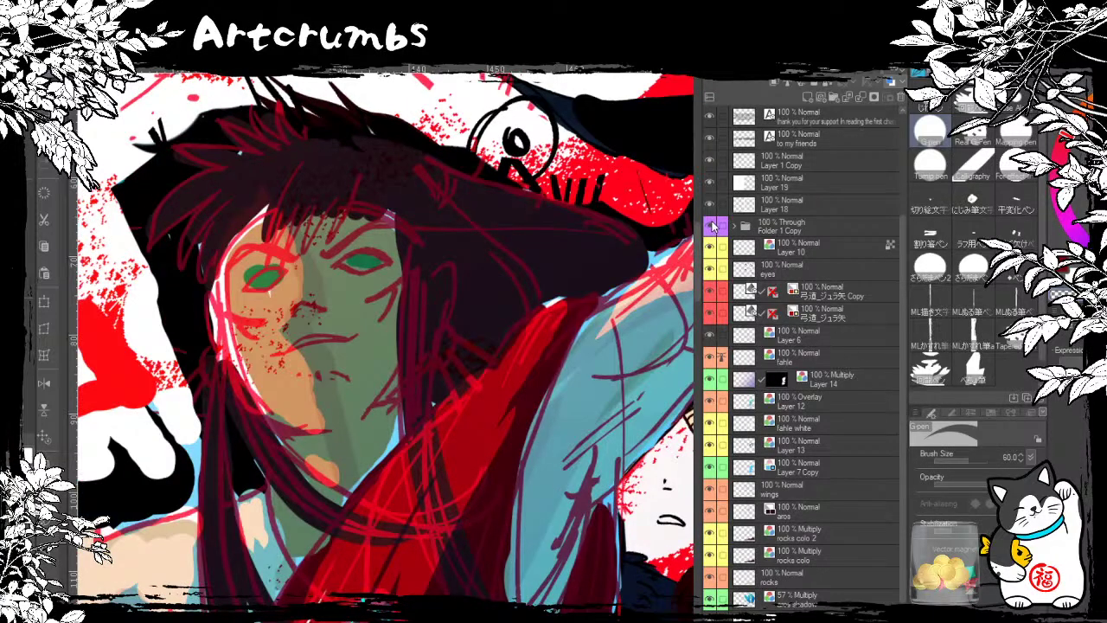
{"action": "left_click", "coordinate": [711, 227]}
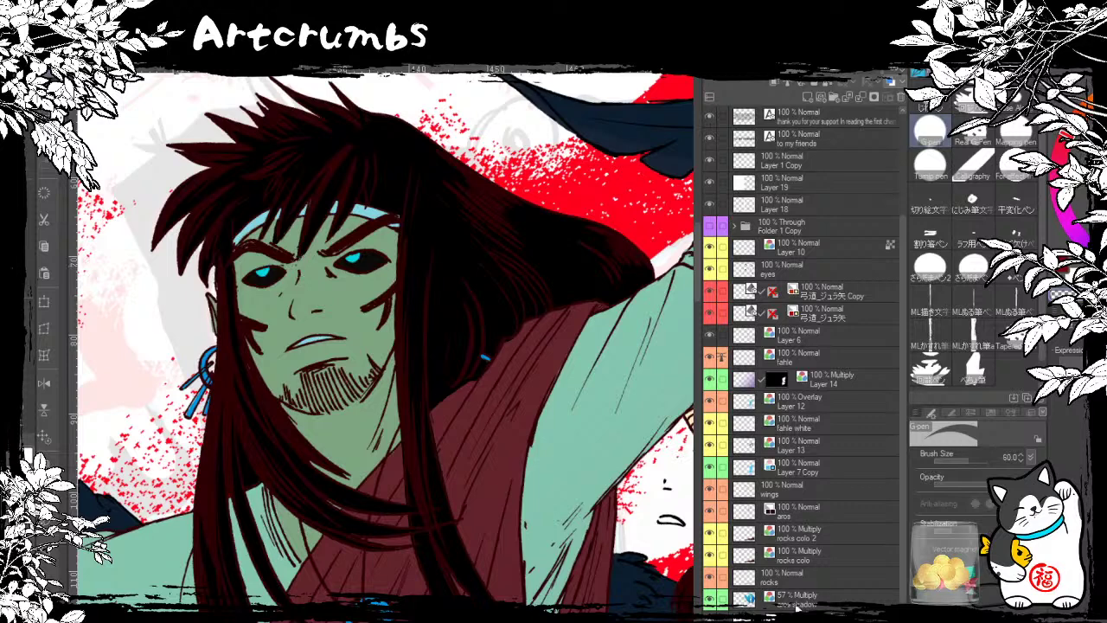
Step: Add a layer mask to the 57% Multiply shadow layer and mask the shadow off the earring-side half of the face
{"action": "left_click", "coordinate": [796, 597]}
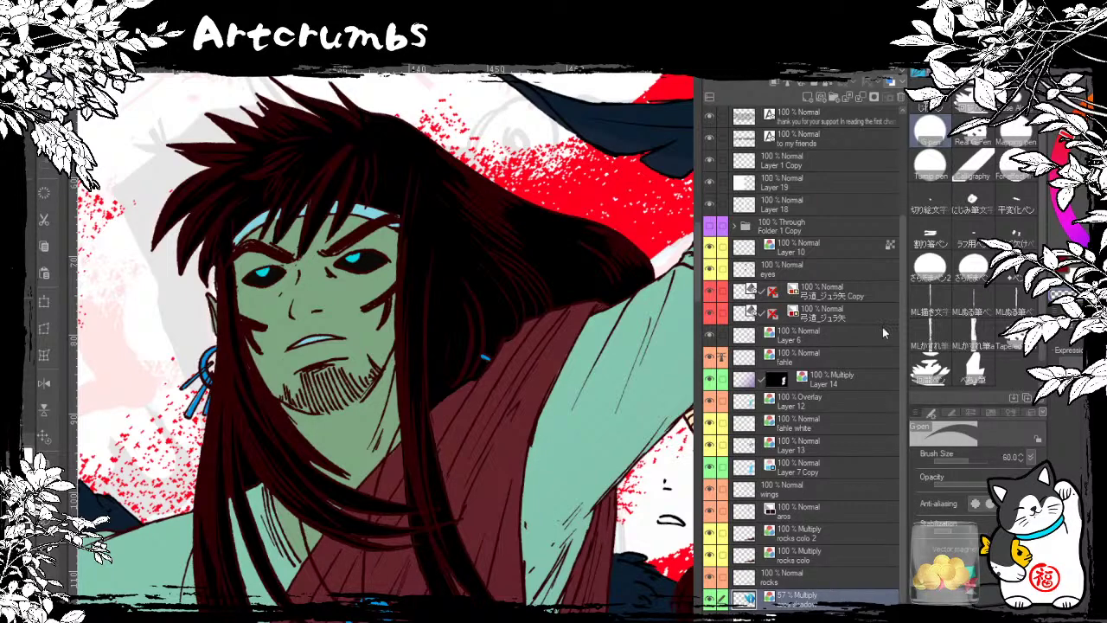
{"action": "left_click", "coordinate": [875, 97]}
{"action": "mouse_move", "coordinate": [305, 264]}
{"action": "left_mouse_down"}
{"action": "mouse_move", "coordinate": [300, 313]}
{"action": "mouse_move", "coordinate": [291, 301]}
{"action": "mouse_move", "coordinate": [318, 327]}
{"action": "mouse_move", "coordinate": [302, 315]}
{"action": "mouse_move", "coordinate": [317, 311]}
{"action": "mouse_move", "coordinate": [299, 315]}
{"action": "mouse_move", "coordinate": [308, 370]}
{"action": "left_mouse_up"}
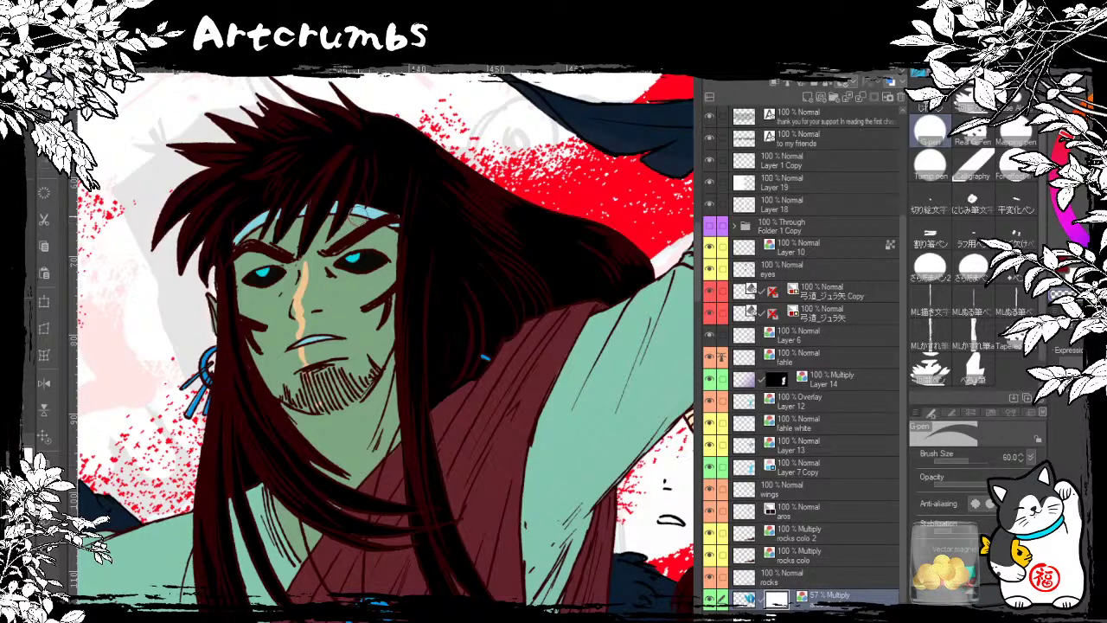
{"action": "left_click_drag", "start_coordinate": [359, 208], "coordinate": [351, 234]}
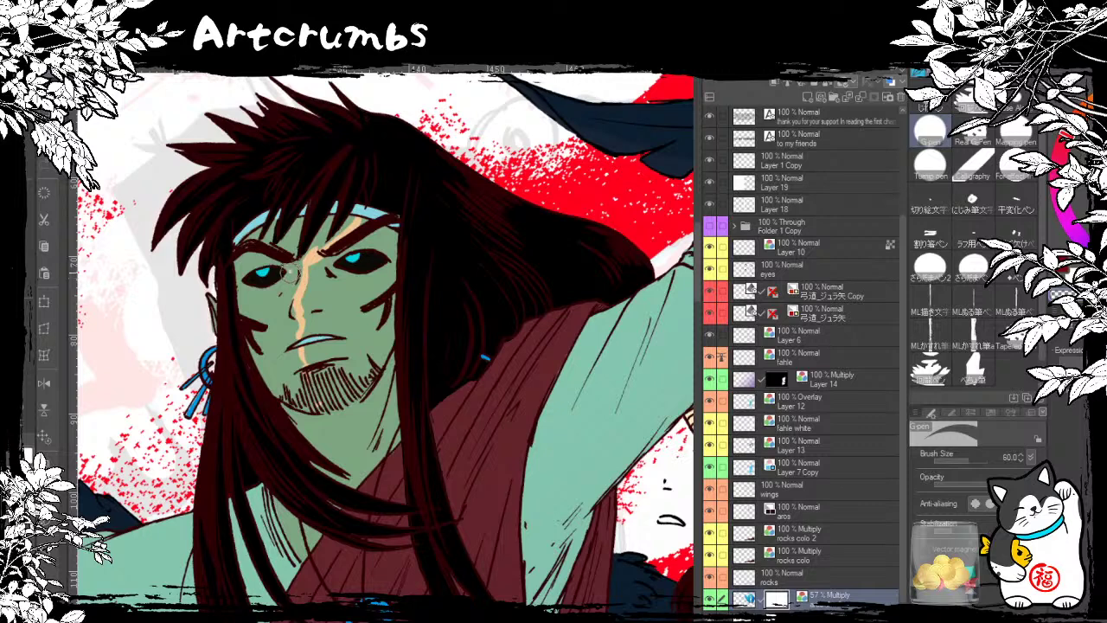
{"action": "mouse_move", "coordinate": [262, 290]}
{"action": "left_mouse_down"}
{"action": "mouse_move", "coordinate": [299, 271]}
{"action": "mouse_move", "coordinate": [293, 332]}
{"action": "mouse_move", "coordinate": [281, 345]}
{"action": "mouse_move", "coordinate": [339, 327]}
{"action": "left_mouse_up"}
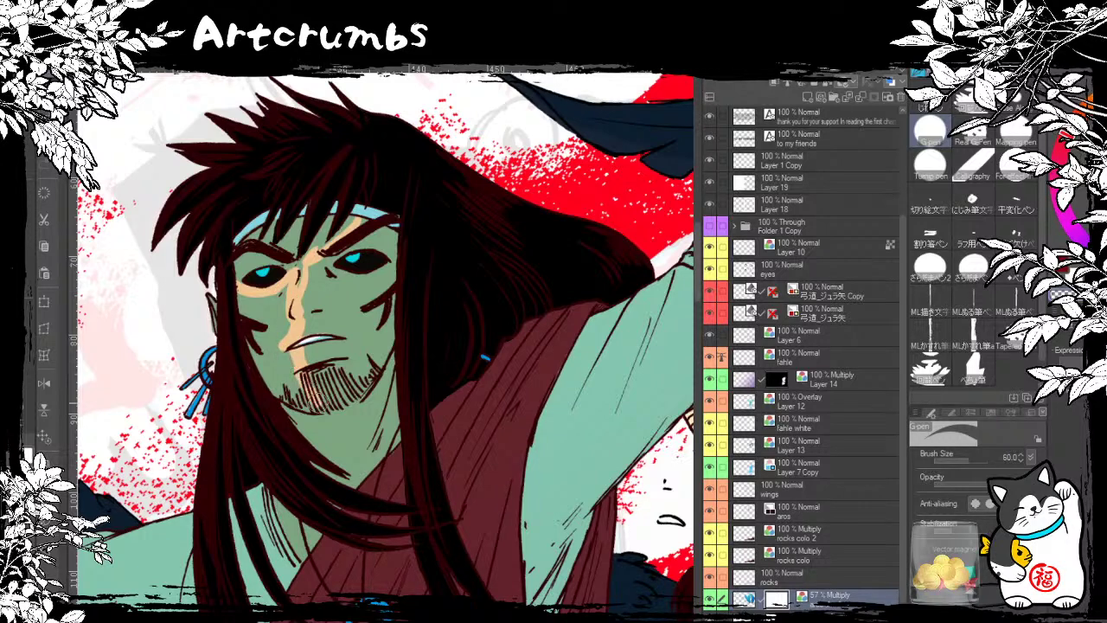
{"action": "mouse_move", "coordinate": [316, 403]}
{"action": "left_mouse_down"}
{"action": "mouse_move", "coordinate": [296, 400]}
{"action": "mouse_move", "coordinate": [261, 365]}
{"action": "mouse_move", "coordinate": [243, 299]}
{"action": "mouse_move", "coordinate": [265, 293]}
{"action": "mouse_move", "coordinate": [259, 311]}
{"action": "mouse_move", "coordinate": [294, 394]}
{"action": "mouse_move", "coordinate": [279, 333]}
{"action": "mouse_move", "coordinate": [291, 366]}
{"action": "left_mouse_up"}
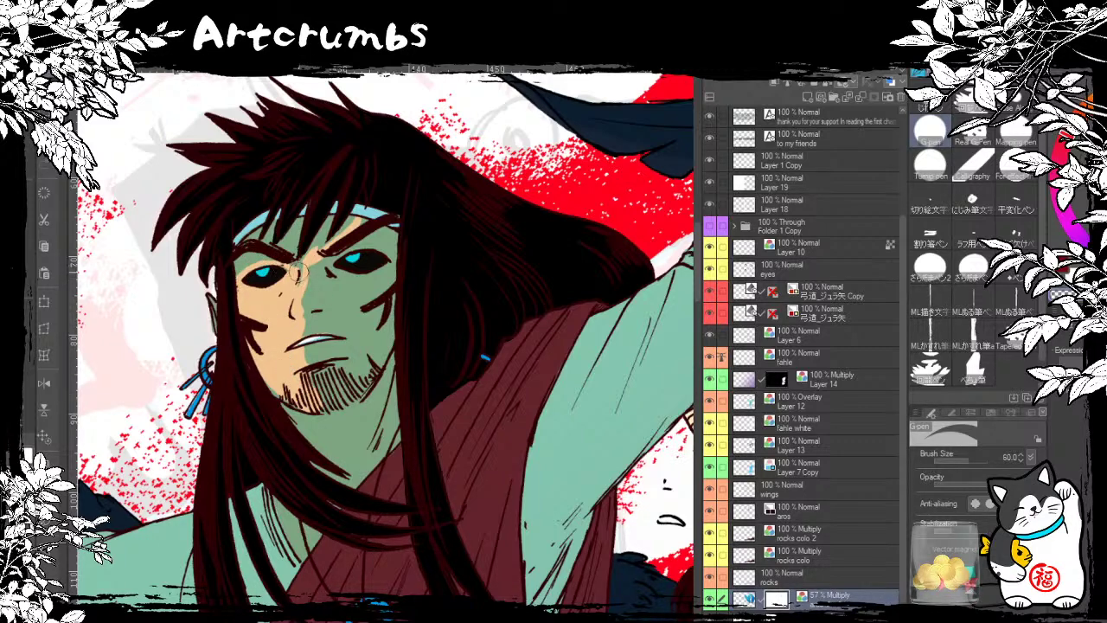
Step: Mask the shadow off the tip of the man's nose and the lip area with the G-pen
{"action": "mouse_move", "coordinate": [292, 289]}
{"action": "left_mouse_down"}
{"action": "mouse_move", "coordinate": [297, 329]}
{"action": "mouse_move", "coordinate": [326, 299]}
{"action": "left_mouse_up"}
{"action": "left_click", "coordinate": [924, 132]}
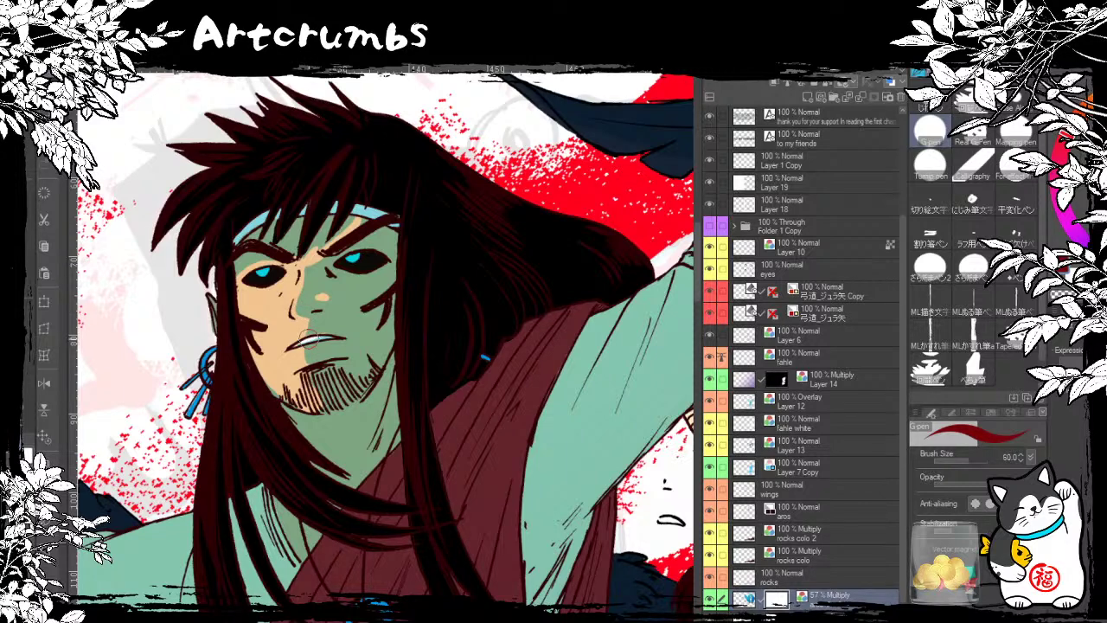
{"action": "left_click", "coordinate": [308, 338], "text": "alt"}
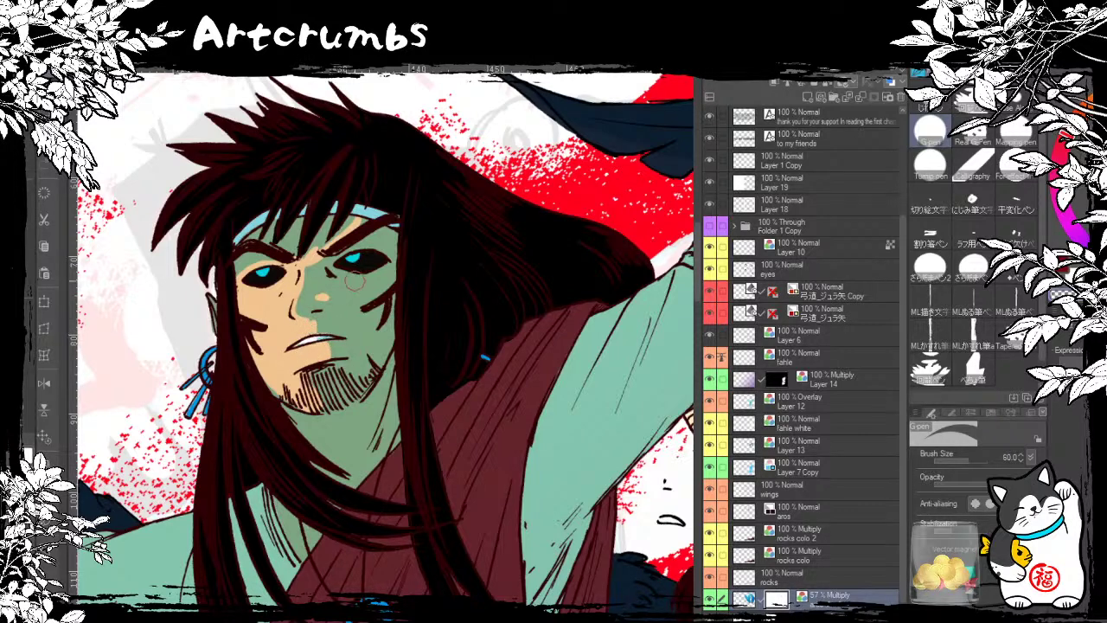
Step: Mask a lit patch out of the shadow on the cheek below the eye farther from the earring, shaping its edge beside the nose
{"action": "mouse_move", "coordinate": [335, 274]}
{"action": "left_mouse_down"}
{"action": "mouse_move", "coordinate": [364, 280]}
{"action": "mouse_move", "coordinate": [344, 293]}
{"action": "mouse_move", "coordinate": [332, 280]}
{"action": "mouse_move", "coordinate": [331, 298]}
{"action": "mouse_move", "coordinate": [341, 305]}
{"action": "mouse_move", "coordinate": [346, 278]}
{"action": "left_mouse_up"}
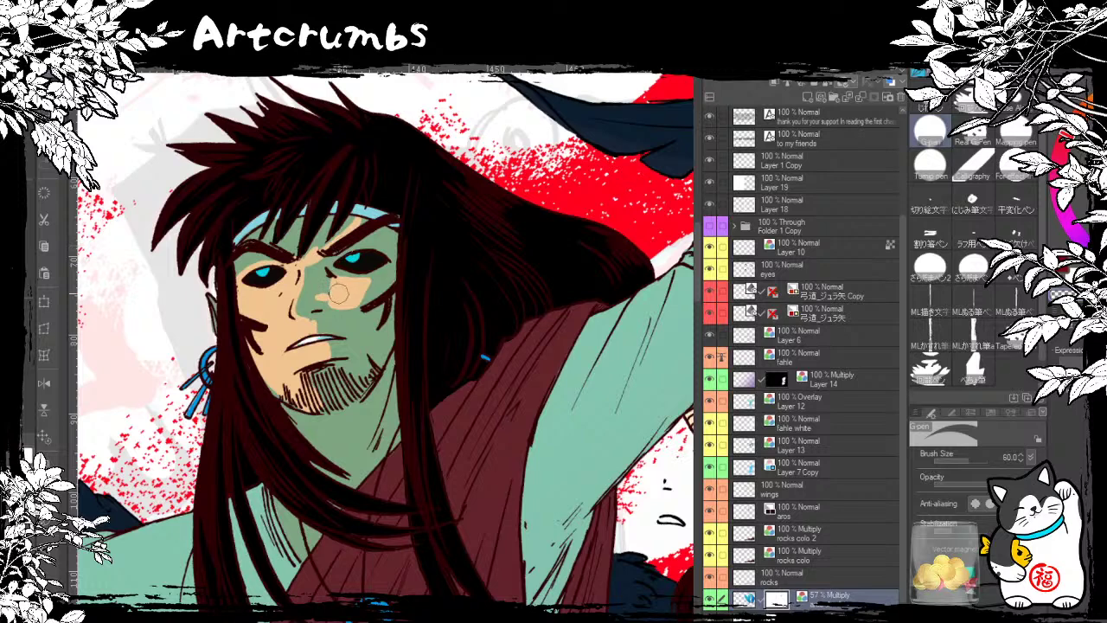
{"action": "left_click", "coordinate": [368, 234], "text": "alt"}
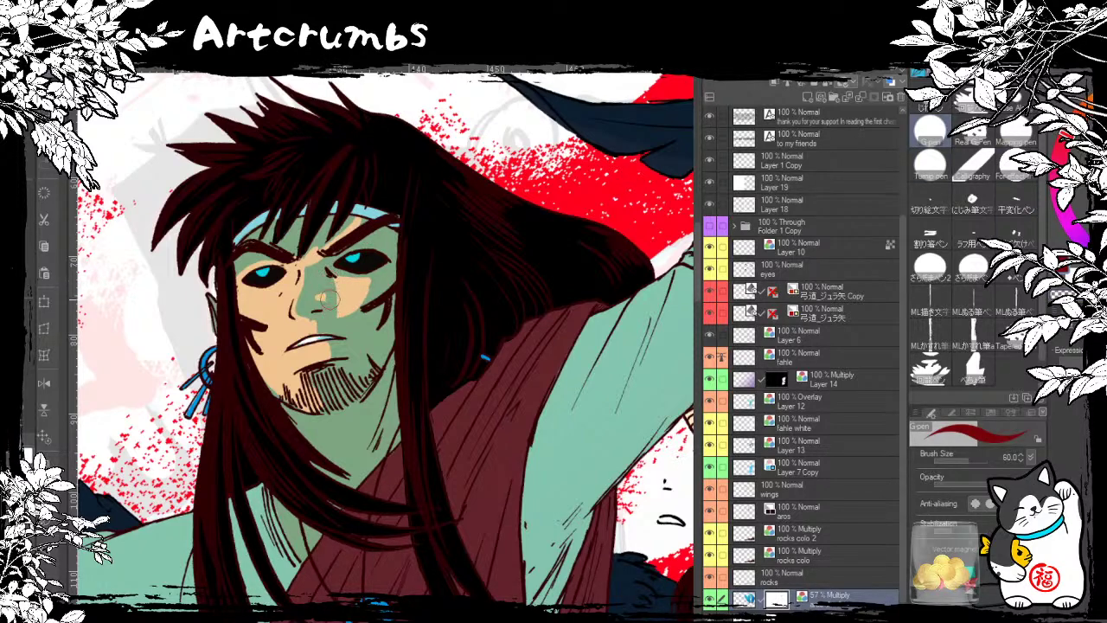
{"action": "left_click_drag", "start_coordinate": [359, 310], "coordinate": [370, 292]}
{"action": "key", "text": "c"}
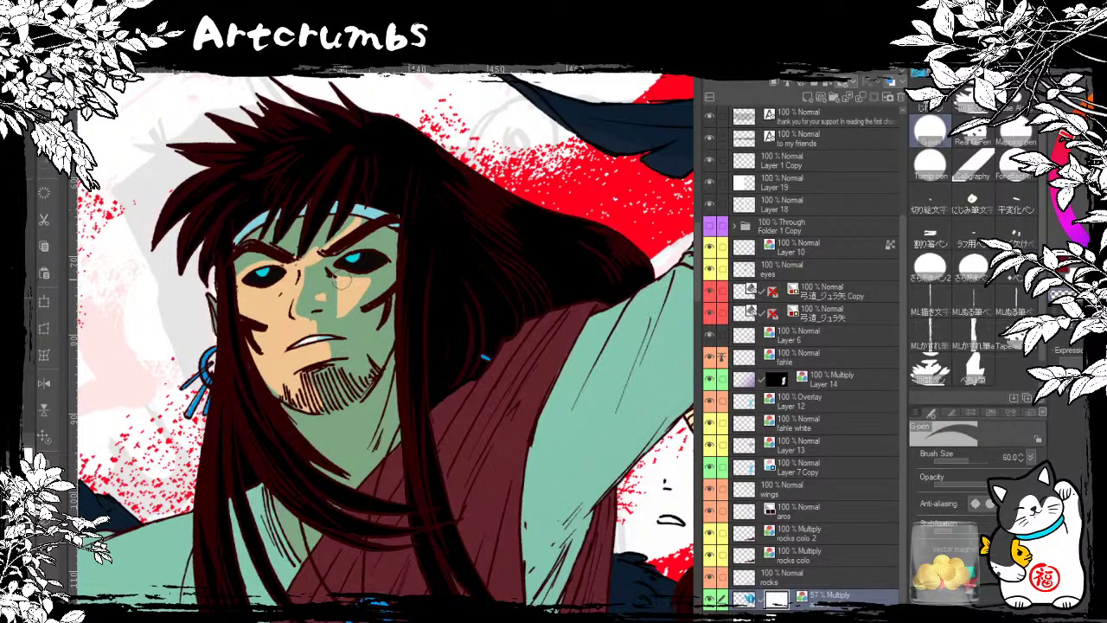
{"action": "mouse_move", "coordinate": [368, 280]}
{"action": "left_mouse_down"}
{"action": "mouse_move", "coordinate": [377, 281]}
{"action": "mouse_move", "coordinate": [361, 307]}
{"action": "mouse_move", "coordinate": [345, 310]}
{"action": "left_mouse_up"}
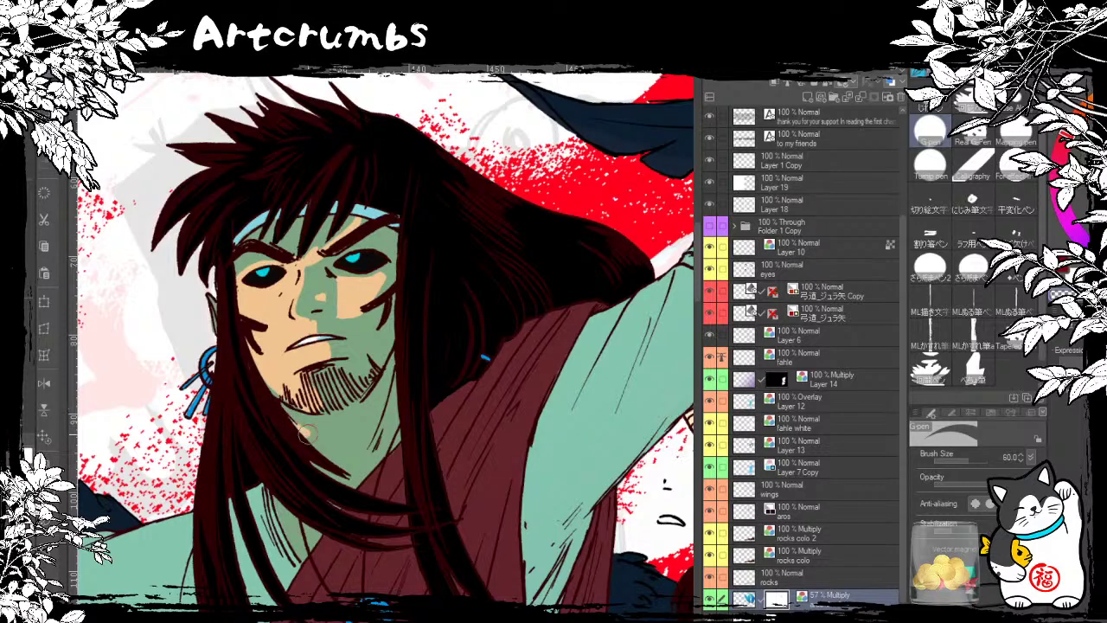
Step: Mask the shadow off the earring side of the neck below the beard and off parts of the headband
{"action": "mouse_move", "coordinate": [304, 432]}
{"action": "left_mouse_down"}
{"action": "mouse_move", "coordinate": [352, 471]}
{"action": "mouse_move", "coordinate": [347, 482]}
{"action": "mouse_move", "coordinate": [353, 472]}
{"action": "mouse_move", "coordinate": [320, 418]}
{"action": "mouse_move", "coordinate": [352, 447]}
{"action": "mouse_move", "coordinate": [324, 437]}
{"action": "left_mouse_up"}
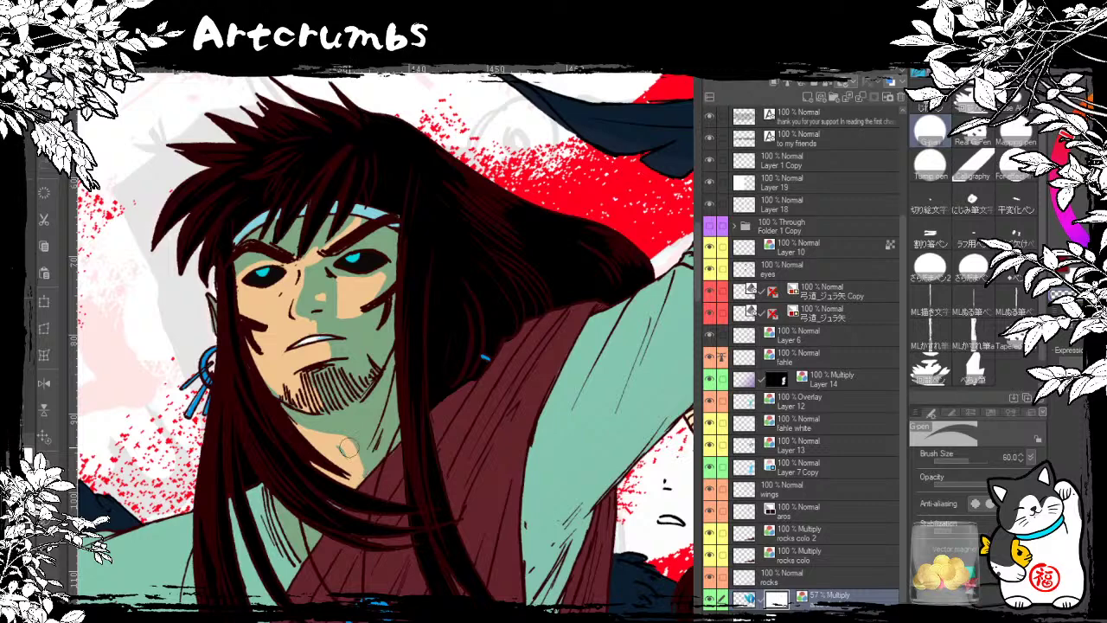
{"action": "mouse_move", "coordinate": [322, 384]}
{"action": "left_mouse_down"}
{"action": "mouse_move", "coordinate": [280, 394]}
{"action": "mouse_move", "coordinate": [322, 408]}
{"action": "left_mouse_up"}
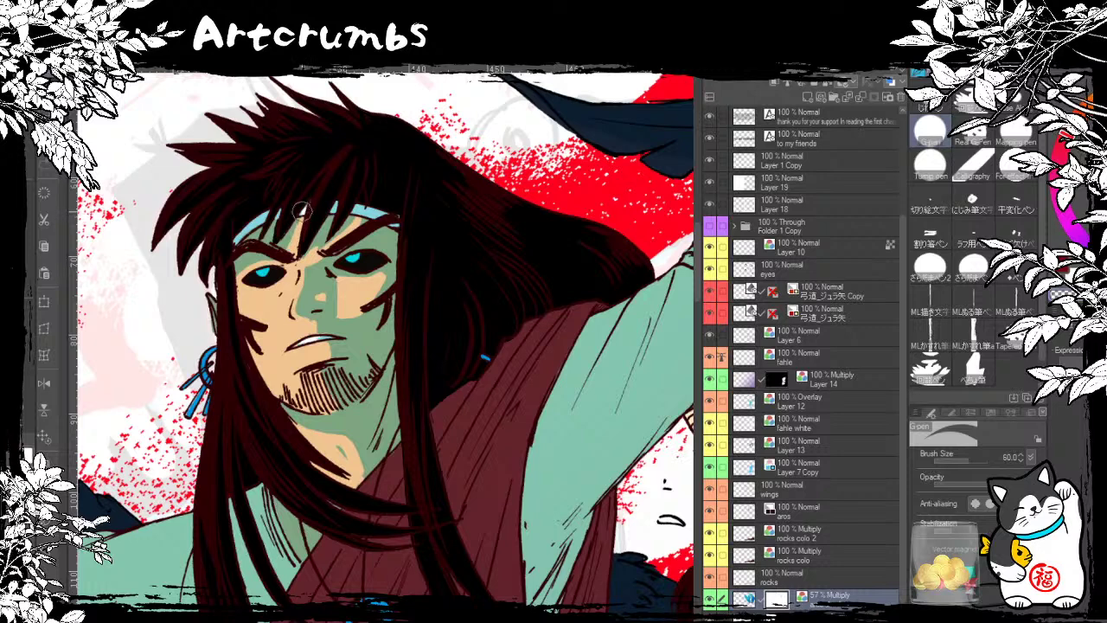
{"action": "mouse_move", "coordinate": [258, 216]}
{"action": "left_mouse_down"}
{"action": "mouse_move", "coordinate": [244, 232]}
{"action": "mouse_move", "coordinate": [258, 263]}
{"action": "mouse_move", "coordinate": [290, 254]}
{"action": "left_mouse_up"}
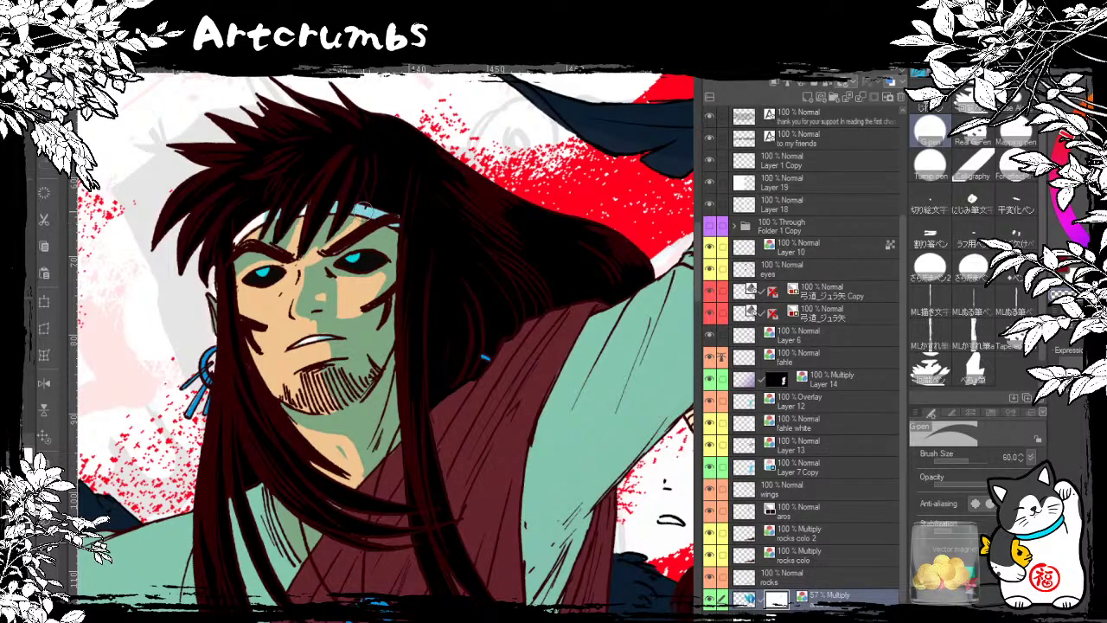
{"action": "left_click_drag", "start_coordinate": [363, 214], "coordinate": [379, 210]}
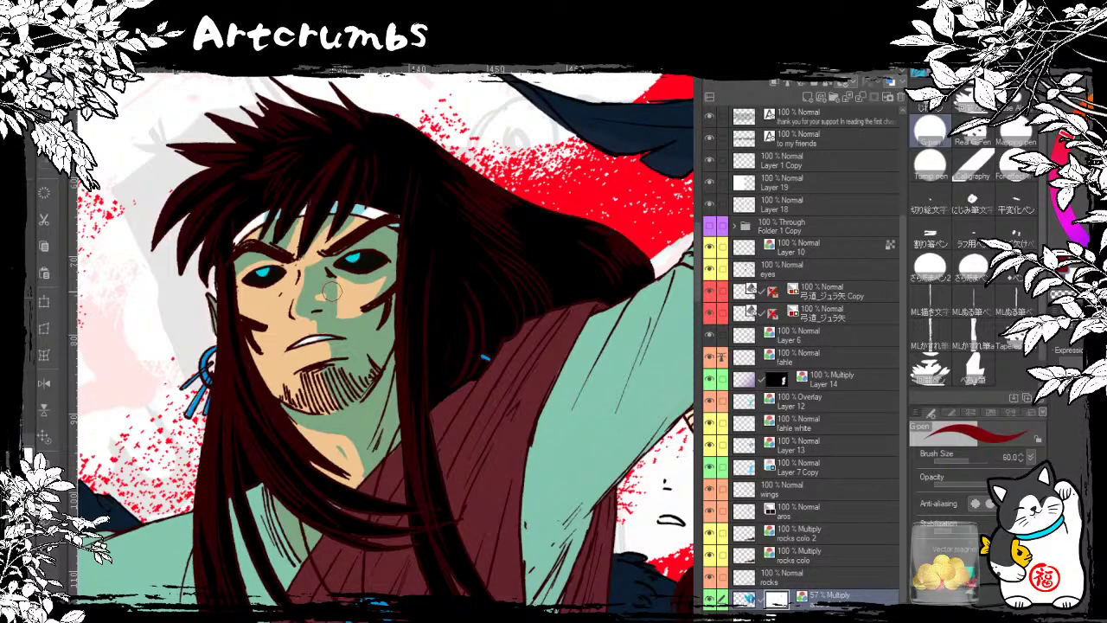
Step: Refine the edges of the lit cheek patch beside the nose, alternating between masking and restoring the shadow
{"action": "left_click", "coordinate": [1061, 295]}
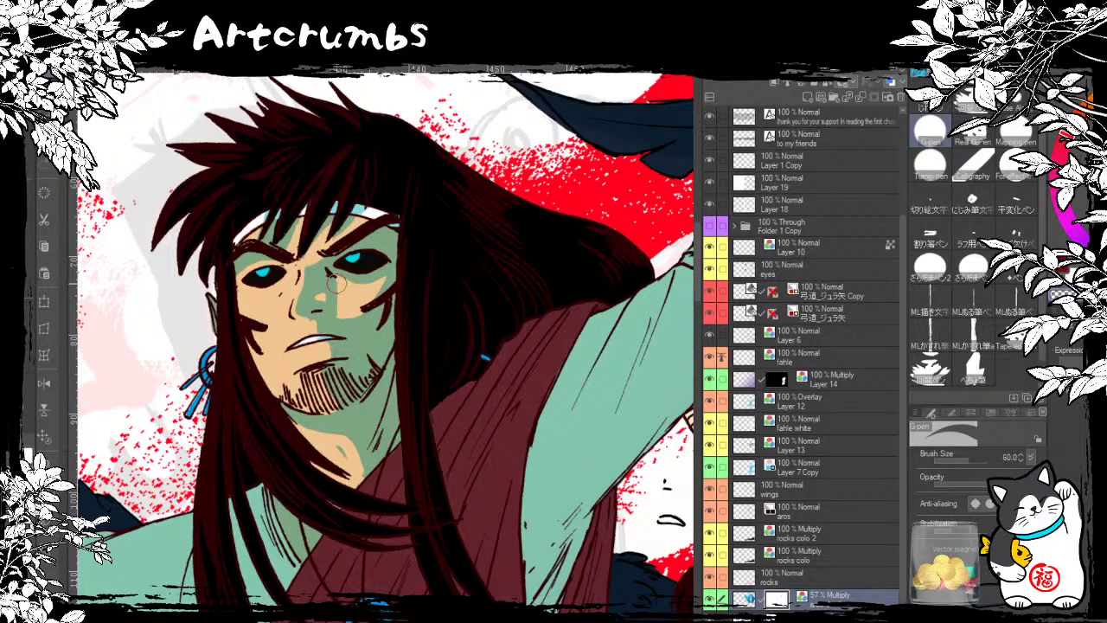
{"action": "left_click", "coordinate": [1065, 271]}
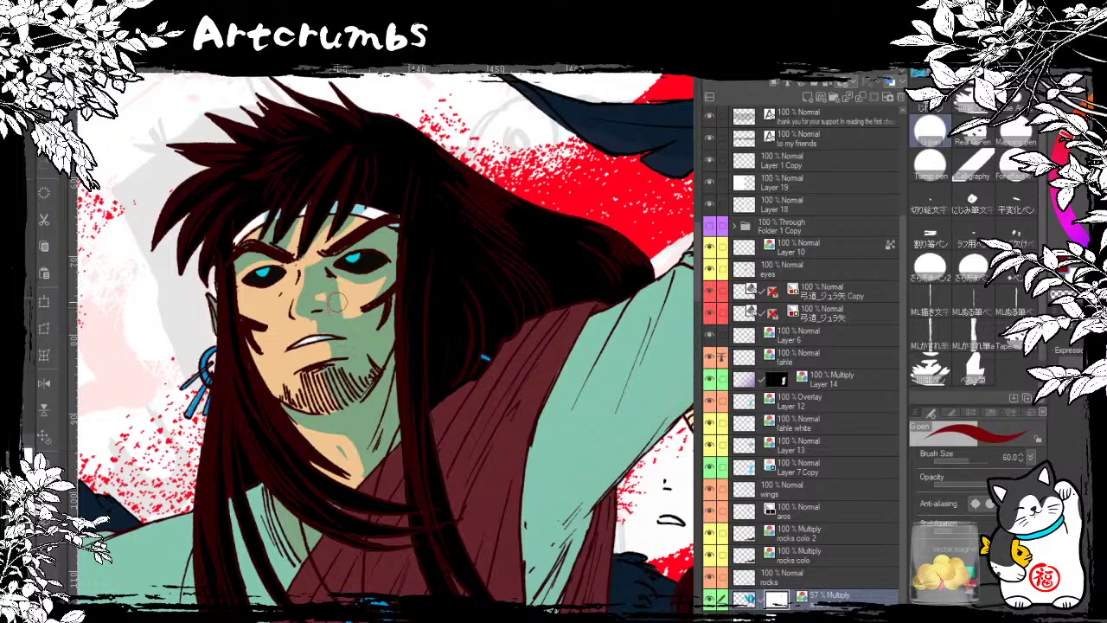
{"action": "left_click", "coordinate": [1061, 295]}
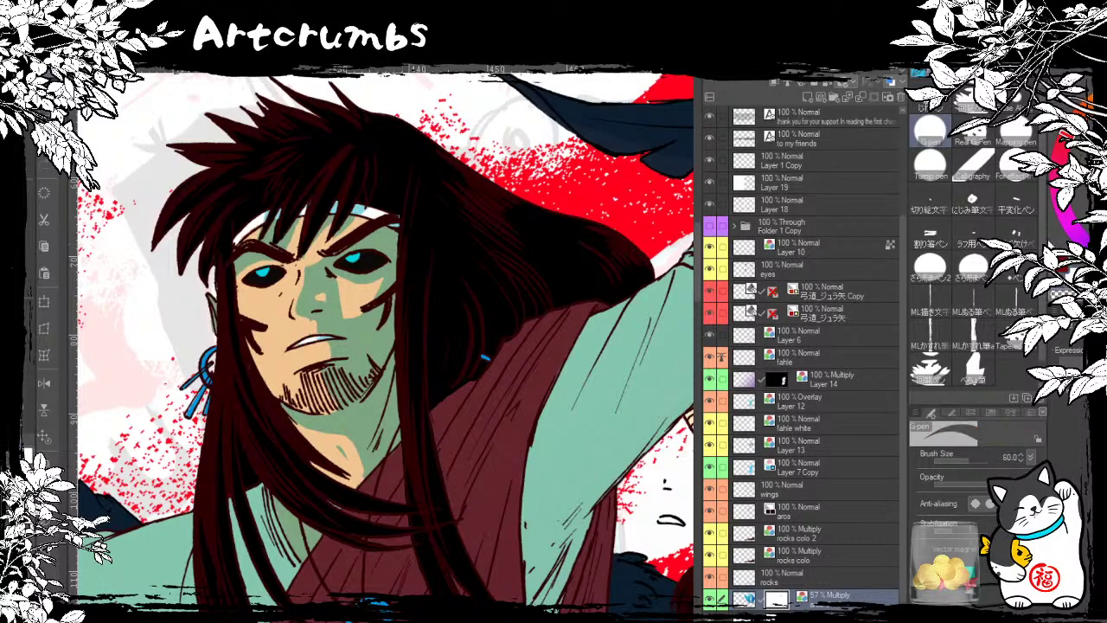
{"action": "mouse_move", "coordinate": [328, 316]}
{"action": "left_mouse_down"}
{"action": "mouse_move", "coordinate": [266, 269]}
{"action": "mouse_move", "coordinate": [250, 223]}
{"action": "left_mouse_up"}
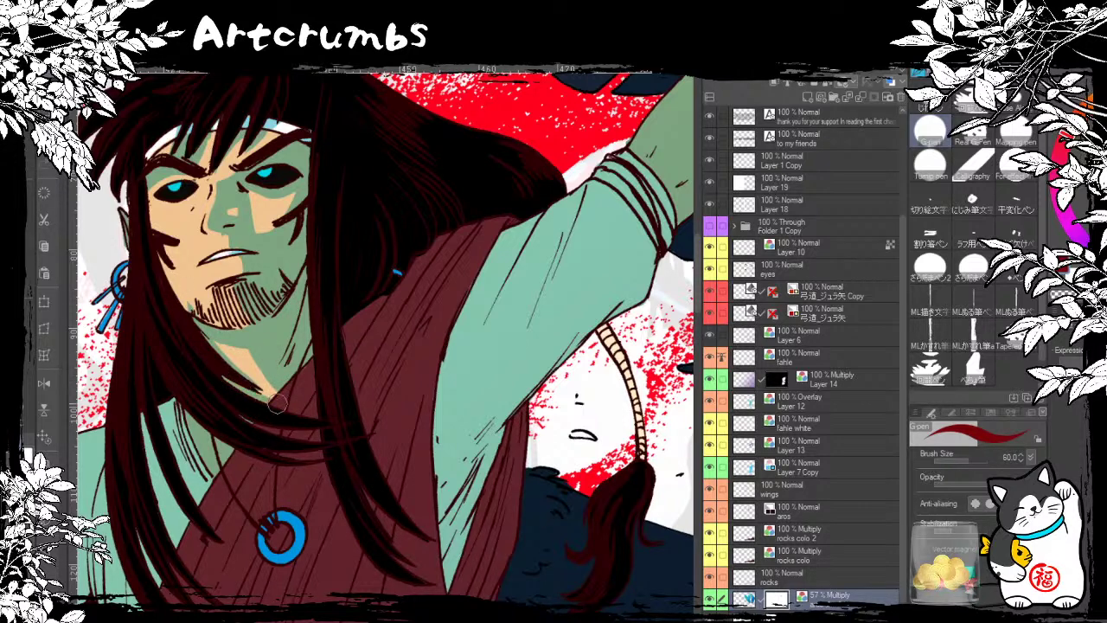
{"action": "left_click_drag", "start_coordinate": [222, 278], "coordinate": [214, 272]}
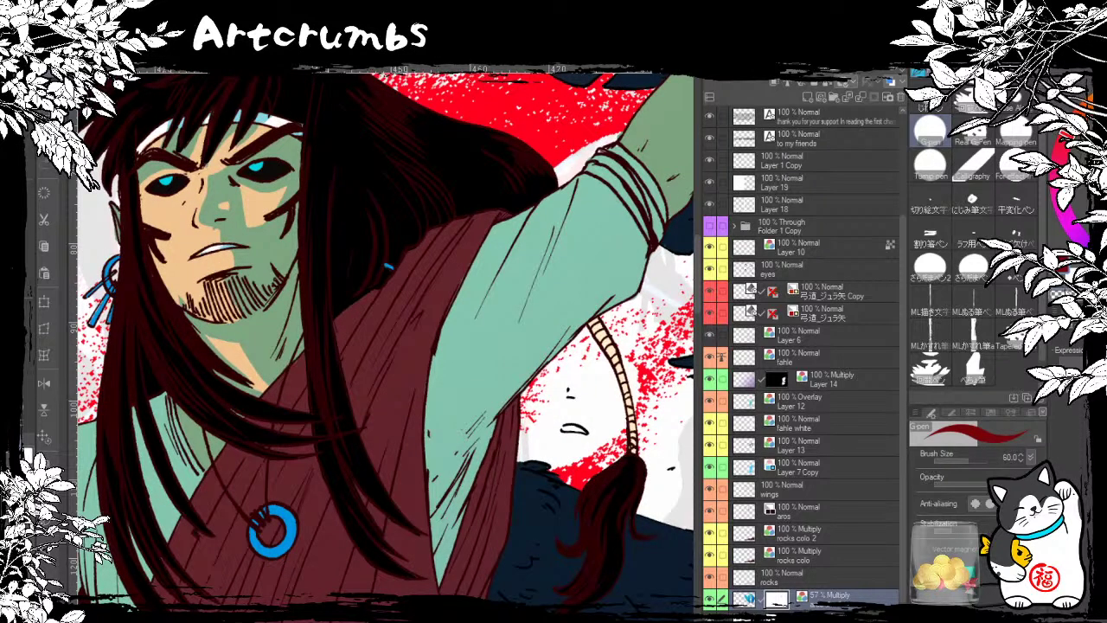
{"action": "key", "text": "x"}
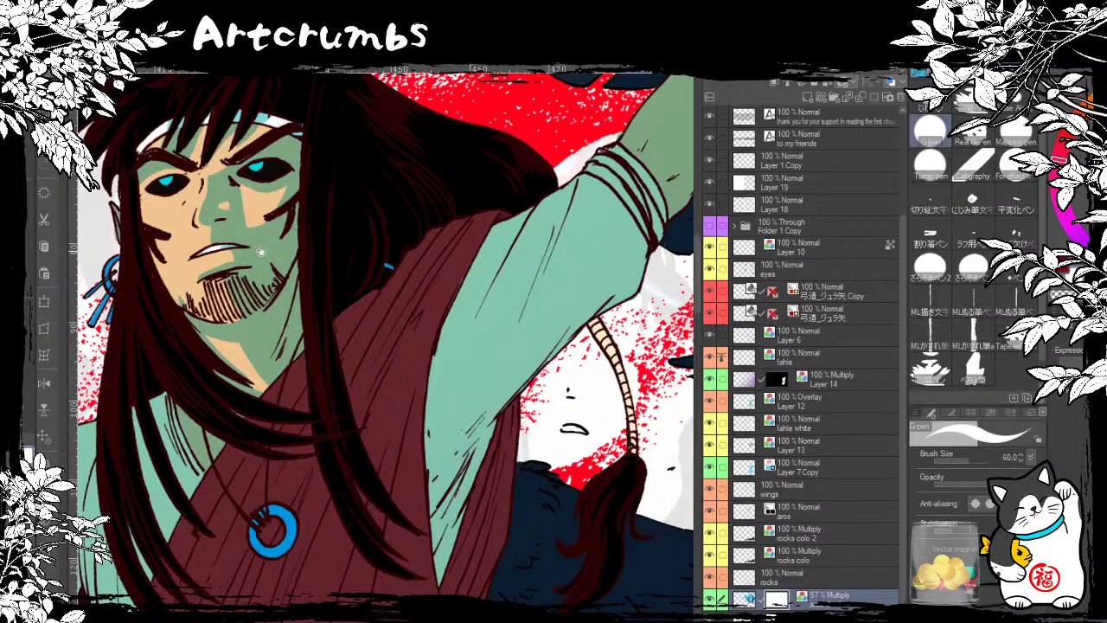
{"action": "left_click_drag", "start_coordinate": [231, 209], "coordinate": [242, 301]}
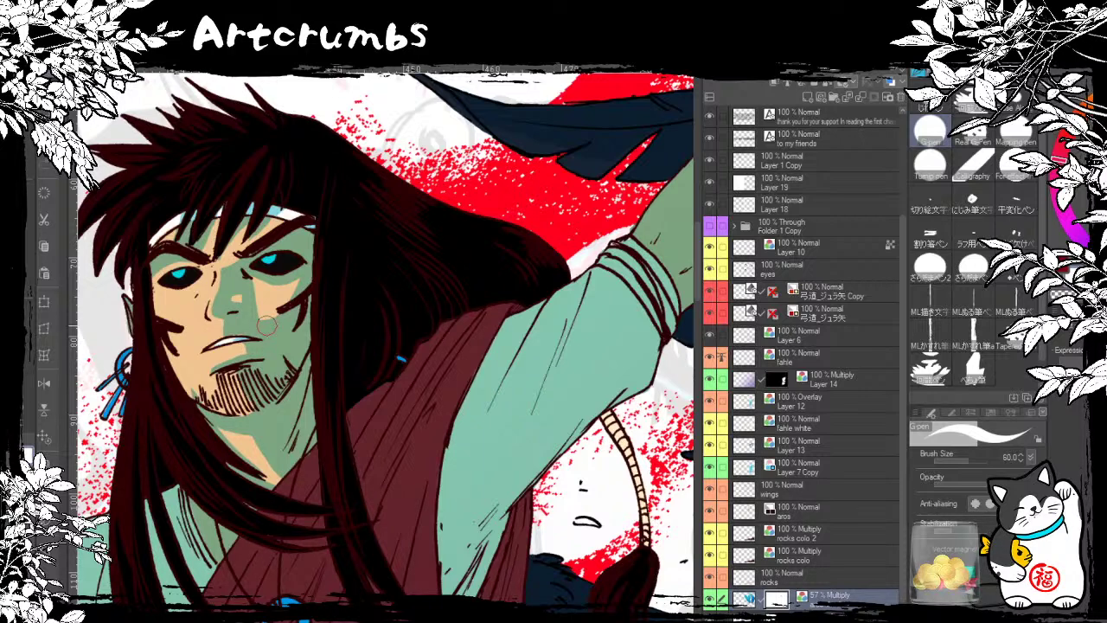
{"action": "left_click", "coordinate": [1066, 267]}
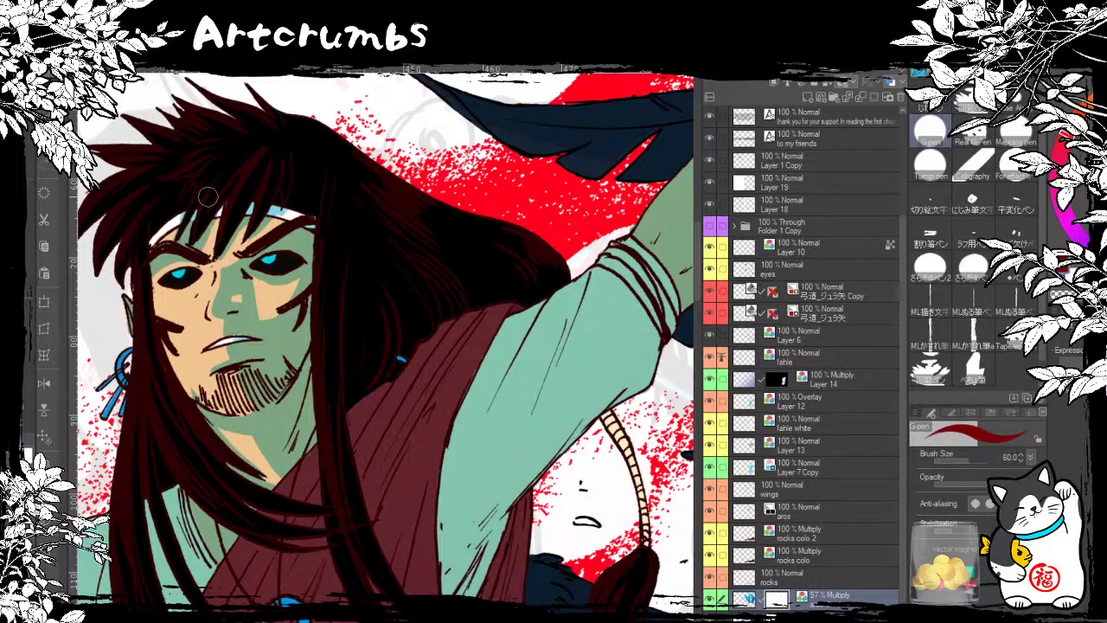
{"action": "key", "text": "c"}
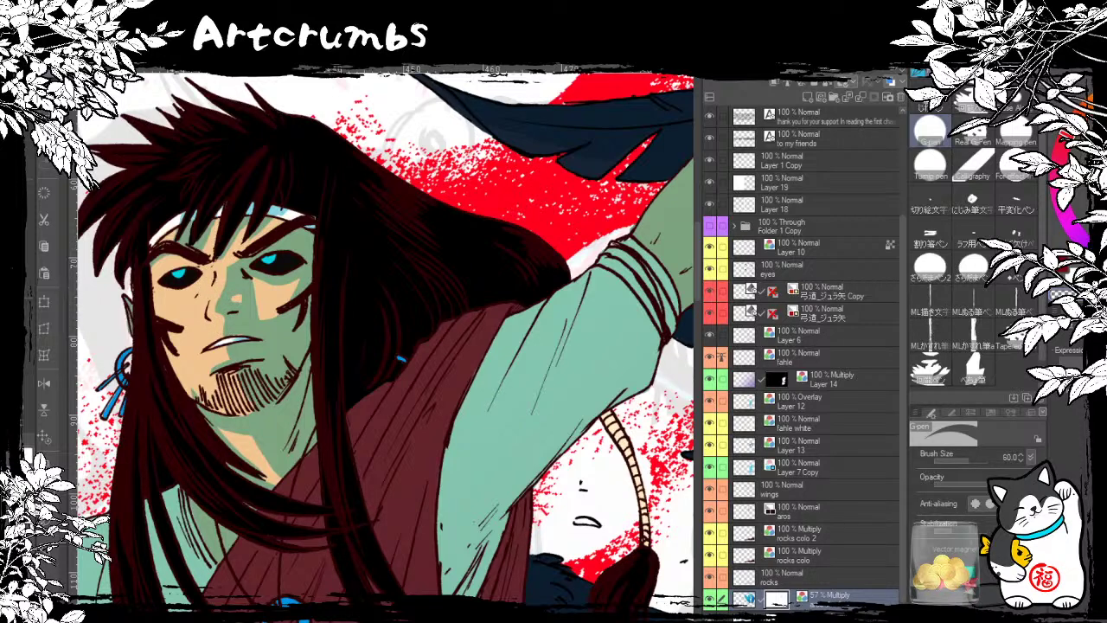
{"action": "key", "text": "c"}
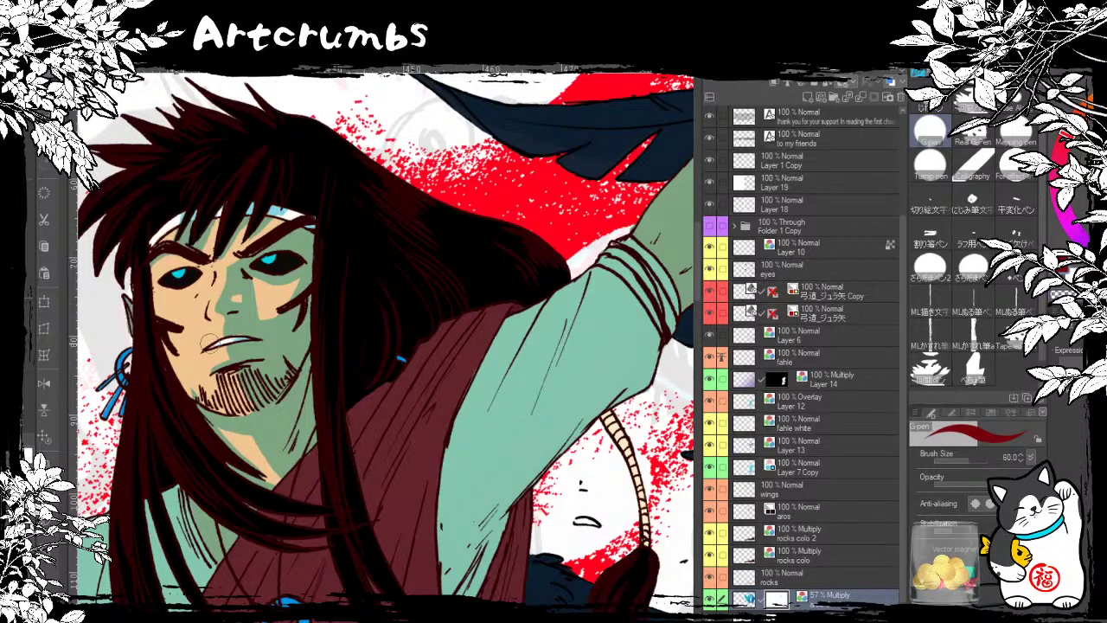
Step: Compare the lighting on the lowered arm's sleeve with the colour sketch in Folder 1 Copy
{"action": "left_click_drag", "start_coordinate": [281, 314], "coordinate": [246, 351]}
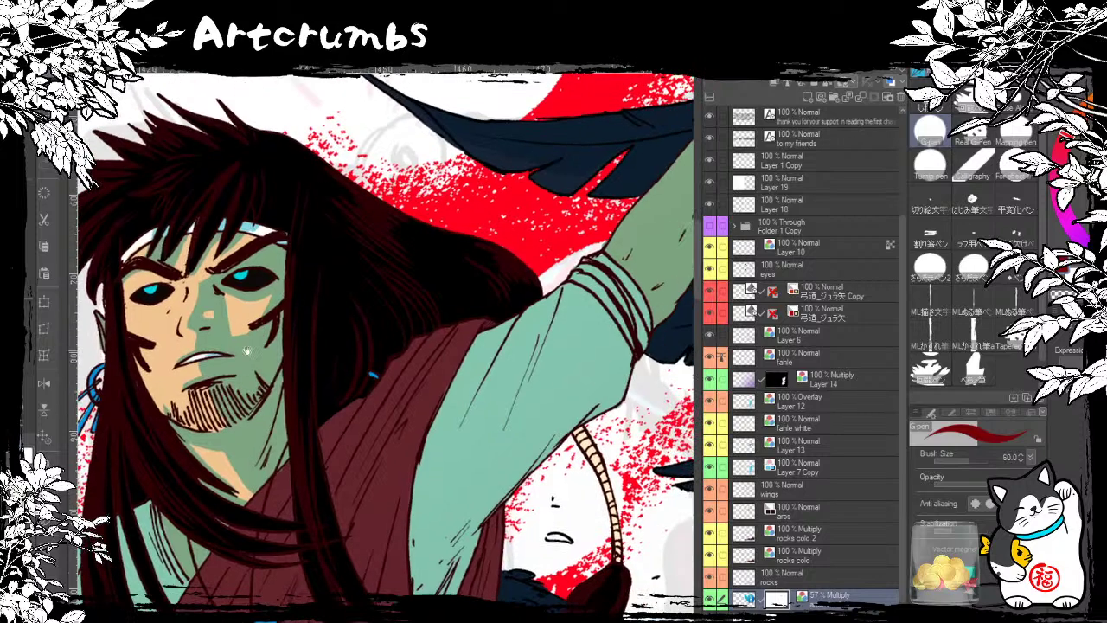
{"action": "mouse_move", "coordinate": [256, 407]}
{"action": "left_mouse_down"}
{"action": "mouse_move", "coordinate": [304, 301]}
{"action": "mouse_move", "coordinate": [297, 311]}
{"action": "left_mouse_up"}
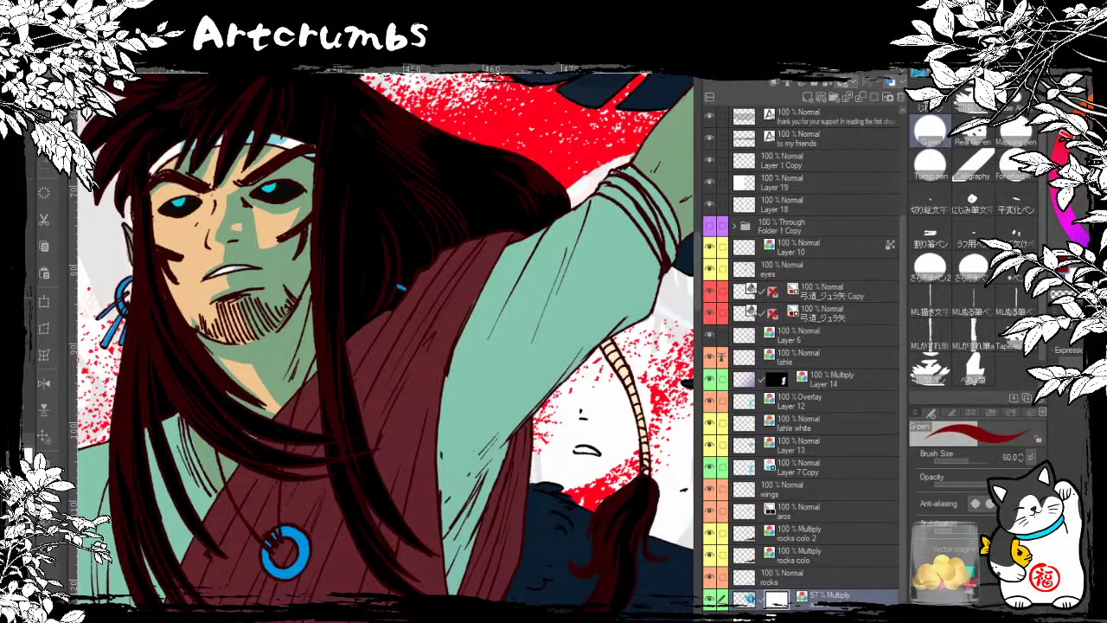
{"action": "left_click_drag", "start_coordinate": [386, 324], "coordinate": [443, 136]}
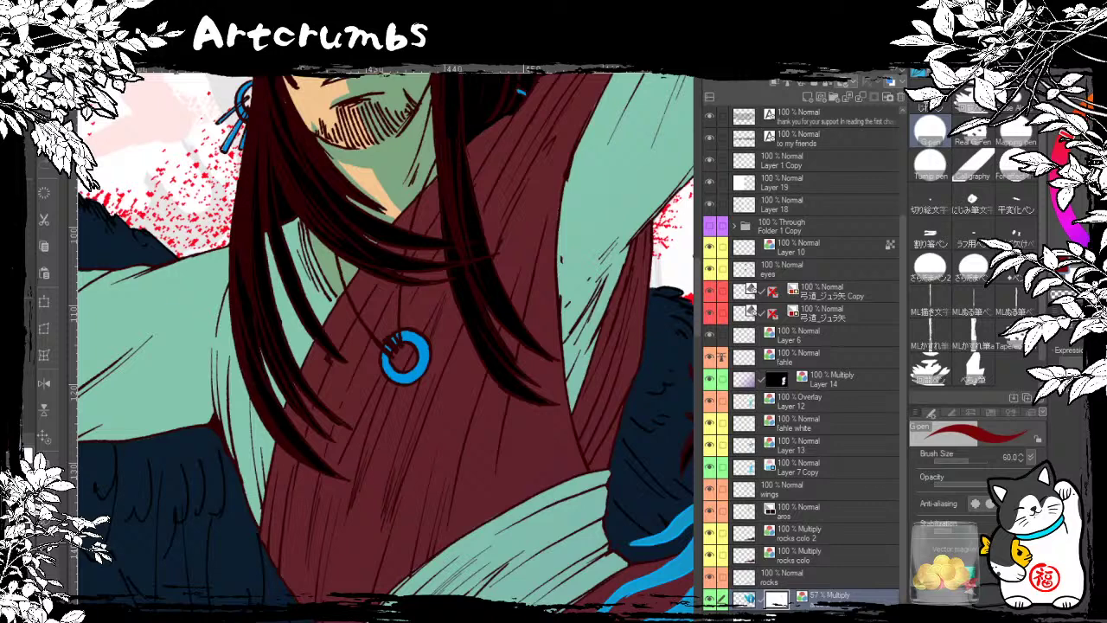
{"action": "key", "text": "c"}
{"action": "left_click_drag", "start_coordinate": [293, 418], "coordinate": [518, 488]}
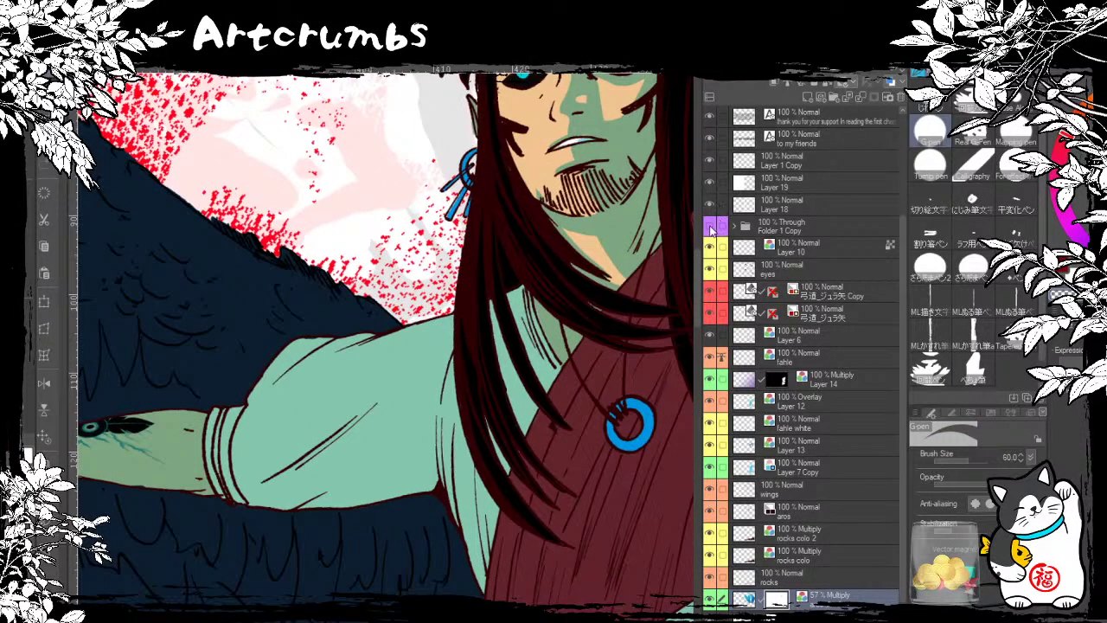
{"action": "left_click", "coordinate": [711, 228]}
{"action": "left_click", "coordinate": [711, 228]}
Step: Mask the shadow off the lowered arm's sleeve along its upper edge, near the cuff, and along the folds toward the armpit
{"action": "mouse_move", "coordinate": [285, 452]}
{"action": "left_mouse_down"}
{"action": "mouse_move", "coordinate": [397, 378]}
{"action": "mouse_move", "coordinate": [300, 441]}
{"action": "mouse_move", "coordinate": [312, 417]}
{"action": "mouse_move", "coordinate": [306, 439]}
{"action": "mouse_move", "coordinate": [284, 399]}
{"action": "left_mouse_up"}
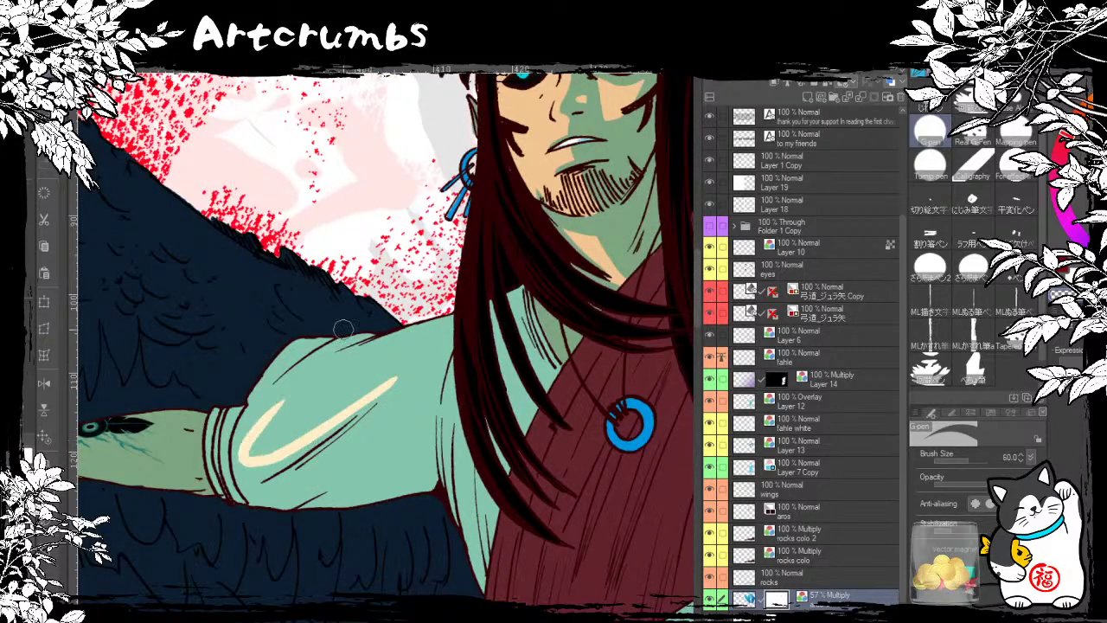
{"action": "mouse_move", "coordinate": [374, 391]}
{"action": "left_mouse_down"}
{"action": "mouse_move", "coordinate": [242, 457]}
{"action": "mouse_move", "coordinate": [299, 359]}
{"action": "left_mouse_up"}
{"action": "mouse_move", "coordinate": [256, 420]}
{"action": "left_mouse_down"}
{"action": "mouse_move", "coordinate": [329, 343]}
{"action": "mouse_move", "coordinate": [275, 374]}
{"action": "mouse_move", "coordinate": [288, 356]}
{"action": "mouse_move", "coordinate": [256, 399]}
{"action": "mouse_move", "coordinate": [268, 375]}
{"action": "mouse_move", "coordinate": [250, 386]}
{"action": "mouse_move", "coordinate": [303, 356]}
{"action": "left_mouse_up"}
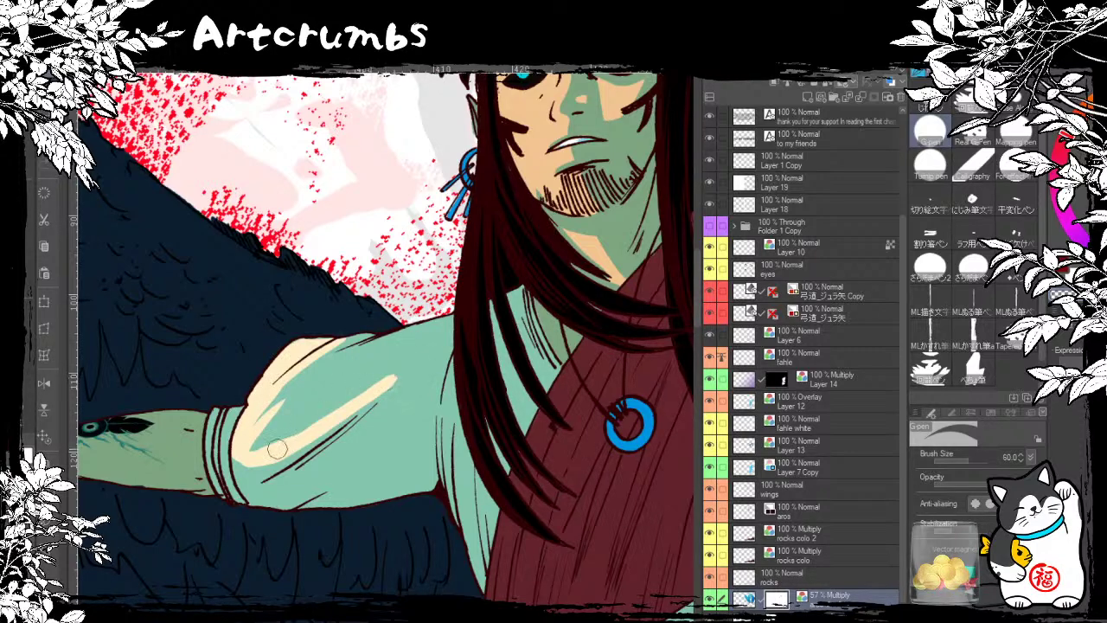
{"action": "left_click_drag", "start_coordinate": [260, 458], "coordinate": [363, 400]}
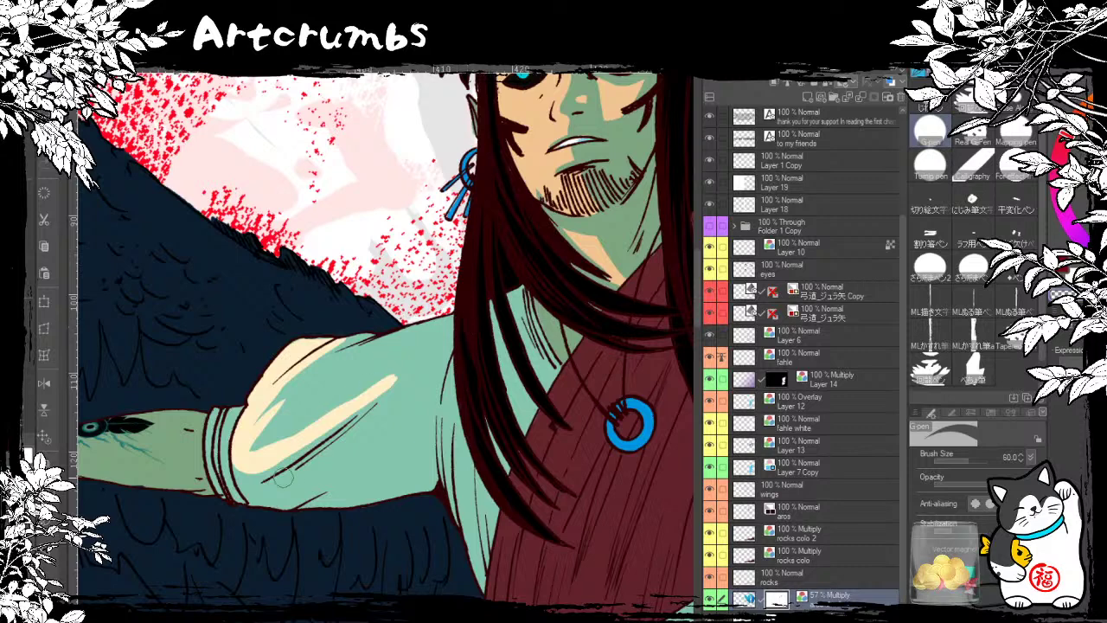
{"action": "left_click_drag", "start_coordinate": [286, 480], "coordinate": [381, 406]}
{"action": "left_click_drag", "start_coordinate": [338, 450], "coordinate": [393, 400]}
{"action": "mouse_move", "coordinate": [320, 441]}
{"action": "left_mouse_down"}
{"action": "mouse_move", "coordinate": [412, 373]}
{"action": "mouse_move", "coordinate": [434, 383]}
{"action": "mouse_move", "coordinate": [424, 445]}
{"action": "mouse_move", "coordinate": [435, 379]}
{"action": "mouse_move", "coordinate": [445, 497]}
{"action": "left_mouse_up"}
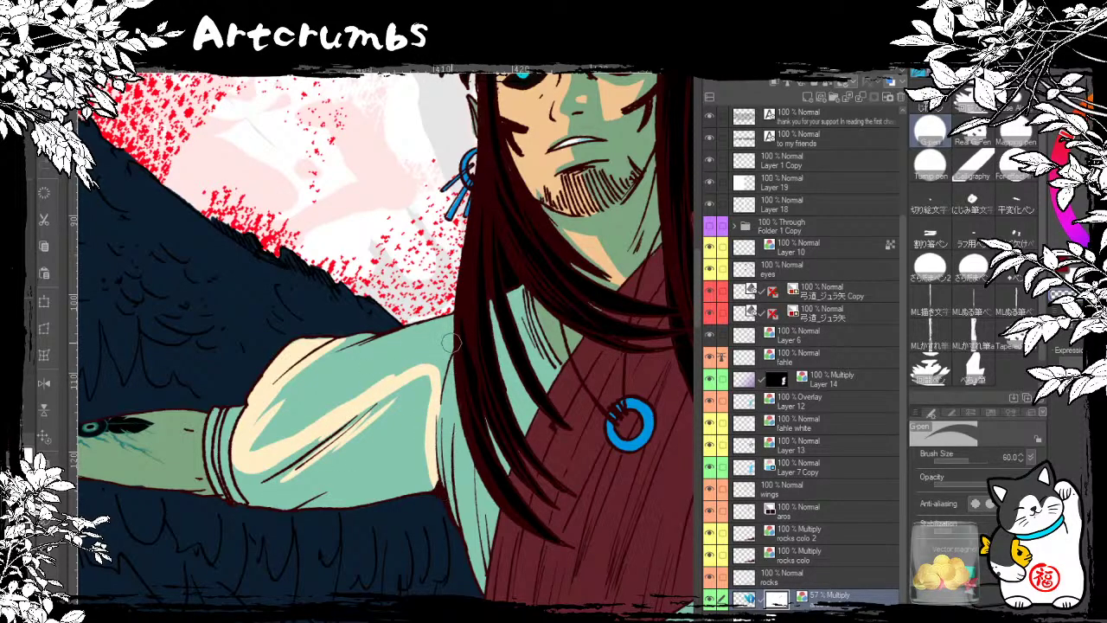
Step: Mask the shadow off the strip of white shirt below the armpit, between the sleeve seam and the dark red robe
{"action": "mouse_move", "coordinate": [453, 345]}
{"action": "left_mouse_down"}
{"action": "mouse_move", "coordinate": [445, 422]}
{"action": "mouse_move", "coordinate": [445, 506]}
{"action": "left_mouse_up"}
{"action": "left_click_drag", "start_coordinate": [448, 381], "coordinate": [458, 532]}
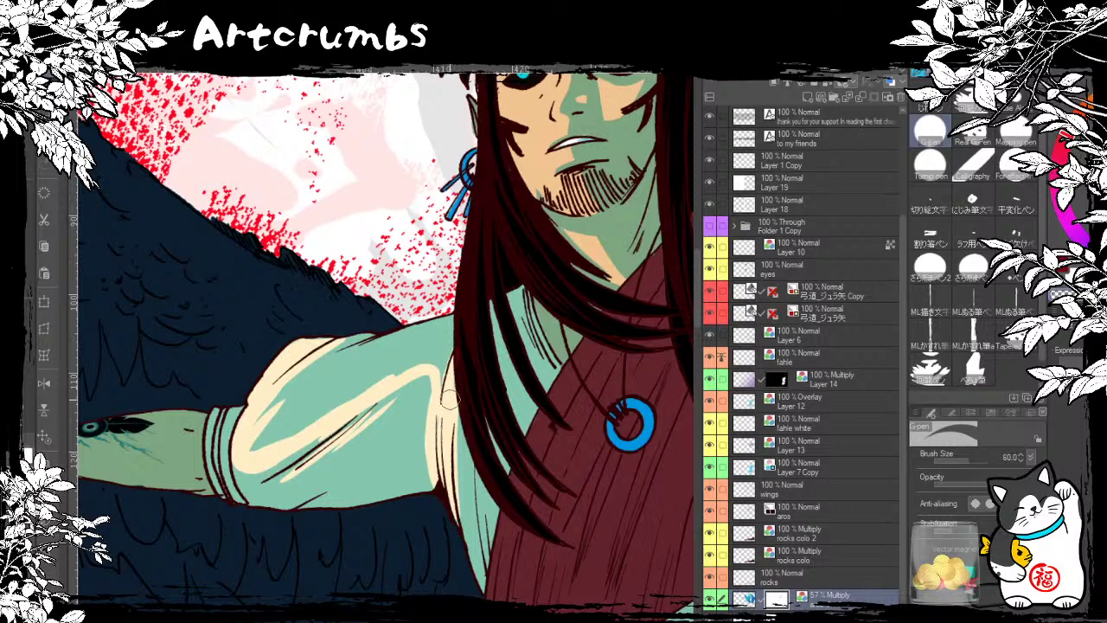
{"action": "mouse_move", "coordinate": [449, 399]}
{"action": "left_mouse_down"}
{"action": "mouse_move", "coordinate": [457, 500]}
{"action": "mouse_move", "coordinate": [464, 453]}
{"action": "mouse_move", "coordinate": [484, 597]}
{"action": "left_mouse_up"}
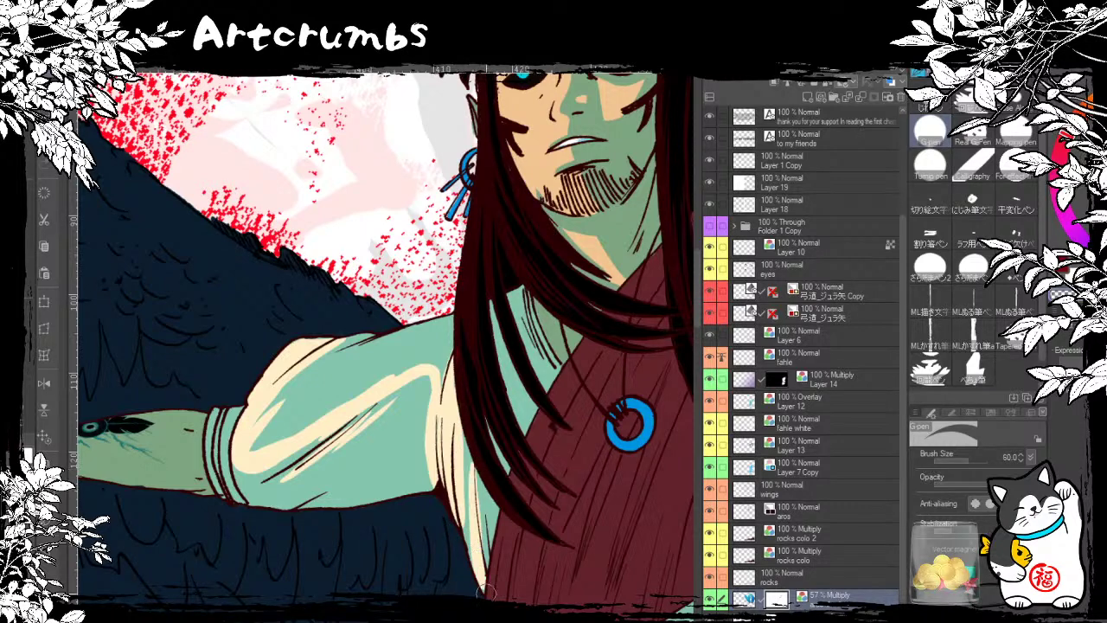
{"action": "mouse_move", "coordinate": [468, 472]}
{"action": "left_mouse_down"}
{"action": "mouse_move", "coordinate": [482, 589]}
{"action": "mouse_move", "coordinate": [477, 476]}
{"action": "mouse_move", "coordinate": [487, 537]}
{"action": "left_mouse_up"}
{"action": "mouse_move", "coordinate": [486, 491]}
{"action": "left_mouse_down"}
{"action": "mouse_move", "coordinate": [497, 535]}
{"action": "mouse_move", "coordinate": [489, 495]}
{"action": "left_mouse_up"}
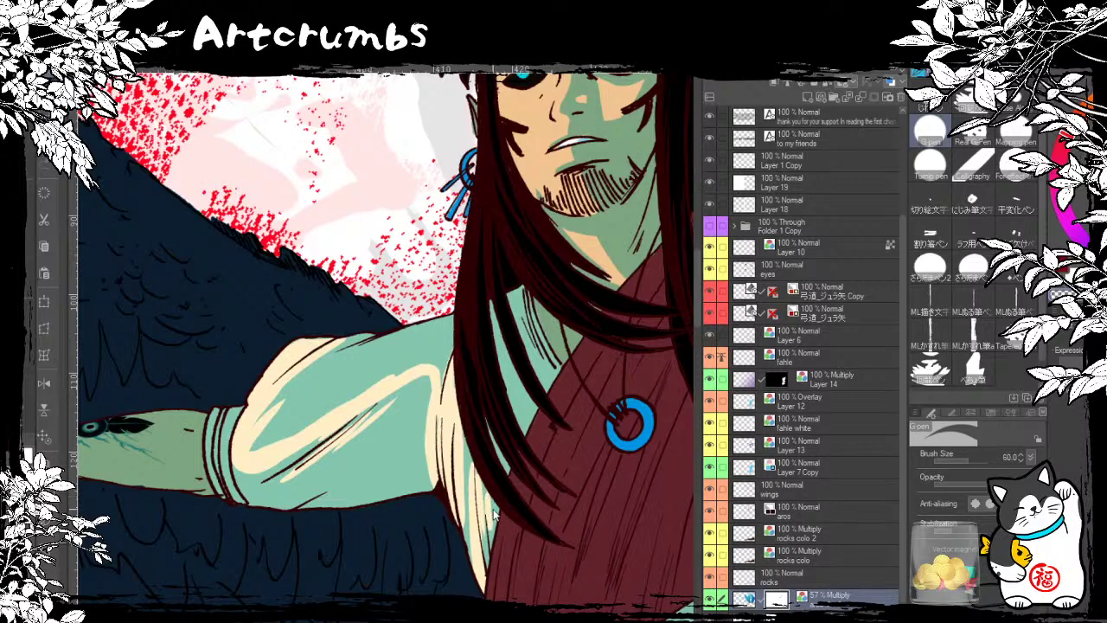
{"action": "left_click_drag", "start_coordinate": [459, 429], "coordinate": [463, 474]}
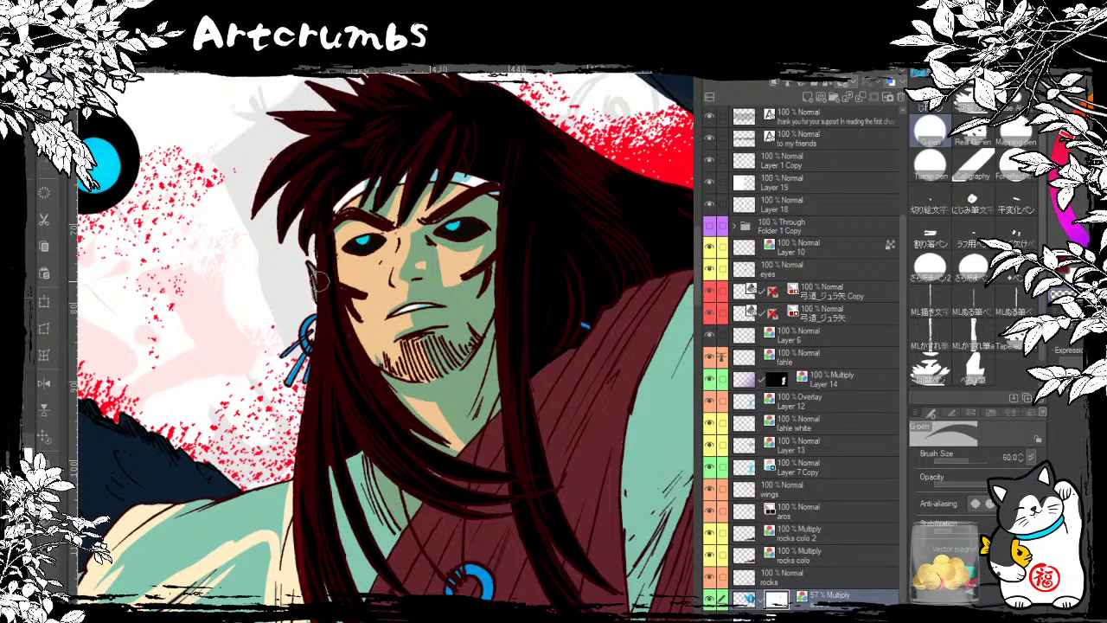
Step: Mask the shadow off the long hair lock hanging beside the earring, redoing the first stroke
{"action": "mouse_move", "coordinate": [320, 322]}
{"action": "left_mouse_down"}
{"action": "mouse_move", "coordinate": [417, 486]}
{"action": "mouse_move", "coordinate": [475, 518]}
{"action": "left_mouse_up"}
{"action": "key", "text": "ctrl+z"}
{"action": "left_click_drag", "start_coordinate": [323, 312], "coordinate": [329, 560]}
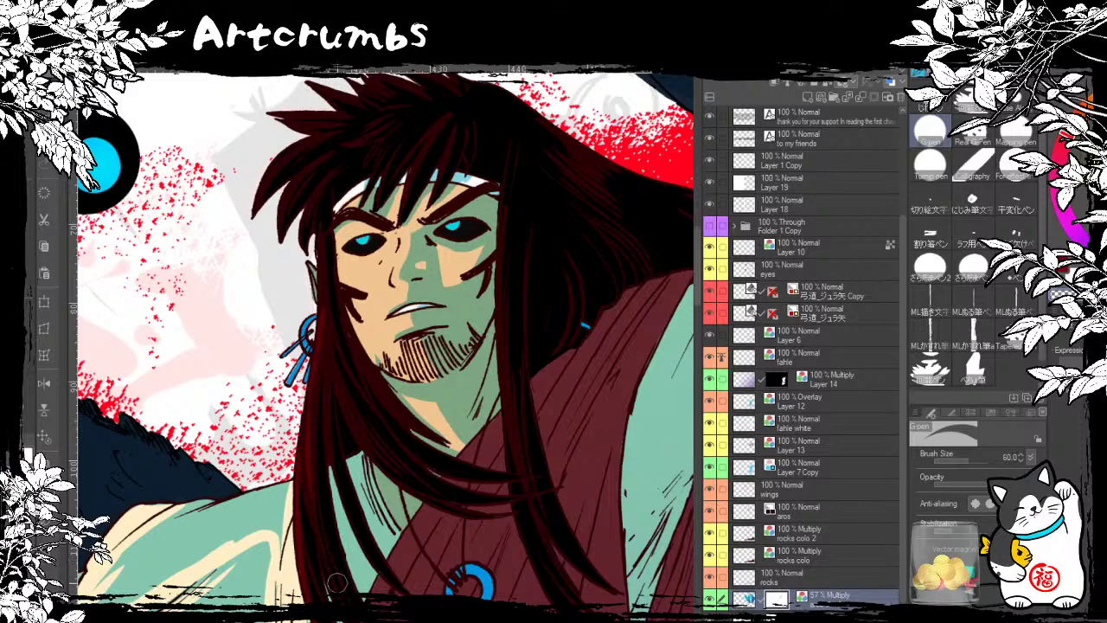
{"action": "mouse_move", "coordinate": [322, 305]}
{"action": "left_mouse_down"}
{"action": "mouse_move", "coordinate": [313, 414]}
{"action": "mouse_move", "coordinate": [325, 575]}
{"action": "left_mouse_up"}
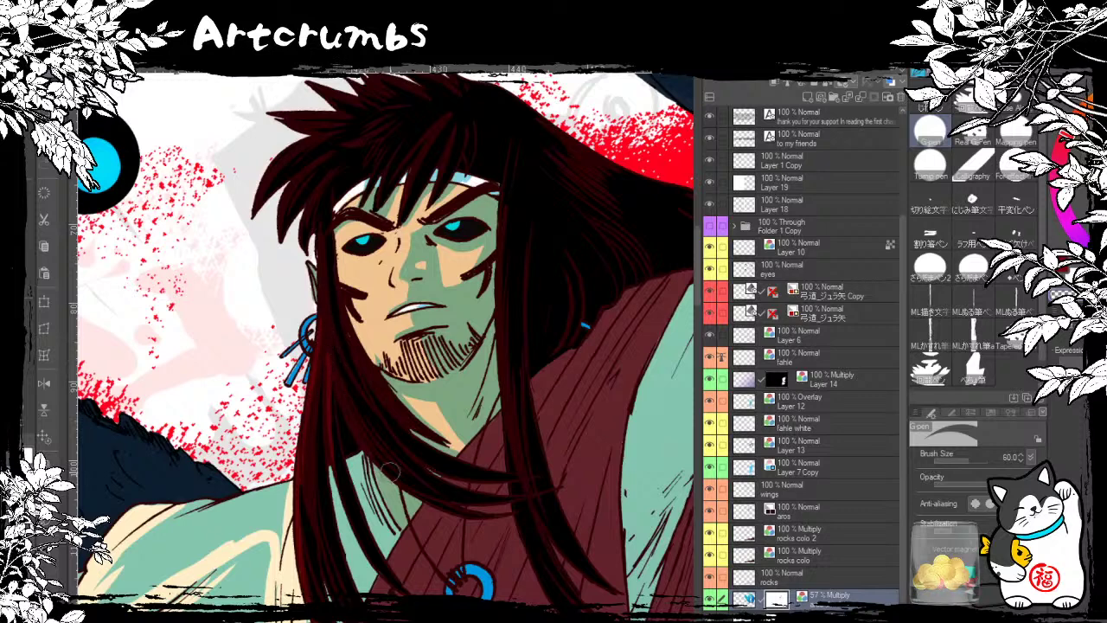
{"action": "left_click_drag", "start_coordinate": [353, 257], "coordinate": [424, 427]}
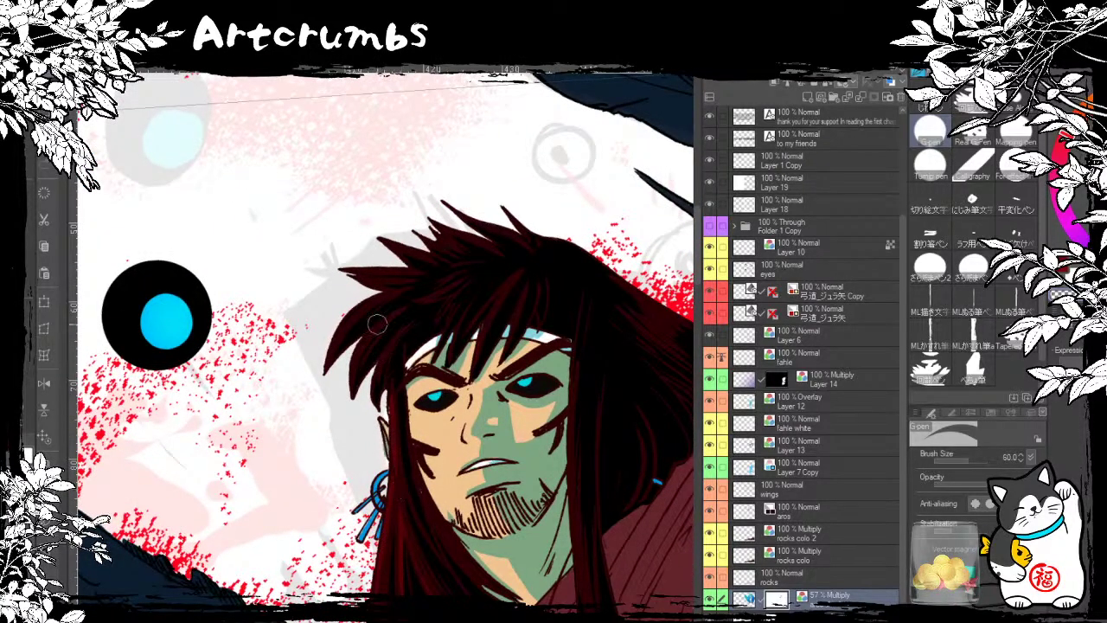
Step: Mask the shadow off the spiky hair strands at the man's crown and above his forehead
{"action": "mouse_move", "coordinate": [255, 458]}
{"action": "left_mouse_down"}
{"action": "mouse_move", "coordinate": [251, 524]}
{"action": "mouse_move", "coordinate": [262, 533]}
{"action": "left_mouse_up"}
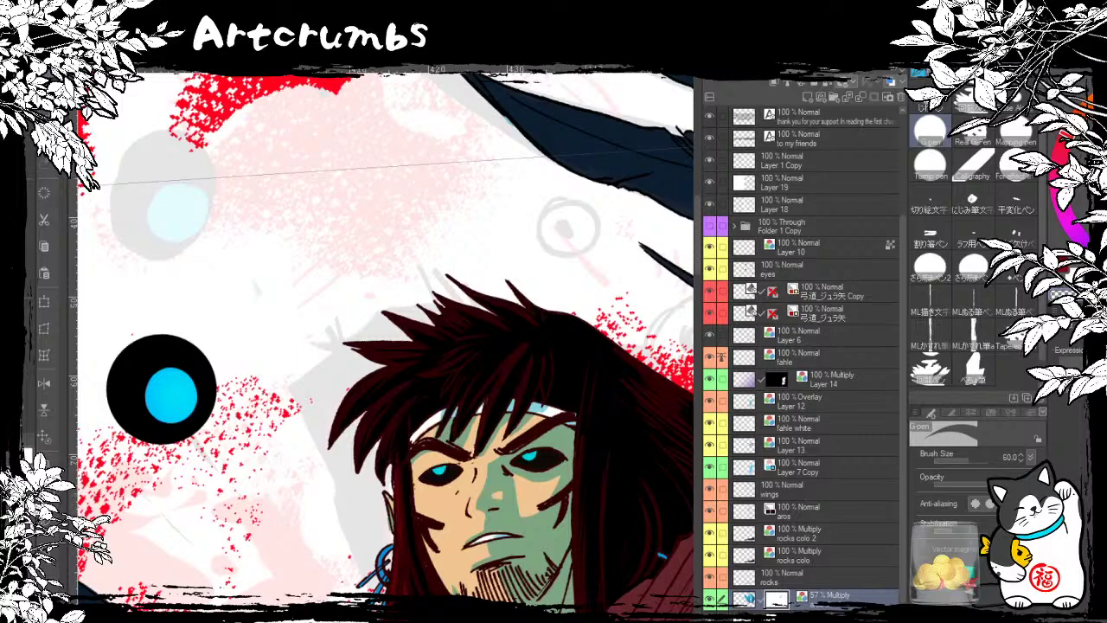
{"action": "left_click_drag", "start_coordinate": [337, 370], "coordinate": [363, 394]}
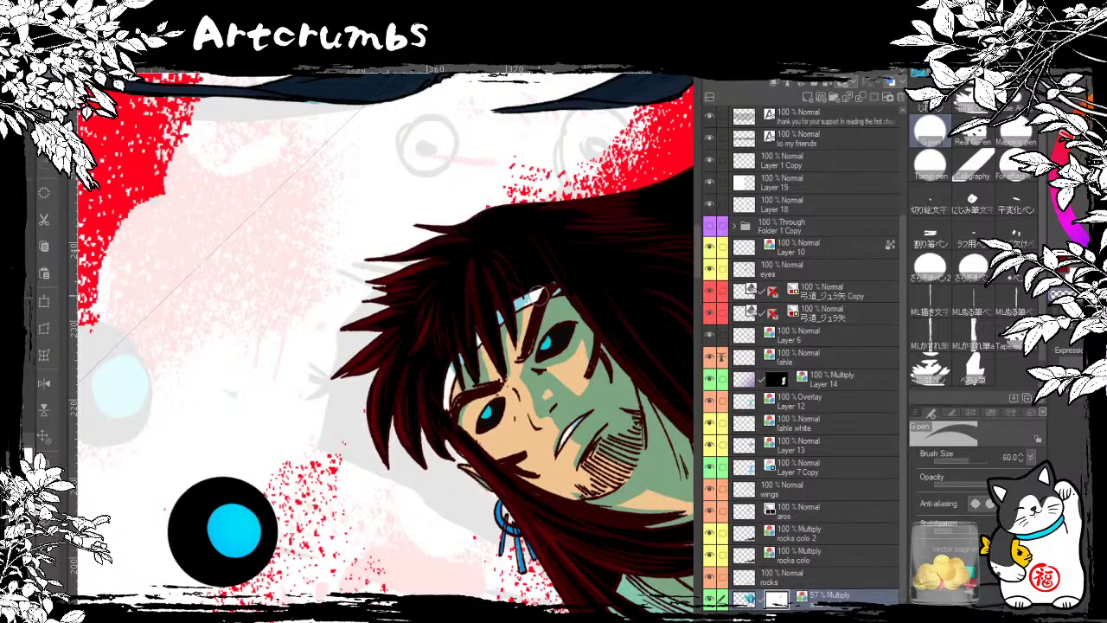
{"action": "left_click_drag", "start_coordinate": [478, 299], "coordinate": [364, 298]}
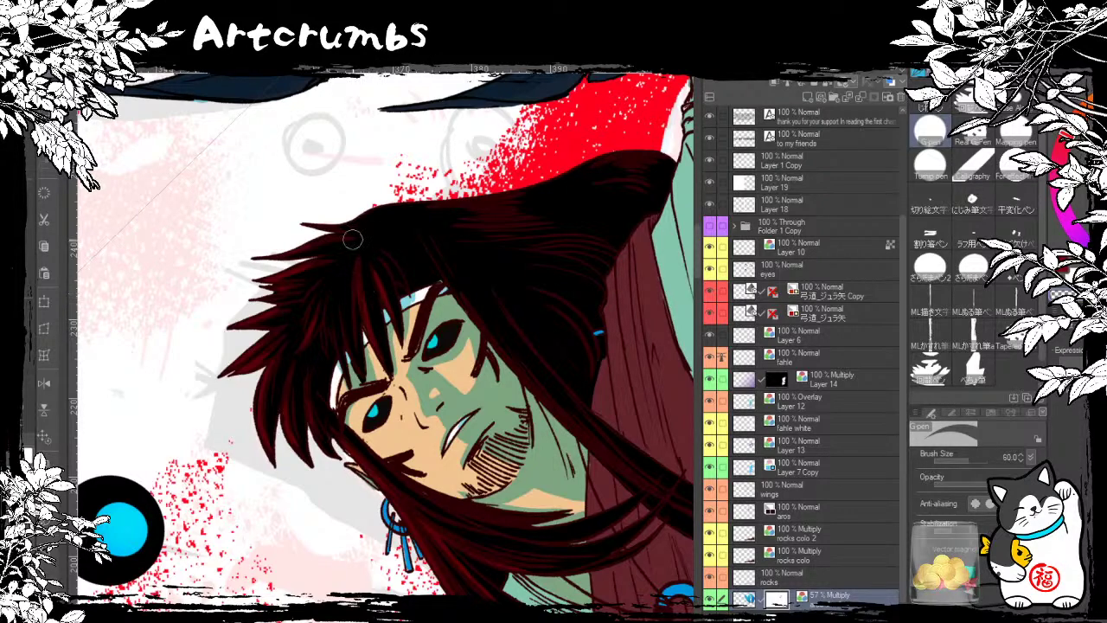
{"action": "left_click_drag", "start_coordinate": [353, 239], "coordinate": [214, 208]}
{"action": "left_click_drag", "start_coordinate": [452, 440], "coordinate": [373, 467]}
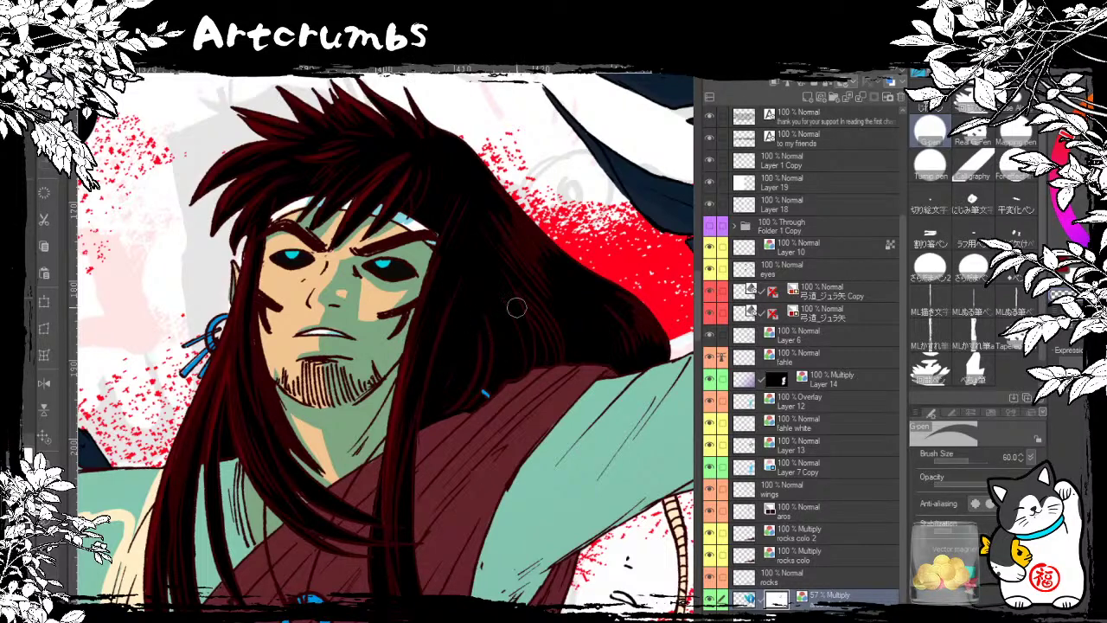
Step: Mask the shadow off the upper part of the lowered arm's sleeve, from the shoulder down to the cuff bands
{"action": "left_click_drag", "start_coordinate": [464, 321], "coordinate": [517, 347]}
{"action": "left_click_drag", "start_coordinate": [476, 417], "coordinate": [549, 286]}
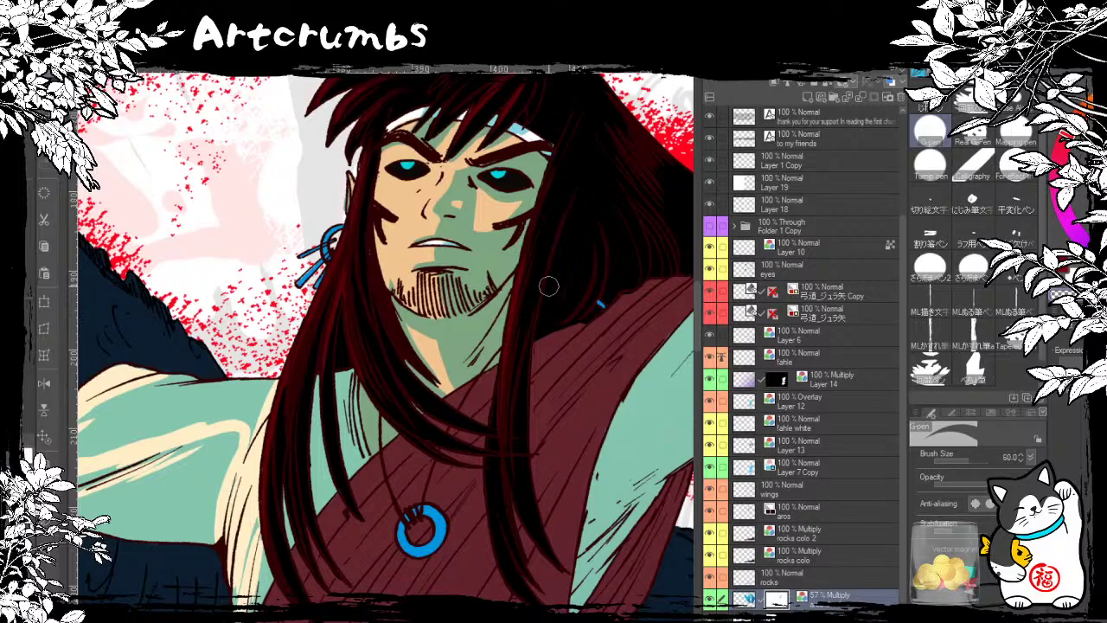
{"action": "left_click_drag", "start_coordinate": [549, 287], "coordinate": [514, 261]}
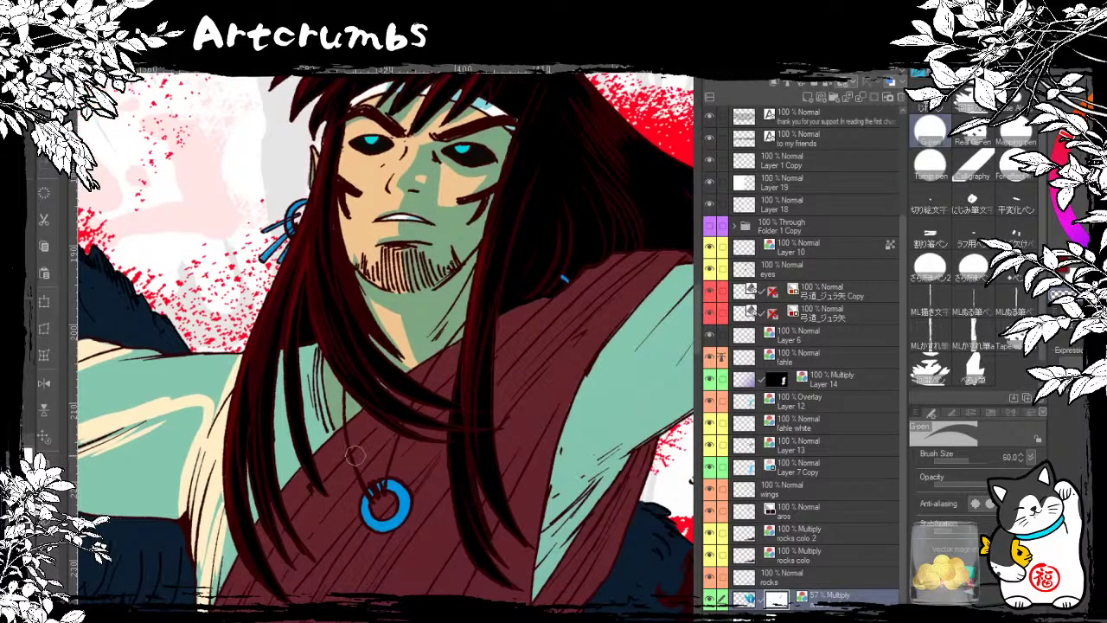
{"action": "left_click_drag", "start_coordinate": [355, 456], "coordinate": [560, 443]}
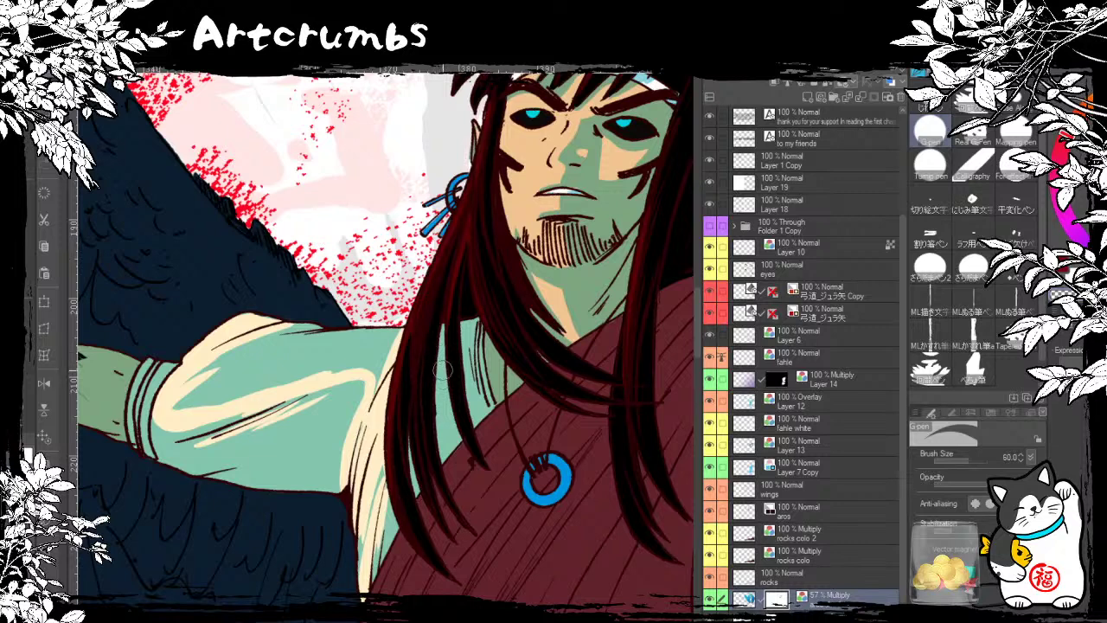
{"action": "left_click_drag", "start_coordinate": [447, 407], "coordinate": [358, 268]}
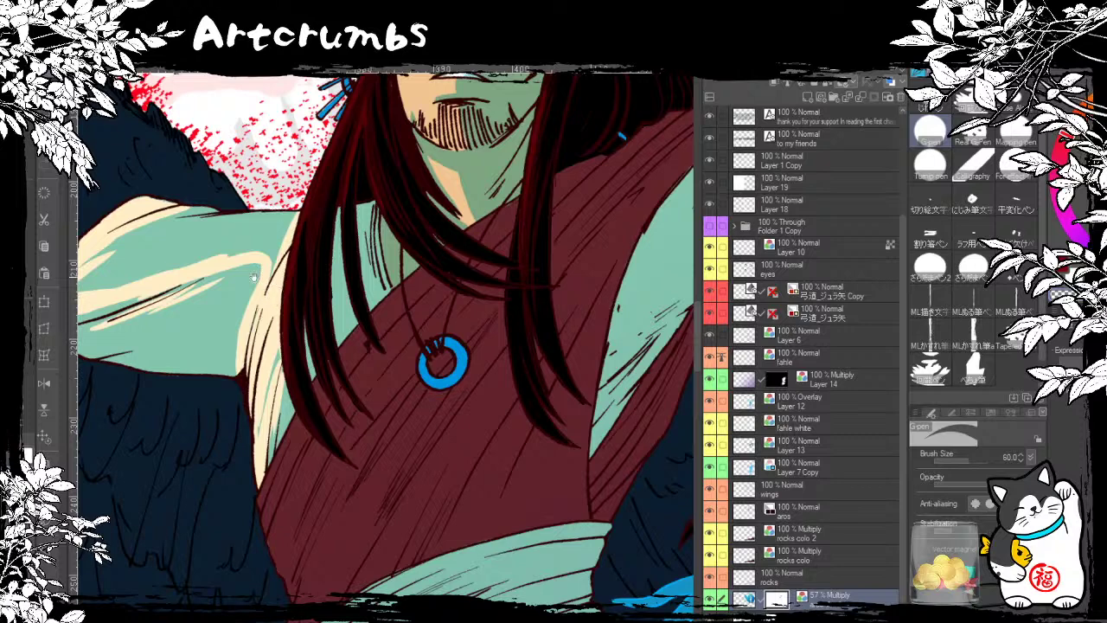
{"action": "left_click_drag", "start_coordinate": [259, 270], "coordinate": [249, 302]}
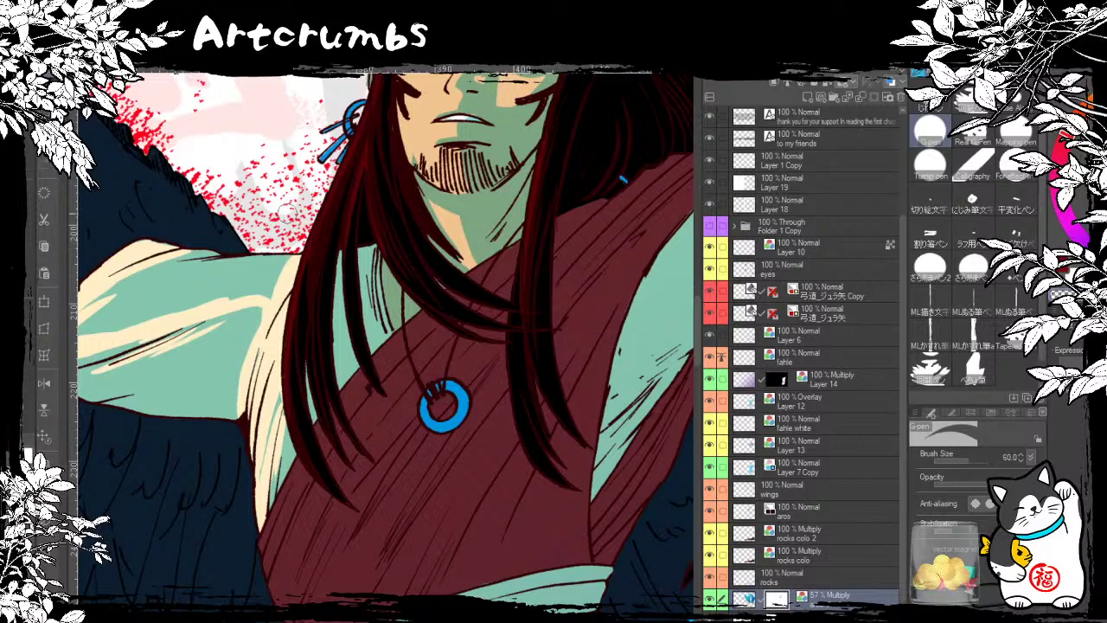
{"action": "left_click_drag", "start_coordinate": [288, 214], "coordinate": [273, 239]}
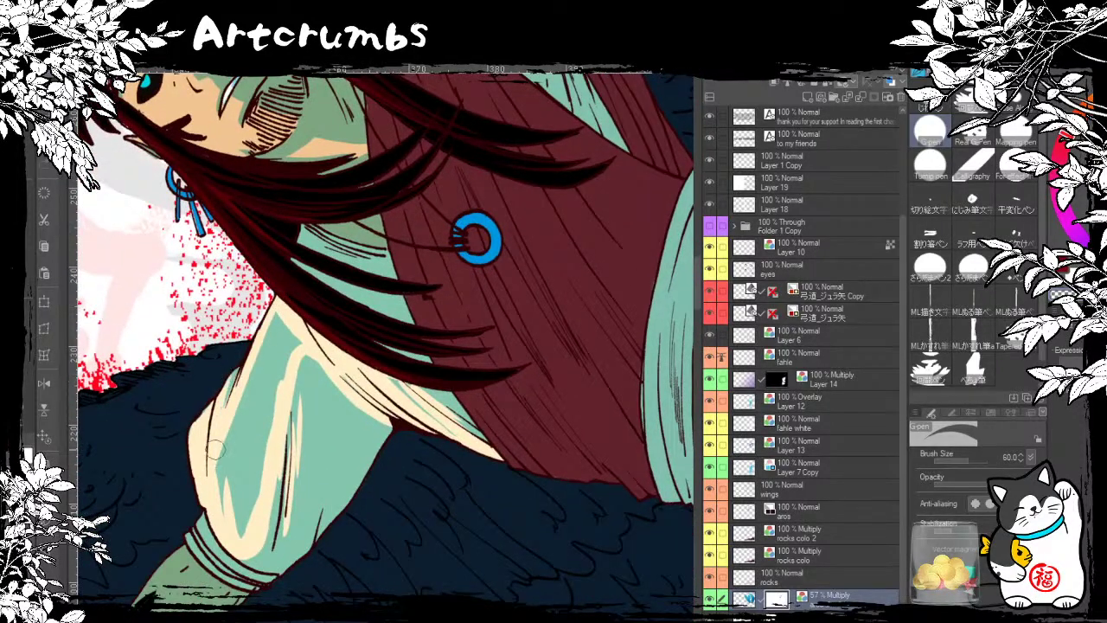
{"action": "mouse_move", "coordinate": [274, 318]}
{"action": "left_mouse_down"}
{"action": "mouse_move", "coordinate": [227, 434]}
{"action": "mouse_move", "coordinate": [218, 512]}
{"action": "mouse_move", "coordinate": [215, 483]}
{"action": "mouse_move", "coordinate": [284, 316]}
{"action": "mouse_move", "coordinate": [245, 405]}
{"action": "mouse_move", "coordinate": [225, 499]}
{"action": "mouse_move", "coordinate": [273, 339]}
{"action": "mouse_move", "coordinate": [234, 481]}
{"action": "mouse_move", "coordinate": [290, 333]}
{"action": "mouse_move", "coordinate": [250, 537]}
{"action": "mouse_move", "coordinate": [270, 409]}
{"action": "mouse_move", "coordinate": [241, 525]}
{"action": "mouse_move", "coordinate": [266, 384]}
{"action": "left_mouse_up"}
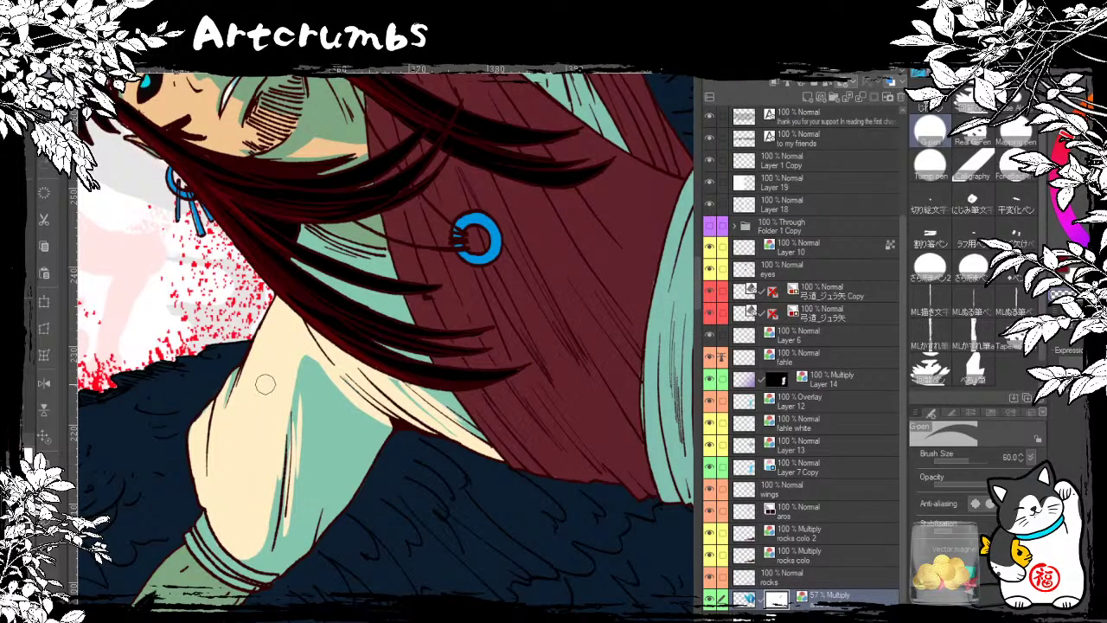
{"action": "left_click_drag", "start_coordinate": [273, 434], "coordinate": [246, 311]}
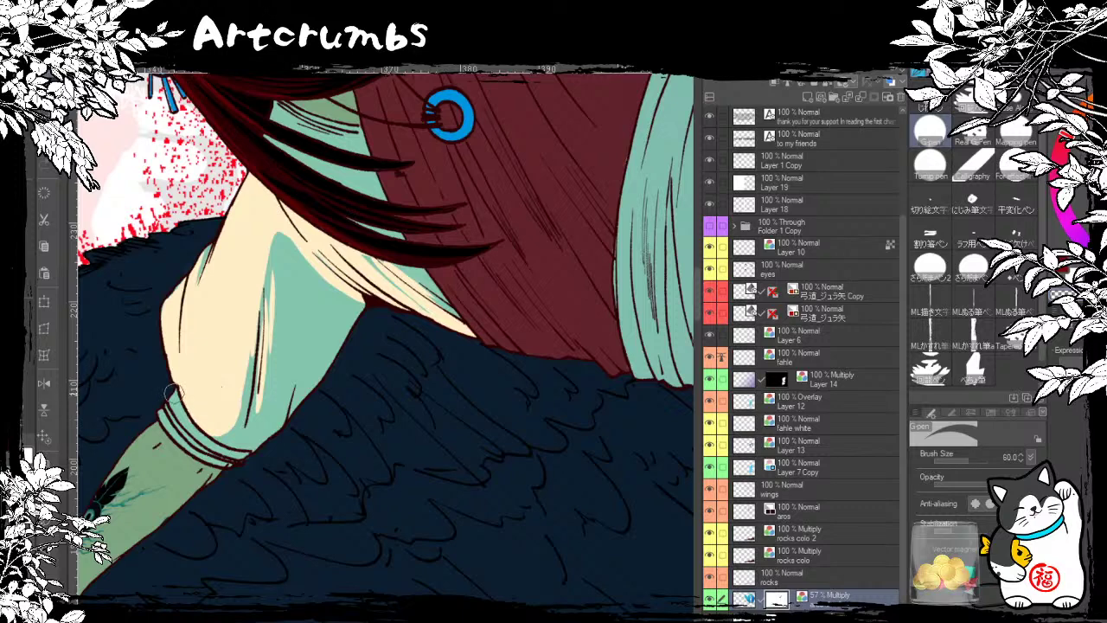
{"action": "mouse_move", "coordinate": [171, 391]}
{"action": "left_mouse_down"}
{"action": "mouse_move", "coordinate": [232, 448]}
{"action": "mouse_move", "coordinate": [166, 408]}
{"action": "mouse_move", "coordinate": [182, 438]}
{"action": "mouse_move", "coordinate": [211, 455]}
{"action": "mouse_move", "coordinate": [222, 338]}
{"action": "mouse_move", "coordinate": [311, 219]}
{"action": "left_mouse_up"}
Step: Mask the shadow off the lowered hand's thumb and fingers and along the upper side of the tattooed forearm
{"action": "left_click_drag", "start_coordinate": [267, 288], "coordinate": [356, 234]}
{"action": "left_click_drag", "start_coordinate": [275, 495], "coordinate": [256, 283]}
{"action": "left_click_drag", "start_coordinate": [313, 433], "coordinate": [194, 513]}
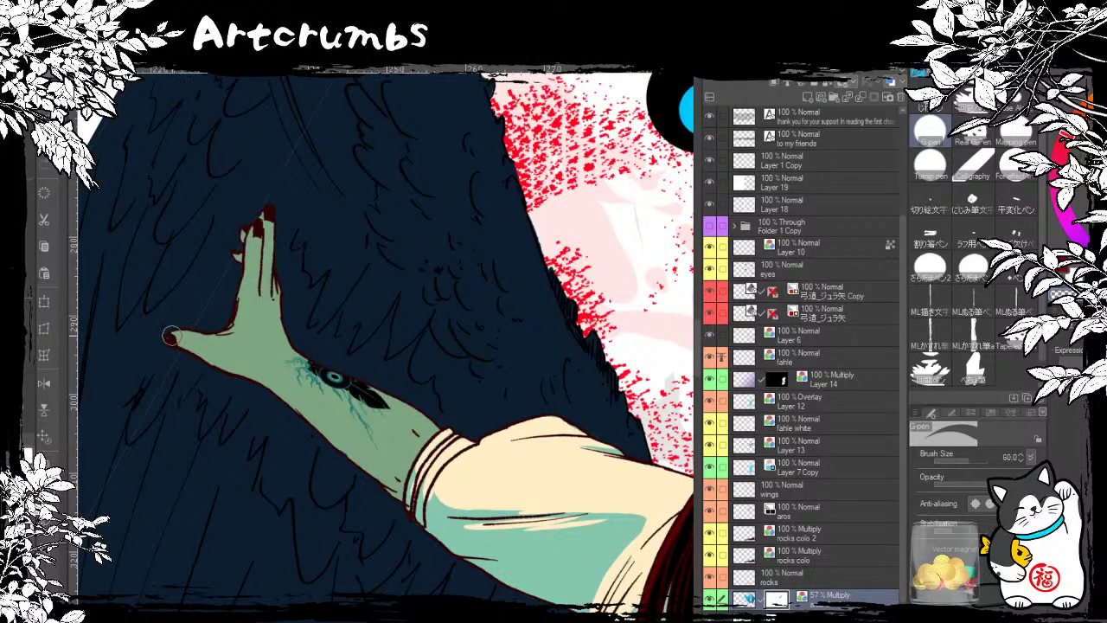
{"action": "mouse_move", "coordinate": [171, 335]}
{"action": "left_mouse_down"}
{"action": "mouse_move", "coordinate": [216, 341]}
{"action": "mouse_move", "coordinate": [218, 327]}
{"action": "mouse_move", "coordinate": [160, 313]}
{"action": "left_mouse_up"}
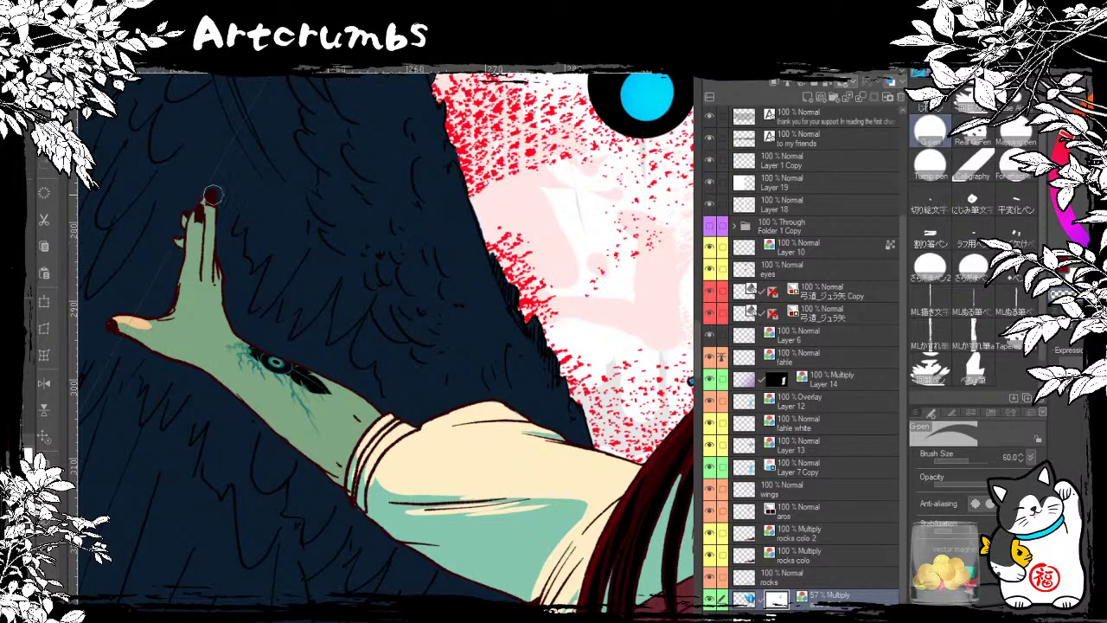
{"action": "mouse_move", "coordinate": [206, 200]}
{"action": "left_mouse_down"}
{"action": "mouse_move", "coordinate": [213, 316]}
{"action": "mouse_move", "coordinate": [218, 262]}
{"action": "mouse_move", "coordinate": [222, 319]}
{"action": "mouse_move", "coordinate": [219, 260]}
{"action": "mouse_move", "coordinate": [213, 292]}
{"action": "mouse_move", "coordinate": [239, 349]}
{"action": "mouse_move", "coordinate": [289, 369]}
{"action": "left_mouse_up"}
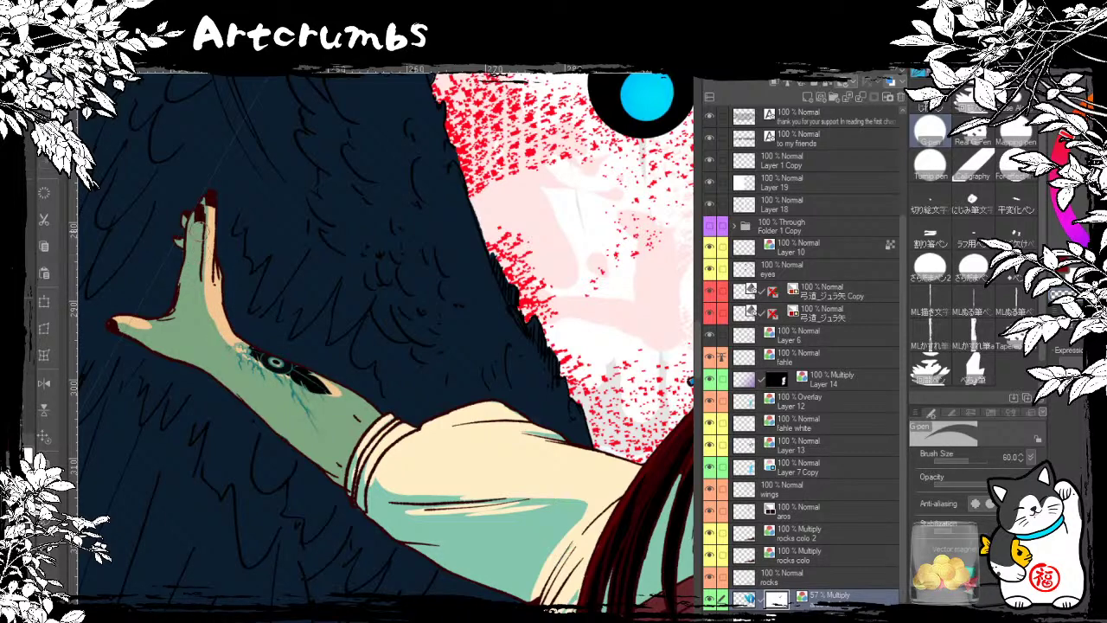
{"action": "left_click_drag", "start_coordinate": [204, 206], "coordinate": [197, 295]}
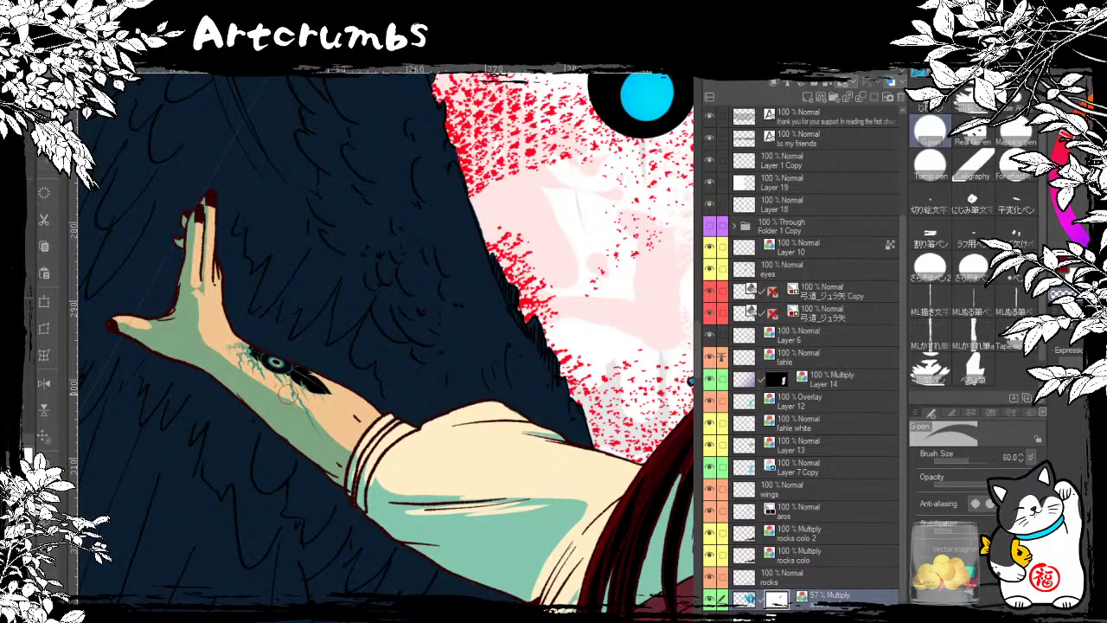
{"action": "left_click_drag", "start_coordinate": [303, 414], "coordinate": [229, 332]}
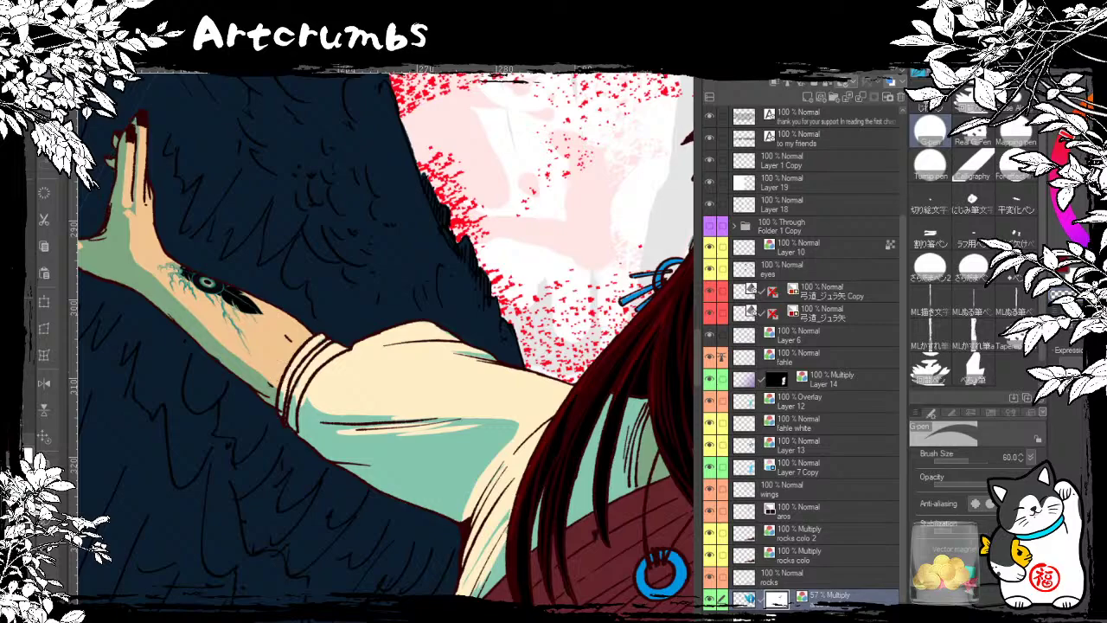
Step: Examine the man's lighting in the context of the whole front cover
{"action": "left_click_drag", "start_coordinate": [404, 250], "coordinate": [679, 87]}
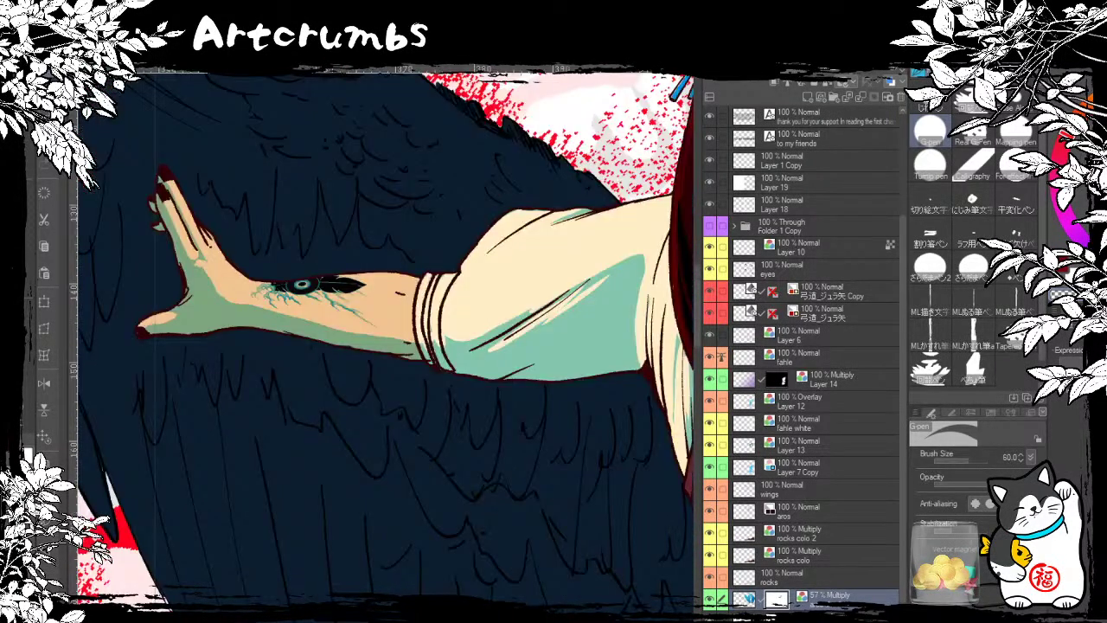
{"action": "key", "text": "ctrl+minus"}
{"action": "key", "text": "ctrl+minus"}
{"action": "key", "text": "ctrl+minus"}
{"action": "key", "text": "ctrl+minus"}
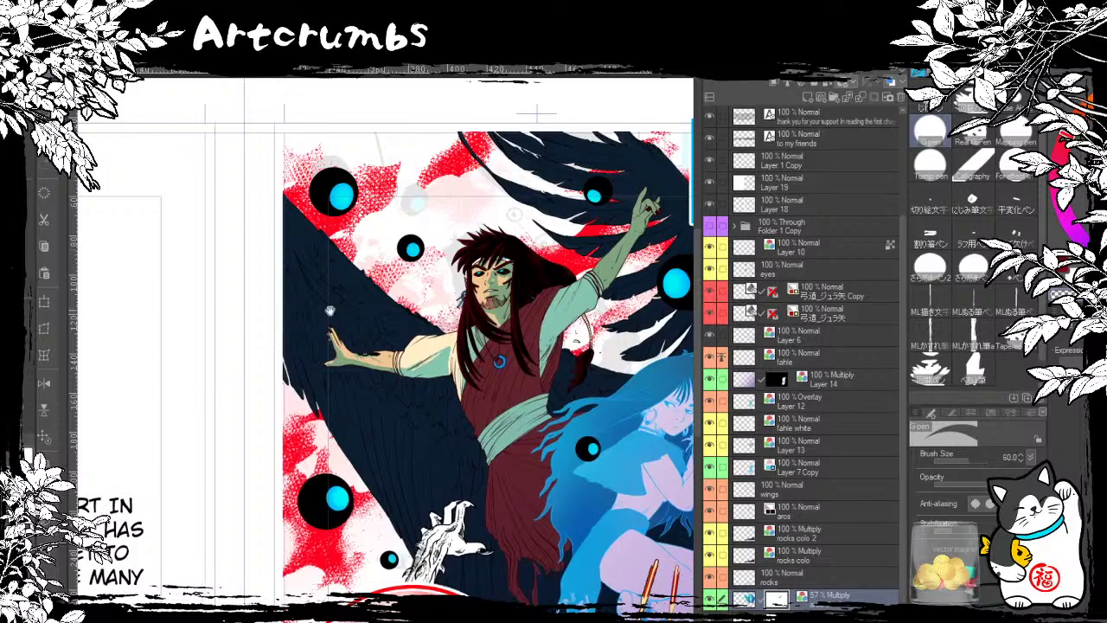
{"action": "left_click_drag", "start_coordinate": [330, 312], "coordinate": [126, 310]}
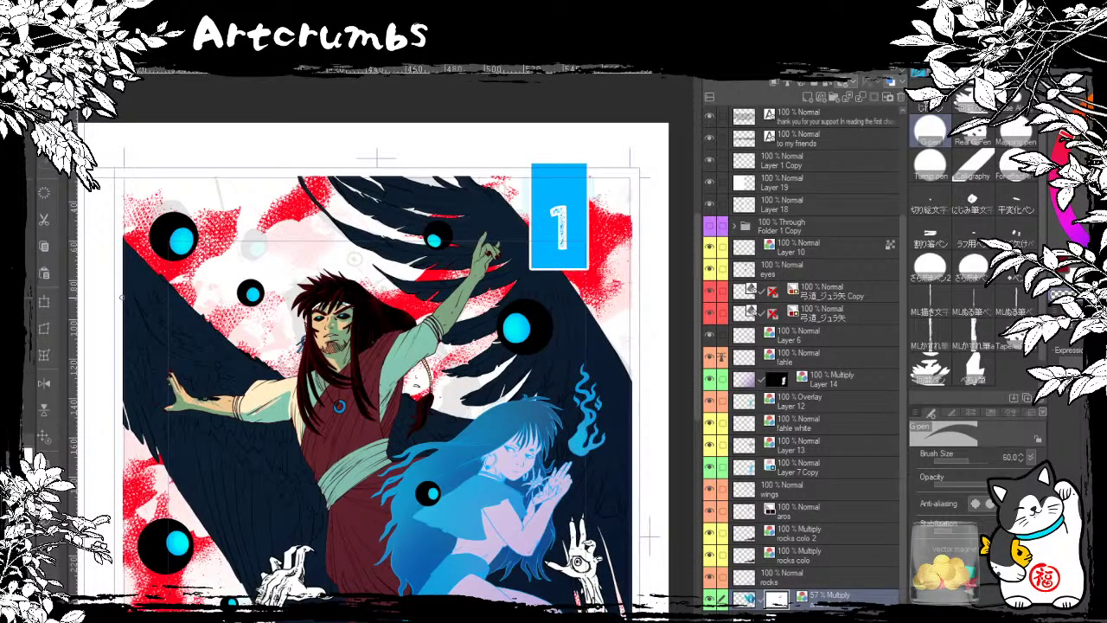
{"action": "left_click_drag", "start_coordinate": [366, 533], "coordinate": [390, 510]}
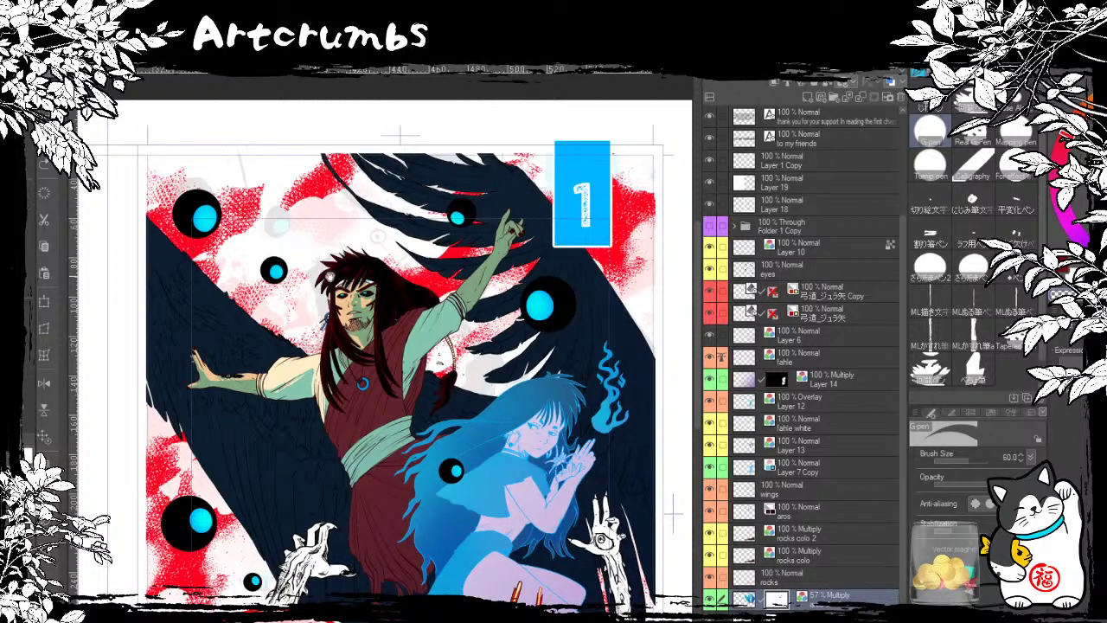
{"action": "left_click_drag", "start_coordinate": [330, 276], "coordinate": [284, 290]}
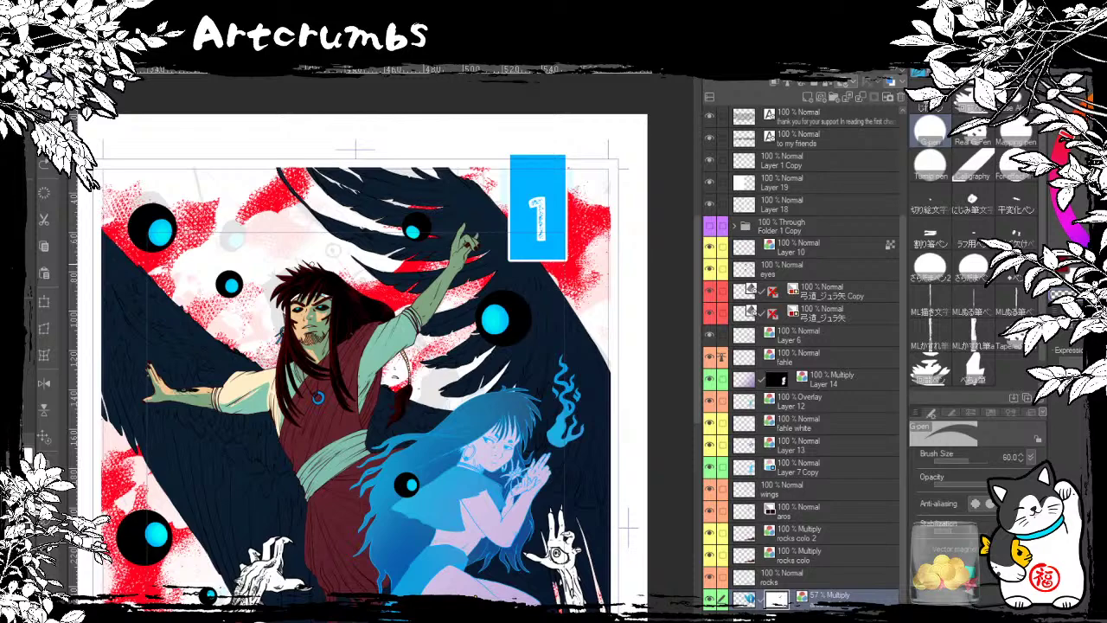
{"action": "left_click_drag", "start_coordinate": [479, 482], "coordinate": [490, 479]}
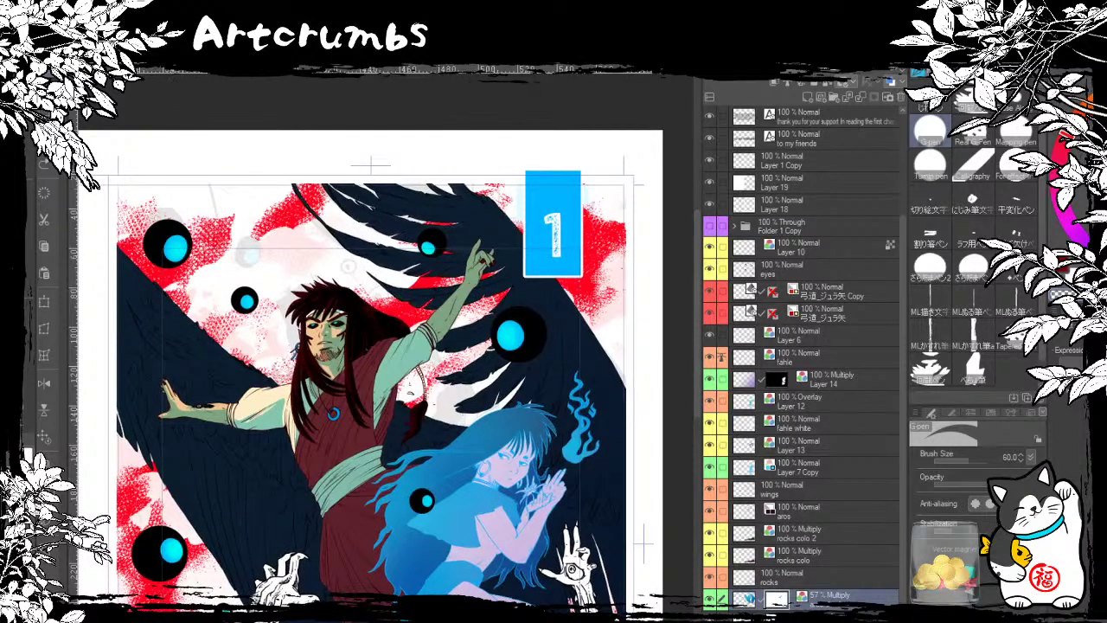
Step: Paint shadow back onto the lowered arm's sleeve at the cuff and as tapered fold strokes toward the shoulder
{"action": "scroll", "coordinate": [381, 381], "scroll_direction": "up", "scroll_amount": 4}
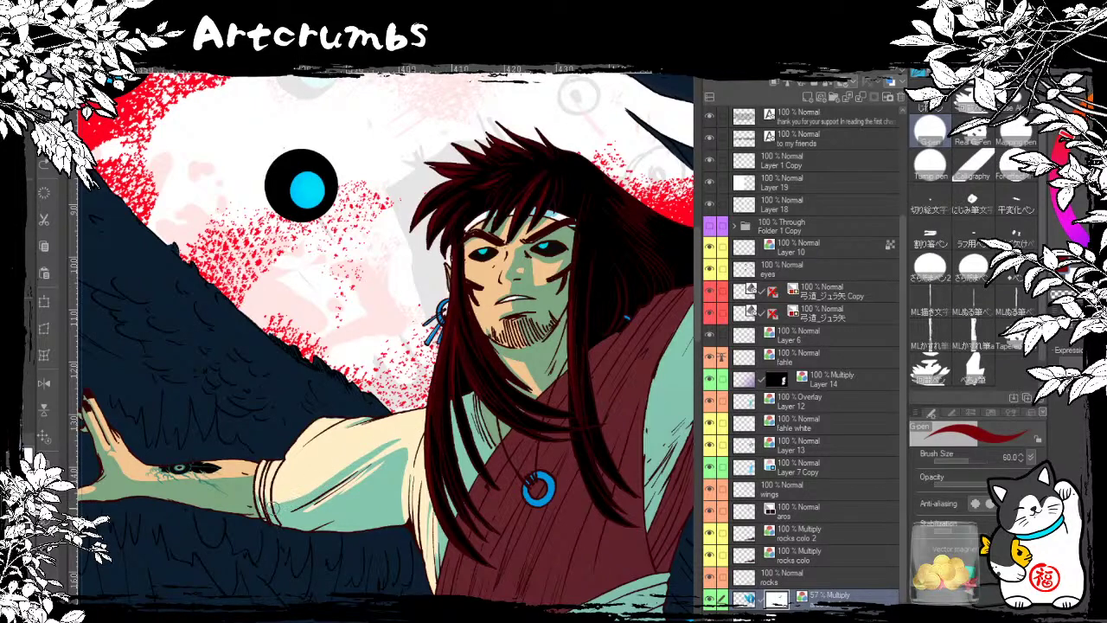
{"action": "mouse_move", "coordinate": [264, 472]}
{"action": "left_mouse_down"}
{"action": "mouse_move", "coordinate": [275, 507]}
{"action": "mouse_move", "coordinate": [265, 515]}
{"action": "left_mouse_up"}
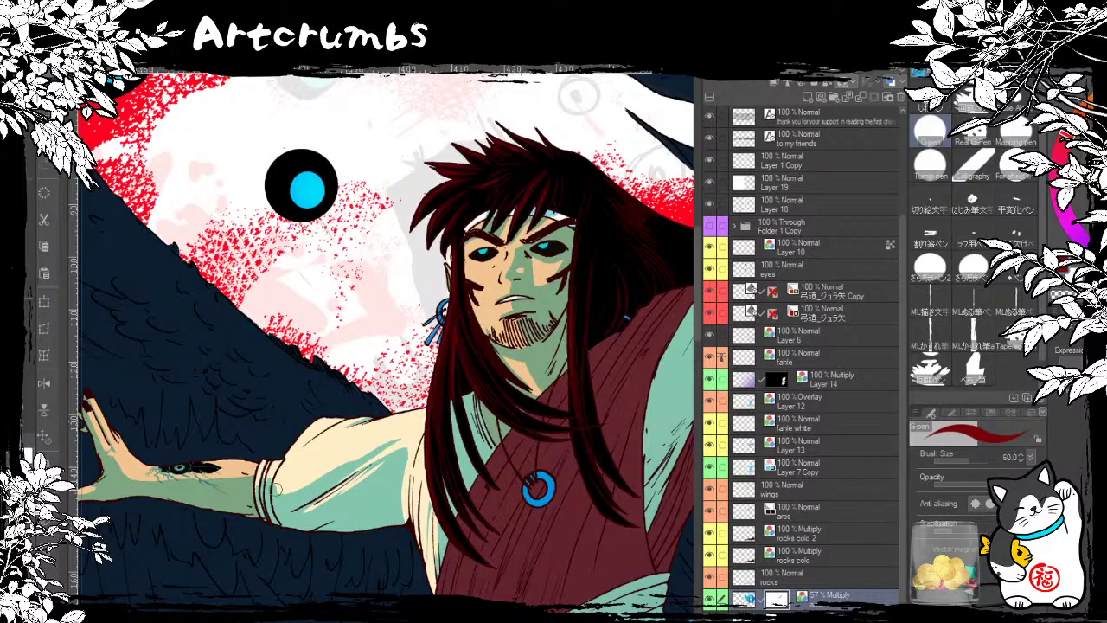
{"action": "left_click_drag", "start_coordinate": [349, 443], "coordinate": [265, 494]}
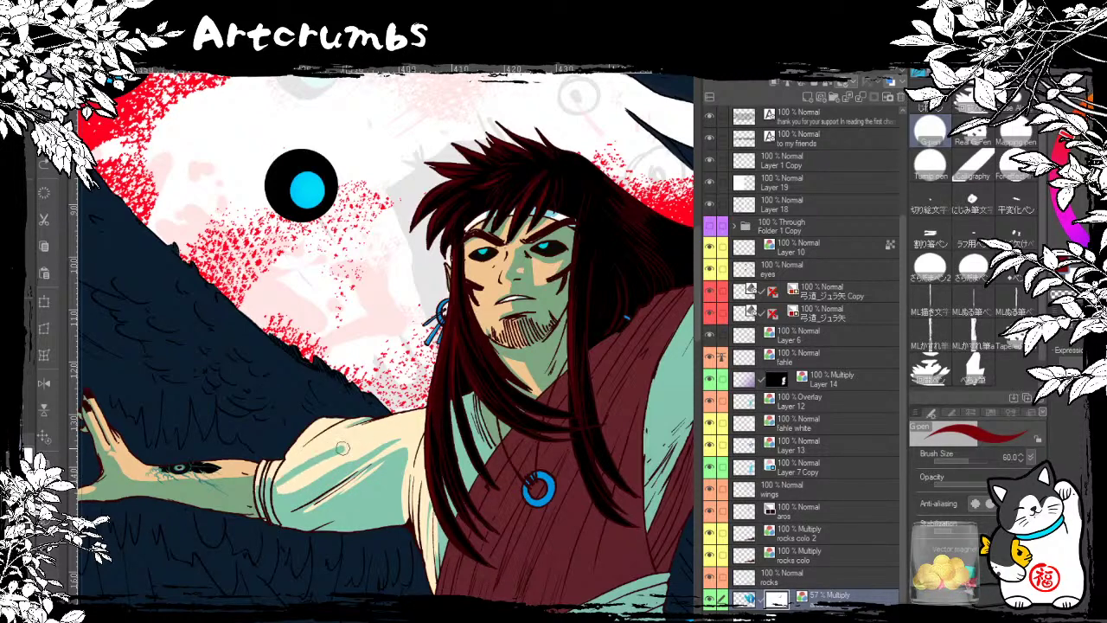
{"action": "mouse_move", "coordinate": [398, 434]}
{"action": "left_mouse_down"}
{"action": "mouse_move", "coordinate": [336, 454]}
{"action": "mouse_move", "coordinate": [270, 497]}
{"action": "left_mouse_up"}
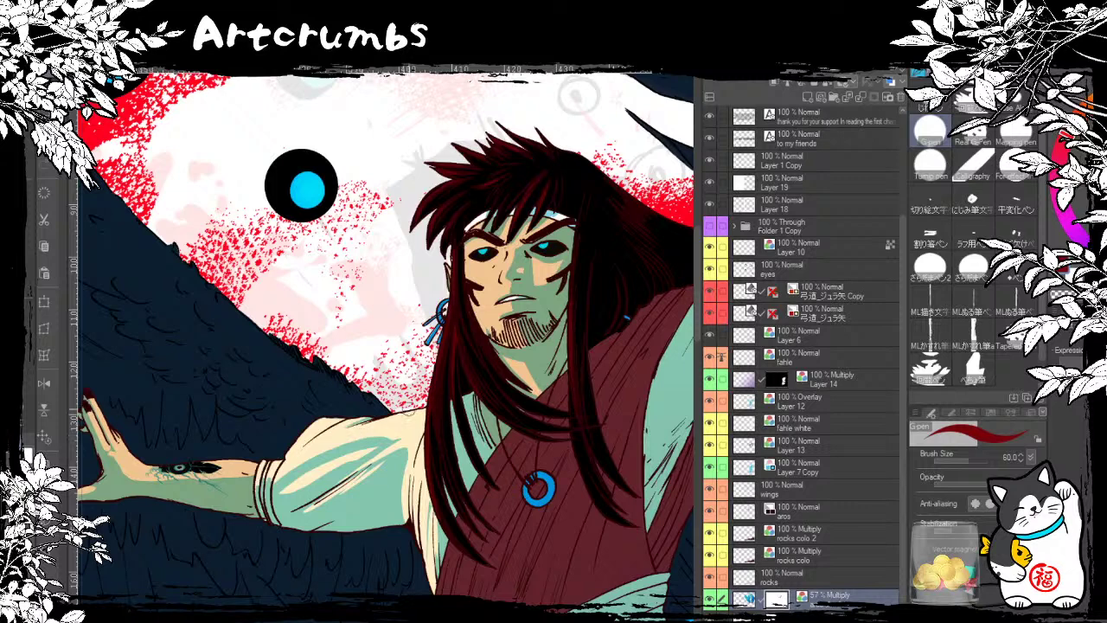
{"action": "left_click_drag", "start_coordinate": [349, 460], "coordinate": [269, 503]}
{"action": "left_click_drag", "start_coordinate": [326, 460], "coordinate": [278, 493]}
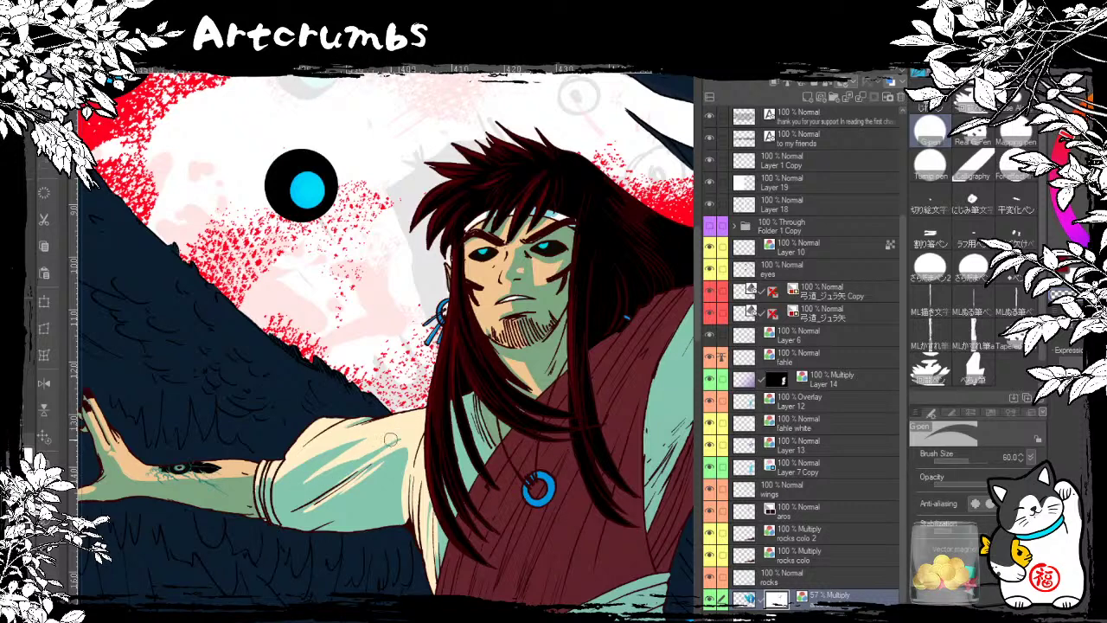
Step: Mask the shadow off the raised hand's fingers and wrist edge and in strips along the raised forearm
{"action": "left_click_drag", "start_coordinate": [437, 422], "coordinate": [597, 354]}
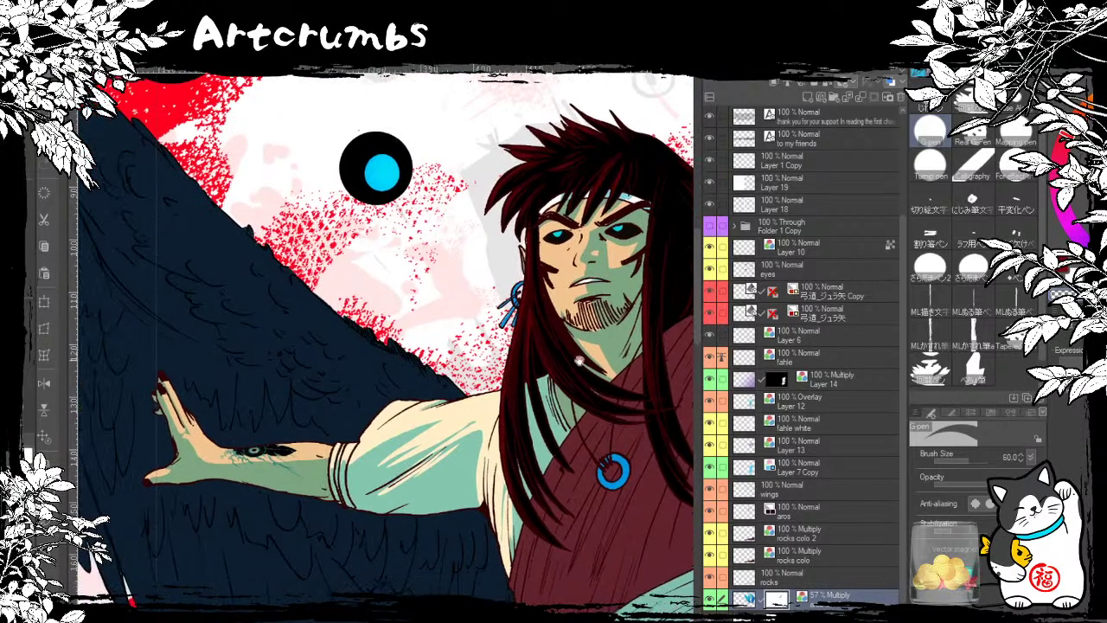
{"action": "left_click_drag", "start_coordinate": [431, 441], "coordinate": [309, 461]}
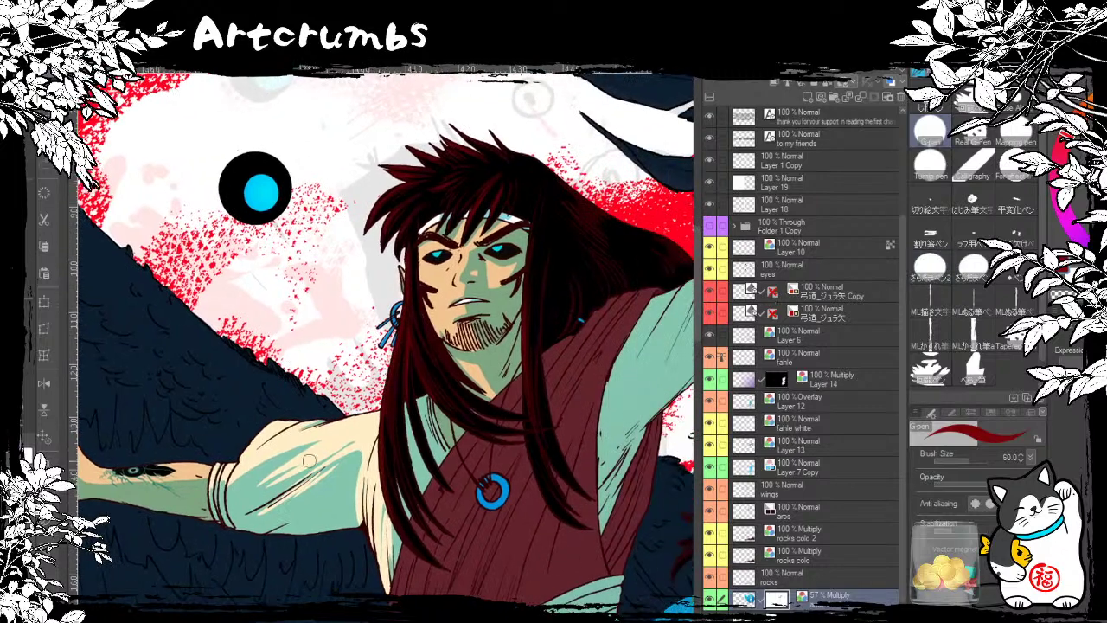
{"action": "left_click_drag", "start_coordinate": [486, 404], "coordinate": [358, 475]}
{"action": "left_click_drag", "start_coordinate": [474, 453], "coordinate": [367, 472]}
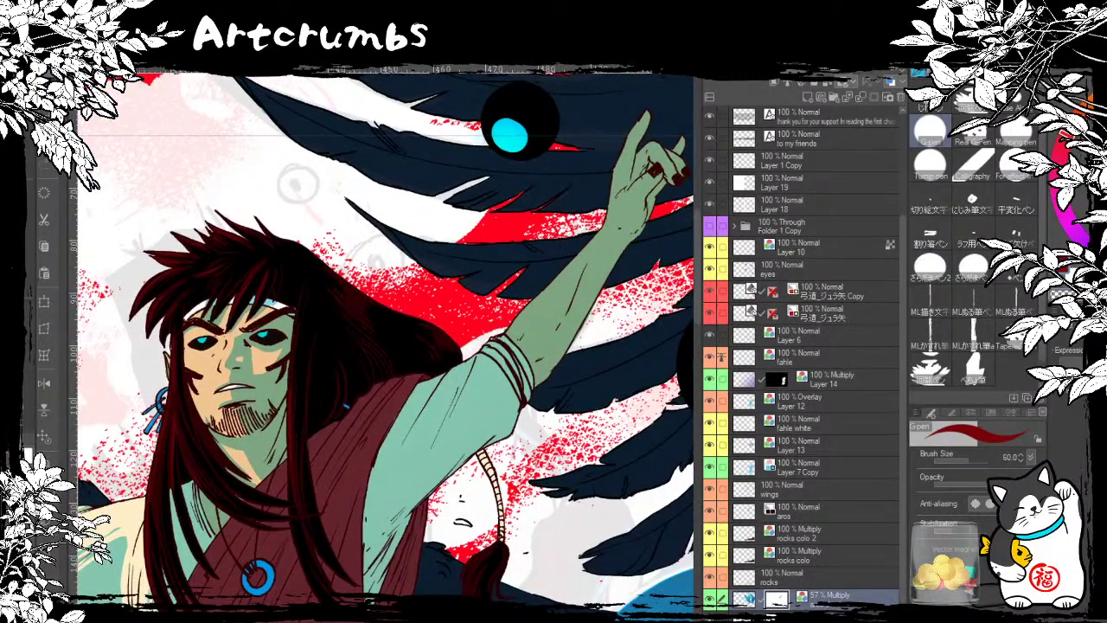
{"action": "left_click_drag", "start_coordinate": [467, 243], "coordinate": [350, 260]}
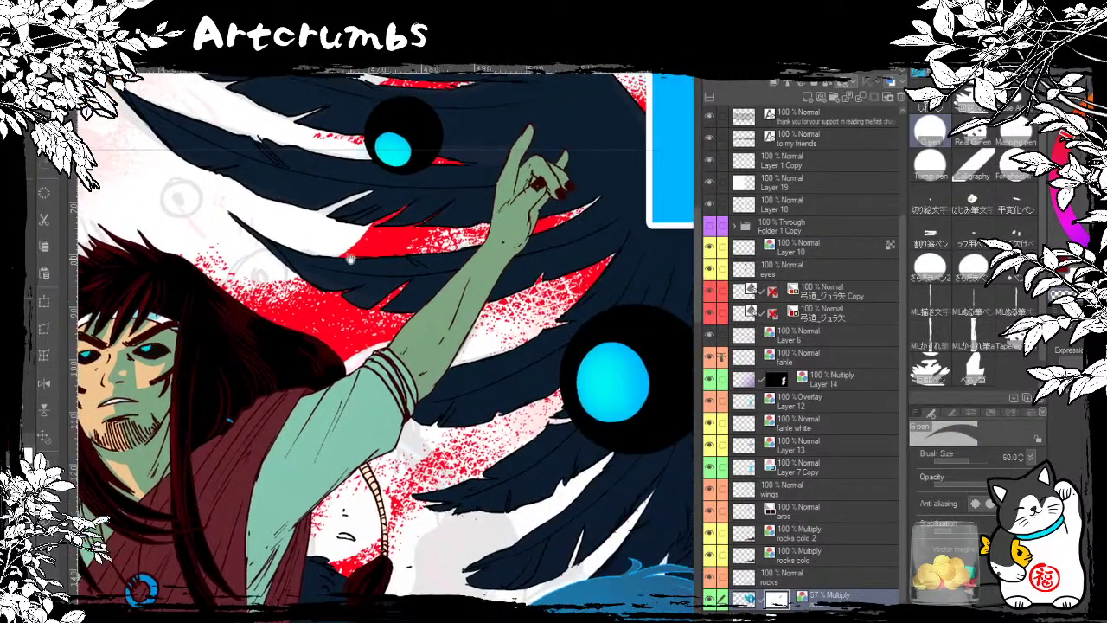
{"action": "left_click_drag", "start_coordinate": [525, 129], "coordinate": [494, 246]}
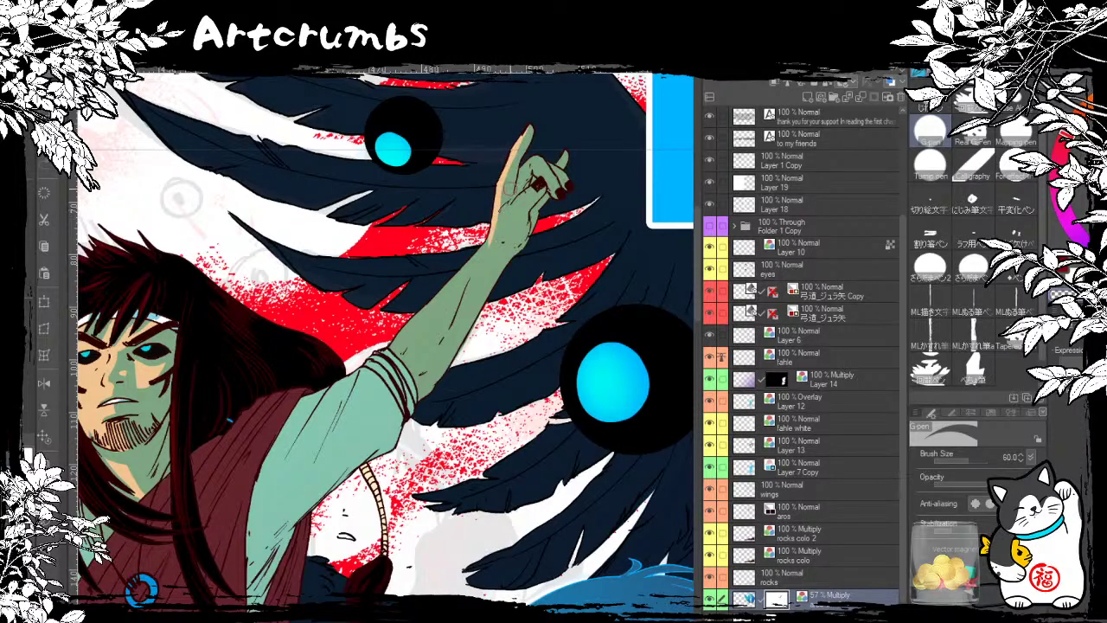
{"action": "left_click_drag", "start_coordinate": [538, 184], "coordinate": [513, 207]}
{"action": "left_click_drag", "start_coordinate": [538, 157], "coordinate": [554, 187]}
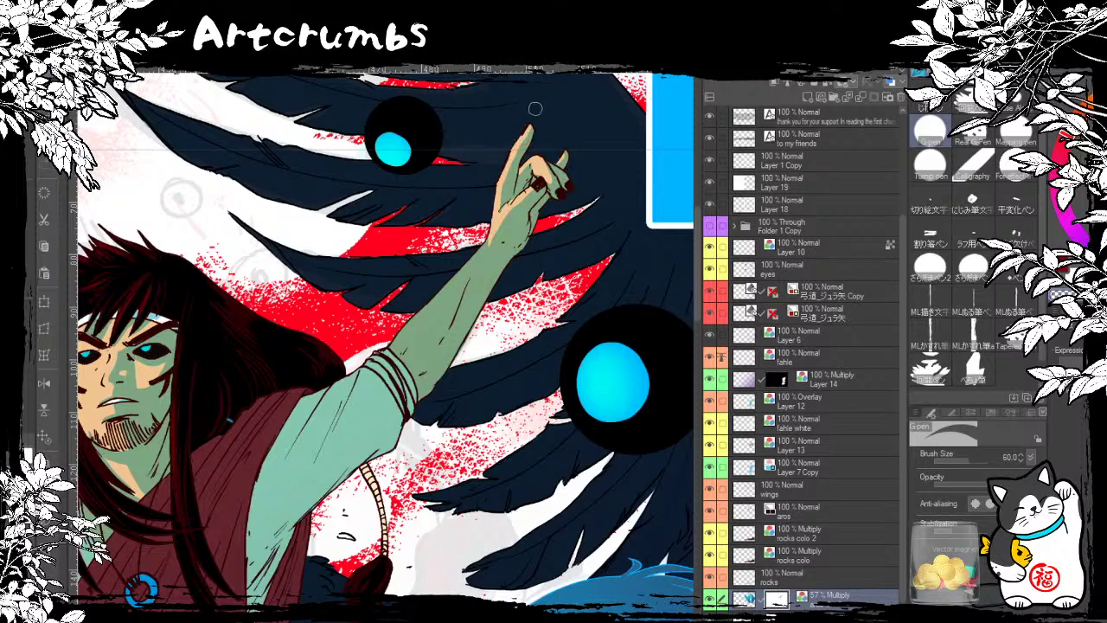
{"action": "left_click_drag", "start_coordinate": [438, 271], "coordinate": [452, 197]}
{"action": "mouse_move", "coordinate": [512, 152]}
{"action": "left_mouse_down"}
{"action": "mouse_move", "coordinate": [415, 284]}
{"action": "mouse_move", "coordinate": [403, 273]}
{"action": "mouse_move", "coordinate": [450, 225]}
{"action": "left_mouse_up"}
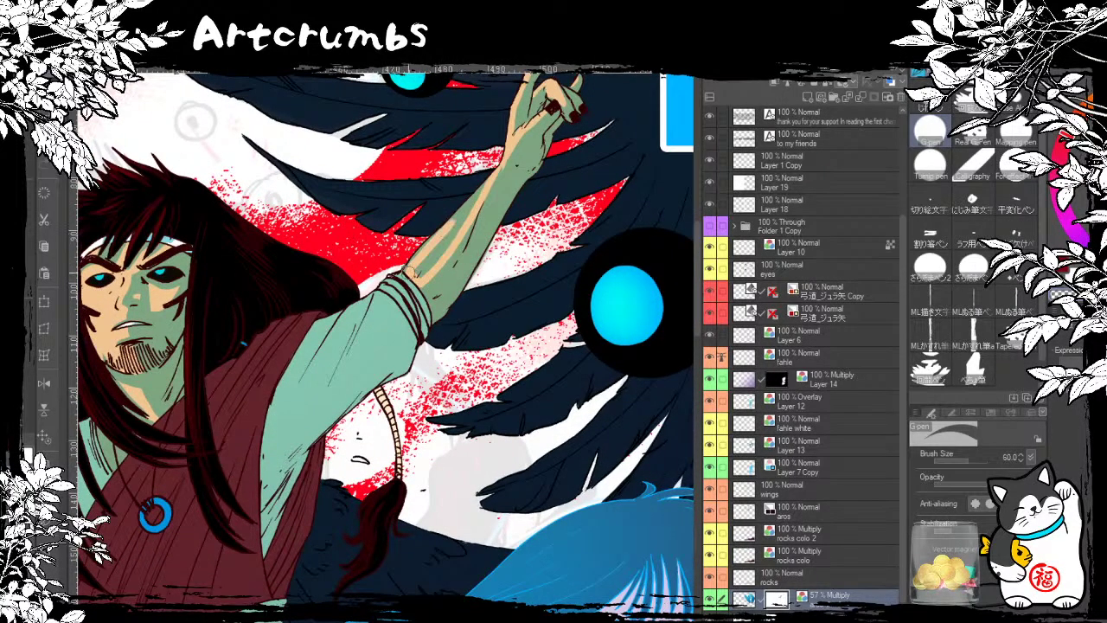
Step: Mask the shadow off the upper side of the raised forearm and the sleeve's cuff bands at the elbow
{"action": "mouse_move", "coordinate": [409, 270]}
{"action": "left_mouse_down"}
{"action": "mouse_move", "coordinate": [472, 202]}
{"action": "mouse_move", "coordinate": [439, 242]}
{"action": "mouse_move", "coordinate": [461, 220]}
{"action": "left_mouse_up"}
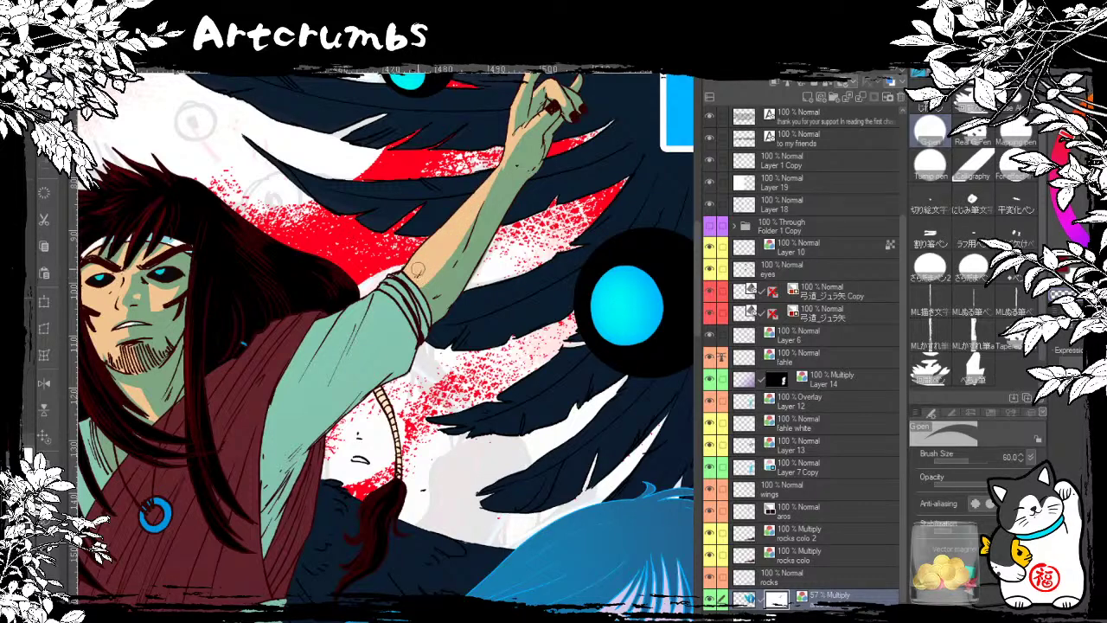
{"action": "left_click_drag", "start_coordinate": [475, 218], "coordinate": [451, 211]}
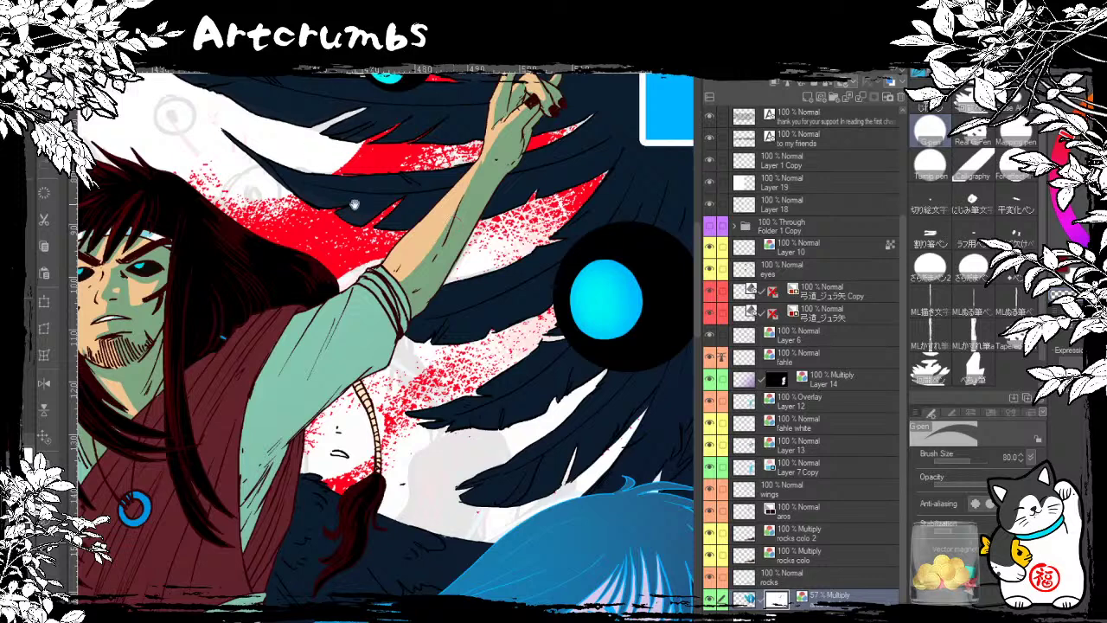
{"action": "left_click_drag", "start_coordinate": [354, 204], "coordinate": [314, 197]}
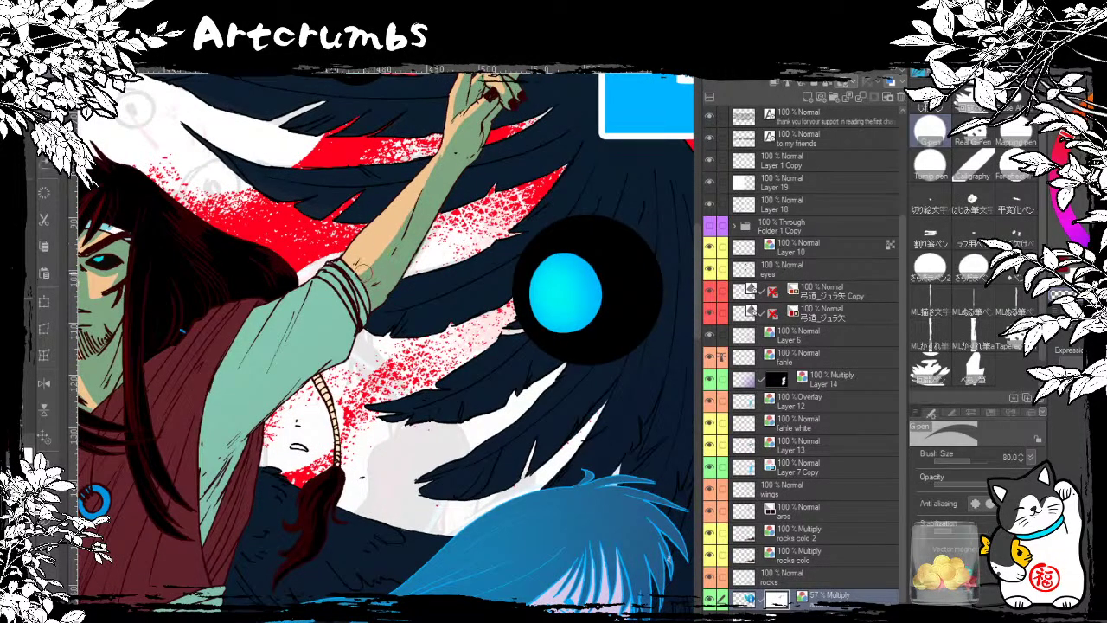
{"action": "mouse_move", "coordinate": [337, 258]}
{"action": "left_mouse_down"}
{"action": "mouse_move", "coordinate": [356, 298]}
{"action": "mouse_move", "coordinate": [339, 282]}
{"action": "mouse_move", "coordinate": [349, 315]}
{"action": "left_mouse_up"}
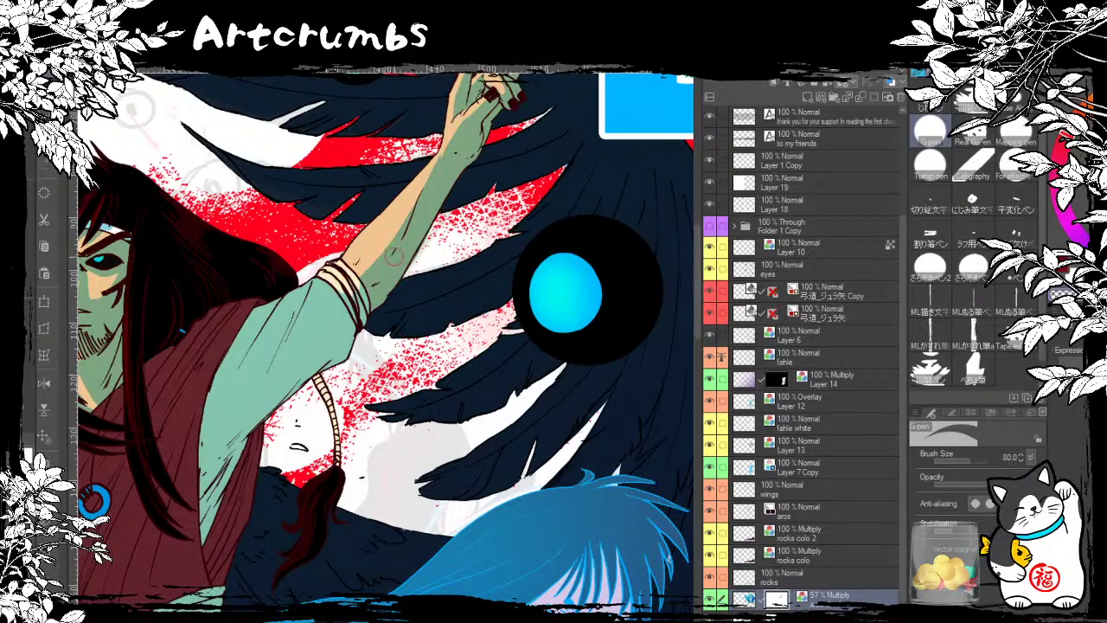
Step: Mask the shadow off the raised arm's sleeve in tapered fold streaks running from the cuff toward the shoulder
{"action": "left_click_drag", "start_coordinate": [393, 255], "coordinate": [387, 192]}
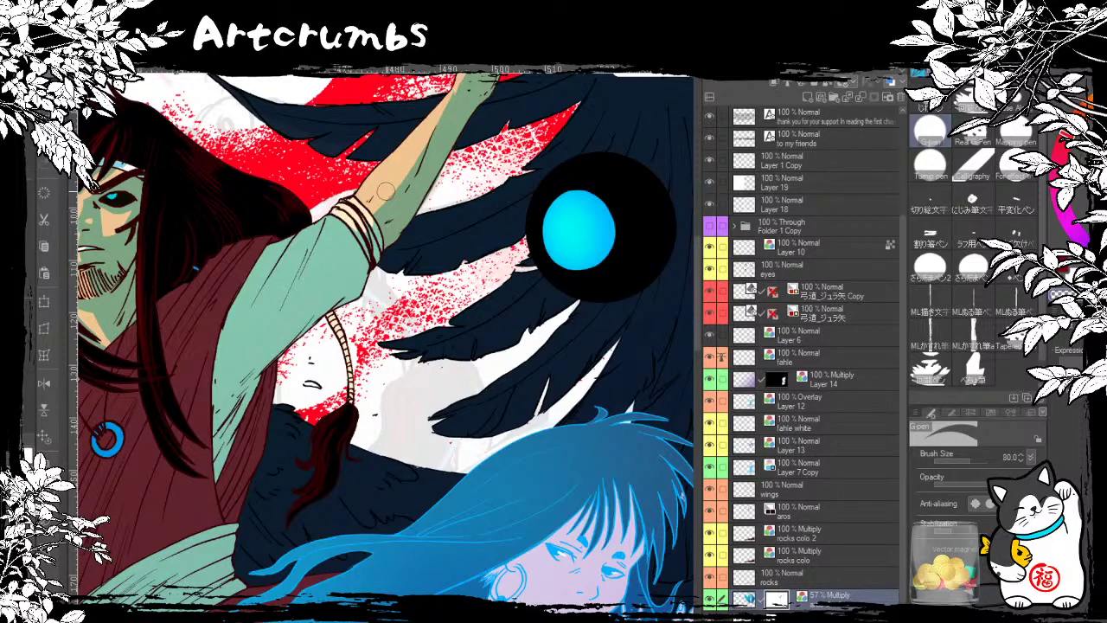
{"action": "mouse_move", "coordinate": [337, 286]}
{"action": "left_mouse_down"}
{"action": "mouse_move", "coordinate": [303, 258]}
{"action": "mouse_move", "coordinate": [367, 326]}
{"action": "mouse_move", "coordinate": [345, 300]}
{"action": "left_mouse_up"}
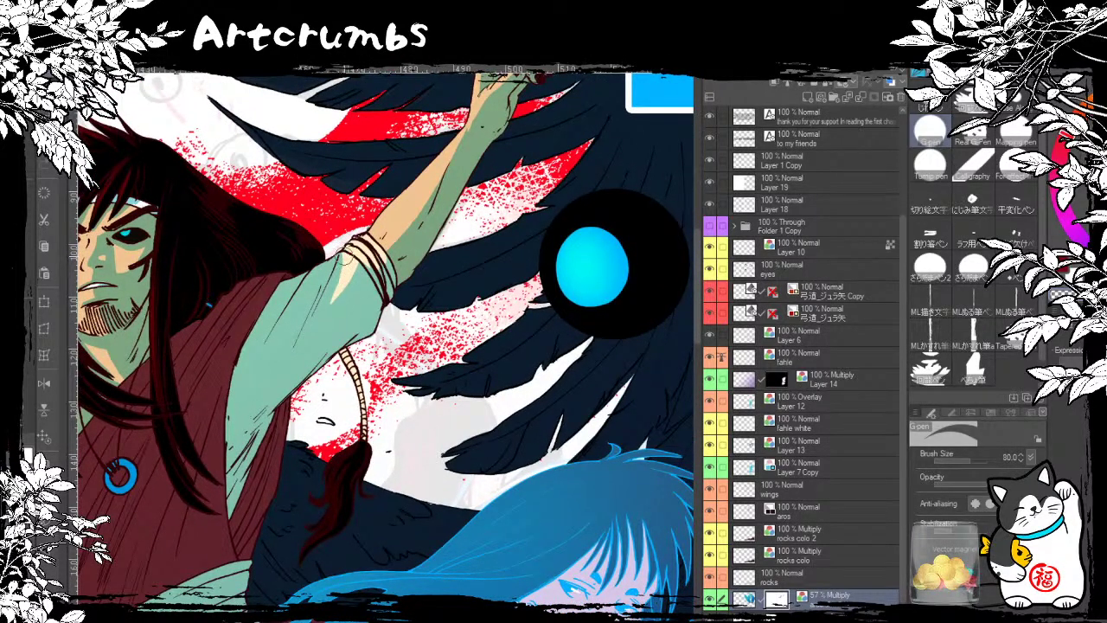
{"action": "left_click_drag", "start_coordinate": [333, 258], "coordinate": [302, 315]}
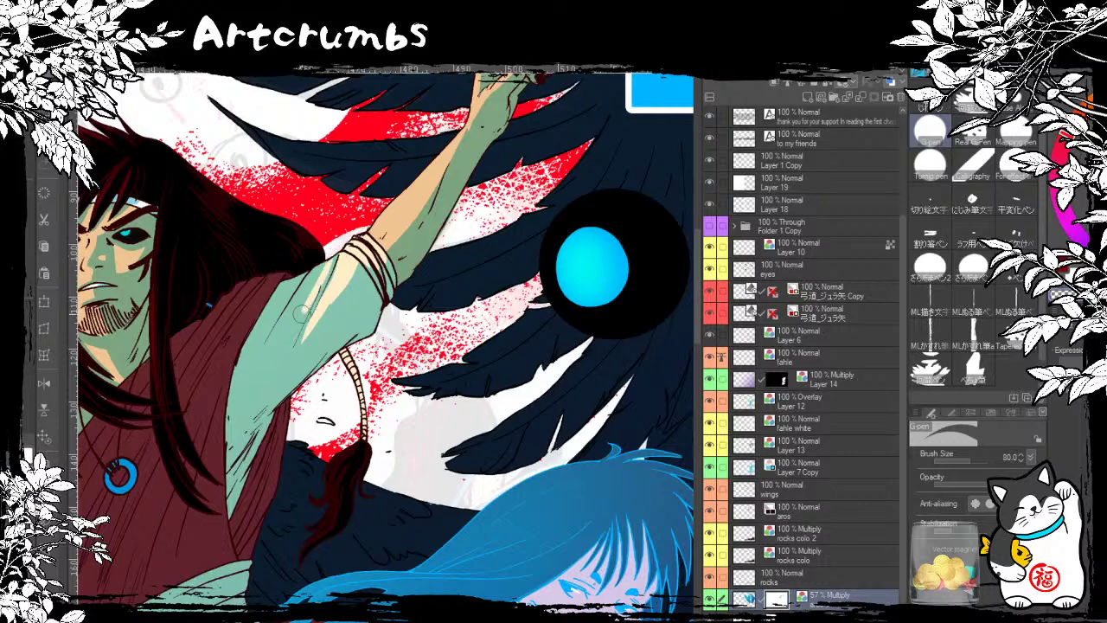
{"action": "left_click_drag", "start_coordinate": [326, 262], "coordinate": [273, 337]}
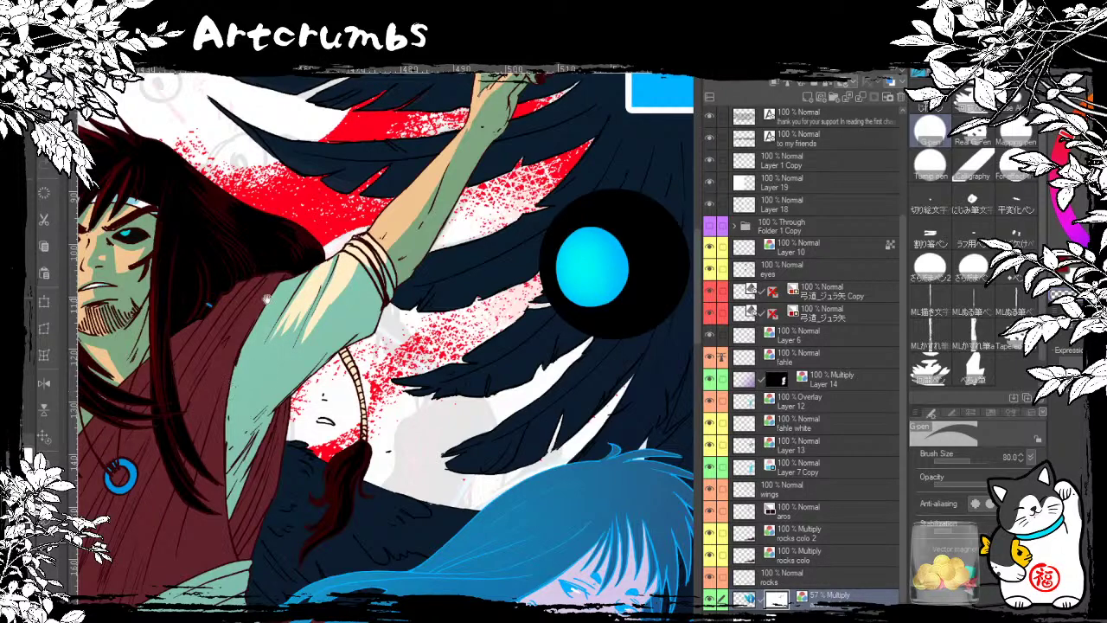
Step: Mask the shadow off the robe's front edge in a narrow strip beside the lowered arm's sleeve
{"action": "left_click_drag", "start_coordinate": [227, 391], "coordinate": [378, 248]}
{"action": "left_click_drag", "start_coordinate": [232, 388], "coordinate": [224, 336]}
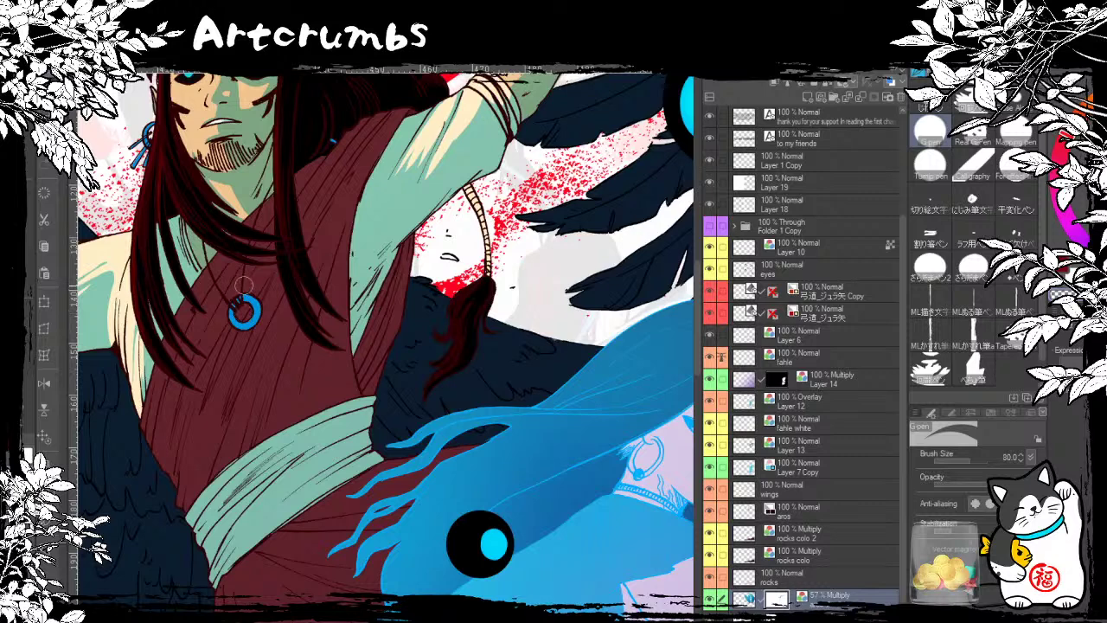
{"action": "mouse_move", "coordinate": [231, 269]}
{"action": "left_mouse_down"}
{"action": "mouse_move", "coordinate": [287, 247]}
{"action": "mouse_move", "coordinate": [241, 294]}
{"action": "mouse_move", "coordinate": [205, 406]}
{"action": "left_mouse_up"}
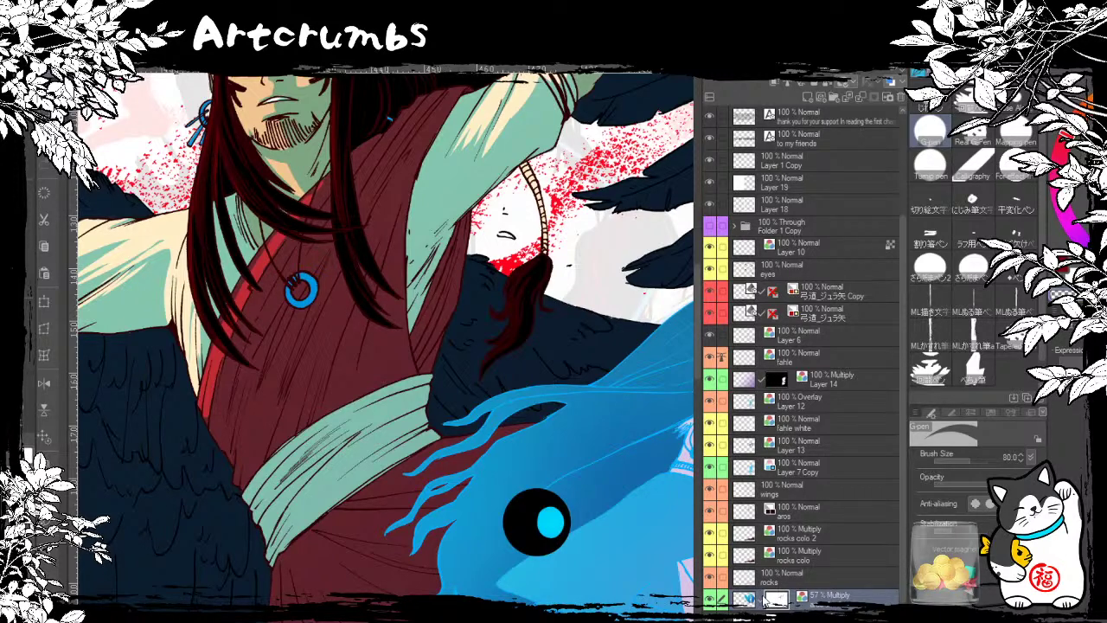
{"action": "left_click_drag", "start_coordinate": [315, 253], "coordinate": [225, 238]}
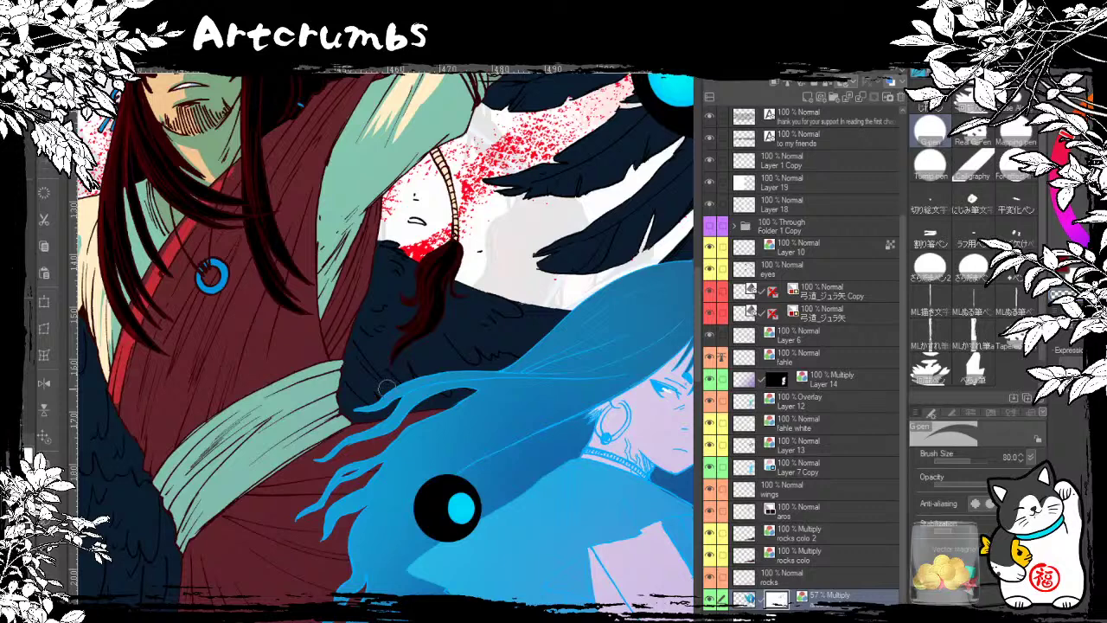
{"action": "left_click_drag", "start_coordinate": [387, 389], "coordinate": [463, 433]}
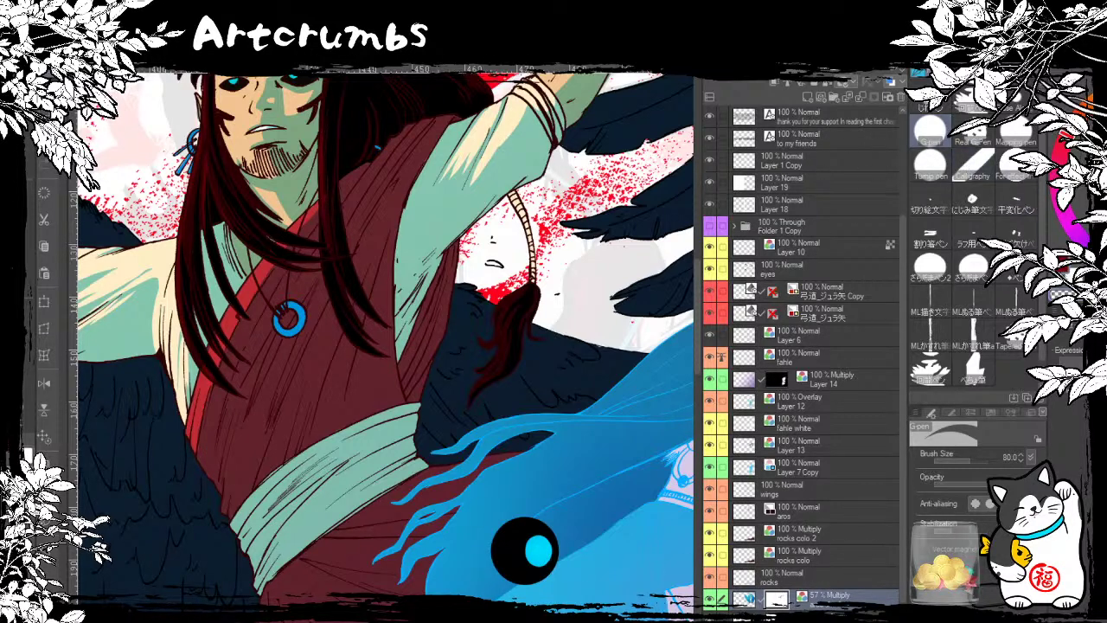
Step: Mask the shadow off the robe's chest in long fold strips from below the hair down to the sash
{"action": "left_click", "coordinate": [1061, 294]}
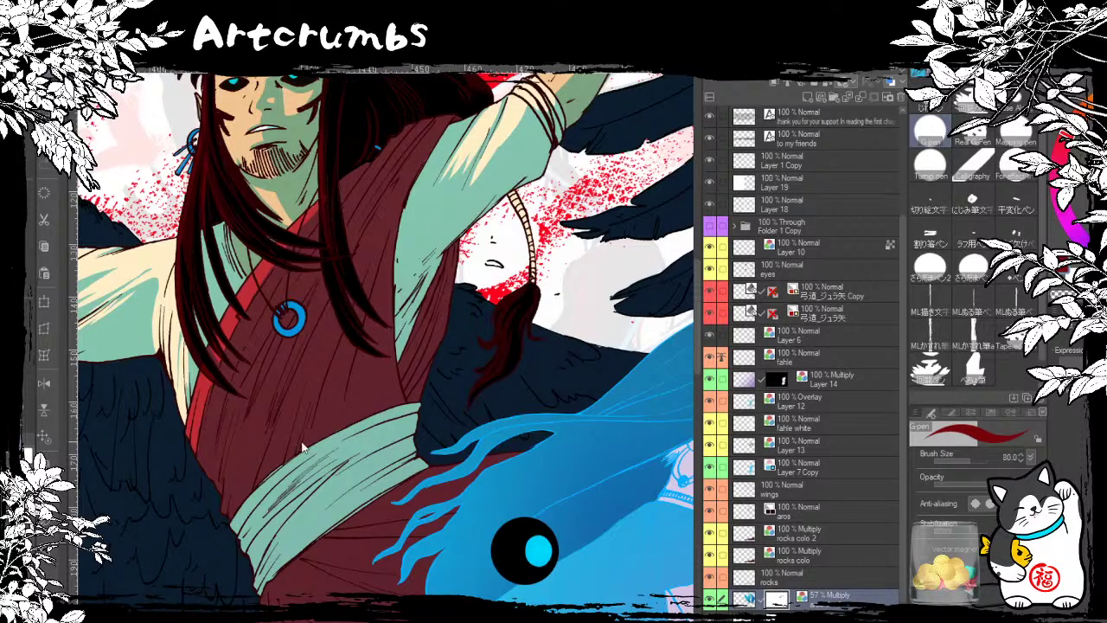
{"action": "left_click", "coordinate": [1061, 294]}
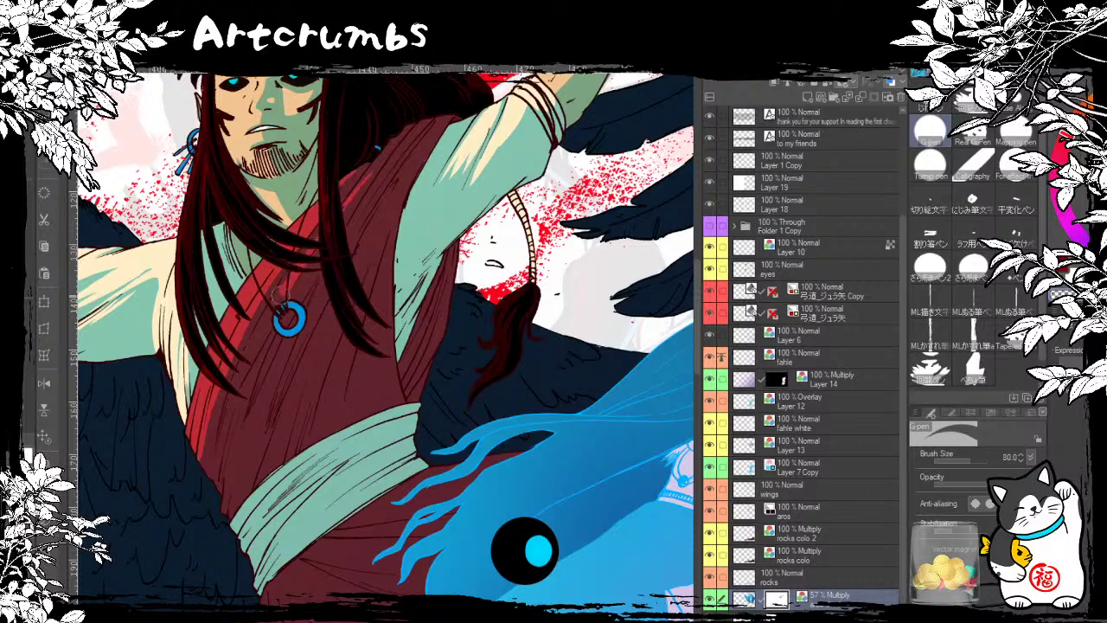
{"action": "left_click_drag", "start_coordinate": [270, 310], "coordinate": [198, 470]}
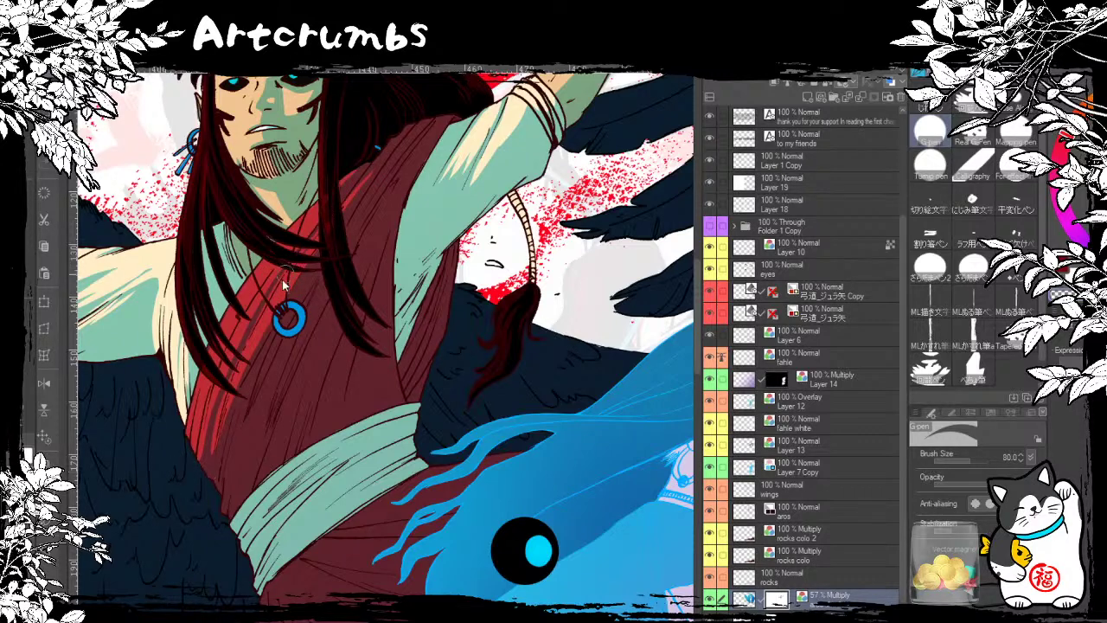
{"action": "mouse_move", "coordinate": [247, 341]}
{"action": "left_mouse_down"}
{"action": "mouse_move", "coordinate": [346, 182]}
{"action": "mouse_move", "coordinate": [265, 282]}
{"action": "mouse_move", "coordinate": [276, 259]}
{"action": "left_mouse_up"}
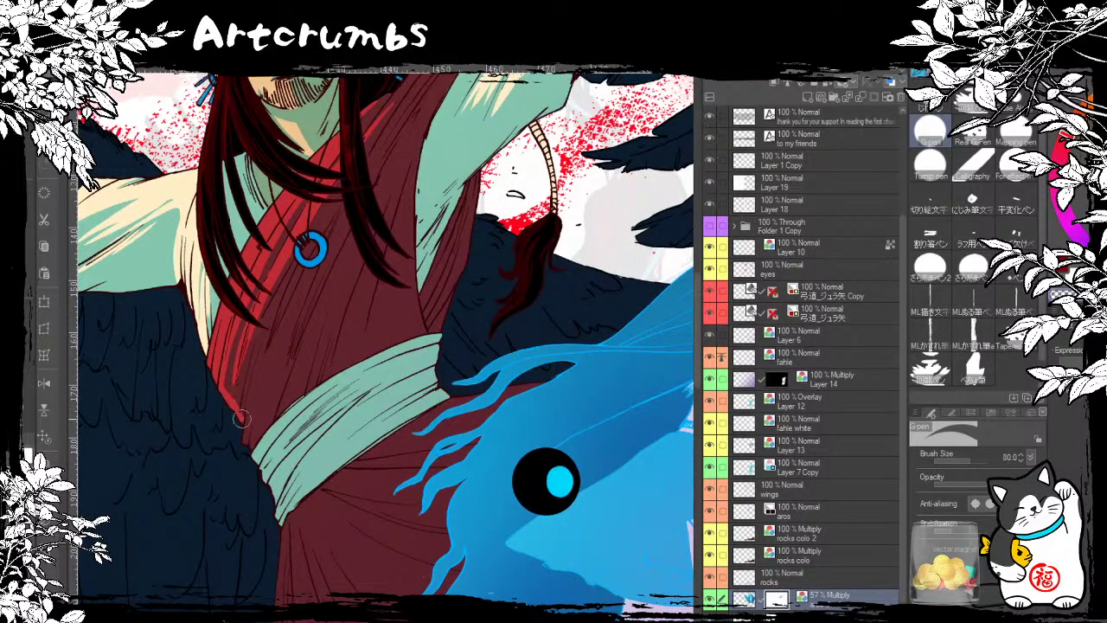
{"action": "mouse_move", "coordinate": [232, 413]}
{"action": "left_mouse_down"}
{"action": "mouse_move", "coordinate": [239, 334]}
{"action": "mouse_move", "coordinate": [218, 387]}
{"action": "left_mouse_up"}
{"action": "left_click_drag", "start_coordinate": [250, 308], "coordinate": [268, 252]}
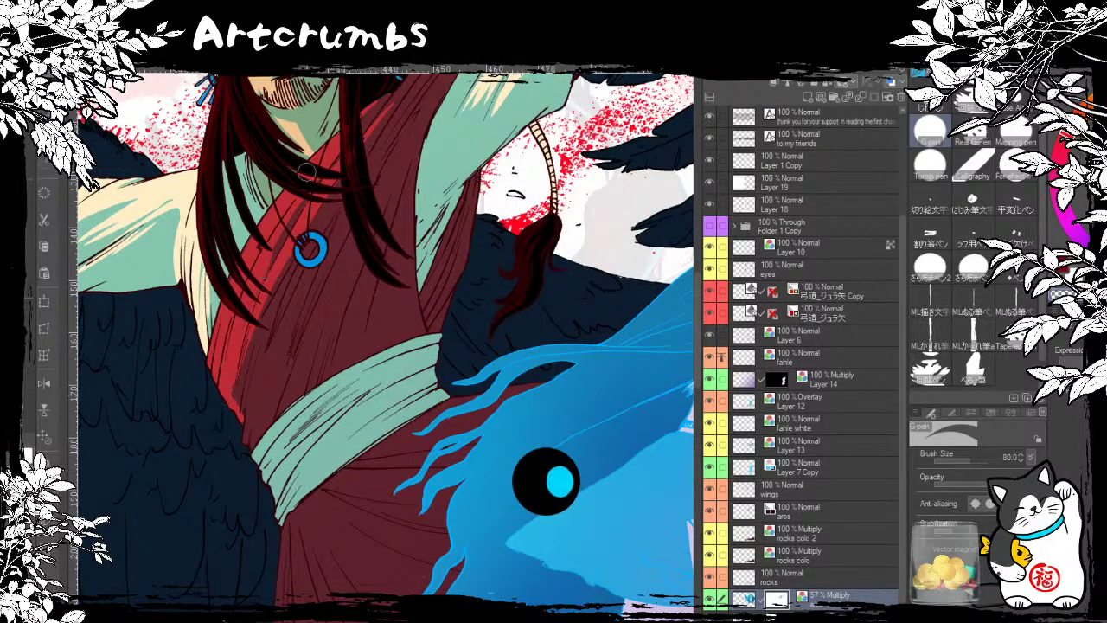
{"action": "mouse_move", "coordinate": [228, 406]}
{"action": "left_mouse_down"}
{"action": "mouse_move", "coordinate": [274, 297]}
{"action": "mouse_move", "coordinate": [251, 283]}
{"action": "left_mouse_up"}
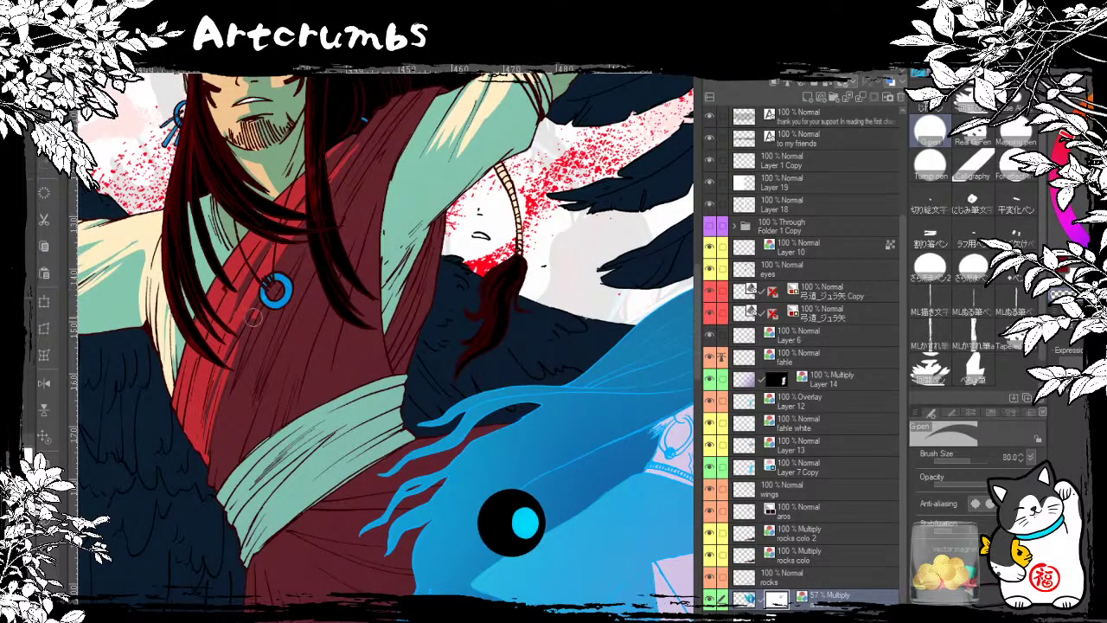
{"action": "left_click_drag", "start_coordinate": [210, 476], "coordinate": [275, 303]}
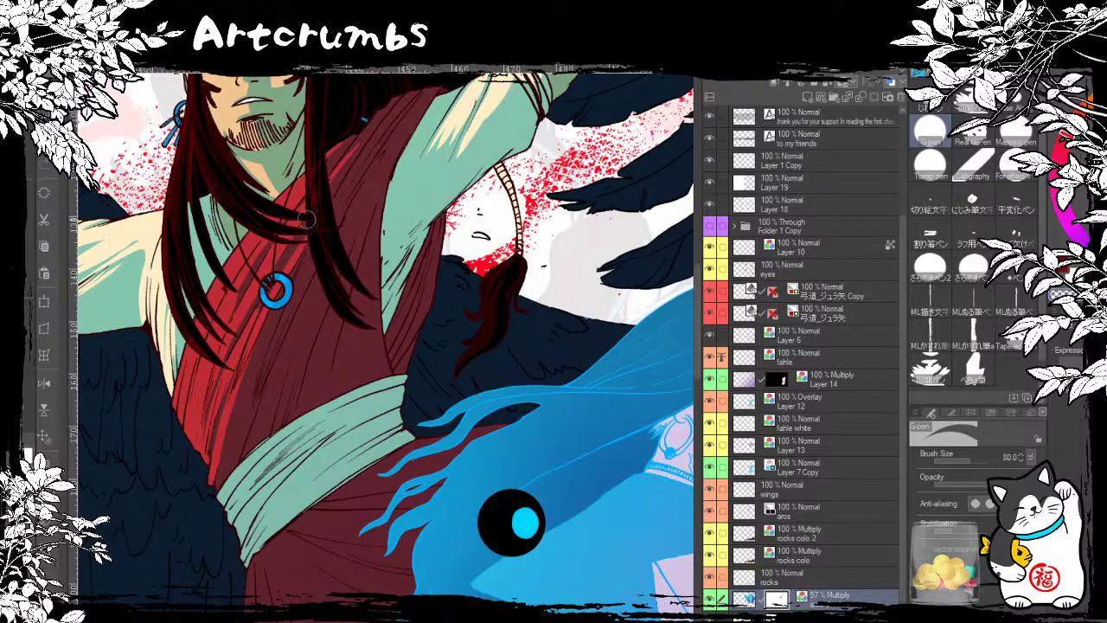
Step: Mask the shadow off the sash's upper folds in tapered streaks starting from its gathered lower end
{"action": "scroll", "coordinate": [286, 296], "scroll_direction": "down", "scroll_amount": 2}
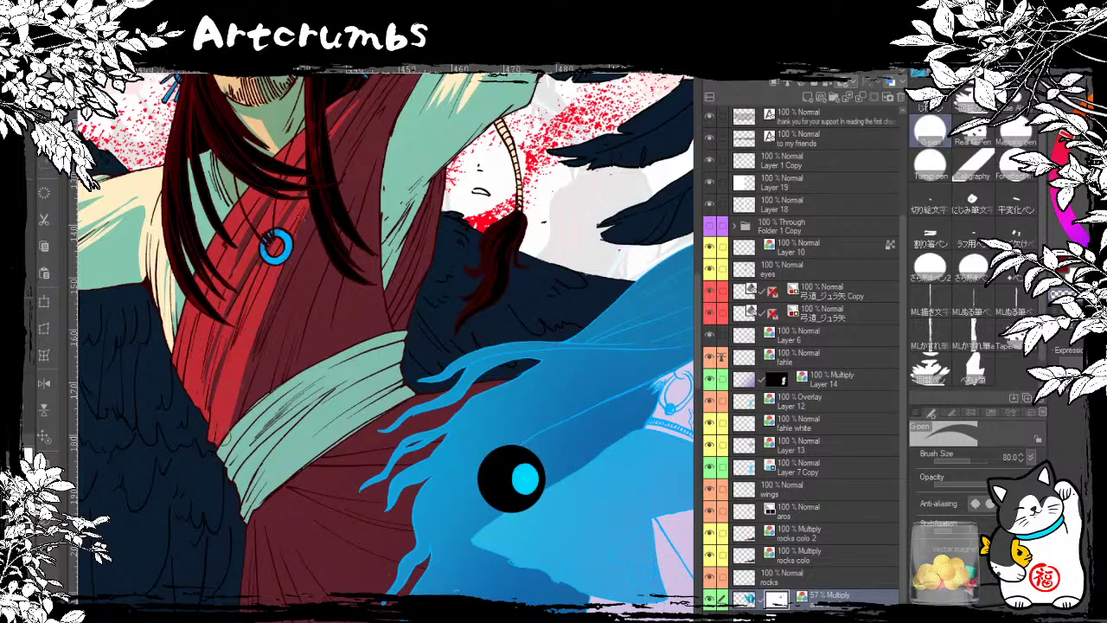
{"action": "scroll", "coordinate": [238, 364], "scroll_direction": "up", "scroll_amount": 5}
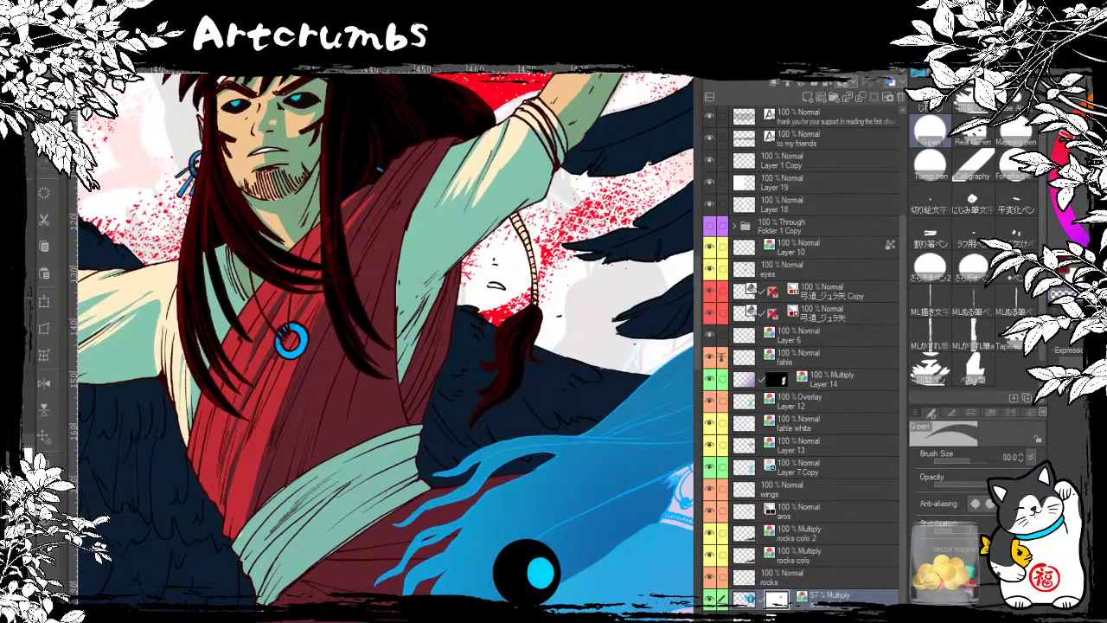
{"action": "left_click_drag", "start_coordinate": [485, 406], "coordinate": [492, 371]}
{"action": "left_click_drag", "start_coordinate": [425, 383], "coordinate": [371, 367]}
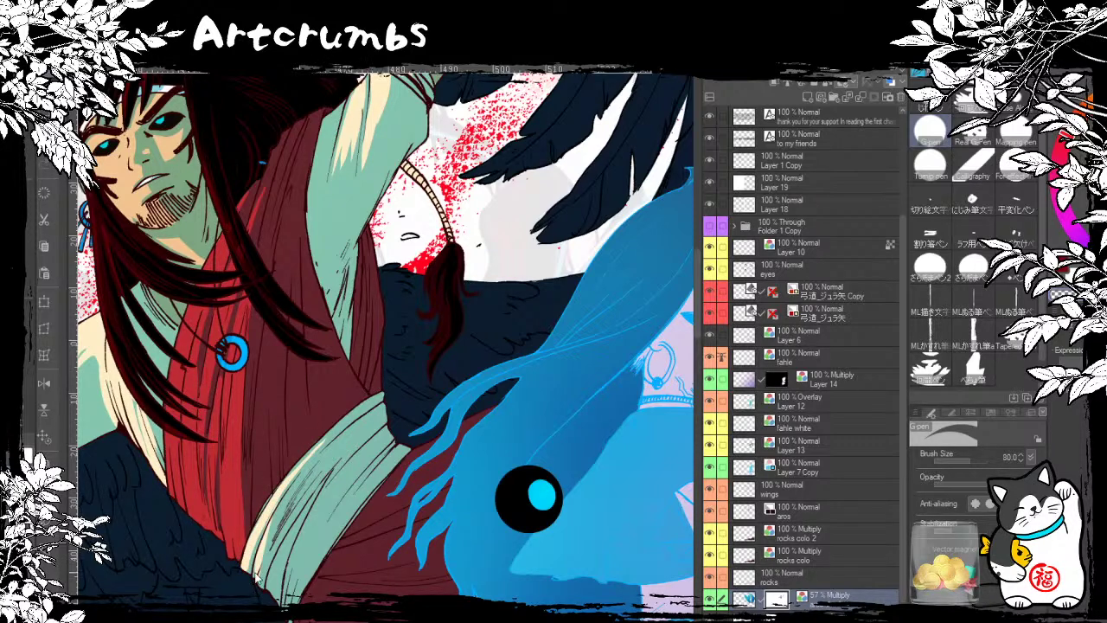
{"action": "left_click_drag", "start_coordinate": [259, 572], "coordinate": [343, 426]}
{"action": "left_click_drag", "start_coordinate": [260, 578], "coordinate": [319, 458]}
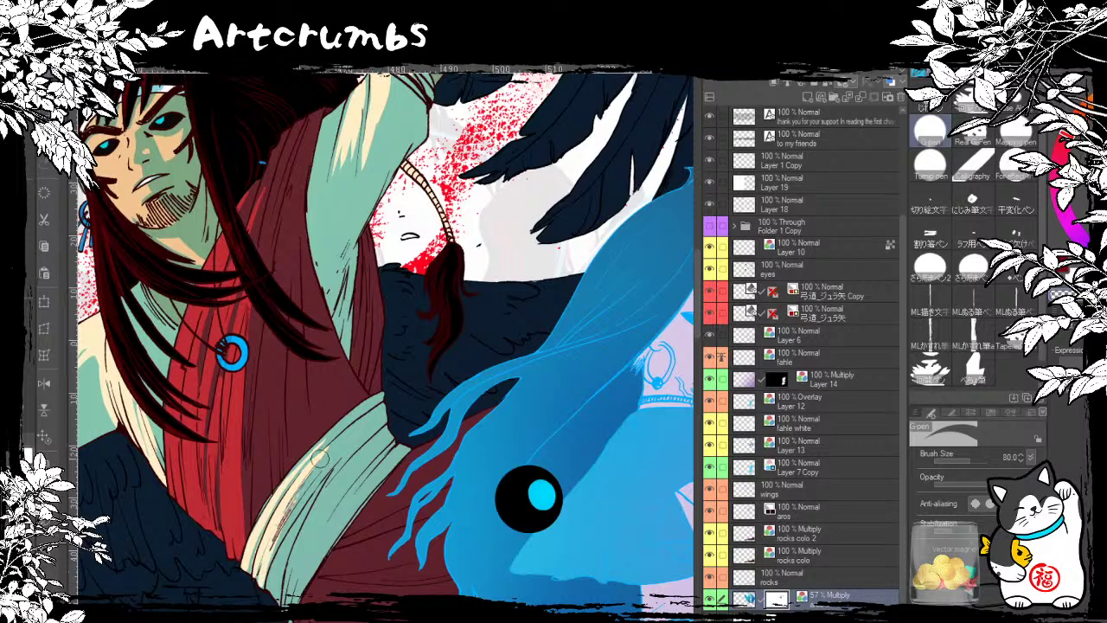
{"action": "left_click_drag", "start_coordinate": [259, 581], "coordinate": [322, 472]}
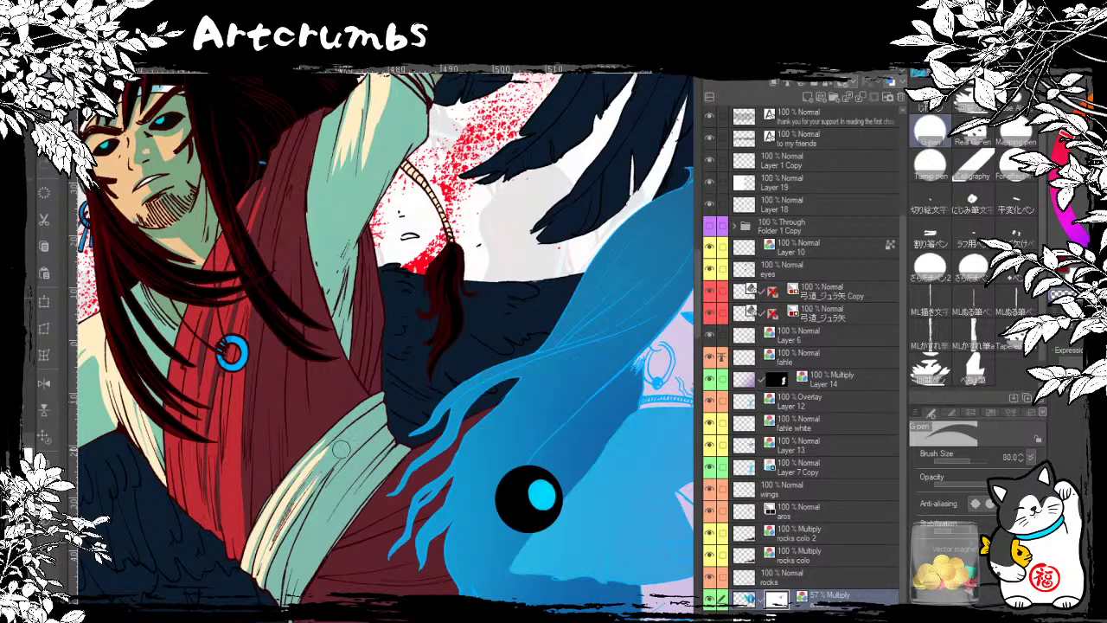
{"action": "left_click_drag", "start_coordinate": [282, 599], "coordinate": [327, 481]}
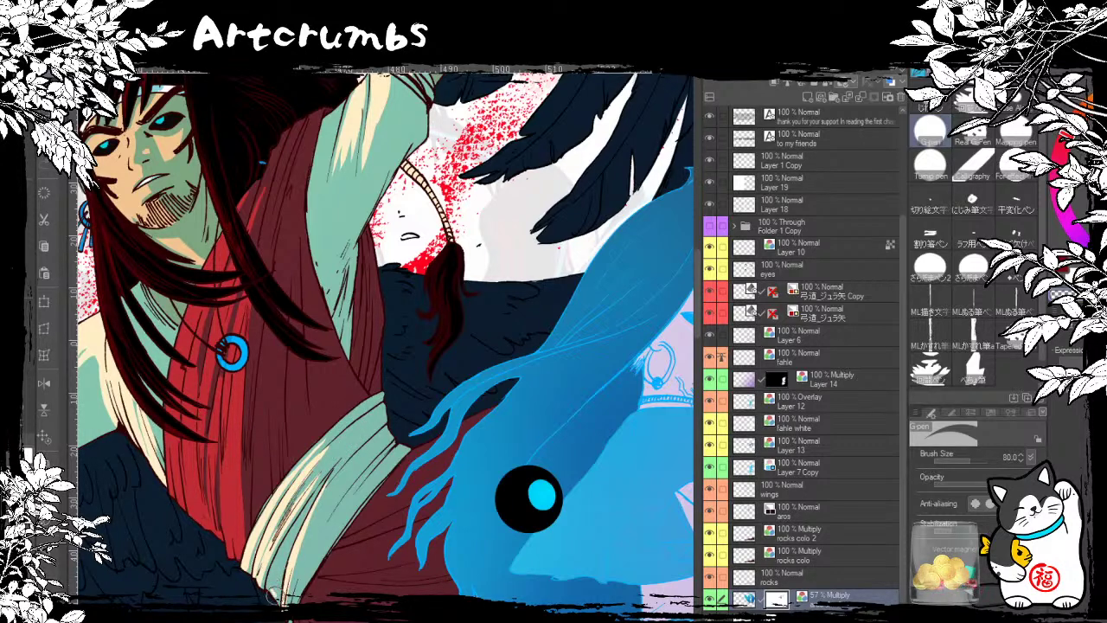
Step: Extend the light on the sash with tapered streaks along its gathered end and middle folds, redoing the stroke that misses
{"action": "left_click_drag", "start_coordinate": [274, 595], "coordinate": [285, 547]}
{"action": "left_click_drag", "start_coordinate": [270, 598], "coordinate": [299, 519]}
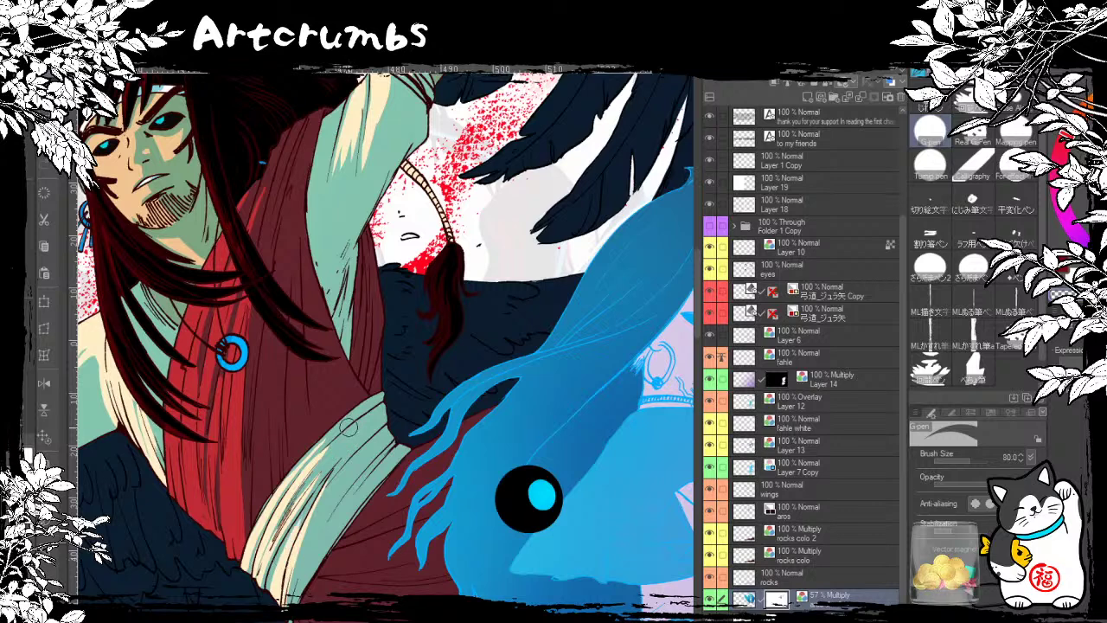
{"action": "mouse_move", "coordinate": [365, 446]}
{"action": "left_mouse_down"}
{"action": "mouse_move", "coordinate": [322, 501]}
{"action": "mouse_move", "coordinate": [294, 568]}
{"action": "mouse_move", "coordinate": [325, 514]}
{"action": "left_mouse_up"}
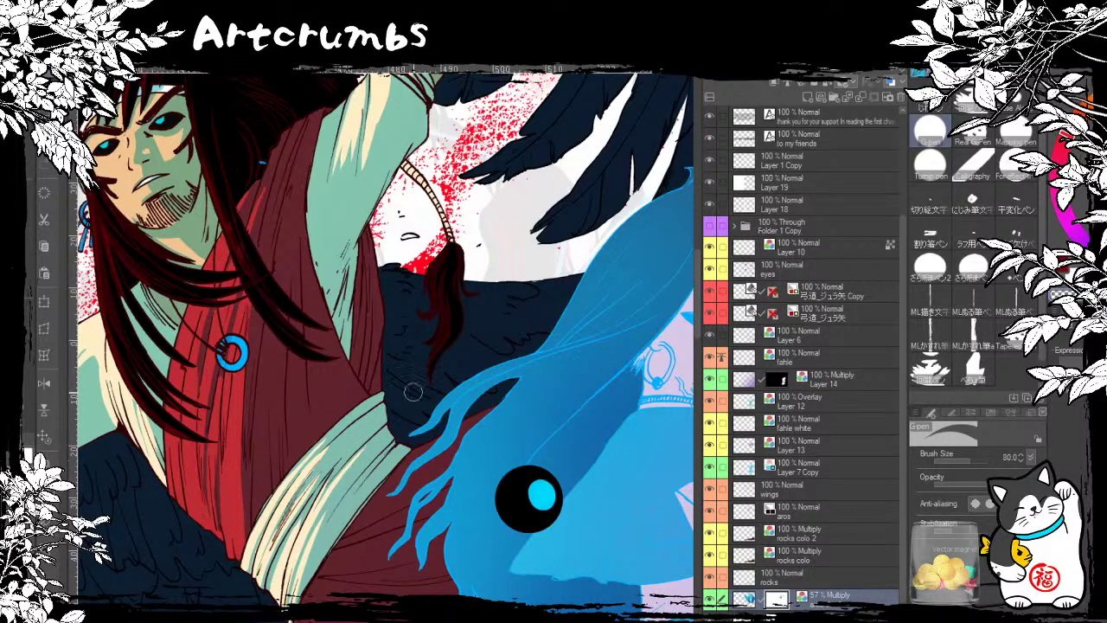
{"action": "key", "text": "ctrl+z"}
{"action": "left_click_drag", "start_coordinate": [292, 602], "coordinate": [341, 500]}
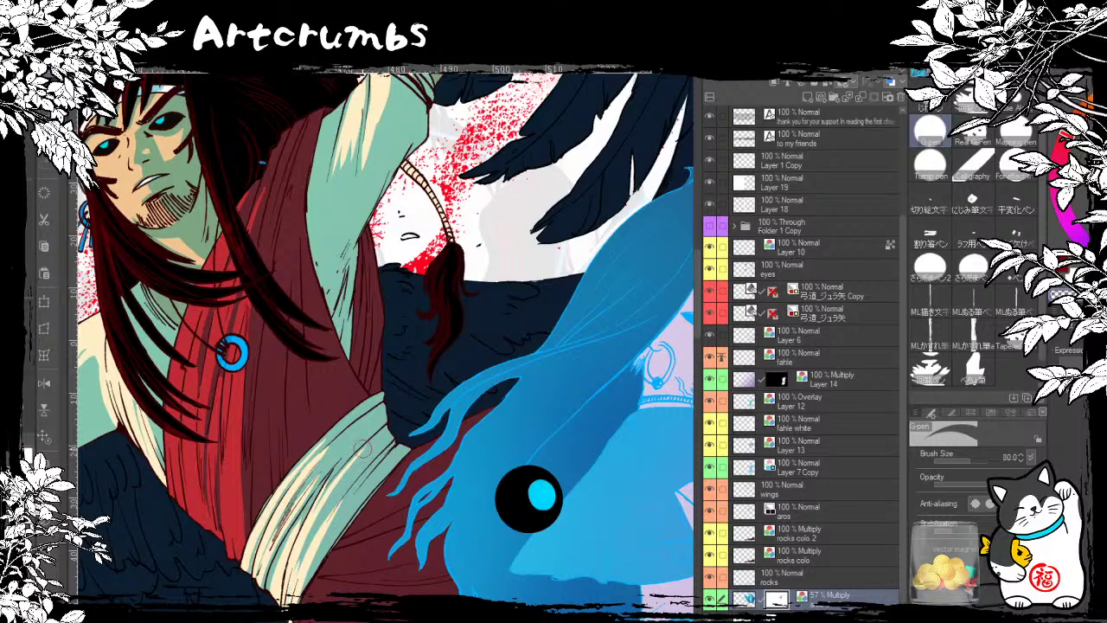
{"action": "key", "text": "ctrl+z"}
{"action": "key", "text": "ctrl+y"}
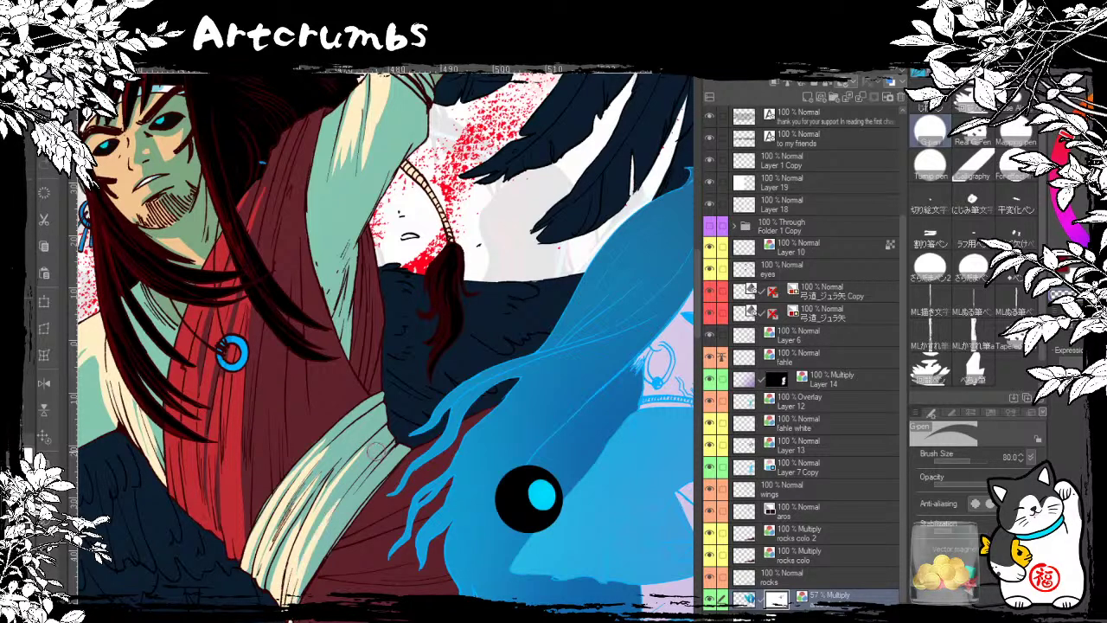
{"action": "left_click_drag", "start_coordinate": [299, 596], "coordinate": [351, 492]}
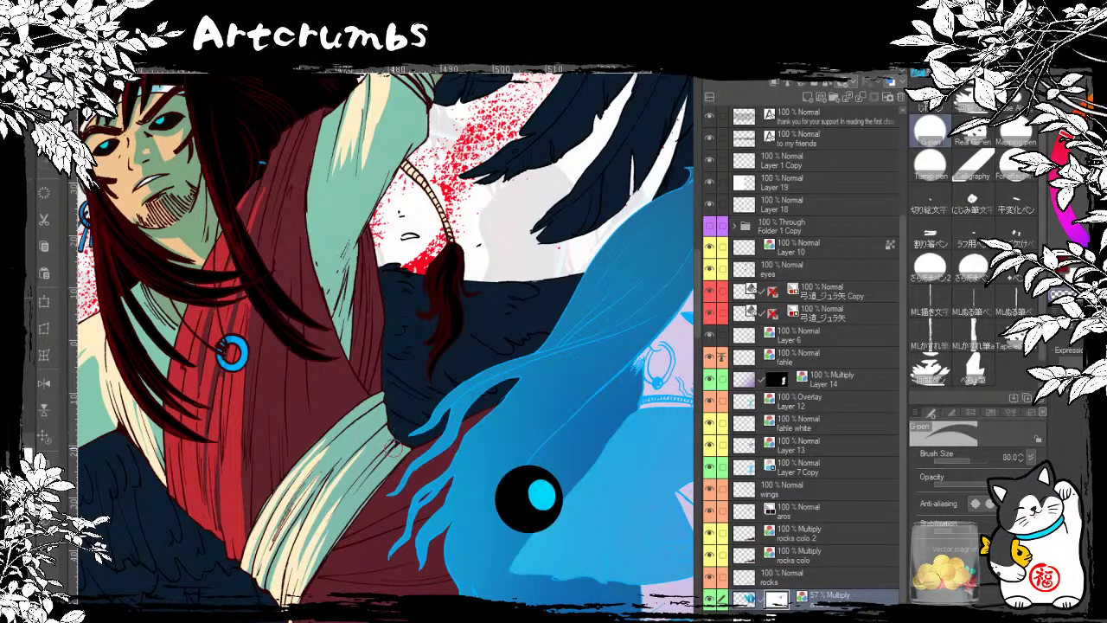
Step: Mask the shadow off the skirt's outer edge in a narrow strip running down from the sash's gathered end
{"action": "scroll", "coordinate": [389, 416], "scroll_direction": "down", "scroll_amount": 3}
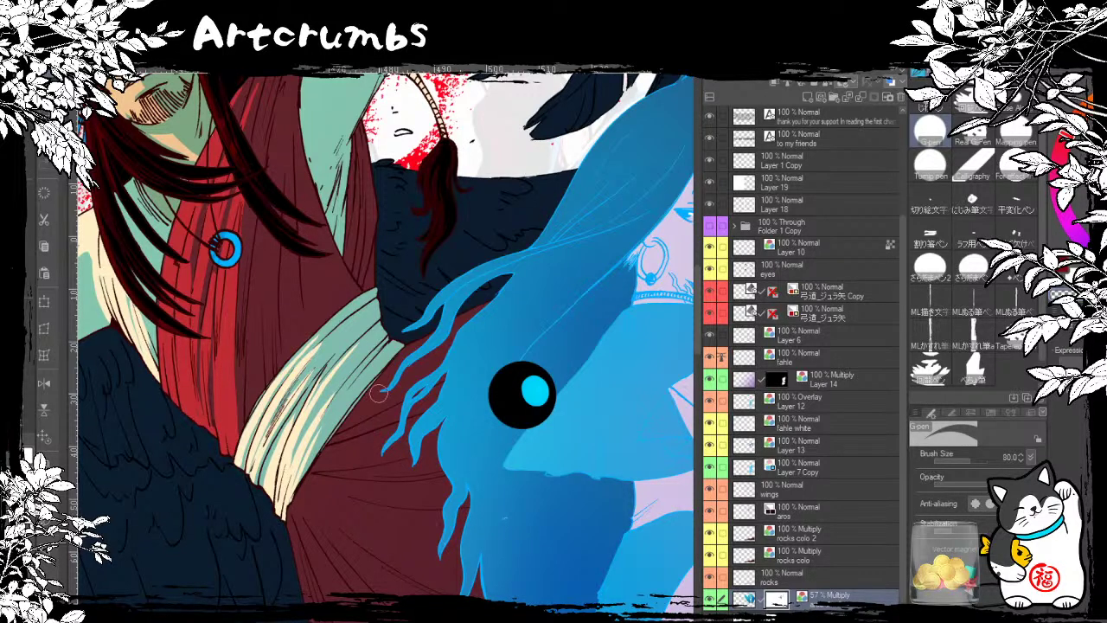
{"action": "left_click_drag", "start_coordinate": [277, 249], "coordinate": [259, 521]}
{"action": "left_click_drag", "start_coordinate": [245, 343], "coordinate": [334, 228]}
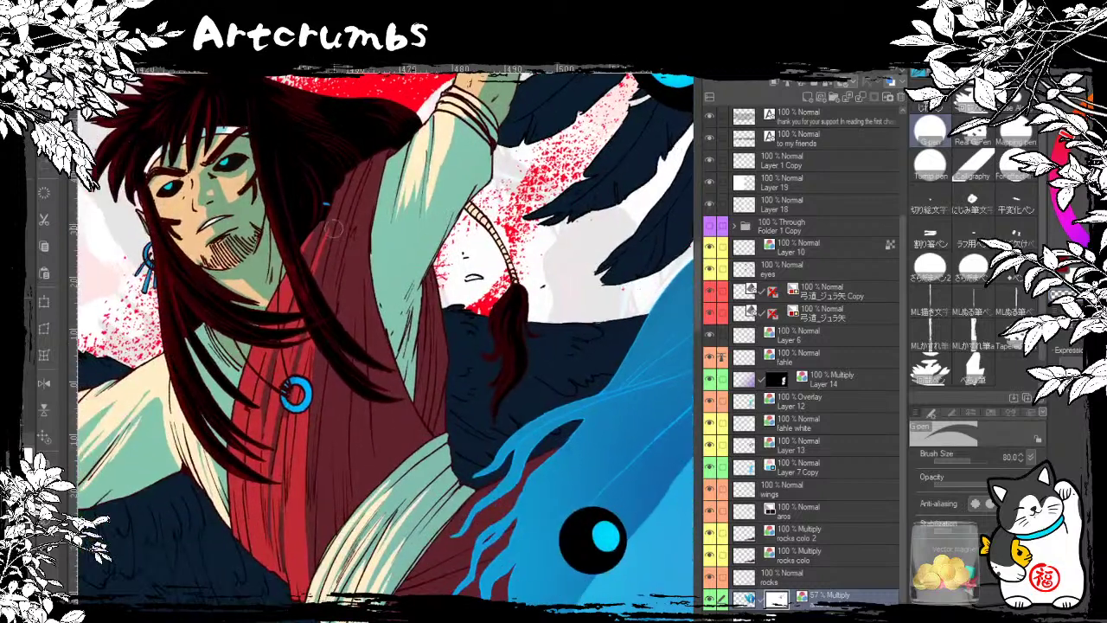
{"action": "left_click_drag", "start_coordinate": [290, 346], "coordinate": [235, 162]}
{"action": "left_click_drag", "start_coordinate": [356, 257], "coordinate": [399, 436]}
{"action": "left_click_drag", "start_coordinate": [329, 374], "coordinate": [205, 149]}
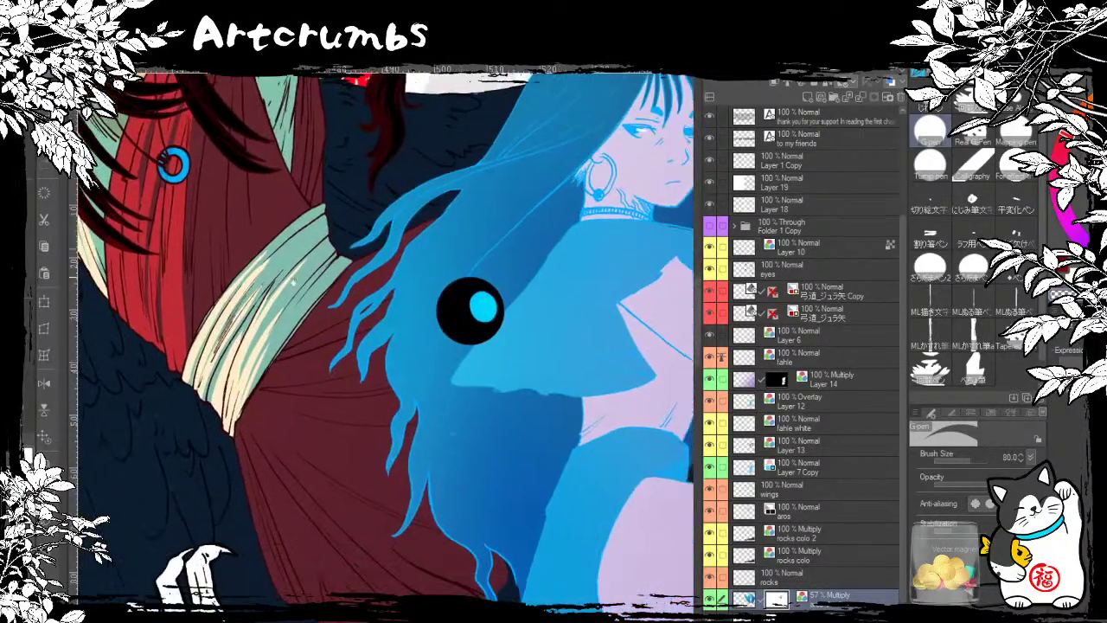
{"action": "left_click_drag", "start_coordinate": [295, 244], "coordinate": [227, 138]}
{"action": "left_click_drag", "start_coordinate": [165, 325], "coordinate": [211, 450]}
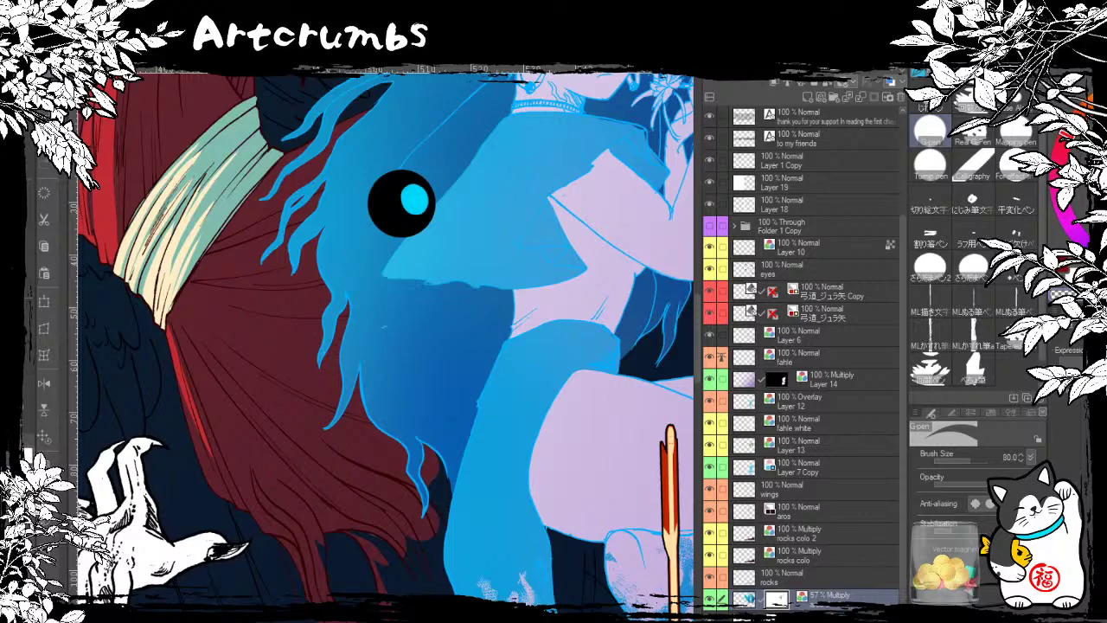
Step: Examine the lit skirt edge and the whole upright cover to judge how the man's lighting reads
{"action": "left_click_drag", "start_coordinate": [260, 242], "coordinate": [327, 313]}
{"action": "left_click_drag", "start_coordinate": [243, 262], "coordinate": [322, 258]}
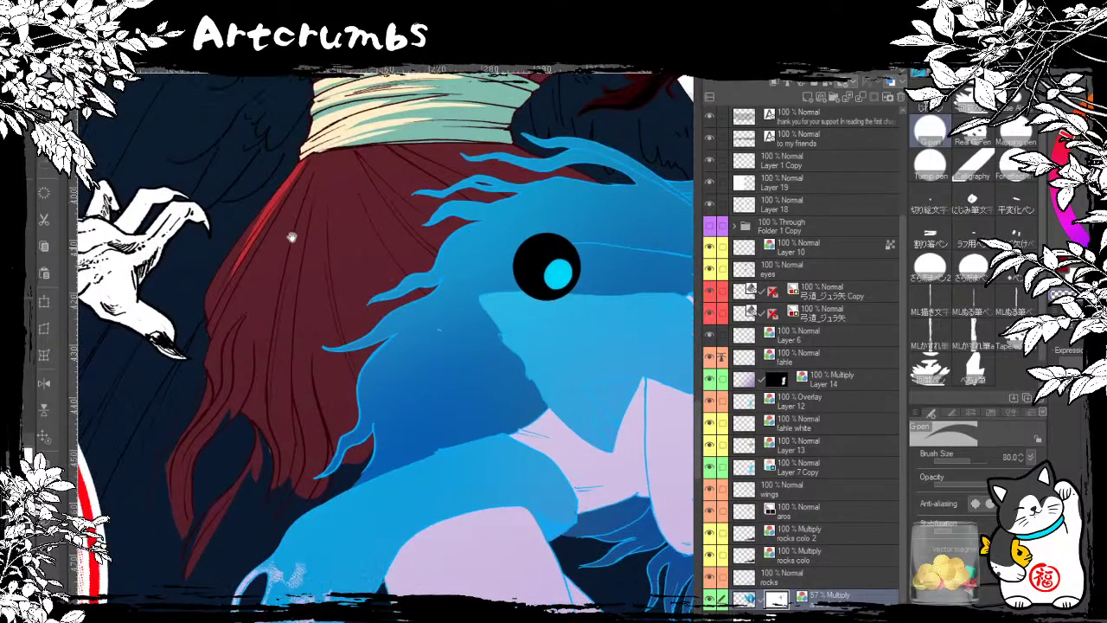
{"action": "left_click_drag", "start_coordinate": [202, 303], "coordinate": [211, 298]}
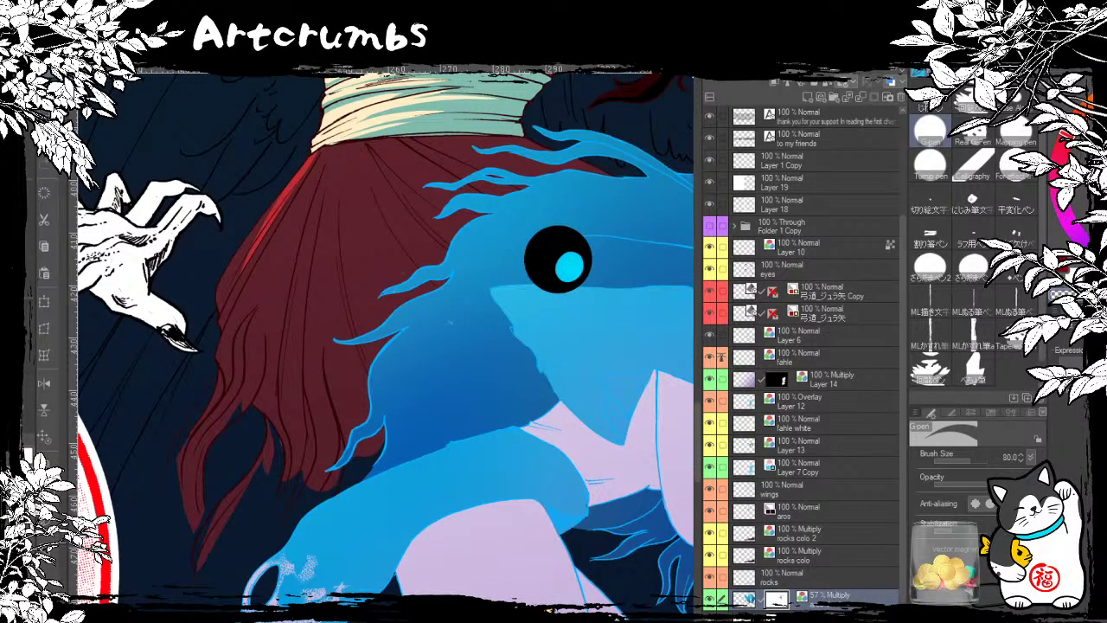
{"action": "key", "text": "ctrl+minus"}
{"action": "key", "text": "ctrl+minus"}
{"action": "key", "text": "ctrl+minus"}
{"action": "key", "text": "ctrl+minus"}
{"action": "key", "text": "ctrl+minus"}
{"action": "key", "text": "ctrl+minus"}
{"action": "left_click_drag", "start_coordinate": [271, 347], "coordinate": [226, 387]}
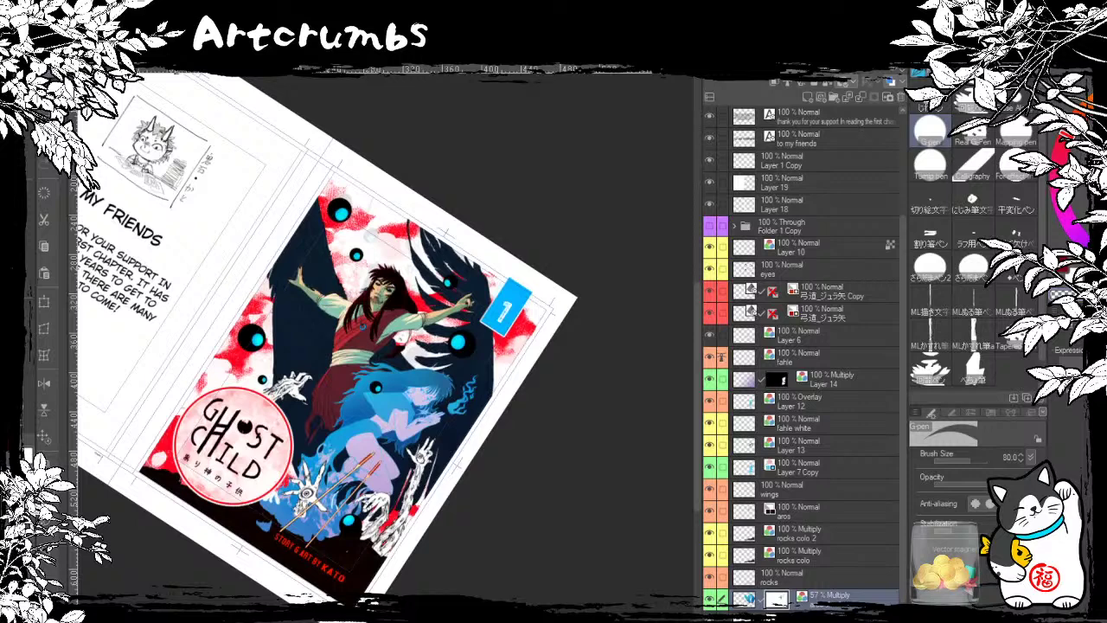
{"action": "key", "text": "ctrl+at"}
{"action": "left_click_drag", "start_coordinate": [346, 381], "coordinate": [295, 351]}
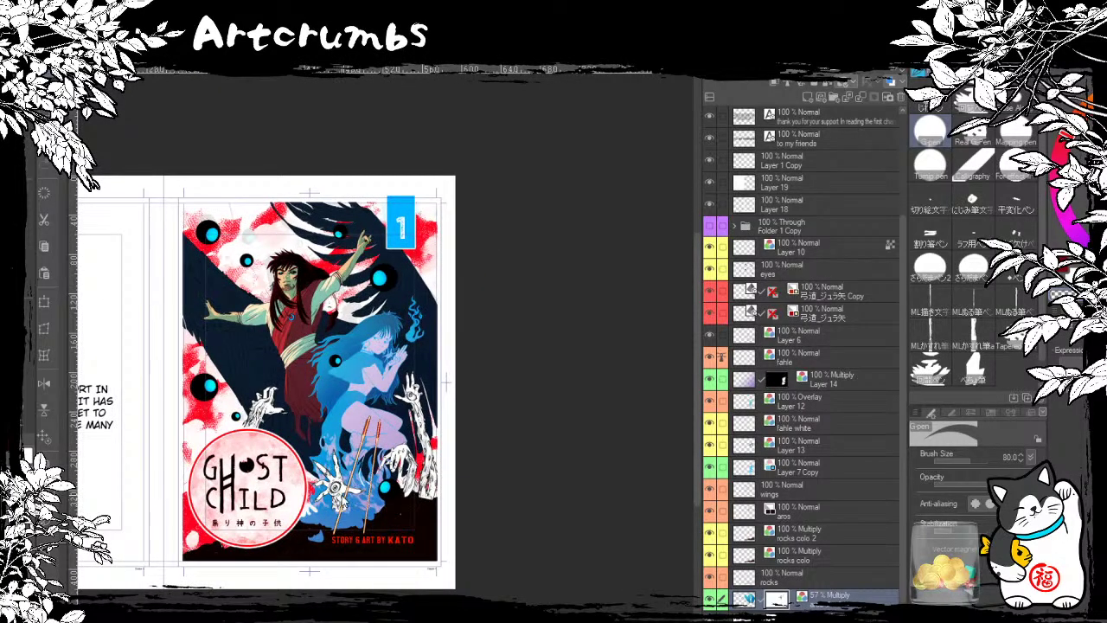
{"action": "left_click_drag", "start_coordinate": [296, 351], "coordinate": [279, 342]}
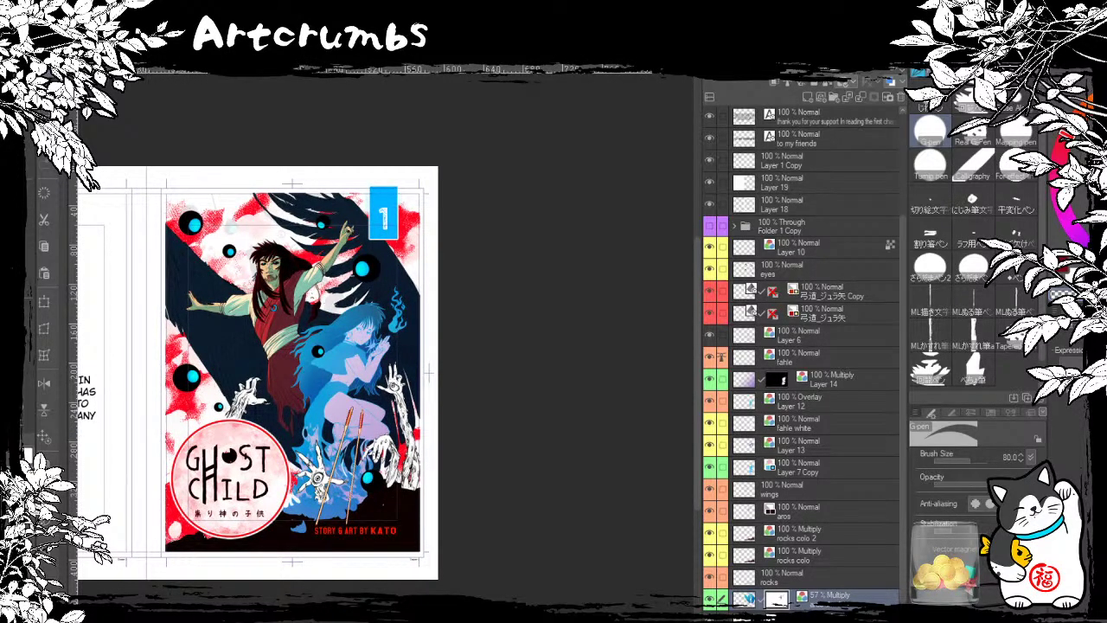
Step: Mask the shadow off the skirt's first folds in two pointed streaks below the sash's gathered end, redoing the strokes that miss
{"action": "key", "text": "ctrl+plus"}
{"action": "key", "text": "ctrl+plus"}
{"action": "key", "text": "ctrl+plus"}
{"action": "key", "text": "ctrl+plus"}
{"action": "left_click_drag", "start_coordinate": [223, 338], "coordinate": [394, 283]}
{"action": "left_click_drag", "start_coordinate": [226, 242], "coordinate": [262, 323]}
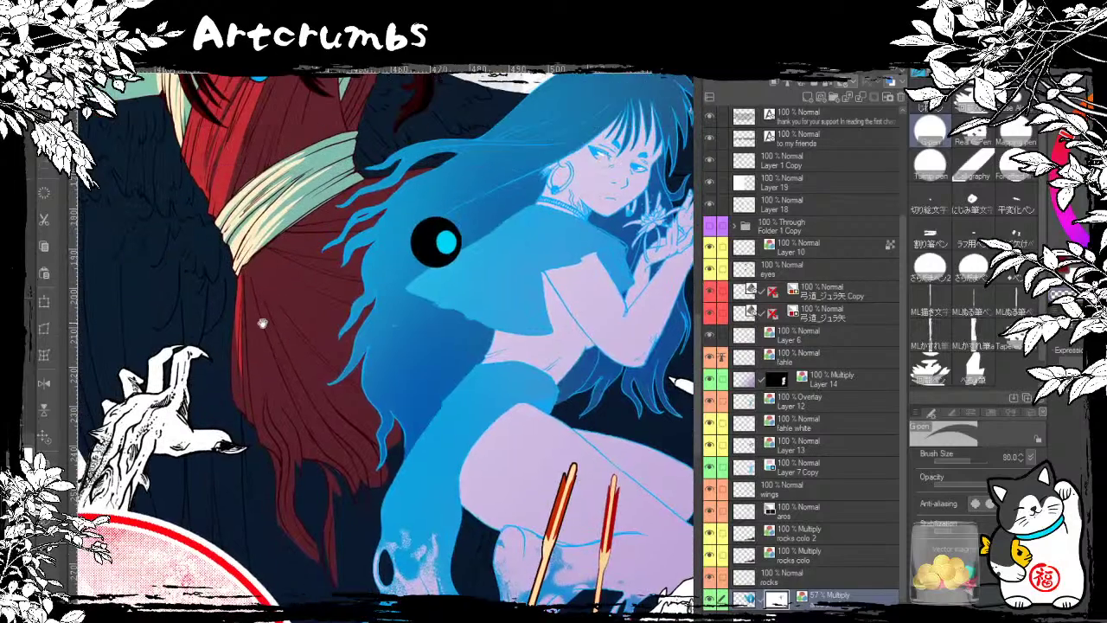
{"action": "left_click_drag", "start_coordinate": [297, 227], "coordinate": [244, 235]}
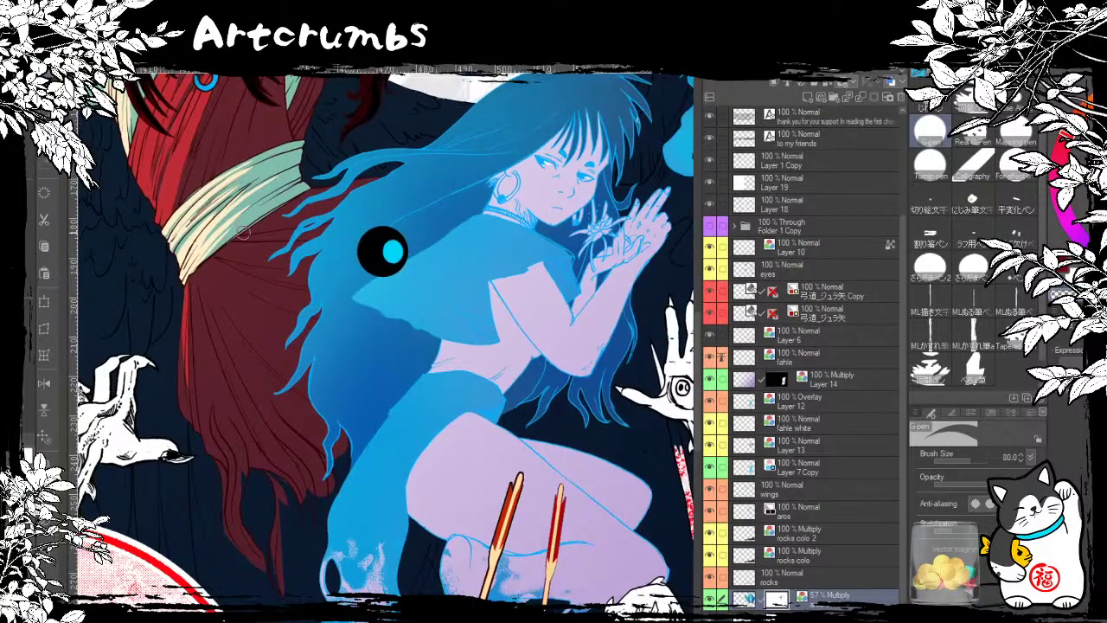
{"action": "left_click_drag", "start_coordinate": [310, 343], "coordinate": [271, 317]}
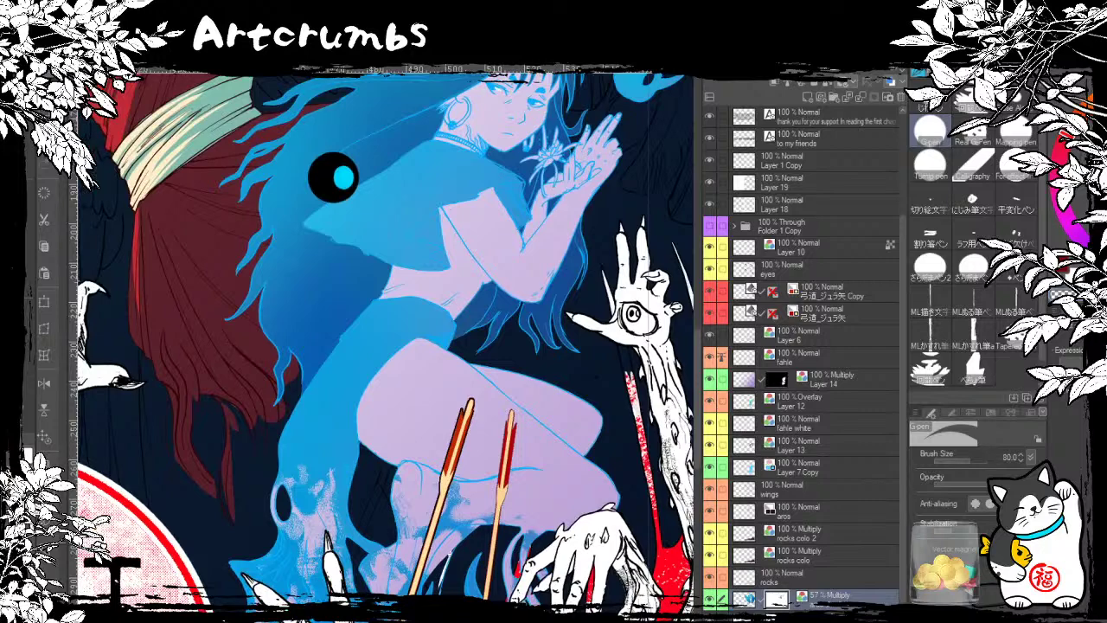
{"action": "left_click_drag", "start_coordinate": [165, 337], "coordinate": [206, 502]}
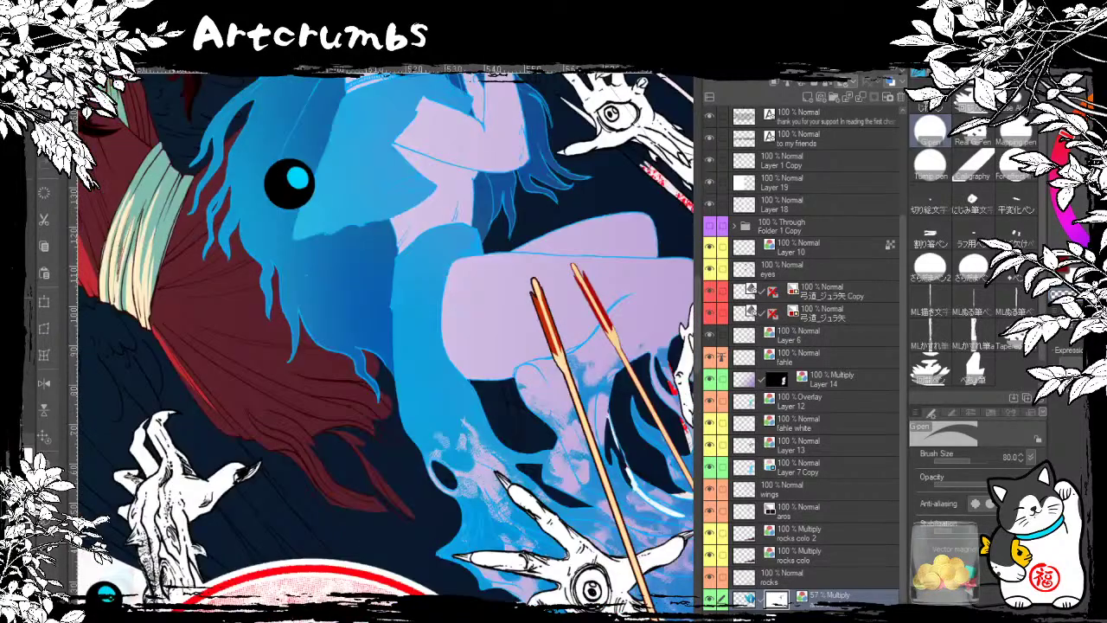
{"action": "key", "text": "ctrl+plus"}
{"action": "left_click_drag", "start_coordinate": [210, 334], "coordinate": [340, 275]}
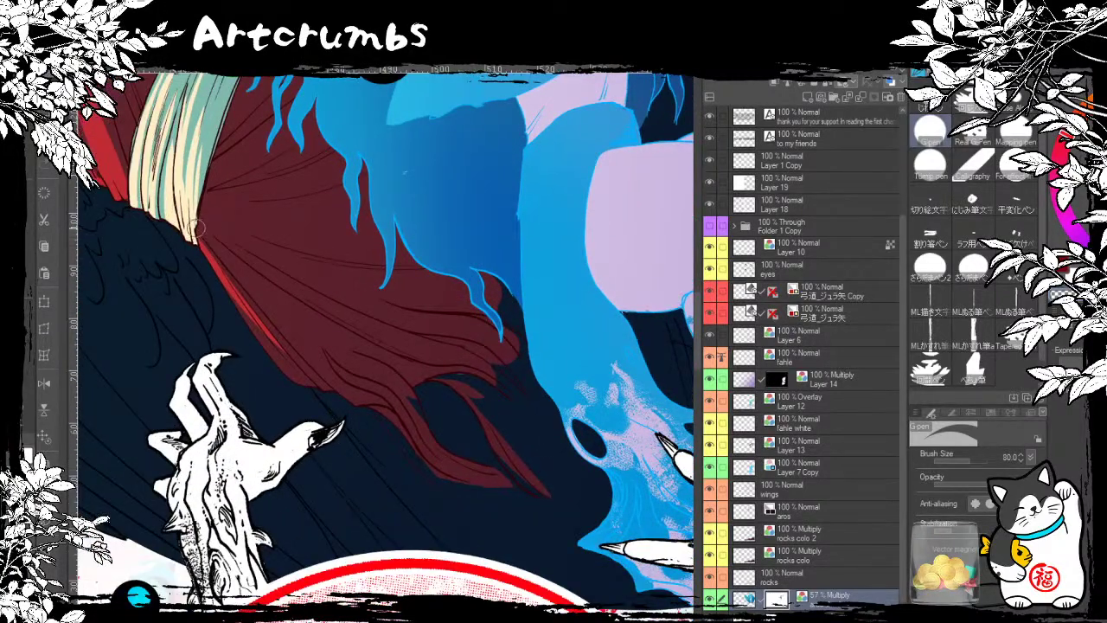
{"action": "mouse_move", "coordinate": [197, 227]}
{"action": "left_mouse_down"}
{"action": "mouse_move", "coordinate": [343, 385]}
{"action": "mouse_move", "coordinate": [201, 228]}
{"action": "mouse_move", "coordinate": [309, 319]}
{"action": "left_mouse_up"}
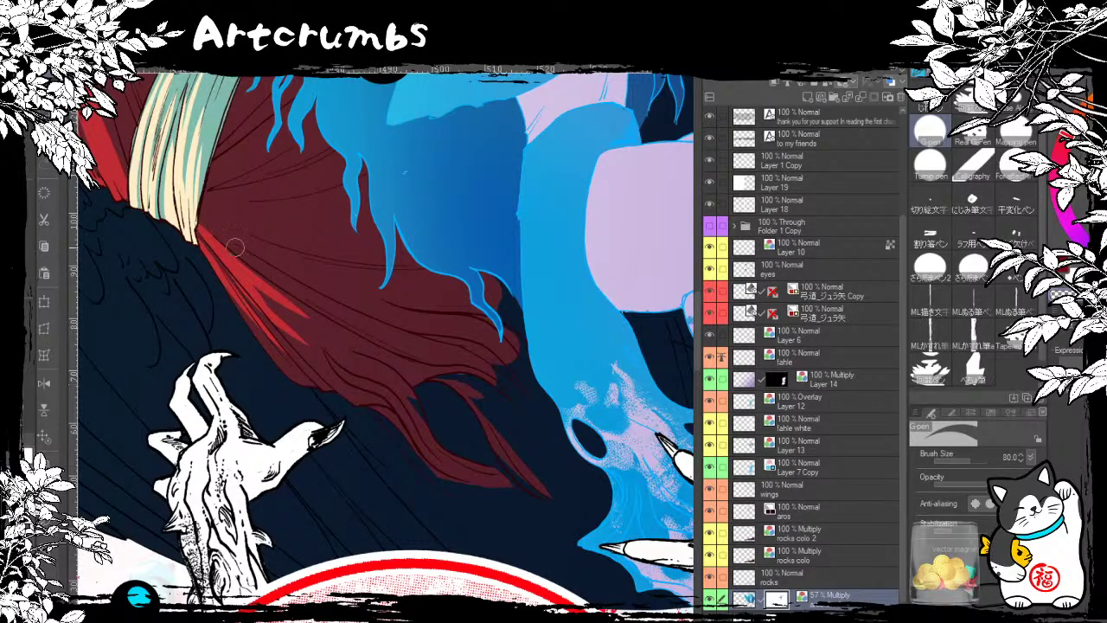
{"action": "key", "text": "ctrl+z"}
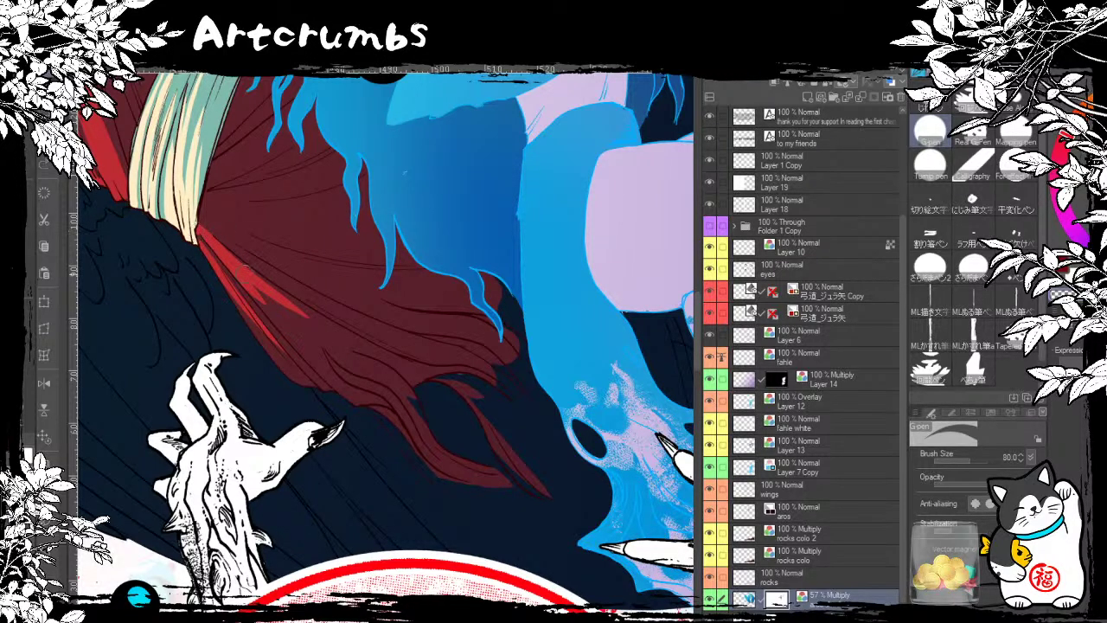
{"action": "key", "text": "ctrl+z"}
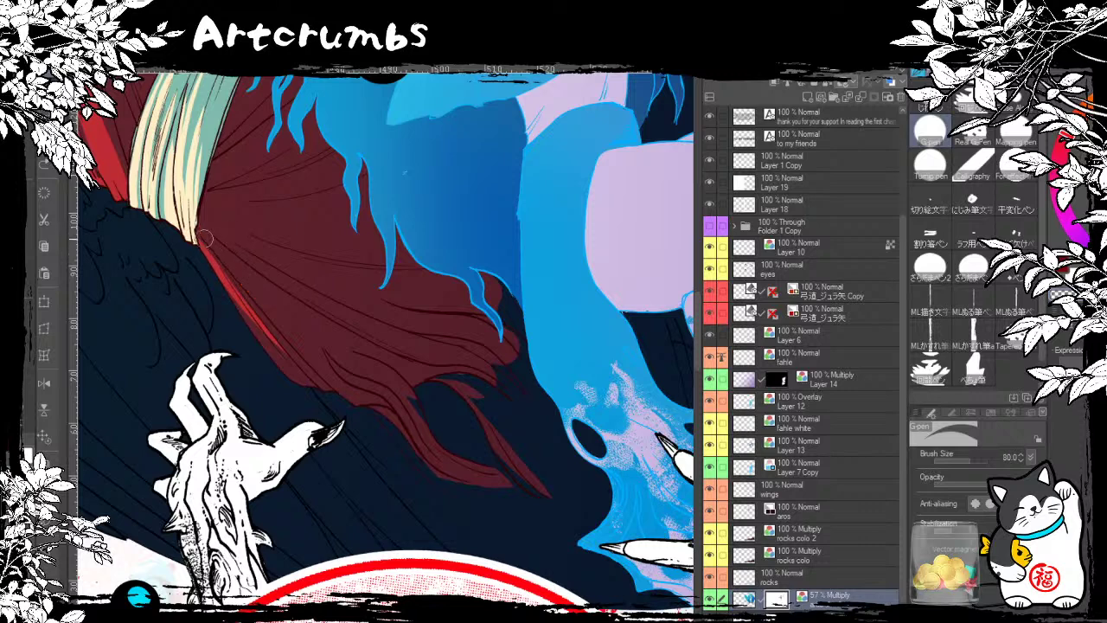
{"action": "left_click_drag", "start_coordinate": [194, 223], "coordinate": [299, 336]}
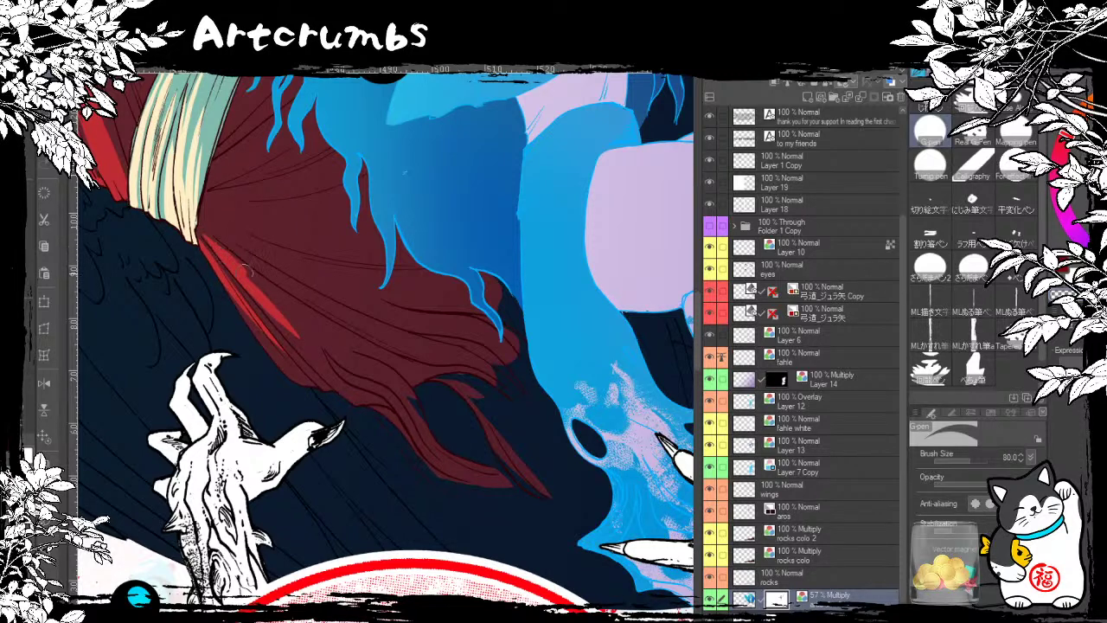
{"action": "left_click_drag", "start_coordinate": [243, 262], "coordinate": [340, 357]}
{"action": "mouse_move", "coordinate": [213, 235]}
{"action": "left_mouse_down"}
{"action": "mouse_move", "coordinate": [263, 284]}
{"action": "mouse_move", "coordinate": [191, 252]}
{"action": "left_mouse_up"}
{"action": "left_click_drag", "start_coordinate": [285, 311], "coordinate": [222, 384]}
{"action": "left_click_drag", "start_coordinate": [247, 247], "coordinate": [171, 329]}
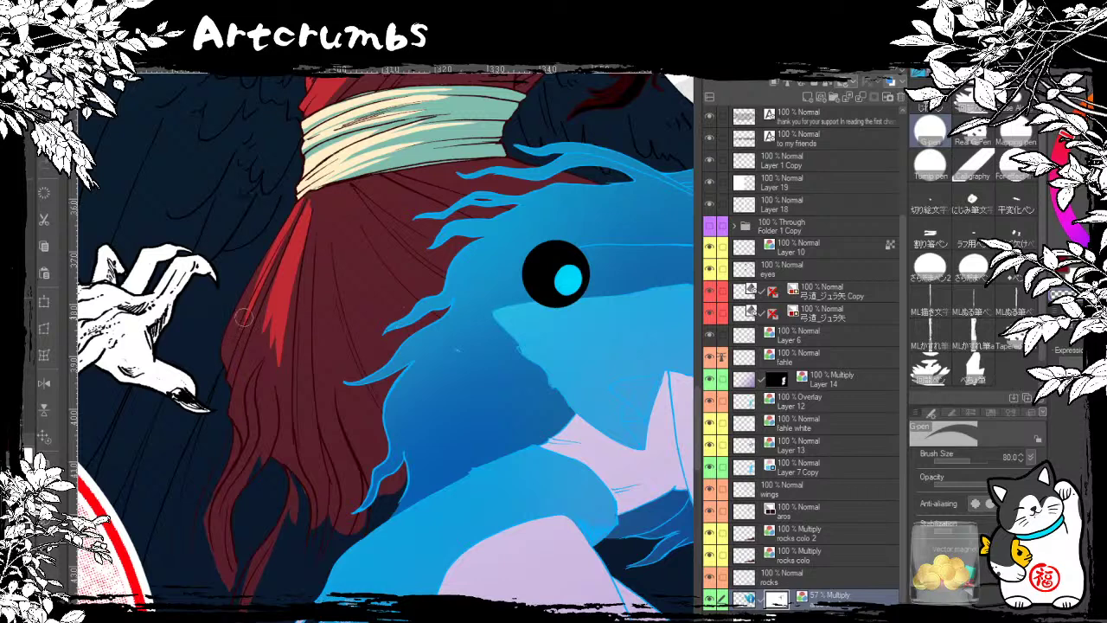
Step: Widen the light along the skirt's outer edge with an upward tapered stroke to the sash, redoing it until it fits
{"action": "mouse_move", "coordinate": [281, 253]}
{"action": "left_mouse_down"}
{"action": "mouse_move", "coordinate": [230, 401]}
{"action": "mouse_move", "coordinate": [300, 210]}
{"action": "left_mouse_up"}
{"action": "key", "text": "ctrl+z"}
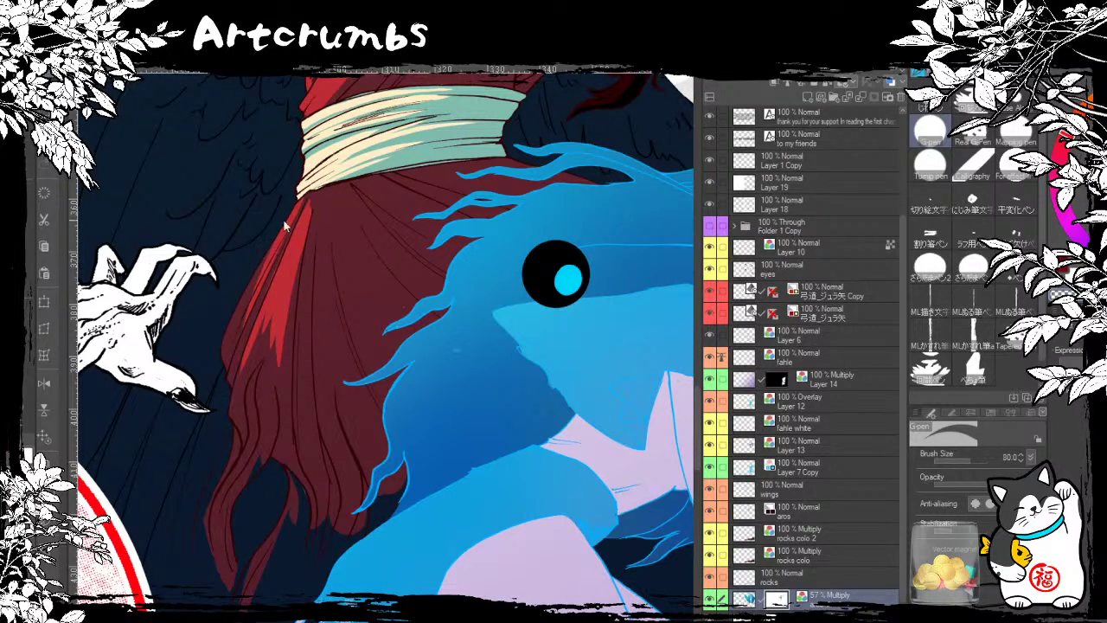
{"action": "key", "text": "ctrl+z"}
{"action": "left_click_drag", "start_coordinate": [239, 384], "coordinate": [264, 303]}
{"action": "key", "text": "ctrl+z"}
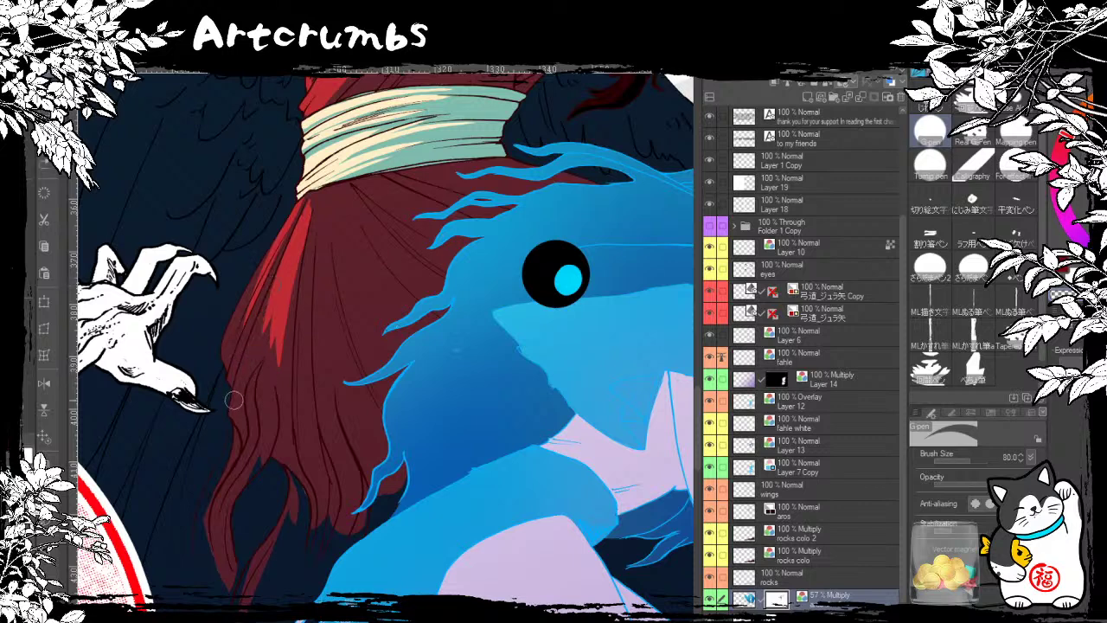
{"action": "left_click_drag", "start_coordinate": [234, 407], "coordinate": [264, 298]}
{"action": "key", "text": "ctrl+z"}
{"action": "left_click_drag", "start_coordinate": [241, 389], "coordinate": [298, 200]}
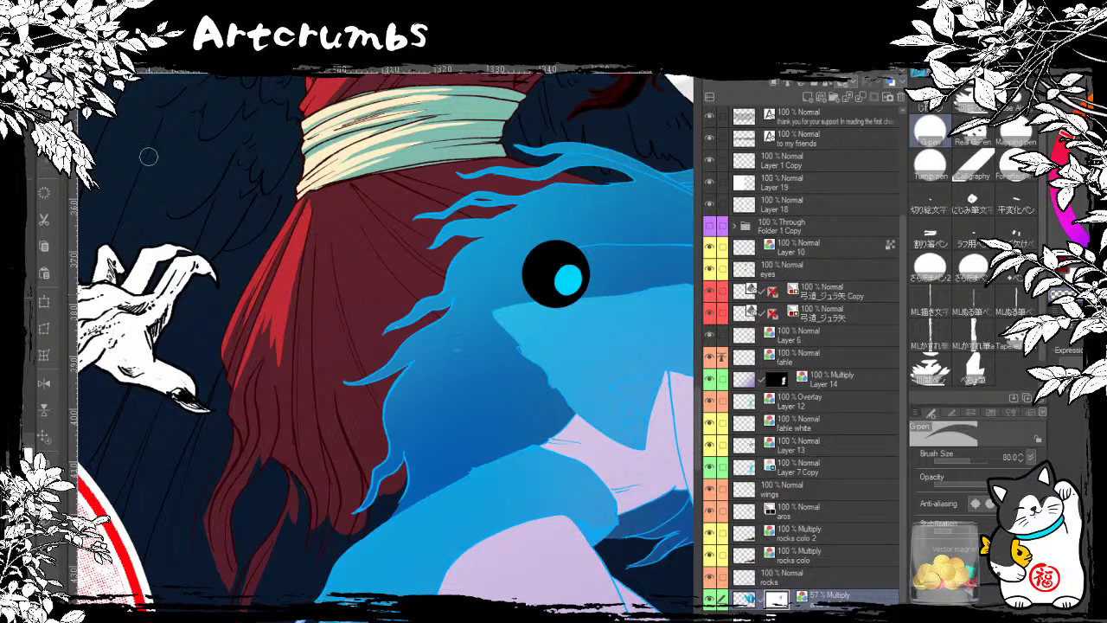
{"action": "key", "text": "i"}
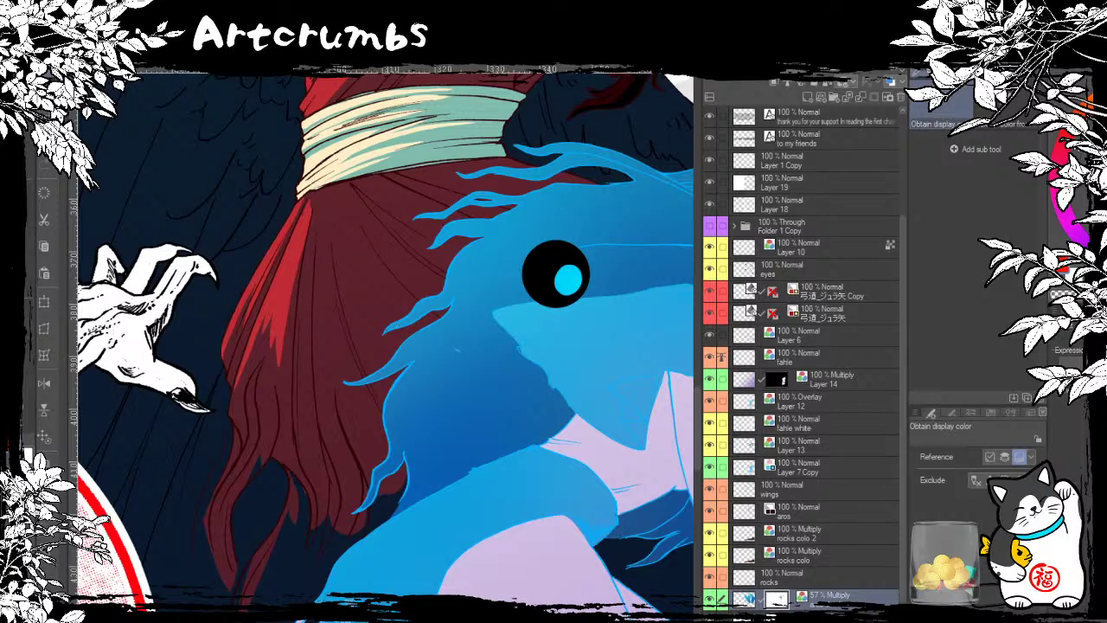
{"action": "key", "text": "p"}
{"action": "mouse_move", "coordinate": [291, 265]}
{"action": "left_mouse_down"}
{"action": "mouse_move", "coordinate": [280, 288]}
{"action": "mouse_move", "coordinate": [291, 253]}
{"action": "left_mouse_up"}
{"action": "key", "text": "ctrl+z"}
{"action": "left_click", "coordinate": [757, 545]}
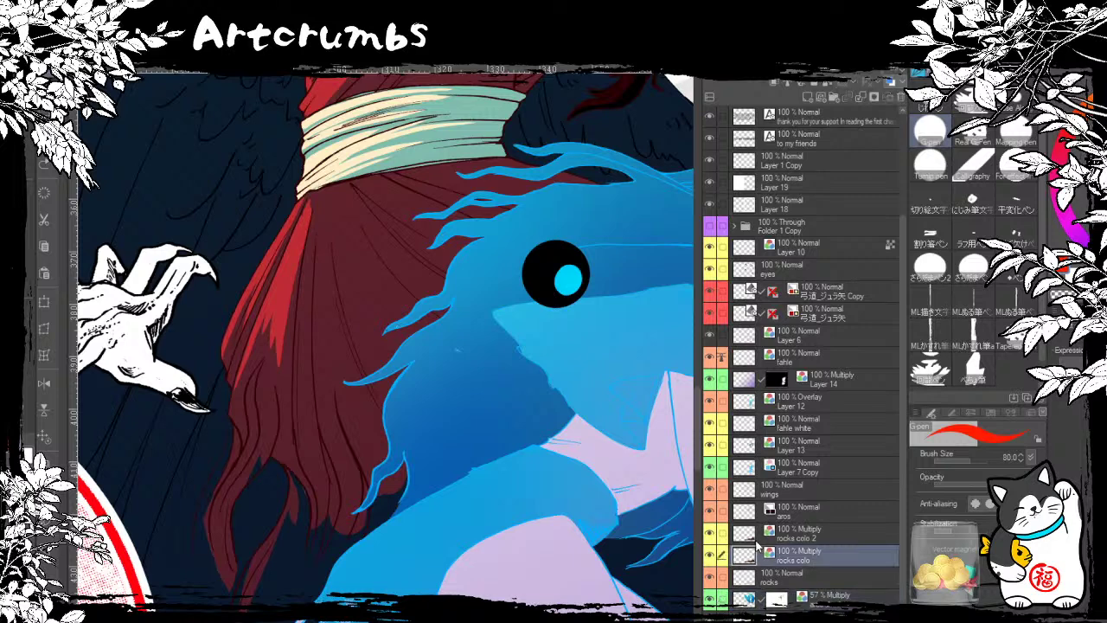
{"action": "left_click", "coordinate": [805, 533]}
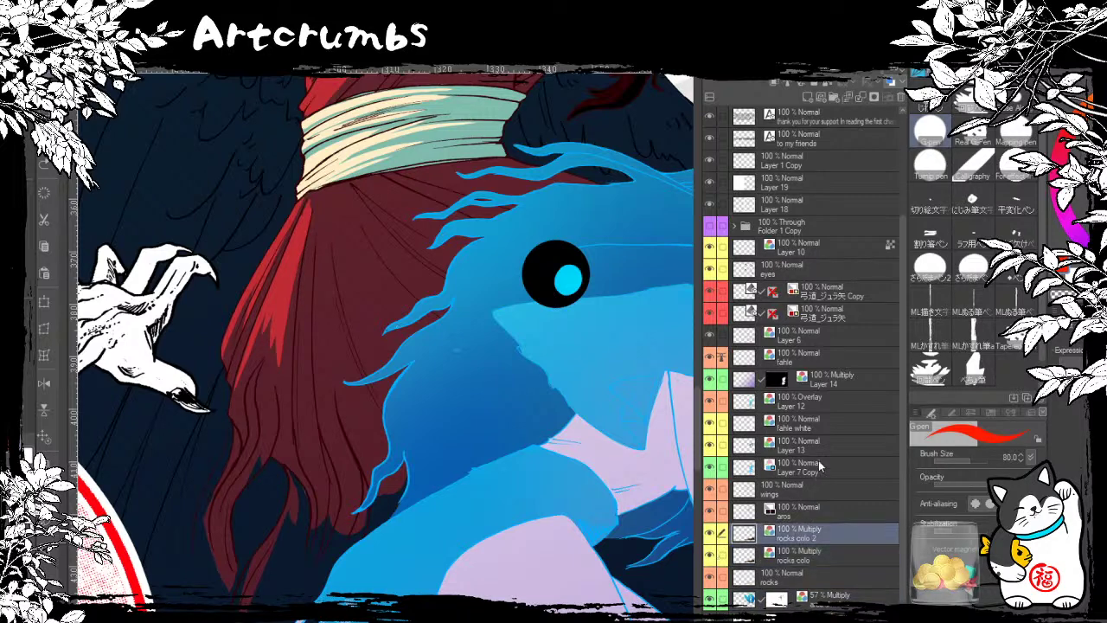
{"action": "left_click", "coordinate": [821, 467]}
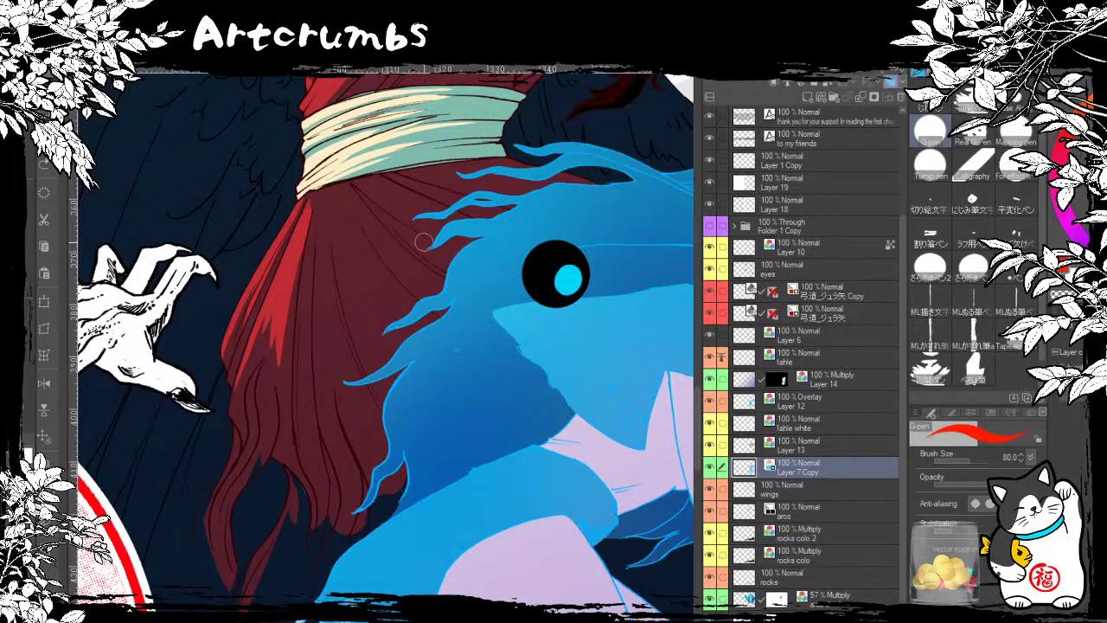
{"action": "left_click", "coordinate": [811, 424]}
{"action": "mouse_move", "coordinate": [287, 285]}
{"action": "left_mouse_down"}
{"action": "mouse_move", "coordinate": [299, 272]}
{"action": "mouse_move", "coordinate": [294, 302]}
{"action": "left_mouse_up"}
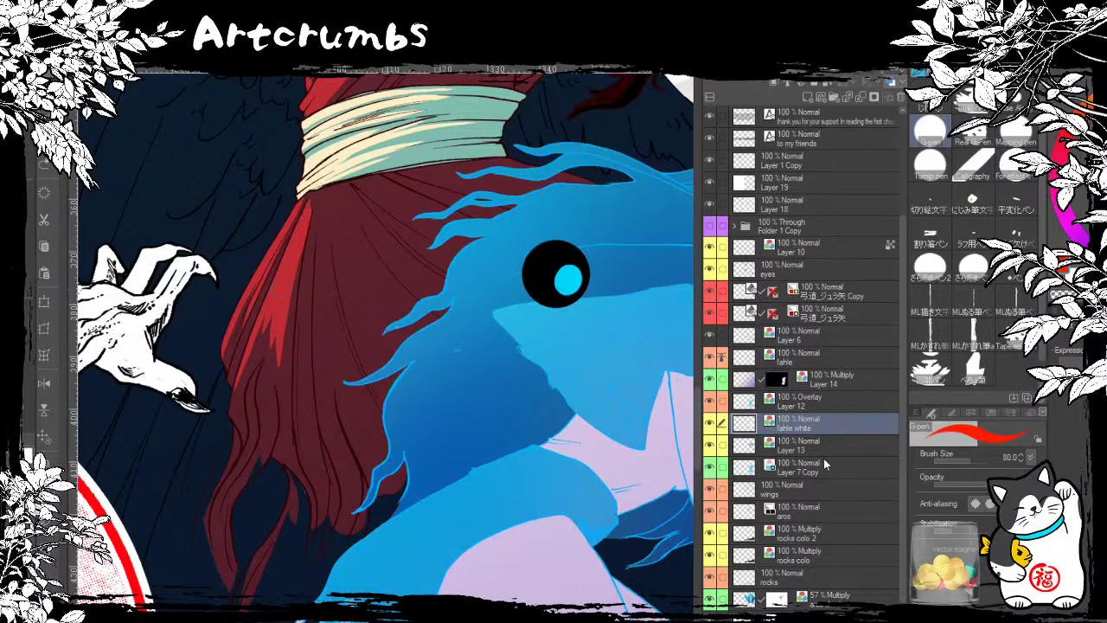
{"action": "left_click", "coordinate": [789, 605]}
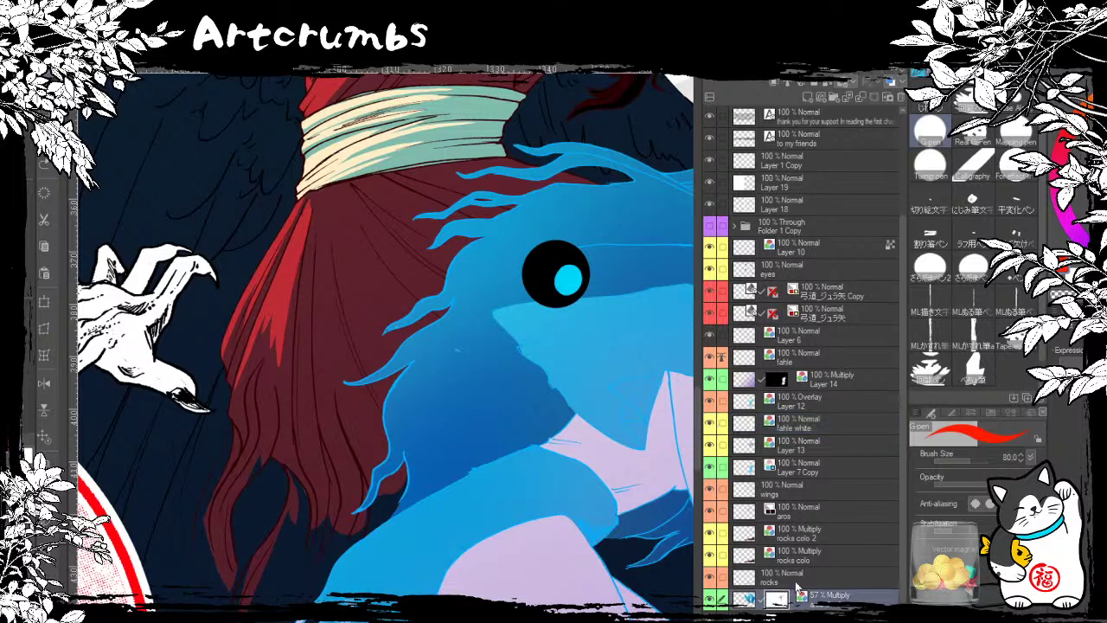
{"action": "left_click_drag", "start_coordinate": [372, 385], "coordinate": [324, 369]}
{"action": "left_click_drag", "start_coordinate": [227, 272], "coordinate": [190, 356]}
{"action": "key", "text": "ctrl+z"}
Step: Mask the shadow off the skirt's next fold in a long narrow streak using transparent colour, redoing the strokes that miss
{"action": "left_click", "coordinate": [1061, 295]}
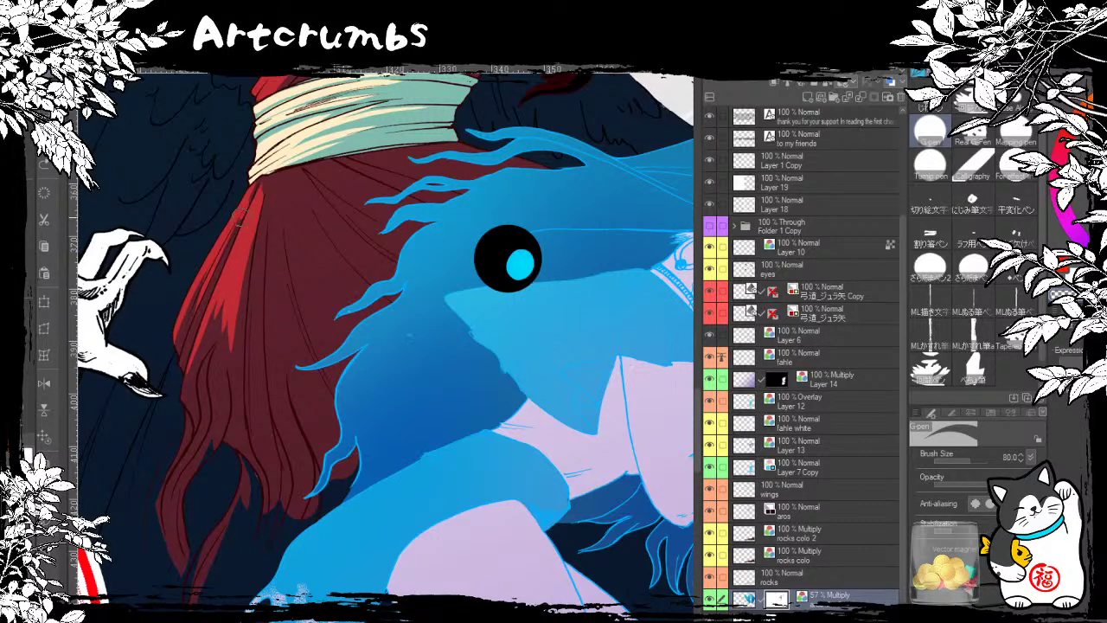
{"action": "left_click_drag", "start_coordinate": [277, 263], "coordinate": [217, 321]}
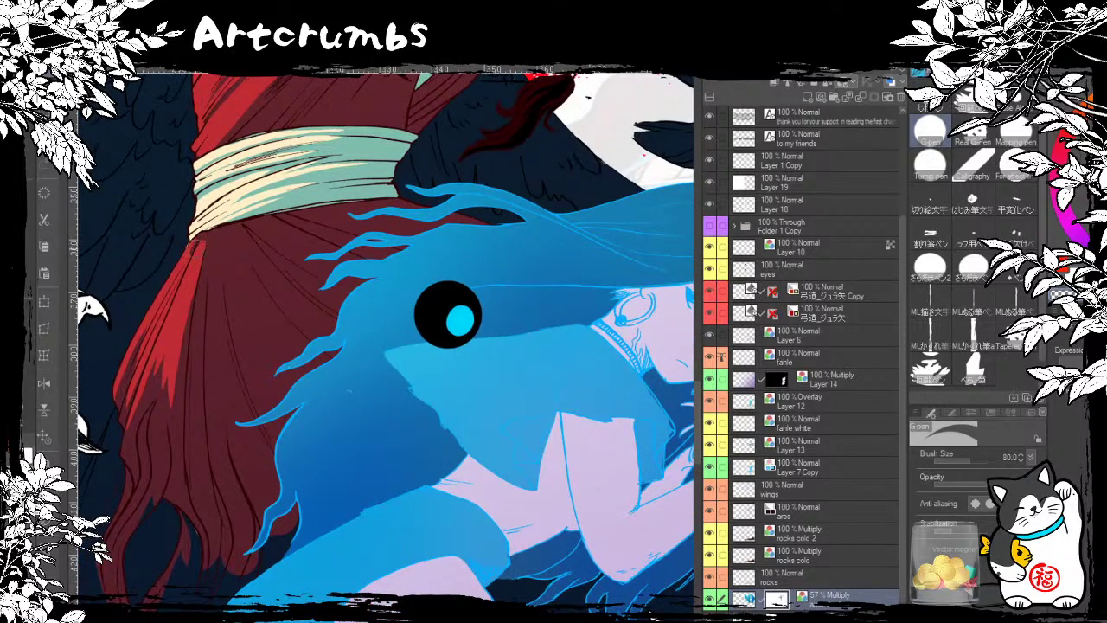
{"action": "mouse_move", "coordinate": [193, 244]}
{"action": "left_mouse_down"}
{"action": "mouse_move", "coordinate": [179, 262]}
{"action": "mouse_move", "coordinate": [99, 259]}
{"action": "mouse_move", "coordinate": [140, 381]}
{"action": "mouse_move", "coordinate": [136, 484]}
{"action": "left_mouse_up"}
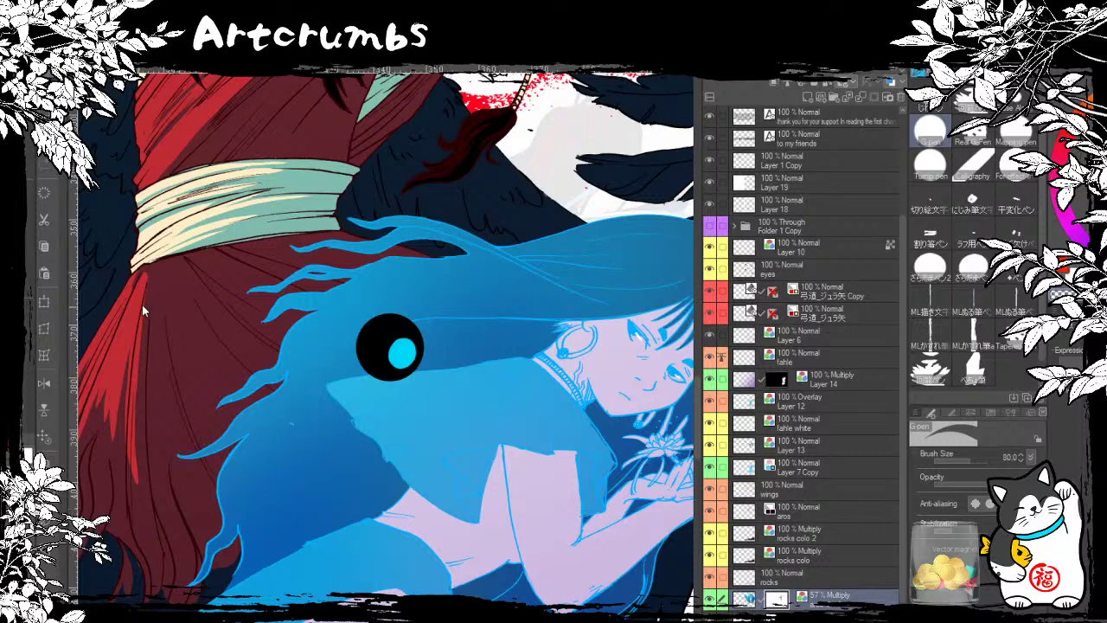
{"action": "key", "text": "ctrl+z"}
{"action": "left_click_drag", "start_coordinate": [145, 285], "coordinate": [114, 459]}
{"action": "key", "text": "ctrl+z"}
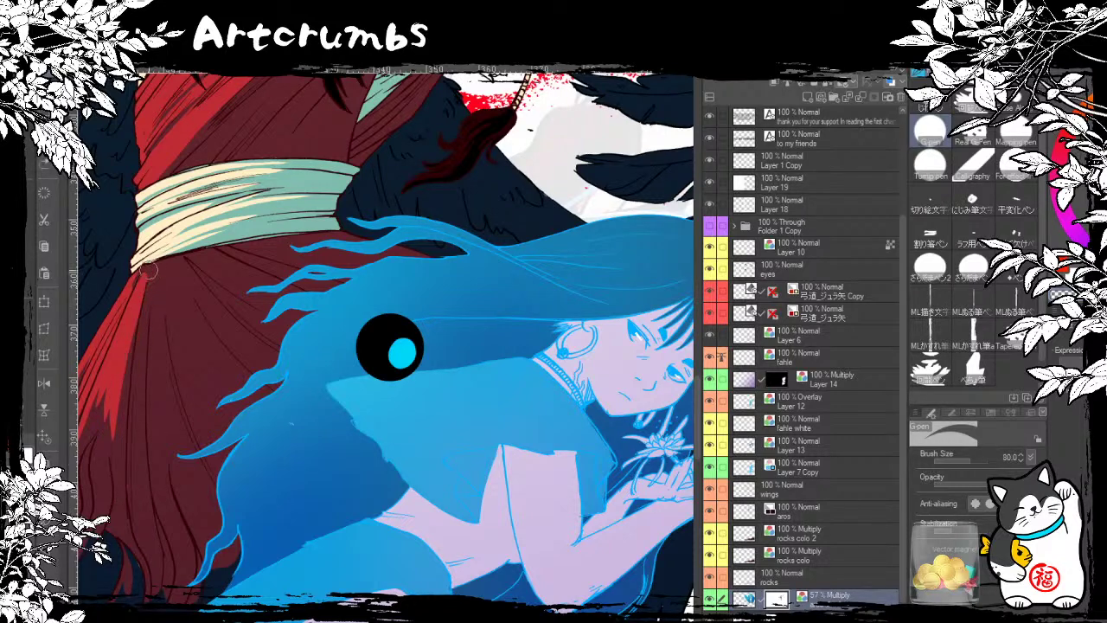
{"action": "left_click_drag", "start_coordinate": [149, 274], "coordinate": [130, 463]}
{"action": "key", "text": "ctrl+z"}
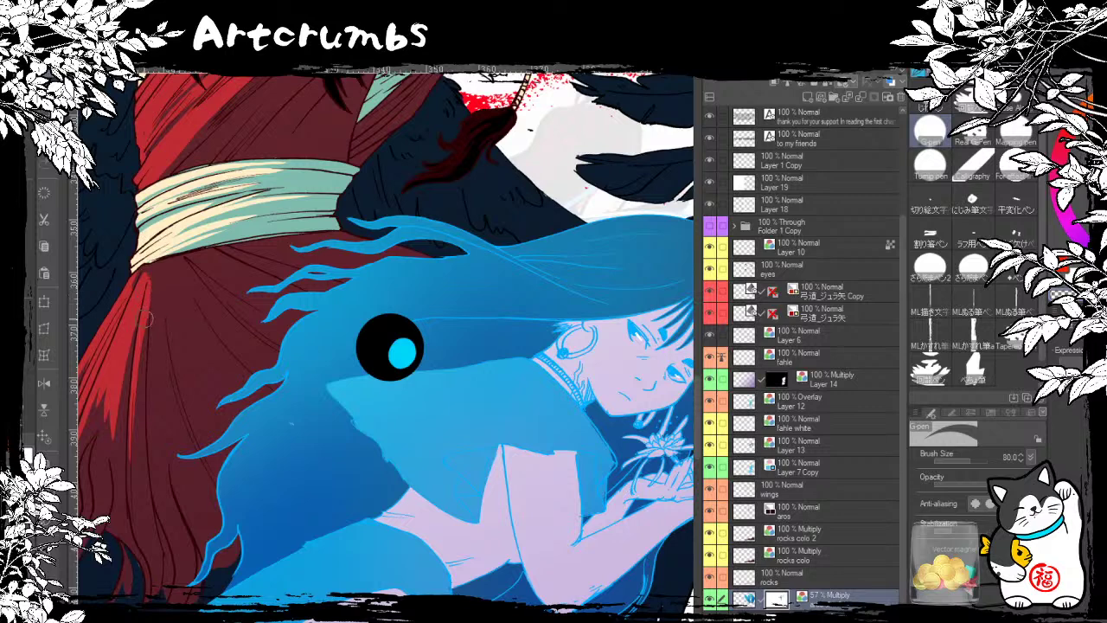
{"action": "left_click_drag", "start_coordinate": [147, 319], "coordinate": [137, 491]}
{"action": "left_click_drag", "start_coordinate": [171, 269], "coordinate": [248, 230]}
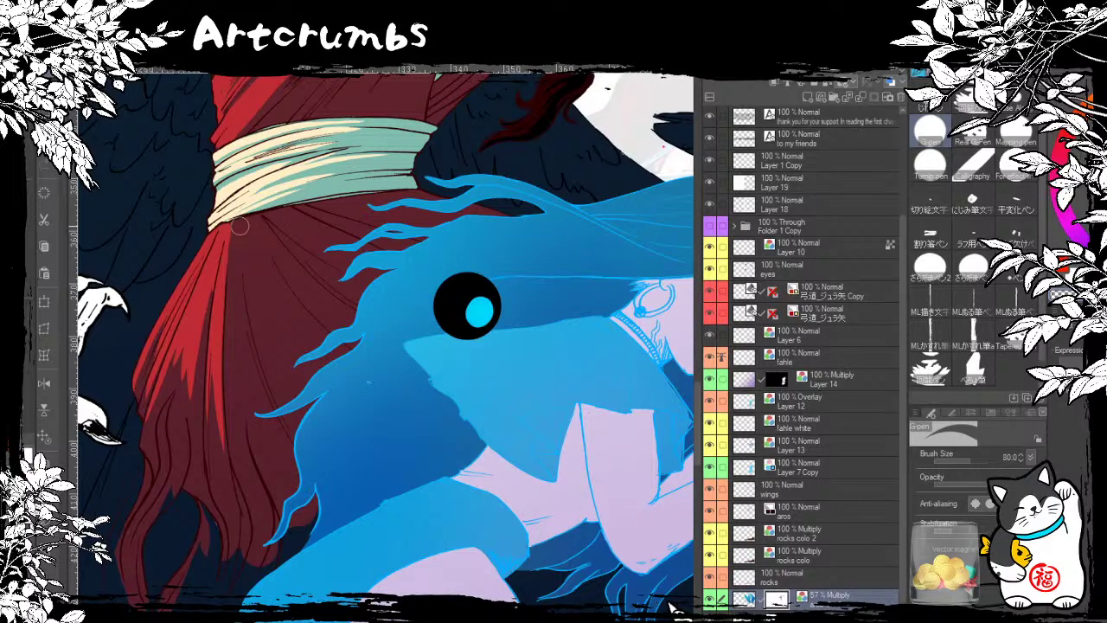
{"action": "left_click_drag", "start_coordinate": [240, 225], "coordinate": [186, 322]}
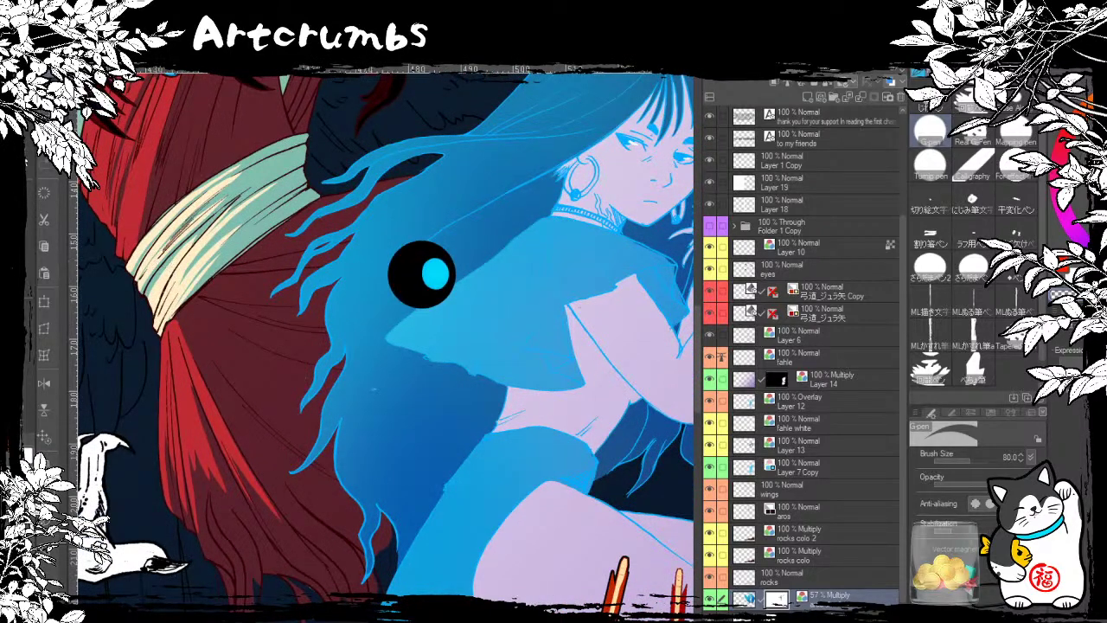
Step: Mask the shadow off the skirt's middle folds in a large jagged lasso area running from the sash to the woman's hair
{"action": "key", "text": "m"}
{"action": "key", "text": "m"}
{"action": "key", "text": "m"}
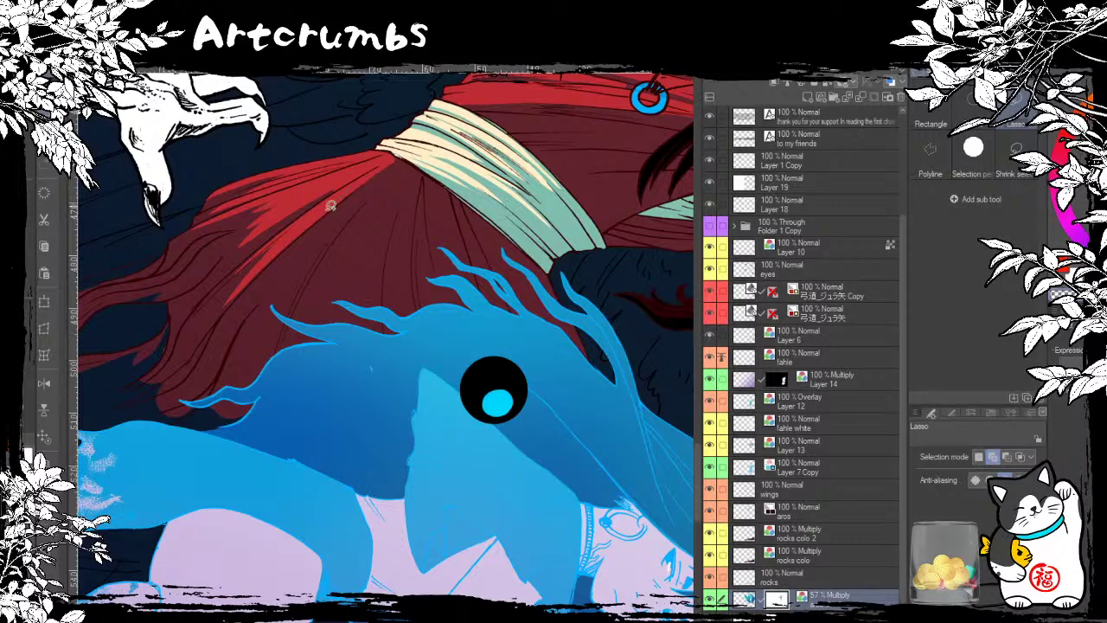
{"action": "mouse_move", "coordinate": [299, 239]}
{"action": "left_mouse_down"}
{"action": "mouse_move", "coordinate": [274, 352]}
{"action": "mouse_move", "coordinate": [360, 207]}
{"action": "mouse_move", "coordinate": [346, 245]}
{"action": "mouse_move", "coordinate": [356, 295]}
{"action": "mouse_move", "coordinate": [384, 329]}
{"action": "mouse_move", "coordinate": [403, 222]}
{"action": "mouse_move", "coordinate": [418, 284]}
{"action": "mouse_move", "coordinate": [441, 258]}
{"action": "mouse_move", "coordinate": [468, 284]}
{"action": "mouse_move", "coordinate": [477, 277]}
{"action": "mouse_move", "coordinate": [438, 178]}
{"action": "mouse_move", "coordinate": [386, 162]}
{"action": "mouse_move", "coordinate": [357, 172]}
{"action": "left_mouse_up"}
{"action": "key", "text": "Delete"}
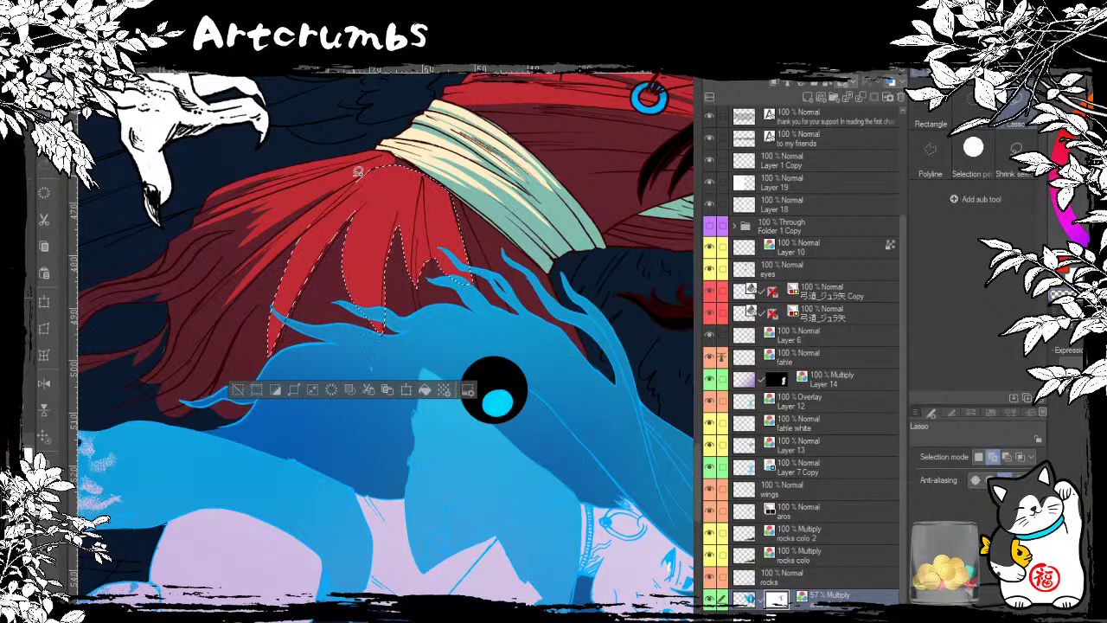
{"action": "key", "text": "ctrl+d"}
Step: Light the neighbouring skirt fold with a thin lassoed sliver, and extend the light down its edges with the G-pen
{"action": "left_click_drag", "start_coordinate": [338, 195], "coordinate": [401, 178]}
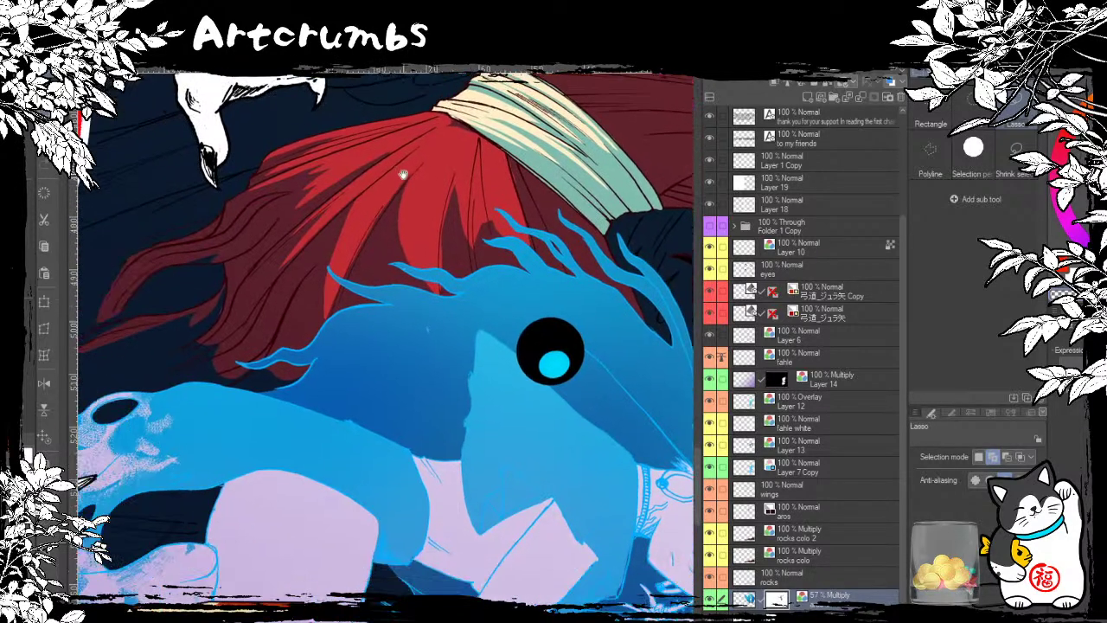
{"action": "mouse_move", "coordinate": [326, 239]}
{"action": "left_mouse_down"}
{"action": "mouse_move", "coordinate": [285, 285]}
{"action": "mouse_move", "coordinate": [273, 329]}
{"action": "mouse_move", "coordinate": [337, 220]}
{"action": "left_mouse_up"}
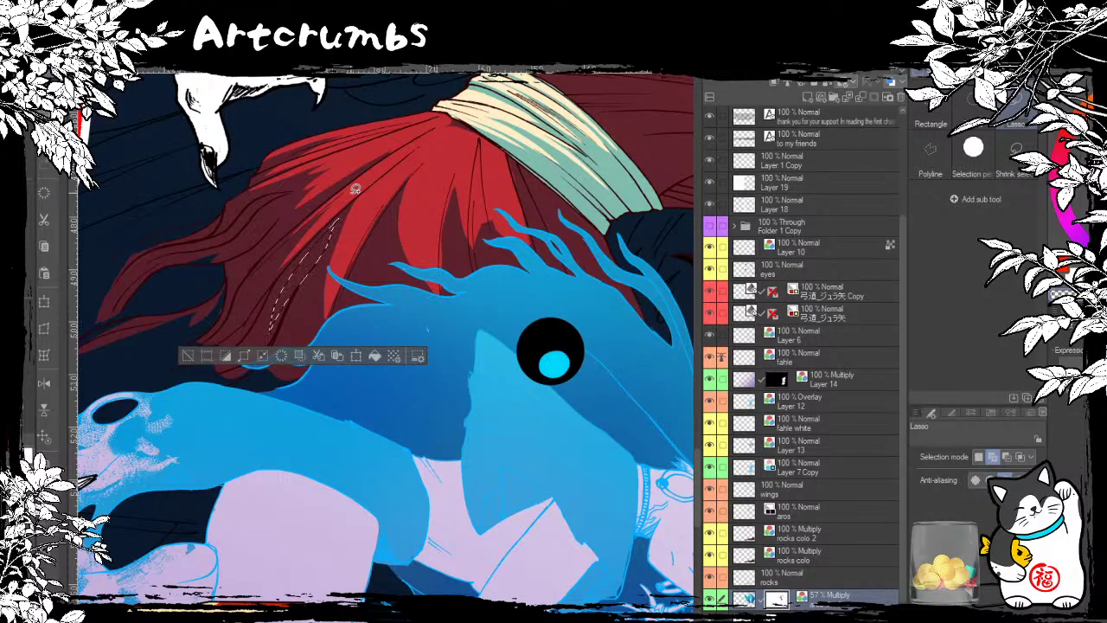
{"action": "key", "text": "alt+BackSpace"}
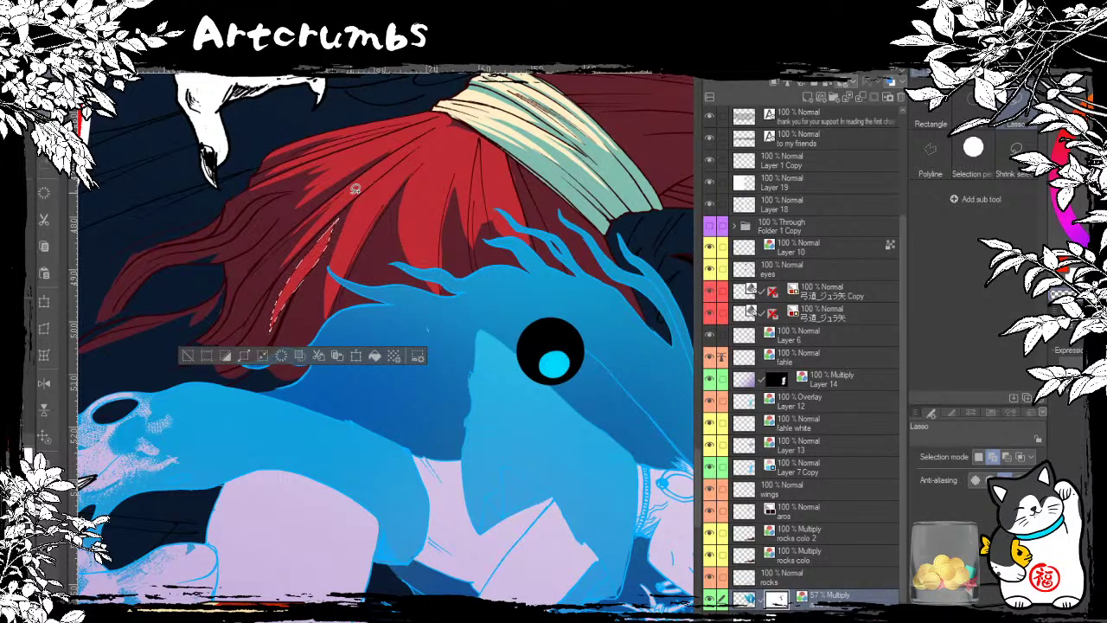
{"action": "key", "text": "ctrl+d"}
{"action": "key", "text": "p"}
{"action": "left_click_drag", "start_coordinate": [334, 226], "coordinate": [313, 243]}
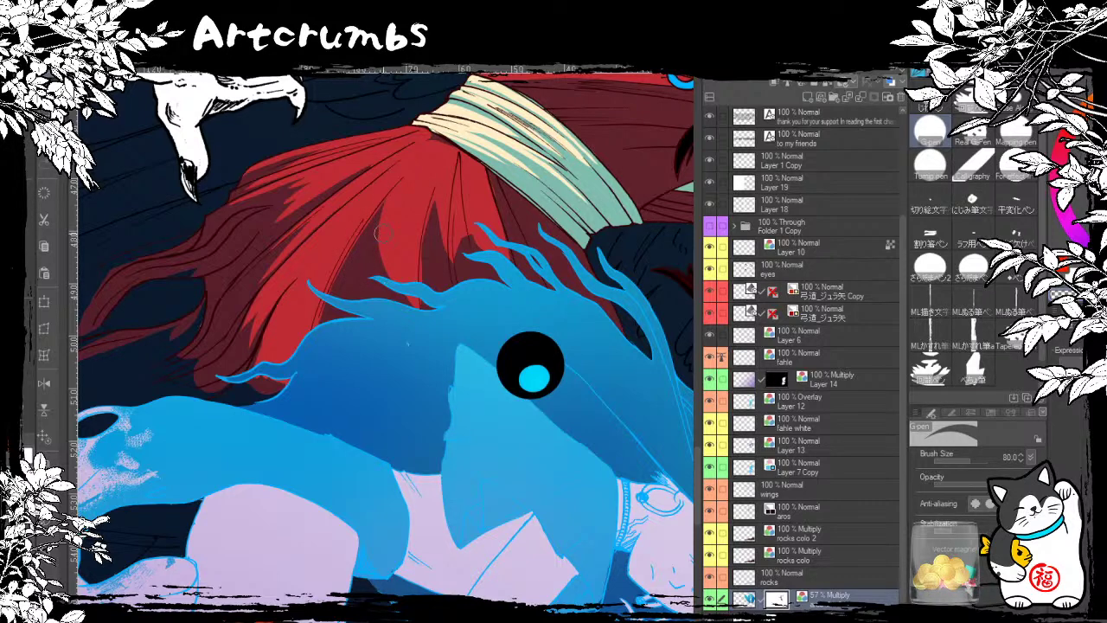
{"action": "left_click_drag", "start_coordinate": [393, 232], "coordinate": [297, 260]}
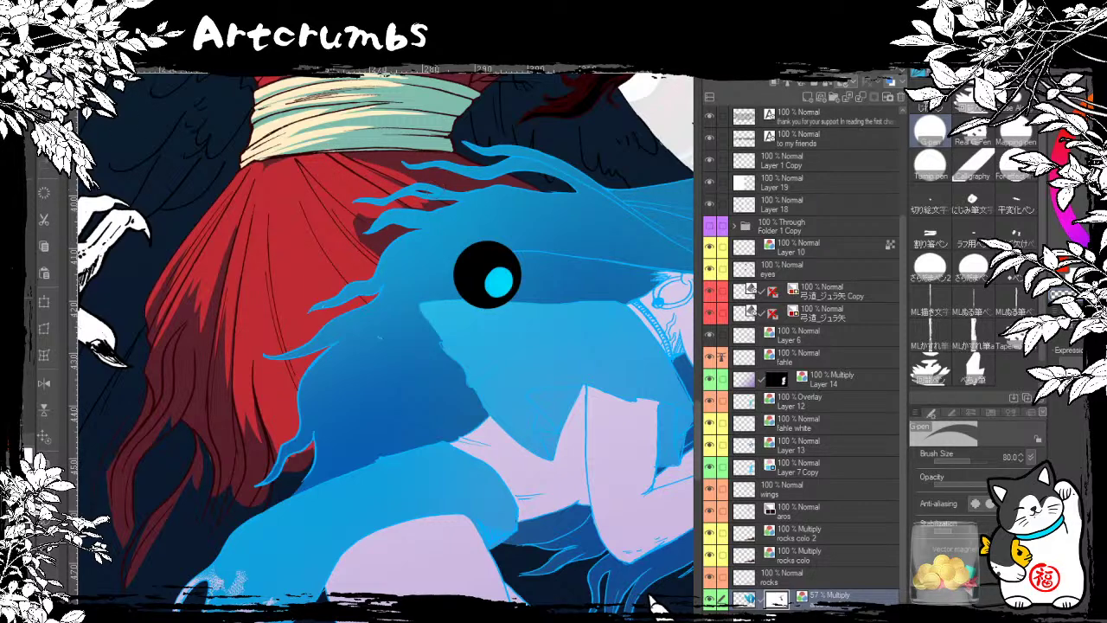
Step: Restore shadow on the skirt beside the woman's hair inside a jagged, pointed lasso selection
{"action": "key", "text": "m"}
{"action": "mouse_move", "coordinate": [334, 148]}
{"action": "left_mouse_down"}
{"action": "mouse_move", "coordinate": [388, 190]}
{"action": "mouse_move", "coordinate": [335, 197]}
{"action": "mouse_move", "coordinate": [369, 256]}
{"action": "mouse_move", "coordinate": [344, 250]}
{"action": "mouse_move", "coordinate": [314, 321]}
{"action": "mouse_move", "coordinate": [477, 298]}
{"action": "mouse_move", "coordinate": [464, 252]}
{"action": "left_mouse_up"}
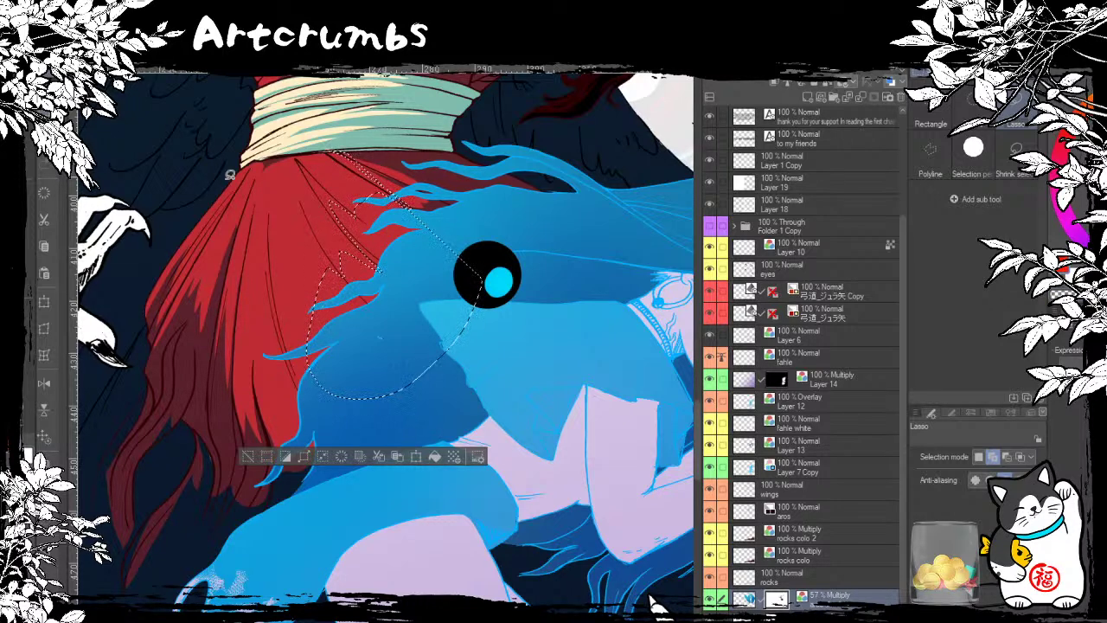
{"action": "key", "text": "p"}
{"action": "mouse_move", "coordinate": [335, 204]}
{"action": "left_mouse_down"}
{"action": "mouse_move", "coordinate": [374, 241]}
{"action": "mouse_move", "coordinate": [366, 276]}
{"action": "left_mouse_up"}
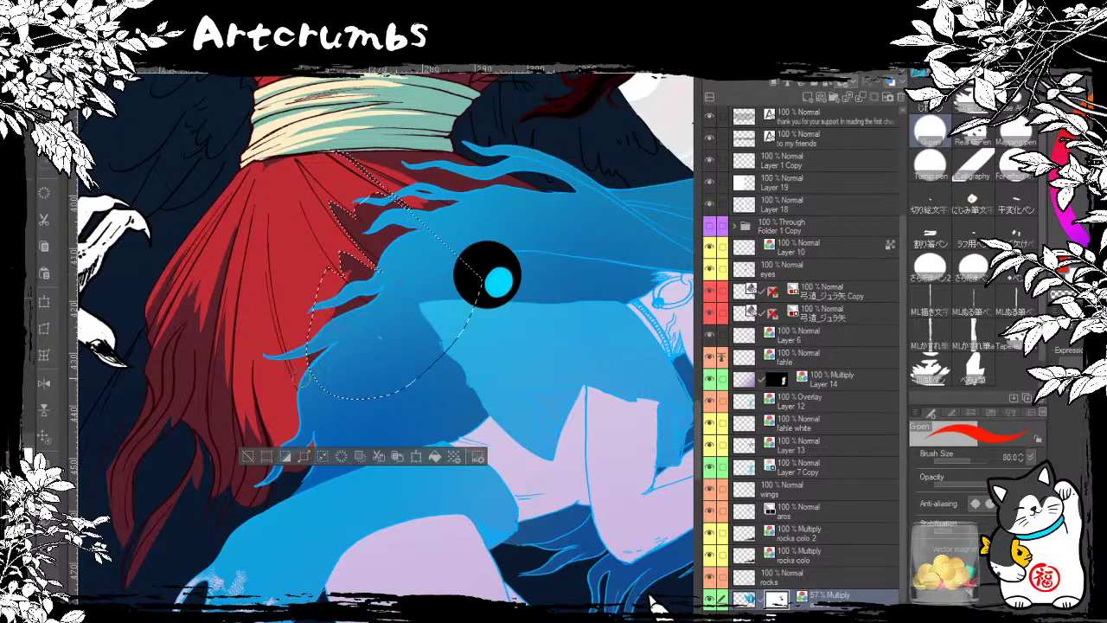
{"action": "left_click_drag", "start_coordinate": [322, 339], "coordinate": [332, 270]}
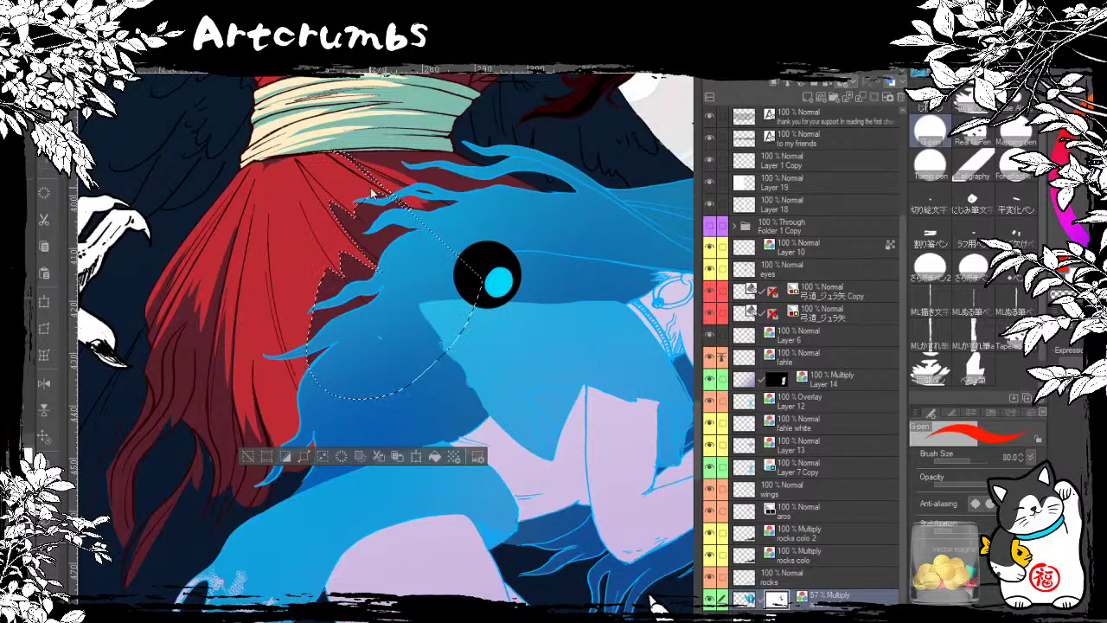
{"action": "key", "text": "ctrl+d"}
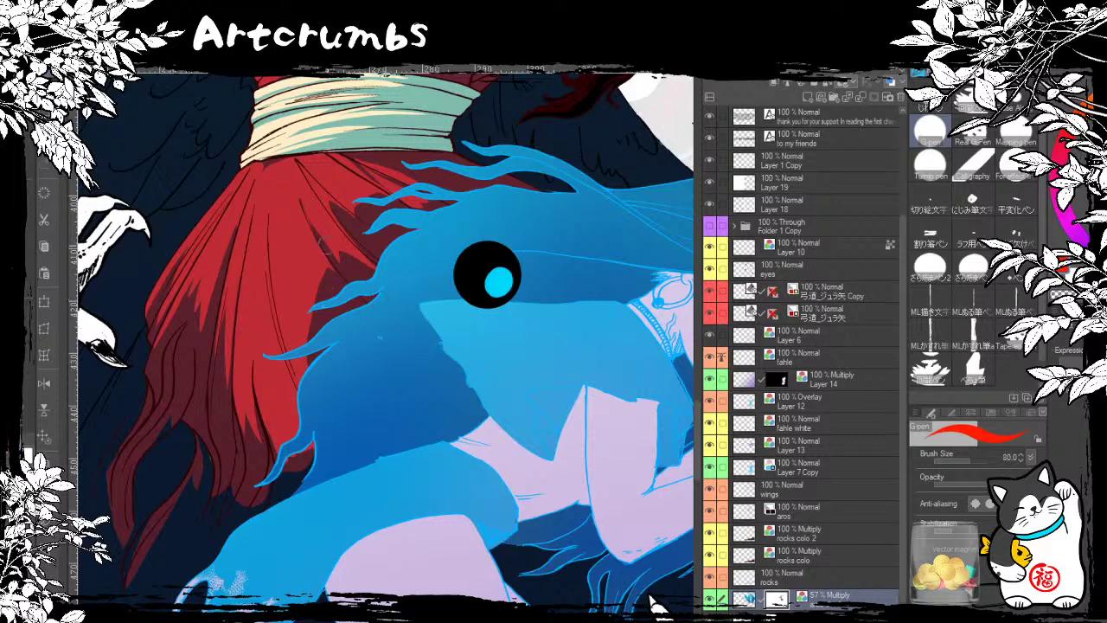
Step: Paint a narrow shadow streak along the fold from the sash towards the hair, redoing missed strokes and reducing the brush to size 40
{"action": "left_click_drag", "start_coordinate": [297, 159], "coordinate": [381, 257]}
{"action": "left_click_drag", "start_coordinate": [303, 168], "coordinate": [356, 246]}
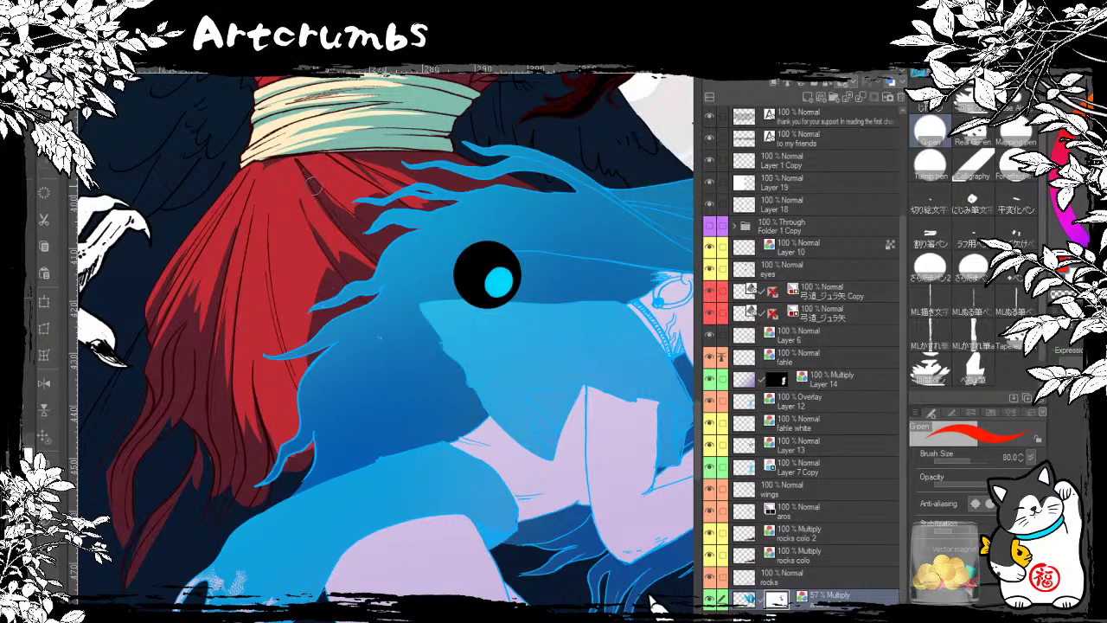
{"action": "key", "text": "ctrl+z"}
{"action": "key", "text": "ctrl+z"}
{"action": "left_click_drag", "start_coordinate": [303, 171], "coordinate": [349, 235]}
{"action": "left_click_drag", "start_coordinate": [303, 168], "coordinate": [368, 233]}
{"action": "key", "text": "bracketleft"}
{"action": "key", "text": "bracketleft"}
{"action": "key", "text": "bracketleft"}
{"action": "key", "text": "bracketleft"}
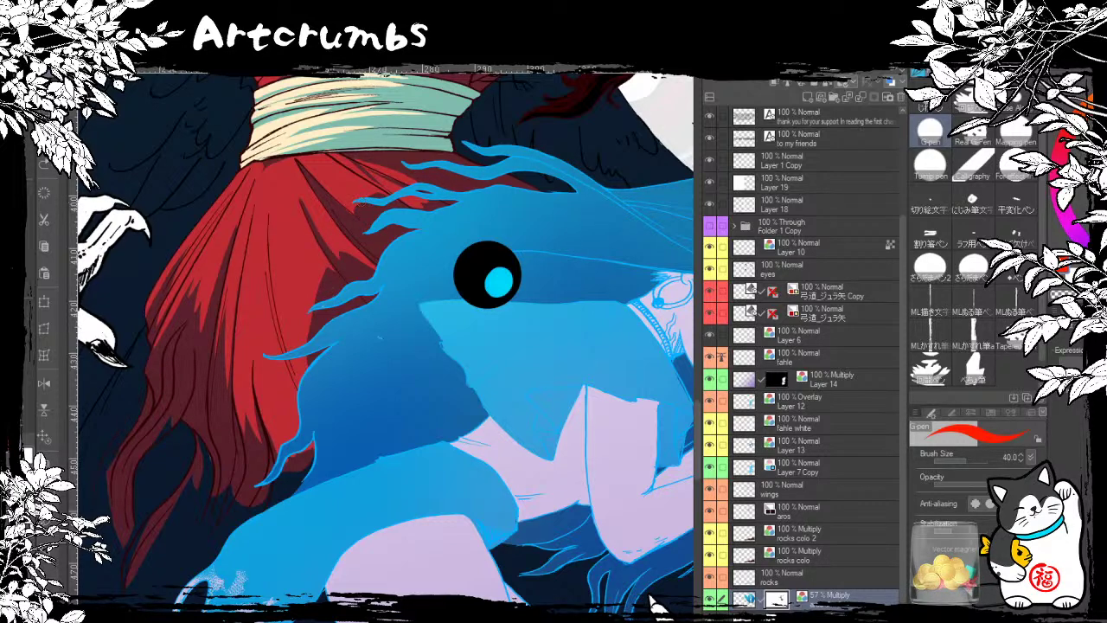
Step: Set the brush size to 100 and deepen the shadow along the long fold running down to the skirt's hem
{"action": "key", "text": "bracketright"}
{"action": "key", "text": "bracketright"}
{"action": "scroll", "coordinate": [307, 259], "scroll_direction": "right", "scroll_amount": 2}
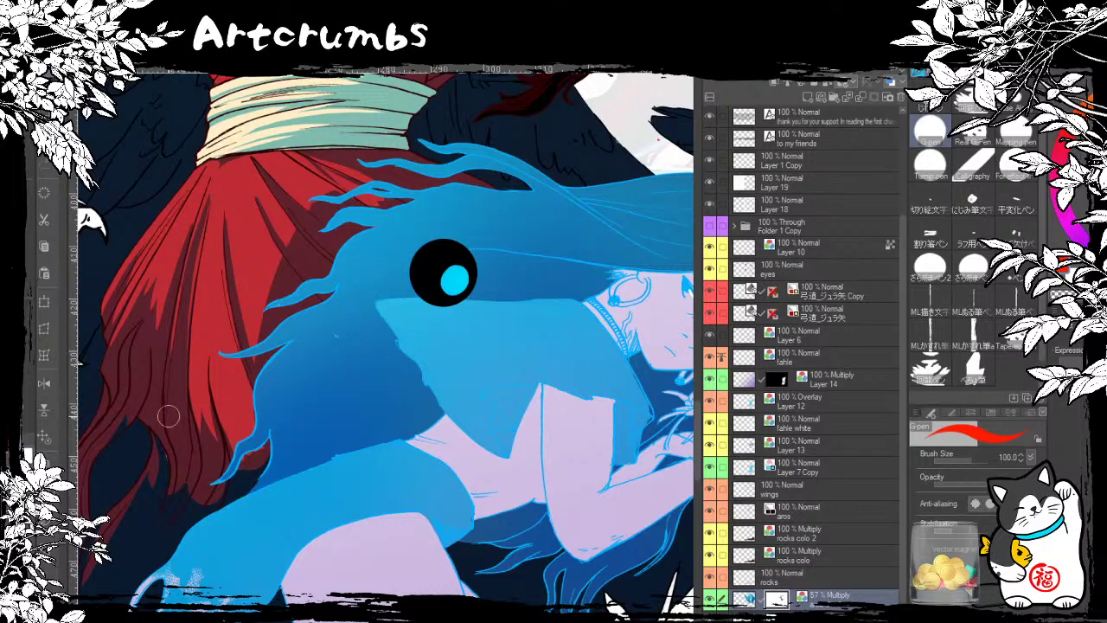
{"action": "left_click_drag", "start_coordinate": [202, 256], "coordinate": [220, 454]}
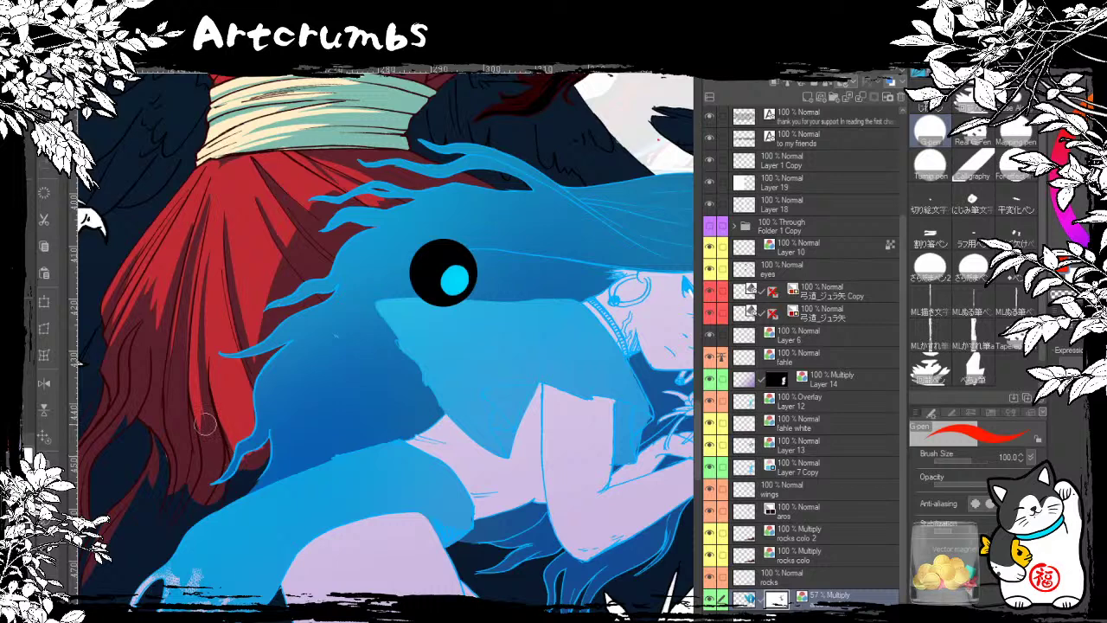
Step: Shade the short folds between the sash and the woman's hair, replacing the first stroke
{"action": "left_click_drag", "start_coordinate": [295, 156], "coordinate": [372, 199]}
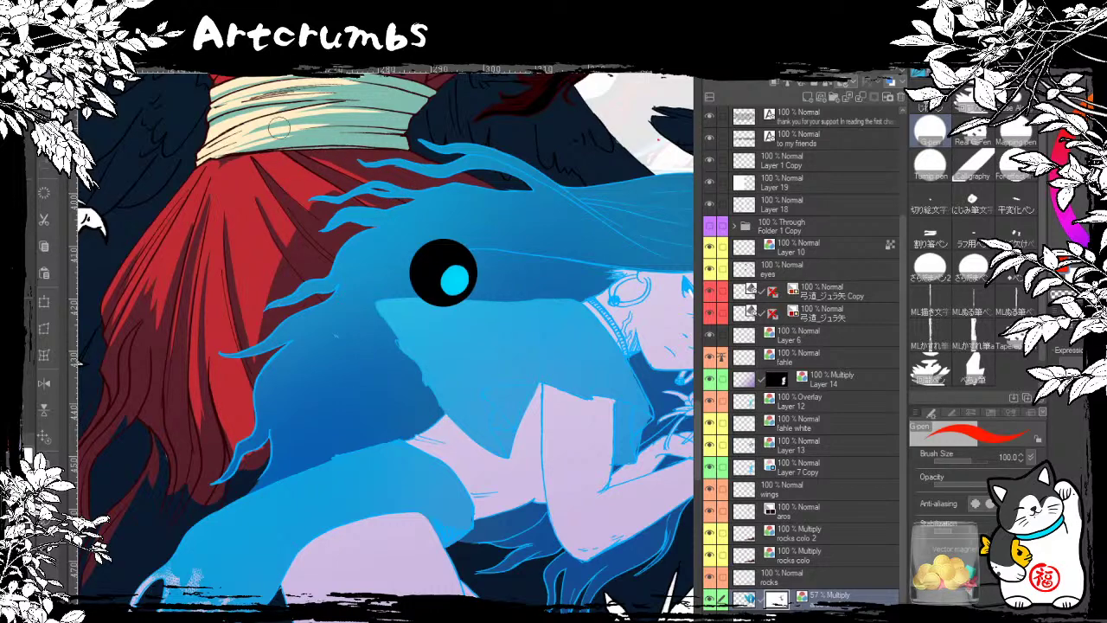
{"action": "key", "text": "ctrl+z"}
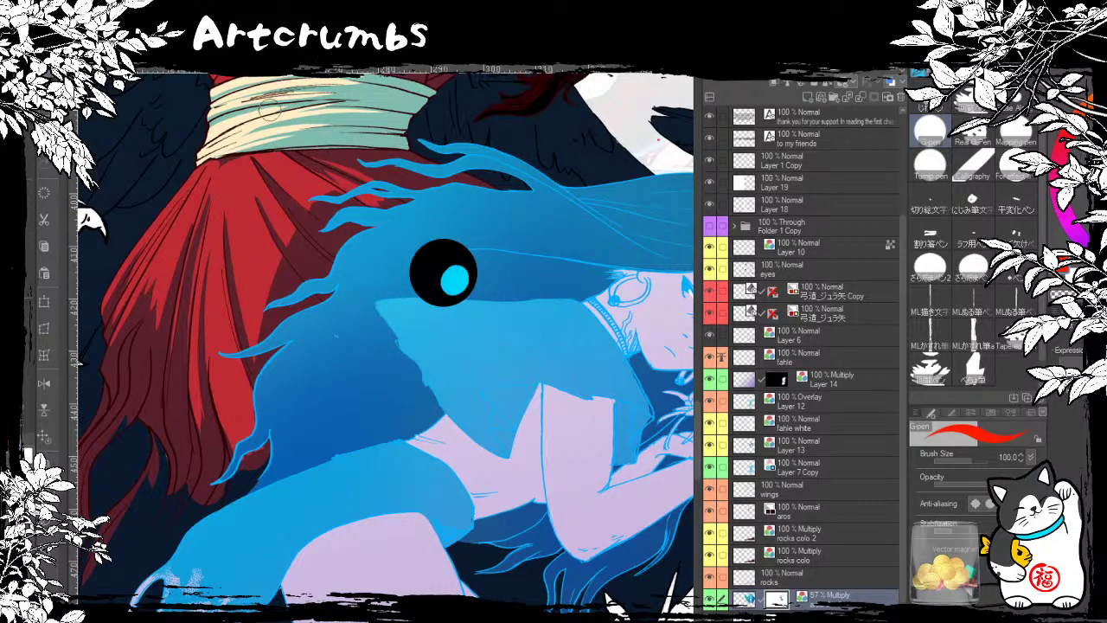
{"action": "left_click_drag", "start_coordinate": [298, 187], "coordinate": [343, 188]}
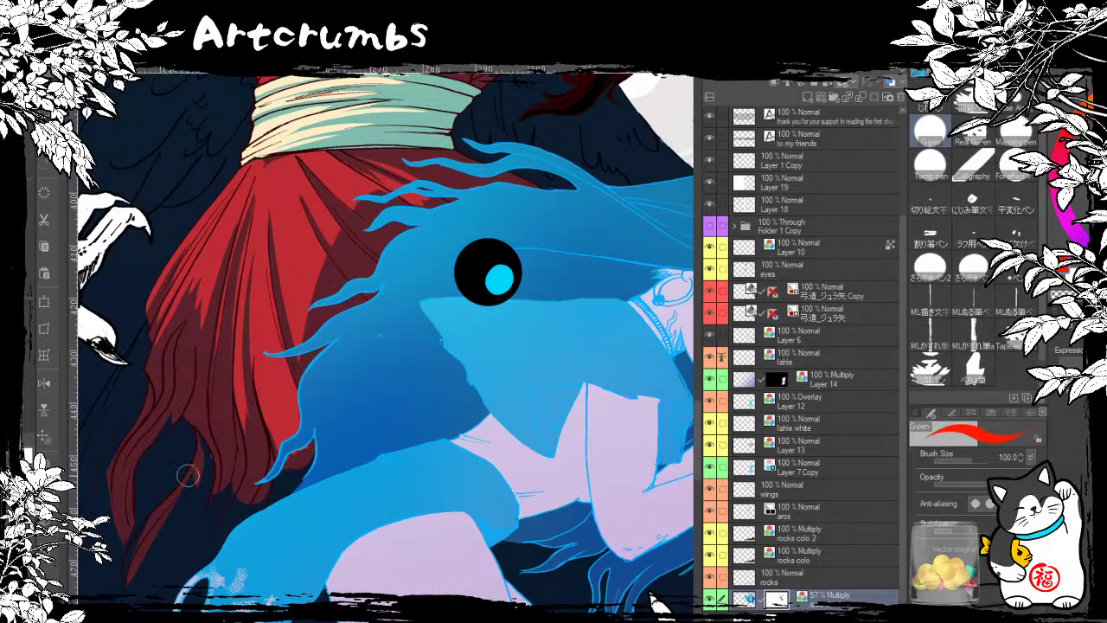
Step: Paint long tapered shadow strokes from the sash's gathered end down the skirt's outer folds
{"action": "mouse_move", "coordinate": [415, 173]}
{"action": "left_mouse_down"}
{"action": "mouse_move", "coordinate": [361, 169]}
{"action": "mouse_move", "coordinate": [221, 197]}
{"action": "left_mouse_up"}
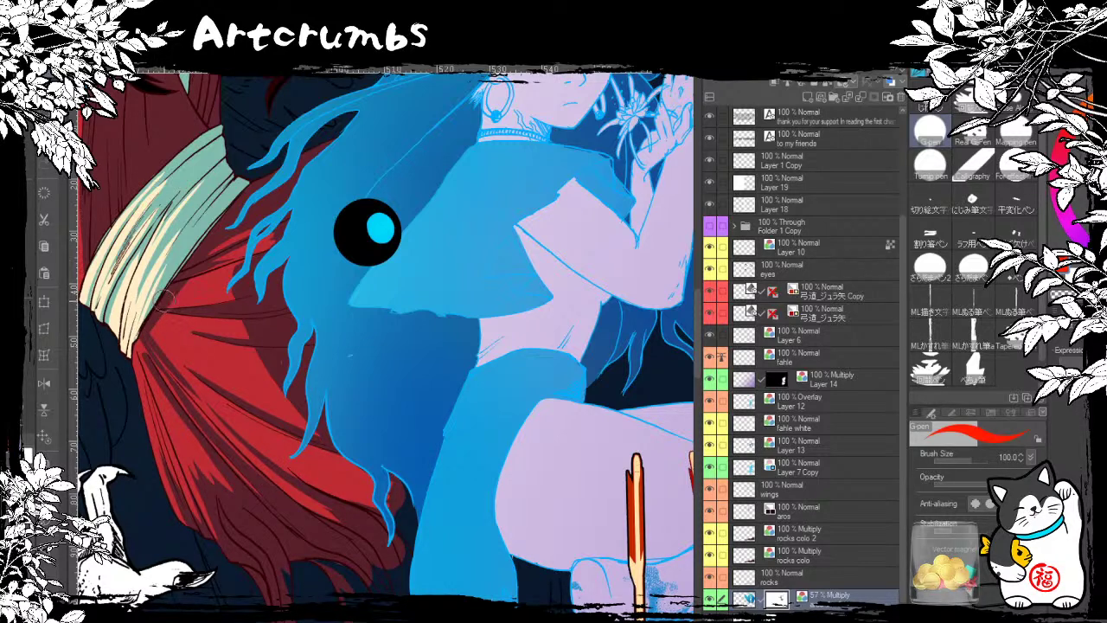
{"action": "key", "text": "asciicircum"}
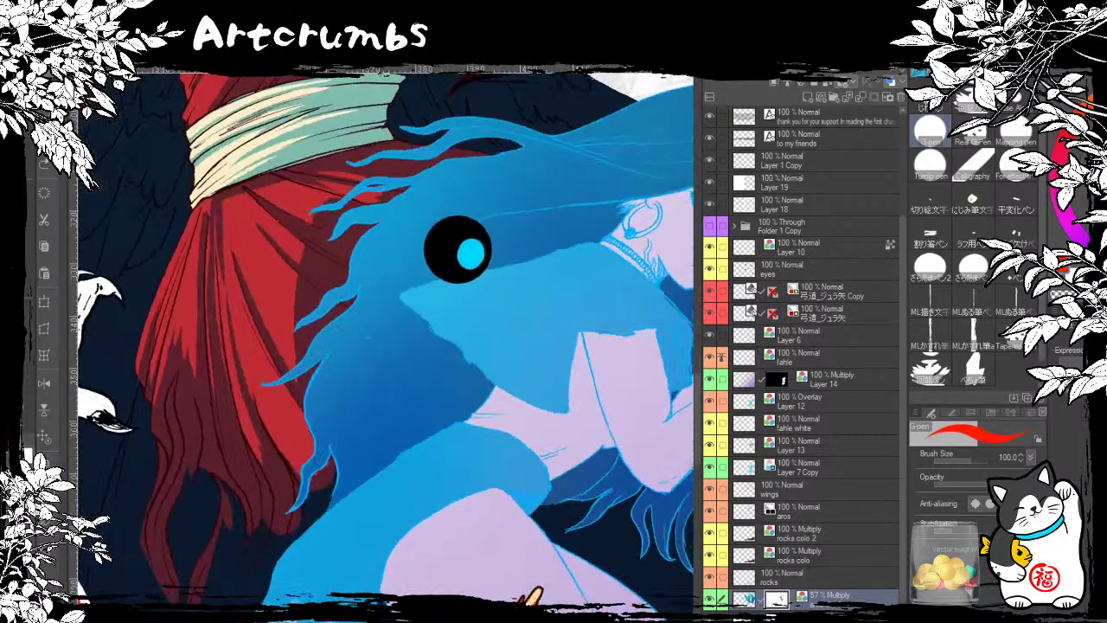
{"action": "key", "text": "minus"}
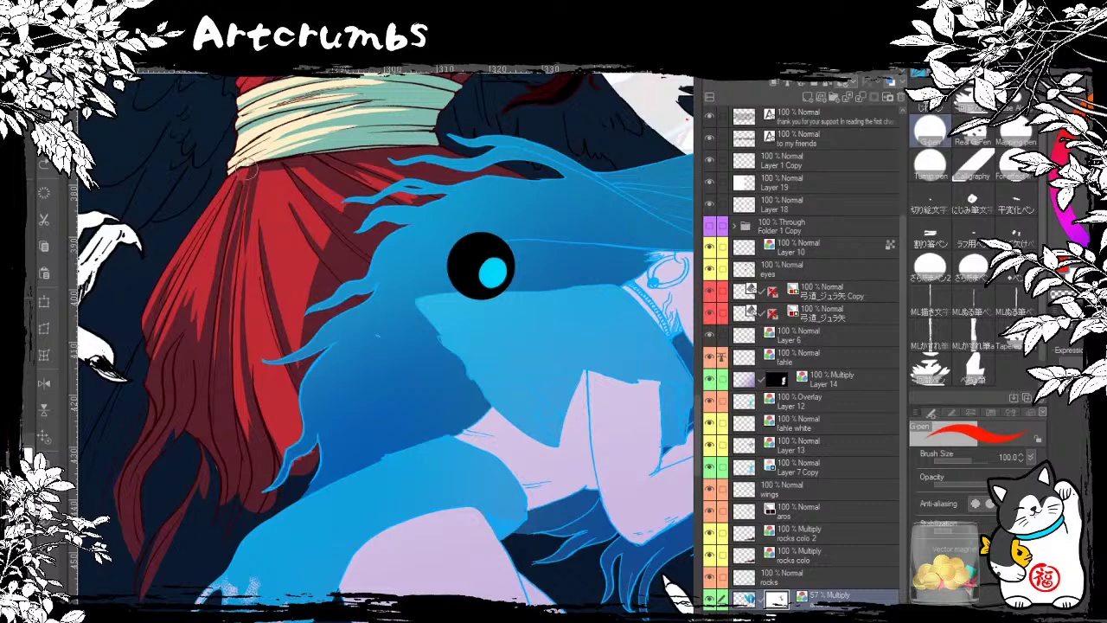
{"action": "left_click_drag", "start_coordinate": [248, 159], "coordinate": [169, 303]}
{"action": "left_click_drag", "start_coordinate": [227, 180], "coordinate": [142, 351]}
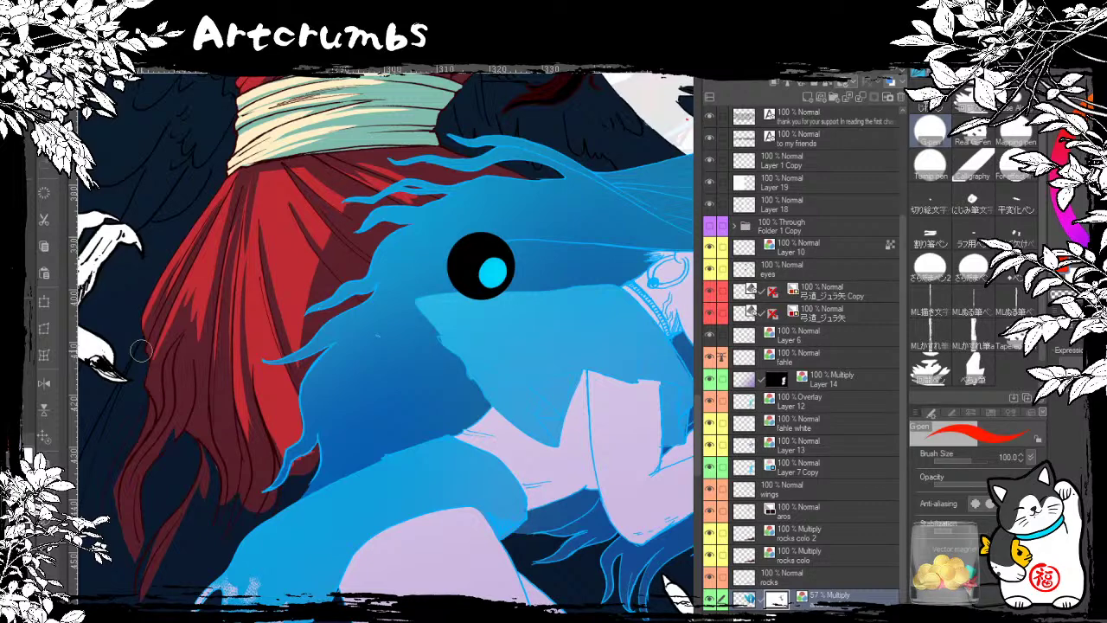
Step: Touch up the shadow on the skirt's lower edge beside the tip of the woman's hair
{"action": "left_click_drag", "start_coordinate": [338, 332], "coordinate": [277, 371]}
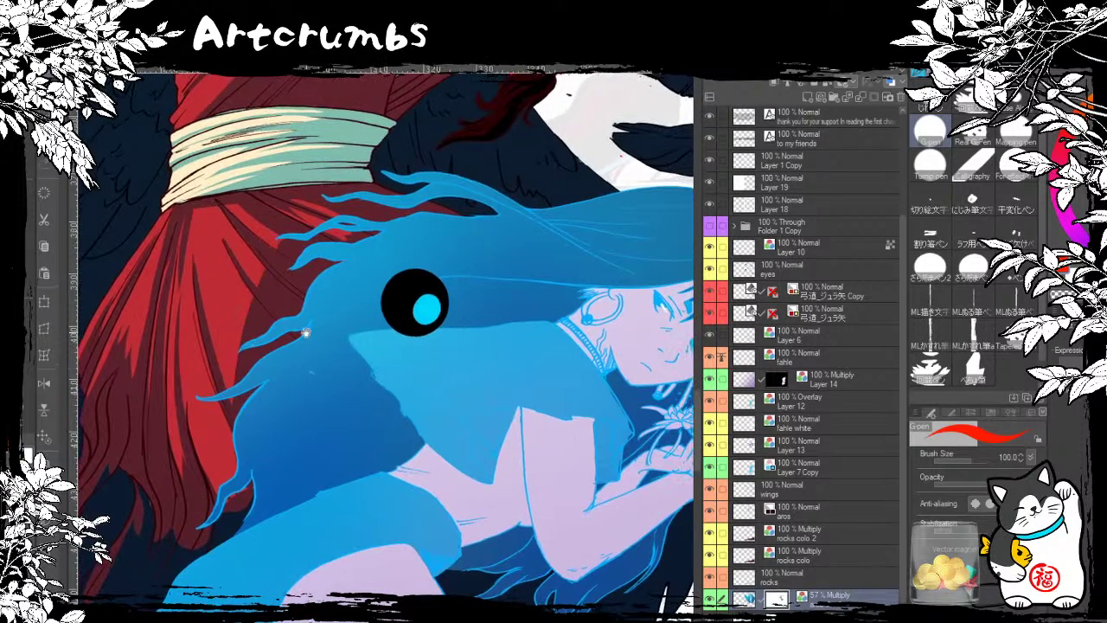
{"action": "mouse_move", "coordinate": [306, 333]}
{"action": "left_mouse_down"}
{"action": "mouse_move", "coordinate": [285, 309]}
{"action": "mouse_move", "coordinate": [331, 323]}
{"action": "left_mouse_up"}
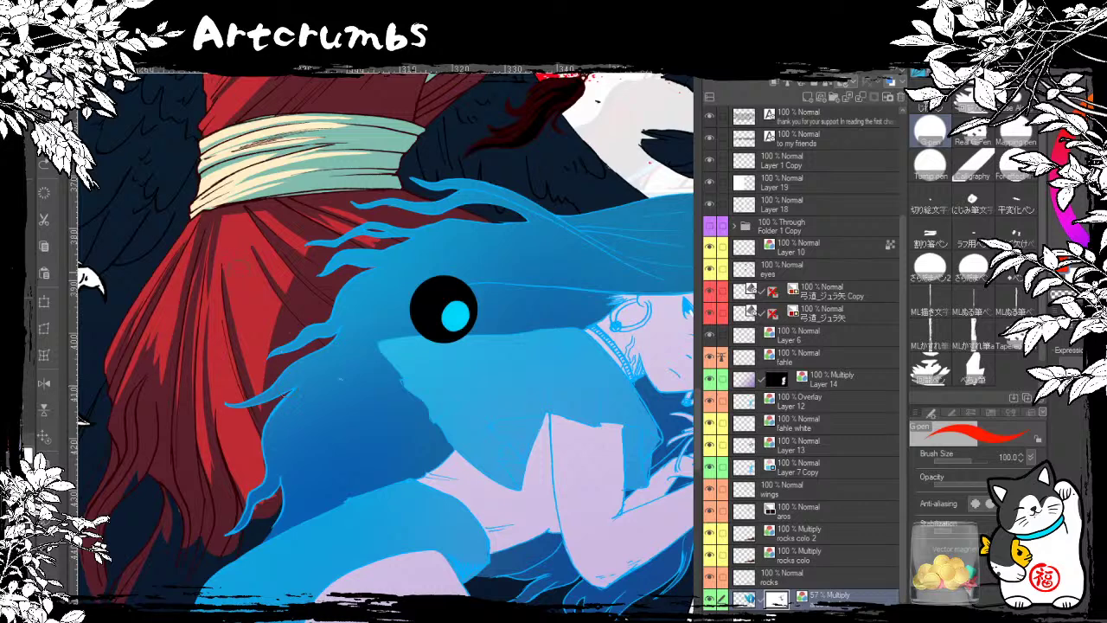
{"action": "left_click_drag", "start_coordinate": [296, 332], "coordinate": [285, 265]}
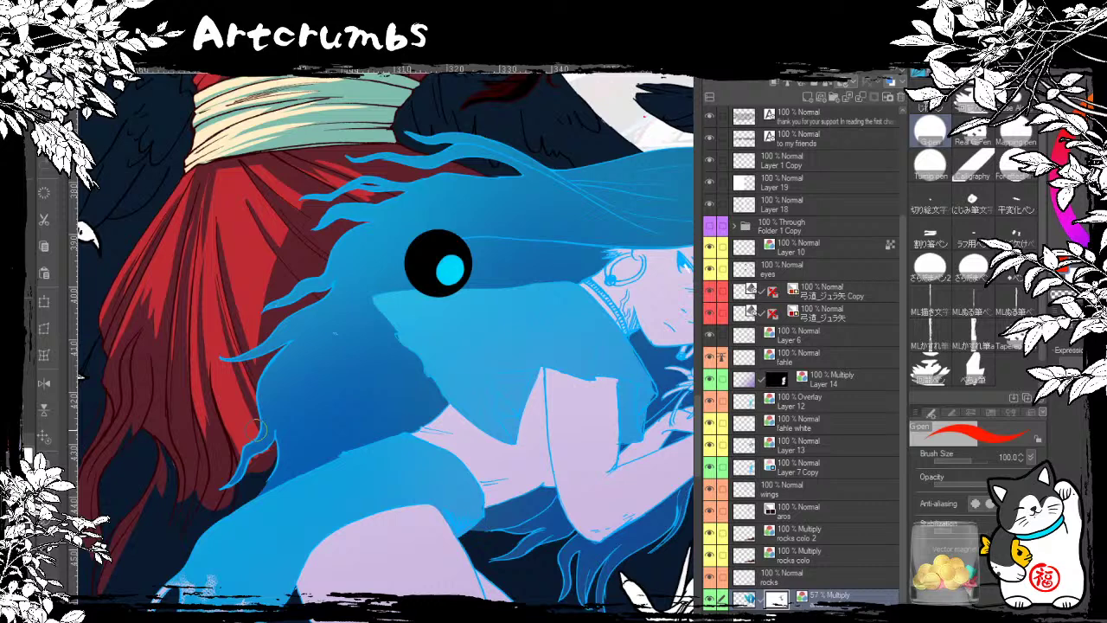
{"action": "left_click_drag", "start_coordinate": [256, 431], "coordinate": [263, 443]}
{"action": "left_click_drag", "start_coordinate": [400, 566], "coordinate": [193, 572]}
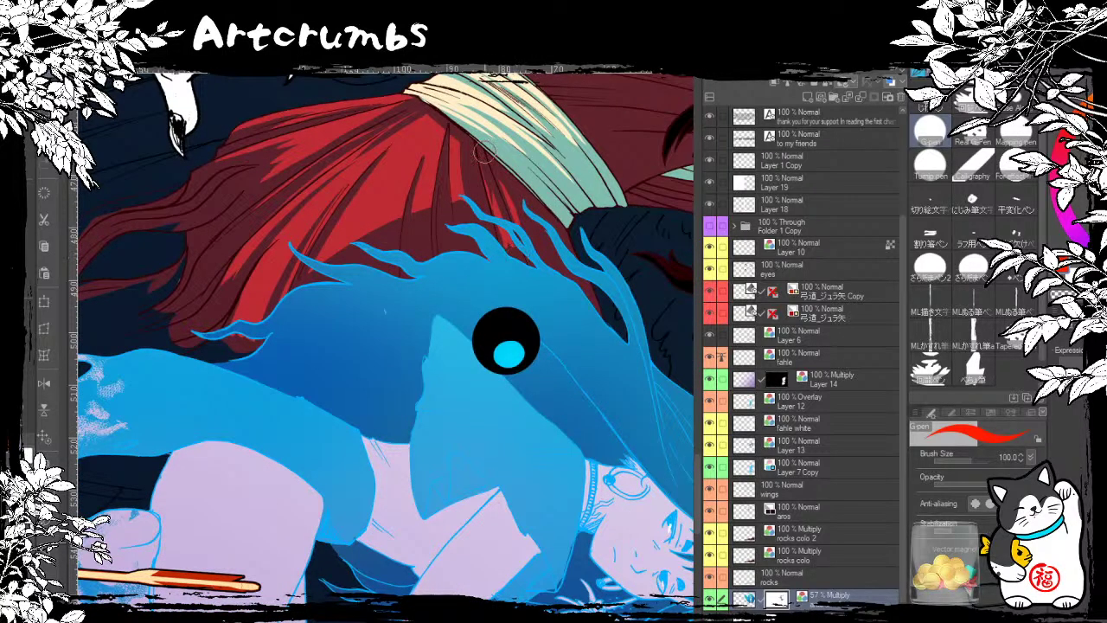
Step: Rework the fold below the sash beside the hair with short light and shadow streaks, switching between colour and transparent
{"action": "key", "text": "c"}
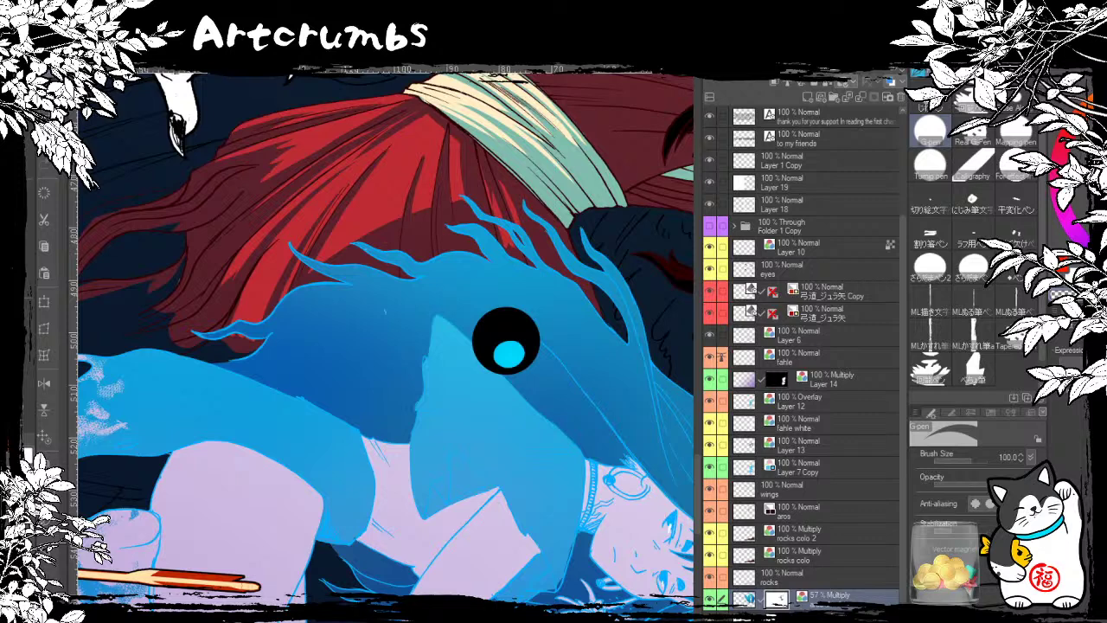
{"action": "key", "text": "c"}
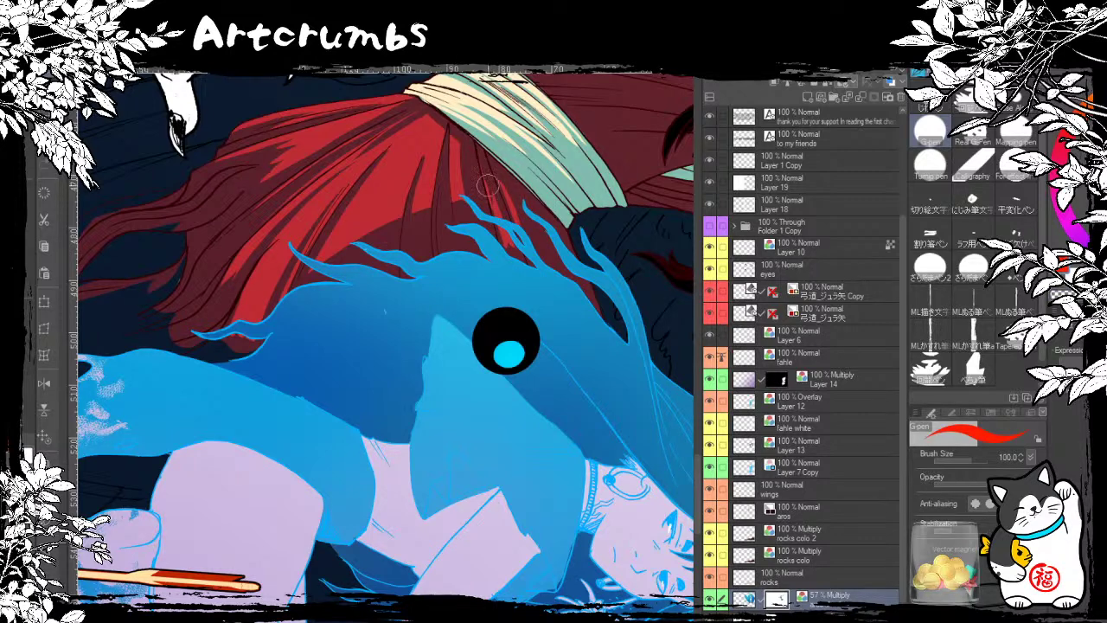
{"action": "key", "text": "c"}
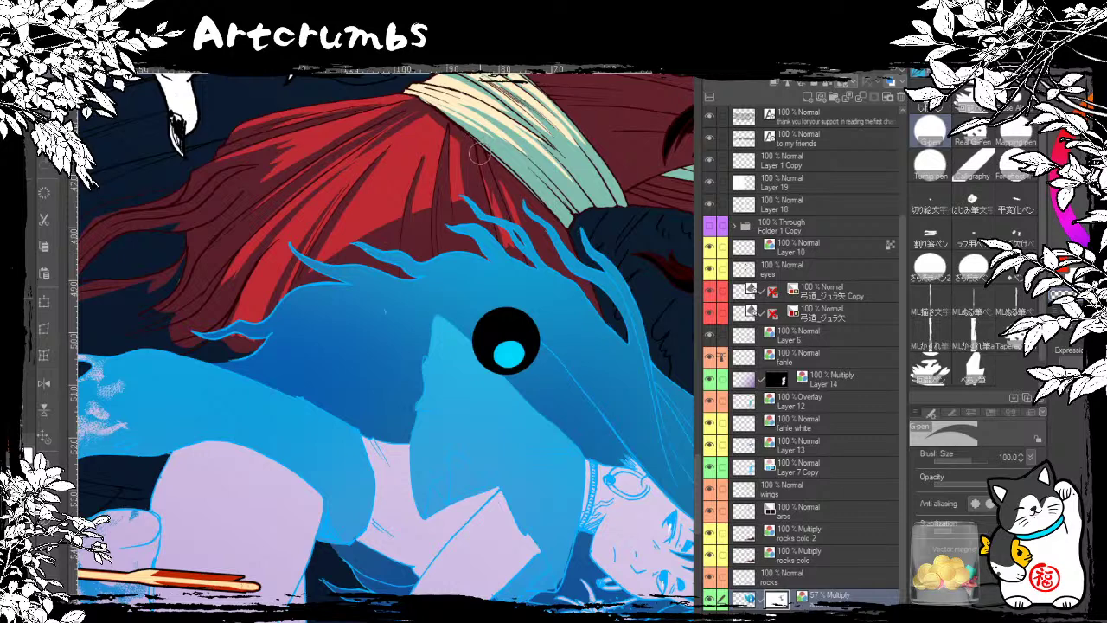
{"action": "left_click_drag", "start_coordinate": [479, 158], "coordinate": [504, 230]}
{"action": "left_click_drag", "start_coordinate": [487, 194], "coordinate": [474, 216]}
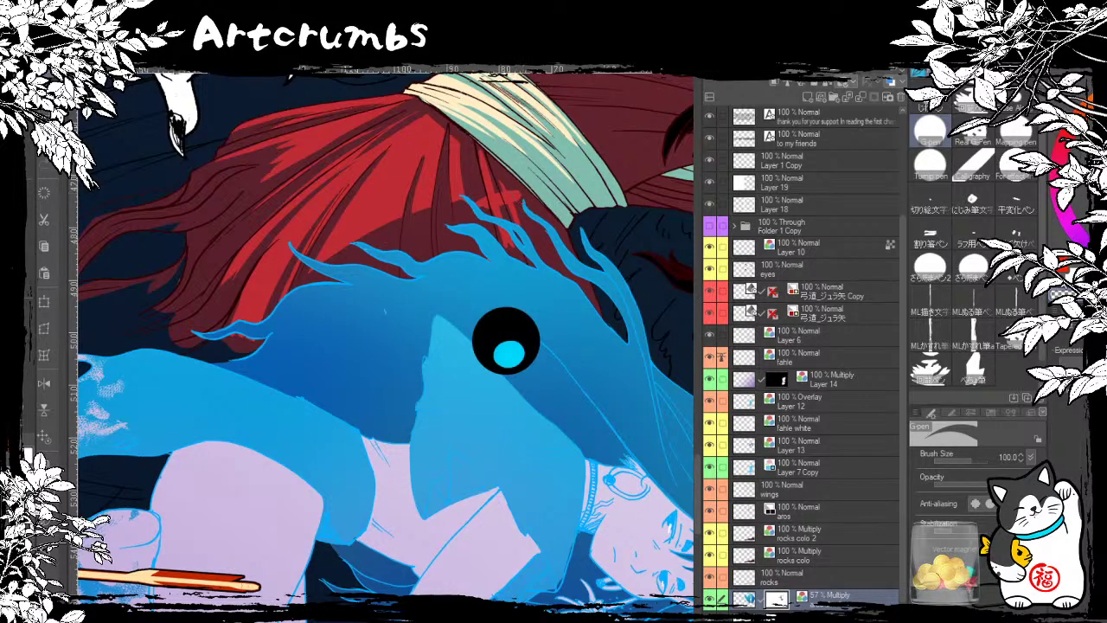
{"action": "key", "text": "c"}
{"action": "key", "text": "minus"}
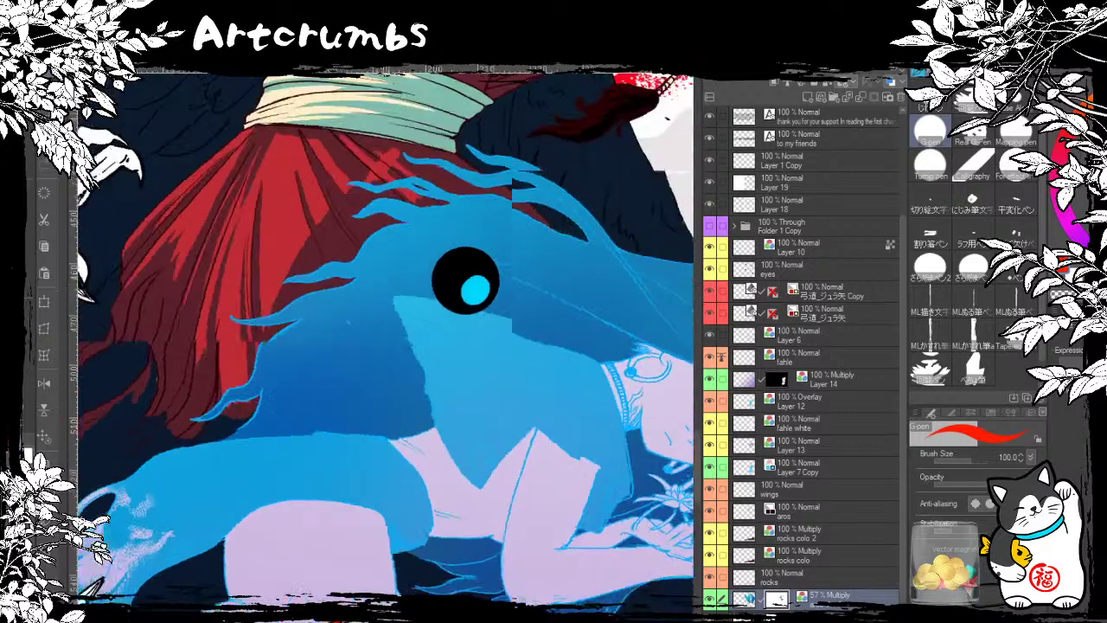
{"action": "key", "text": "minus"}
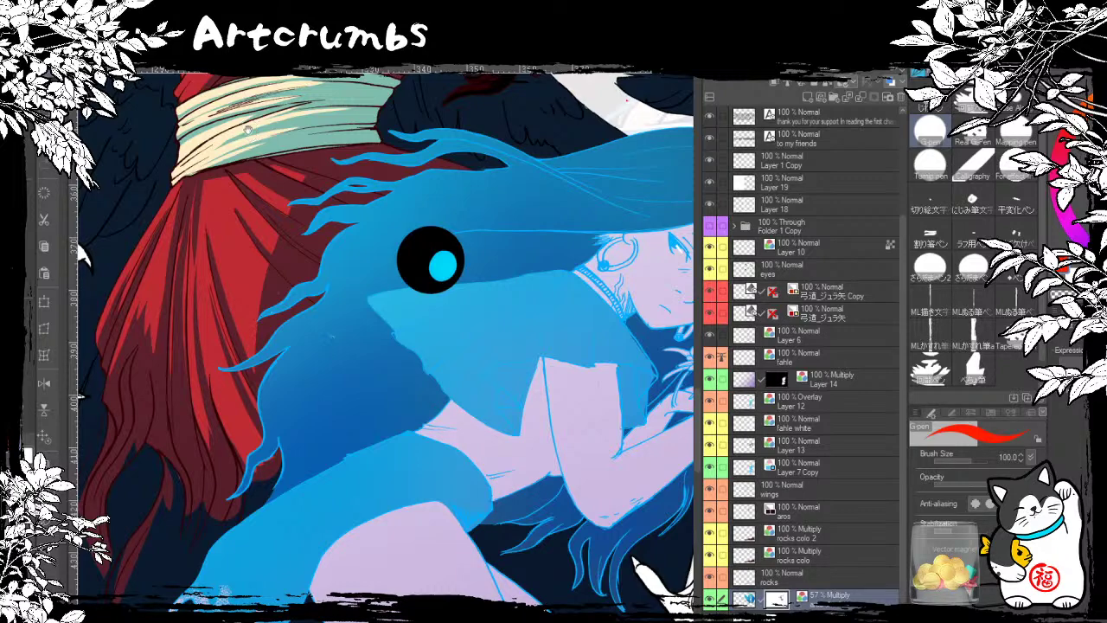
Step: Examine the lighting on the man's face, hair, sleeves and robe above the finished skirt folds
{"action": "mouse_move", "coordinate": [300, 158]}
{"action": "left_mouse_down"}
{"action": "mouse_move", "coordinate": [261, 279]}
{"action": "mouse_move", "coordinate": [355, 427]}
{"action": "mouse_move", "coordinate": [482, 583]}
{"action": "left_mouse_up"}
{"action": "mouse_move", "coordinate": [397, 202]}
{"action": "left_mouse_down"}
{"action": "mouse_move", "coordinate": [367, 232]}
{"action": "mouse_move", "coordinate": [336, 344]}
{"action": "left_mouse_up"}
{"action": "left_click_drag", "start_coordinate": [430, 358], "coordinate": [323, 338]}
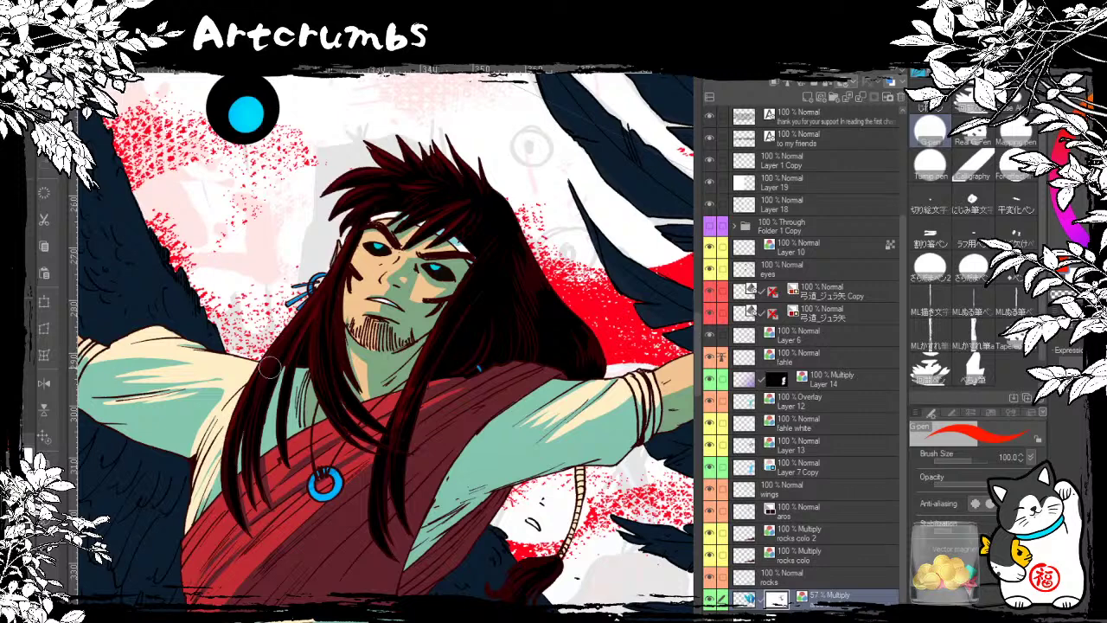
{"action": "key", "text": "x"}
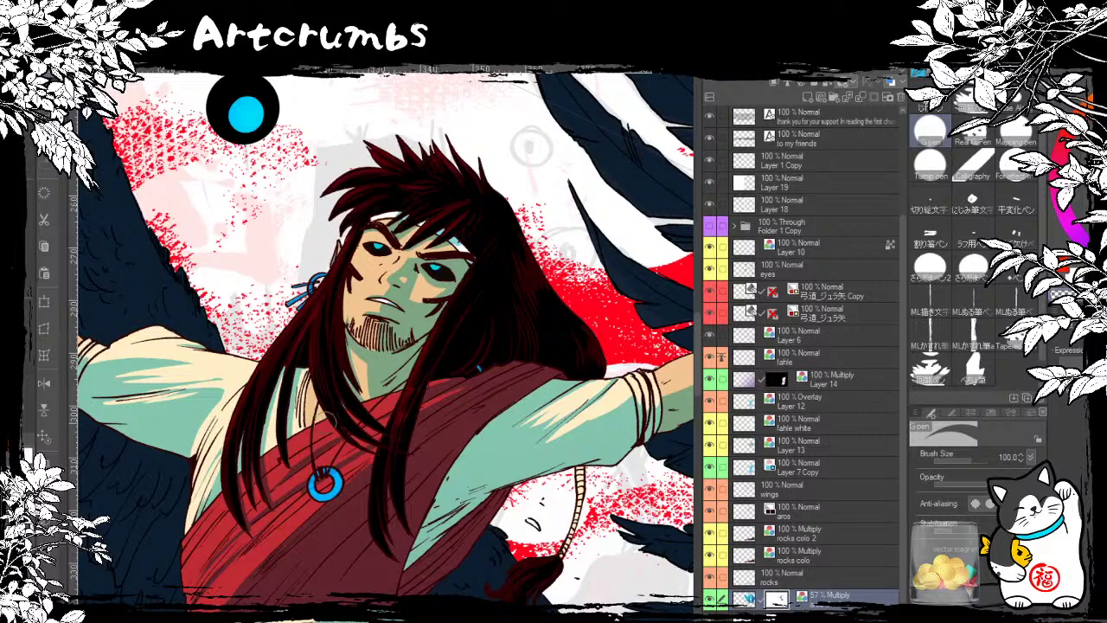
{"action": "left_click_drag", "start_coordinate": [349, 387], "coordinate": [309, 356]}
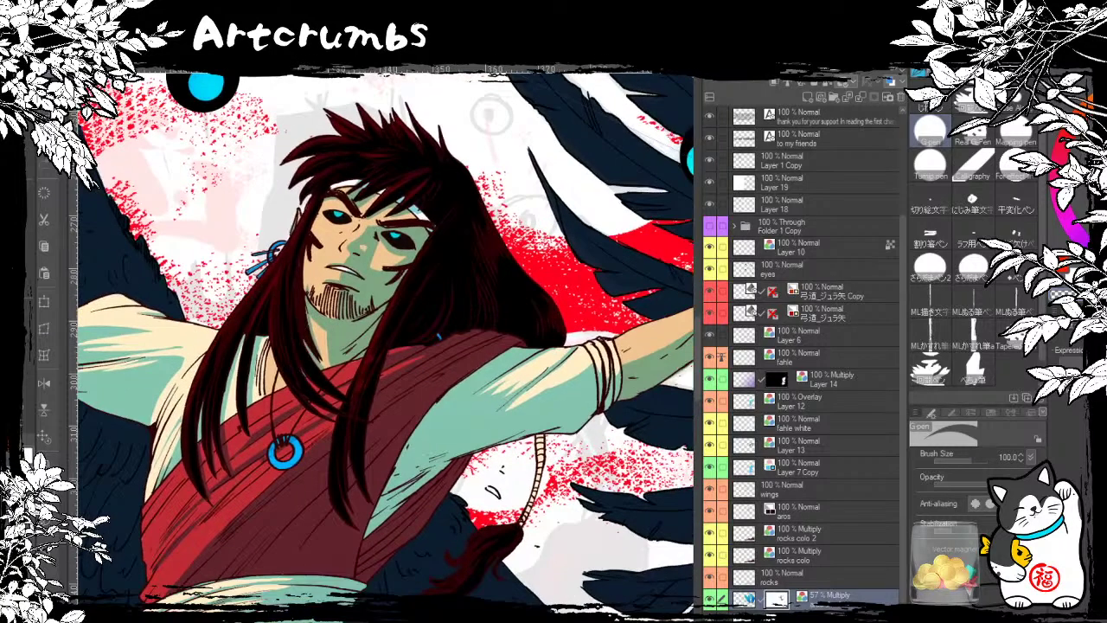
Step: Rework the robe folds beside and below the ring pendant with light and shadow streaks, switching between transparent and colour
{"action": "left_click_drag", "start_coordinate": [398, 171], "coordinate": [308, 182]}
{"action": "left_click_drag", "start_coordinate": [342, 346], "coordinate": [330, 332]}
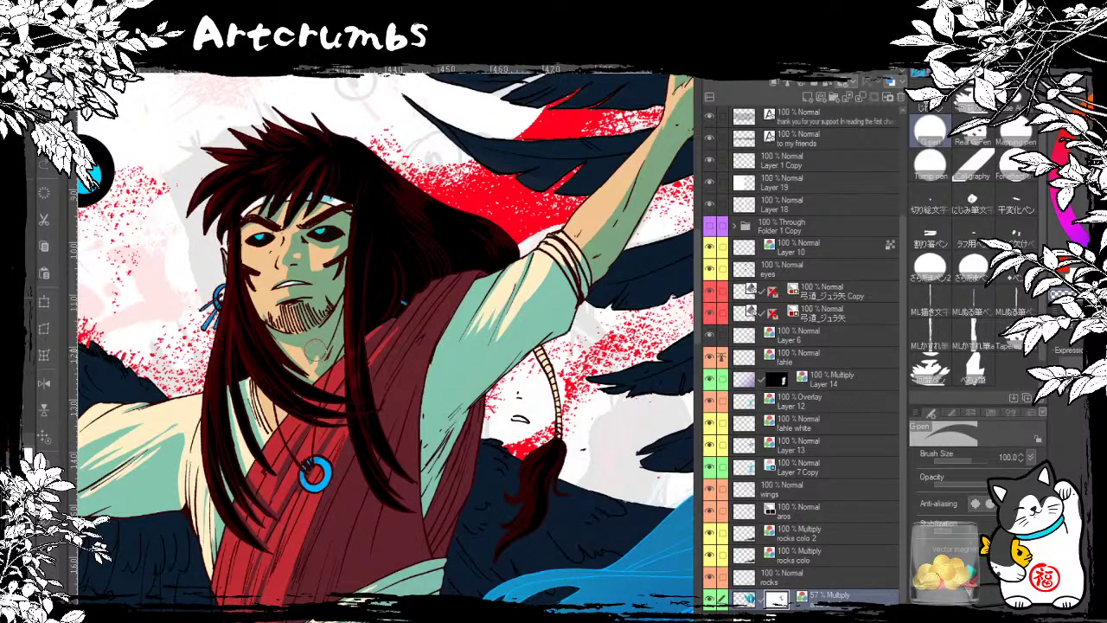
{"action": "left_click_drag", "start_coordinate": [314, 346], "coordinate": [194, 417]}
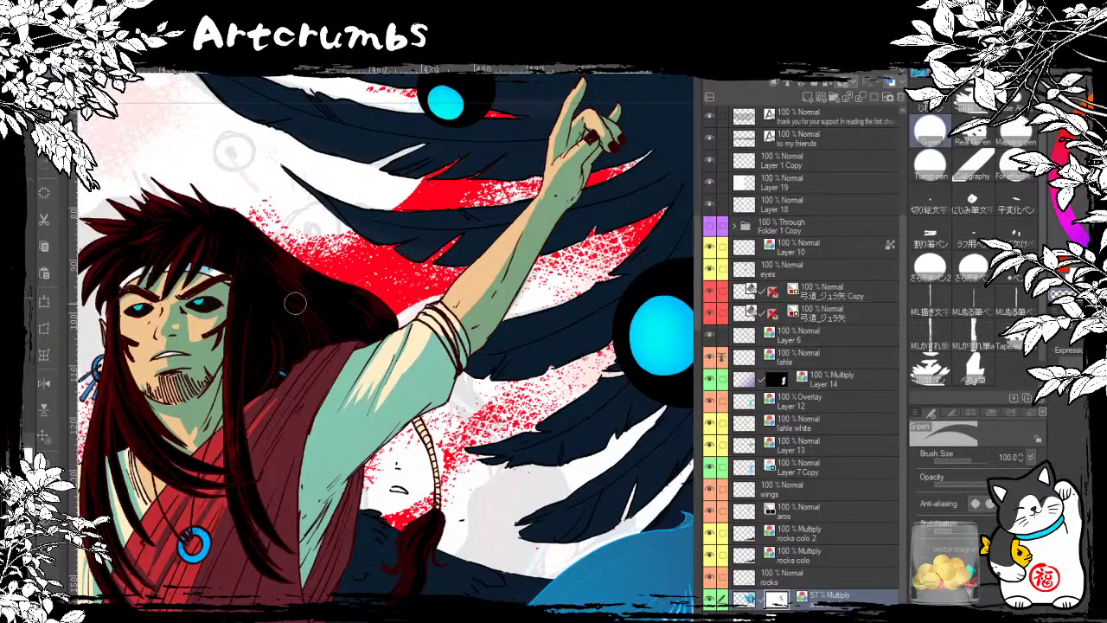
{"action": "left_click_drag", "start_coordinate": [294, 303], "coordinate": [273, 256]}
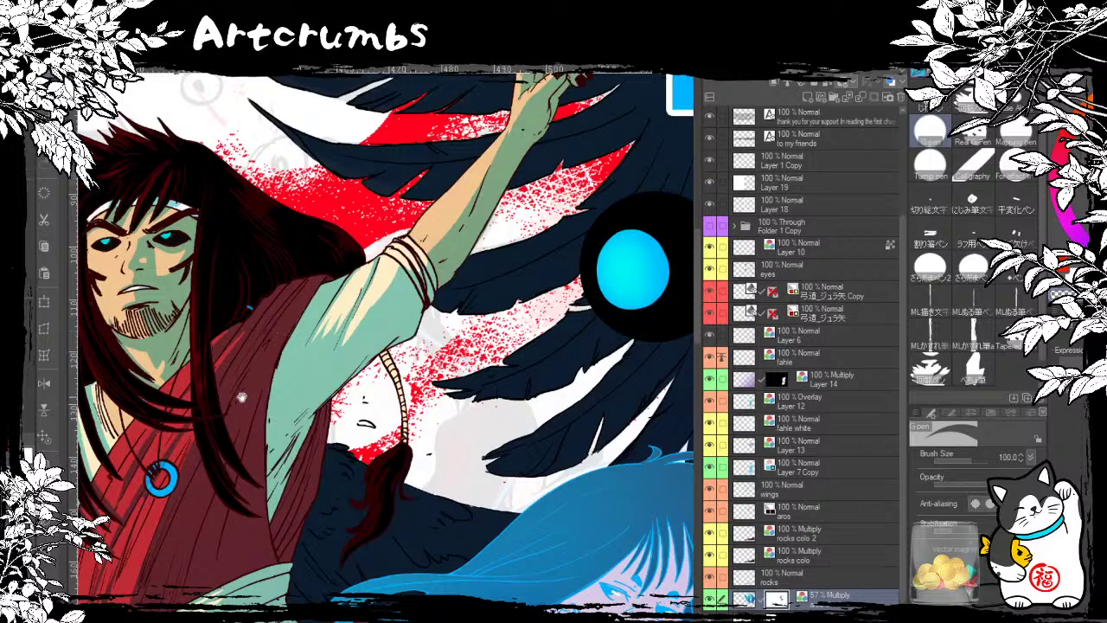
{"action": "left_click_drag", "start_coordinate": [241, 394], "coordinate": [284, 283]}
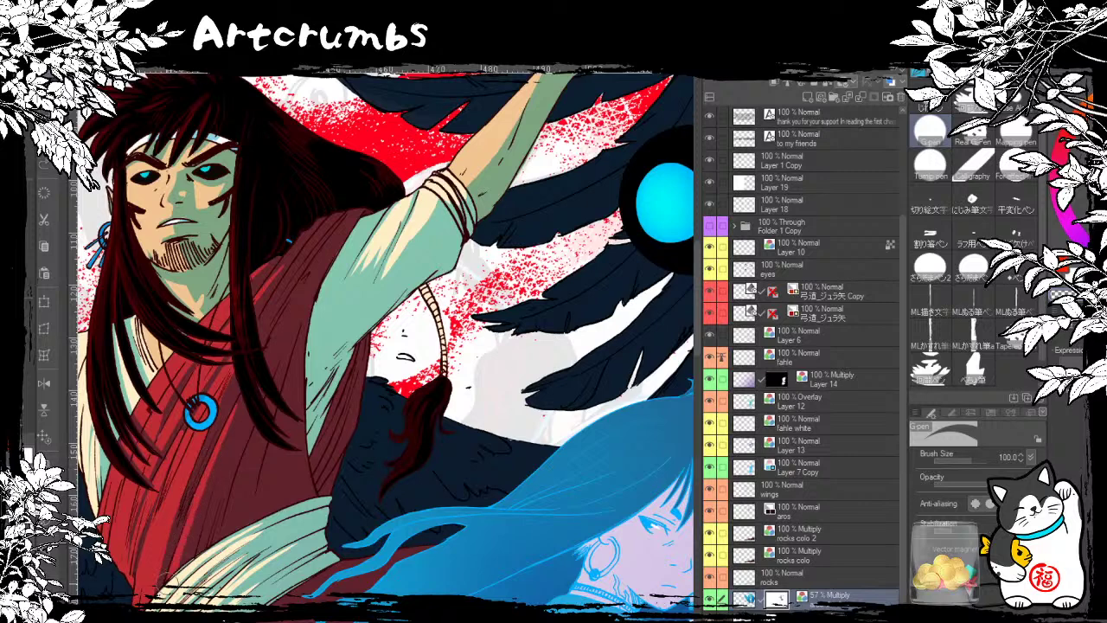
{"action": "left_click_drag", "start_coordinate": [214, 468], "coordinate": [162, 445]}
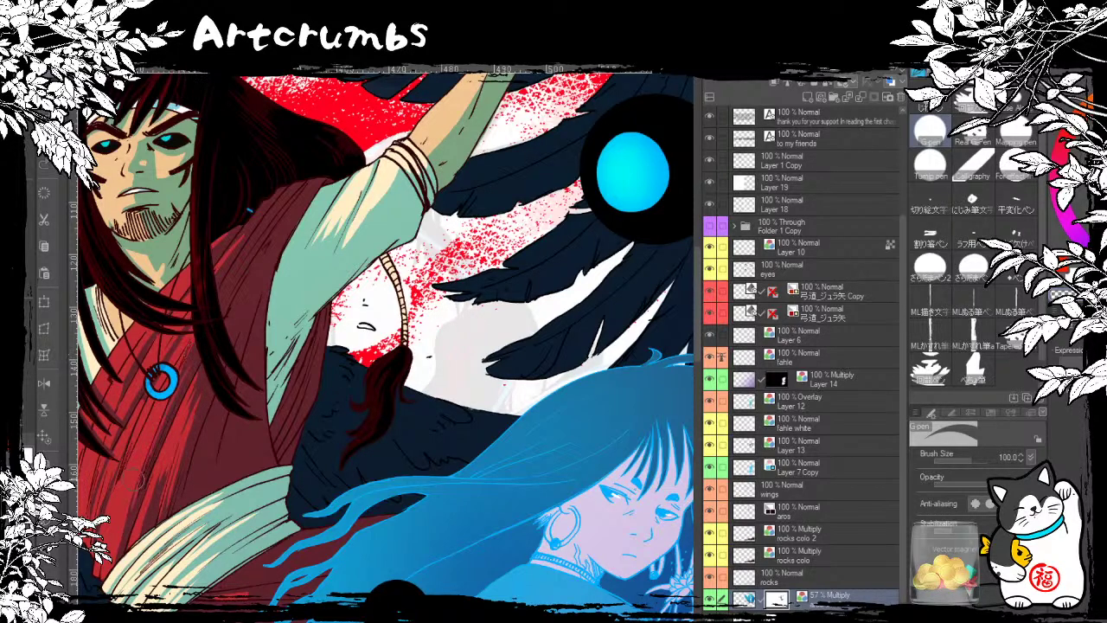
{"action": "left_click_drag", "start_coordinate": [162, 430], "coordinate": [139, 510]}
{"action": "key", "text": "ctrl+z"}
{"action": "left_click_drag", "start_coordinate": [138, 467], "coordinate": [127, 445]}
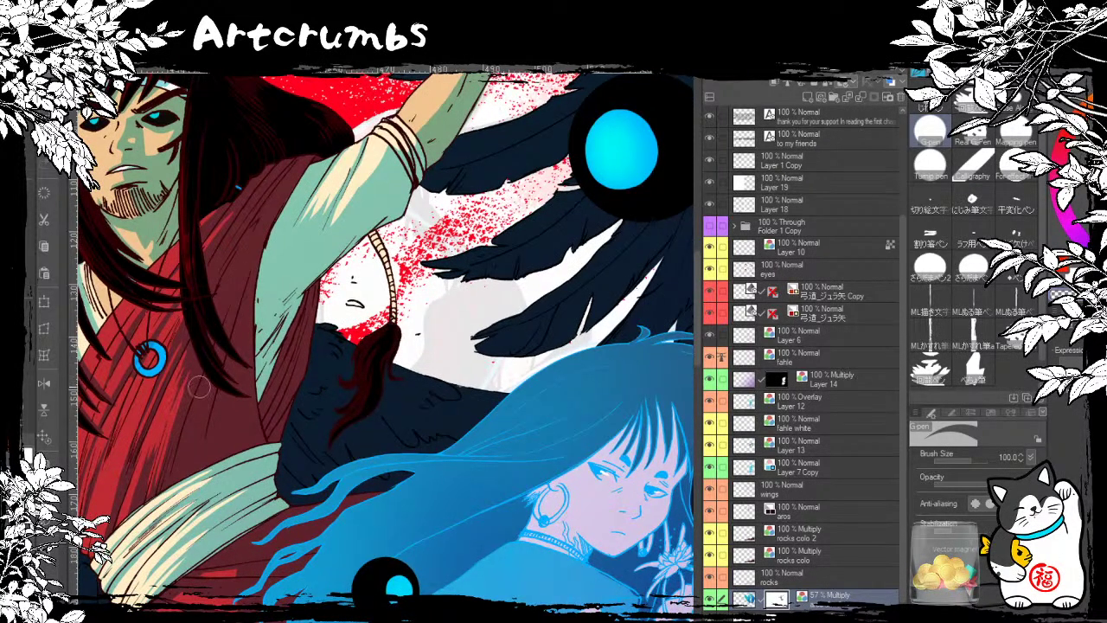
{"action": "left_click_drag", "start_coordinate": [202, 384], "coordinate": [168, 486]}
{"action": "key", "text": "ctrl+z"}
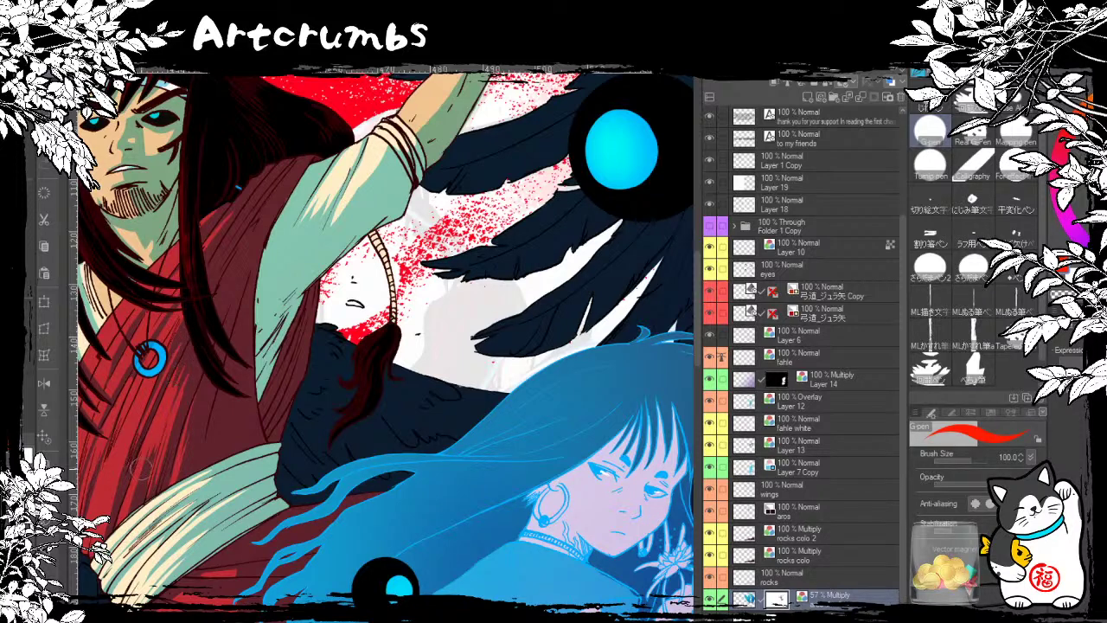
{"action": "left_click_drag", "start_coordinate": [185, 365], "coordinate": [150, 453]}
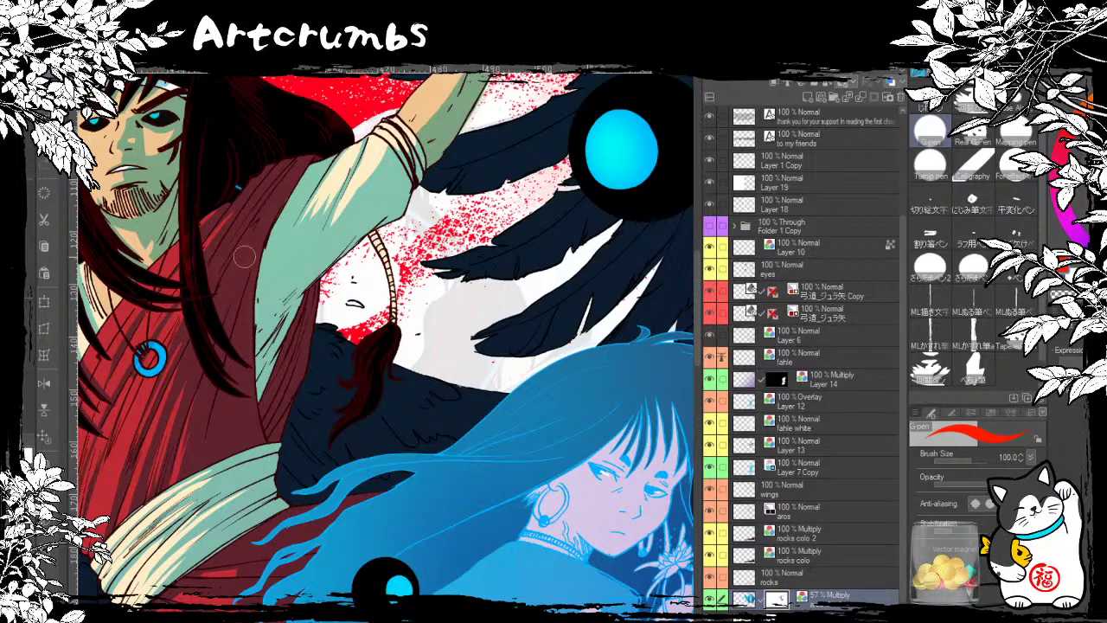
Step: Examine the shading on the man's face, hair, robe, sash and both sleeves for areas that need more light
{"action": "left_click_drag", "start_coordinate": [301, 232], "coordinate": [293, 287]}
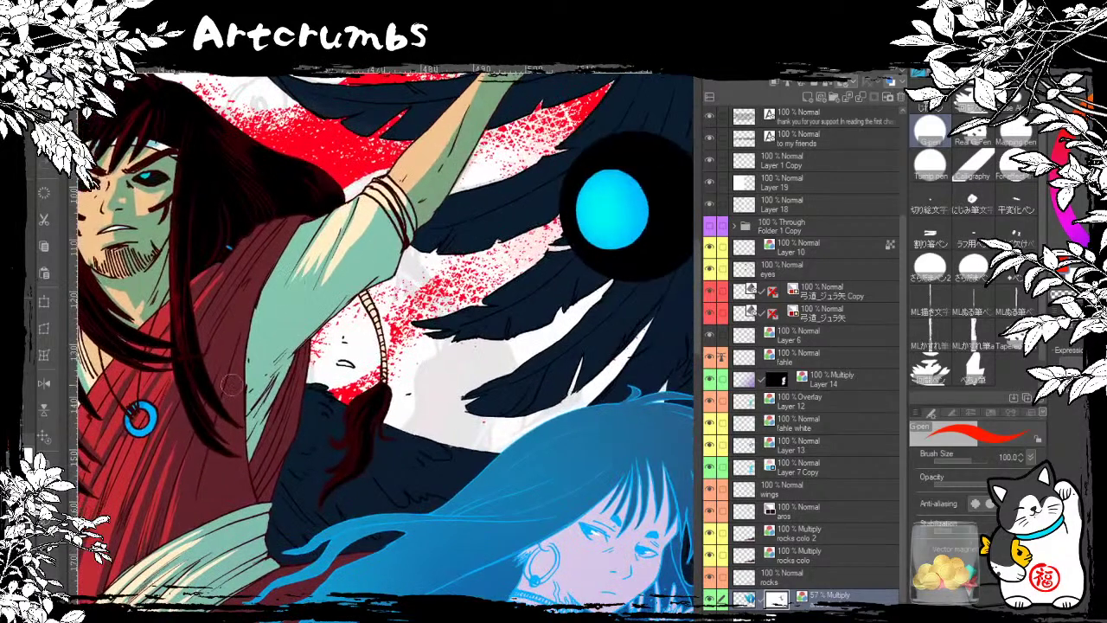
{"action": "mouse_move", "coordinate": [252, 486]}
{"action": "left_mouse_down"}
{"action": "mouse_move", "coordinate": [380, 232]}
{"action": "mouse_move", "coordinate": [425, 484]}
{"action": "left_mouse_up"}
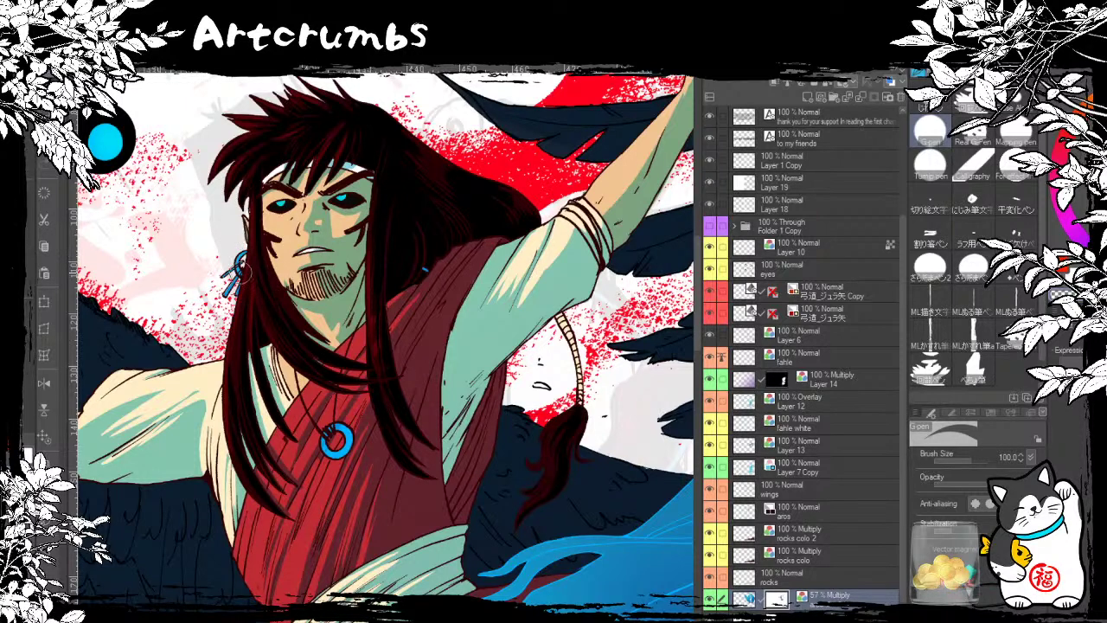
{"action": "left_click_drag", "start_coordinate": [327, 416], "coordinate": [267, 386]}
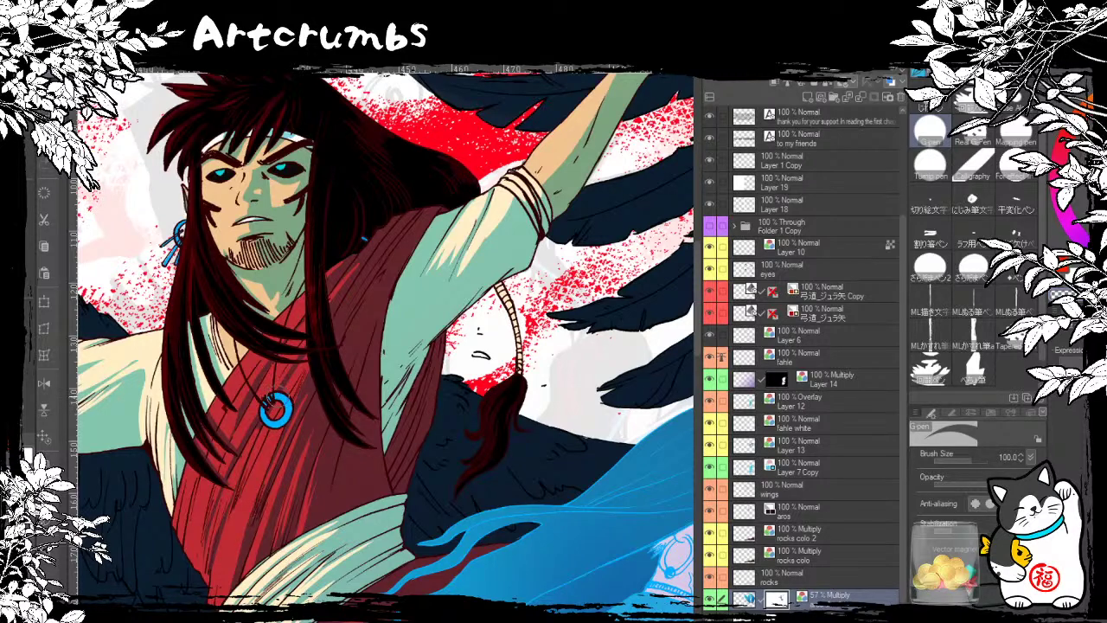
{"action": "left_click", "coordinate": [1071, 267]}
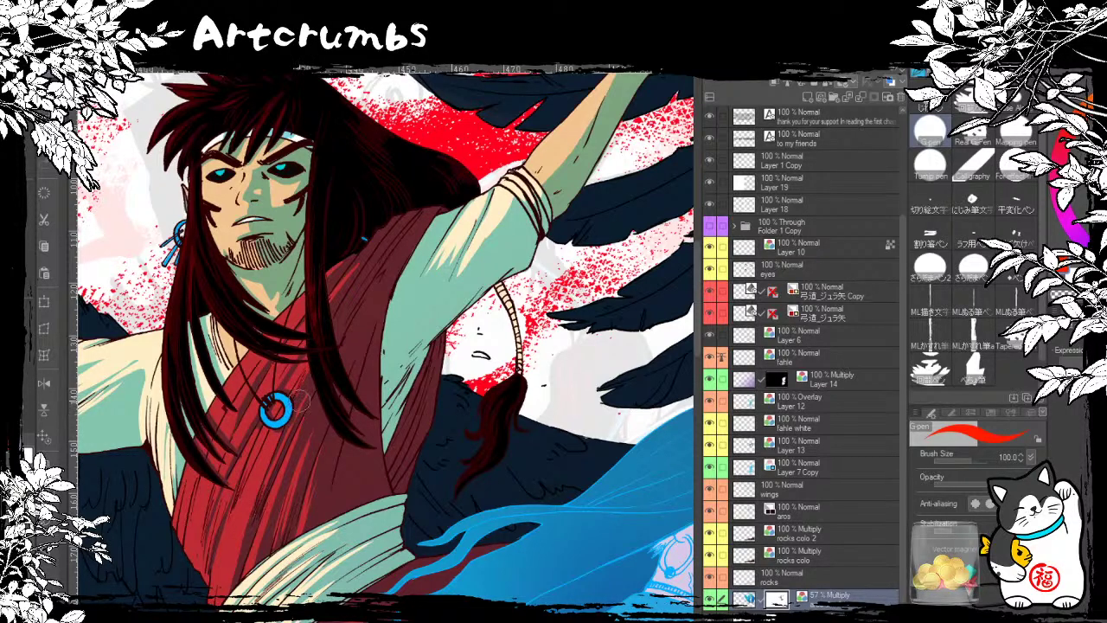
{"action": "left_click_drag", "start_coordinate": [300, 302], "coordinate": [335, 351]}
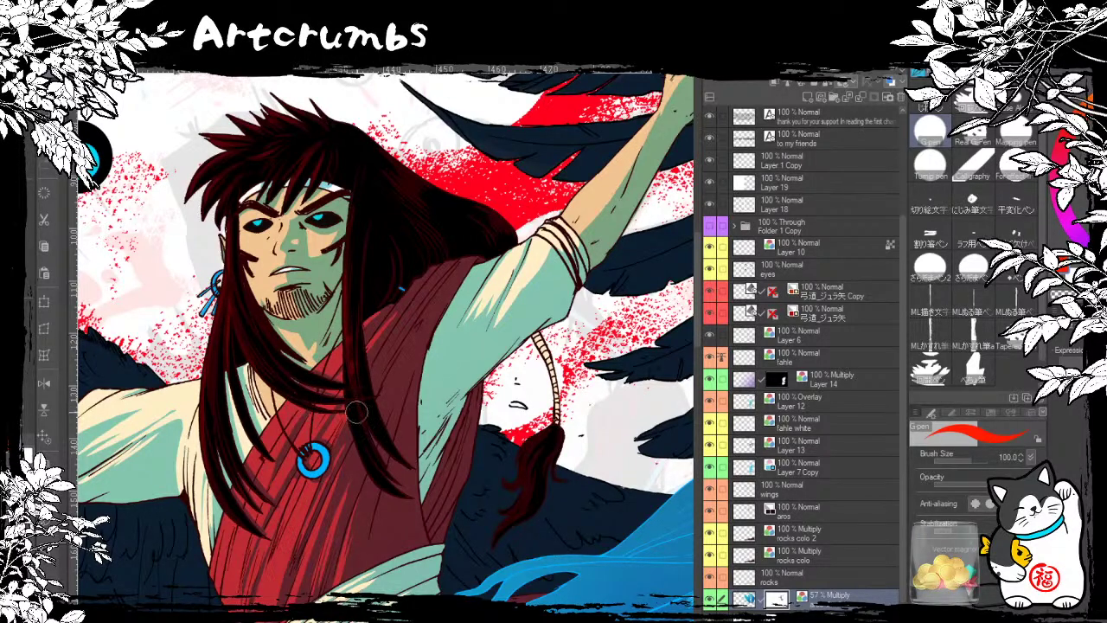
{"action": "left_click_drag", "start_coordinate": [317, 379], "coordinate": [308, 344]}
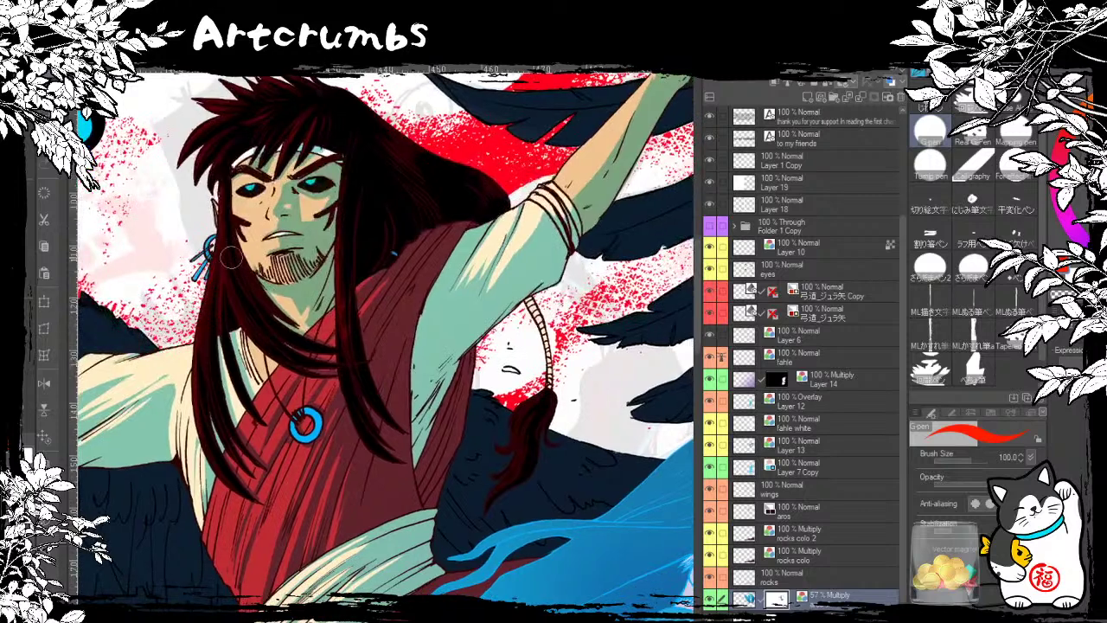
{"action": "left_click_drag", "start_coordinate": [340, 254], "coordinate": [258, 341]}
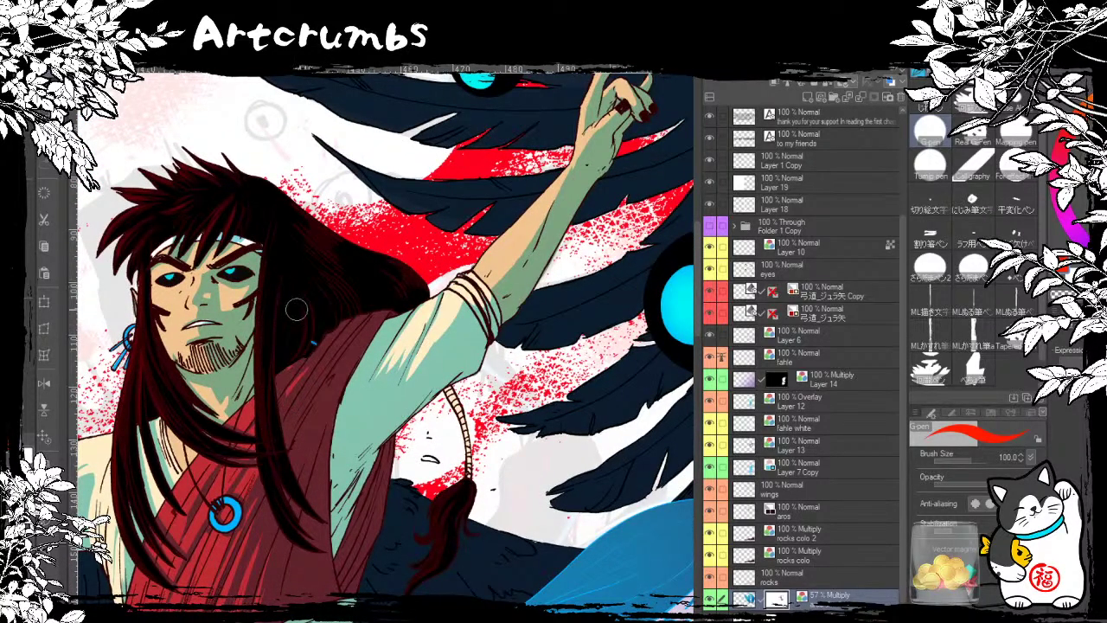
{"action": "left_click_drag", "start_coordinate": [296, 264], "coordinate": [320, 242]}
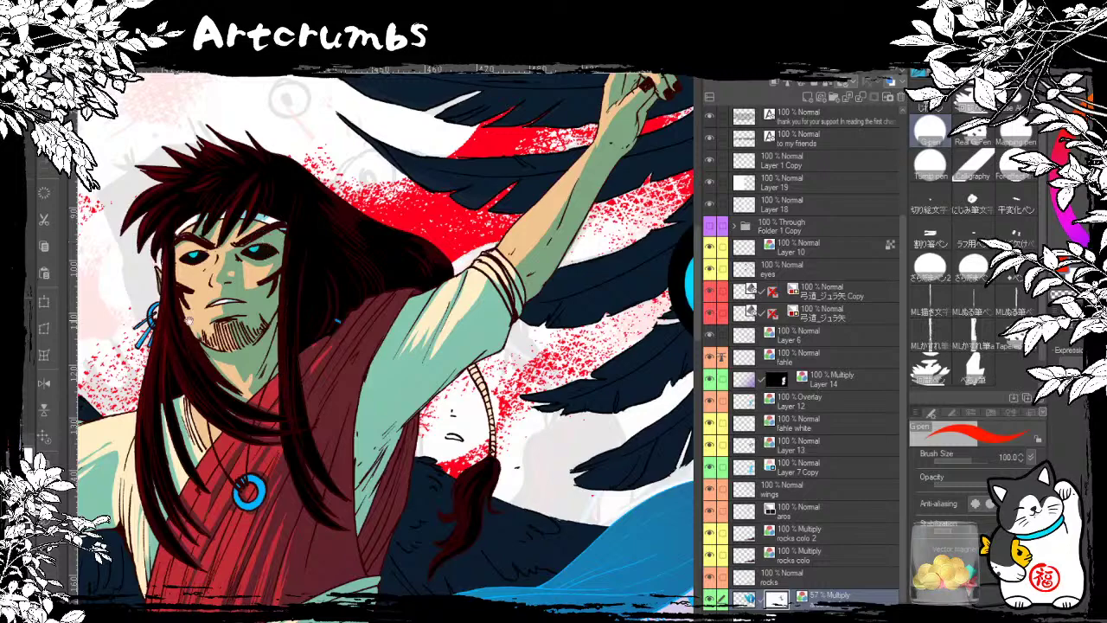
{"action": "scroll", "coordinate": [176, 363], "scroll_direction": "up", "scroll_amount": 2}
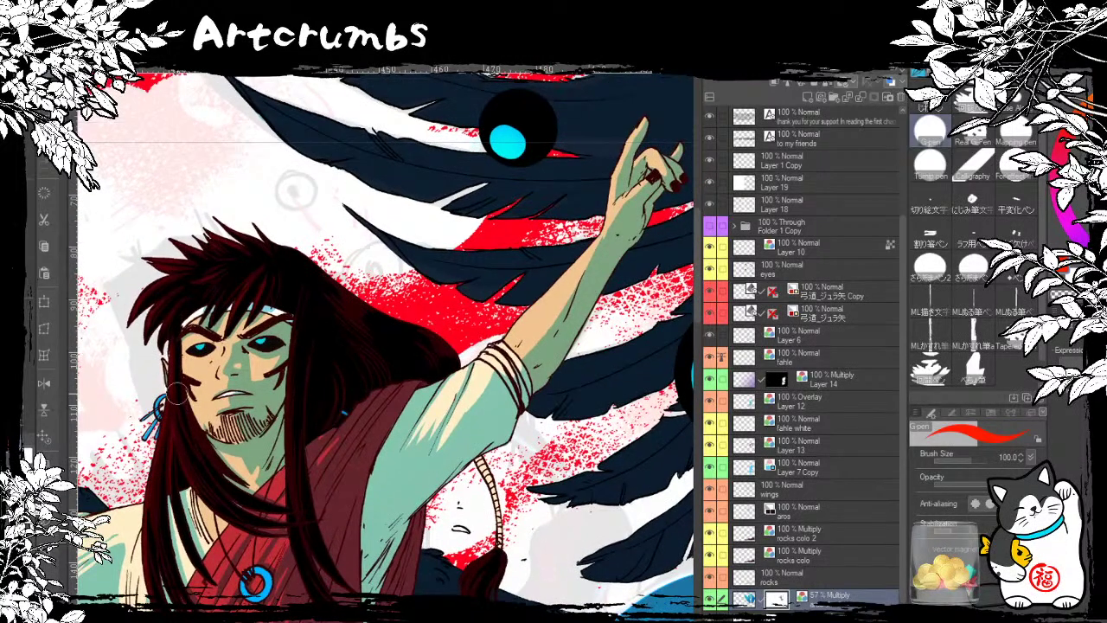
{"action": "left_click_drag", "start_coordinate": [178, 394], "coordinate": [189, 376]}
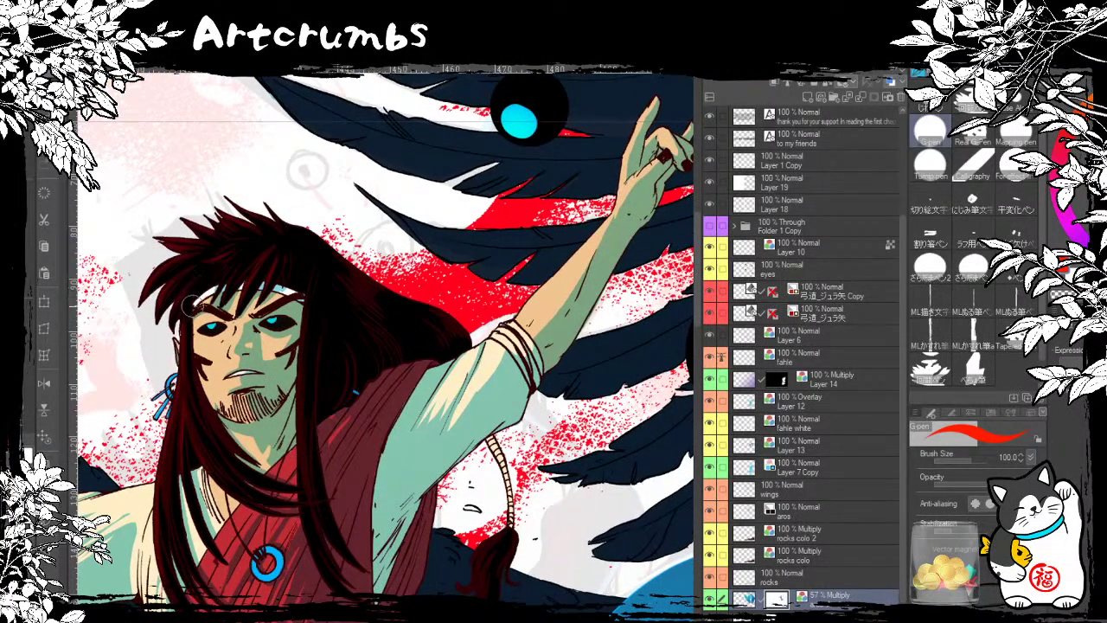
{"action": "scroll", "coordinate": [245, 354], "scroll_direction": "down", "scroll_amount": 3}
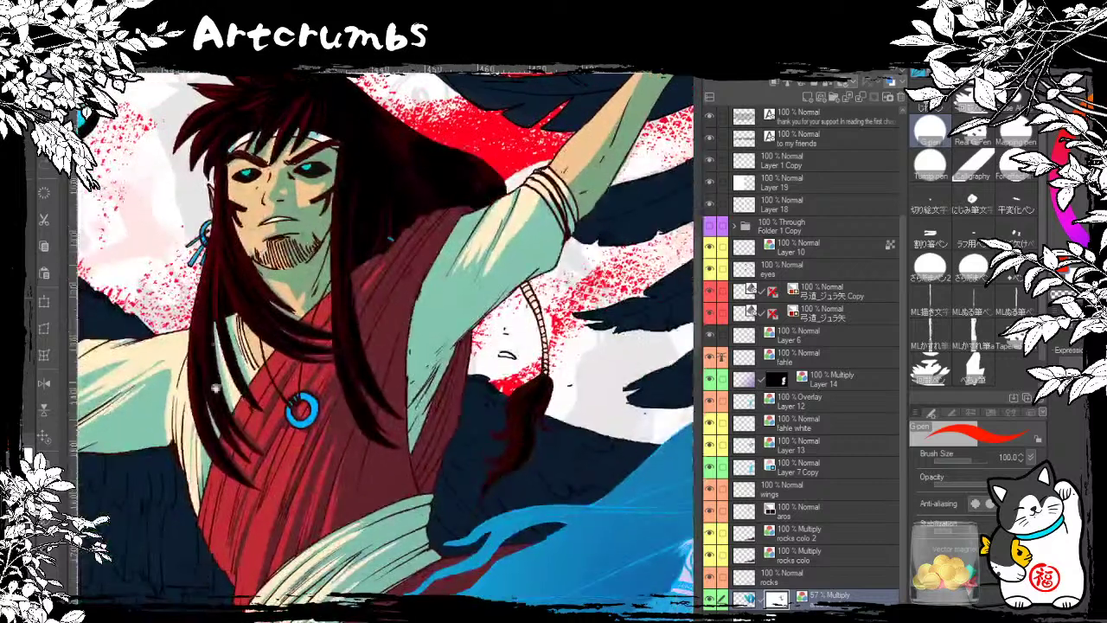
{"action": "left_click_drag", "start_coordinate": [215, 389], "coordinate": [237, 281]}
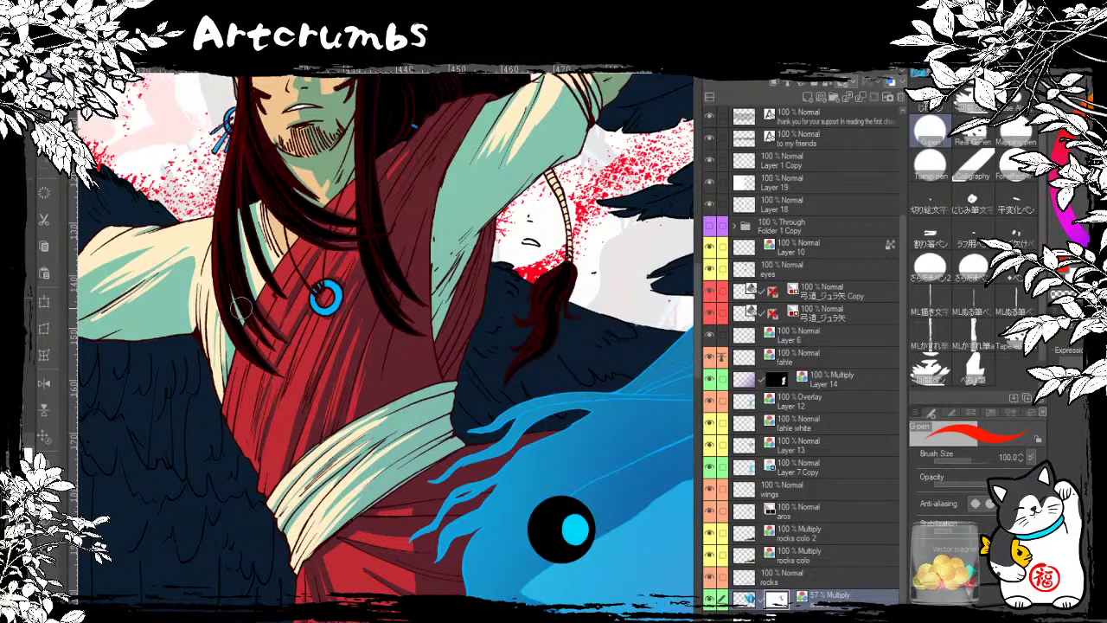
{"action": "left_click_drag", "start_coordinate": [471, 343], "coordinate": [389, 457]}
{"action": "left_click_drag", "start_coordinate": [441, 386], "coordinate": [289, 528]}
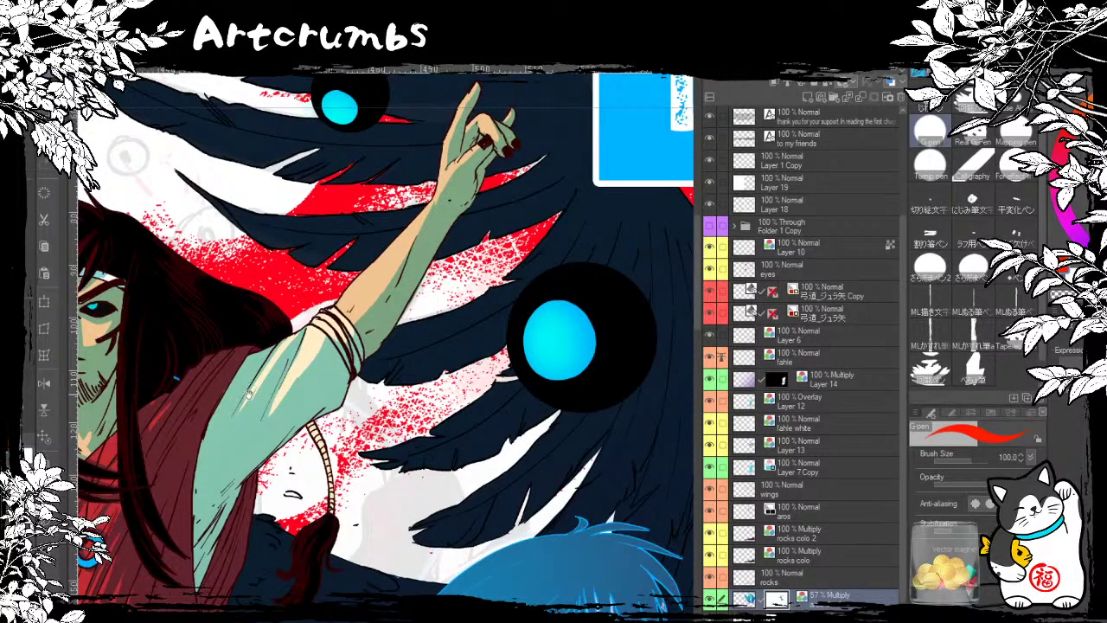
Step: Add tapered light streaks to the raised arm's sleeve below the cuff bands with transparent colour, widening the highlights
{"action": "left_click_drag", "start_coordinate": [251, 394], "coordinate": [199, 398]}
{"action": "key", "text": "c"}
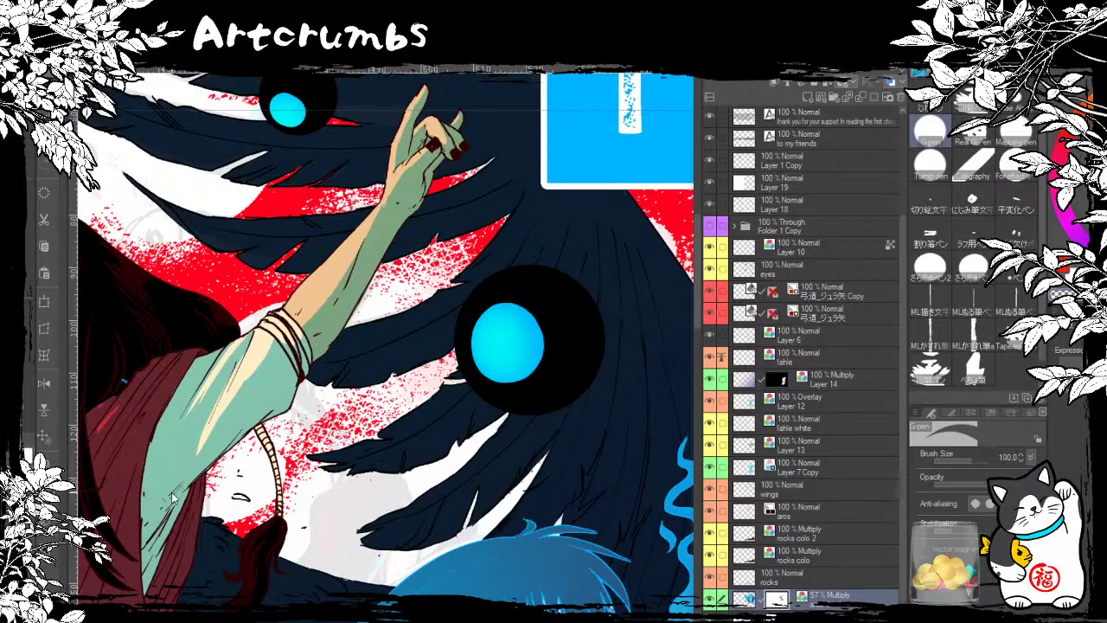
{"action": "key", "text": "ctrl+z"}
{"action": "left_click_drag", "start_coordinate": [254, 341], "coordinate": [202, 448]}
{"action": "left_click_drag", "start_coordinate": [237, 340], "coordinate": [182, 437]}
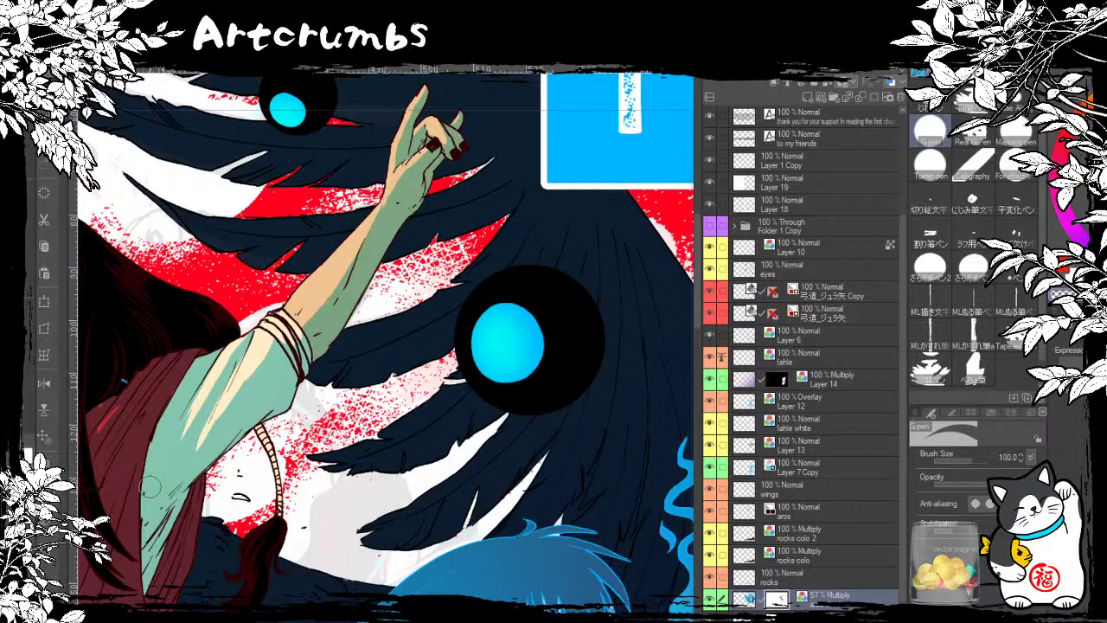
{"action": "key", "text": "ctrl+z"}
{"action": "left_click_drag", "start_coordinate": [235, 344], "coordinate": [203, 414]}
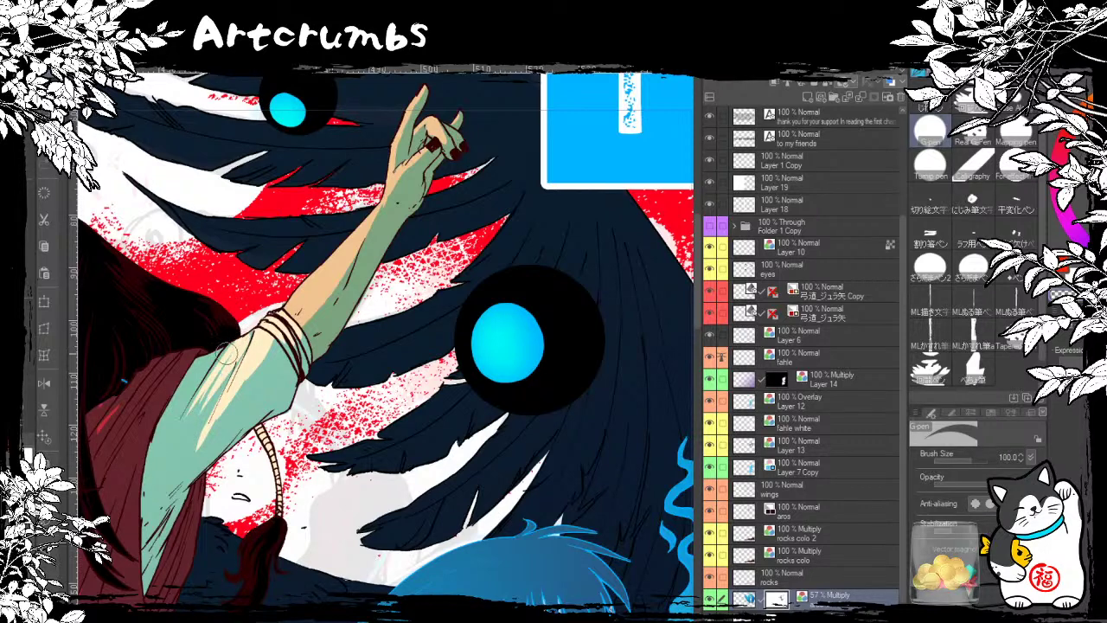
{"action": "key", "text": "ctrl+z"}
{"action": "mouse_move", "coordinate": [232, 347]}
{"action": "left_mouse_down"}
{"action": "mouse_move", "coordinate": [189, 431]}
{"action": "mouse_move", "coordinate": [154, 455]}
{"action": "mouse_move", "coordinate": [269, 372]}
{"action": "left_mouse_up"}
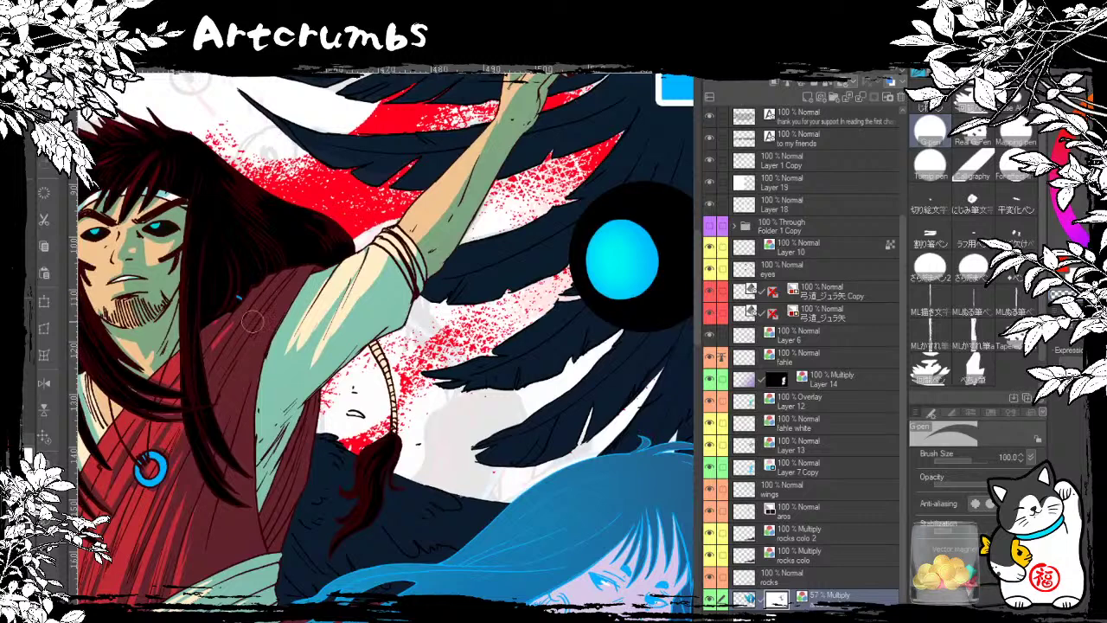
Step: Paint long light streaks down the robe folds on the shoulder beside the raised sleeve
{"action": "left_click_drag", "start_coordinate": [285, 285], "coordinate": [227, 402]}
{"action": "key", "text": "ctrl+z"}
{"action": "left_click_drag", "start_coordinate": [292, 275], "coordinate": [222, 418]}
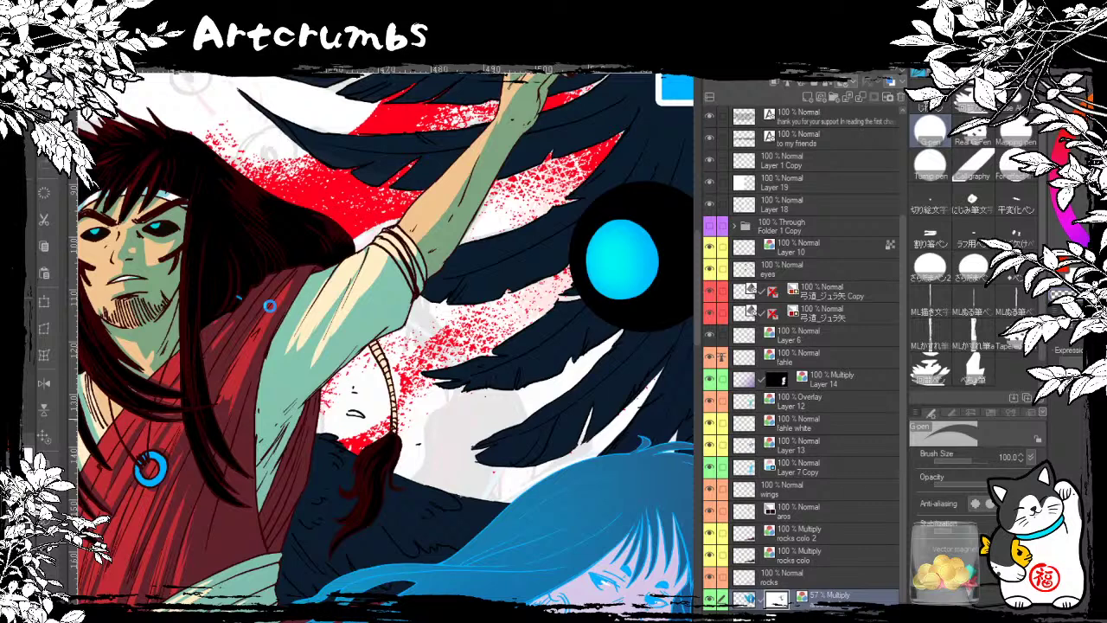
Step: Lighten the strands of the red tassel hanging from the braided cord below the raised arm
{"action": "scroll", "coordinate": [270, 305], "scroll_direction": "down", "scroll_amount": 3}
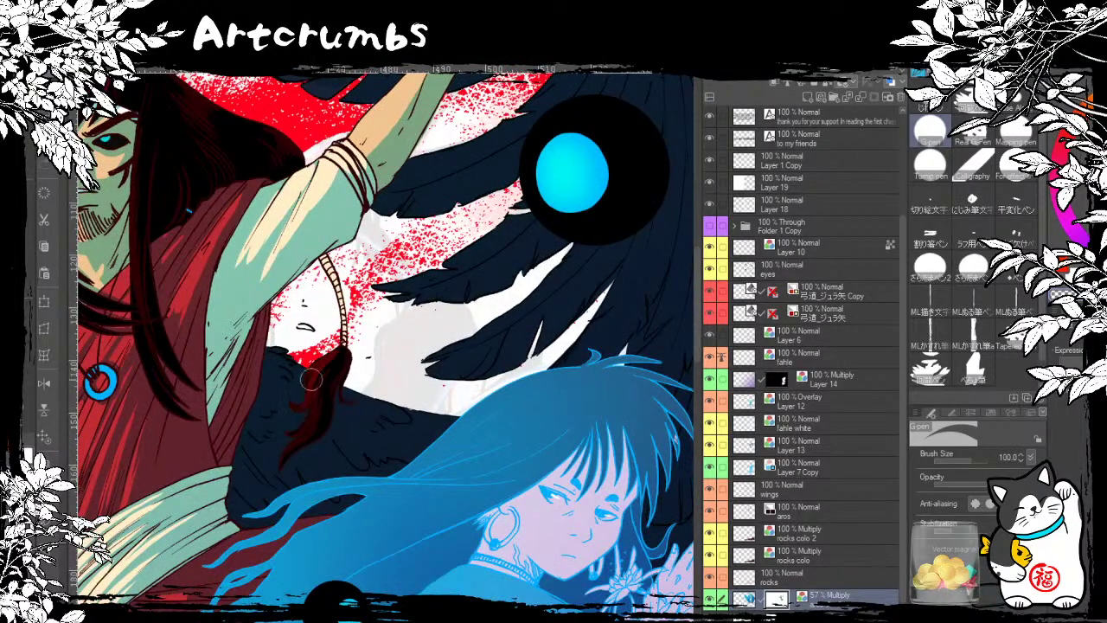
{"action": "left_click_drag", "start_coordinate": [330, 367], "coordinate": [300, 432]}
{"action": "mouse_move", "coordinate": [325, 396]}
{"action": "left_mouse_down"}
{"action": "mouse_move", "coordinate": [302, 426]}
{"action": "mouse_move", "coordinate": [303, 538]}
{"action": "mouse_move", "coordinate": [442, 606]}
{"action": "mouse_move", "coordinate": [490, 607]}
{"action": "left_mouse_up"}
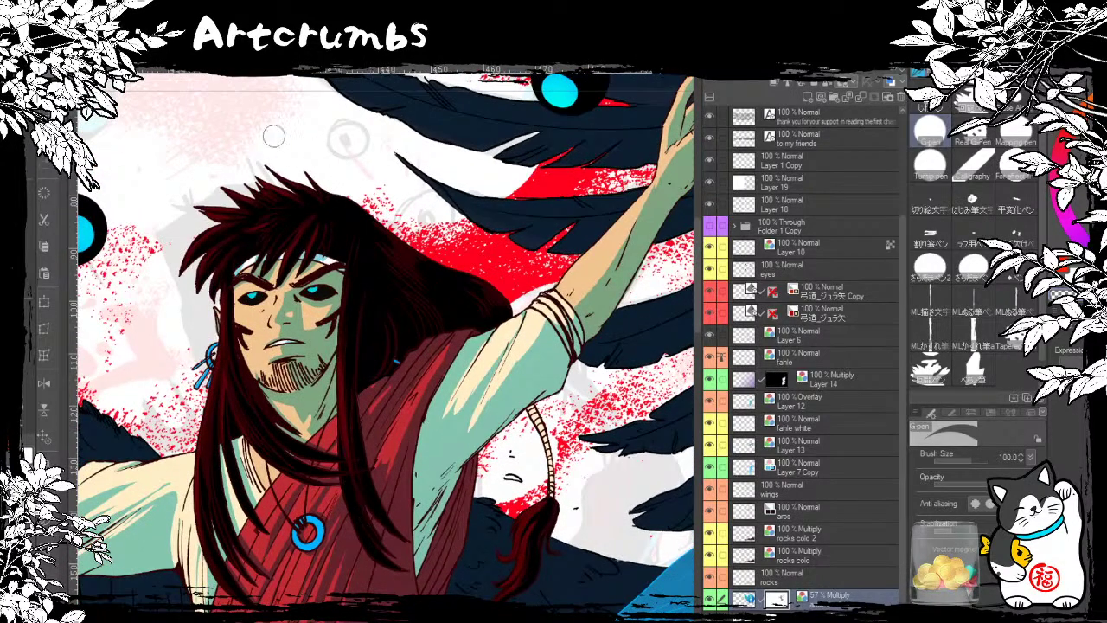
Step: Paint shadow over the fingers and palm of the man's outstretched hand in front of the wing
{"action": "left_click_drag", "start_coordinate": [347, 459], "coordinate": [174, 265]}
{"action": "left_click_drag", "start_coordinate": [320, 439], "coordinate": [296, 125]}
{"action": "mouse_move", "coordinate": [297, 470]}
{"action": "left_mouse_down"}
{"action": "mouse_move", "coordinate": [354, 296]}
{"action": "mouse_move", "coordinate": [423, 205]}
{"action": "left_mouse_up"}
{"action": "left_click_drag", "start_coordinate": [102, 73], "coordinate": [456, 455]}
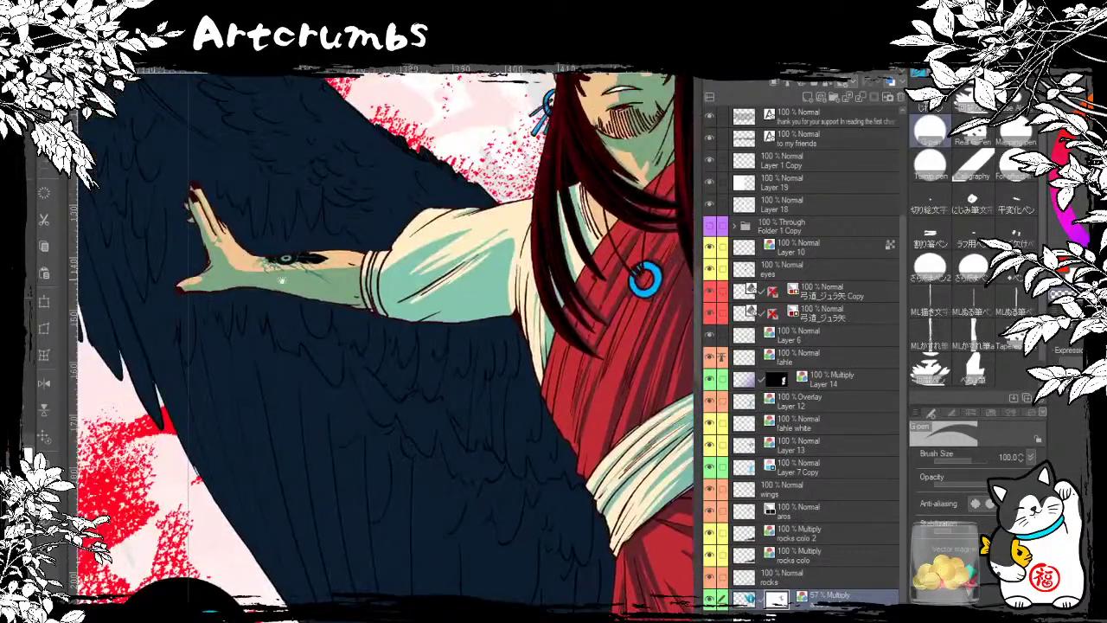
{"action": "left_click_drag", "start_coordinate": [322, 111], "coordinate": [361, 233]}
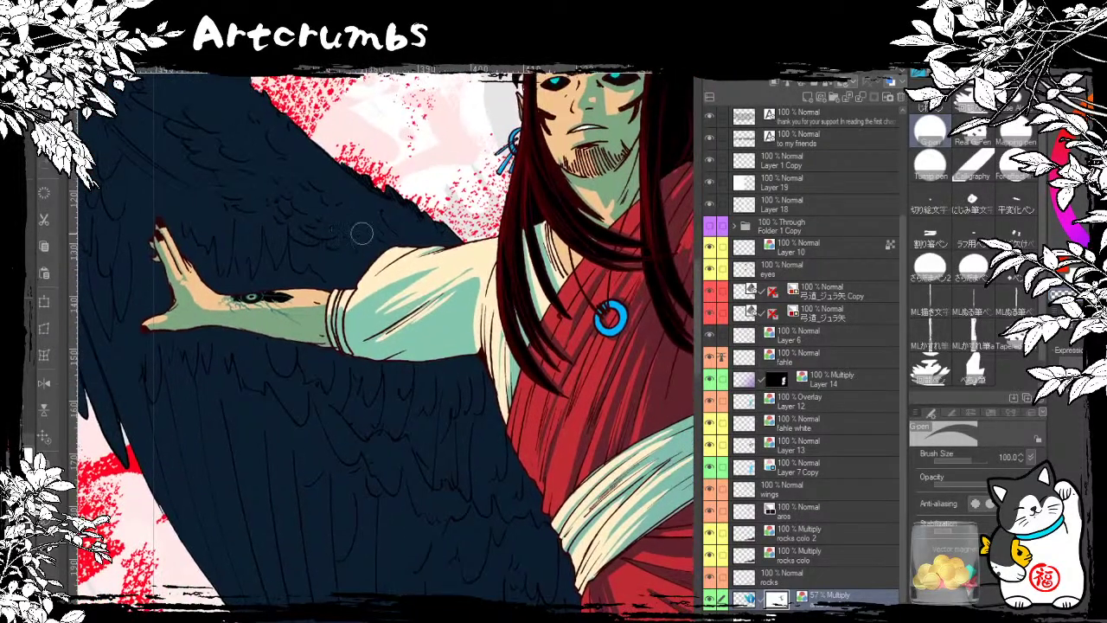
{"action": "left_click", "coordinate": [1062, 269]}
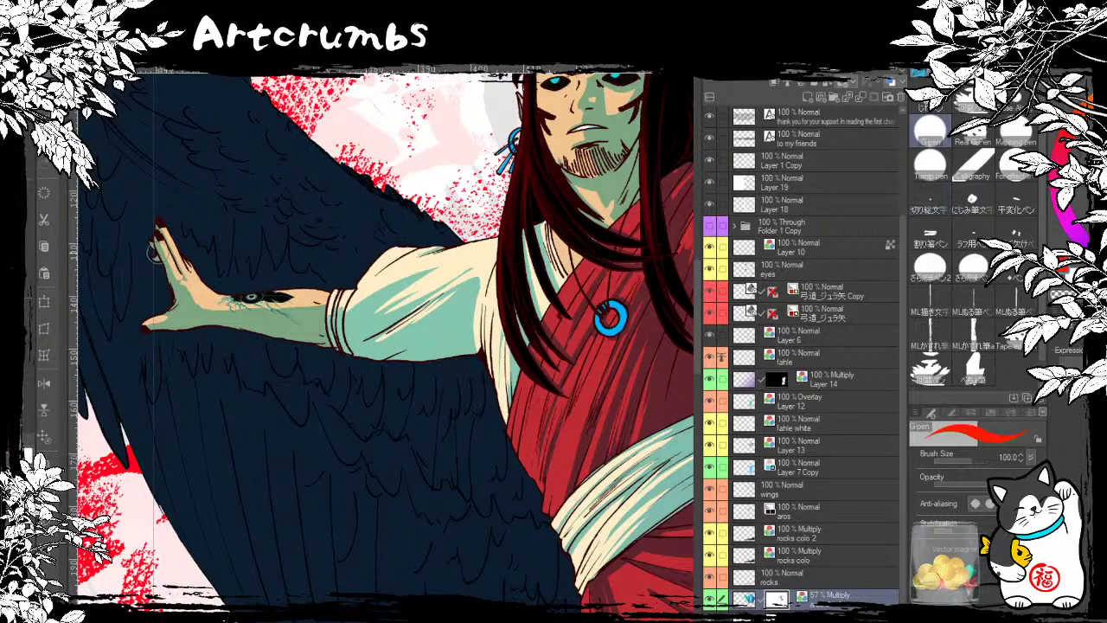
{"action": "left_click_drag", "start_coordinate": [162, 243], "coordinate": [183, 292]}
{"action": "mouse_move", "coordinate": [164, 230]}
{"action": "left_mouse_down"}
{"action": "mouse_move", "coordinate": [183, 278]}
{"action": "mouse_move", "coordinate": [211, 310]}
{"action": "mouse_move", "coordinate": [179, 279]}
{"action": "mouse_move", "coordinate": [203, 306]}
{"action": "left_mouse_up"}
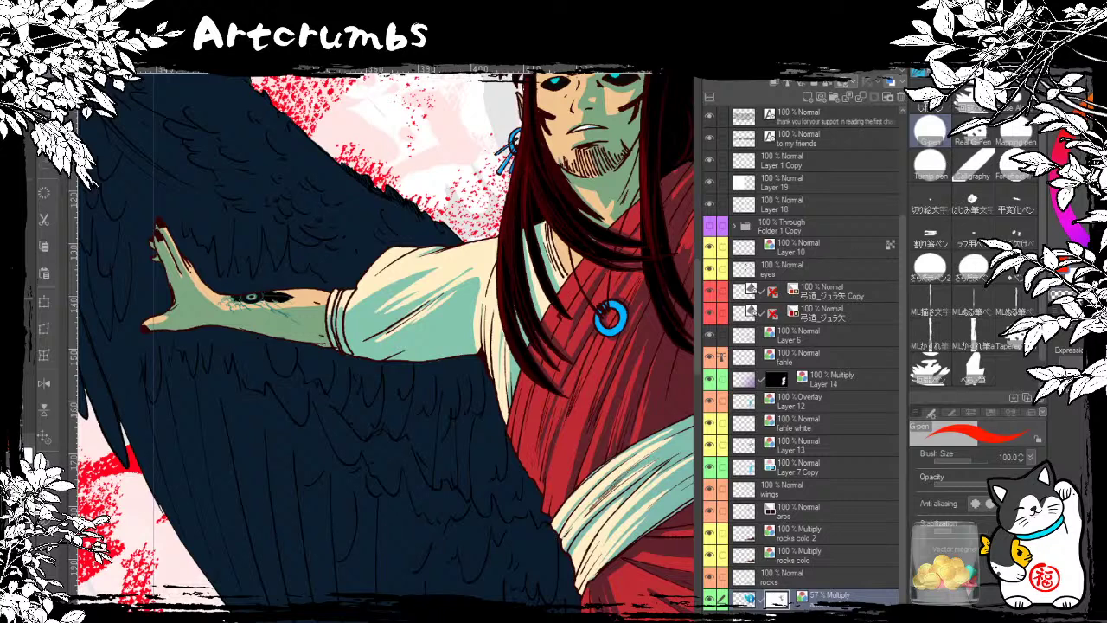
Step: Refine the light and shadow along the wrist and forearm of the man's outstretched hand on the shadow layer's mask
{"action": "left_click", "coordinate": [1063, 292]}
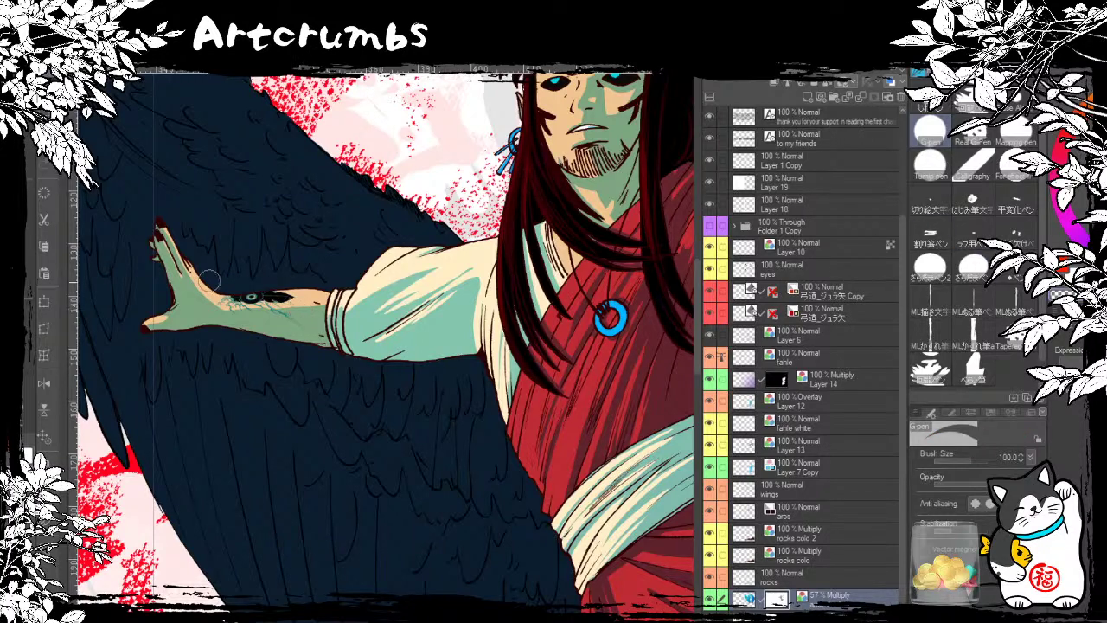
{"action": "left_click_drag", "start_coordinate": [201, 293], "coordinate": [253, 305]}
{"action": "key", "text": "c"}
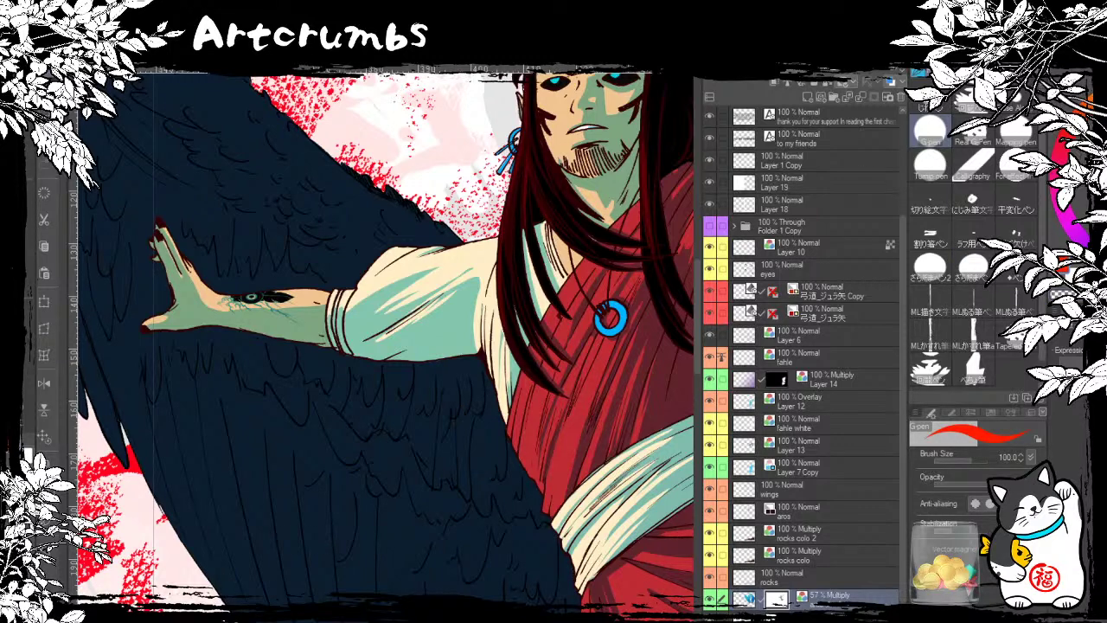
{"action": "left_click_drag", "start_coordinate": [213, 306], "coordinate": [201, 387]}
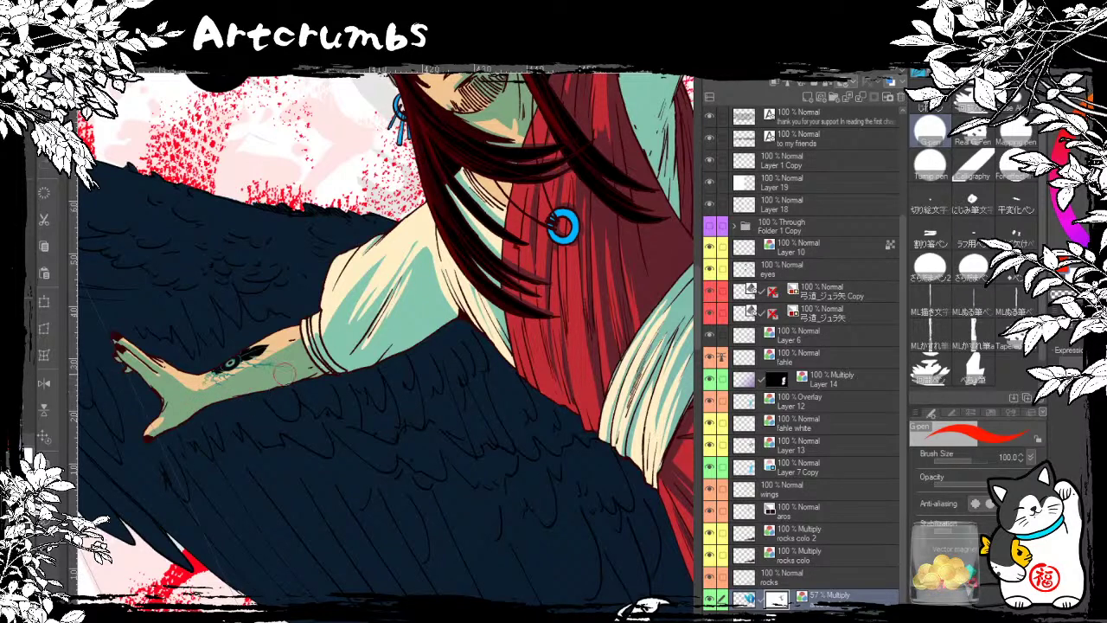
{"action": "left_click_drag", "start_coordinate": [314, 358], "coordinate": [233, 412]}
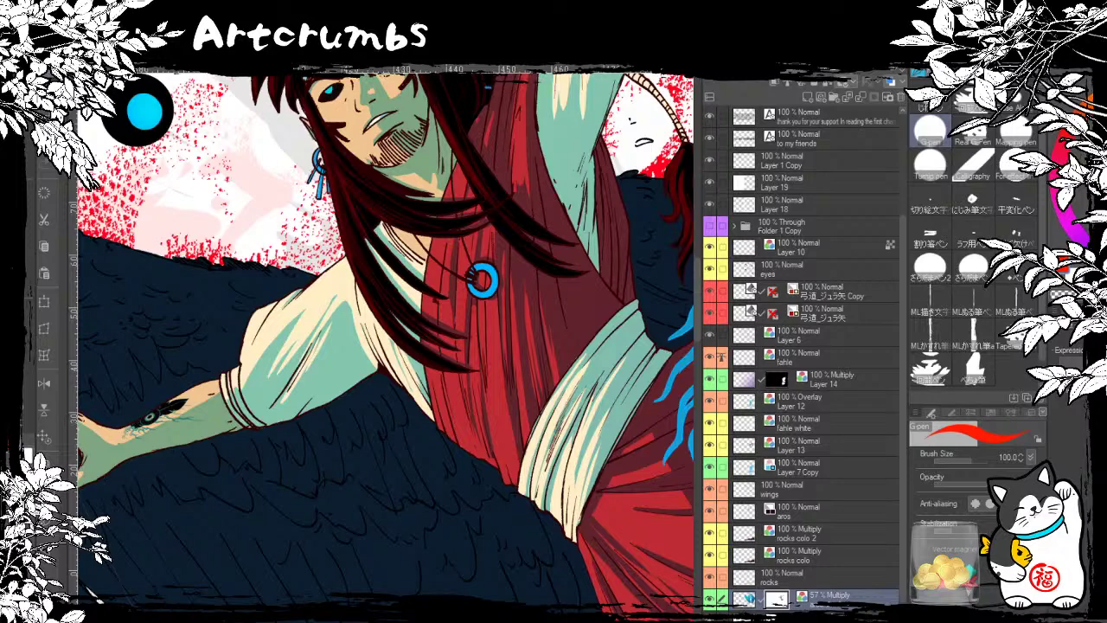
Step: Review the shaded man against the whole cover, including the ghost girl, wings and reaching hands
{"action": "key", "text": "asciicircum"}
{"action": "key", "text": "minus"}
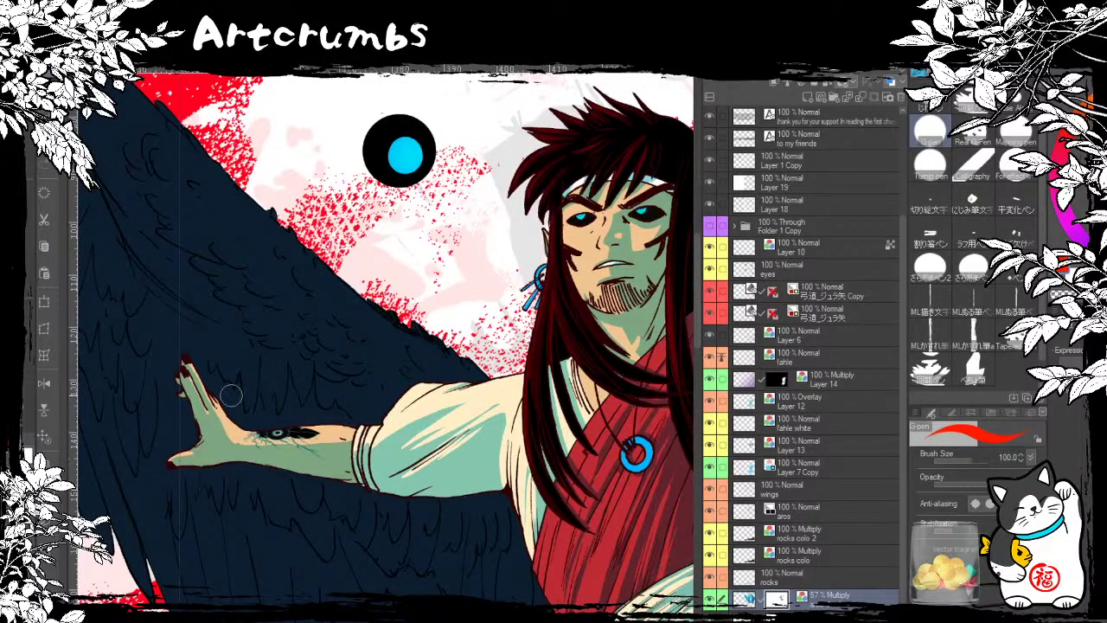
{"action": "key", "text": "asciicircum"}
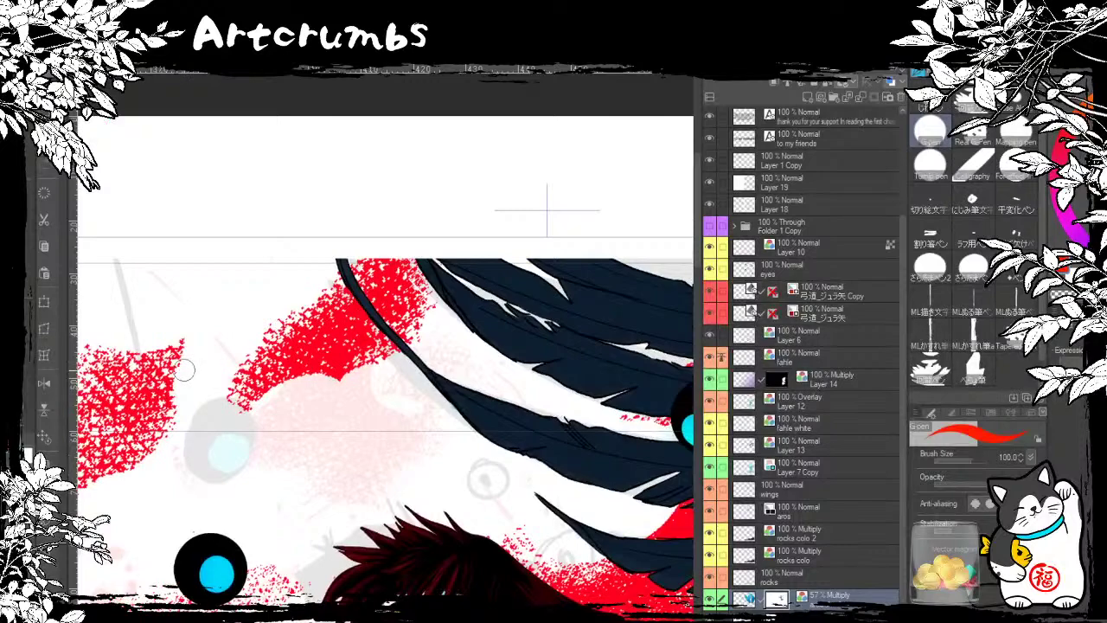
{"action": "key", "text": "minus"}
{"action": "key", "text": "minus"}
{"action": "key", "text": "minus"}
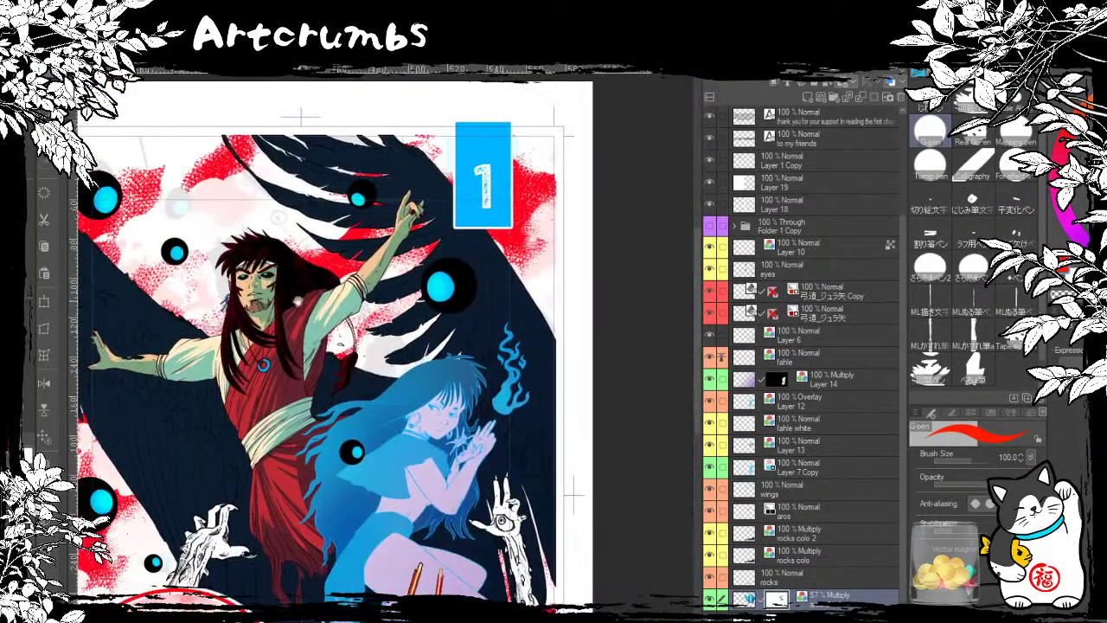
{"action": "left_click_drag", "start_coordinate": [571, 493], "coordinate": [541, 509]}
{"action": "scroll", "coordinate": [540, 491], "scroll_direction": "down", "scroll_amount": 3}
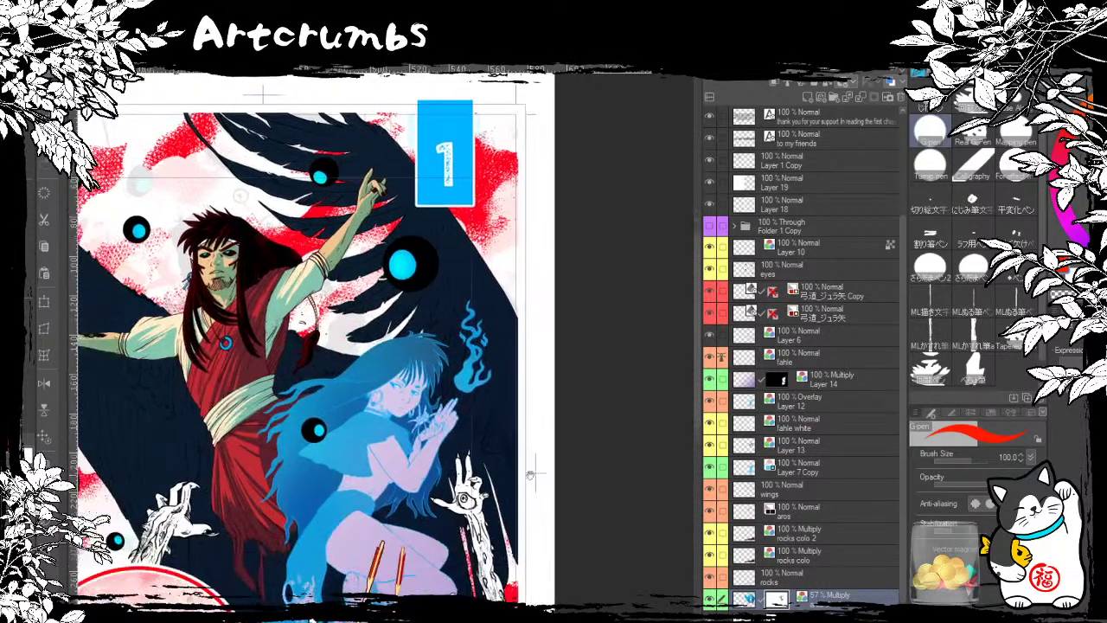
{"action": "mouse_move", "coordinate": [473, 592]}
{"action": "left_mouse_down"}
{"action": "mouse_move", "coordinate": [592, 549]}
{"action": "mouse_move", "coordinate": [478, 563]}
{"action": "left_mouse_up"}
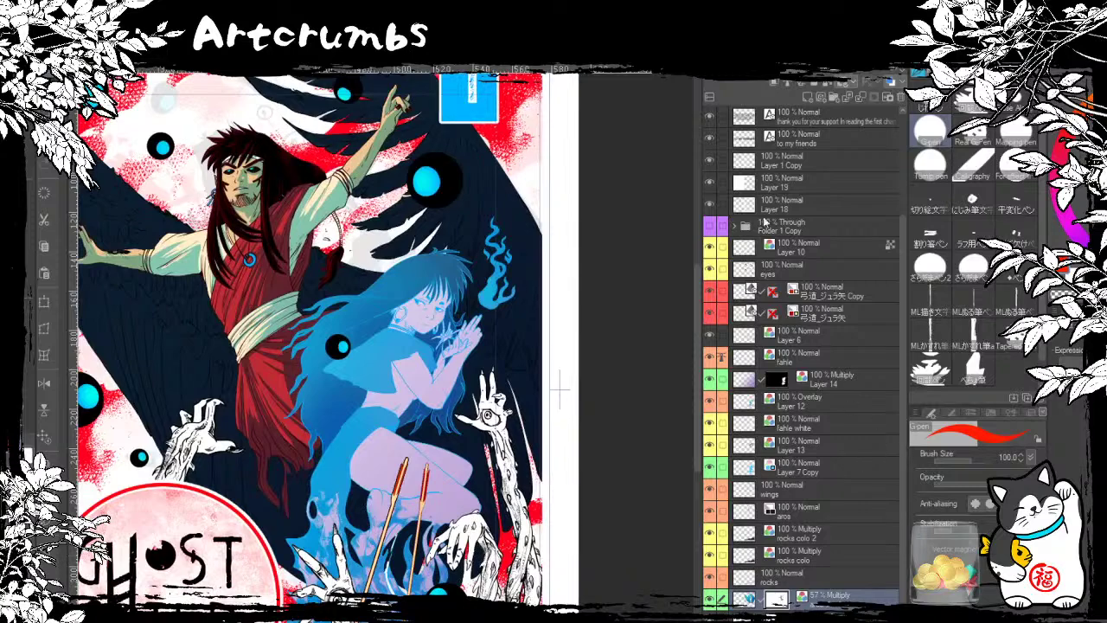
Step: Compare the cover with the colour rough in Folder 1 Copy, and check the man's shadow layer hidden and shown
{"action": "left_click", "coordinate": [711, 226]}
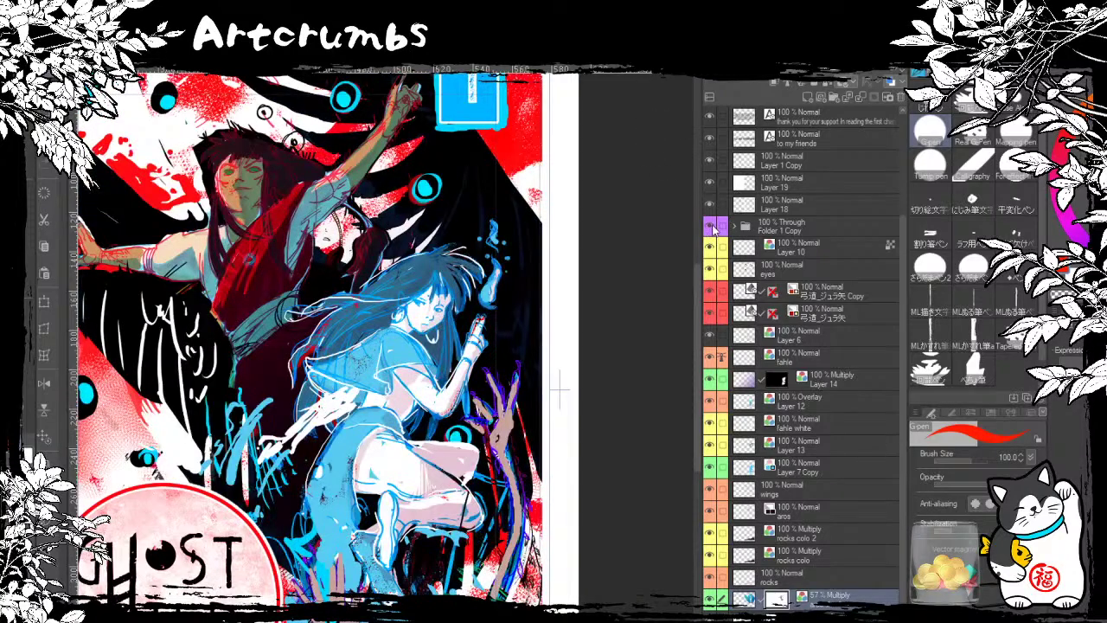
{"action": "left_click", "coordinate": [711, 226]}
{"action": "left_click", "coordinate": [711, 225]}
{"action": "left_click", "coordinate": [710, 599]}
{"action": "left_click", "coordinate": [711, 600]}
{"action": "left_click", "coordinate": [710, 227]}
{"action": "left_click", "coordinate": [710, 227]}
{"action": "left_click", "coordinate": [722, 228]}
{"action": "left_click", "coordinate": [710, 227]}
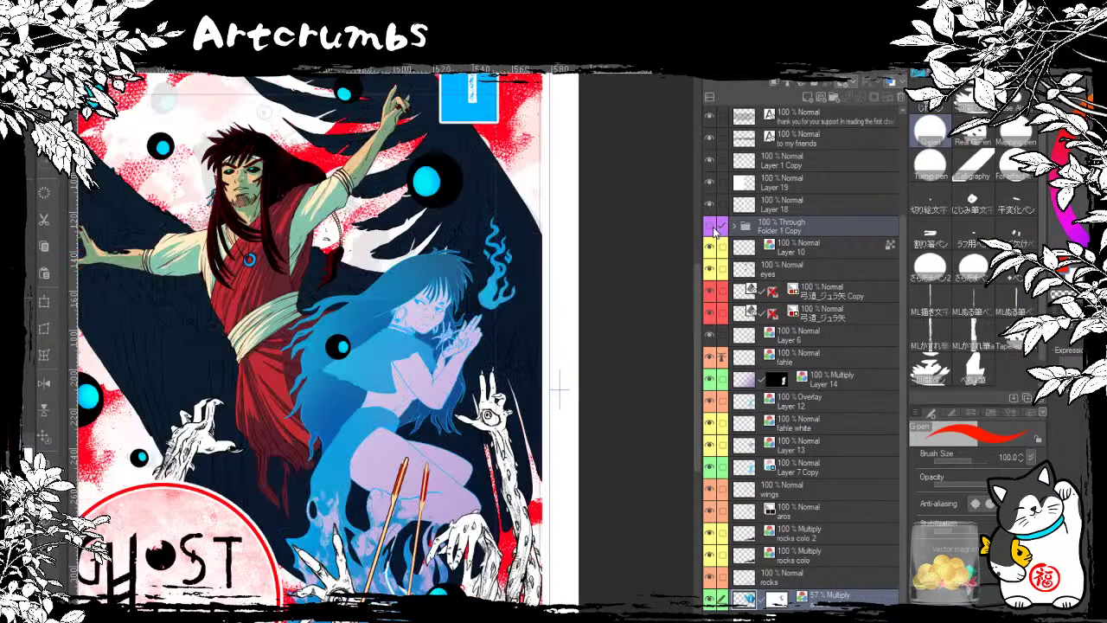
Step: Select Layer 14's mask and compare the man's upper body and the ghost girl's face with the rough in Folder 1 Copy
{"action": "left_click", "coordinate": [789, 386]}
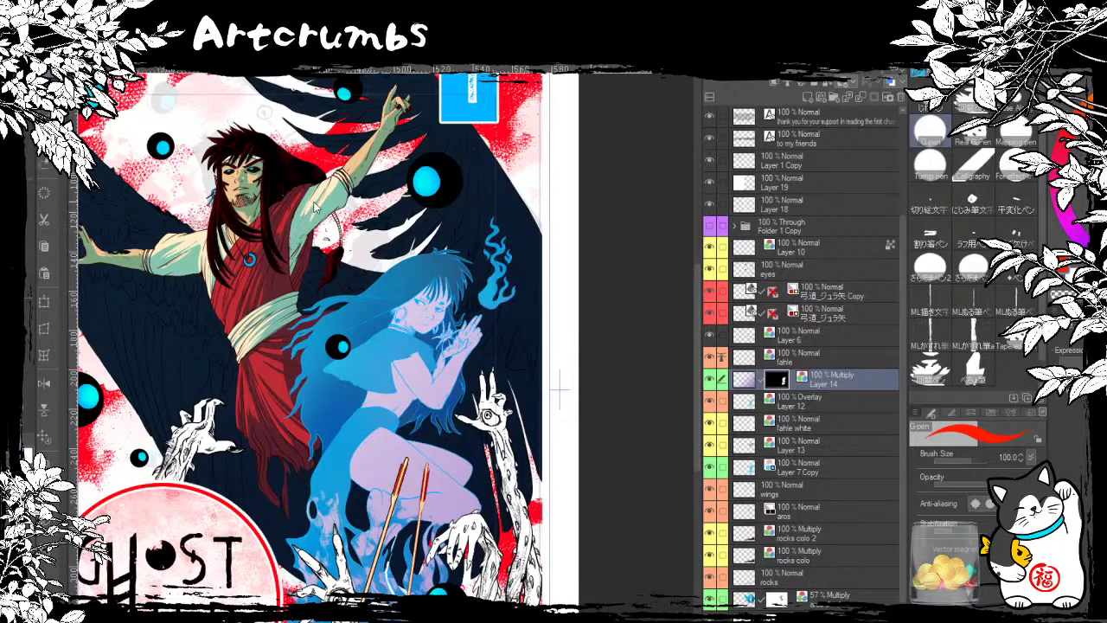
{"action": "key", "text": "ctrl+plus"}
{"action": "key", "text": "ctrl+plus"}
{"action": "key", "text": "ctrl+plus"}
{"action": "mouse_move", "coordinate": [262, 253]}
{"action": "left_mouse_down"}
{"action": "mouse_move", "coordinate": [403, 400]}
{"action": "mouse_move", "coordinate": [401, 524]}
{"action": "left_mouse_up"}
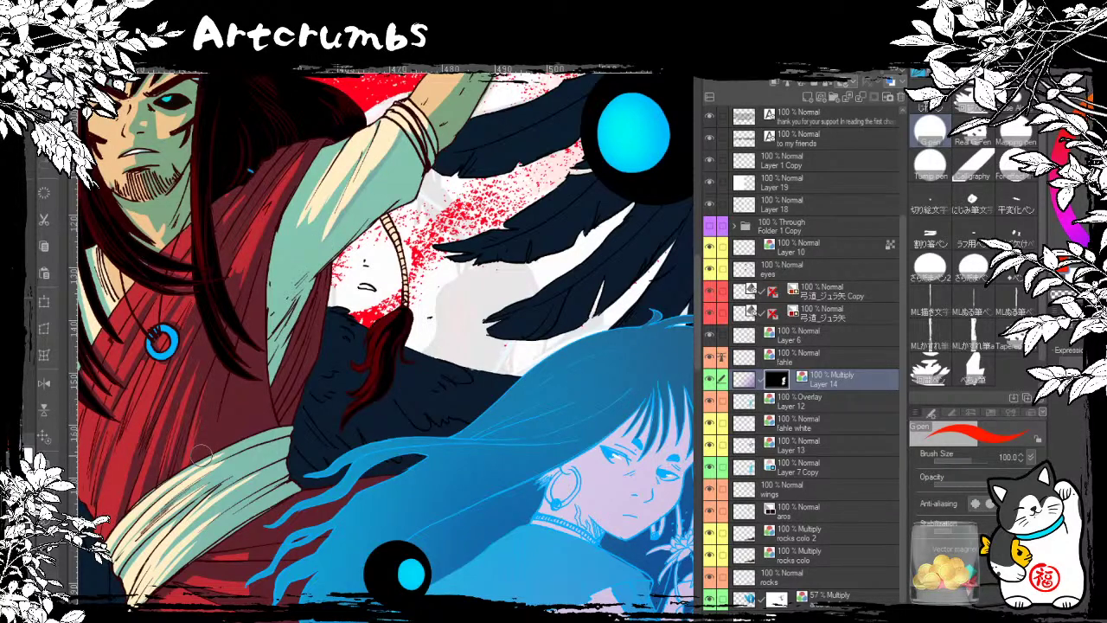
{"action": "left_click", "coordinate": [710, 226]}
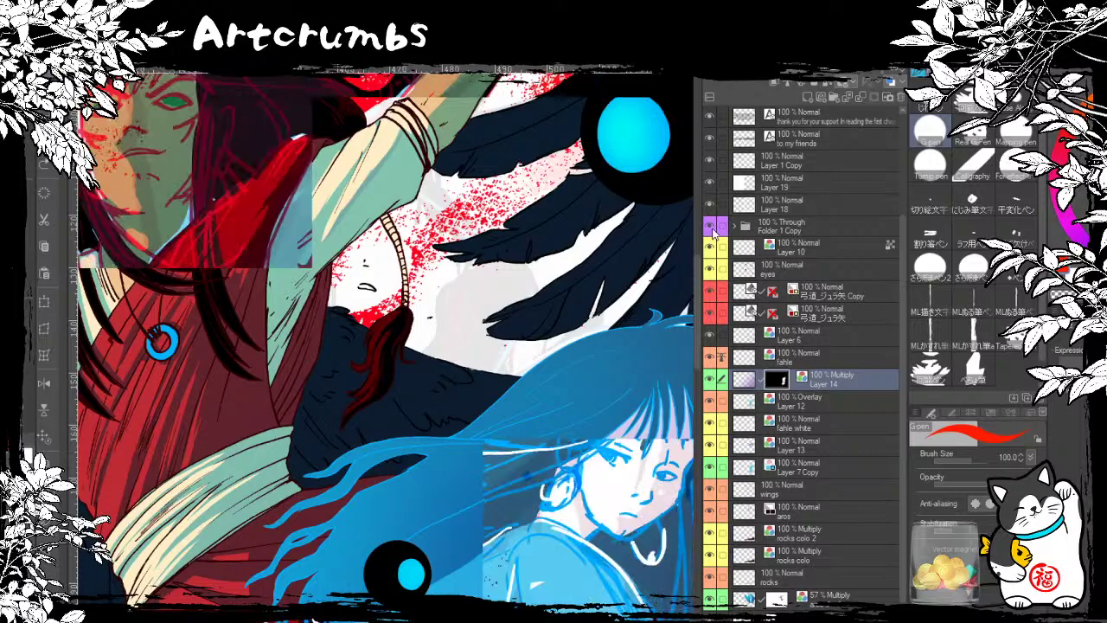
{"action": "left_click", "coordinate": [711, 226]}
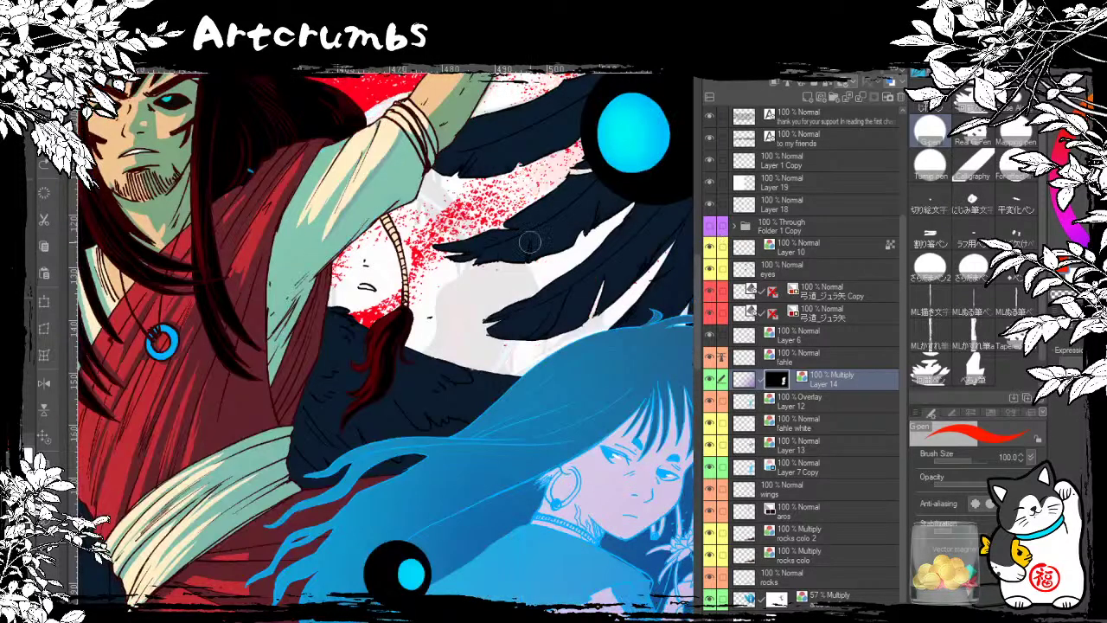
{"action": "left_click_drag", "start_coordinate": [311, 424], "coordinate": [395, 329]}
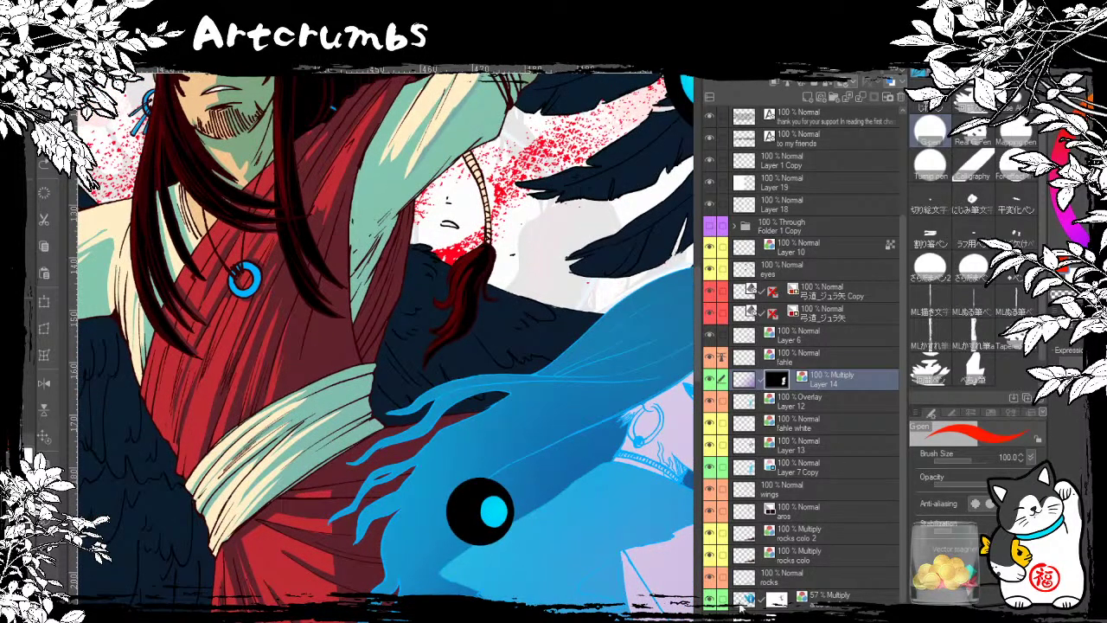
Step: Try the man's Multiply shadow layer at 100% opacity and undo the change
{"action": "left_click", "coordinate": [744, 601]}
{"action": "left_click_drag", "start_coordinate": [867, 75], "coordinate": [906, 76]}
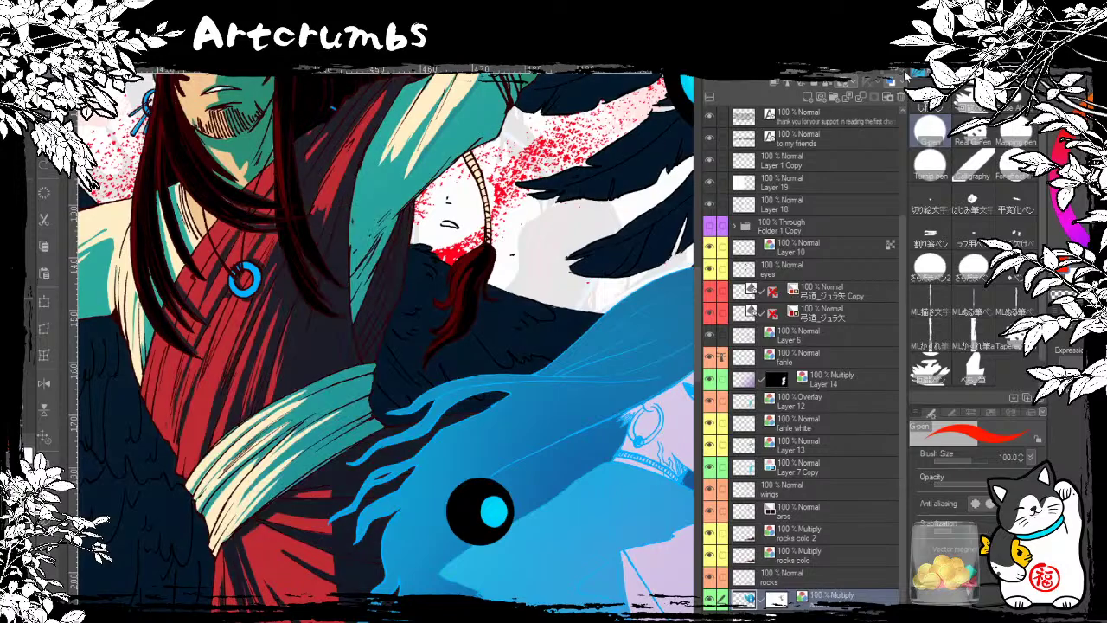
{"action": "left_click_drag", "start_coordinate": [489, 131], "coordinate": [416, 398]}
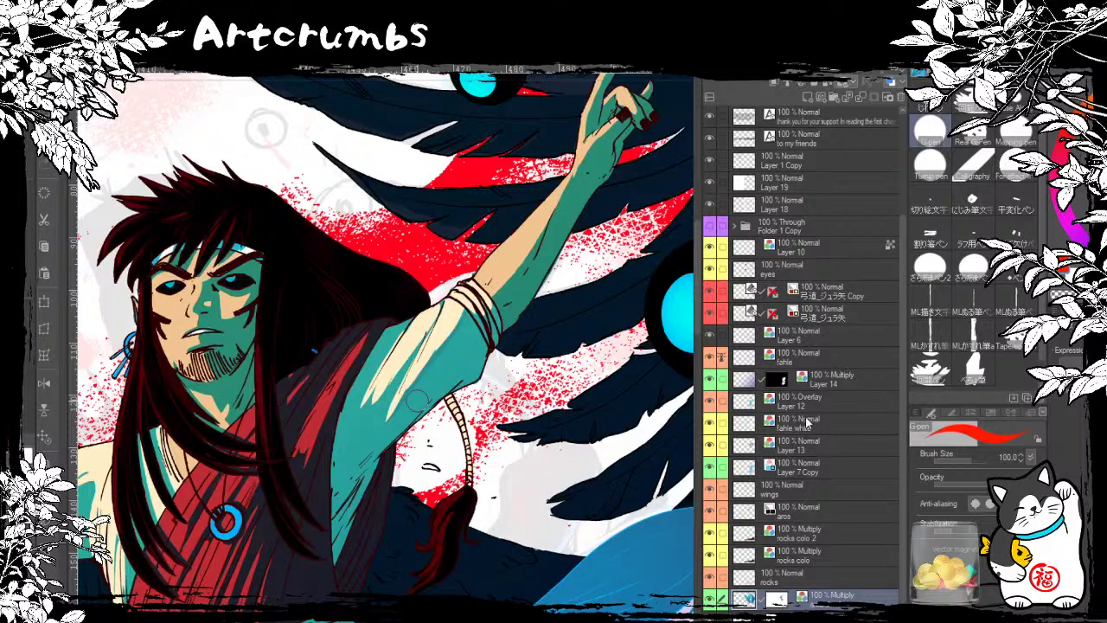
{"action": "left_click", "coordinate": [780, 381]}
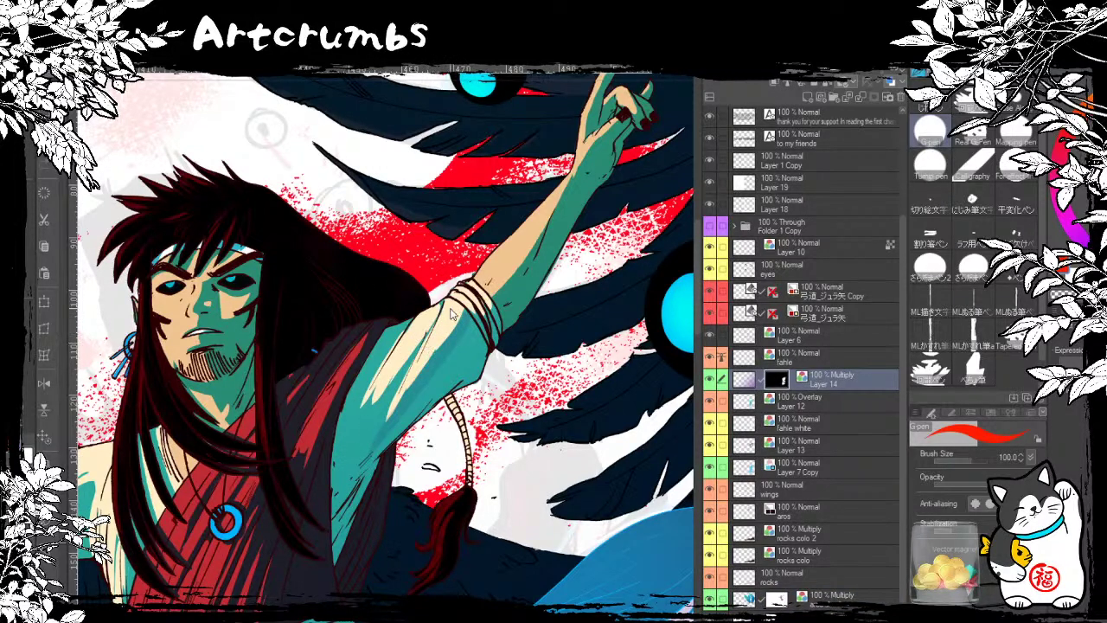
{"action": "key", "text": "ctrl+z"}
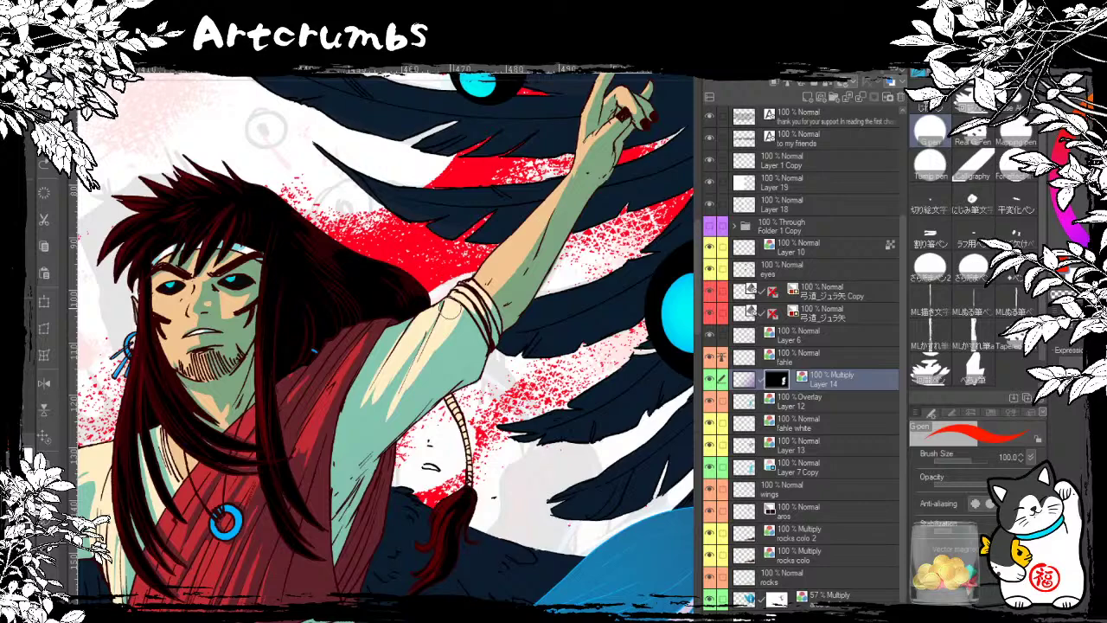
Step: Set the man's shadow layer to 100% opacity, load its mask as a selection and make Layer 14's mask active
{"action": "left_click", "coordinate": [746, 605]}
{"action": "left_click_drag", "start_coordinate": [855, 69], "coordinate": [886, 69]}
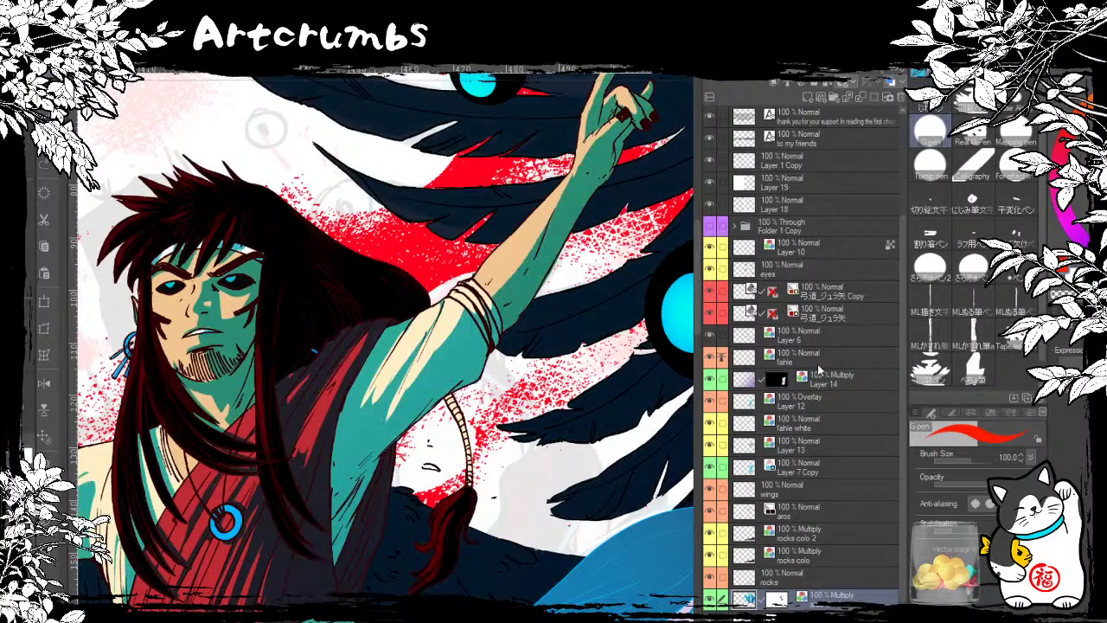
{"action": "left_click", "coordinate": [776, 601], "text": "ctrl"}
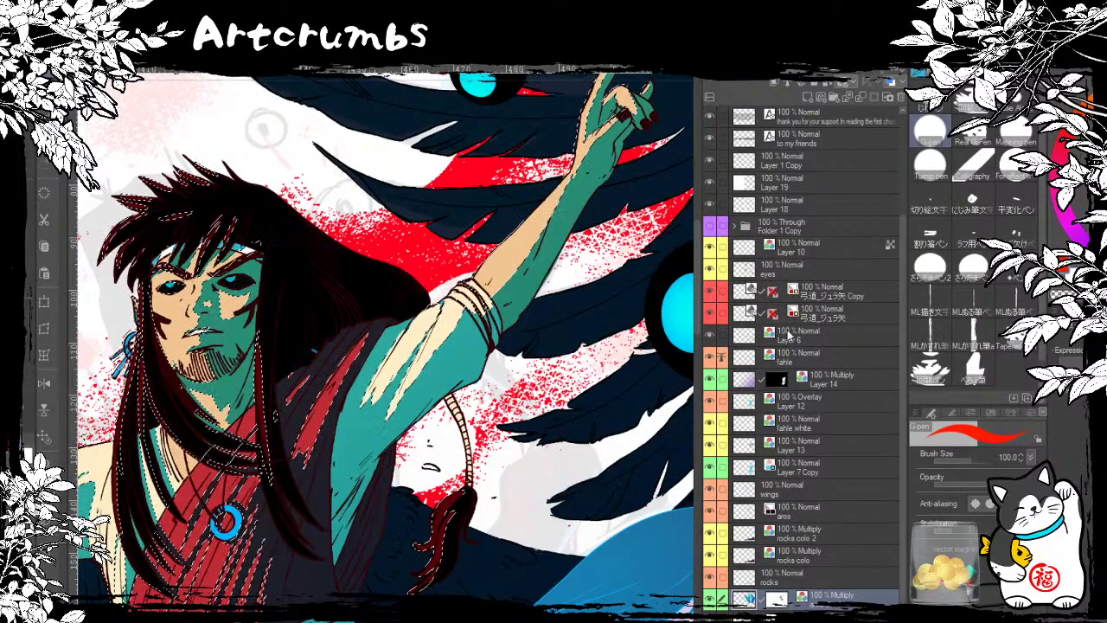
{"action": "left_click", "coordinate": [783, 380]}
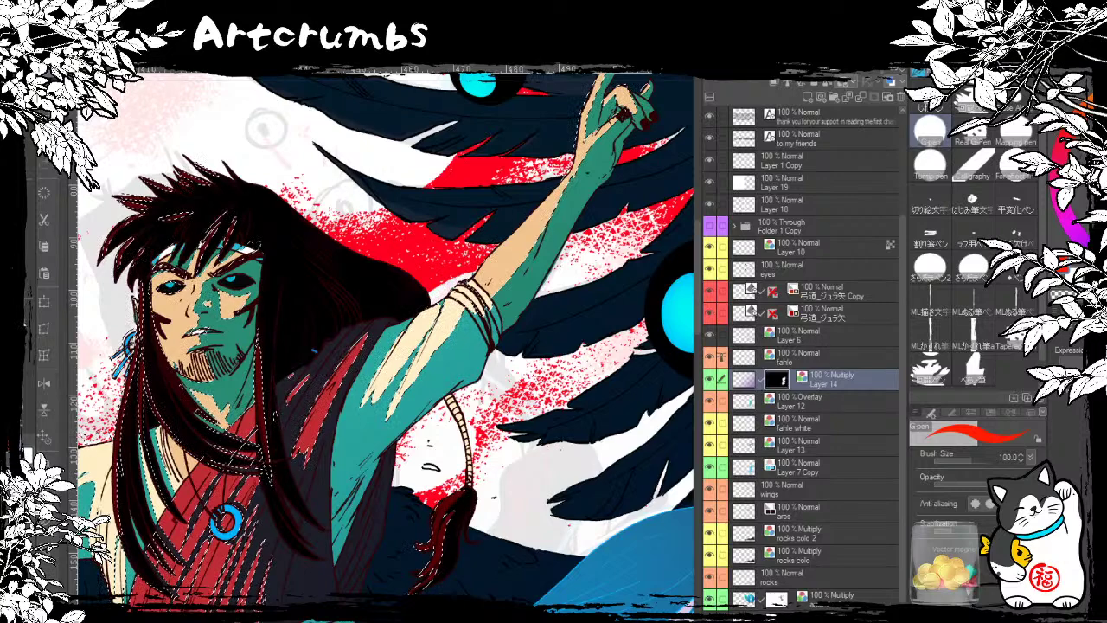
Step: Prepare the Soft airbrush at size 200 for painting Layer 14's mask inside the selection
{"action": "key", "text": "b"}
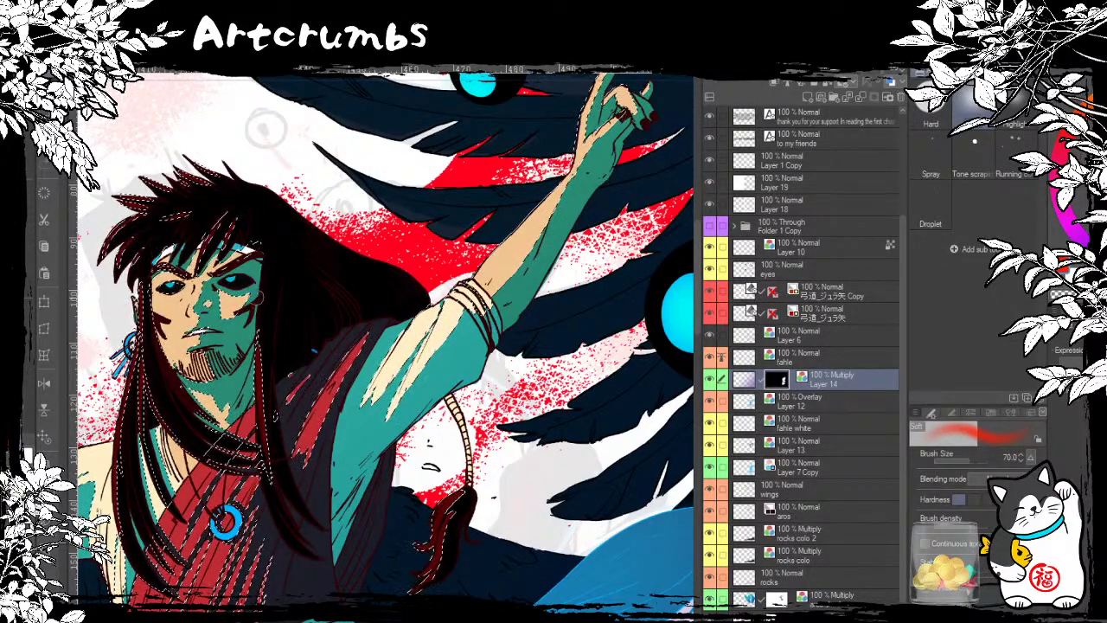
{"action": "key", "text": "bracketright"}
{"action": "key", "text": "bracketright"}
{"action": "key", "text": "bracketright"}
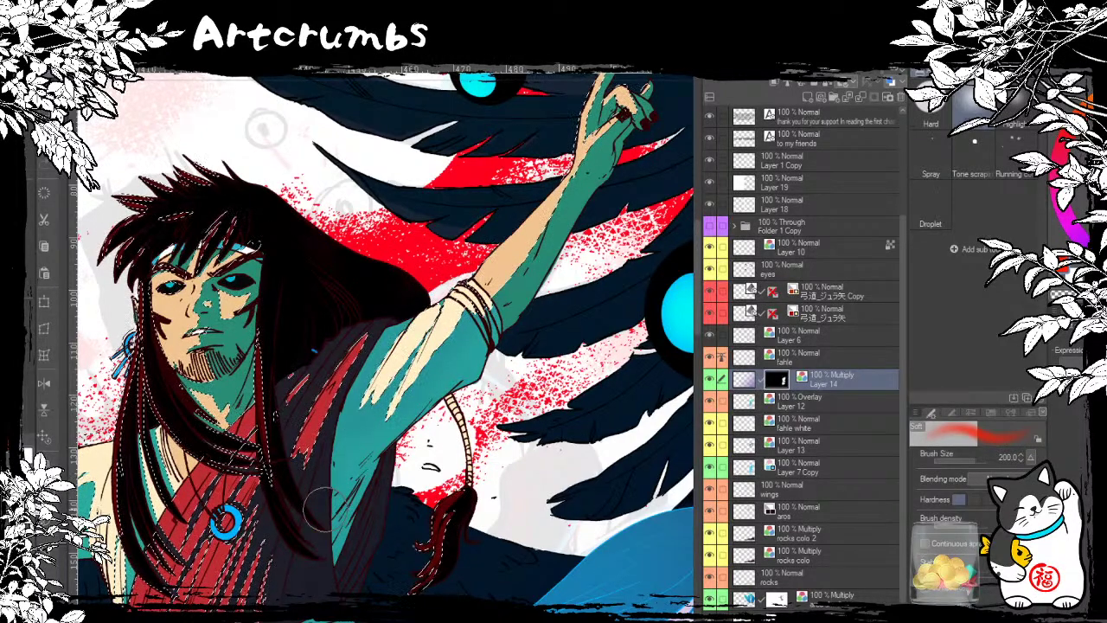
{"action": "left_click", "coordinate": [1060, 294]}
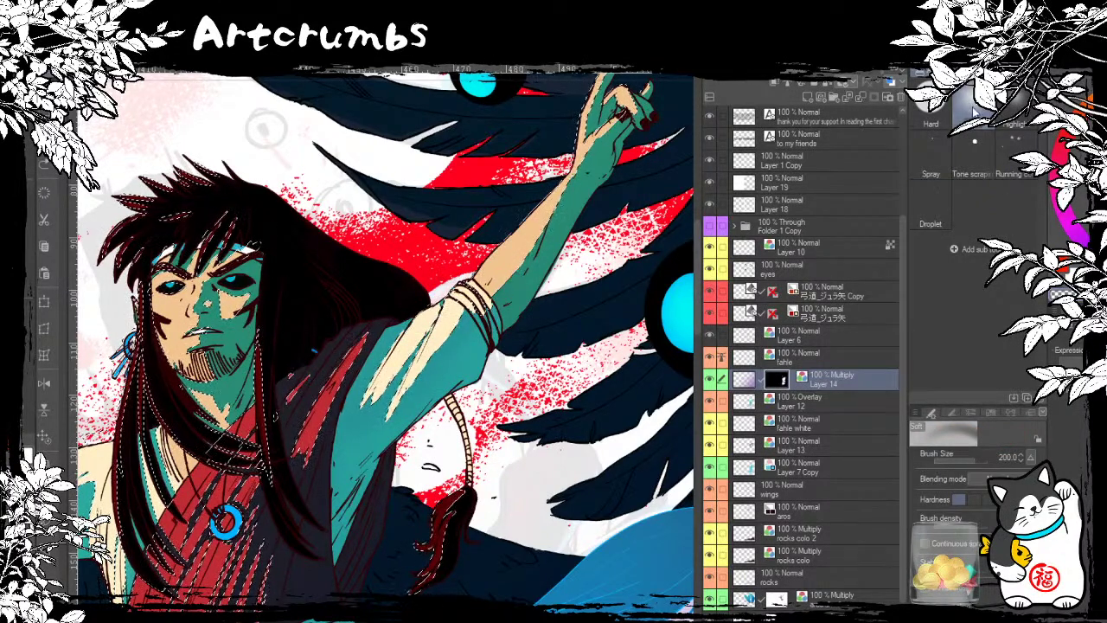
{"action": "key", "text": "c"}
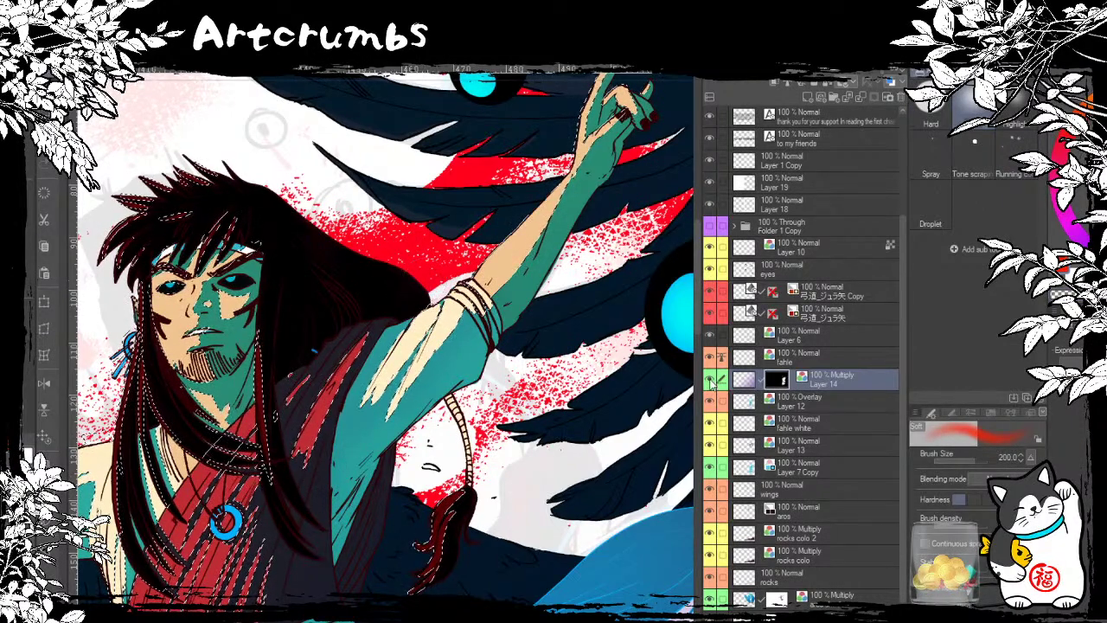
Step: Check Layer 14's effect by hiding and showing it, and examine the shadows on the man's sleeves, outstretched arm and robe
{"action": "left_click", "coordinate": [710, 381]}
{"action": "left_click", "coordinate": [711, 381]}
{"action": "left_click", "coordinate": [712, 381]}
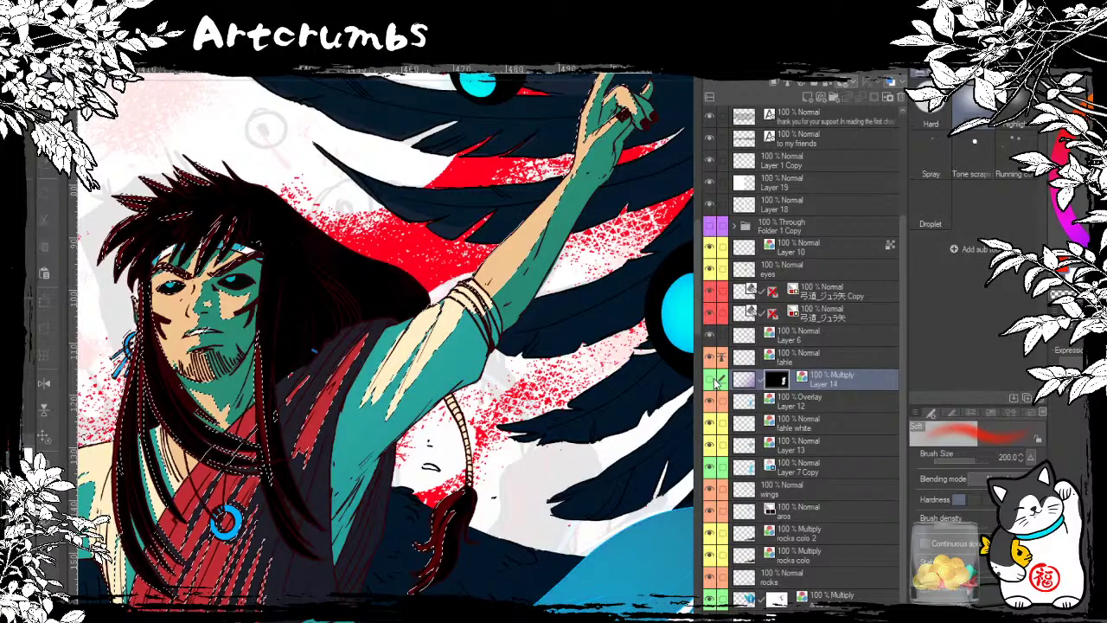
{"action": "left_click", "coordinate": [713, 382]}
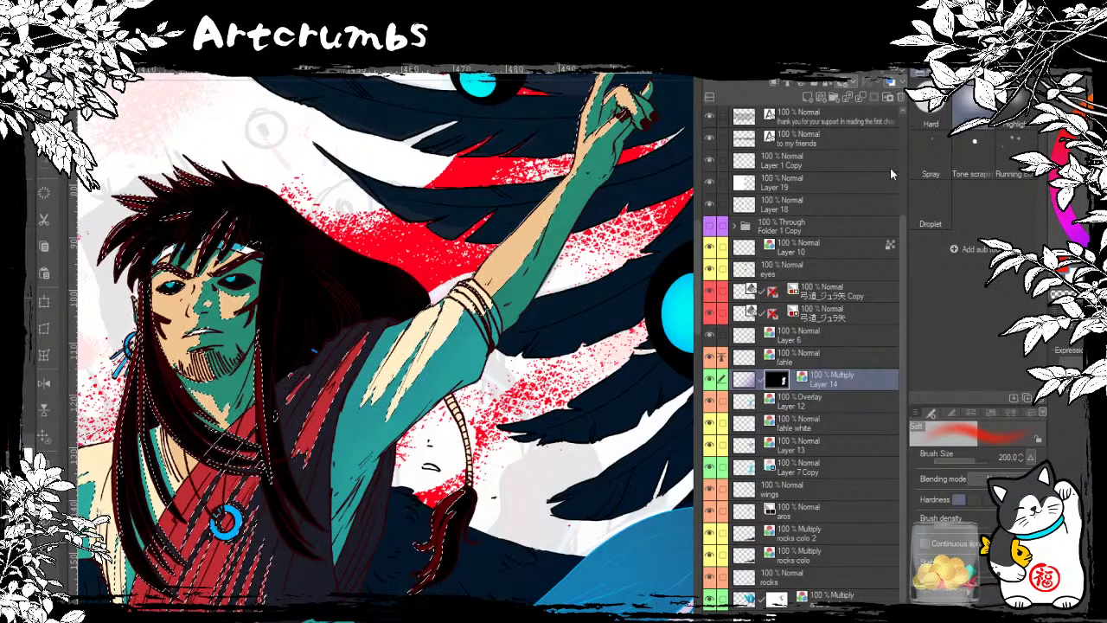
{"action": "left_click_drag", "start_coordinate": [295, 338], "coordinate": [421, 204]}
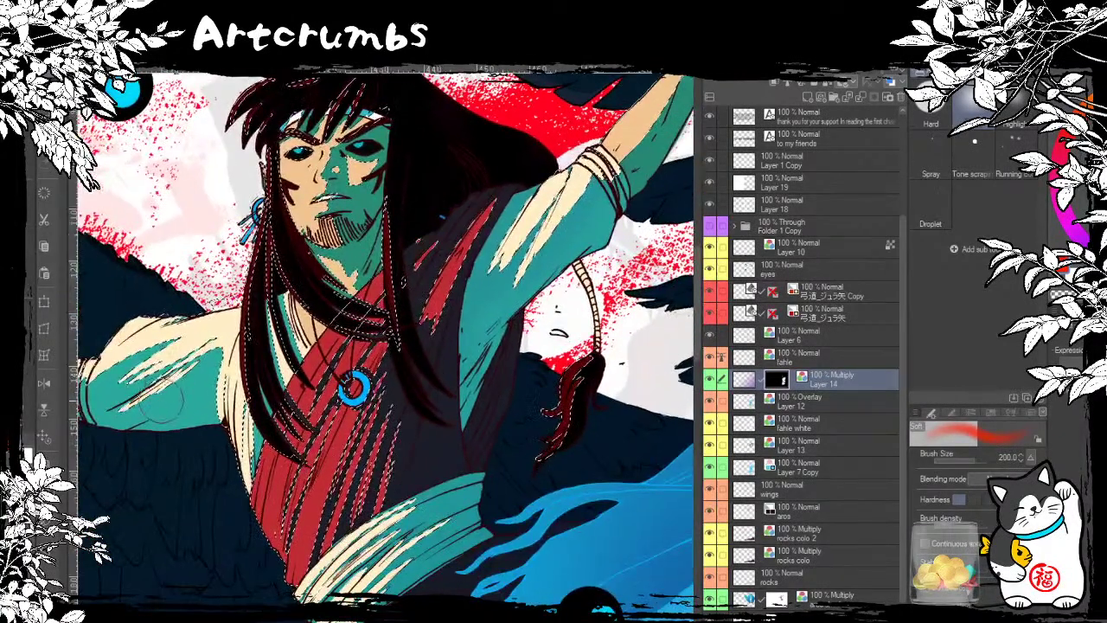
{"action": "left_click_drag", "start_coordinate": [128, 331], "coordinate": [264, 298]}
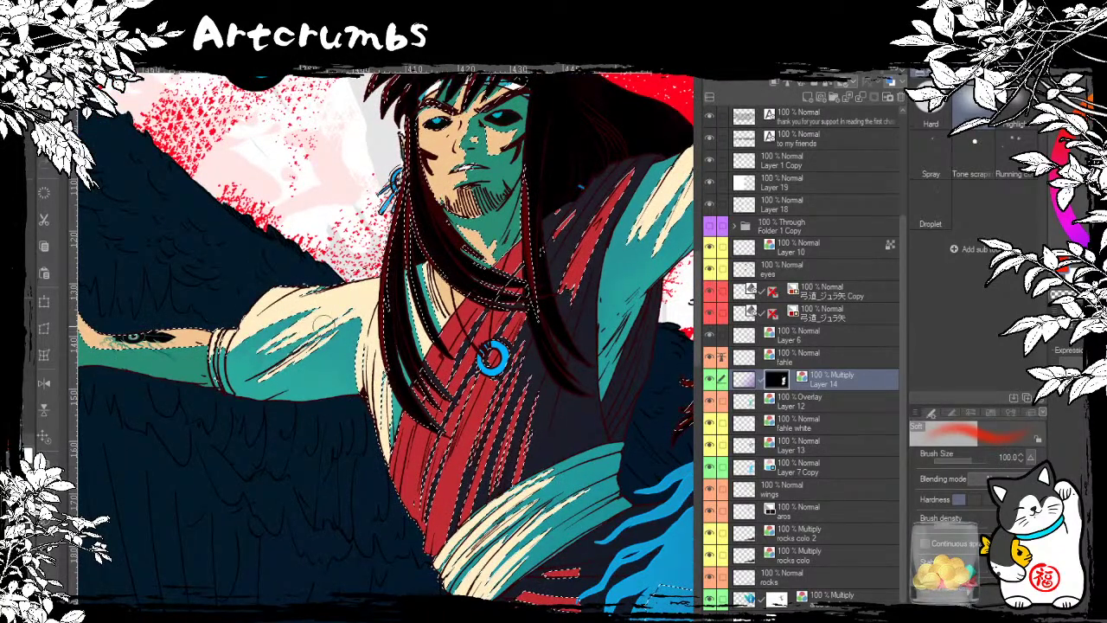
{"action": "left_click_drag", "start_coordinate": [288, 312], "coordinate": [449, 322]}
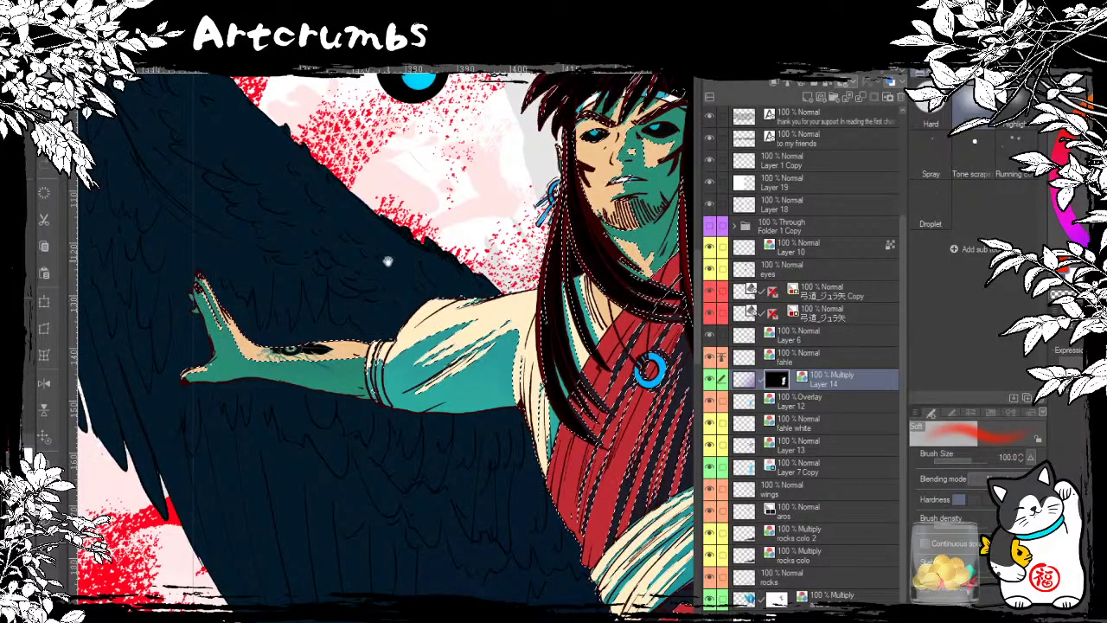
{"action": "left_click_drag", "start_coordinate": [389, 262], "coordinate": [203, 310]}
{"action": "left_click_drag", "start_coordinate": [473, 341], "coordinate": [286, 227]}
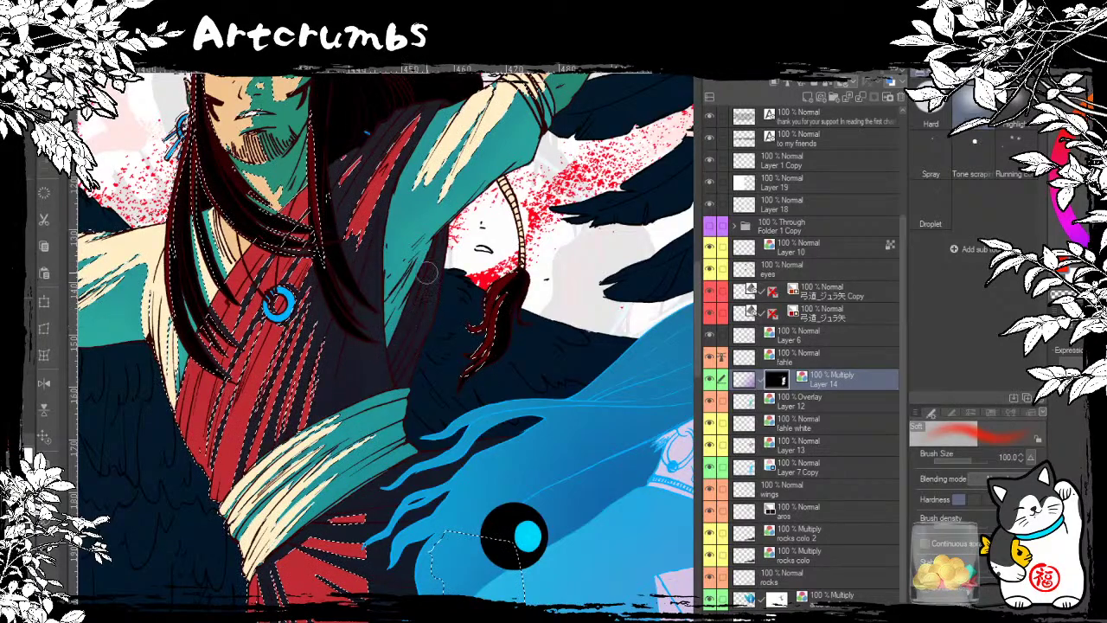
Step: Add a new raster layer above Layer 14 and mask it using the current selection
{"action": "left_click_drag", "start_coordinate": [437, 286], "coordinate": [472, 91]}
{"action": "left_click_drag", "start_coordinate": [461, 170], "coordinate": [391, 265]}
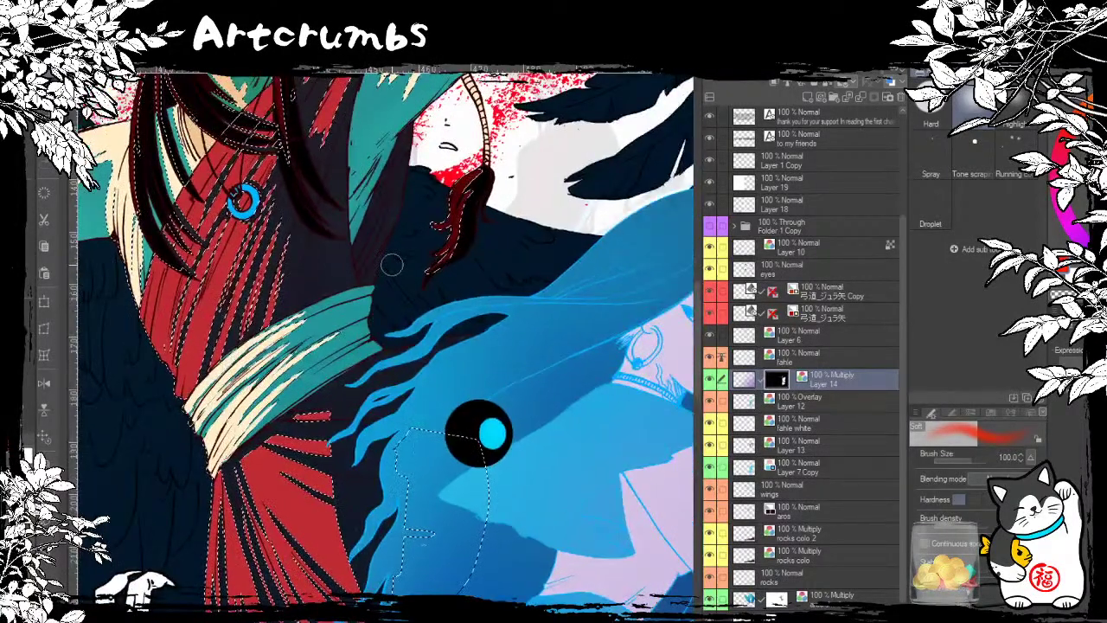
{"action": "left_click", "coordinate": [808, 95]}
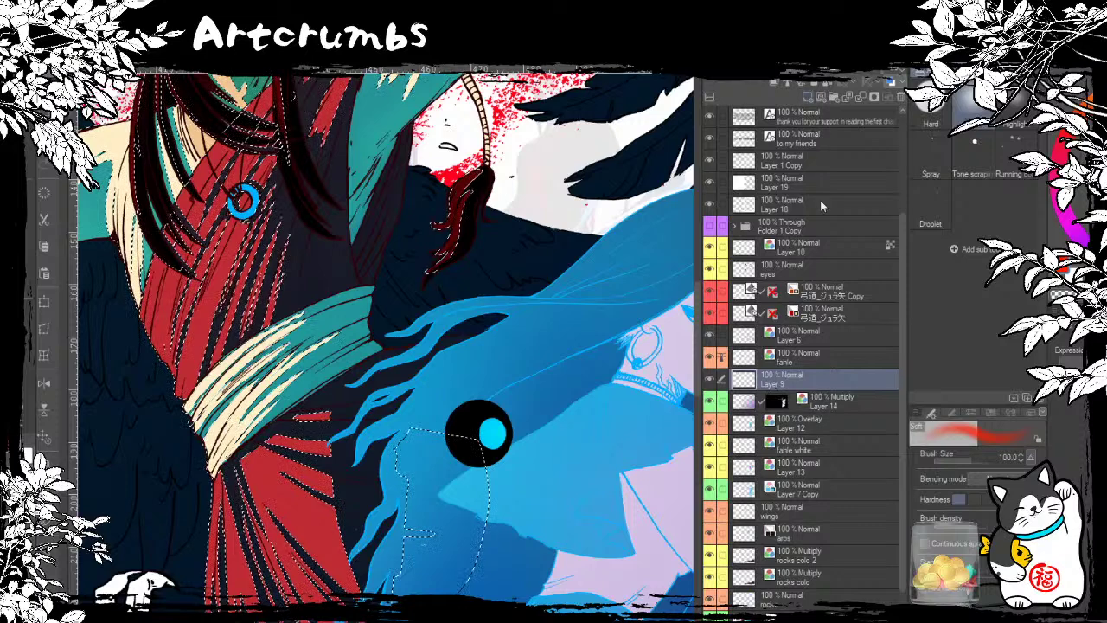
{"action": "left_click", "coordinate": [875, 96]}
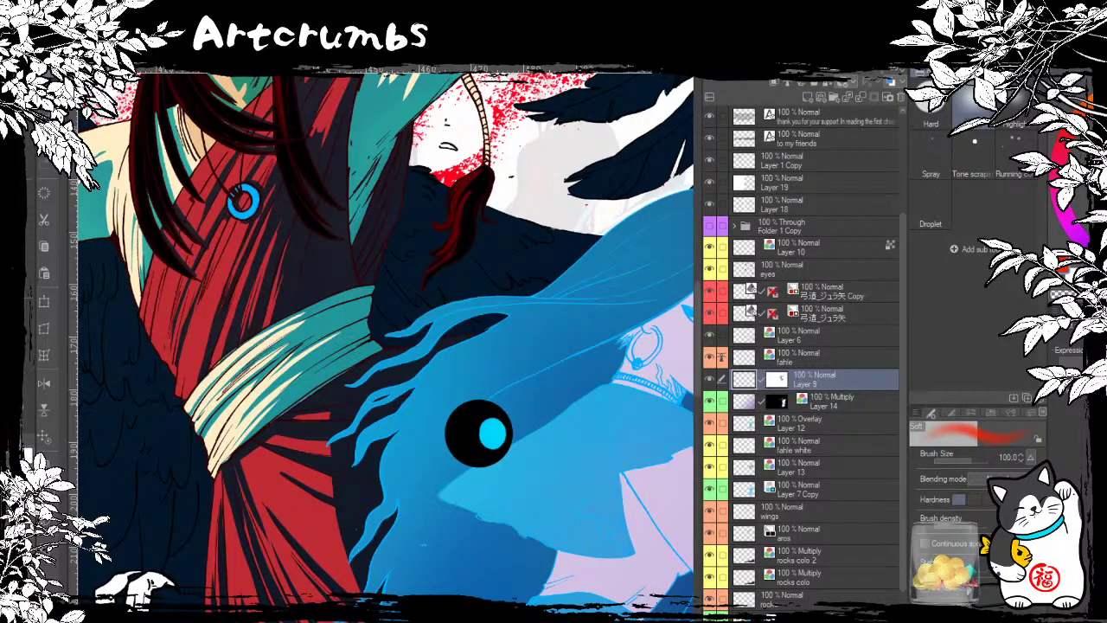
Step: Choose a dark purple colour, enlarge the soft brush to 200 and try a stroke over the raised arm's sleeve
{"action": "left_click_drag", "start_coordinate": [526, 274], "coordinate": [546, 453]}
{"action": "left_click", "coordinate": [1086, 241]}
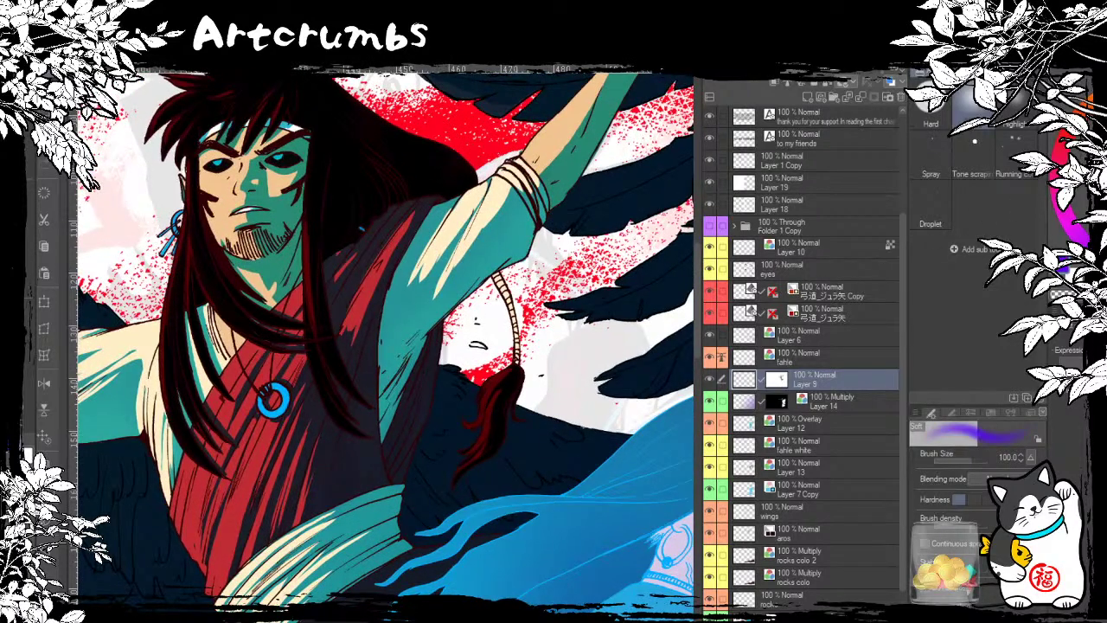
{"action": "left_click", "coordinate": [1097, 192]}
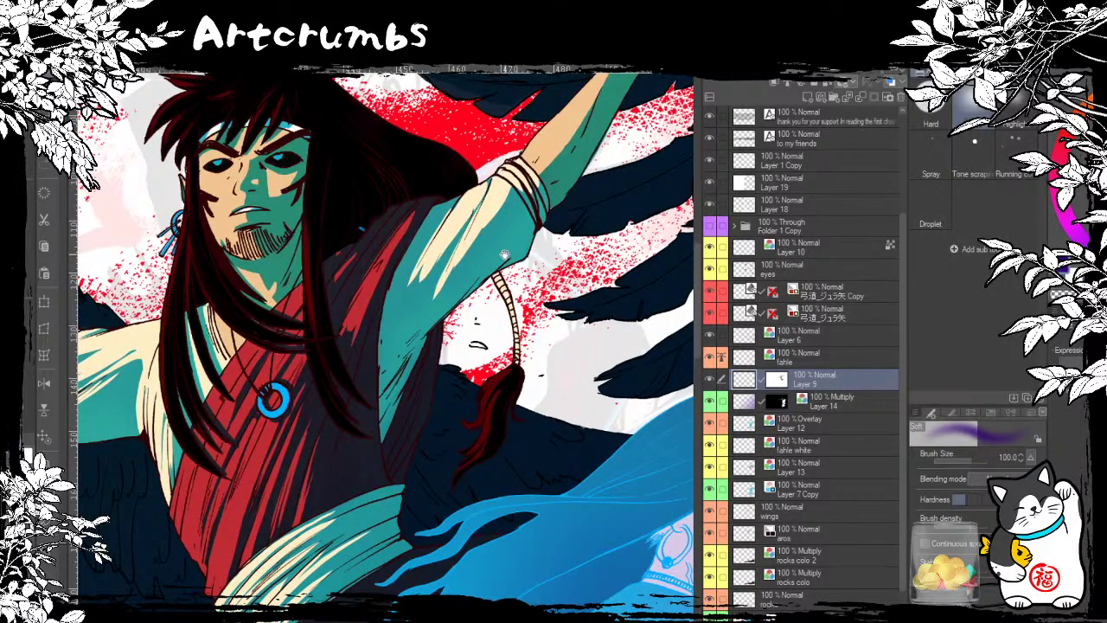
{"action": "key", "text": "bracketright"}
{"action": "left_click_drag", "start_coordinate": [523, 173], "coordinate": [428, 290]}
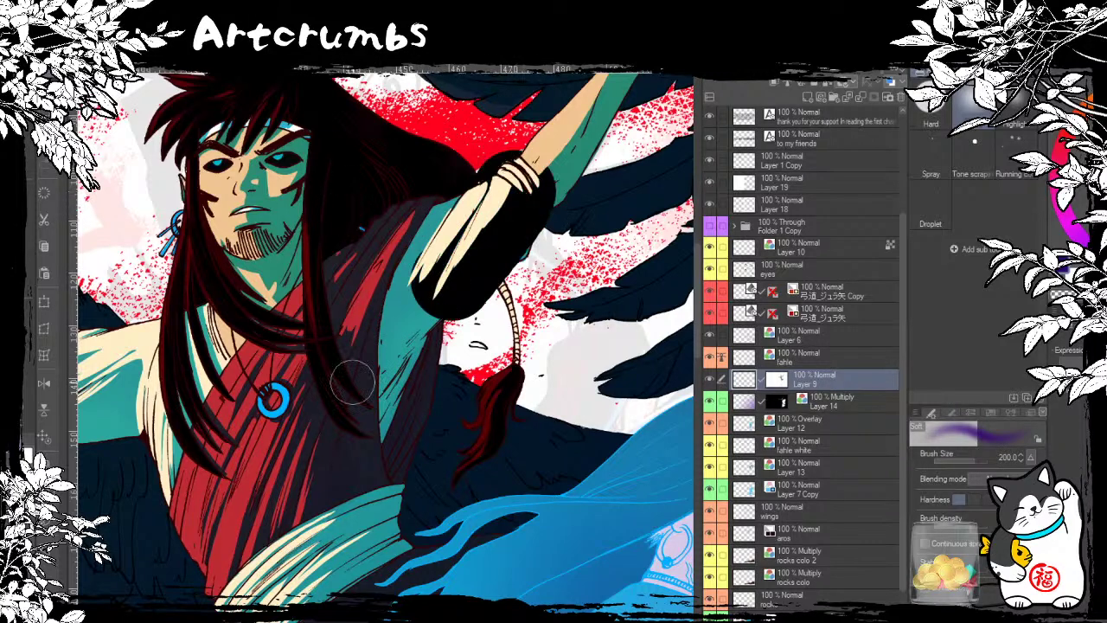
{"action": "key", "text": "ctrl+z"}
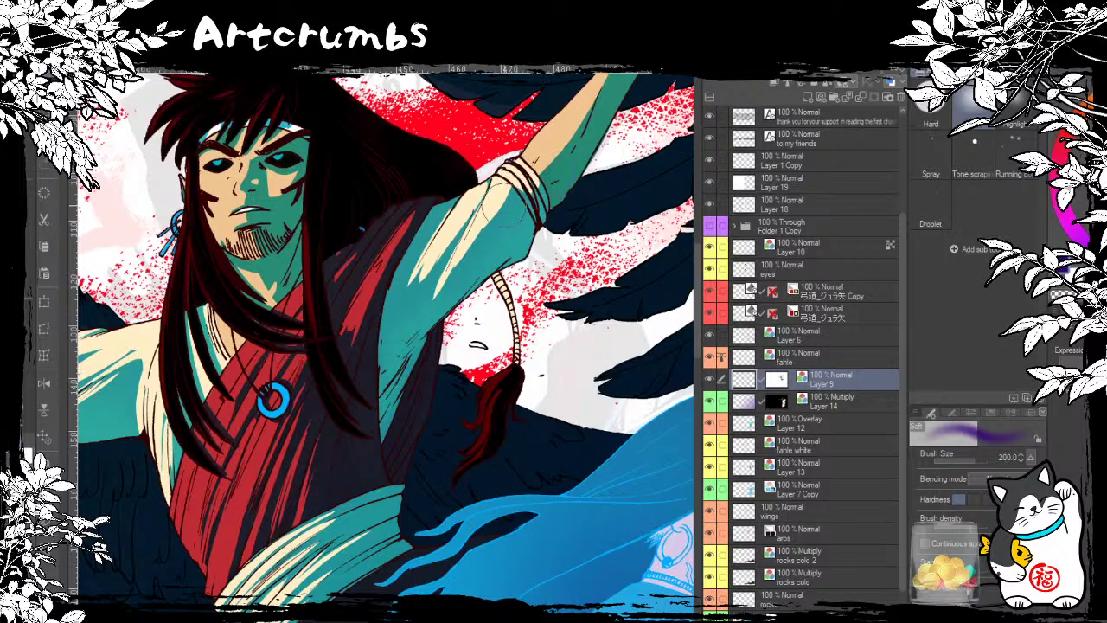
Step: Try soft purple strokes on Layer 9 across the raised arm's sleeve and the robe beside it
{"action": "left_click_drag", "start_coordinate": [510, 201], "coordinate": [407, 328]}
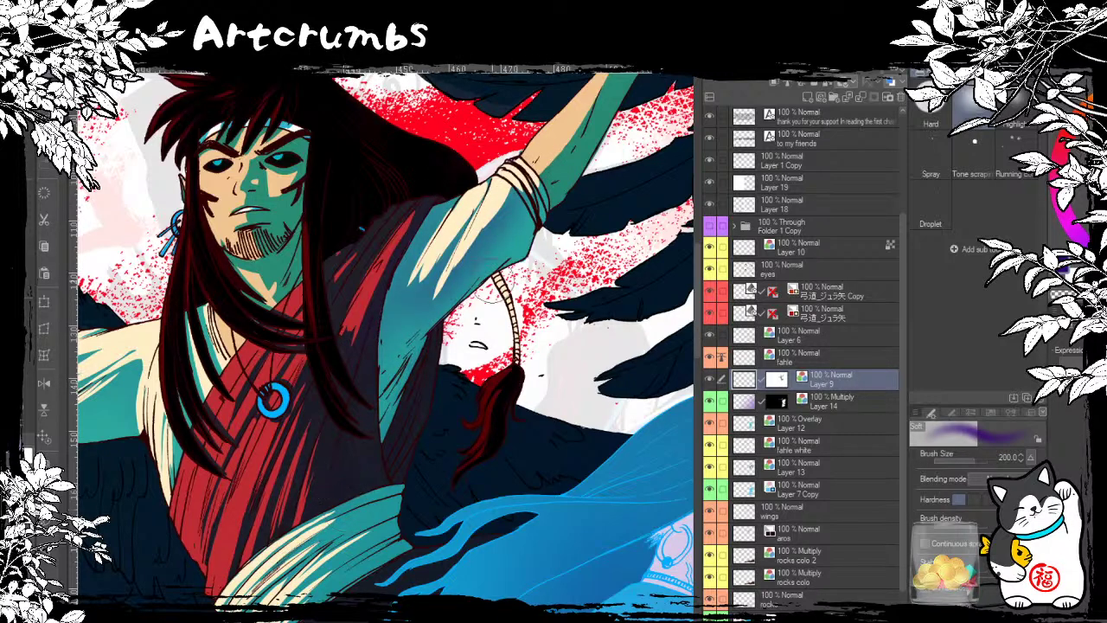
{"action": "key", "text": "ctrl+z"}
{"action": "key", "text": "ctrl+z"}
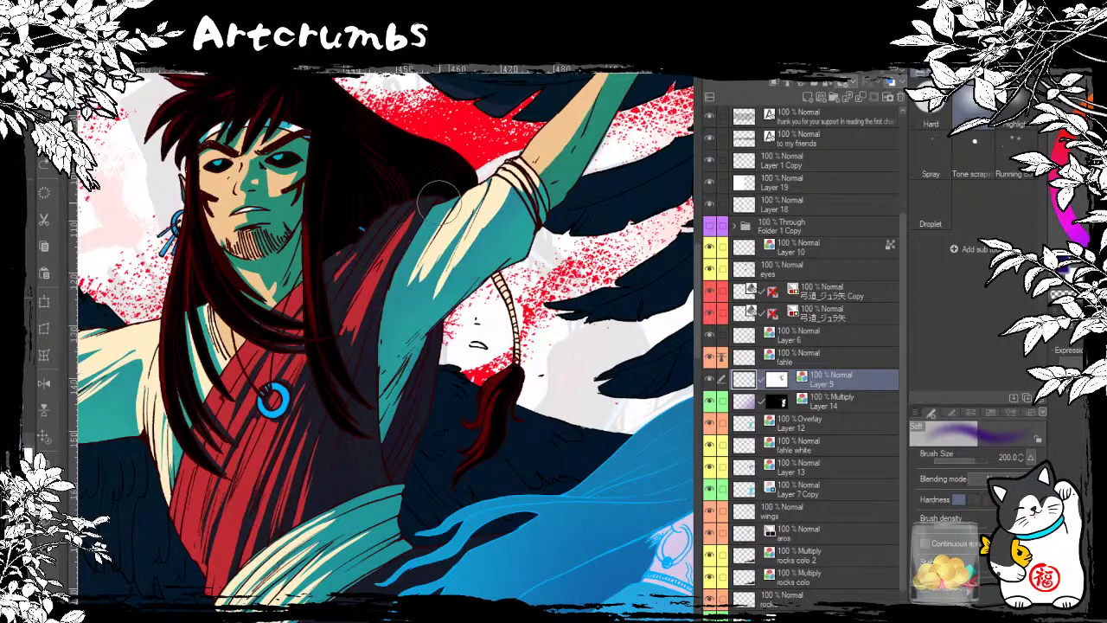
{"action": "left_click_drag", "start_coordinate": [474, 173], "coordinate": [363, 351]}
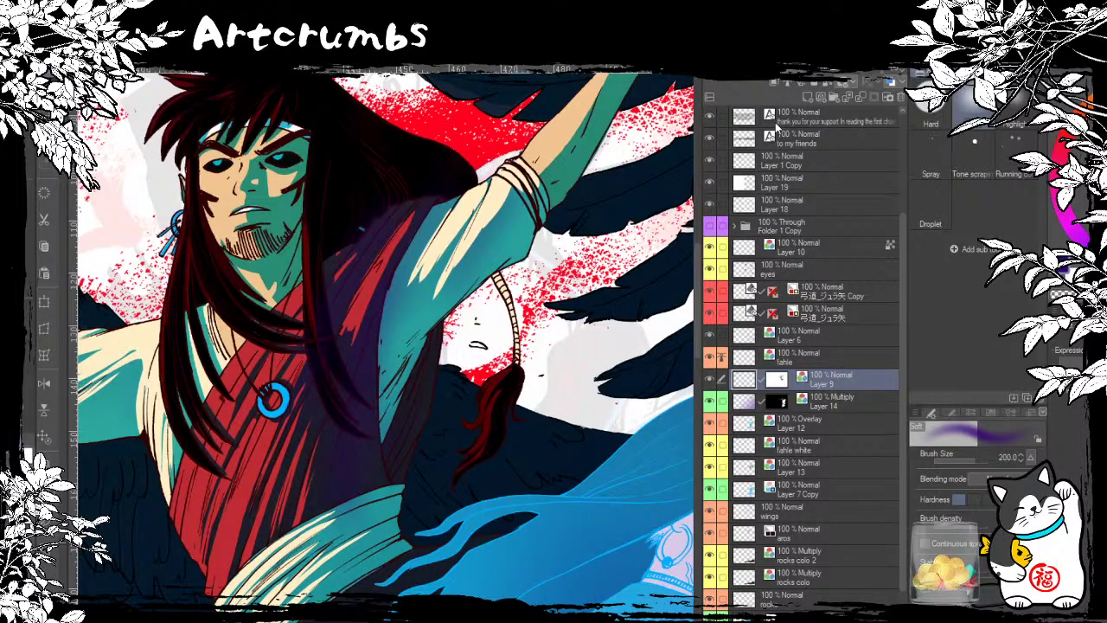
Step: Switch Layer 9 to Multiply and shade the sleeve and the side of the robe with purple
{"action": "left_click", "coordinate": [776, 87]}
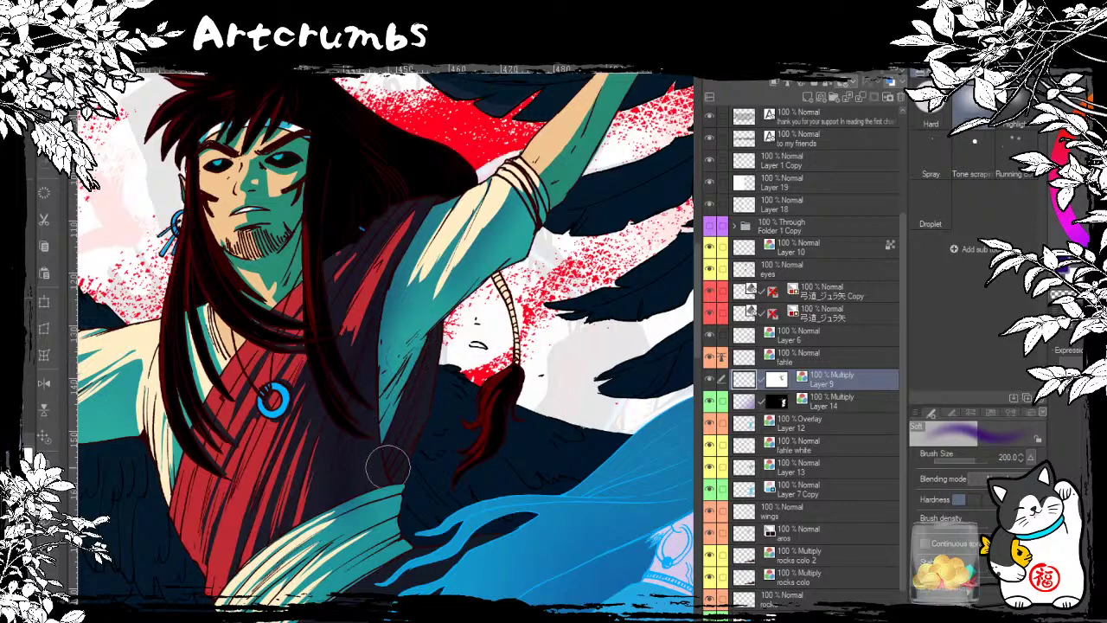
{"action": "mouse_move", "coordinate": [388, 466]}
{"action": "left_mouse_down"}
{"action": "mouse_move", "coordinate": [382, 361]}
{"action": "mouse_move", "coordinate": [426, 198]}
{"action": "left_mouse_up"}
{"action": "left_click_drag", "start_coordinate": [433, 353], "coordinate": [376, 505]}
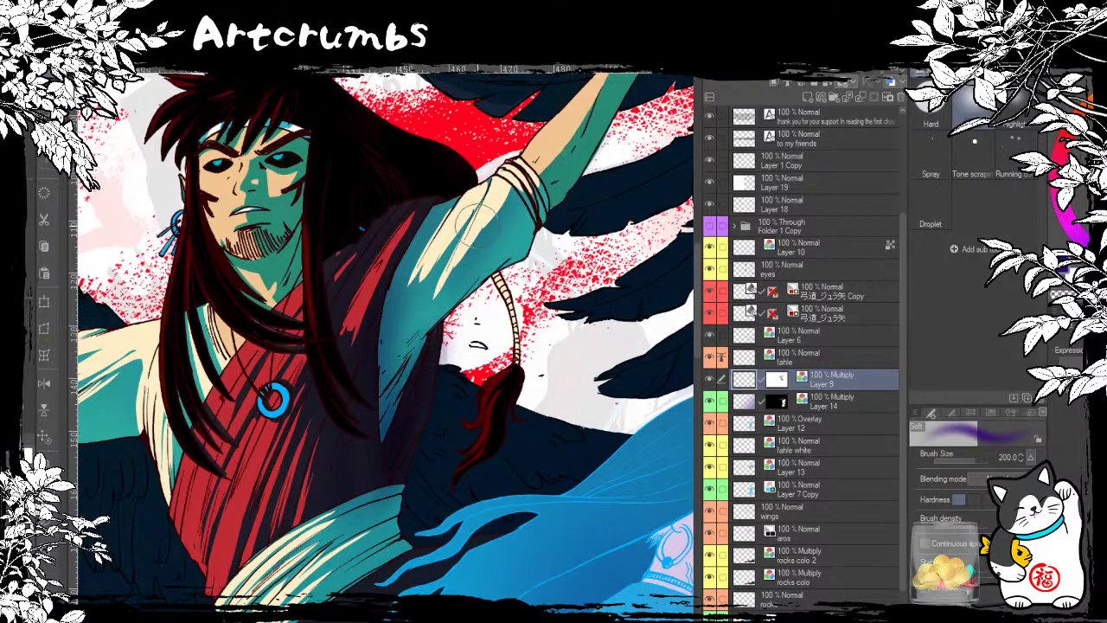
Step: Enlarge the soft brush to 600 and try broad purple shading around the raised arm and the robe's side
{"action": "key", "text": "bracketright"}
{"action": "key", "text": "bracketright"}
{"action": "key", "text": "bracketright"}
{"action": "key", "text": "bracketright"}
{"action": "key", "text": "bracketright"}
{"action": "left_click_drag", "start_coordinate": [413, 370], "coordinate": [462, 336]}
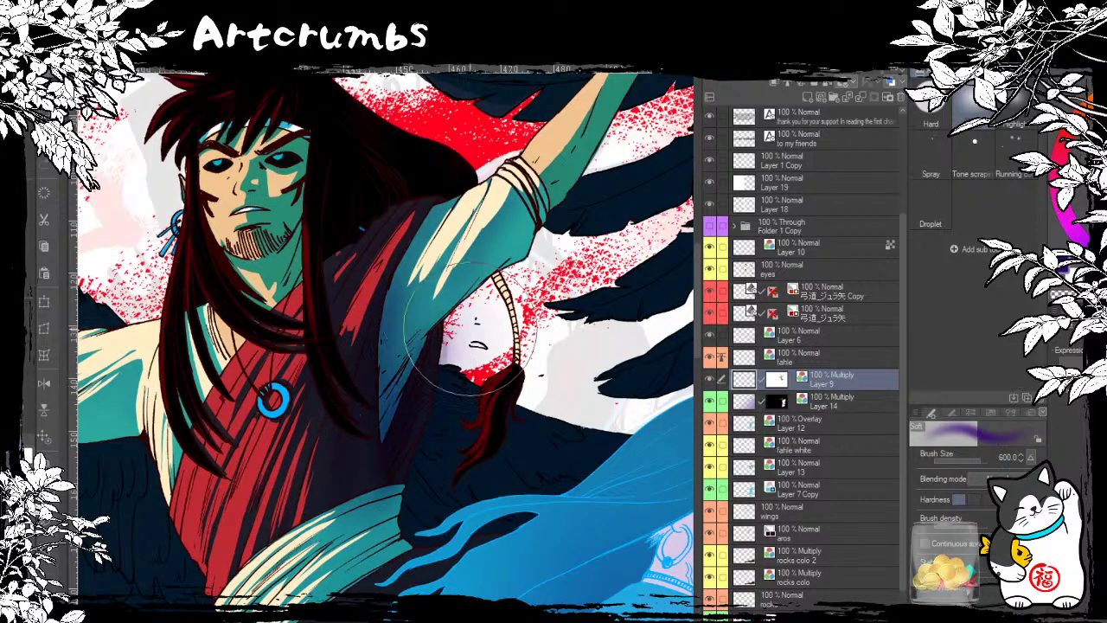
{"action": "mouse_move", "coordinate": [567, 195]}
{"action": "left_mouse_down"}
{"action": "mouse_move", "coordinate": [538, 208]}
{"action": "mouse_move", "coordinate": [436, 391]}
{"action": "mouse_move", "coordinate": [439, 480]}
{"action": "left_mouse_up"}
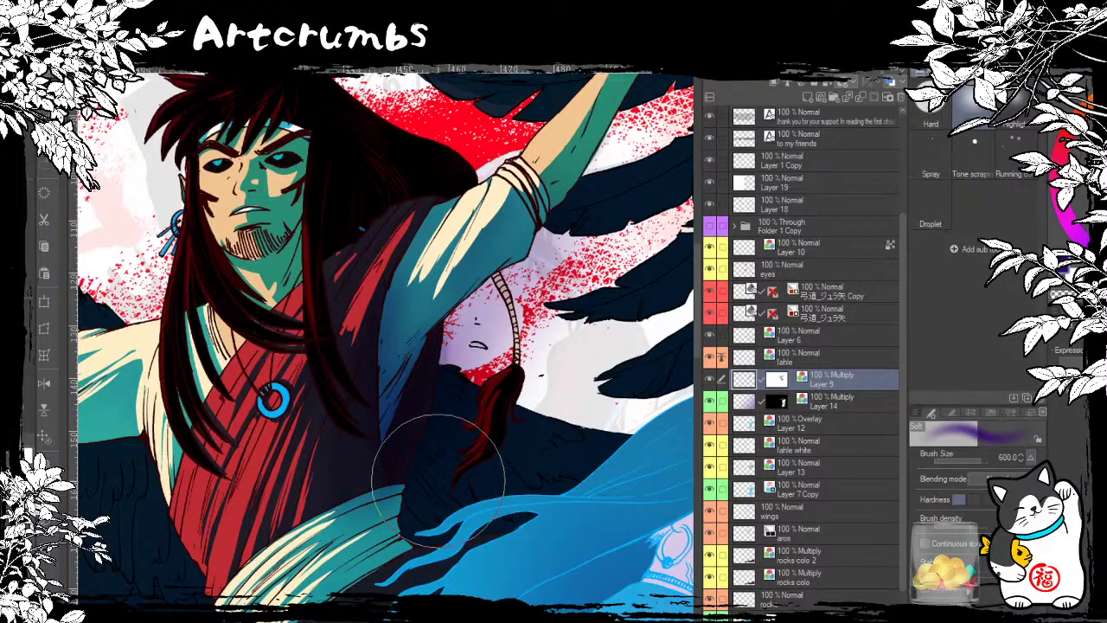
{"action": "key", "text": "ctrl+z"}
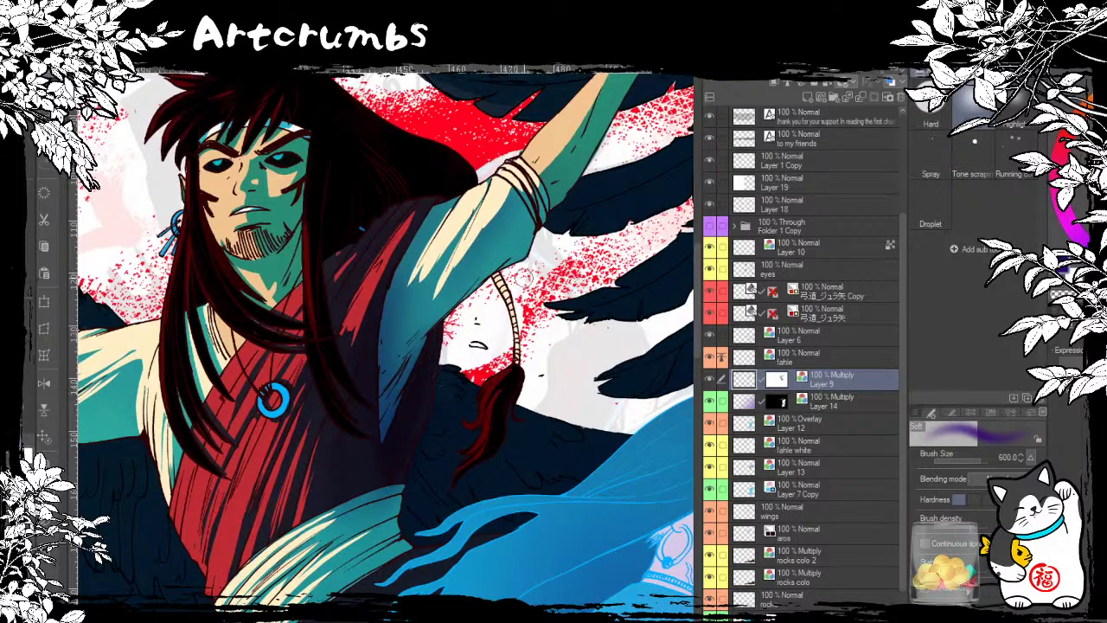
{"action": "left_click_drag", "start_coordinate": [513, 308], "coordinate": [517, 293]}
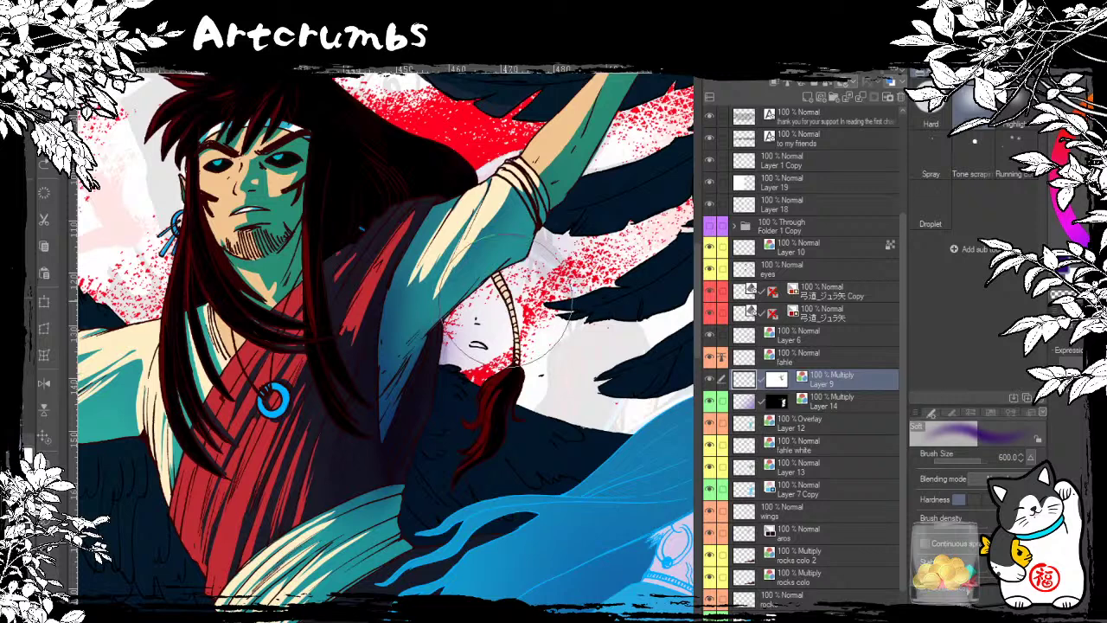
Step: Undo the purple shading and Multiply mode on Layer 9, together with its layer mask
{"action": "key", "text": "ctrl+z"}
{"action": "key", "text": "ctrl+z"}
{"action": "key", "text": "ctrl+z"}
{"action": "key", "text": "ctrl+z"}
{"action": "key", "text": "ctrl+z"}
{"action": "key", "text": "ctrl+z"}
{"action": "key", "text": "ctrl+z"}
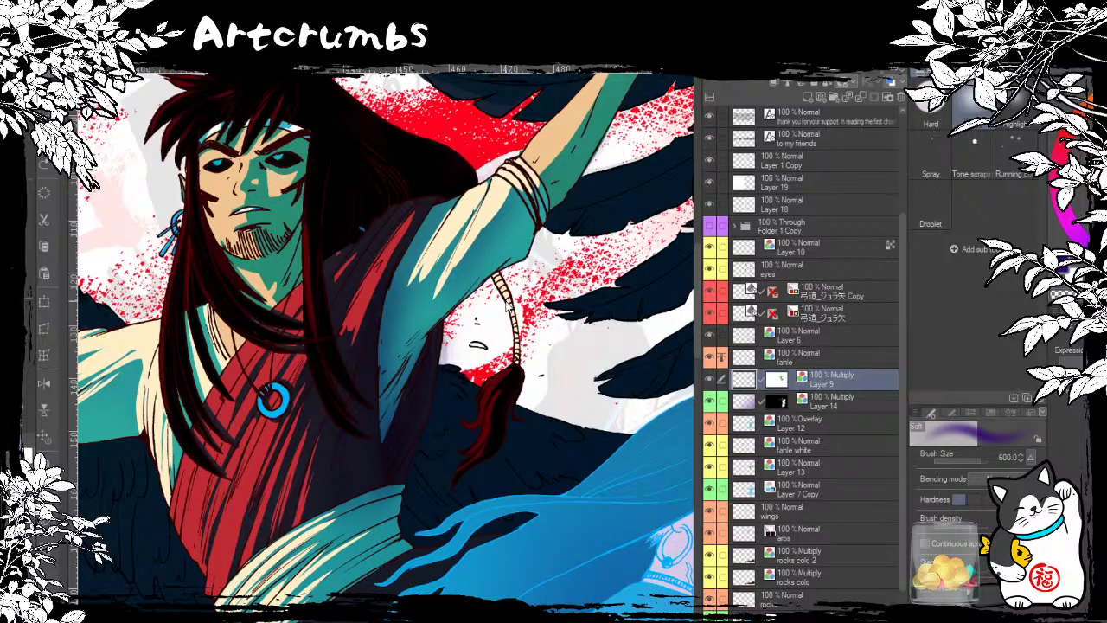
{"action": "key", "text": "ctrl+z"}
{"action": "key", "text": "ctrl+z"}
{"action": "key", "text": "ctrl+z"}
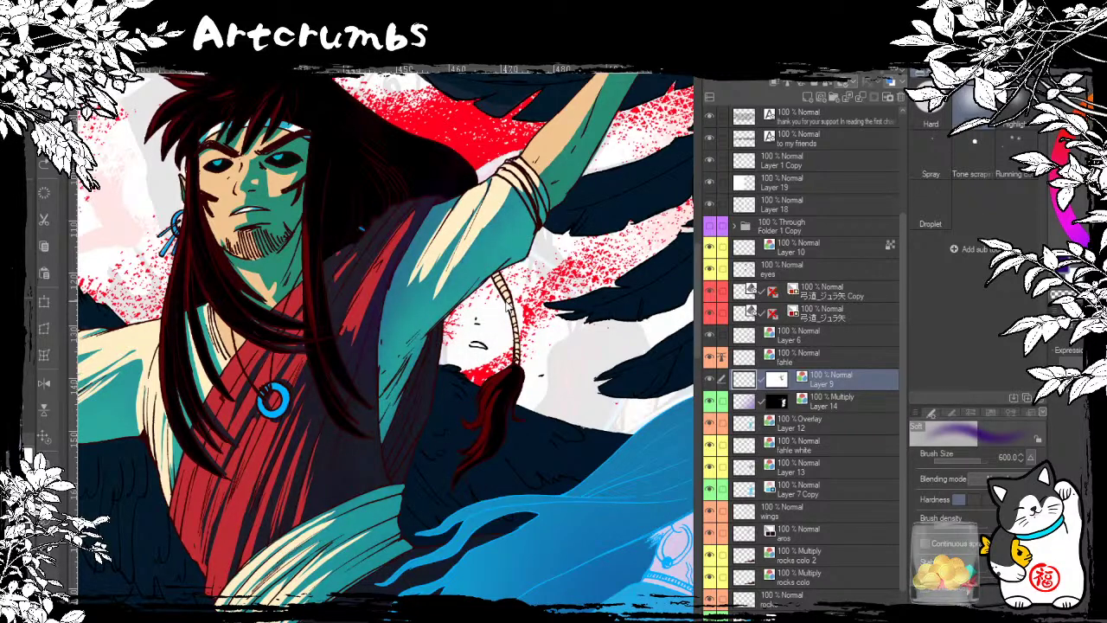
{"action": "key", "text": "ctrl+z"}
{"action": "key", "text": "ctrl+z"}
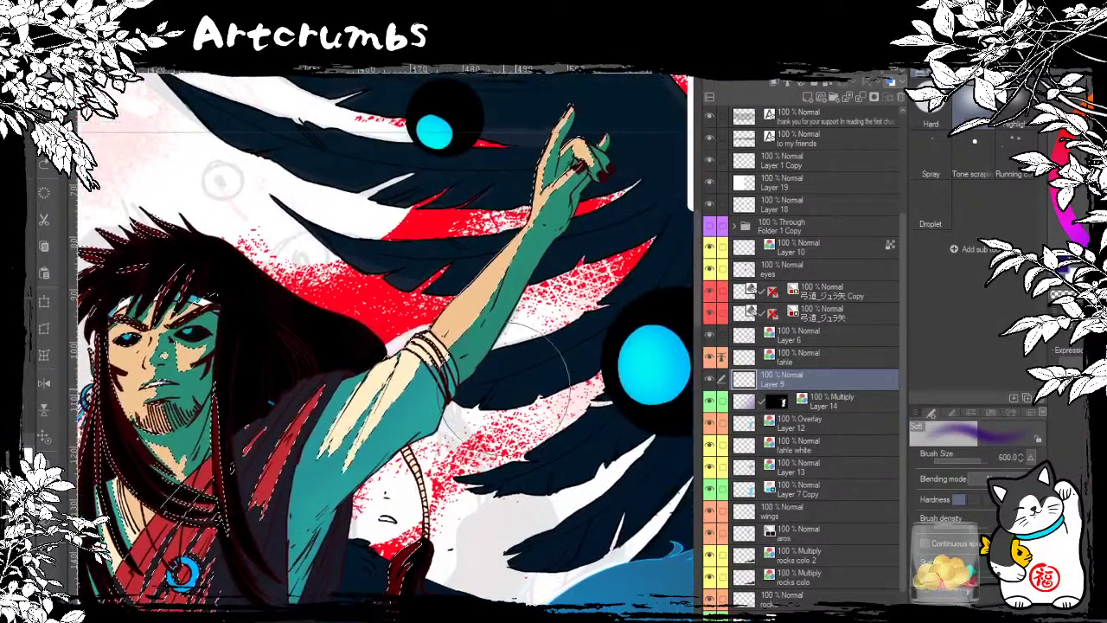
Step: Load the wings layer's contents as a selection and mask Layer 9 with it
{"action": "scroll", "coordinate": [385, 346], "scroll_direction": "down", "scroll_amount": 5}
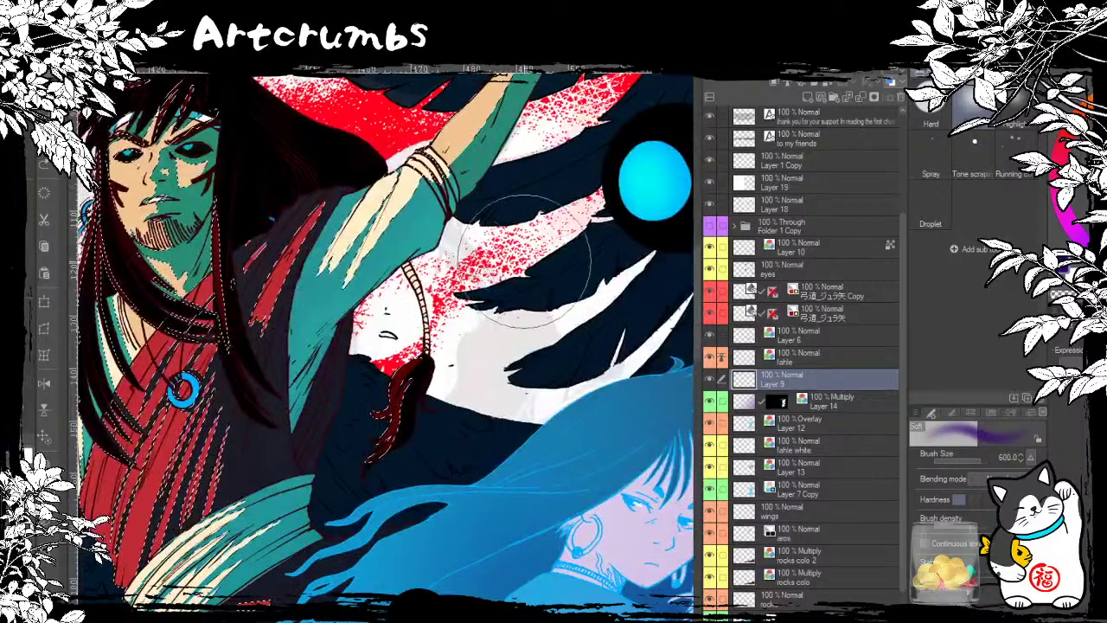
{"action": "key", "text": "ctrl+0"}
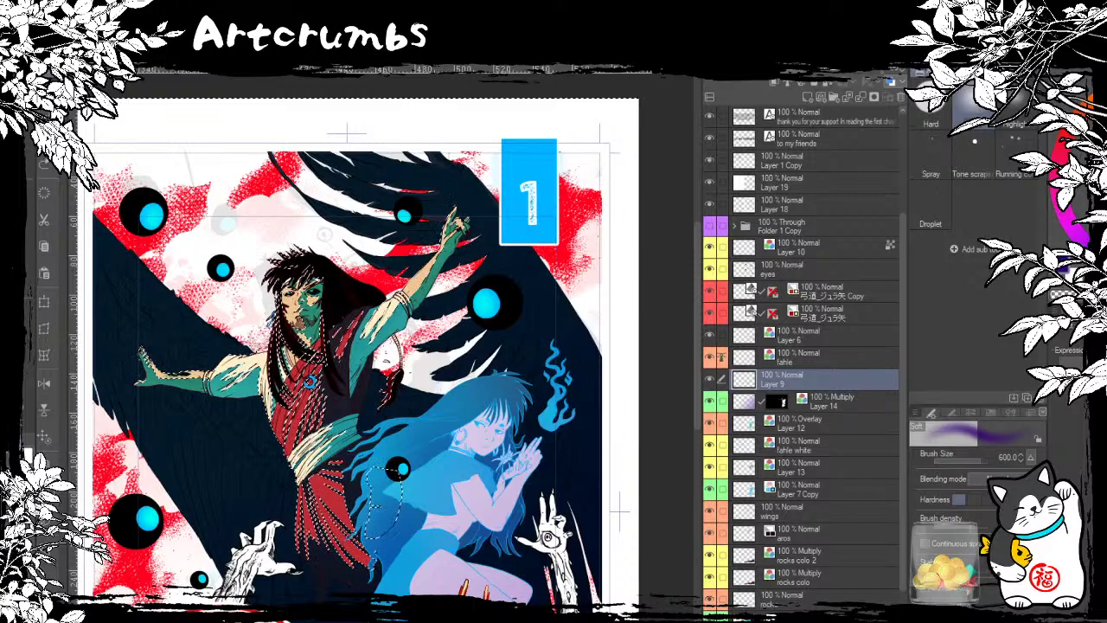
{"action": "key", "text": "Delete"}
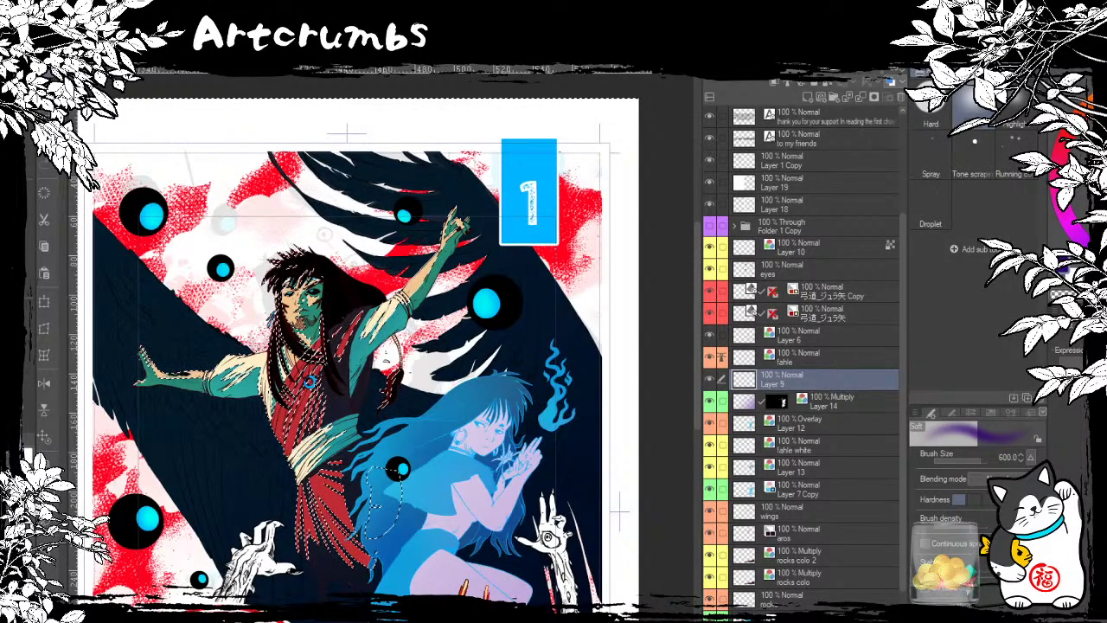
{"action": "left_click", "coordinate": [744, 512], "text": "ctrl"}
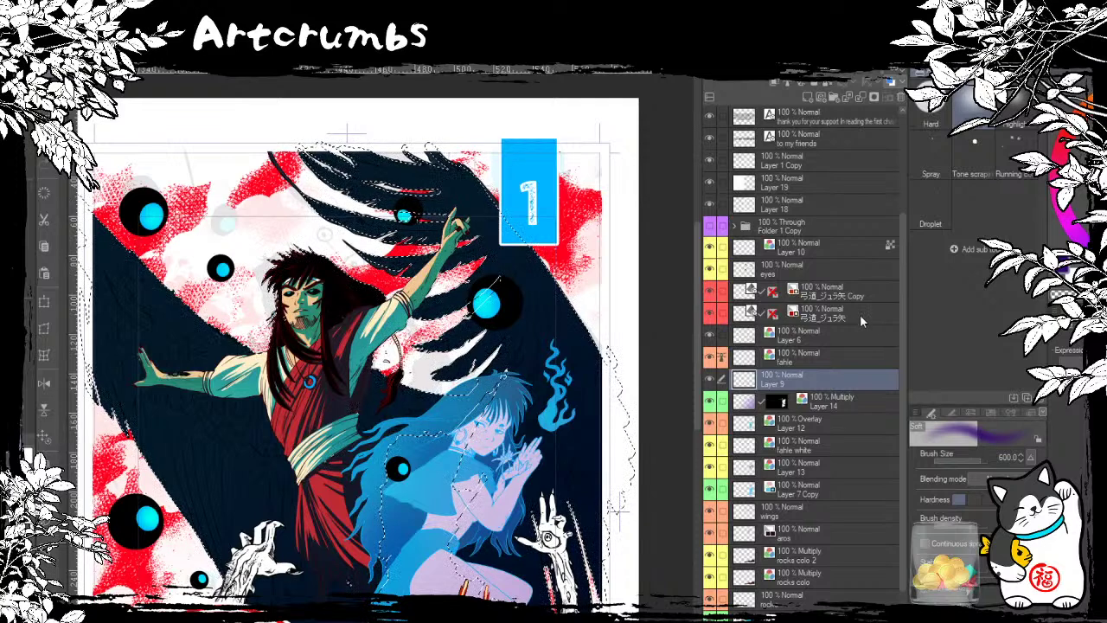
{"action": "left_click", "coordinate": [872, 98]}
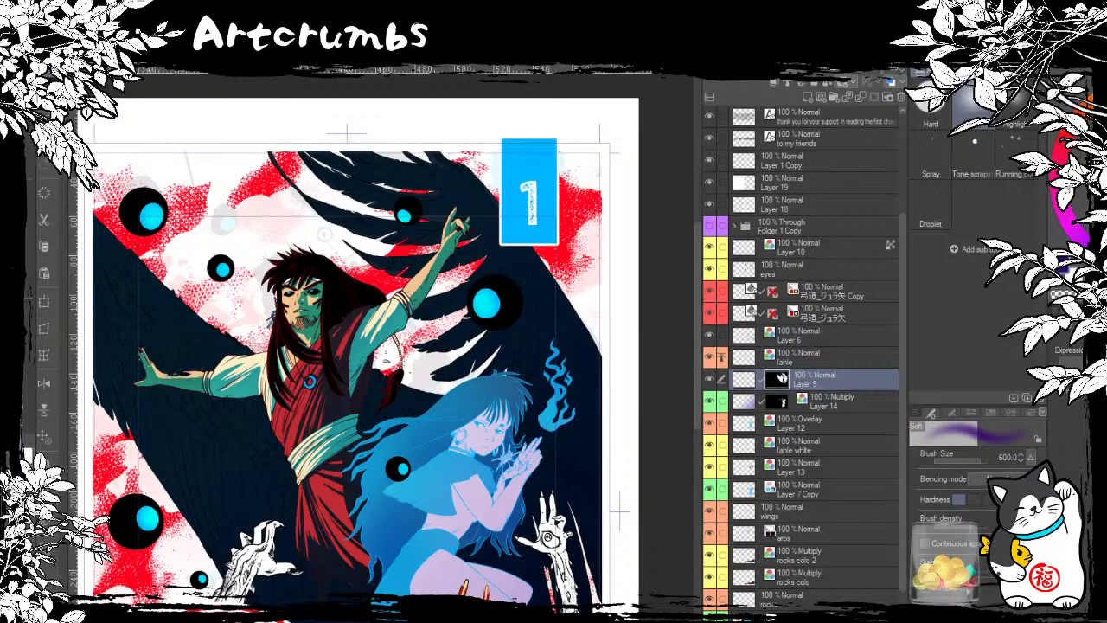
Step: Try masking Layer 9 to the long-haired man's figure with a test stroke of black, and undo the attempt
{"action": "left_click", "coordinate": [781, 378], "text": "ctrl"}
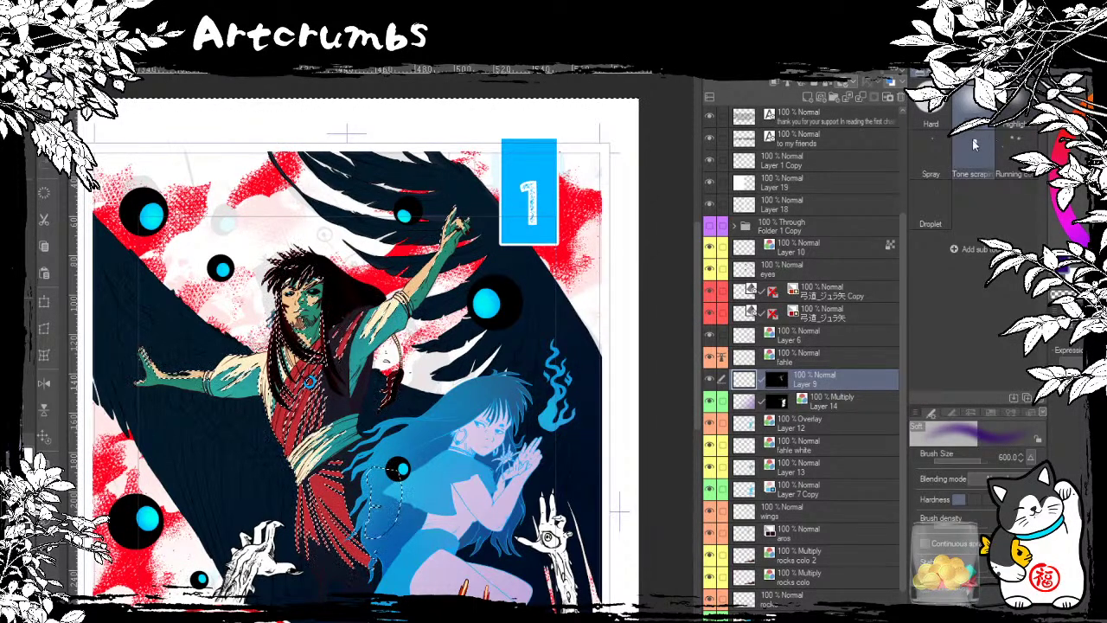
{"action": "key", "text": "ctrl+d"}
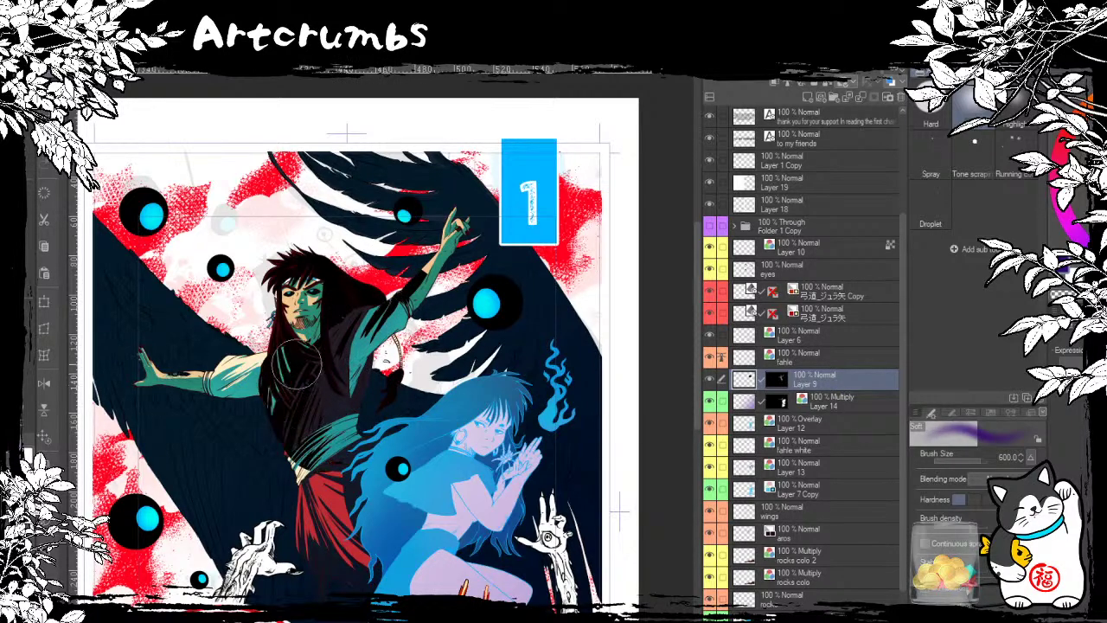
{"action": "key", "text": "ctrl+z"}
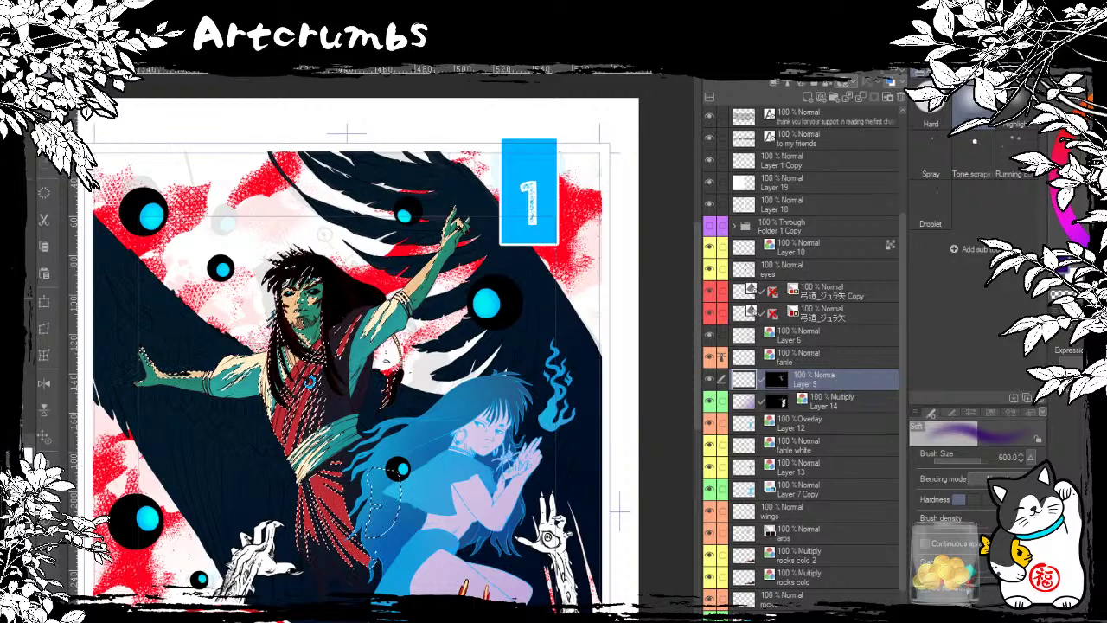
{"action": "key", "text": "alt+BackSpace"}
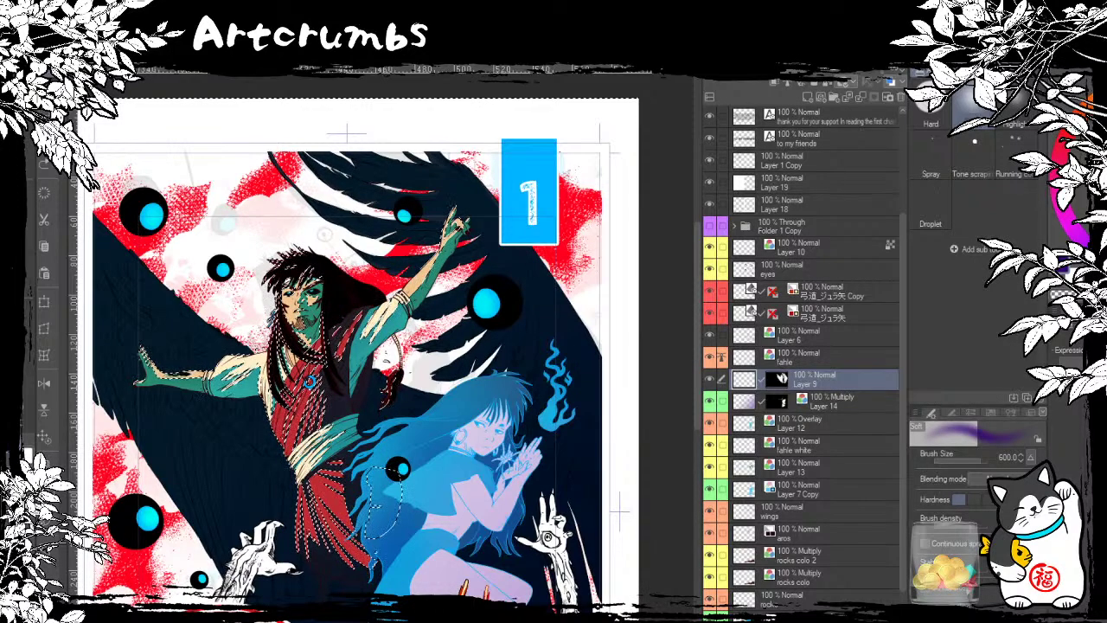
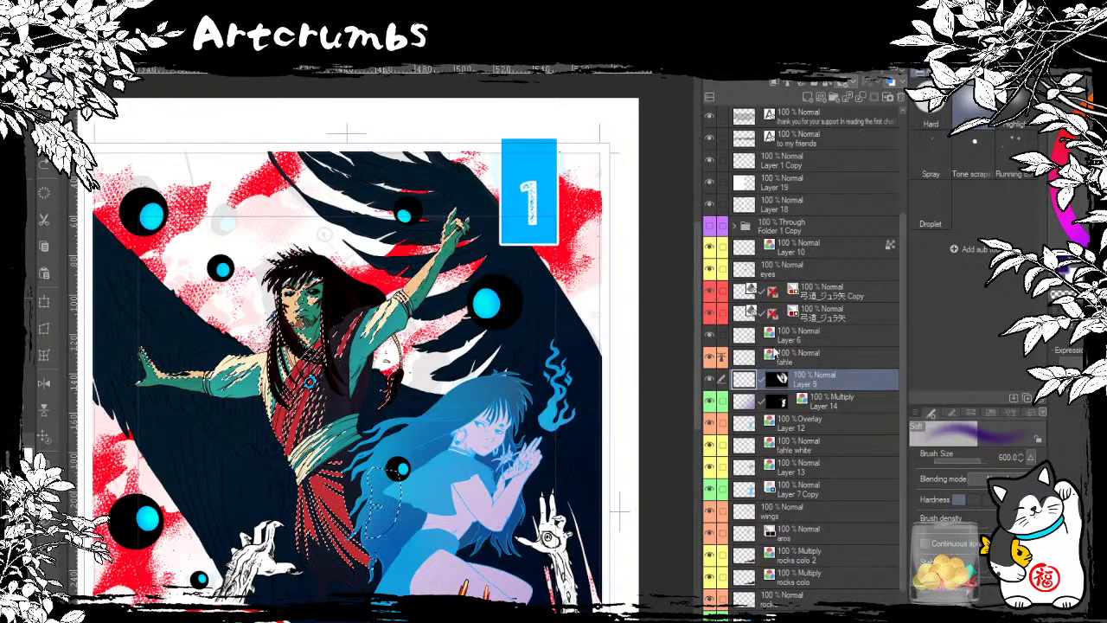
Step: Delete Layer 9's mask, fill the wings layer's outline with black on Layer 9 and clear the selection
{"action": "left_click_drag", "start_coordinate": [836, 316], "coordinate": [901, 97]}
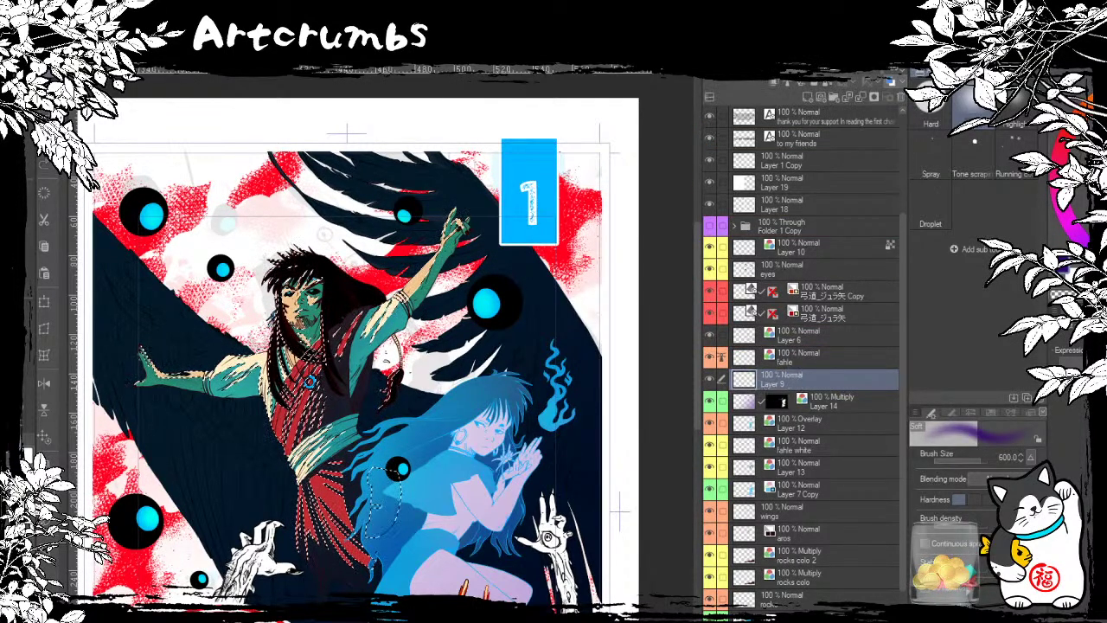
{"action": "key", "text": "ctrl+d"}
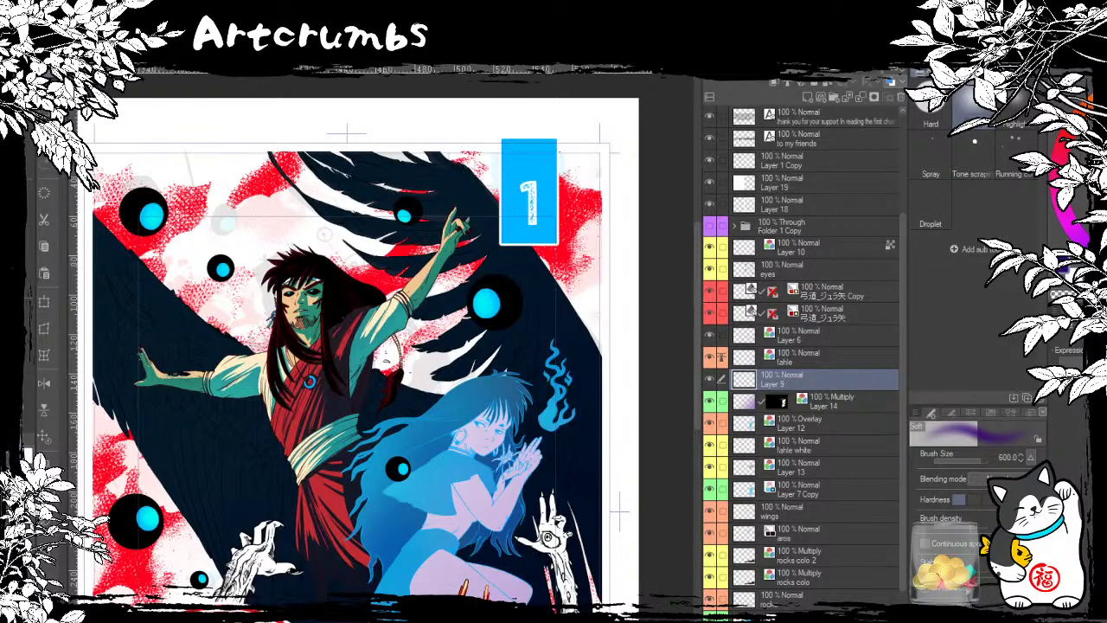
{"action": "left_click", "coordinate": [744, 511], "text": "ctrl"}
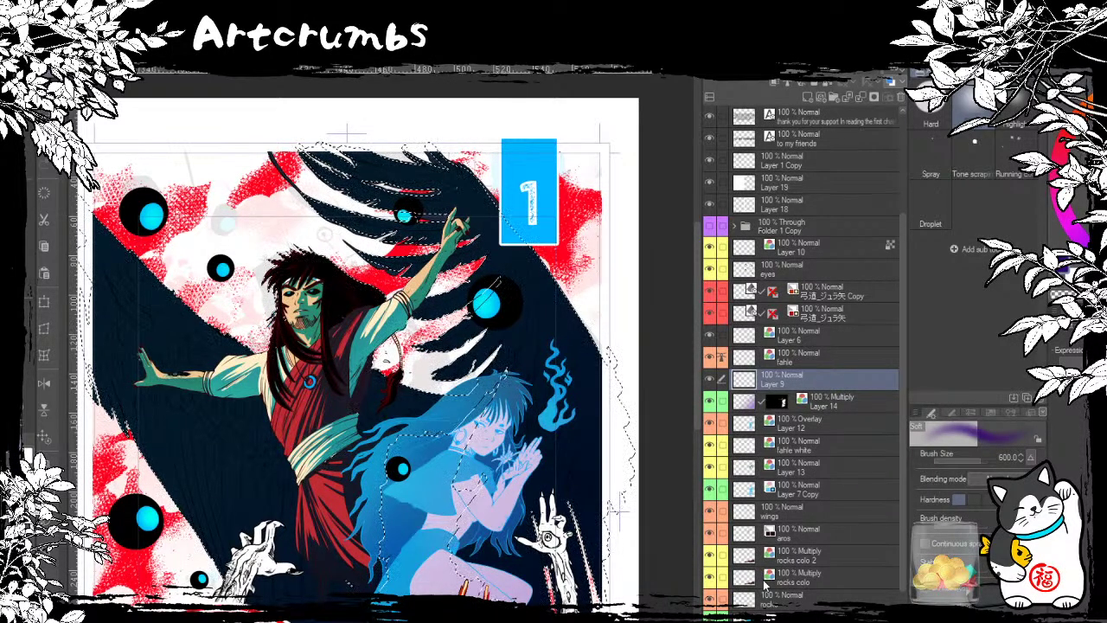
{"action": "key", "text": "alt+BackSpace"}
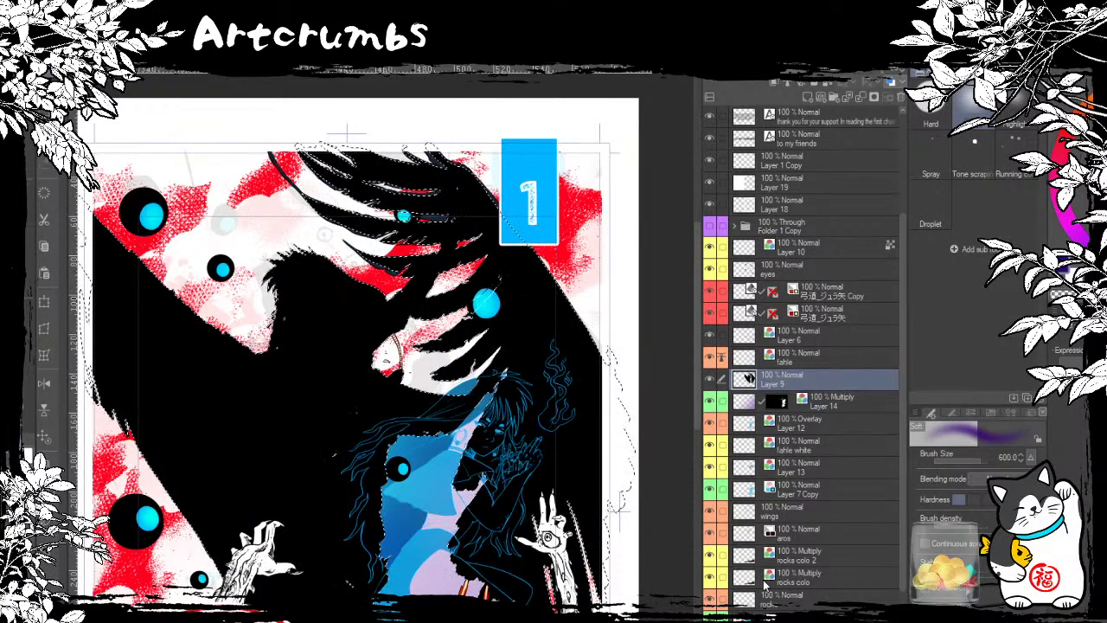
{"action": "key", "text": "ctrl+d"}
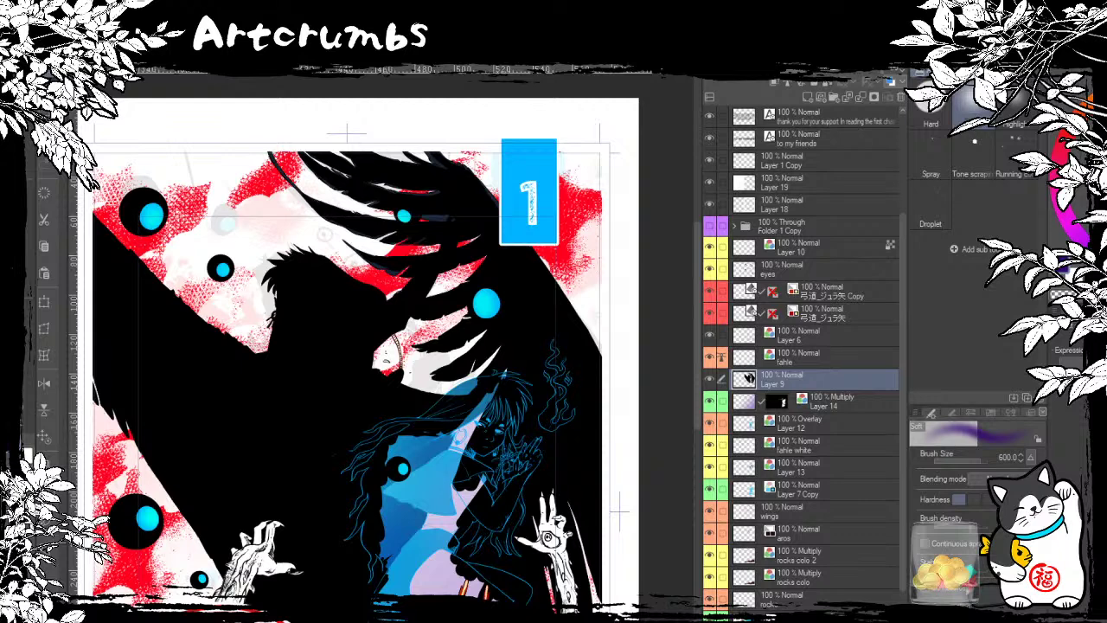
Step: Cut the long-haired man's figure out of the black fill on Layer 9
{"action": "left_click", "coordinate": [749, 378], "text": "ctrl"}
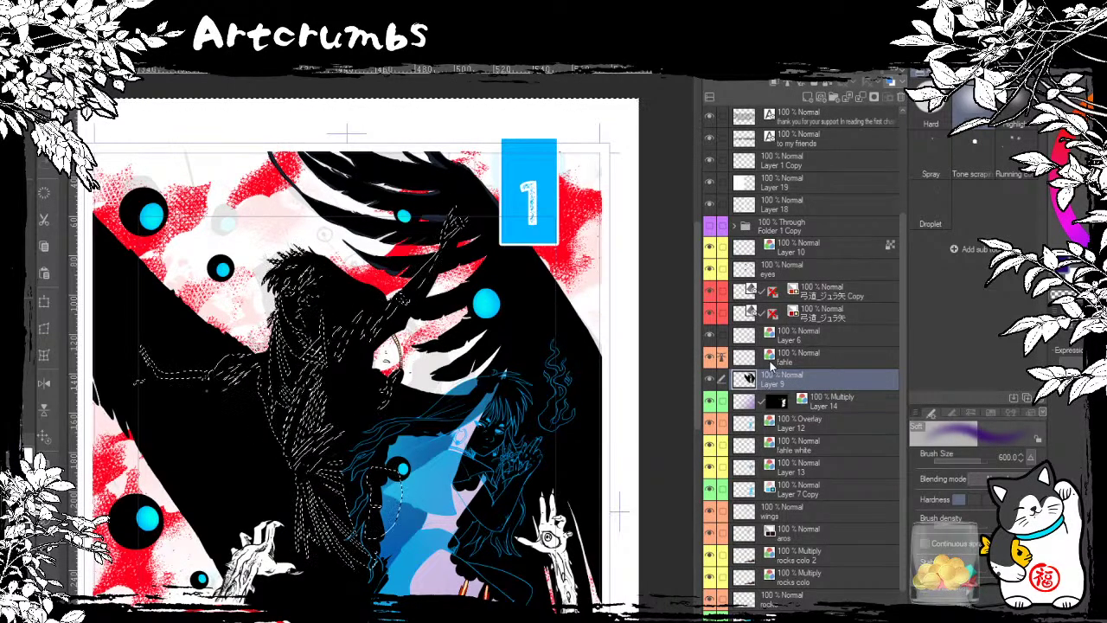
{"action": "key", "text": "shift+Delete"}
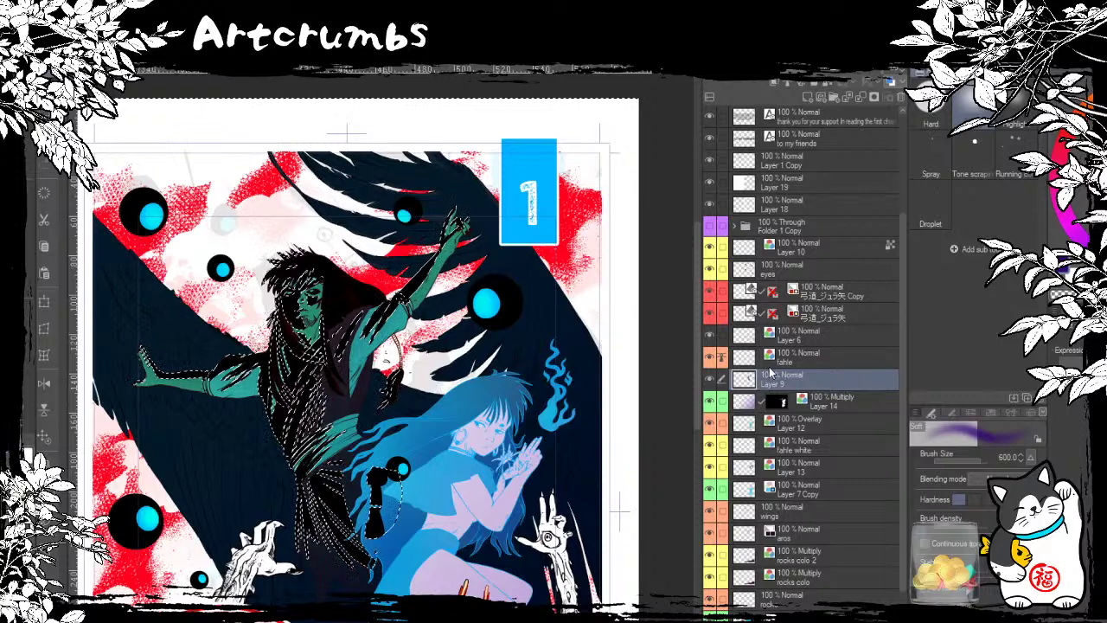
{"action": "key", "text": "ctrl+z"}
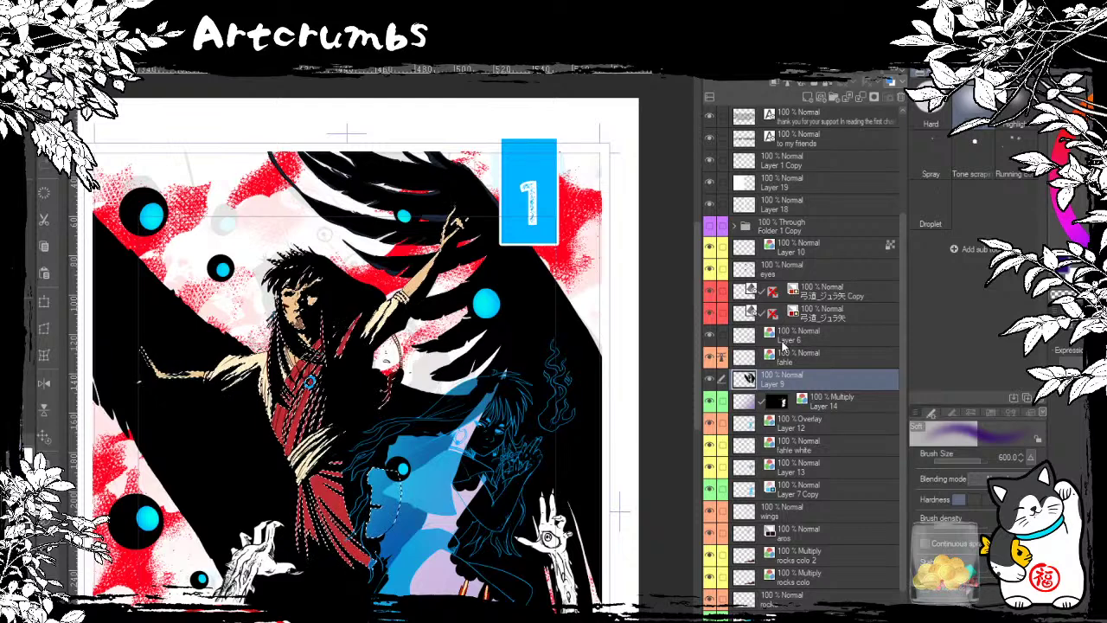
Step: Load Layer 9's remaining black fill as a selection and add a layer mask from it
{"action": "left_click_drag", "start_coordinate": [510, 463], "coordinate": [518, 511]}
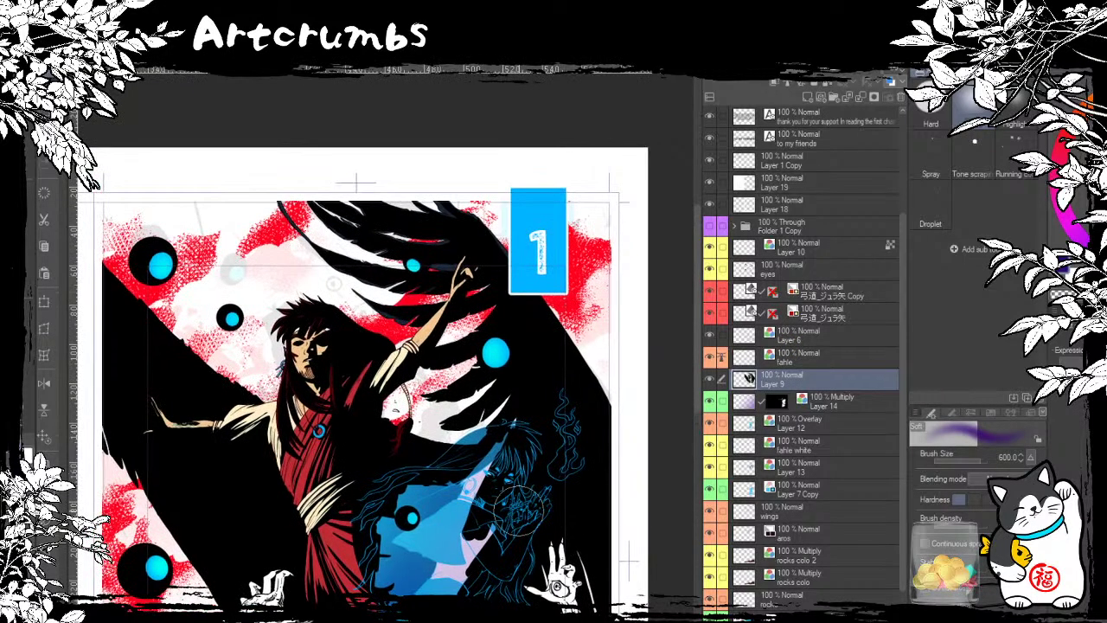
{"action": "left_click_drag", "start_coordinate": [510, 550], "coordinate": [485, 539]}
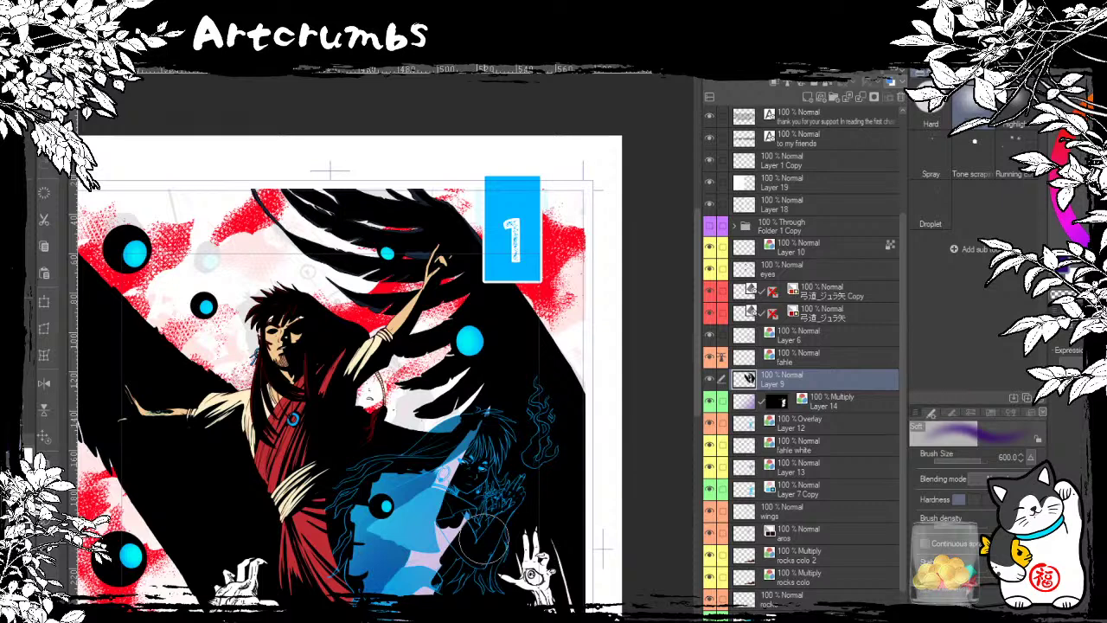
{"action": "left_click_drag", "start_coordinate": [454, 524], "coordinate": [384, 569]}
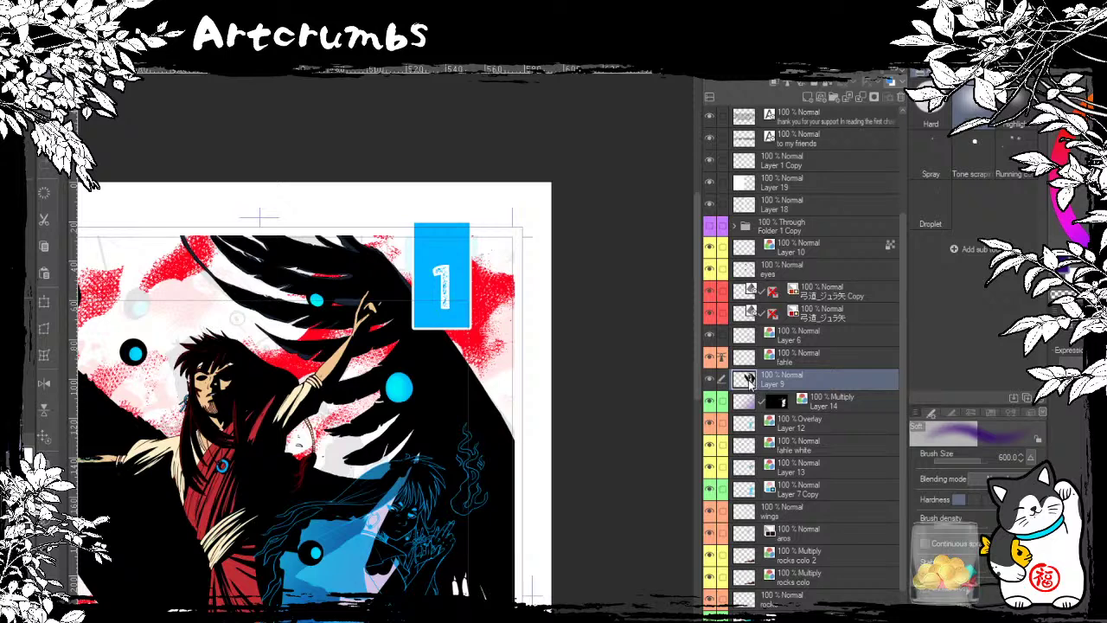
{"action": "left_click", "coordinate": [749, 379], "text": "ctrl"}
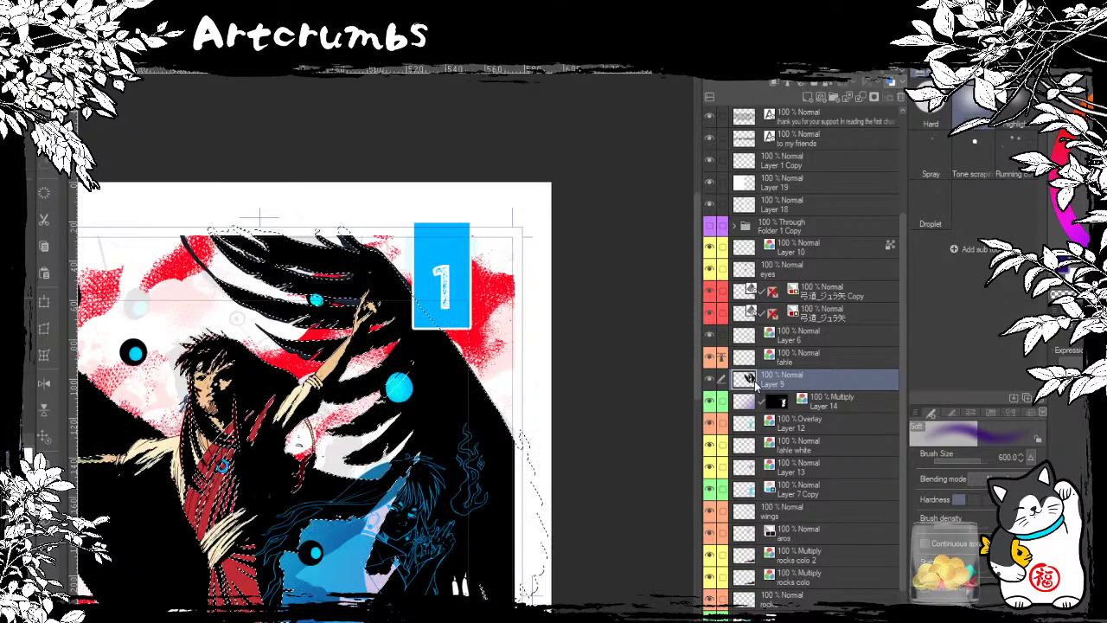
{"action": "left_click", "coordinate": [872, 97]}
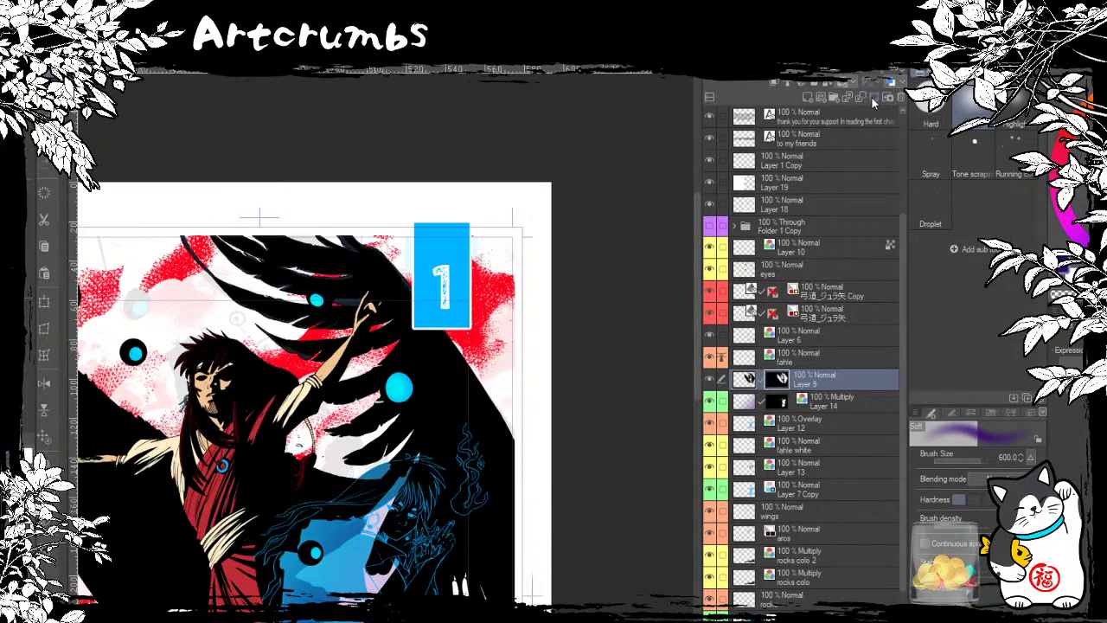
Step: Try clearing the black fill of masked Layer 9 and painting a stroke over the winged figure, and undo the attempt
{"action": "left_click", "coordinate": [753, 381]}
{"action": "key", "text": "Delete"}
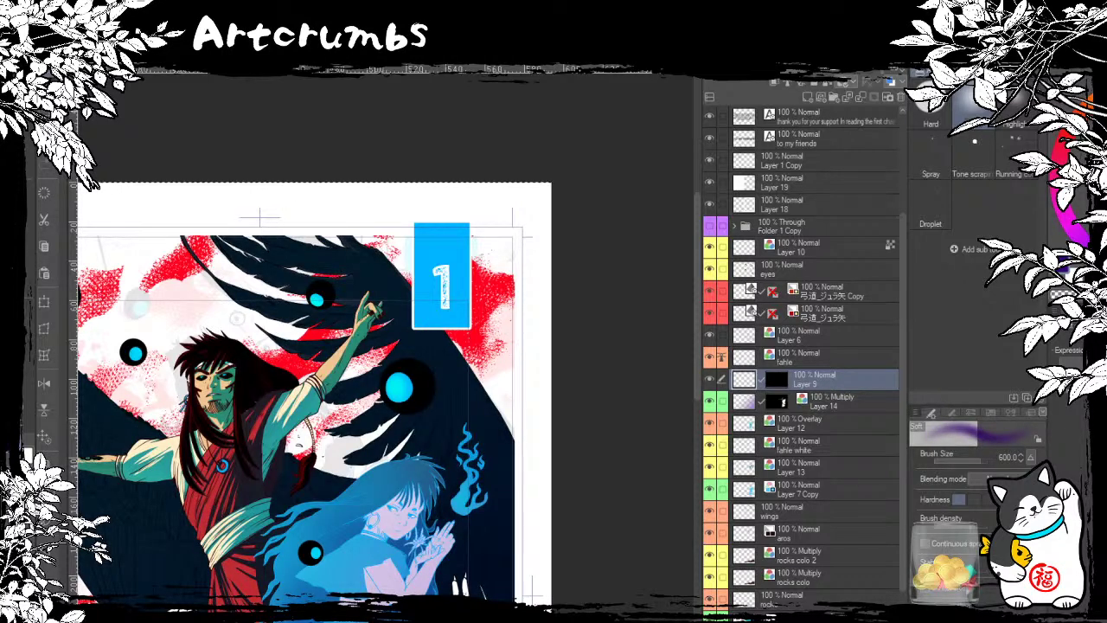
{"action": "mouse_move", "coordinate": [422, 356]}
{"action": "left_mouse_down"}
{"action": "mouse_move", "coordinate": [348, 366]}
{"action": "mouse_move", "coordinate": [339, 385]}
{"action": "mouse_move", "coordinate": [285, 407]}
{"action": "left_mouse_up"}
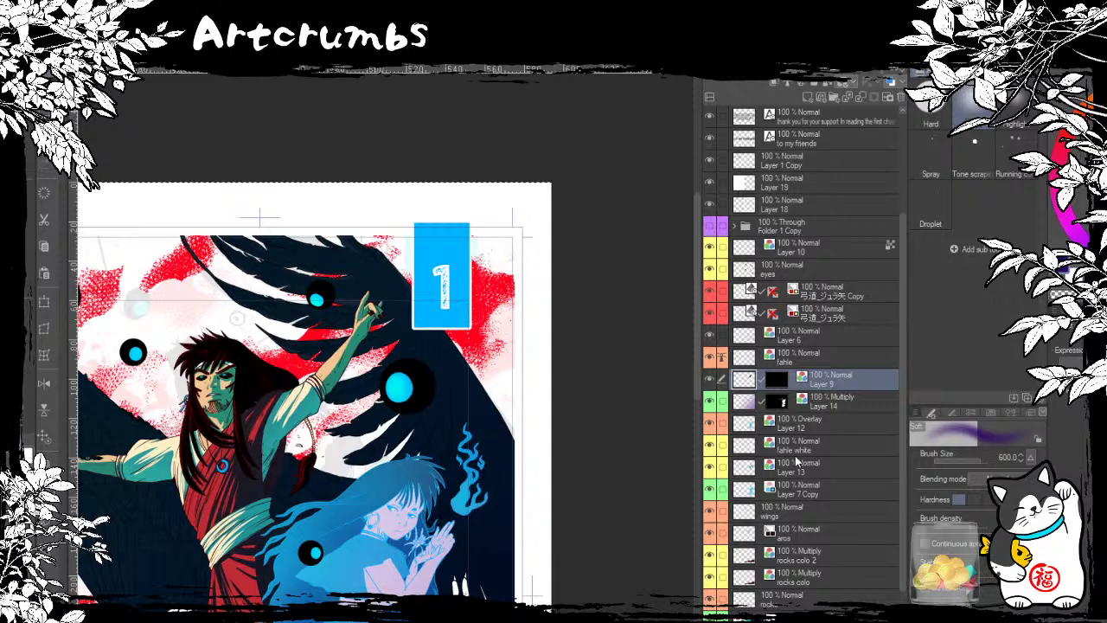
{"action": "key", "text": "ctrl+z"}
{"action": "key", "text": "ctrl+z"}
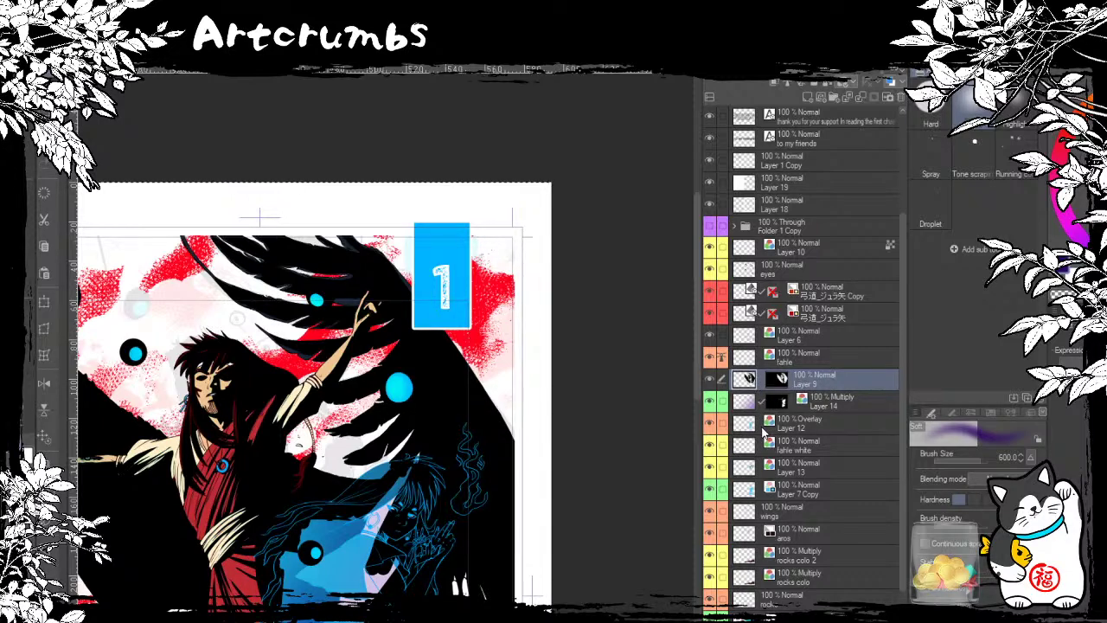
{"action": "key", "text": "ctrl+z"}
{"action": "key", "text": "ctrl+y"}
Step: Erase all the black fill from Layer 9 with the Hard eraser at size 2000, keeping the layer mask
{"action": "key", "text": "e"}
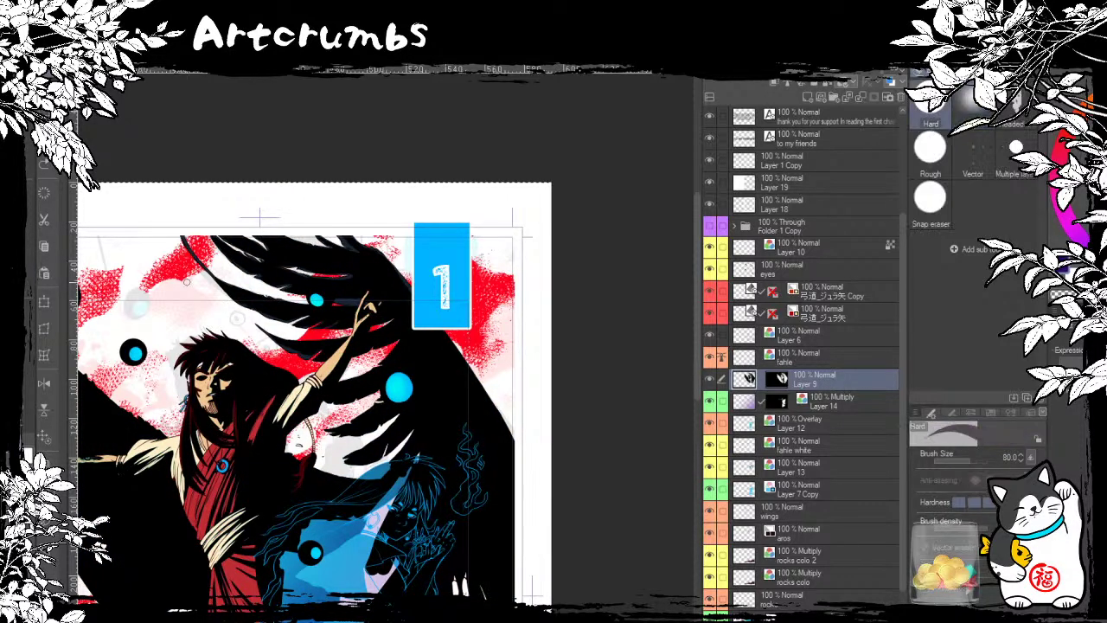
{"action": "mouse_move", "coordinate": [301, 396]}
{"action": "left_mouse_down"}
{"action": "mouse_move", "coordinate": [313, 408]}
{"action": "mouse_move", "coordinate": [356, 391]}
{"action": "left_mouse_up"}
{"action": "key", "text": "ctrl+z"}
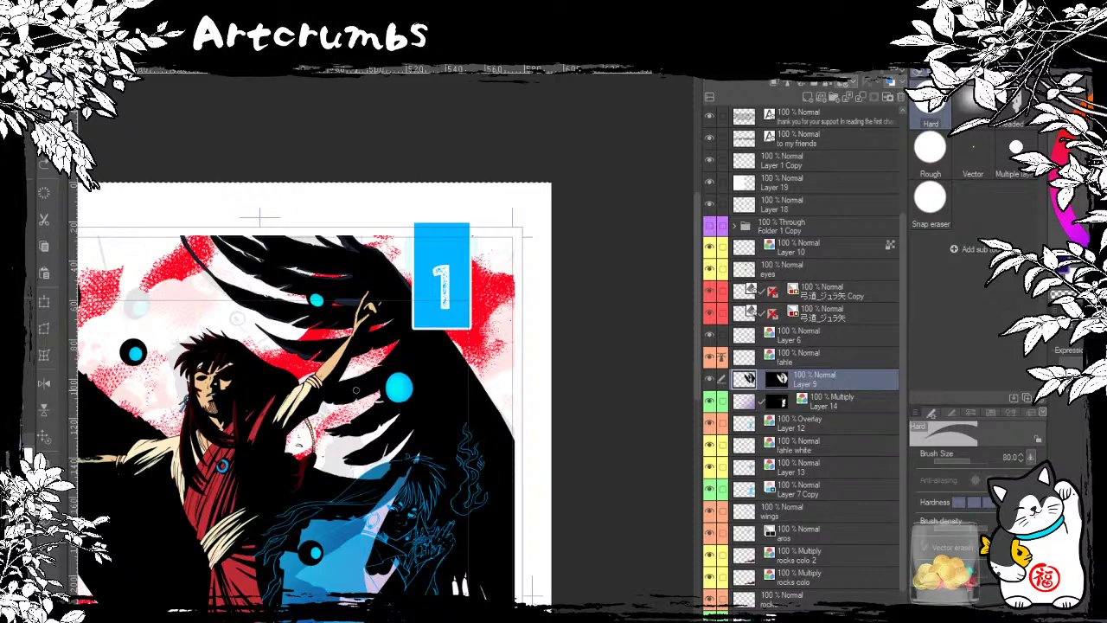
{"action": "mouse_move", "coordinate": [312, 286]}
{"action": "left_mouse_down"}
{"action": "mouse_move", "coordinate": [480, 415]}
{"action": "mouse_move", "coordinate": [327, 296]}
{"action": "mouse_move", "coordinate": [312, 309]}
{"action": "mouse_move", "coordinate": [415, 423]}
{"action": "mouse_move", "coordinate": [527, 496]}
{"action": "left_mouse_up"}
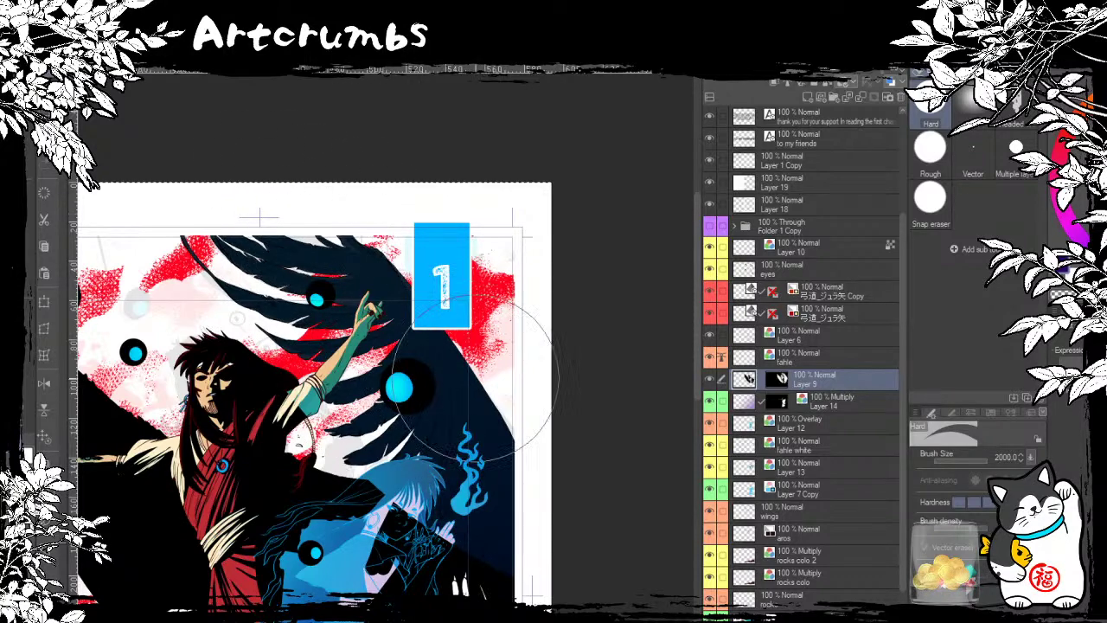
{"action": "mouse_move", "coordinate": [416, 532]}
{"action": "left_mouse_down"}
{"action": "mouse_move", "coordinate": [346, 519]}
{"action": "mouse_move", "coordinate": [528, 566]}
{"action": "mouse_move", "coordinate": [692, 429]}
{"action": "left_mouse_up"}
{"action": "mouse_move", "coordinate": [458, 285]}
{"action": "left_mouse_down"}
{"action": "mouse_move", "coordinate": [433, 246]}
{"action": "mouse_move", "coordinate": [298, 242]}
{"action": "mouse_move", "coordinate": [216, 186]}
{"action": "mouse_move", "coordinate": [207, 217]}
{"action": "mouse_move", "coordinate": [229, 298]}
{"action": "mouse_move", "coordinate": [368, 537]}
{"action": "mouse_move", "coordinate": [429, 458]}
{"action": "mouse_move", "coordinate": [358, 350]}
{"action": "mouse_move", "coordinate": [471, 364]}
{"action": "mouse_move", "coordinate": [597, 511]}
{"action": "left_mouse_up"}
{"action": "left_click_drag", "start_coordinate": [531, 467], "coordinate": [349, 268]}
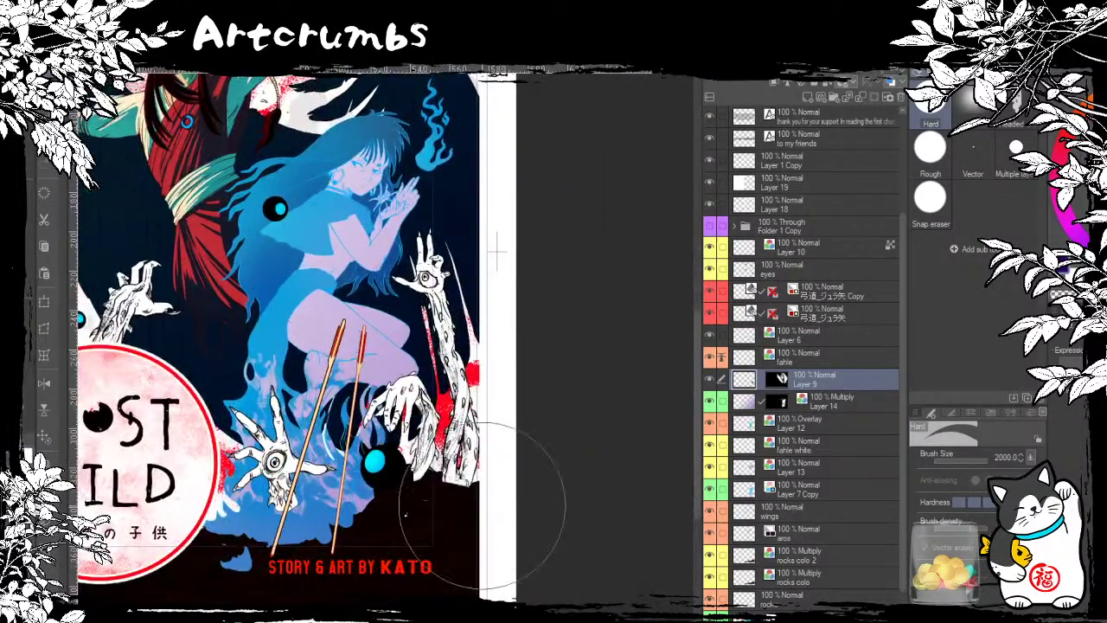
{"action": "left_click_drag", "start_coordinate": [179, 435], "coordinate": [430, 547]}
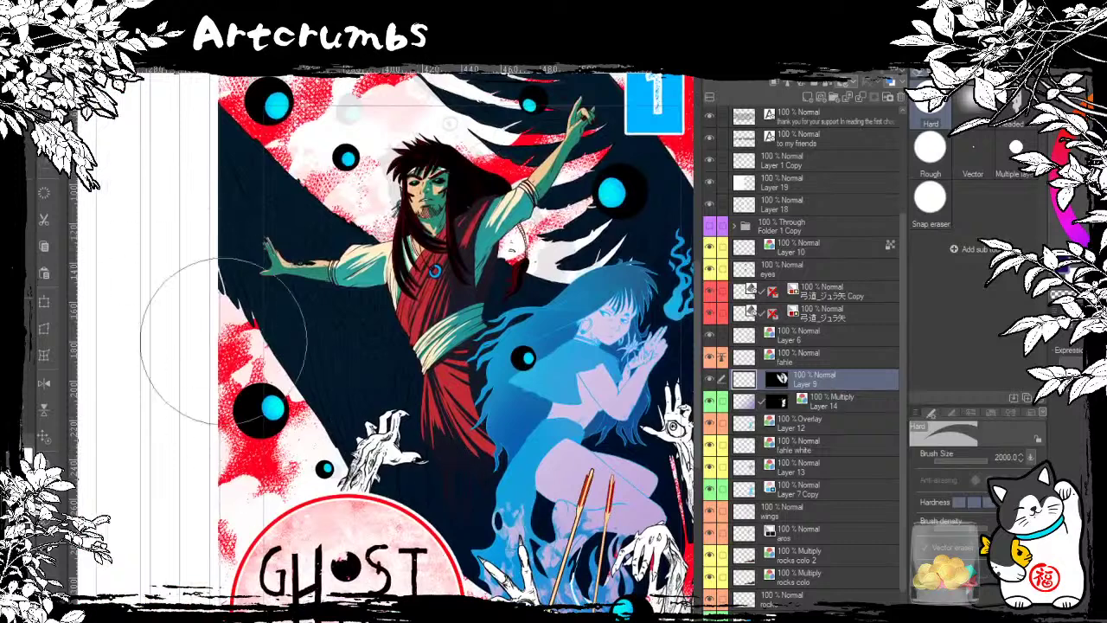
{"action": "left_click_drag", "start_coordinate": [605, 191], "coordinate": [523, 354]}
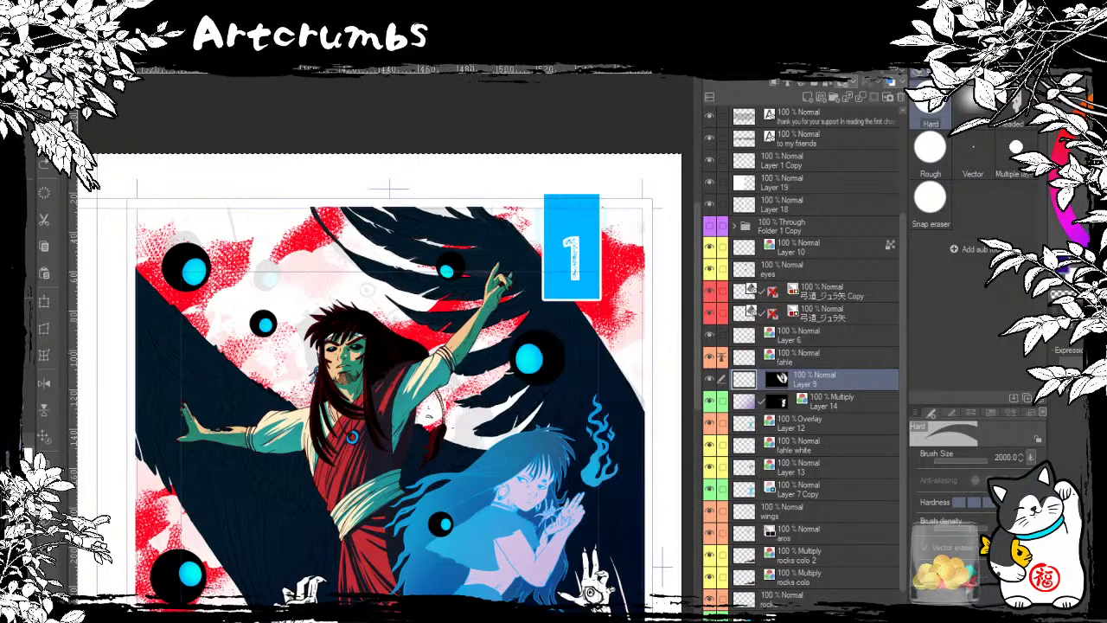
Step: Try black and purple Soft airbrush strokes around the man's raised arm and wing on Layer 9, and undo them
{"action": "left_click", "coordinate": [47, 220]}
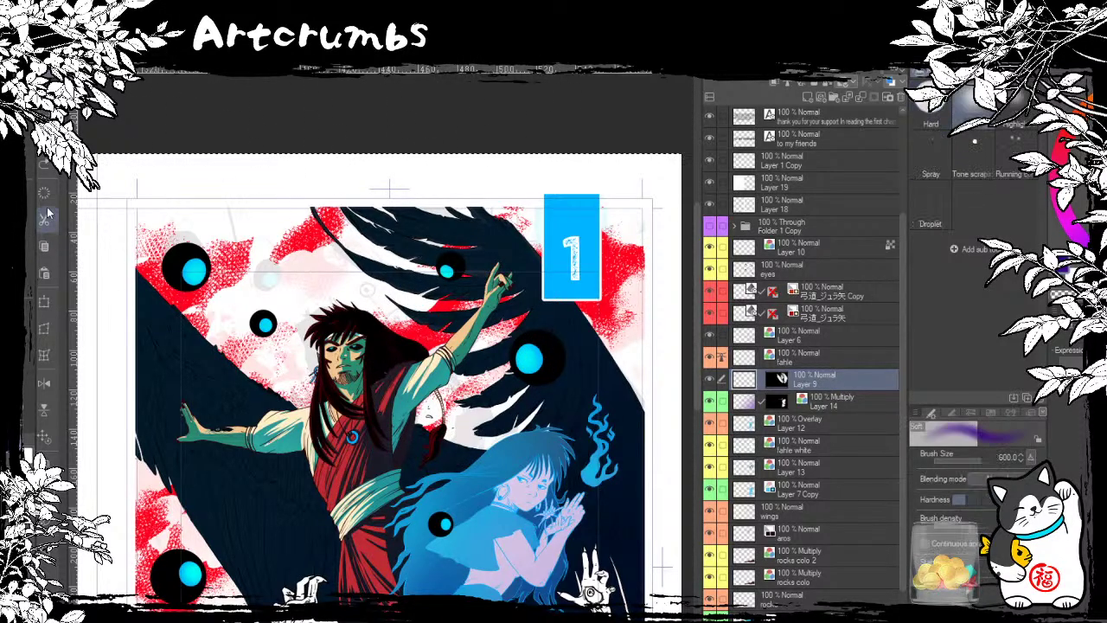
{"action": "mouse_move", "coordinate": [509, 255]}
{"action": "left_mouse_down"}
{"action": "mouse_move", "coordinate": [450, 346]}
{"action": "mouse_move", "coordinate": [403, 363]}
{"action": "mouse_move", "coordinate": [387, 355]}
{"action": "left_mouse_up"}
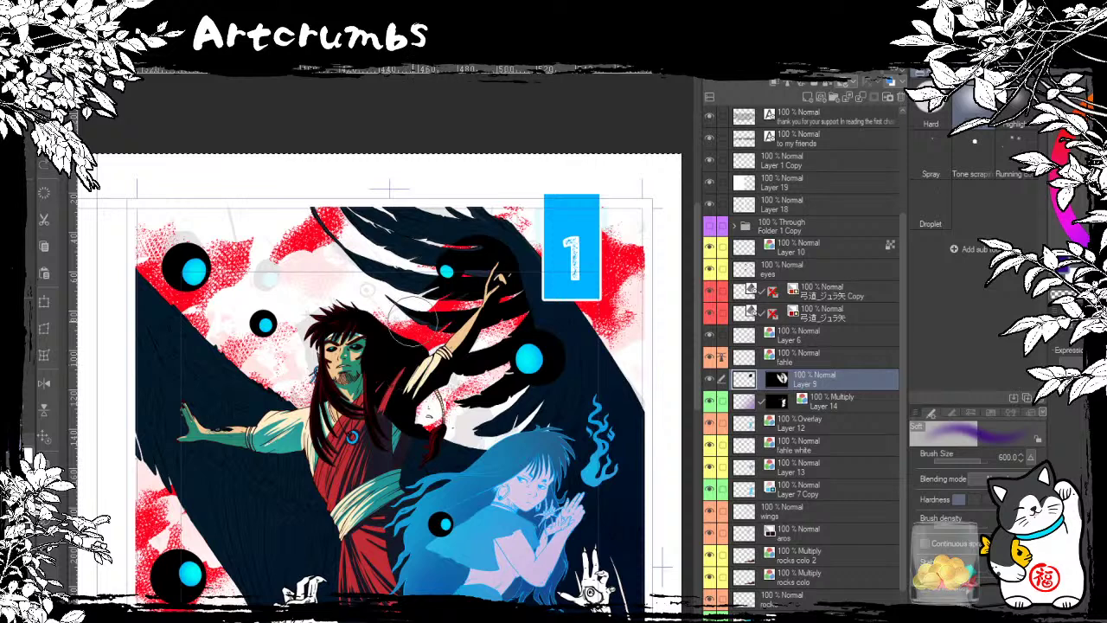
{"action": "key", "text": "ctrl+z"}
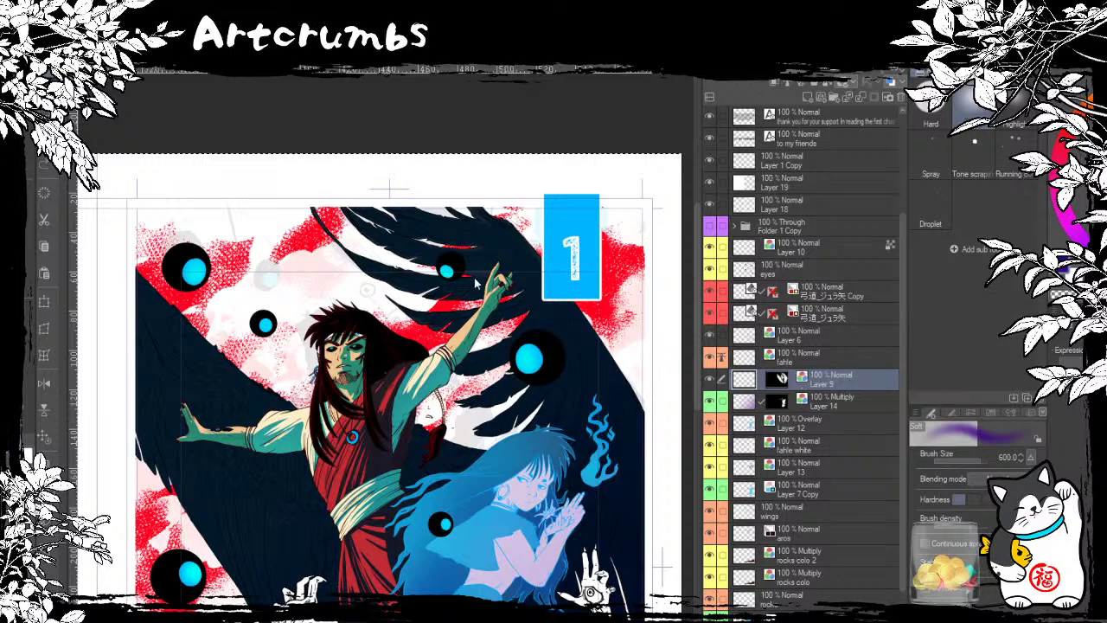
{"action": "mouse_move", "coordinate": [484, 295]}
{"action": "left_mouse_down"}
{"action": "mouse_move", "coordinate": [394, 467]}
{"action": "mouse_move", "coordinate": [441, 372]}
{"action": "mouse_move", "coordinate": [649, 386]}
{"action": "left_mouse_up"}
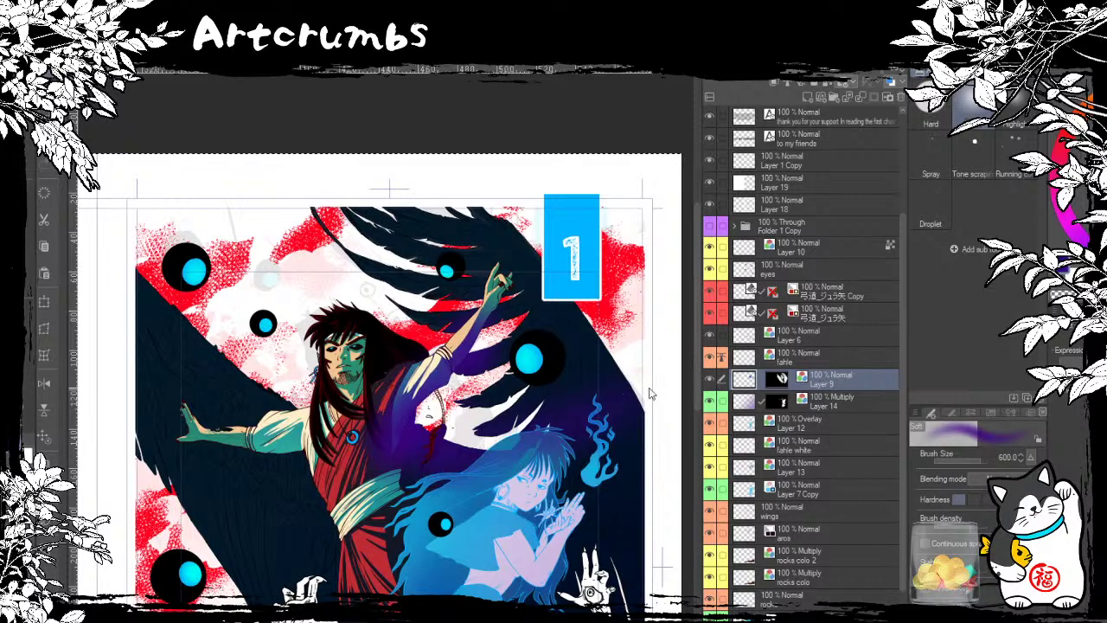
{"action": "key", "text": "ctrl+z"}
{"action": "key", "text": "ctrl+z"}
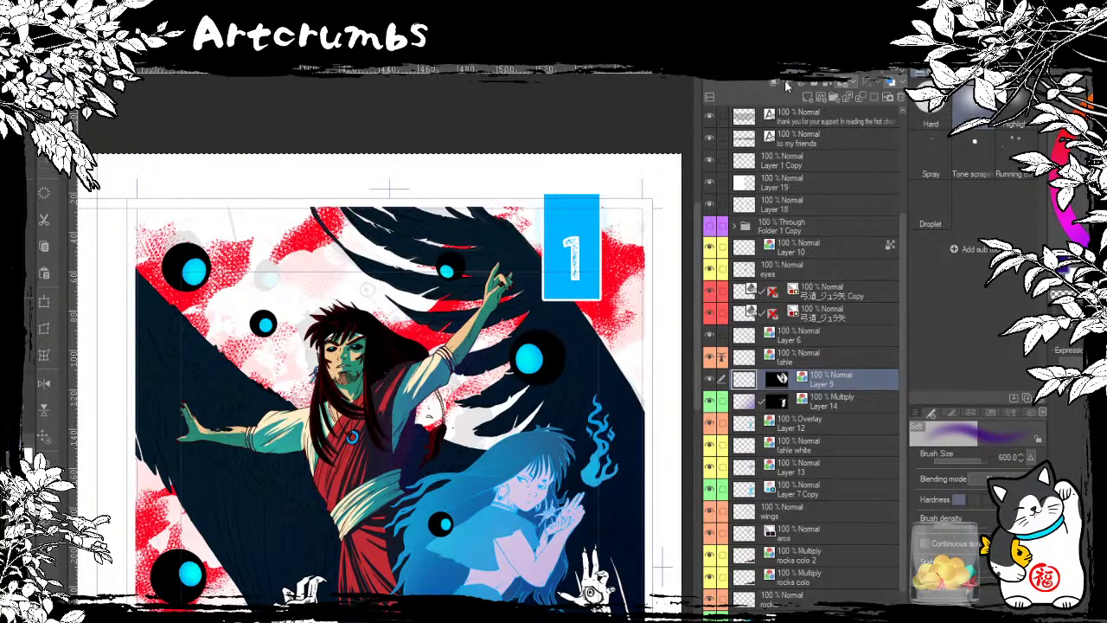
Step: Set Layer 9 to Multiply and try a Soft airbrush stroke at size 400 over the ghost woman, undoing the stroke
{"action": "scroll", "coordinate": [794, 83], "scroll_direction": "down", "scroll_amount": 2}
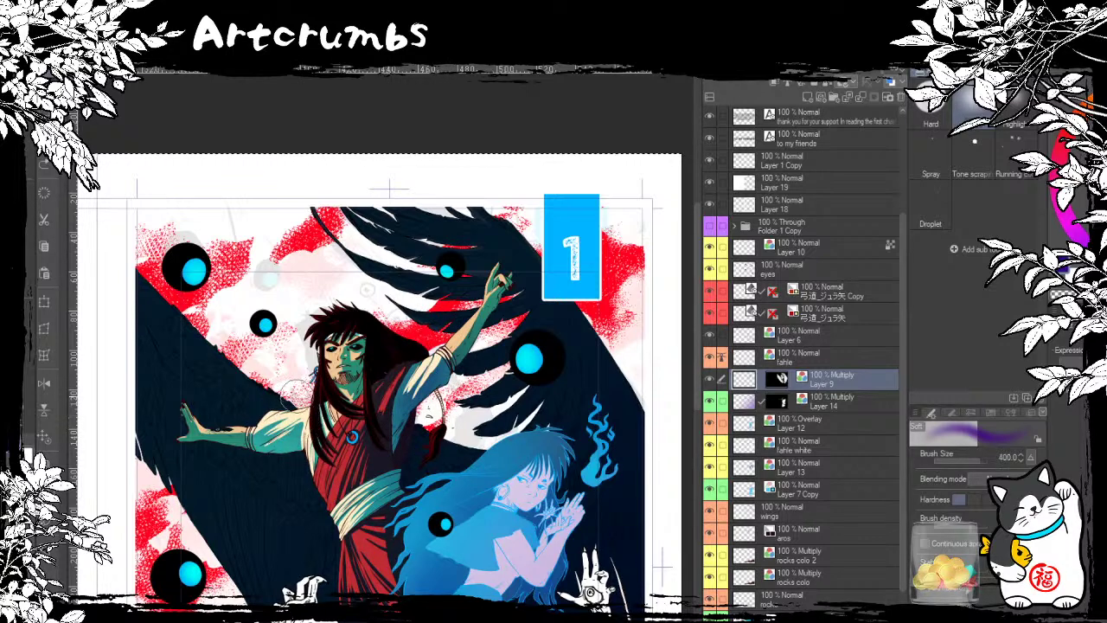
{"action": "key", "text": "bracketleft"}
{"action": "key", "text": "bracketleft"}
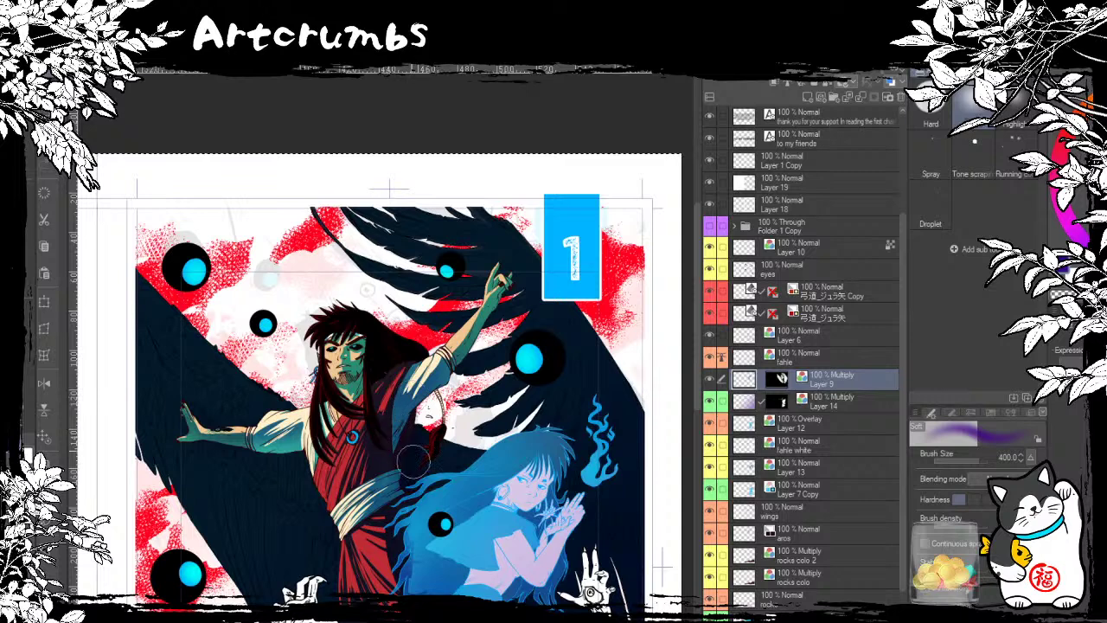
{"action": "mouse_move", "coordinate": [413, 459]}
{"action": "left_mouse_down"}
{"action": "mouse_move", "coordinate": [486, 463]}
{"action": "mouse_move", "coordinate": [554, 484]}
{"action": "left_mouse_up"}
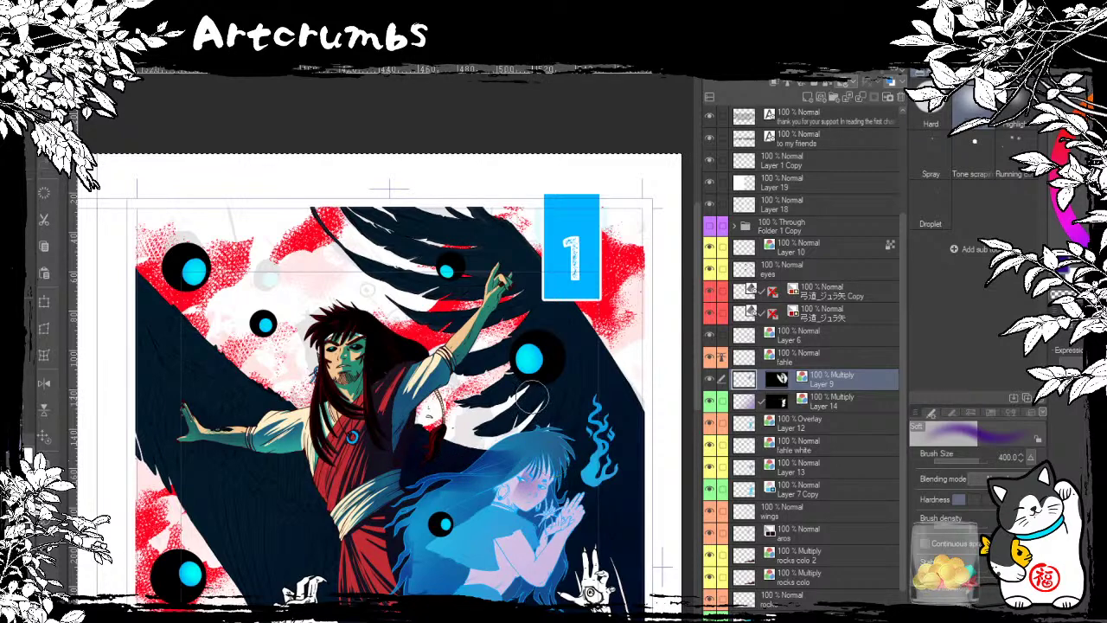
{"action": "key", "text": "ctrl+z"}
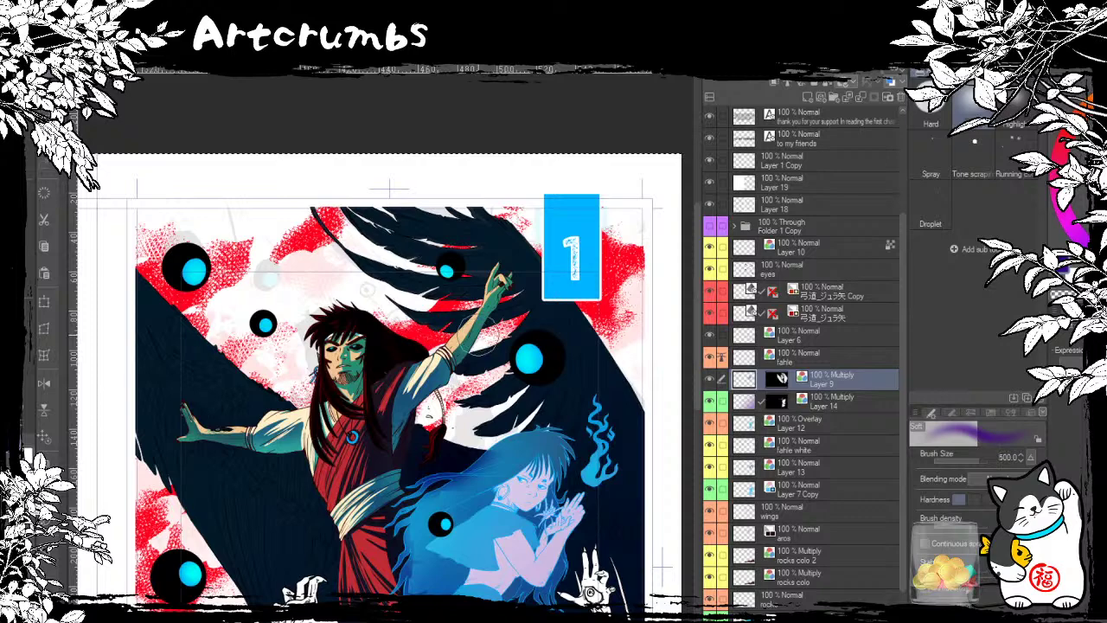
Step: Shade the man's outstretched arm, robe and wings with purple Soft airbrush strokes at size 800 on Layer 9
{"action": "mouse_move", "coordinate": [484, 333]}
{"action": "left_mouse_down"}
{"action": "mouse_move", "coordinate": [445, 284]}
{"action": "mouse_move", "coordinate": [425, 171]}
{"action": "left_mouse_up"}
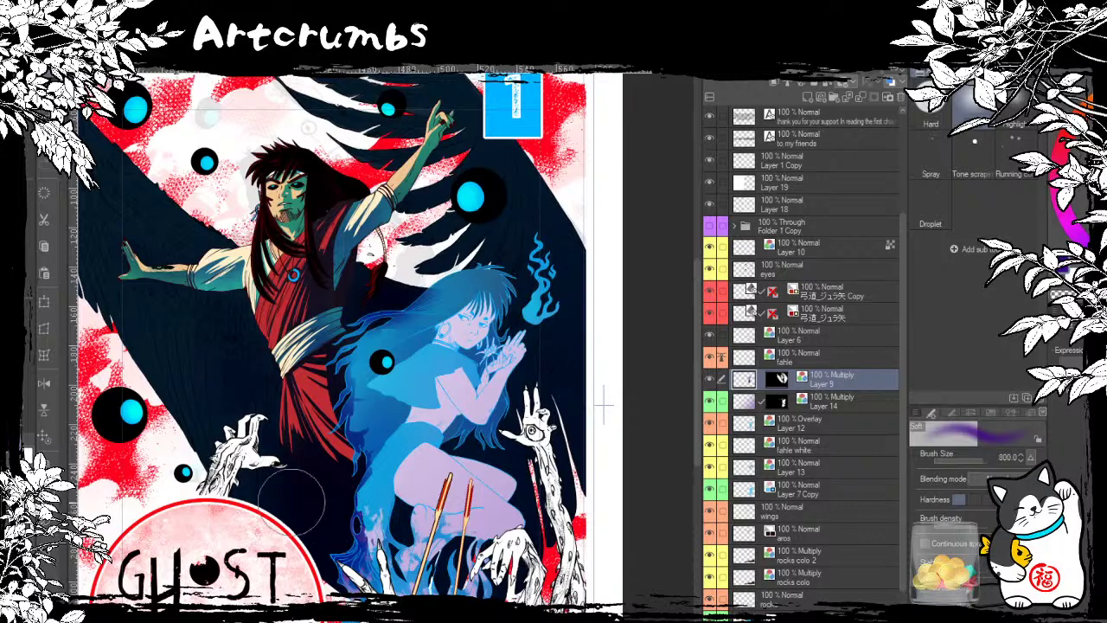
{"action": "left_click_drag", "start_coordinate": [186, 260], "coordinate": [251, 334]}
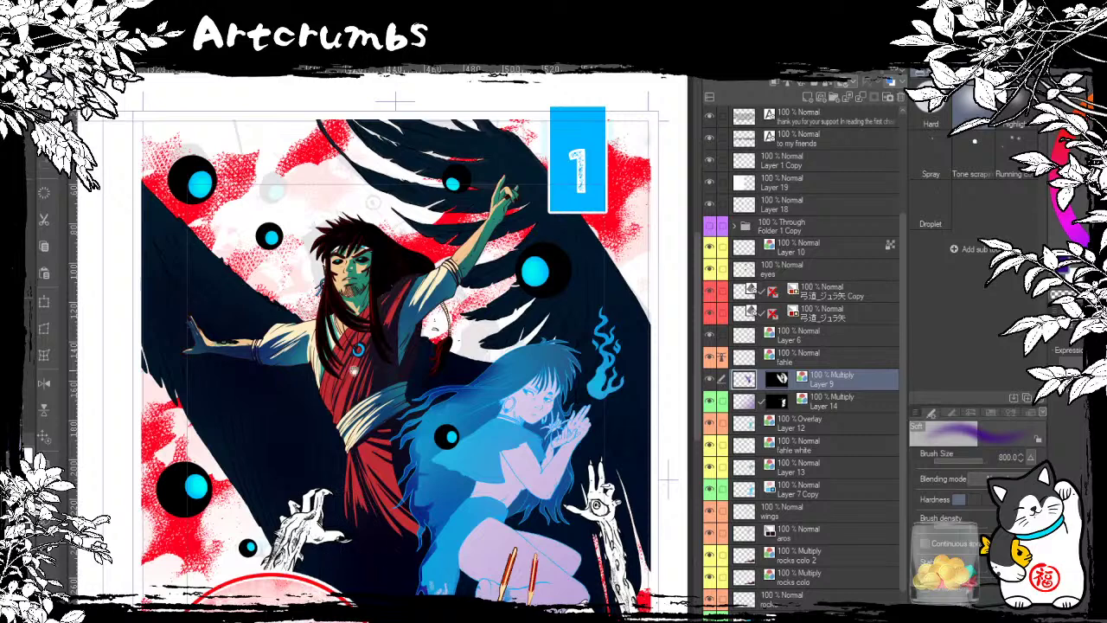
{"action": "left_click_drag", "start_coordinate": [340, 298], "coordinate": [168, 320]}
{"action": "mouse_move", "coordinate": [377, 398]}
{"action": "left_mouse_down"}
{"action": "mouse_move", "coordinate": [404, 419]}
{"action": "mouse_move", "coordinate": [437, 495]}
{"action": "mouse_move", "coordinate": [474, 502]}
{"action": "mouse_move", "coordinate": [421, 571]}
{"action": "mouse_move", "coordinate": [391, 584]}
{"action": "mouse_move", "coordinate": [370, 577]}
{"action": "mouse_move", "coordinate": [346, 506]}
{"action": "left_mouse_up"}
{"action": "mouse_move", "coordinate": [519, 423]}
{"action": "left_mouse_down"}
{"action": "mouse_move", "coordinate": [446, 260]}
{"action": "mouse_move", "coordinate": [368, 372]}
{"action": "left_mouse_up"}
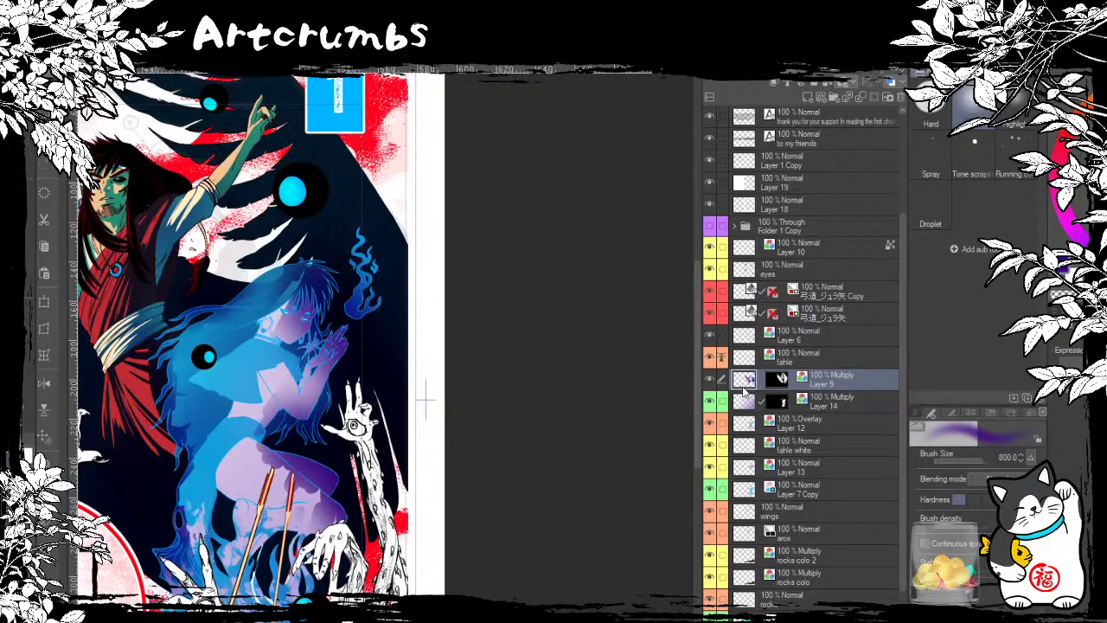
Step: Move the Multiply shading layer directly beneath the rocks layer, review the cover, and select the rocks layer
{"action": "left_click_drag", "start_coordinate": [749, 387], "coordinate": [742, 609]}
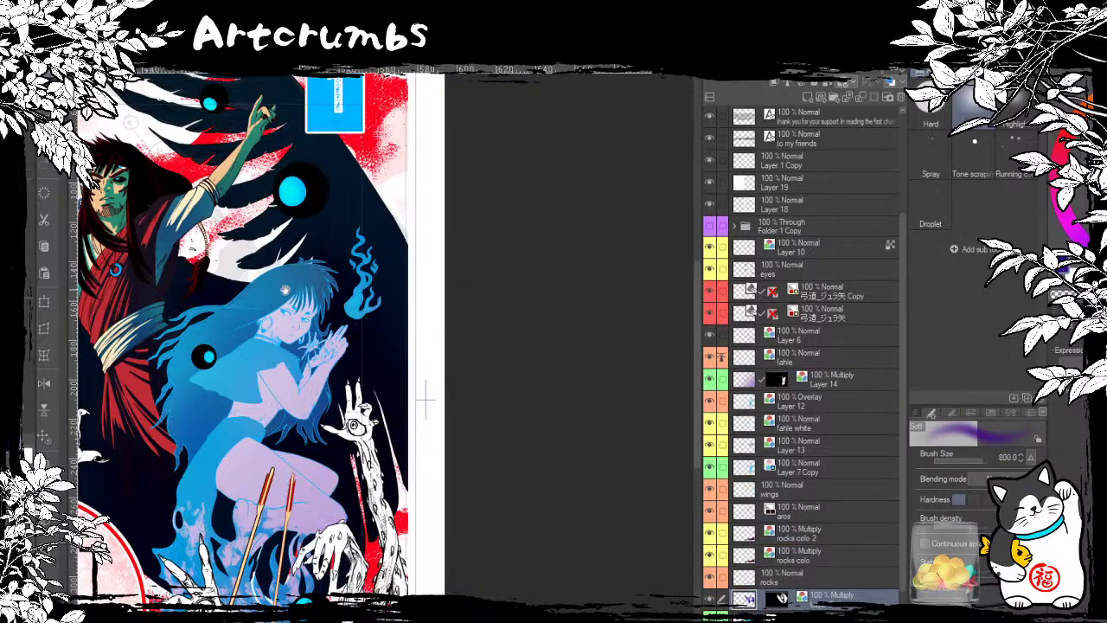
{"action": "left_click_drag", "start_coordinate": [285, 290], "coordinate": [441, 355]}
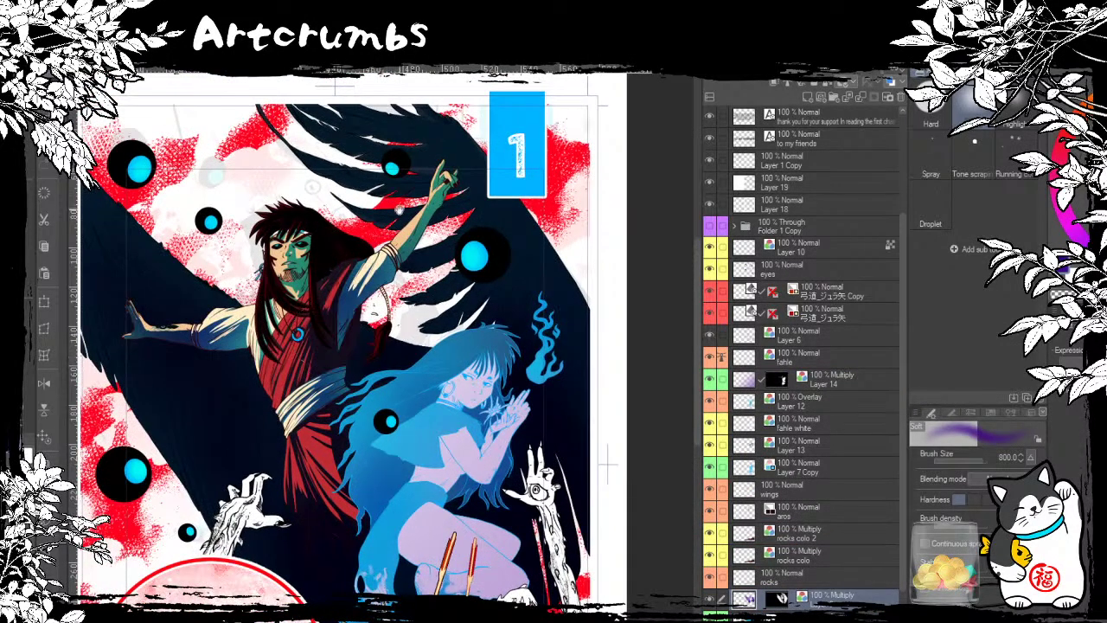
{"action": "left_click_drag", "start_coordinate": [405, 125], "coordinate": [353, 239]}
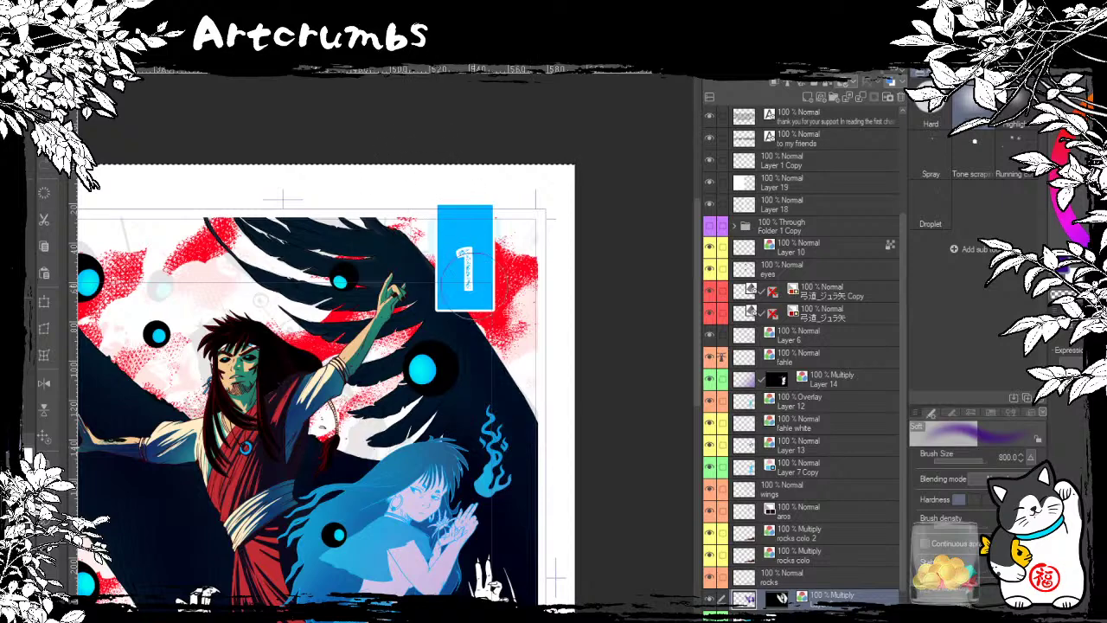
{"action": "left_click_drag", "start_coordinate": [519, 420], "coordinate": [399, 183]}
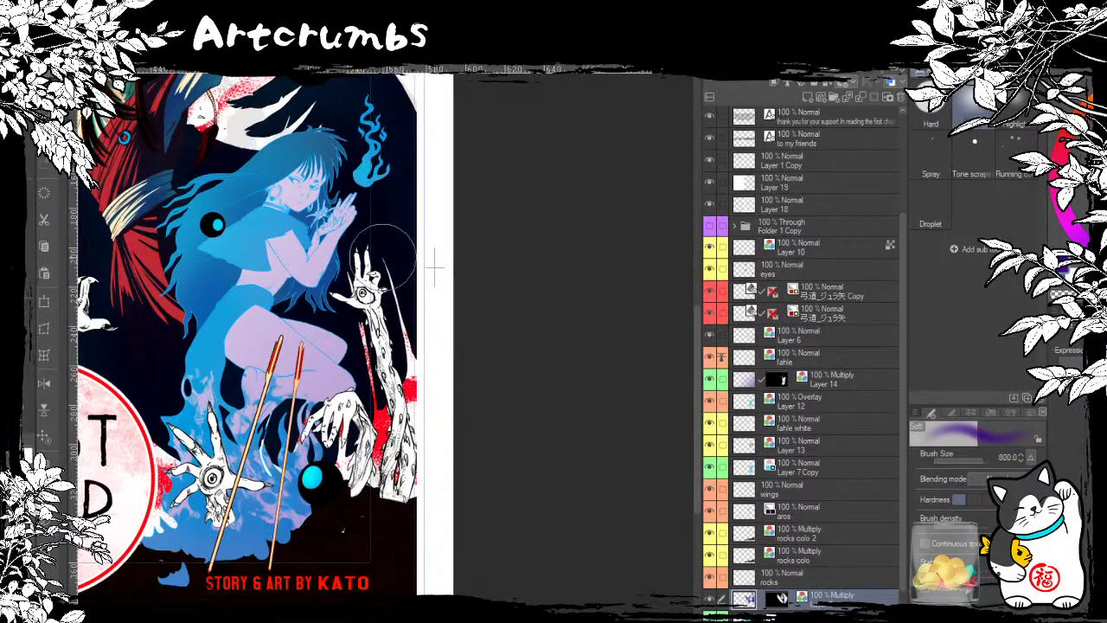
{"action": "left_click_drag", "start_coordinate": [223, 445], "coordinate": [304, 519]}
{"action": "left_click_drag", "start_coordinate": [383, 403], "coordinate": [457, 467]}
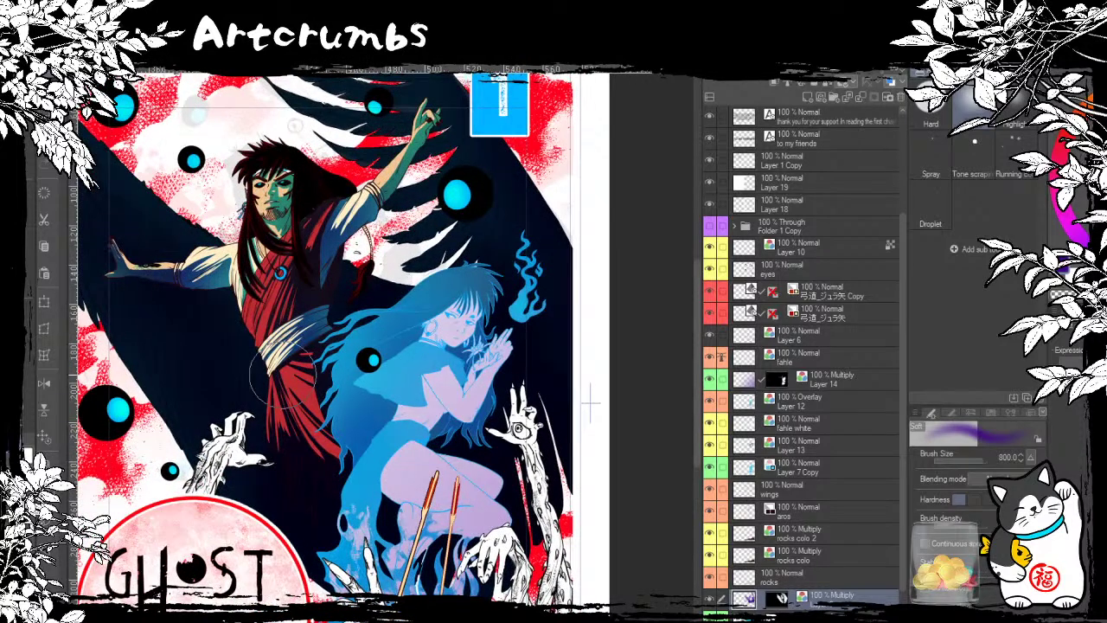
{"action": "left_click", "coordinate": [823, 571]}
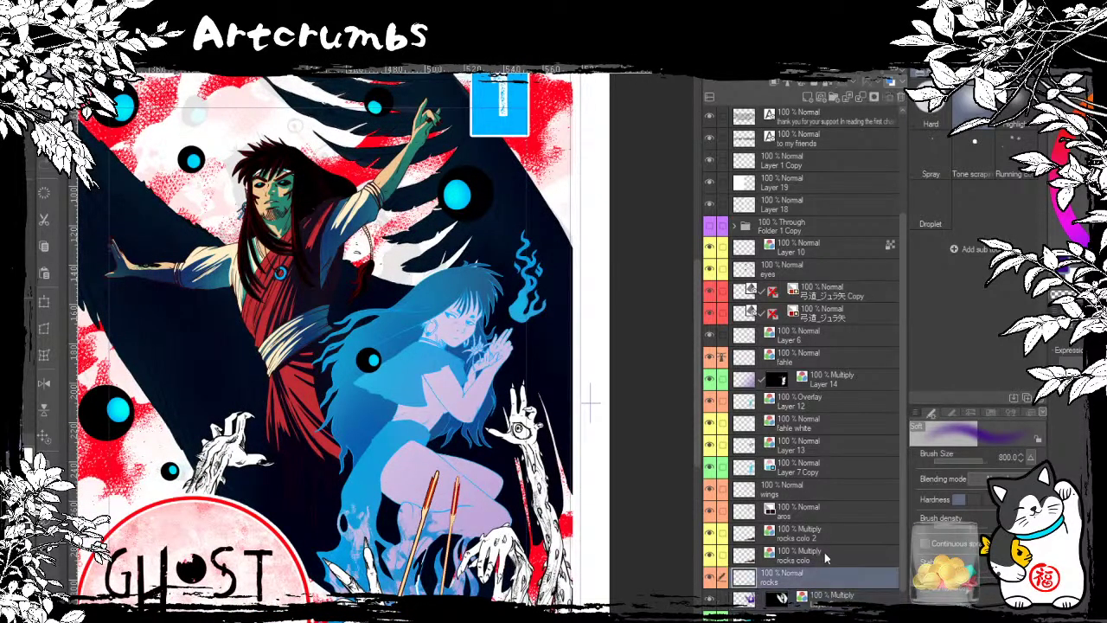
Step: Select the aros layer and switch to the Gauze cloud brush
{"action": "left_click", "coordinate": [830, 510]}
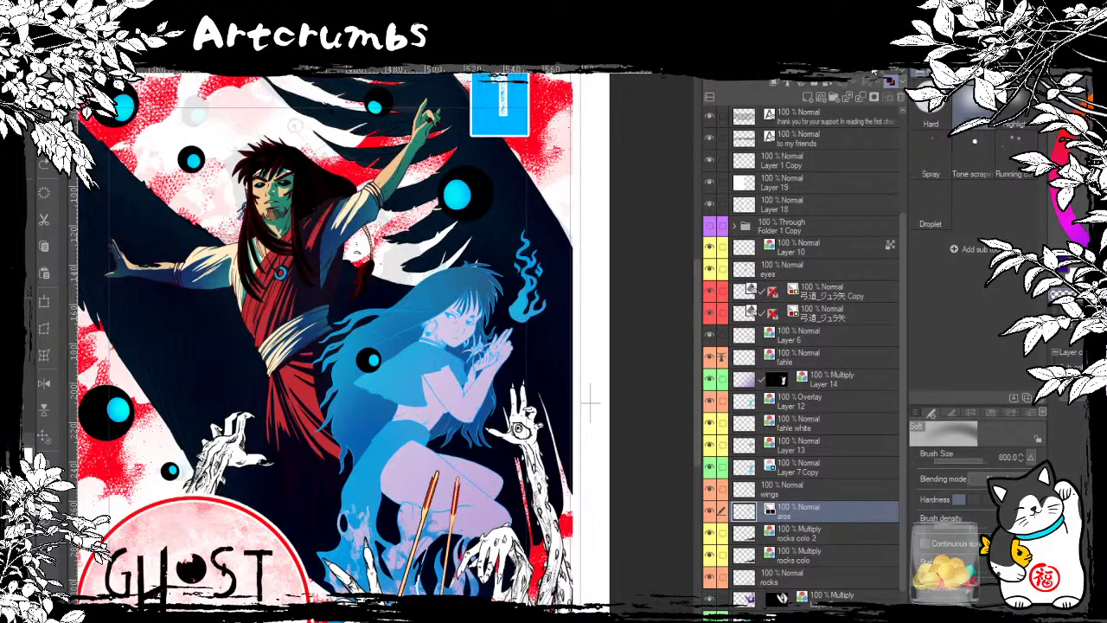
{"action": "left_click", "coordinate": [45, 245]}
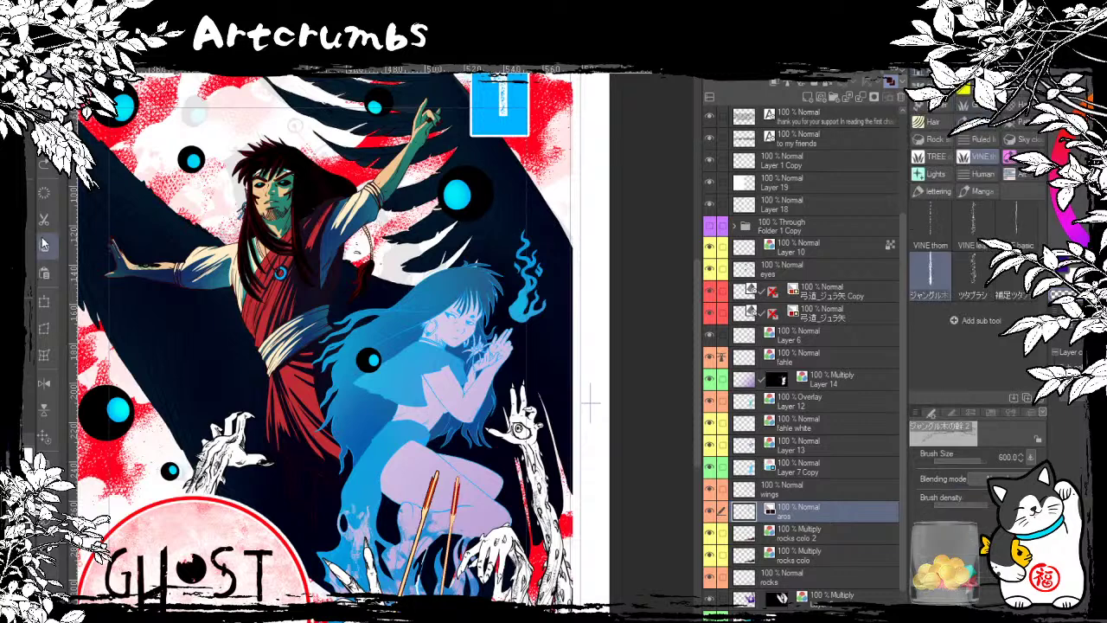
{"action": "left_click", "coordinate": [1019, 105]}
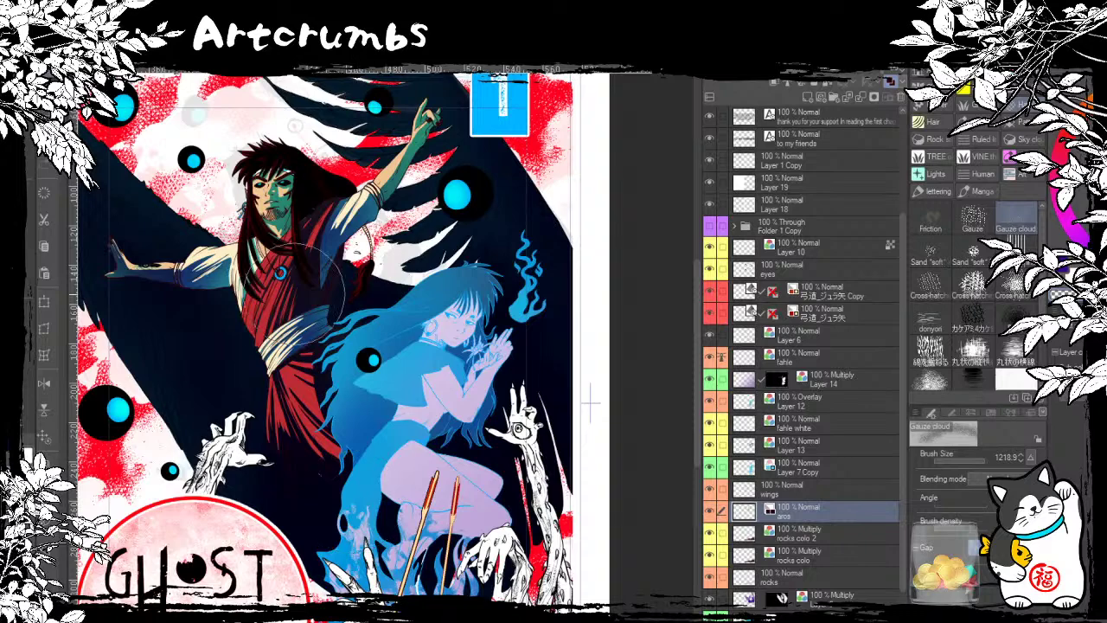
{"action": "mouse_move", "coordinate": [294, 285]}
{"action": "left_mouse_down"}
{"action": "mouse_move", "coordinate": [258, 300]}
{"action": "mouse_move", "coordinate": [313, 302]}
{"action": "mouse_move", "coordinate": [264, 202]}
{"action": "left_mouse_up"}
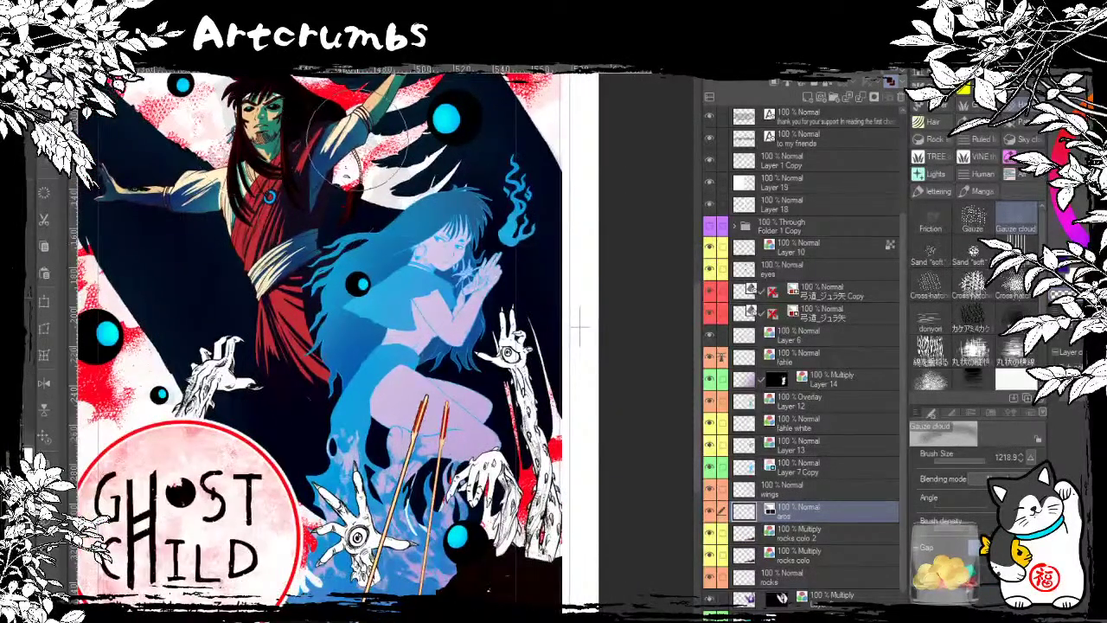
{"action": "mouse_move", "coordinate": [495, 289]}
{"action": "left_mouse_down"}
{"action": "mouse_move", "coordinate": [541, 458]}
{"action": "mouse_move", "coordinate": [547, 436]}
{"action": "left_mouse_up"}
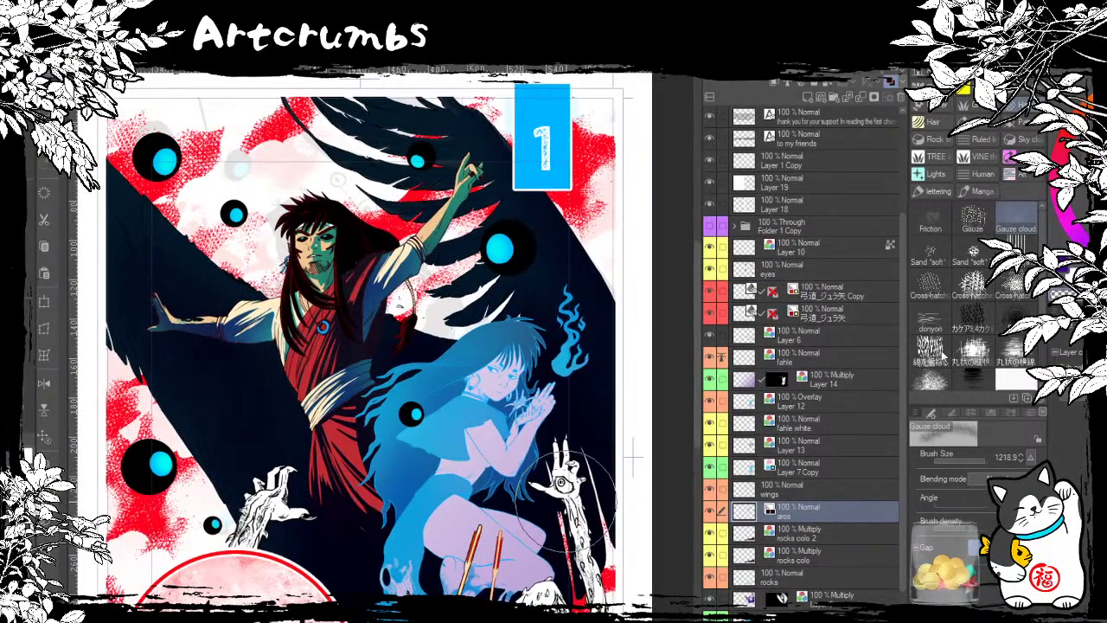
Step: Compare the cover with the rough colour sketch in Folder 1 Copy by showing the folder and hiding it again
{"action": "scroll", "coordinate": [906, 375], "scroll_direction": "up", "scroll_amount": 3}
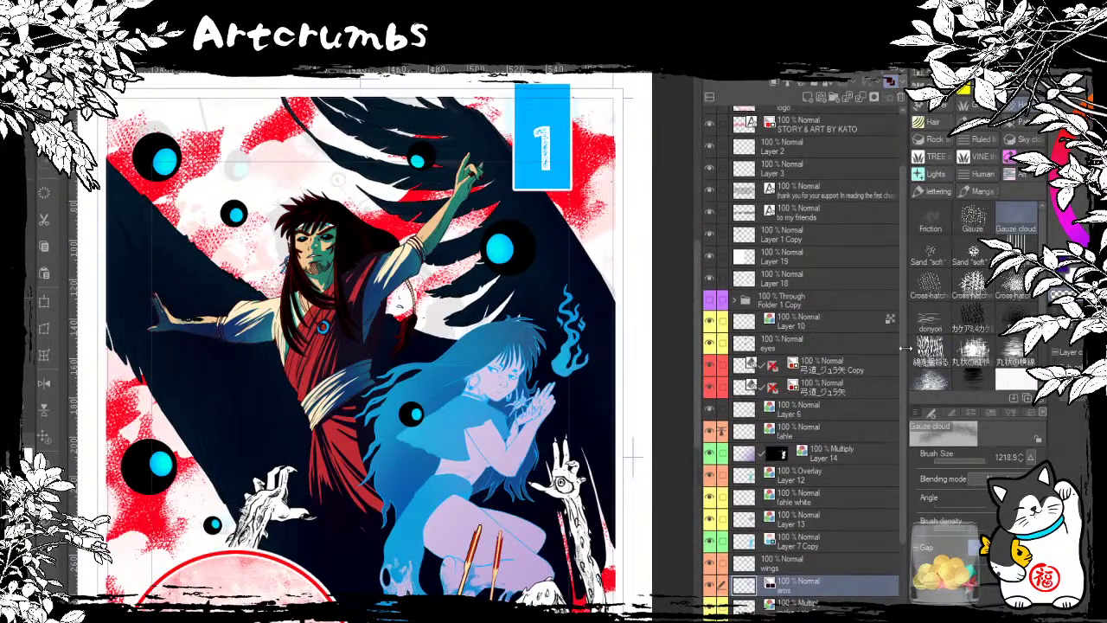
{"action": "left_click", "coordinate": [711, 300]}
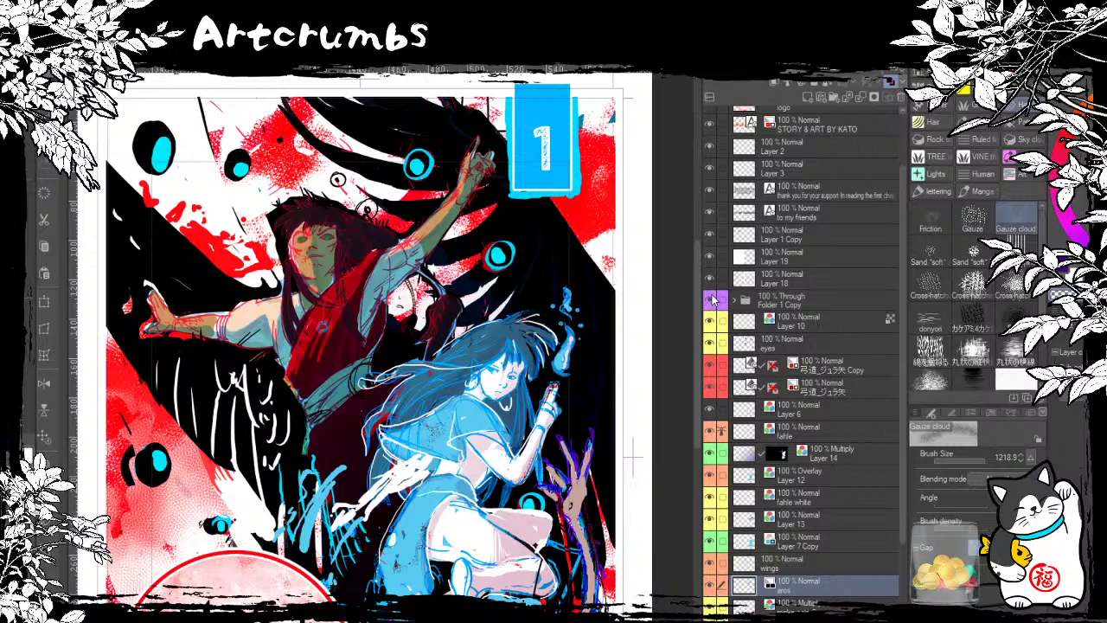
{"action": "left_click", "coordinate": [710, 301]}
{"action": "left_click", "coordinate": [712, 303]}
{"action": "left_click", "coordinate": [763, 619]}
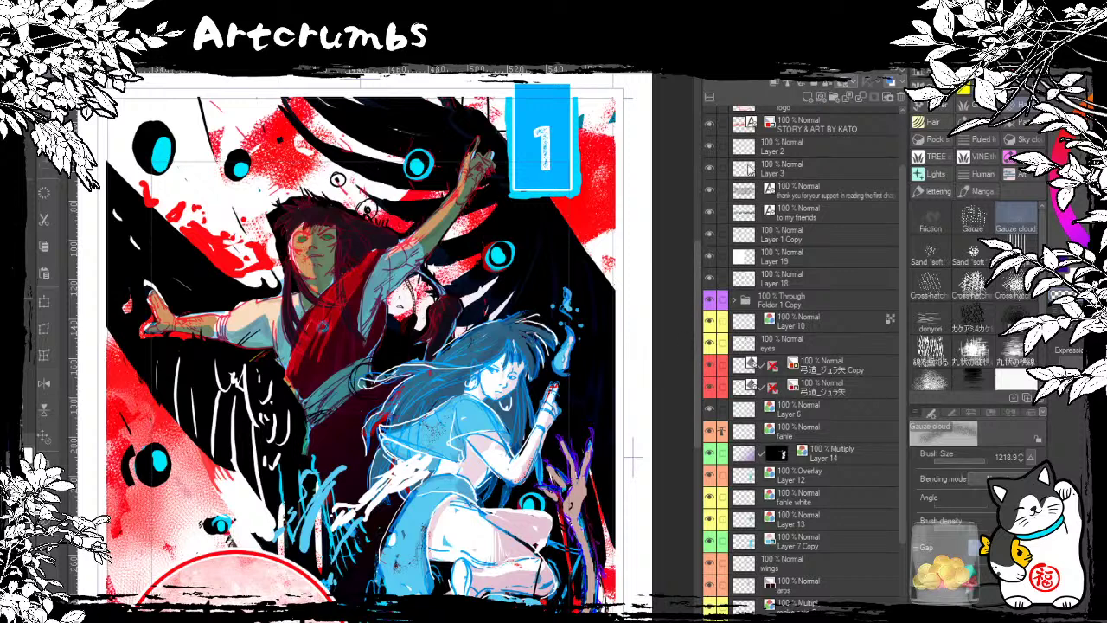
{"action": "left_click", "coordinate": [710, 301]}
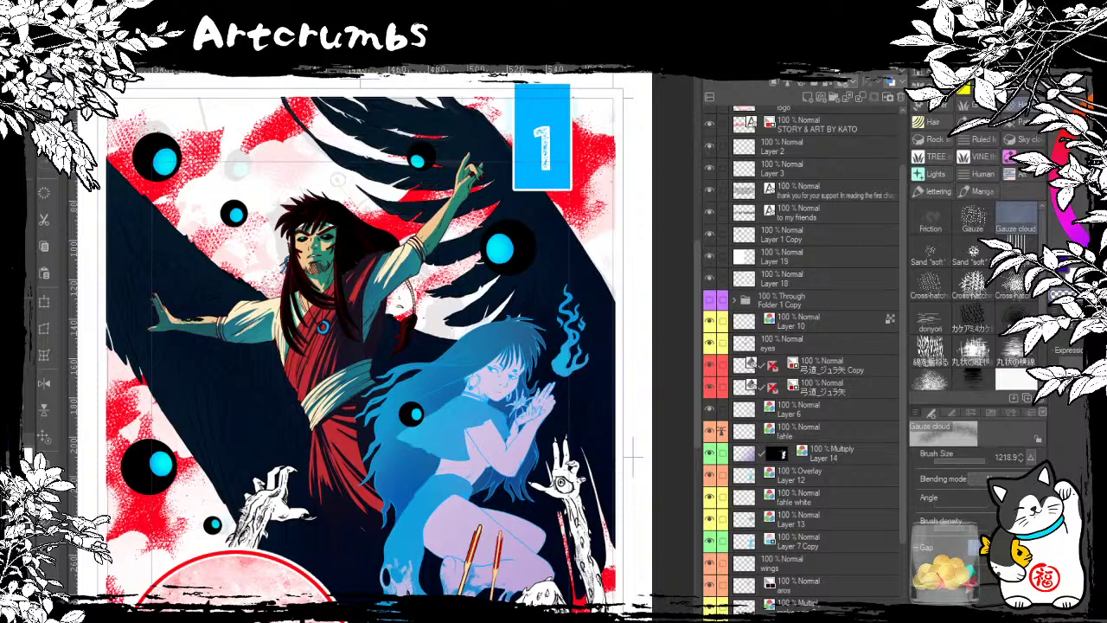
Step: Load a selection over the man's figure and brush soft yellow light onto his hair, robe and sleeves with the Soft airbrush at size 800
{"action": "left_click_drag", "start_coordinate": [389, 326], "coordinate": [384, 388]}
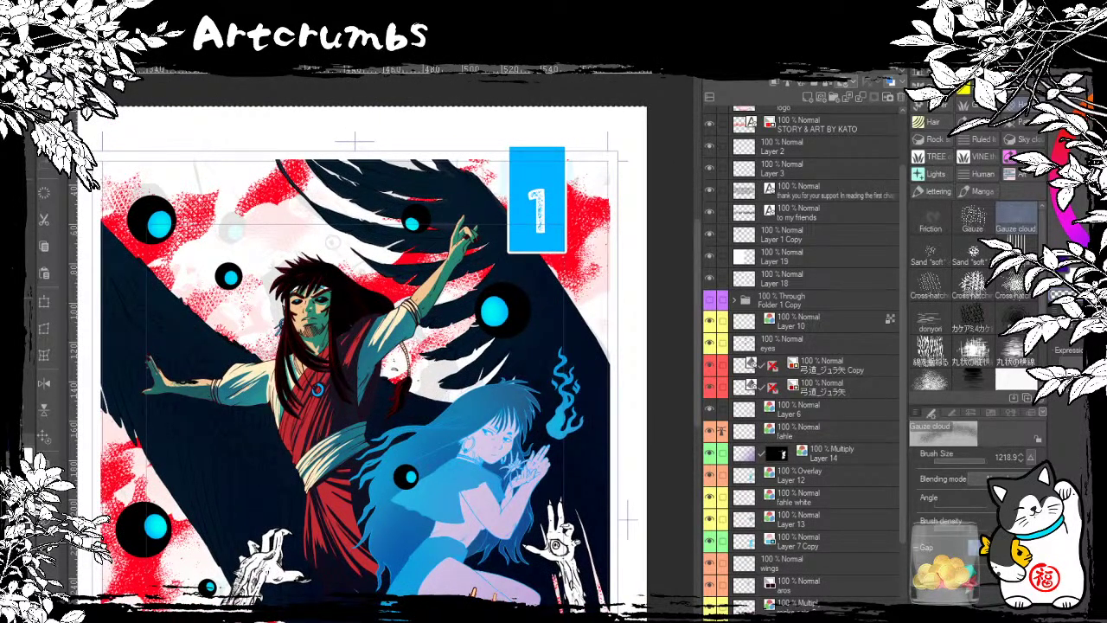
{"action": "left_click", "coordinate": [769, 428], "text": "ctrl"}
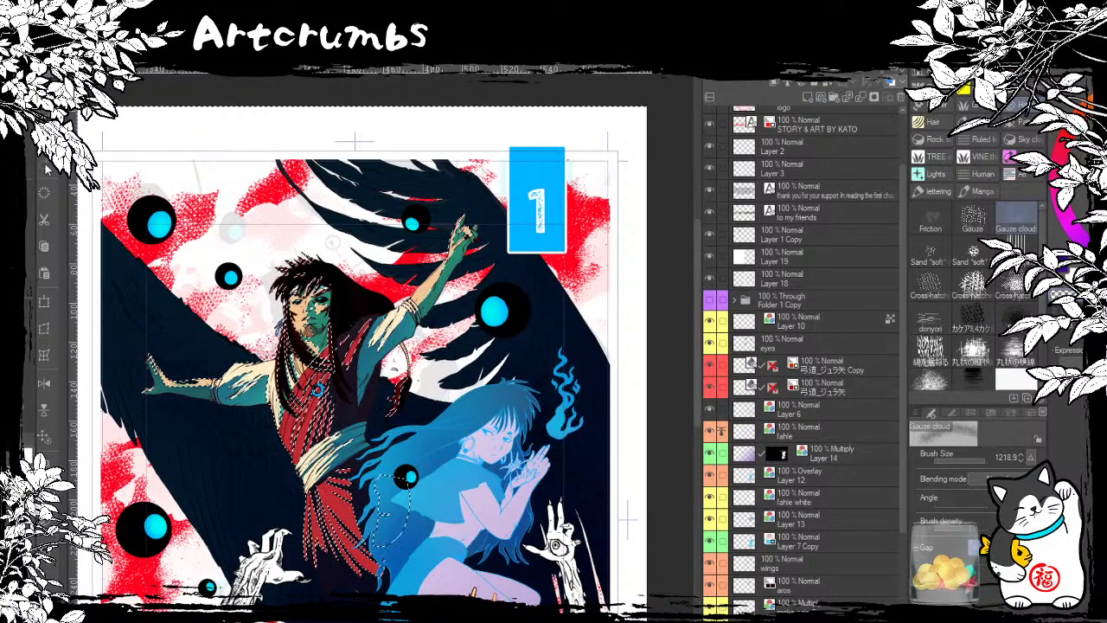
{"action": "left_click", "coordinate": [21, 218]}
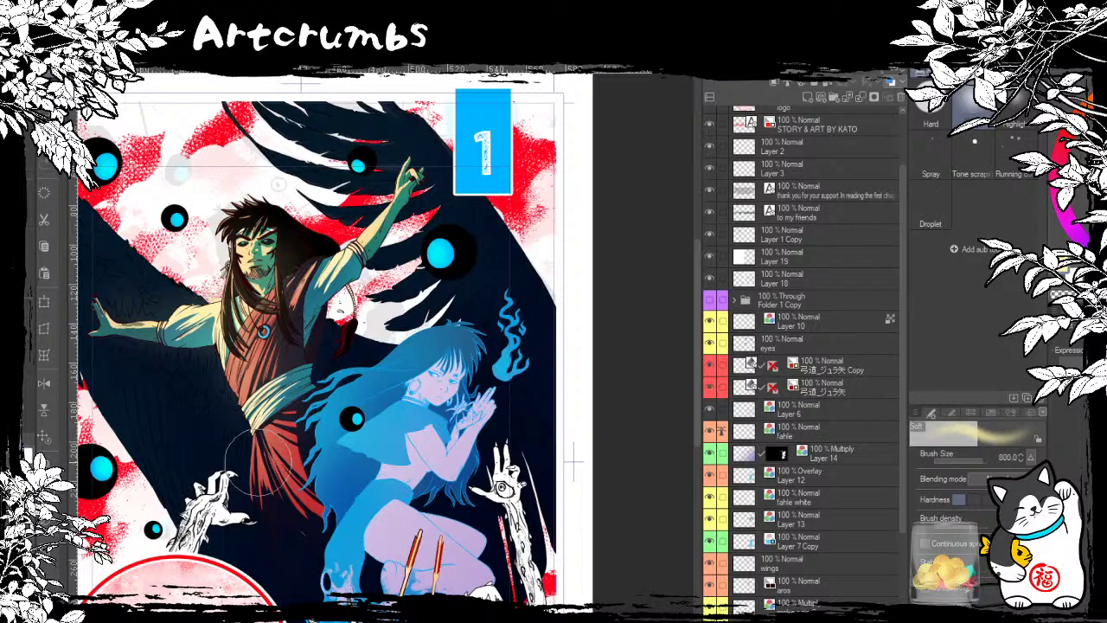
{"action": "left_click_drag", "start_coordinate": [234, 406], "coordinate": [213, 435]}
{"action": "left_click_drag", "start_coordinate": [202, 334], "coordinate": [161, 381]}
{"action": "left_click_drag", "start_coordinate": [219, 306], "coordinate": [358, 214]}
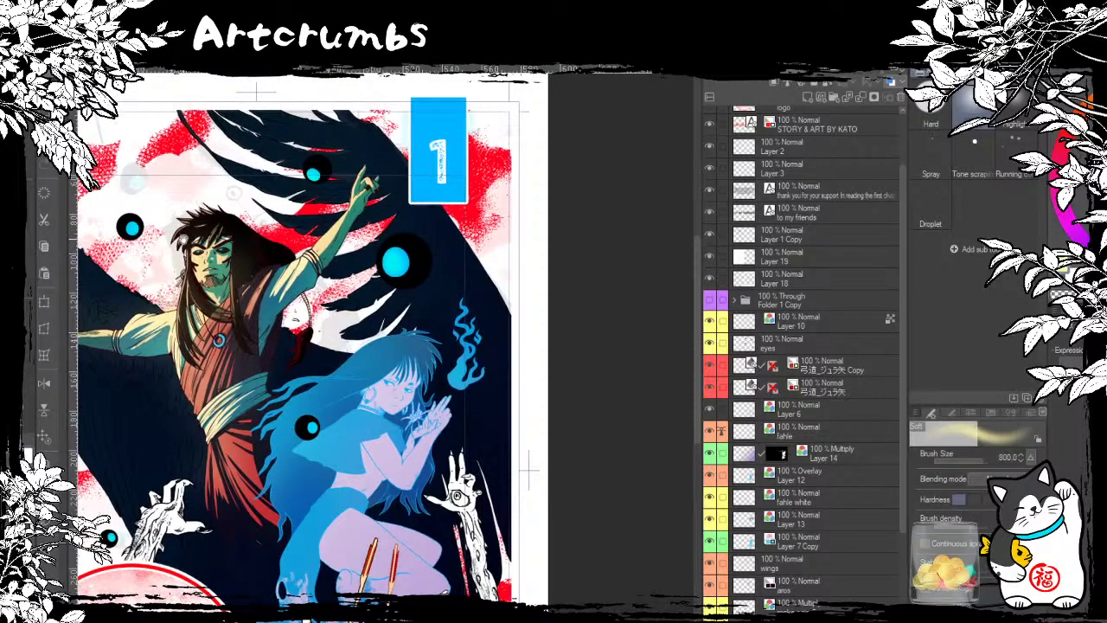
{"action": "left_click_drag", "start_coordinate": [268, 274], "coordinate": [184, 232]}
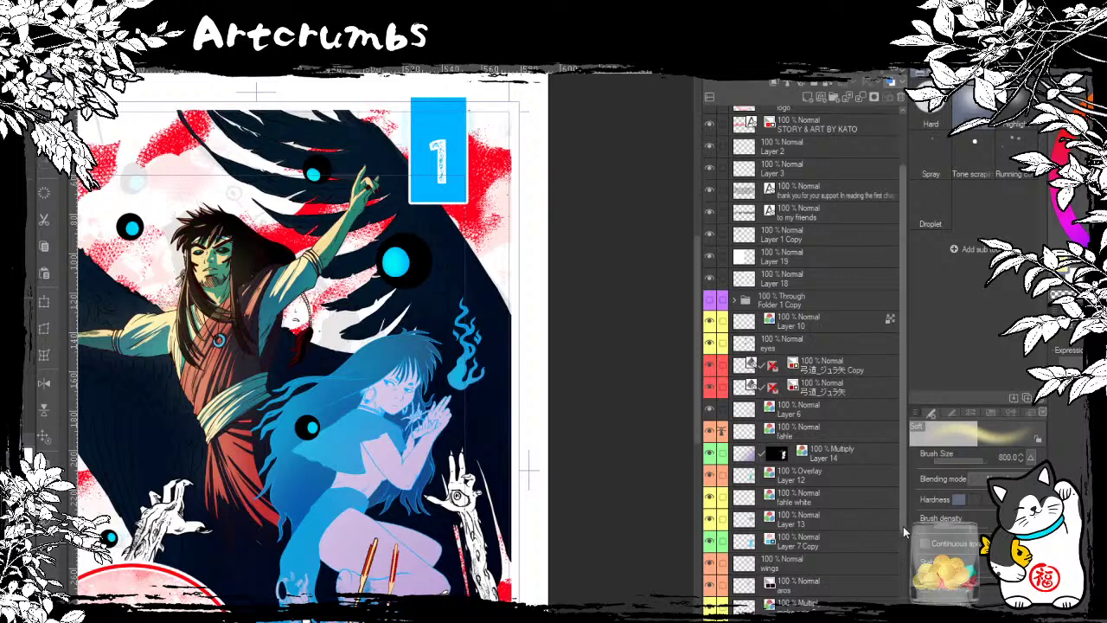
Step: Restore the cleared selection, brush soft yellow light over the wings on Layer 11 with the Soft airbrush at size 1000, and deselect
{"action": "scroll", "coordinate": [903, 524], "scroll_direction": "down", "scroll_amount": 8}
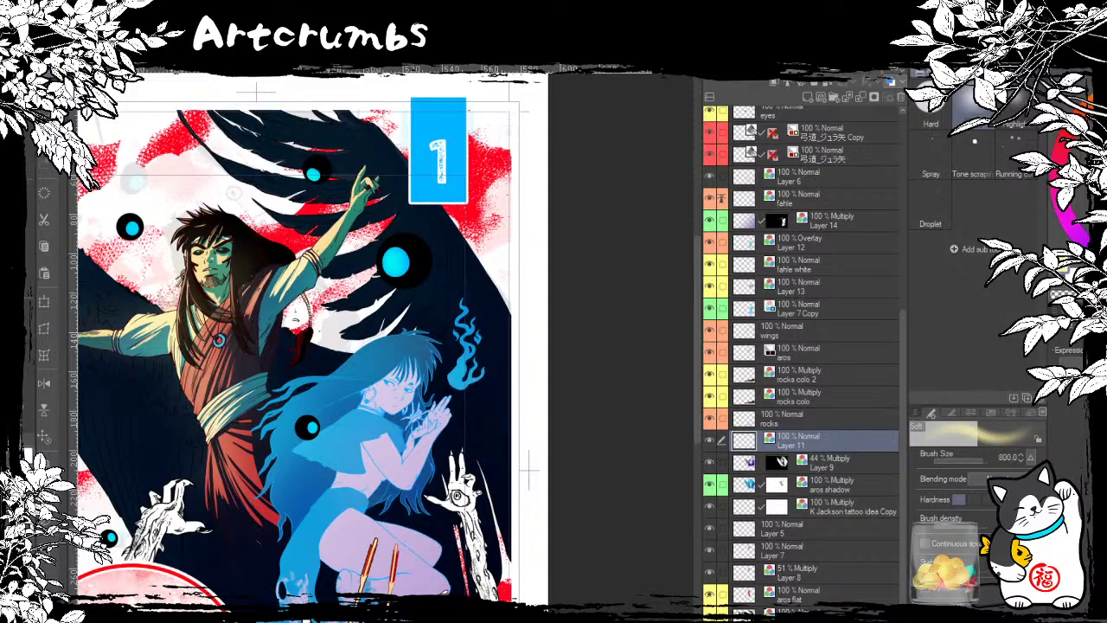
{"action": "key", "text": "ctrl+z"}
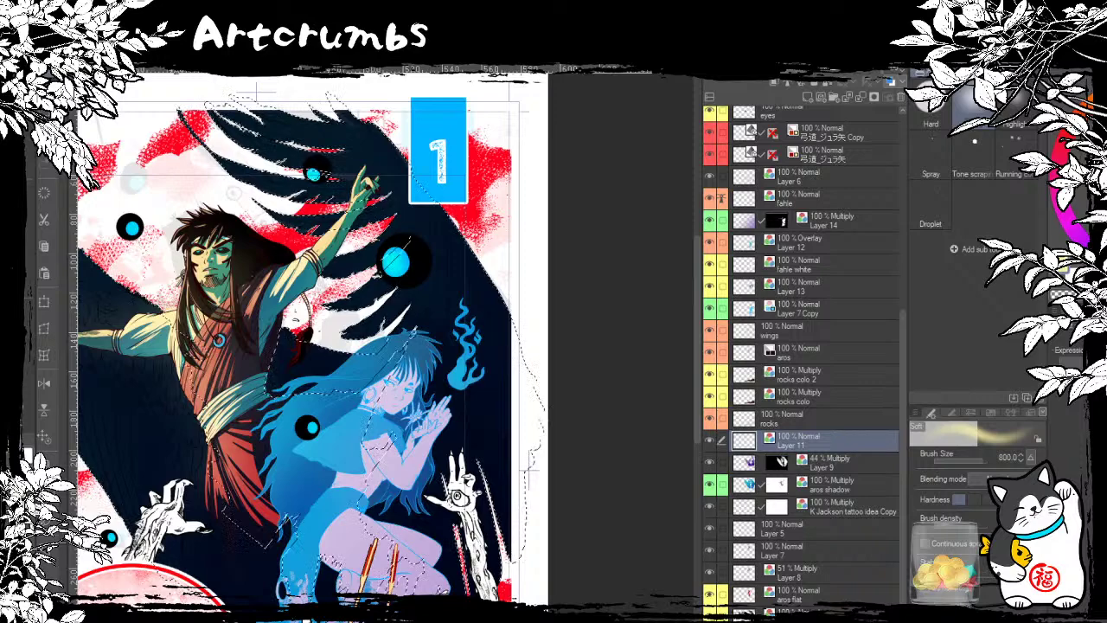
{"action": "left_click_drag", "start_coordinate": [490, 547], "coordinate": [602, 579]}
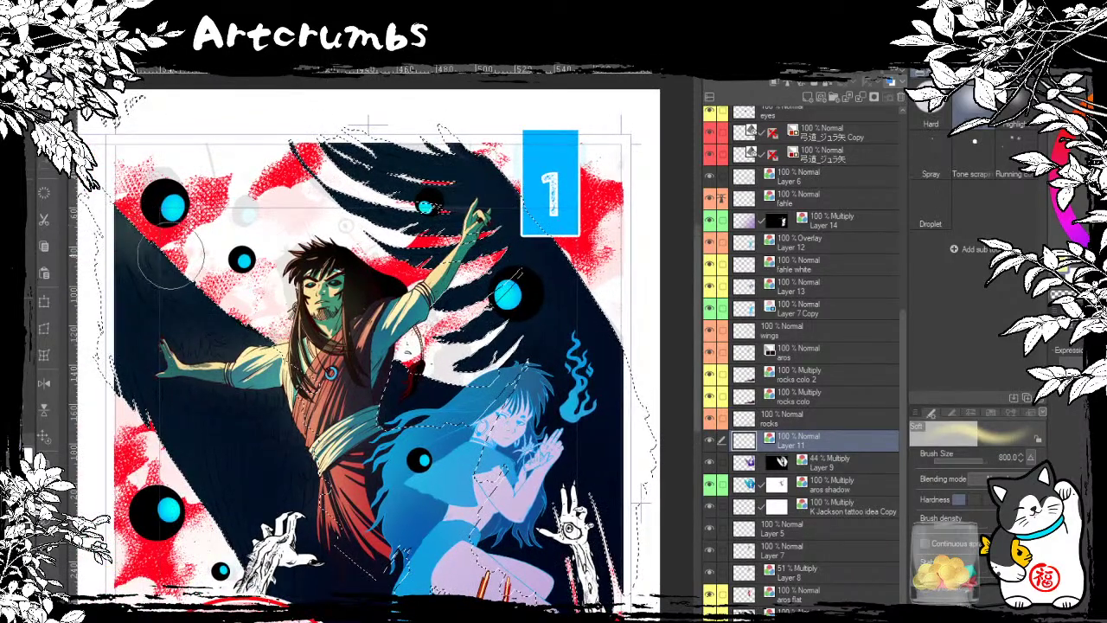
{"action": "left_click_drag", "start_coordinate": [179, 275], "coordinate": [70, 301]}
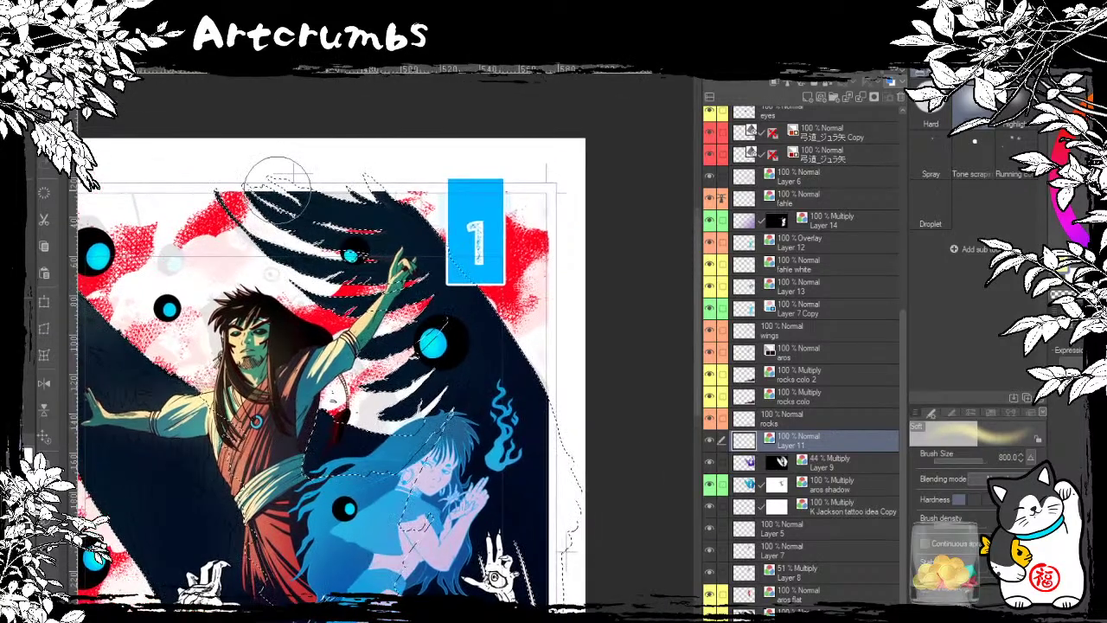
{"action": "key", "text": "]"}
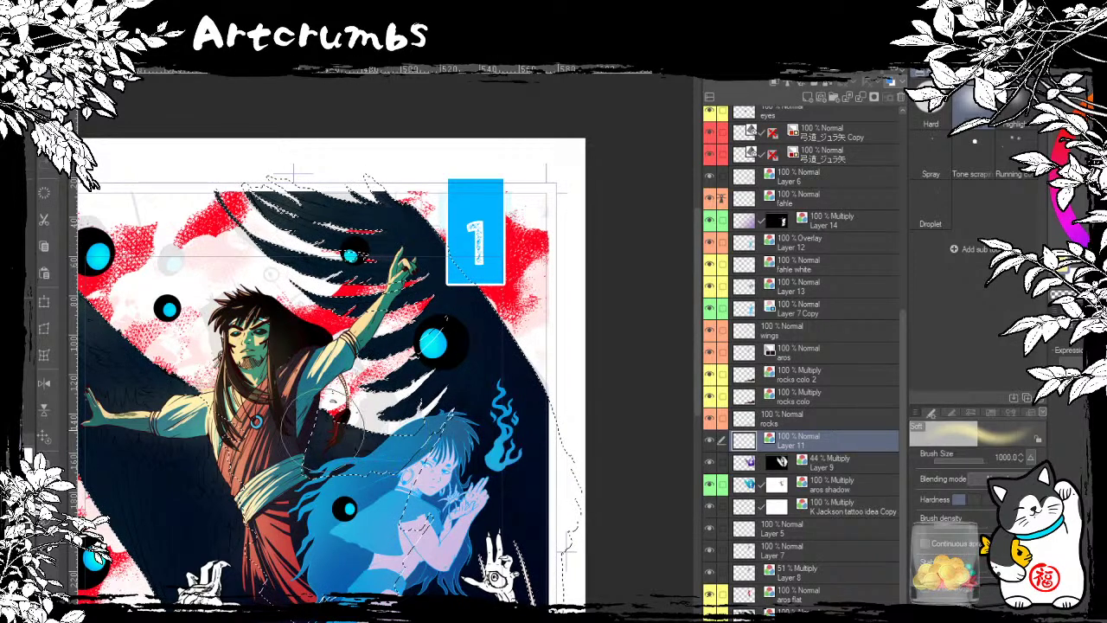
{"action": "left_click_drag", "start_coordinate": [330, 426], "coordinate": [446, 391]}
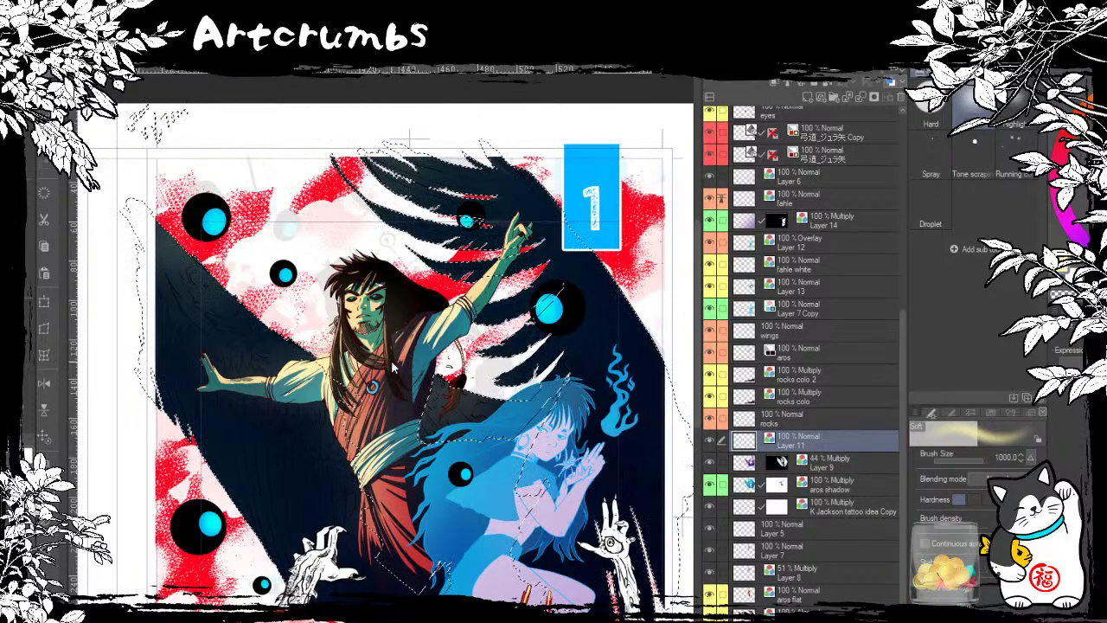
{"action": "key", "text": "ctrl+d"}
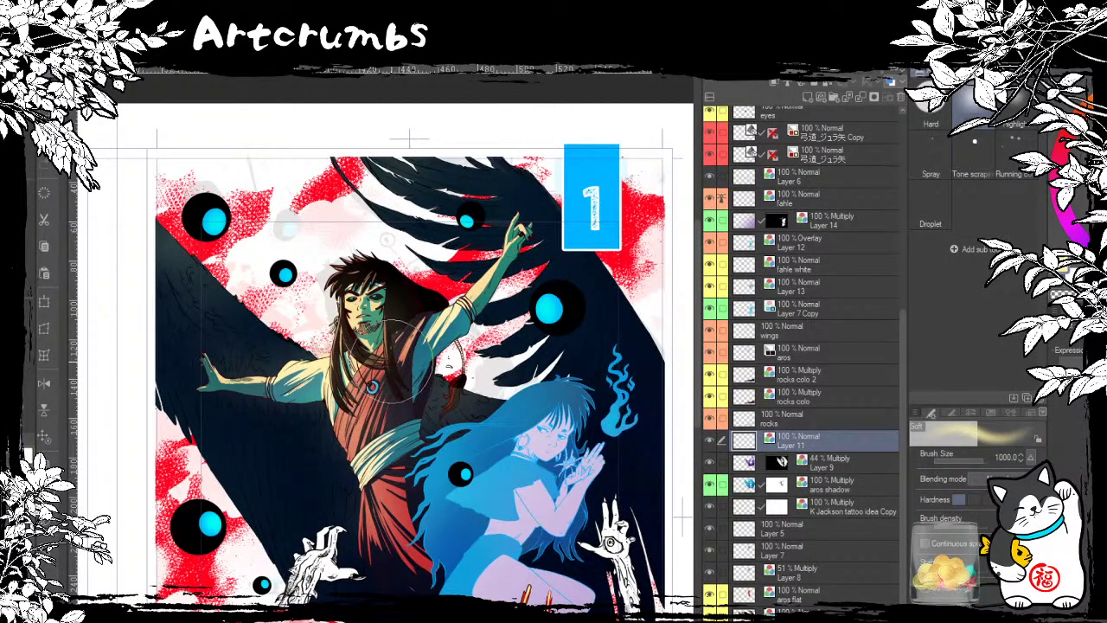
{"action": "left_click_drag", "start_coordinate": [395, 359], "coordinate": [334, 326]}
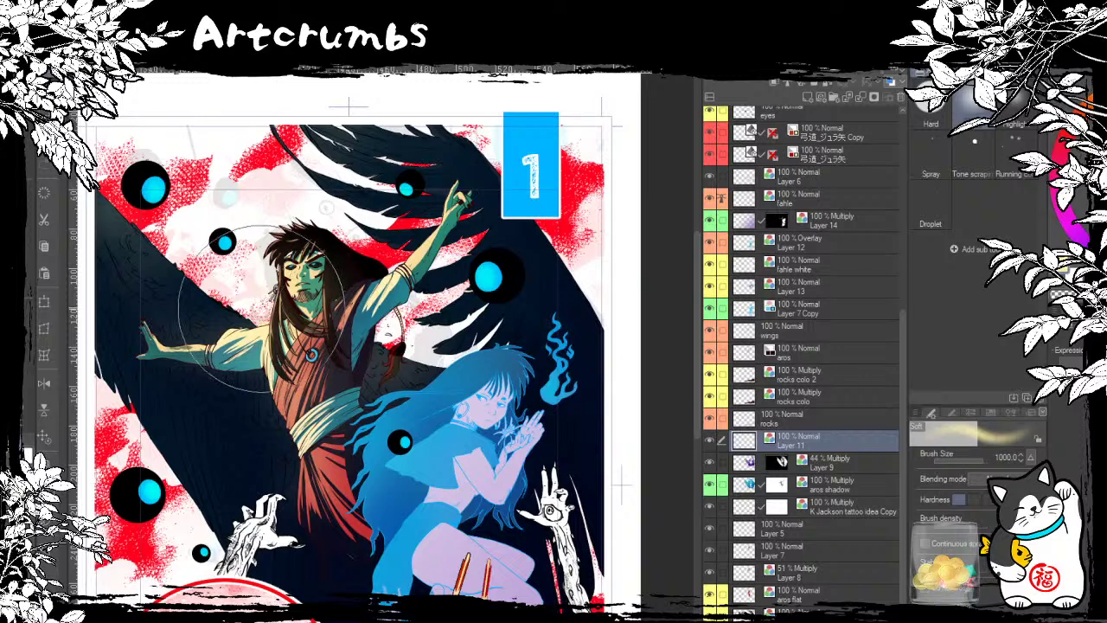
Step: Hide and show Layer 11 to compare the cover with and without the airbrushed light
{"action": "key", "text": "i"}
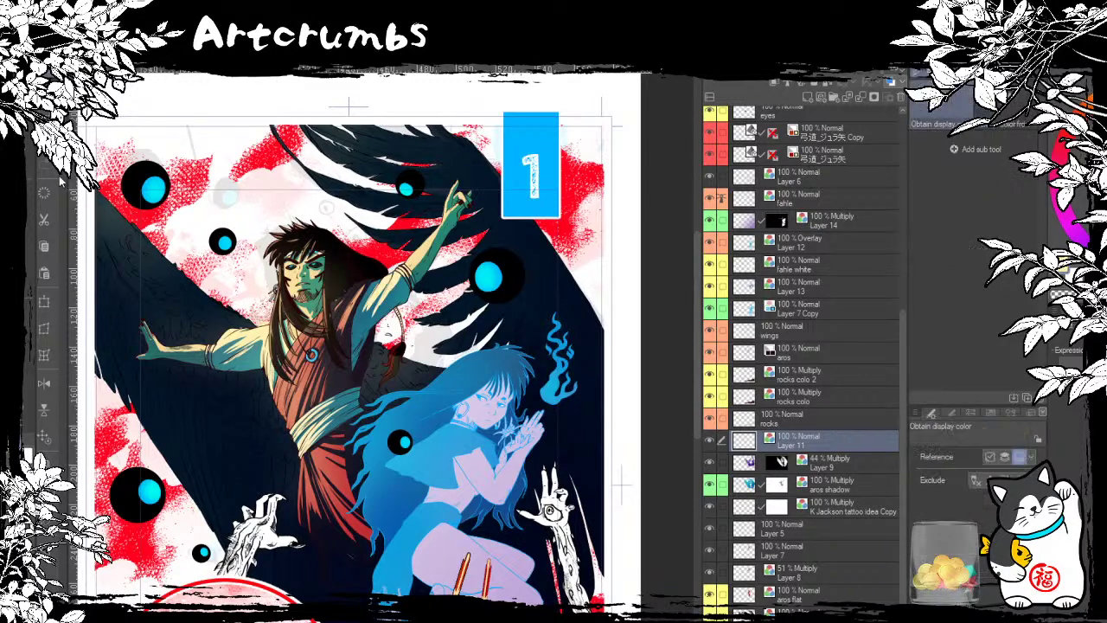
{"action": "key", "text": "o"}
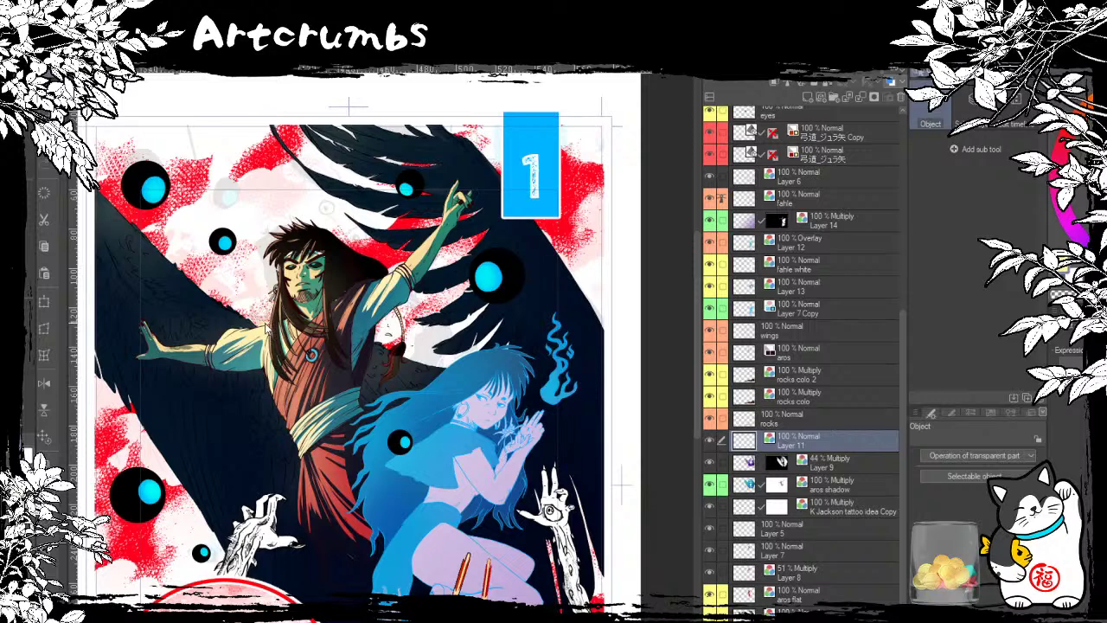
{"action": "left_click", "coordinate": [710, 442]}
{"action": "left_click", "coordinate": [710, 443]}
{"action": "key", "text": "e"}
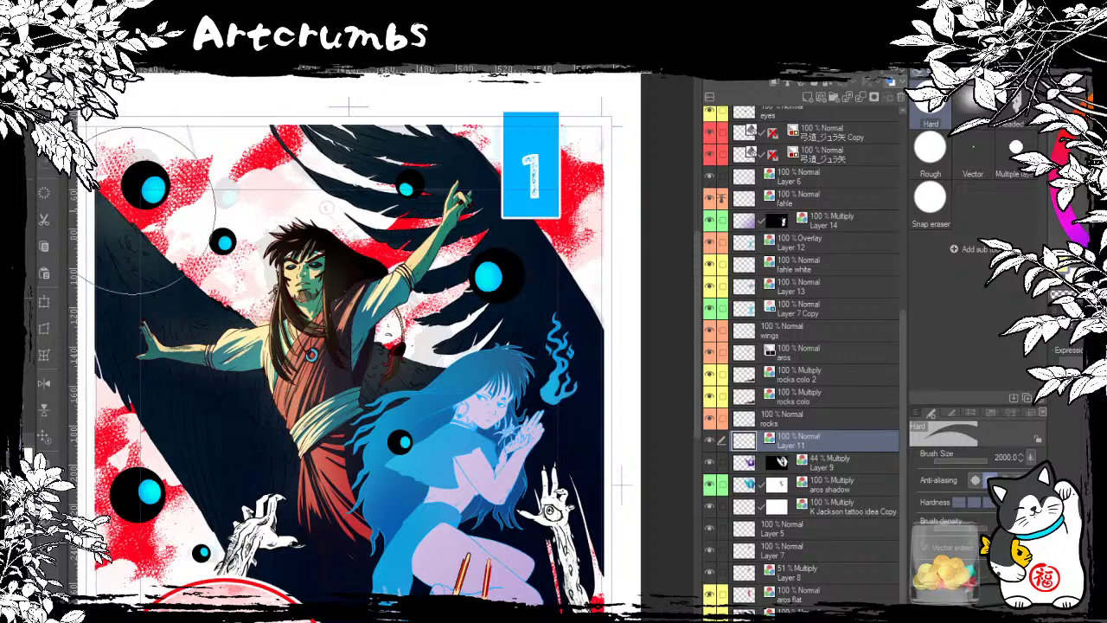
Step: Add a new layer above Layer 11, mark it with a red palette colour, and choose the G-pen at size 100 for the man's hair
{"action": "key", "text": "p"}
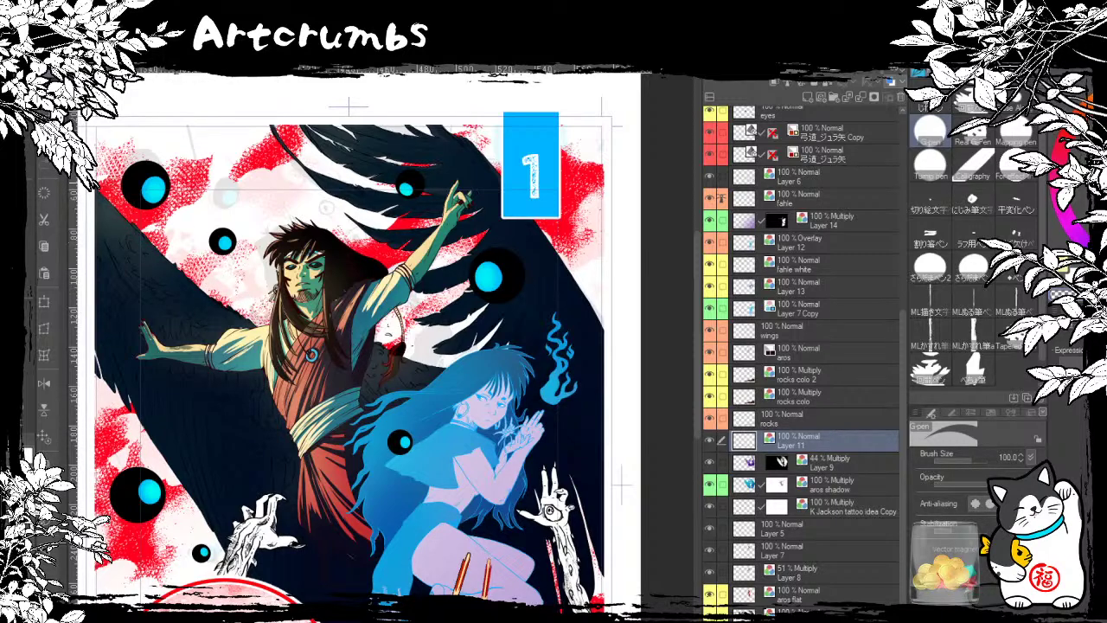
{"action": "left_click_drag", "start_coordinate": [158, 227], "coordinate": [116, 207]}
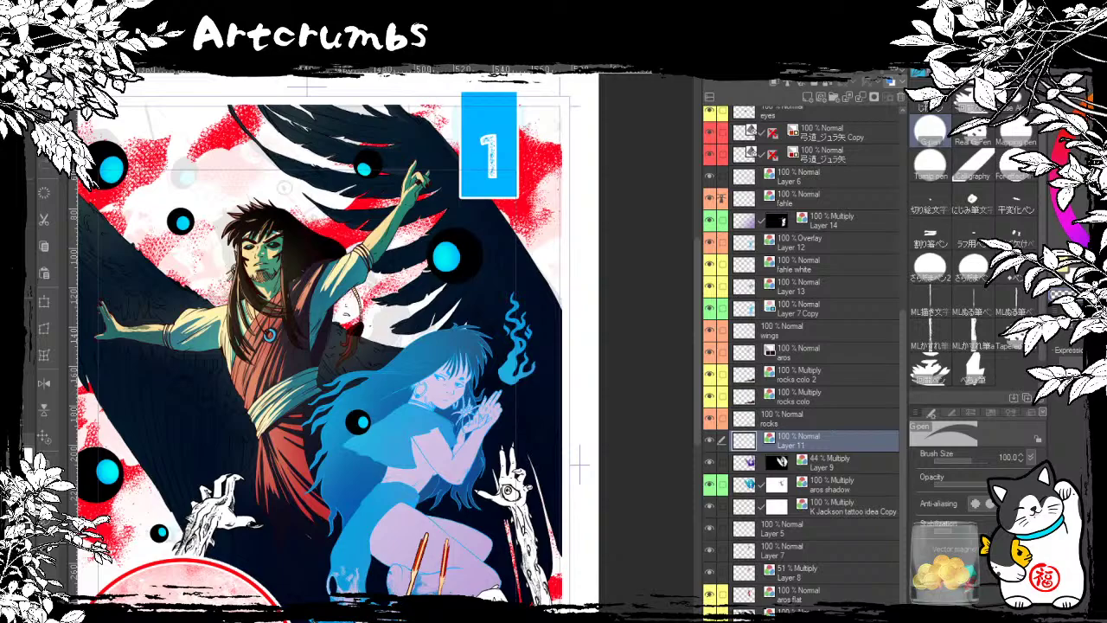
{"action": "key", "text": "ctrl+plus"}
{"action": "key", "text": "ctrl+plus"}
{"action": "left_click_drag", "start_coordinate": [223, 260], "coordinate": [373, 425]}
{"action": "left_click_drag", "start_coordinate": [120, 206], "coordinate": [310, 318]}
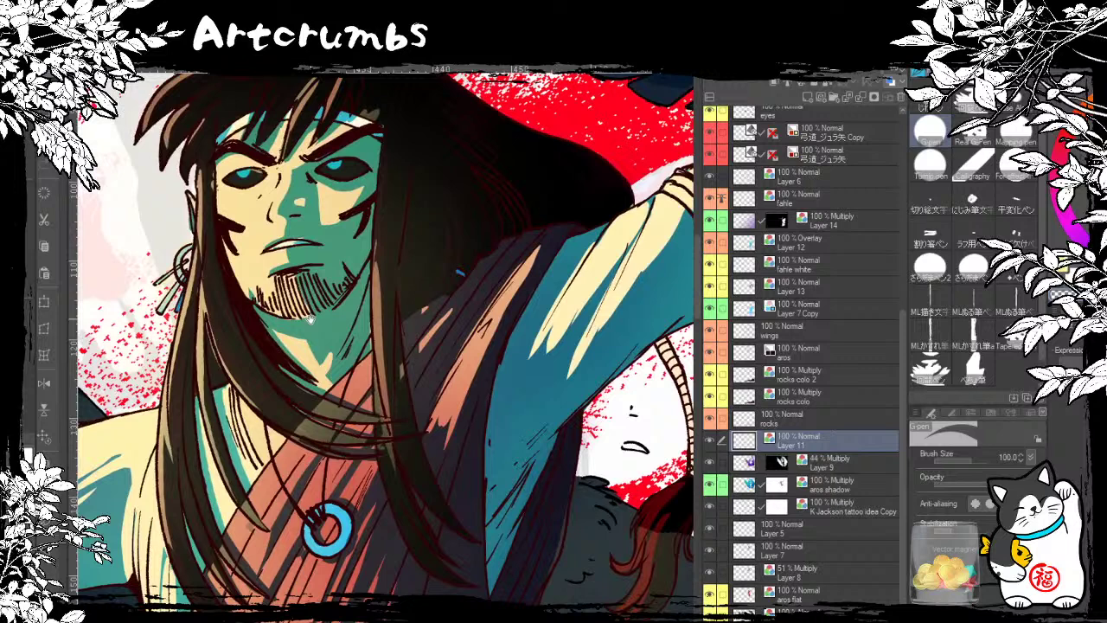
{"action": "left_click_drag", "start_coordinate": [275, 314], "coordinate": [323, 362]}
{"action": "left_click", "coordinate": [808, 97]}
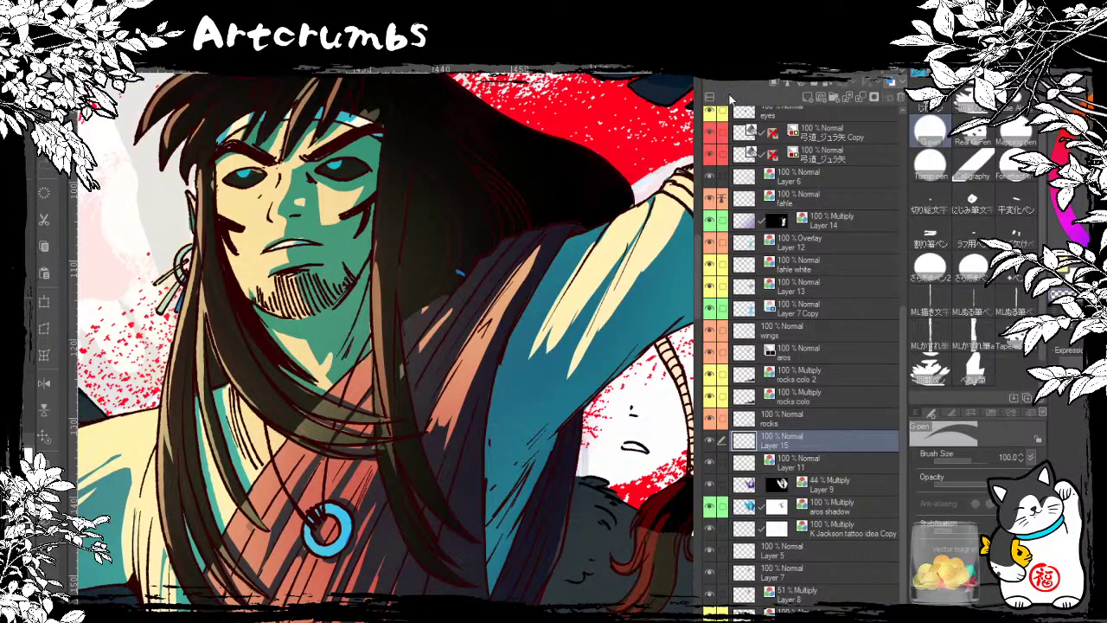
{"action": "left_click", "coordinate": [937, 131]}
{"action": "left_click", "coordinate": [934, 132]}
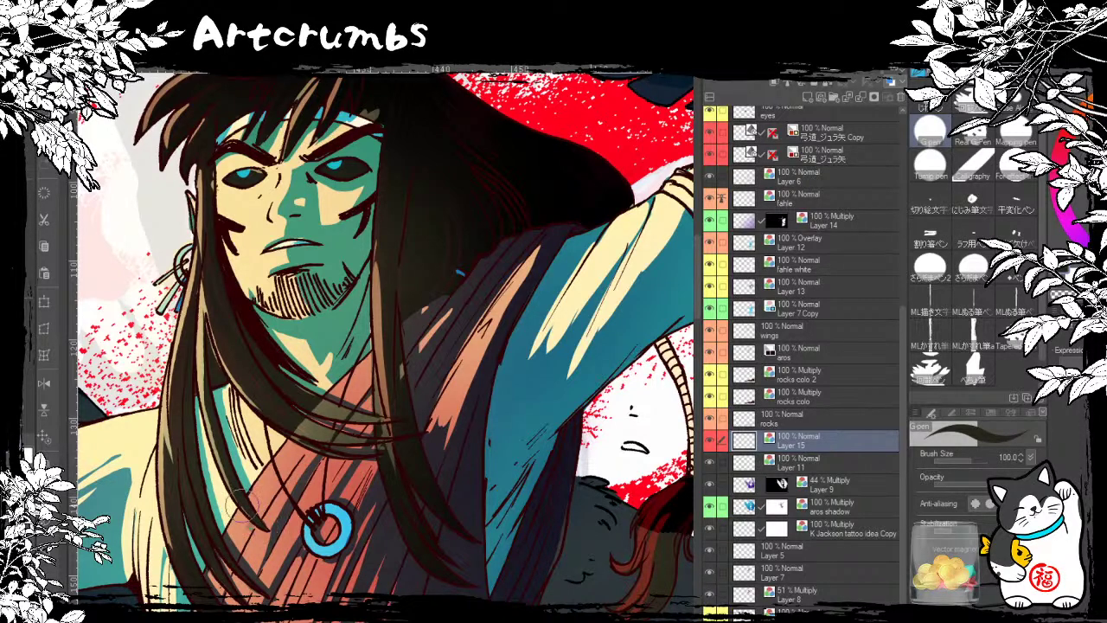
Step: Darken the man's hair strands across his neck and chest on Layer 15 with the G-pen at size 100
{"action": "left_click_drag", "start_coordinate": [247, 497], "coordinate": [216, 519]}
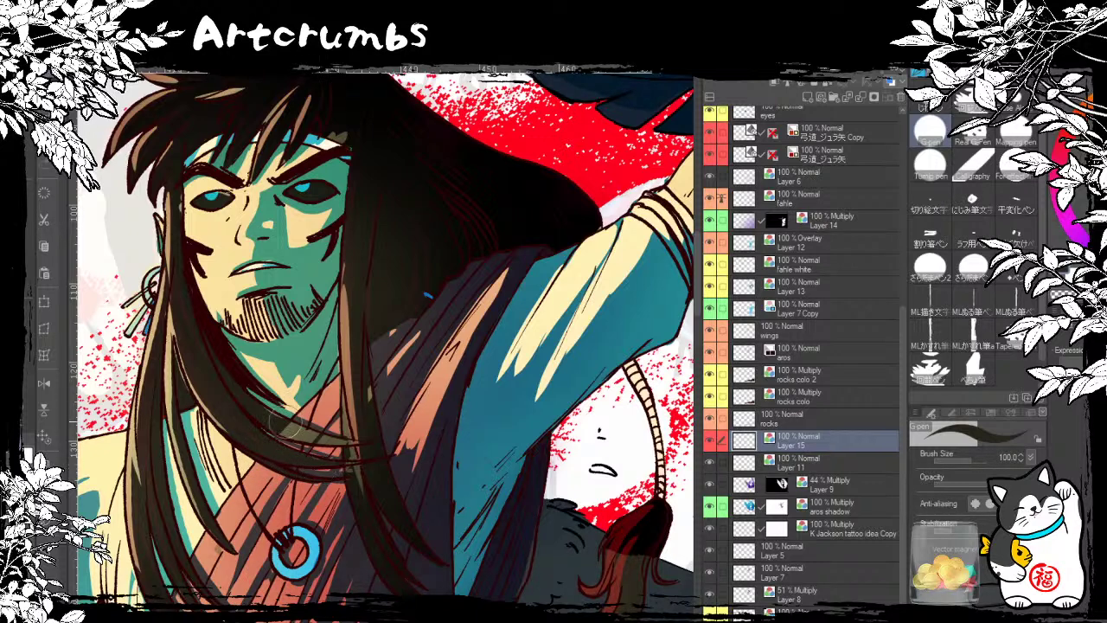
{"action": "left_click_drag", "start_coordinate": [282, 433], "coordinate": [364, 442]}
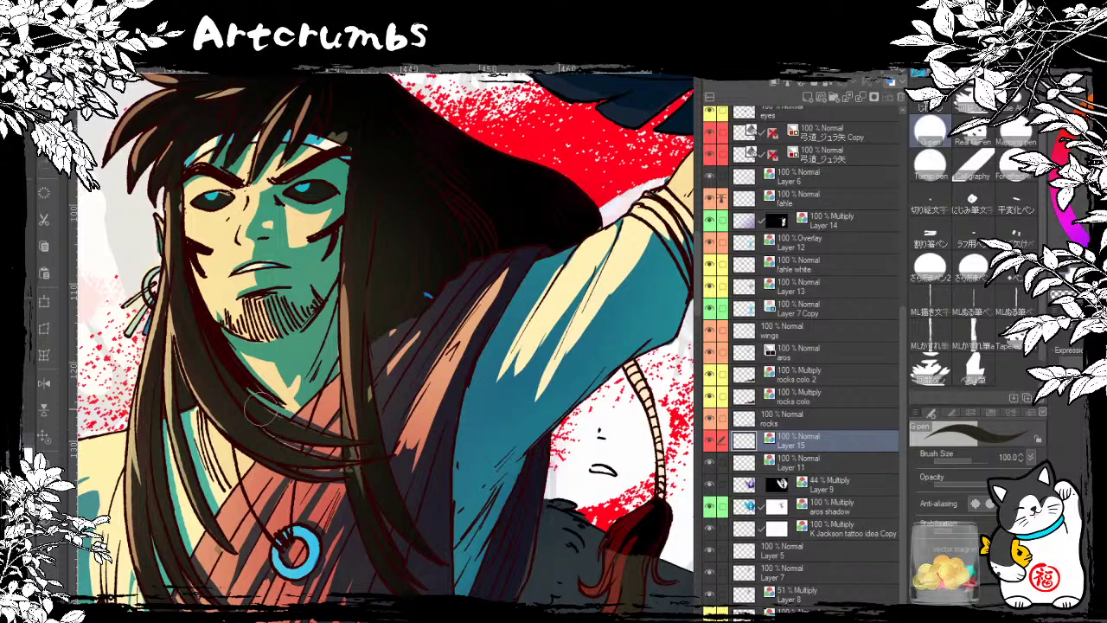
{"action": "left_click_drag", "start_coordinate": [281, 357], "coordinate": [177, 348]}
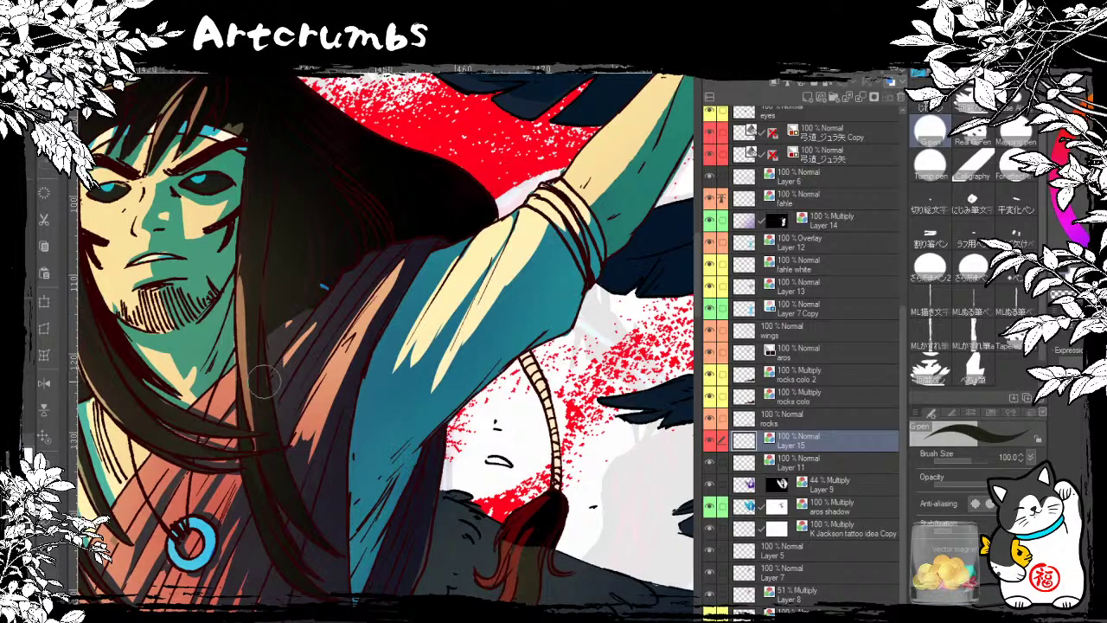
{"action": "left_click_drag", "start_coordinate": [257, 339], "coordinate": [410, 436]}
{"action": "left_click_drag", "start_coordinate": [289, 340], "coordinate": [265, 319]}
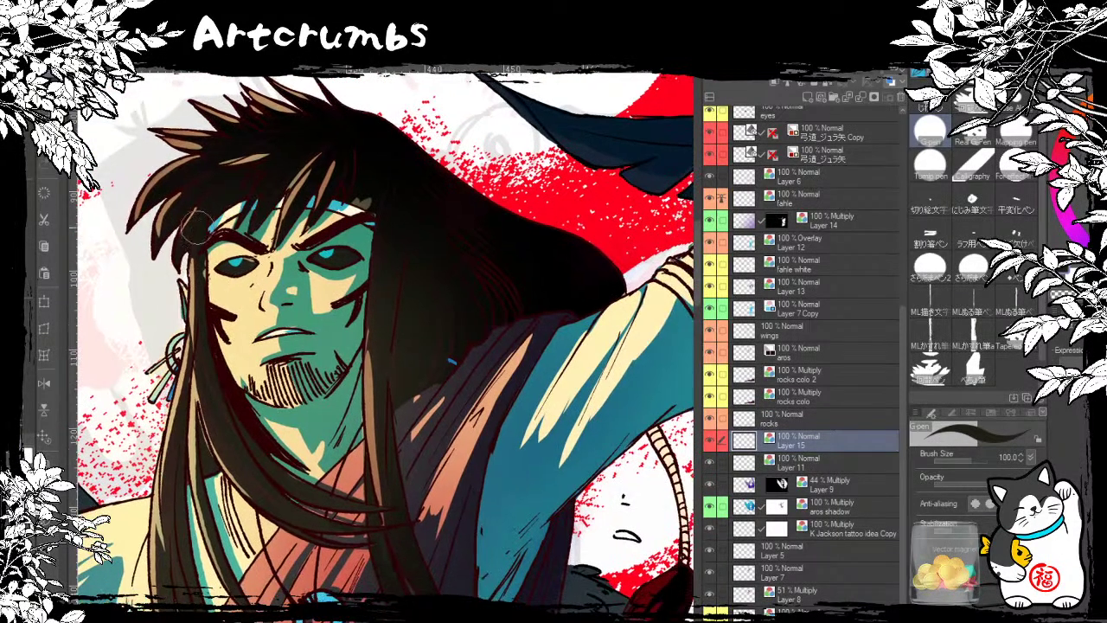
{"action": "scroll", "coordinate": [211, 251], "scroll_direction": "down", "scroll_amount": 3}
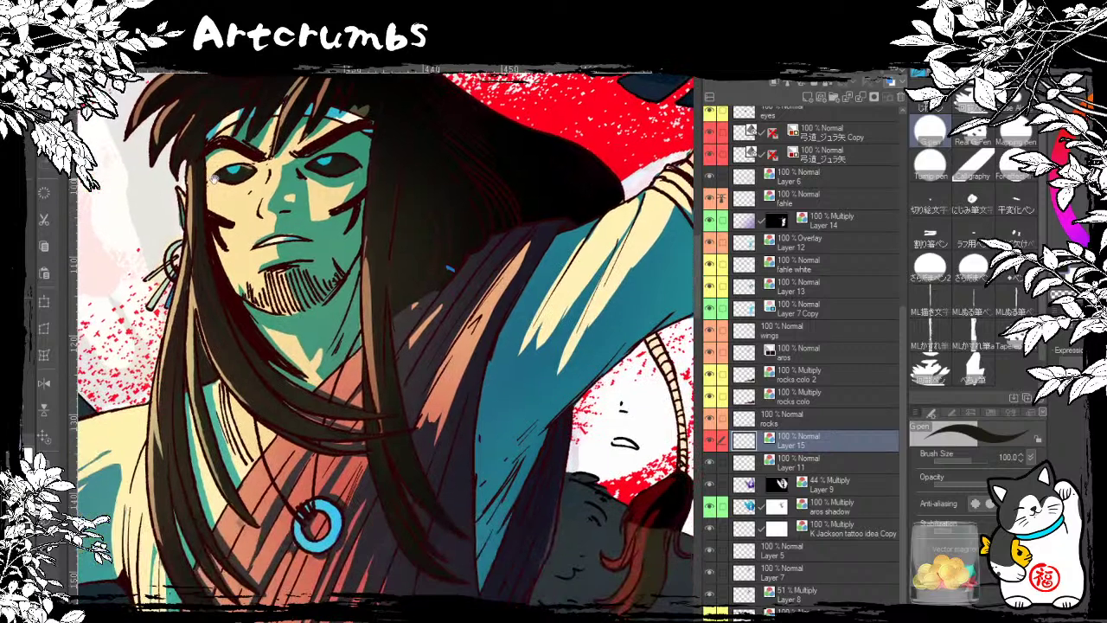
Step: Sample the salmon colour of the man's robe and retouch the robe around the hair strands with the G-pen
{"action": "left_click", "coordinate": [240, 513], "text": "alt"}
{"action": "mouse_move", "coordinate": [239, 519]}
{"action": "left_mouse_down"}
{"action": "mouse_move", "coordinate": [235, 470]}
{"action": "mouse_move", "coordinate": [267, 368]}
{"action": "left_mouse_up"}
{"action": "scroll", "coordinate": [265, 368], "scroll_direction": "down", "scroll_amount": 2}
{"action": "scroll", "coordinate": [262, 372], "scroll_direction": "up", "scroll_amount": 3}
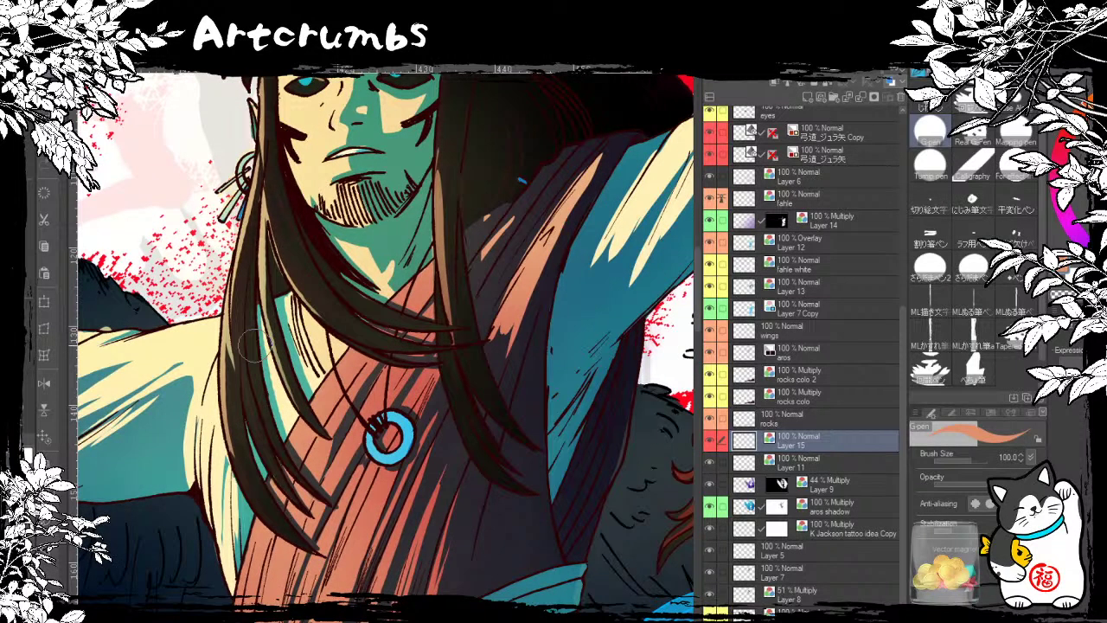
{"action": "left_click_drag", "start_coordinate": [250, 346], "coordinate": [175, 280]}
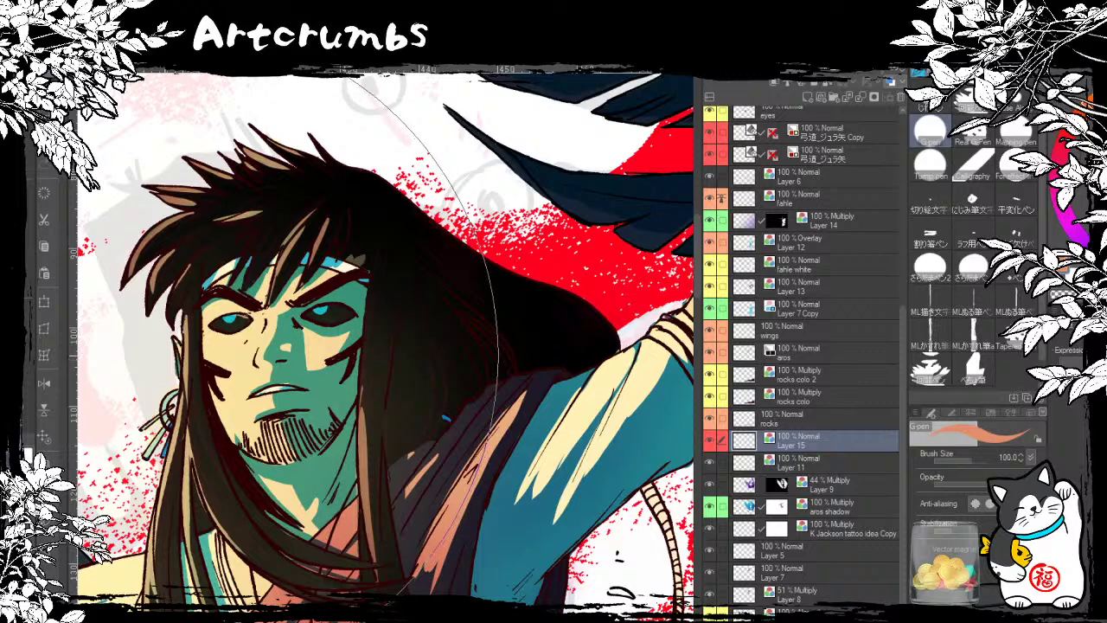
{"action": "left_click_drag", "start_coordinate": [242, 346], "coordinate": [297, 372]}
Step: Sample the dark hair colour, reduce the G-pen to size 25 and draw pupils in the man's cyan irises
{"action": "left_click", "coordinate": [301, 377], "text": "alt"}
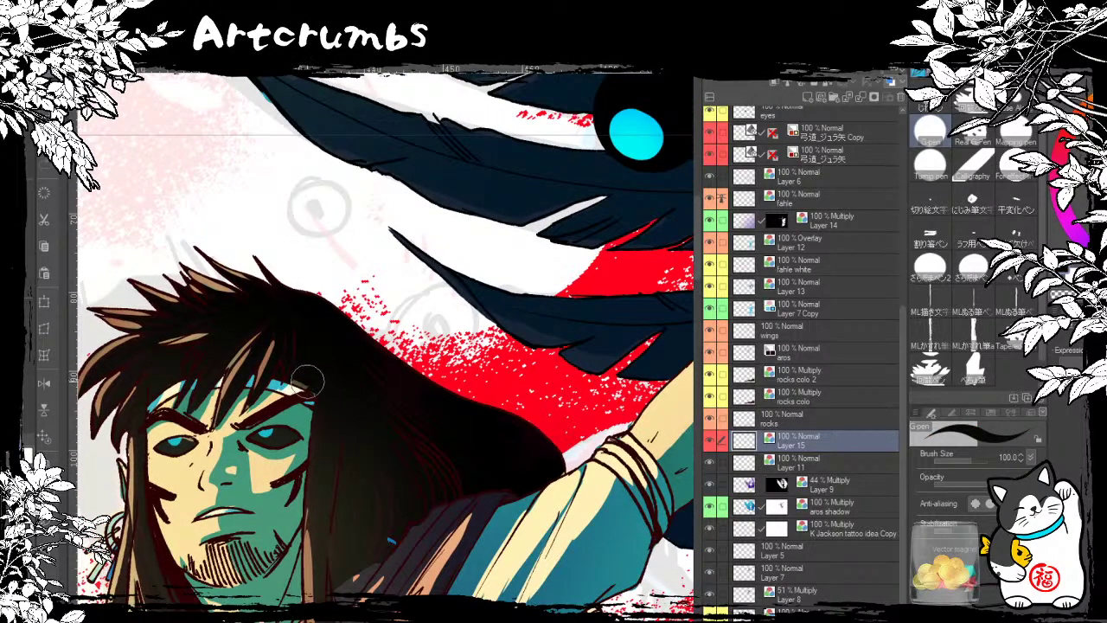
{"action": "left_click_drag", "start_coordinate": [301, 380], "coordinate": [274, 207]}
{"action": "left_click_drag", "start_coordinate": [265, 293], "coordinate": [298, 256]}
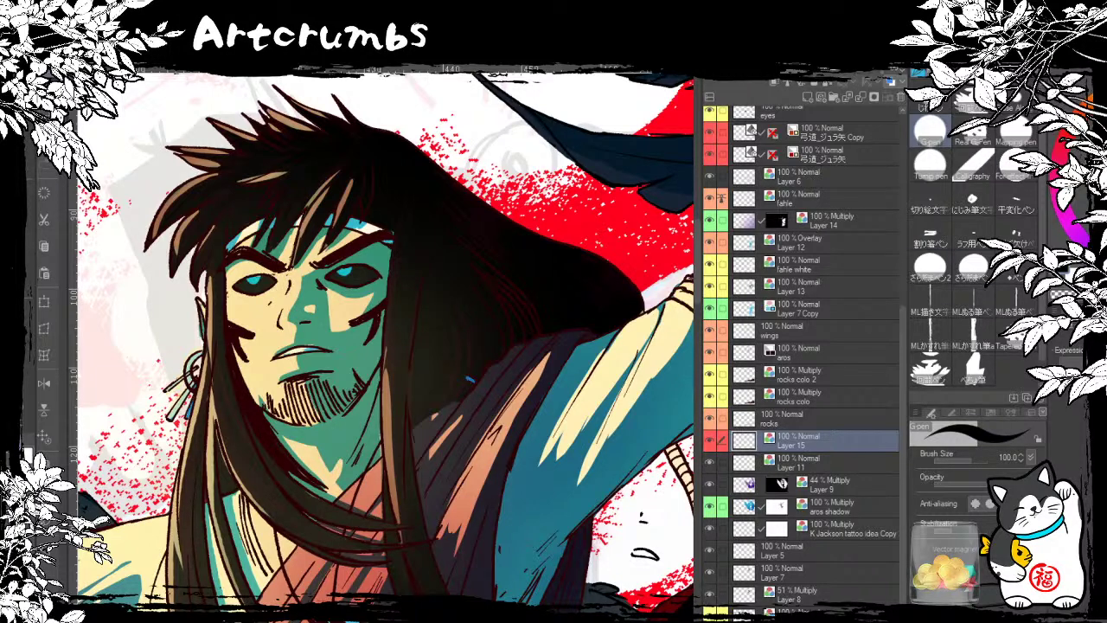
{"action": "key", "text": "bracketleft"}
{"action": "key", "text": "bracketleft"}
{"action": "key", "text": "bracketleft"}
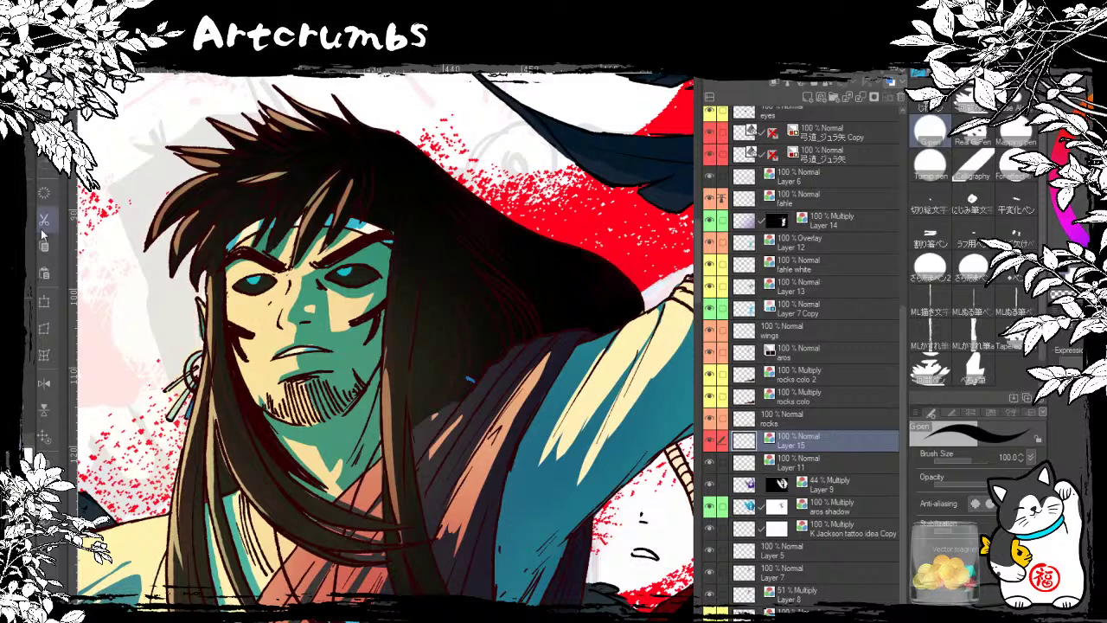
{"action": "key", "text": "bracketleft"}
{"action": "key", "text": "bracketleft"}
{"action": "key", "text": "bracketleft"}
{"action": "key", "text": "bracketleft"}
{"action": "key", "text": "bracketleft"}
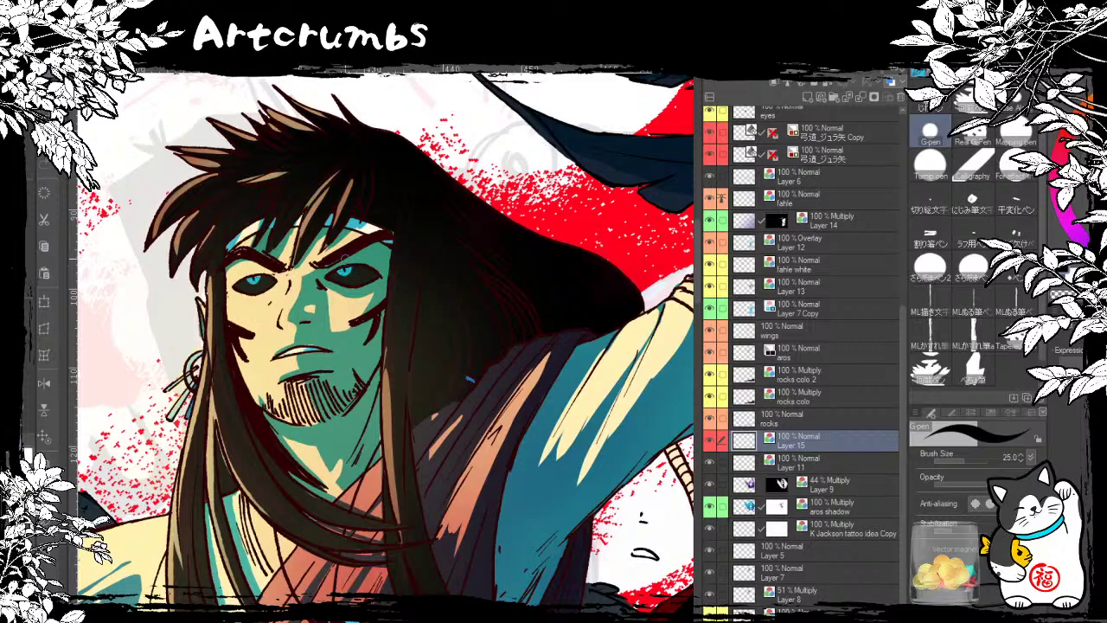
{"action": "left_click_drag", "start_coordinate": [335, 292], "coordinate": [296, 240]}
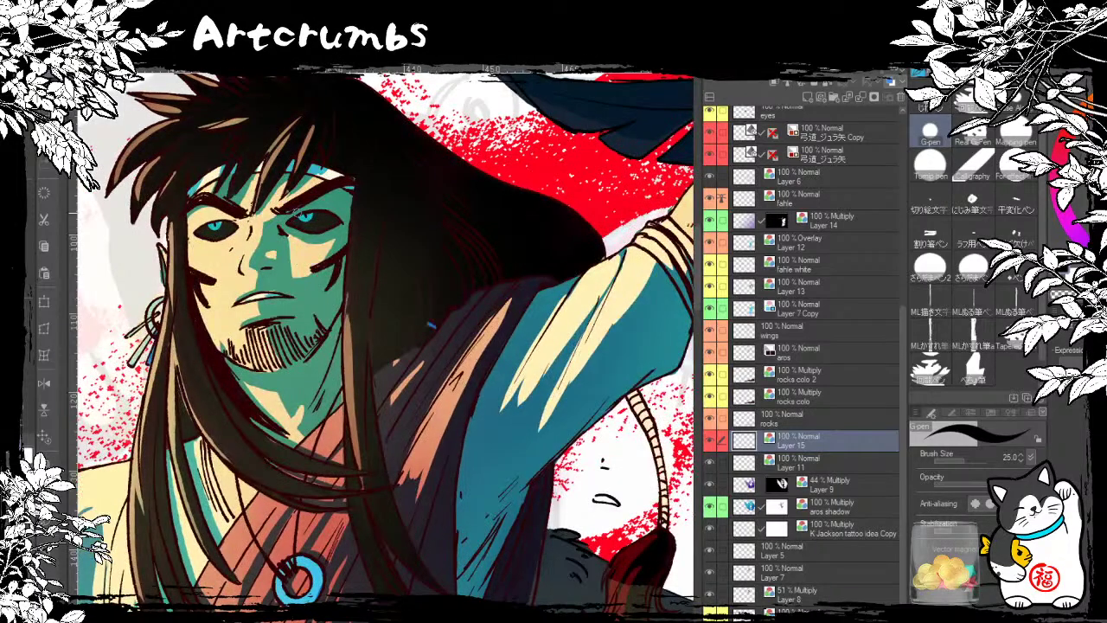
Step: Inspect the man's face, robe, outstretched arms and hanging tassel, sampling the green skin and dark line colours
{"action": "left_click", "coordinate": [280, 283], "text": "alt"}
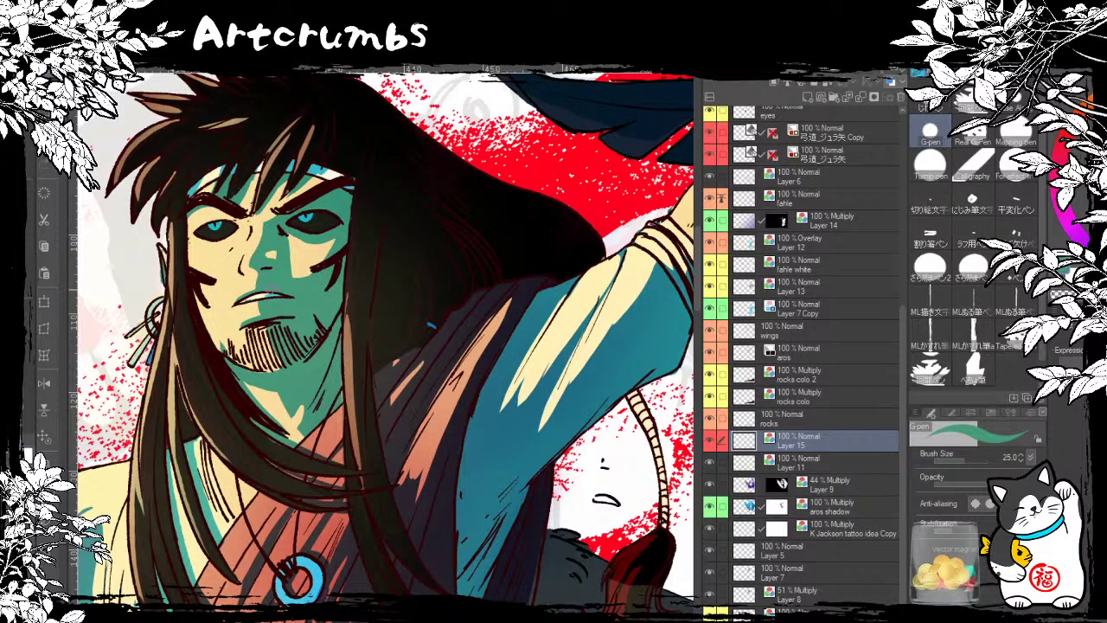
{"action": "left_click_drag", "start_coordinate": [275, 354], "coordinate": [318, 225]}
{"action": "left_click_drag", "start_coordinate": [256, 552], "coordinate": [284, 265]}
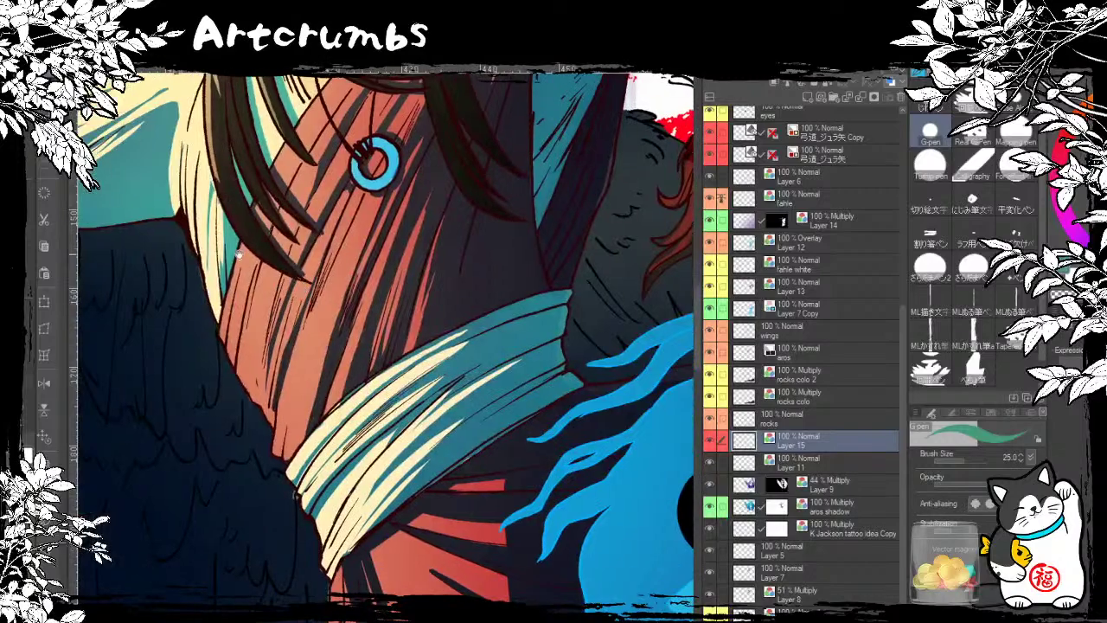
{"action": "left_click_drag", "start_coordinate": [100, 173], "coordinate": [370, 423]}
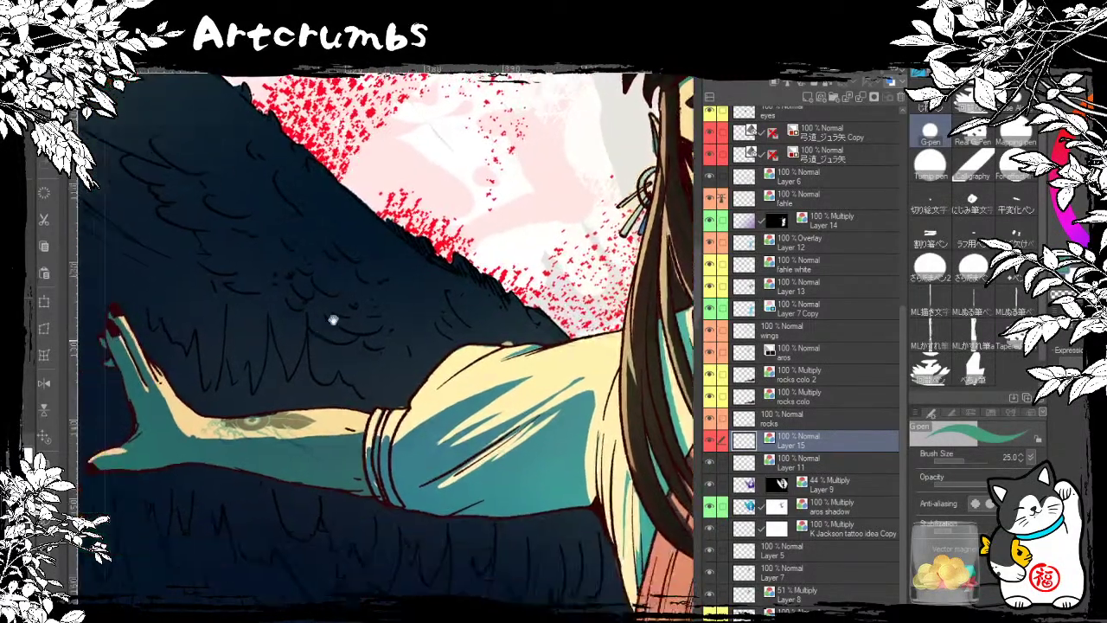
{"action": "left_click_drag", "start_coordinate": [282, 418], "coordinate": [106, 327]}
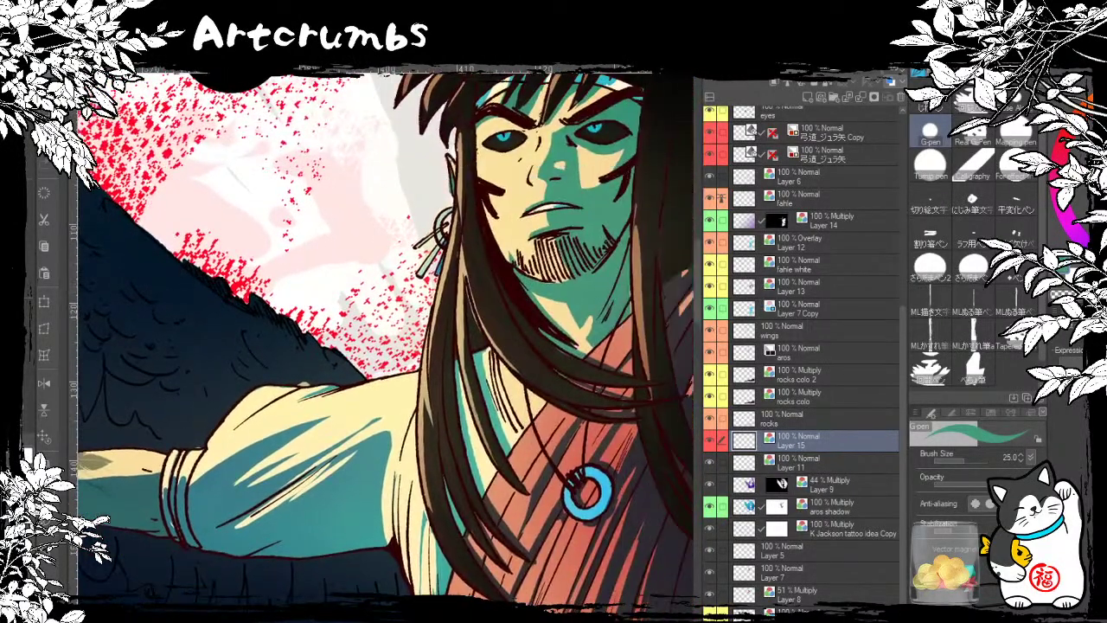
{"action": "key", "text": "ctrl+minus"}
{"action": "left_click_drag", "start_coordinate": [272, 451], "coordinate": [162, 460]}
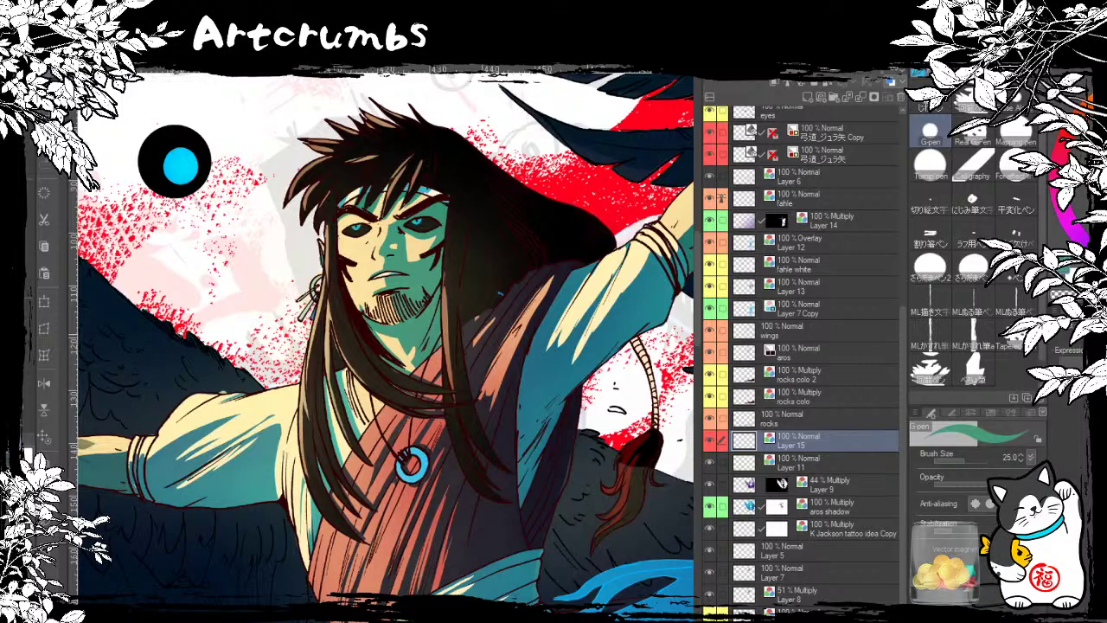
{"action": "mouse_move", "coordinate": [448, 349]}
{"action": "left_mouse_down"}
{"action": "mouse_move", "coordinate": [412, 296]}
{"action": "mouse_move", "coordinate": [359, 284]}
{"action": "mouse_move", "coordinate": [251, 306]}
{"action": "mouse_move", "coordinate": [170, 272]}
{"action": "left_mouse_up"}
{"action": "left_click", "coordinate": [285, 396], "text": "alt"}
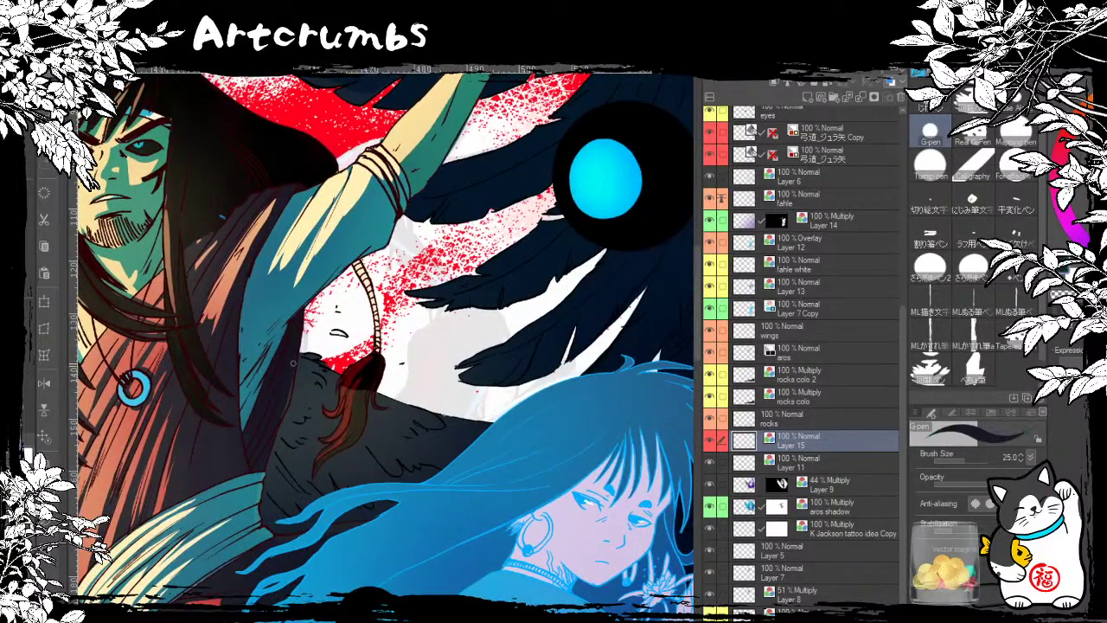
{"action": "left_click_drag", "start_coordinate": [347, 313], "coordinate": [293, 373]}
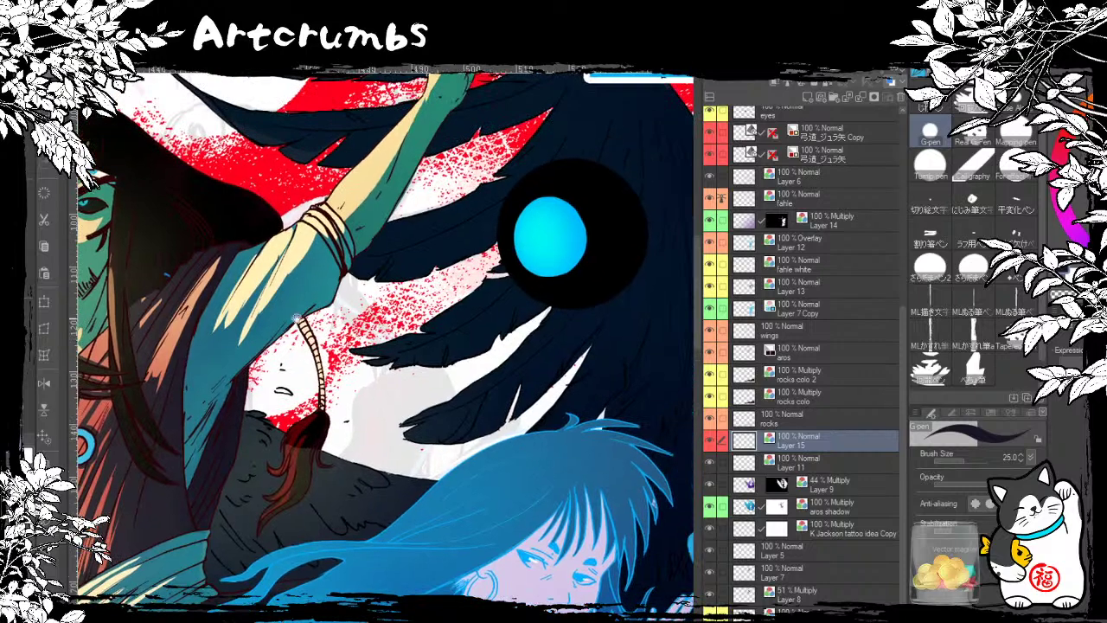
{"action": "left_click_drag", "start_coordinate": [310, 410], "coordinate": [382, 358]}
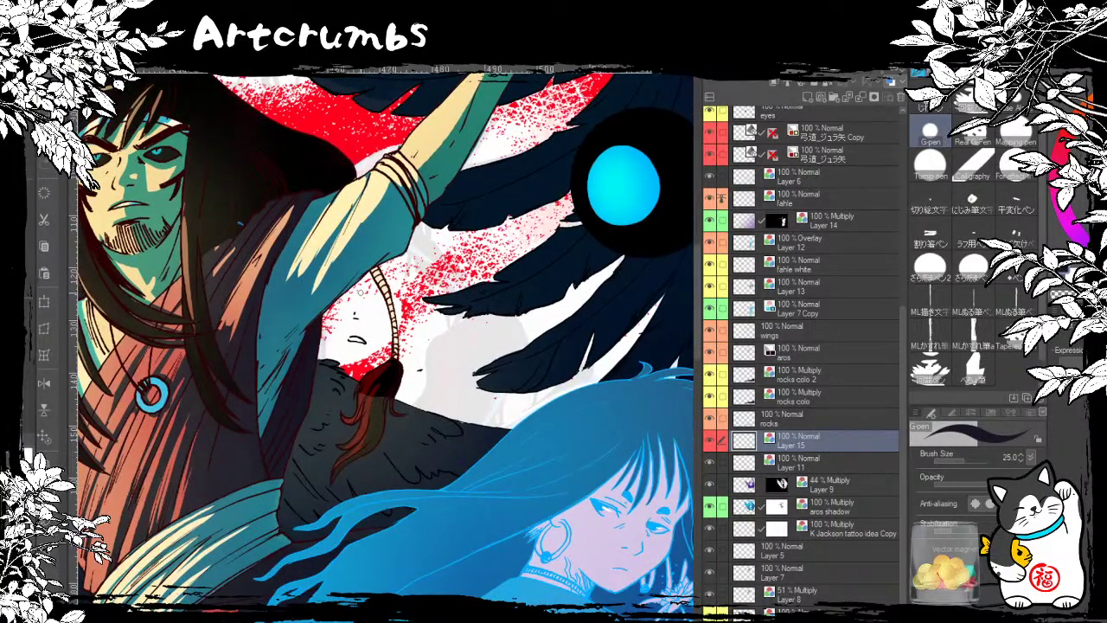
Step: Hide and show Layer 11 and Layer 15 to compare the cover with and without the light and hair retouching
{"action": "left_click", "coordinate": [711, 463]}
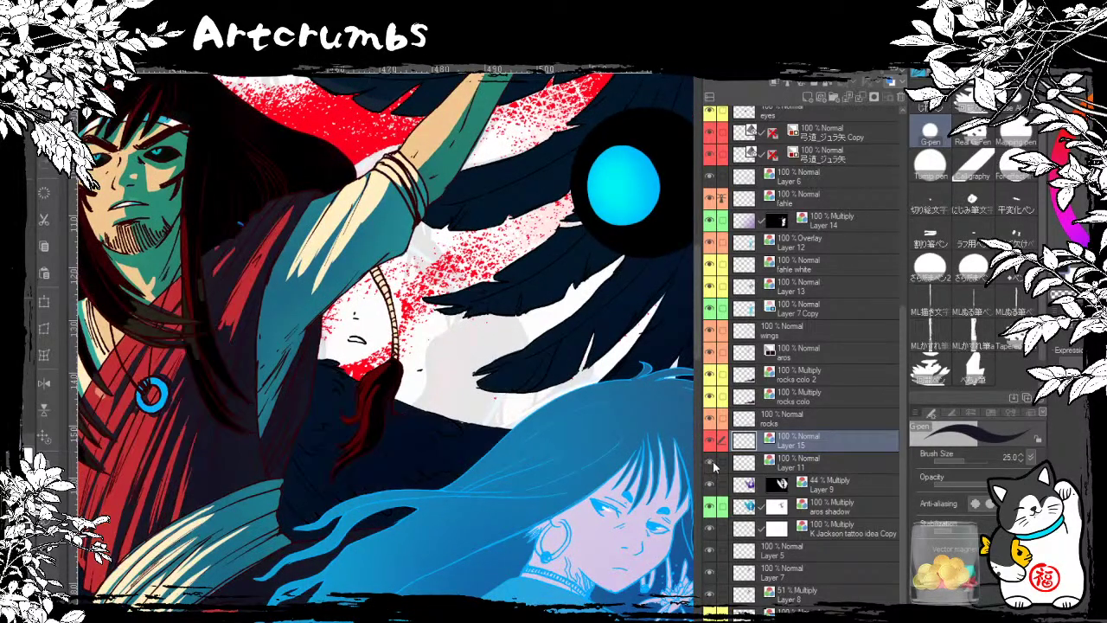
{"action": "left_click", "coordinate": [711, 464]}
{"action": "left_click_drag", "start_coordinate": [362, 504], "coordinate": [528, 578]}
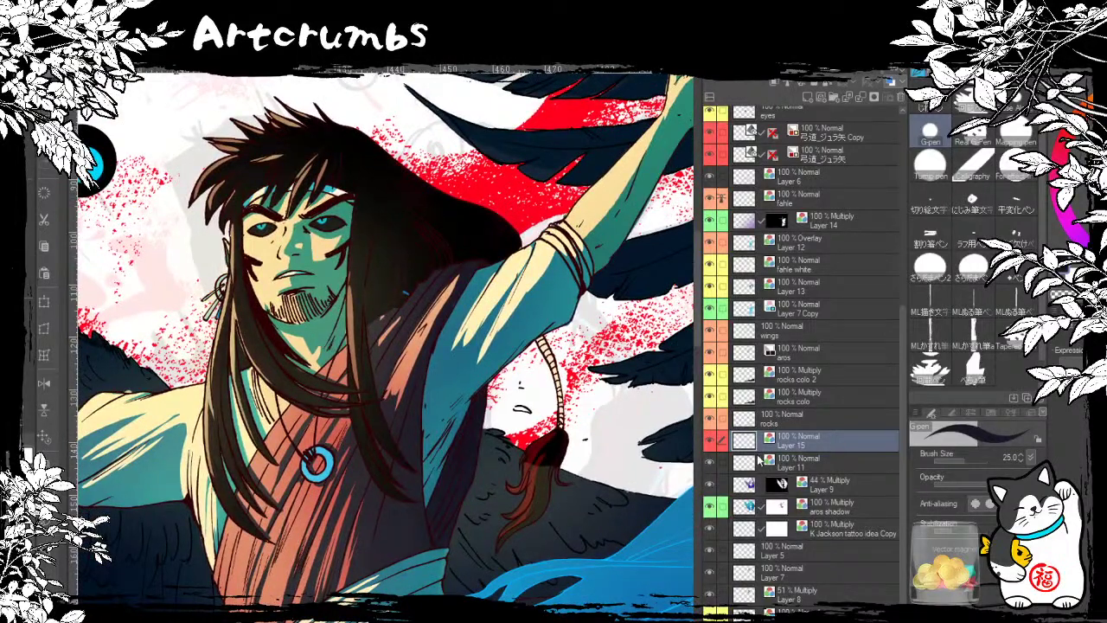
{"action": "left_click", "coordinate": [711, 442]}
{"action": "left_click", "coordinate": [712, 443]}
{"action": "left_click", "coordinate": [711, 465]}
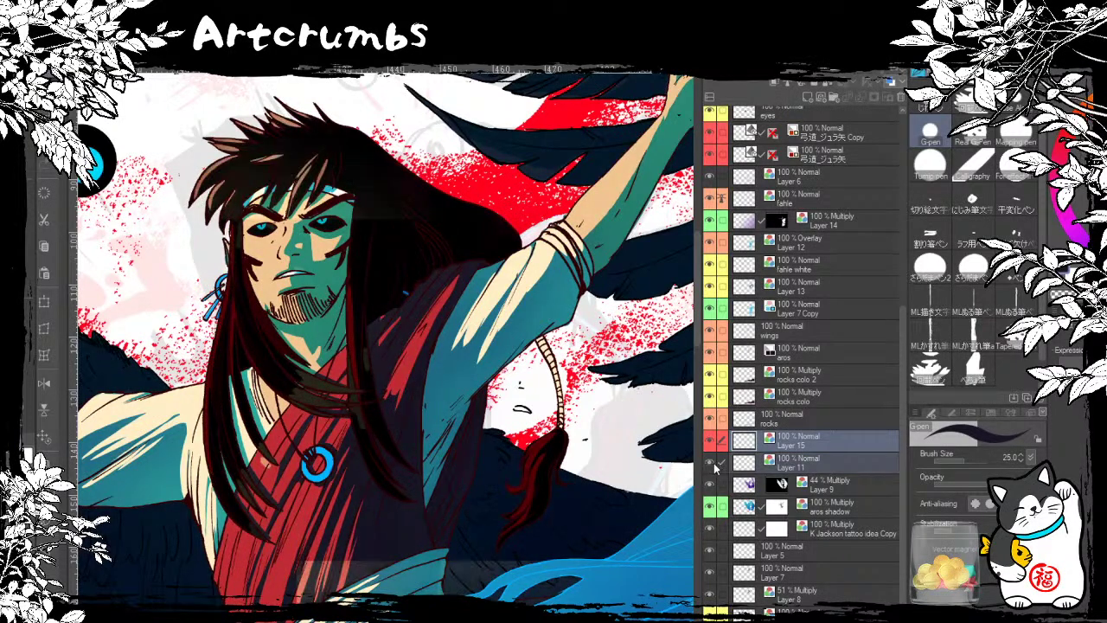
{"action": "left_click", "coordinate": [711, 464]}
Step: Try the Overlay and Add (Glow) blending modes on Layer 11, with Add (Glow) at 48% opacity
{"action": "left_click", "coordinate": [779, 467]}
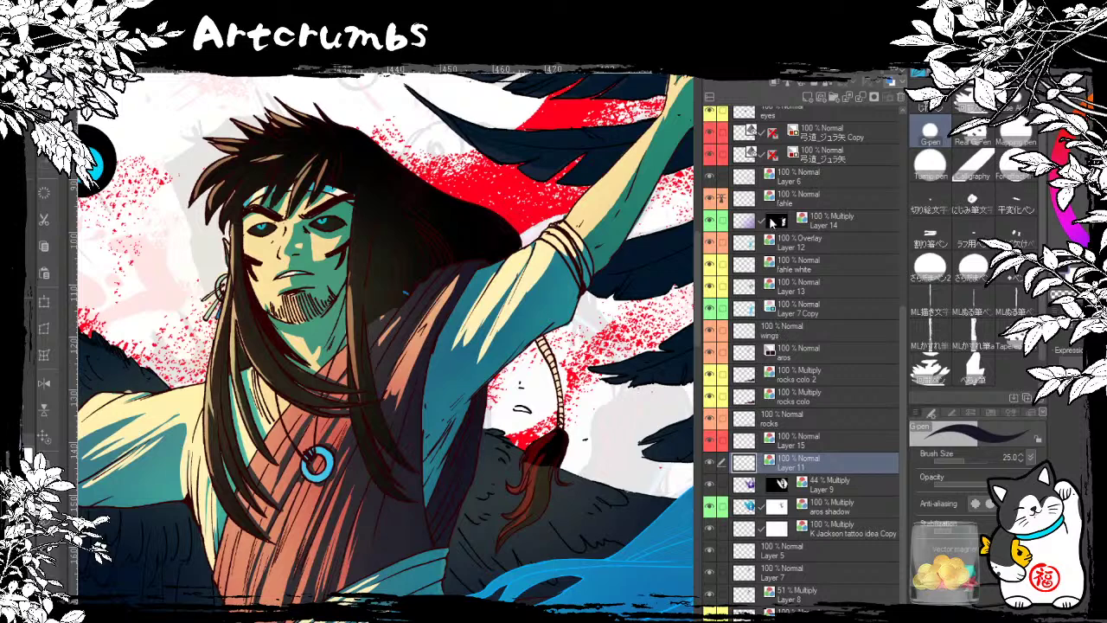
{"action": "left_click", "coordinate": [769, 246]}
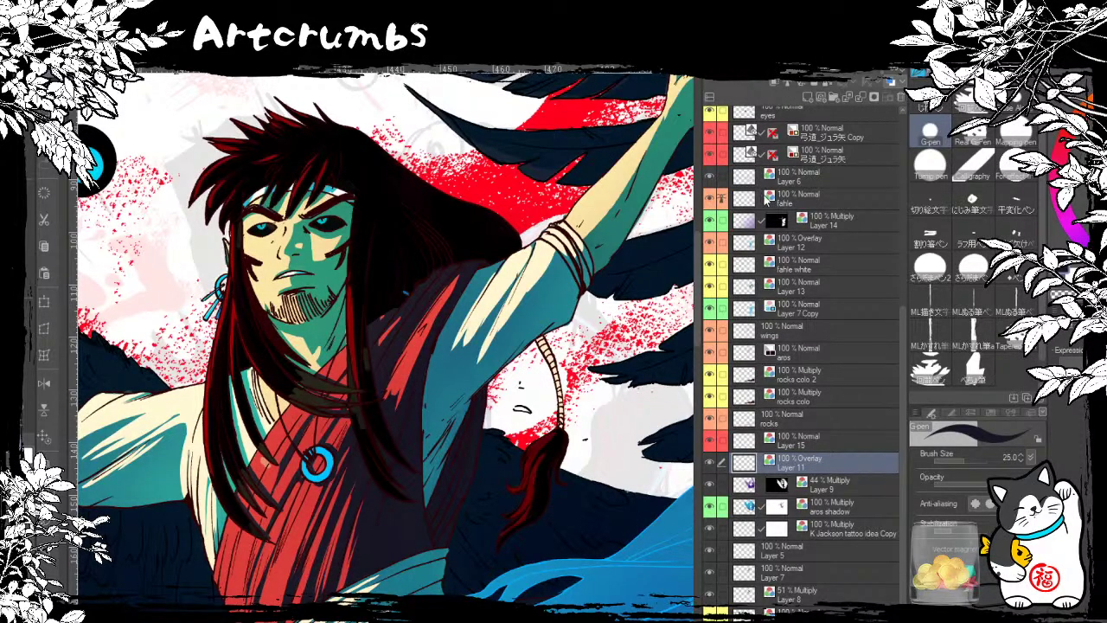
{"action": "left_click", "coordinate": [770, 226]}
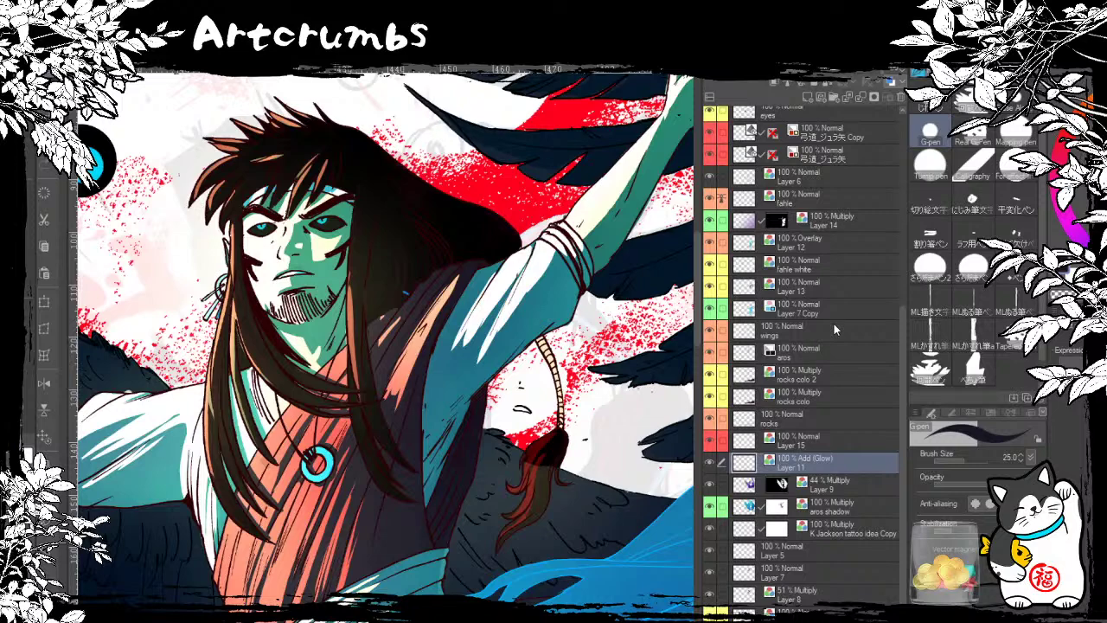
{"action": "left_click", "coordinate": [859, 76]}
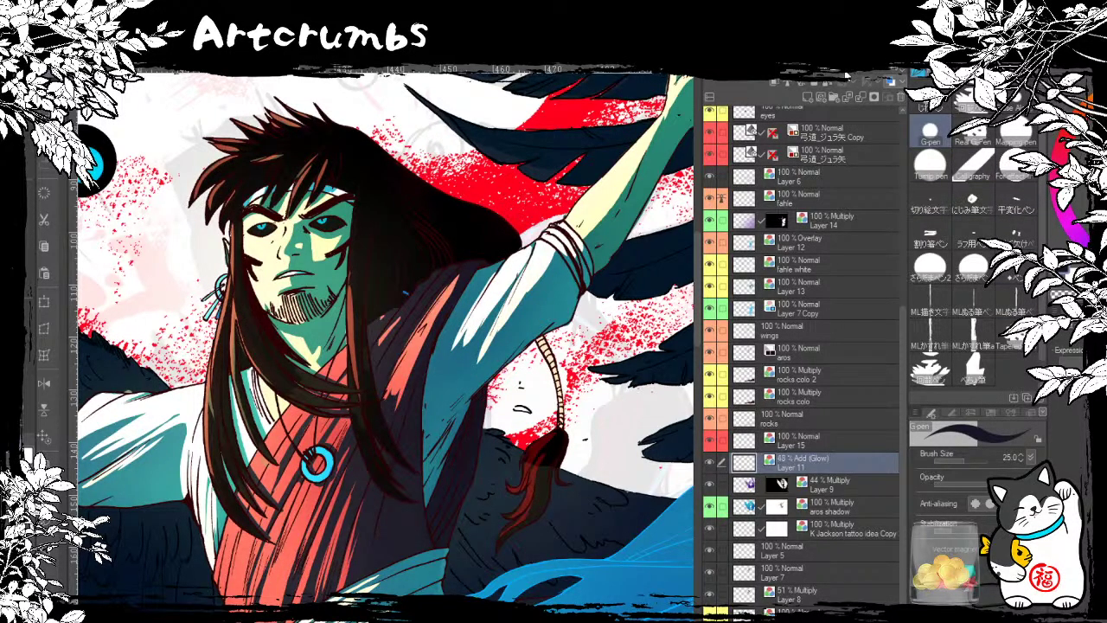
{"action": "left_click_drag", "start_coordinate": [459, 300], "coordinate": [428, 315]}
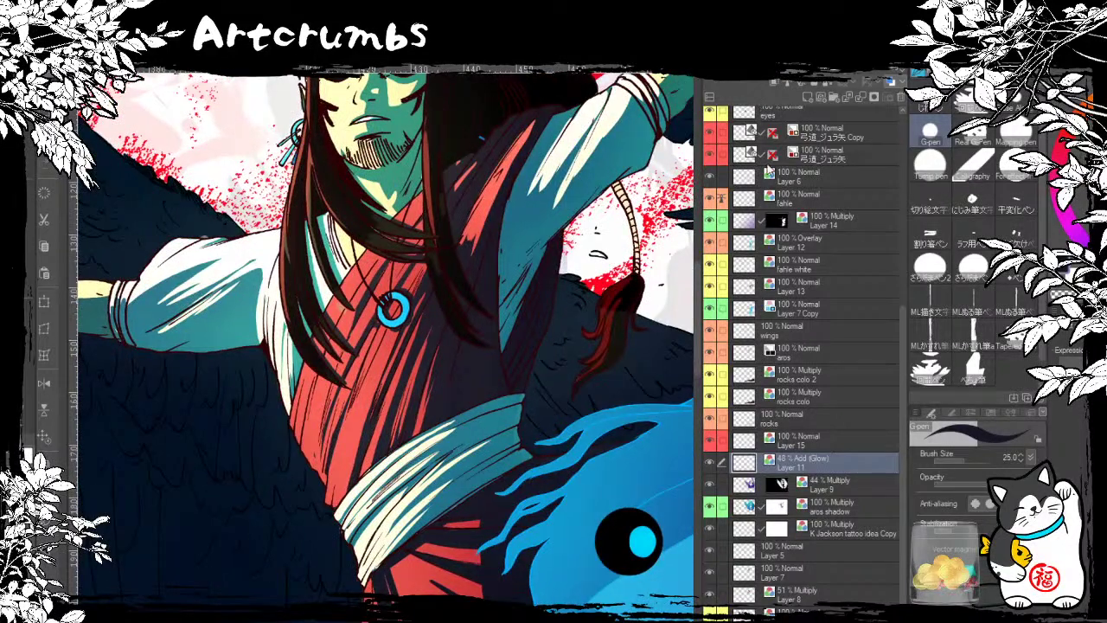
Step: Switch Layer 11 back to Normal blending and set its opacity to 70%
{"action": "left_click", "coordinate": [758, 80]}
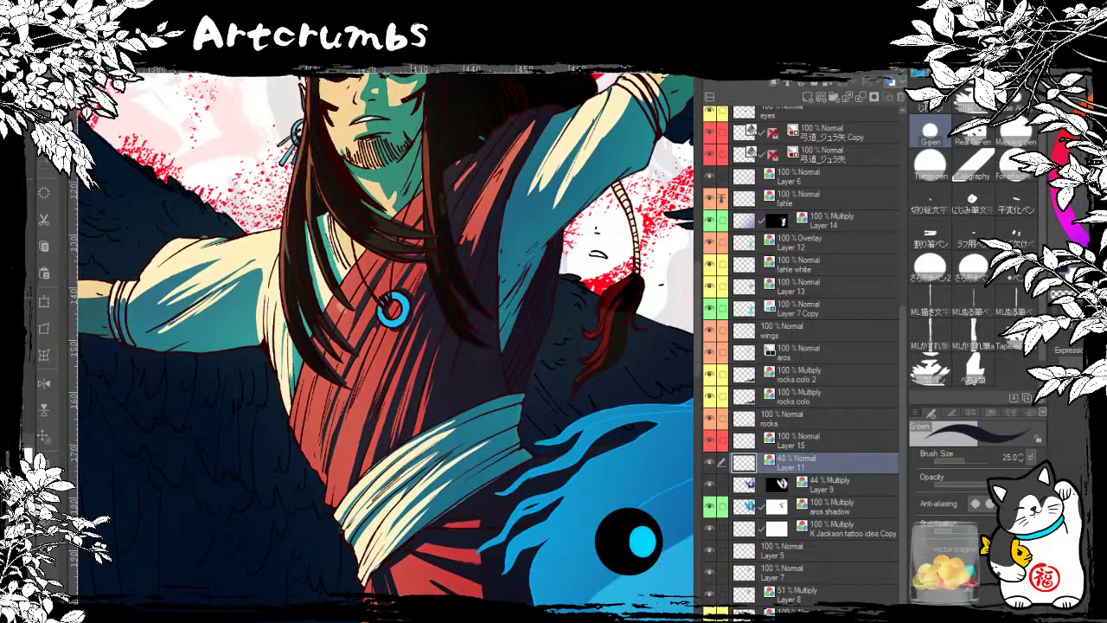
{"action": "left_click_drag", "start_coordinate": [465, 186], "coordinate": [451, 355]}
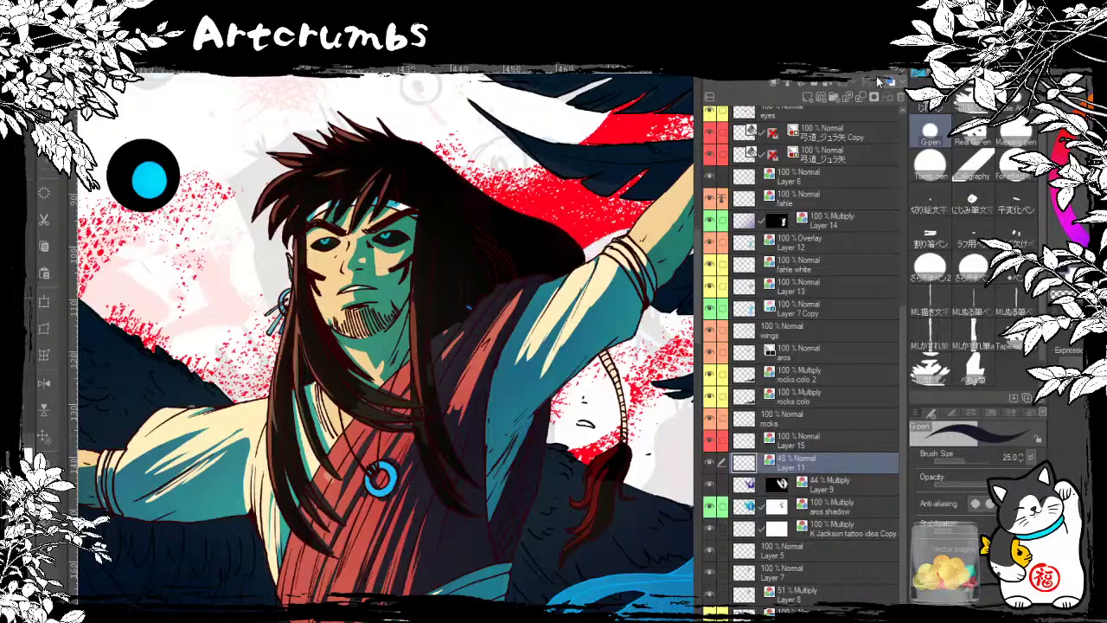
{"action": "mouse_move", "coordinate": [858, 74]}
{"action": "left_mouse_down"}
{"action": "mouse_move", "coordinate": [878, 73]}
{"action": "mouse_move", "coordinate": [868, 72]}
{"action": "left_mouse_up"}
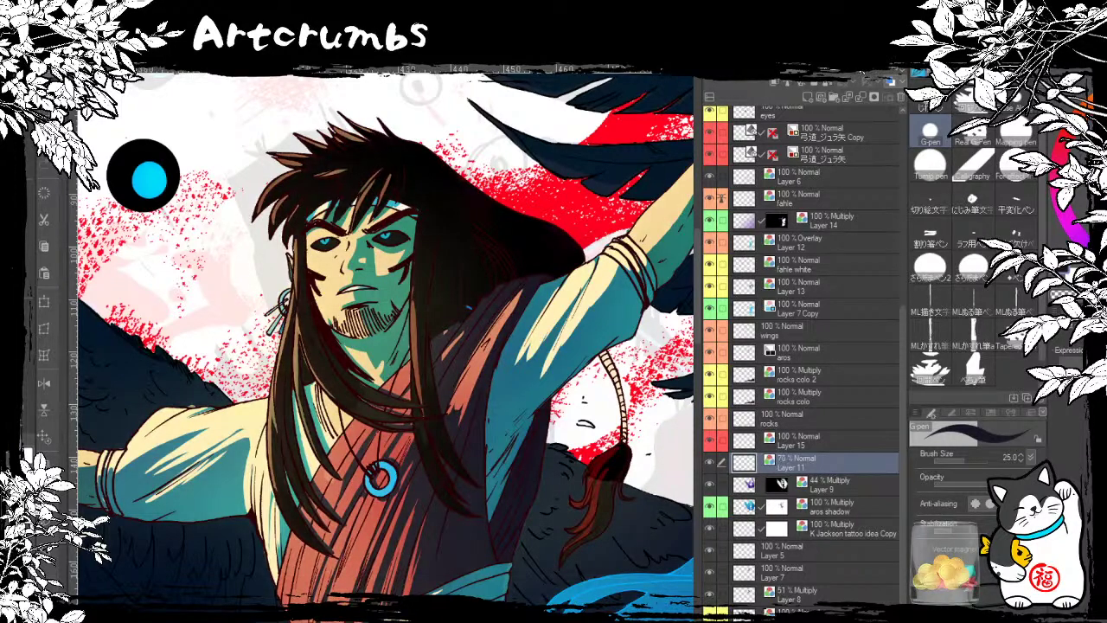
Step: Recolour the light on Layer 11 to cyan with the layer colour effect
{"action": "left_click_drag", "start_coordinate": [622, 444], "coordinate": [573, 226]}
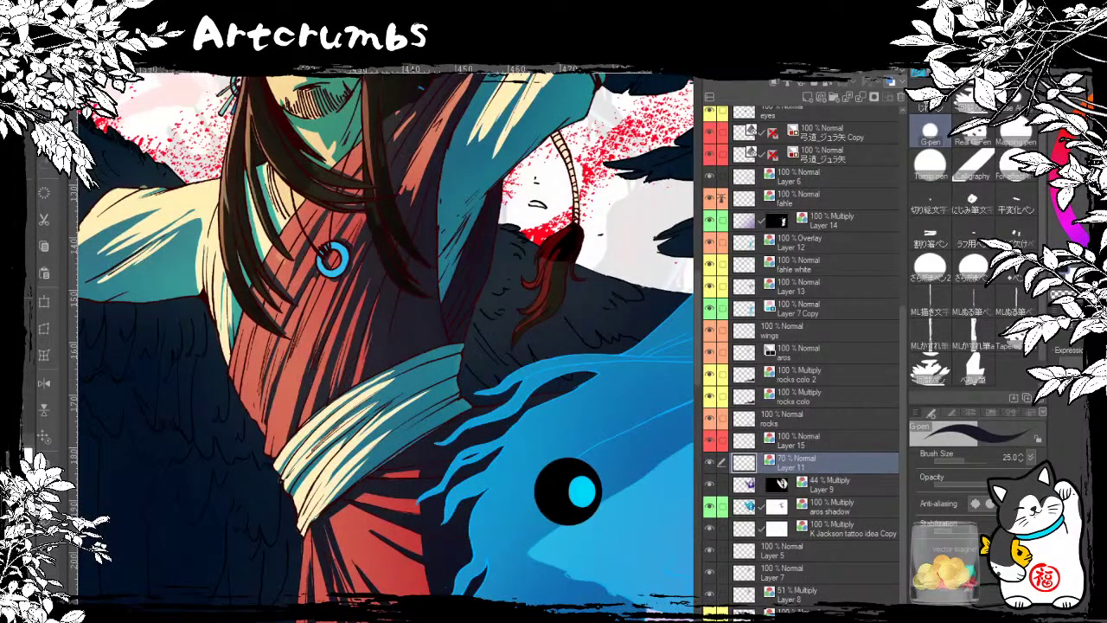
{"action": "scroll", "coordinate": [321, 390], "scroll_direction": "down", "scroll_amount": 5}
{"action": "scroll", "coordinate": [321, 390], "scroll_direction": "up", "scroll_amount": 1}
{"action": "scroll", "coordinate": [321, 390], "scroll_direction": "up", "scroll_amount": 1}
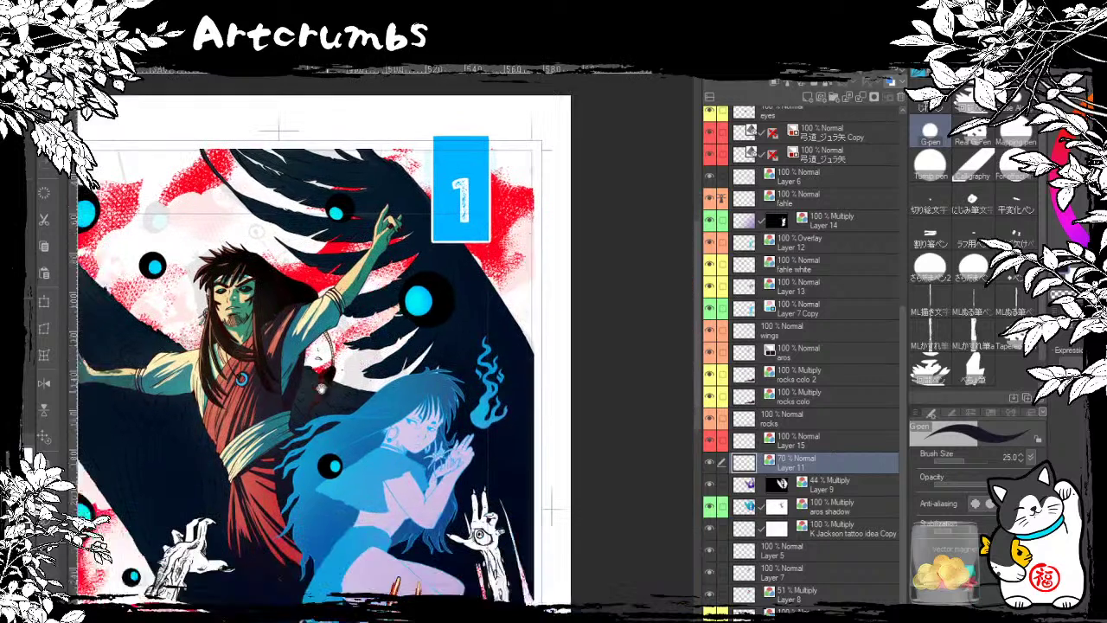
{"action": "scroll", "coordinate": [321, 391], "scroll_direction": "up", "scroll_amount": 3}
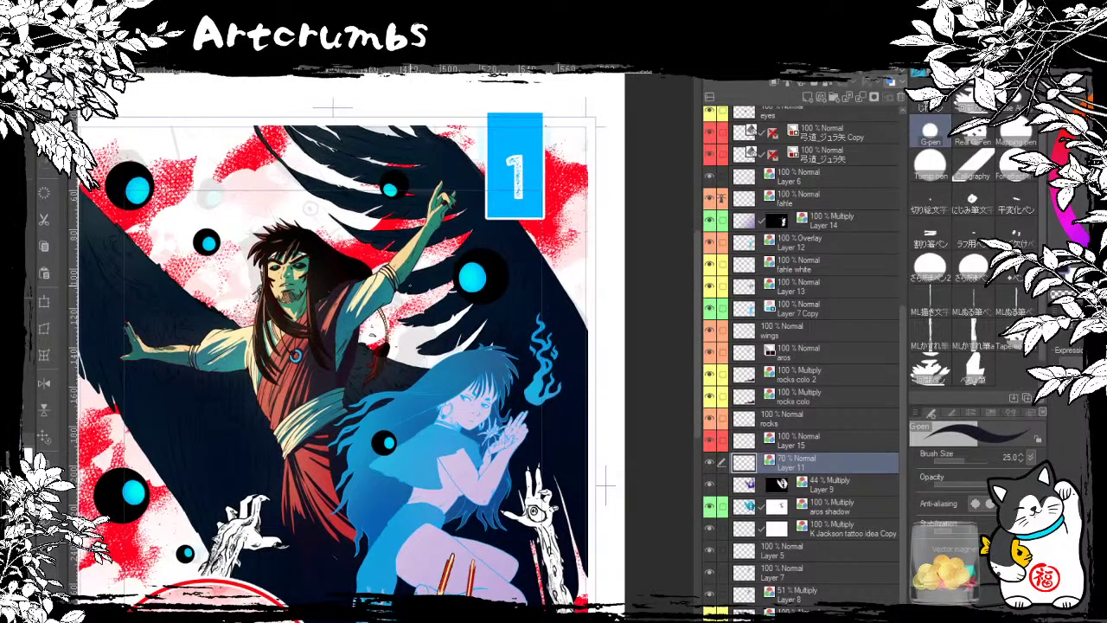
{"action": "key", "text": "x"}
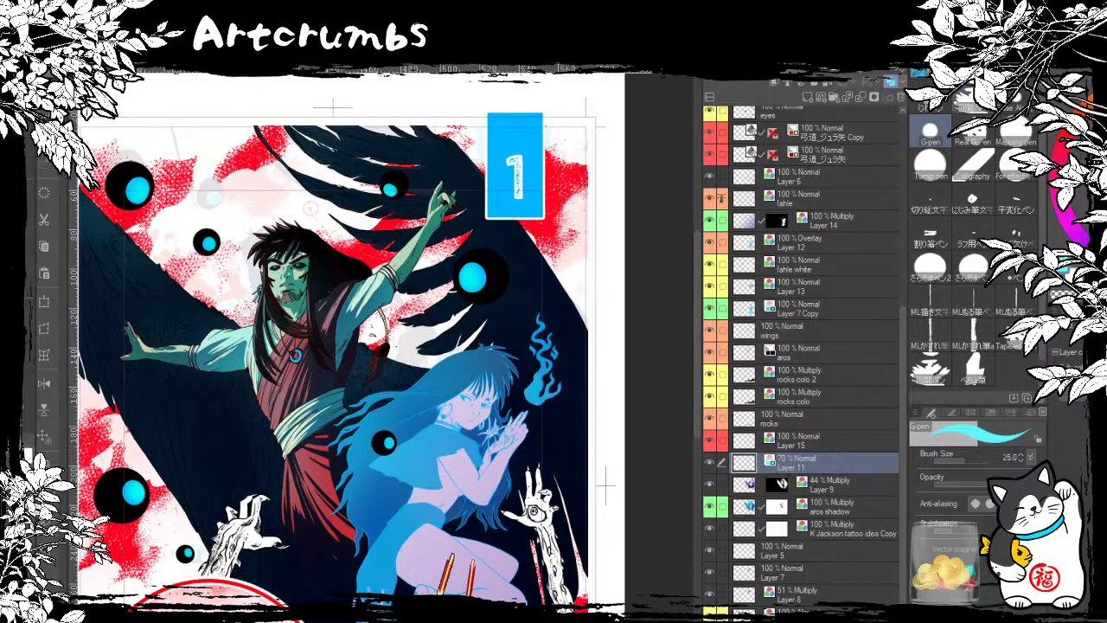
Step: Set Layer 11's opacity to 100% and change its layer colour from cyan to red, settling on a pale cream
{"action": "left_click_drag", "start_coordinate": [859, 72], "coordinate": [905, 72]}
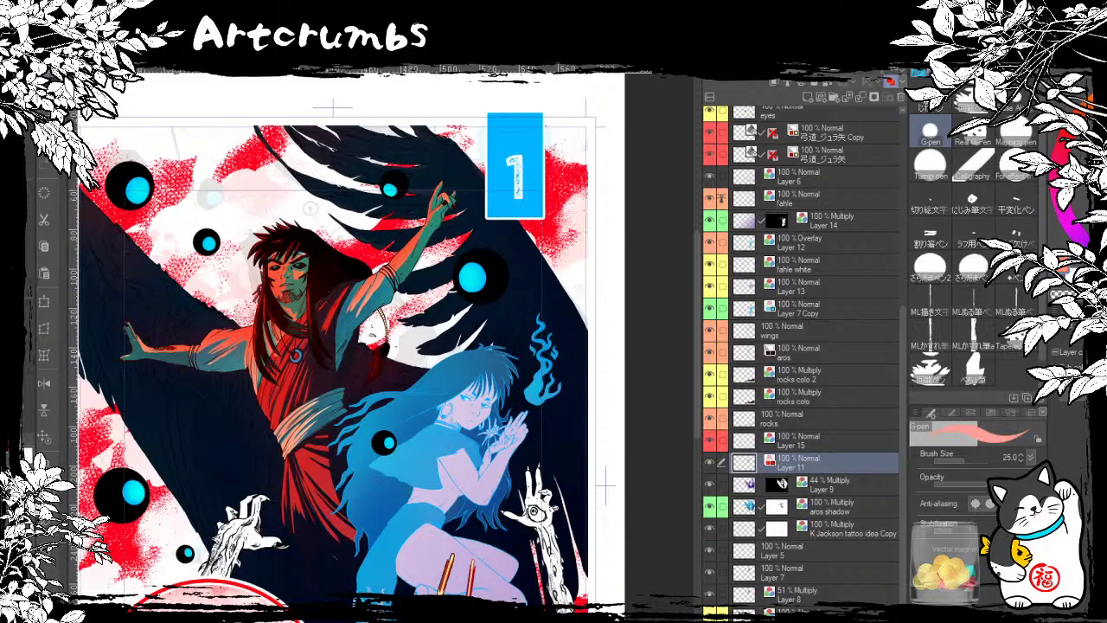
{"action": "key", "text": "ctrl+b"}
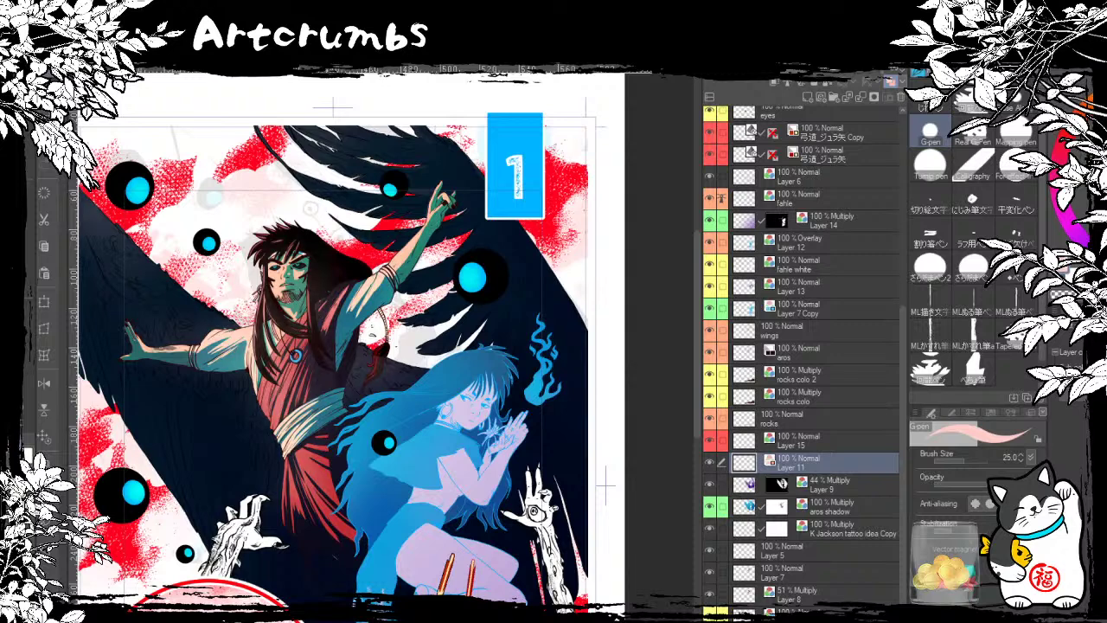
{"action": "left_click_drag", "start_coordinate": [438, 505], "coordinate": [503, 487]}
{"action": "left_click_drag", "start_coordinate": [534, 527], "coordinate": [432, 552]}
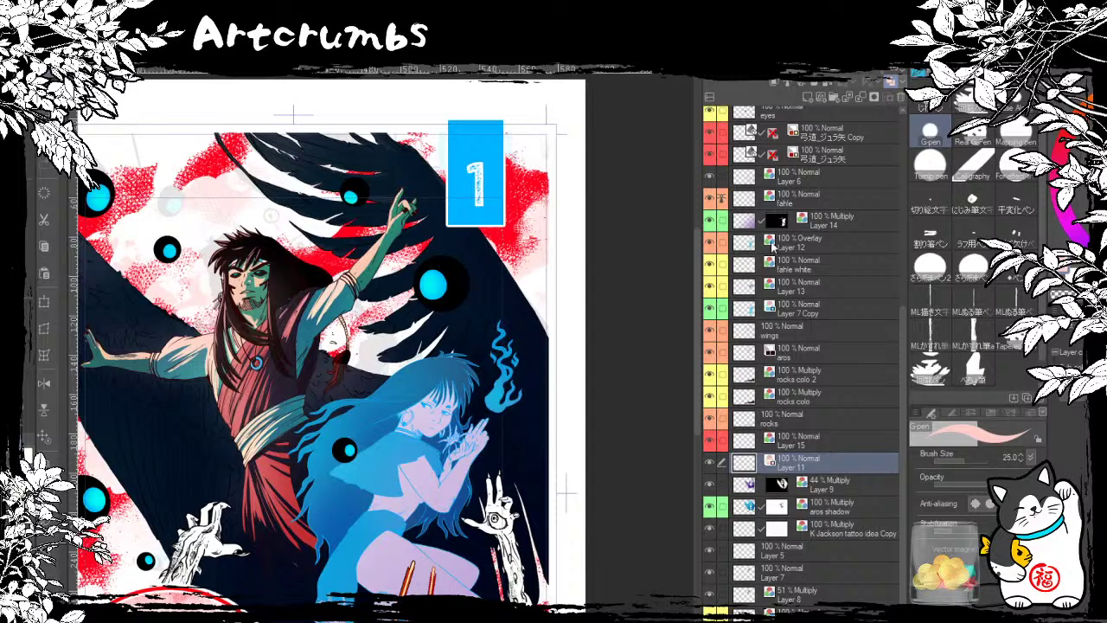
Step: Set Layer 11's blending mode to Screen and review the light across the whole cover
{"action": "left_click", "coordinate": [763, 175]}
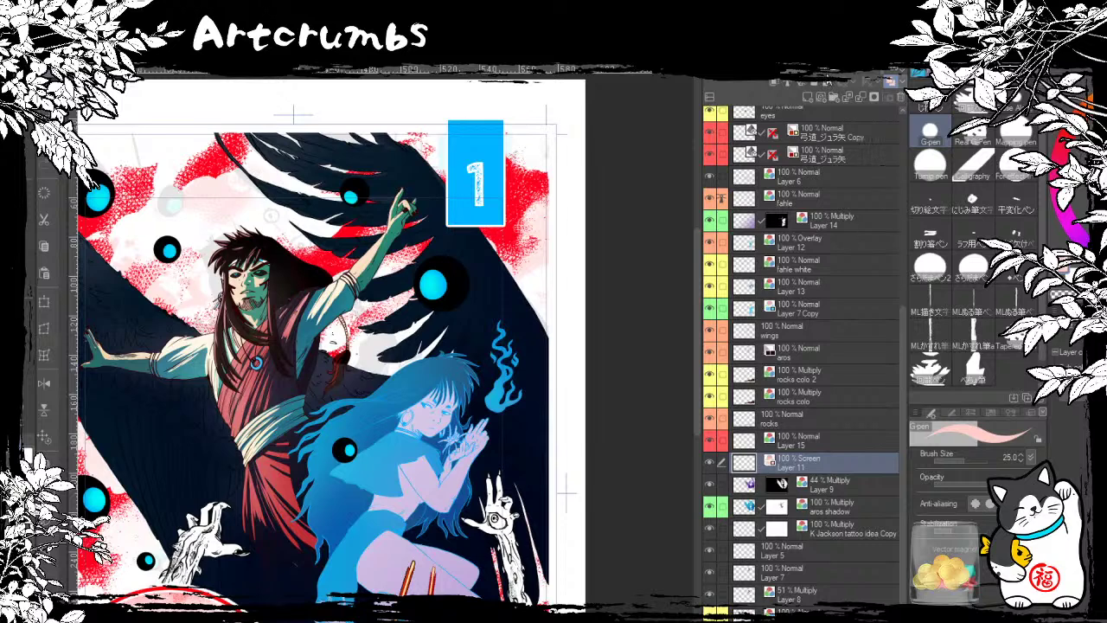
{"action": "left_click_drag", "start_coordinate": [415, 364], "coordinate": [489, 321]}
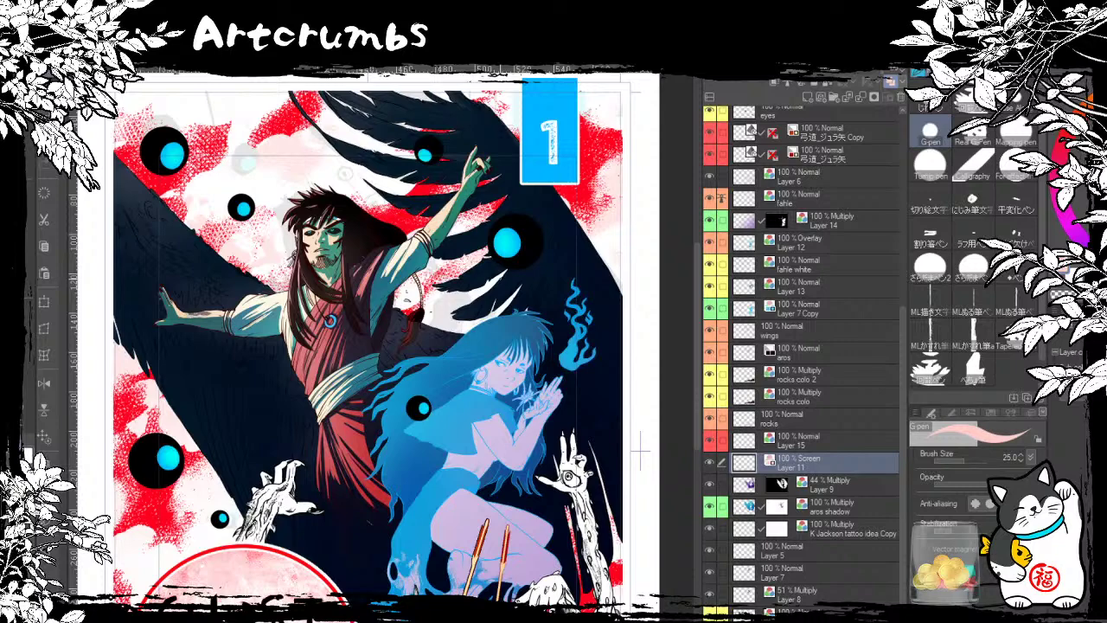
{"action": "left_click_drag", "start_coordinate": [318, 455], "coordinate": [303, 387]}
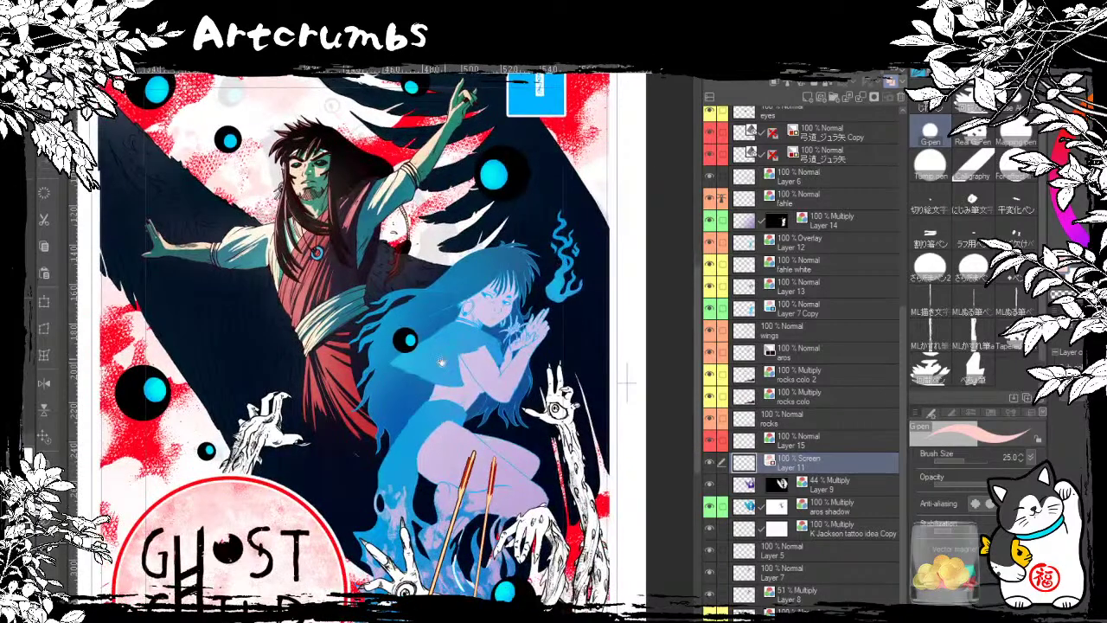
{"action": "left_click_drag", "start_coordinate": [427, 304], "coordinate": [401, 361]}
{"action": "mouse_move", "coordinate": [449, 323]}
{"action": "left_mouse_down"}
{"action": "mouse_move", "coordinate": [436, 364]}
{"action": "mouse_move", "coordinate": [466, 326]}
{"action": "mouse_move", "coordinate": [394, 401]}
{"action": "mouse_move", "coordinate": [461, 407]}
{"action": "left_mouse_up"}
{"action": "left_click_drag", "start_coordinate": [481, 487], "coordinate": [486, 538]}
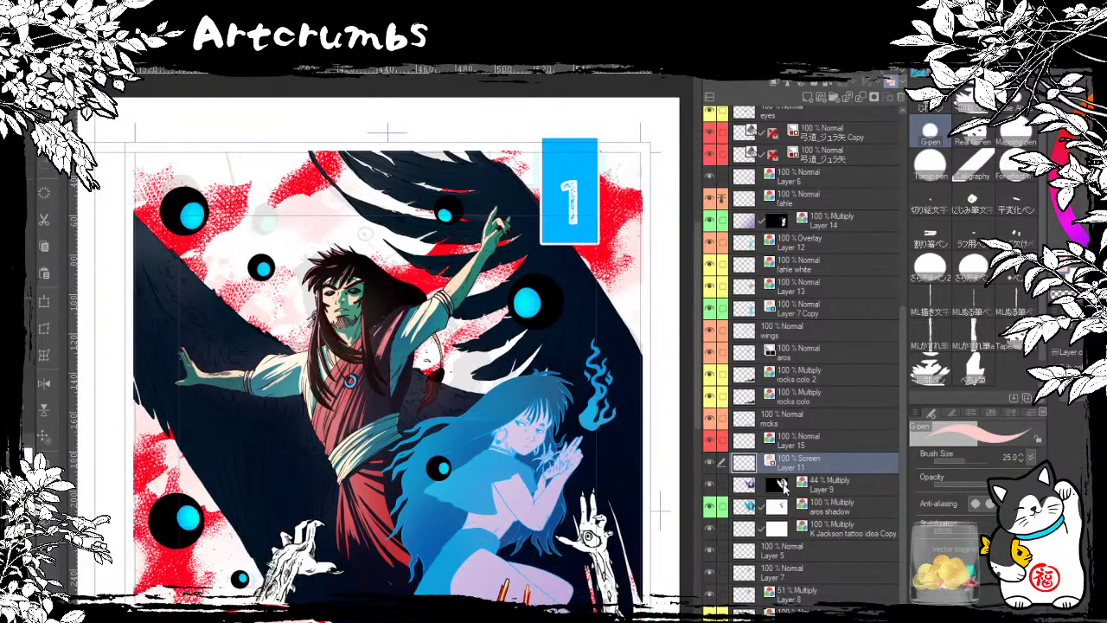
Step: Toggle the visibility of Layer 9 to check its shading, and reselect Layer 11
{"action": "left_click", "coordinate": [783, 489]}
{"action": "left_click", "coordinate": [711, 490]}
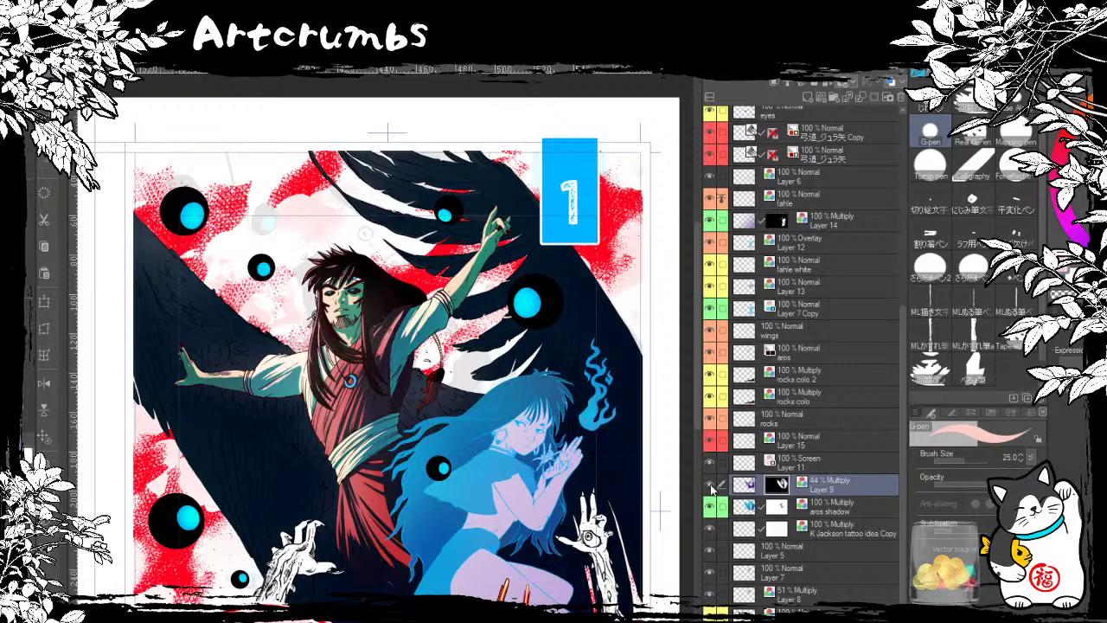
{"action": "left_click", "coordinate": [749, 487]}
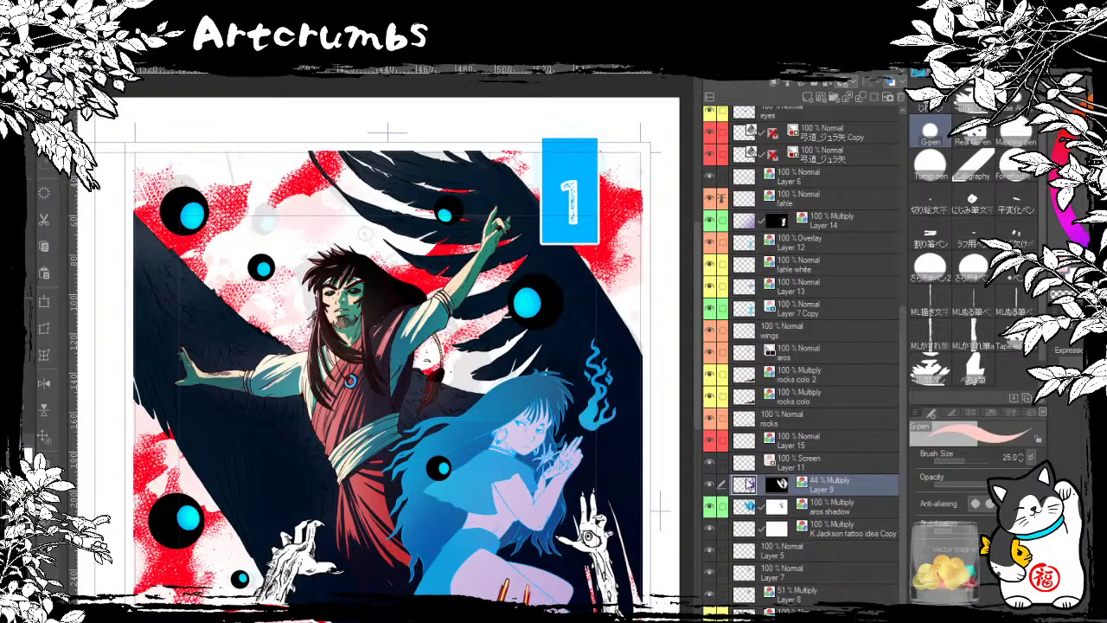
{"action": "left_click", "coordinate": [781, 463]}
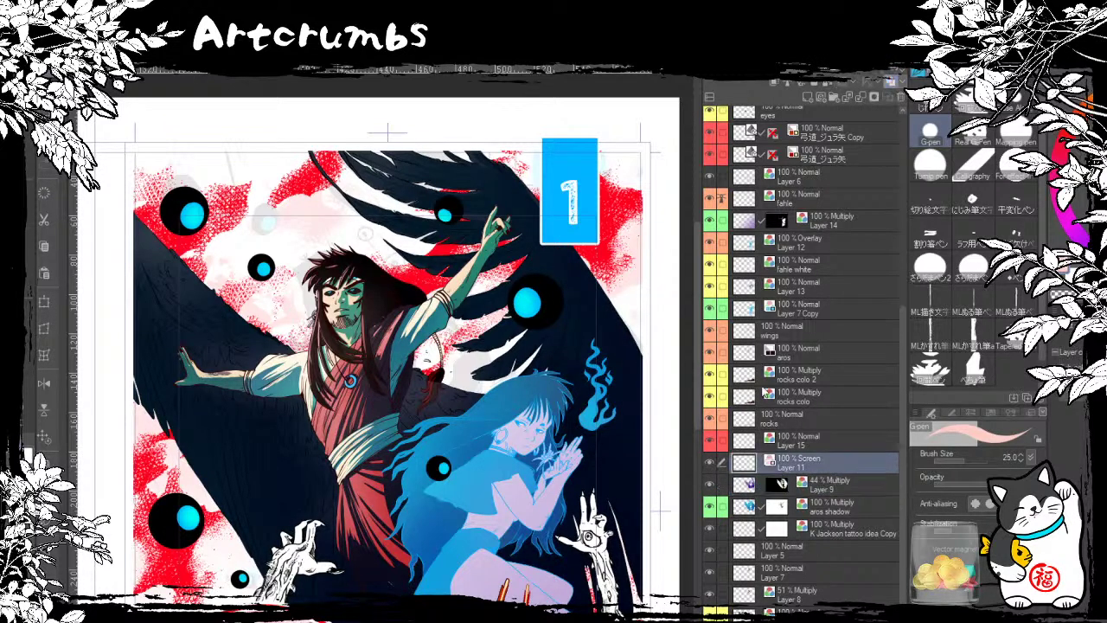
Step: Add a layer mask to Layer 11 for removing light around the winged man's outstretched hand and wing
{"action": "key", "text": "ctrl+plus"}
{"action": "key", "text": "ctrl+plus"}
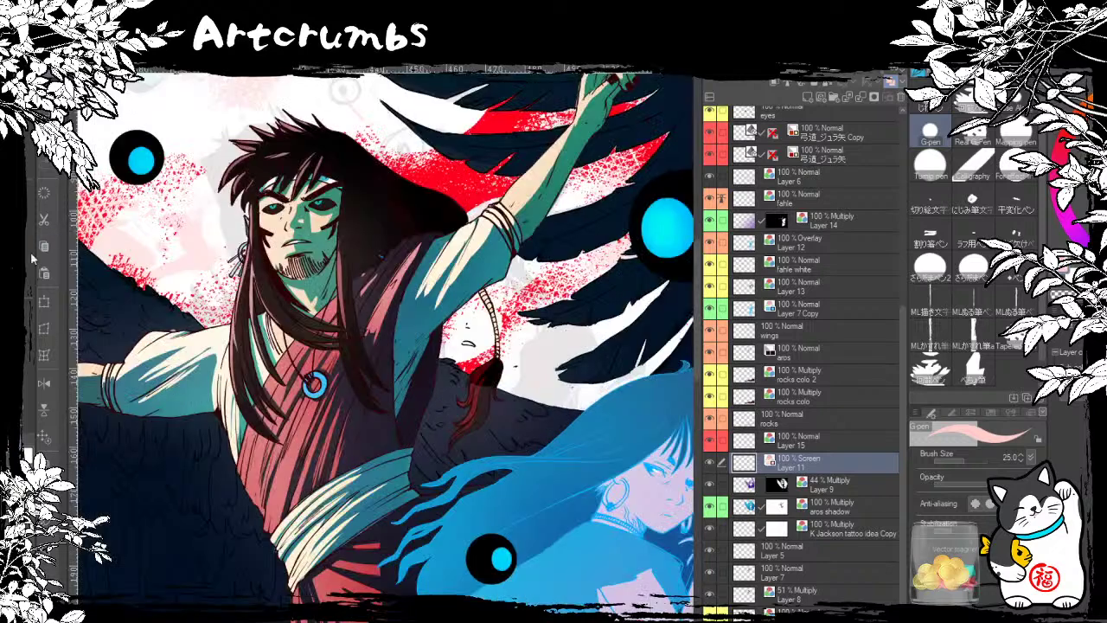
{"action": "left_click", "coordinate": [31, 261]}
{"action": "left_click_drag", "start_coordinate": [87, 208], "coordinate": [195, 255]}
{"action": "left_click_drag", "start_coordinate": [82, 245], "coordinate": [198, 284]}
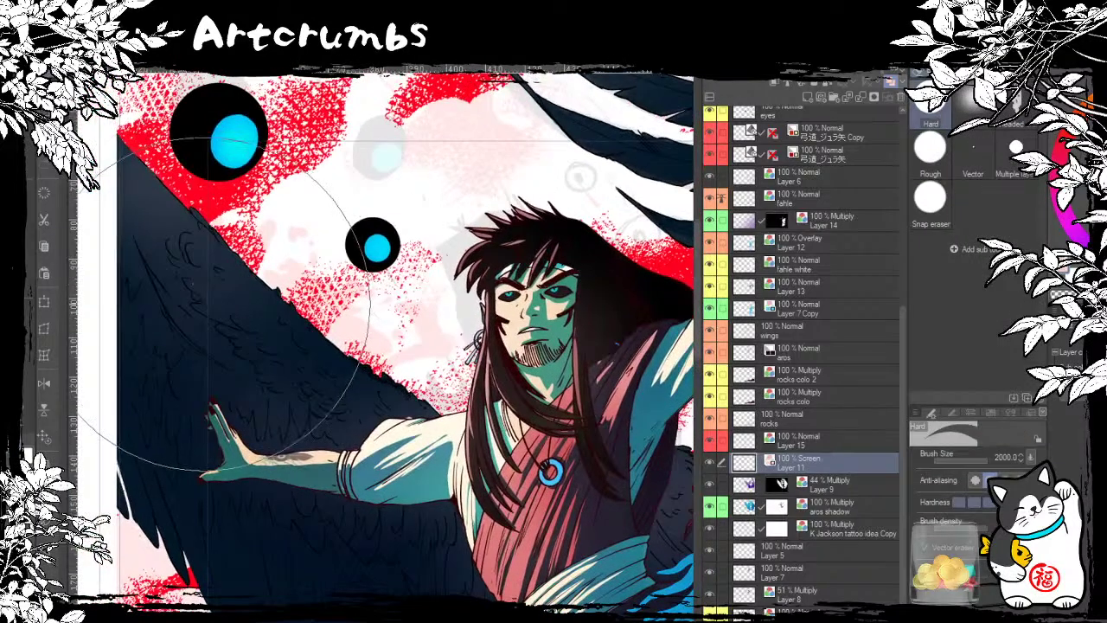
{"action": "left_click", "coordinate": [873, 99]}
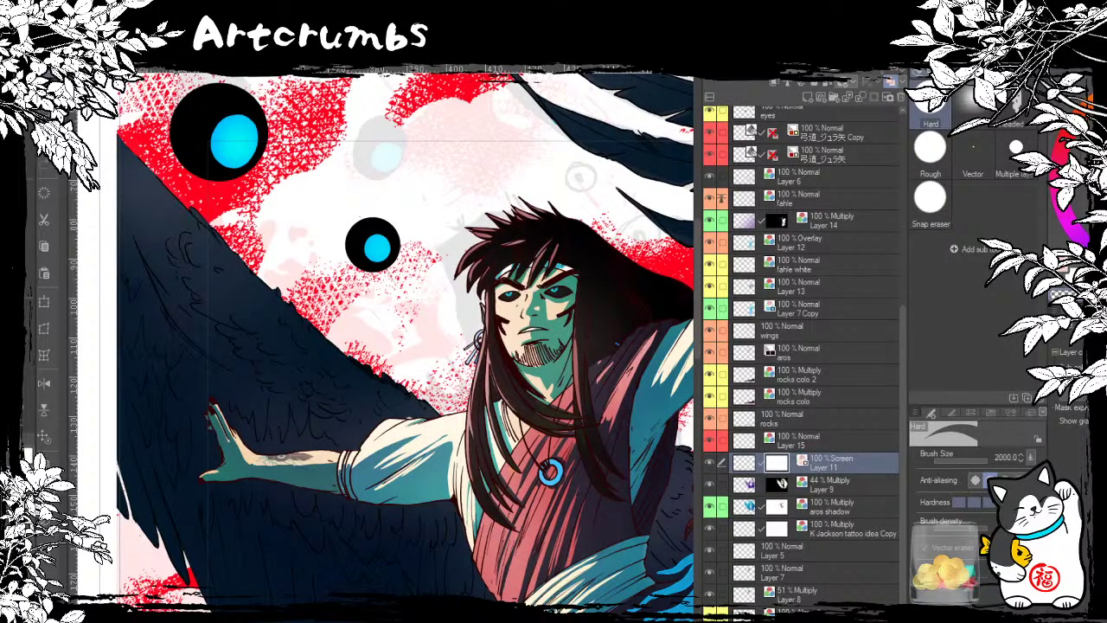
Step: Mask the light off the upper wing beside the outstretched hand in feather-shaped strokes, using the G-pen at size 80
{"action": "key", "text": "p"}
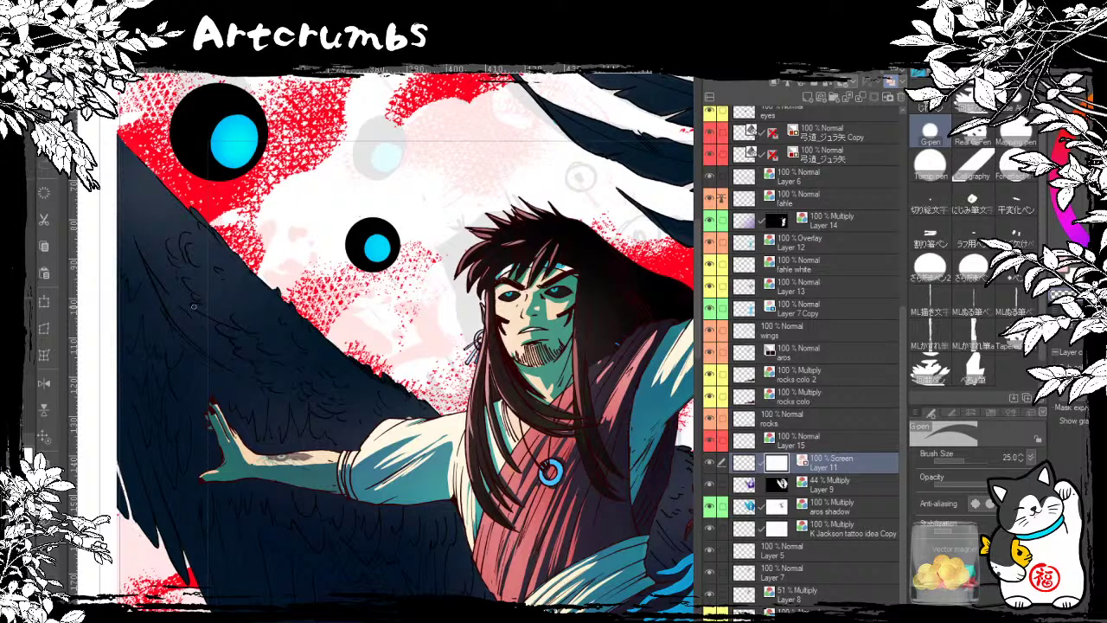
{"action": "key", "text": "bracketright"}
{"action": "key", "text": "bracketright"}
{"action": "key", "text": "bracketright"}
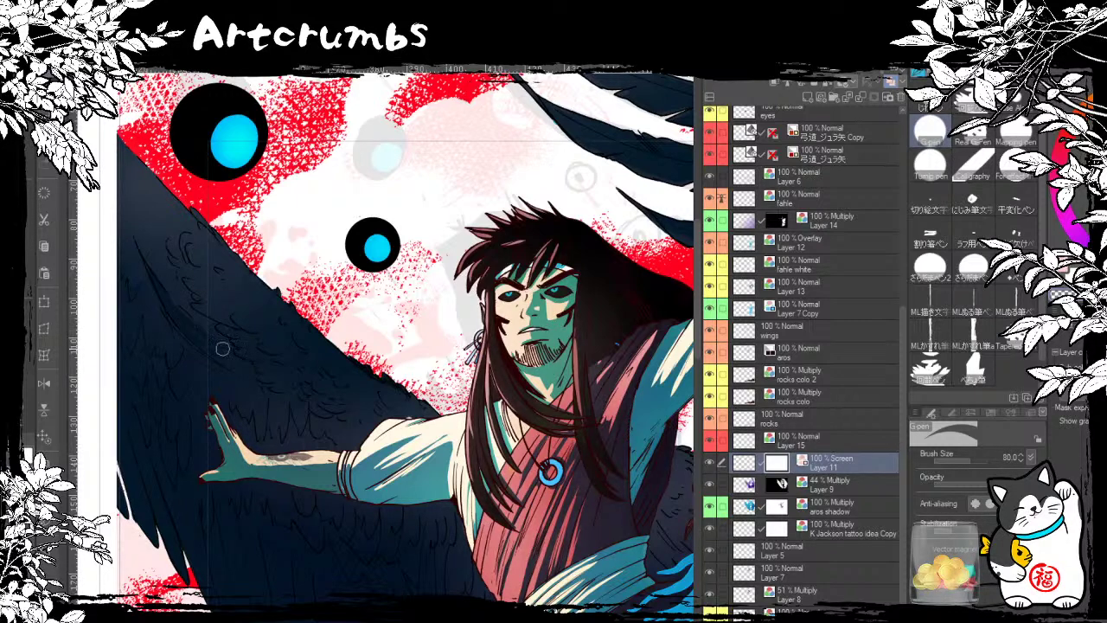
{"action": "left_click_drag", "start_coordinate": [132, 213], "coordinate": [159, 205]}
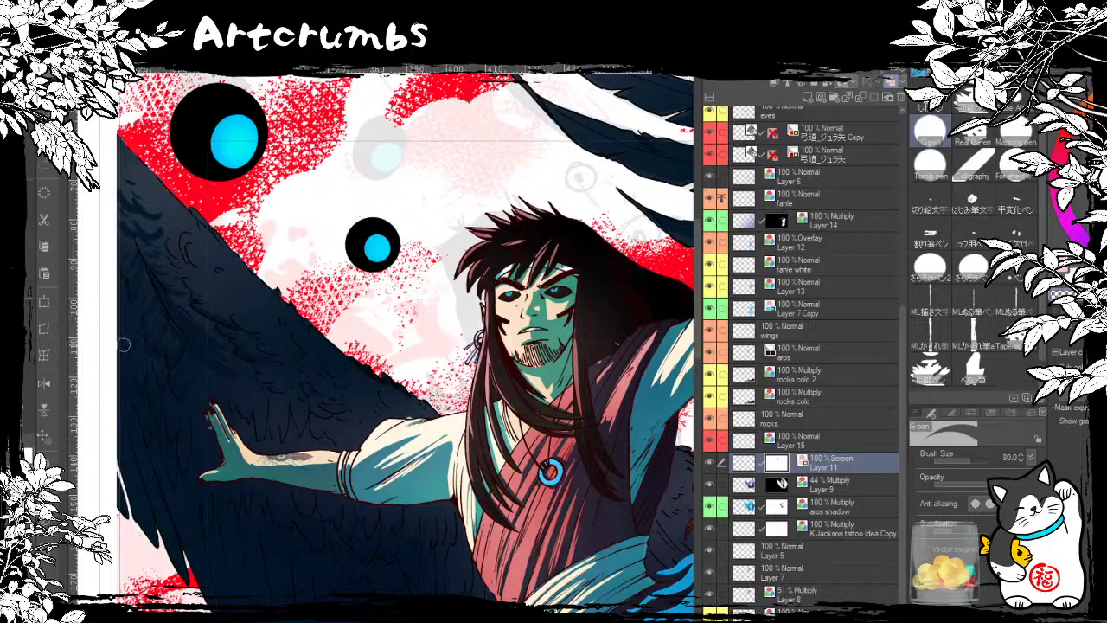
Step: Extend the feather-shaped masking on Layer 11 down the wing and around the outstretched arm
{"action": "scroll", "coordinate": [145, 372], "scroll_direction": "down", "scroll_amount": 2}
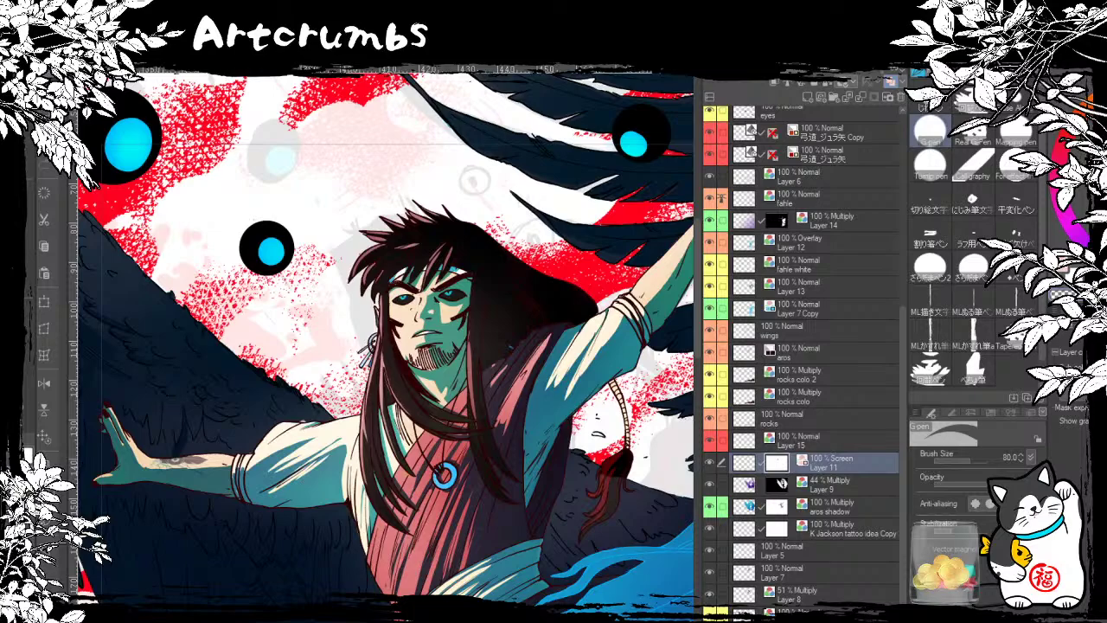
{"action": "left_click_drag", "start_coordinate": [473, 180], "coordinate": [268, 236]}
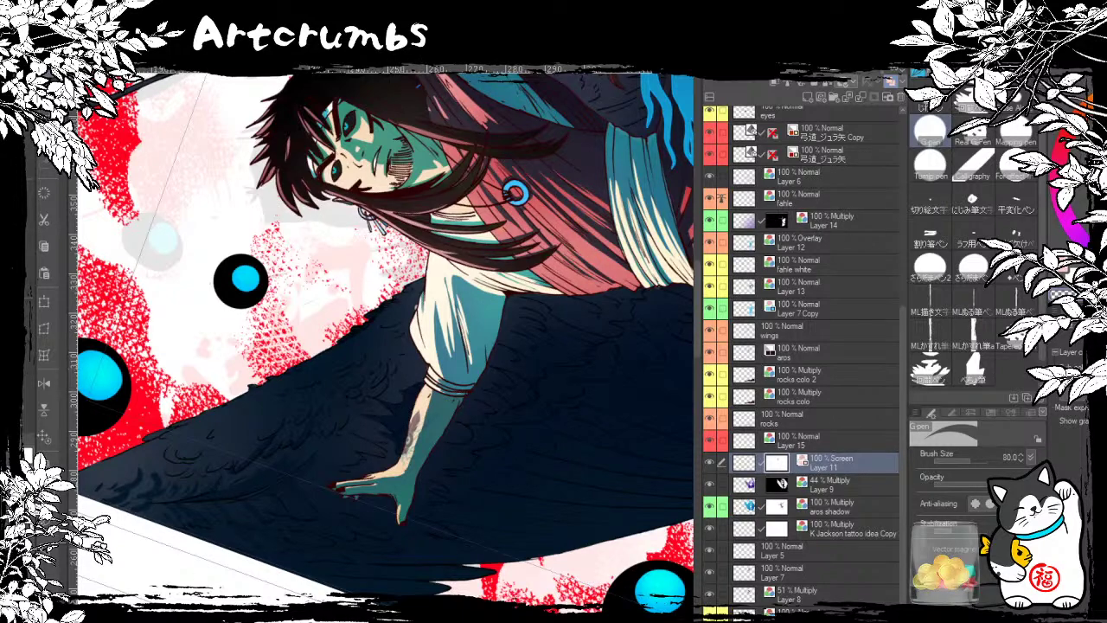
{"action": "left_click_drag", "start_coordinate": [279, 126], "coordinate": [673, 193]}
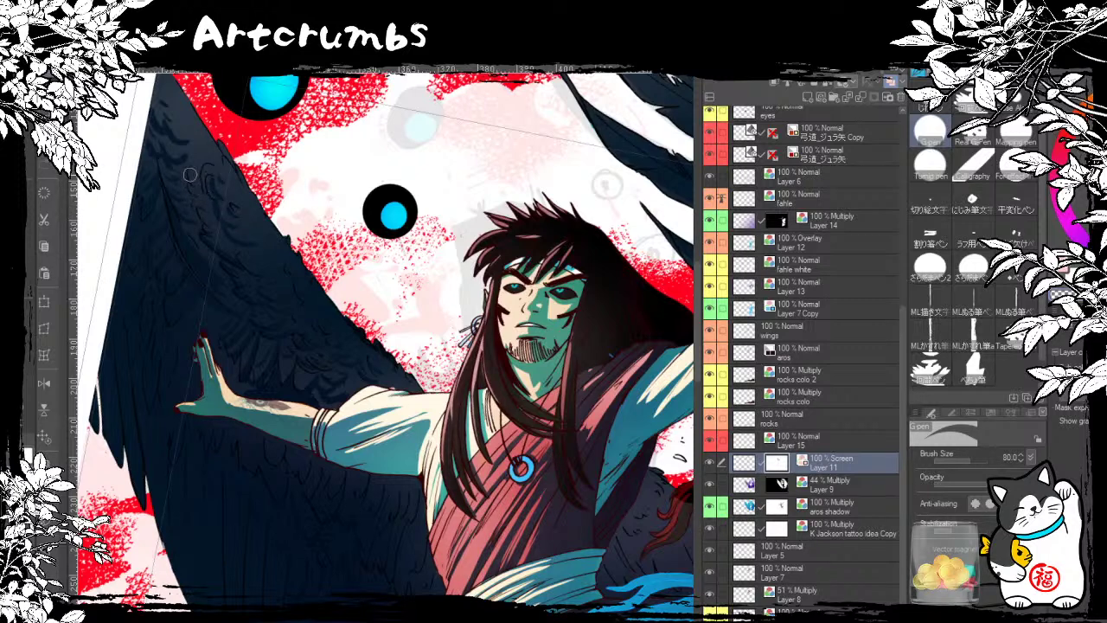
{"action": "mouse_move", "coordinate": [199, 181]}
{"action": "left_mouse_down"}
{"action": "mouse_move", "coordinate": [192, 192]}
{"action": "mouse_move", "coordinate": [220, 227]}
{"action": "mouse_move", "coordinate": [246, 171]}
{"action": "left_mouse_up"}
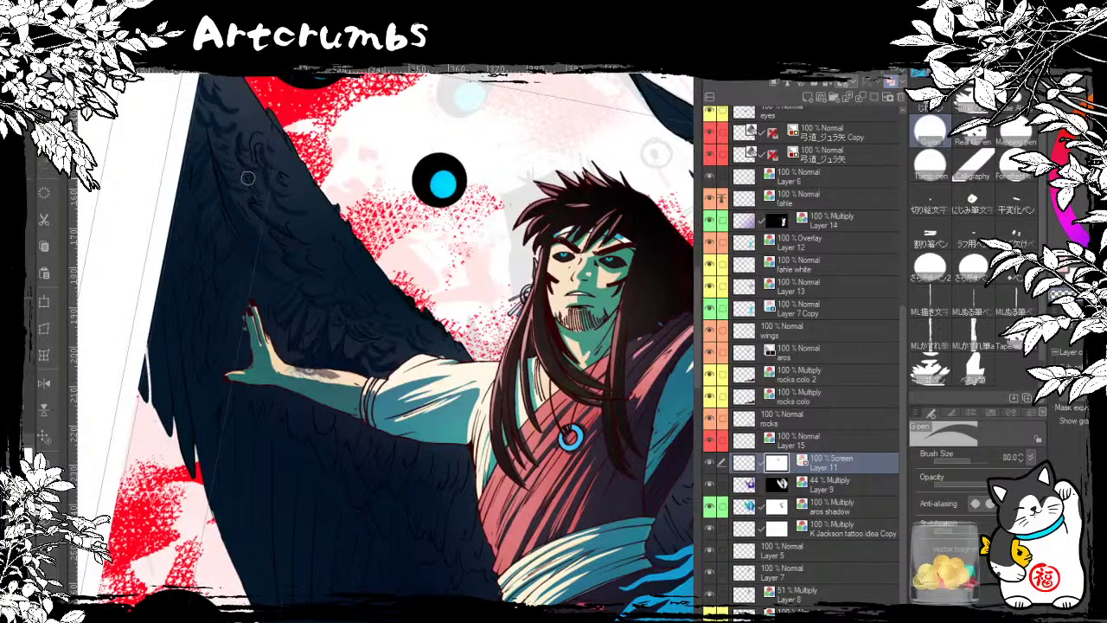
{"action": "left_click_drag", "start_coordinate": [263, 243], "coordinate": [232, 220]}
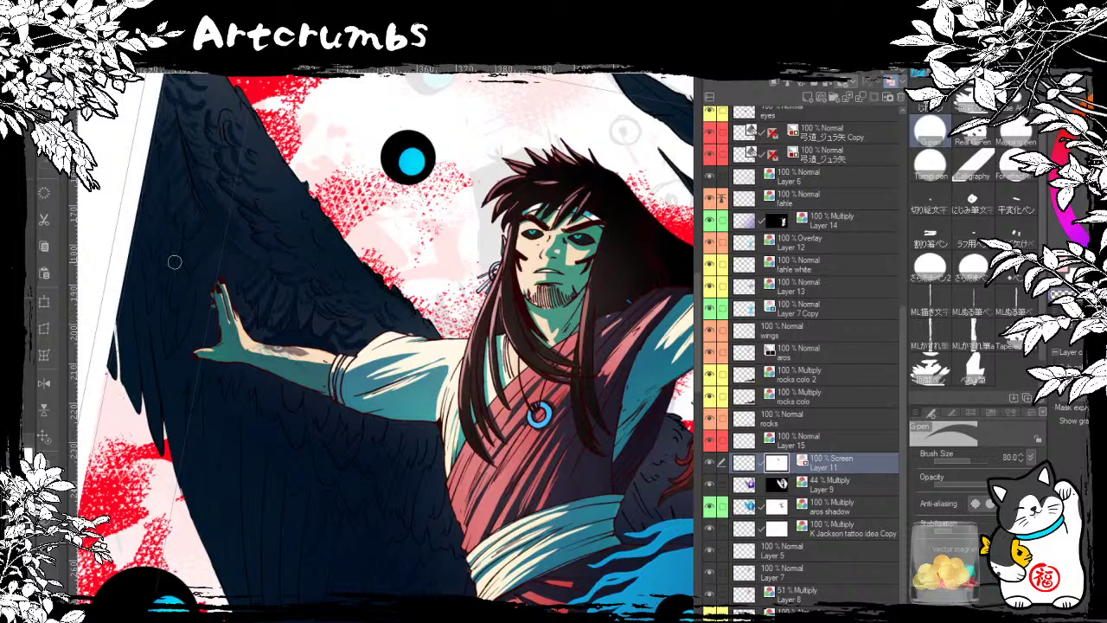
{"action": "left_click_drag", "start_coordinate": [263, 300], "coordinate": [154, 316]}
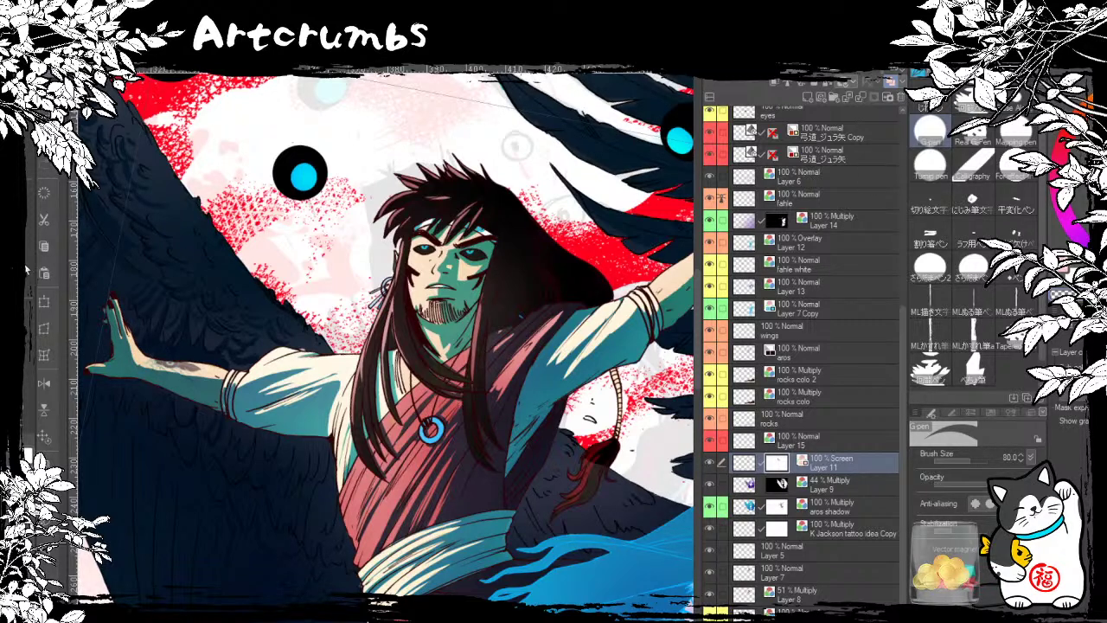
Step: Soften the light on the wing behind the outstretched arm in Layer 11's mask, using the Soft airbrush at size 250
{"action": "key", "text": "b"}
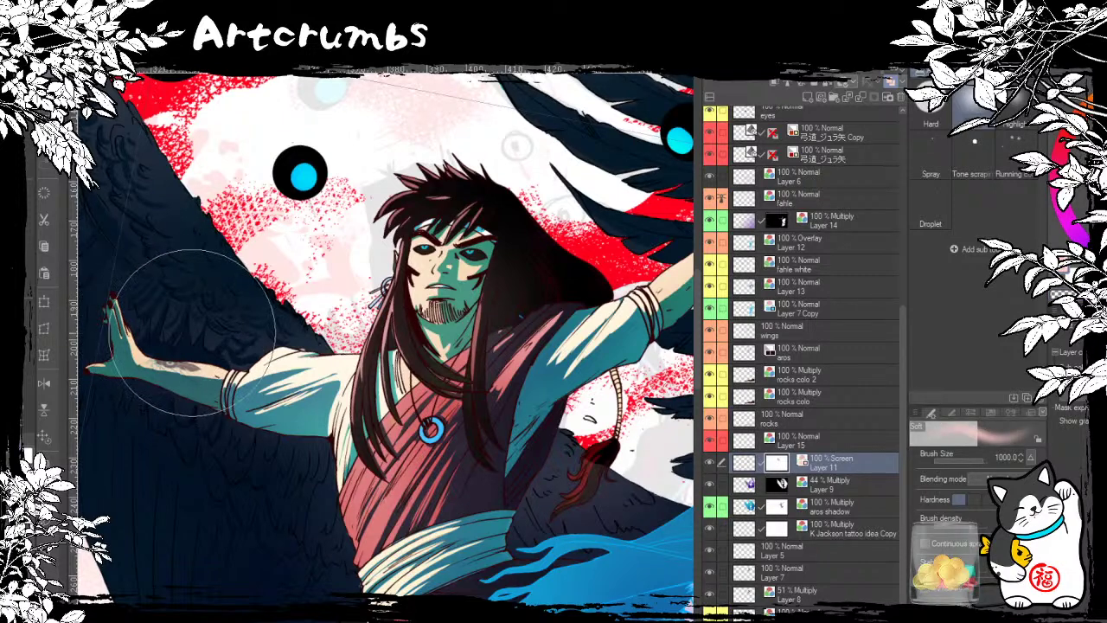
{"action": "key", "text": "bracketleft"}
{"action": "key", "text": "bracketleft"}
{"action": "key", "text": "bracketleft"}
{"action": "key", "text": "bracketleft"}
{"action": "key", "text": "bracketleft"}
{"action": "key", "text": "bracketleft"}
{"action": "key", "text": "bracketleft"}
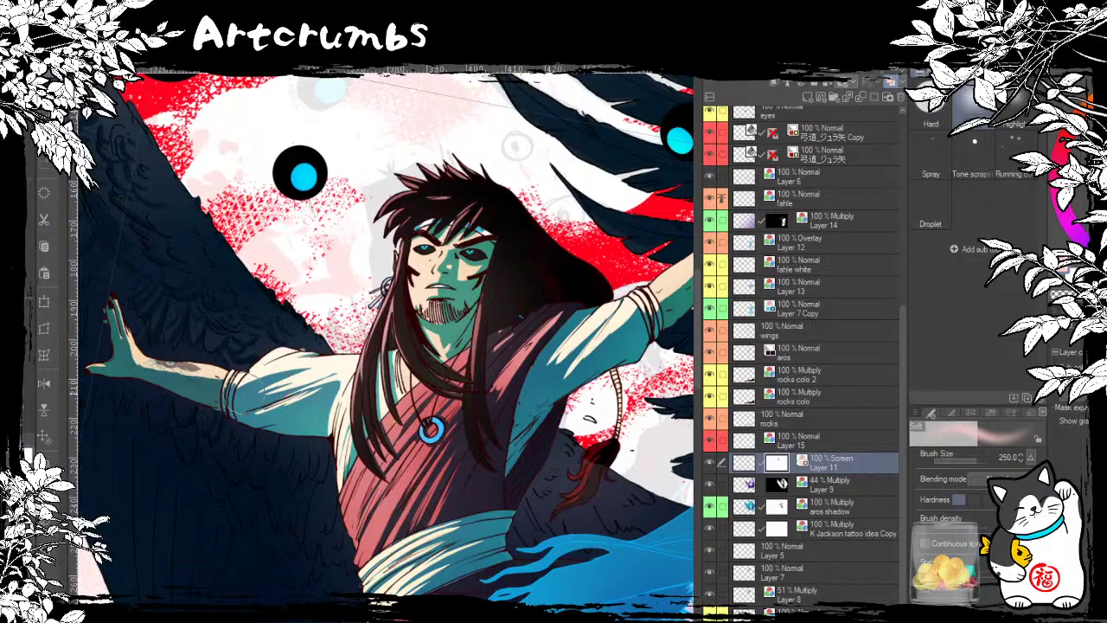
Step: Mask feather details into the light on the lower wing below the arm and beside the robe, using the G-pen at size 80
{"action": "key", "text": "p"}
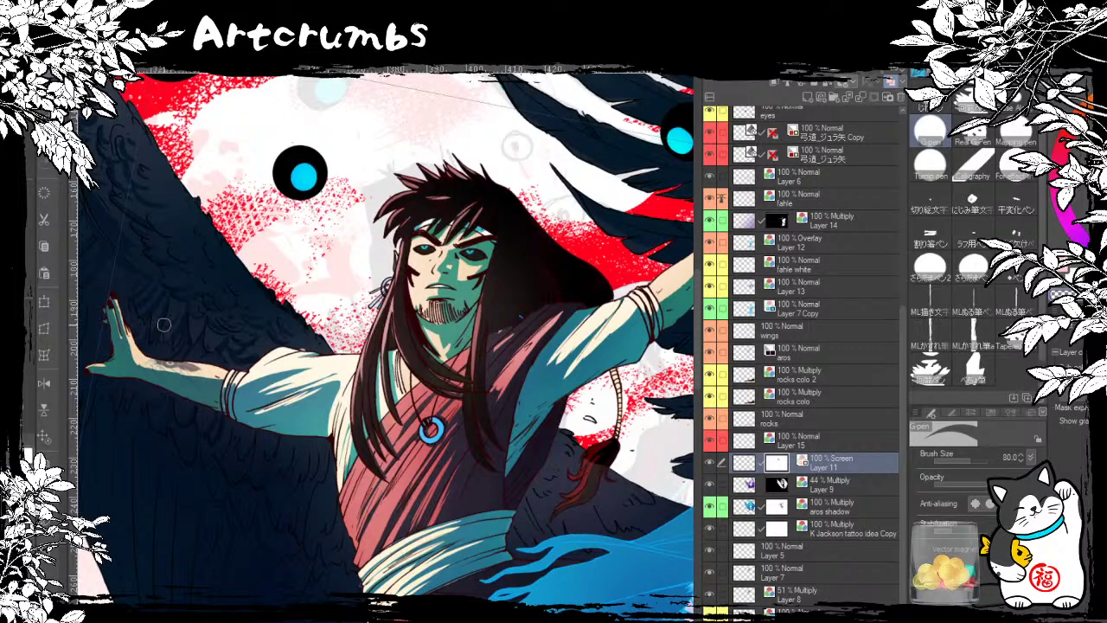
{"action": "left_click_drag", "start_coordinate": [392, 357], "coordinate": [407, 328]}
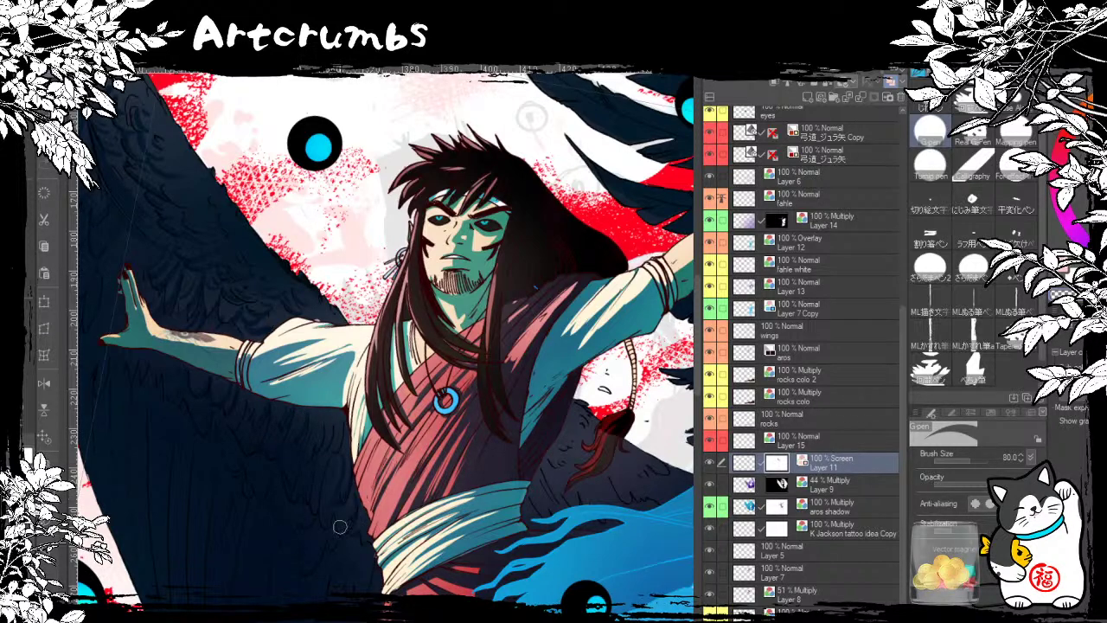
{"action": "left_click_drag", "start_coordinate": [348, 482], "coordinate": [320, 459]}
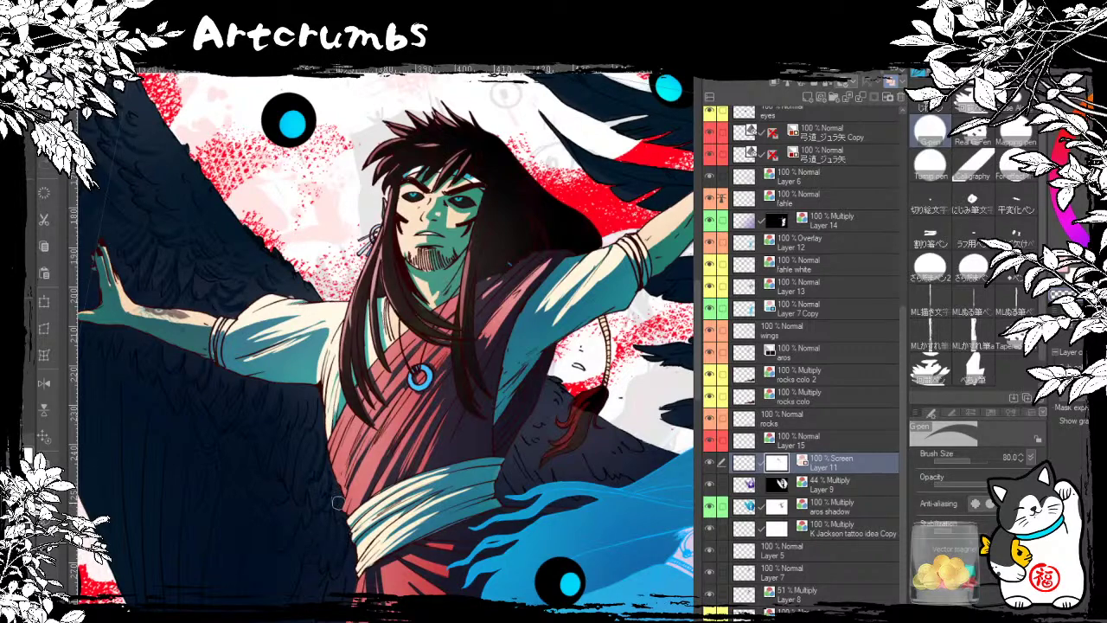
{"action": "left_click_drag", "start_coordinate": [381, 351], "coordinate": [338, 488]}
{"action": "left_click_drag", "start_coordinate": [445, 505], "coordinate": [442, 485]}
{"action": "left_click_drag", "start_coordinate": [459, 207], "coordinate": [450, 182]}
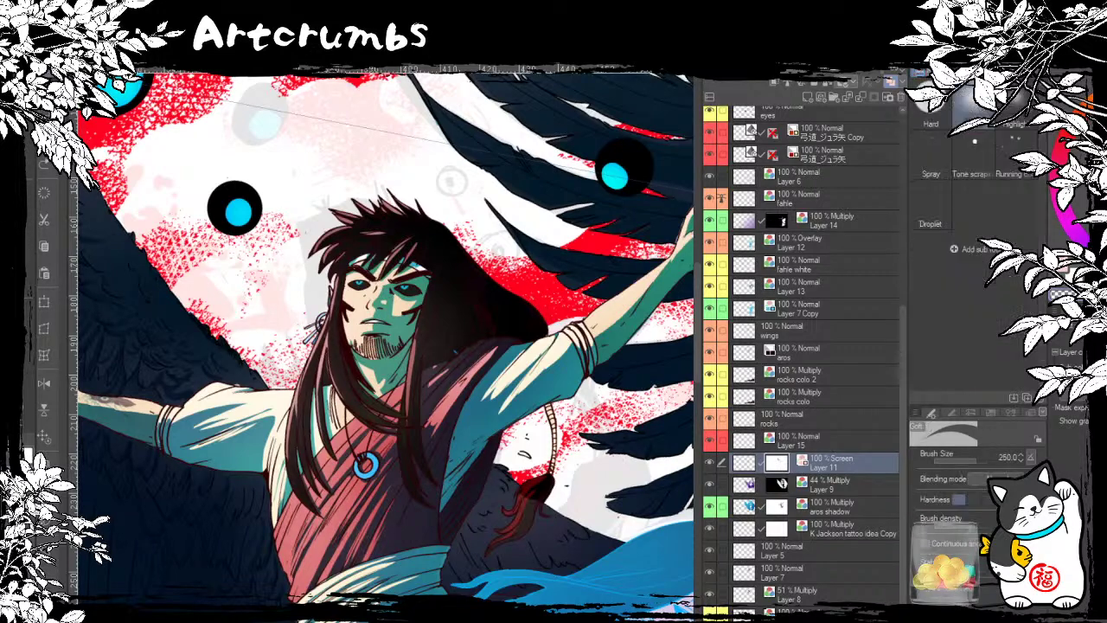
Step: Fade the light over the front of the red robe in Layer 11's mask, using the Soft airbrush at size 250
{"action": "key", "text": "b"}
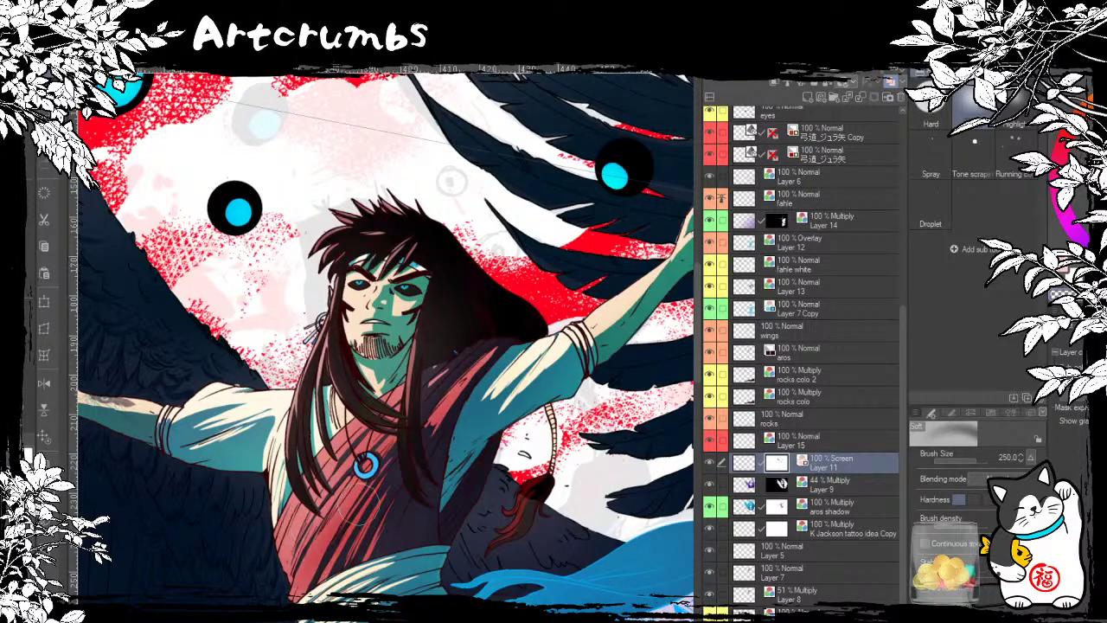
{"action": "left_click_drag", "start_coordinate": [406, 505], "coordinate": [430, 412]}
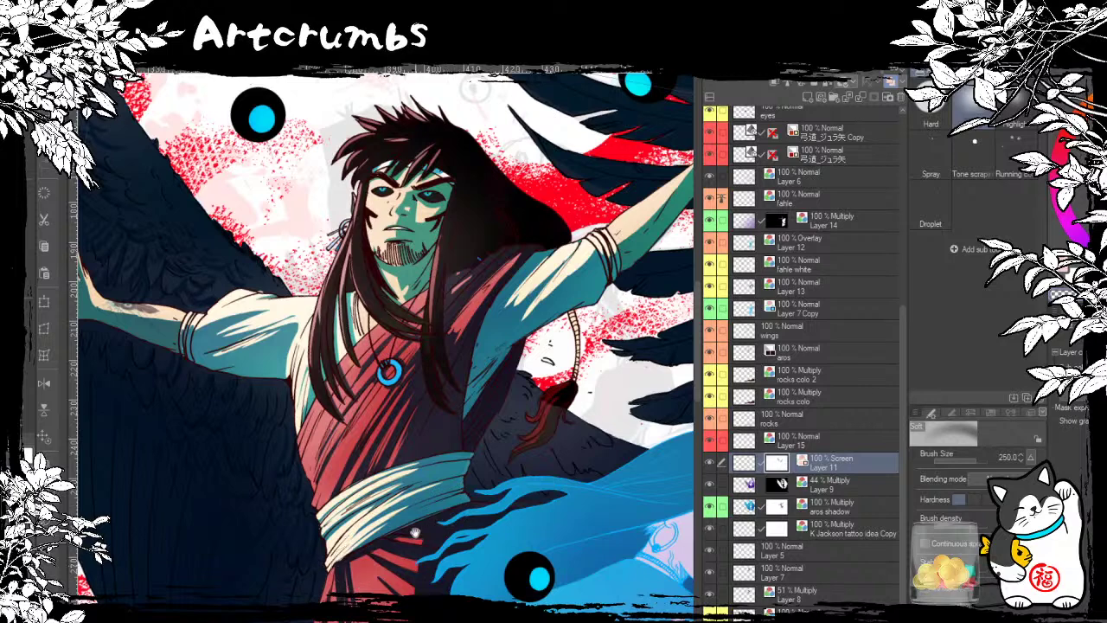
{"action": "scroll", "coordinate": [407, 549], "scroll_direction": "down", "scroll_amount": 2}
{"action": "scroll", "coordinate": [403, 554], "scroll_direction": "up", "scroll_amount": 5}
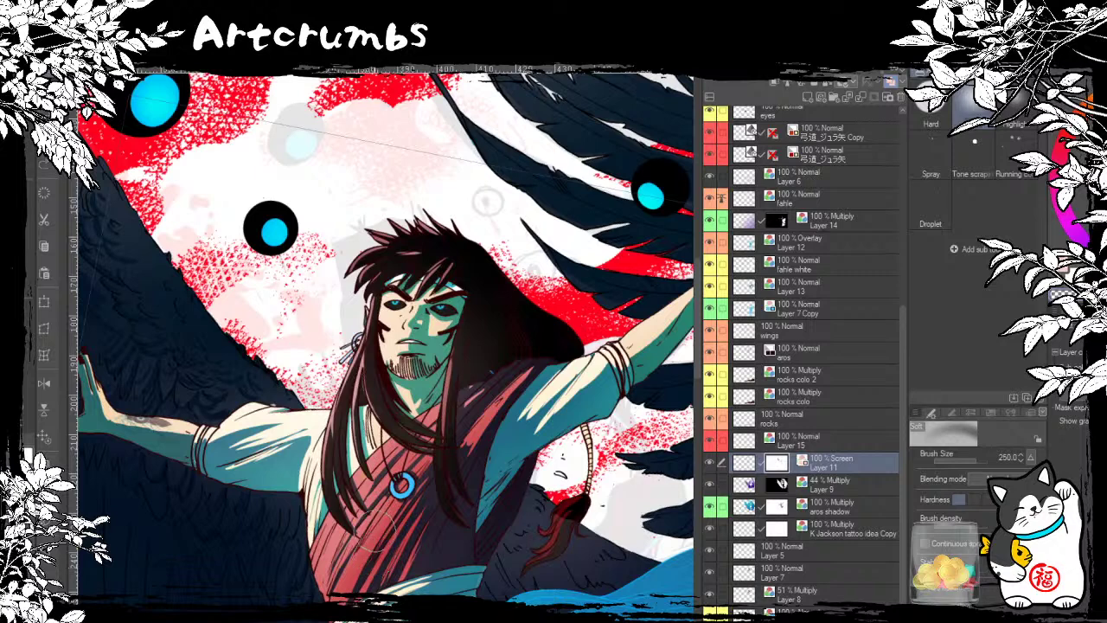
Step: Refine the masked light along the robe's folds, shoulder and sash with the Soft airbrush at size 120
{"action": "key", "text": "bracketleft"}
{"action": "key", "text": "bracketleft"}
{"action": "key", "text": "bracketleft"}
{"action": "key", "text": "bracketleft"}
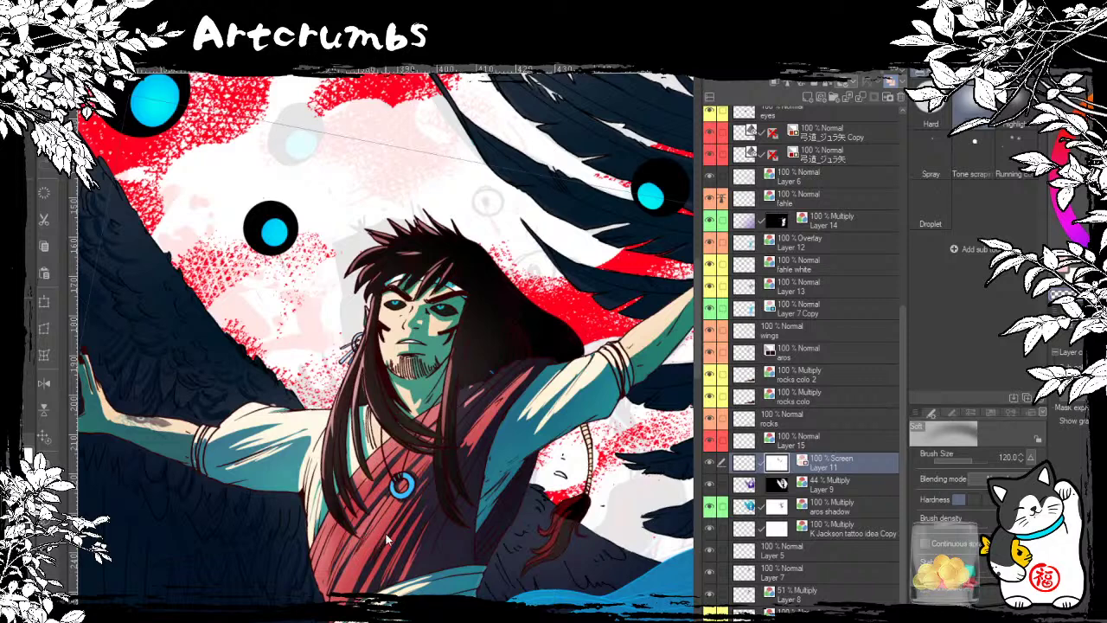
{"action": "left_click_drag", "start_coordinate": [421, 495], "coordinate": [354, 571]}
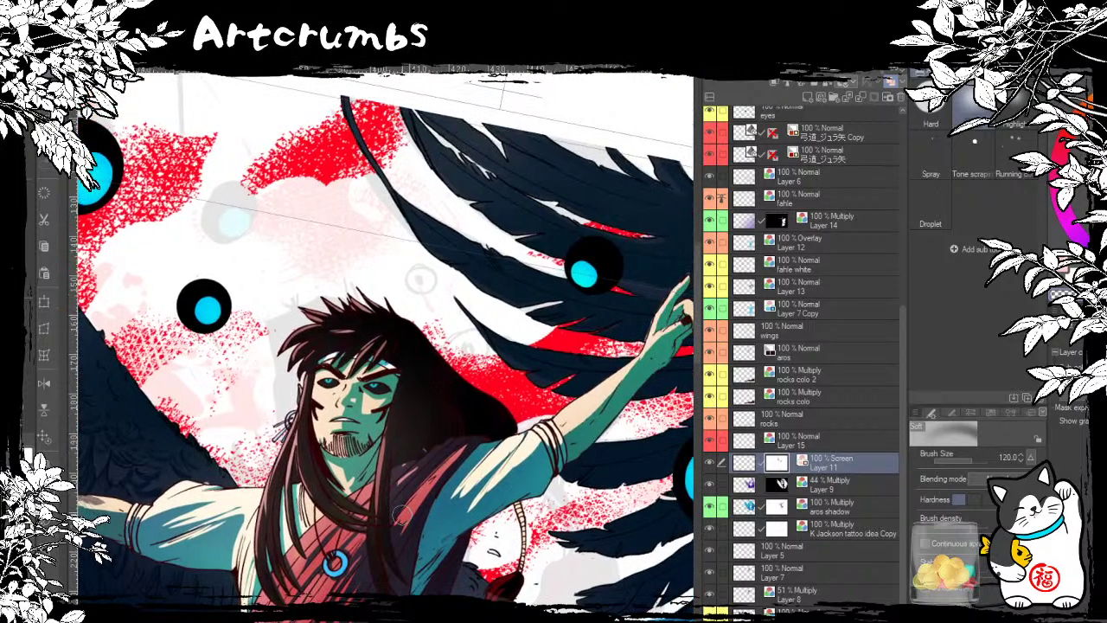
{"action": "left_click_drag", "start_coordinate": [478, 443], "coordinate": [496, 433]}
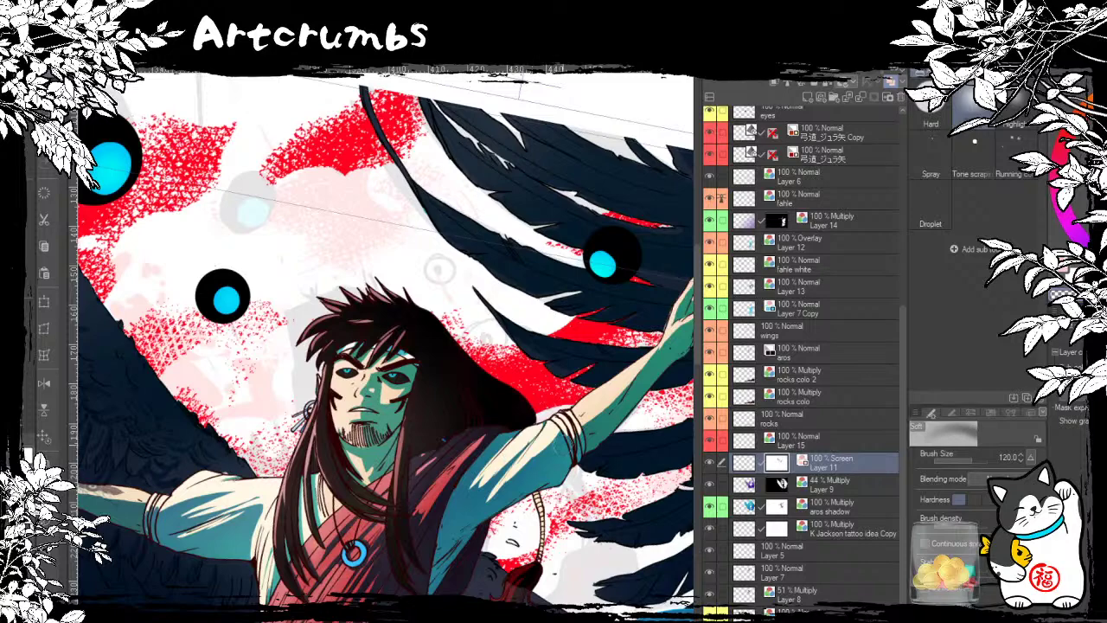
{"action": "left_click_drag", "start_coordinate": [591, 463], "coordinate": [721, 321]}
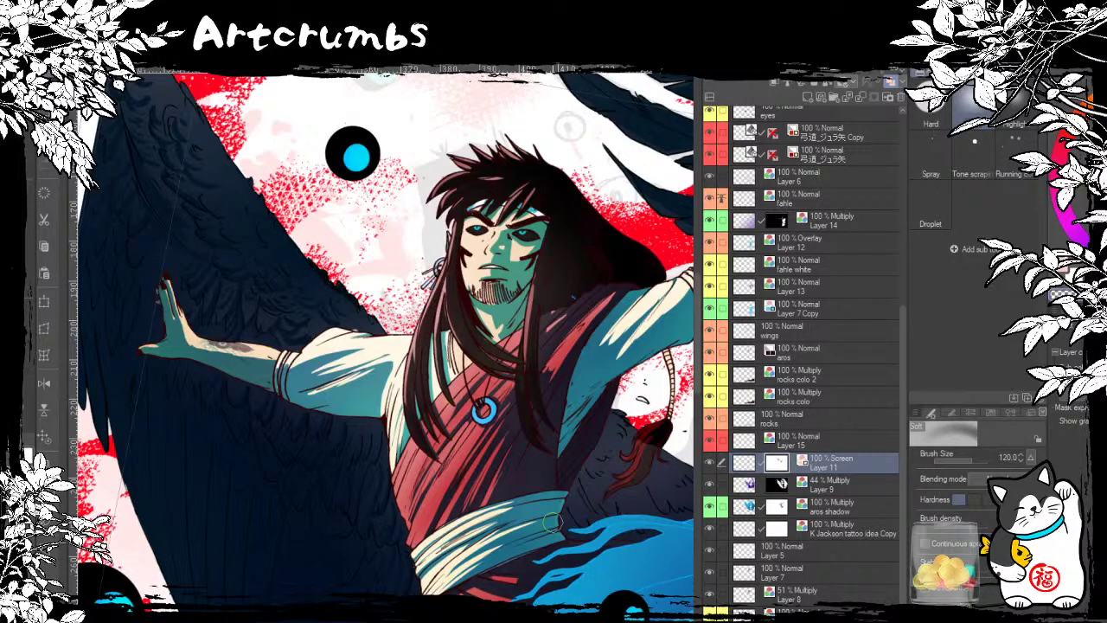
Step: Select the clawed hands' shape from Layer 6, fill it with grey-blue on a new layer above, and set that layer to Multiply
{"action": "left_click_drag", "start_coordinate": [553, 522], "coordinate": [381, 324]}
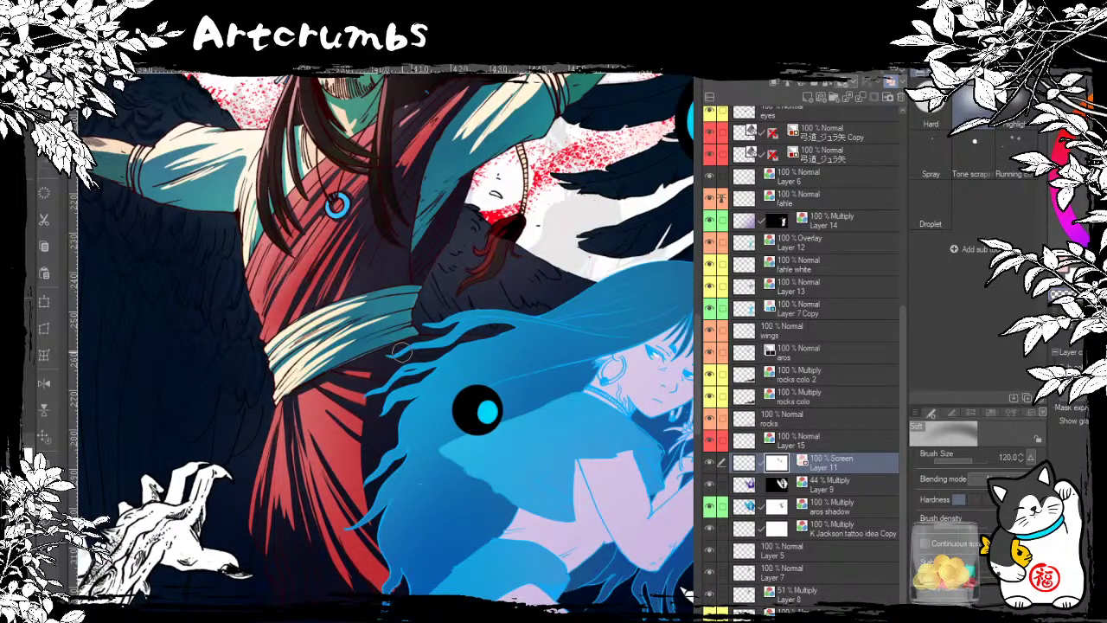
{"action": "scroll", "coordinate": [523, 477], "scroll_direction": "down", "scroll_amount": 3}
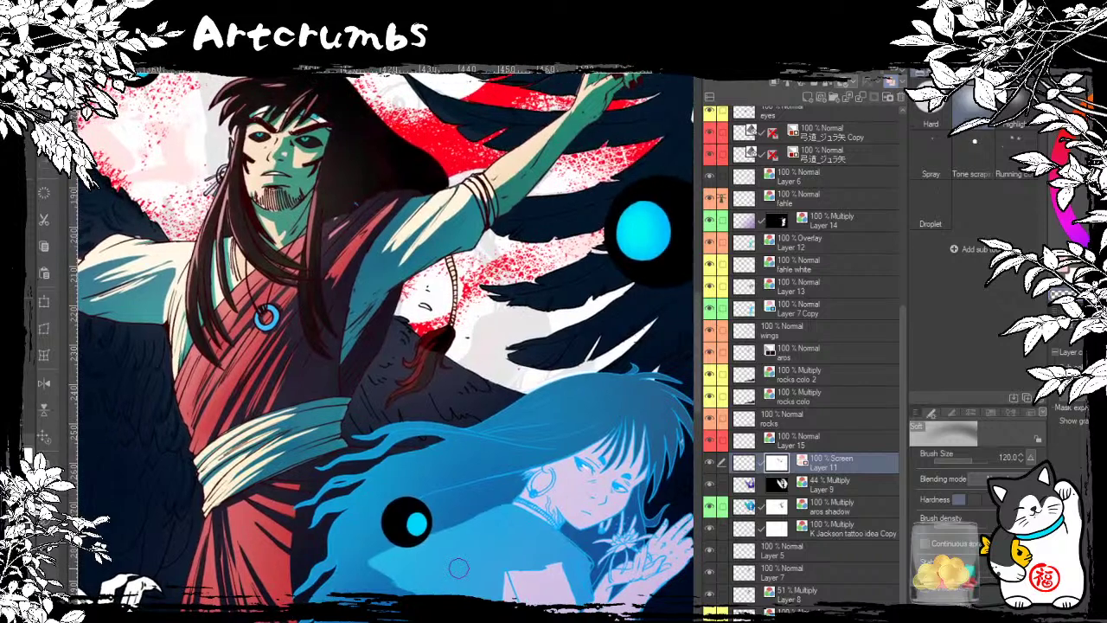
{"action": "scroll", "coordinate": [509, 504], "scroll_direction": "up", "scroll_amount": 2}
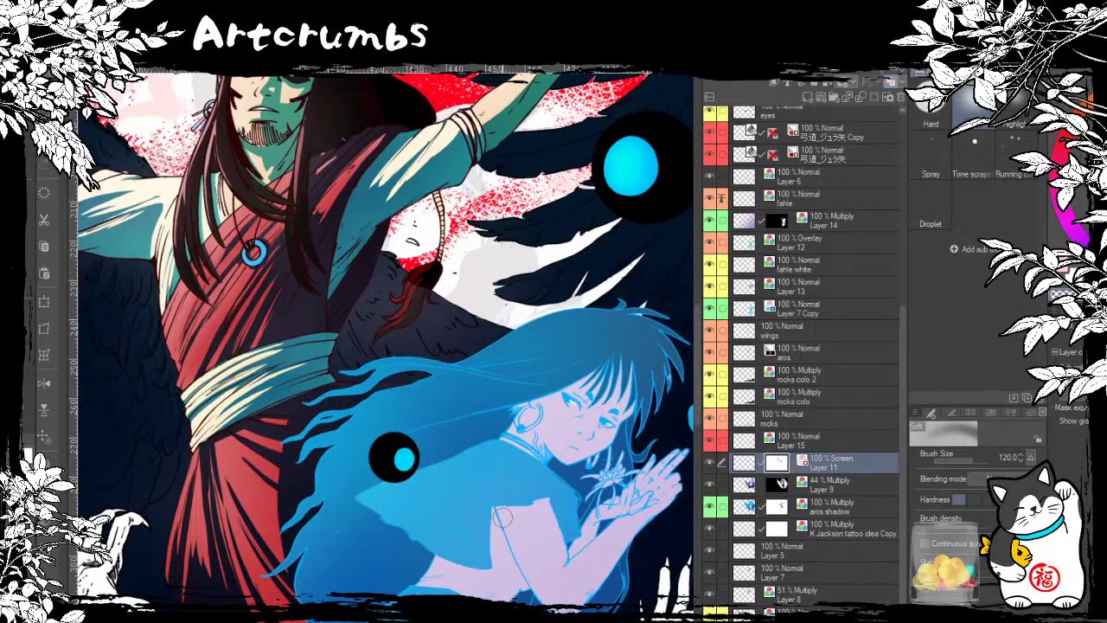
{"action": "left_click_drag", "start_coordinate": [503, 517], "coordinate": [650, 549]}
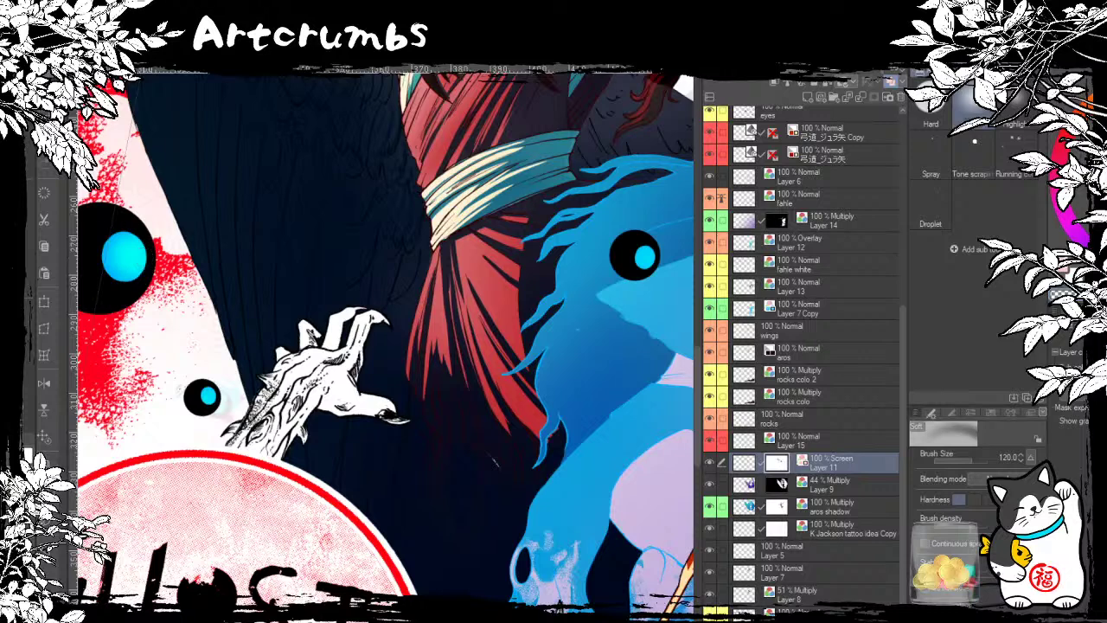
{"action": "key", "text": "o"}
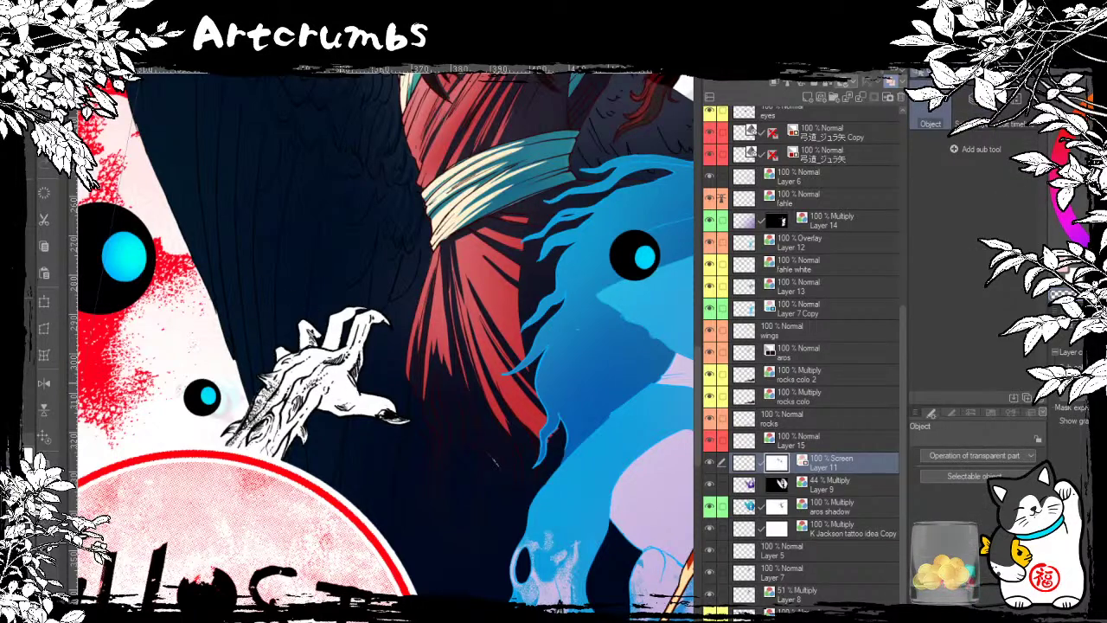
{"action": "left_click", "coordinate": [251, 536]}
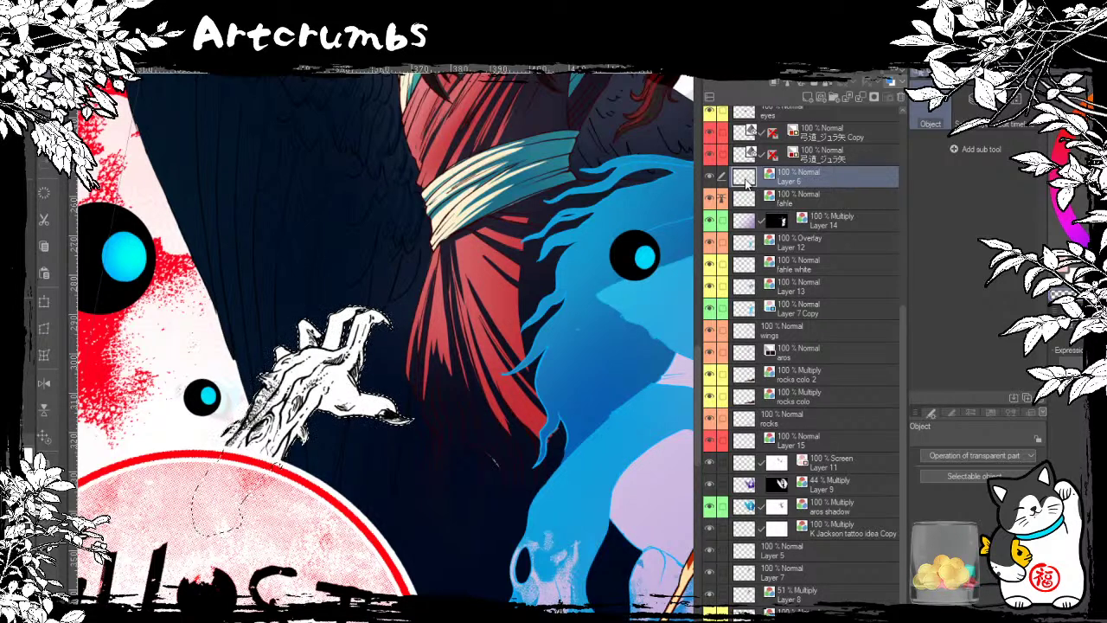
{"action": "left_click", "coordinate": [808, 96]}
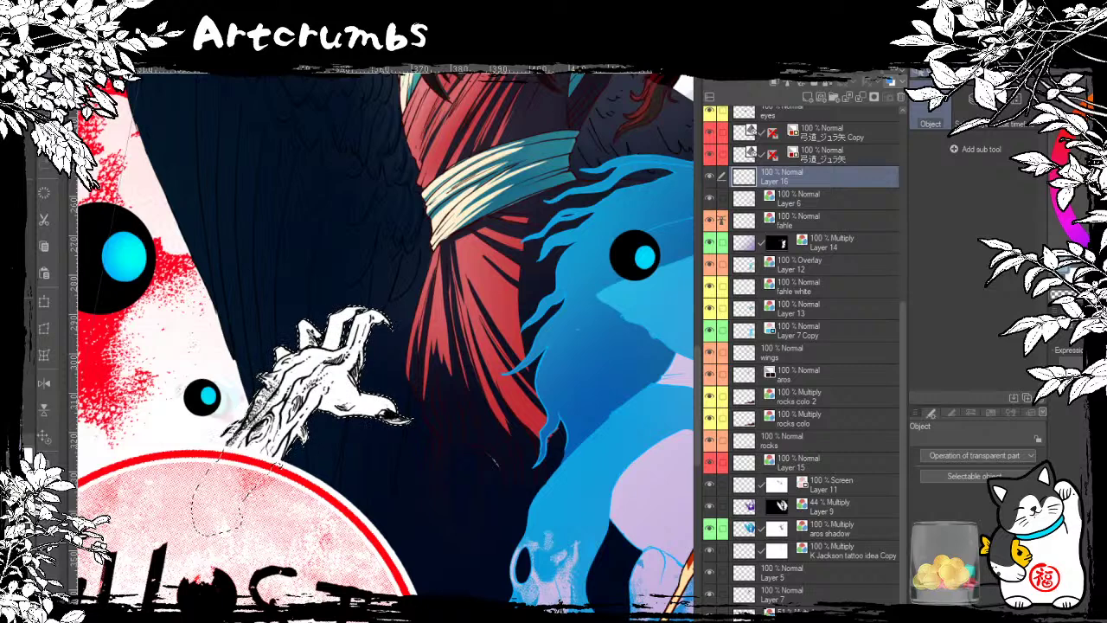
{"action": "key", "text": "alt+Delete"}
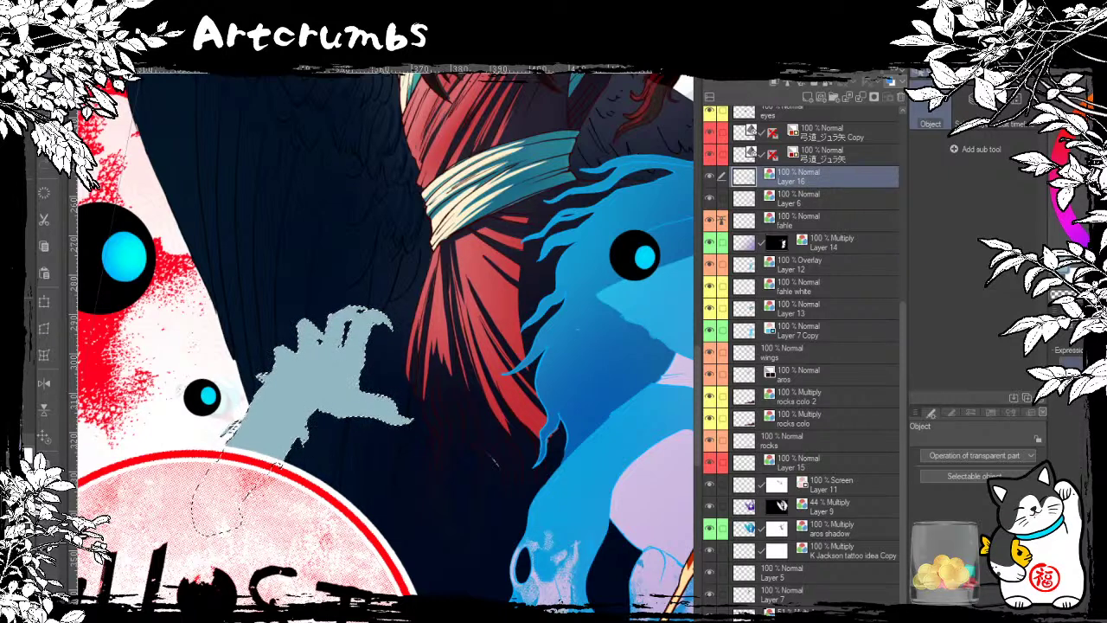
{"action": "left_click", "coordinate": [763, 71]}
{"action": "left_click", "coordinate": [763, 105]}
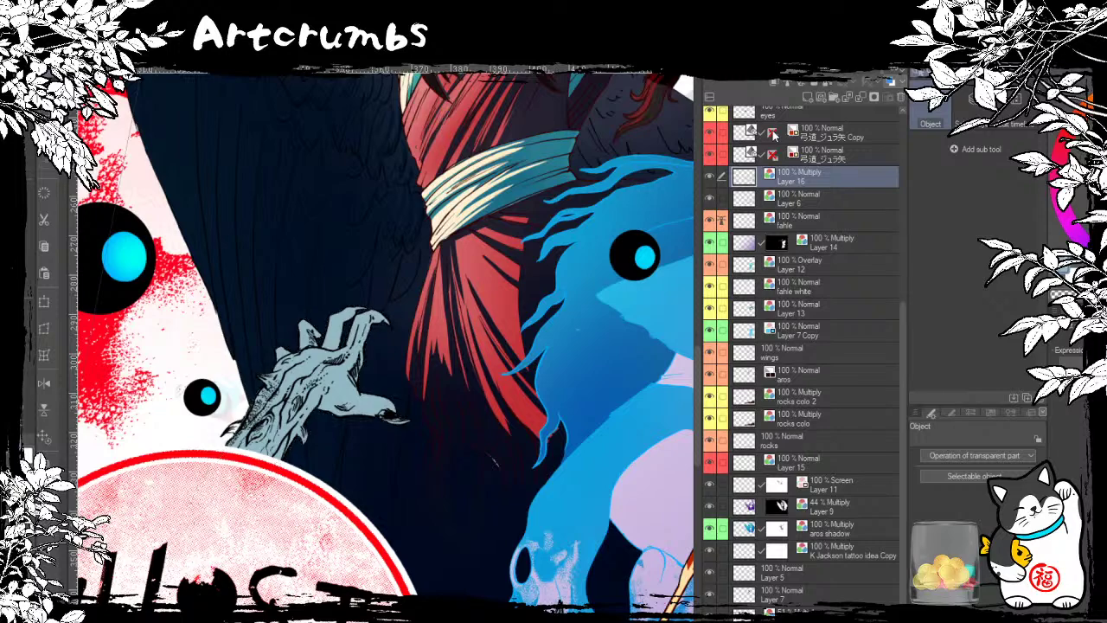
Step: Look over the tinted clawed hands around the crouching woman and beside the title circle
{"action": "left_click_drag", "start_coordinate": [505, 370], "coordinate": [456, 412]}
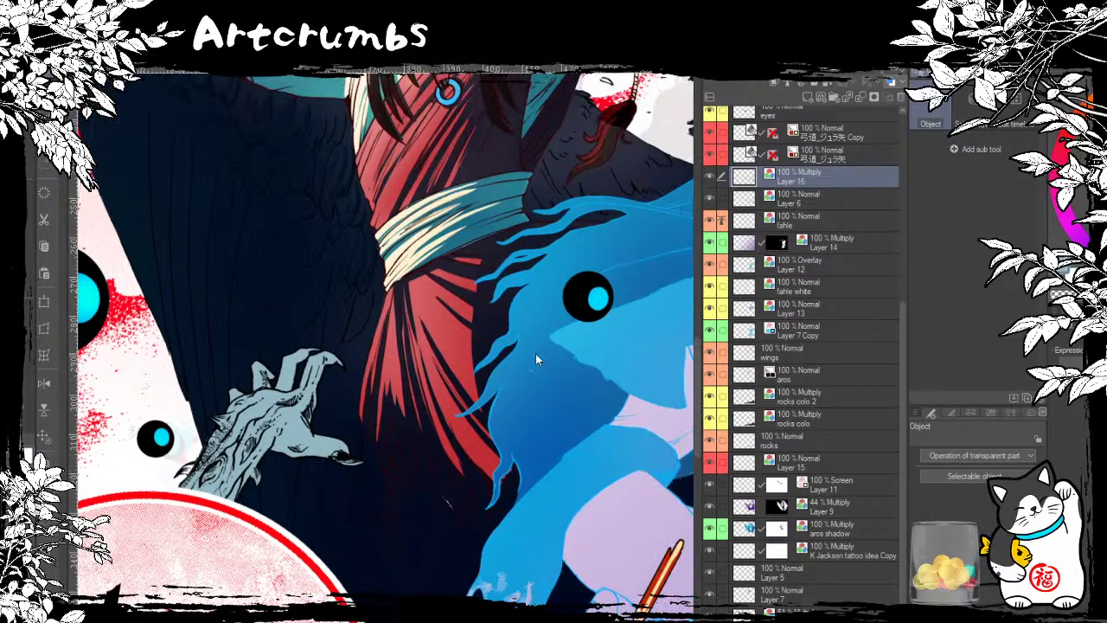
{"action": "left_click_drag", "start_coordinate": [531, 551], "coordinate": [425, 447]}
{"action": "left_click_drag", "start_coordinate": [548, 590], "coordinate": [465, 423]}
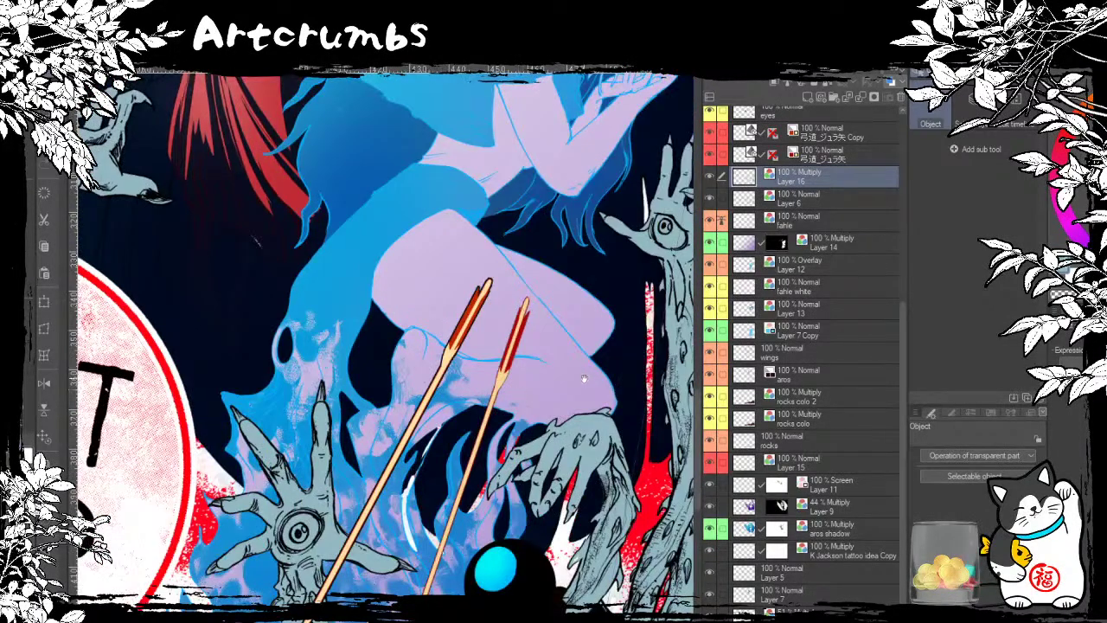
{"action": "left_click_drag", "start_coordinate": [519, 393], "coordinate": [372, 584]}
{"action": "left_click_drag", "start_coordinate": [505, 494], "coordinate": [579, 424]}
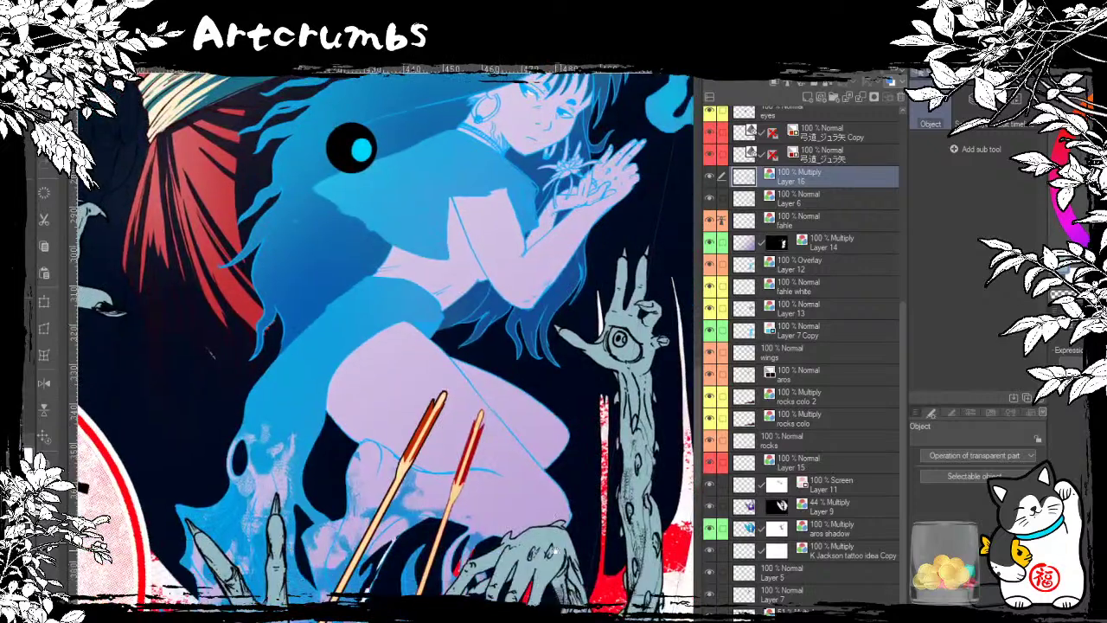
{"action": "left_click_drag", "start_coordinate": [496, 619], "coordinate": [571, 507]}
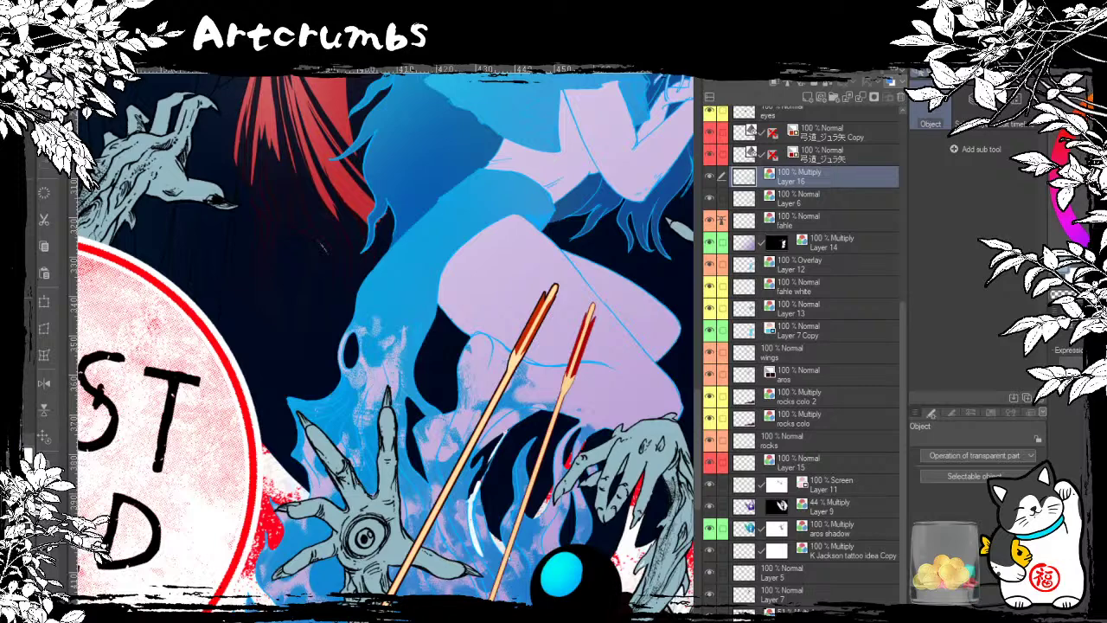
{"action": "scroll", "coordinate": [594, 185], "scroll_direction": "up", "scroll_amount": 3}
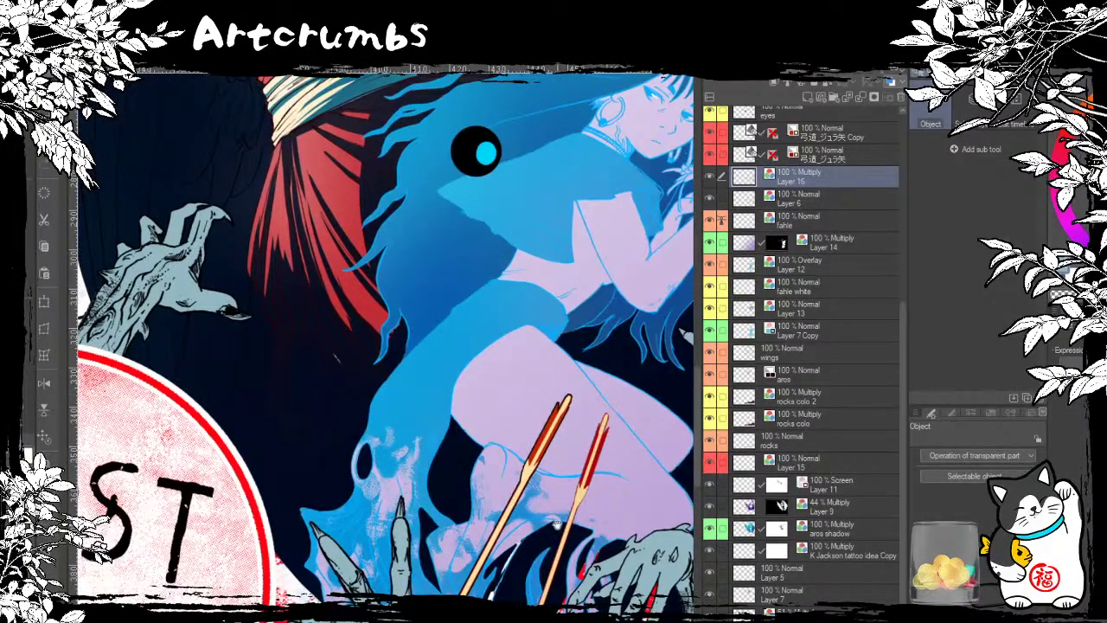
{"action": "scroll", "coordinate": [630, 489], "scroll_direction": "left", "scroll_amount": 3}
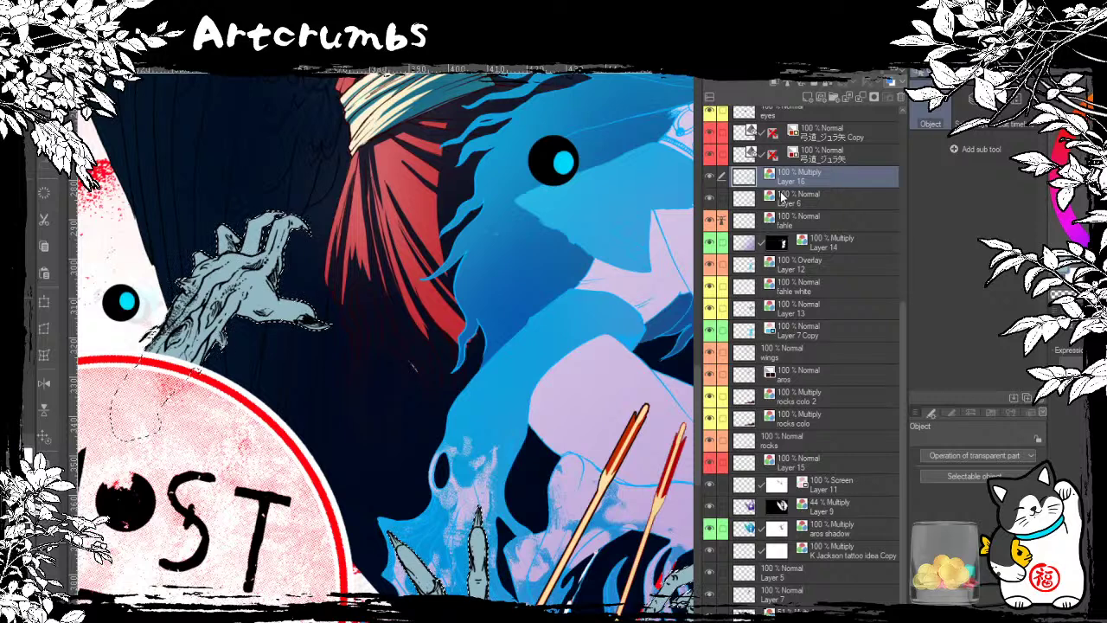
Step: Airbrush yellow over the clawed hands on a new layer above Layer 16, using the Soft airbrush at size 700
{"action": "left_click", "coordinate": [810, 95]}
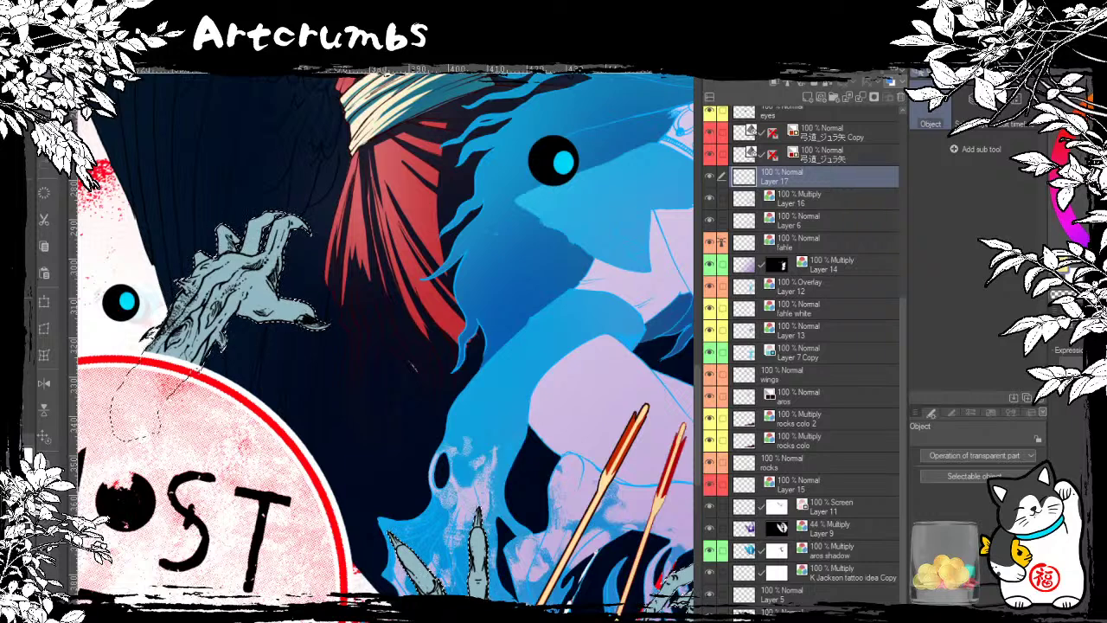
{"action": "key", "text": "b"}
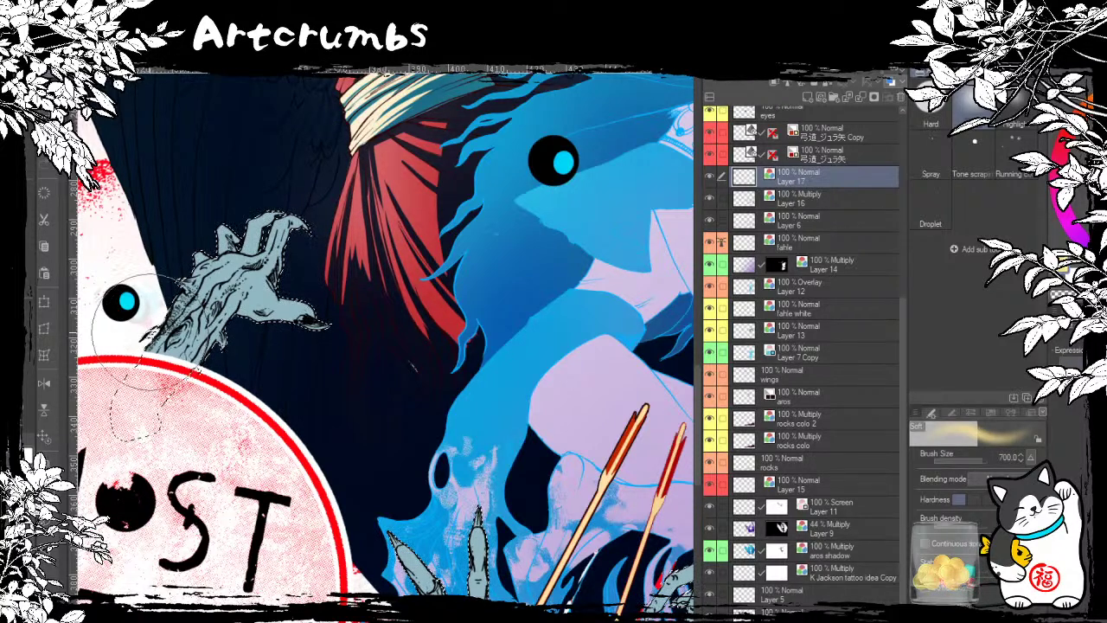
{"action": "mouse_move", "coordinate": [148, 305]}
{"action": "left_mouse_down"}
{"action": "mouse_move", "coordinate": [289, 168]}
{"action": "mouse_move", "coordinate": [179, 259]}
{"action": "mouse_move", "coordinate": [267, 194]}
{"action": "left_mouse_up"}
{"action": "left_click_drag", "start_coordinate": [396, 261], "coordinate": [345, 44]}
{"action": "left_click_drag", "start_coordinate": [621, 224], "coordinate": [392, 243]}
{"action": "mouse_move", "coordinate": [431, 333]}
{"action": "left_mouse_down"}
{"action": "mouse_move", "coordinate": [406, 398]}
{"action": "mouse_move", "coordinate": [485, 294]}
{"action": "mouse_move", "coordinate": [450, 364]}
{"action": "mouse_move", "coordinate": [537, 450]}
{"action": "left_mouse_up"}
{"action": "left_click_drag", "start_coordinate": [545, 285], "coordinate": [569, 271]}
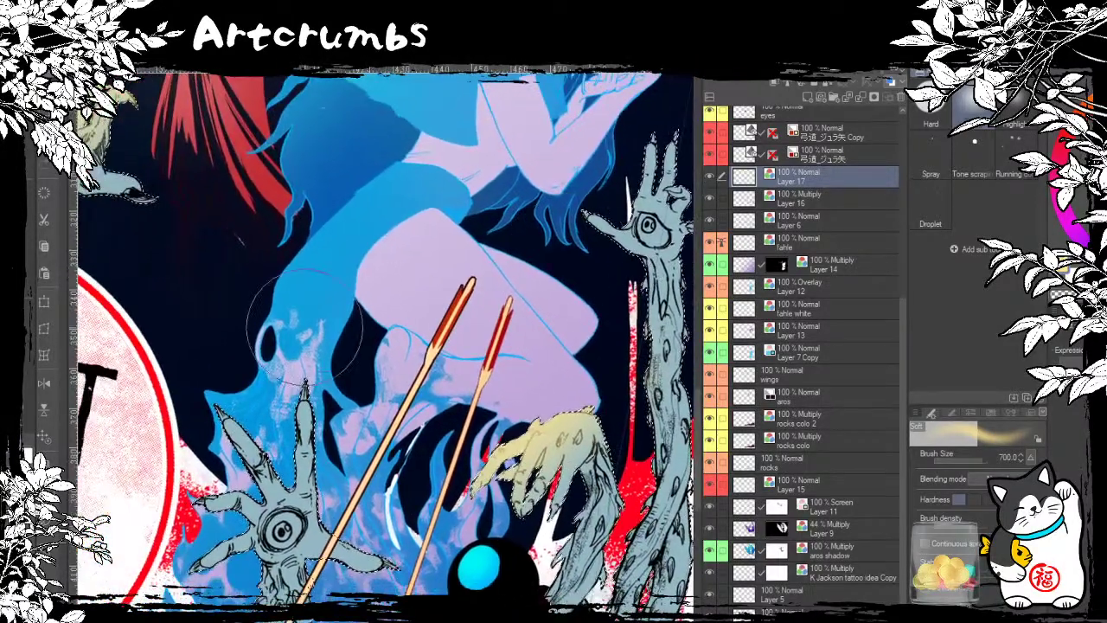
{"action": "mouse_move", "coordinate": [221, 397]}
{"action": "left_mouse_down"}
{"action": "mouse_move", "coordinate": [299, 433]}
{"action": "mouse_move", "coordinate": [251, 437]}
{"action": "mouse_move", "coordinate": [320, 519]}
{"action": "mouse_move", "coordinate": [401, 481]}
{"action": "left_mouse_up"}
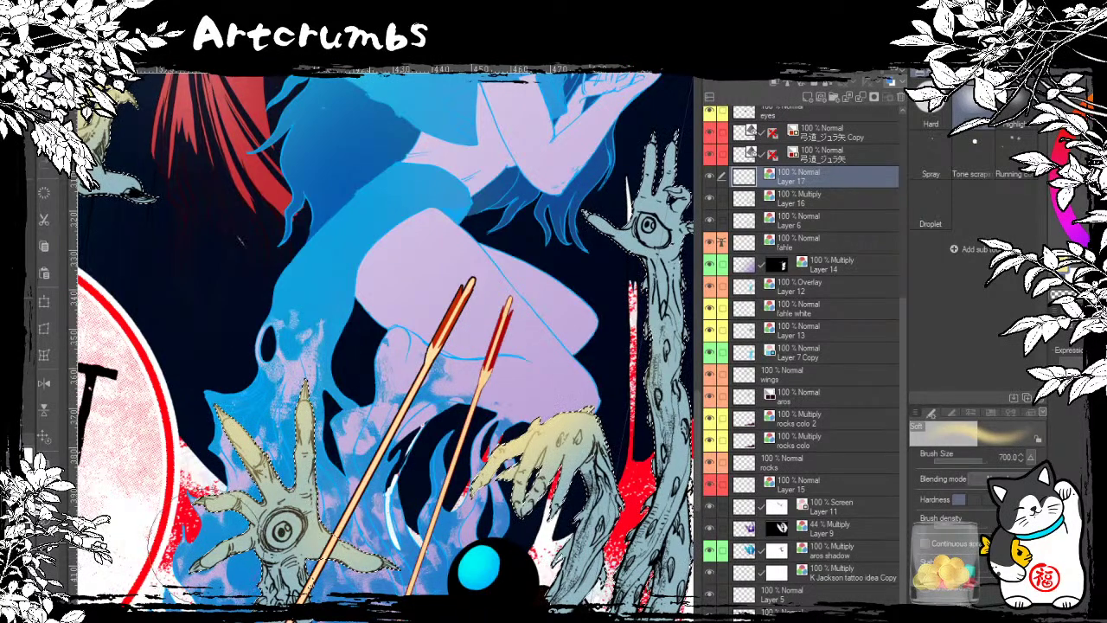
{"action": "mouse_move", "coordinate": [484, 329]}
{"action": "left_mouse_down"}
{"action": "mouse_move", "coordinate": [427, 416]}
{"action": "mouse_move", "coordinate": [432, 402]}
{"action": "left_mouse_up"}
{"action": "mouse_move", "coordinate": [530, 279]}
{"action": "left_mouse_down"}
{"action": "mouse_move", "coordinate": [571, 294]}
{"action": "mouse_move", "coordinate": [537, 227]}
{"action": "mouse_move", "coordinate": [634, 193]}
{"action": "left_mouse_up"}
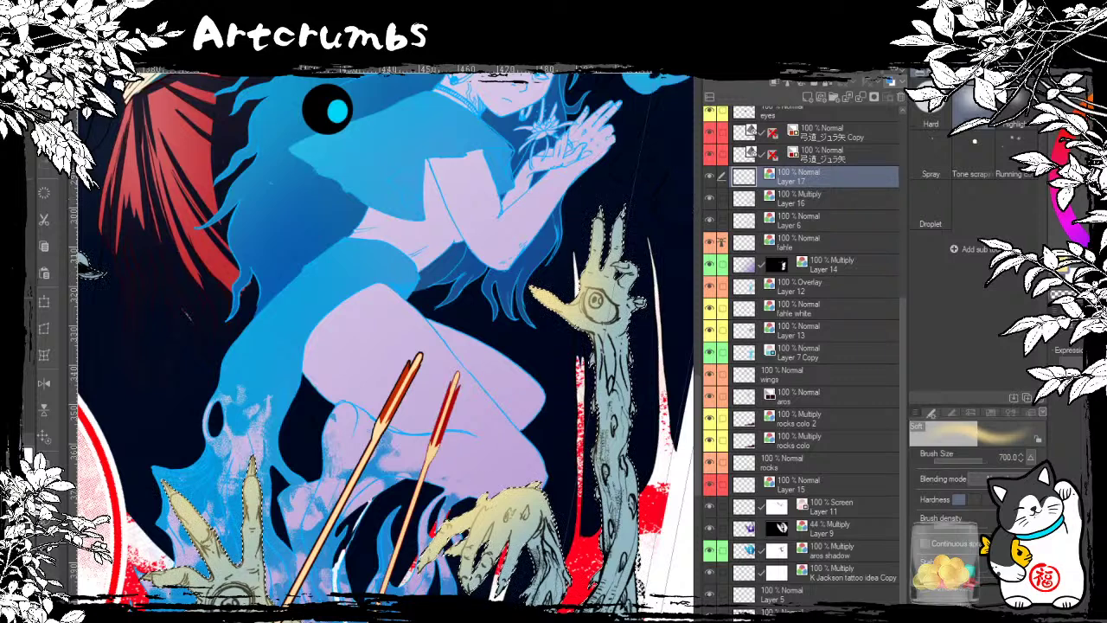
Step: Blend turquoise over the yellow on the clawed hands in Layer 17, using the Soft airbrush at size 700
{"action": "mouse_move", "coordinate": [545, 251]}
{"action": "left_mouse_down"}
{"action": "mouse_move", "coordinate": [585, 220]}
{"action": "mouse_move", "coordinate": [541, 301]}
{"action": "mouse_move", "coordinate": [621, 180]}
{"action": "mouse_move", "coordinate": [586, 419]}
{"action": "left_mouse_up"}
{"action": "mouse_move", "coordinate": [498, 451]}
{"action": "left_mouse_down"}
{"action": "mouse_move", "coordinate": [478, 528]}
{"action": "mouse_move", "coordinate": [537, 454]}
{"action": "mouse_move", "coordinate": [481, 476]}
{"action": "left_mouse_up"}
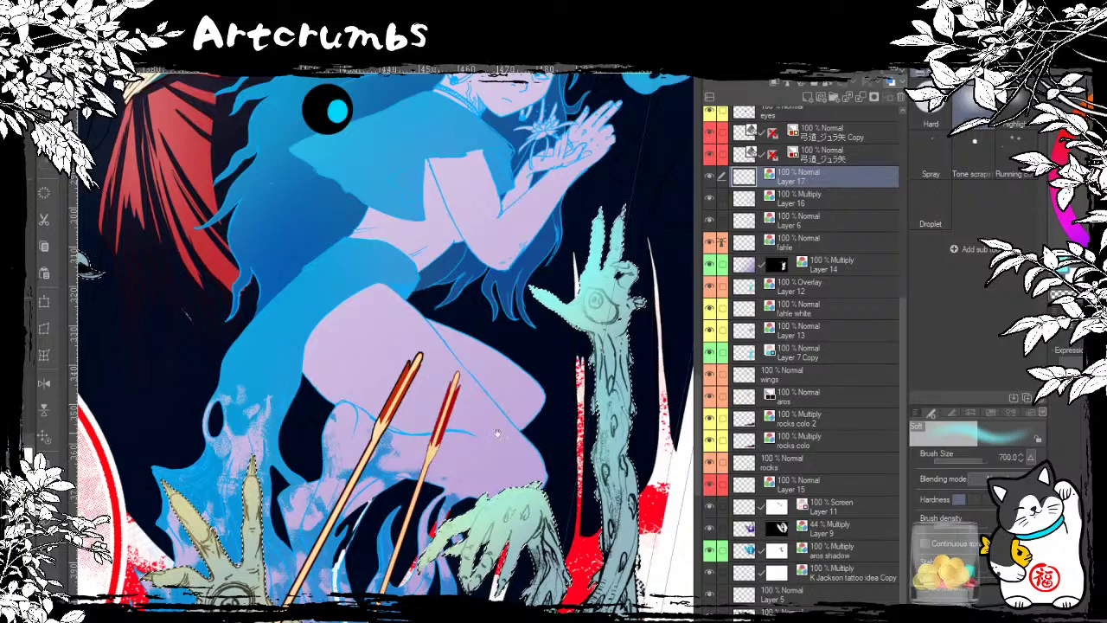
{"action": "left_click_drag", "start_coordinate": [498, 433], "coordinate": [656, 381]}
{"action": "mouse_move", "coordinate": [441, 361]}
{"action": "left_mouse_down"}
{"action": "mouse_move", "coordinate": [346, 484]}
{"action": "mouse_move", "coordinate": [407, 450]}
{"action": "mouse_move", "coordinate": [406, 476]}
{"action": "mouse_move", "coordinate": [358, 439]}
{"action": "left_mouse_up"}
{"action": "left_click_drag", "start_coordinate": [362, 283], "coordinate": [448, 388]}
{"action": "mouse_move", "coordinate": [302, 346]}
{"action": "left_mouse_down"}
{"action": "mouse_move", "coordinate": [323, 331]}
{"action": "mouse_move", "coordinate": [331, 286]}
{"action": "left_mouse_up"}
{"action": "mouse_move", "coordinate": [494, 231]}
{"action": "left_mouse_down"}
{"action": "mouse_move", "coordinate": [500, 393]}
{"action": "mouse_move", "coordinate": [497, 216]}
{"action": "mouse_move", "coordinate": [501, 443]}
{"action": "mouse_move", "coordinate": [507, 420]}
{"action": "left_mouse_up"}
{"action": "left_click_drag", "start_coordinate": [619, 329], "coordinate": [496, 383]}
{"action": "left_click_drag", "start_coordinate": [554, 433], "coordinate": [562, 545]}
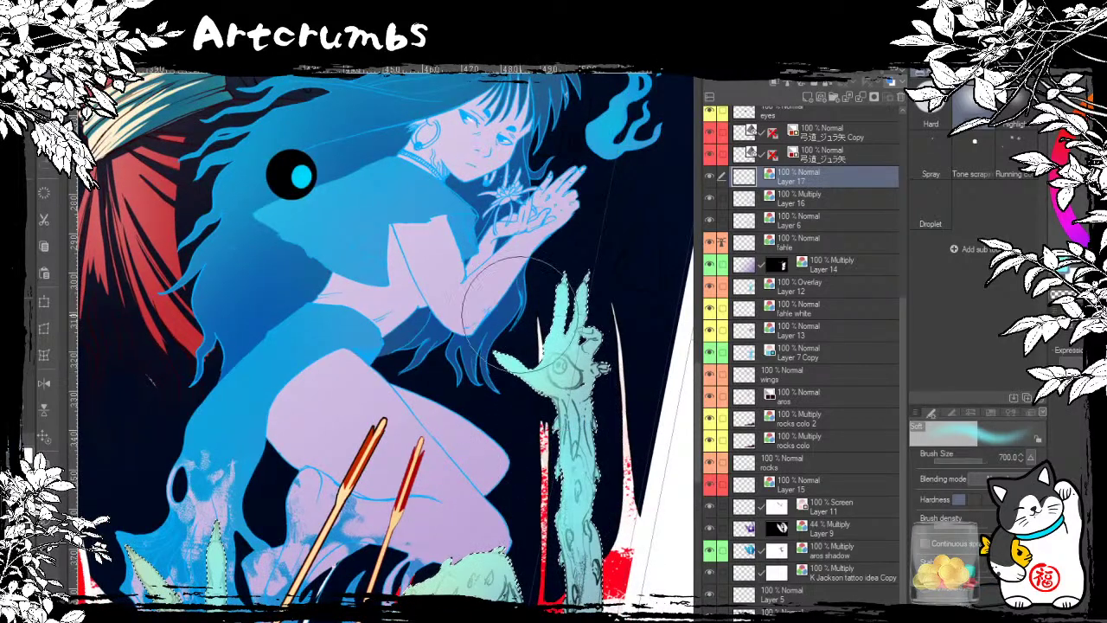
Step: Darken the lower parts of the clawed arms on Layer 16 with dark grey, using the Soft airbrush at size 700
{"action": "left_click", "coordinate": [769, 198]}
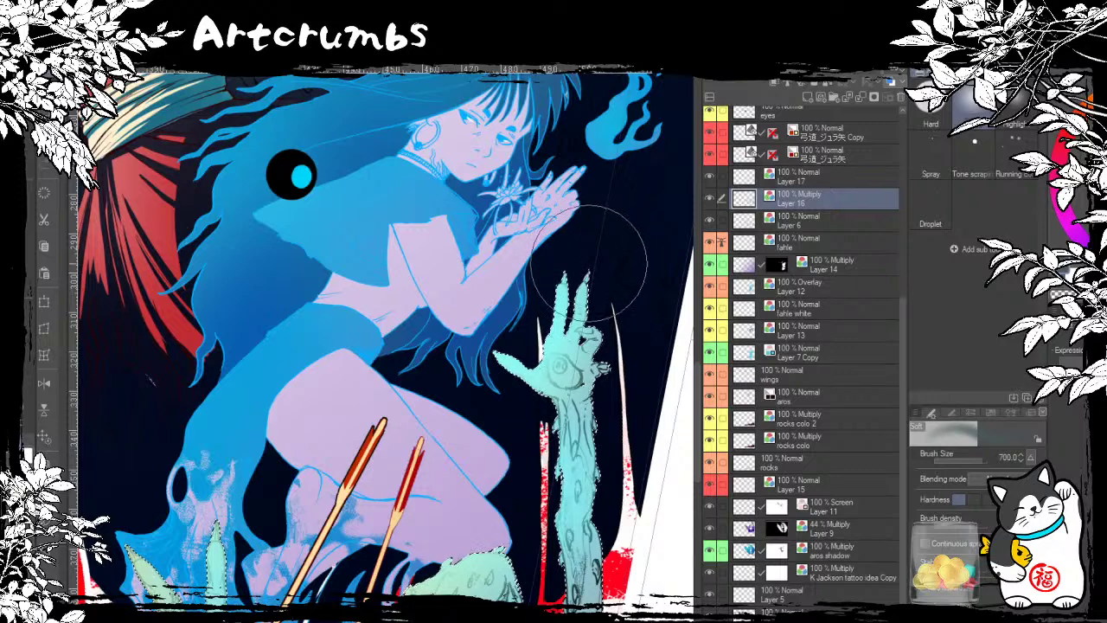
{"action": "scroll", "coordinate": [616, 470], "scroll_direction": "down", "scroll_amount": 5}
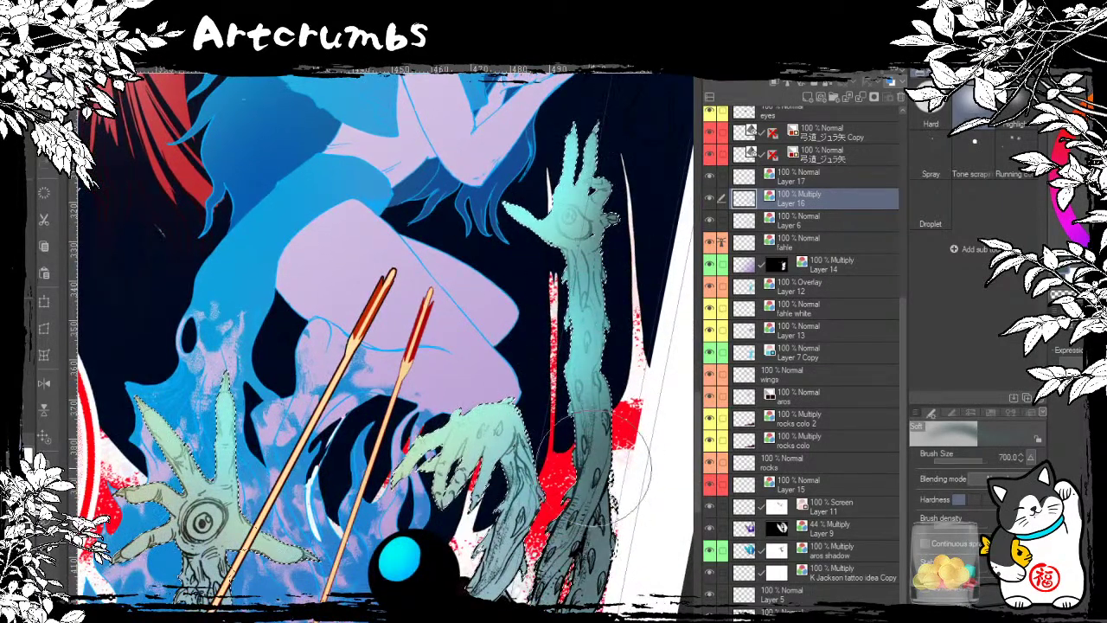
{"action": "mouse_move", "coordinate": [576, 611]}
{"action": "left_mouse_down"}
{"action": "mouse_move", "coordinate": [500, 459]}
{"action": "mouse_move", "coordinate": [473, 484]}
{"action": "left_mouse_up"}
{"action": "left_click_drag", "start_coordinate": [493, 312], "coordinate": [613, 265]}
{"action": "mouse_move", "coordinate": [419, 530]}
{"action": "left_mouse_down"}
{"action": "mouse_move", "coordinate": [304, 519]}
{"action": "mouse_move", "coordinate": [319, 484]}
{"action": "mouse_move", "coordinate": [346, 551]}
{"action": "left_mouse_up"}
{"action": "left_click_drag", "start_coordinate": [311, 337], "coordinate": [531, 482]}
{"action": "mouse_move", "coordinate": [296, 361]}
{"action": "left_mouse_down"}
{"action": "mouse_move", "coordinate": [286, 336]}
{"action": "mouse_move", "coordinate": [265, 347]}
{"action": "mouse_move", "coordinate": [294, 280]}
{"action": "mouse_move", "coordinate": [322, 250]}
{"action": "mouse_move", "coordinate": [326, 260]}
{"action": "mouse_move", "coordinate": [364, 256]}
{"action": "mouse_move", "coordinate": [355, 222]}
{"action": "mouse_move", "coordinate": [310, 244]}
{"action": "mouse_move", "coordinate": [369, 244]}
{"action": "mouse_move", "coordinate": [408, 260]}
{"action": "mouse_move", "coordinate": [287, 272]}
{"action": "left_mouse_up"}
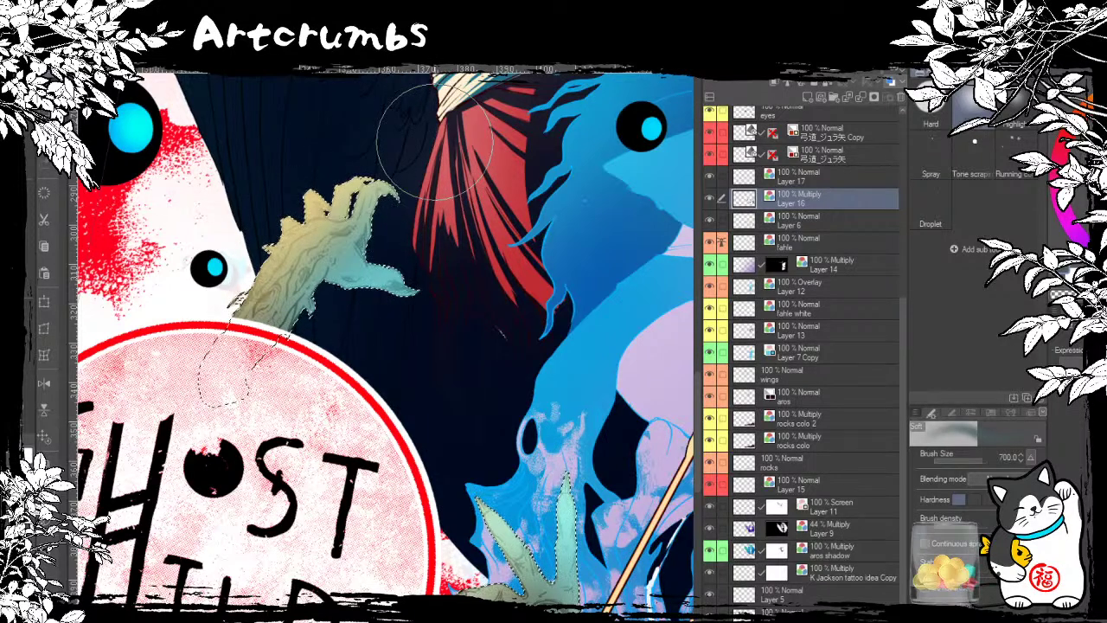
Step: Set the blending mode of Layer 17, the hands' yellow and turquoise colour layer, to Overlay
{"action": "left_click", "coordinate": [760, 176]}
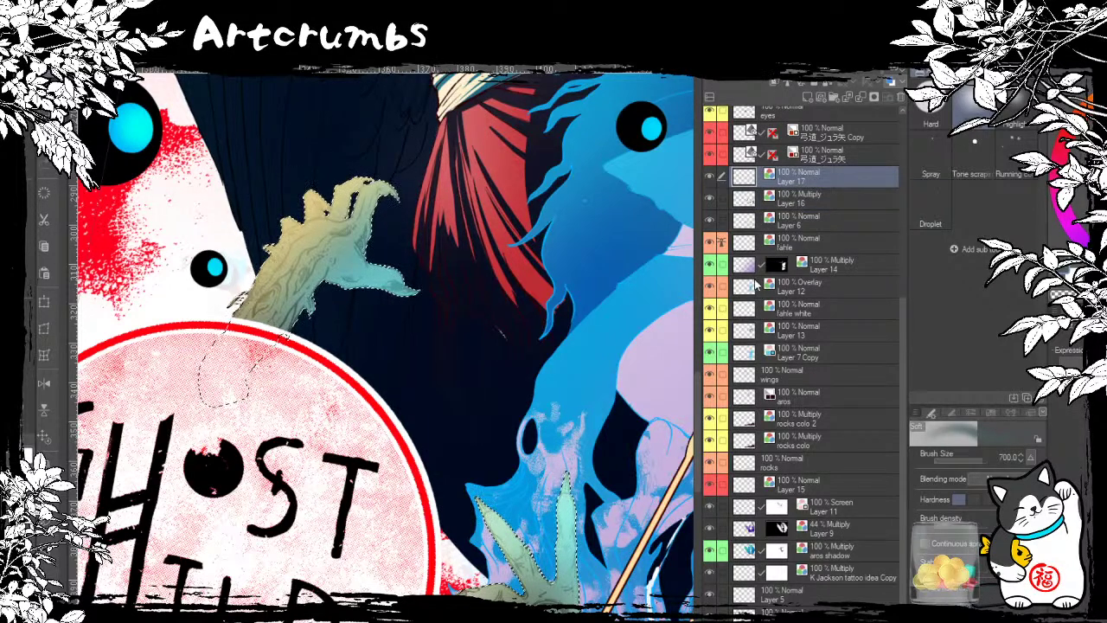
{"action": "left_click", "coordinate": [755, 239]}
{"action": "left_click_drag", "start_coordinate": [670, 238], "coordinate": [502, 130]}
{"action": "left_click_drag", "start_coordinate": [592, 187], "coordinate": [483, 217]}
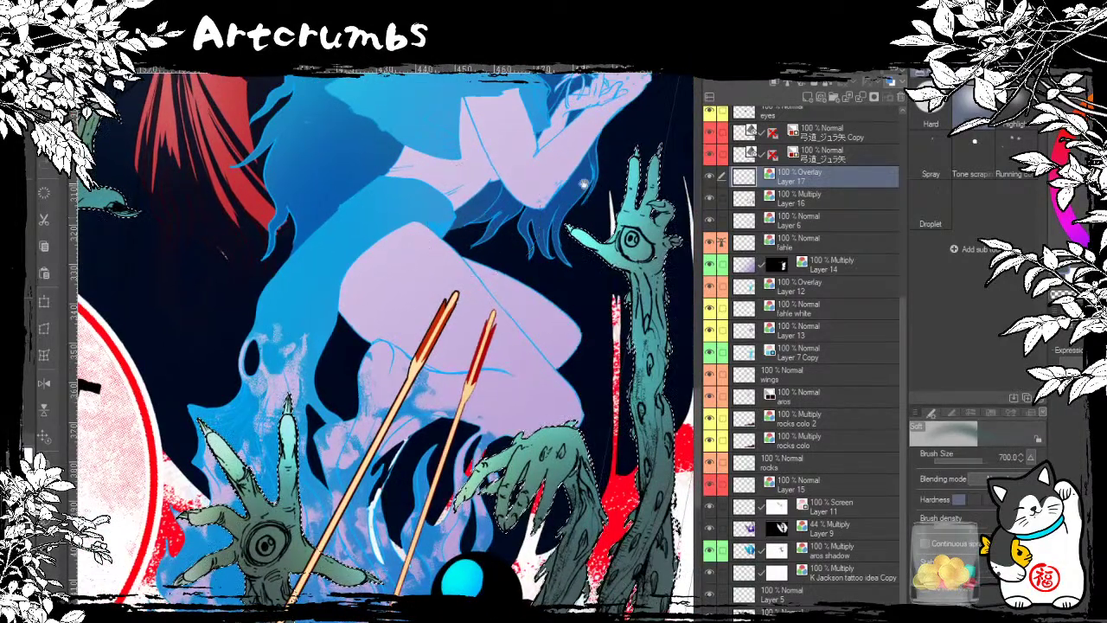
{"action": "left_click_drag", "start_coordinate": [601, 144], "coordinate": [568, 205]}
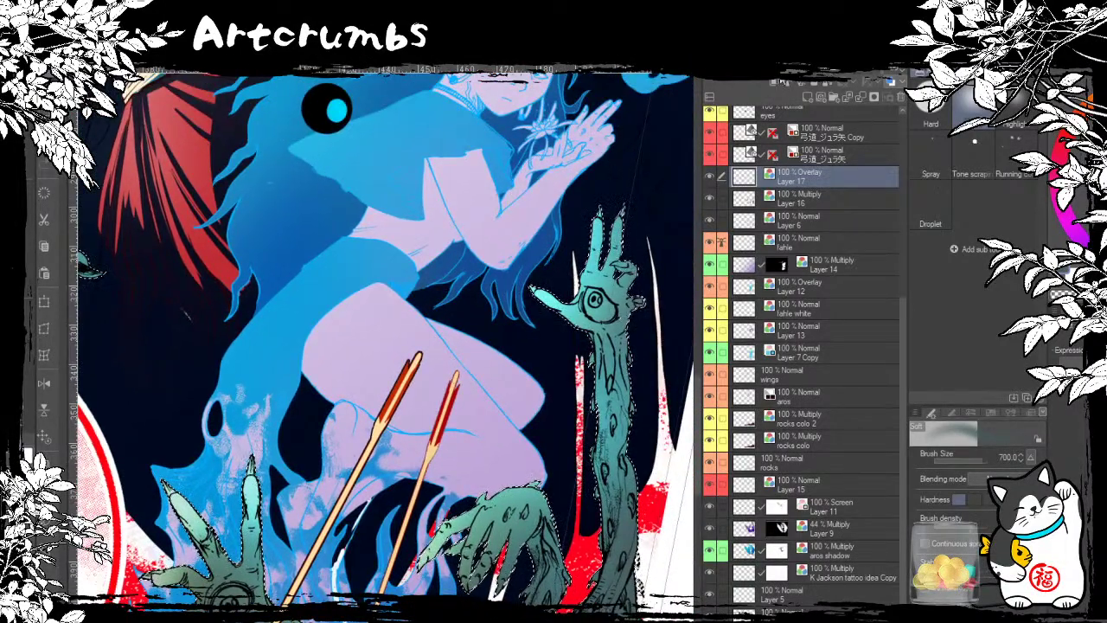
Step: Try a white airbrush stroke over the raised eye hand on a new layer above Layer 17, and reduce the brush to size 200
{"action": "key", "text": "ctrl+shift+n"}
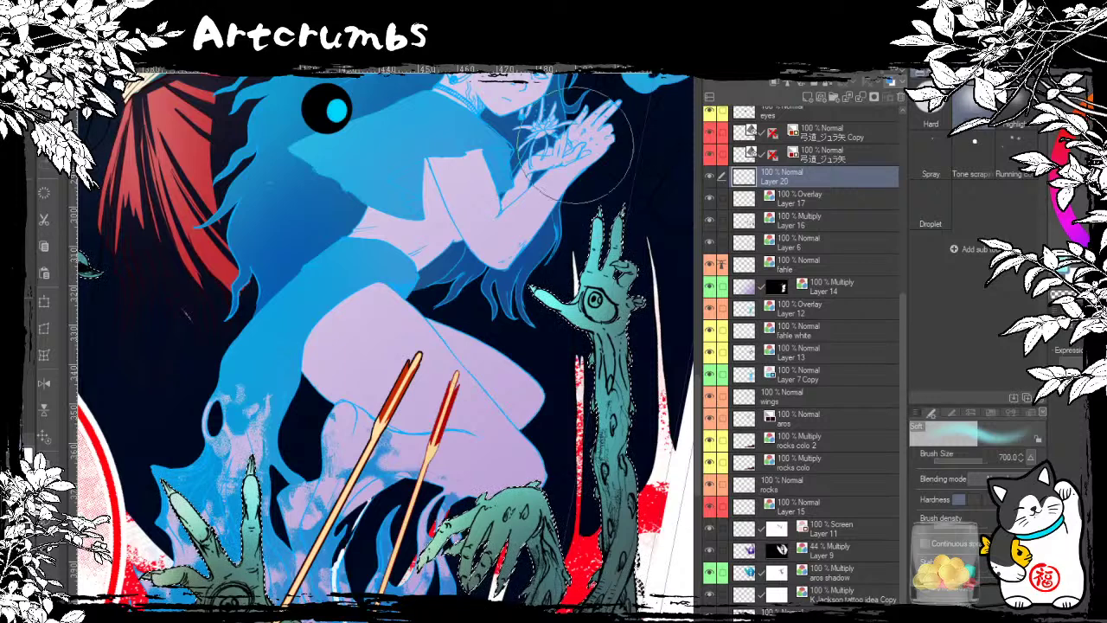
{"action": "left_click_drag", "start_coordinate": [591, 275], "coordinate": [581, 212]}
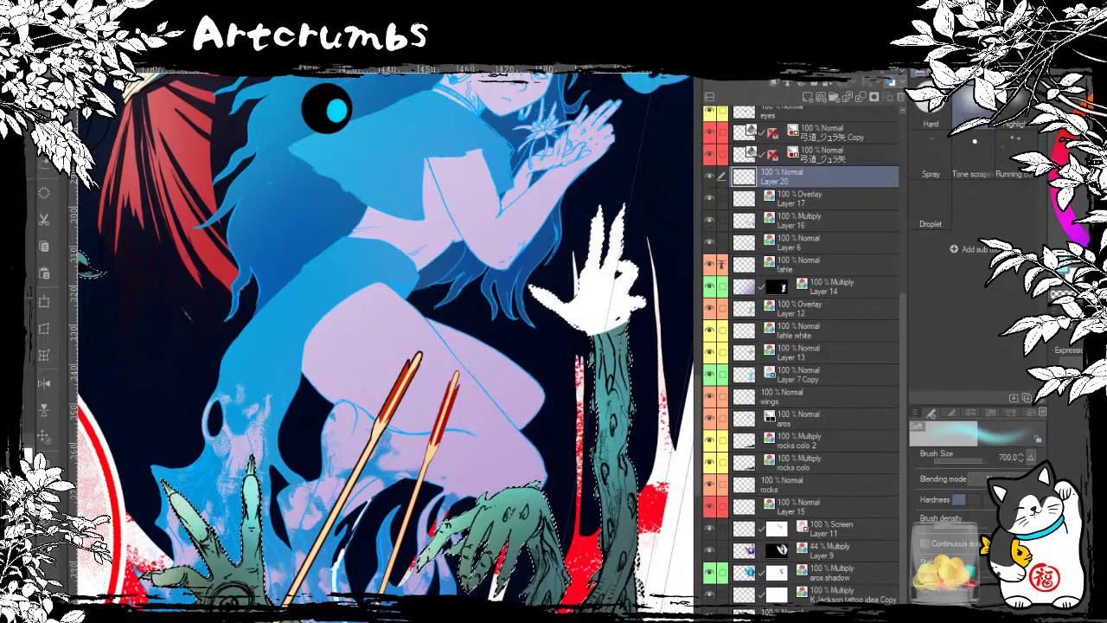
{"action": "left_click", "coordinate": [1072, 370]}
{"action": "key", "text": "bracketleft"}
{"action": "key", "text": "bracketleft"}
{"action": "key", "text": "bracketleft"}
{"action": "key", "text": "bracketleft"}
{"action": "key", "text": "bracketleft"}
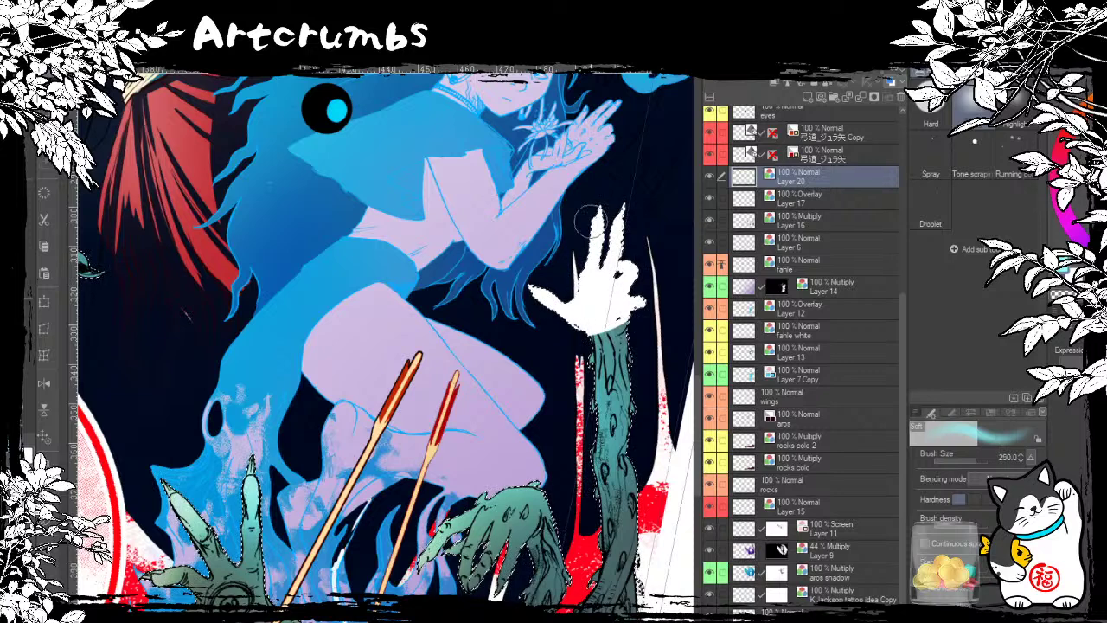
{"action": "key", "text": "ctrl+z"}
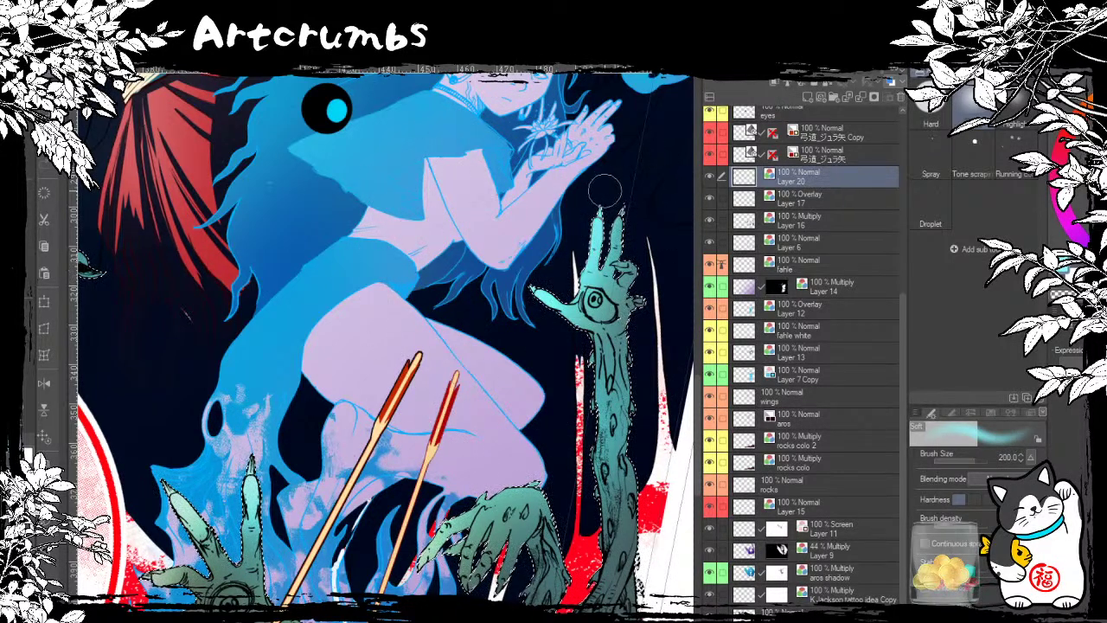
Step: Brighten the raised eye hand with turquoise Soft airbrush on Layer 20 in Overlay mode, and merge it into Layer 17
{"action": "left_click_drag", "start_coordinate": [540, 290], "coordinate": [551, 302]}
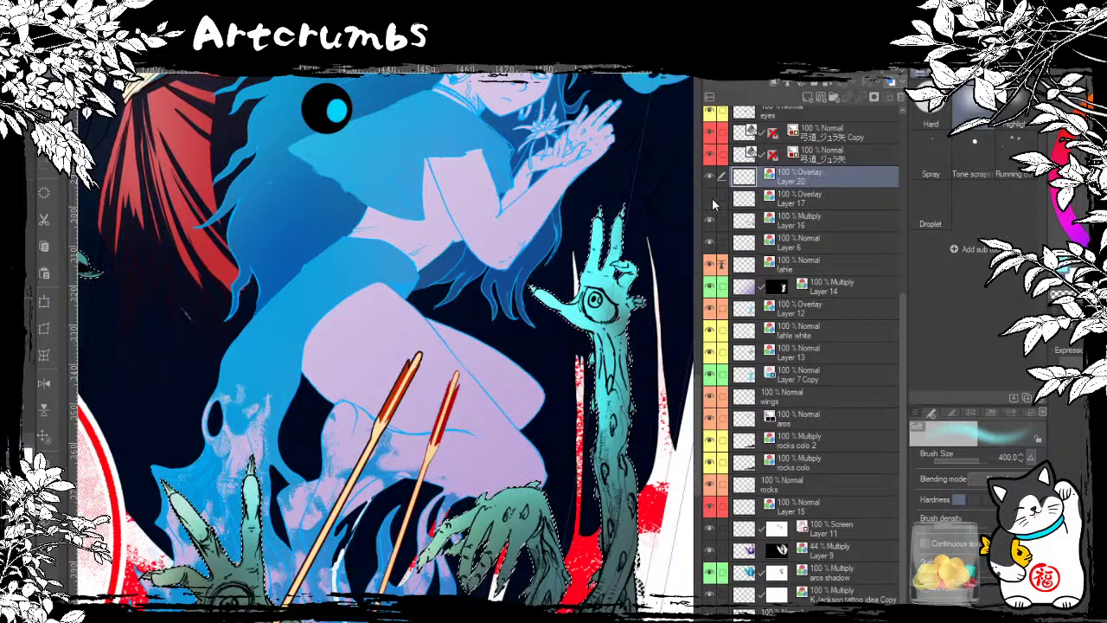
{"action": "left_click", "coordinate": [711, 200]}
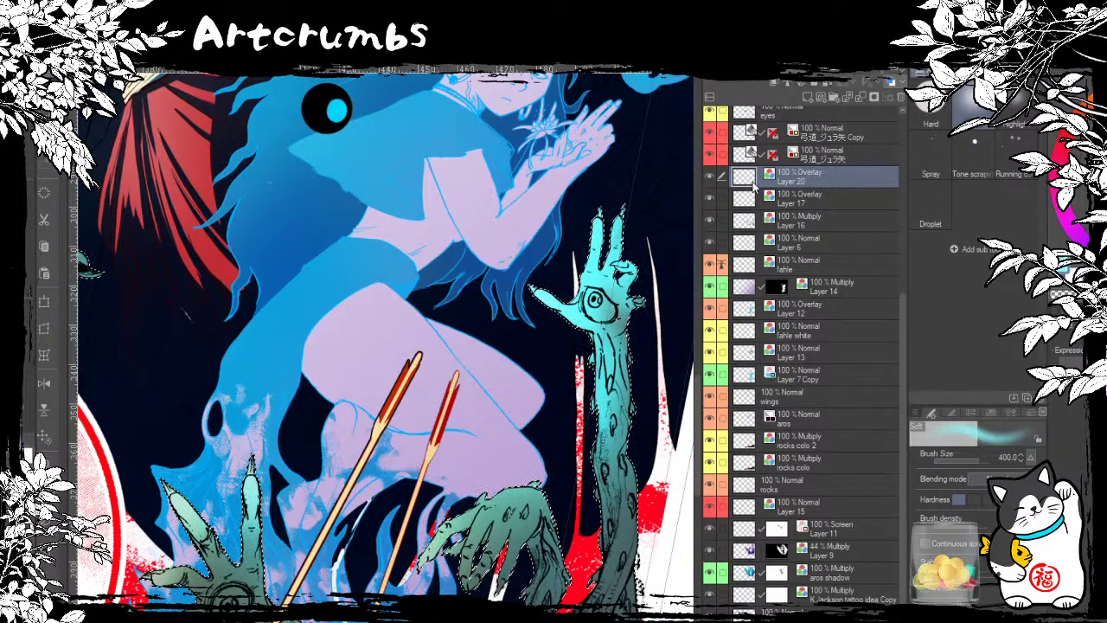
{"action": "key", "text": "ctrl+e"}
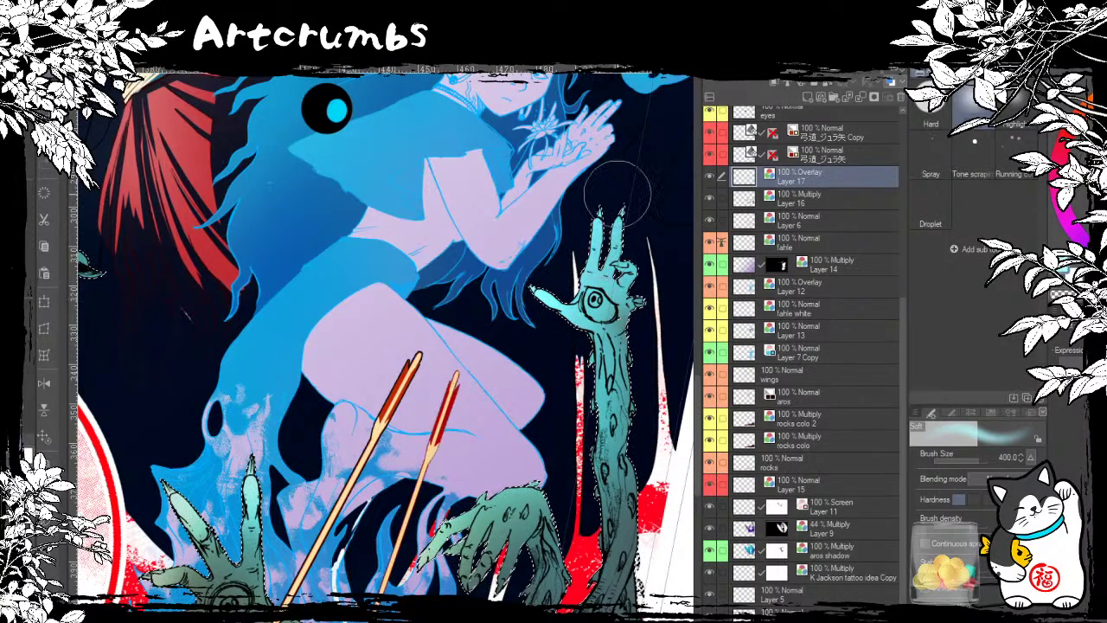
Step: Brighten the fingers of the lower hand with the eye in its palm on Layer 17, using the turquoise Soft airbrush at size 150
{"action": "left_click_drag", "start_coordinate": [631, 192], "coordinate": [676, 86]}
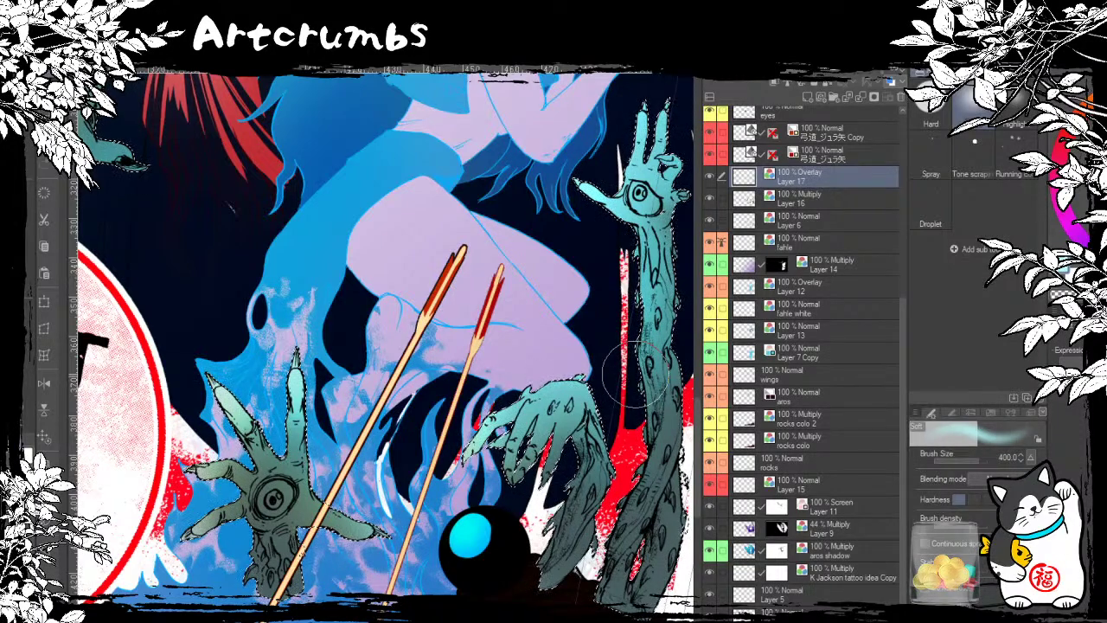
{"action": "left_click_drag", "start_coordinate": [323, 441], "coordinate": [401, 367]}
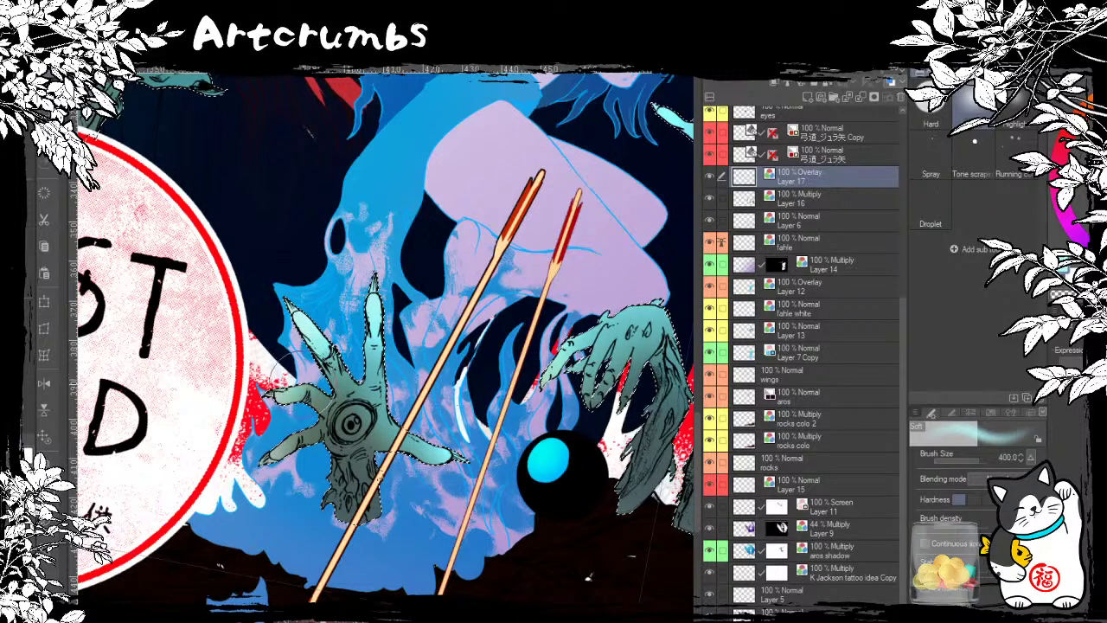
{"action": "key", "text": "bracketleft"}
{"action": "key", "text": "bracketleft"}
{"action": "key", "text": "bracketleft"}
{"action": "key", "text": "bracketleft"}
{"action": "key", "text": "bracketleft"}
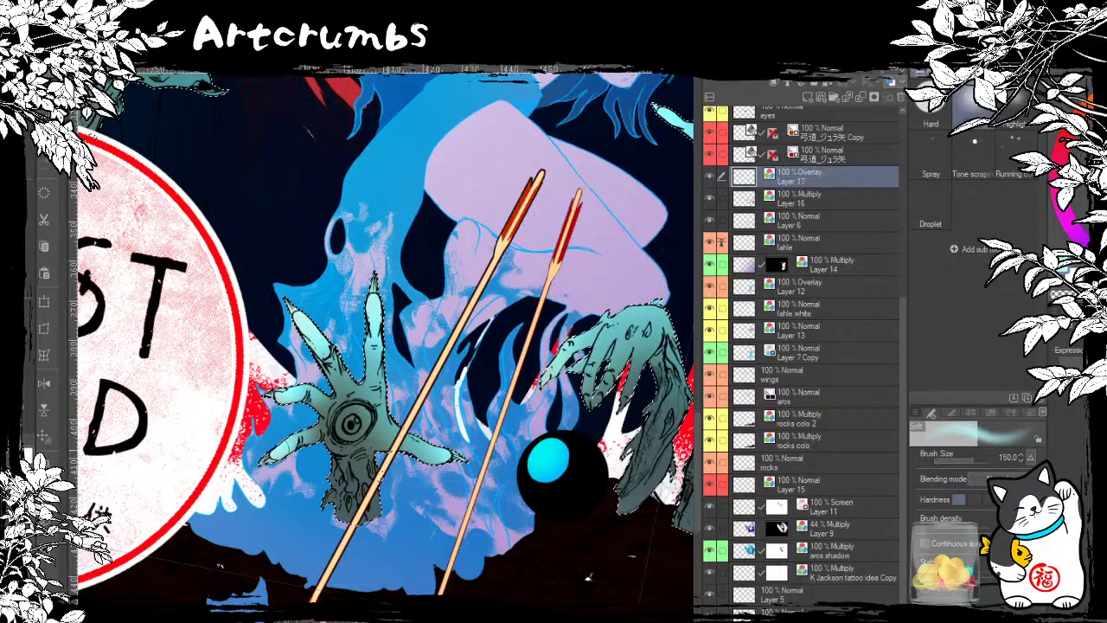
Step: Lighten the clawed hand above the title circle on Layer 17 with the yellow Soft airbrush at size 300
{"action": "mouse_move", "coordinate": [558, 225]}
{"action": "left_mouse_down"}
{"action": "mouse_move", "coordinate": [494, 300]}
{"action": "mouse_move", "coordinate": [618, 386]}
{"action": "mouse_move", "coordinate": [696, 478]}
{"action": "left_mouse_up"}
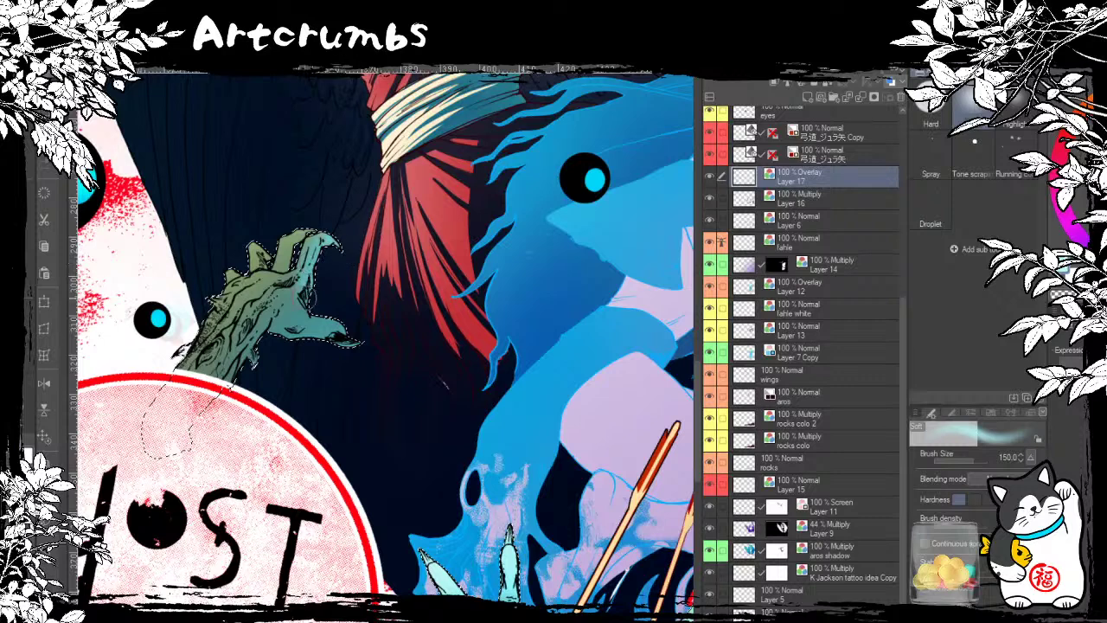
{"action": "key", "text": "bracketright"}
{"action": "key", "text": "bracketright"}
{"action": "key", "text": "bracketright"}
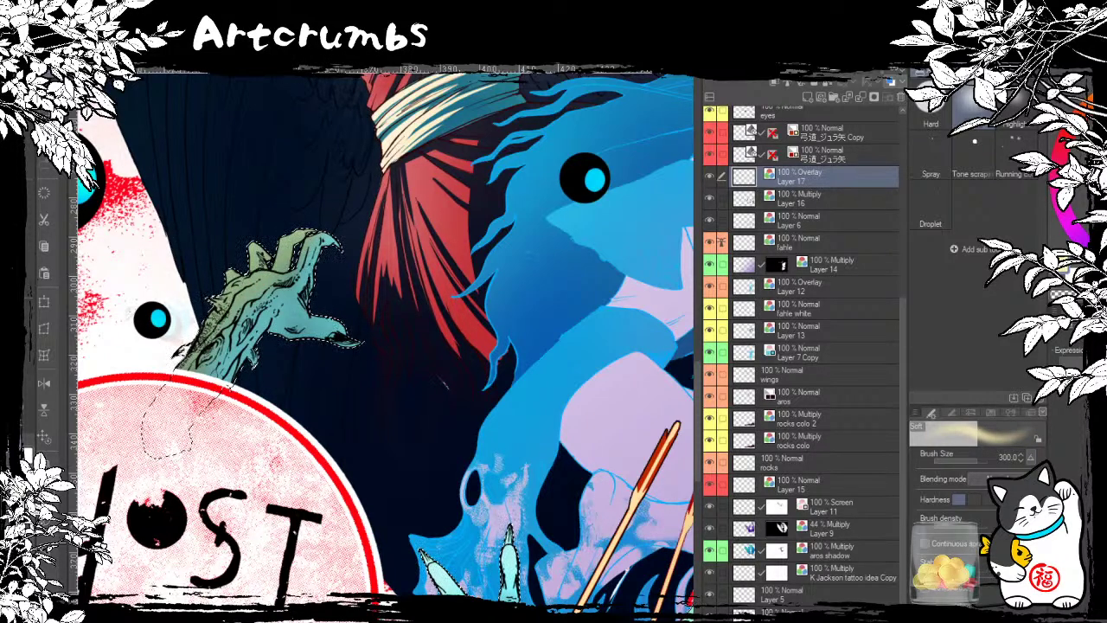
Step: Try Screen on Layer 17, settle on the Glow dodge blending mode, and set the layer's opacity to 66%
{"action": "left_click", "coordinate": [761, 176]}
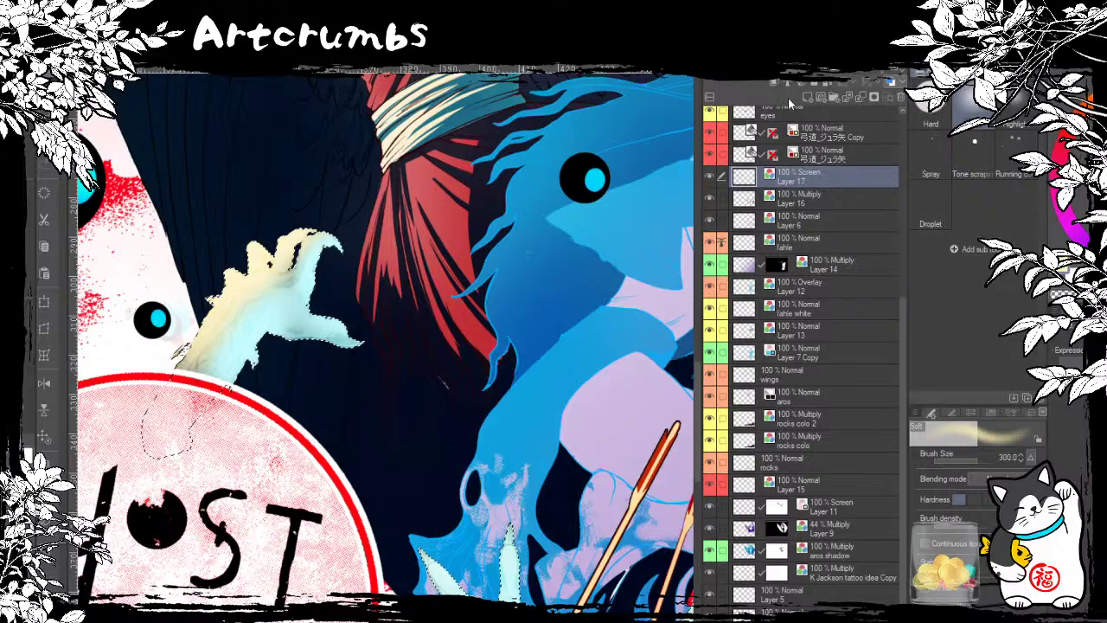
{"action": "left_click", "coordinate": [768, 203]}
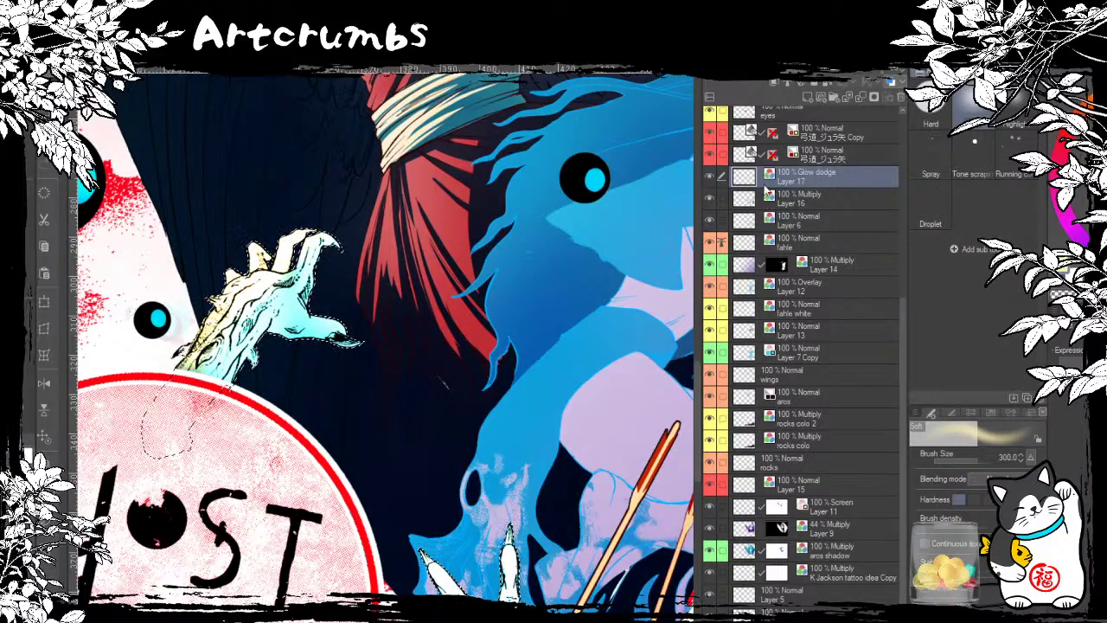
{"action": "left_click_drag", "start_coordinate": [548, 317], "coordinate": [537, 172]}
{"action": "left_click_drag", "start_coordinate": [649, 138], "coordinate": [435, 229]}
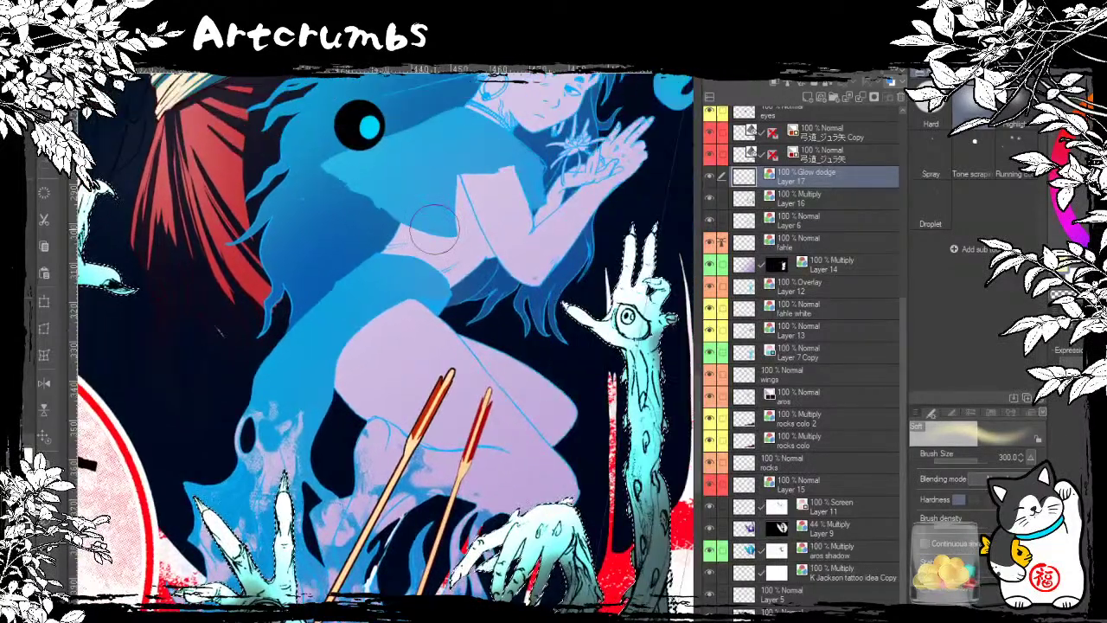
{"action": "left_click_drag", "start_coordinate": [610, 206], "coordinate": [492, 185]}
{"action": "left_click", "coordinate": [853, 74]}
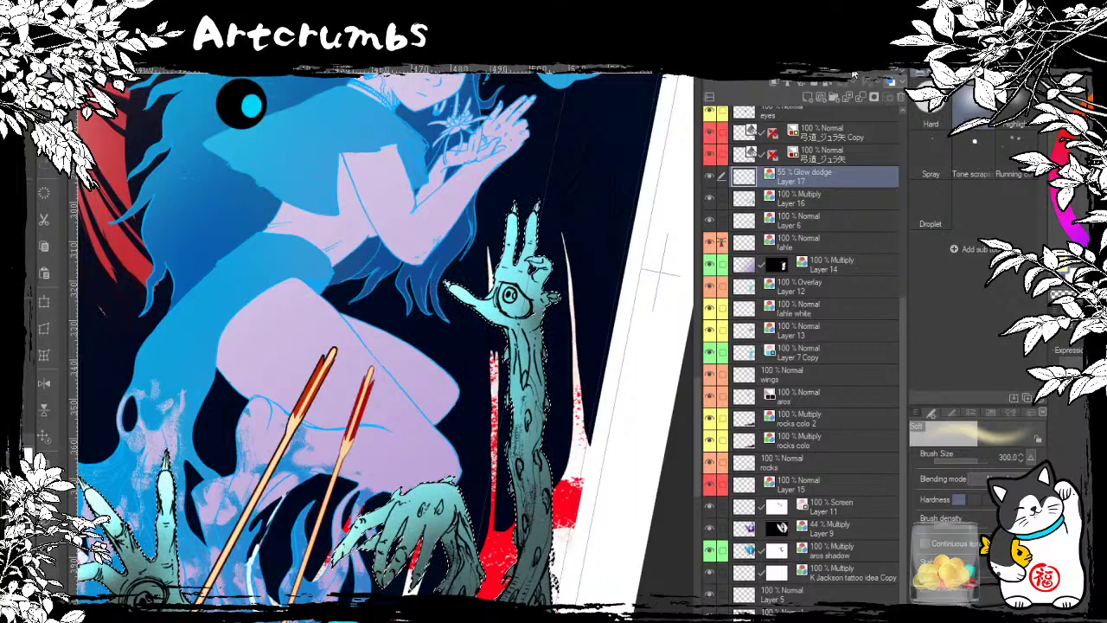
{"action": "left_click", "coordinate": [861, 74]}
{"action": "mouse_move", "coordinate": [338, 362]}
{"action": "left_mouse_down"}
{"action": "mouse_move", "coordinate": [504, 278]}
{"action": "mouse_move", "coordinate": [560, 270]}
{"action": "left_mouse_up"}
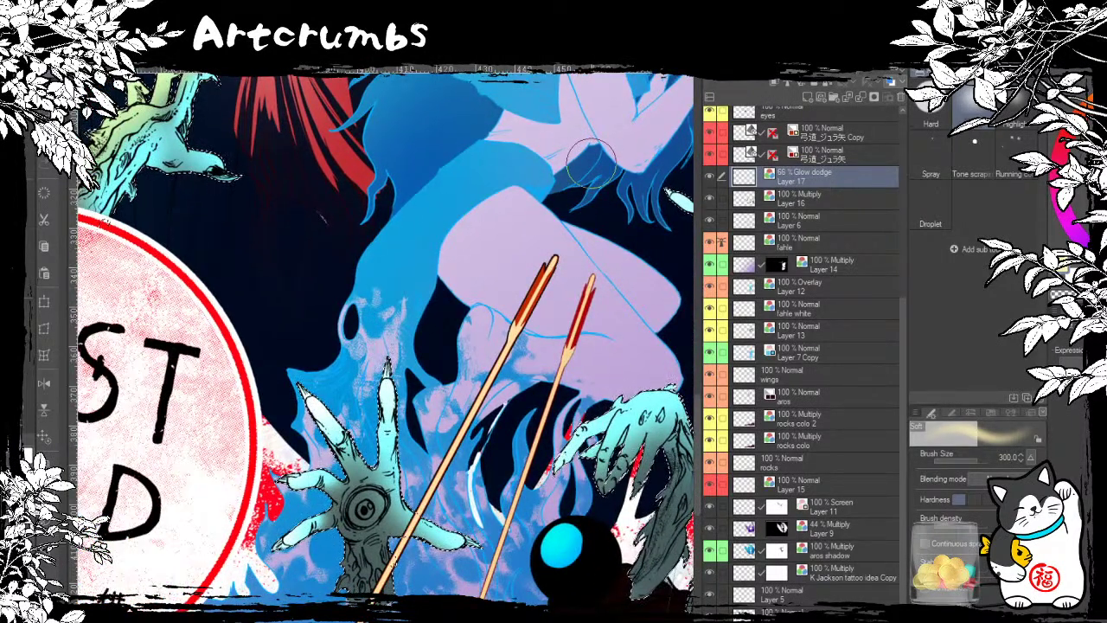
Step: Duplicate Layer 6 above Layer 17, set the copy to Multiply and turn on its layer color
{"action": "left_click", "coordinate": [751, 235]}
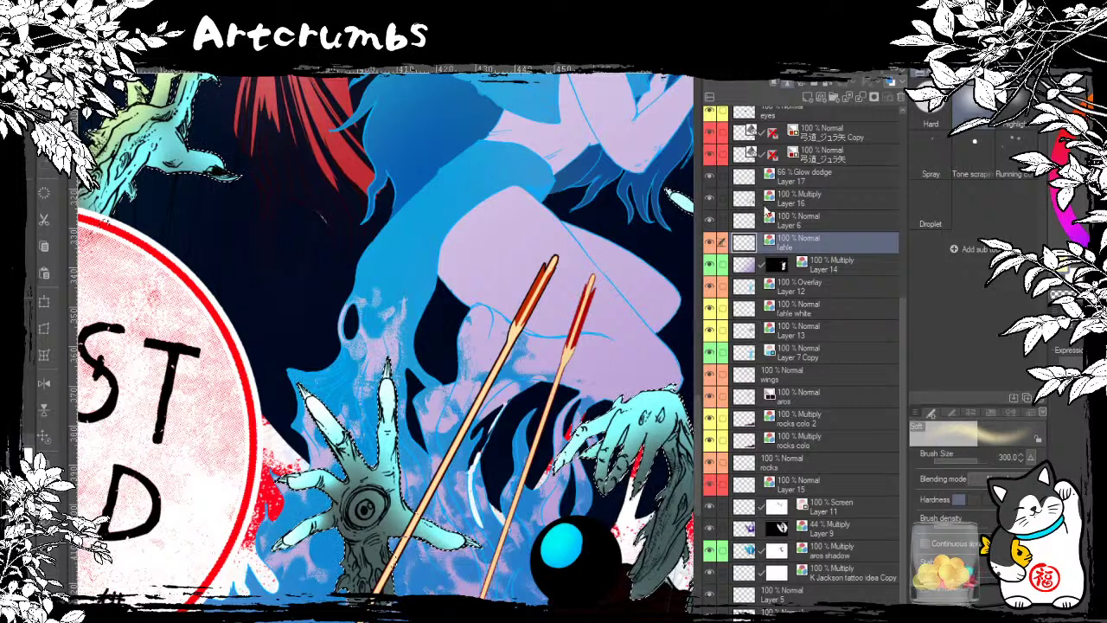
{"action": "left_click_drag", "start_coordinate": [758, 218], "coordinate": [874, 97]}
{"action": "left_click_drag", "start_coordinate": [762, 182], "coordinate": [770, 162]}
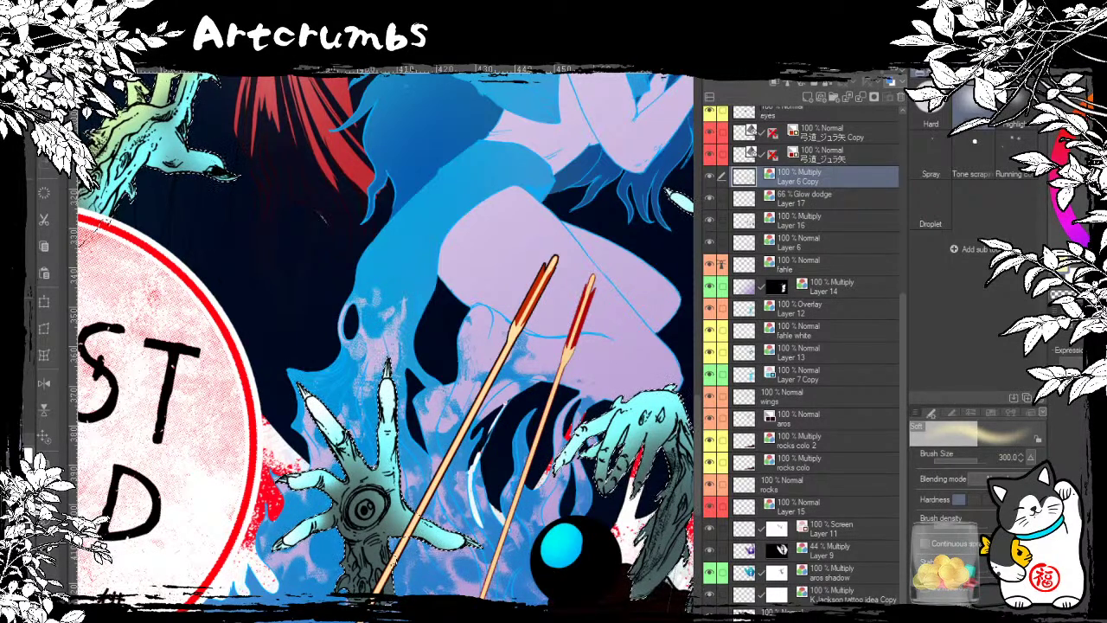
{"action": "left_click", "coordinate": [891, 82]}
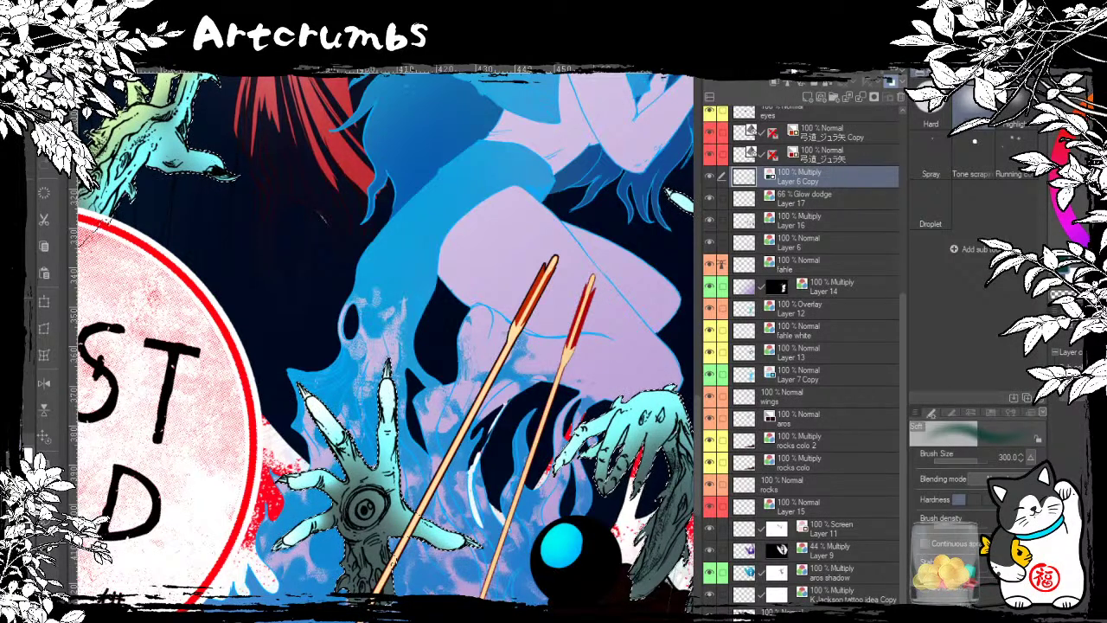
Step: Turn on the layer color for the original Layer 6 and clear the selection around the clawed hands
{"action": "left_click", "coordinate": [814, 266]}
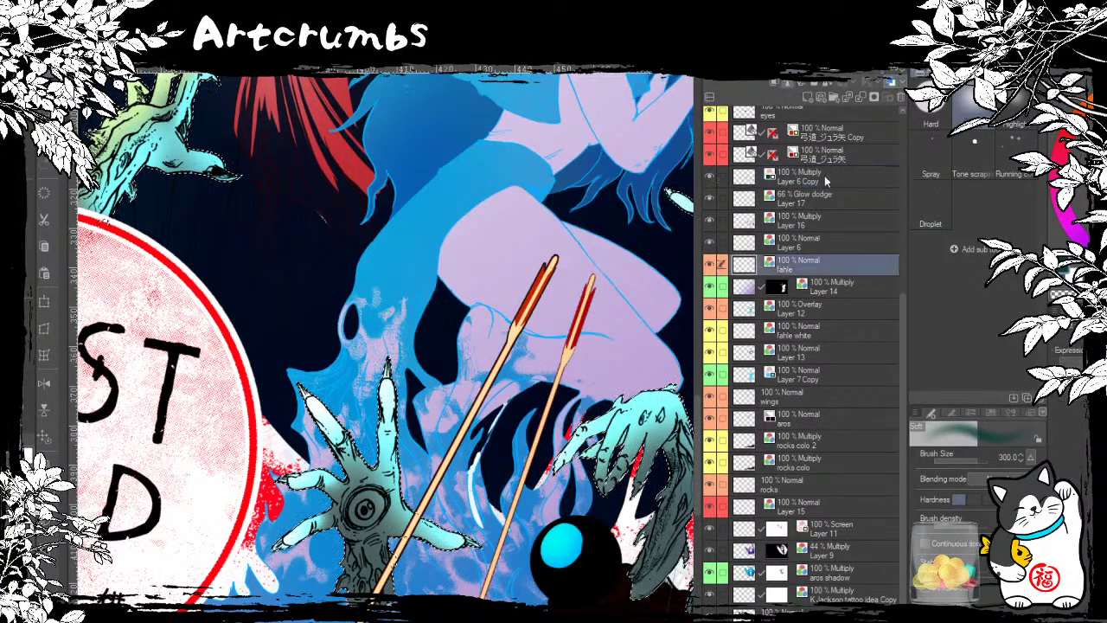
{"action": "left_click", "coordinate": [833, 241]}
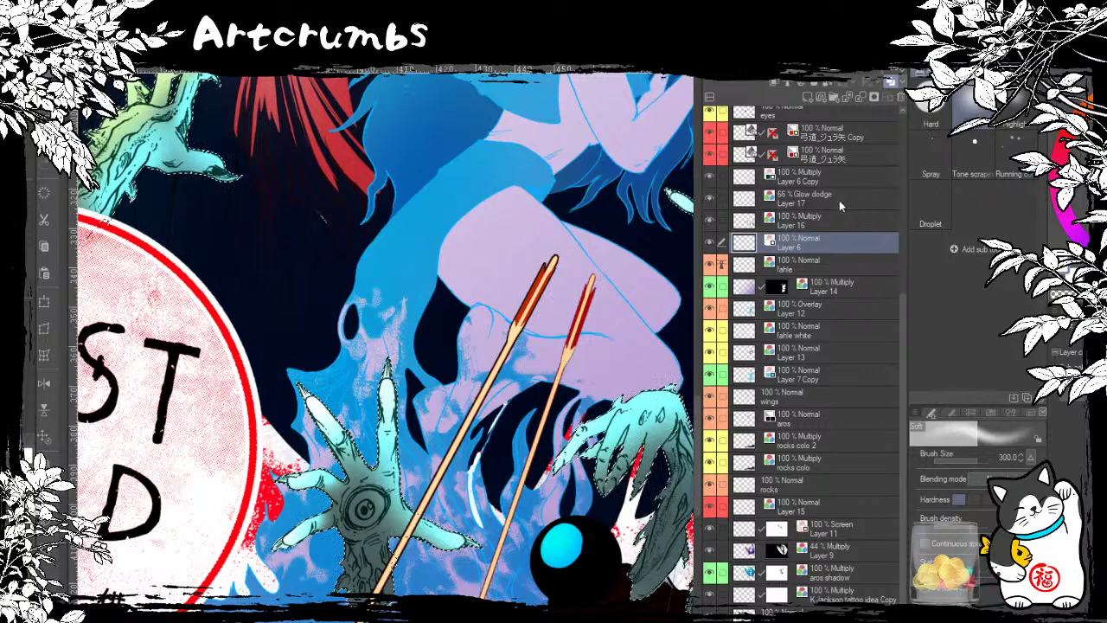
{"action": "left_click", "coordinate": [832, 177]}
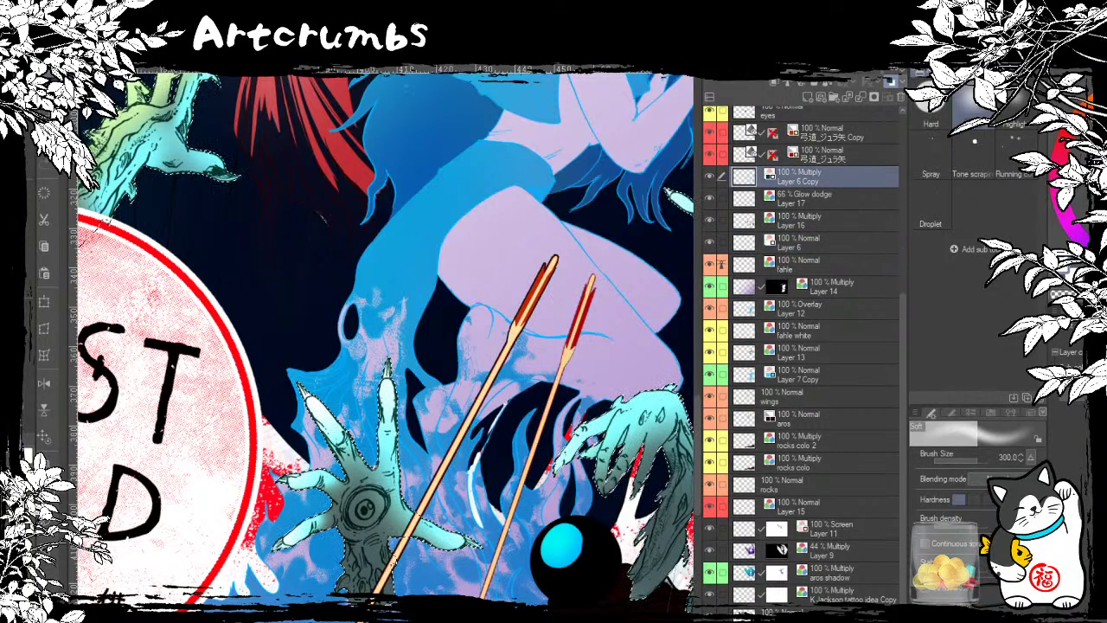
{"action": "left_click", "coordinate": [826, 237]}
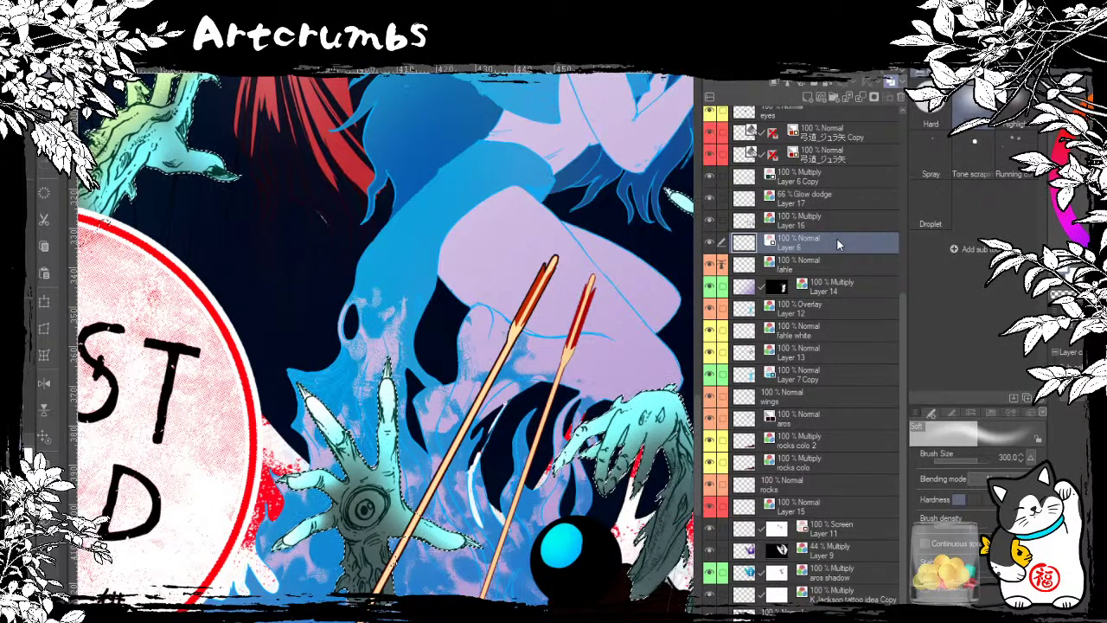
{"action": "mouse_move", "coordinate": [422, 320]}
{"action": "left_mouse_down"}
{"action": "mouse_move", "coordinate": [481, 385]}
{"action": "mouse_move", "coordinate": [583, 461]}
{"action": "mouse_move", "coordinate": [606, 454]}
{"action": "mouse_move", "coordinate": [551, 489]}
{"action": "mouse_move", "coordinate": [546, 515]}
{"action": "mouse_move", "coordinate": [566, 481]}
{"action": "mouse_move", "coordinate": [461, 498]}
{"action": "left_mouse_up"}
Step: Compare the clawed hands with Layer 16 and Layer 17 each hidden and shown
{"action": "left_click", "coordinate": [731, 177]}
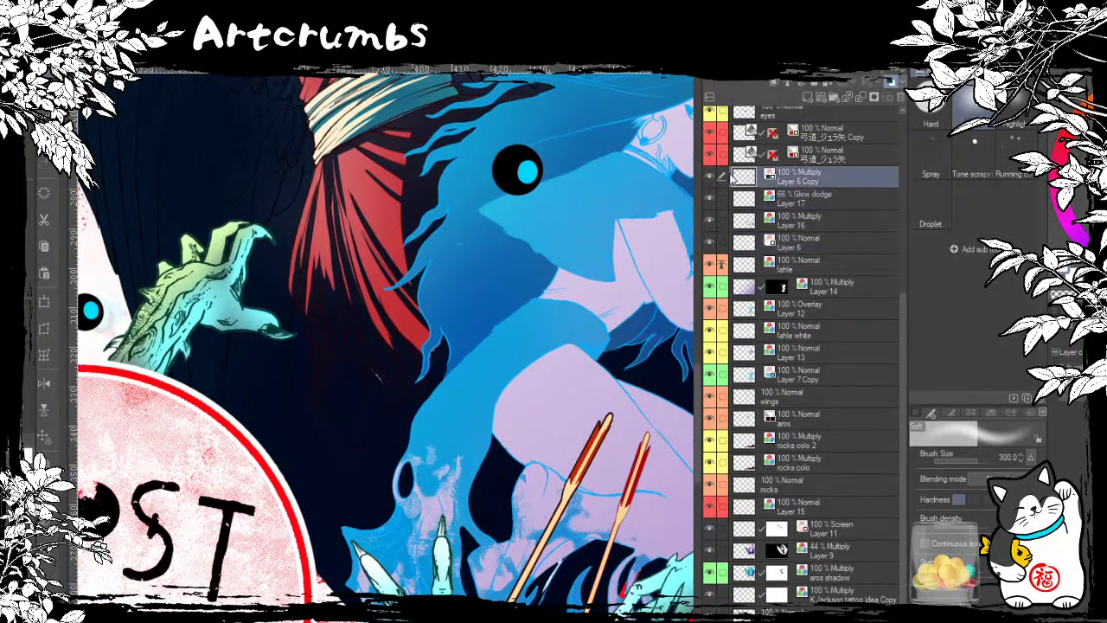
{"action": "left_click", "coordinate": [726, 220]}
{"action": "left_click", "coordinate": [711, 221]}
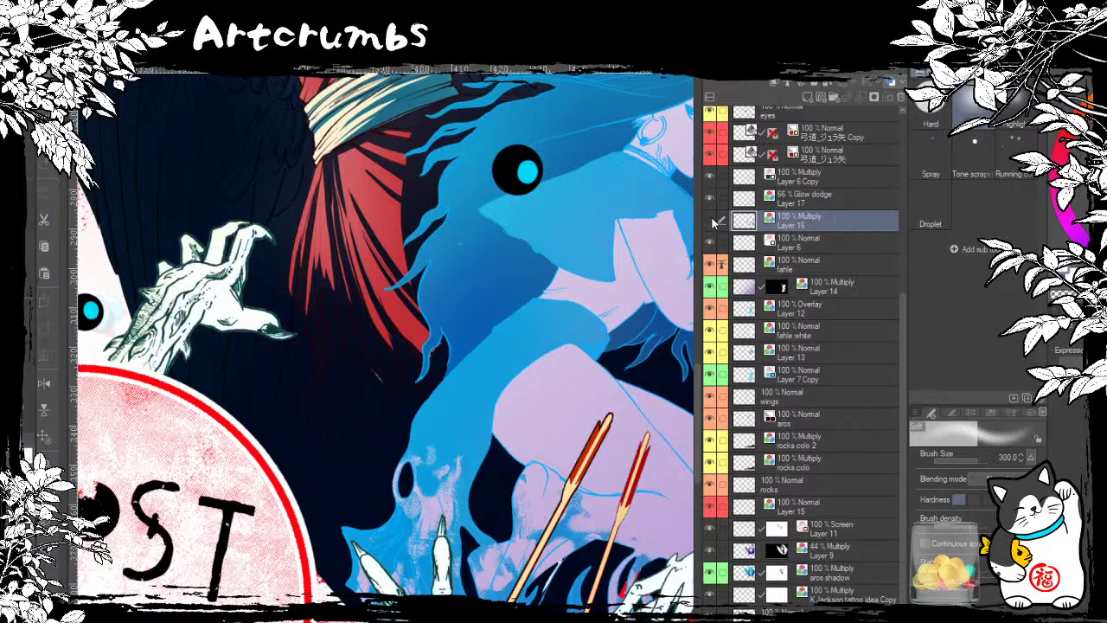
{"action": "left_click", "coordinate": [713, 221]}
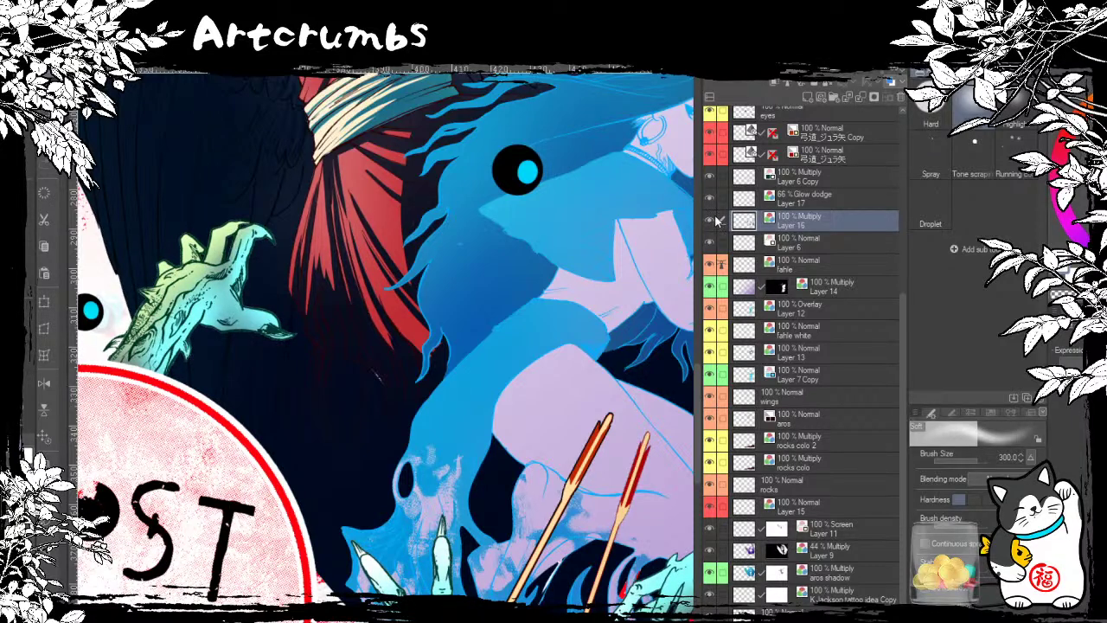
{"action": "left_click", "coordinate": [713, 222]}
{"action": "left_click", "coordinate": [712, 221]}
{"action": "left_click", "coordinate": [749, 199]}
{"action": "left_click", "coordinate": [712, 201]}
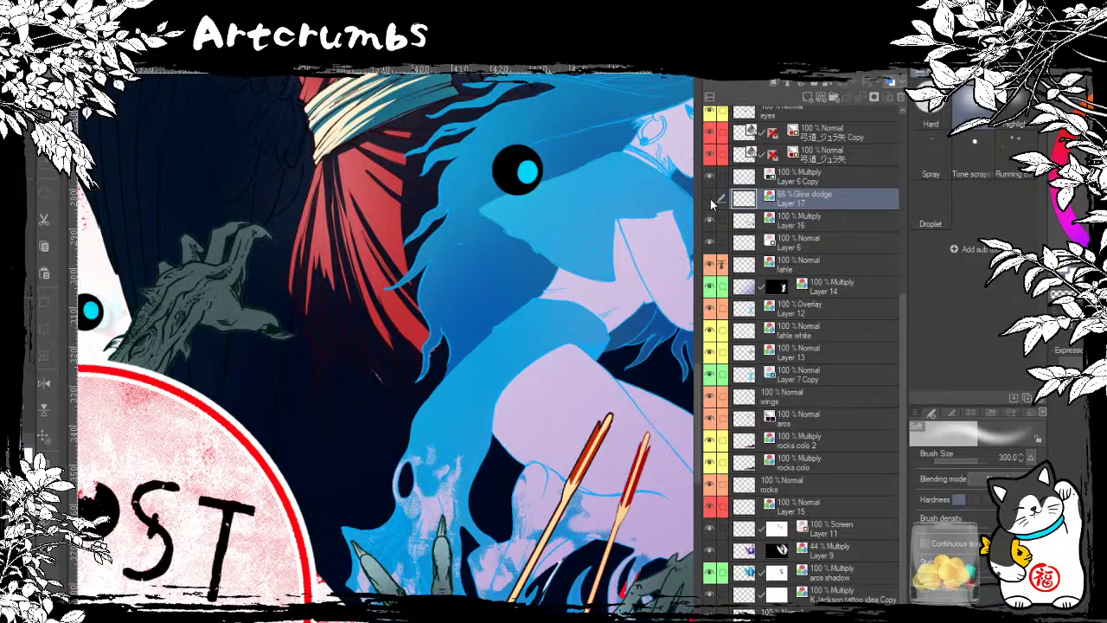
{"action": "left_click", "coordinate": [715, 201]}
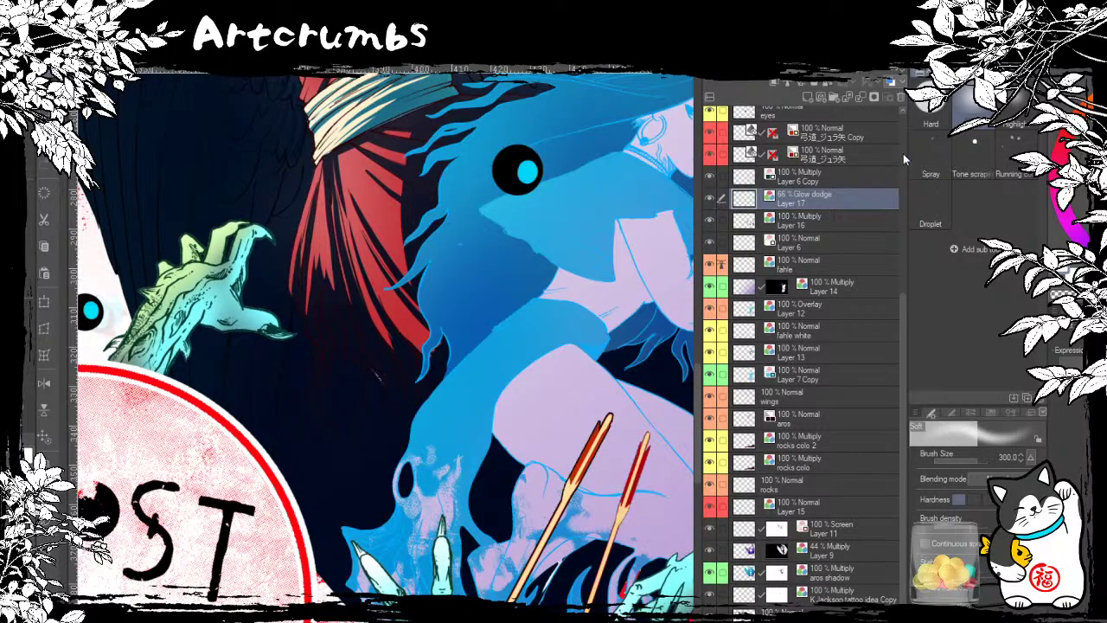
{"action": "left_click", "coordinate": [25, 259]}
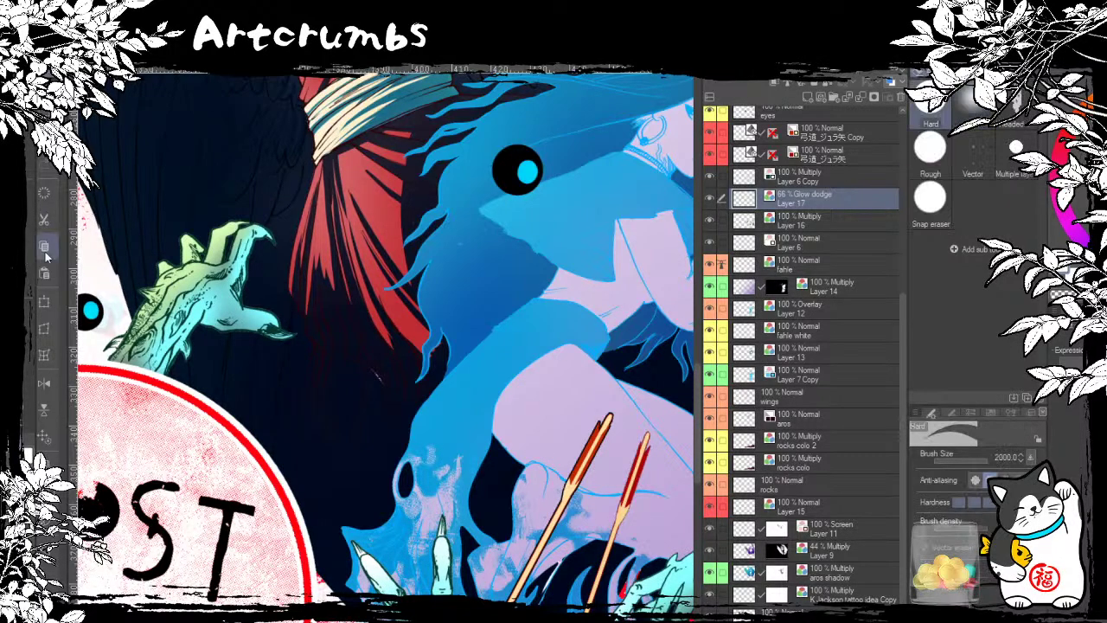
{"action": "mouse_move", "coordinate": [254, 252]}
{"action": "left_mouse_down"}
{"action": "mouse_move", "coordinate": [289, 222]}
{"action": "mouse_move", "coordinate": [406, 226]}
{"action": "left_mouse_up"}
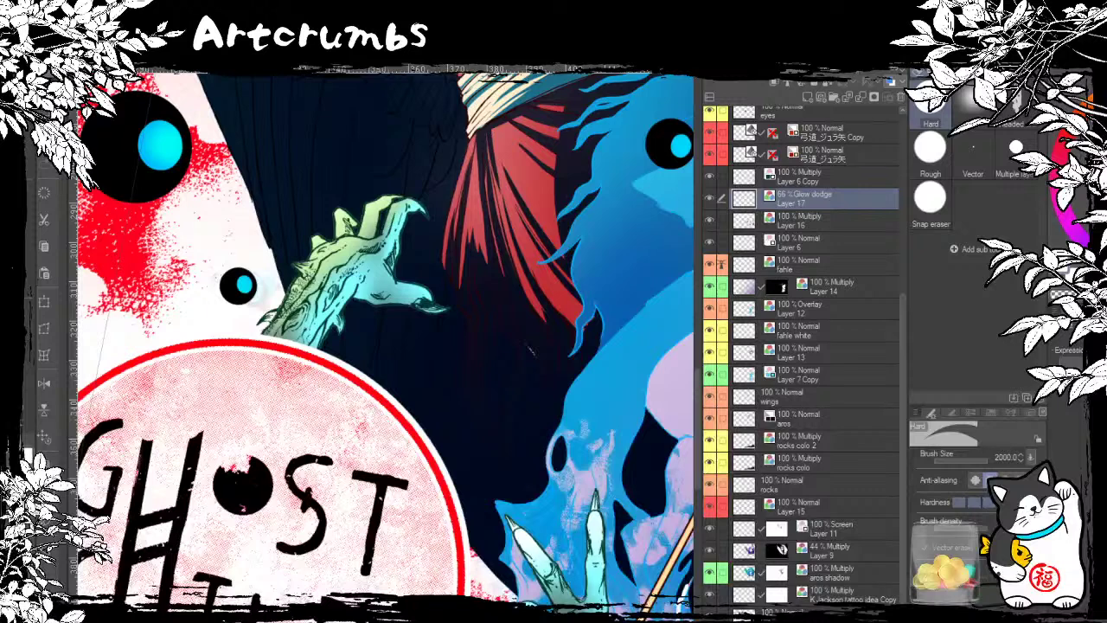
{"action": "key", "text": "b"}
{"action": "key", "text": "b"}
{"action": "key", "text": "p"}
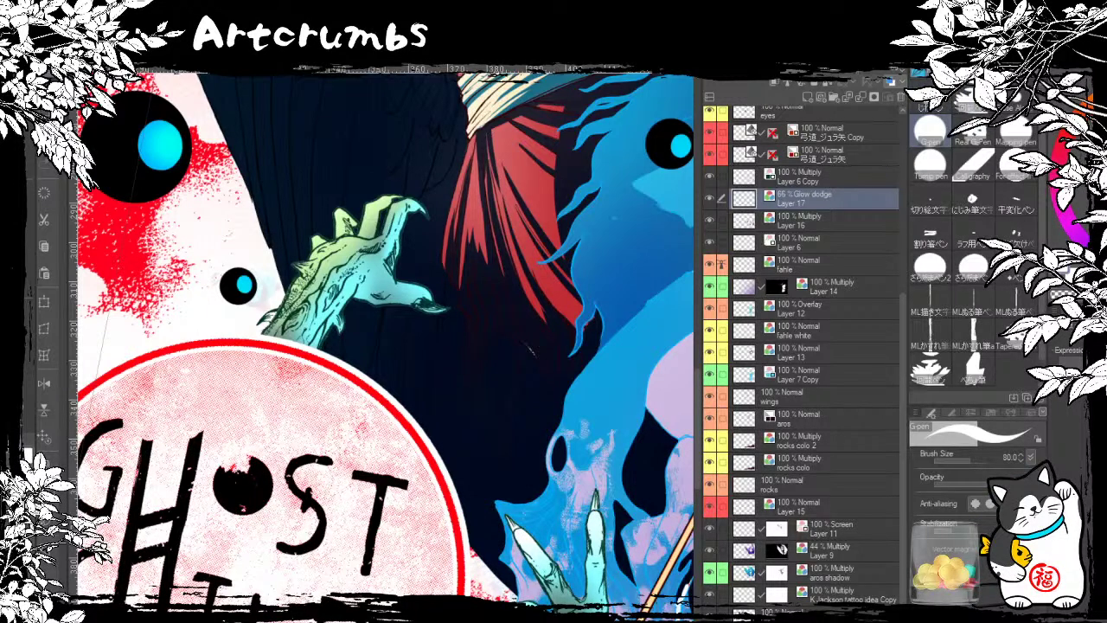
{"action": "key", "text": "i"}
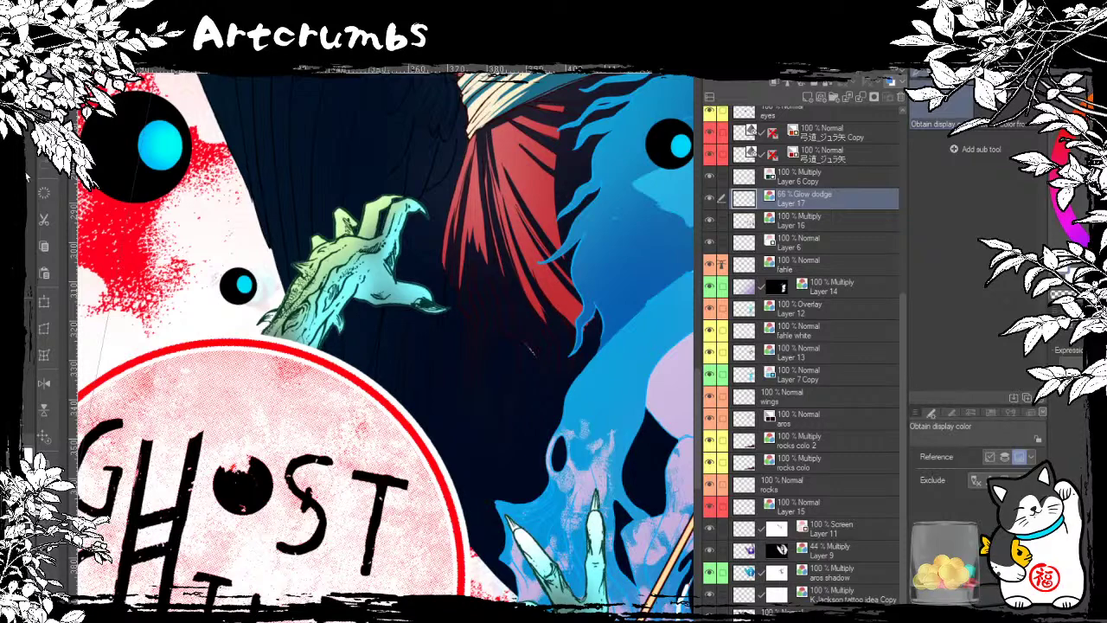
{"action": "left_click_drag", "start_coordinate": [442, 252], "coordinate": [353, 242]}
{"action": "left_click_drag", "start_coordinate": [414, 223], "coordinate": [458, 206]}
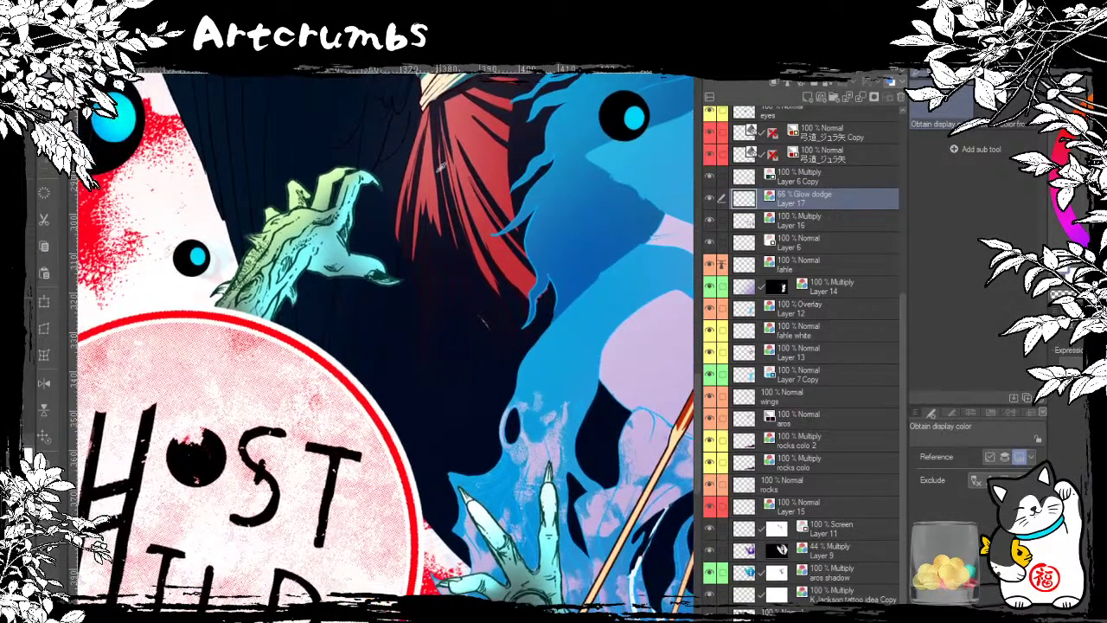
{"action": "key", "text": "p"}
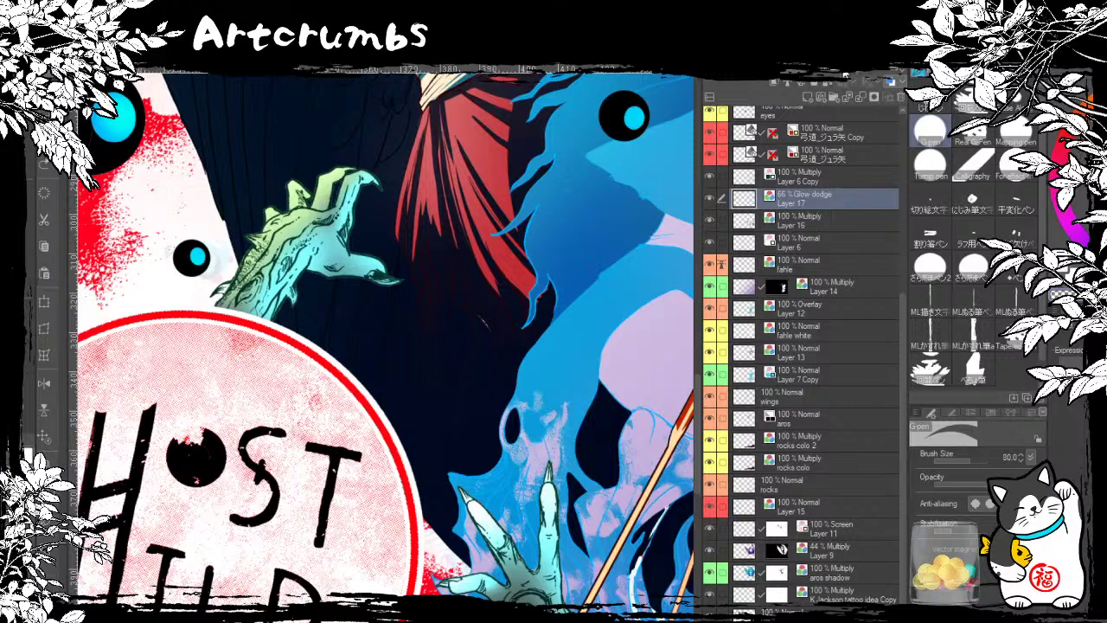
Step: Lower the opacity of the Glow dodge Layer 17 to 31% to soften the glow on the clawed hands
{"action": "mouse_move", "coordinate": [858, 76]}
{"action": "left_mouse_down"}
{"action": "mouse_move", "coordinate": [843, 76]}
{"action": "mouse_move", "coordinate": [858, 77]}
{"action": "left_mouse_up"}
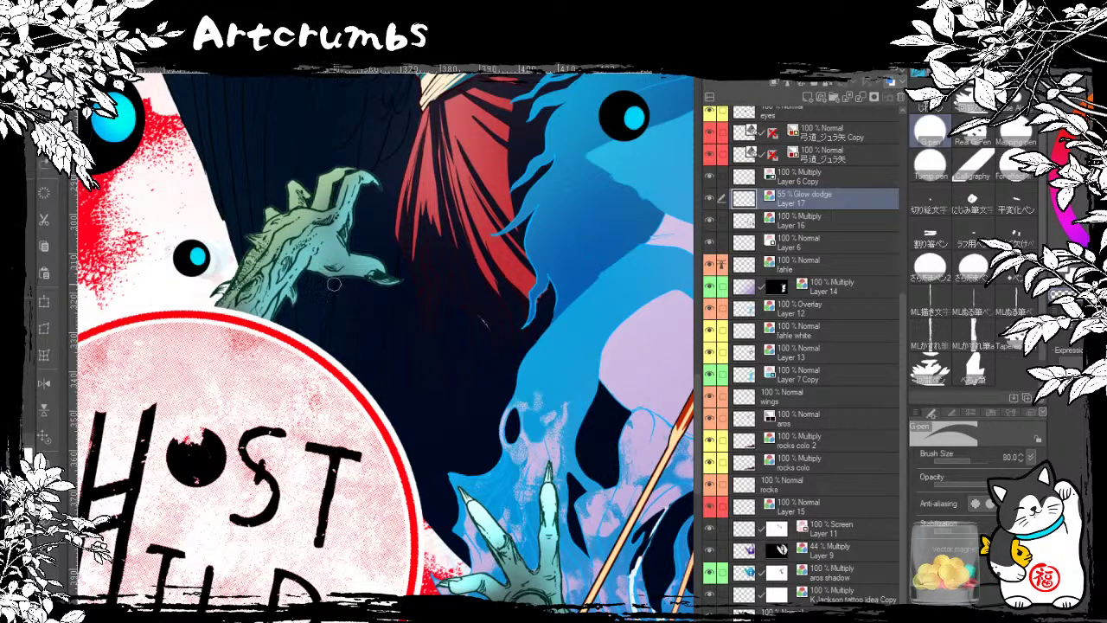
{"action": "mouse_move", "coordinate": [890, 81]}
{"action": "left_mouse_down"}
{"action": "mouse_move", "coordinate": [908, 80]}
{"action": "mouse_move", "coordinate": [851, 79]}
{"action": "left_mouse_up"}
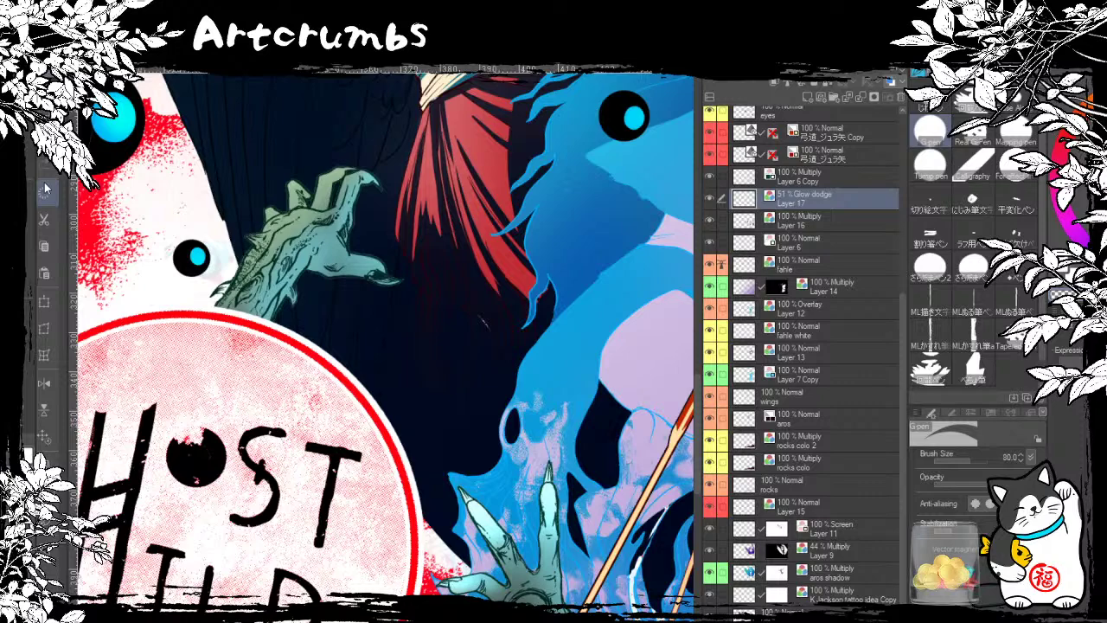
{"action": "mouse_move", "coordinate": [652, 380]}
{"action": "left_mouse_down"}
{"action": "mouse_move", "coordinate": [609, 369]}
{"action": "mouse_move", "coordinate": [443, 255]}
{"action": "left_mouse_up"}
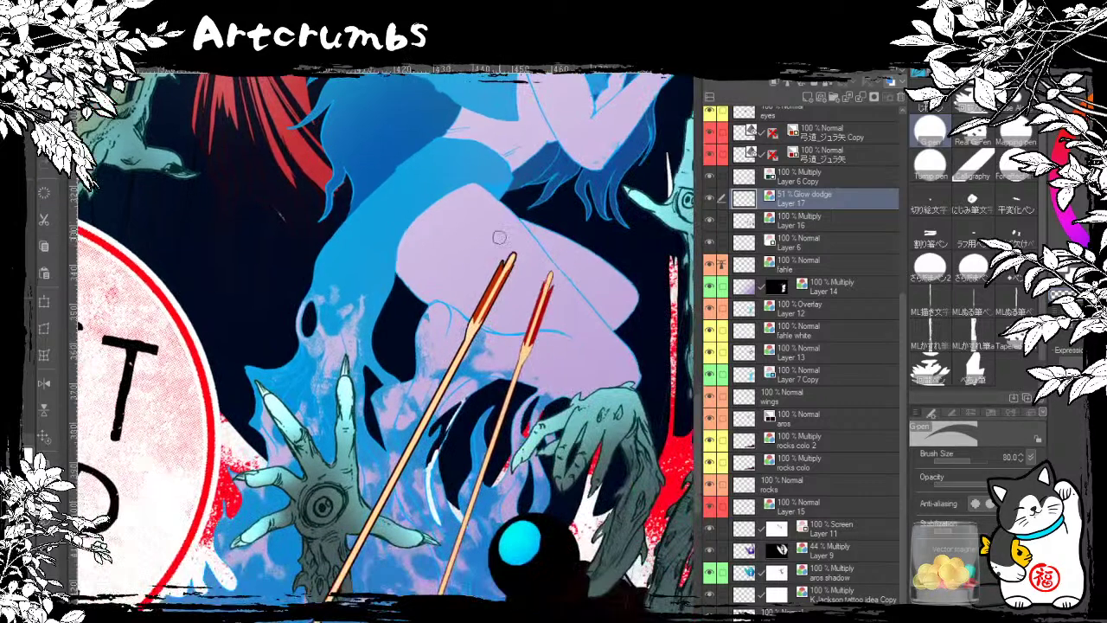
{"action": "left_click_drag", "start_coordinate": [584, 172], "coordinate": [405, 179]}
{"action": "left_click_drag", "start_coordinate": [523, 144], "coordinate": [502, 310]}
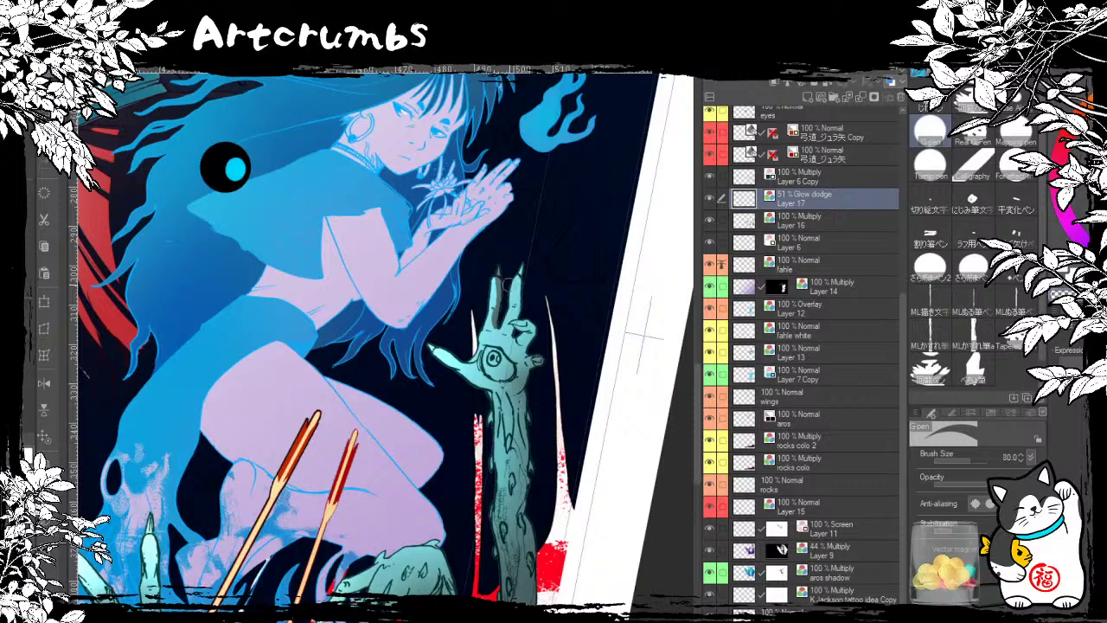
{"action": "key", "text": "ctrl+z"}
{"action": "left_click", "coordinate": [833, 73]}
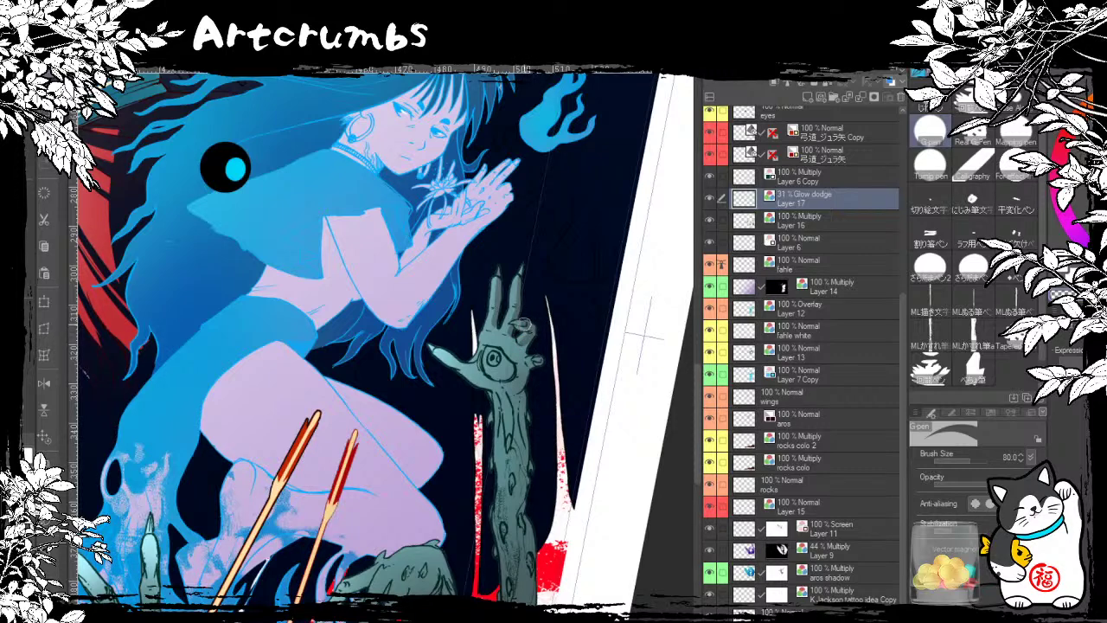
{"action": "left_click_drag", "start_coordinate": [537, 319], "coordinate": [558, 259]}
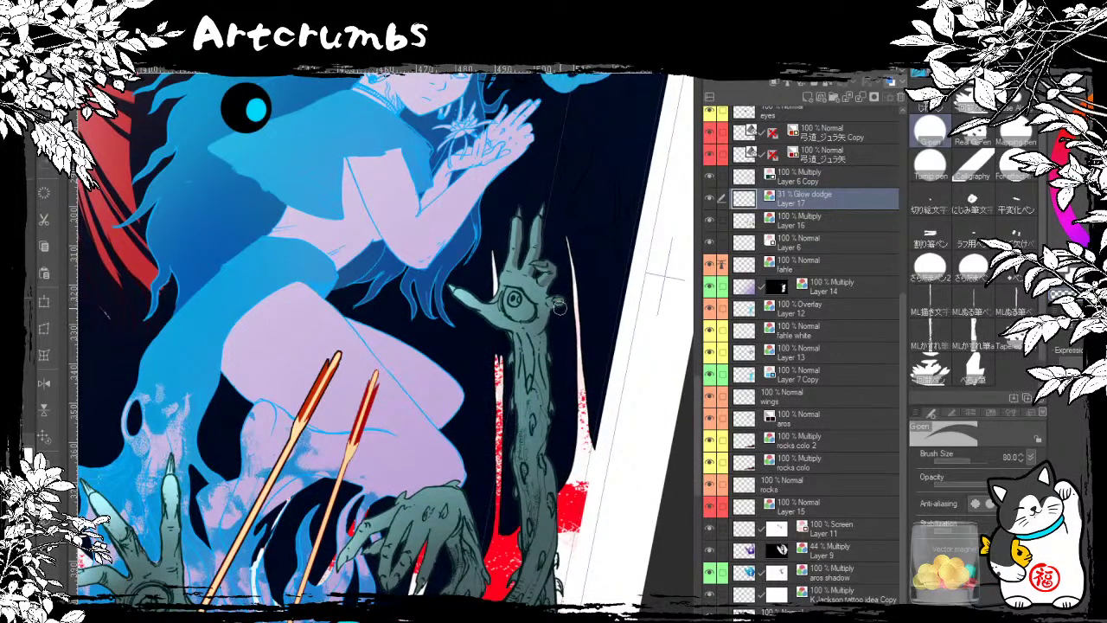
{"action": "mouse_move", "coordinate": [537, 336]}
{"action": "left_mouse_down"}
{"action": "mouse_move", "coordinate": [545, 372]}
{"action": "mouse_move", "coordinate": [547, 278]}
{"action": "left_mouse_up"}
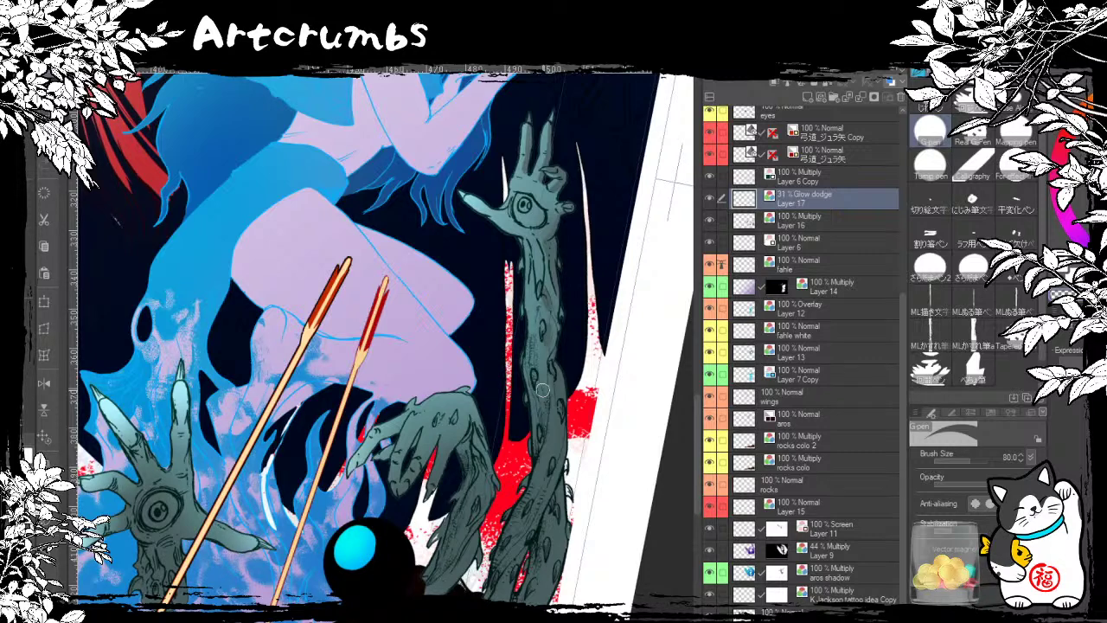
Step: Examine the softened glow and line art on each of the clawed hands across the cover
{"action": "left_click_drag", "start_coordinate": [286, 384], "coordinate": [444, 389]}
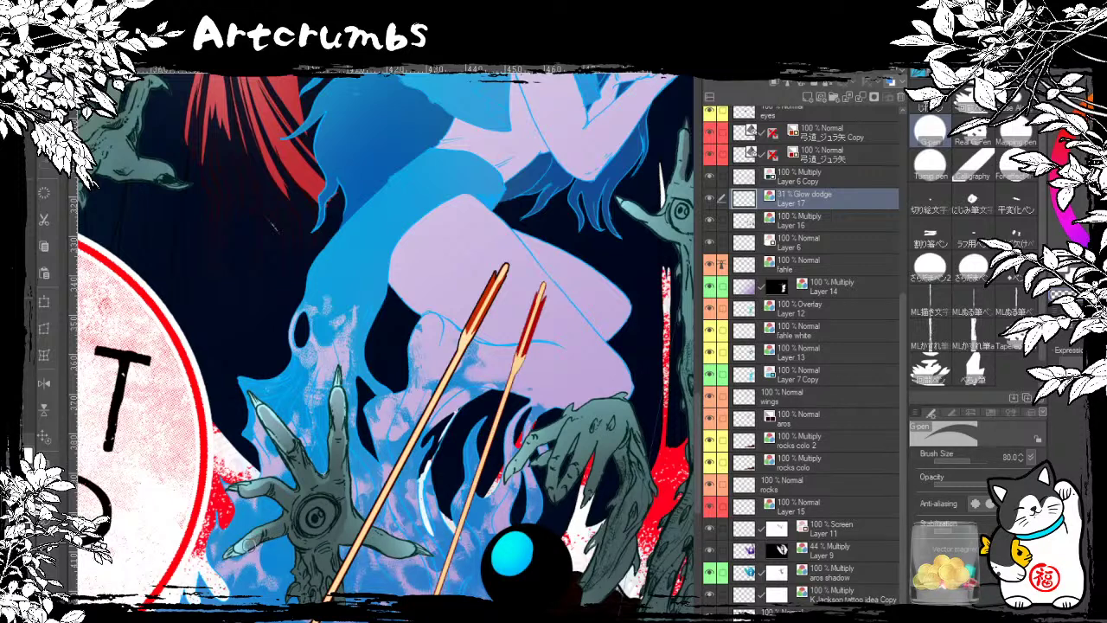
{"action": "left_click_drag", "start_coordinate": [338, 441], "coordinate": [273, 393]}
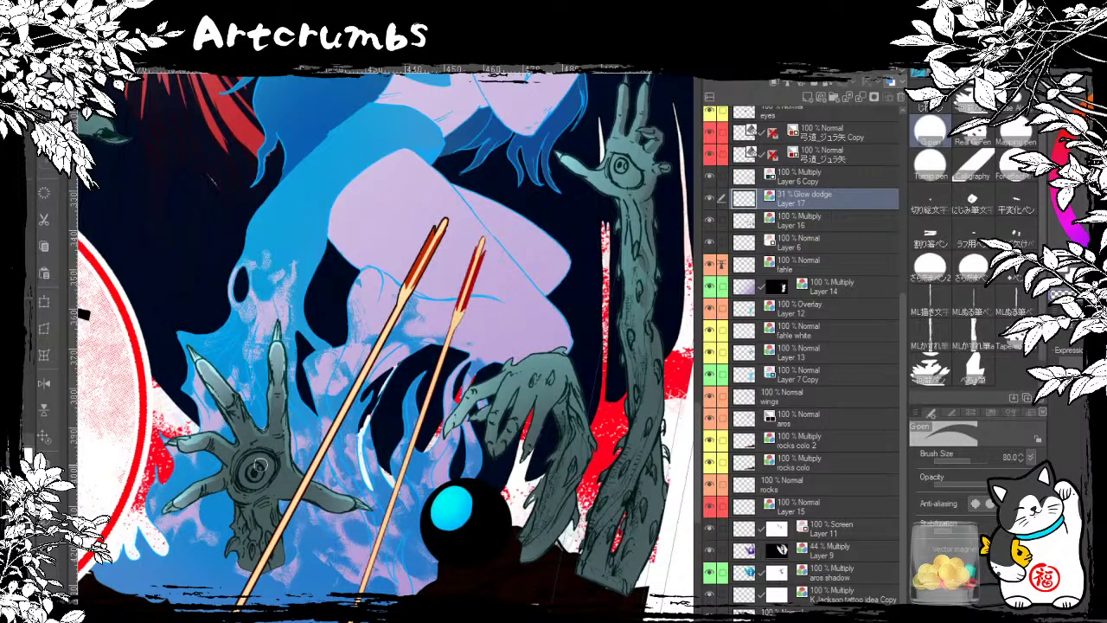
{"action": "scroll", "coordinate": [259, 466], "scroll_direction": "up", "scroll_amount": 3}
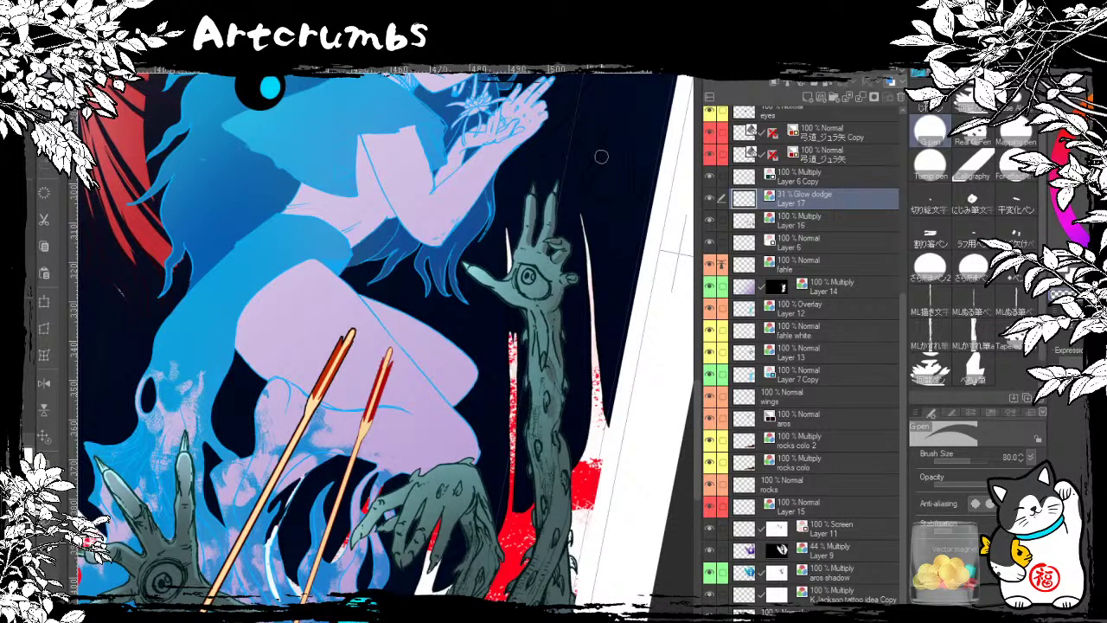
{"action": "left_click_drag", "start_coordinate": [467, 355], "coordinate": [383, 214]}
{"action": "left_click_drag", "start_coordinate": [425, 300], "coordinate": [388, 278]}
{"action": "left_click_drag", "start_coordinate": [397, 377], "coordinate": [413, 309]}
{"action": "left_click_drag", "start_coordinate": [394, 260], "coordinate": [467, 259]}
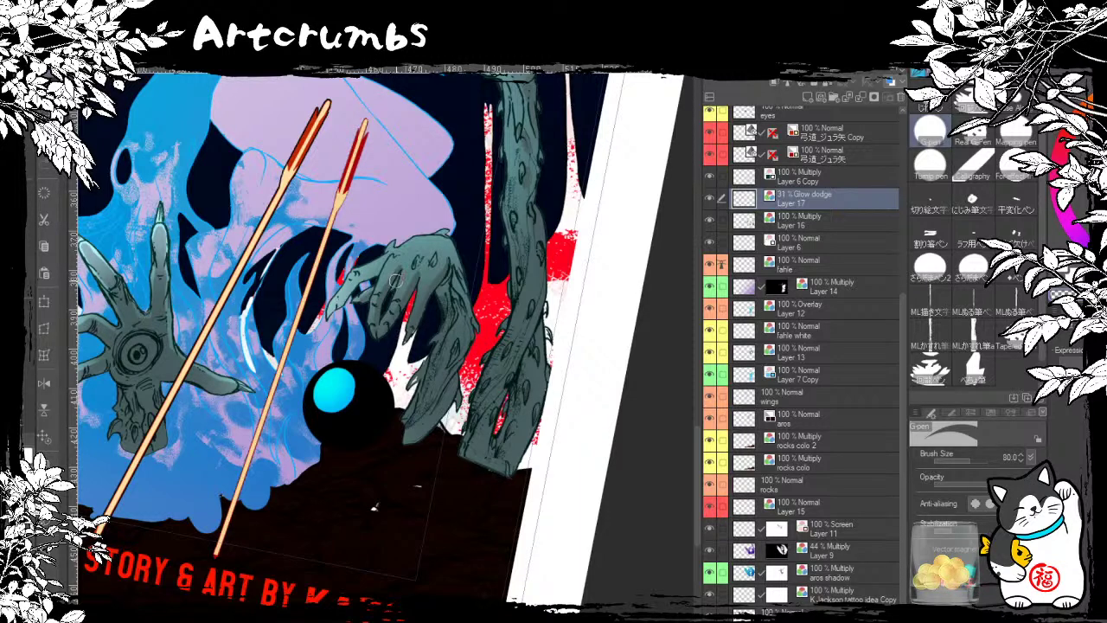
{"action": "mouse_move", "coordinate": [393, 281]}
{"action": "left_mouse_down"}
{"action": "mouse_move", "coordinate": [428, 277]}
{"action": "mouse_move", "coordinate": [266, 269]}
{"action": "left_mouse_up"}
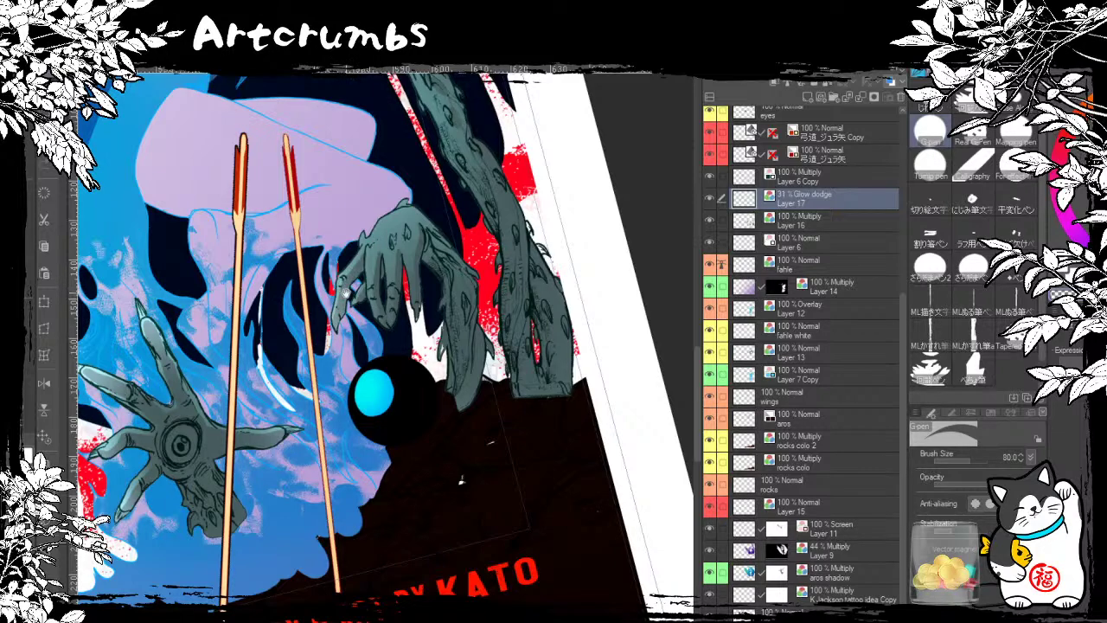
{"action": "scroll", "coordinate": [346, 292], "scroll_direction": "down", "scroll_amount": 3}
{"action": "scroll", "coordinate": [327, 275], "scroll_direction": "up", "scroll_amount": 3}
{"action": "left_click_drag", "start_coordinate": [528, 326], "coordinate": [536, 289]}
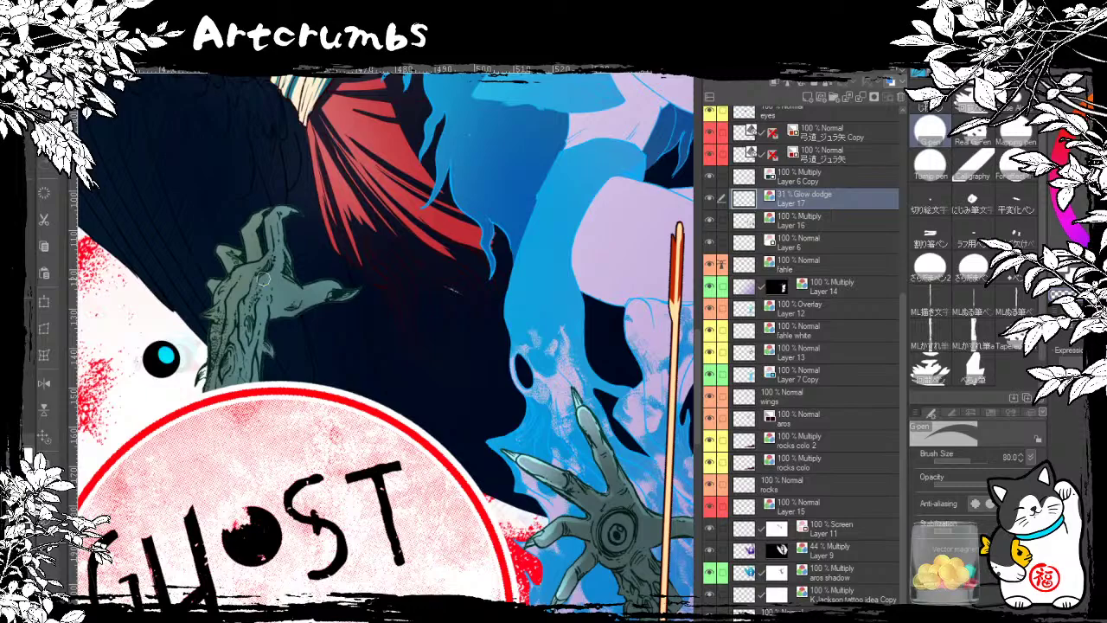
{"action": "scroll", "coordinate": [264, 279], "scroll_direction": "down", "scroll_amount": 2}
{"action": "scroll", "coordinate": [343, 271], "scroll_direction": "up", "scroll_amount": 2}
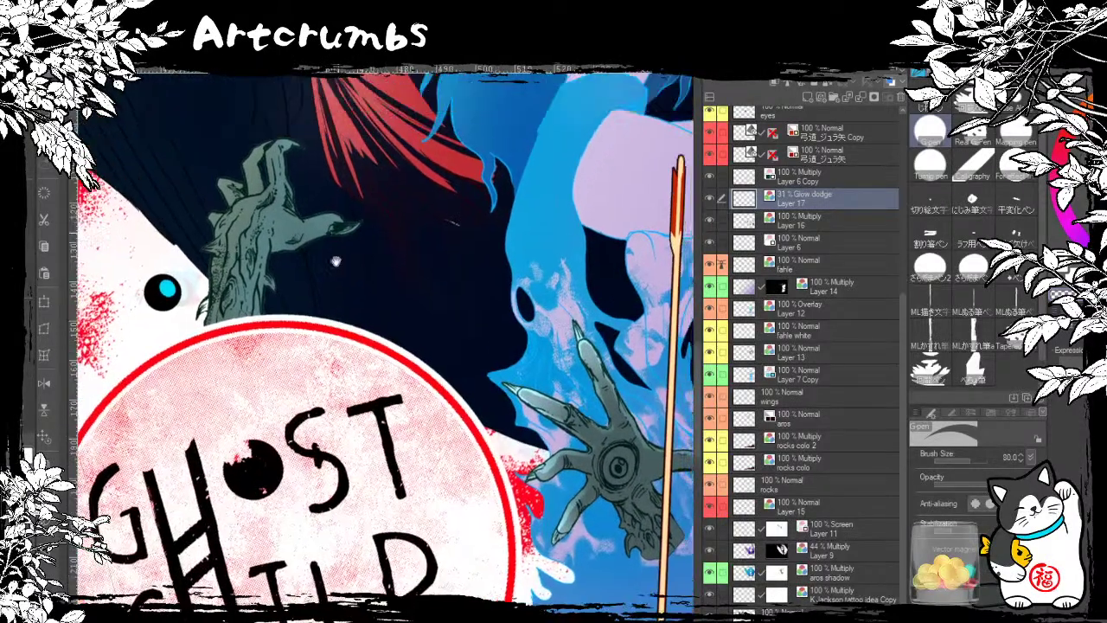
{"action": "scroll", "coordinate": [343, 271], "scroll_direction": "down", "scroll_amount": 2}
{"action": "scroll", "coordinate": [352, 345], "scroll_direction": "up", "scroll_amount": 2}
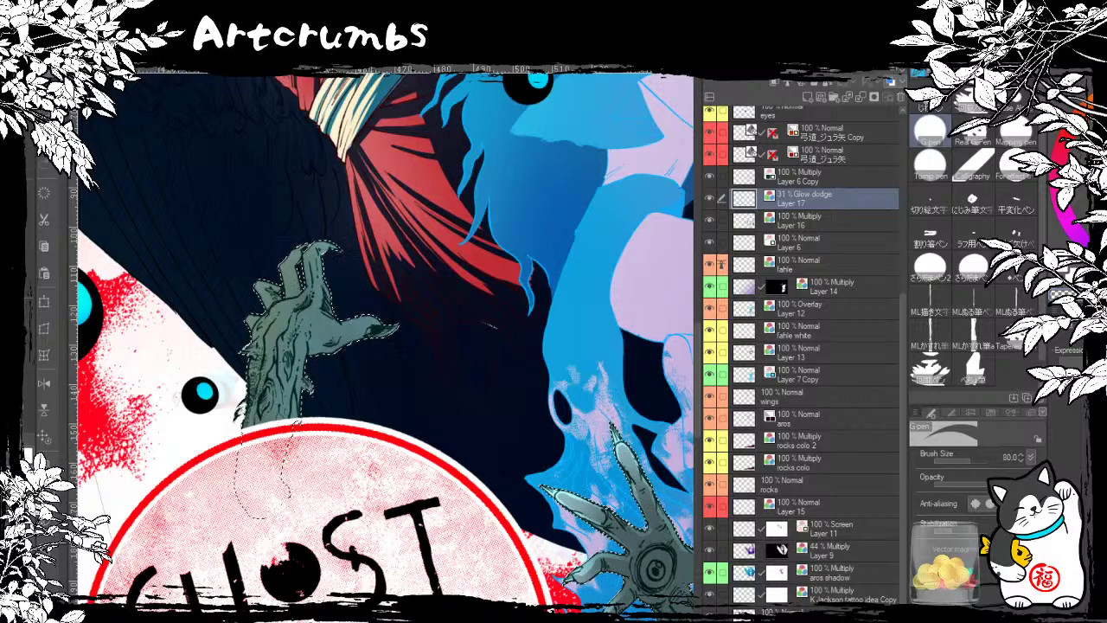
Step: On a new layer above Layer 17, paint pale yellow light on the clawed hand above the title circle and clear the selection
{"action": "left_click_drag", "start_coordinate": [418, 299], "coordinate": [470, 299]}
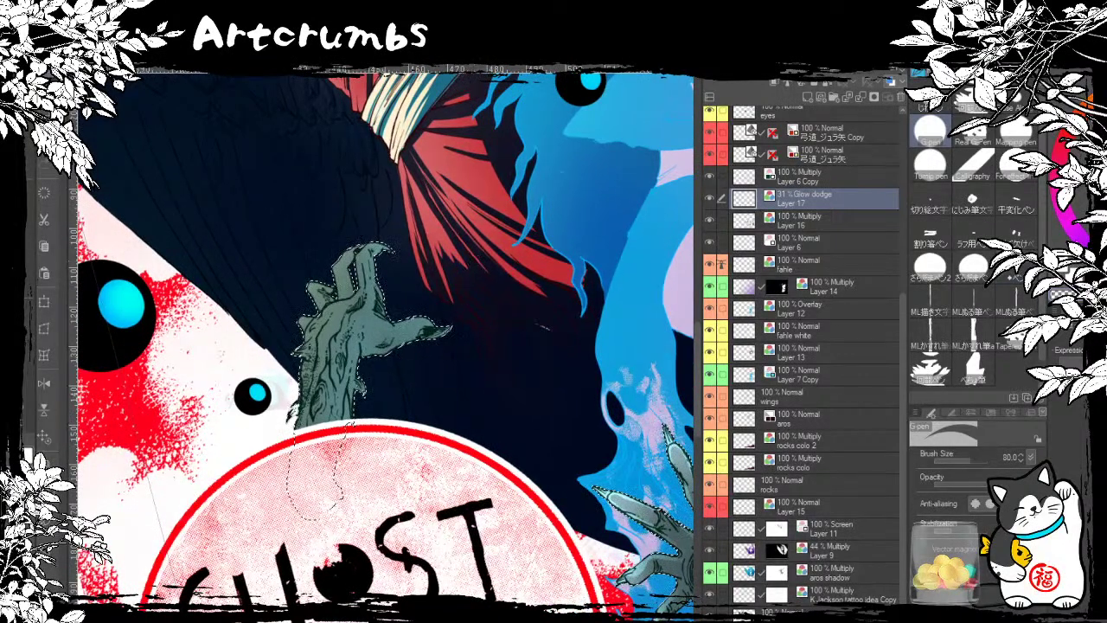
{"action": "key", "text": "x"}
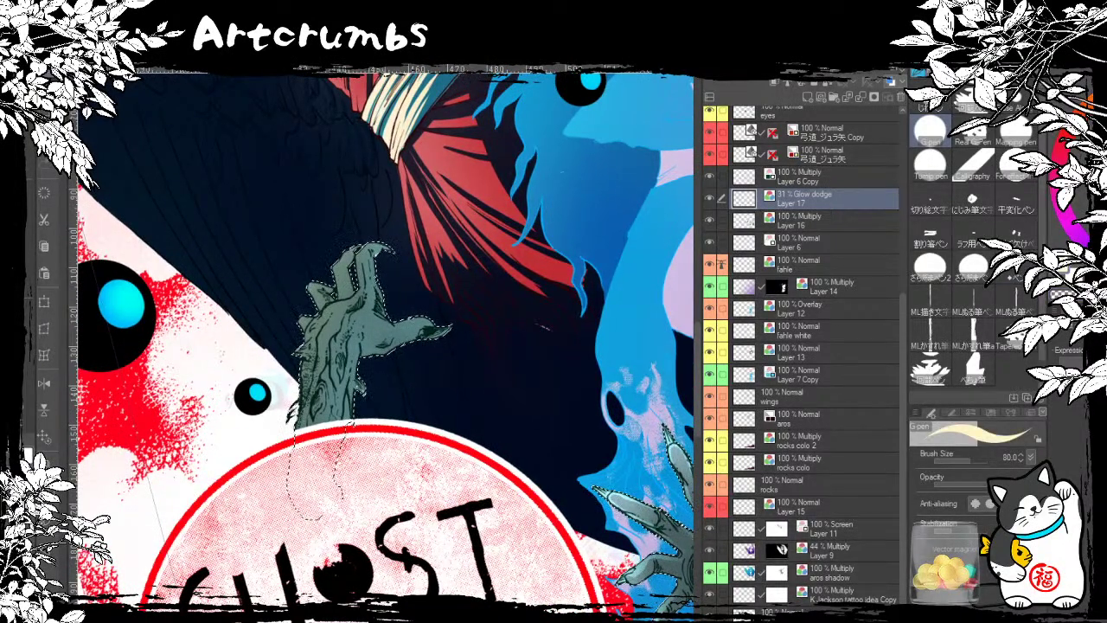
{"action": "key", "text": "b"}
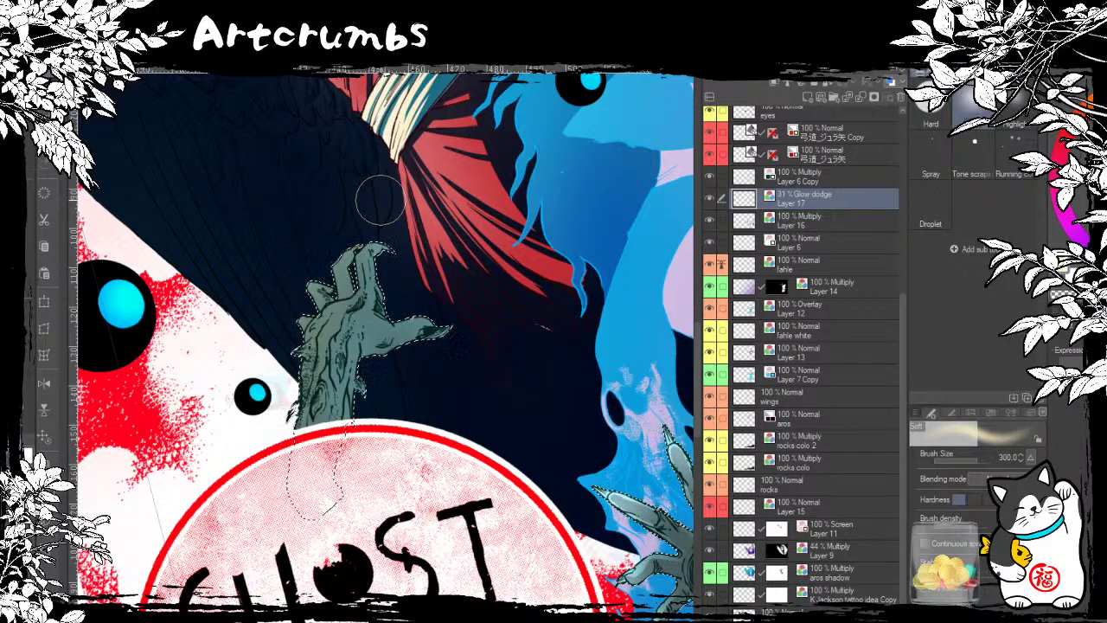
{"action": "left_click", "coordinate": [808, 95]}
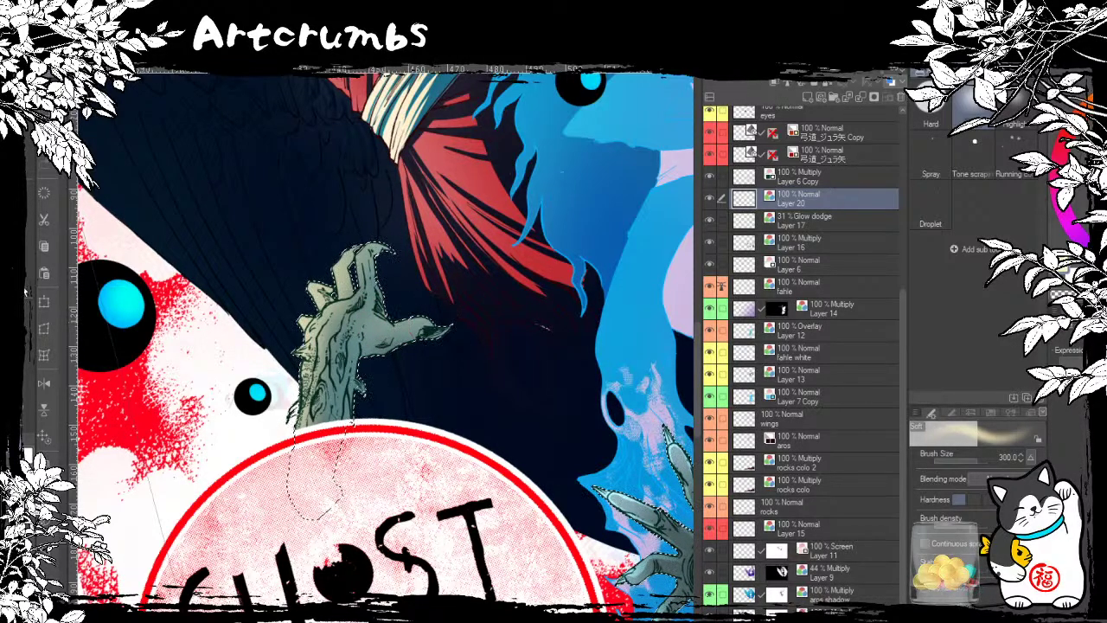
{"action": "key", "text": "e"}
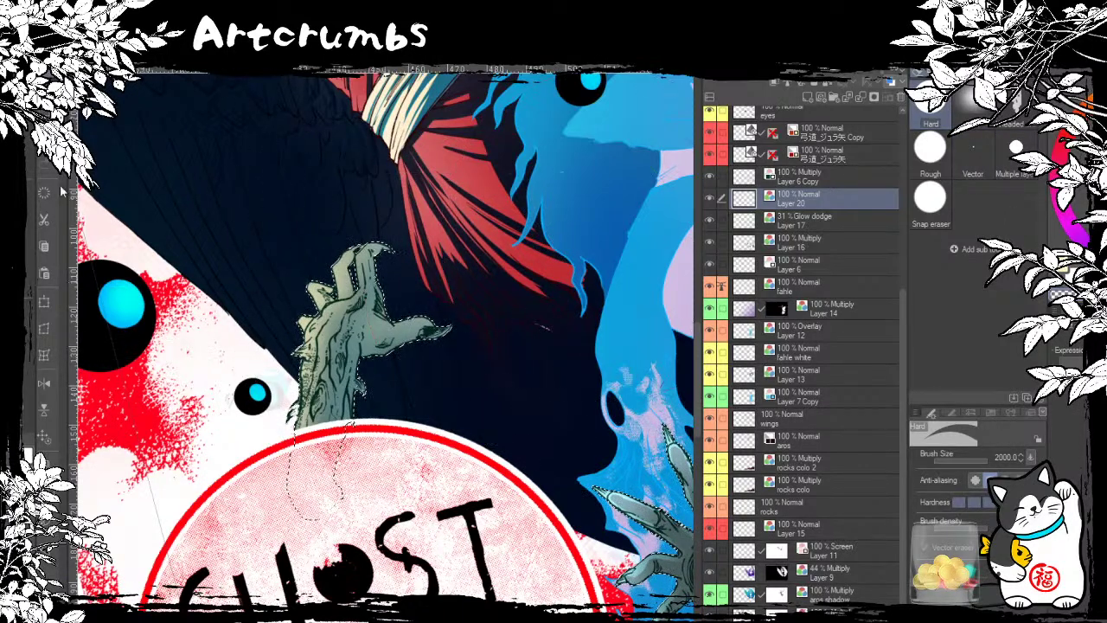
{"action": "key", "text": "p"}
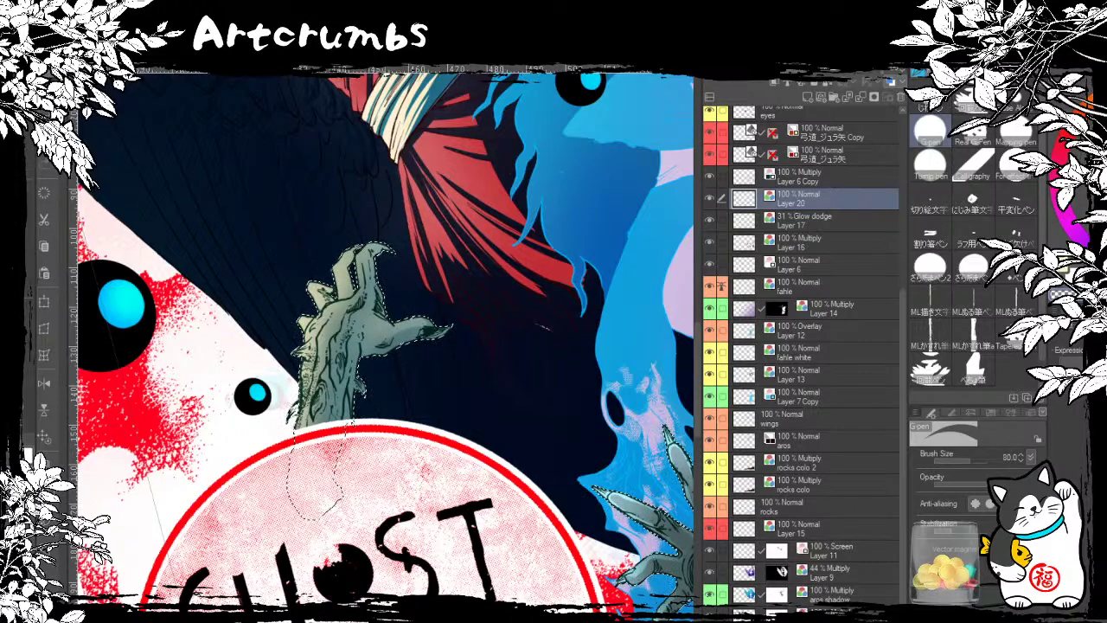
{"action": "left_click_drag", "start_coordinate": [381, 346], "coordinate": [437, 323]}
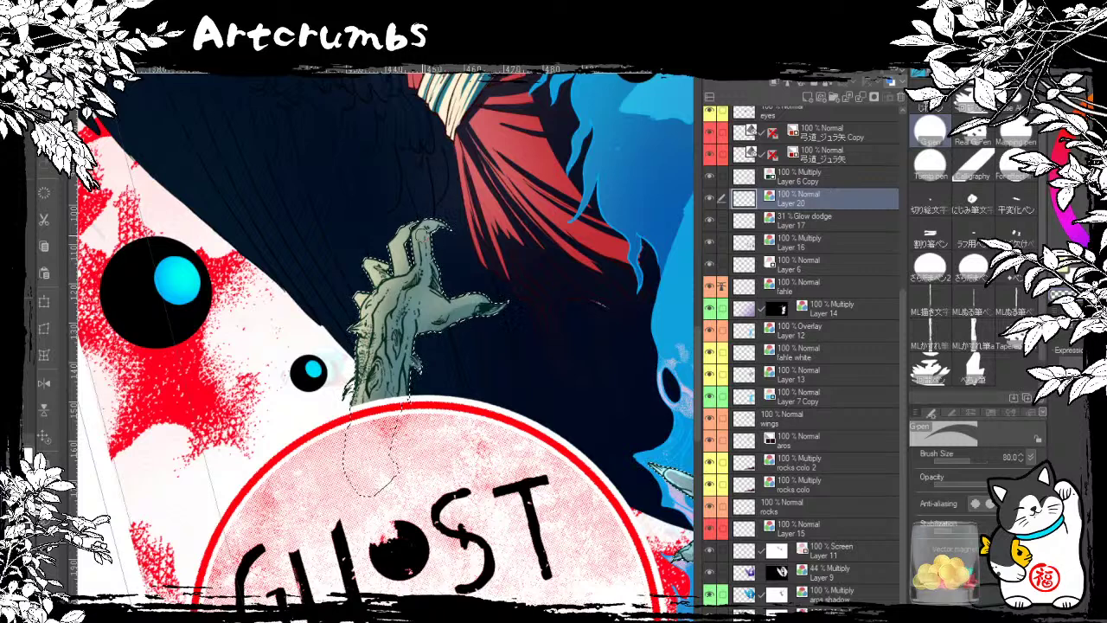
{"action": "key", "text": "ctrl+d"}
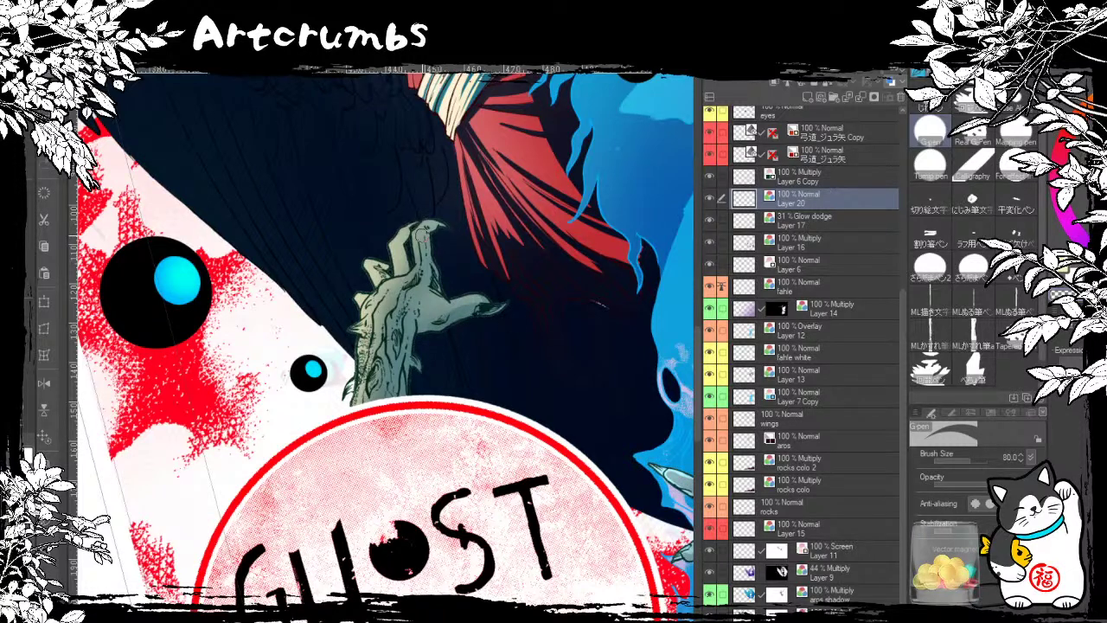
Step: Sample colors for the G-pen and touch up the base of the raised eye-palmed arm in dark teal on Layer 20
{"action": "key", "text": "i"}
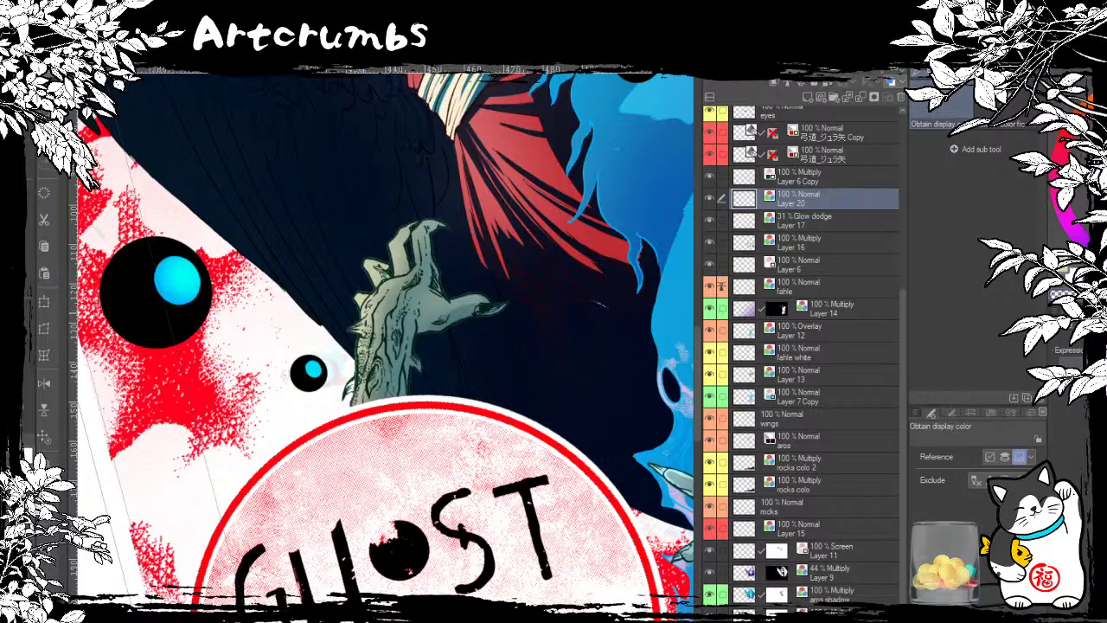
{"action": "key", "text": "p"}
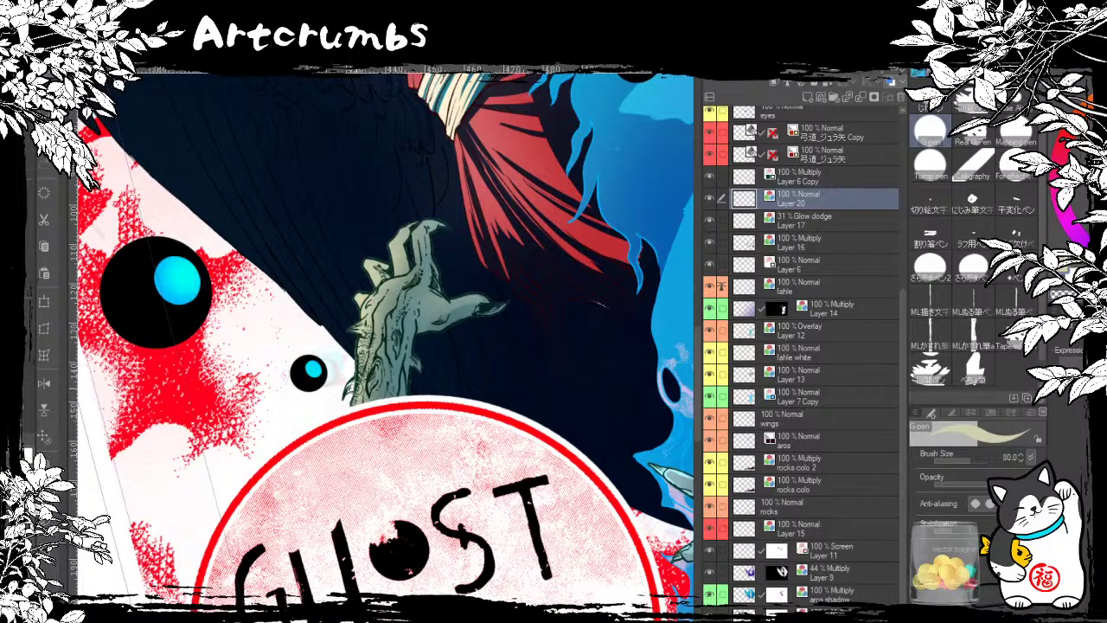
{"action": "left_click_drag", "start_coordinate": [399, 314], "coordinate": [355, 414]}
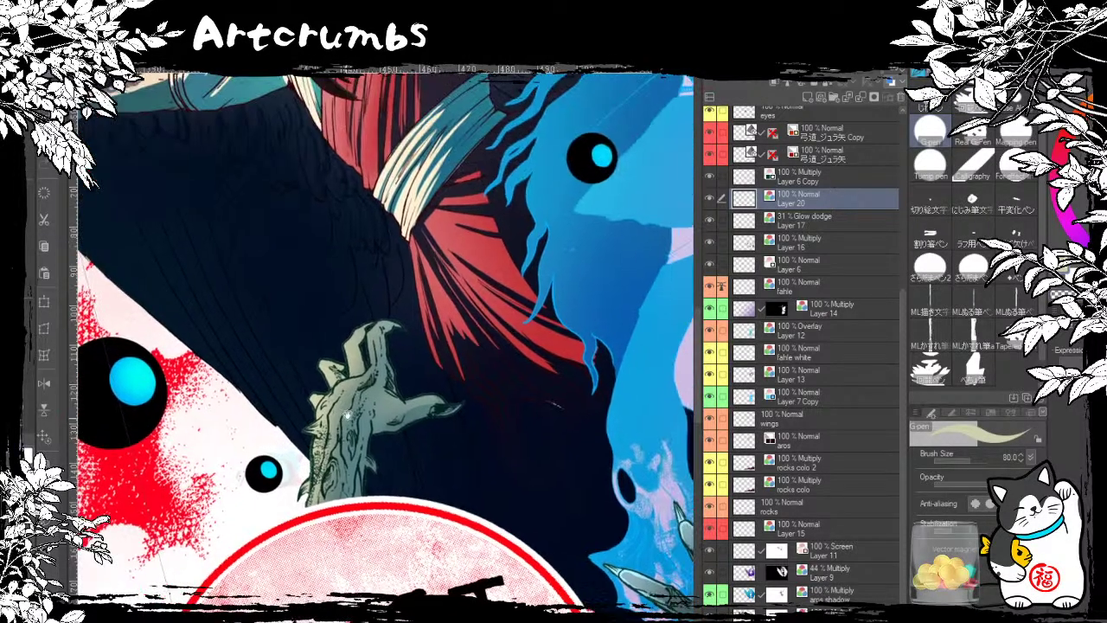
{"action": "left_click_drag", "start_coordinate": [486, 416], "coordinate": [296, 434]}
{"action": "left_click_drag", "start_coordinate": [619, 580], "coordinate": [293, 536]}
{"action": "left_click_drag", "start_coordinate": [426, 446], "coordinate": [389, 397]}
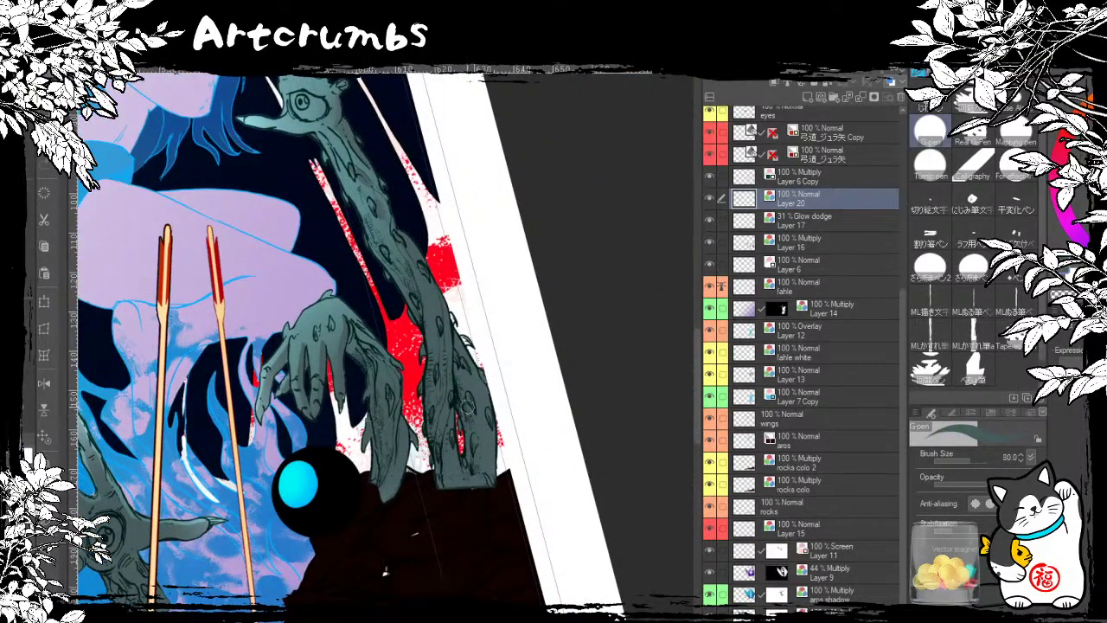
{"action": "left_click_drag", "start_coordinate": [435, 292], "coordinate": [441, 361]}
{"action": "left_click_drag", "start_coordinate": [466, 411], "coordinate": [470, 412]}
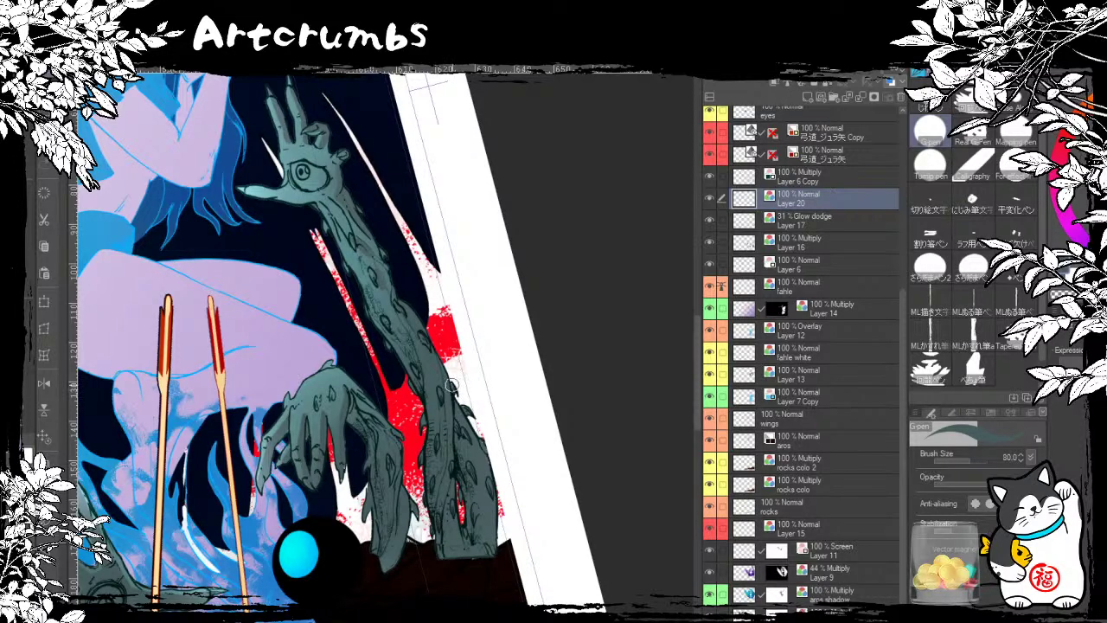
{"action": "left_click_drag", "start_coordinate": [422, 334], "coordinate": [465, 423]}
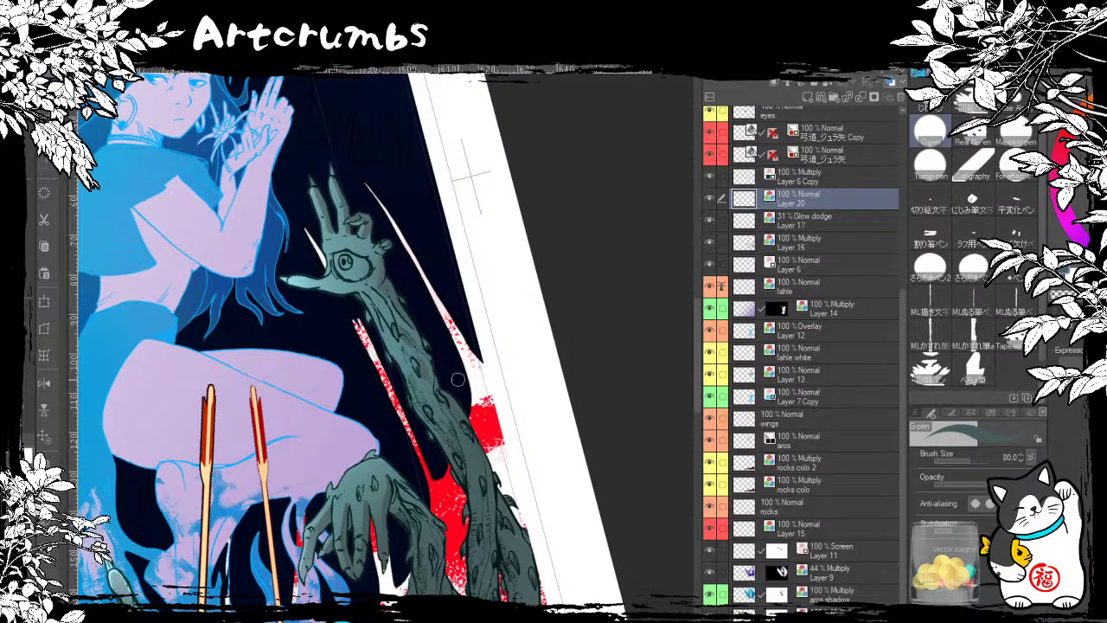
{"action": "left_click_drag", "start_coordinate": [458, 379], "coordinate": [485, 206]}
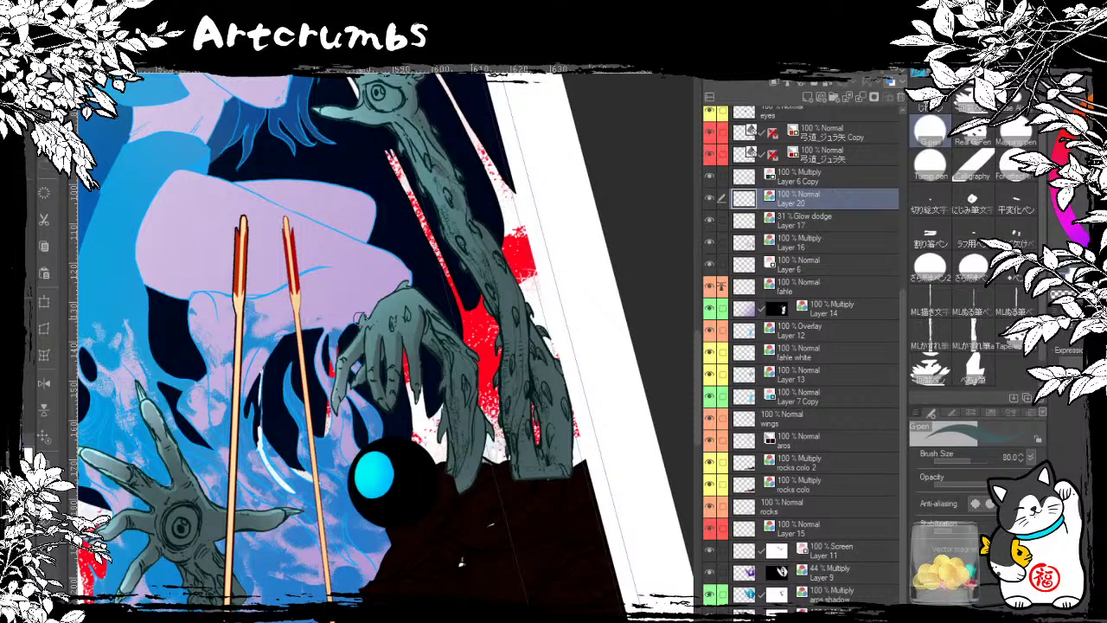
Step: Select the Glow dodge Layer 17 and review the clawed hands from the title circle across to the raised arm
{"action": "left_click", "coordinate": [765, 220]}
{"action": "left_click", "coordinate": [931, 134]}
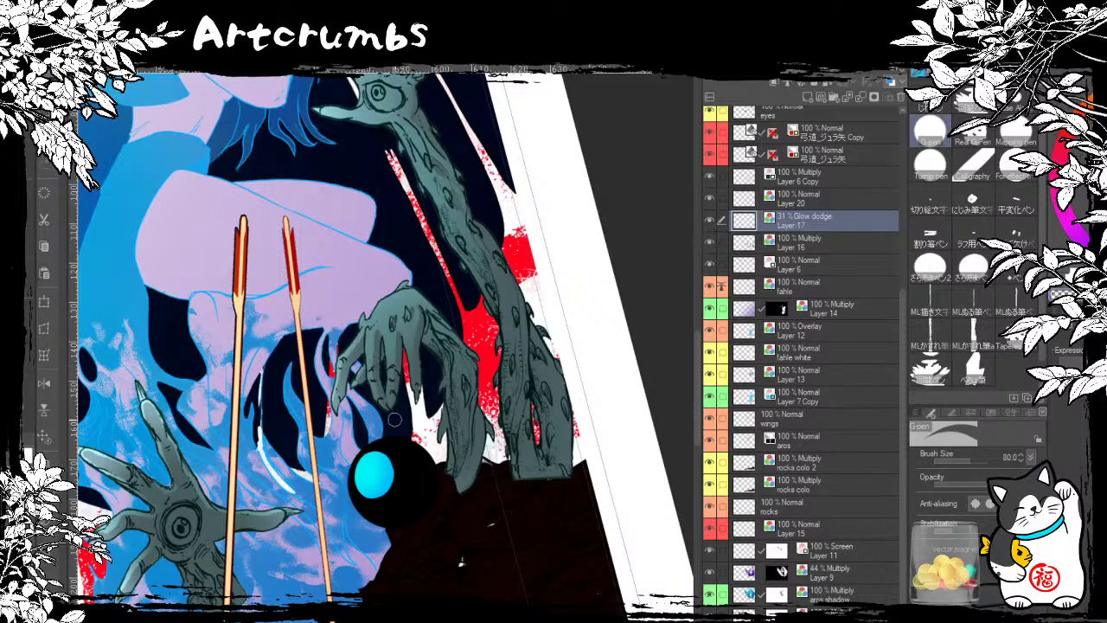
{"action": "left_click_drag", "start_coordinate": [336, 329], "coordinate": [461, 372]}
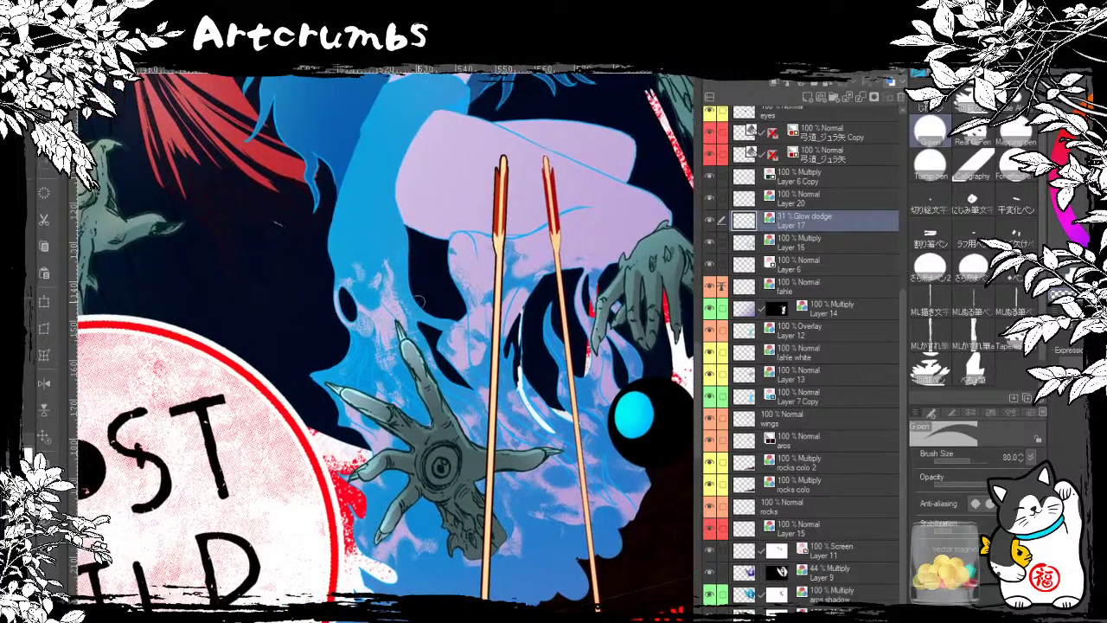
{"action": "left_click_drag", "start_coordinate": [321, 359], "coordinate": [539, 385]}
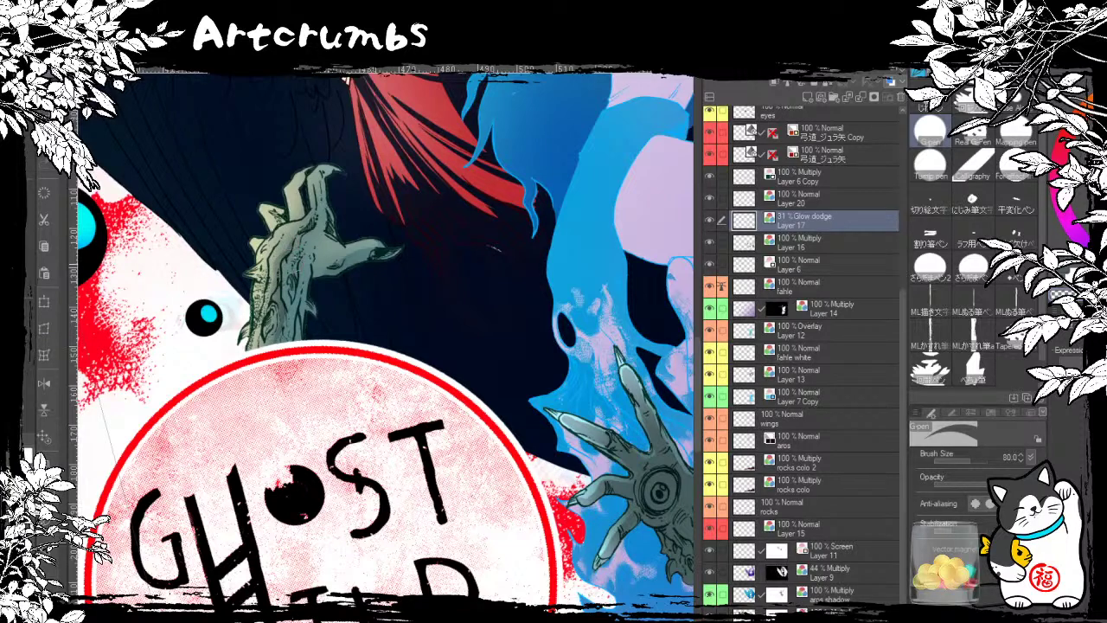
{"action": "scroll", "coordinate": [294, 264], "scroll_direction": "up", "scroll_amount": 2}
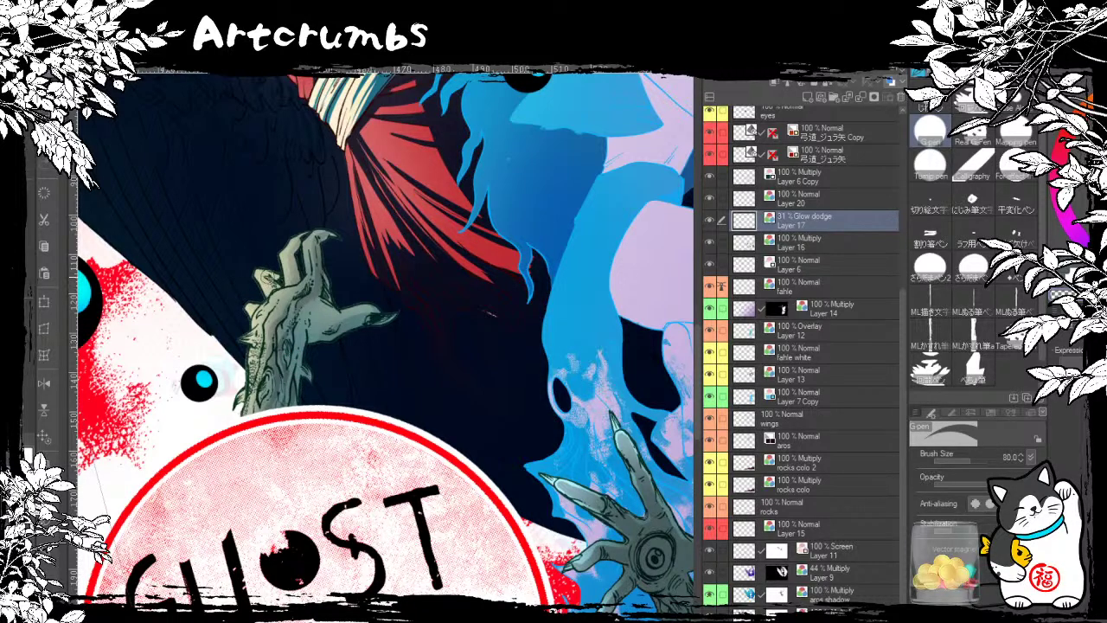
{"action": "mouse_move", "coordinate": [367, 326]}
{"action": "left_mouse_down"}
{"action": "mouse_move", "coordinate": [247, 321]}
{"action": "mouse_move", "coordinate": [100, 294]}
{"action": "left_mouse_up"}
{"action": "mouse_move", "coordinate": [640, 548]}
{"action": "left_mouse_down"}
{"action": "mouse_move", "coordinate": [595, 473]}
{"action": "mouse_move", "coordinate": [420, 605]}
{"action": "left_mouse_up"}
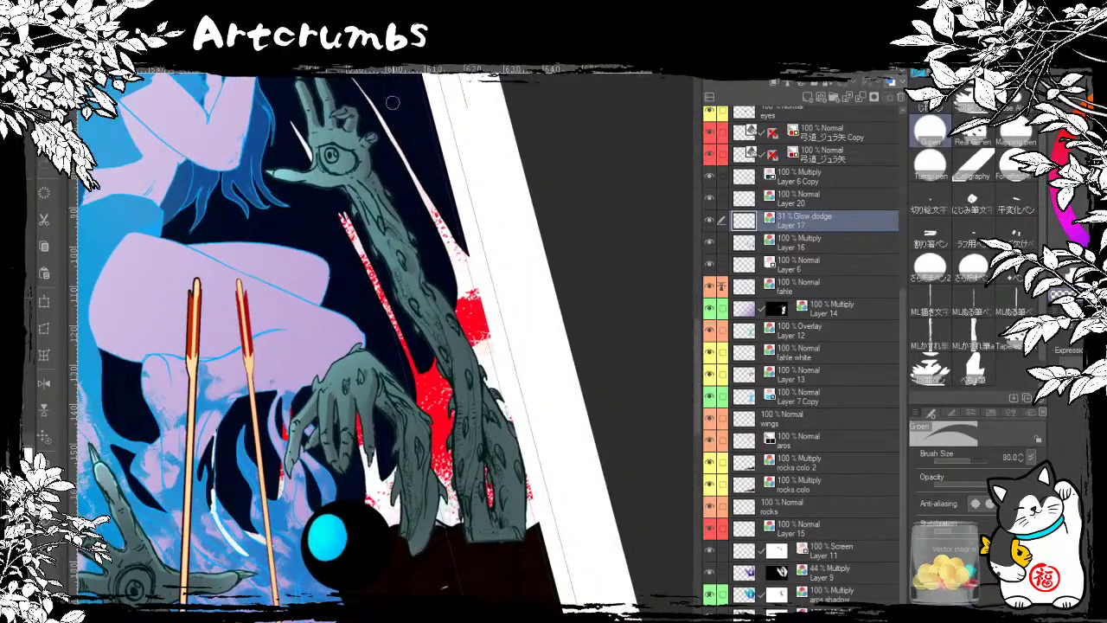
{"action": "left_click_drag", "start_coordinate": [401, 231], "coordinate": [425, 351]}
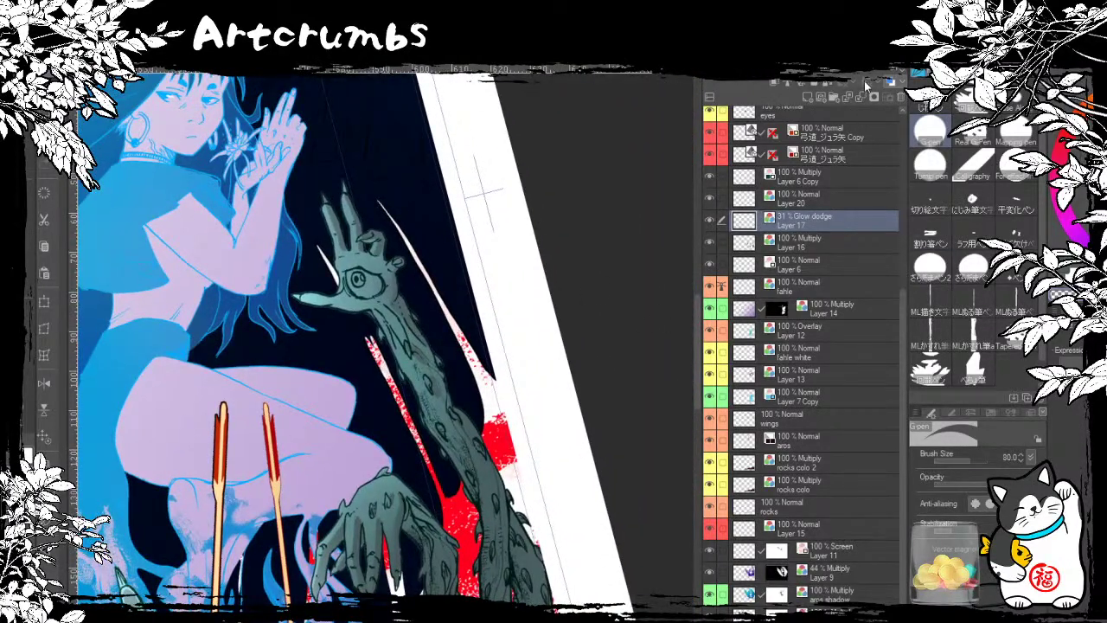
Step: On a new layer above Layer 17, paint the eyes in the palms of the raised hand and the spread hand black around their irises
{"action": "left_click", "coordinate": [814, 97]}
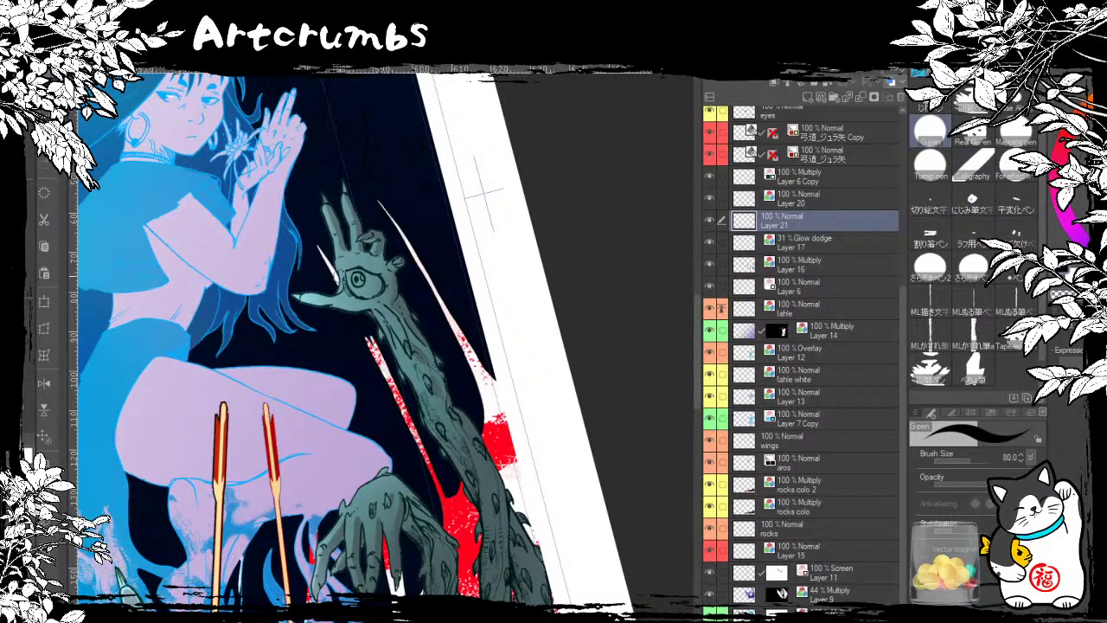
{"action": "mouse_move", "coordinate": [350, 270]}
{"action": "left_mouse_down"}
{"action": "mouse_move", "coordinate": [350, 285]}
{"action": "mouse_move", "coordinate": [358, 271]}
{"action": "mouse_move", "coordinate": [370, 275]}
{"action": "mouse_move", "coordinate": [360, 272]}
{"action": "mouse_move", "coordinate": [358, 294]}
{"action": "mouse_move", "coordinate": [372, 272]}
{"action": "mouse_move", "coordinate": [380, 284]}
{"action": "mouse_move", "coordinate": [371, 296]}
{"action": "mouse_move", "coordinate": [355, 288]}
{"action": "left_mouse_up"}
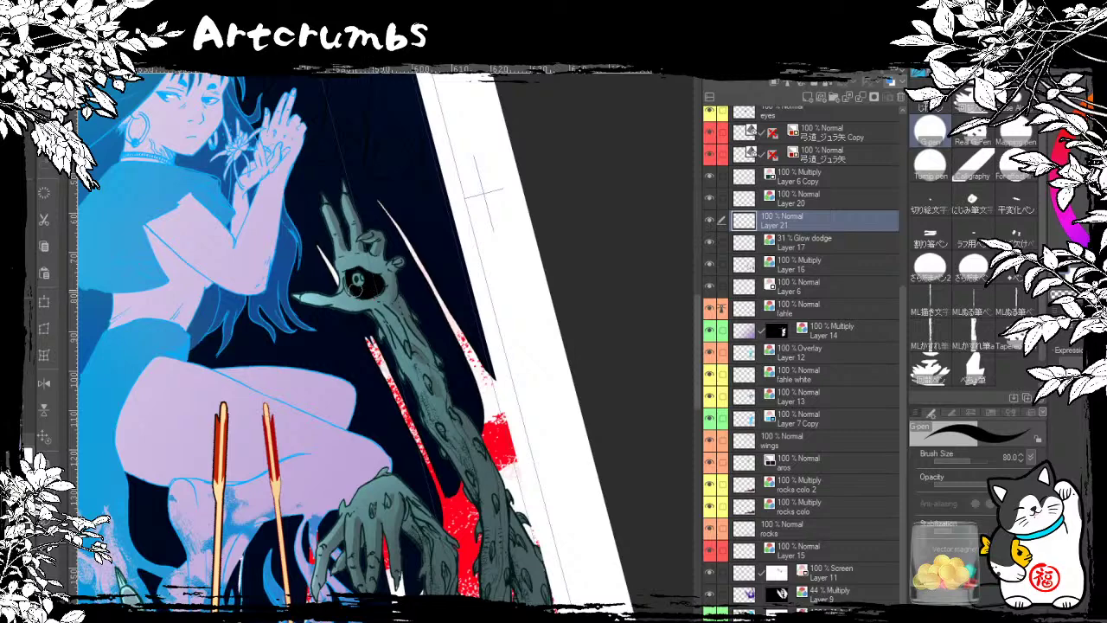
{"action": "scroll", "coordinate": [355, 281], "scroll_direction": "down", "scroll_amount": 6}
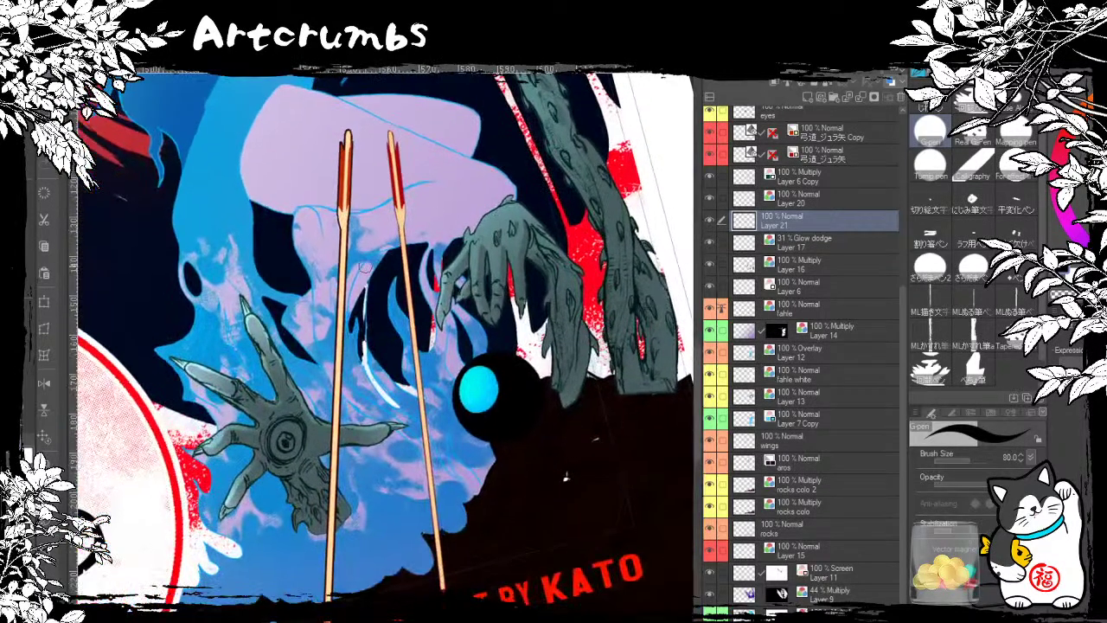
{"action": "mouse_move", "coordinate": [276, 431]}
{"action": "left_mouse_down"}
{"action": "mouse_move", "coordinate": [273, 446]}
{"action": "mouse_move", "coordinate": [289, 456]}
{"action": "mouse_move", "coordinate": [298, 442]}
{"action": "mouse_move", "coordinate": [281, 427]}
{"action": "mouse_move", "coordinate": [278, 456]}
{"action": "mouse_move", "coordinate": [283, 432]}
{"action": "mouse_move", "coordinate": [276, 449]}
{"action": "mouse_move", "coordinate": [286, 423]}
{"action": "left_mouse_up"}
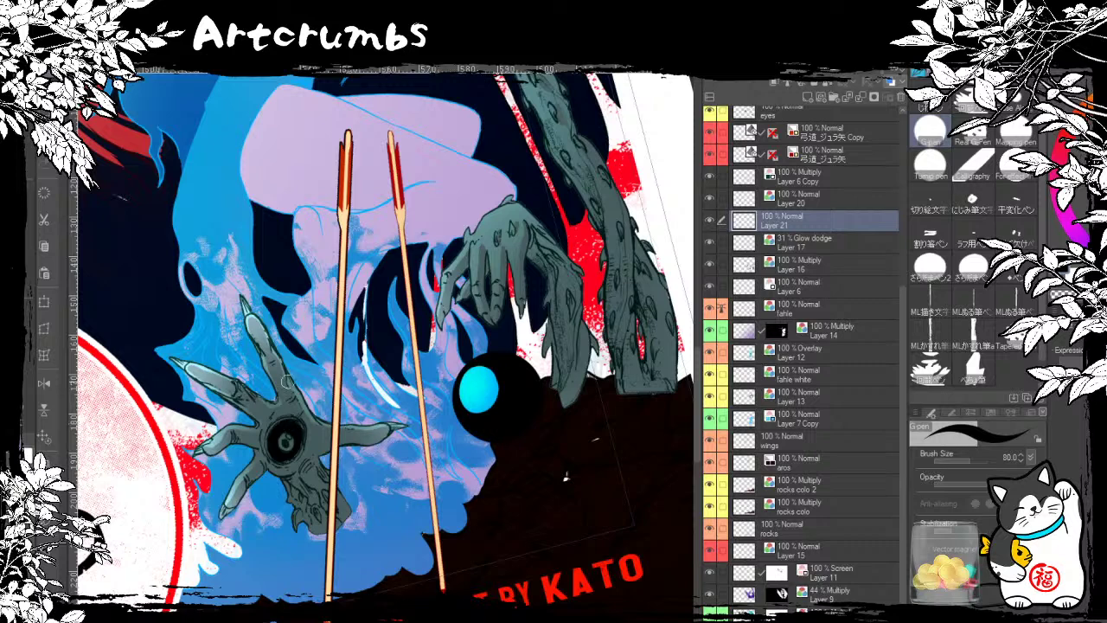
Step: On Layer 20, paint glowing turquoise irises in the palm eyes of the spread hand and the raised hand
{"action": "left_click_drag", "start_coordinate": [400, 186], "coordinate": [321, 271]}
{"action": "left_click_drag", "start_coordinate": [439, 386], "coordinate": [401, 372]}
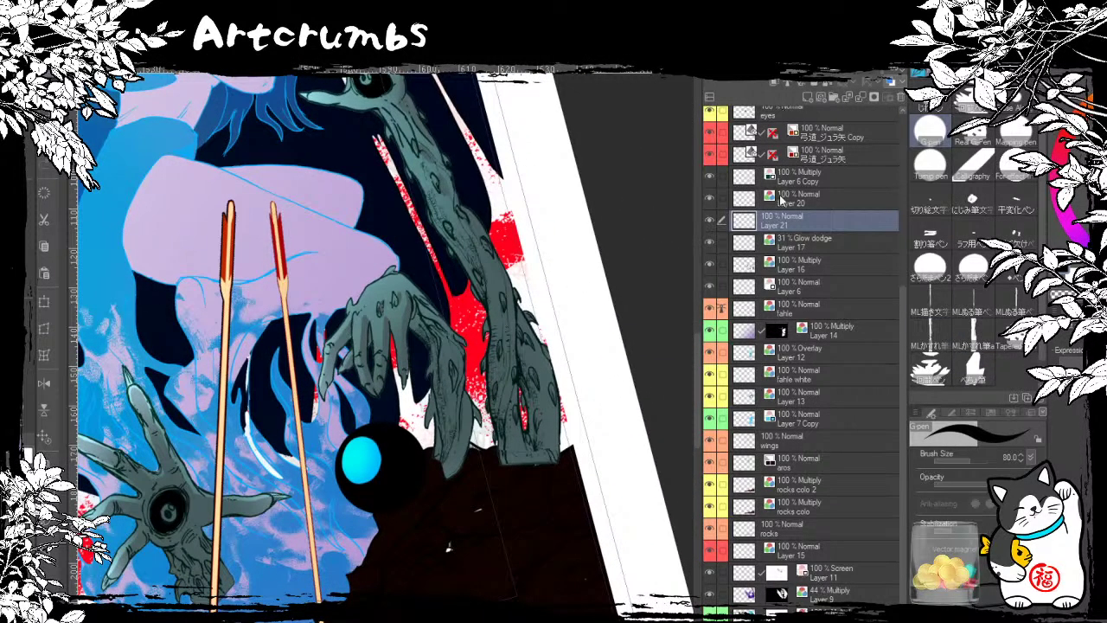
{"action": "left_click", "coordinate": [782, 199]}
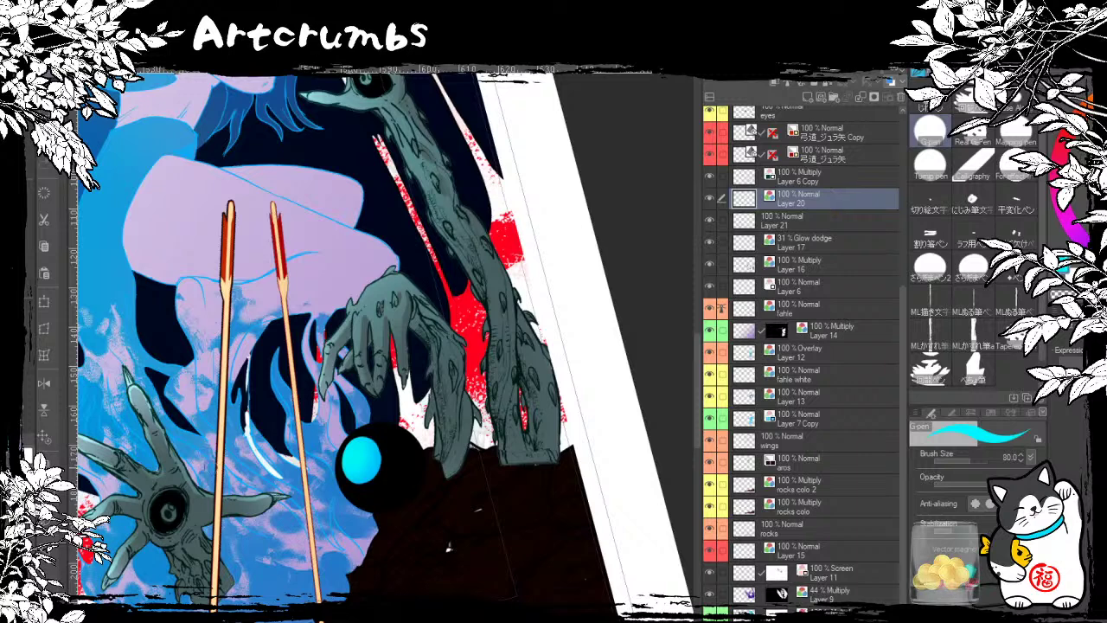
{"action": "left_click_drag", "start_coordinate": [447, 547], "coordinate": [484, 479]}
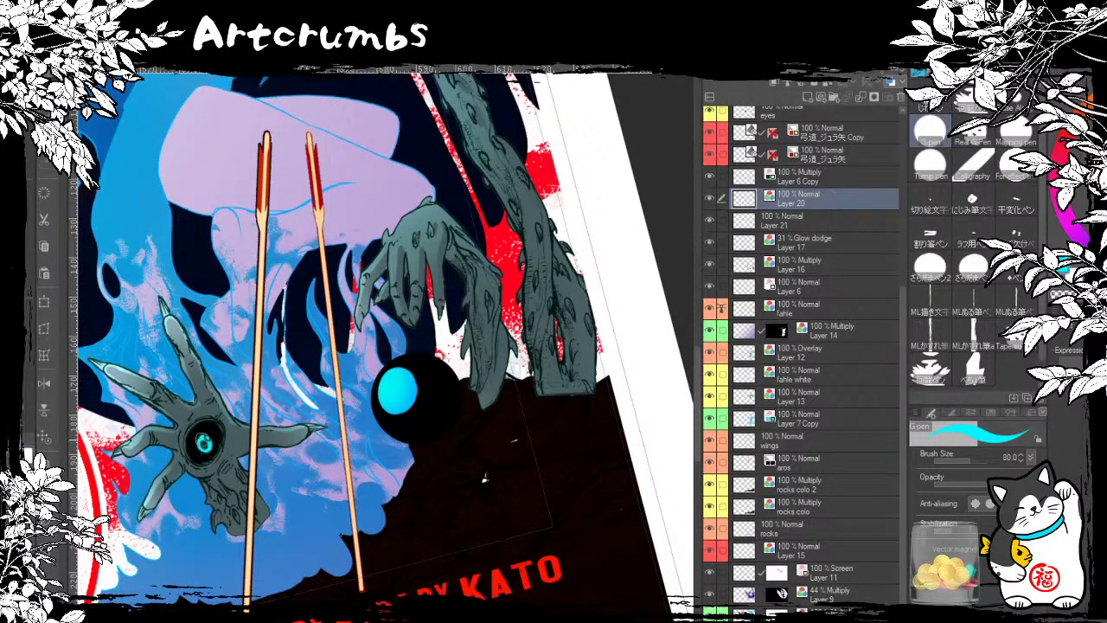
{"action": "left_click_drag", "start_coordinate": [484, 478], "coordinate": [440, 575]}
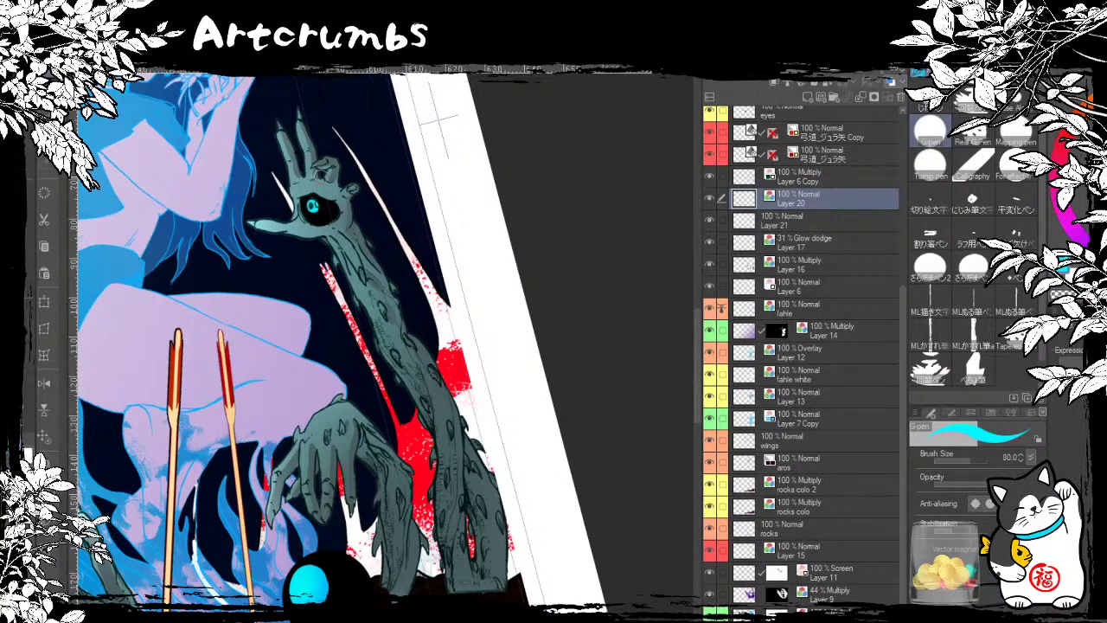
Step: Switch to white and add small highlights to the turquoise irises in both palm eyes on Layer 20
{"action": "key", "text": "x"}
{"action": "left_click_drag", "start_coordinate": [280, 378], "coordinate": [243, 367]}
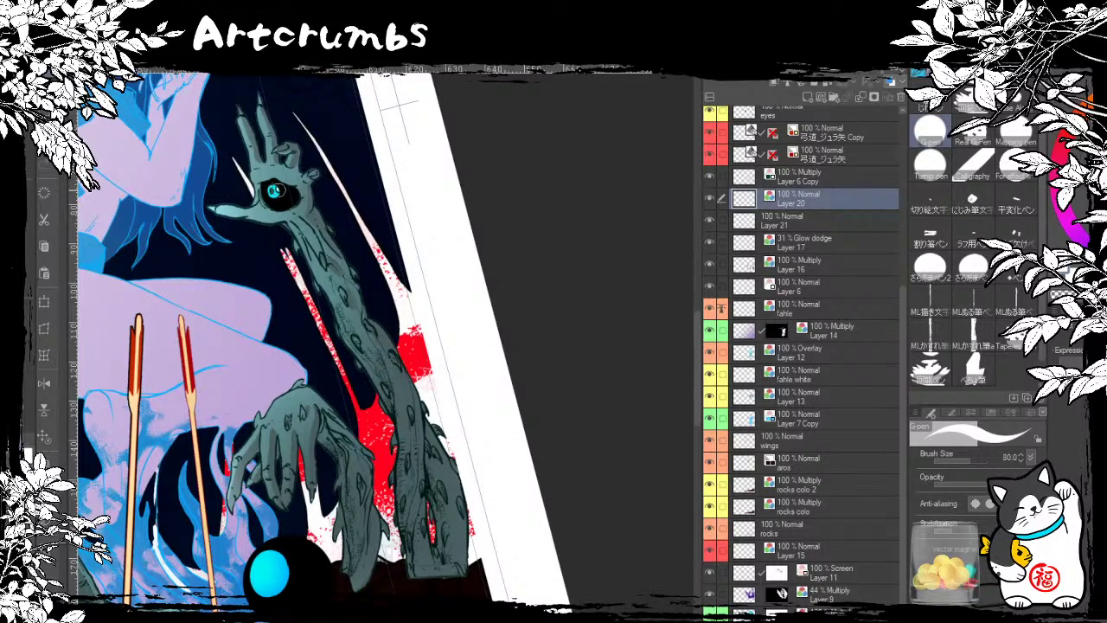
{"action": "left_click_drag", "start_coordinate": [339, 293], "coordinate": [317, 216]}
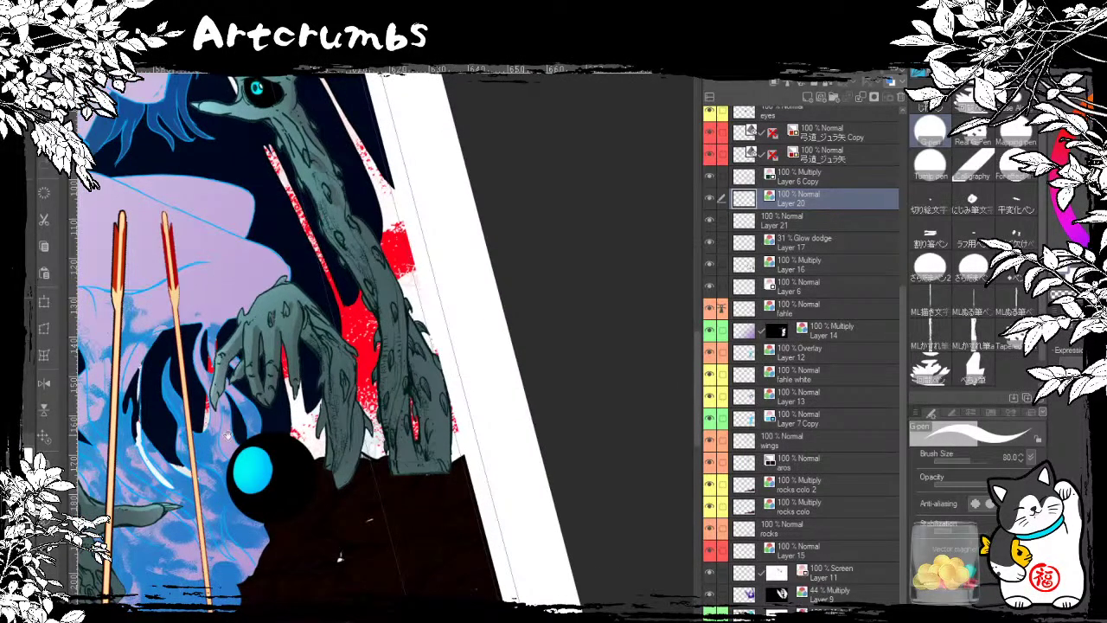
{"action": "left_click_drag", "start_coordinate": [228, 434], "coordinate": [402, 346]}
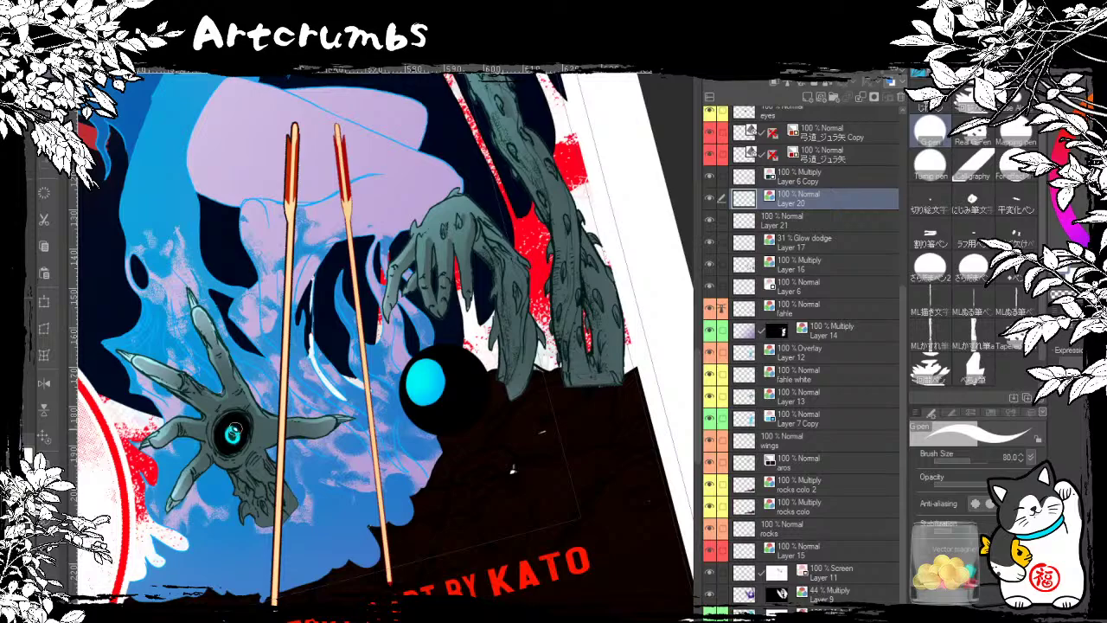
{"action": "left_click_drag", "start_coordinate": [216, 338], "coordinate": [292, 346]}
{"action": "left_click_drag", "start_coordinate": [239, 288], "coordinate": [322, 338]}
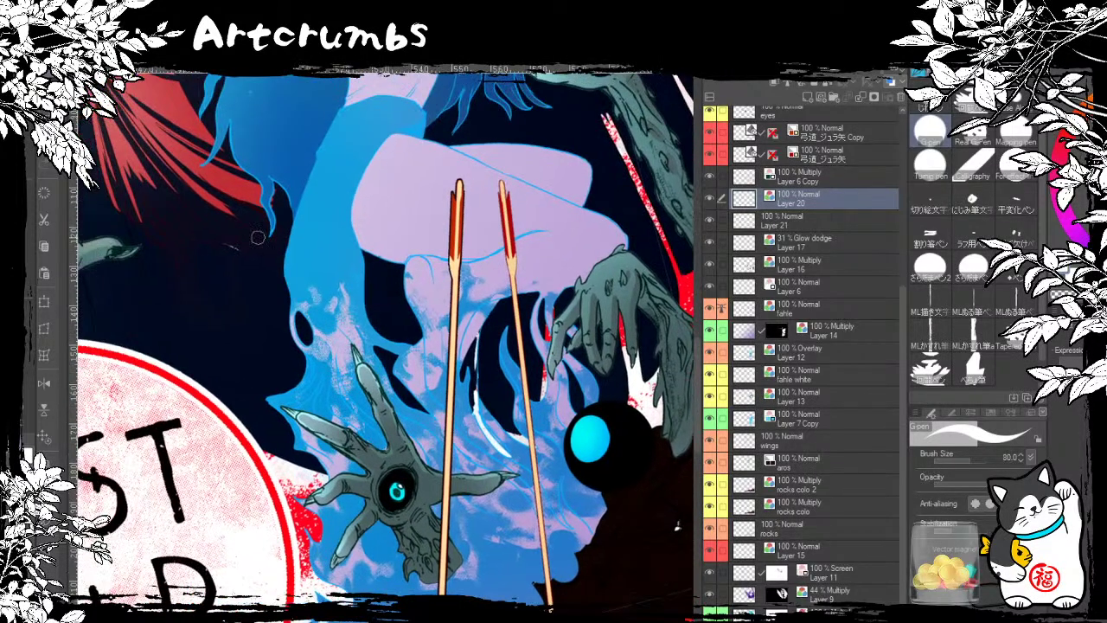
{"action": "left_click_drag", "start_coordinate": [228, 343], "coordinate": [309, 397]}
{"action": "left_click_drag", "start_coordinate": [208, 182], "coordinate": [388, 337]}
{"action": "left_click_drag", "start_coordinate": [459, 381], "coordinate": [328, 355]}
{"action": "left_click_drag", "start_coordinate": [415, 363], "coordinate": [186, 277]}
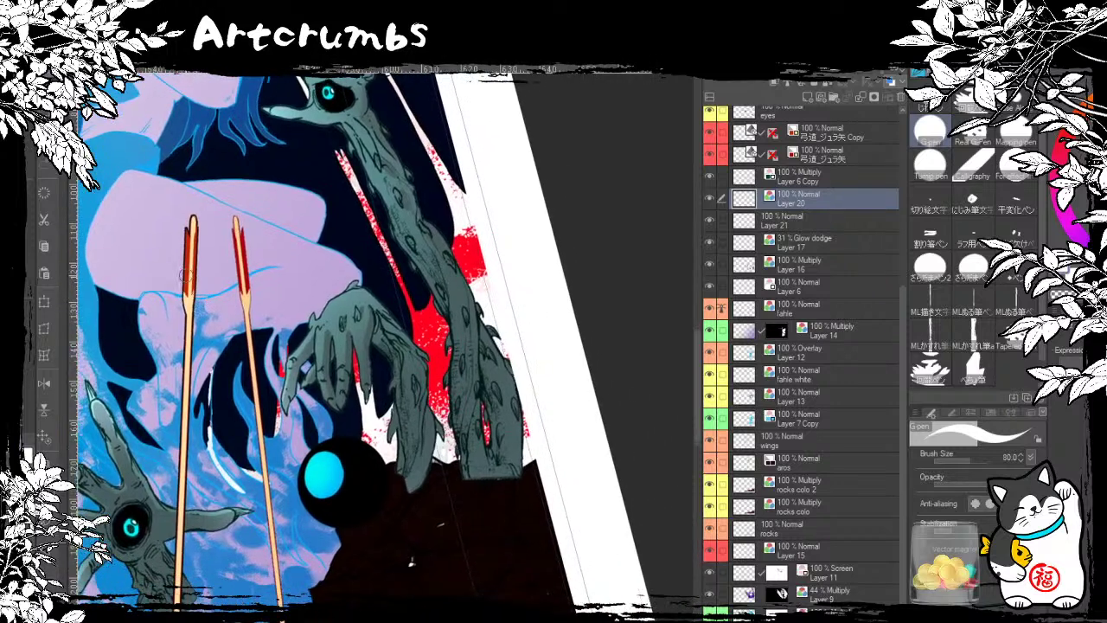
Step: Select the clawed hands' silhouette from Layer 16 and add a new layer above Layer 20
{"action": "scroll", "coordinate": [411, 562], "scroll_direction": "down", "scroll_amount": 5}
{"action": "scroll", "coordinate": [450, 545], "scroll_direction": "up", "scroll_amount": 4}
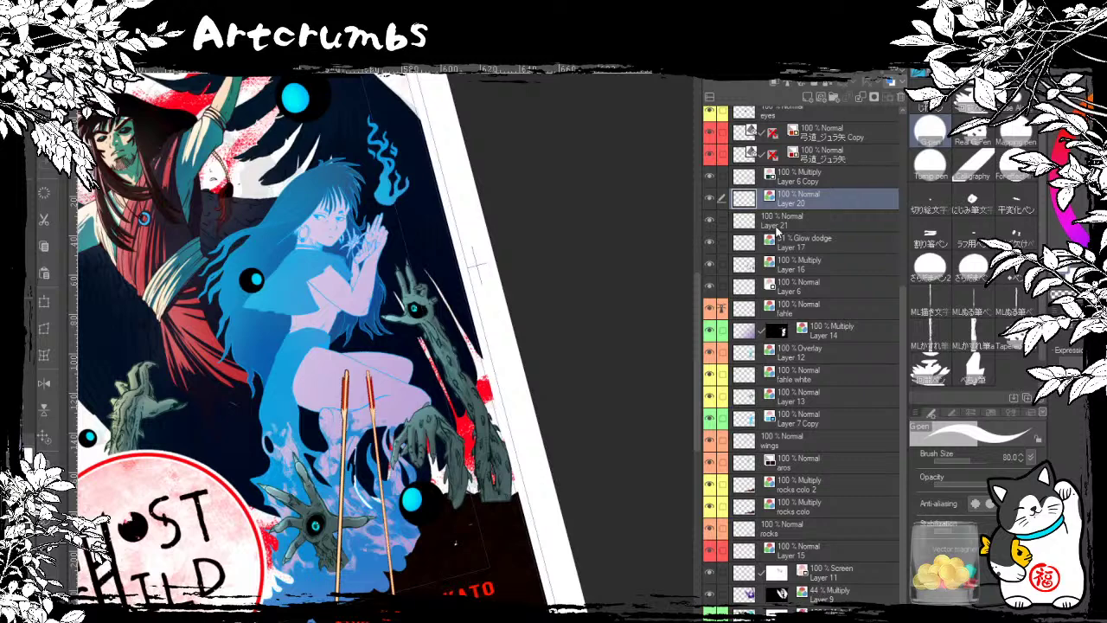
{"action": "left_click", "coordinate": [710, 265]}
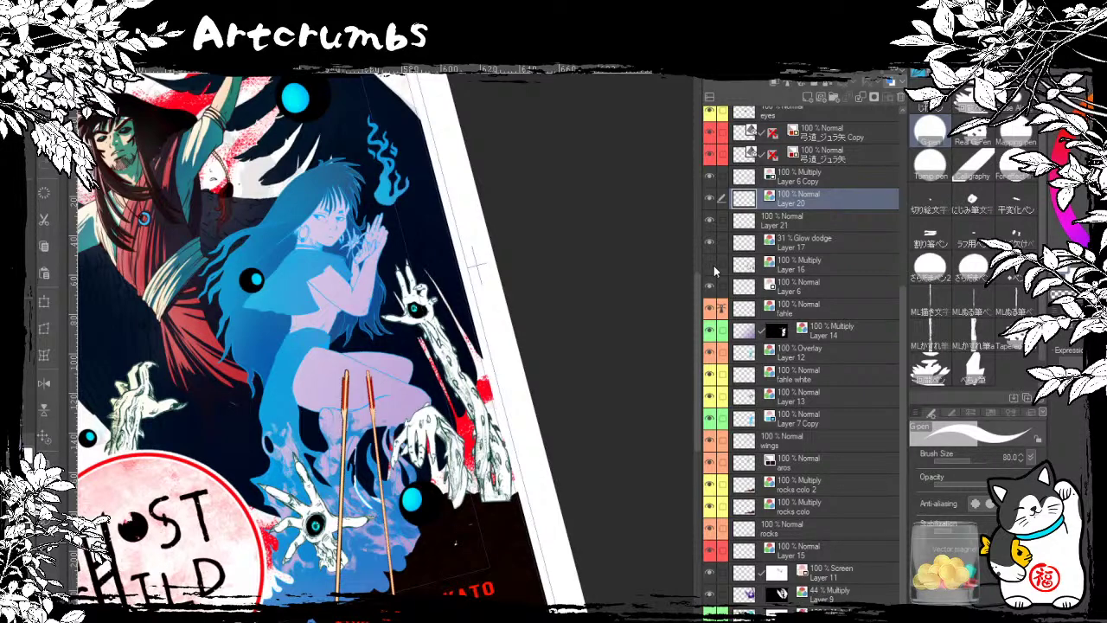
{"action": "left_click", "coordinate": [712, 265]}
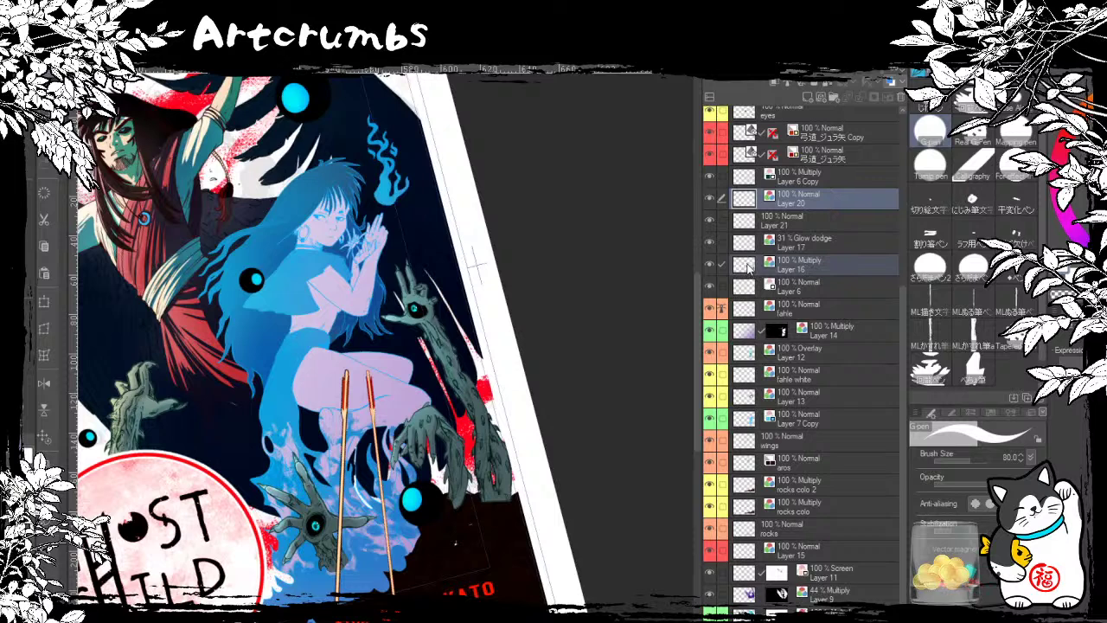
{"action": "left_click", "coordinate": [749, 269], "text": "ctrl"}
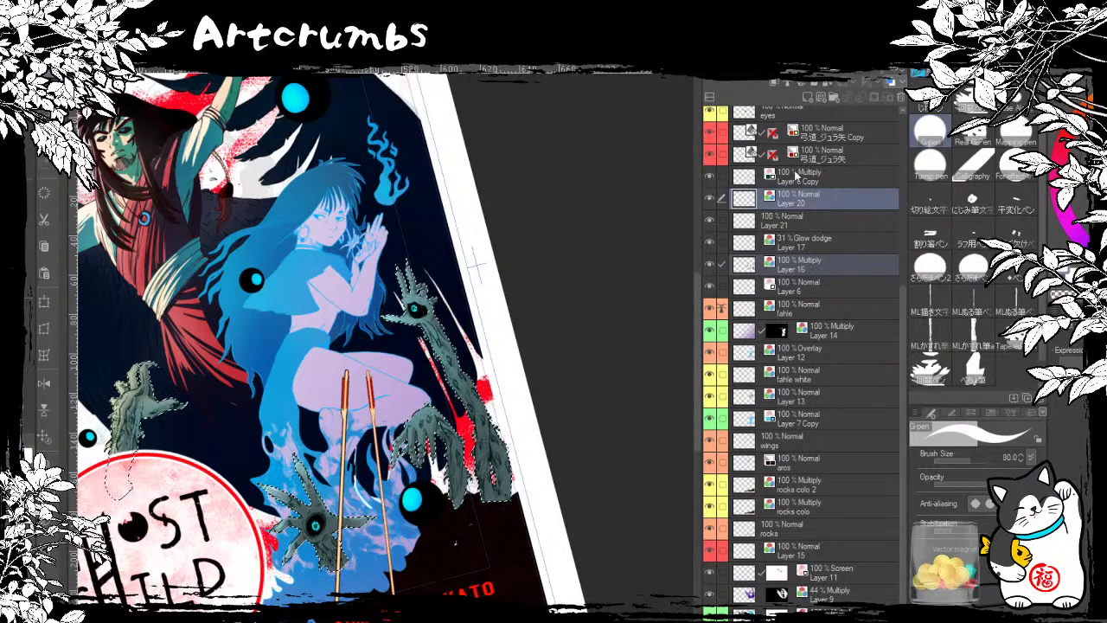
{"action": "left_click", "coordinate": [850, 90]}
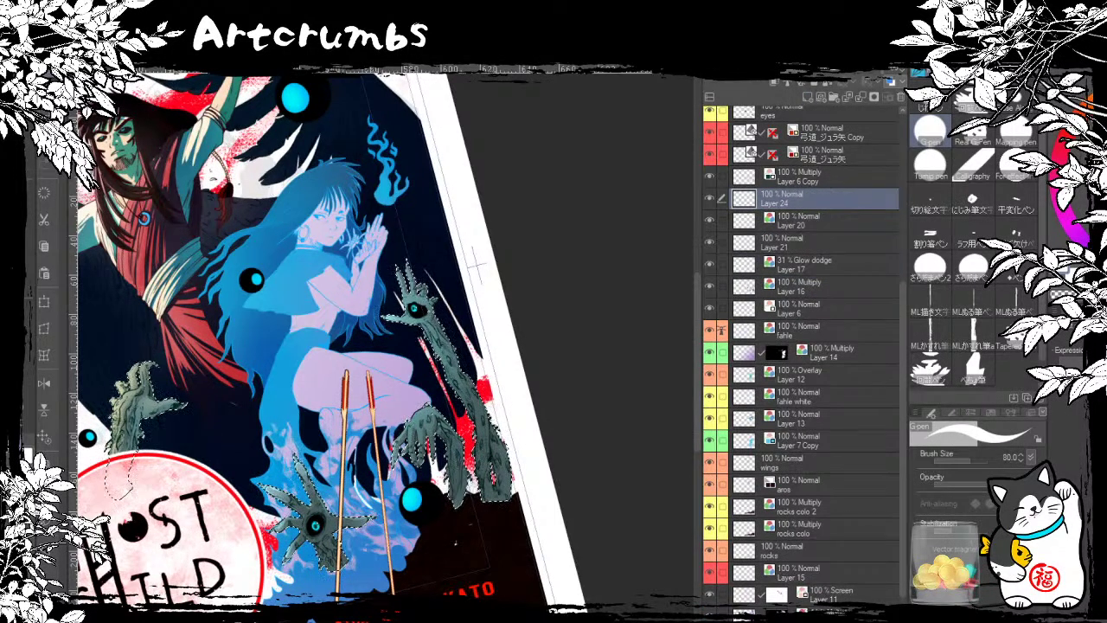
Step: With the Soft airbrush at size 300, shade the bases of the raised and drooping arms in dark violet-blue
{"action": "key", "text": "x"}
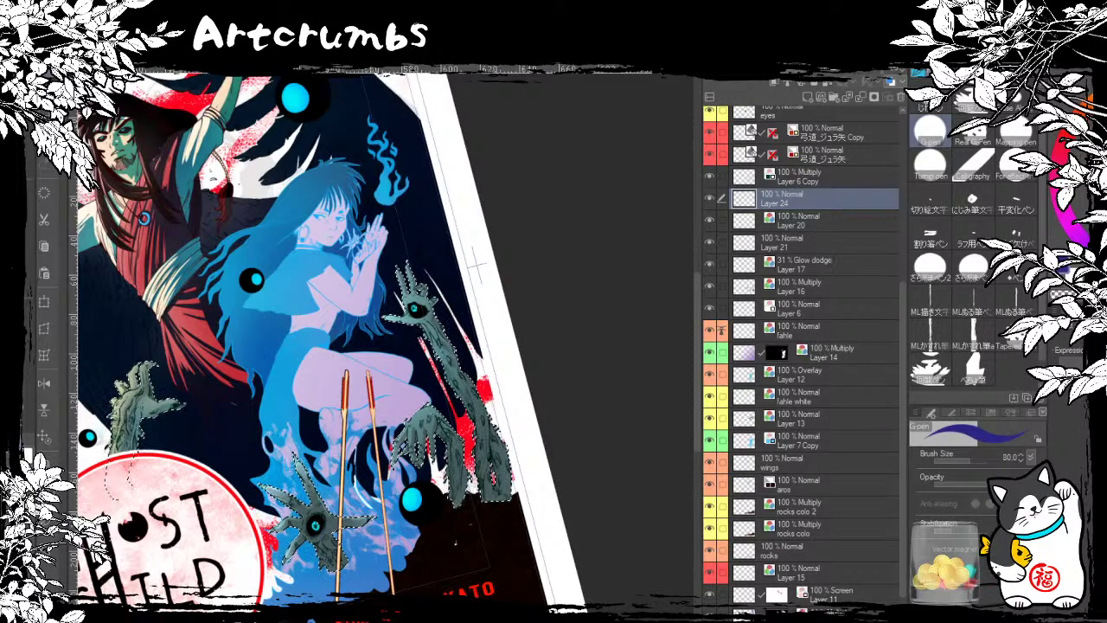
{"action": "key", "text": "b"}
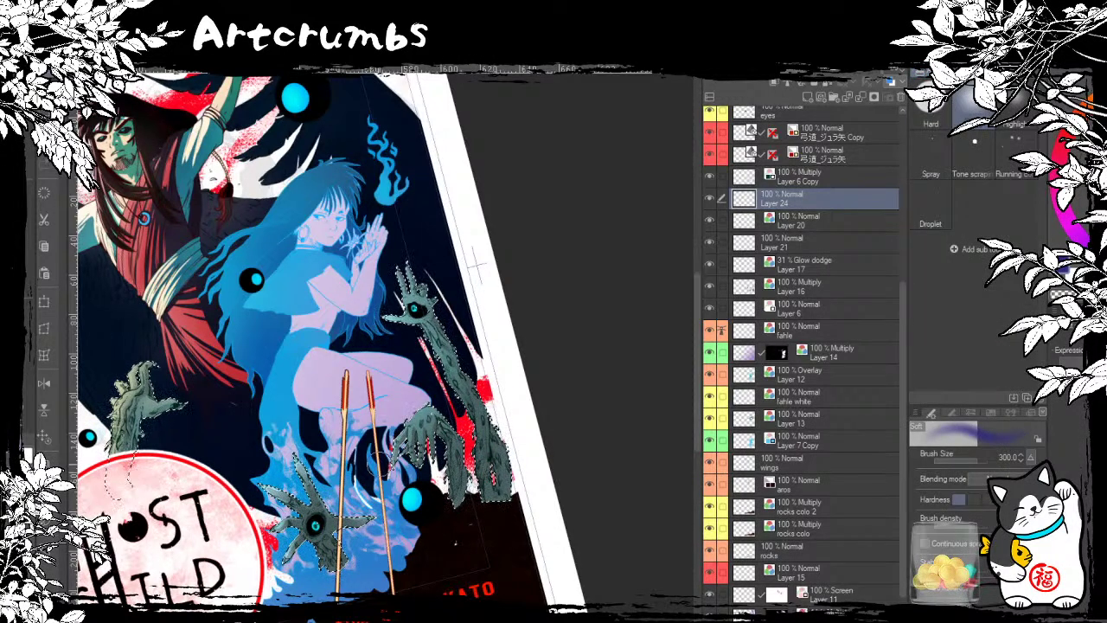
{"action": "left_click", "coordinate": [1064, 335]}
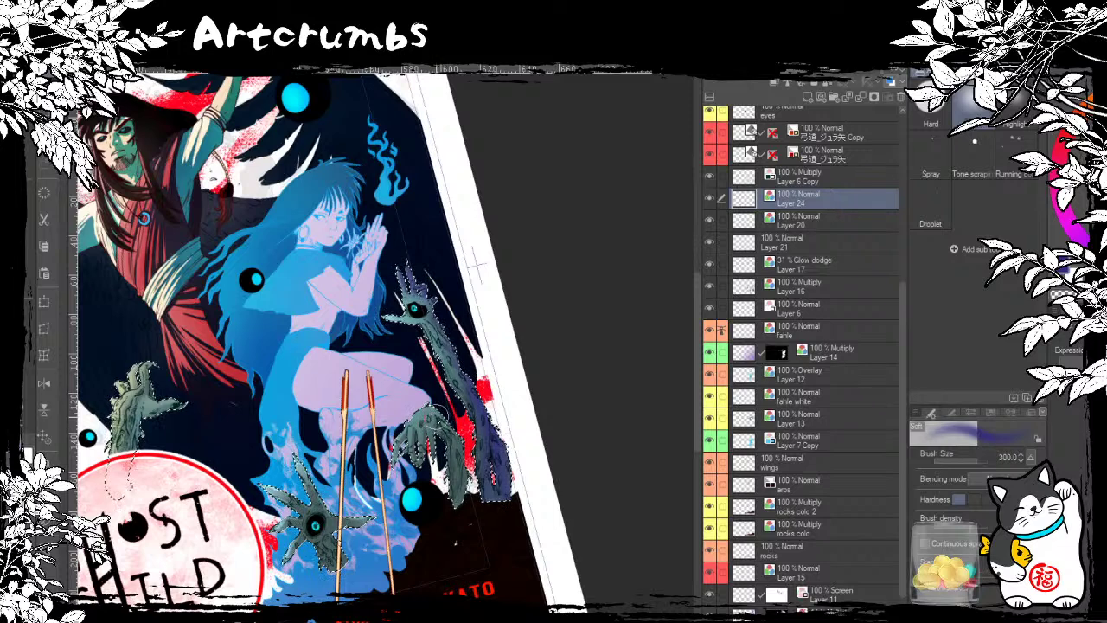
{"action": "left_click_drag", "start_coordinate": [407, 445], "coordinate": [452, 489]}
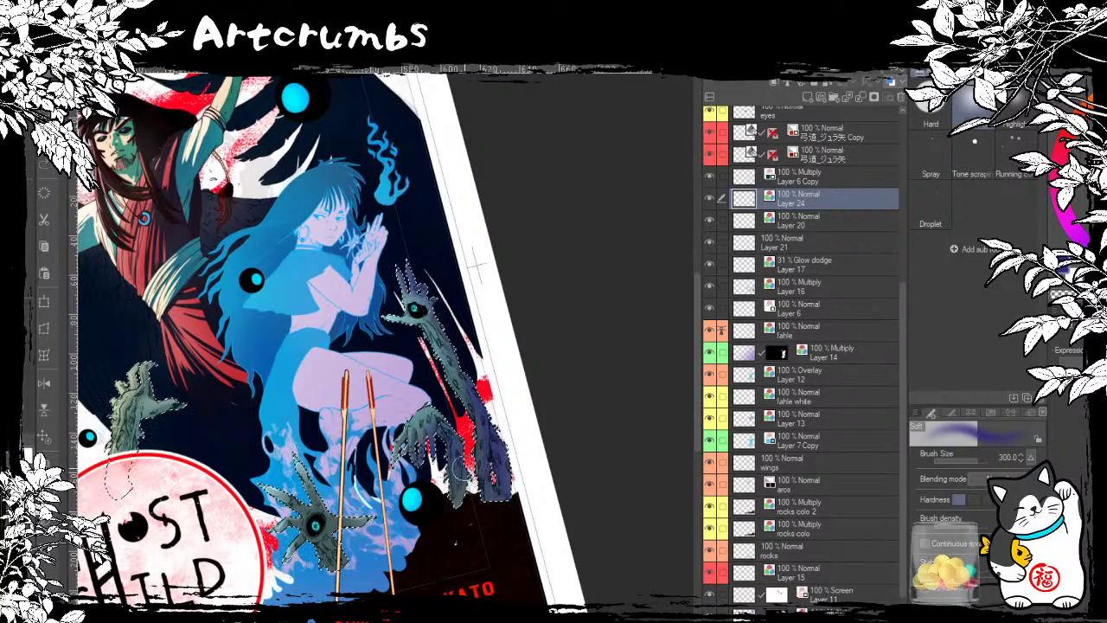
{"action": "scroll", "coordinate": [372, 338], "scroll_direction": "down", "scroll_amount": 2}
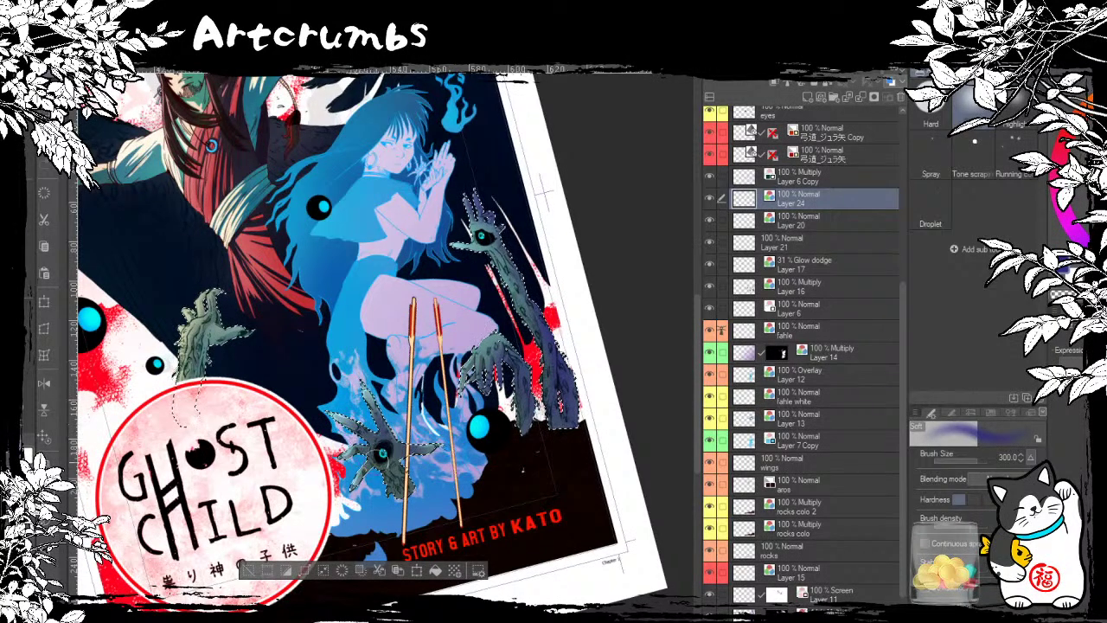
Step: Airbrush violet-blue shading onto the wrist of the spread hand and the arm above the title circle
{"action": "left_click_drag", "start_coordinate": [380, 463], "coordinate": [407, 490]}
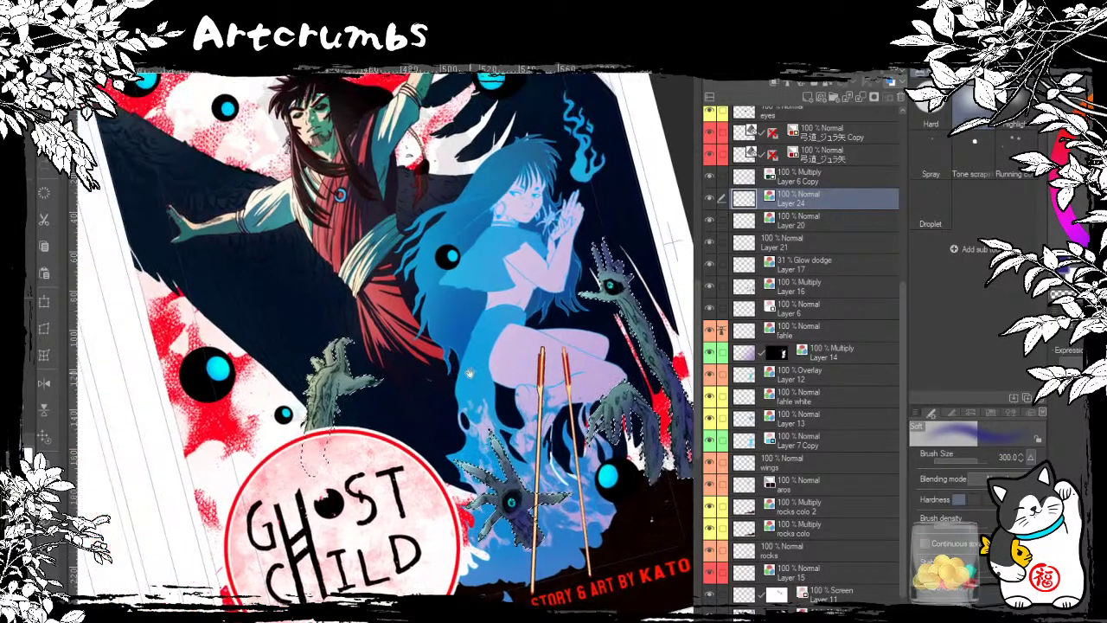
{"action": "scroll", "coordinate": [468, 365], "scroll_direction": "up", "scroll_amount": 2}
{"action": "mouse_move", "coordinate": [332, 377]}
{"action": "left_mouse_down"}
{"action": "mouse_move", "coordinate": [317, 426]}
{"action": "mouse_move", "coordinate": [344, 357]}
{"action": "mouse_move", "coordinate": [348, 381]}
{"action": "mouse_move", "coordinate": [317, 365]}
{"action": "left_mouse_up"}
{"action": "left_click_drag", "start_coordinate": [566, 506], "coordinate": [415, 408]}
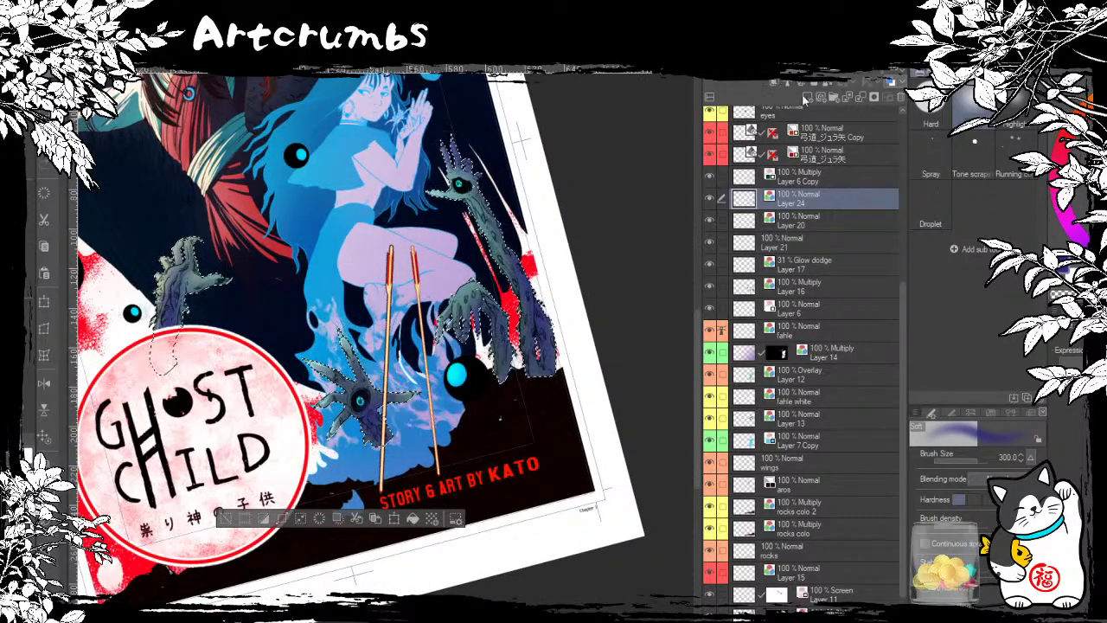
Step: Set the violet-blue shading layer to Multiply and clear the selection
{"action": "left_click", "coordinate": [779, 115]}
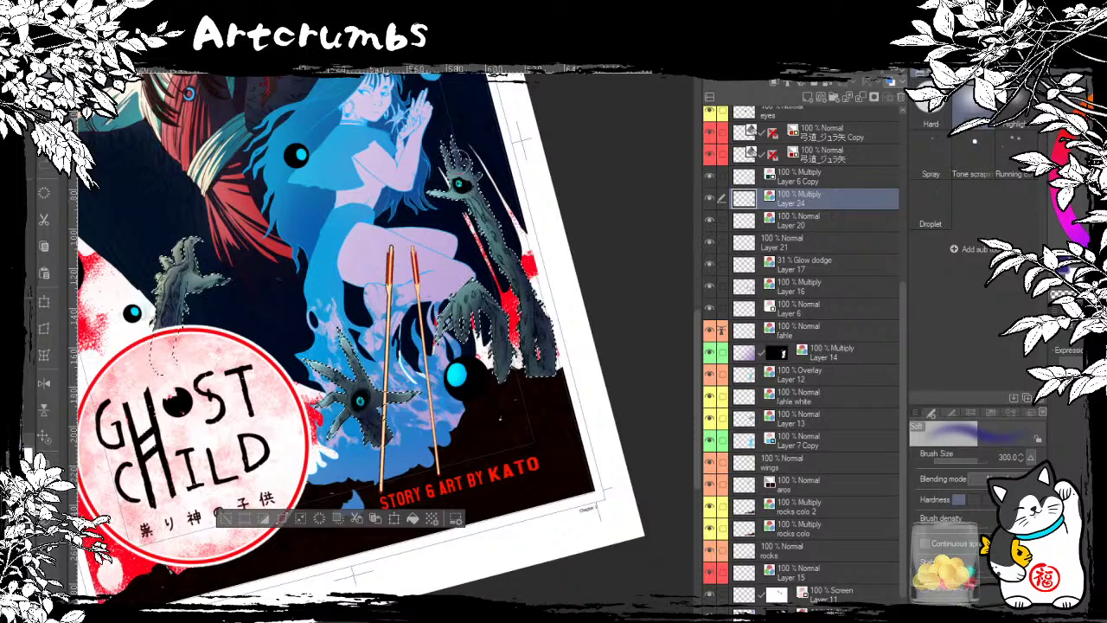
{"action": "key", "text": "ctrl+d"}
{"action": "scroll", "coordinate": [114, 355], "scroll_direction": "up", "scroll_amount": 2}
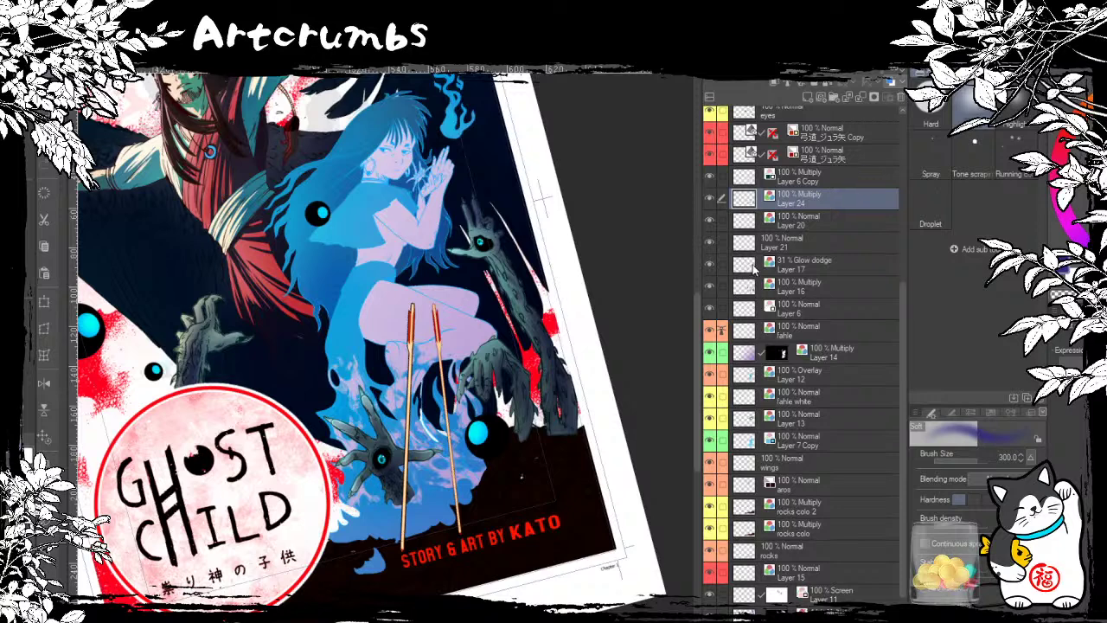
Step: Check the area covered by the Glow dodge Layer 17 and review the shaded hands against the rest of the cover
{"action": "left_click", "coordinate": [749, 270], "text": "ctrl"}
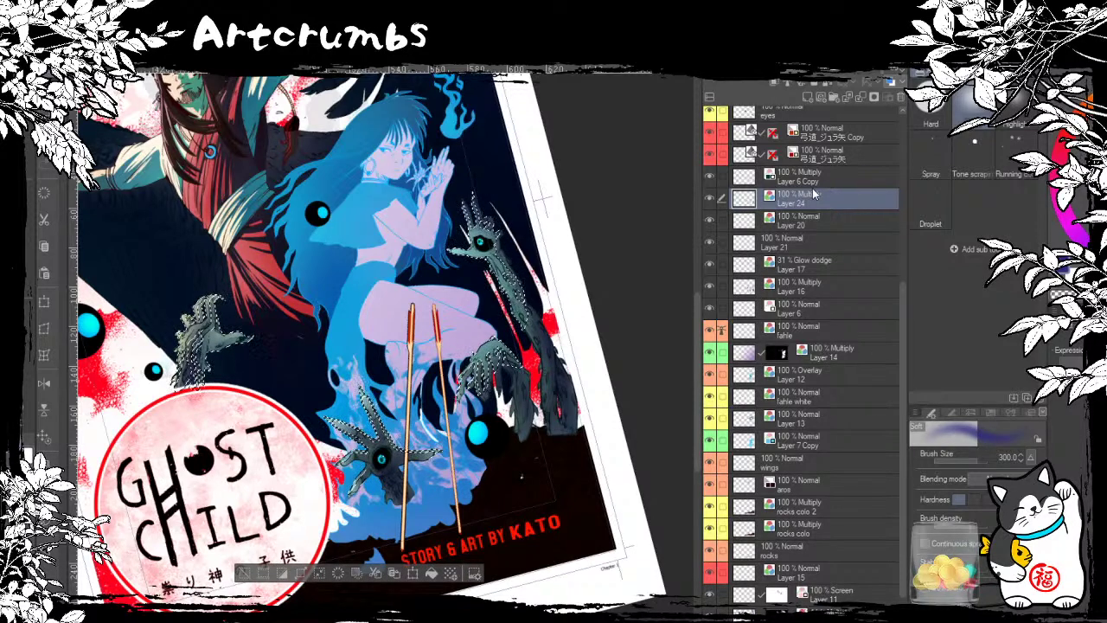
{"action": "key", "text": "ctrl+d"}
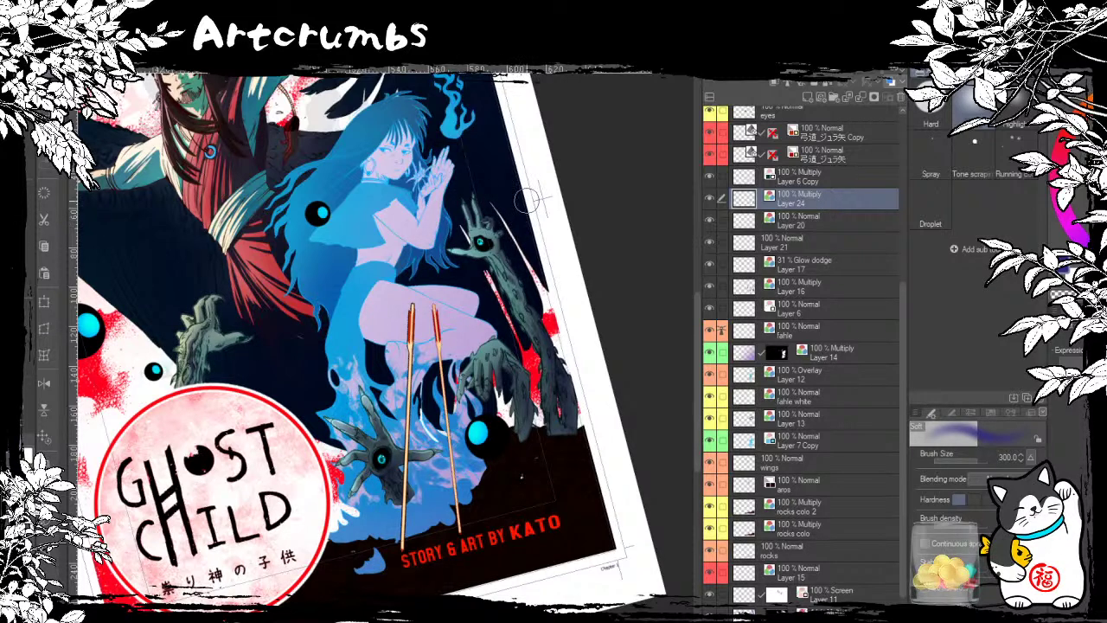
{"action": "scroll", "coordinate": [487, 187], "scroll_direction": "up", "scroll_amount": 2}
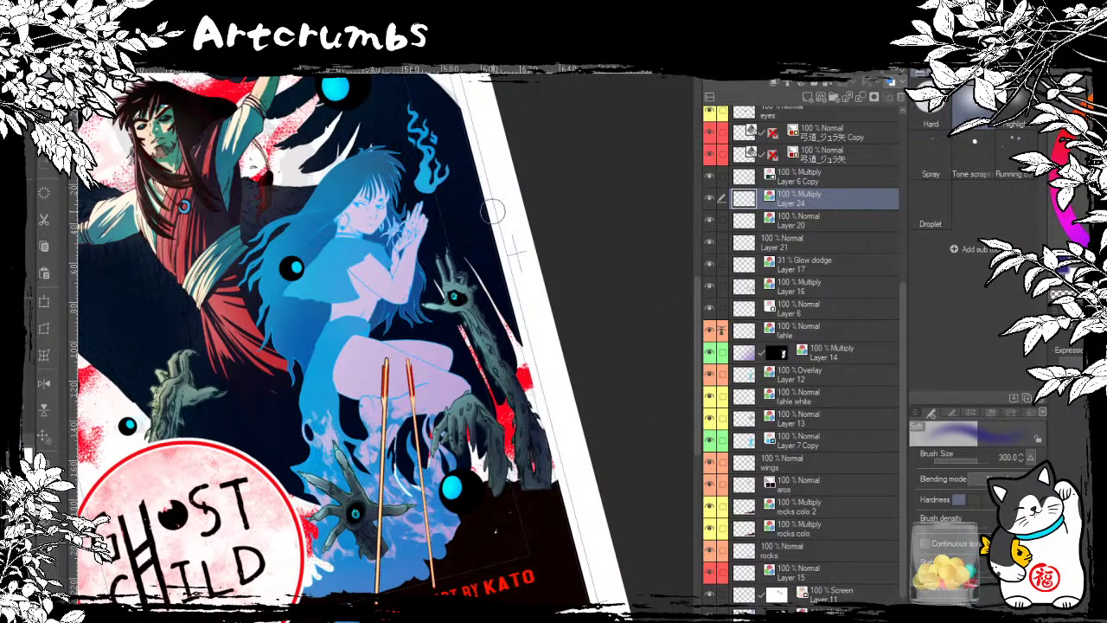
{"action": "left_click_drag", "start_coordinate": [545, 275], "coordinate": [544, 195]}
{"action": "left_click_drag", "start_coordinate": [469, 290], "coordinate": [485, 298]}
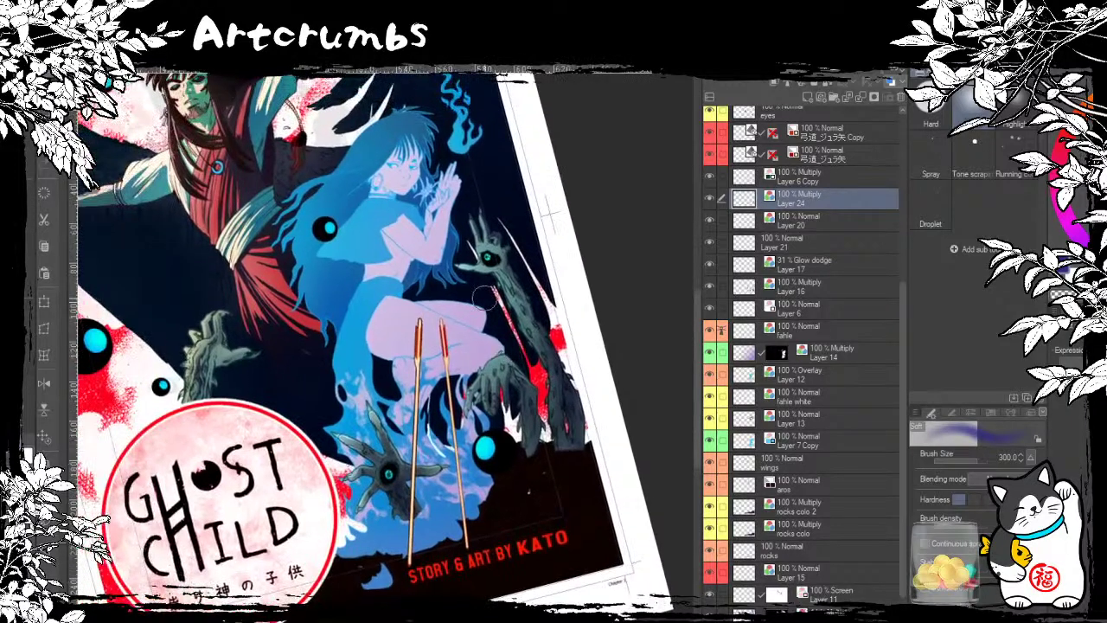
{"action": "left_click_drag", "start_coordinate": [442, 200], "coordinate": [397, 256]}
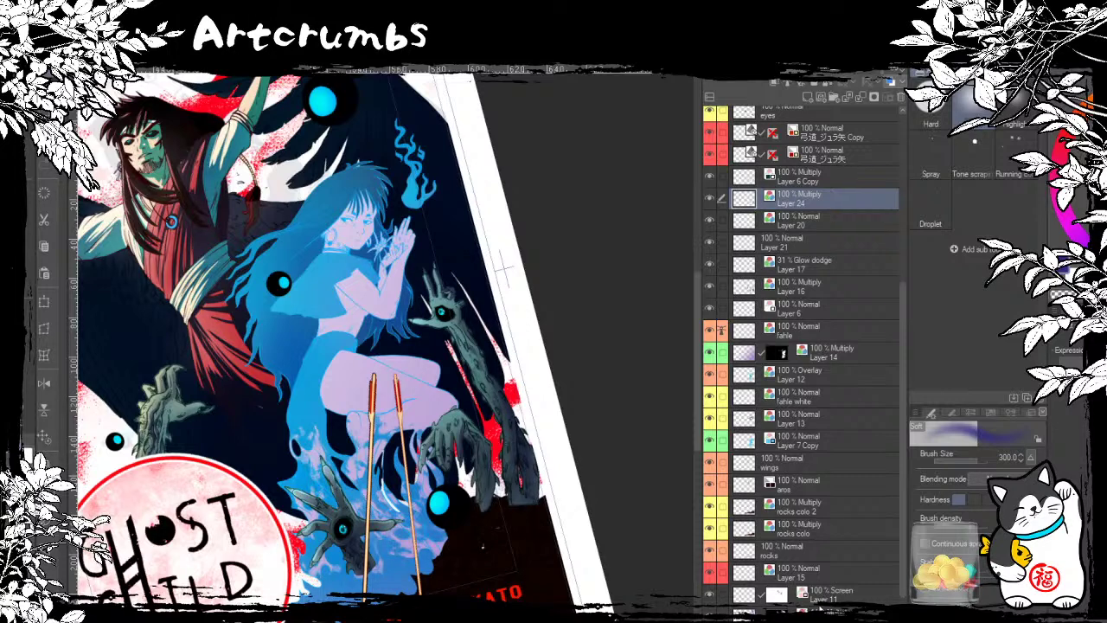
{"action": "left_click_drag", "start_coordinate": [437, 463], "coordinate": [512, 505]}
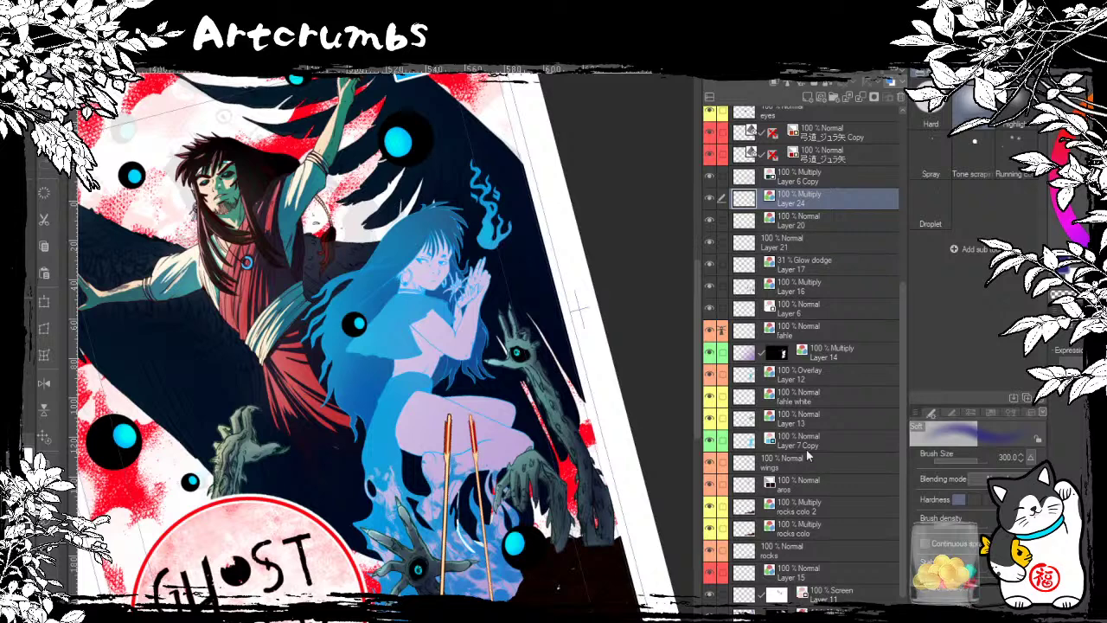
Step: Compare the blue ghost figure with and without the Multiply Layer 14
{"action": "left_click", "coordinate": [711, 355]}
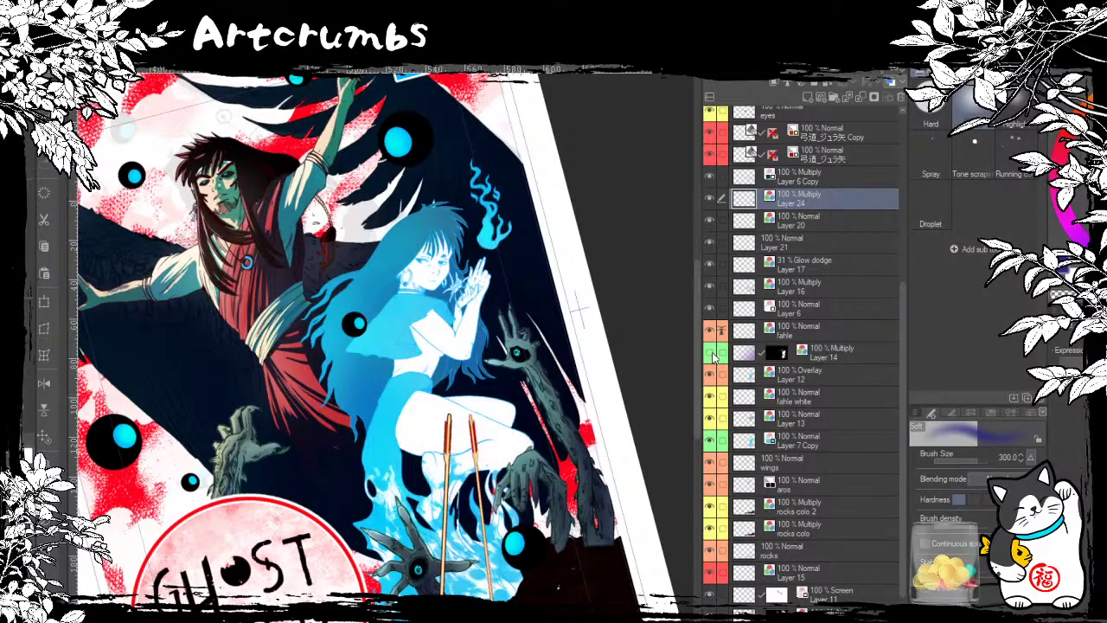
{"action": "left_click", "coordinate": [711, 355]}
{"action": "left_click", "coordinate": [711, 355]}
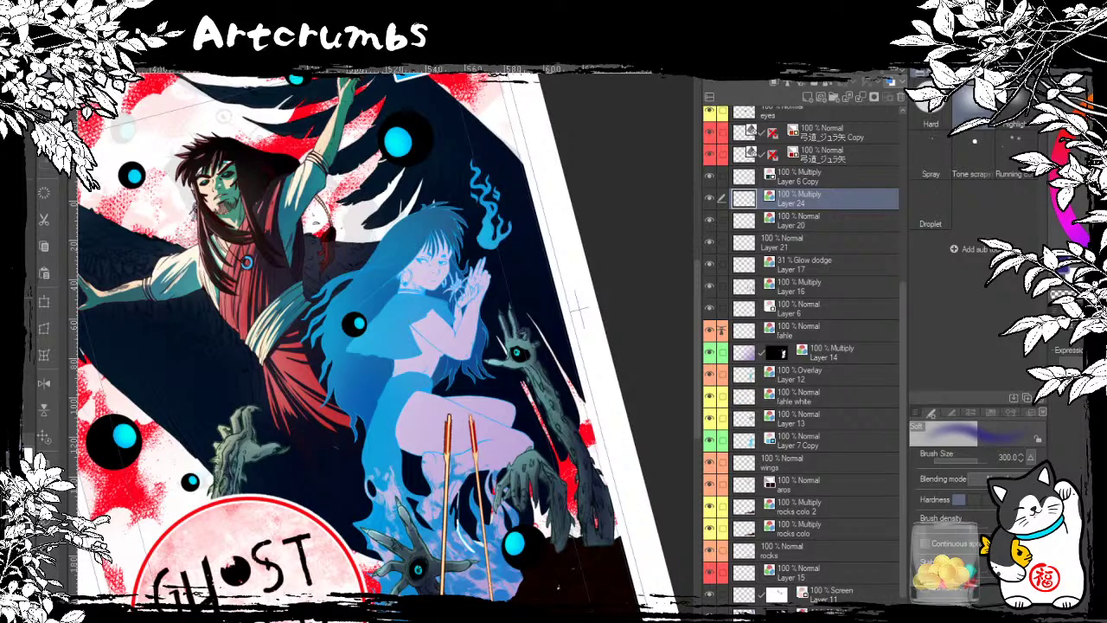
Step: Check the area covered by the fahle white layer by selecting its contents and reviewing the ghost figure upright within the cover
{"action": "left_click", "coordinate": [742, 398], "text": "ctrl"}
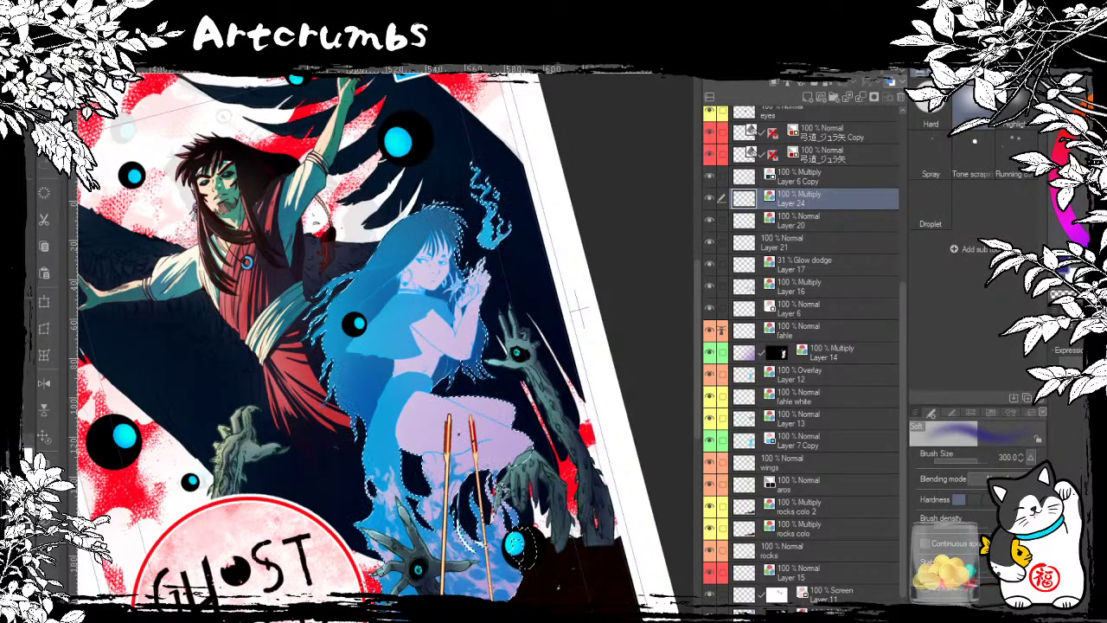
{"action": "left_click_drag", "start_coordinate": [580, 508], "coordinate": [555, 535]}
{"action": "key", "text": "ctrl+at"}
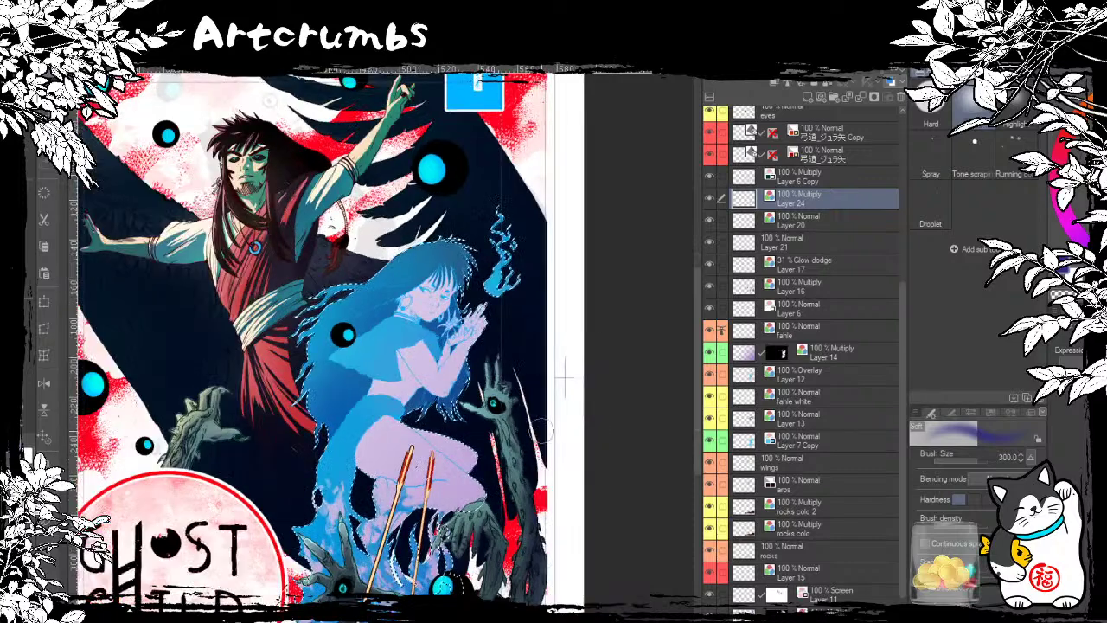
{"action": "left_click_drag", "start_coordinate": [551, 424], "coordinate": [546, 477]}
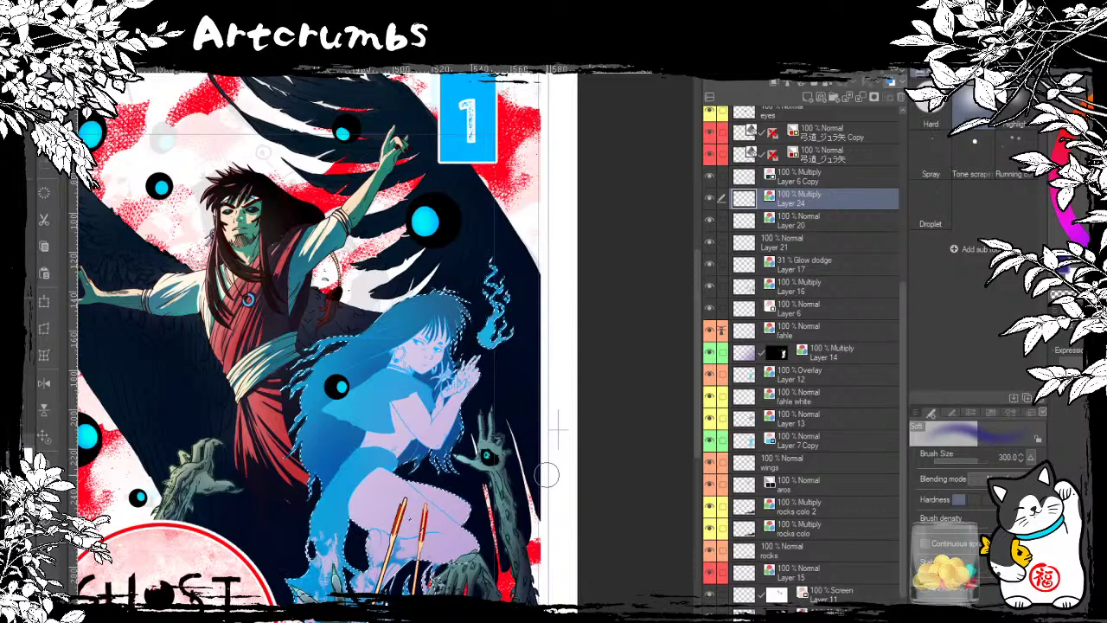
{"action": "left_click_drag", "start_coordinate": [558, 430], "coordinate": [550, 322]}
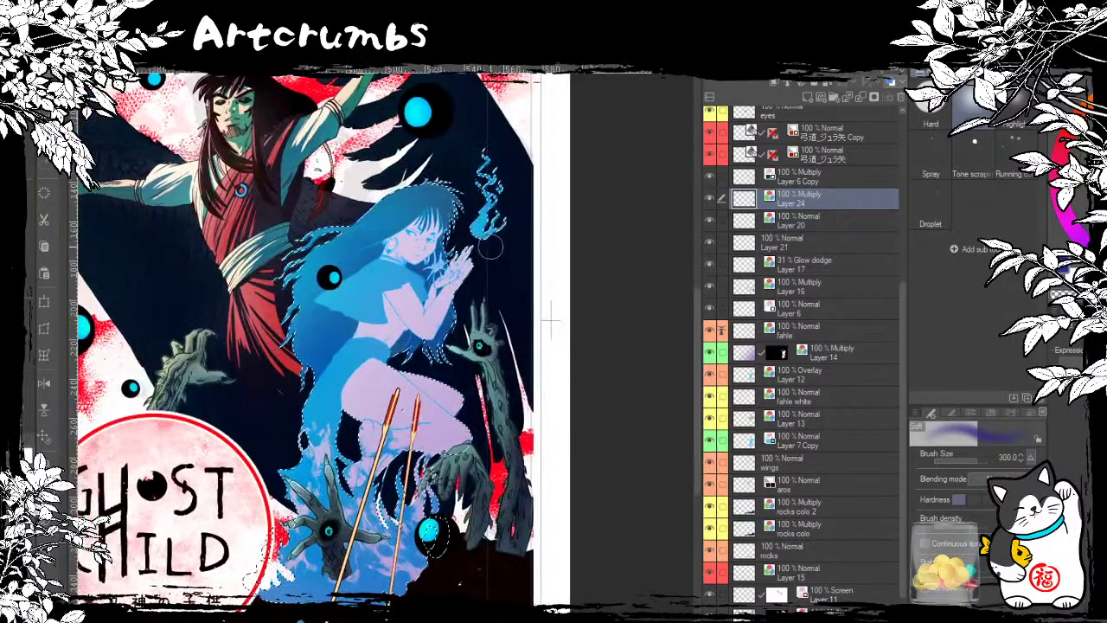
{"action": "left_click_drag", "start_coordinate": [510, 240], "coordinate": [518, 240]}
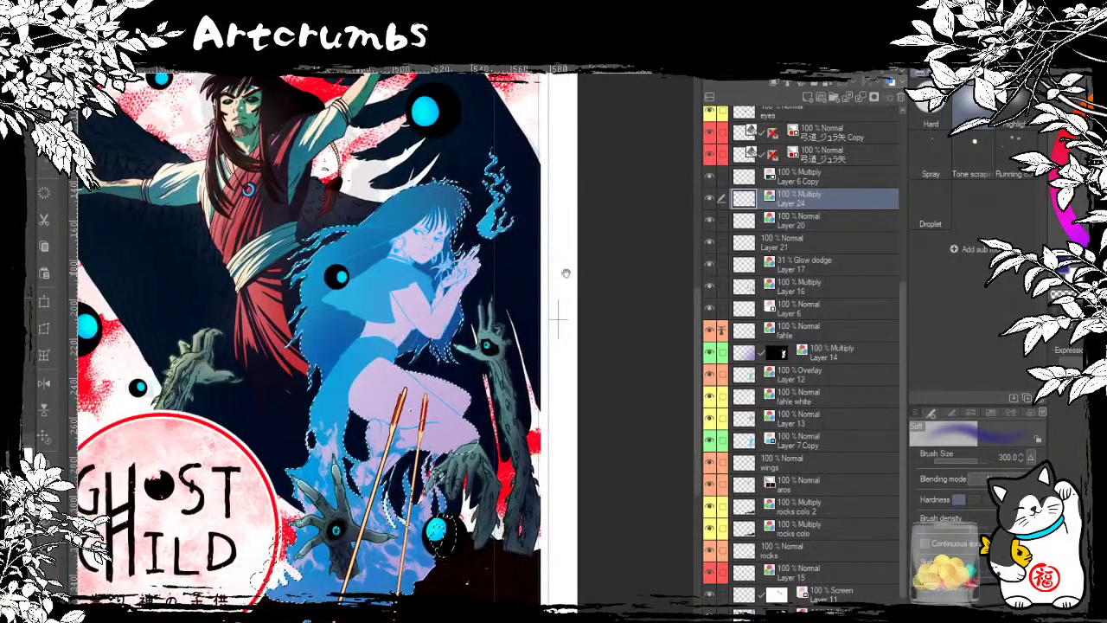
{"action": "left_click_drag", "start_coordinate": [565, 272], "coordinate": [550, 292]}
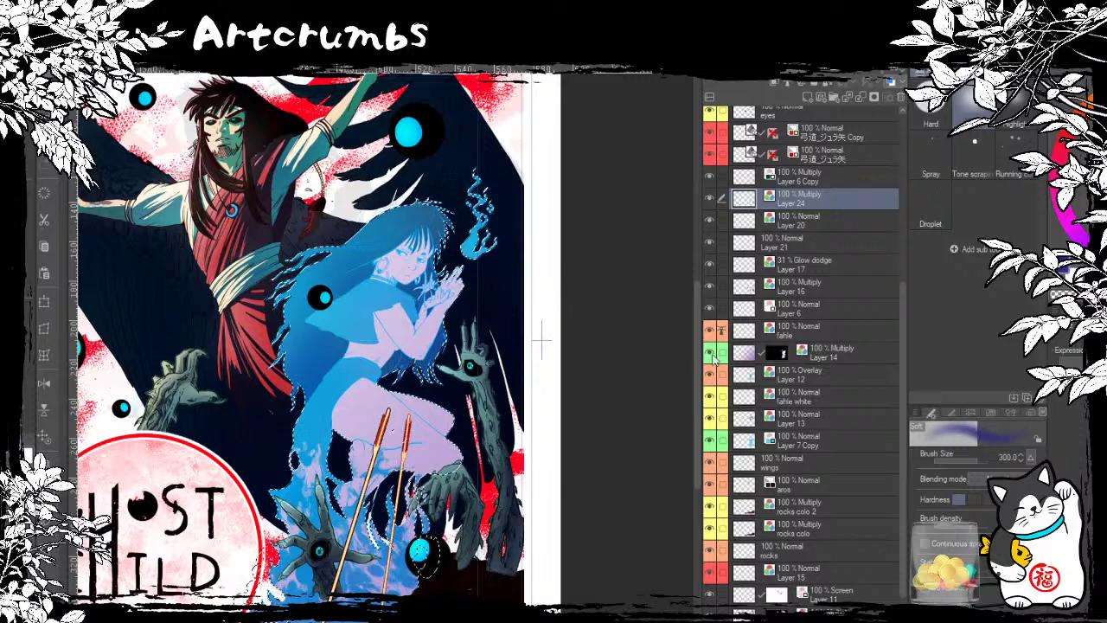
Step: Hide the Multiply Layer 14 over the blue ghost figure and clear the selection
{"action": "left_click", "coordinate": [709, 351]}
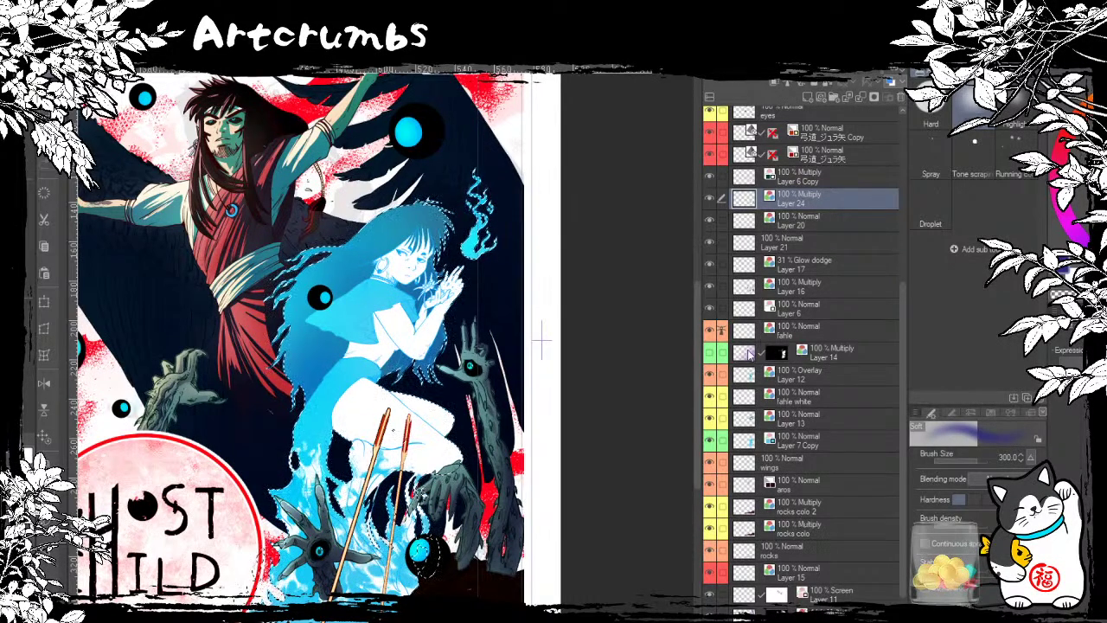
{"action": "left_click", "coordinate": [751, 354]}
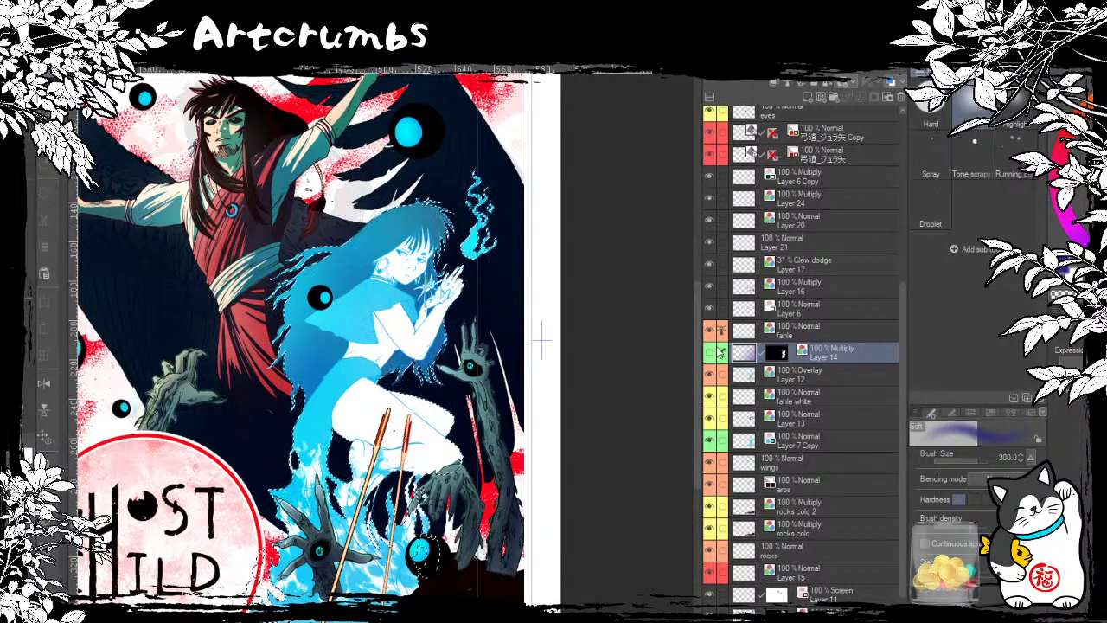
{"action": "left_click", "coordinate": [710, 353]}
{"action": "left_click", "coordinate": [709, 353]}
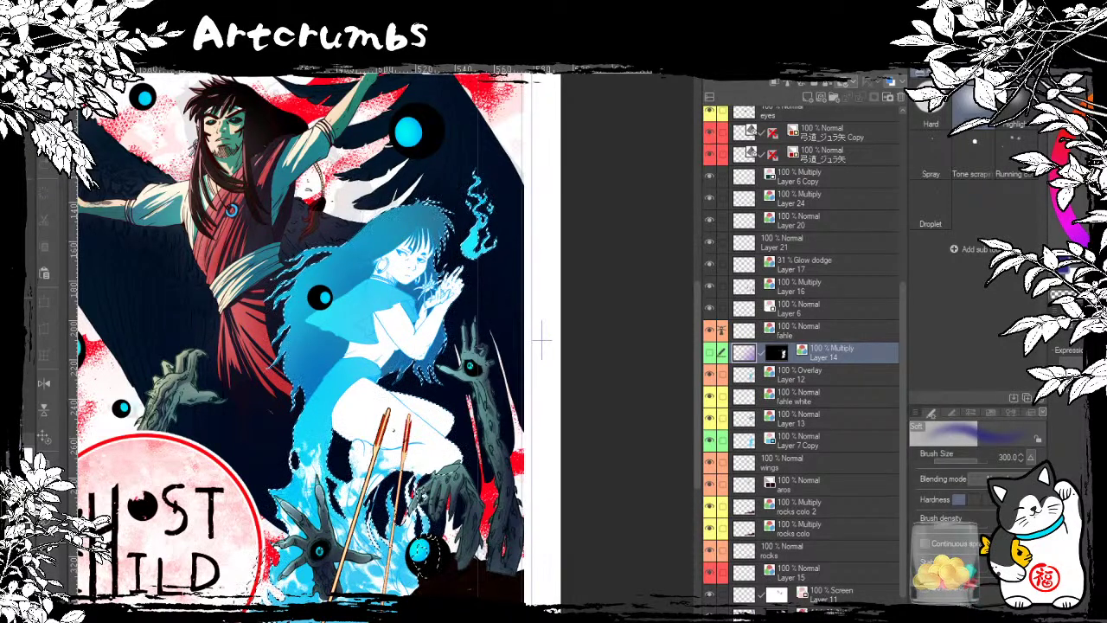
{"action": "left_click_drag", "start_coordinate": [543, 342], "coordinate": [546, 286]}
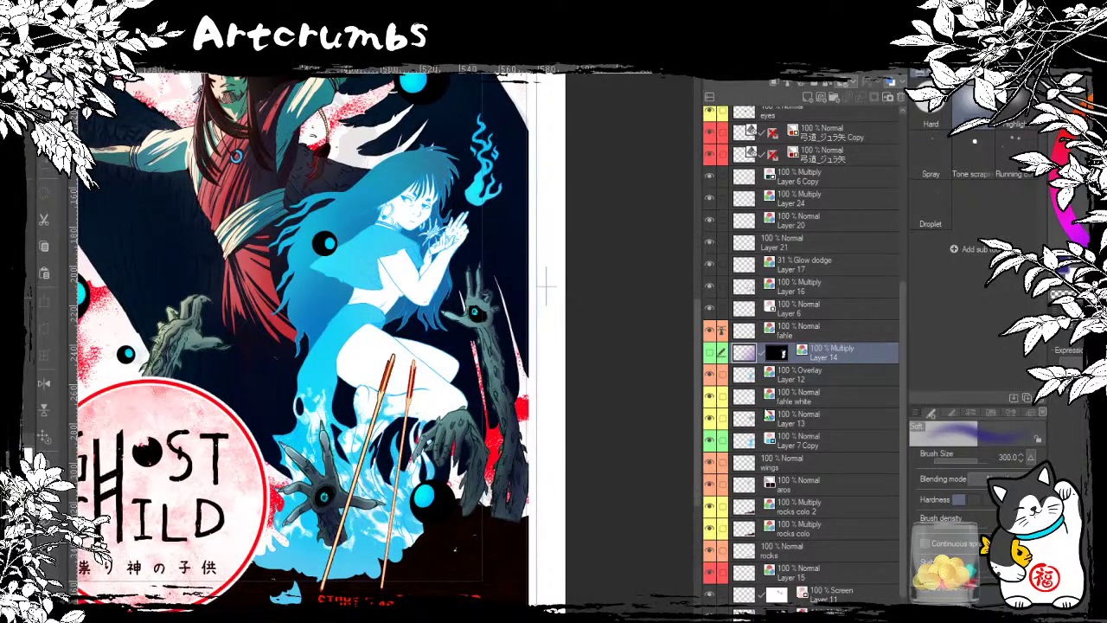
Step: Compare the ghost figure with and without Layer 7 Copy and look through the layers above it up to Layer 16
{"action": "left_click", "coordinate": [747, 446]}
{"action": "left_click", "coordinate": [710, 442]}
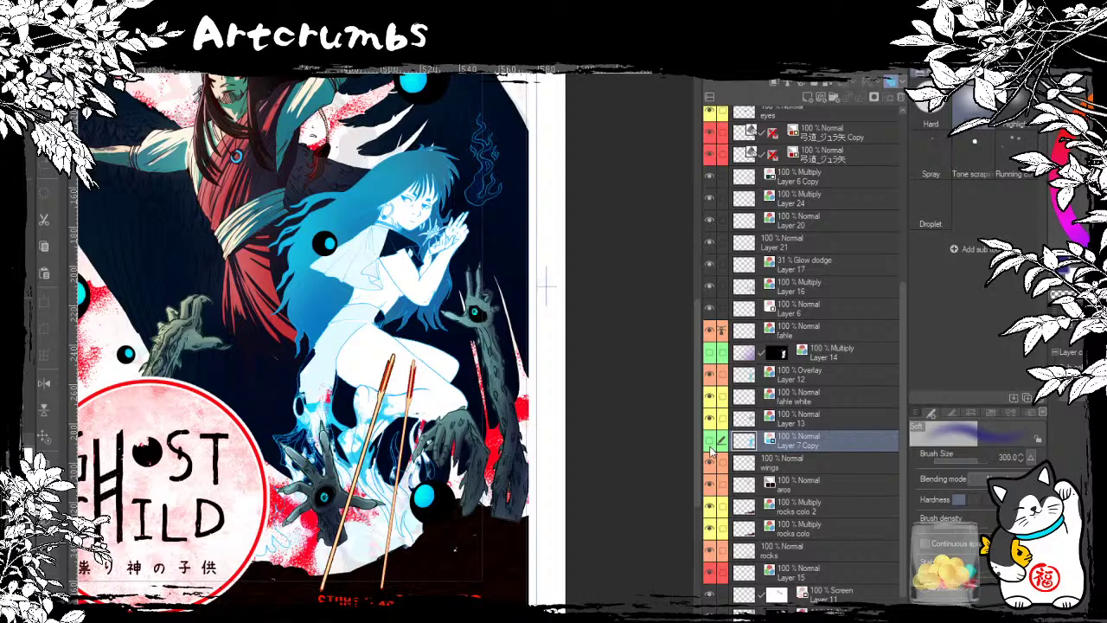
{"action": "left_click", "coordinate": [711, 445]}
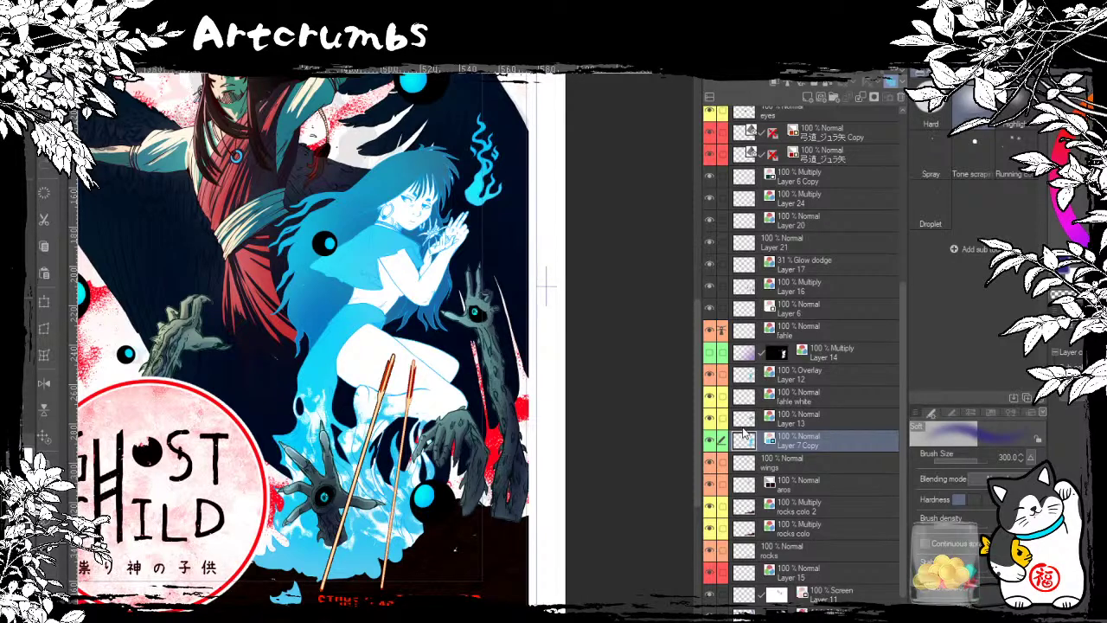
{"action": "left_click", "coordinate": [755, 375]}
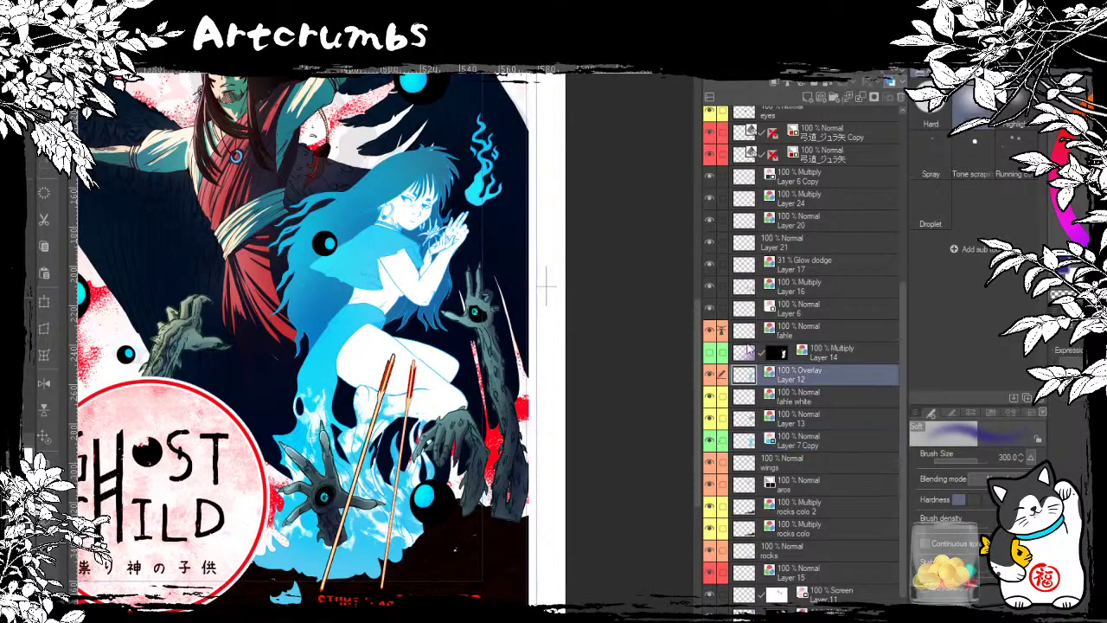
{"action": "left_click", "coordinate": [747, 332]}
{"action": "left_click", "coordinate": [757, 308]}
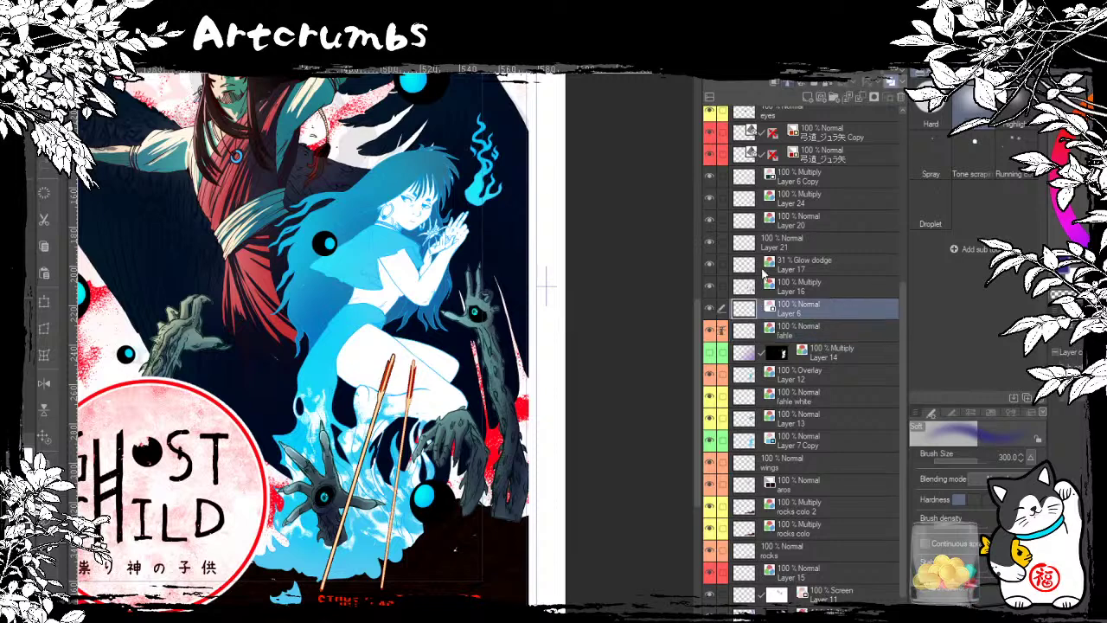
{"action": "left_click", "coordinate": [750, 281]}
Step: Group the layers from Layer 6 Copy down to Layer 6 into a collapsed folder named henema
{"action": "left_click", "coordinate": [749, 183]}
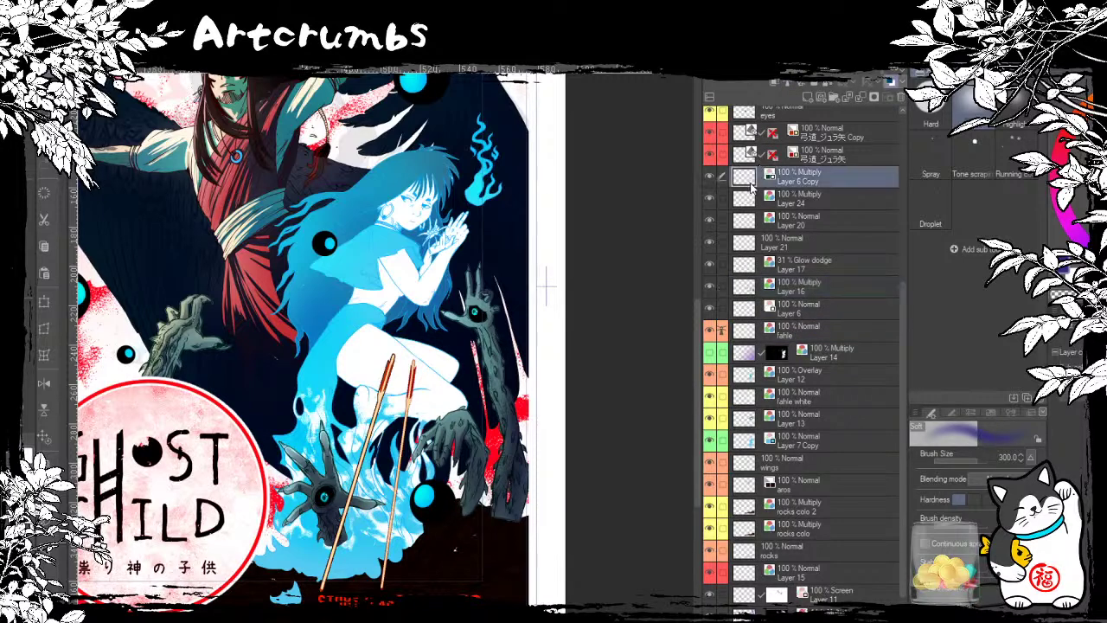
{"action": "left_click", "coordinate": [749, 309], "text": "shift"}
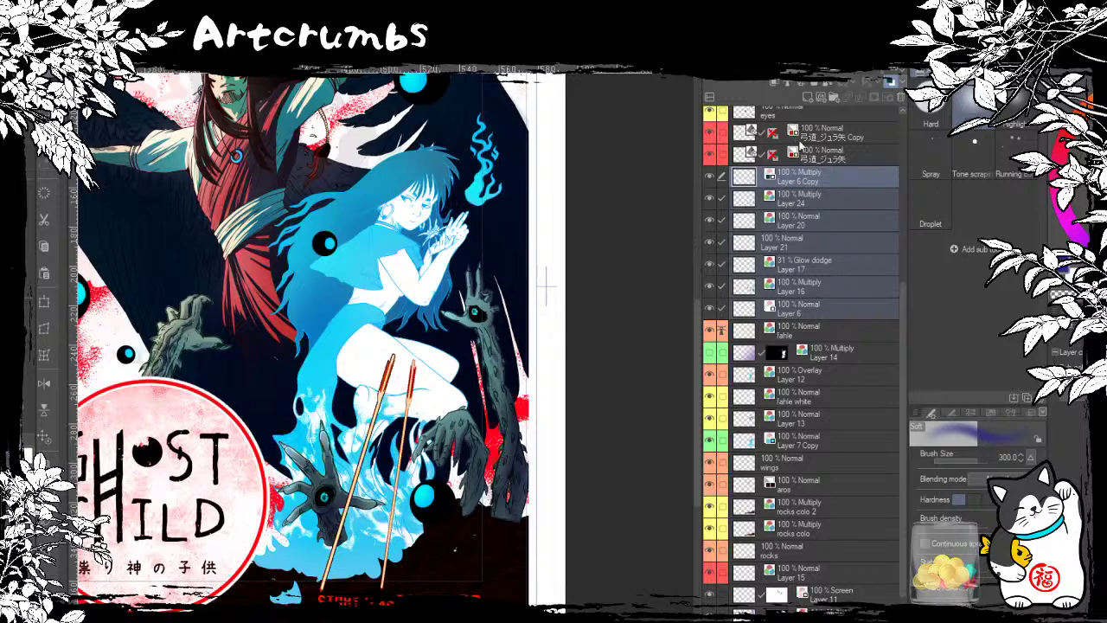
{"action": "key", "text": "ctrl+g"}
{"action": "left_click", "coordinate": [733, 176]}
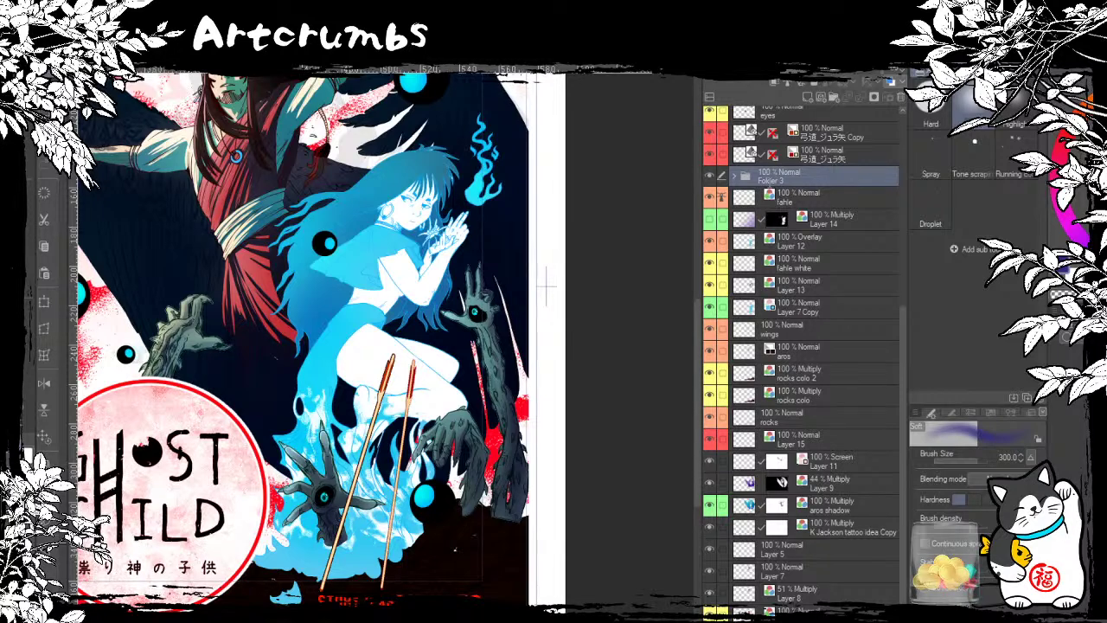
{"action": "key", "text": "Return"}
Step: Group the layers from Layer 15 down to wings flat into a folder
{"action": "left_click", "coordinate": [745, 198]}
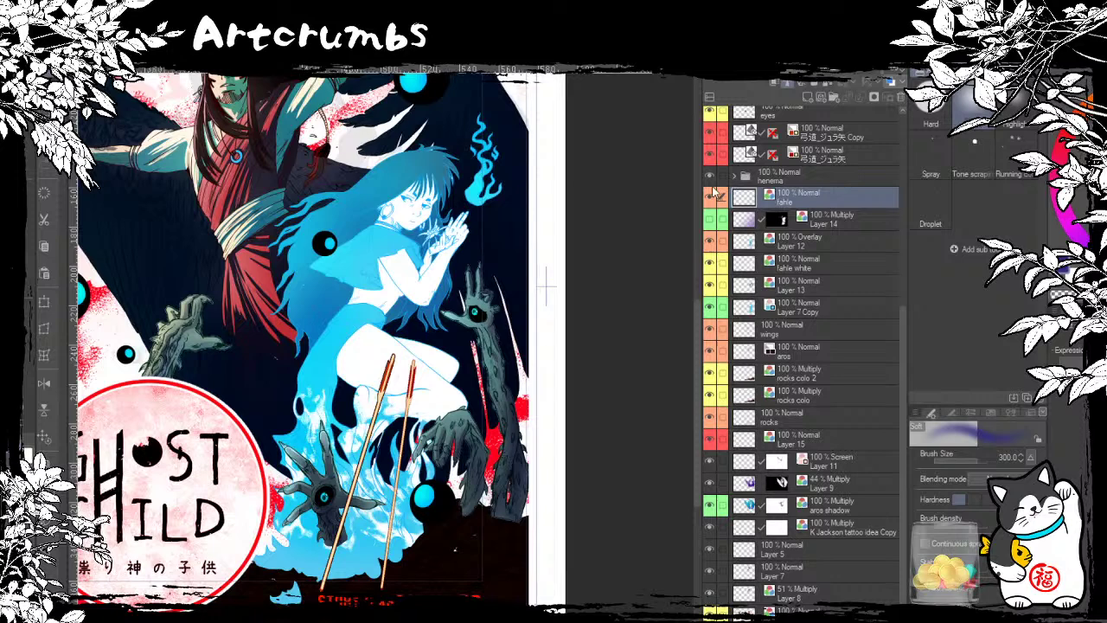
{"action": "left_click", "coordinate": [751, 327]}
{"action": "left_click", "coordinate": [747, 310]}
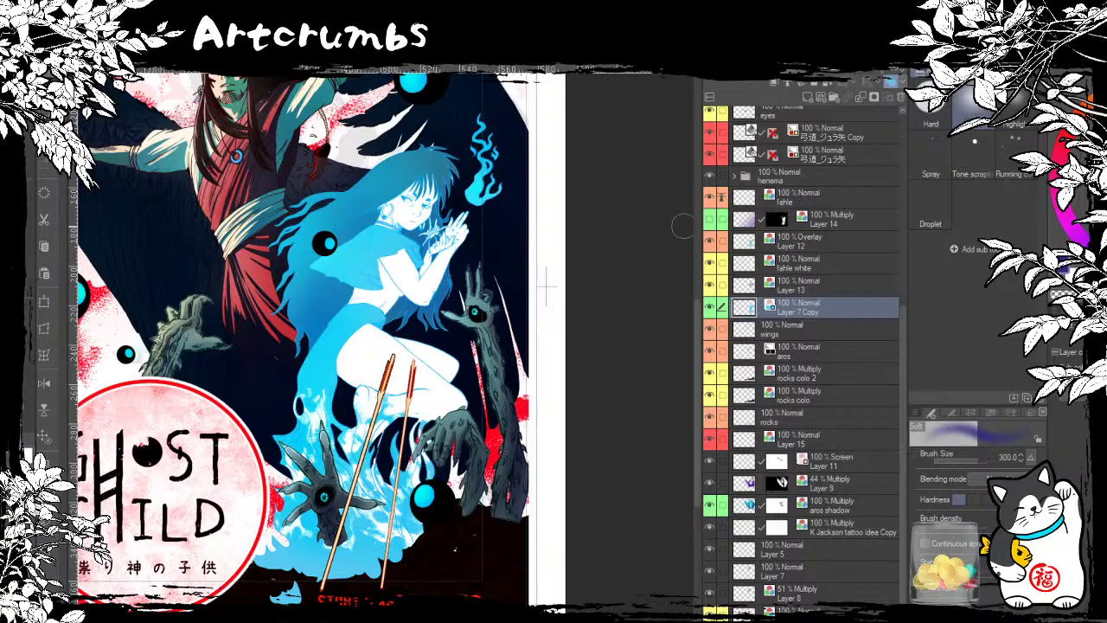
{"action": "left_click", "coordinate": [783, 551]}
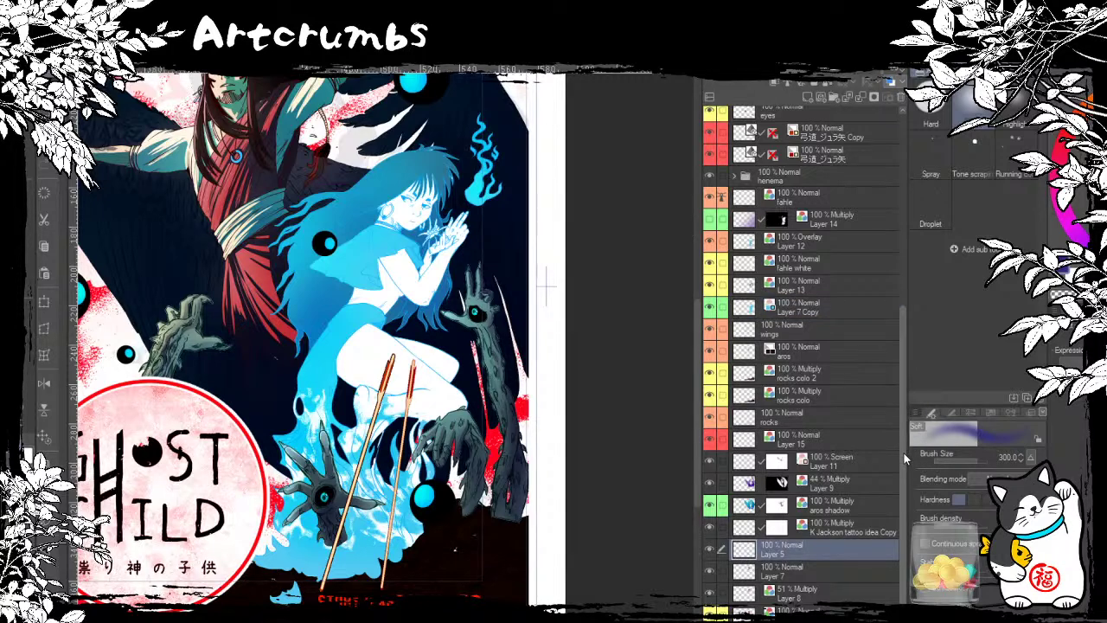
{"action": "scroll", "coordinate": [902, 467], "scroll_direction": "down", "scroll_amount": 1}
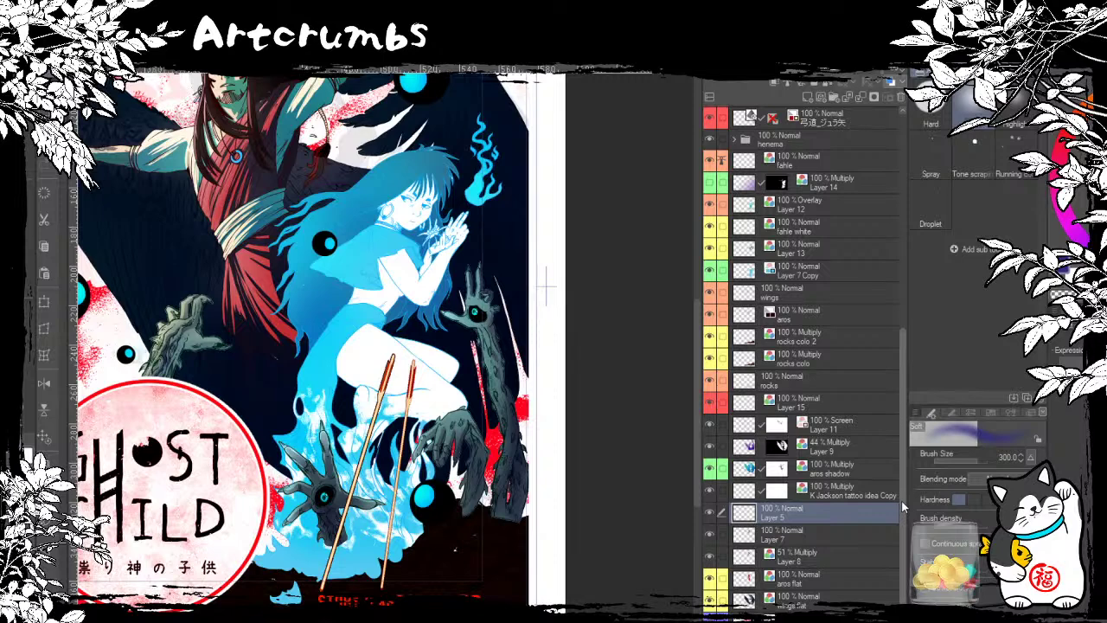
{"action": "left_click", "coordinate": [765, 599]}
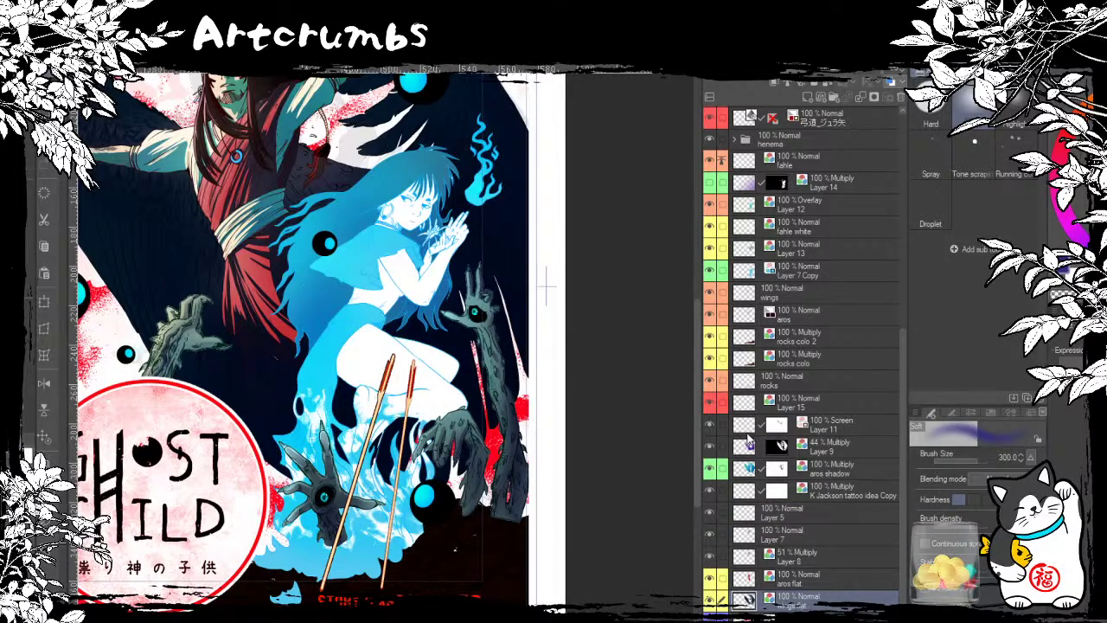
{"action": "left_click", "coordinate": [788, 419], "text": "shift"}
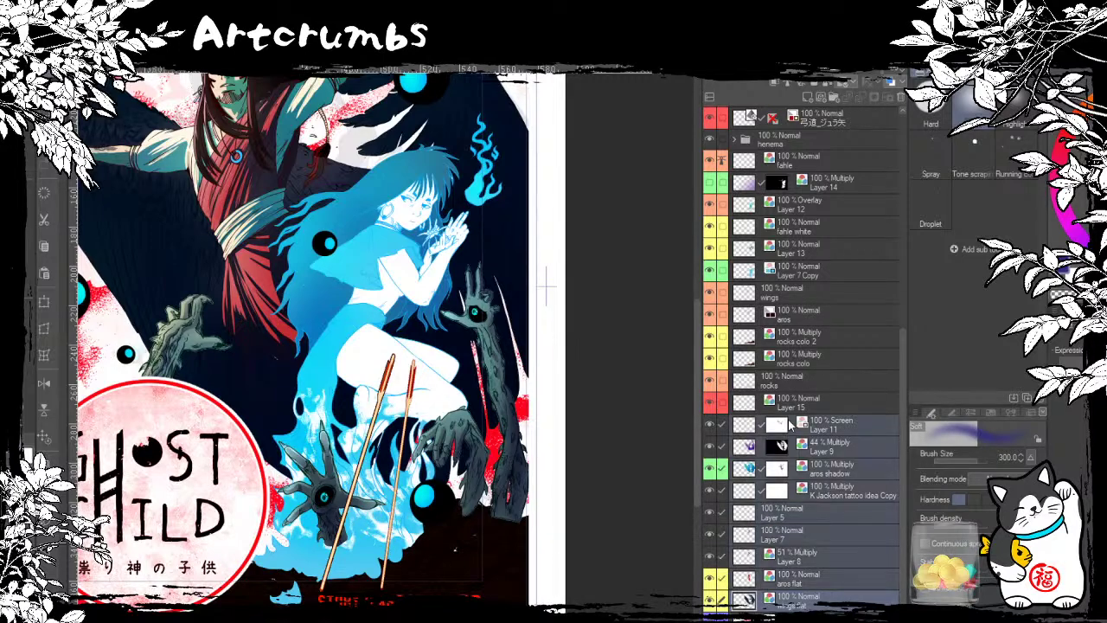
{"action": "left_click", "coordinate": [725, 403], "text": "shift"}
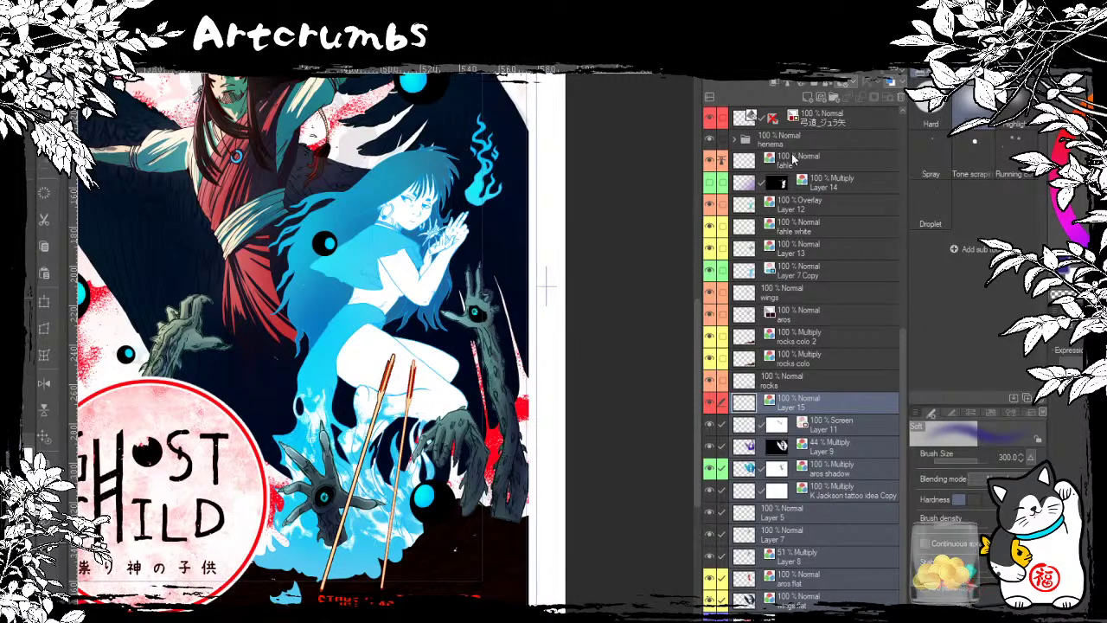
{"action": "key", "text": "ctrl+g"}
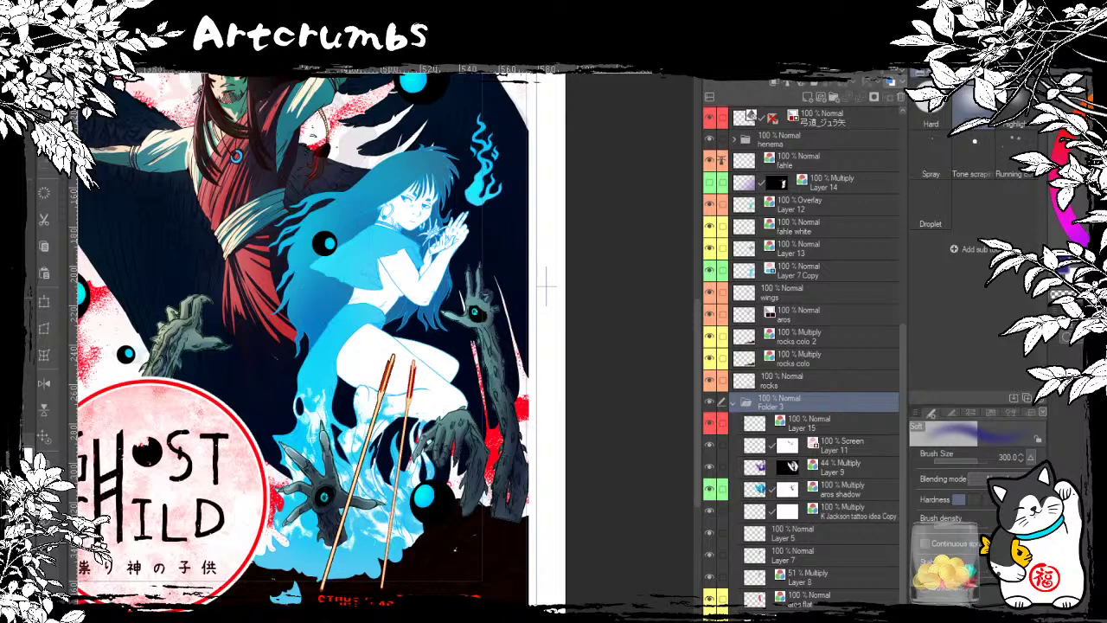
Step: Set the new folder's blending mode to Through, name it aros and collapse it
{"action": "left_click", "coordinate": [762, 85]}
{"action": "type", "text": "aros"}
{"action": "key", "text": "Return"}
Step: Add a new raster layer directly above the henema folder
{"action": "scroll", "coordinate": [740, 412], "scroll_direction": "up", "scroll_amount": 3}
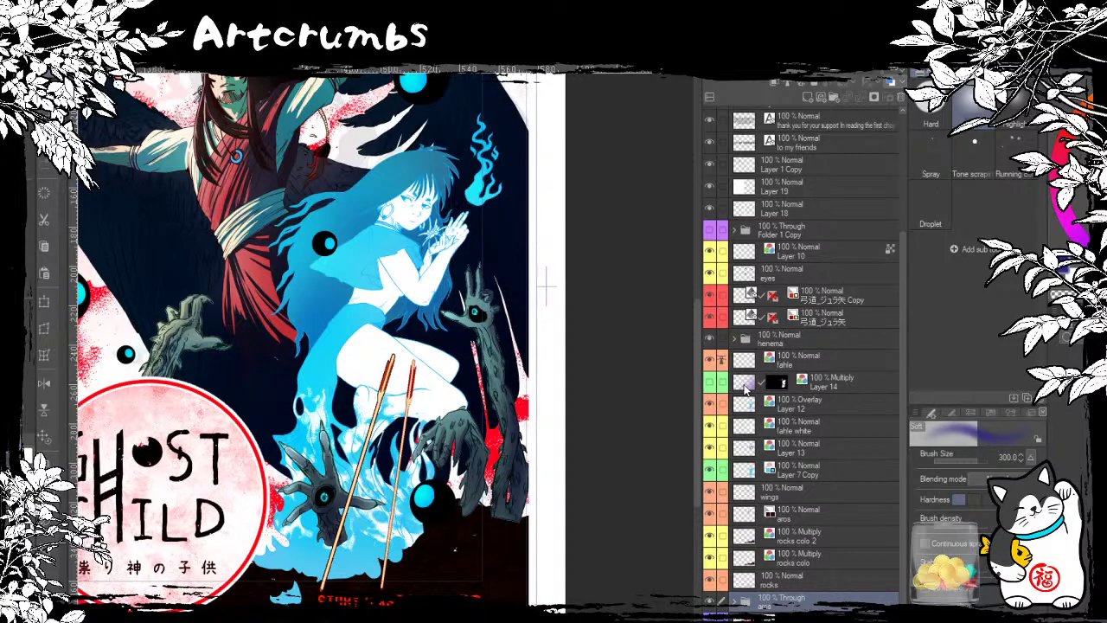
{"action": "left_click", "coordinate": [805, 516]}
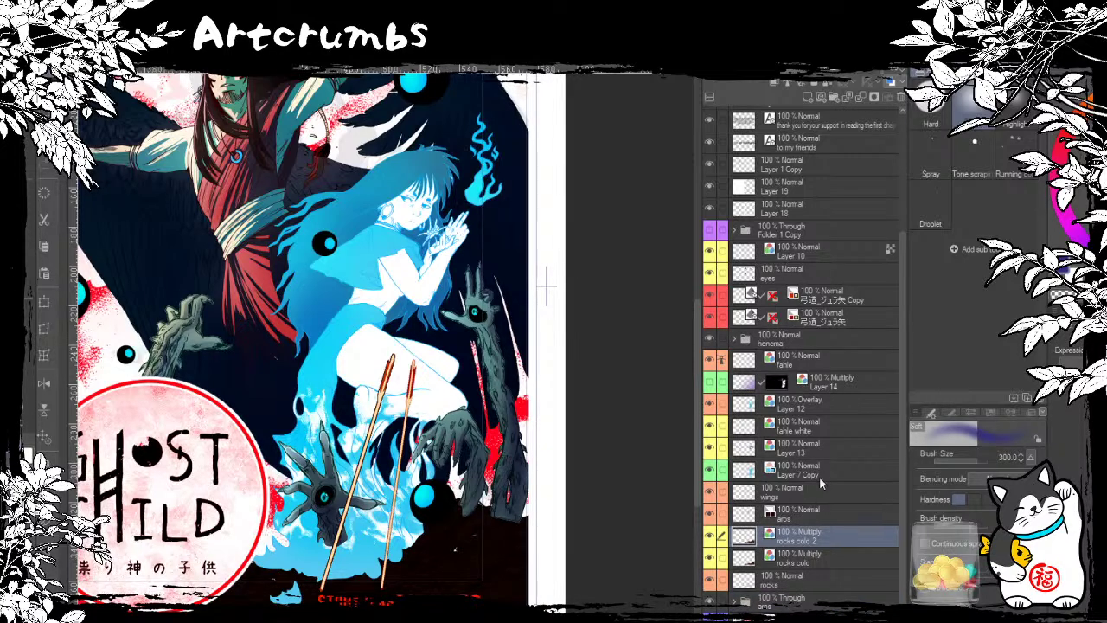
{"action": "left_click", "coordinate": [821, 339]}
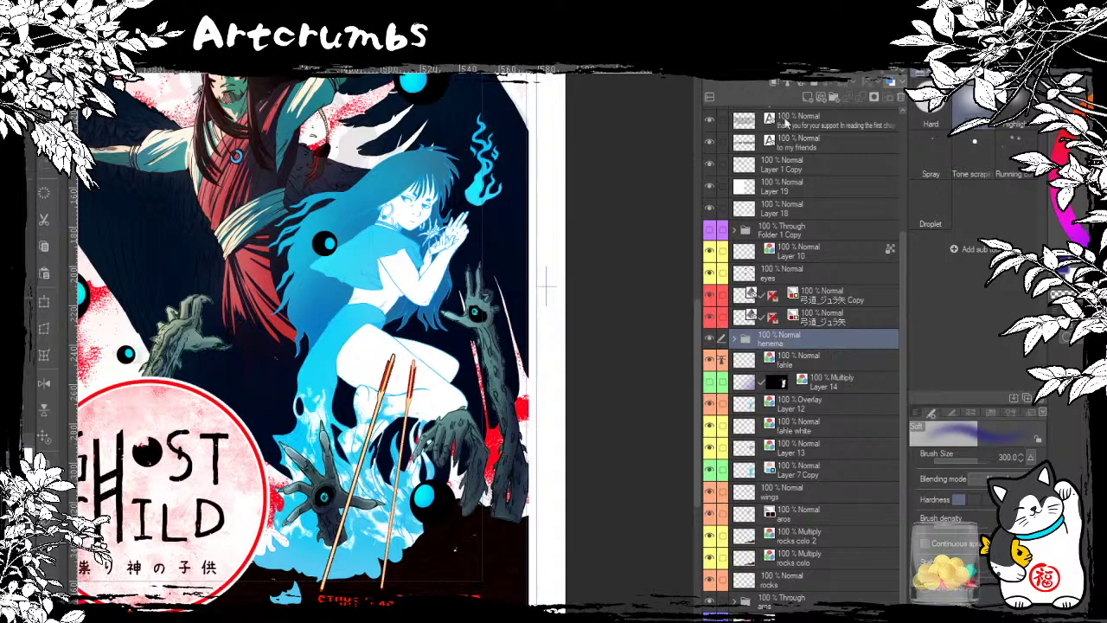
{"action": "left_click", "coordinate": [806, 97]}
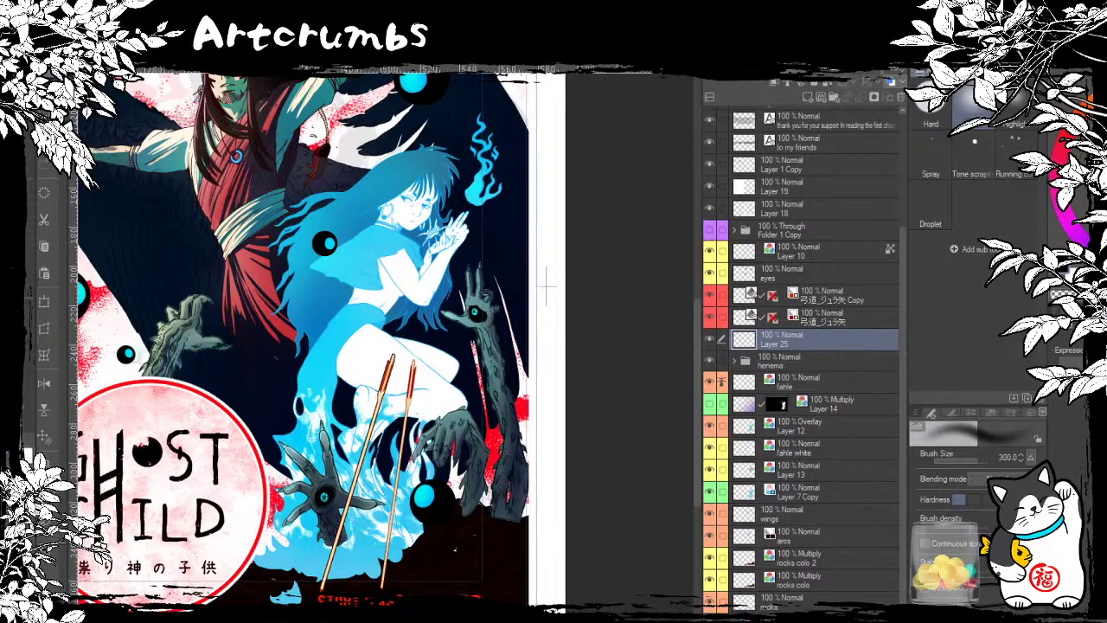
Step: Rotate the cover so the ghost figure's lower body is accessible and switch to the Rock brush group
{"action": "left_click_drag", "start_coordinate": [381, 486], "coordinate": [473, 443]}
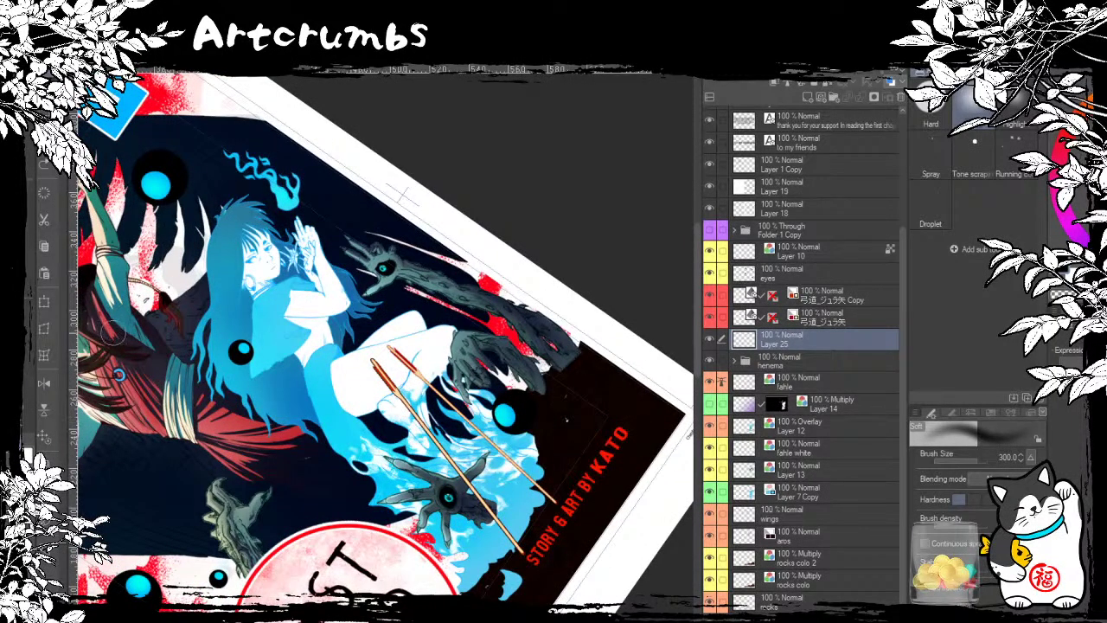
{"action": "key", "text": "b"}
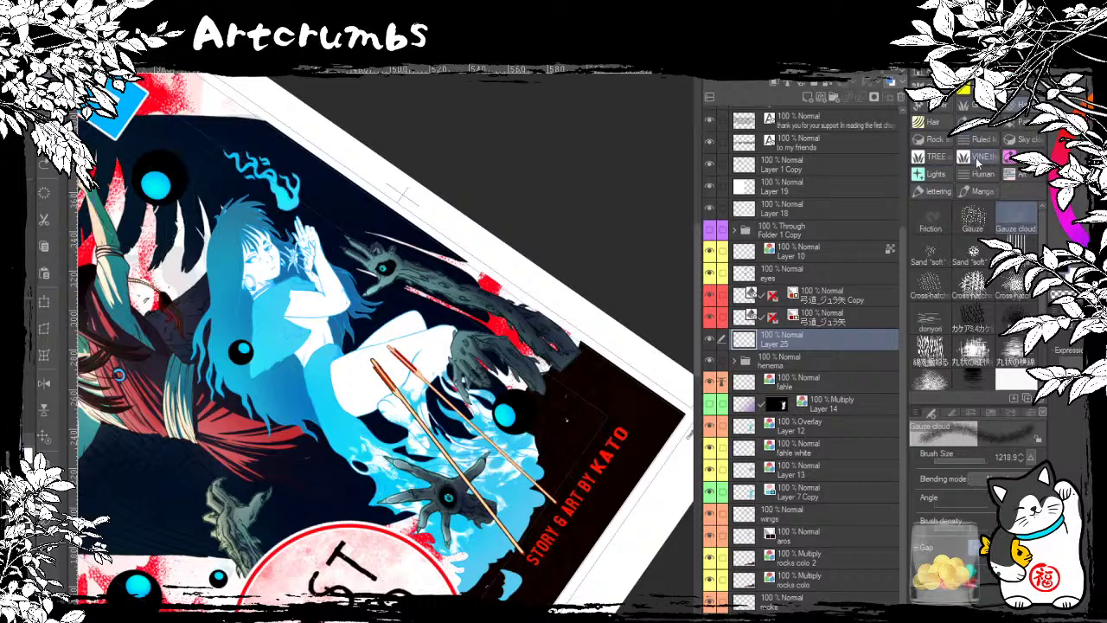
{"action": "left_click", "coordinate": [933, 139]}
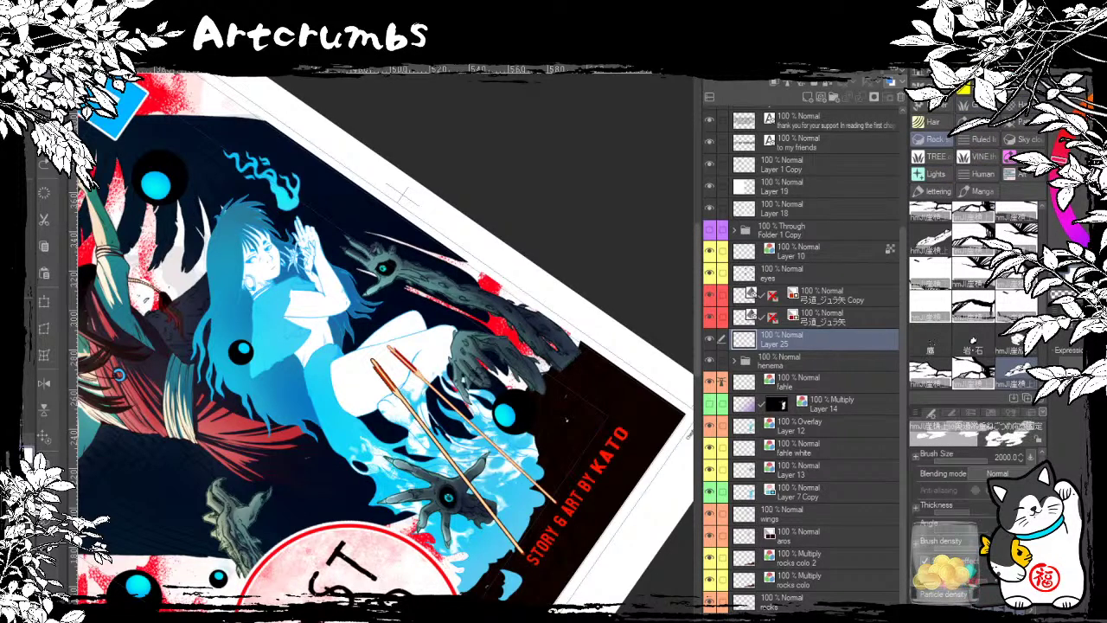
Step: Try extending the dark ground beneath the arrows with rock brush strokes at size 2000, then undo them
{"action": "mouse_move", "coordinate": [553, 398]}
{"action": "left_mouse_down"}
{"action": "mouse_move", "coordinate": [519, 484]}
{"action": "mouse_move", "coordinate": [519, 589]}
{"action": "mouse_move", "coordinate": [454, 515]}
{"action": "mouse_move", "coordinate": [459, 493]}
{"action": "mouse_move", "coordinate": [472, 562]}
{"action": "mouse_move", "coordinate": [504, 554]}
{"action": "left_mouse_up"}
{"action": "key", "text": "ctrl+z"}
{"action": "left_click_drag", "start_coordinate": [558, 485], "coordinate": [432, 578]}
{"action": "key", "text": "ctrl+z"}
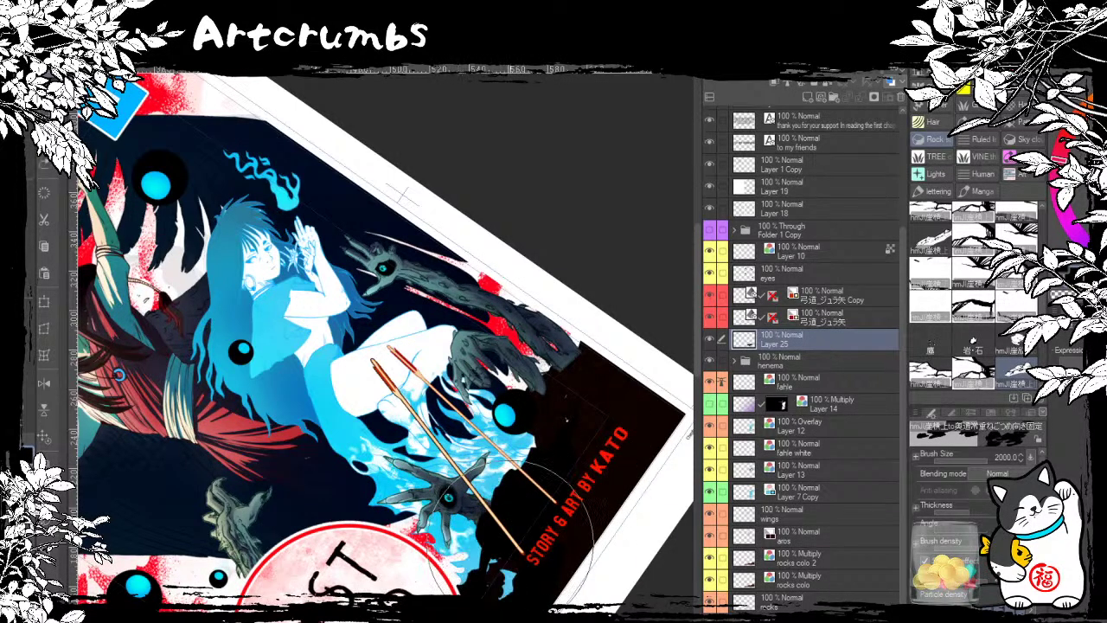
{"action": "left_click_drag", "start_coordinate": [562, 484], "coordinate": [471, 575]}
{"action": "mouse_move", "coordinate": [523, 606]}
{"action": "left_mouse_down"}
{"action": "mouse_move", "coordinate": [625, 395]}
{"action": "mouse_move", "coordinate": [623, 260]}
{"action": "mouse_move", "coordinate": [605, 366]}
{"action": "mouse_move", "coordinate": [589, 358]}
{"action": "mouse_move", "coordinate": [528, 407]}
{"action": "left_mouse_up"}
{"action": "key", "text": "ctrl+@"}
{"action": "left_click_drag", "start_coordinate": [545, 285], "coordinate": [600, 268]}
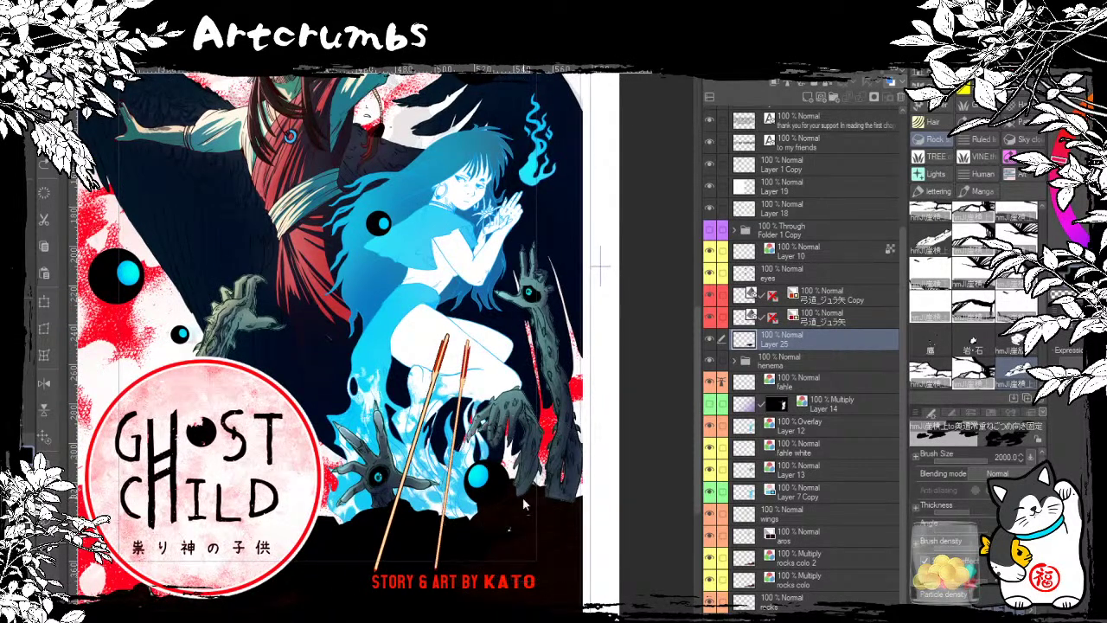
{"action": "key", "text": "ctrl+z"}
{"action": "key", "text": "ctrl+z"}
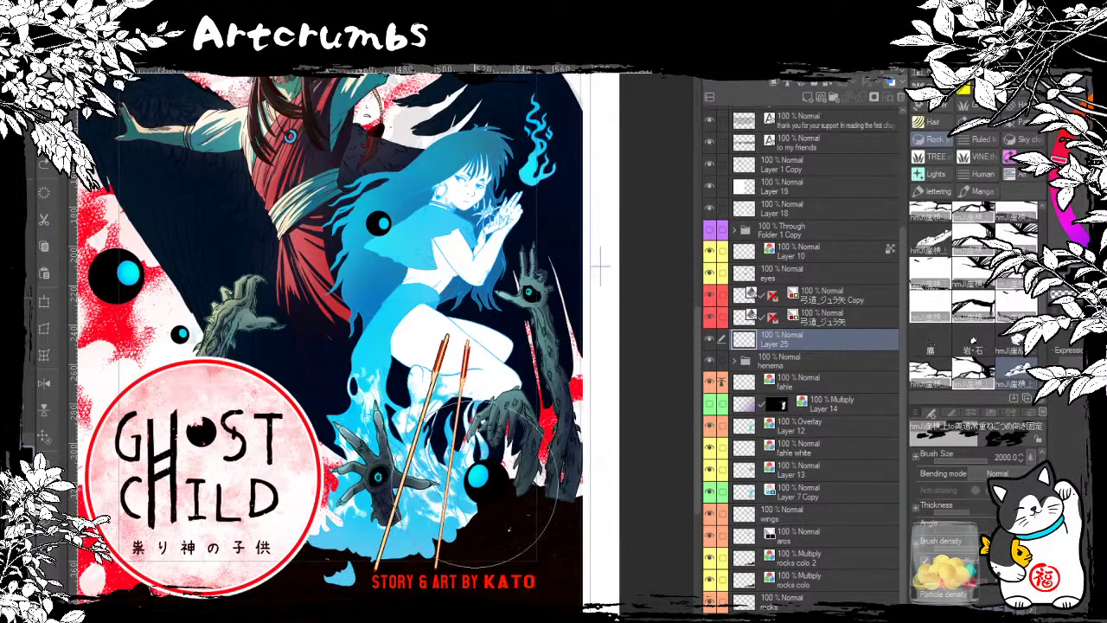
Step: Reduce the rock brush size to 1200 for painting the ground
{"action": "key", "text": "bracketleft"}
{"action": "key", "text": "bracketleft"}
{"action": "key", "text": "bracketleft"}
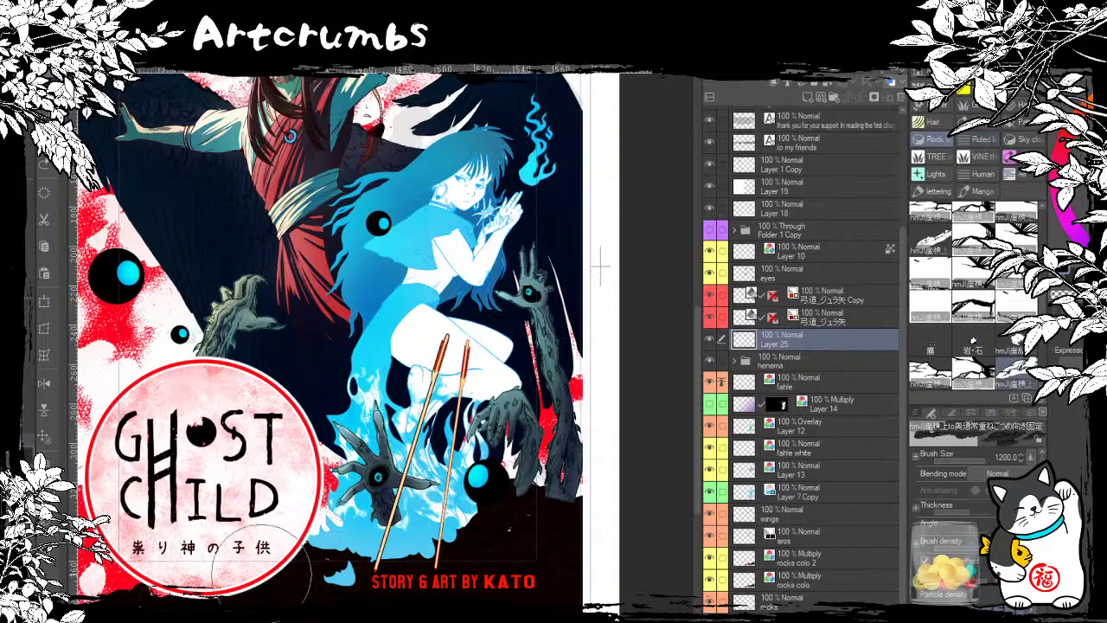
{"action": "left_click_drag", "start_coordinate": [563, 493], "coordinate": [599, 376]}
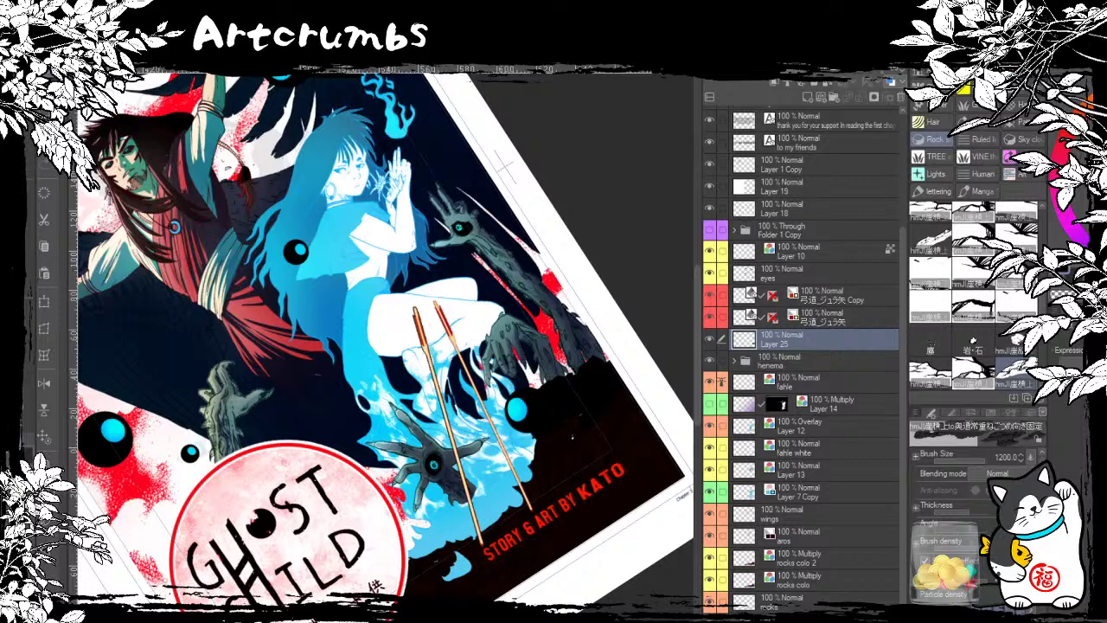
Step: Try rock texture strokes at the right edge of the dark ground beside the black orb, then undo them
{"action": "mouse_move", "coordinate": [554, 389]}
{"action": "left_mouse_down"}
{"action": "mouse_move", "coordinate": [586, 397]}
{"action": "mouse_move", "coordinate": [589, 379]}
{"action": "mouse_move", "coordinate": [552, 442]}
{"action": "mouse_move", "coordinate": [567, 424]}
{"action": "mouse_move", "coordinate": [561, 467]}
{"action": "mouse_move", "coordinate": [615, 358]}
{"action": "mouse_move", "coordinate": [606, 389]}
{"action": "left_mouse_up"}
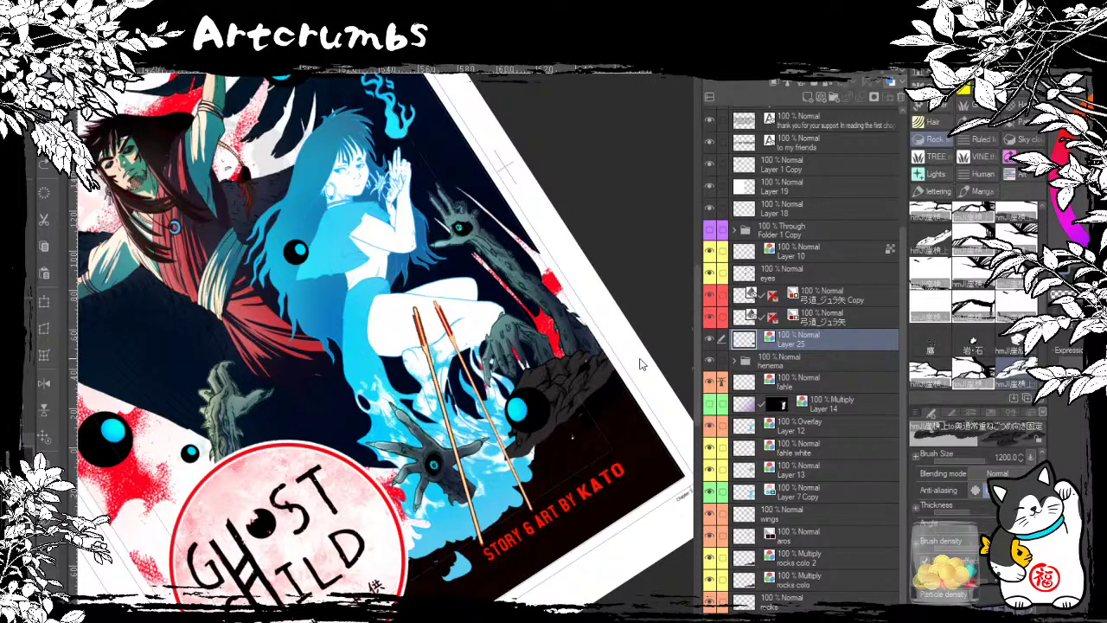
{"action": "key", "text": "ctrl+z"}
{"action": "key", "text": "ctrl+z"}
{"action": "mouse_move", "coordinate": [602, 374]}
{"action": "left_mouse_down"}
{"action": "mouse_move", "coordinate": [573, 425]}
{"action": "mouse_move", "coordinate": [580, 441]}
{"action": "left_mouse_up"}
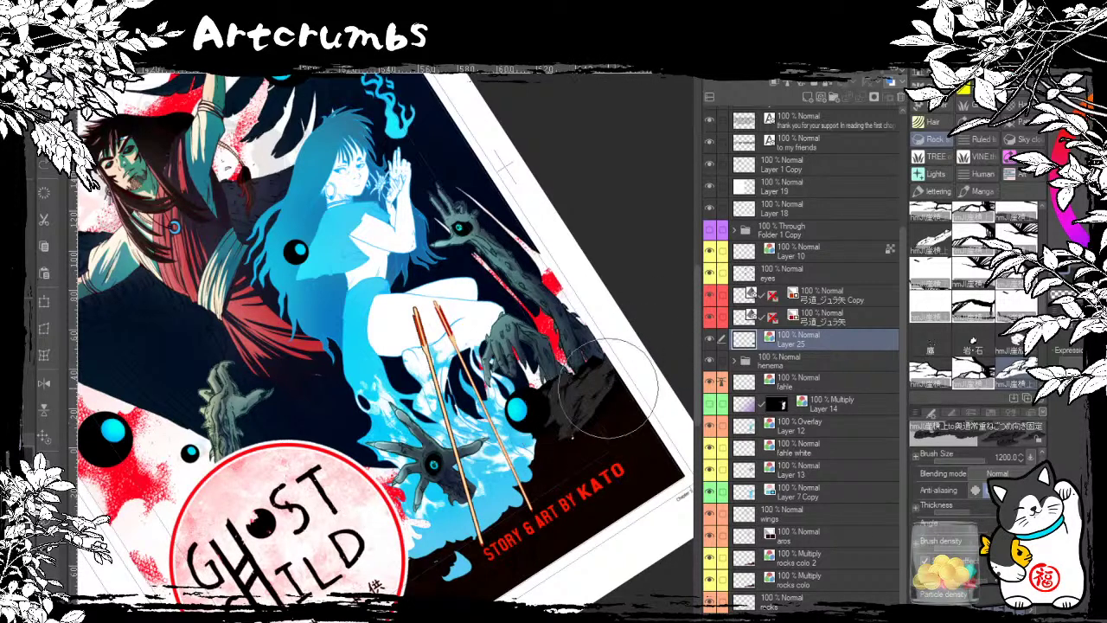
{"action": "key", "text": "ctrl+z"}
Step: Paint overlapping rock texture strokes on Layer 25 across the dark ground around the author credit, from the right edge to the title circle
{"action": "mouse_move", "coordinate": [644, 417]}
{"action": "left_mouse_down"}
{"action": "mouse_move", "coordinate": [512, 573]}
{"action": "mouse_move", "coordinate": [484, 566]}
{"action": "left_mouse_up"}
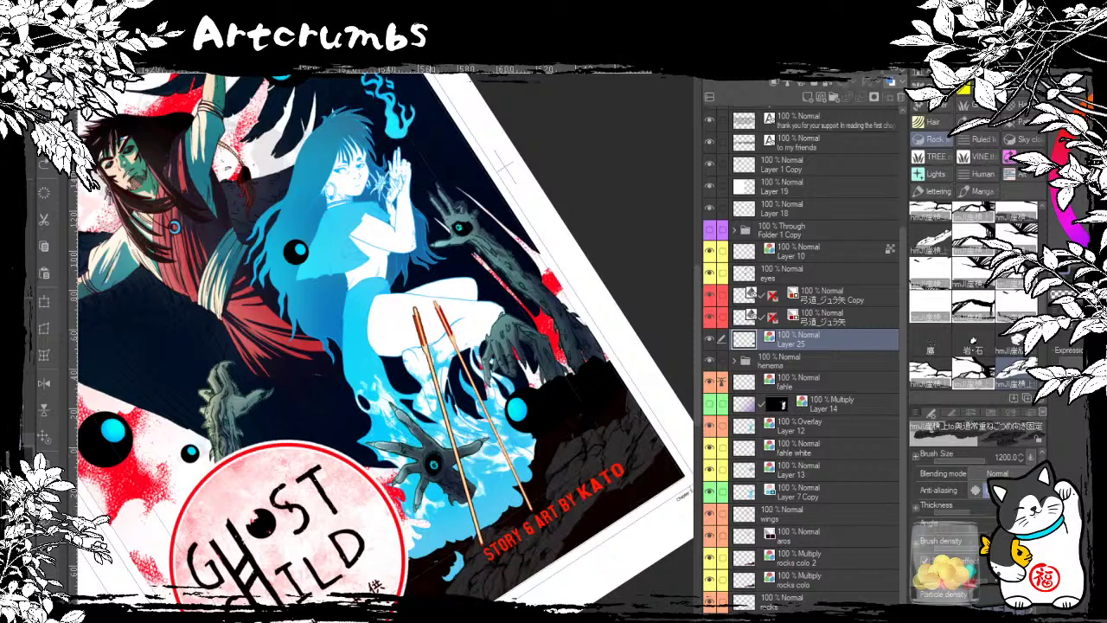
{"action": "mouse_move", "coordinate": [644, 389]}
{"action": "left_mouse_down"}
{"action": "mouse_move", "coordinate": [588, 467]}
{"action": "mouse_move", "coordinate": [657, 346]}
{"action": "mouse_move", "coordinate": [489, 554]}
{"action": "left_mouse_up"}
{"action": "left_click_drag", "start_coordinate": [631, 341], "coordinate": [436, 577]}
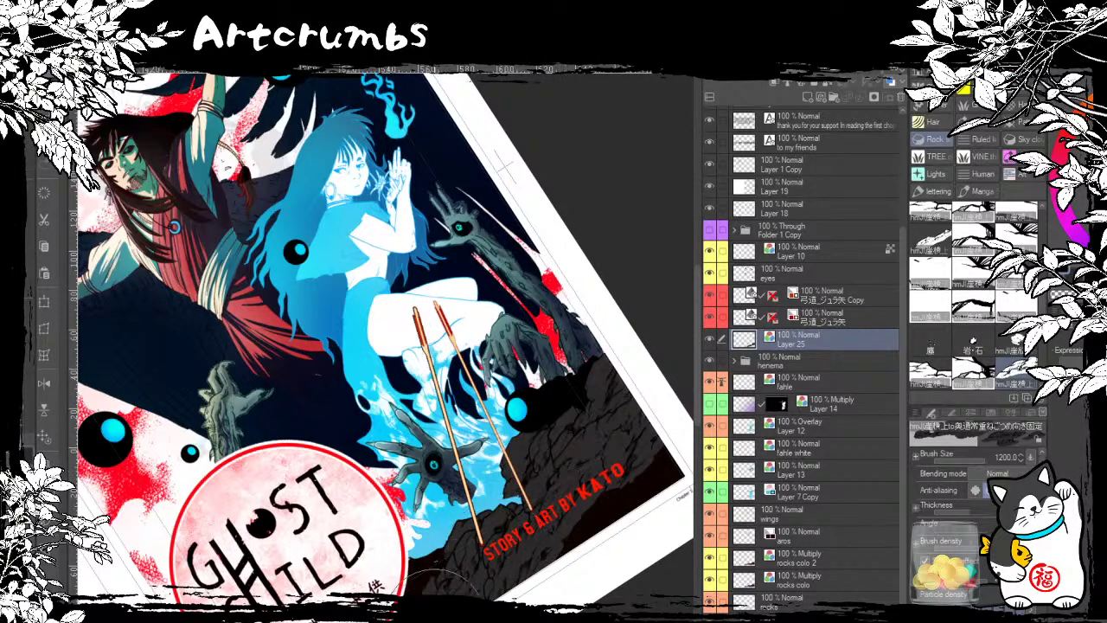
{"action": "mouse_move", "coordinate": [592, 379]}
{"action": "left_mouse_down"}
{"action": "mouse_move", "coordinate": [615, 362]}
{"action": "mouse_move", "coordinate": [580, 405]}
{"action": "mouse_move", "coordinate": [616, 345]}
{"action": "mouse_move", "coordinate": [558, 465]}
{"action": "mouse_move", "coordinate": [569, 442]}
{"action": "mouse_move", "coordinate": [555, 405]}
{"action": "mouse_move", "coordinate": [493, 518]}
{"action": "mouse_move", "coordinate": [508, 481]}
{"action": "mouse_move", "coordinate": [430, 582]}
{"action": "mouse_move", "coordinate": [534, 481]}
{"action": "mouse_move", "coordinate": [502, 487]}
{"action": "mouse_move", "coordinate": [458, 595]}
{"action": "mouse_move", "coordinate": [484, 496]}
{"action": "mouse_move", "coordinate": [493, 517]}
{"action": "mouse_move", "coordinate": [446, 547]}
{"action": "mouse_move", "coordinate": [463, 570]}
{"action": "mouse_move", "coordinate": [441, 557]}
{"action": "mouse_move", "coordinate": [489, 504]}
{"action": "mouse_move", "coordinate": [462, 543]}
{"action": "mouse_move", "coordinate": [458, 595]}
{"action": "mouse_move", "coordinate": [484, 504]}
{"action": "mouse_move", "coordinate": [472, 547]}
{"action": "mouse_move", "coordinate": [482, 552]}
{"action": "mouse_move", "coordinate": [481, 500]}
{"action": "mouse_move", "coordinate": [449, 543]}
{"action": "left_mouse_up"}
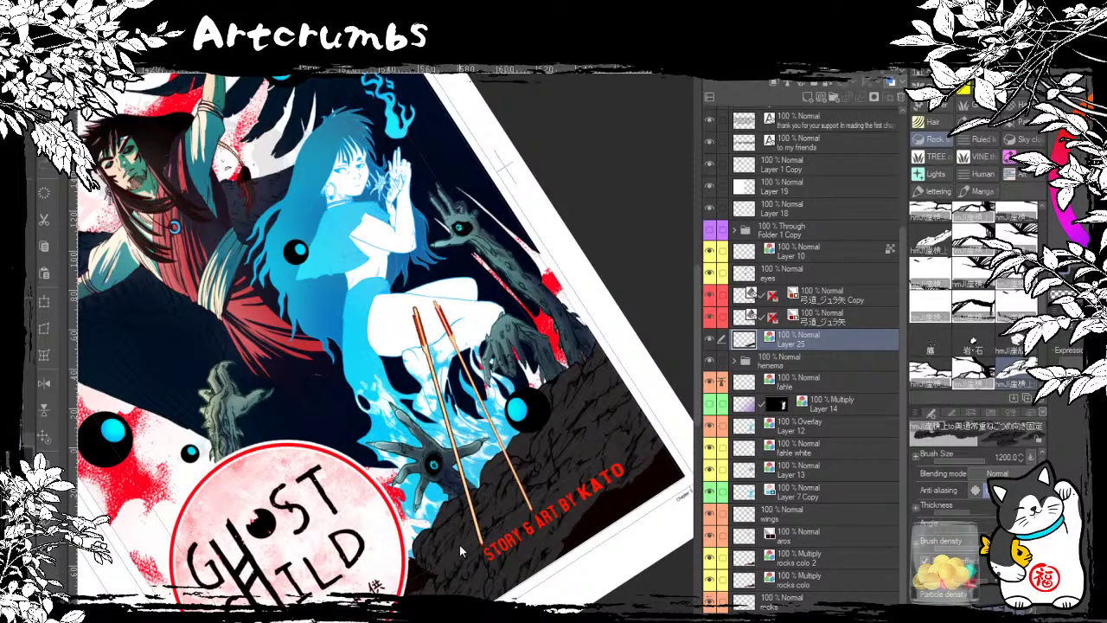
{"action": "mouse_move", "coordinate": [473, 496]}
{"action": "left_mouse_down"}
{"action": "mouse_move", "coordinate": [472, 536]}
{"action": "mouse_move", "coordinate": [480, 510]}
{"action": "mouse_move", "coordinate": [484, 519]}
{"action": "mouse_move", "coordinate": [459, 561]}
{"action": "mouse_move", "coordinate": [484, 514]}
{"action": "mouse_move", "coordinate": [469, 523]}
{"action": "mouse_move", "coordinate": [471, 547]}
{"action": "mouse_move", "coordinate": [473, 513]}
{"action": "mouse_move", "coordinate": [458, 538]}
{"action": "mouse_move", "coordinate": [480, 519]}
{"action": "mouse_move", "coordinate": [476, 527]}
{"action": "mouse_move", "coordinate": [411, 595]}
{"action": "mouse_move", "coordinate": [515, 508]}
{"action": "mouse_move", "coordinate": [374, 594]}
{"action": "left_mouse_up"}
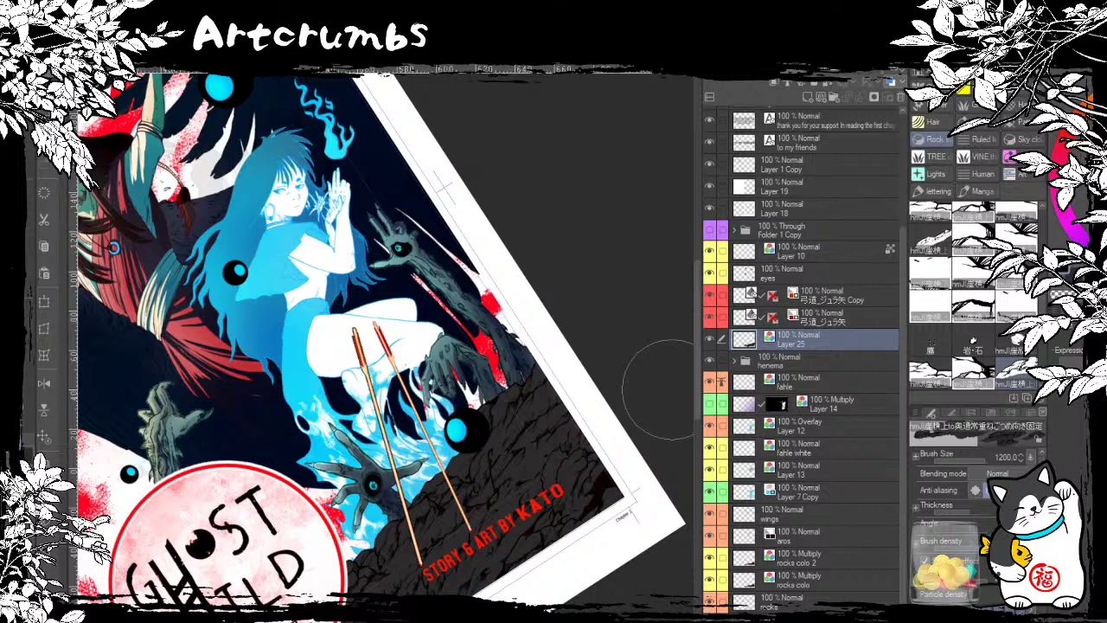
{"action": "key", "text": "ctrl+at"}
{"action": "left_click_drag", "start_coordinate": [506, 564], "coordinate": [523, 571]}
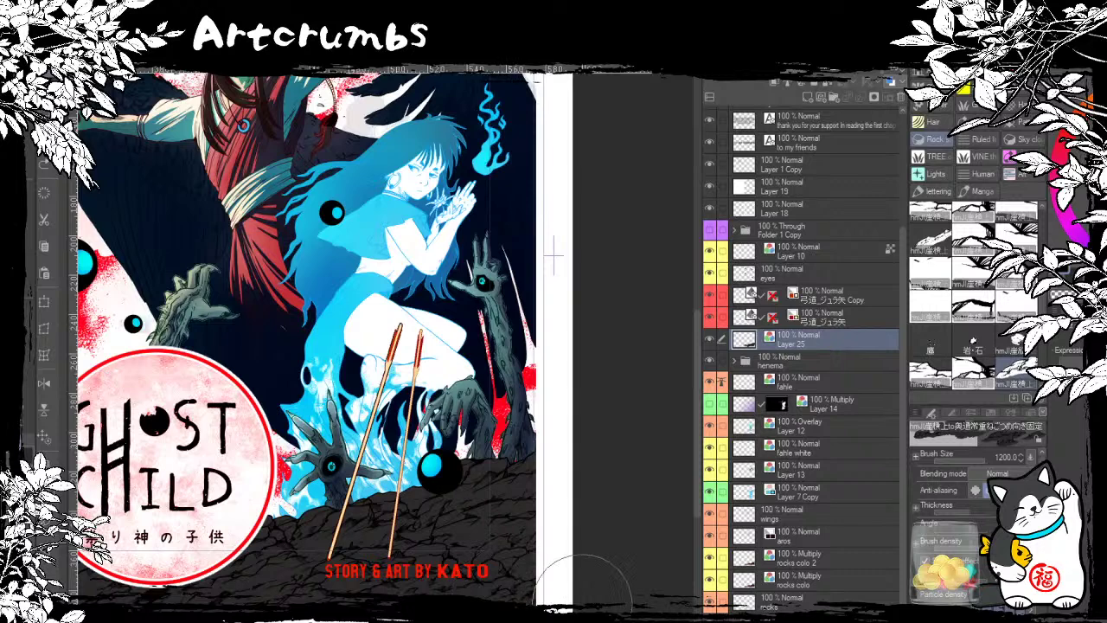
{"action": "scroll", "coordinate": [558, 578], "scroll_direction": "up", "scroll_amount": 1}
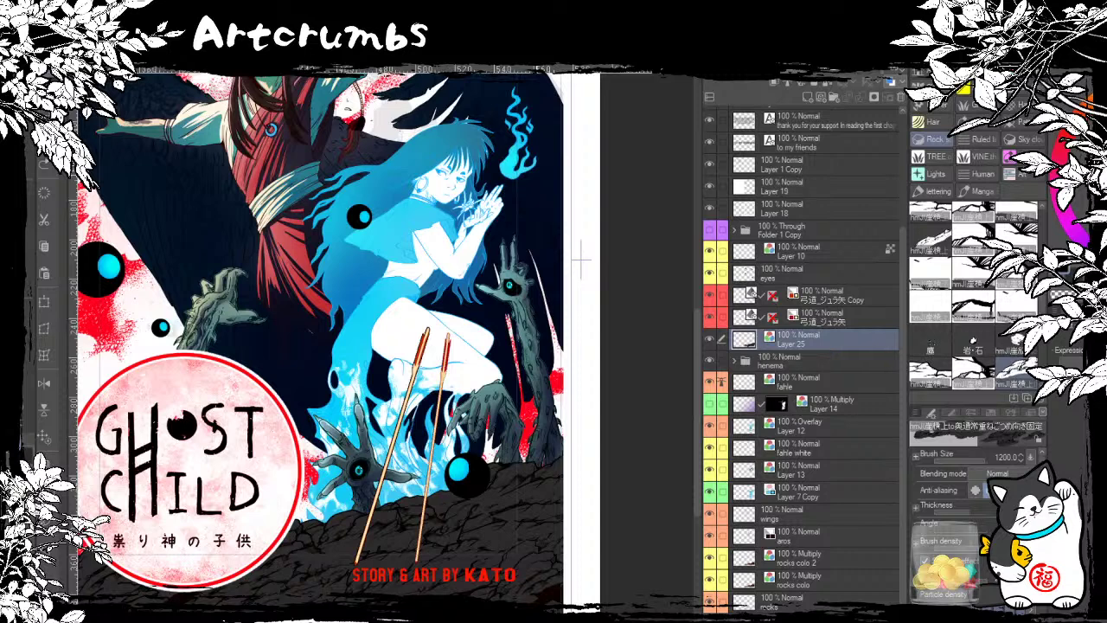
Step: Increase the rock brush size to 1700 and add a new layer directly above the fahle layer
{"action": "key", "text": "bracketright"}
{"action": "key", "text": "bracketright"}
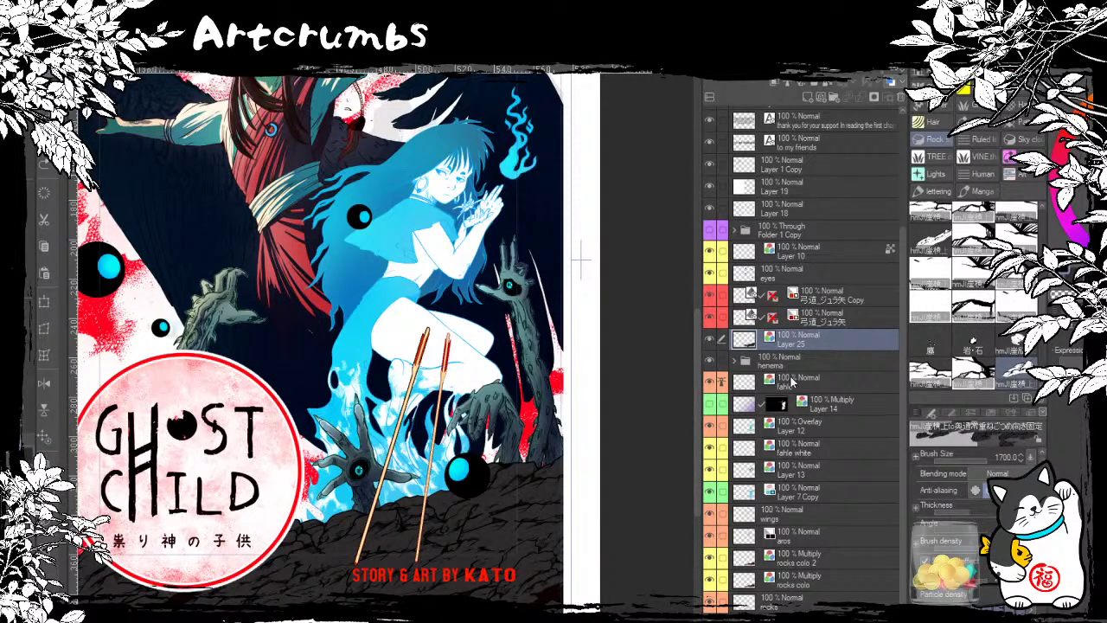
{"action": "left_click", "coordinate": [790, 381]}
{"action": "left_click", "coordinate": [808, 97]}
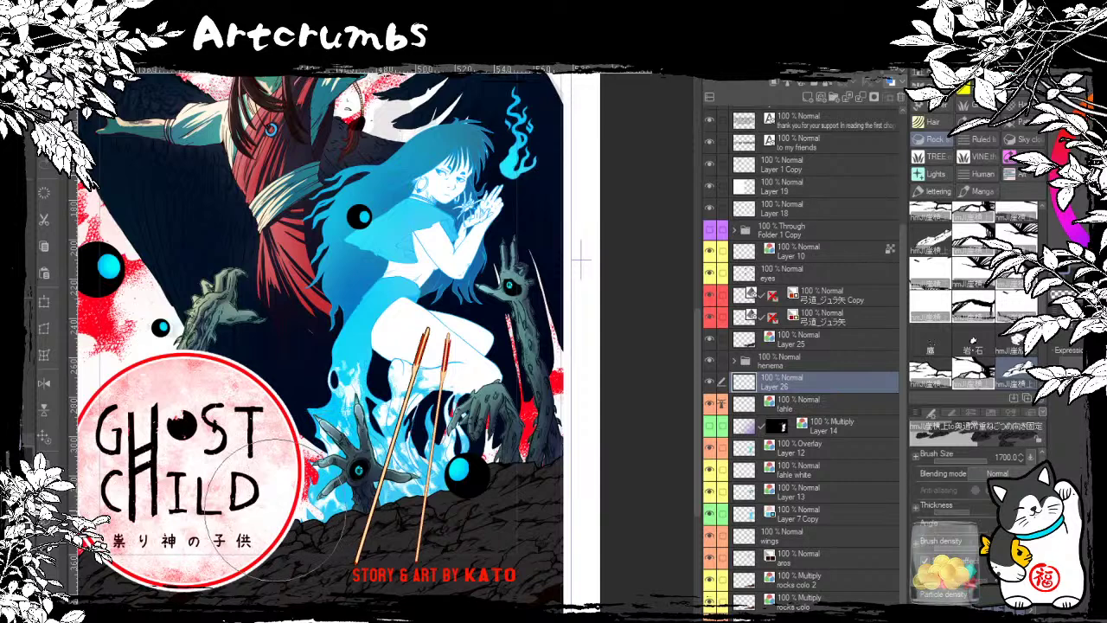
{"action": "key", "text": "ctrl+z"}
{"action": "left_click", "coordinate": [1072, 373]}
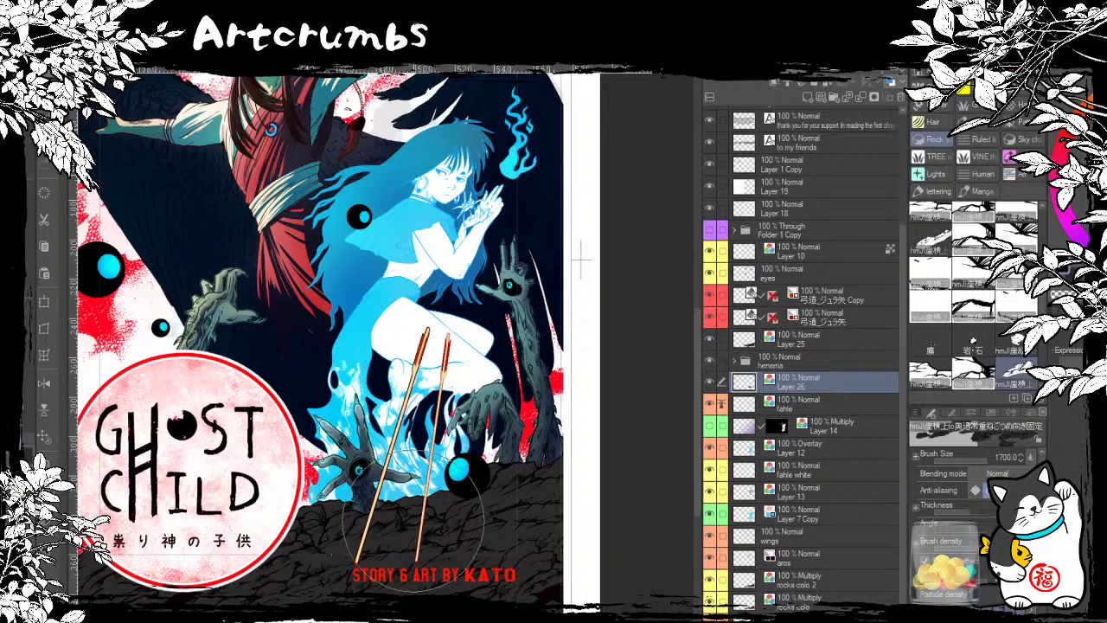
{"action": "key", "text": "k"}
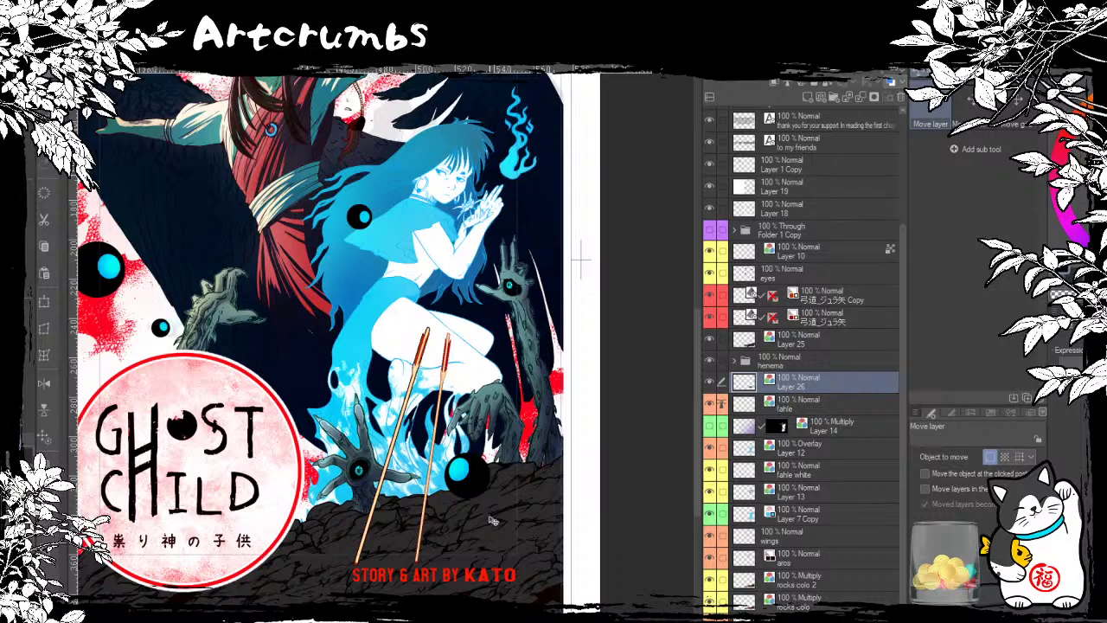
{"action": "left_click_drag", "start_coordinate": [551, 539], "coordinate": [531, 553]}
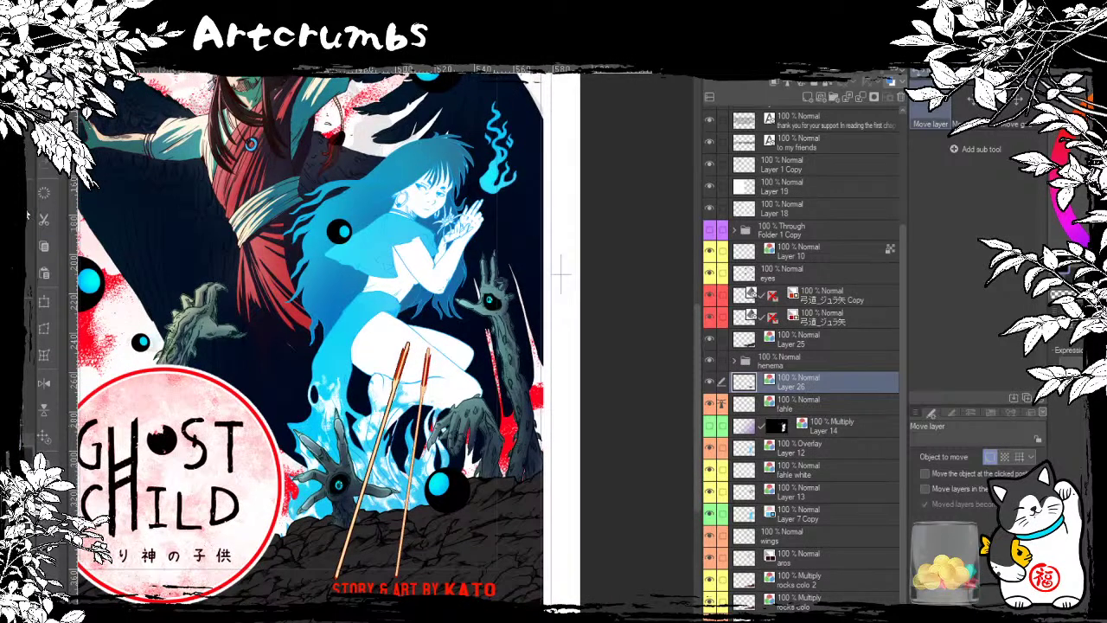
{"action": "key", "text": "b"}
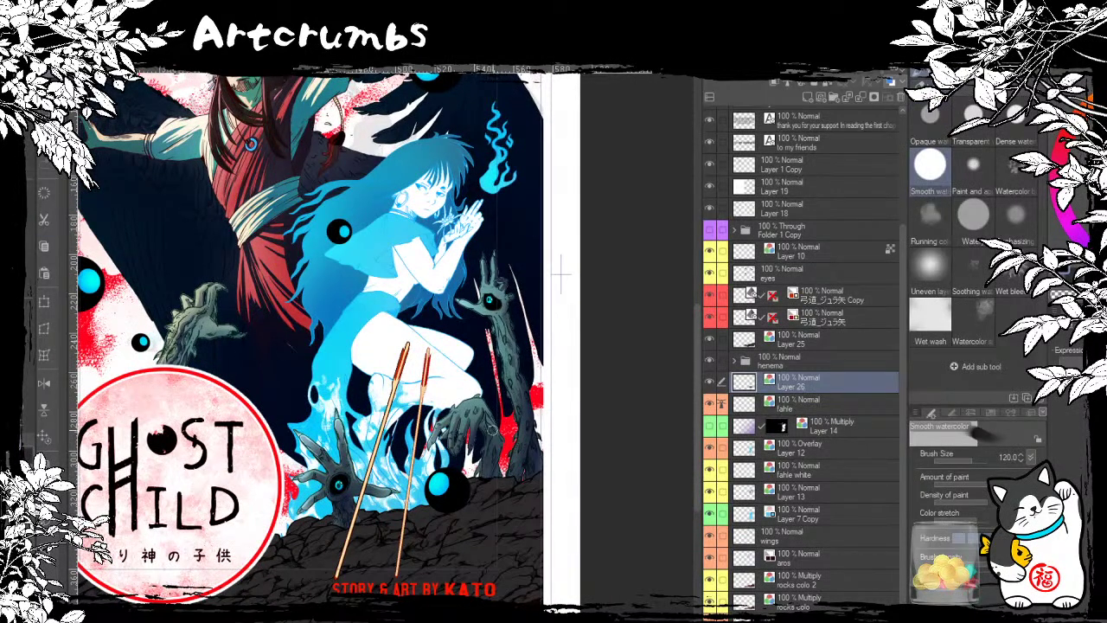
{"action": "left_click", "coordinate": [53, 276]}
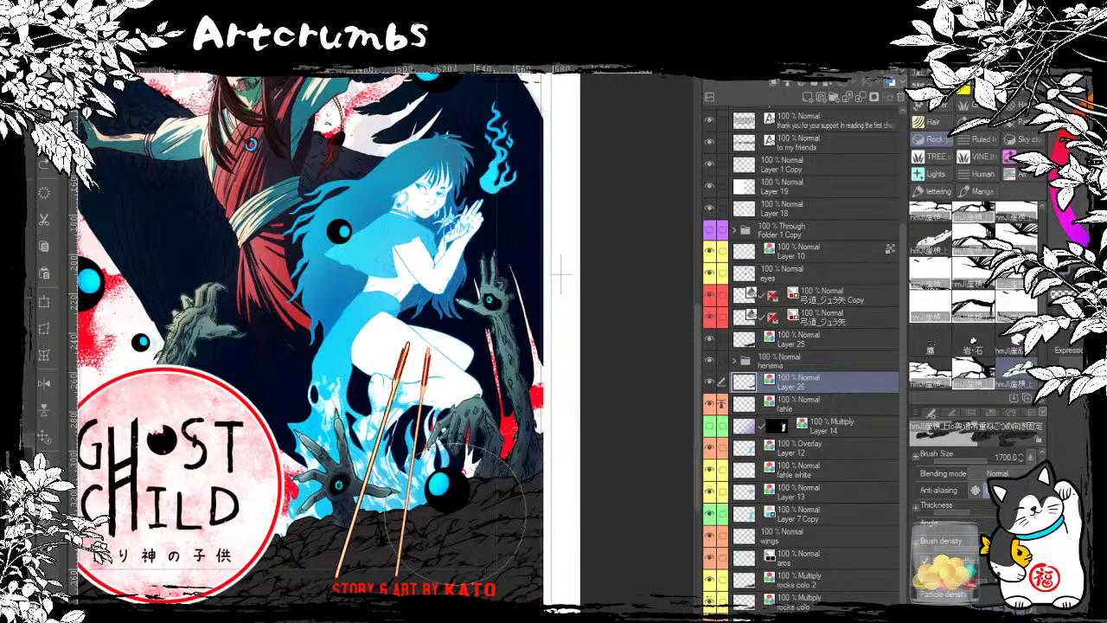
Step: Examine the rocky ground and both figures across the cover, and compare them with the rough colour sketch in Folder 1 Copy
{"action": "scroll", "coordinate": [407, 560], "scroll_direction": "down", "scroll_amount": 2}
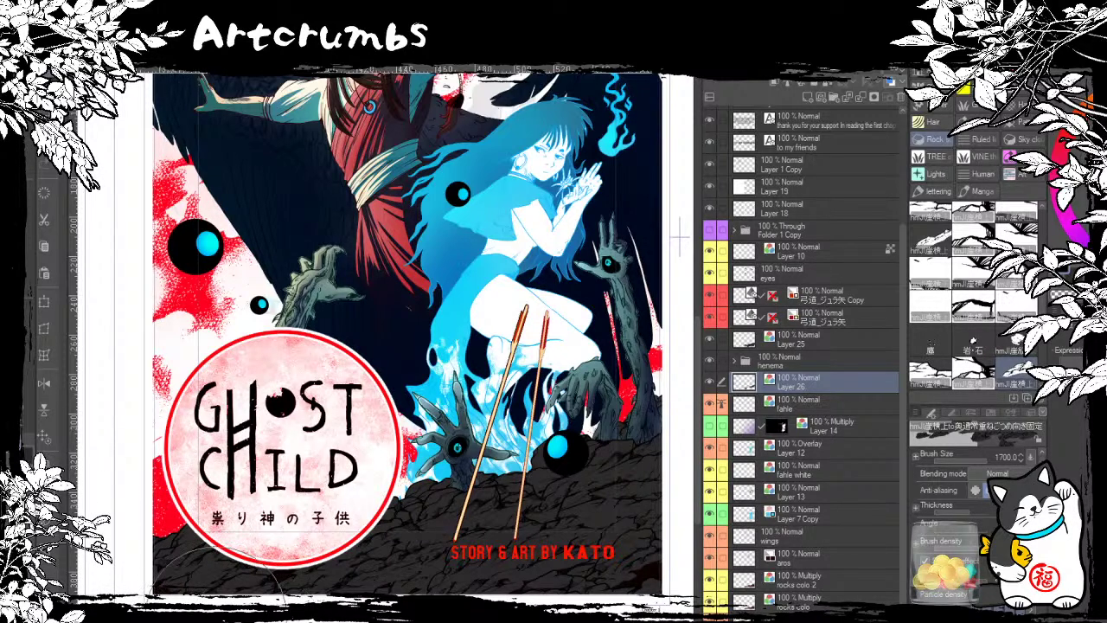
{"action": "left_click_drag", "start_coordinate": [339, 616], "coordinate": [205, 619]}
{"action": "mouse_move", "coordinate": [441, 542]}
{"action": "left_mouse_down"}
{"action": "mouse_move", "coordinate": [479, 595]}
{"action": "mouse_move", "coordinate": [458, 535]}
{"action": "left_mouse_up"}
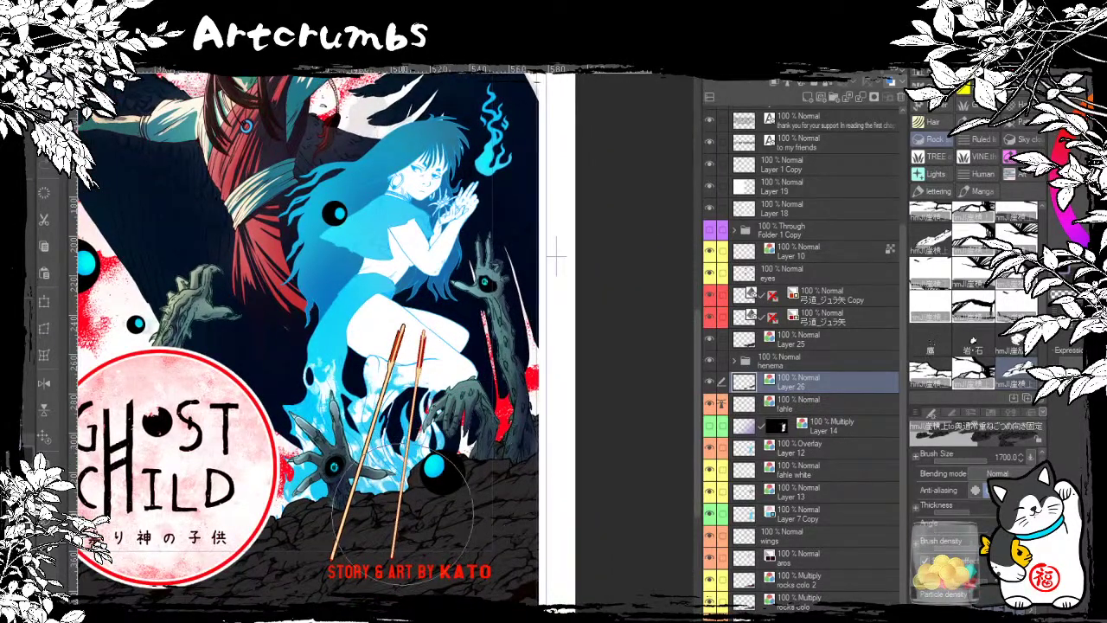
{"action": "left_click_drag", "start_coordinate": [445, 545], "coordinate": [428, 547]}
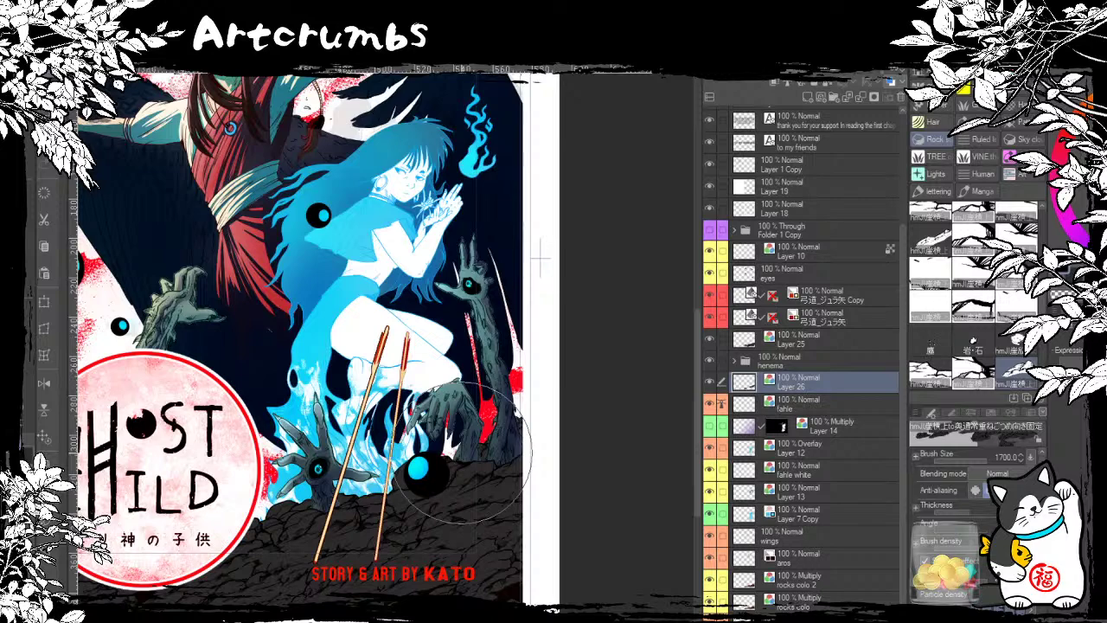
{"action": "scroll", "coordinate": [461, 453], "scroll_direction": "down", "scroll_amount": 2}
{"action": "scroll", "coordinate": [461, 454], "scroll_direction": "up", "scroll_amount": 3}
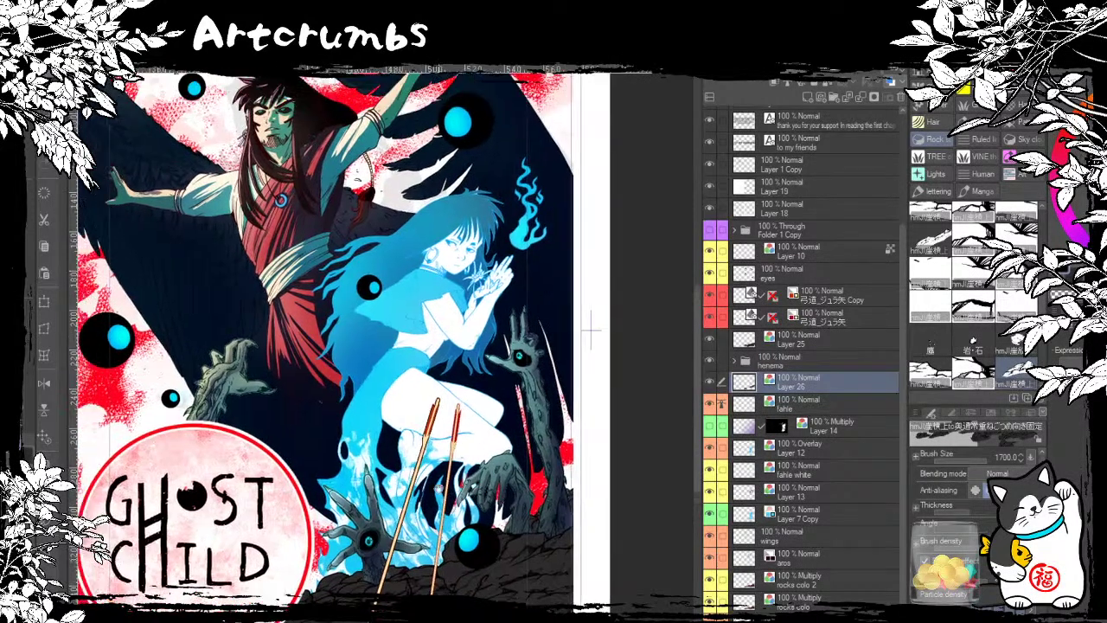
{"action": "scroll", "coordinate": [441, 476], "scroll_direction": "down", "scroll_amount": 1}
{"action": "scroll", "coordinate": [441, 475], "scroll_direction": "up", "scroll_amount": 2}
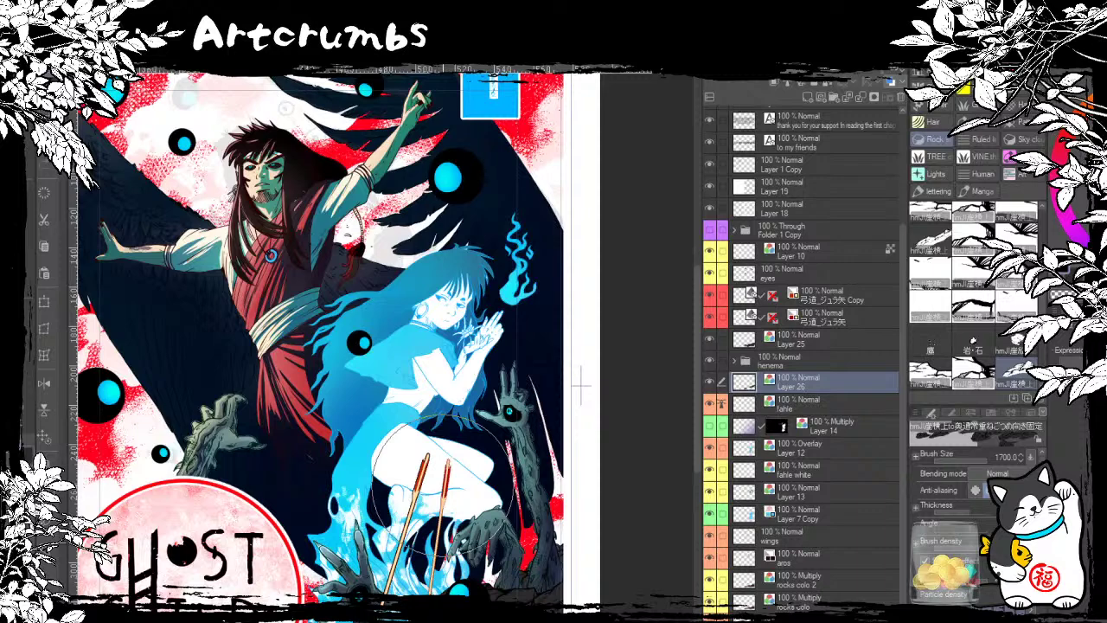
{"action": "scroll", "coordinate": [433, 494], "scroll_direction": "down", "scroll_amount": 2}
{"action": "scroll", "coordinate": [433, 493], "scroll_direction": "up", "scroll_amount": 2}
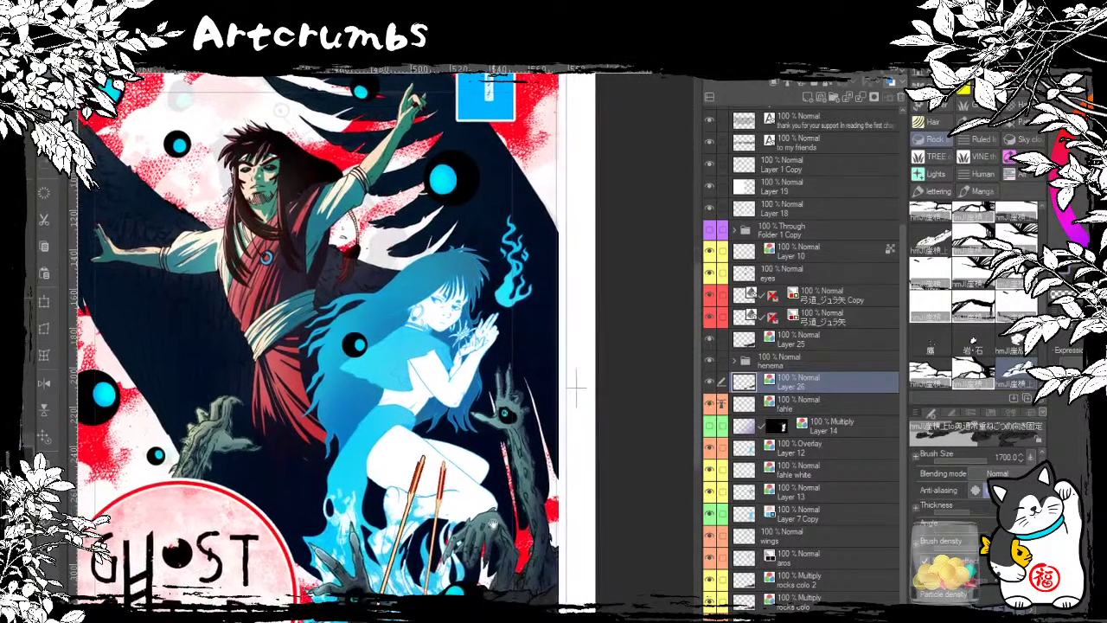
{"action": "scroll", "coordinate": [576, 390], "scroll_direction": "down", "scroll_amount": 2}
{"action": "scroll", "coordinate": [567, 407], "scroll_direction": "up", "scroll_amount": 2}
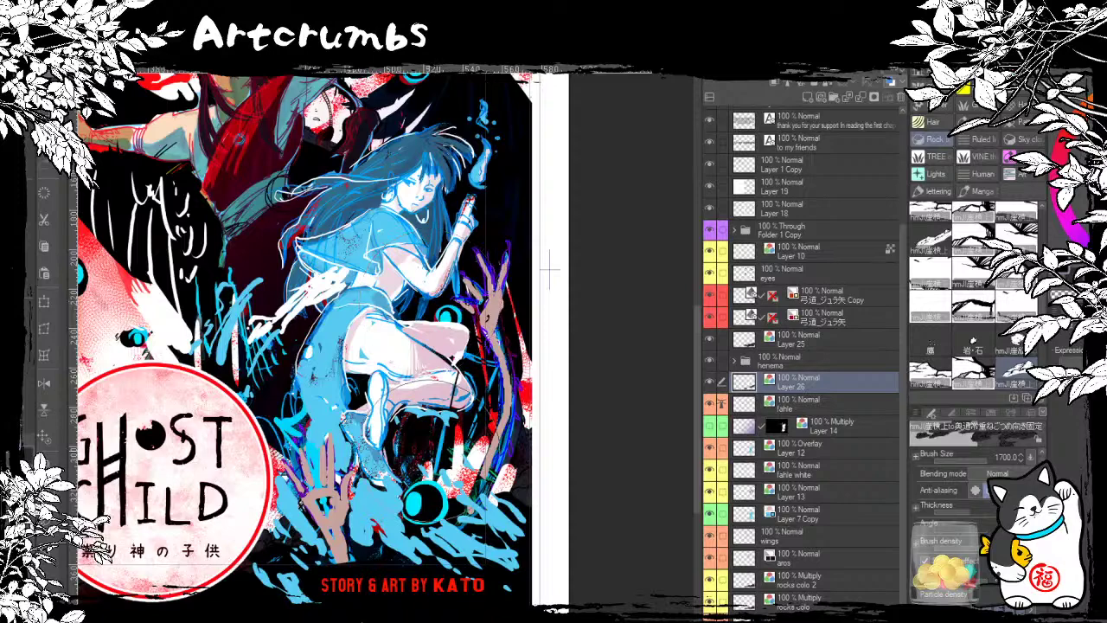
{"action": "left_click_drag", "start_coordinate": [550, 270], "coordinate": [567, 389]}
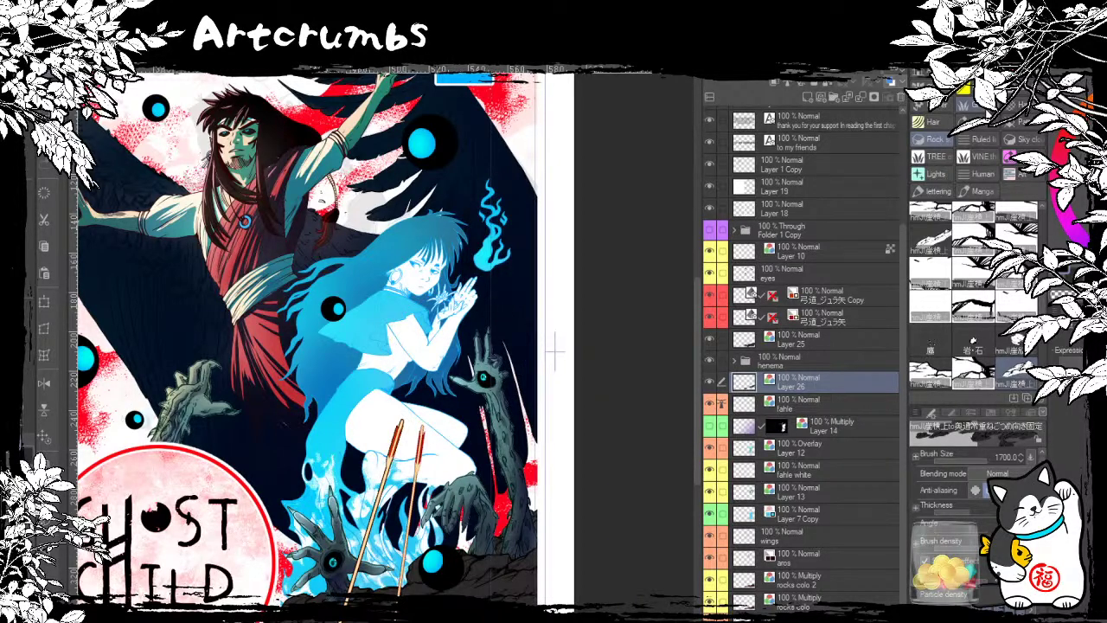
Step: Add a new layer and place it between Layer 26 and the fahle layer
{"action": "left_click", "coordinate": [801, 340]}
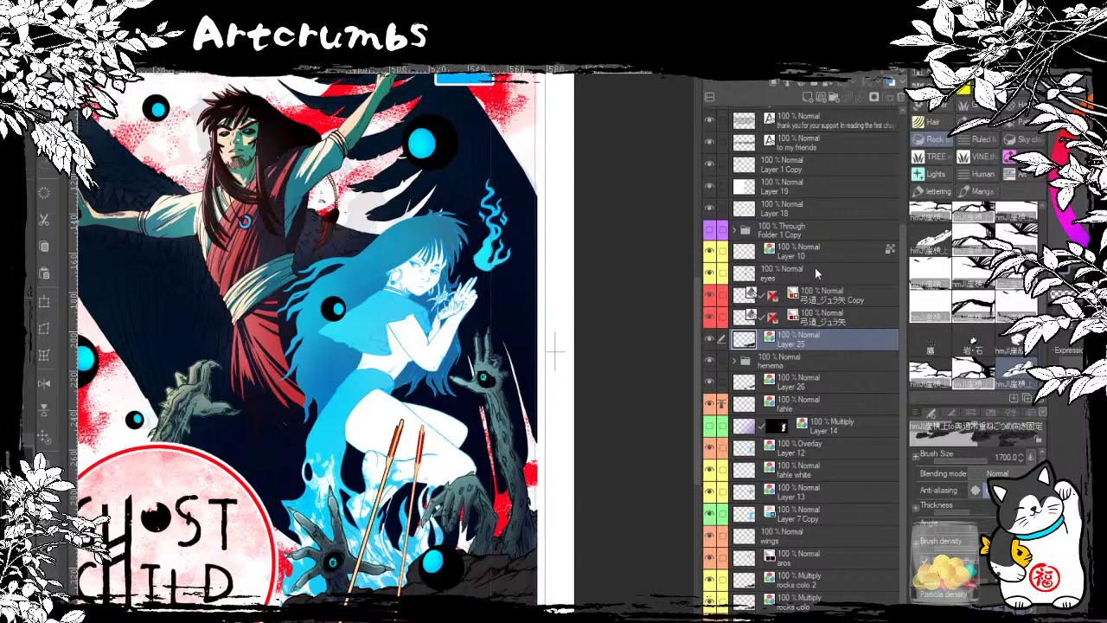
{"action": "left_click", "coordinate": [801, 377]}
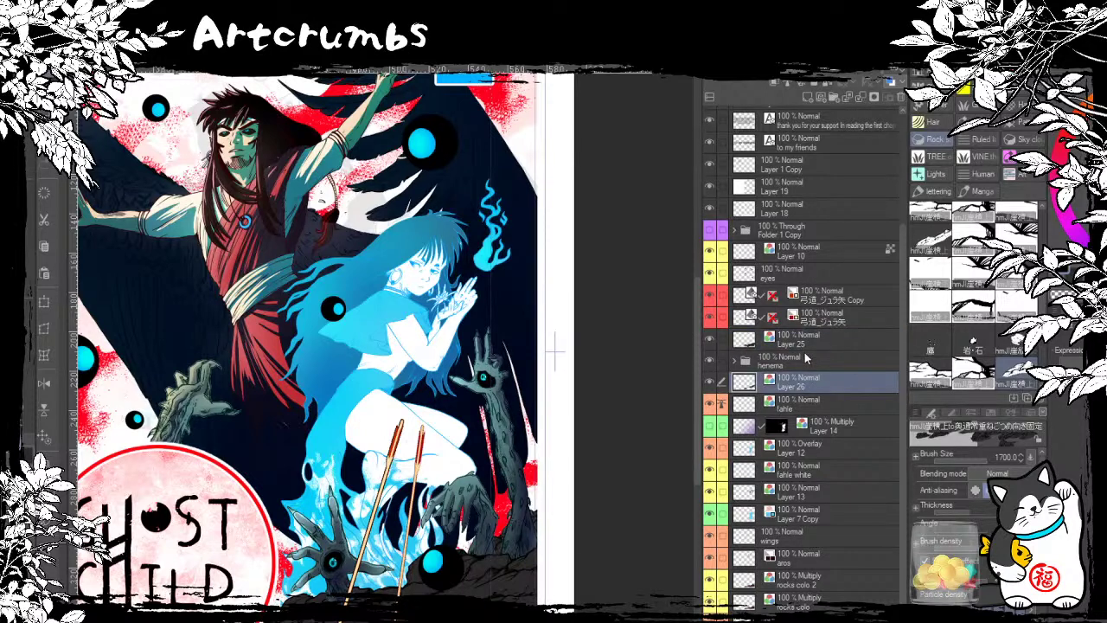
{"action": "left_click", "coordinate": [809, 98]}
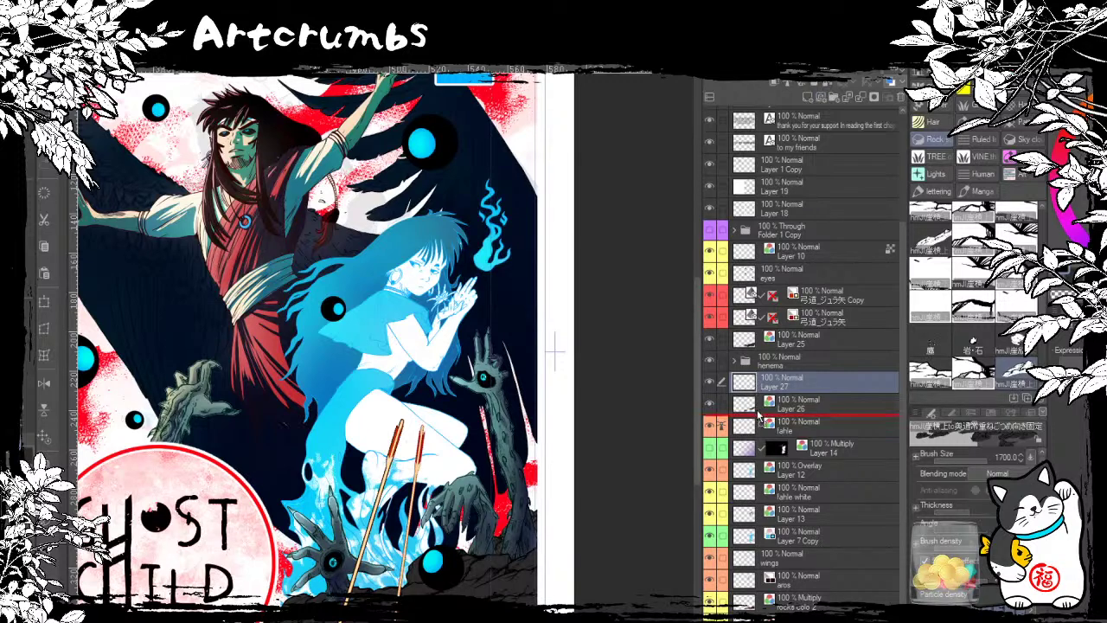
{"action": "left_click_drag", "start_coordinate": [757, 390], "coordinate": [761, 408]}
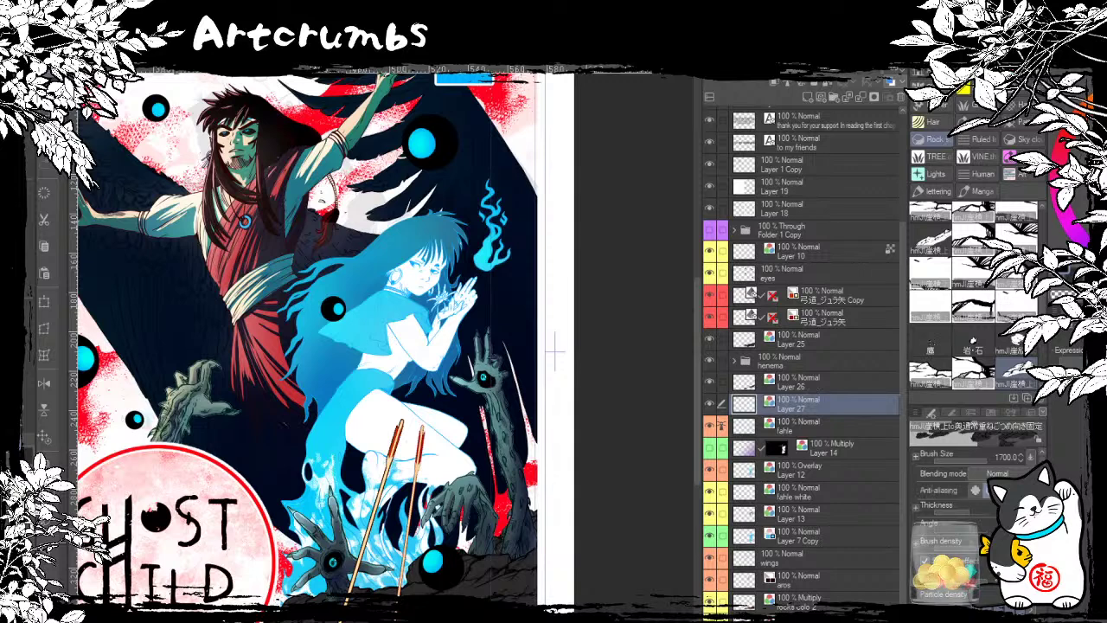
Step: Try painting white smoke strokes behind the figures on Layer 27 with the 煙7 brush at sizes 43.1 and 148.6
{"action": "left_click", "coordinate": [1029, 85]}
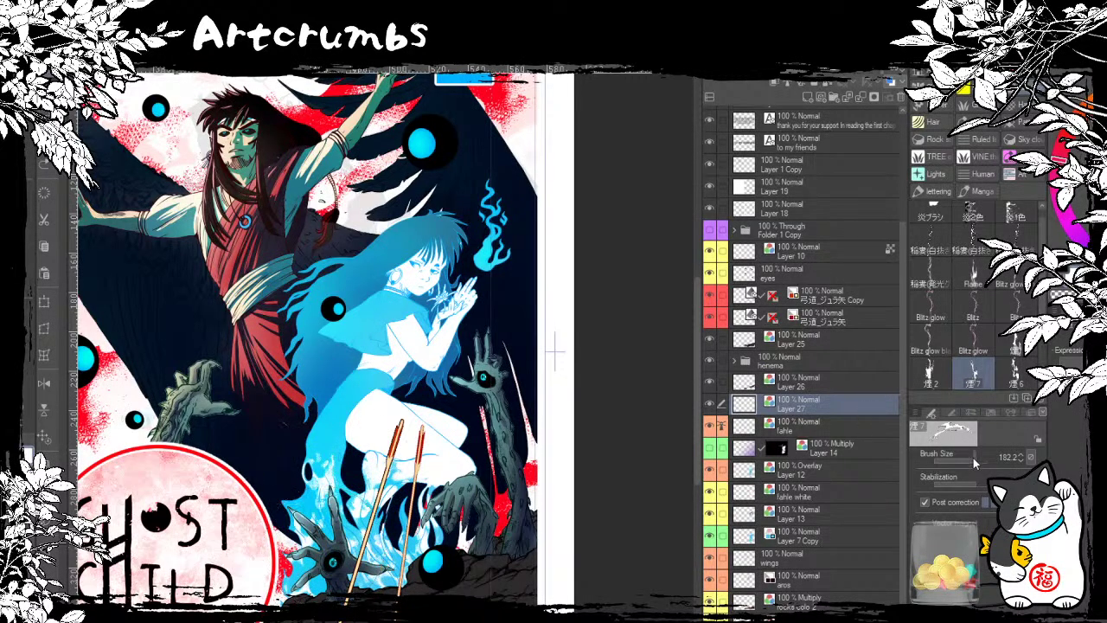
{"action": "left_click_drag", "start_coordinate": [974, 464], "coordinate": [965, 463]}
{"action": "left_click_drag", "start_coordinate": [285, 384], "coordinate": [285, 493]}
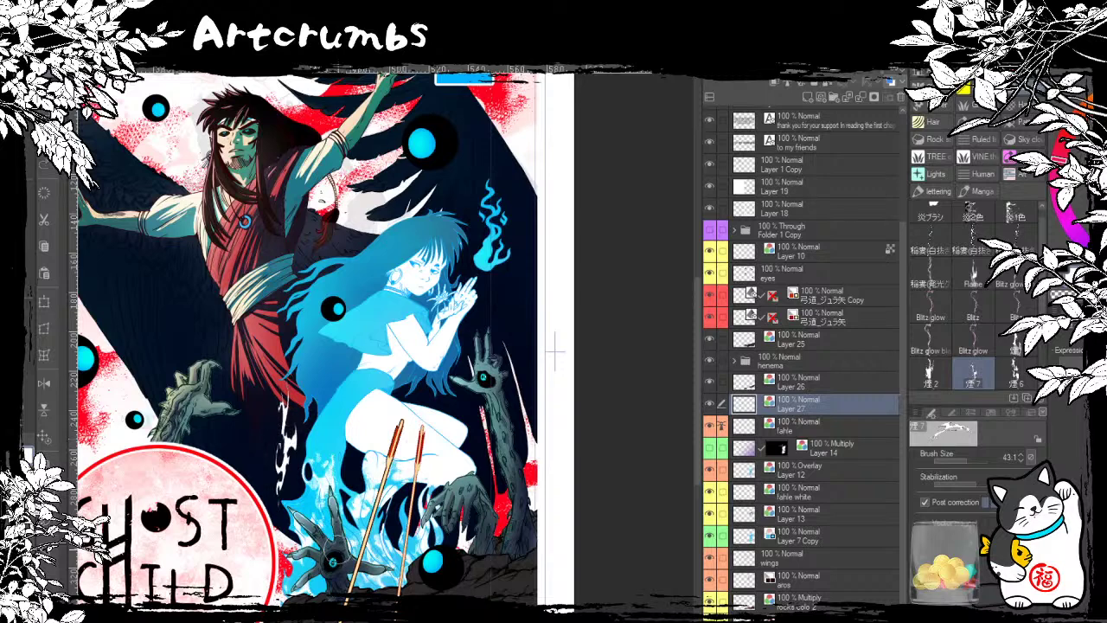
{"action": "left_click_drag", "start_coordinate": [967, 463], "coordinate": [986, 463]}
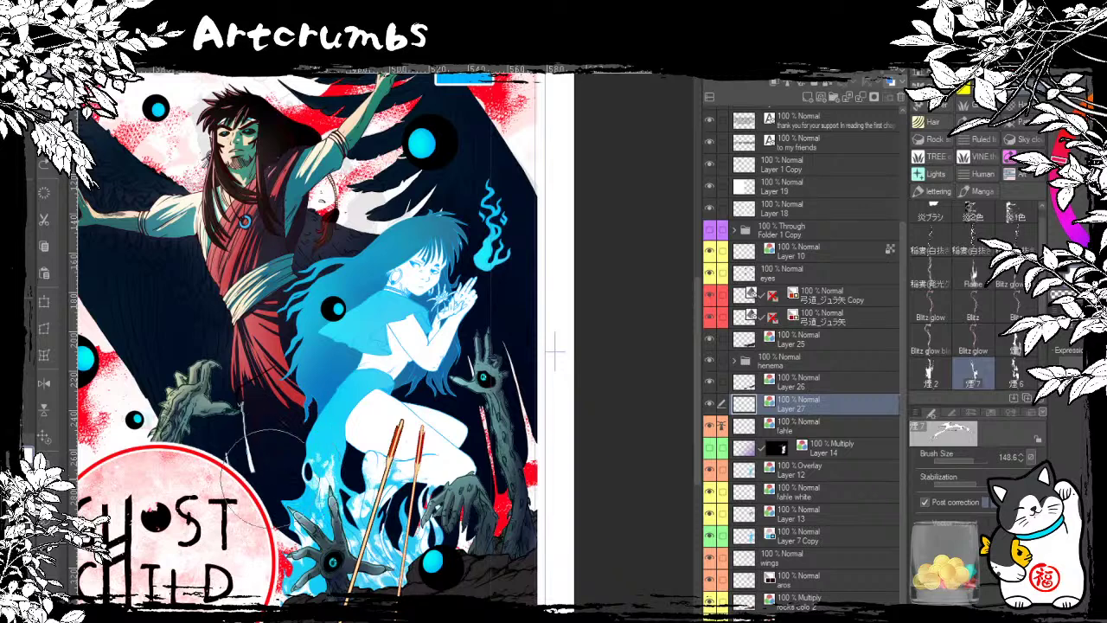
{"action": "mouse_move", "coordinate": [285, 519]}
{"action": "left_mouse_down"}
{"action": "mouse_move", "coordinate": [259, 433]}
{"action": "mouse_move", "coordinate": [417, 227]}
{"action": "left_mouse_up"}
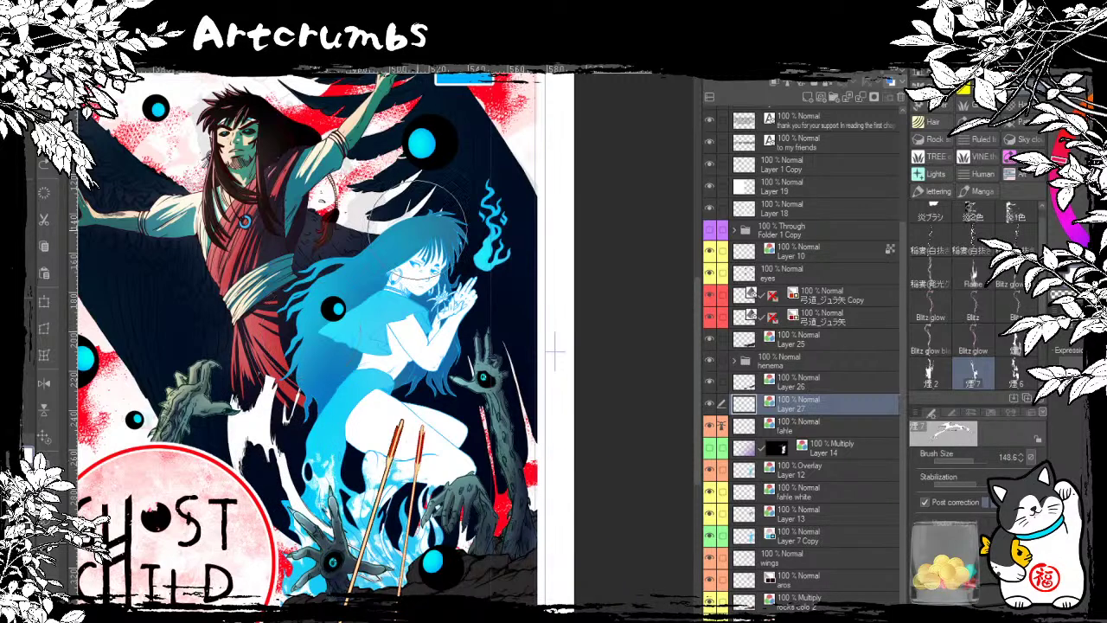
{"action": "key", "text": "ctrl+z"}
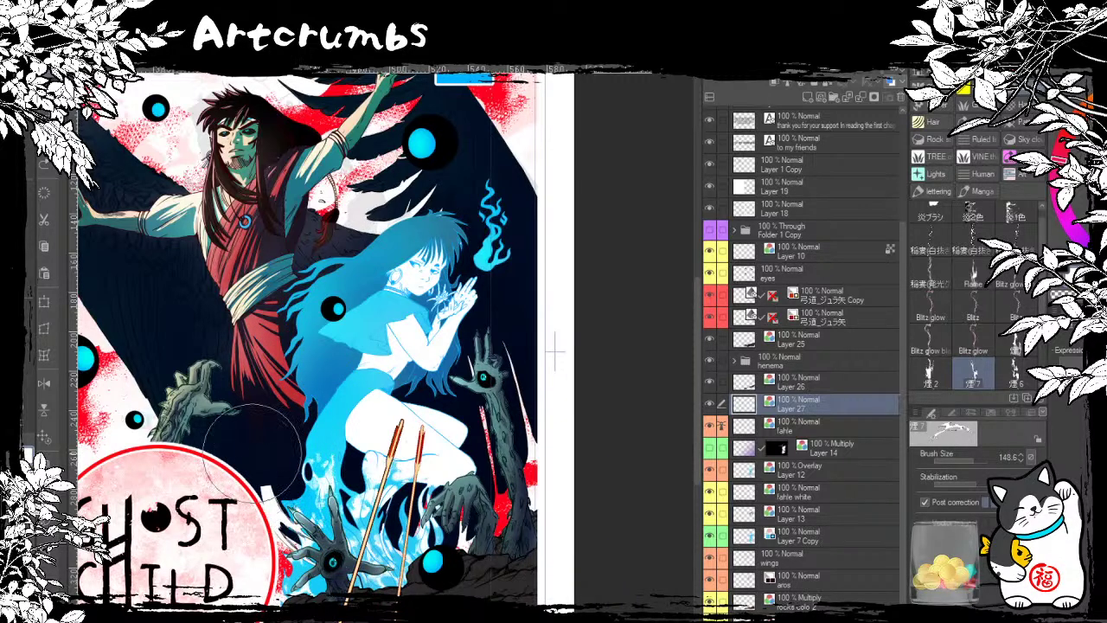
{"action": "mouse_move", "coordinate": [246, 472]}
{"action": "left_mouse_down"}
{"action": "mouse_move", "coordinate": [266, 405]}
{"action": "mouse_move", "coordinate": [357, 321]}
{"action": "mouse_move", "coordinate": [313, 382]}
{"action": "mouse_move", "coordinate": [297, 516]}
{"action": "mouse_move", "coordinate": [386, 558]}
{"action": "left_mouse_up"}
{"action": "key", "text": "ctrl+z"}
{"action": "key", "text": "ctrl+z"}
{"action": "key", "text": "ctrl+z"}
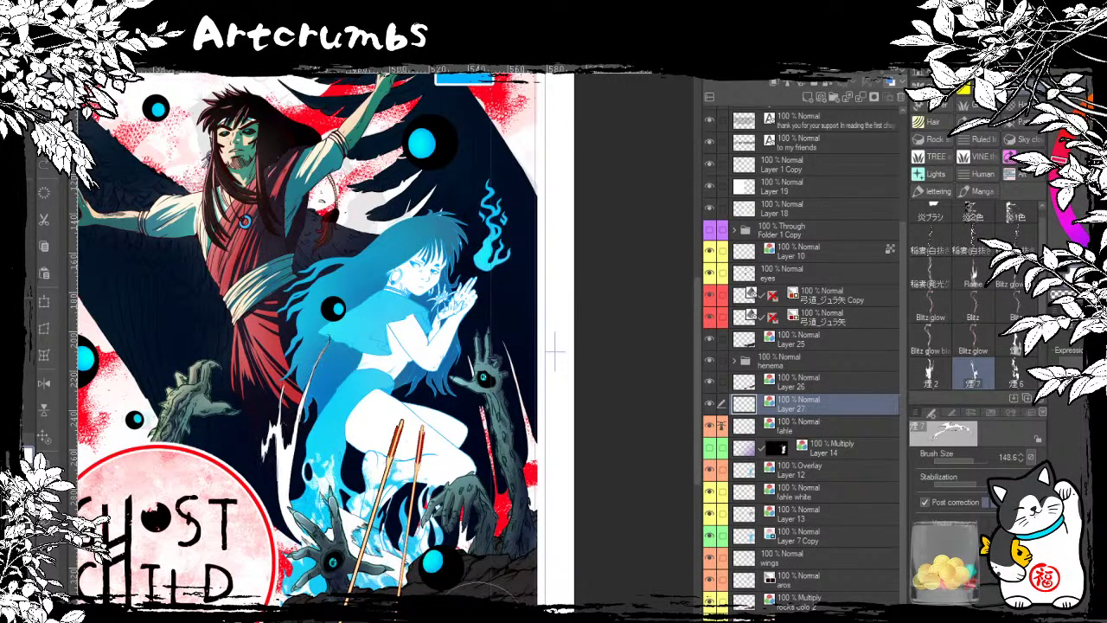
Step: Add a layer mask to the 弓道_ジュラ矢 Copy arrow and mask out its lower end where it enters the rocks
{"action": "left_click_drag", "start_coordinate": [507, 507], "coordinate": [452, 428]}
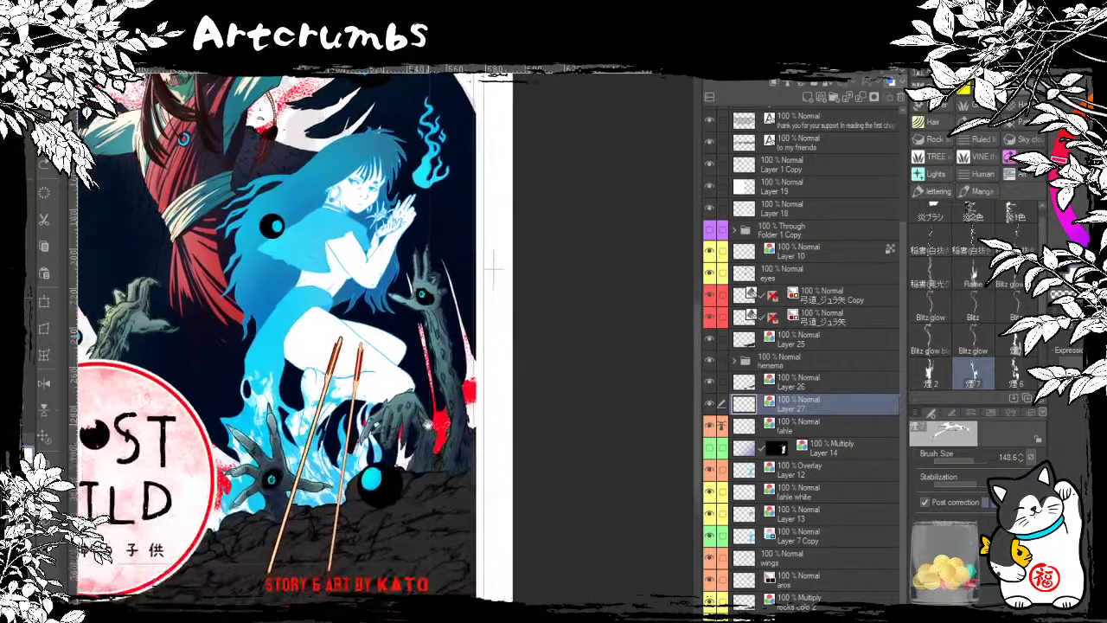
{"action": "left_click_drag", "start_coordinate": [399, 477], "coordinate": [404, 491]}
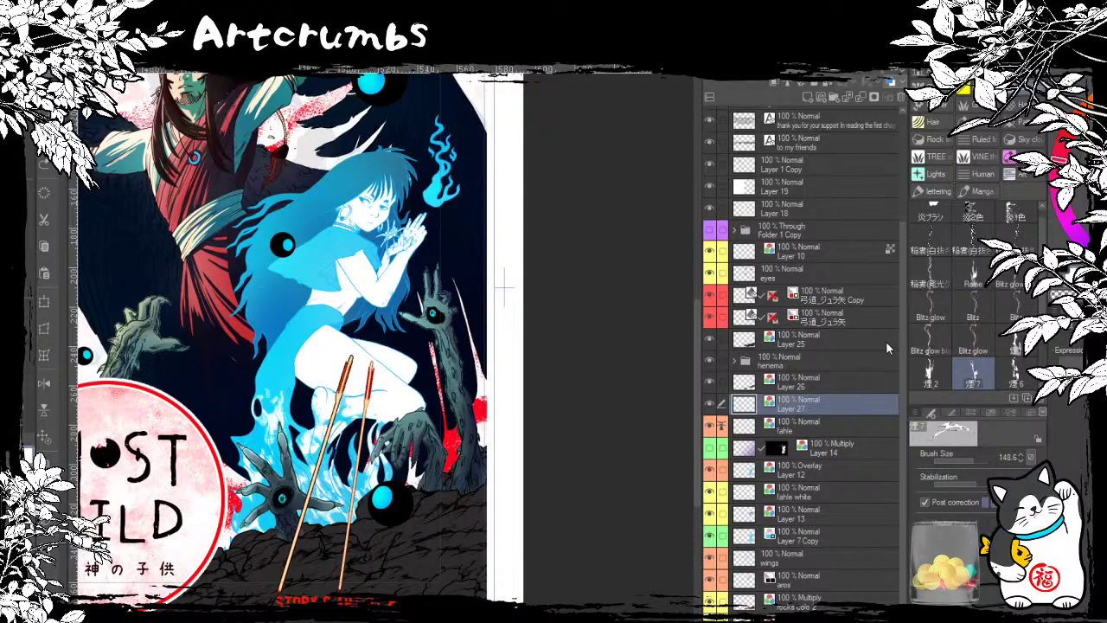
{"action": "left_click", "coordinate": [817, 322]}
{"action": "left_click", "coordinate": [778, 297]}
{"action": "left_click", "coordinate": [710, 296]}
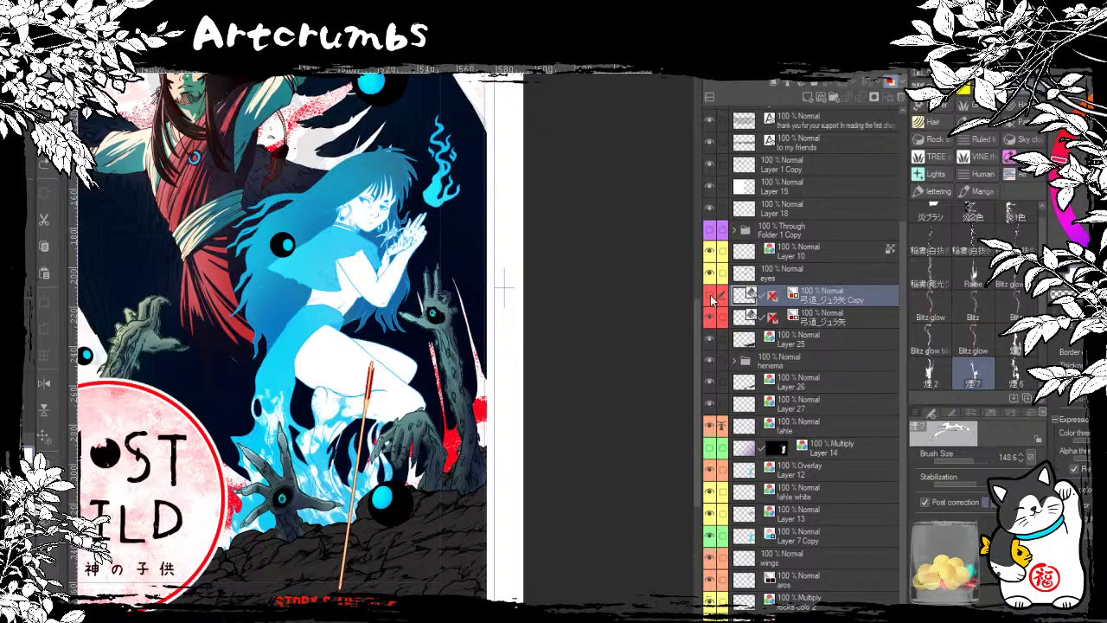
{"action": "left_click", "coordinate": [711, 296]}
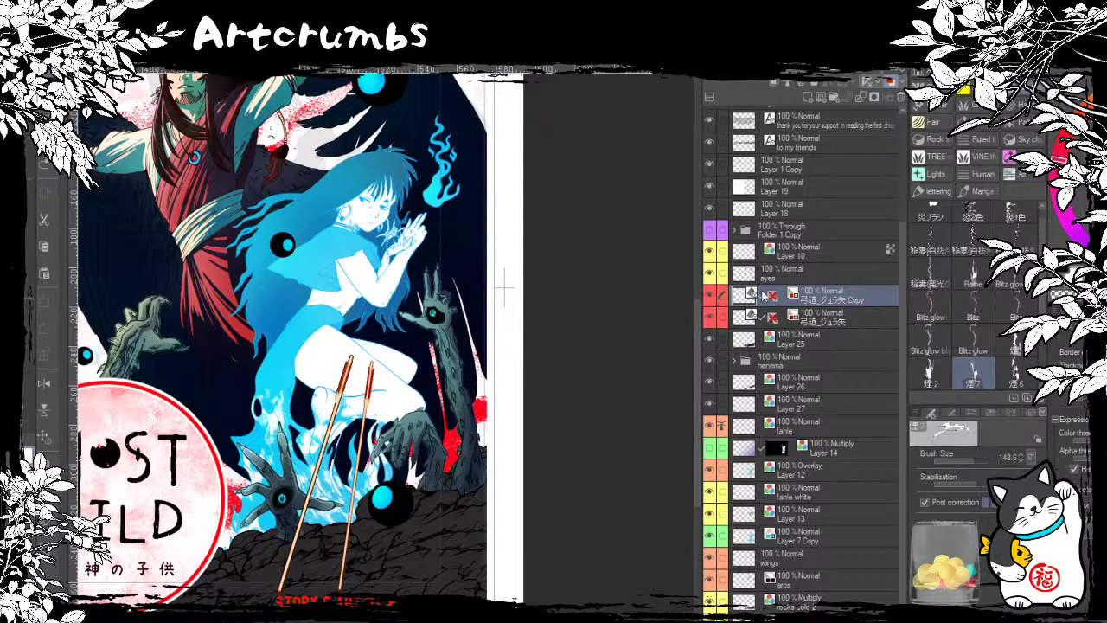
{"action": "left_click", "coordinate": [876, 99]}
{"action": "key", "text": "e"}
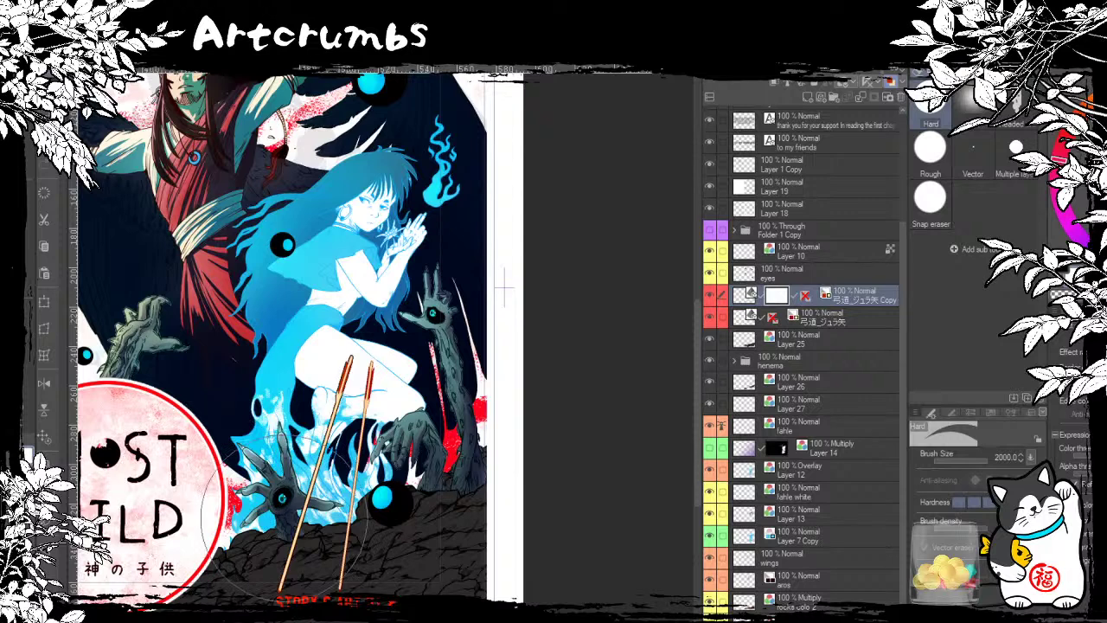
{"action": "key", "text": "p"}
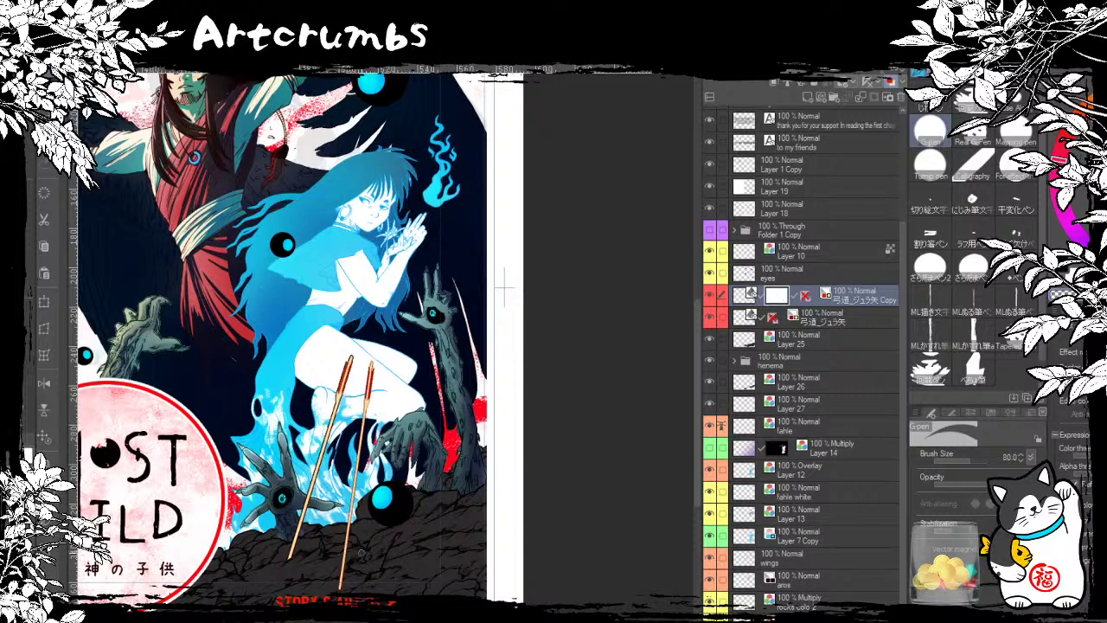
Step: Add a layer mask to the other 弓道_ジュラ矢 arrow and mask out its tip at the rocky ground
{"action": "left_click", "coordinate": [760, 318]}
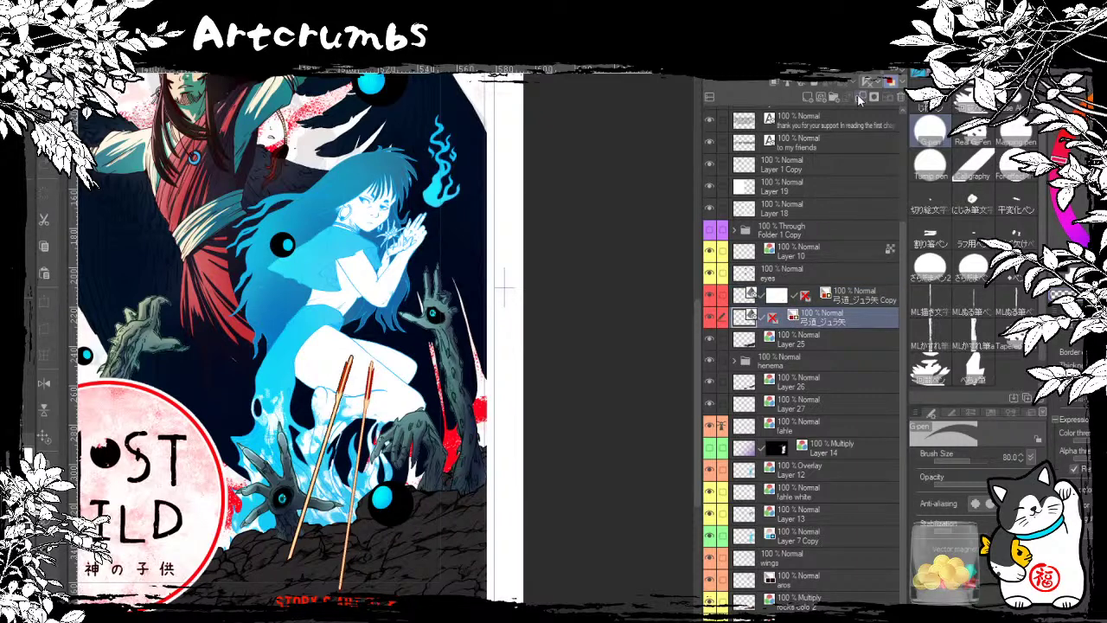
{"action": "left_click", "coordinate": [880, 100]}
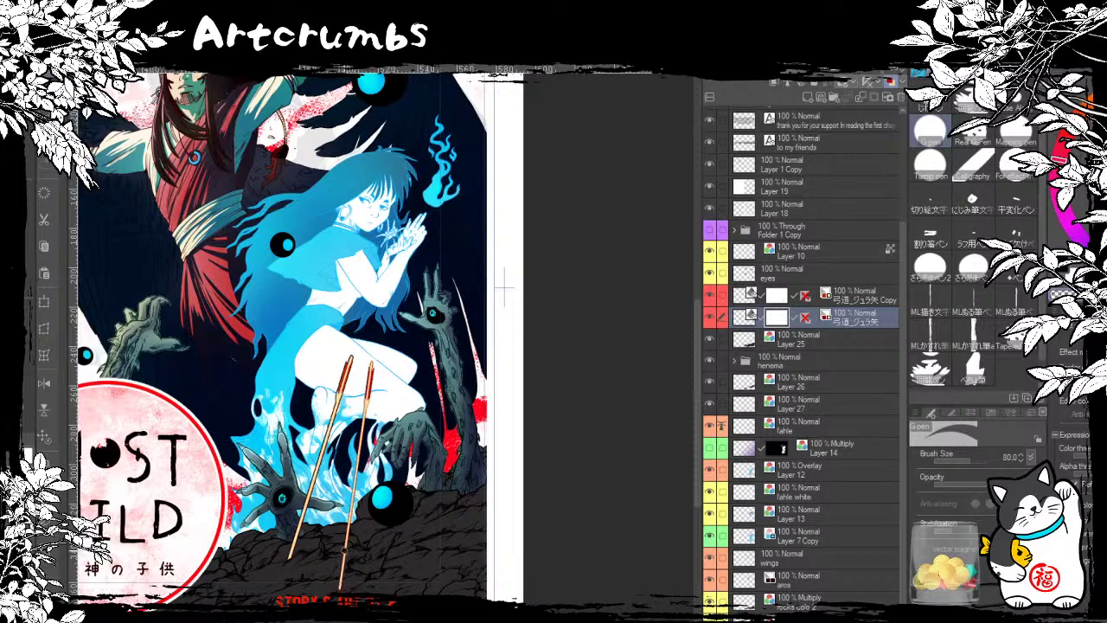
{"action": "mouse_move", "coordinate": [340, 561]}
{"action": "left_mouse_down"}
{"action": "mouse_move", "coordinate": [351, 563]}
{"action": "mouse_move", "coordinate": [334, 582]}
{"action": "mouse_move", "coordinate": [347, 580]}
{"action": "left_mouse_up"}
{"action": "left_click_drag", "start_coordinate": [406, 536], "coordinate": [440, 584]}
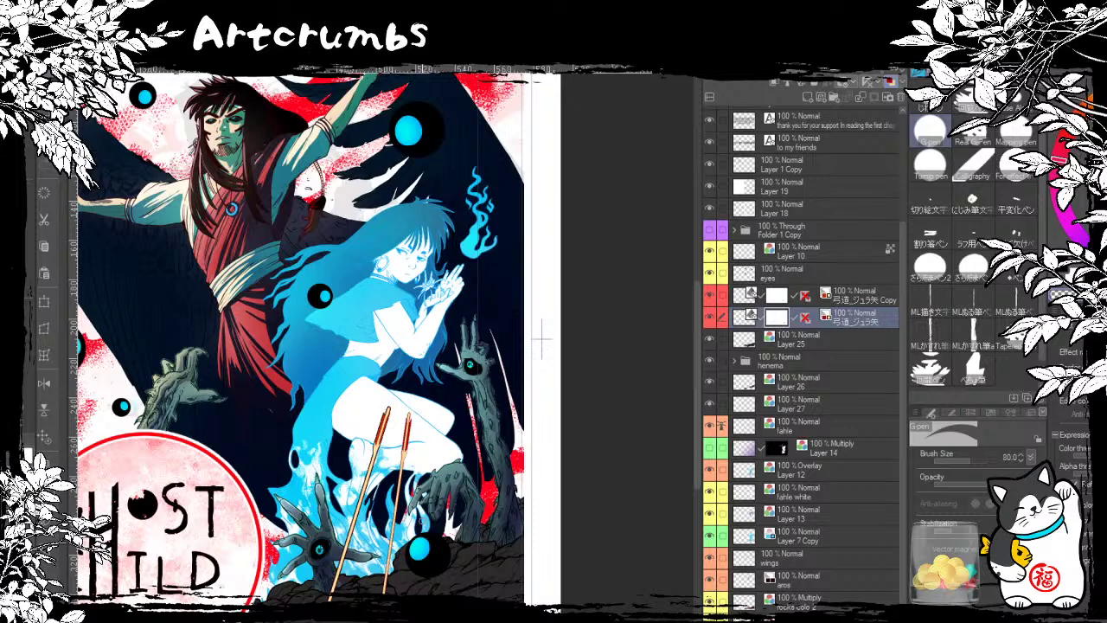
Step: Hide both arrow layers, and erase the eyeball resting on the rocks from the eyes layer and Layer 10
{"action": "left_click", "coordinate": [712, 318]}
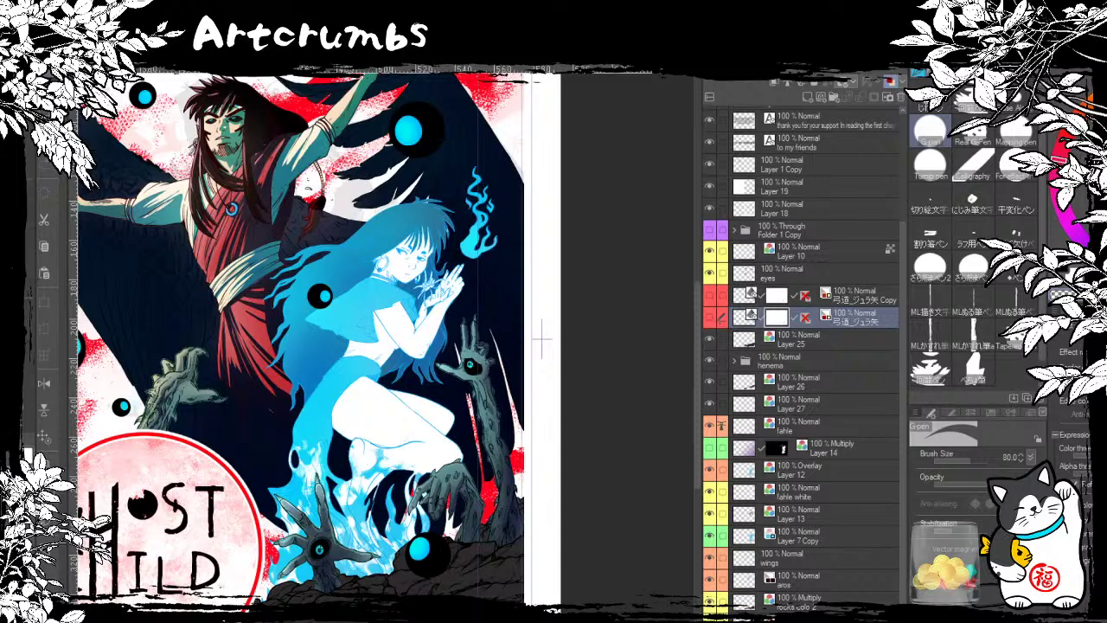
{"action": "key", "text": "o"}
{"action": "left_click", "coordinate": [445, 561]}
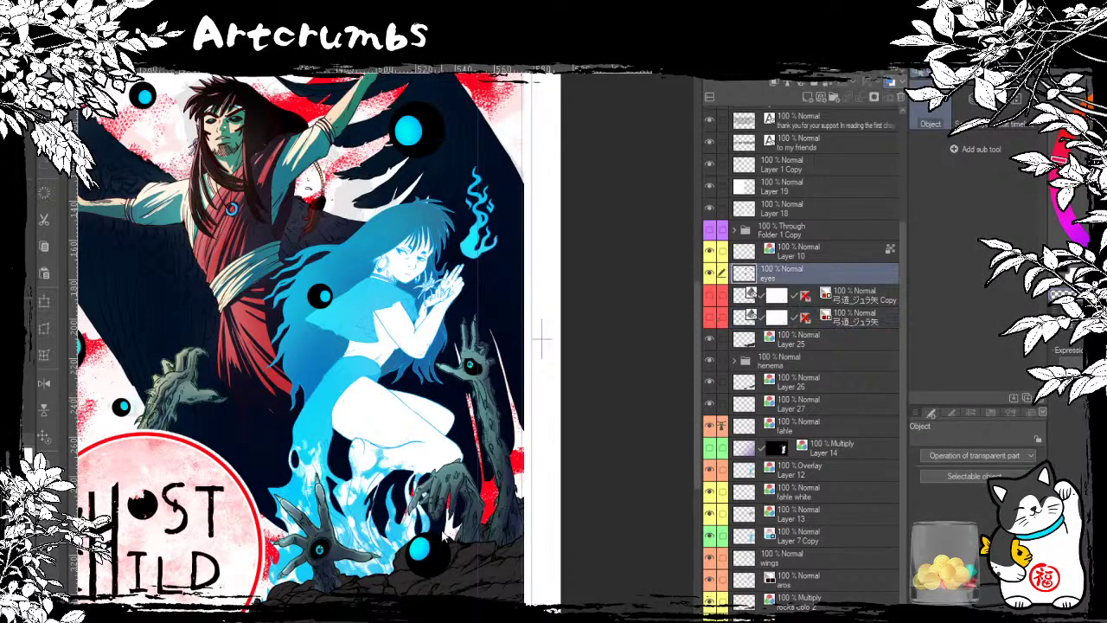
{"action": "left_click_drag", "start_coordinate": [382, 534], "coordinate": [401, 537]}
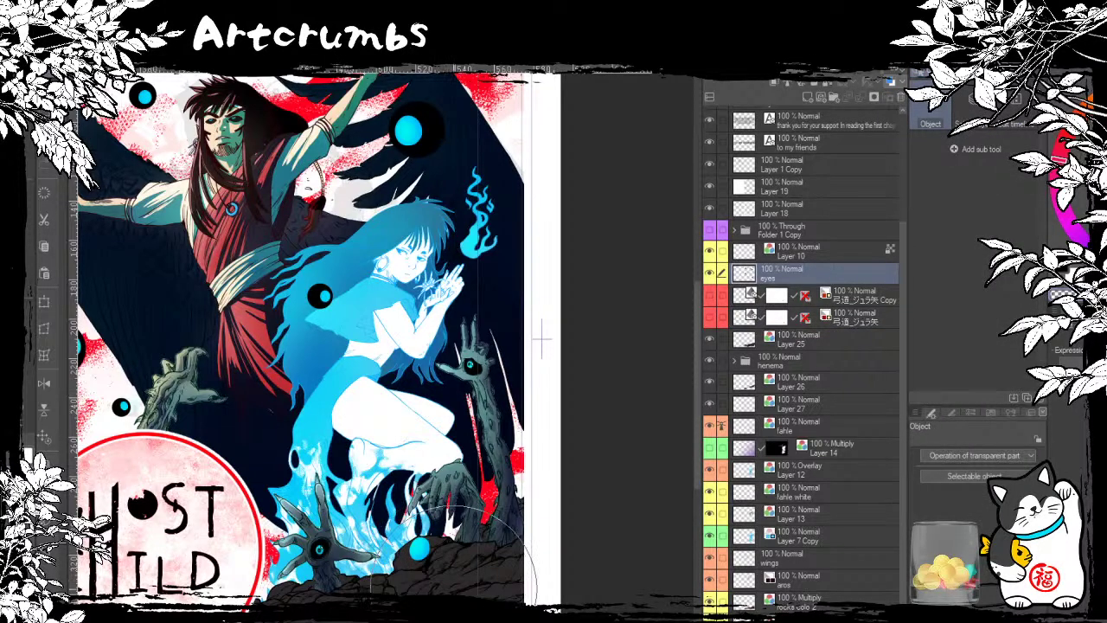
{"action": "left_click", "coordinate": [423, 550]}
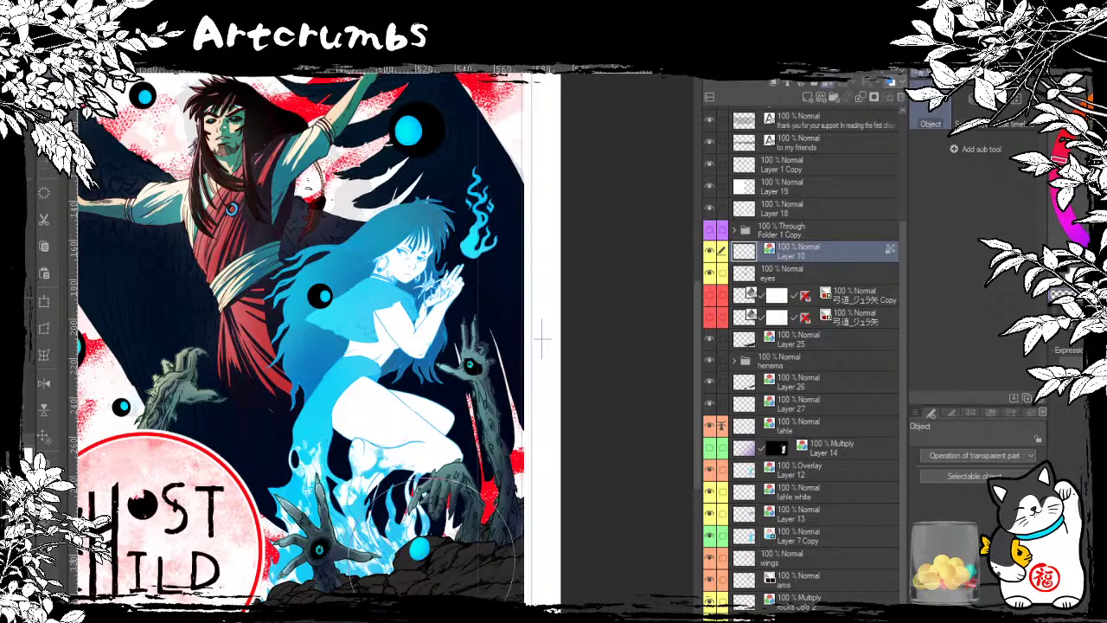
{"action": "left_click_drag", "start_coordinate": [433, 554], "coordinate": [429, 554]}
{"action": "left_click_drag", "start_coordinate": [402, 433], "coordinate": [444, 472]}
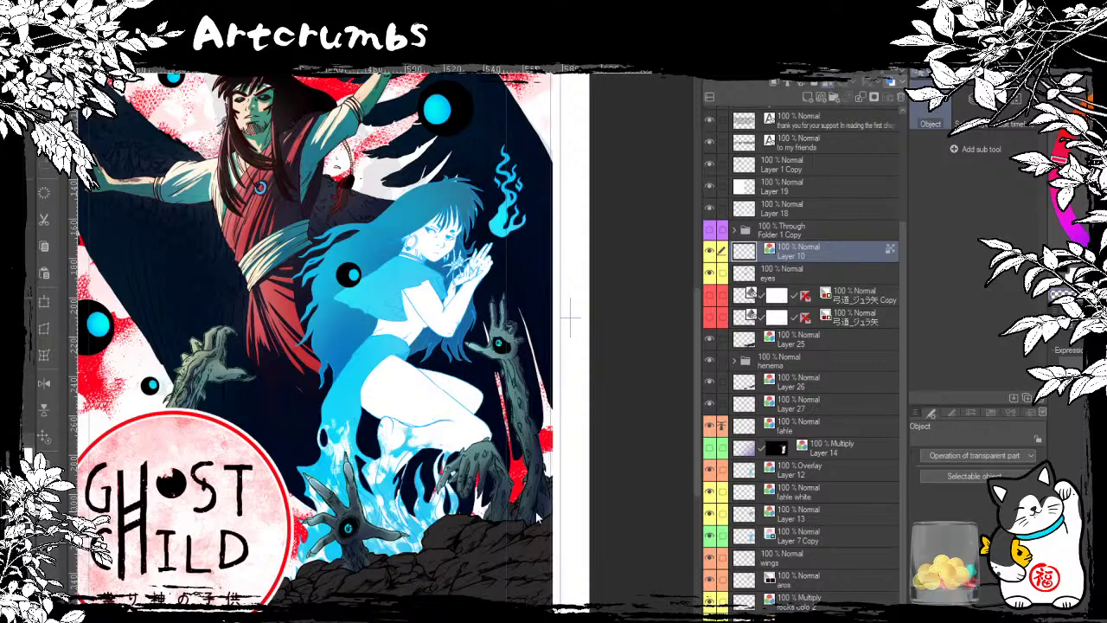
Step: Examine the two figures, the floating eyes and the rocky ground across the cover with the arrows hidden
{"action": "scroll", "coordinate": [472, 502], "scroll_direction": "up", "scroll_amount": 2}
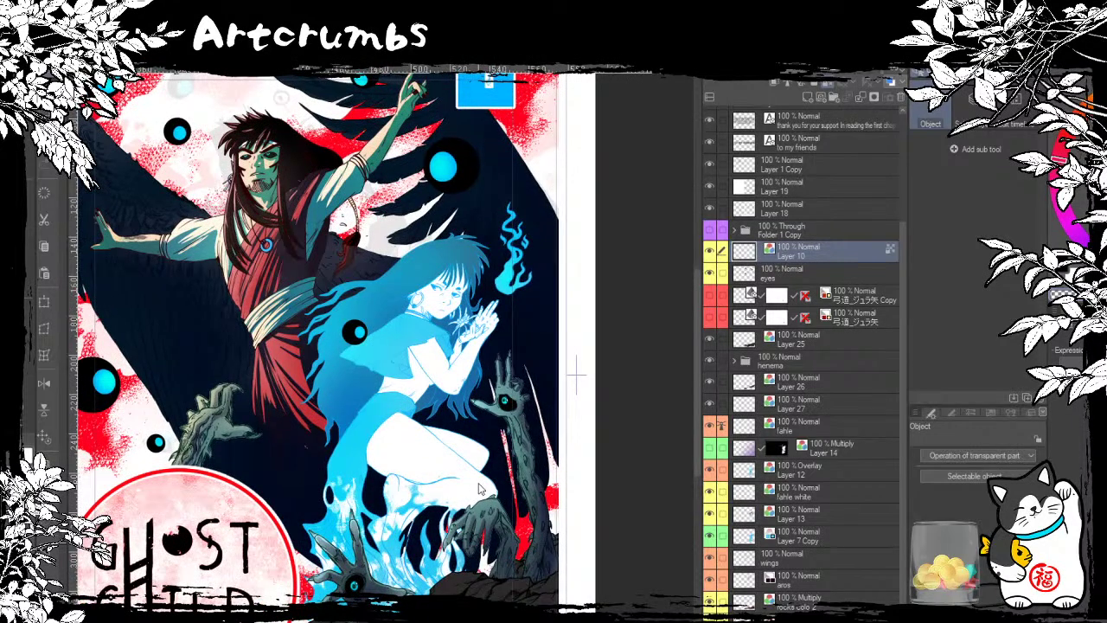
{"action": "scroll", "coordinate": [479, 489], "scroll_direction": "up", "scroll_amount": 3}
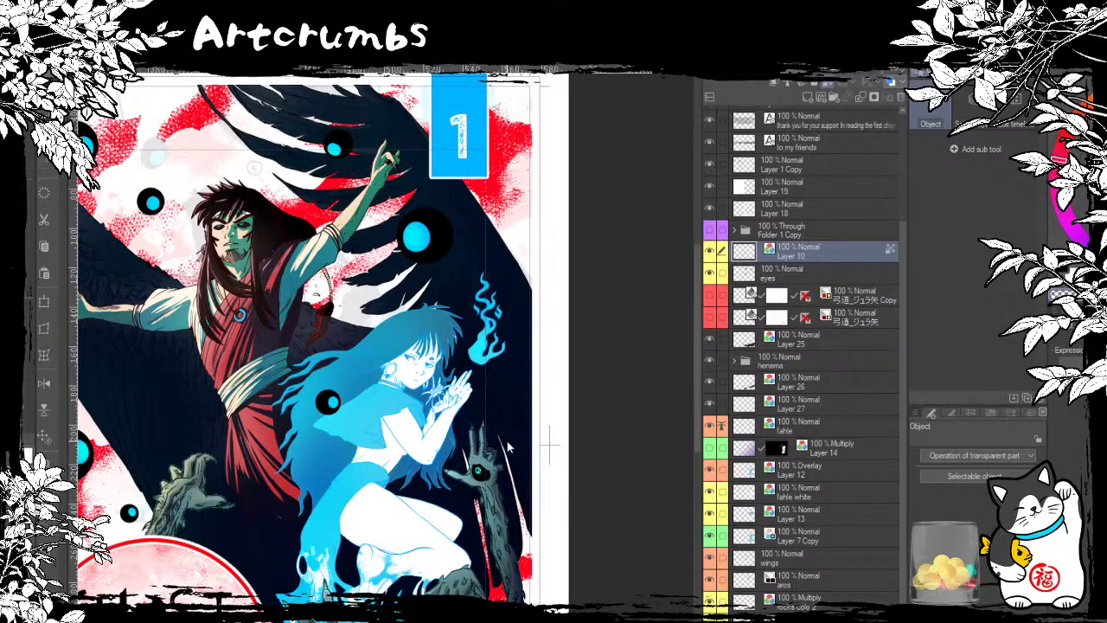
{"action": "scroll", "coordinate": [509, 447], "scroll_direction": "down", "scroll_amount": 3}
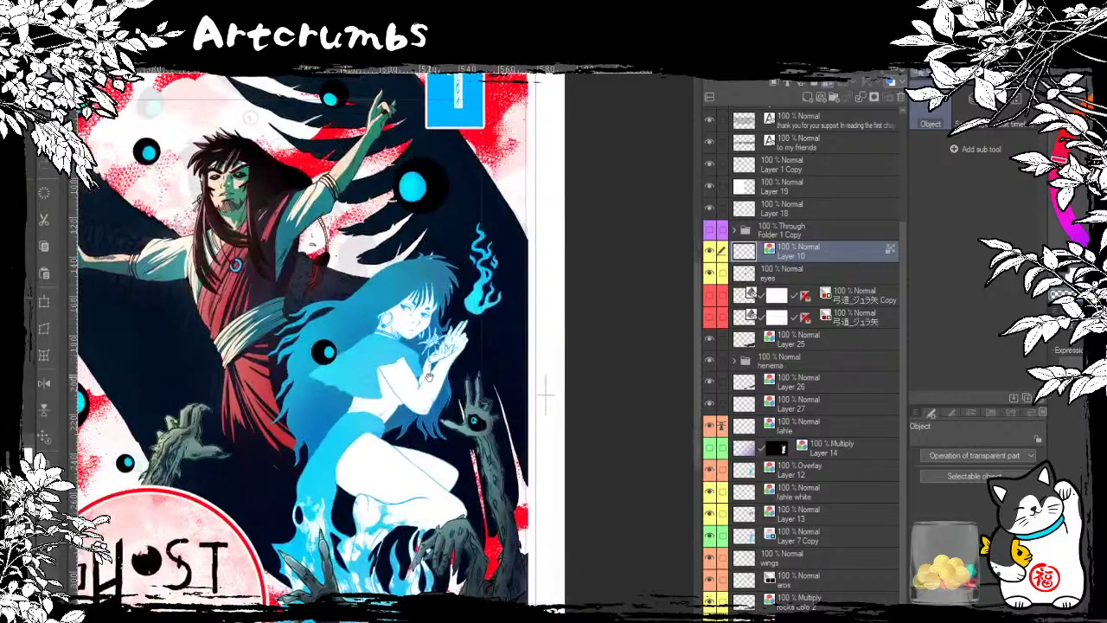
{"action": "scroll", "coordinate": [463, 487], "scroll_direction": "left", "scroll_amount": 2}
{"action": "scroll", "coordinate": [499, 542], "scroll_direction": "down", "scroll_amount": 2}
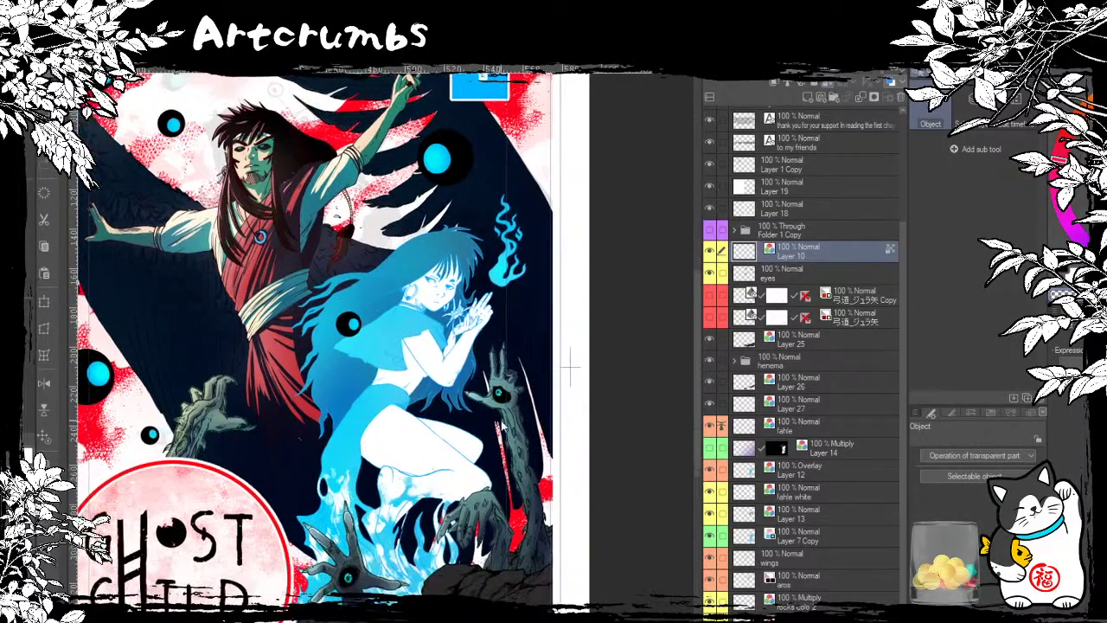
{"action": "scroll", "coordinate": [472, 417], "scroll_direction": "down", "scroll_amount": 3}
{"action": "scroll", "coordinate": [471, 417], "scroll_direction": "right", "scroll_amount": 2}
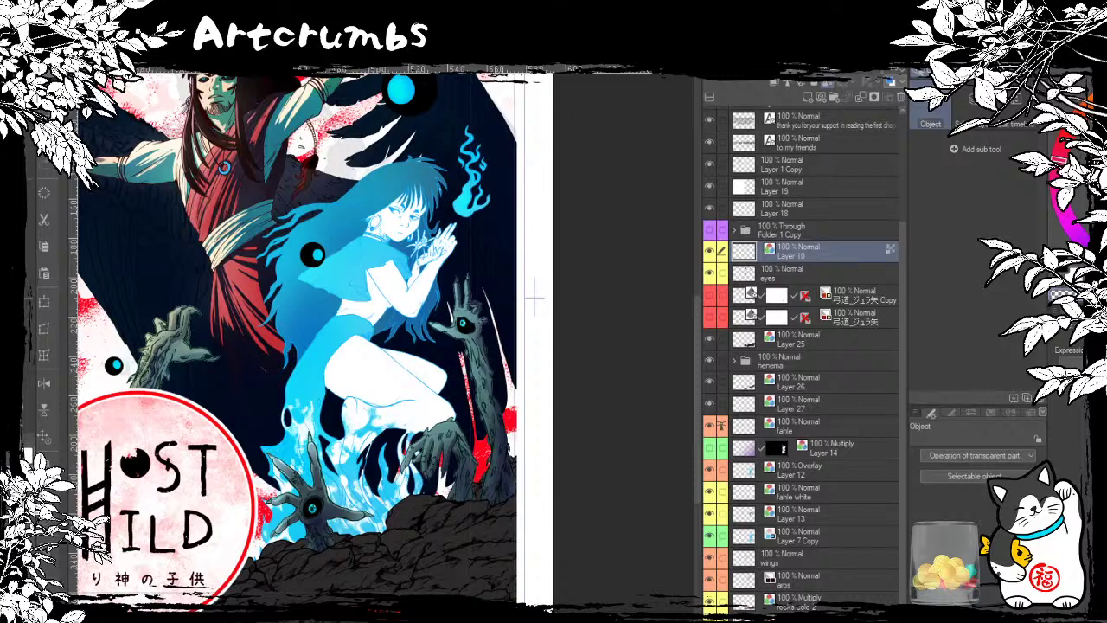
Step: Select the author credit text on the rocks and shift it slightly toward the title circle
{"action": "mouse_move", "coordinate": [373, 608]}
{"action": "left_mouse_down"}
{"action": "mouse_move", "coordinate": [379, 586]}
{"action": "mouse_move", "coordinate": [375, 600]}
{"action": "left_mouse_up"}
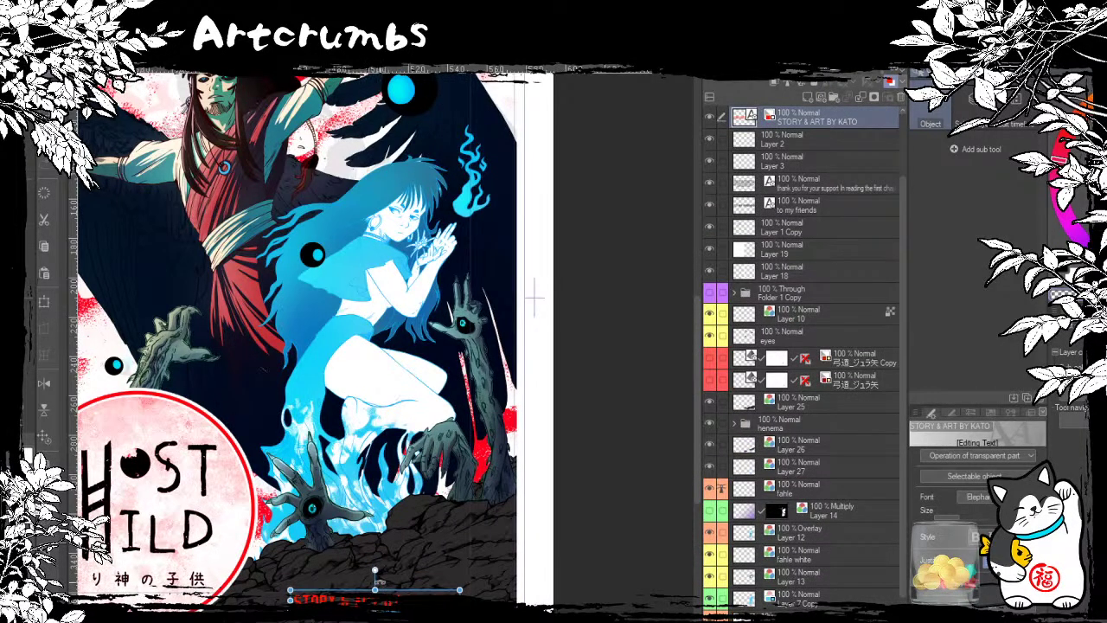
{"action": "scroll", "coordinate": [463, 509], "scroll_direction": "down", "scroll_amount": 2}
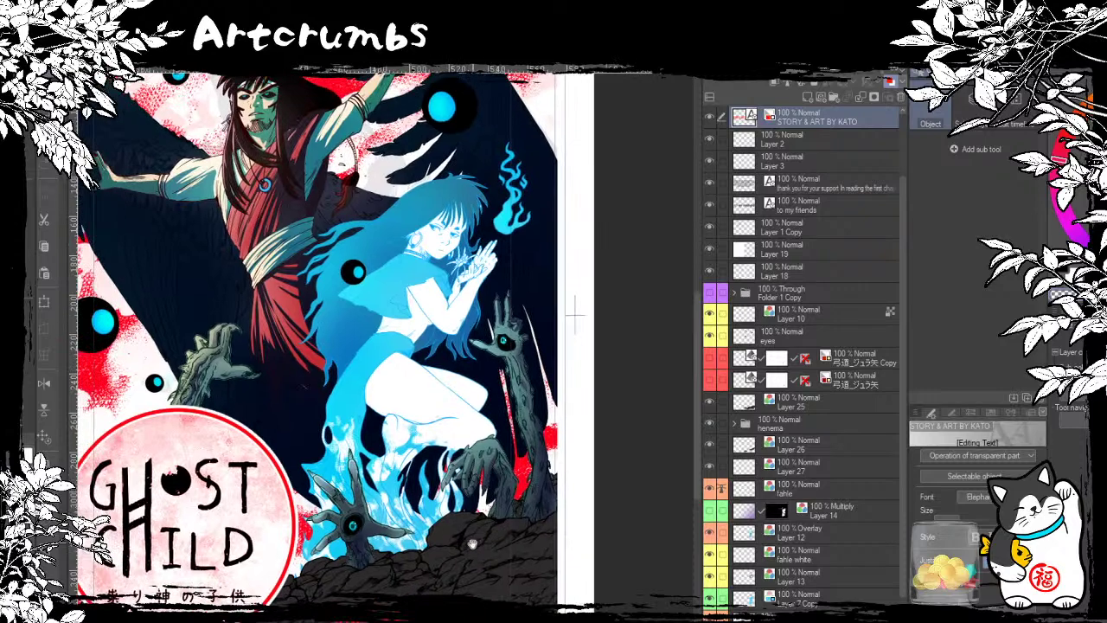
{"action": "scroll", "coordinate": [463, 510], "scroll_direction": "up", "scroll_amount": 3}
{"action": "scroll", "coordinate": [491, 486], "scroll_direction": "down", "scroll_amount": 3}
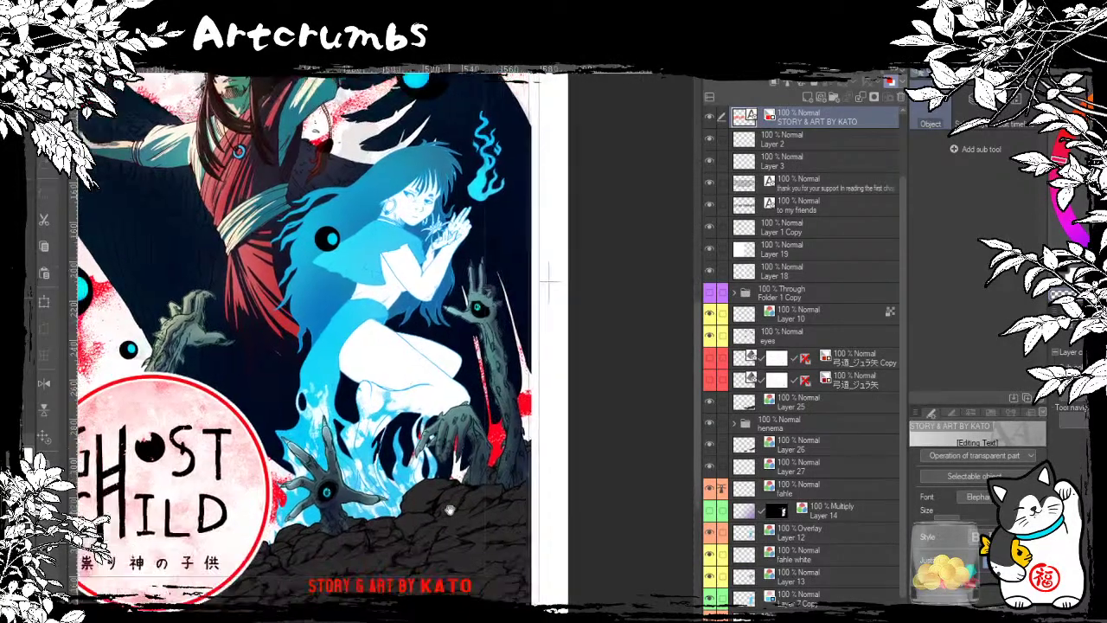
{"action": "left_click_drag", "start_coordinate": [502, 511], "coordinate": [494, 515]}
{"action": "scroll", "coordinate": [494, 516], "scroll_direction": "down", "scroll_amount": 2}
{"action": "scroll", "coordinate": [493, 516], "scroll_direction": "up", "scroll_amount": 3}
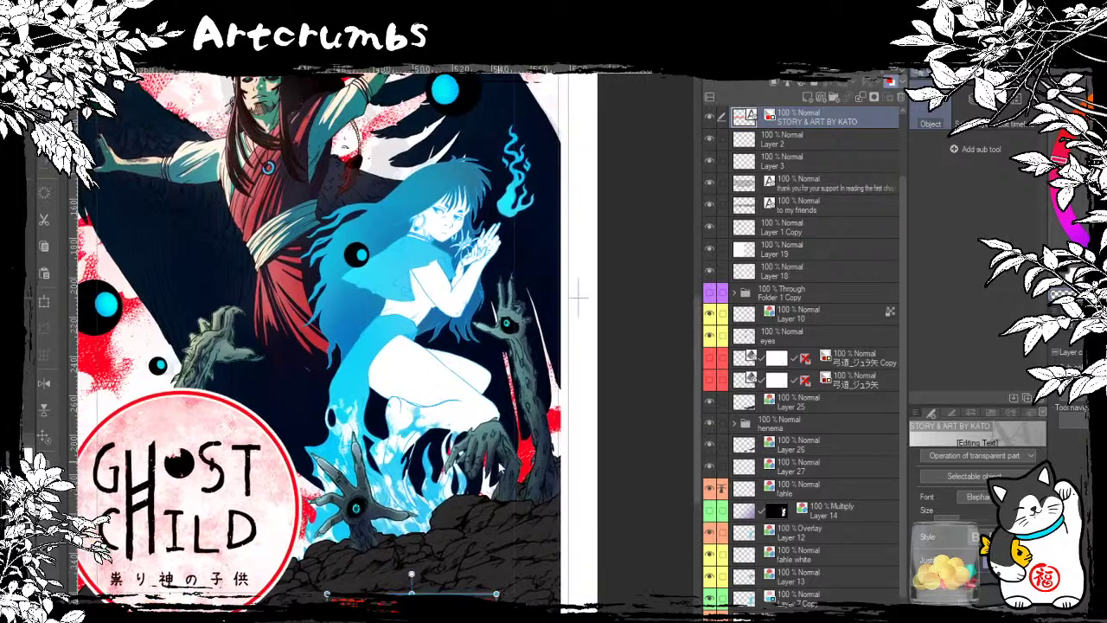
Step: Show the rough colour sketch in Folder 1 Copy and compare its figures and ground with the finished cover art
{"action": "scroll", "coordinate": [498, 465], "scroll_direction": "down", "scroll_amount": 2}
{"action": "scroll", "coordinate": [498, 466], "scroll_direction": "up", "scroll_amount": 3}
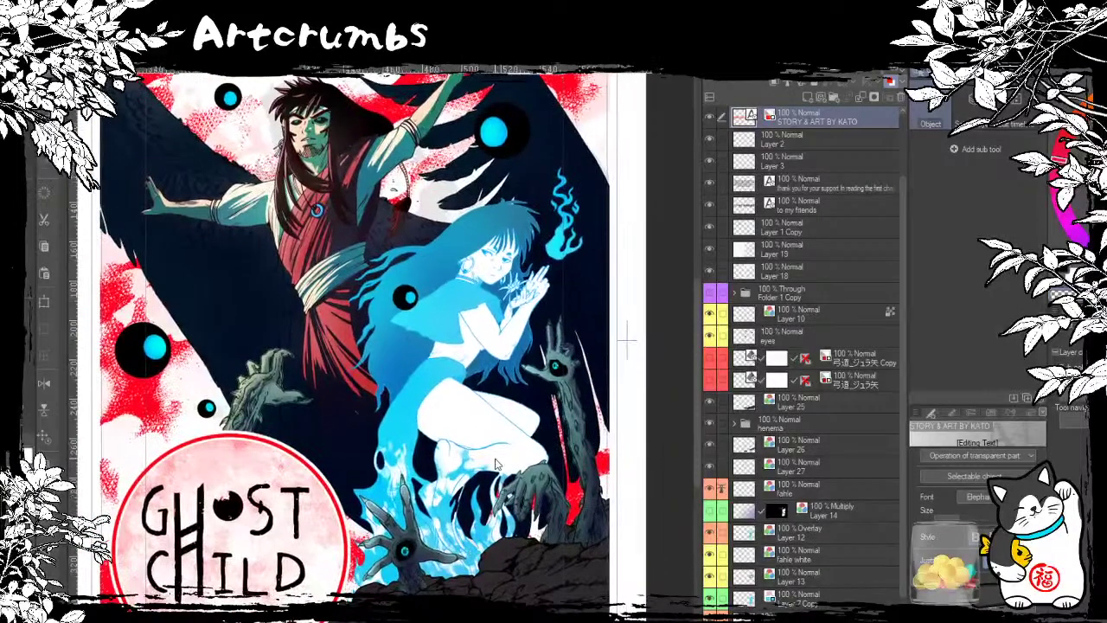
{"action": "scroll", "coordinate": [499, 465], "scroll_direction": "up", "scroll_amount": 1}
{"action": "scroll", "coordinate": [507, 424], "scroll_direction": "up", "scroll_amount": 1}
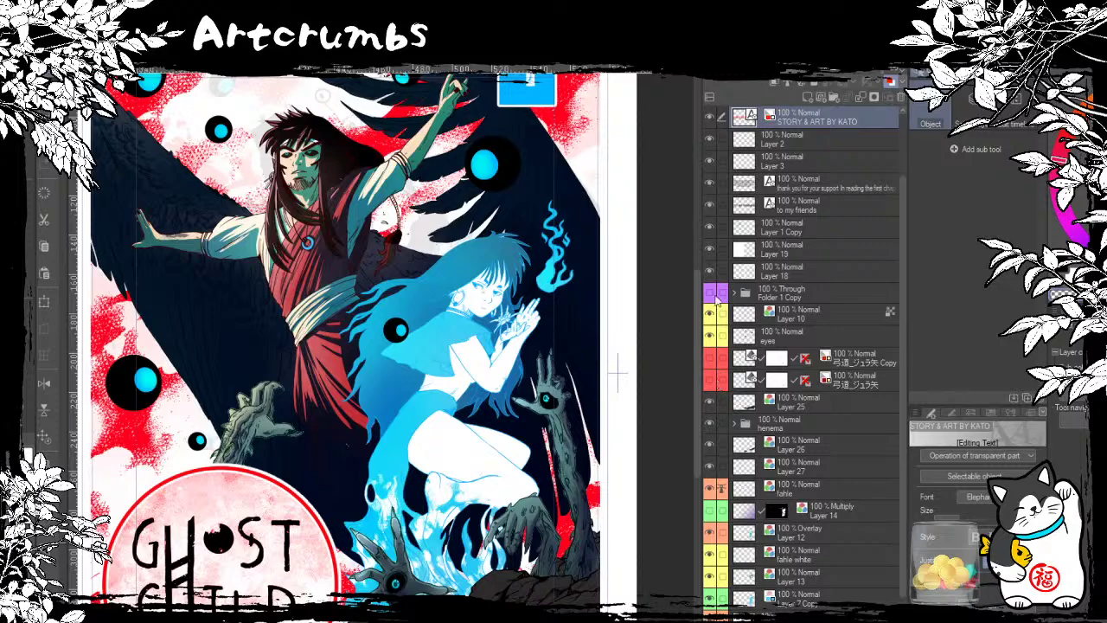
{"action": "left_click", "coordinate": [711, 294]}
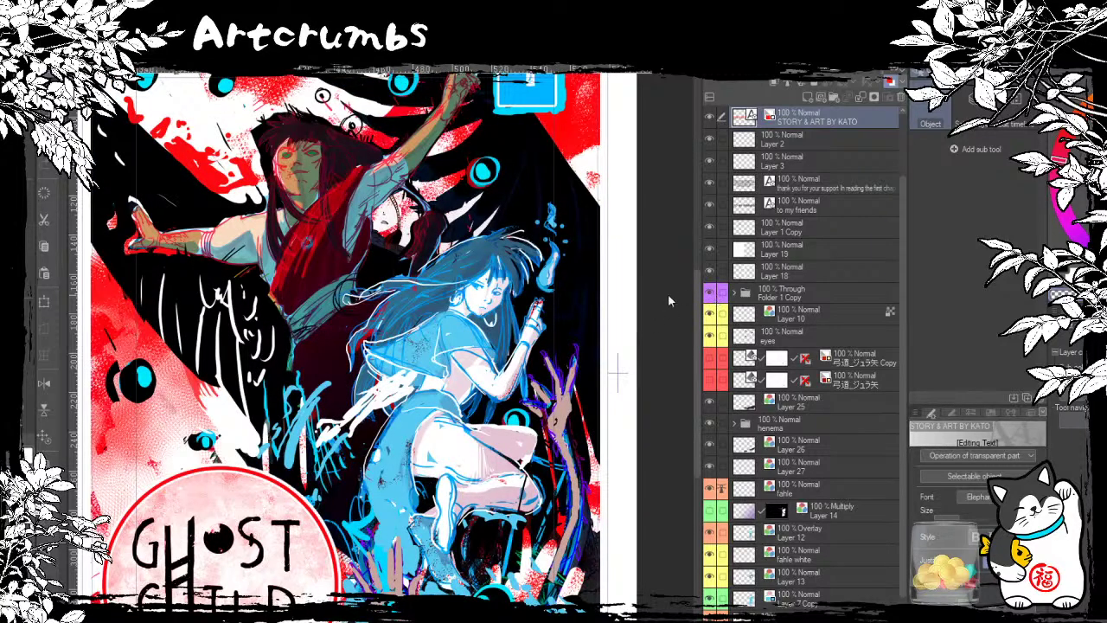
{"action": "scroll", "coordinate": [694, 320], "scroll_direction": "down", "scroll_amount": 3}
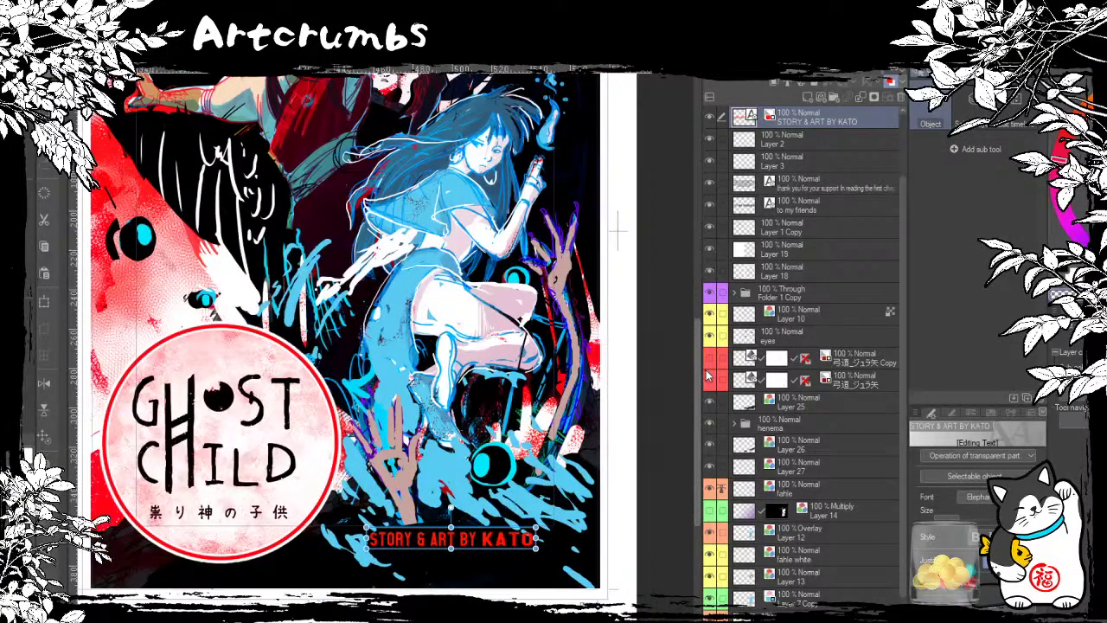
{"action": "scroll", "coordinate": [693, 330], "scroll_direction": "up", "scroll_amount": 3}
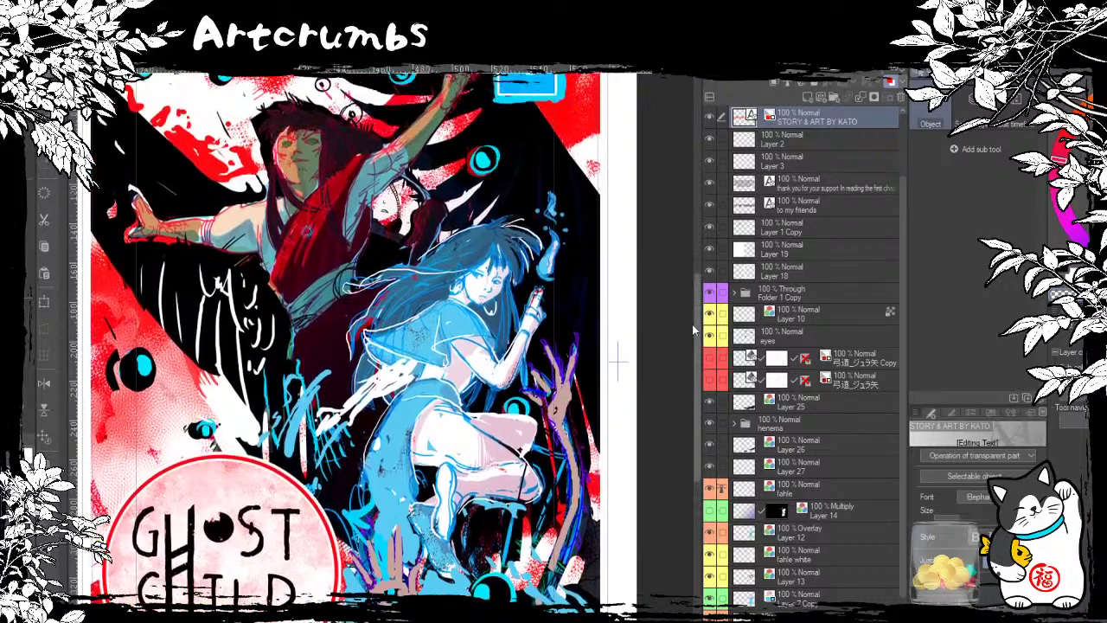
{"action": "scroll", "coordinate": [693, 330], "scroll_direction": "up", "scroll_amount": 3}
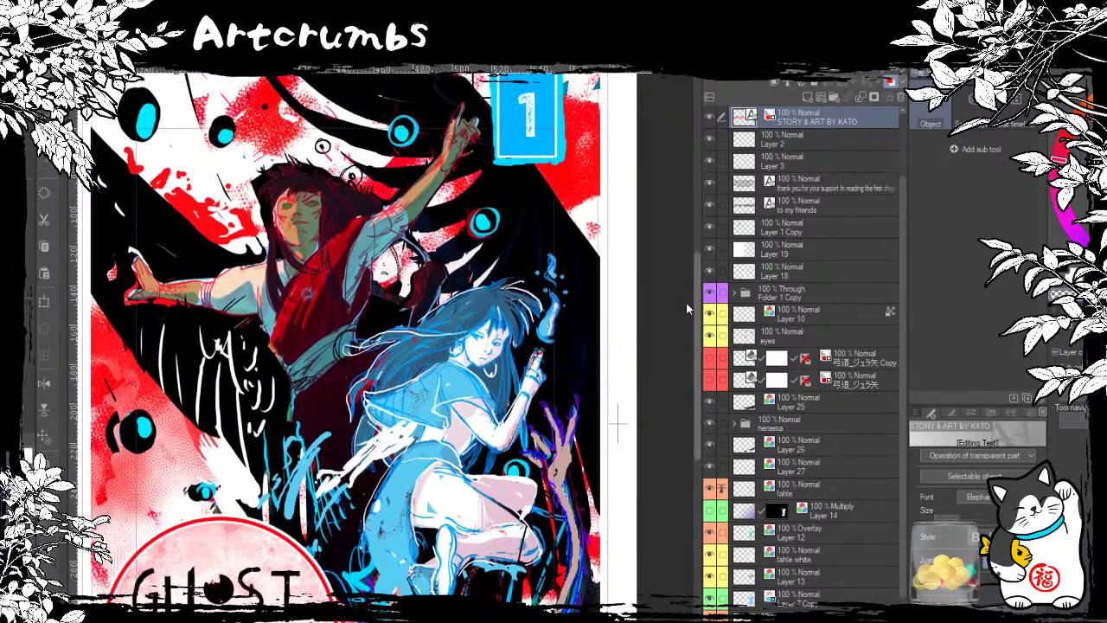
Step: Compare the rough sketch in Folder 1 Copy with the finished cover by toggling its visibility, and leave the sketch hidden
{"action": "scroll", "coordinate": [686, 303], "scroll_direction": "down", "scroll_amount": 3}
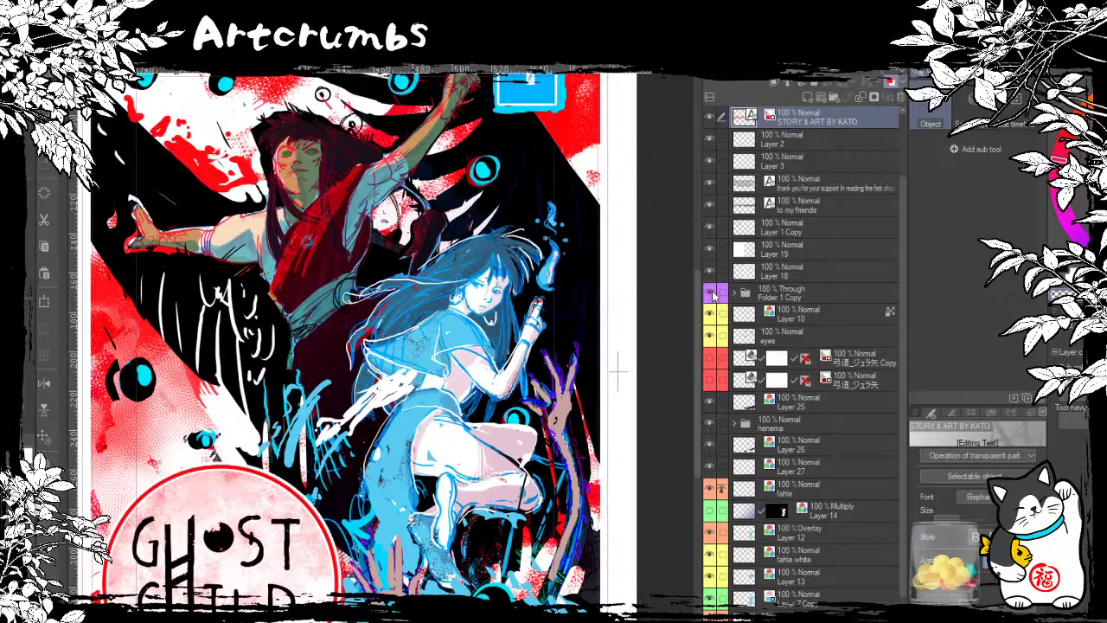
{"action": "left_click", "coordinate": [714, 294]}
{"action": "left_click", "coordinate": [714, 295]}
{"action": "left_click", "coordinate": [713, 294]}
{"action": "left_click", "coordinate": [713, 294]}
{"action": "left_click", "coordinate": [714, 294]}
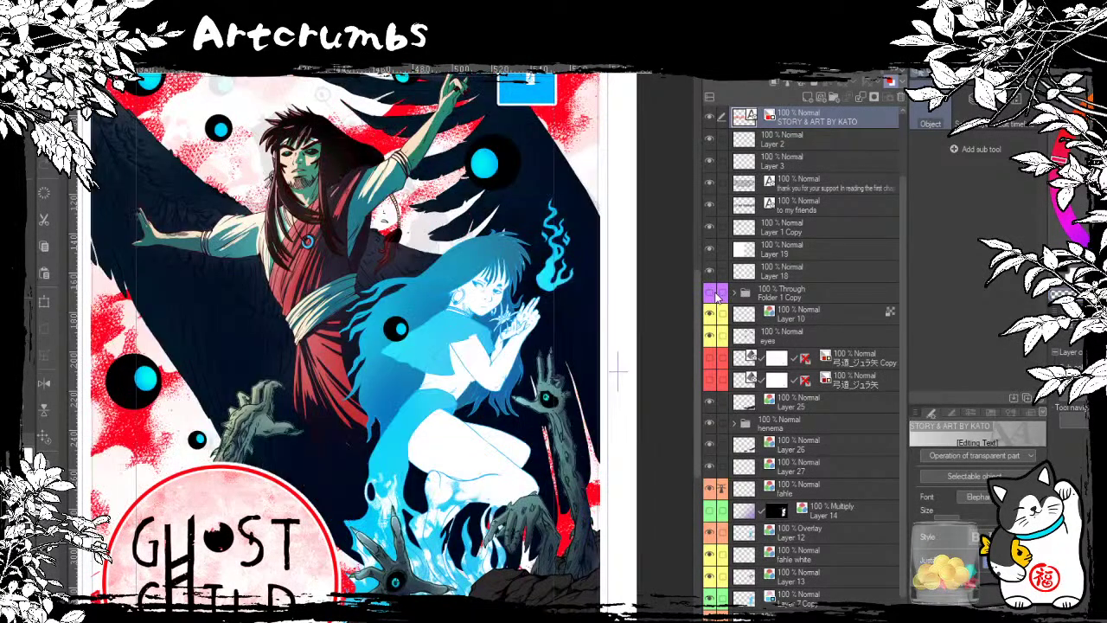
{"action": "left_click", "coordinate": [714, 295]}
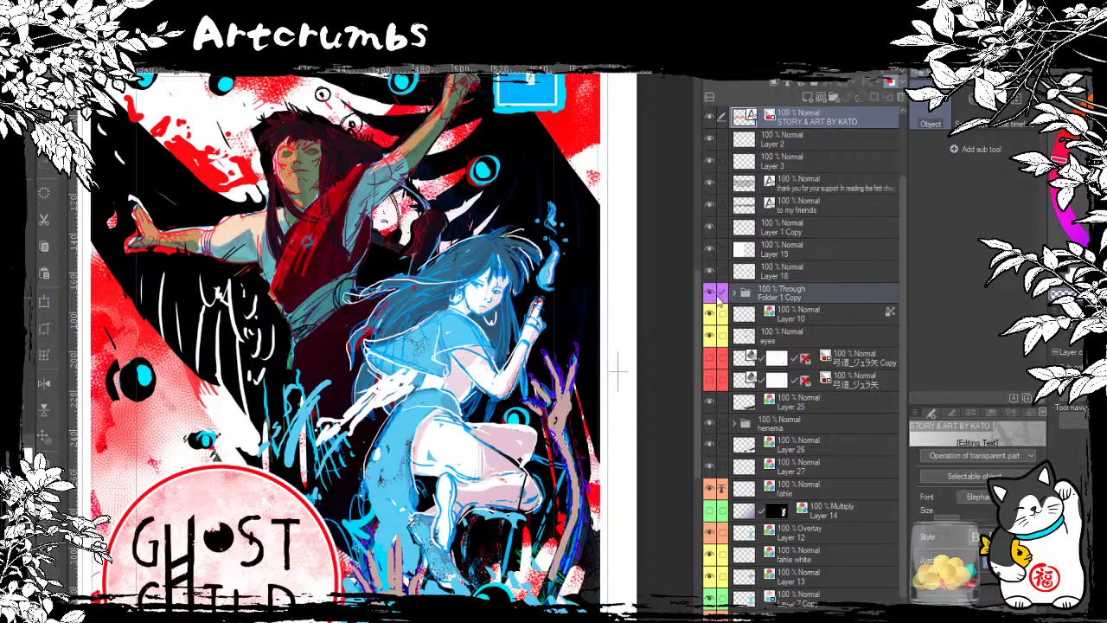
{"action": "left_click", "coordinate": [715, 295]}
{"action": "left_click", "coordinate": [714, 295]}
{"action": "left_click", "coordinate": [713, 295]}
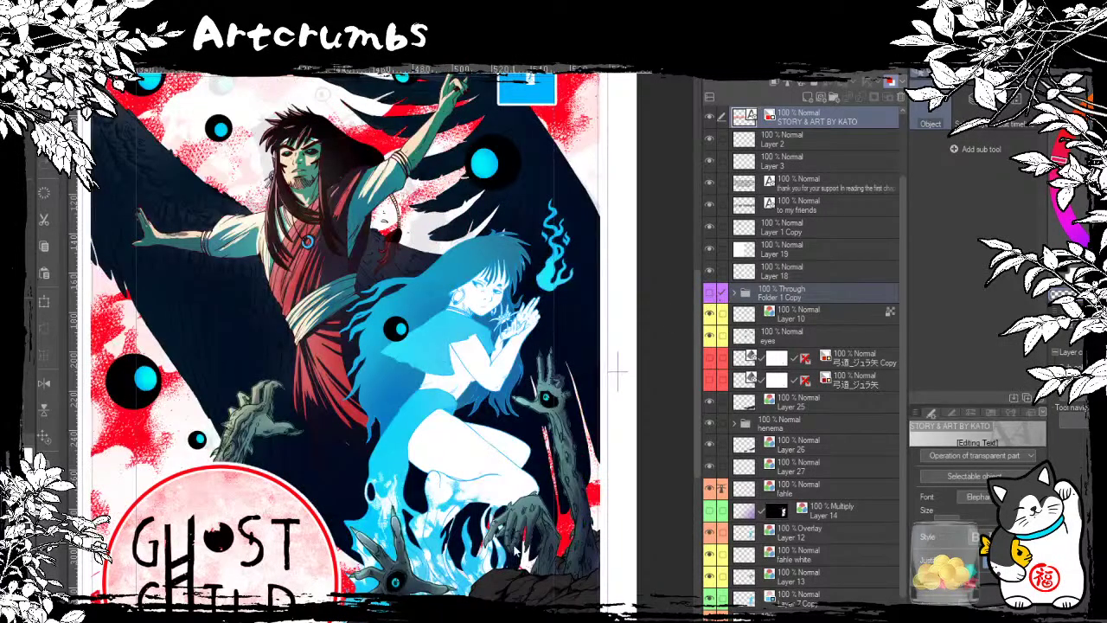
{"action": "left_click", "coordinate": [714, 295]}
{"action": "left_click", "coordinate": [714, 295]}
Step: Erase the grey hand above the title circle from Layer 6 Copy, Layer 20 and Layer 17 in the henema folder
{"action": "key", "text": "k"}
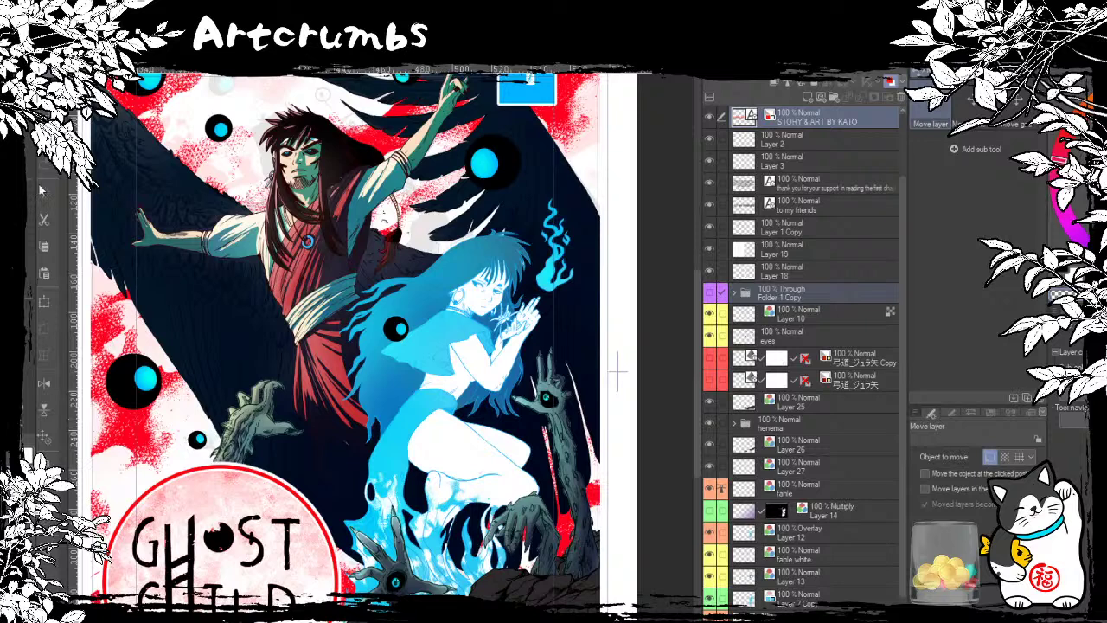
{"action": "key", "text": "o"}
{"action": "left_click", "coordinate": [253, 399]}
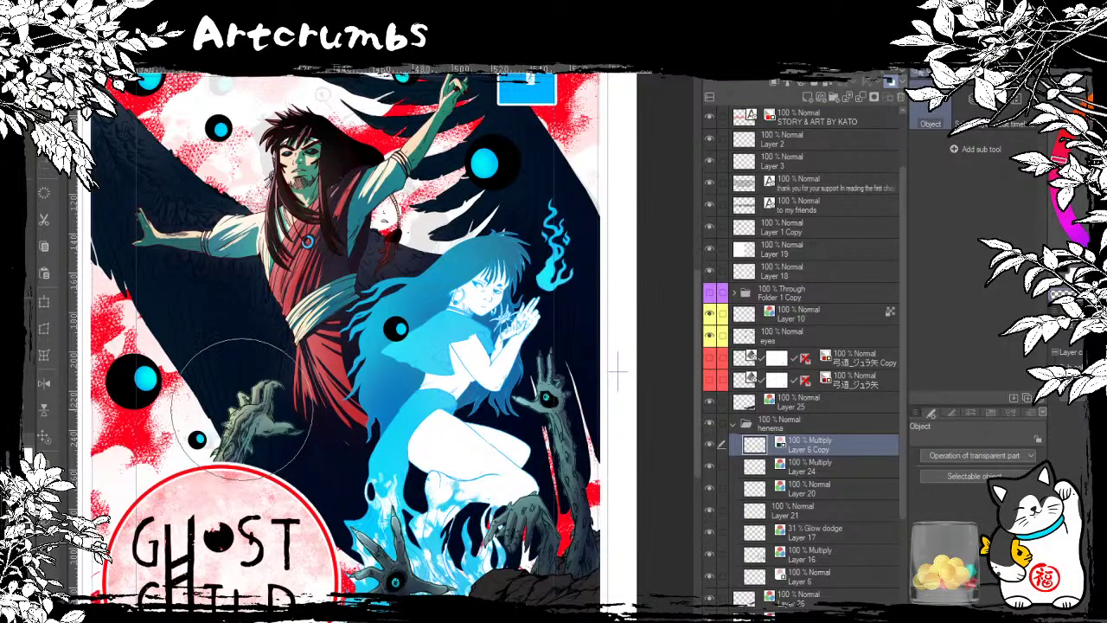
{"action": "mouse_move", "coordinate": [242, 406]}
{"action": "left_mouse_down"}
{"action": "mouse_move", "coordinate": [275, 386]}
{"action": "mouse_move", "coordinate": [287, 443]}
{"action": "mouse_move", "coordinate": [297, 431]}
{"action": "mouse_move", "coordinate": [294, 415]}
{"action": "mouse_move", "coordinate": [248, 439]}
{"action": "mouse_move", "coordinate": [235, 466]}
{"action": "mouse_move", "coordinate": [215, 462]}
{"action": "left_mouse_up"}
{"action": "left_click", "coordinate": [258, 419]}
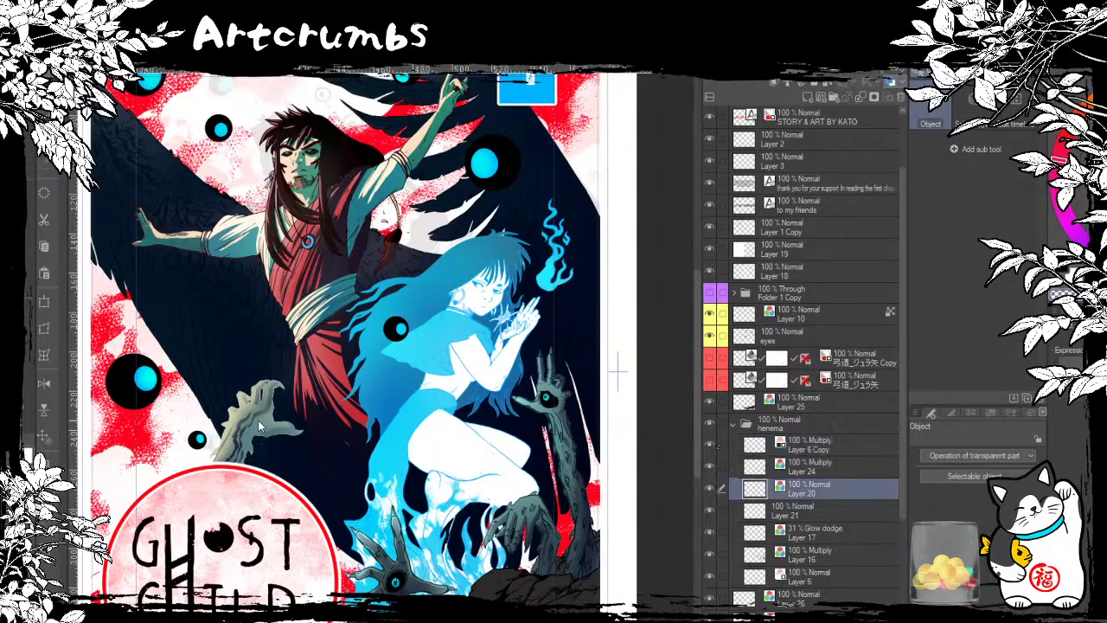
{"action": "mouse_move", "coordinate": [263, 381]}
{"action": "left_mouse_down"}
{"action": "mouse_move", "coordinate": [272, 372]}
{"action": "mouse_move", "coordinate": [277, 389]}
{"action": "mouse_move", "coordinate": [246, 400]}
{"action": "mouse_move", "coordinate": [216, 464]}
{"action": "left_mouse_up"}
{"action": "left_click", "coordinate": [264, 430]}
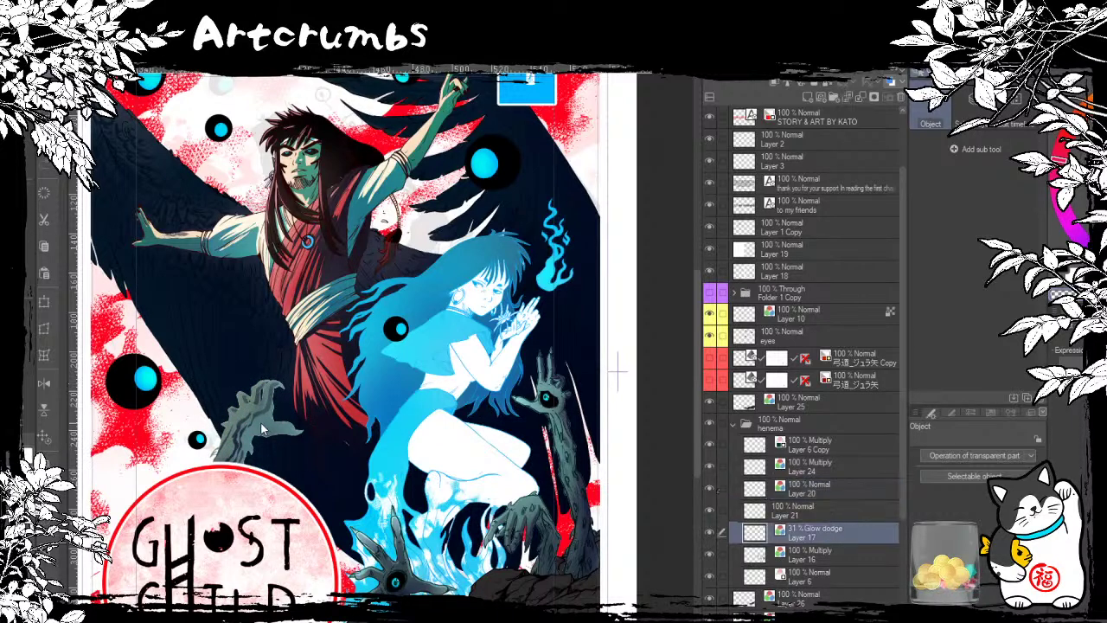
{"action": "mouse_move", "coordinate": [270, 384]}
{"action": "left_mouse_down"}
{"action": "mouse_move", "coordinate": [255, 391]}
{"action": "mouse_move", "coordinate": [281, 395]}
{"action": "mouse_move", "coordinate": [257, 402]}
{"action": "mouse_move", "coordinate": [213, 458]}
{"action": "left_mouse_up"}
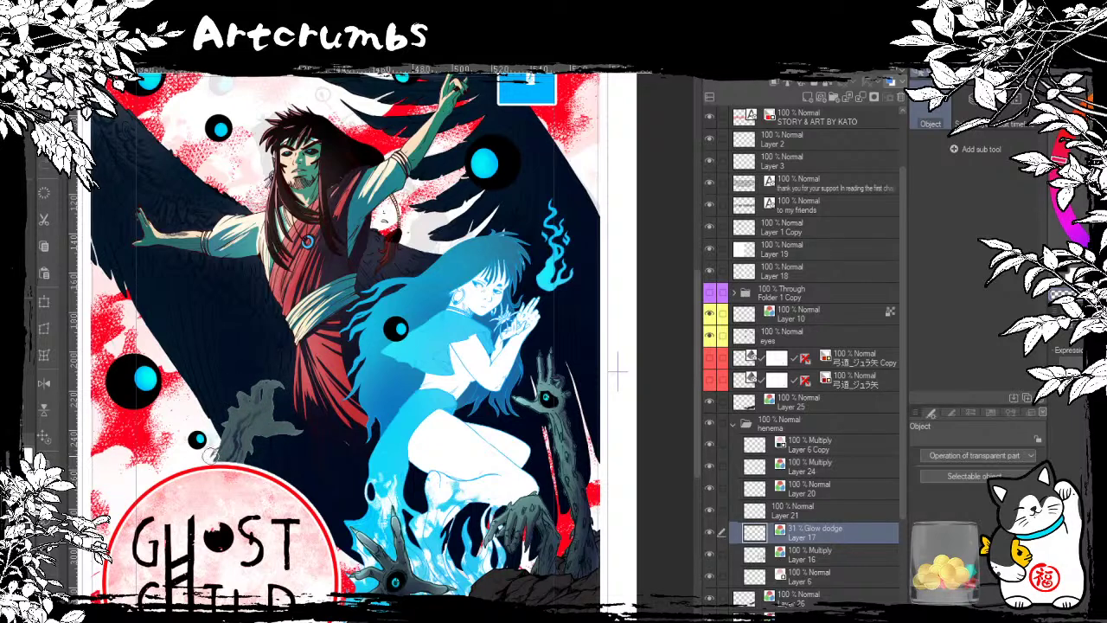
Step: Erase the rest of the grey hand above the title circle from Layer 16, Layer 6 and Layer 24
{"action": "left_click", "coordinate": [245, 416], "text": "ctrl"}
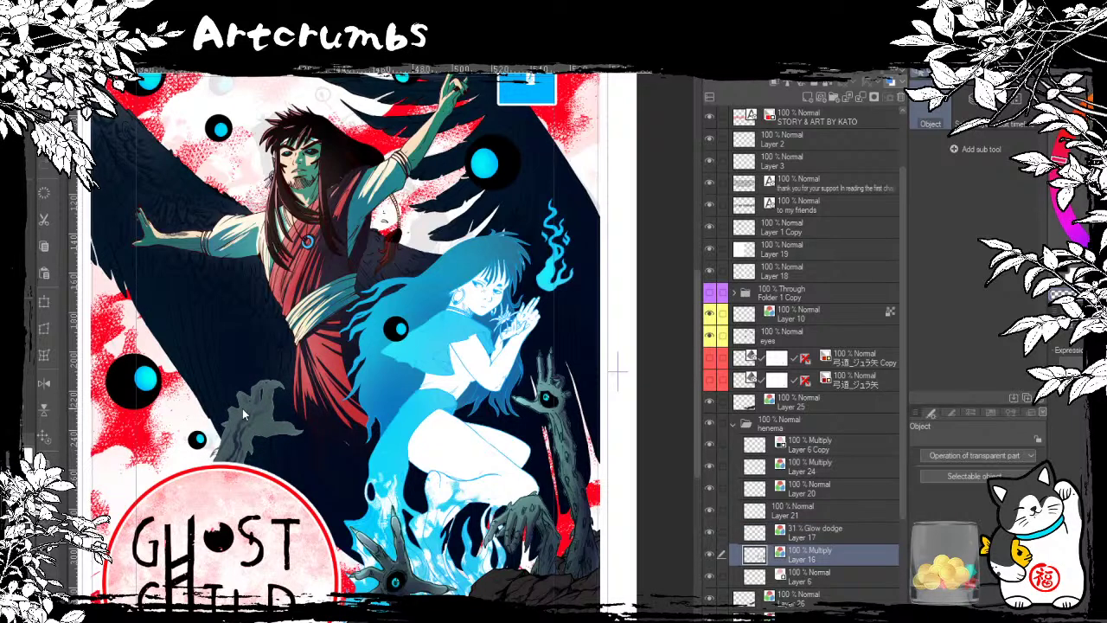
{"action": "mouse_move", "coordinate": [265, 373]}
{"action": "left_mouse_down"}
{"action": "mouse_move", "coordinate": [294, 398]}
{"action": "mouse_move", "coordinate": [298, 428]}
{"action": "mouse_move", "coordinate": [221, 400]}
{"action": "mouse_move", "coordinate": [232, 448]}
{"action": "mouse_move", "coordinate": [217, 463]}
{"action": "left_mouse_up"}
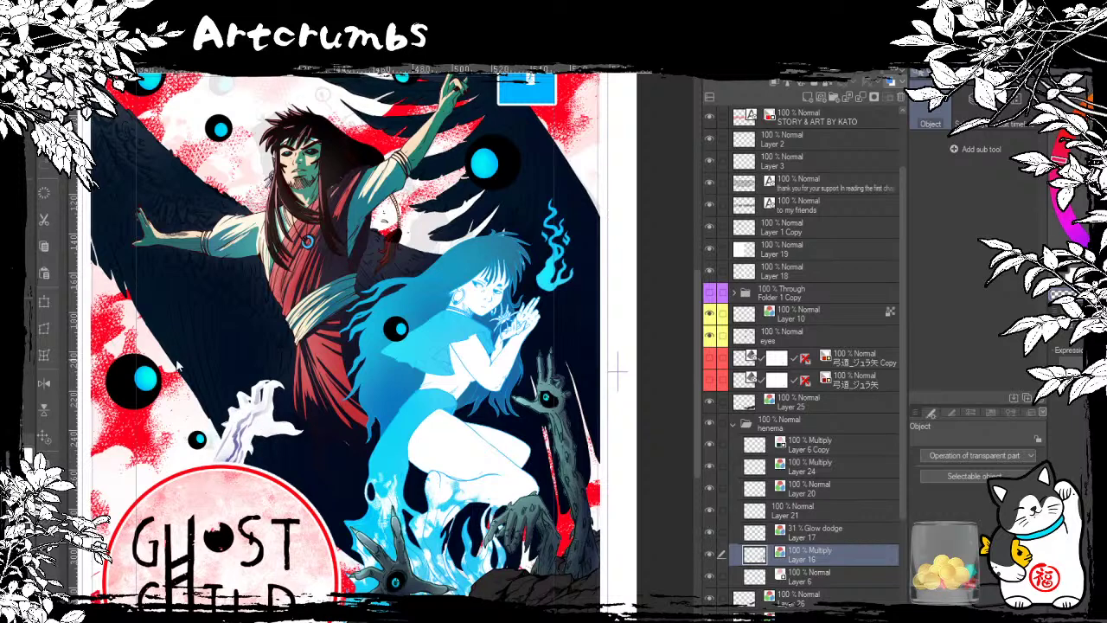
{"action": "left_click", "coordinate": [256, 421], "text": "ctrl"}
{"action": "mouse_move", "coordinate": [257, 422]}
{"action": "left_mouse_down"}
{"action": "mouse_move", "coordinate": [295, 409]}
{"action": "mouse_move", "coordinate": [313, 432]}
{"action": "mouse_move", "coordinate": [268, 418]}
{"action": "mouse_move", "coordinate": [266, 431]}
{"action": "mouse_move", "coordinate": [221, 410]}
{"action": "mouse_move", "coordinate": [215, 438]}
{"action": "mouse_move", "coordinate": [235, 474]}
{"action": "left_mouse_up"}
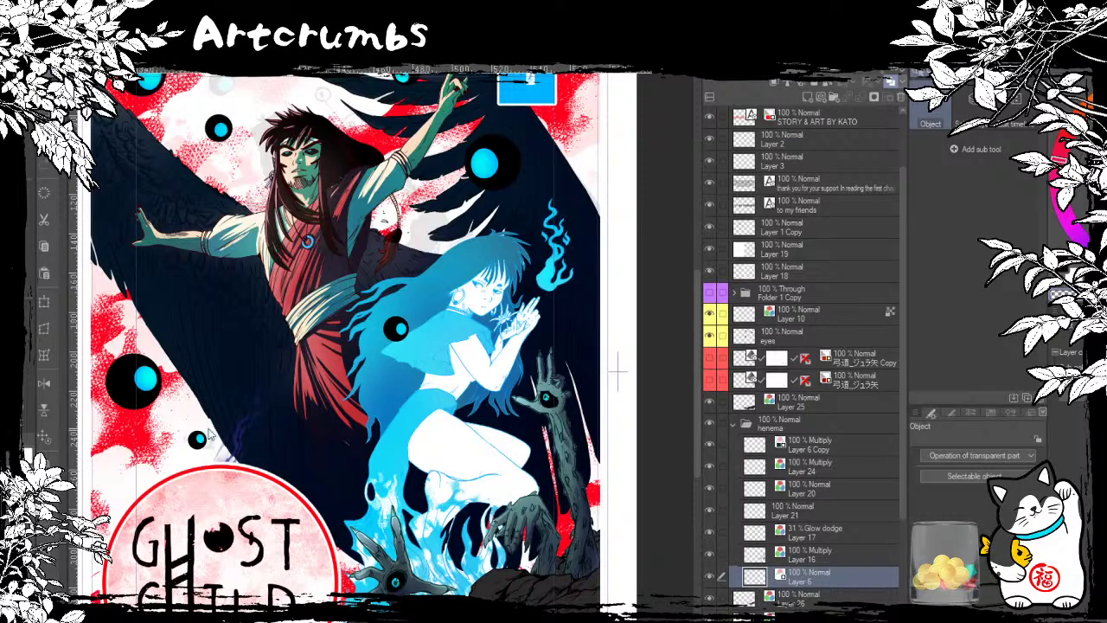
{"action": "left_click", "coordinate": [239, 449], "text": "ctrl+shift"}
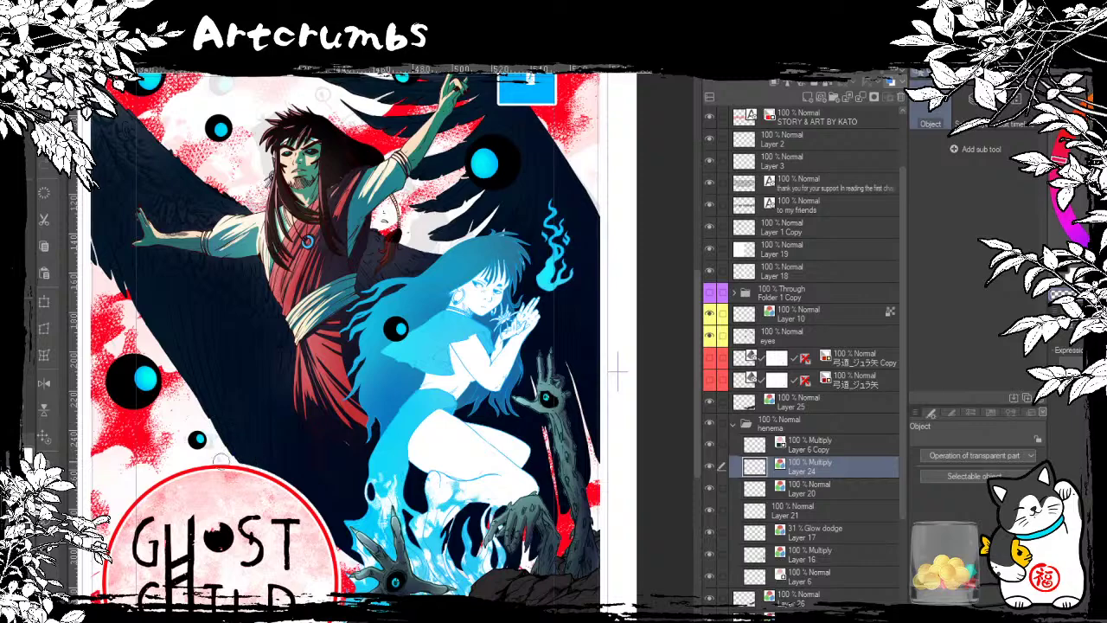
Step: Examine the figures, title circle and rocky ground across the cover with the grey hand removed
{"action": "scroll", "coordinate": [184, 359], "scroll_direction": "right", "scroll_amount": 3}
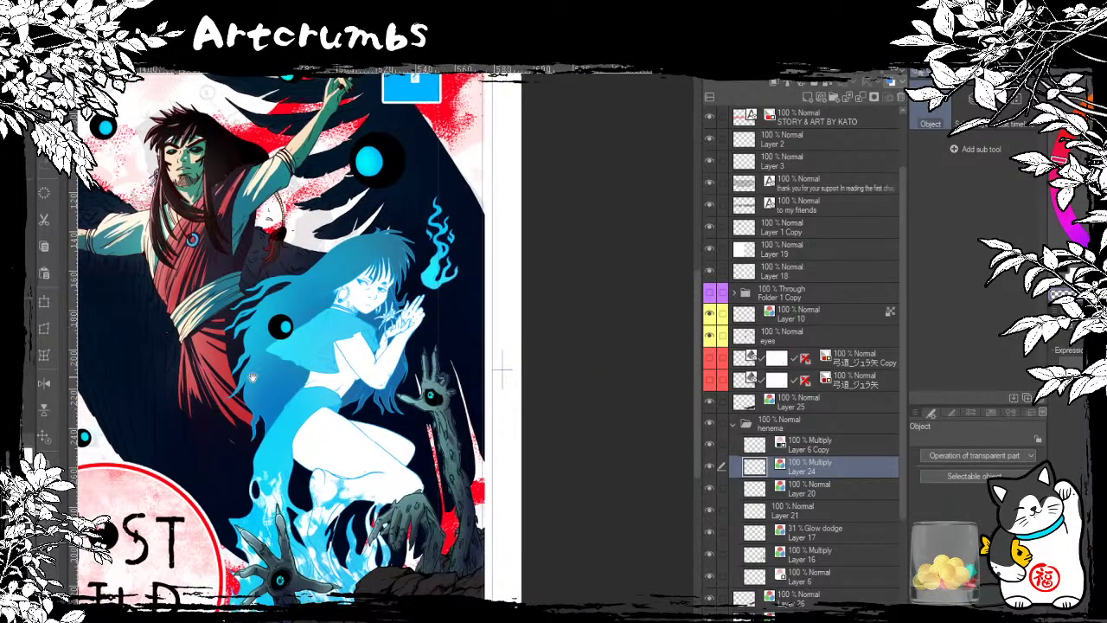
{"action": "left_click_drag", "start_coordinate": [253, 378], "coordinate": [332, 331]}
{"action": "left_click_drag", "start_coordinate": [378, 499], "coordinate": [448, 511]}
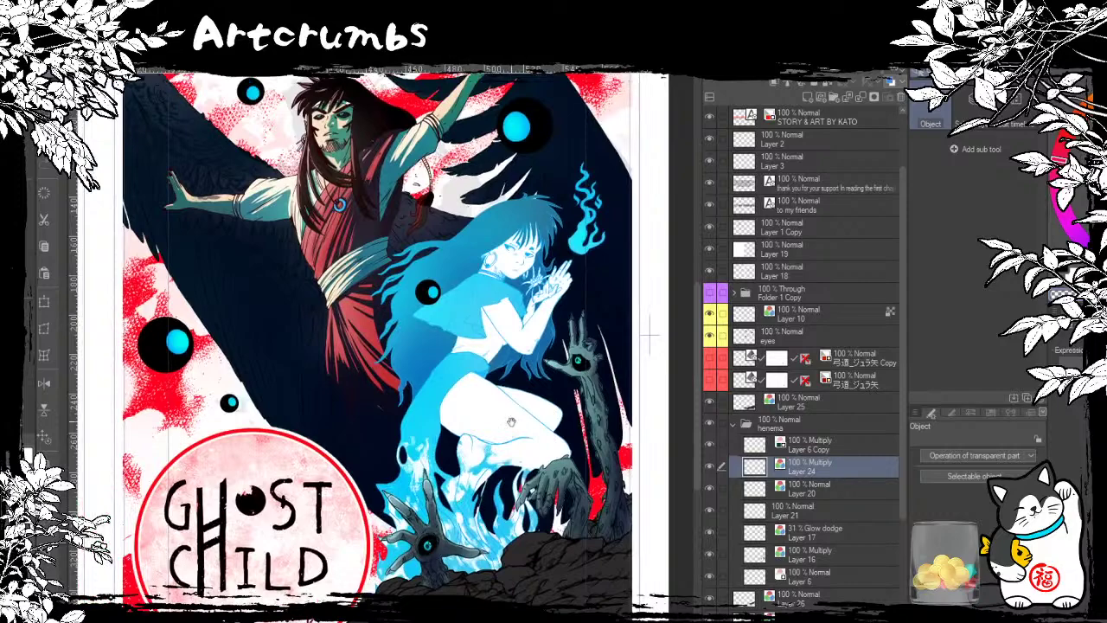
{"action": "scroll", "coordinate": [459, 505], "scroll_direction": "up", "scroll_amount": 3}
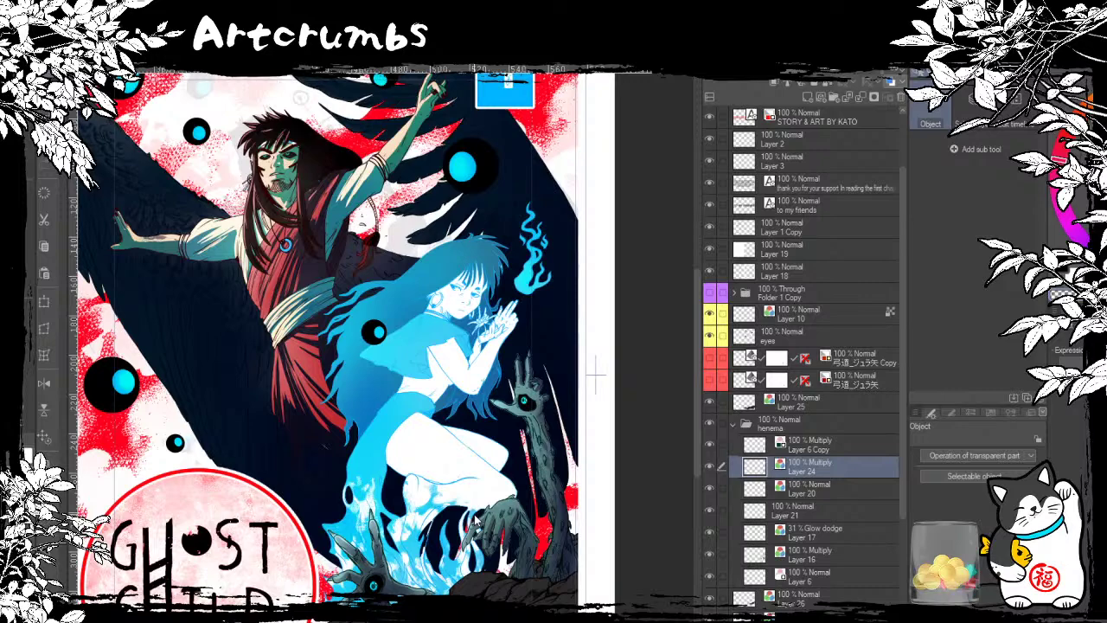
{"action": "left_click_drag", "start_coordinate": [477, 521], "coordinate": [405, 590]}
{"action": "left_click_drag", "start_coordinate": [442, 412], "coordinate": [439, 499]}
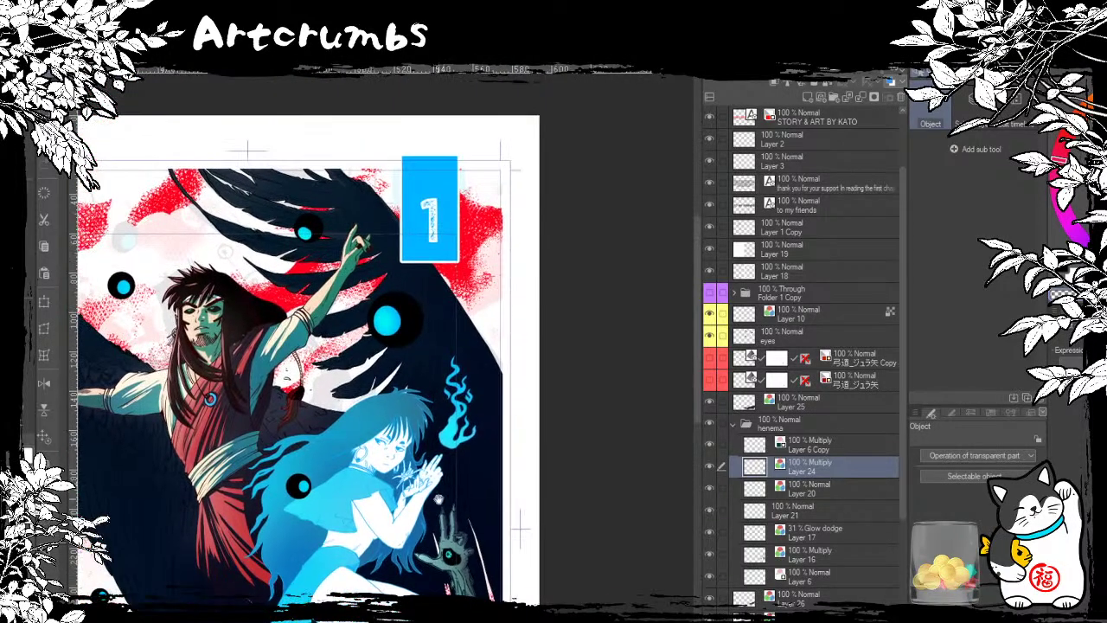
{"action": "left_click_drag", "start_coordinate": [456, 605], "coordinate": [538, 368]}
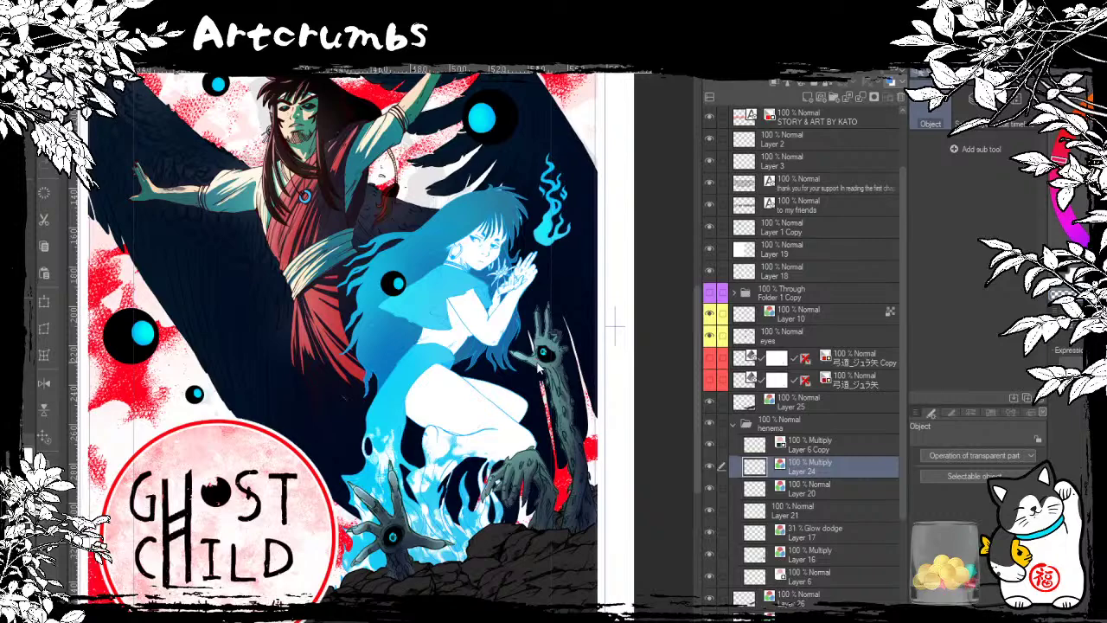
{"action": "left_click_drag", "start_coordinate": [482, 478], "coordinate": [502, 582]}
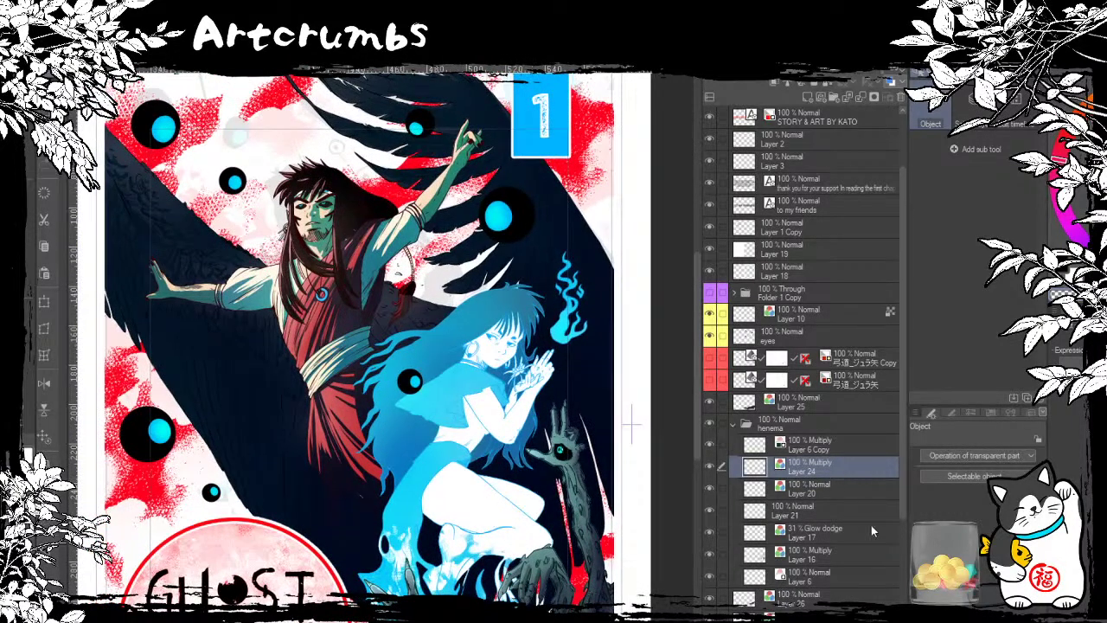
Step: Select the layer just below the arms folder heading and toggle its visibility to check its effect on the artwork
{"action": "scroll", "coordinate": [899, 502], "scroll_direction": "down", "scroll_amount": 1}
{"action": "scroll", "coordinate": [898, 498], "scroll_direction": "down", "scroll_amount": 10}
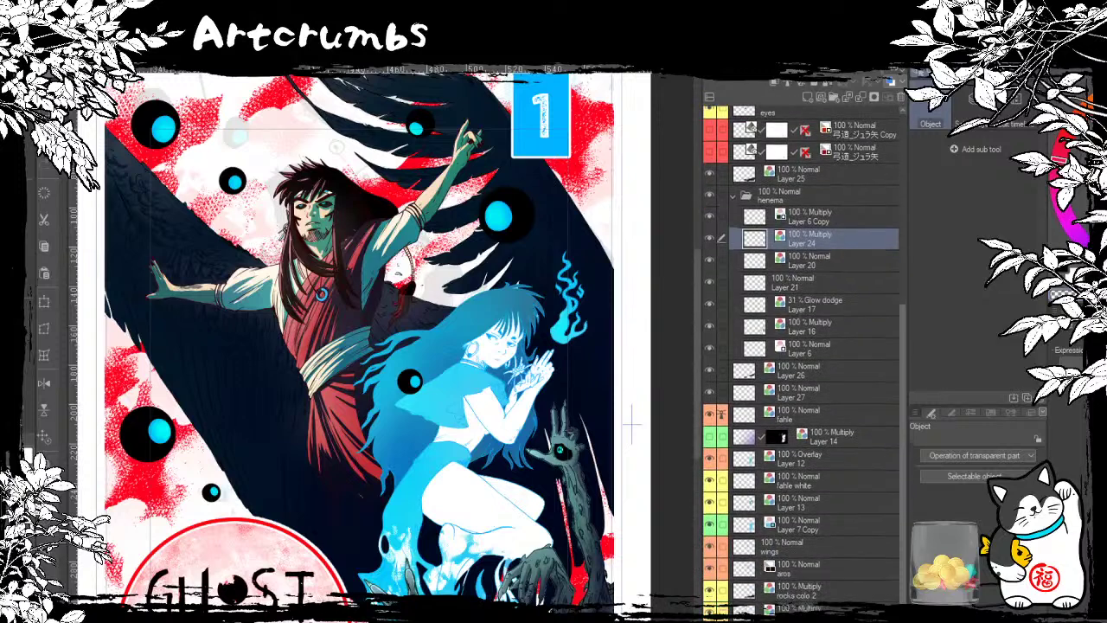
{"action": "left_click", "coordinate": [735, 602]}
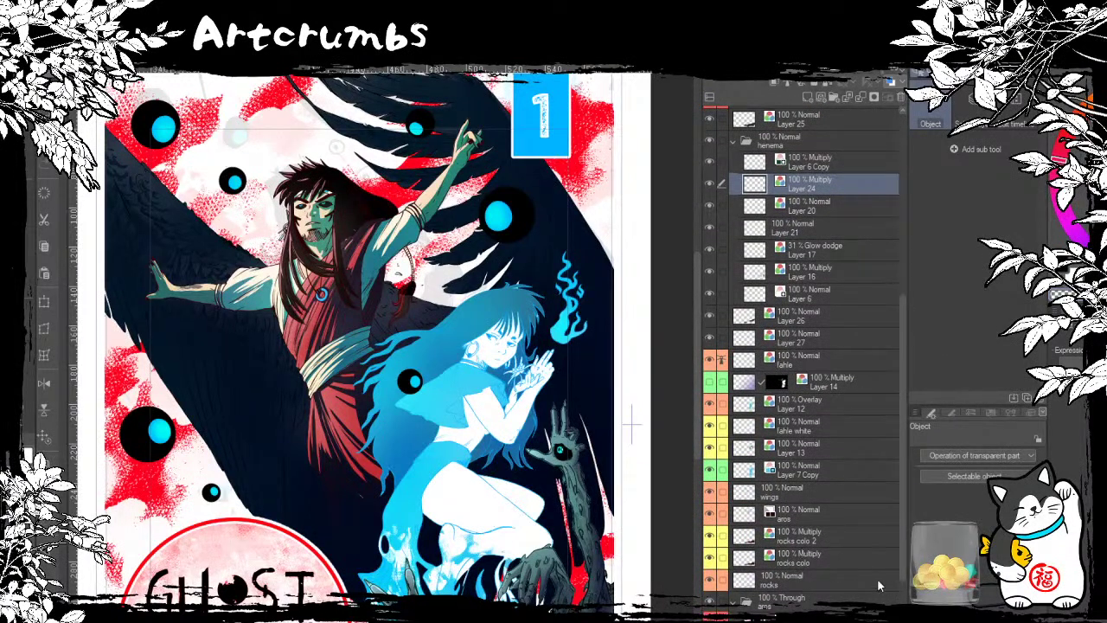
{"action": "left_click", "coordinate": [865, 617]}
{"action": "left_click", "coordinate": [709, 619]}
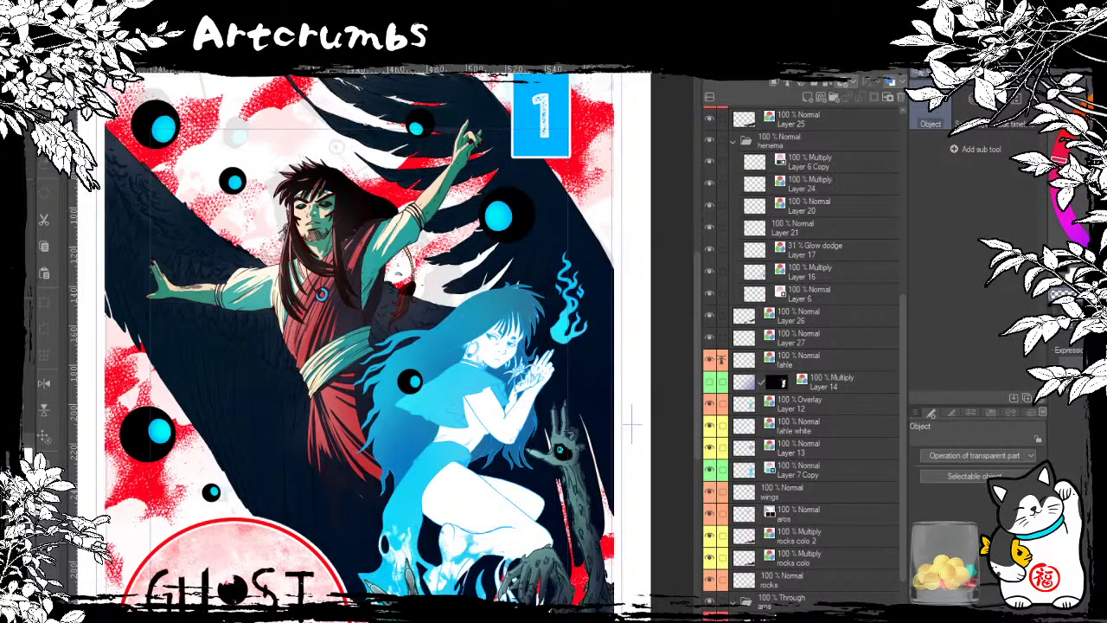
{"action": "left_click", "coordinate": [709, 618]}
{"action": "left_click", "coordinate": [709, 619]}
{"action": "left_click", "coordinate": [709, 618]}
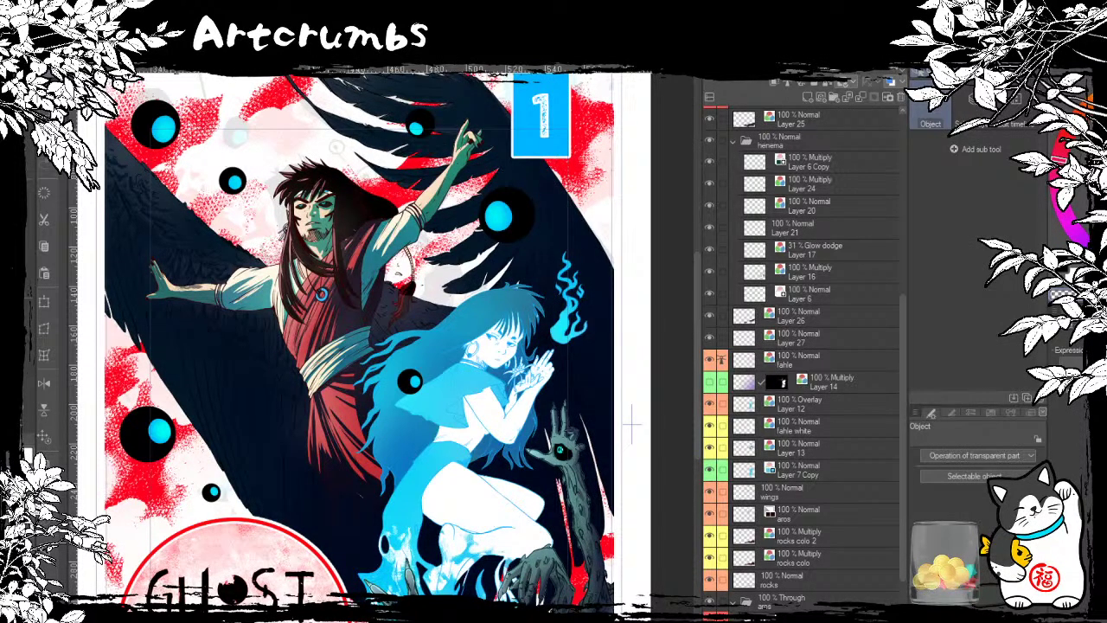
Step: Choose the Soft eraser, set its brush size to 215.4, and bring the blue girl upright into view
{"action": "key", "text": "e"}
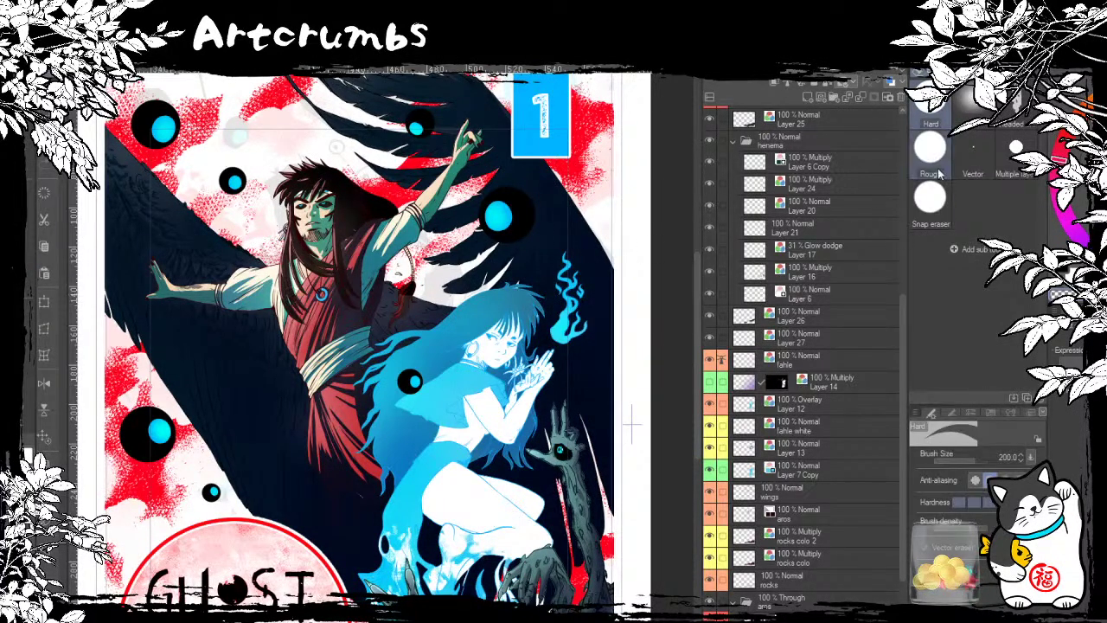
{"action": "left_click", "coordinate": [973, 102]}
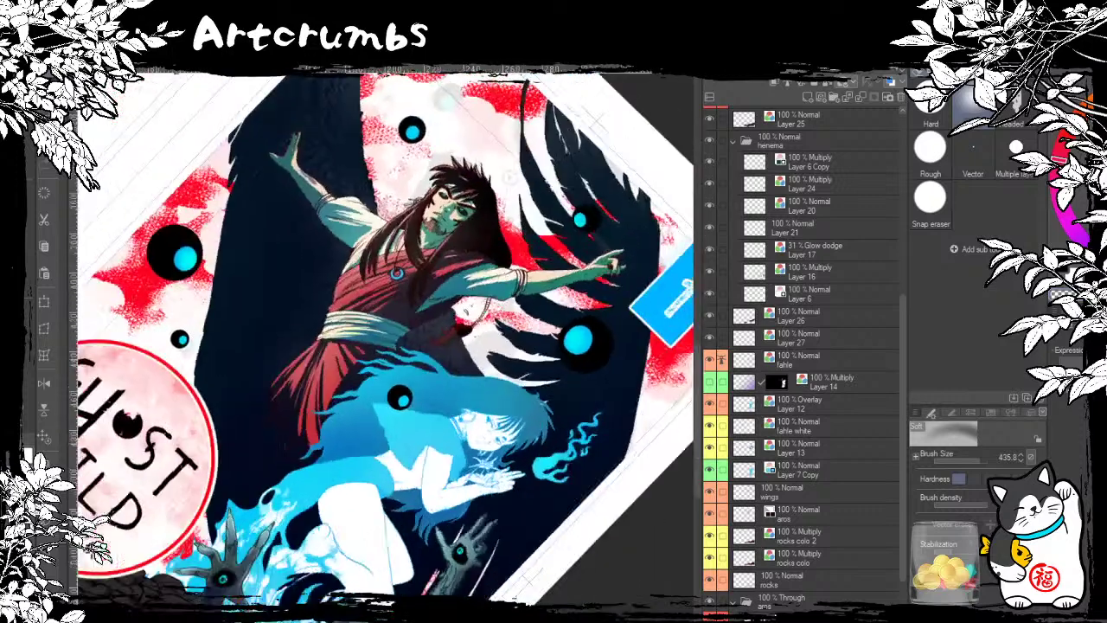
{"action": "left_click_drag", "start_coordinate": [509, 259], "coordinate": [541, 305]}
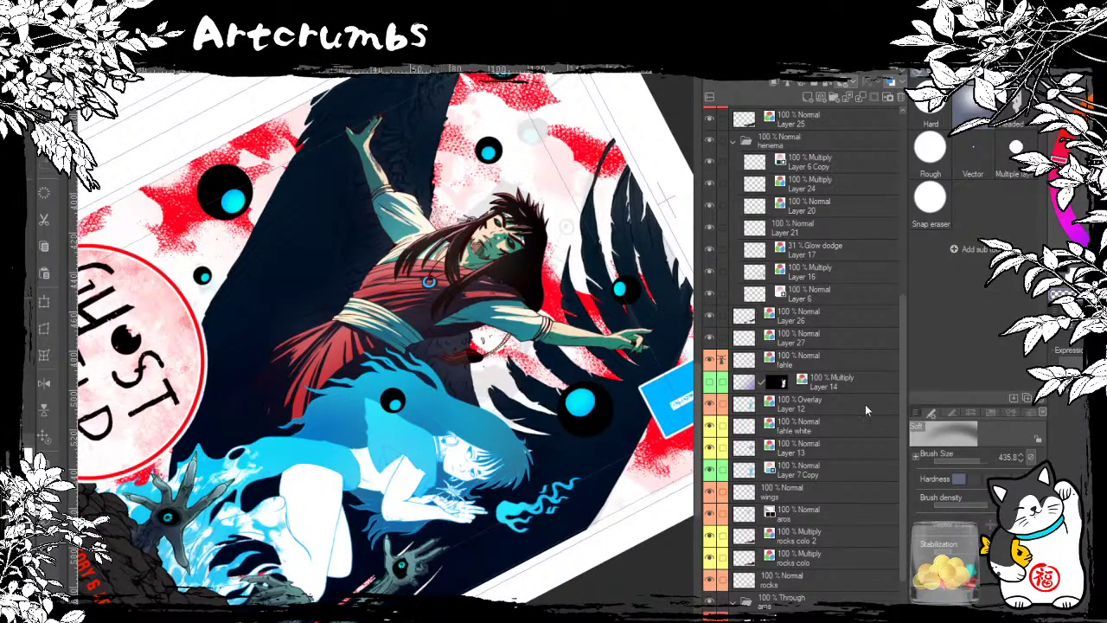
{"action": "left_click", "coordinate": [978, 458]}
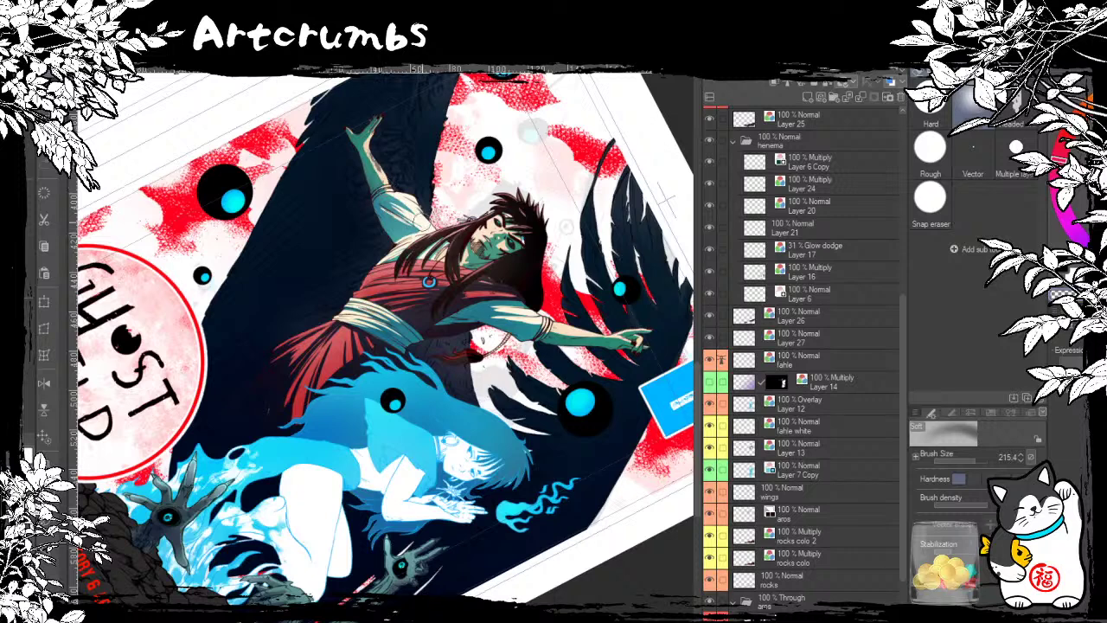
{"action": "key", "text": "ctrl+0"}
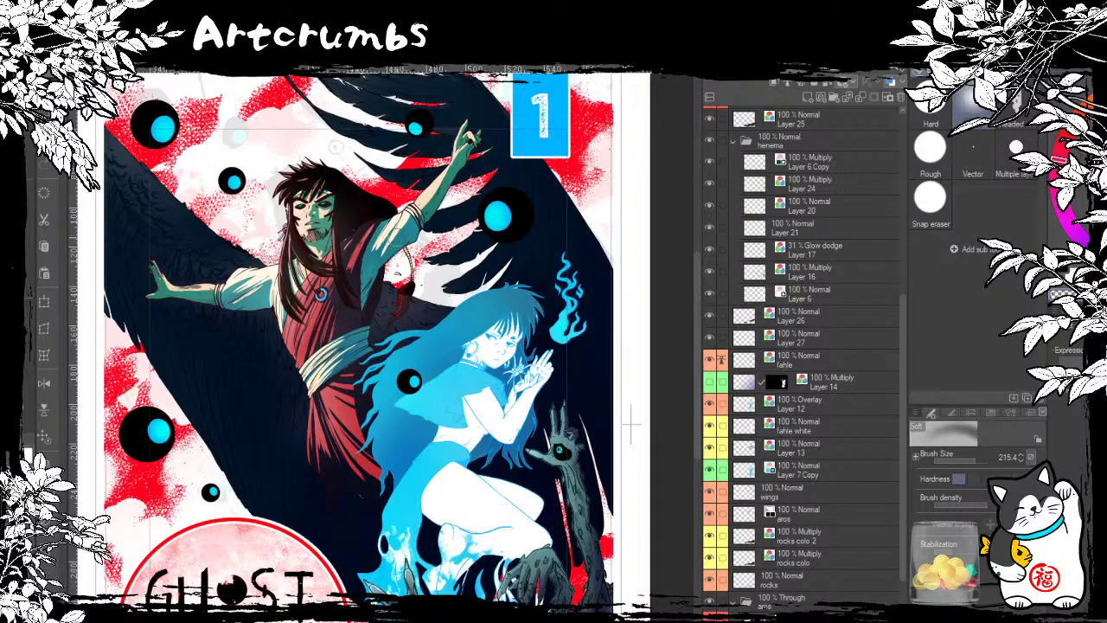
{"action": "left_click_drag", "start_coordinate": [413, 247], "coordinate": [313, 198]}
{"action": "left_click_drag", "start_coordinate": [356, 500], "coordinate": [367, 544]}
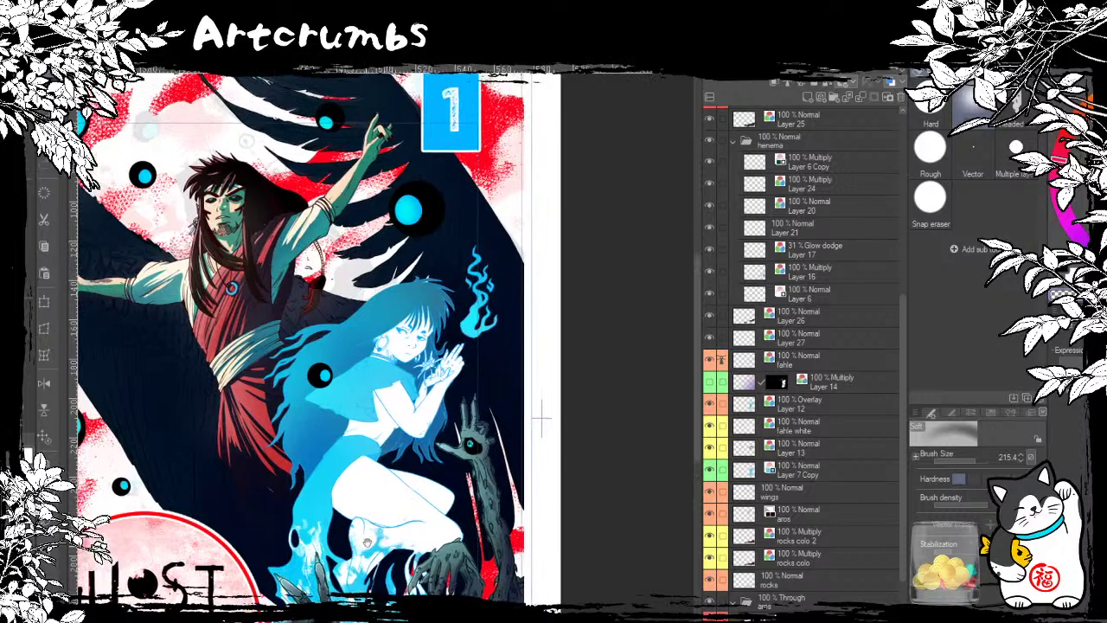
{"action": "left_click_drag", "start_coordinate": [423, 495], "coordinate": [441, 528]}
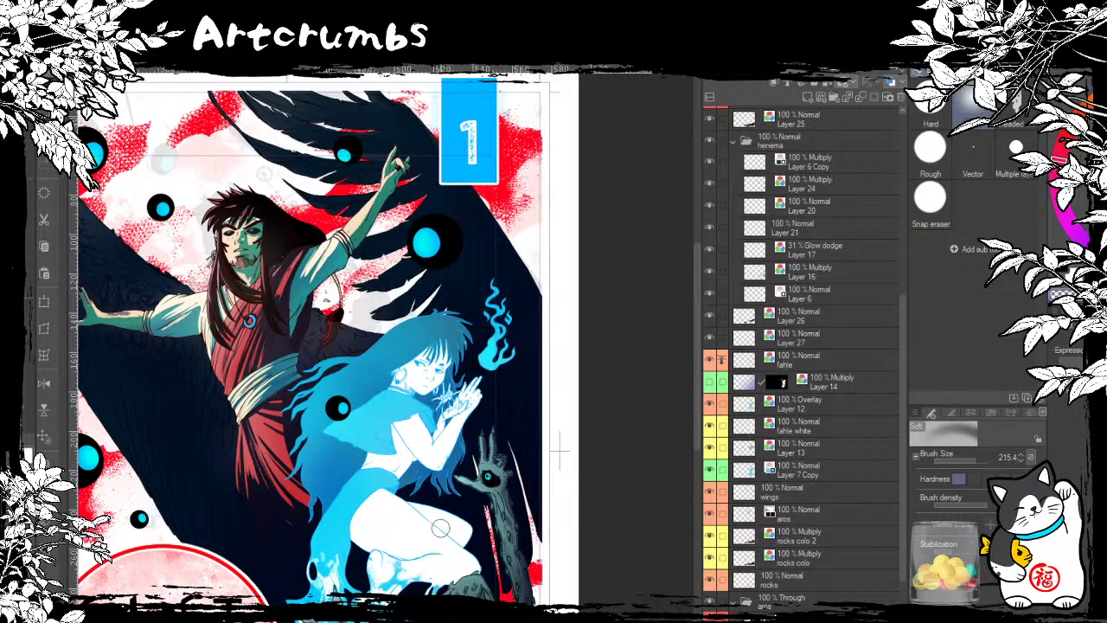
Step: Show the Layer 14 Multiply shadow over the blue girl and set its opacity to 51%
{"action": "left_click", "coordinate": [711, 381]}
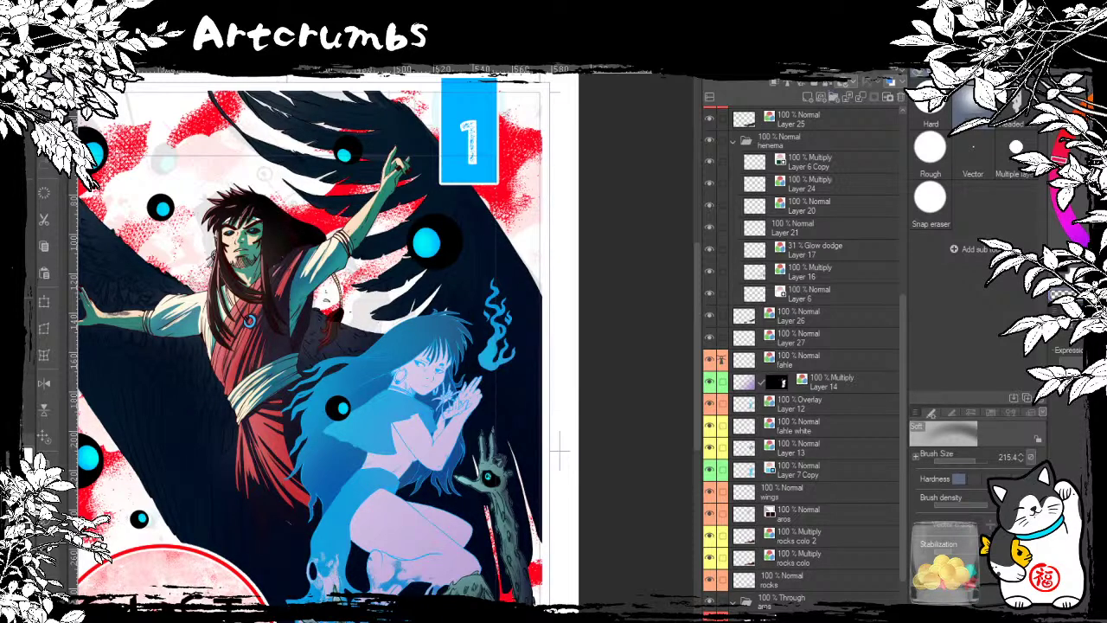
{"action": "left_click", "coordinate": [751, 382]}
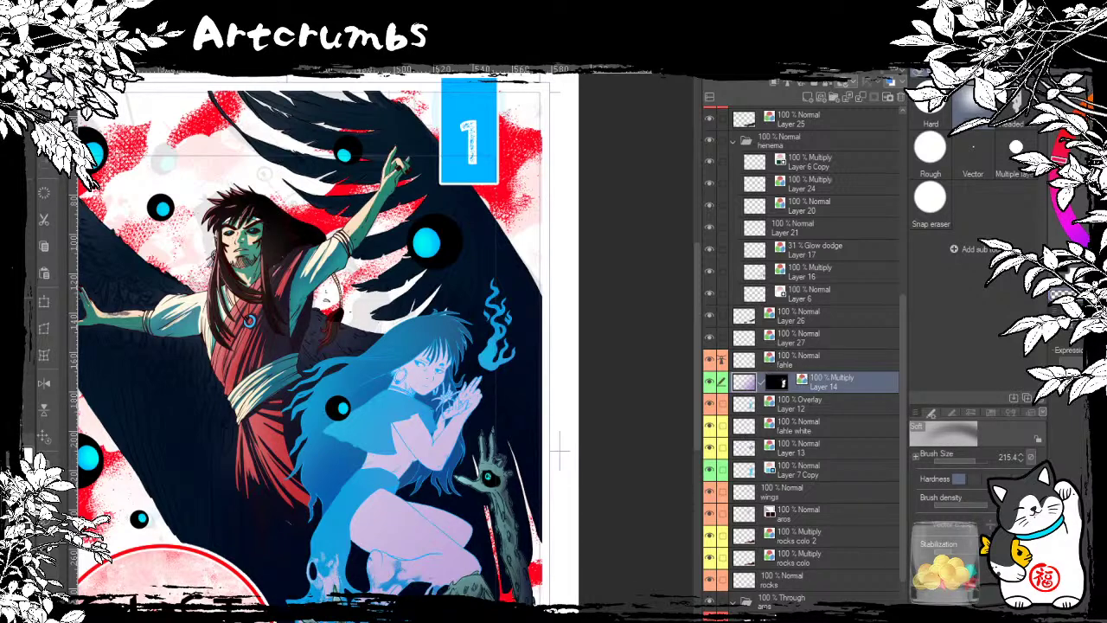
{"action": "left_click", "coordinate": [844, 69]}
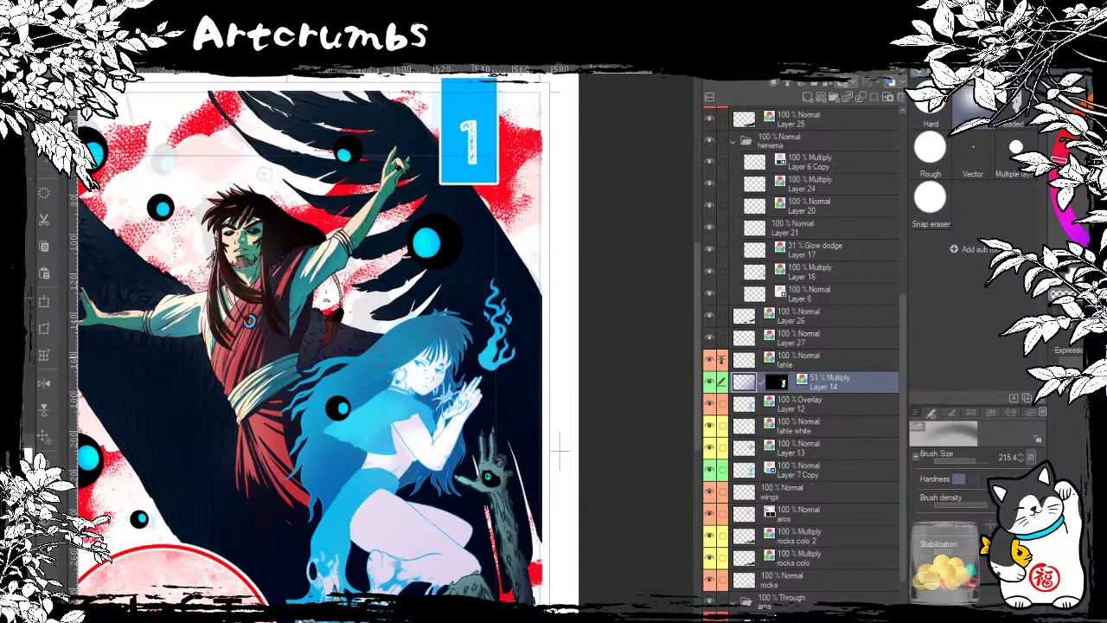
Step: Undo the latest edits on Layer 14, then set the Soft eraser to size 600 and lighten the shadow over the girl's torso
{"action": "key", "text": "ctrl+z"}
{"action": "key", "text": "ctrl+z"}
{"action": "key", "text": "ctrl+z"}
{"action": "key", "text": "ctrl+z"}
{"action": "key", "text": "bracketright"}
{"action": "key", "text": "bracketright"}
{"action": "key", "text": "bracketright"}
{"action": "key", "text": "bracketright"}
{"action": "key", "text": "bracketright"}
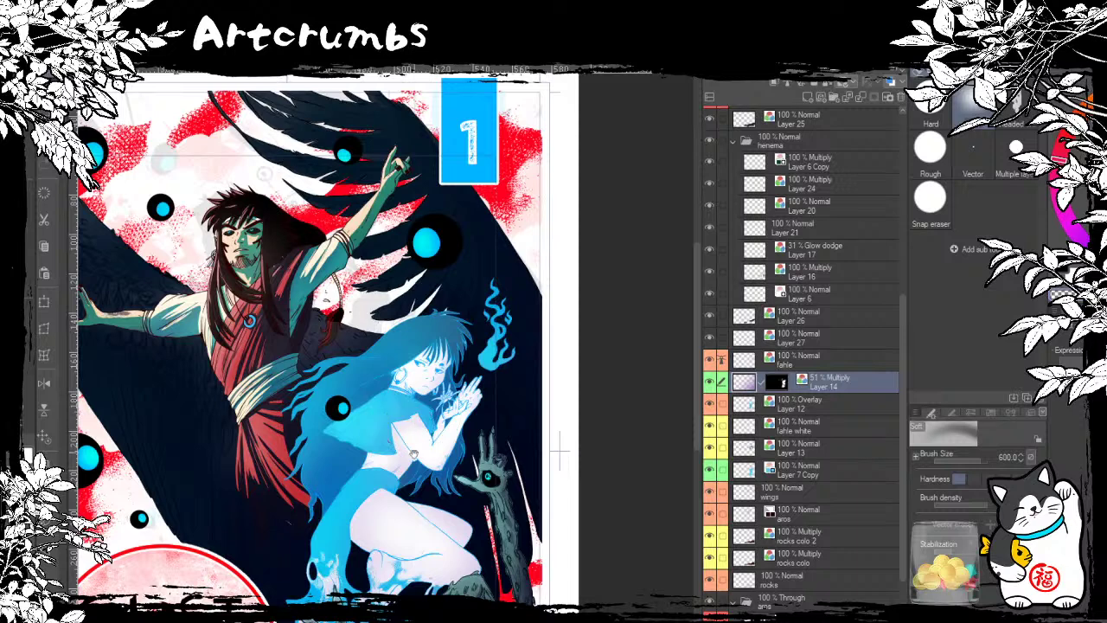
{"action": "left_click_drag", "start_coordinate": [414, 453], "coordinate": [360, 488]}
{"action": "left_click_drag", "start_coordinate": [424, 540], "coordinate": [475, 504]}
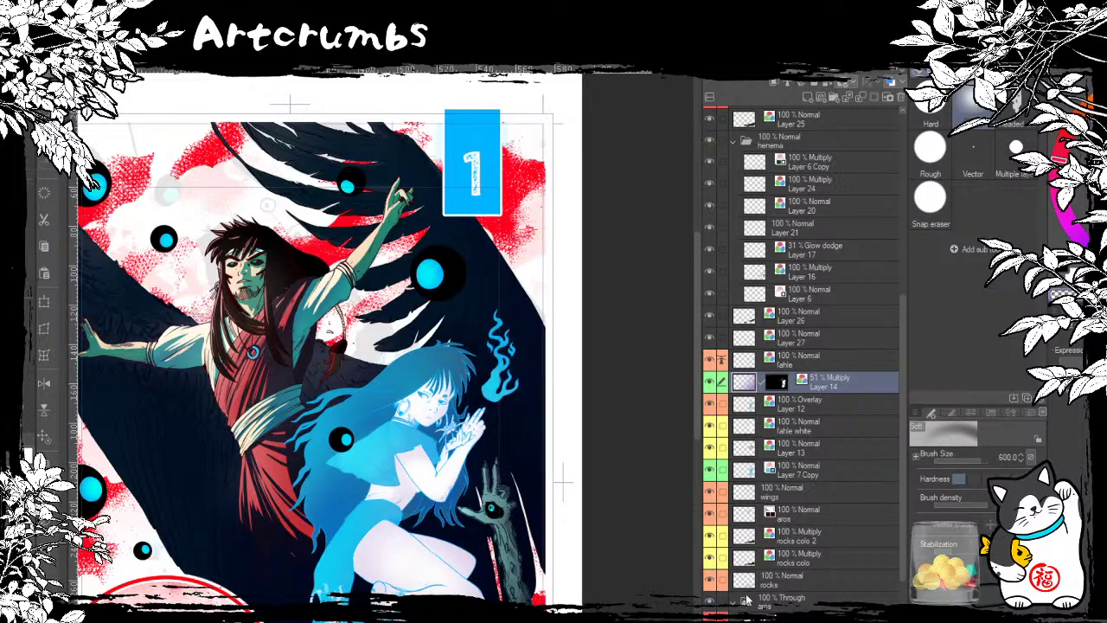
Step: Toggle the aros shadow layer's visibility to check the shading on the winged man, and select that layer's mask
{"action": "left_click", "coordinate": [763, 500]}
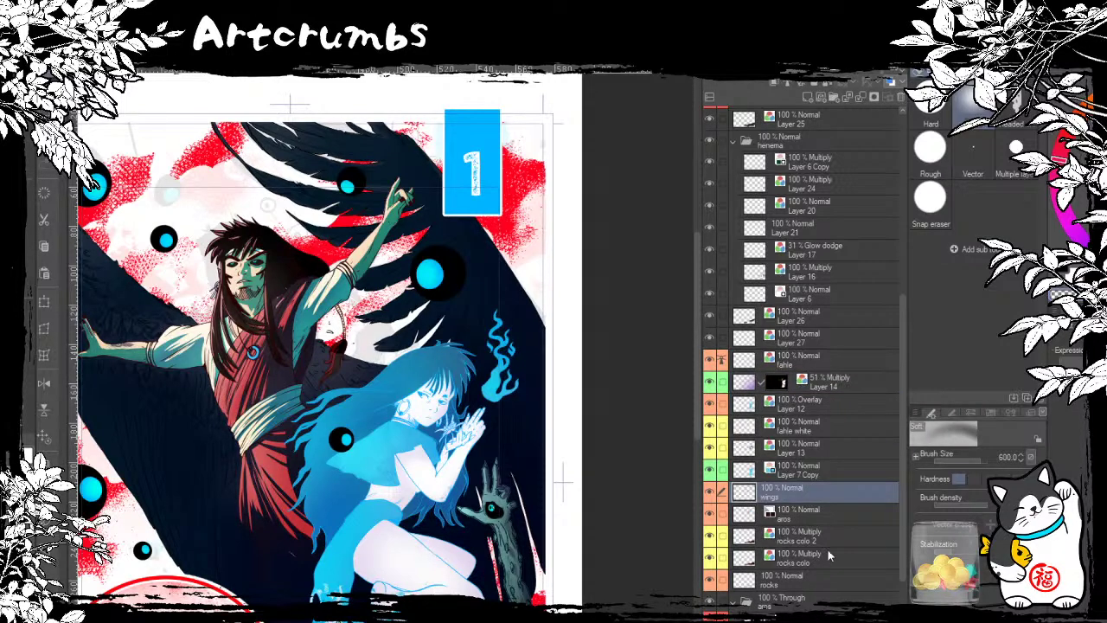
{"action": "scroll", "coordinate": [902, 497], "scroll_direction": "down", "scroll_amount": 2}
{"action": "scroll", "coordinate": [902, 513], "scroll_direction": "down", "scroll_amount": 2}
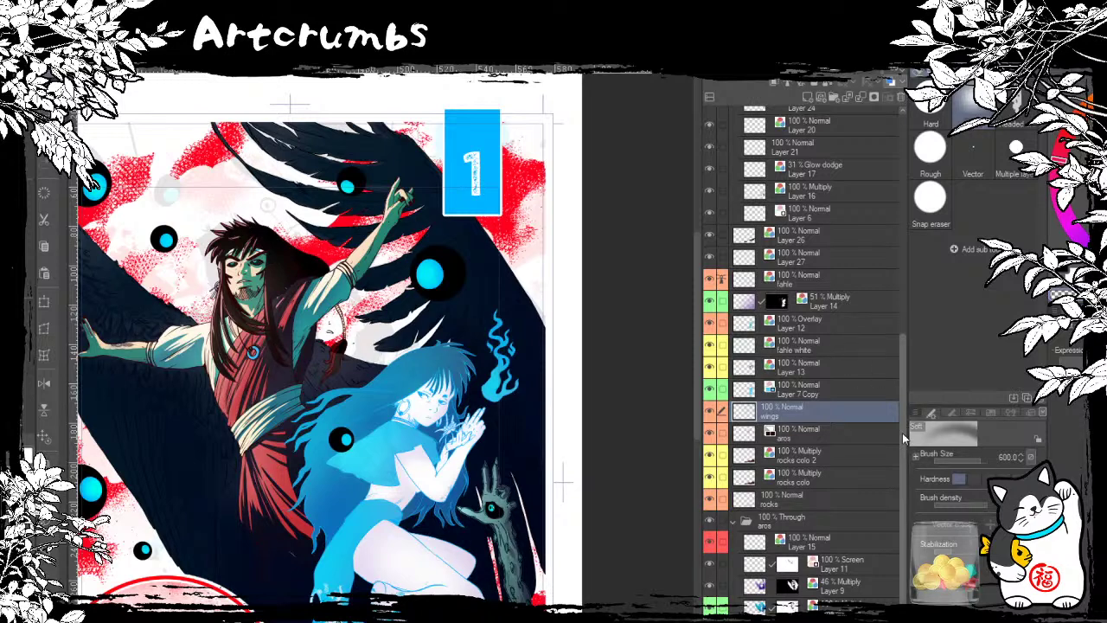
{"action": "left_click_drag", "start_coordinate": [902, 432], "coordinate": [898, 526]}
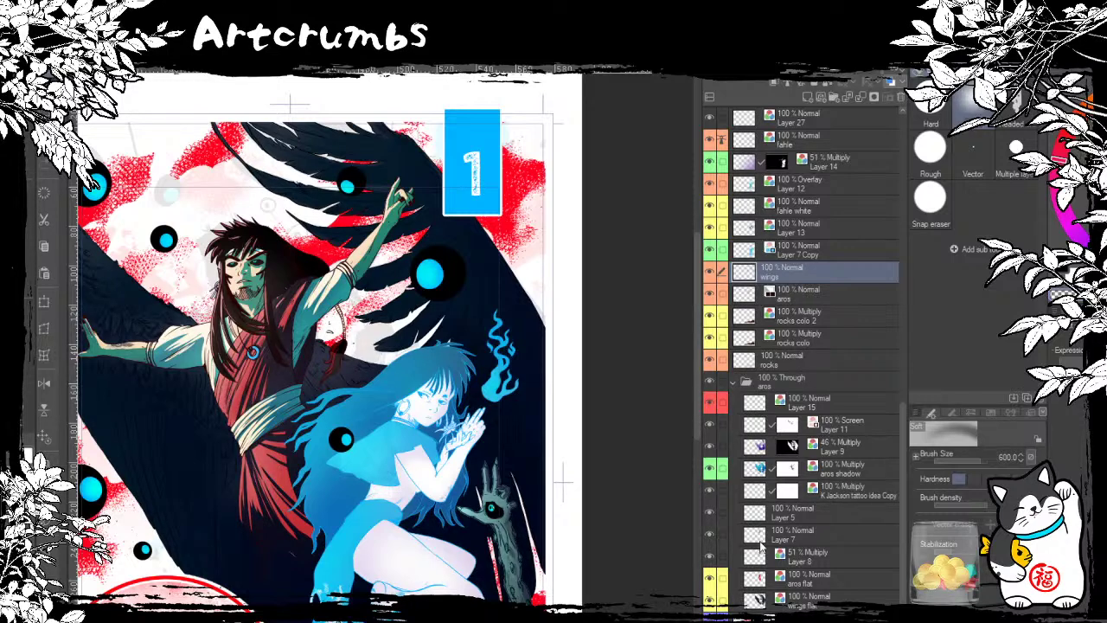
{"action": "left_click", "coordinate": [766, 450]}
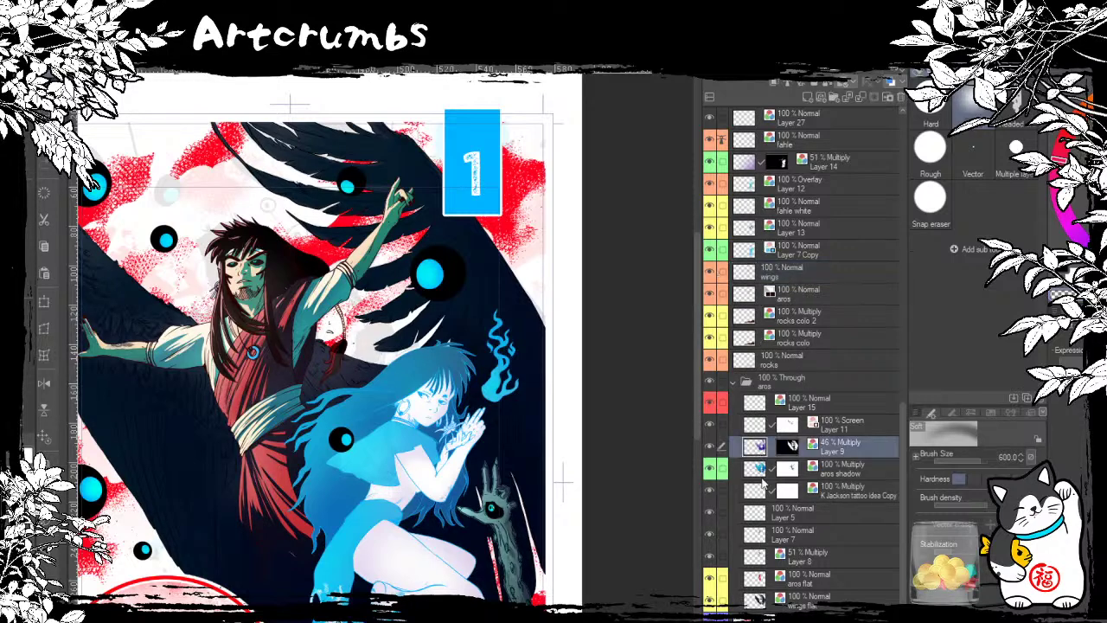
{"action": "left_click", "coordinate": [710, 469]}
{"action": "left_click", "coordinate": [711, 469]}
{"action": "left_click", "coordinate": [710, 469]}
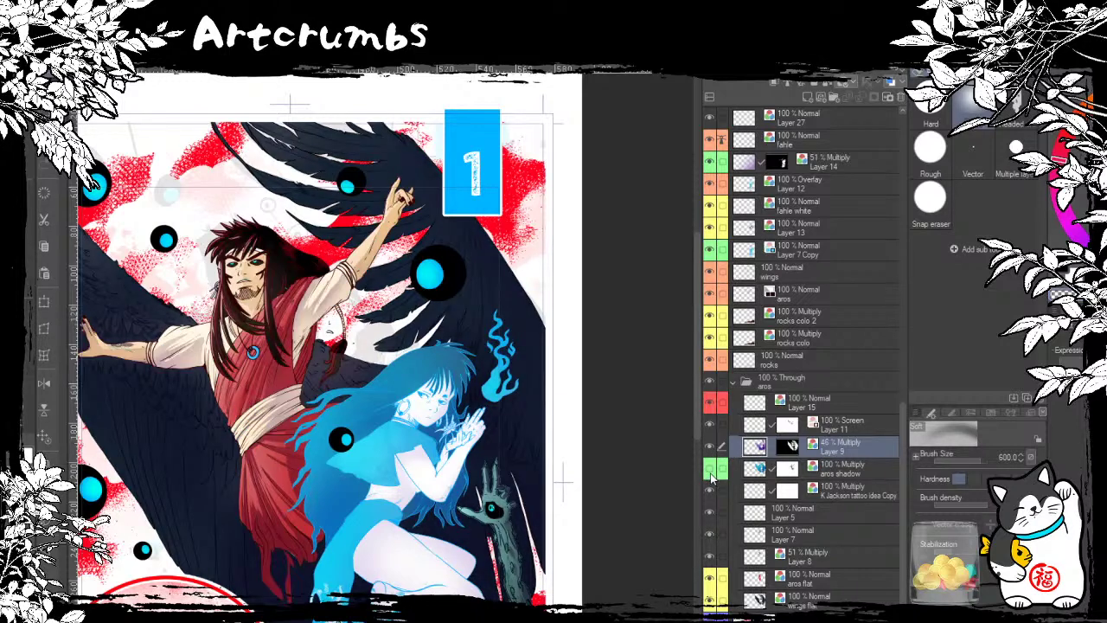
{"action": "left_click", "coordinate": [710, 469]}
{"action": "left_click", "coordinate": [710, 469]}
{"action": "left_click", "coordinate": [711, 469]}
{"action": "left_click", "coordinate": [765, 471]}
{"action": "left_click", "coordinate": [793, 474]}
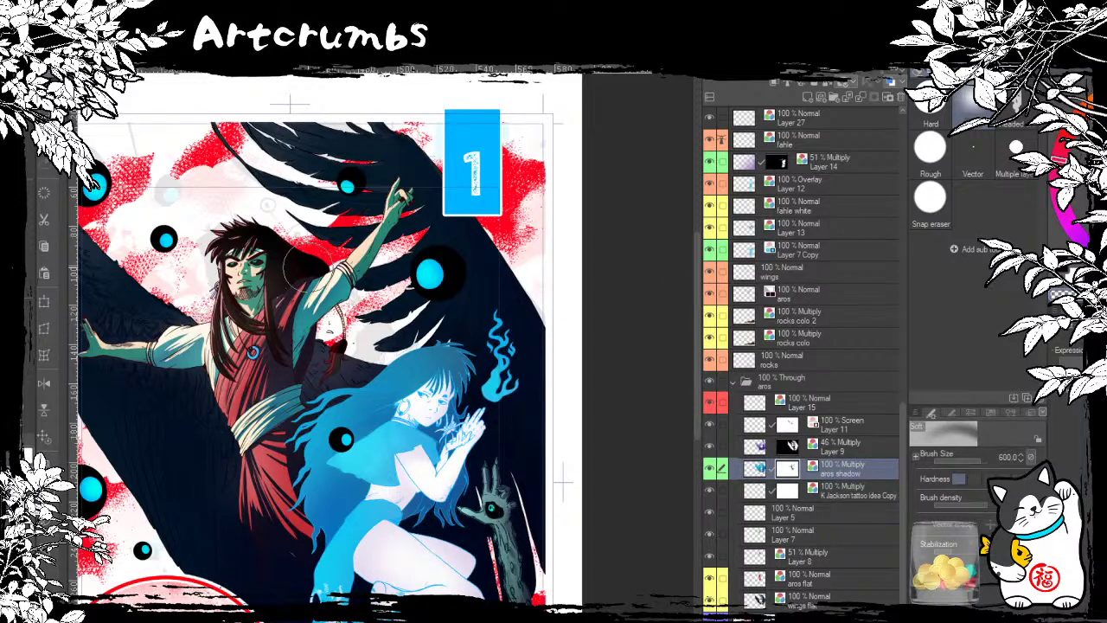
Step: Try softening the shadow over the man's lower robe with the Soft eraser on the aros shadow mask
{"action": "mouse_move", "coordinate": [287, 435]}
{"action": "left_mouse_down"}
{"action": "mouse_move", "coordinate": [316, 528]}
{"action": "mouse_move", "coordinate": [290, 437]}
{"action": "mouse_move", "coordinate": [309, 507]}
{"action": "left_mouse_up"}
{"action": "key", "text": "ctrl+z"}
{"action": "key", "text": "ctrl+z"}
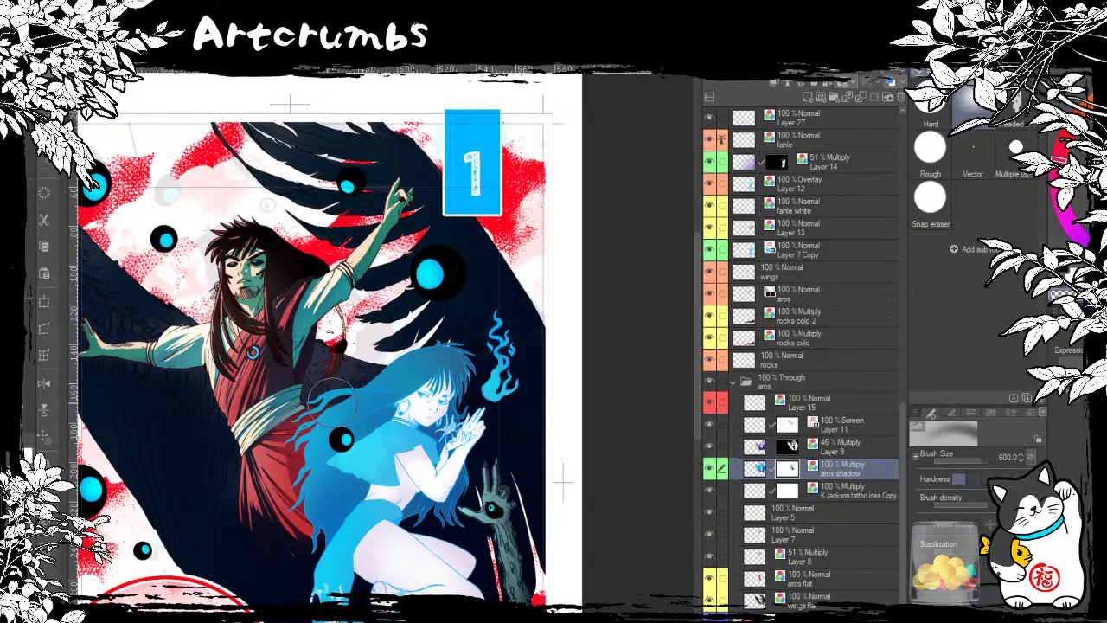
{"action": "key", "text": "ctrl+z"}
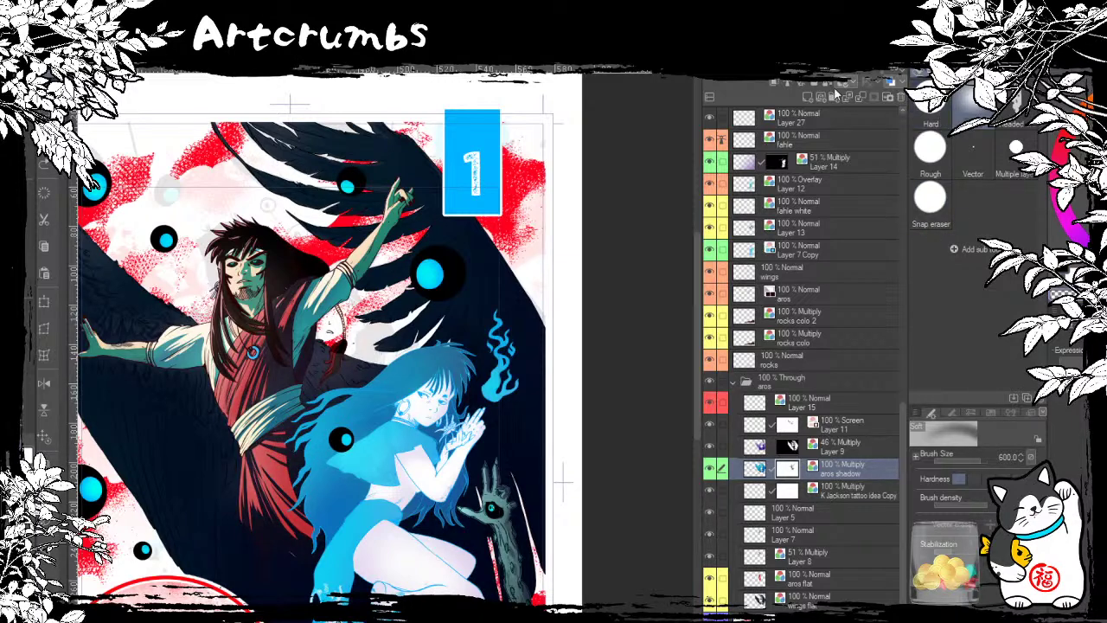
Step: Set the G-pen to size 300 and paint on the aros shadow mask to darken the man's lower robe
{"action": "key", "text": "p"}
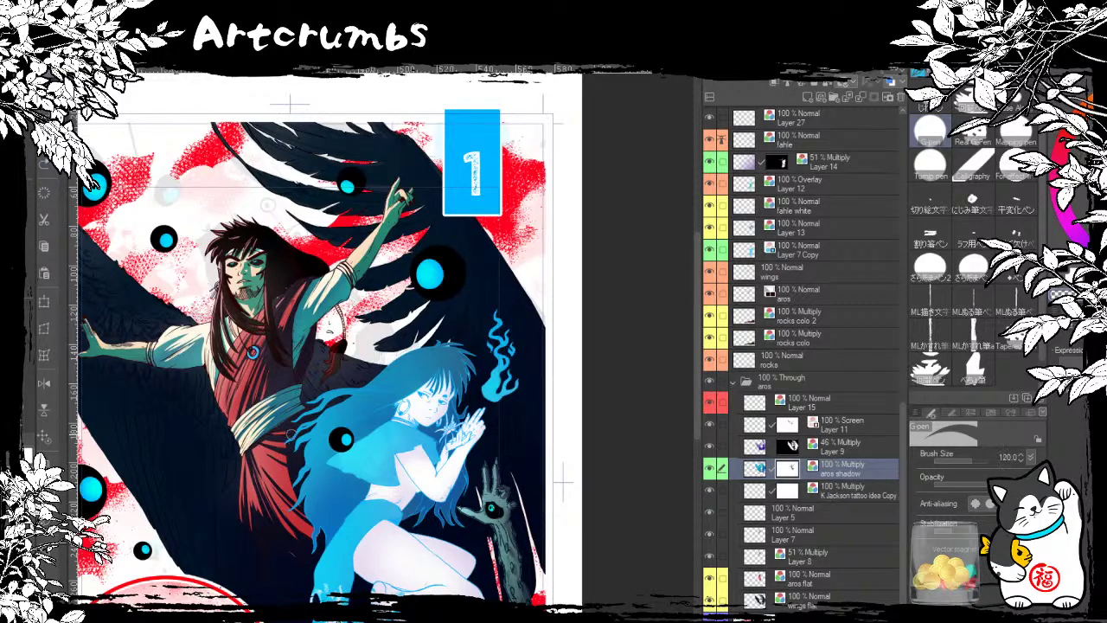
{"action": "key", "text": "bracketright"}
{"action": "key", "text": "bracketright"}
{"action": "key", "text": "bracketright"}
{"action": "key", "text": "bracketright"}
{"action": "key", "text": "bracketright"}
{"action": "key", "text": "bracketright"}
{"action": "key", "text": "bracketright"}
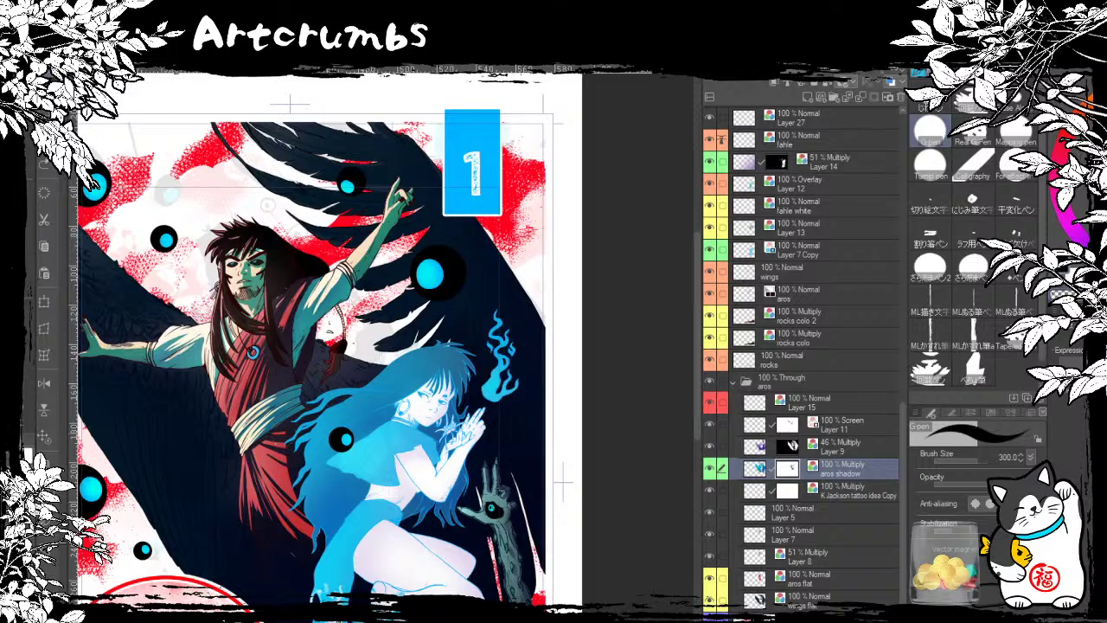
{"action": "mouse_move", "coordinate": [271, 437]}
{"action": "left_mouse_down"}
{"action": "mouse_move", "coordinate": [281, 530]}
{"action": "mouse_move", "coordinate": [277, 437]}
{"action": "mouse_move", "coordinate": [290, 519]}
{"action": "mouse_move", "coordinate": [310, 526]}
{"action": "left_mouse_up"}
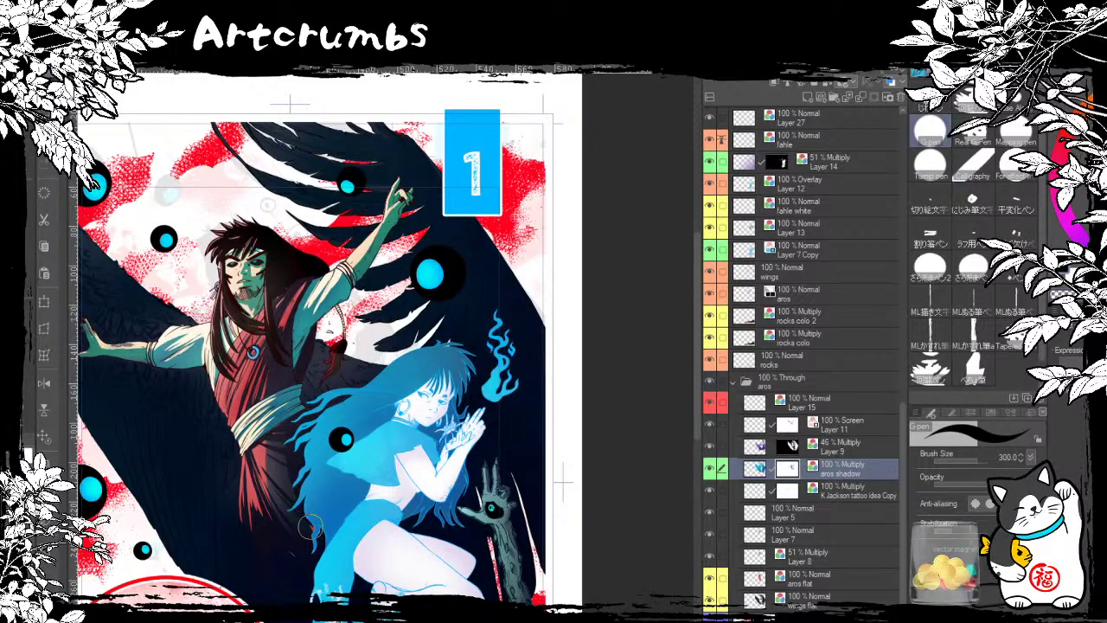
Step: Select the mask of the Layer 11 Screen layer and toggle the layer's visibility to check its effect on the man
{"action": "left_click", "coordinate": [794, 445]}
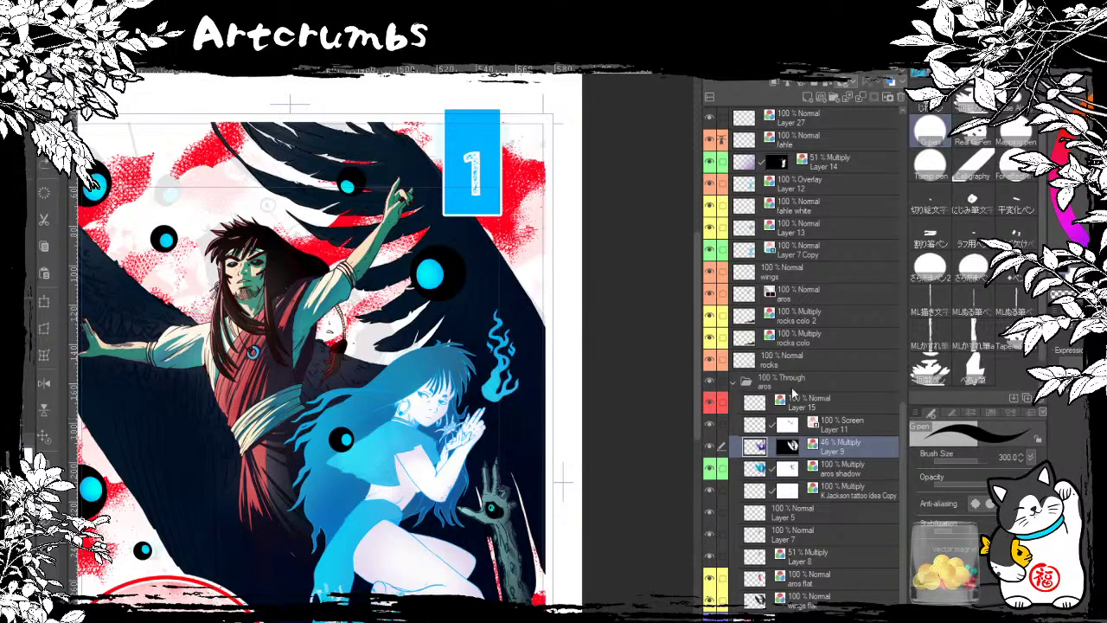
{"action": "left_click", "coordinate": [798, 430]}
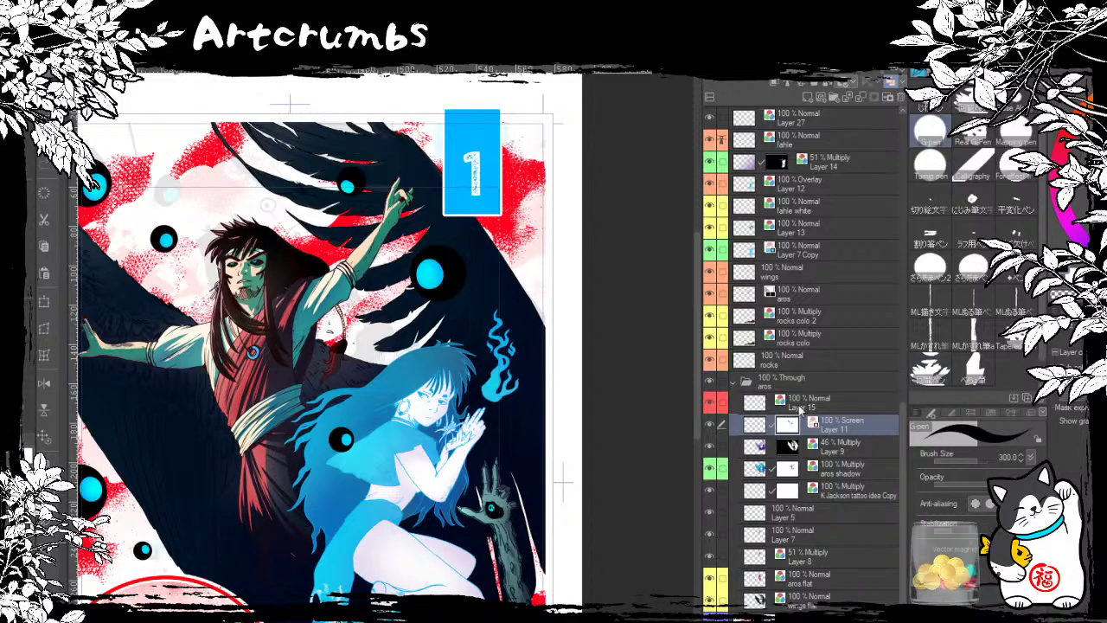
{"action": "left_click", "coordinate": [709, 424]}
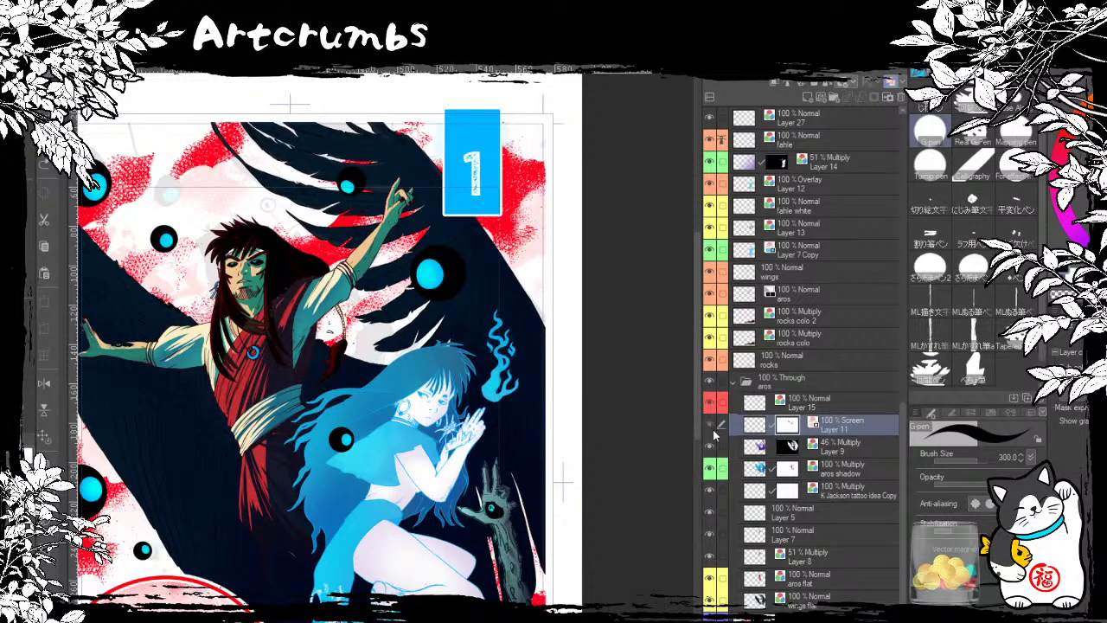
{"action": "left_click", "coordinate": [711, 425]}
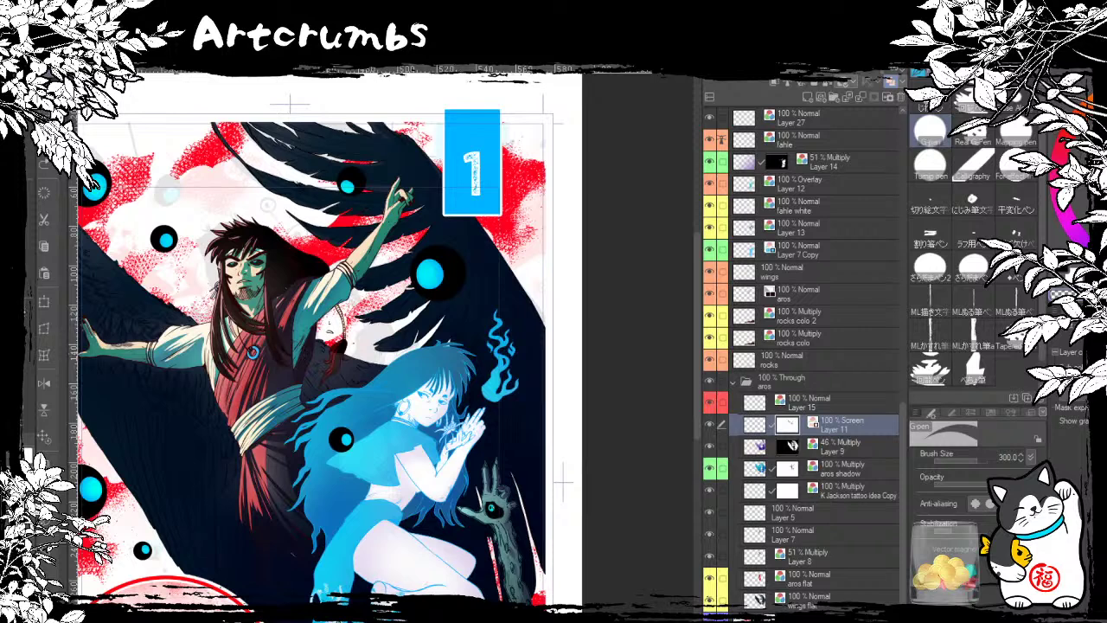
Step: Brush the Layer 11 mask over the lower robe beside the girl's hair with the Soft airbrush, and set its size to 500
{"action": "key", "text": "b"}
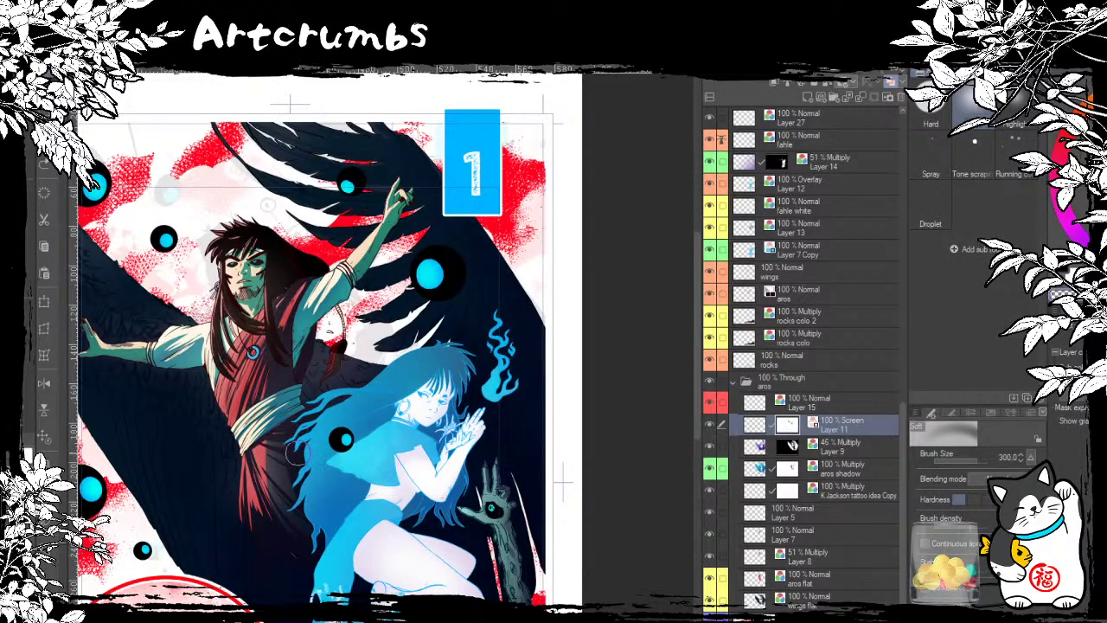
{"action": "key", "text": "bracketright"}
{"action": "key", "text": "bracketright"}
{"action": "key", "text": "bracketright"}
{"action": "key", "text": "bracketright"}
{"action": "key", "text": "bracketright"}
{"action": "mouse_move", "coordinate": [298, 446]}
{"action": "left_mouse_down"}
{"action": "mouse_move", "coordinate": [310, 516]}
{"action": "mouse_move", "coordinate": [306, 502]}
{"action": "left_mouse_up"}
{"action": "key", "text": "bracketleft"}
{"action": "key", "text": "bracketleft"}
{"action": "key", "text": "bracketleft"}
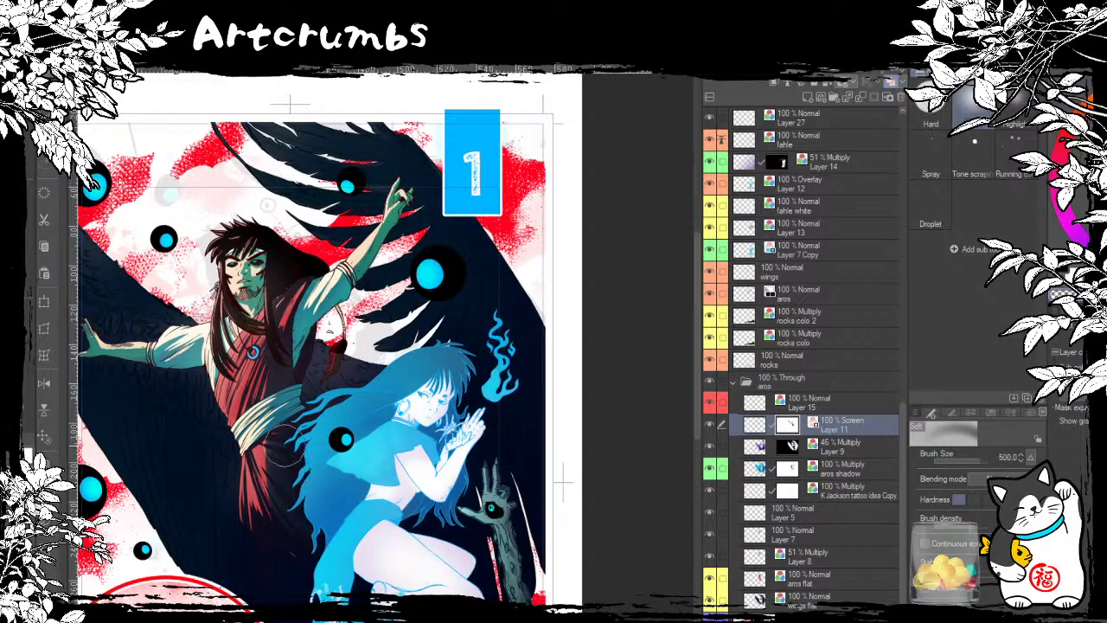
Step: Toggle the Layer 9 Multiply shadow's visibility to compare the robe and wings with and without it
{"action": "left_click", "coordinate": [710, 446]}
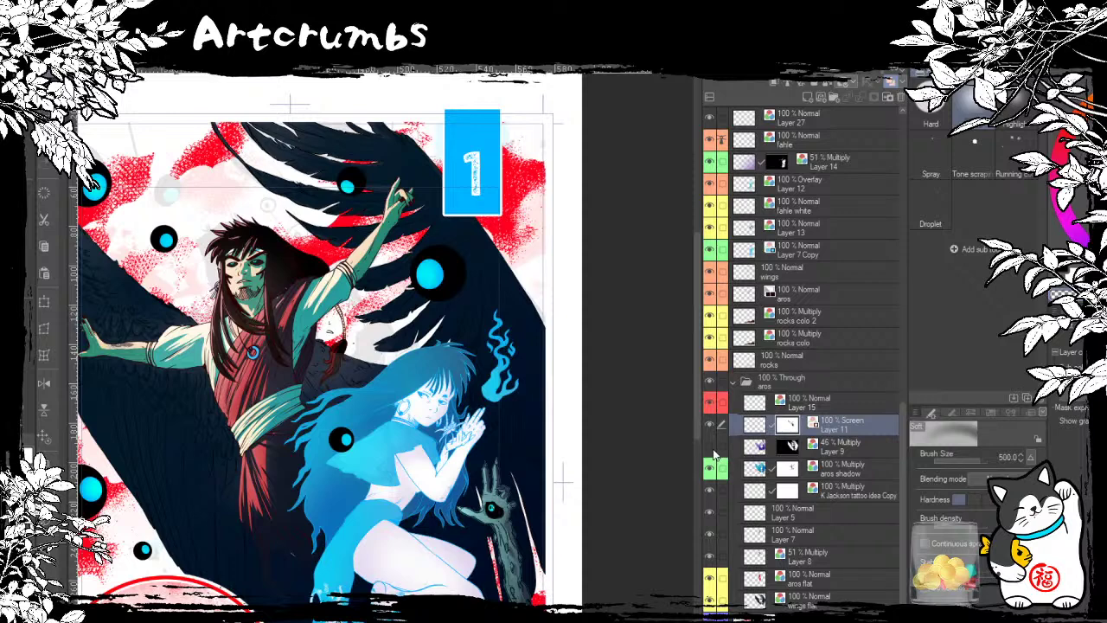
{"action": "left_click", "coordinate": [711, 448]}
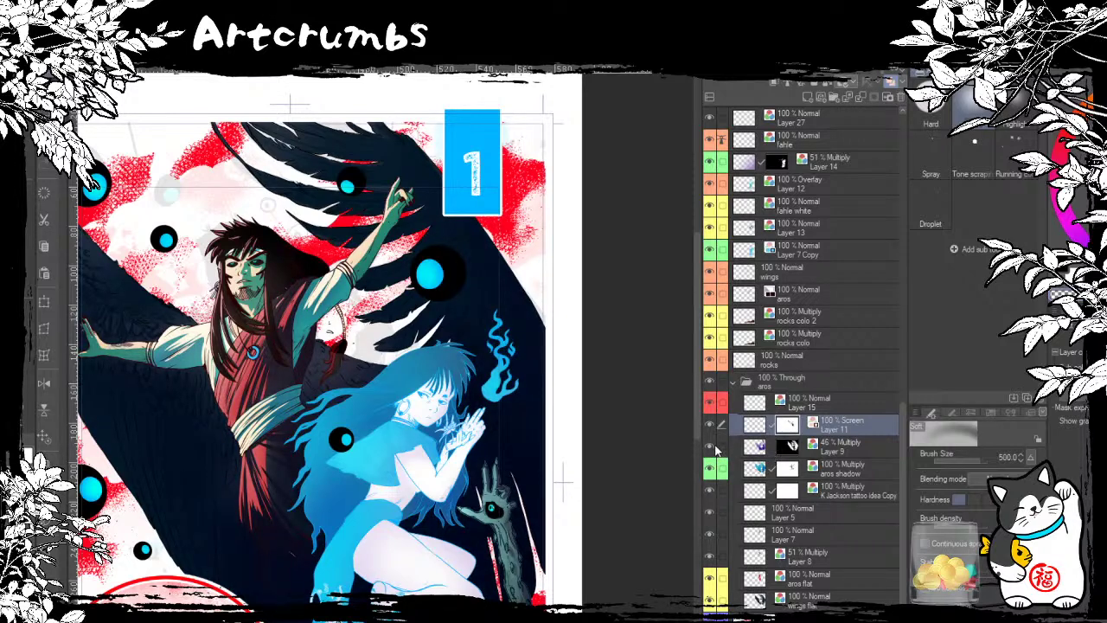
{"action": "left_click", "coordinate": [712, 448]}
{"action": "left_click", "coordinate": [715, 454]}
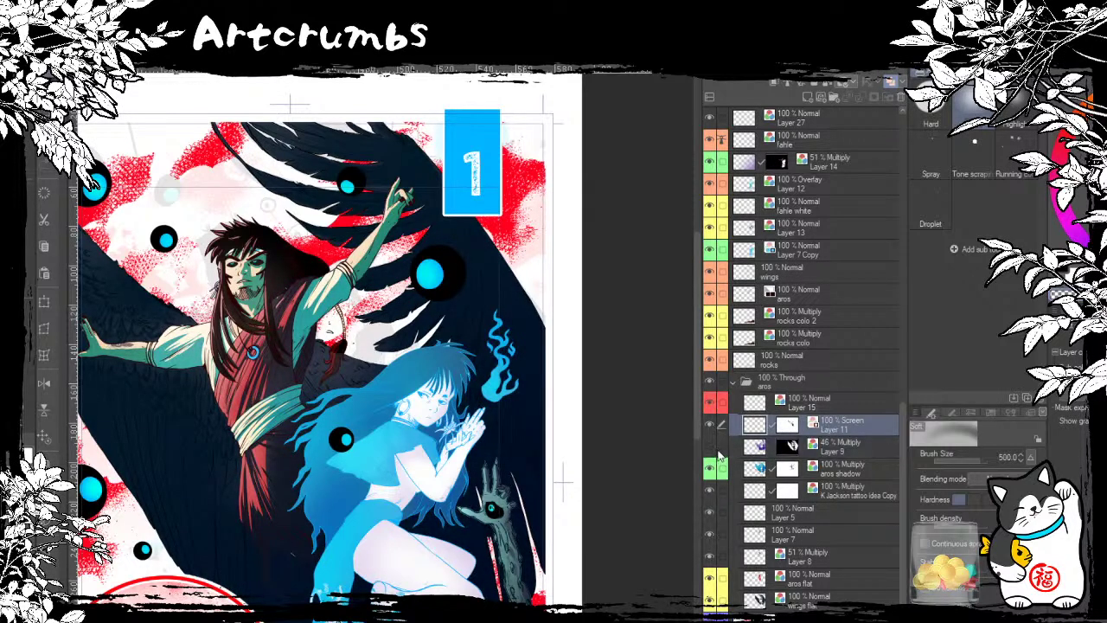
{"action": "left_click", "coordinate": [712, 448]}
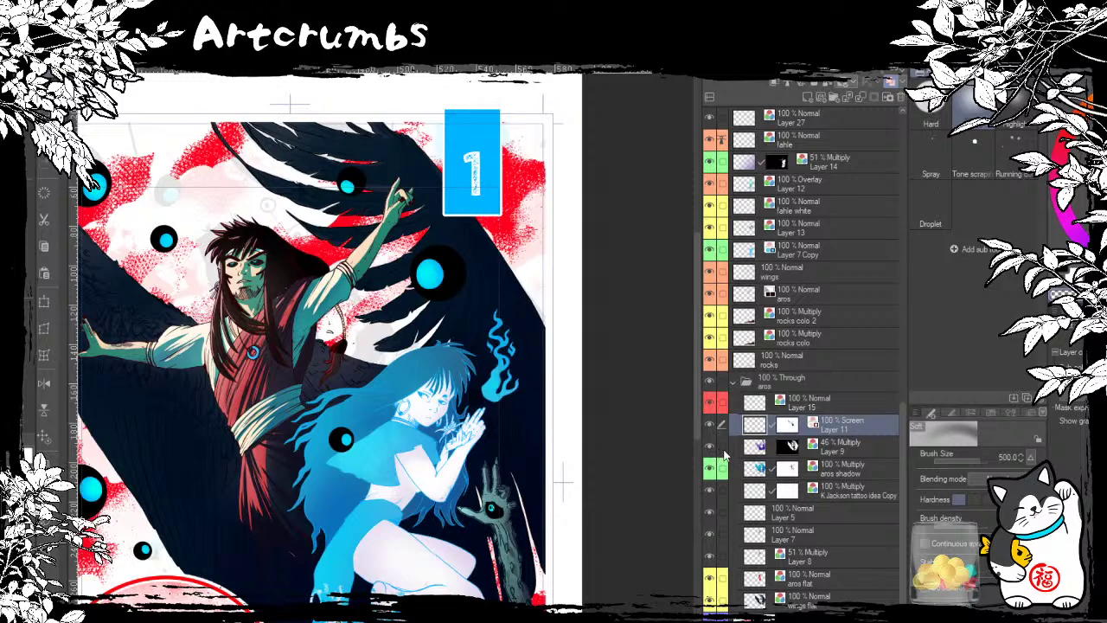
Step: Select Layer 15, toggle the drawing colour, and review the cover's composition around the two figures
{"action": "left_click", "coordinate": [790, 447]}
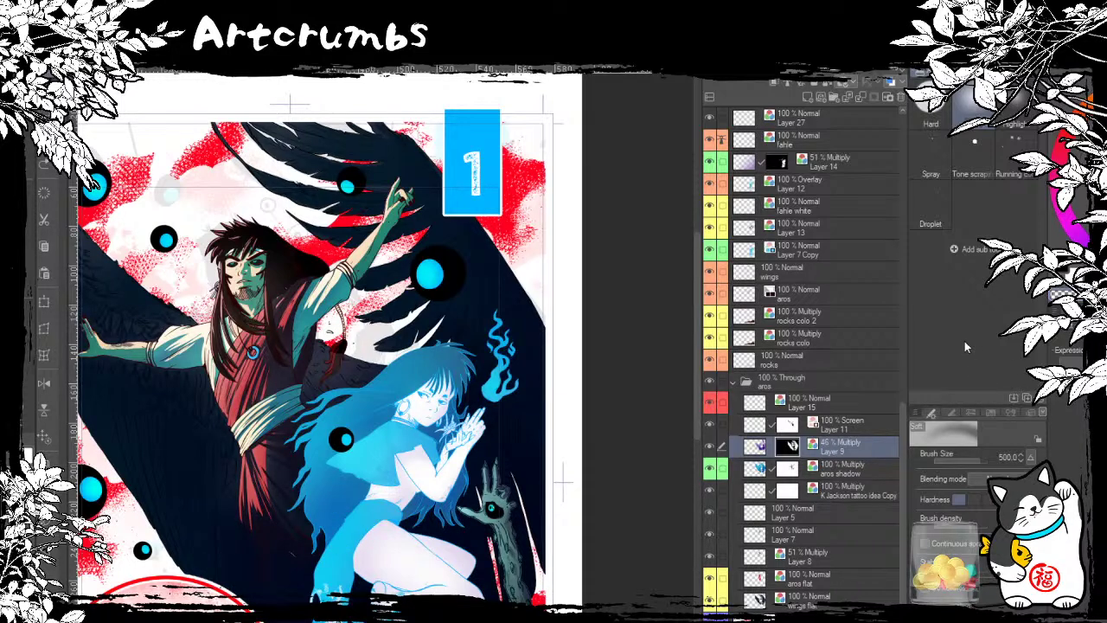
{"action": "left_click", "coordinate": [773, 406]}
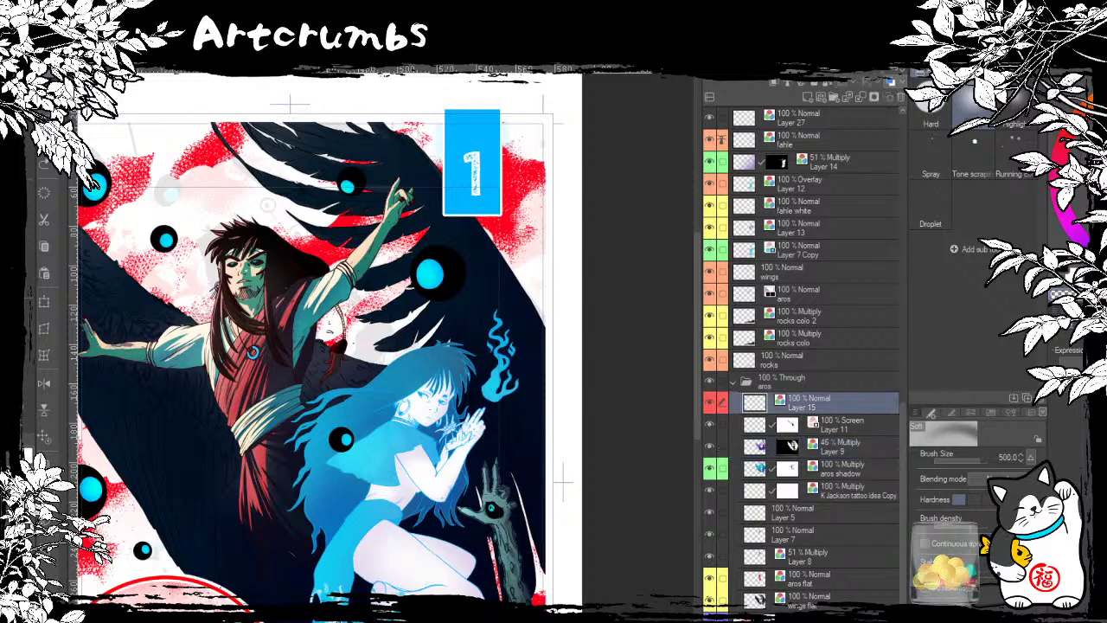
{"action": "key", "text": "c"}
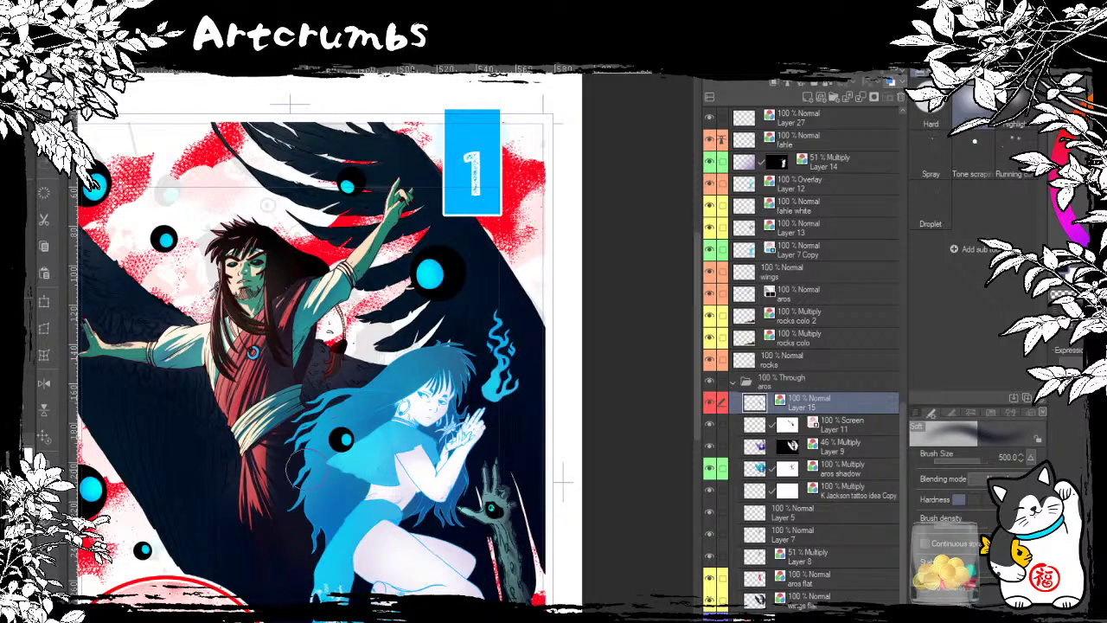
{"action": "left_click_drag", "start_coordinate": [406, 428], "coordinate": [437, 459]}
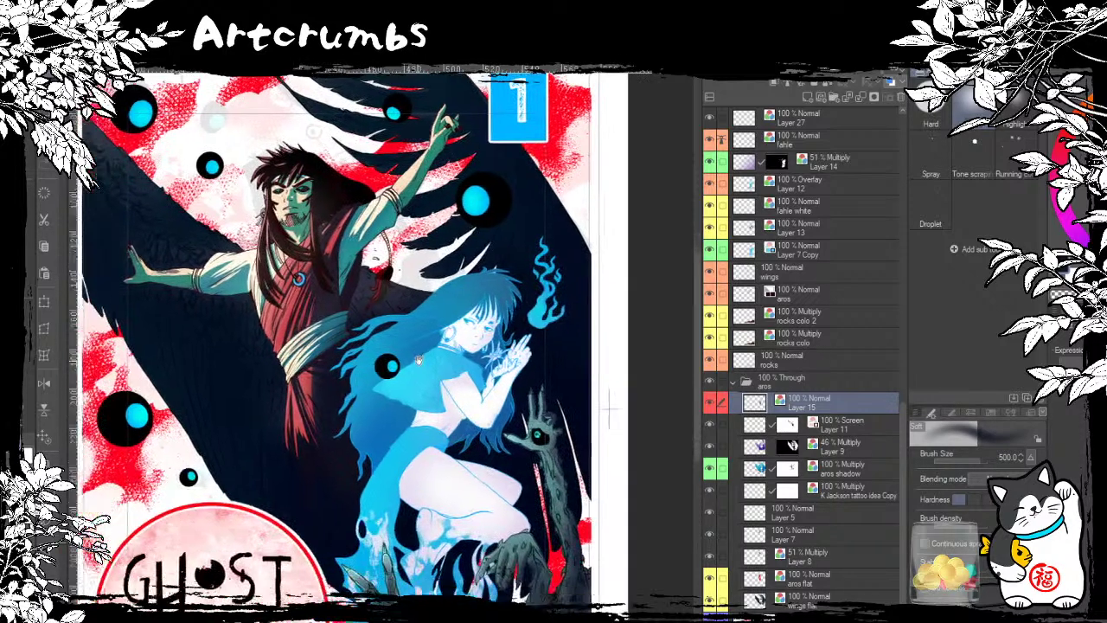
{"action": "scroll", "coordinate": [426, 442], "scroll_direction": "down", "scroll_amount": 3}
{"action": "left_click_drag", "start_coordinate": [615, 403], "coordinate": [577, 461]}
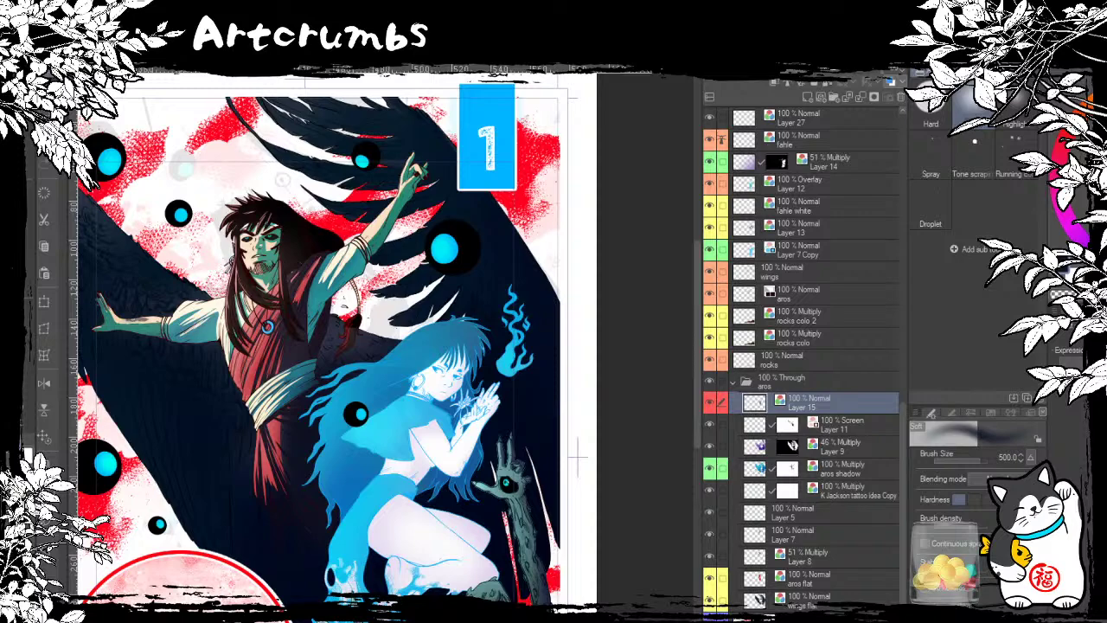
{"action": "left_click_drag", "start_coordinate": [505, 545], "coordinate": [533, 507]}
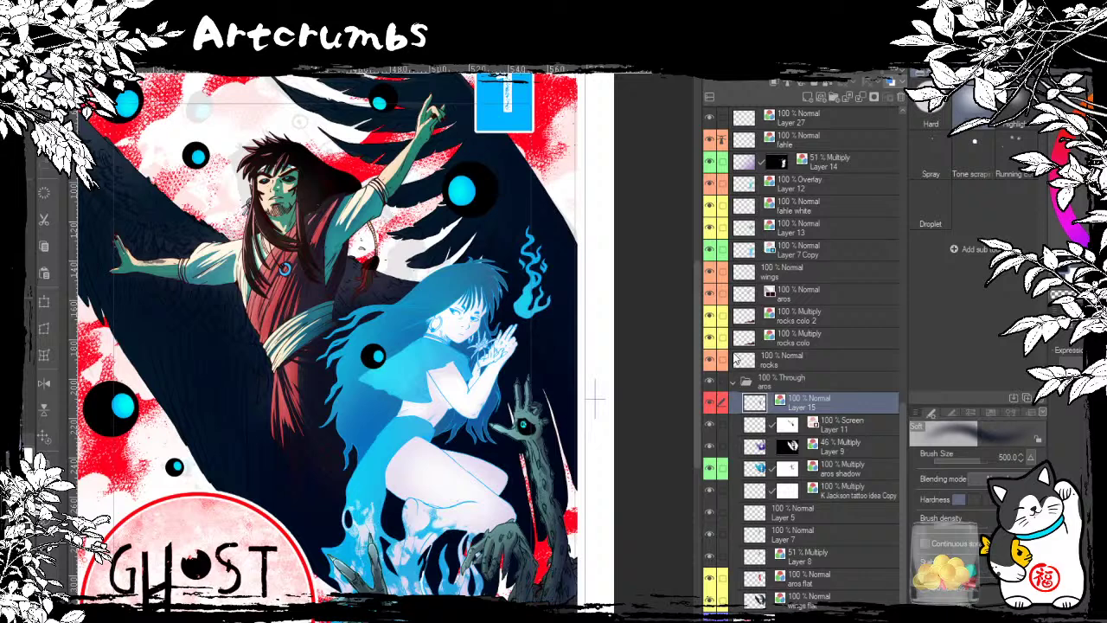
Step: Collapse the aros and henema folders, and toggle the visibility of Folder 1 Copy to compare the rough sketch with the finished cover
{"action": "left_click", "coordinate": [734, 382]}
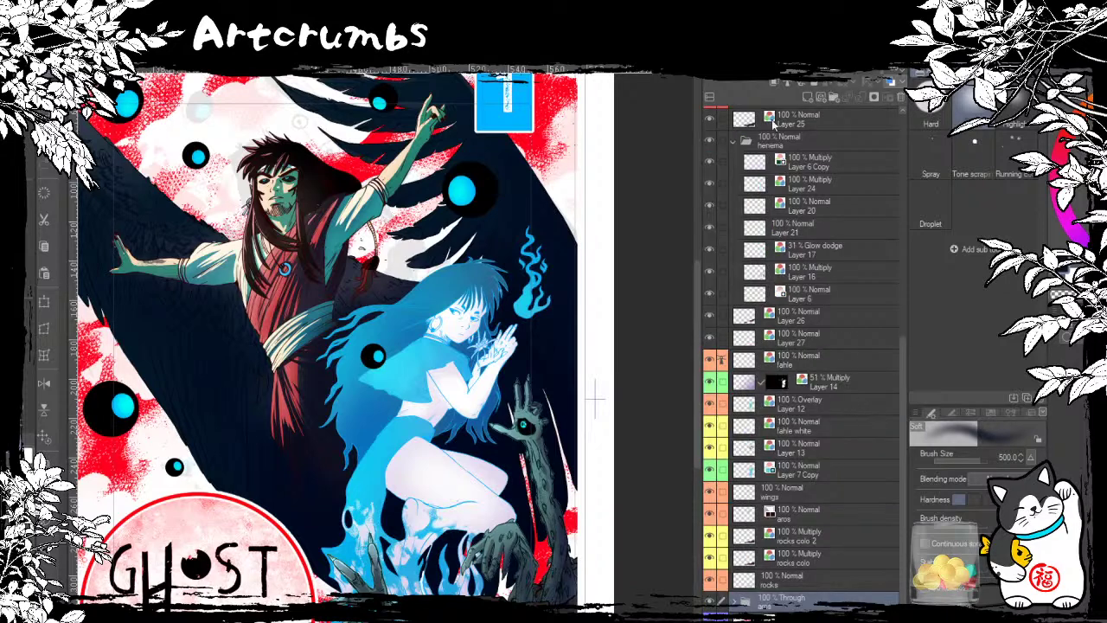
{"action": "left_click", "coordinate": [735, 140]}
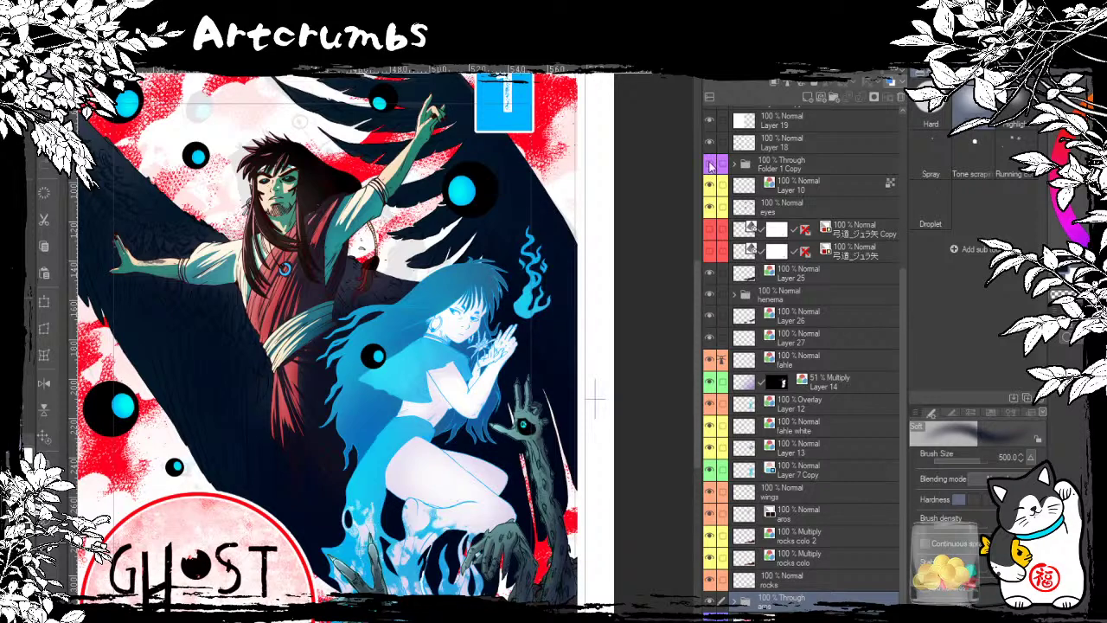
{"action": "left_click", "coordinate": [710, 163]}
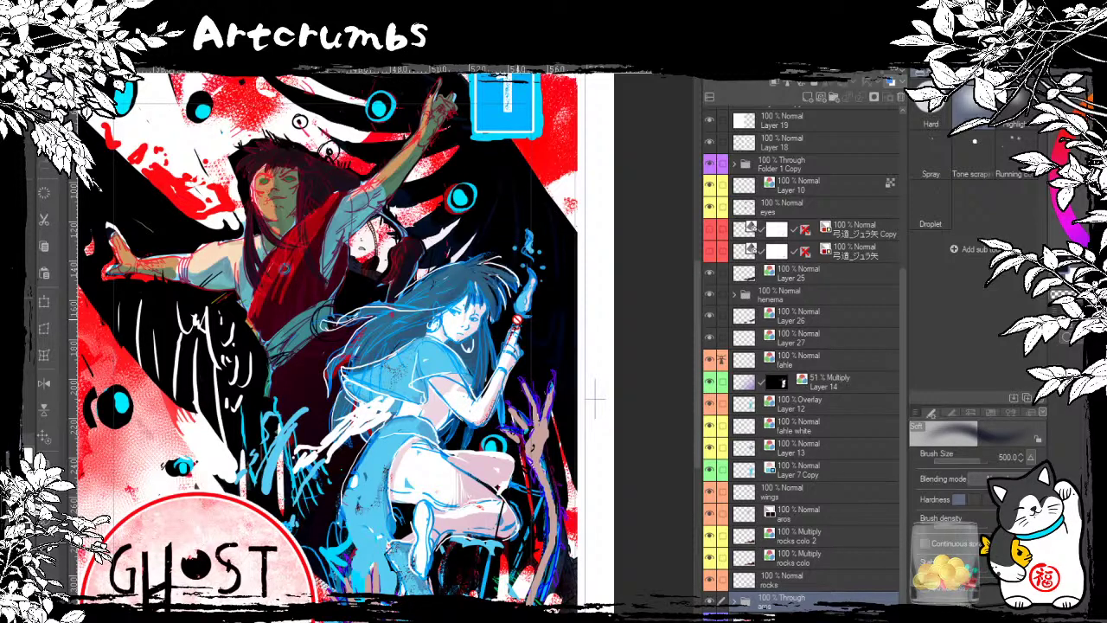
{"action": "left_click", "coordinate": [704, 291]}
{"action": "left_click", "coordinate": [712, 166]}
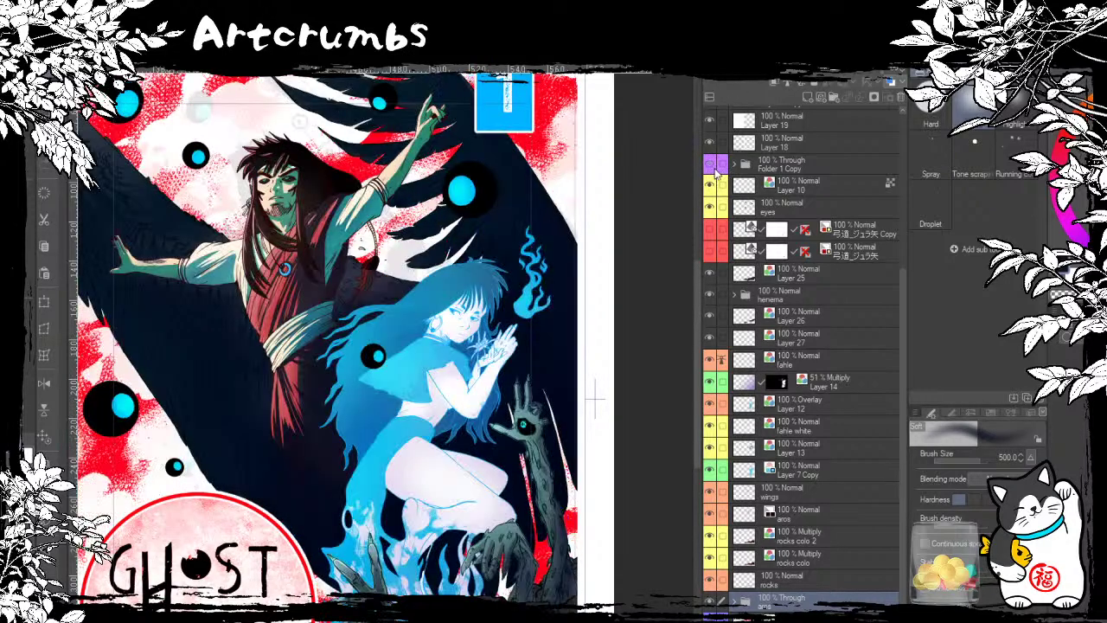
{"action": "left_click", "coordinate": [715, 170]}
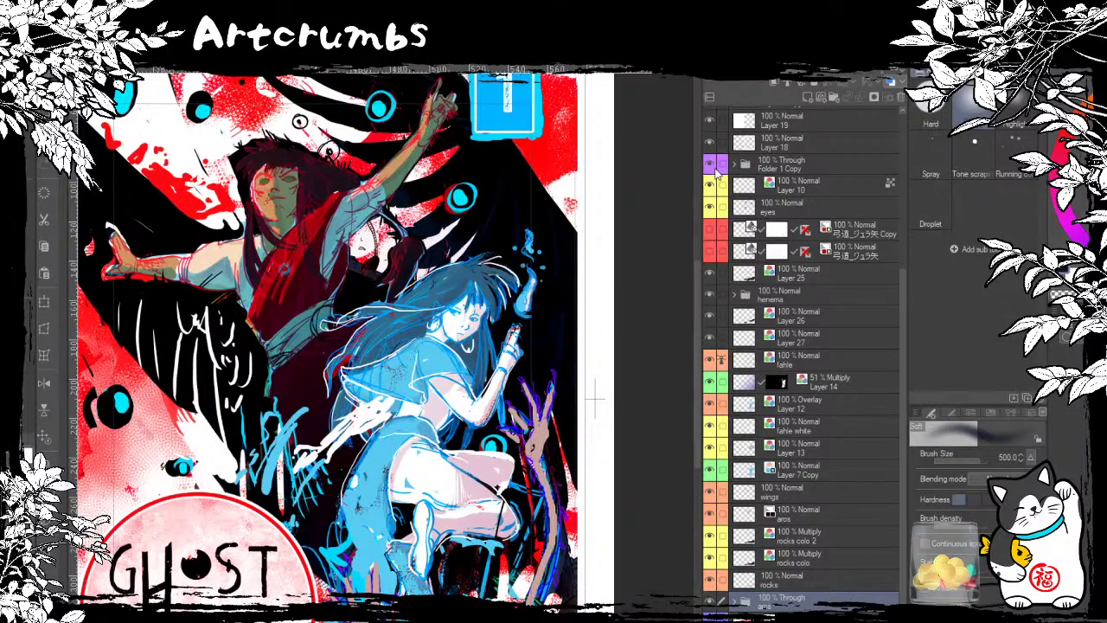
{"action": "left_click", "coordinate": [718, 171]}
{"action": "left_click", "coordinate": [711, 165]}
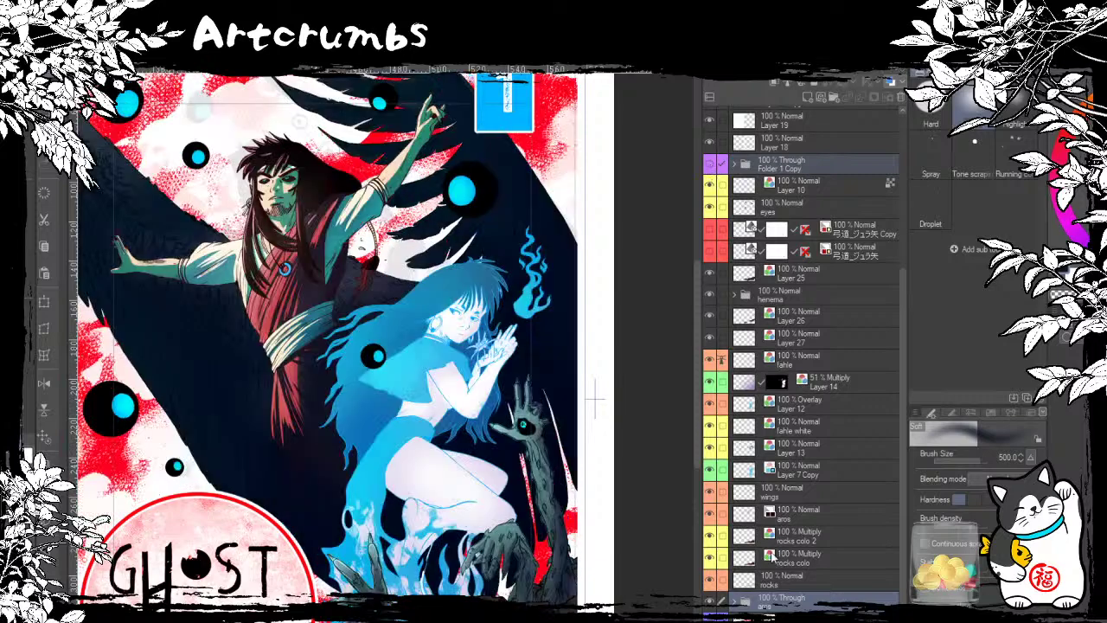
Step: Select the fahle layer, and try a Soft airbrush stroke along the outer edge of the girl's hair before undoing it
{"action": "left_click", "coordinate": [761, 360]}
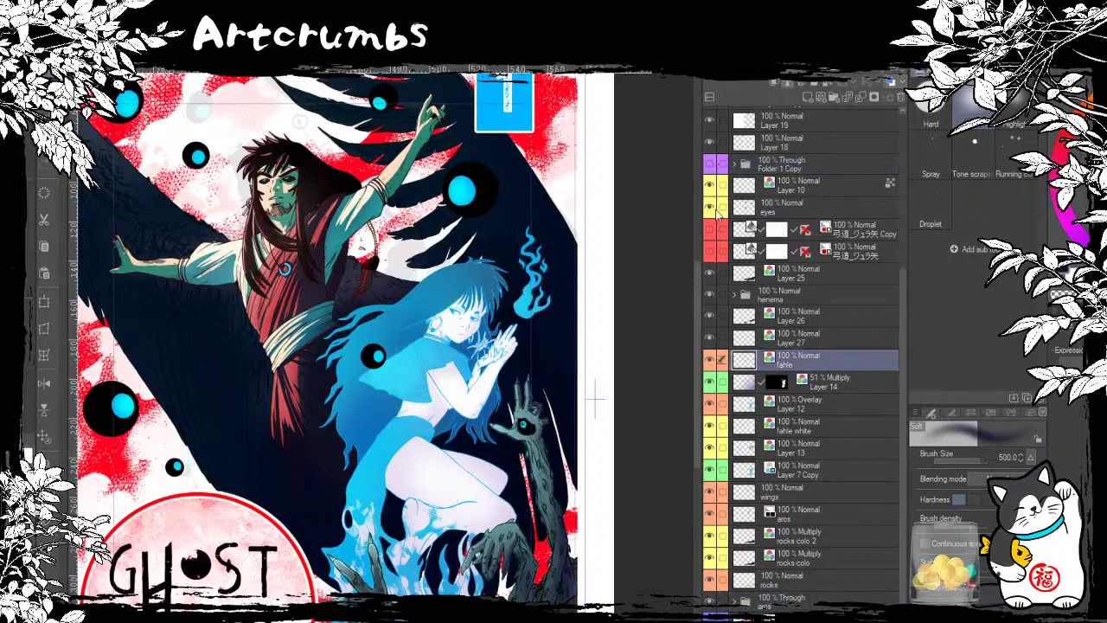
{"action": "scroll", "coordinate": [595, 398], "scroll_direction": "up", "scroll_amount": 3}
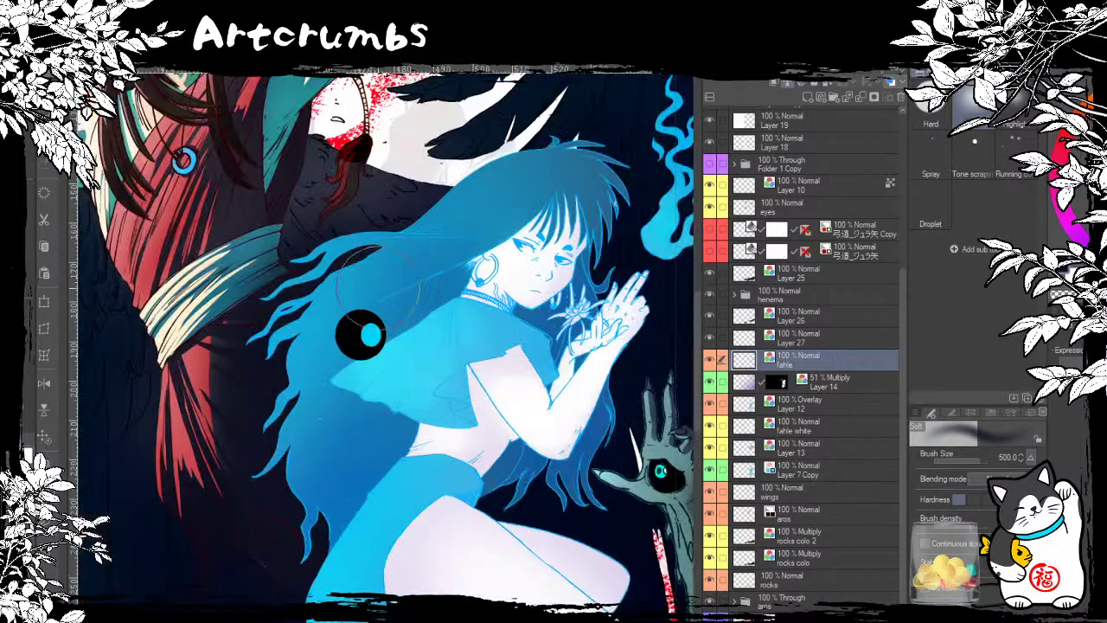
{"action": "left_click_drag", "start_coordinate": [186, 406], "coordinate": [196, 546]}
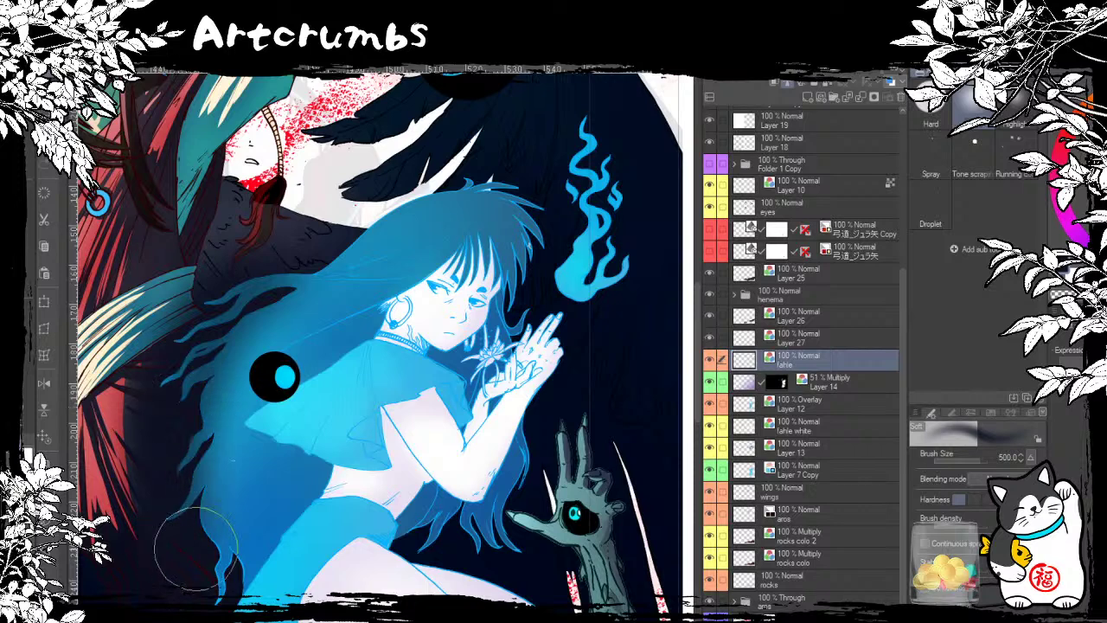
{"action": "key", "text": "ctrl+z"}
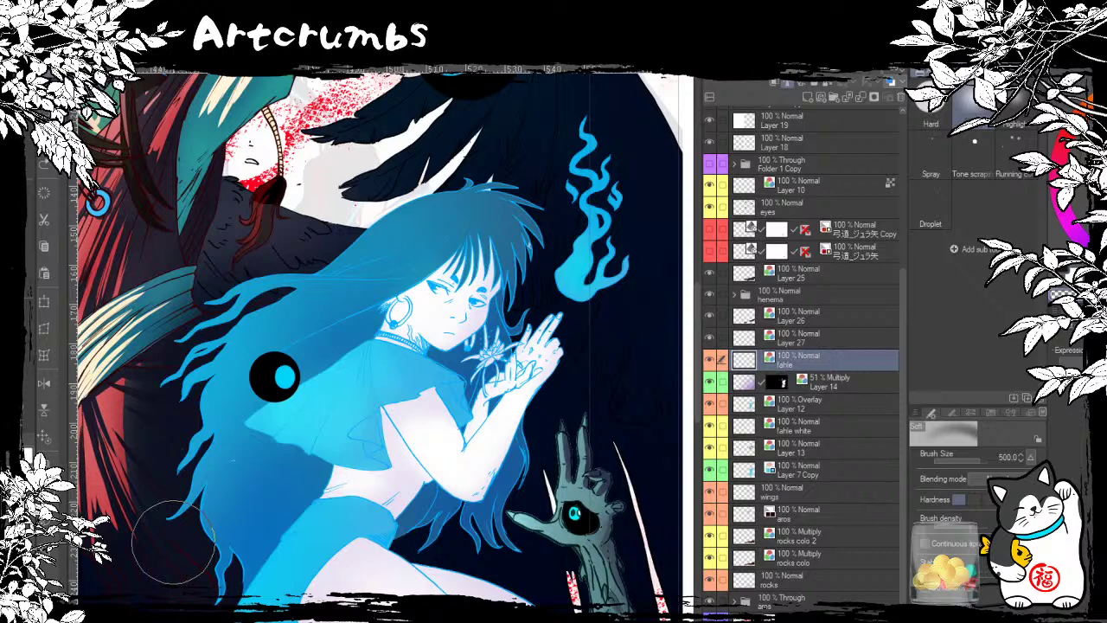
Step: Toggle the girl's colour layers to identify their contents, and hide Layer 12, Layer 13 and Layer 7 Copy
{"action": "left_click", "coordinate": [709, 405]}
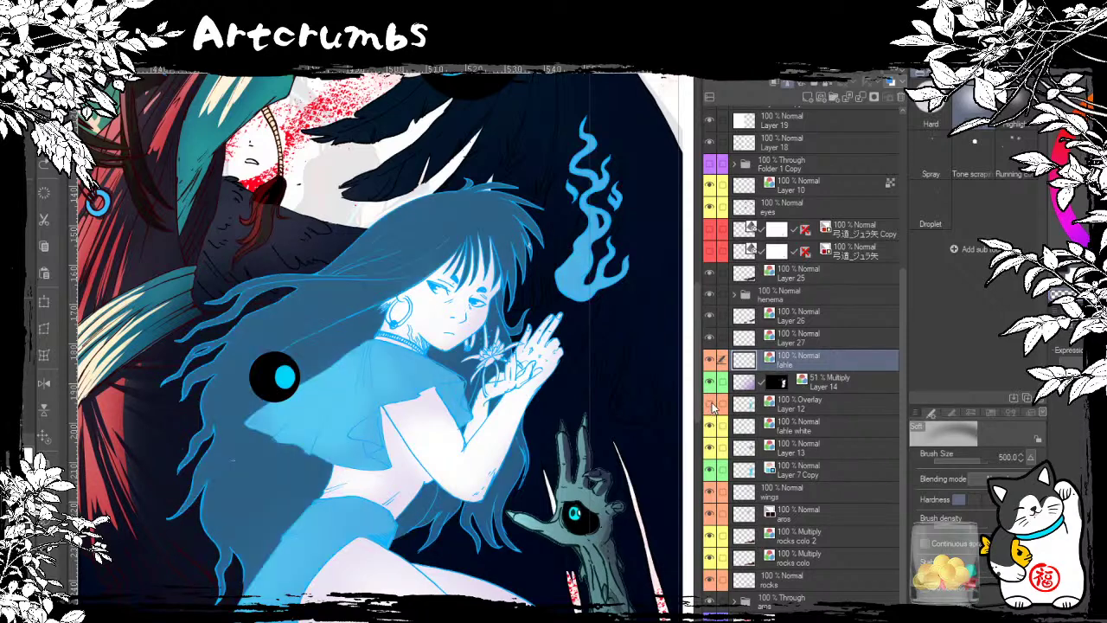
{"action": "left_click", "coordinate": [710, 405]}
{"action": "left_click", "coordinate": [710, 405]}
{"action": "left_click", "coordinate": [711, 471]}
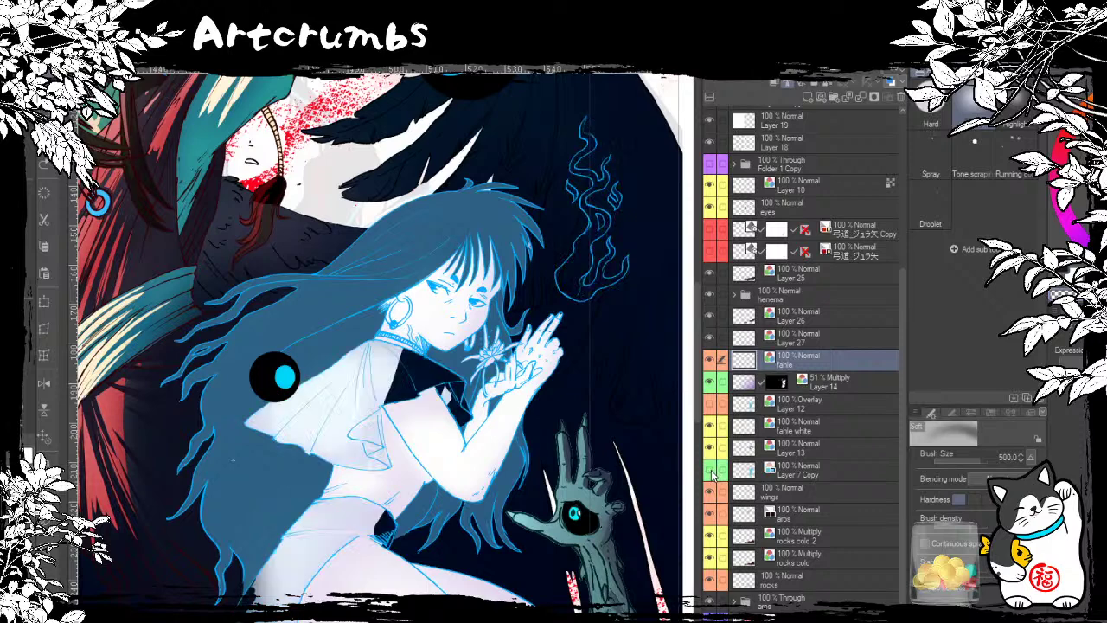
{"action": "left_click", "coordinate": [712, 471]}
{"action": "left_click", "coordinate": [710, 427]}
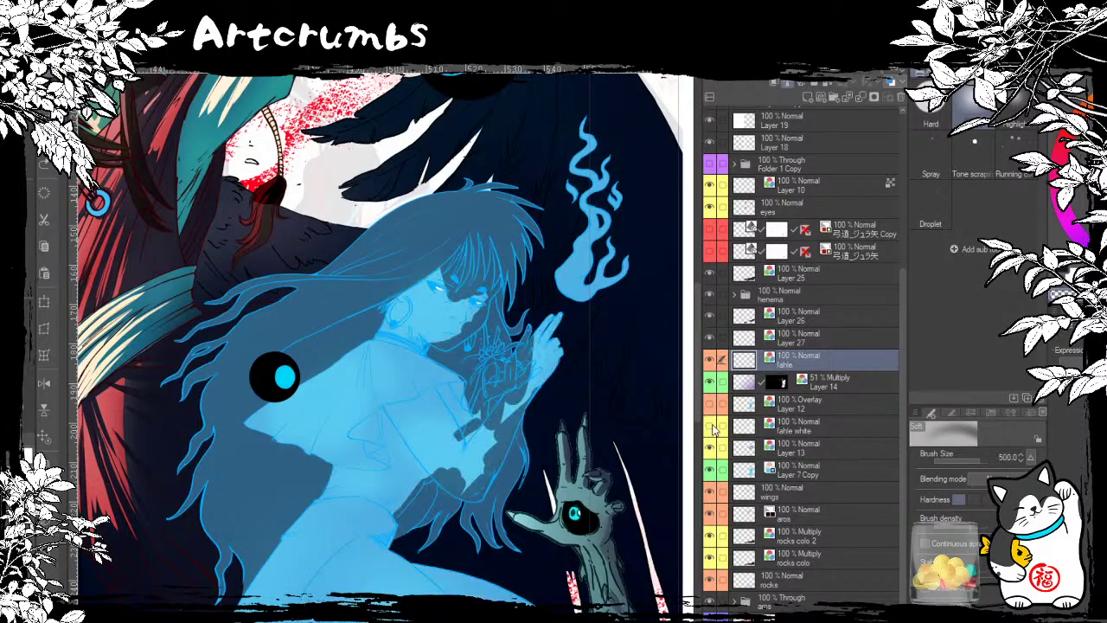
{"action": "left_click", "coordinate": [710, 426]}
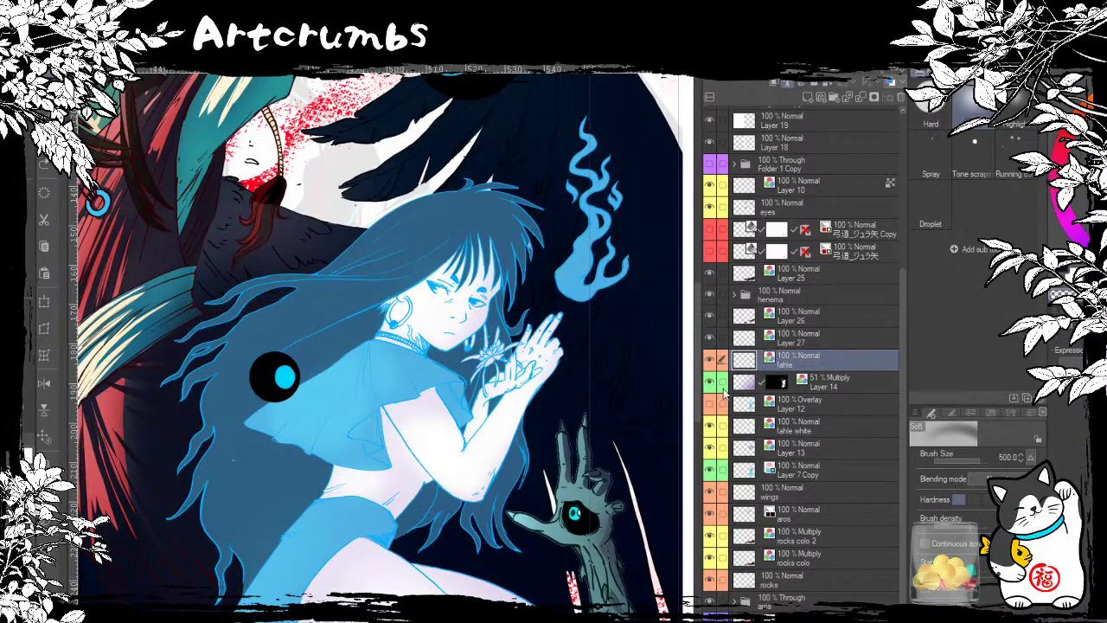
{"action": "left_click", "coordinate": [712, 448]}
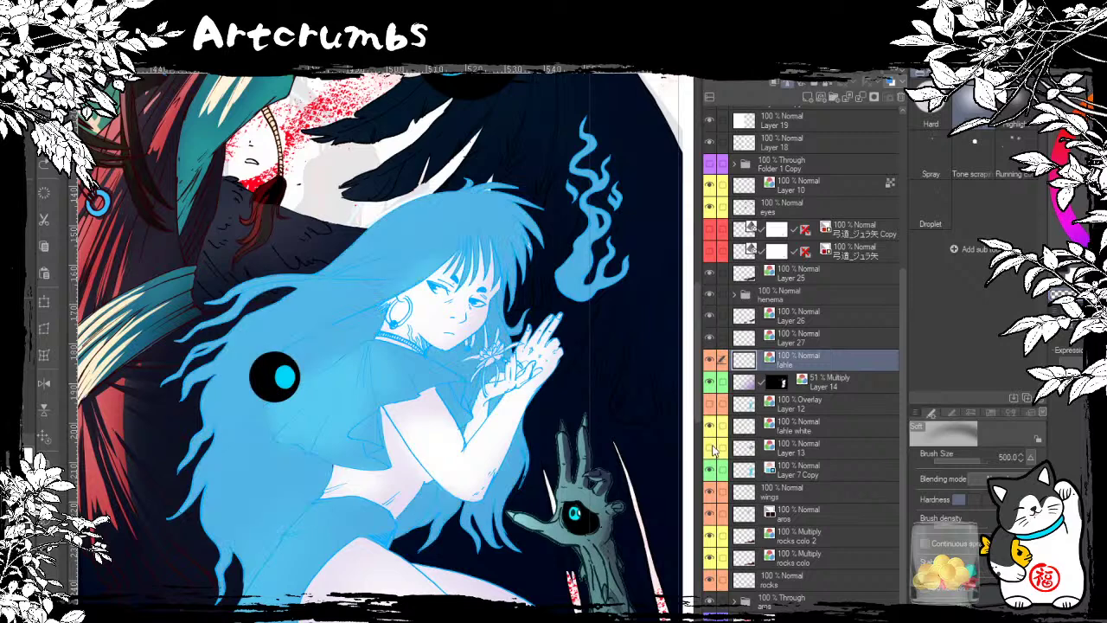
{"action": "left_click", "coordinate": [712, 448]}
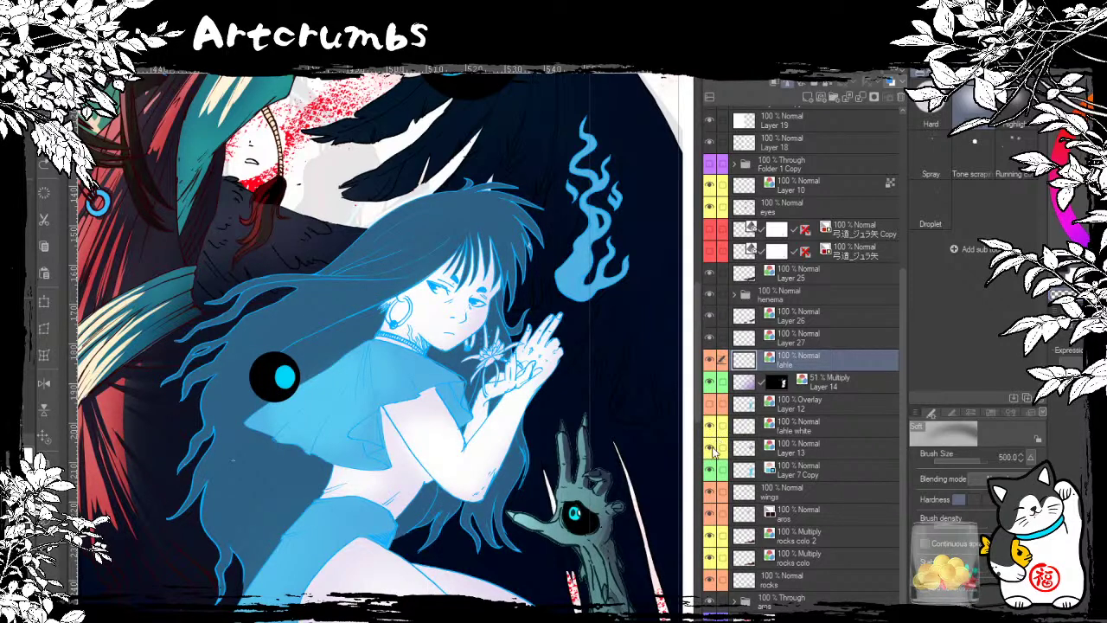
{"action": "left_click", "coordinate": [712, 448]}
{"action": "left_click", "coordinate": [711, 469]}
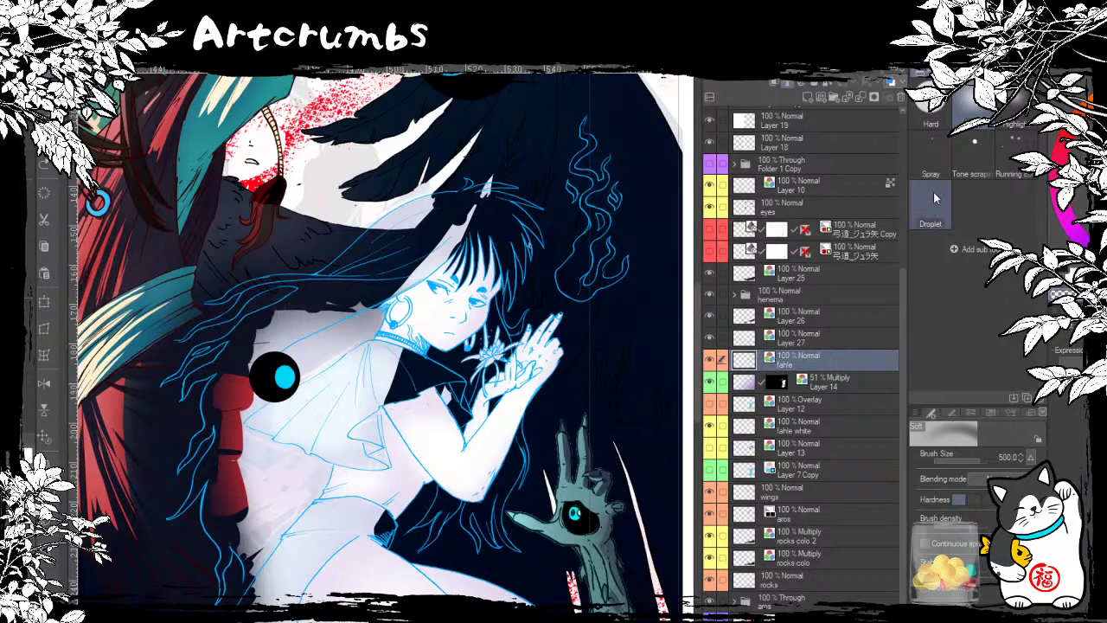
Step: Erase the wavy outer hair outlines behind the girl's back on the fahle layer with the Hard eraser at size 200
{"action": "key", "text": "i"}
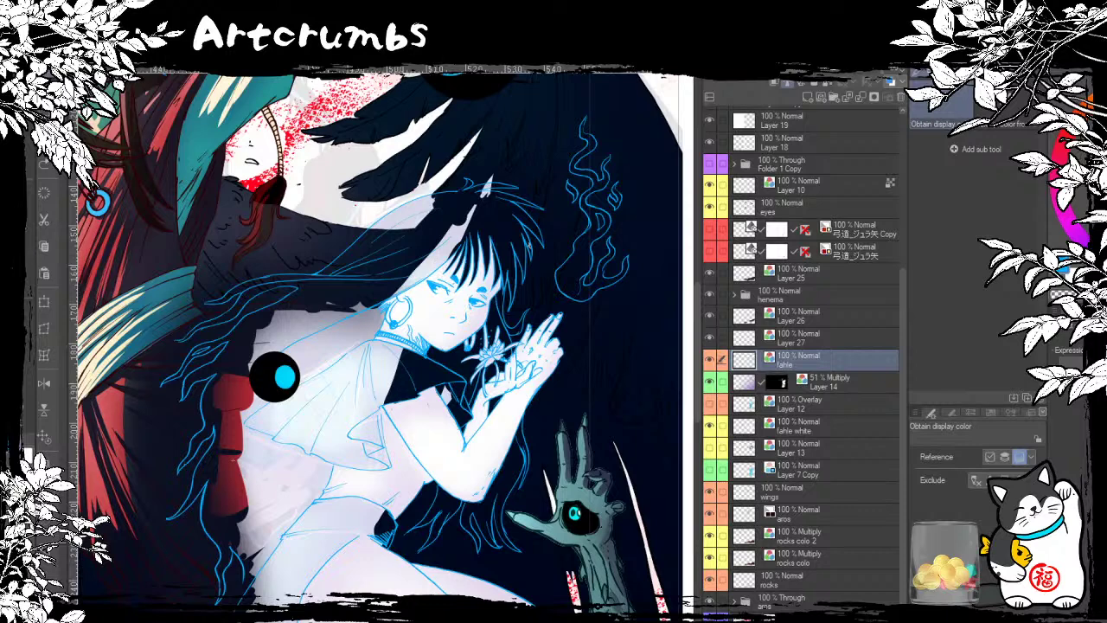
{"action": "key", "text": "e"}
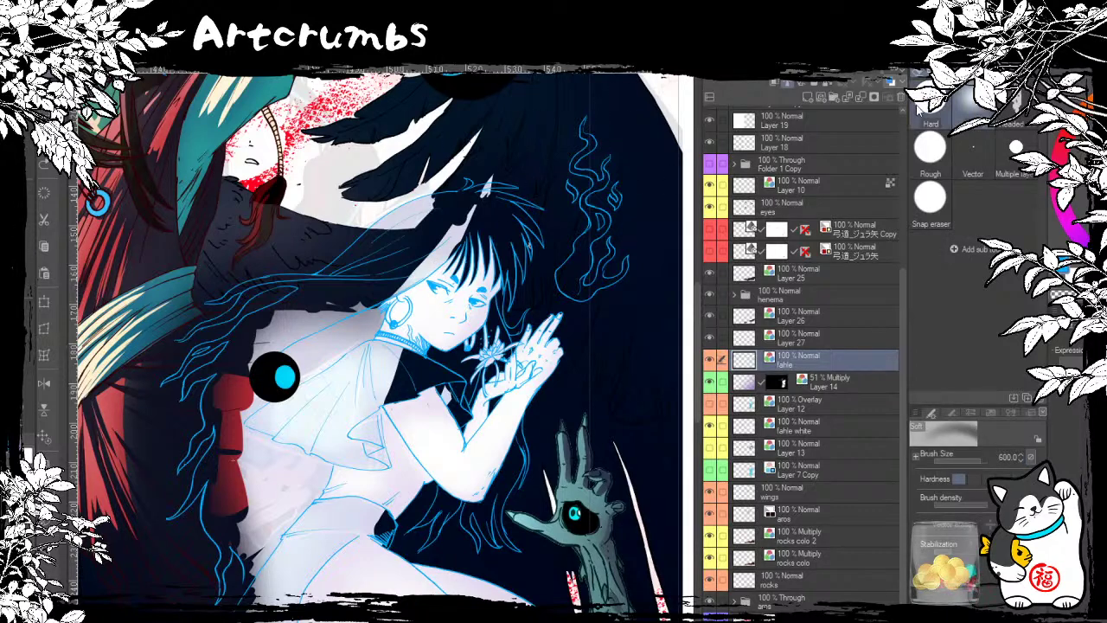
{"action": "mouse_move", "coordinate": [299, 264]}
{"action": "left_mouse_down"}
{"action": "mouse_move", "coordinate": [263, 297]}
{"action": "mouse_move", "coordinate": [235, 288]}
{"action": "mouse_move", "coordinate": [204, 310]}
{"action": "mouse_move", "coordinate": [187, 343]}
{"action": "mouse_move", "coordinate": [192, 385]}
{"action": "left_mouse_up"}
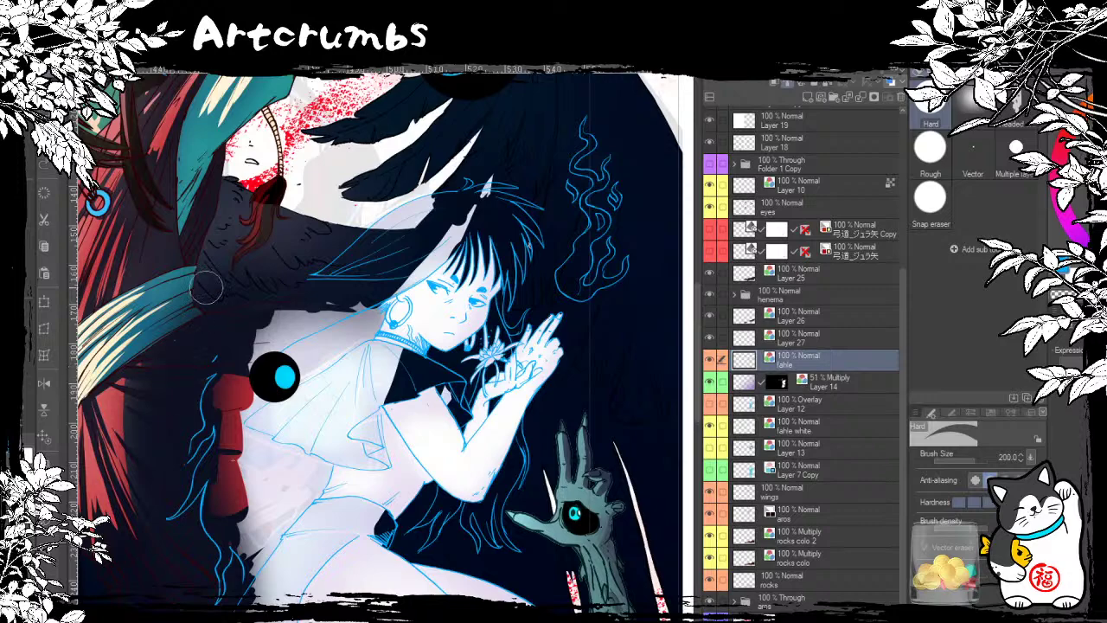
{"action": "mouse_move", "coordinate": [212, 343]}
{"action": "left_mouse_down"}
{"action": "mouse_move", "coordinate": [192, 506]}
{"action": "mouse_move", "coordinate": [204, 528]}
{"action": "mouse_move", "coordinate": [185, 358]}
{"action": "left_mouse_up"}
Step: Draw new curved hair strands trailing behind the girl's shoulder with the ink pen at size 55.2
{"action": "key", "text": "minus"}
{"action": "key", "text": "minus"}
{"action": "key", "text": "minus"}
{"action": "key", "text": "minus"}
{"action": "key", "text": "minus"}
{"action": "key", "text": "minus"}
{"action": "key", "text": "minus"}
{"action": "key", "text": "minus"}
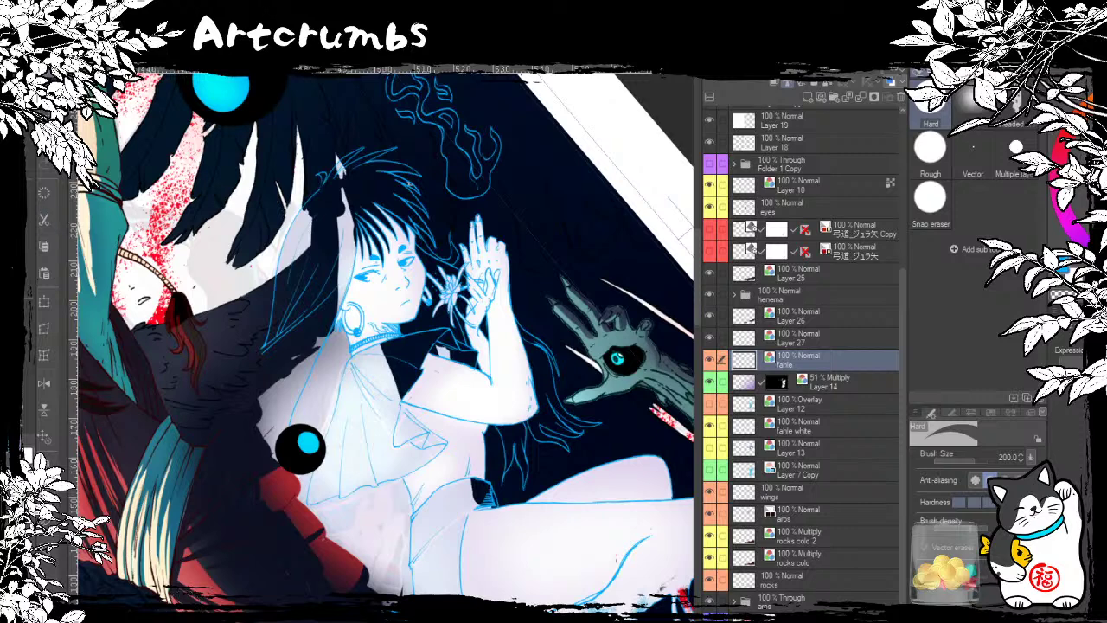
{"action": "key", "text": "p"}
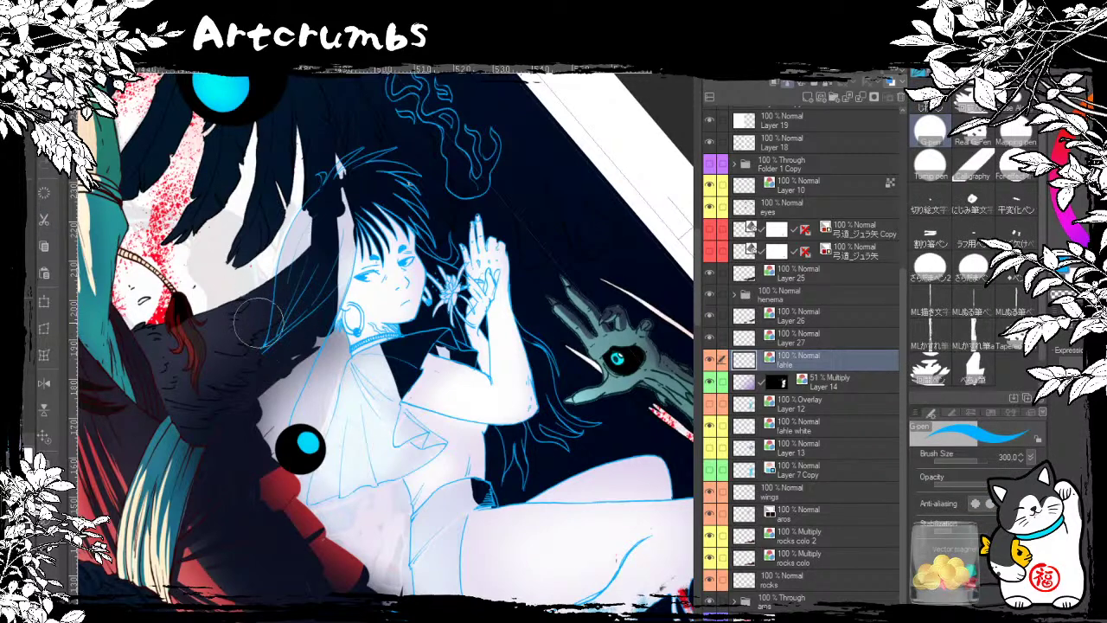
{"action": "left_click", "coordinate": [930, 106]}
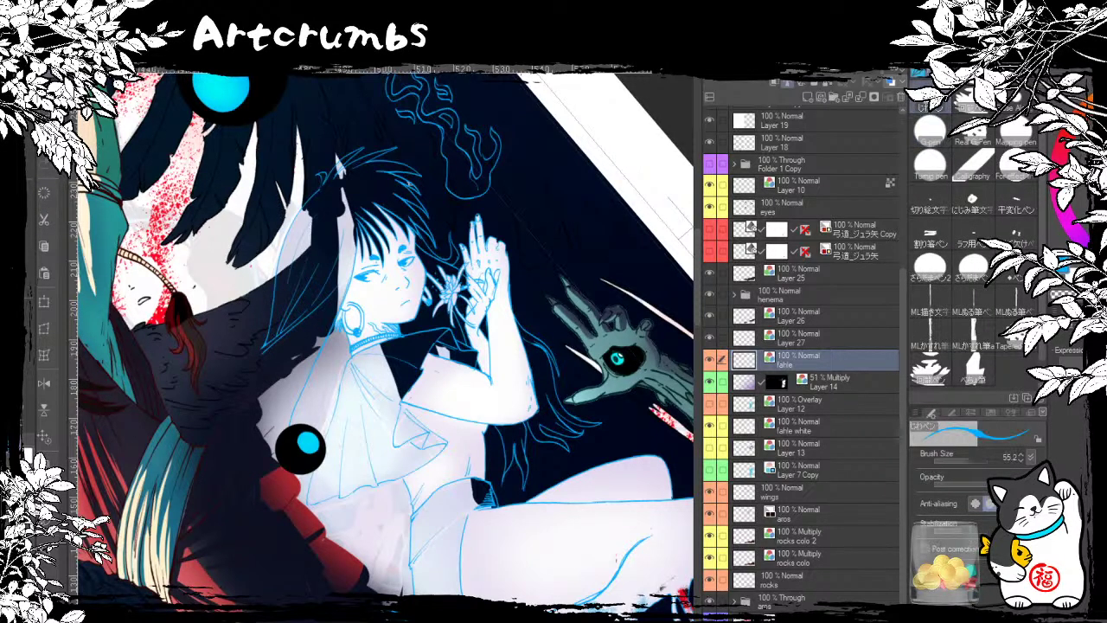
{"action": "mouse_move", "coordinate": [268, 342]}
{"action": "left_mouse_down"}
{"action": "mouse_move", "coordinate": [224, 397]}
{"action": "mouse_move", "coordinate": [216, 482]}
{"action": "left_mouse_up"}
{"action": "key", "text": "ctrl+z"}
{"action": "key", "text": "ctrl+z"}
{"action": "key", "text": "ctrl+z"}
{"action": "mouse_move", "coordinate": [269, 344]}
{"action": "left_mouse_down"}
{"action": "mouse_move", "coordinate": [215, 487]}
{"action": "mouse_move", "coordinate": [247, 395]}
{"action": "left_mouse_up"}
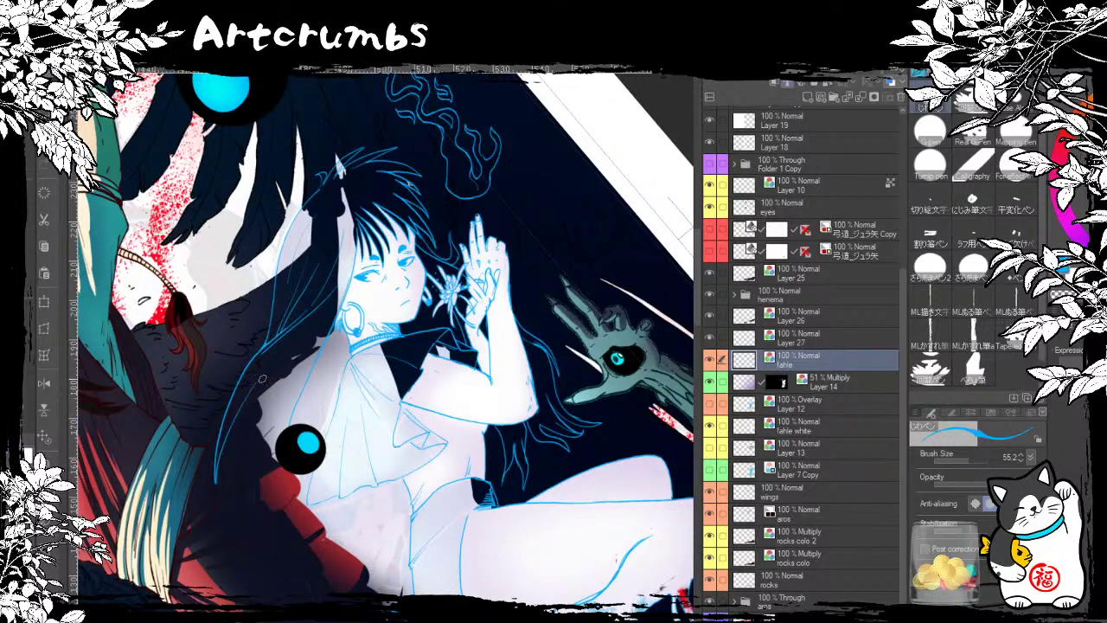
{"action": "left_click_drag", "start_coordinate": [244, 499], "coordinate": [172, 484]}
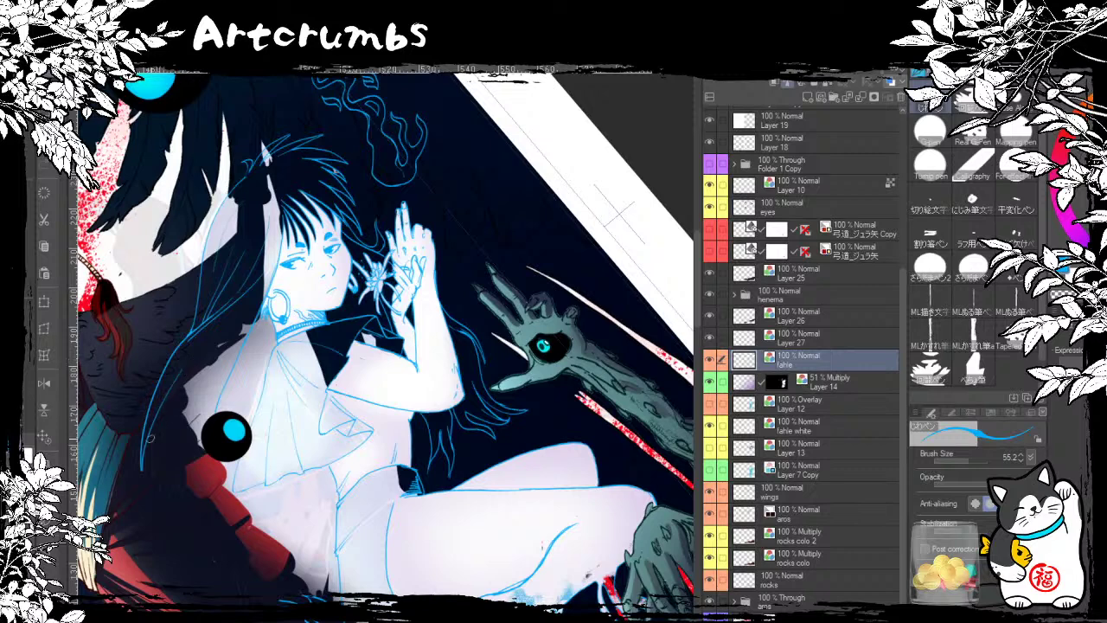
{"action": "mouse_move", "coordinate": [149, 437]}
{"action": "left_mouse_down"}
{"action": "mouse_move", "coordinate": [209, 340]}
{"action": "mouse_move", "coordinate": [175, 450]}
{"action": "mouse_move", "coordinate": [185, 524]}
{"action": "mouse_move", "coordinate": [181, 424]}
{"action": "left_mouse_up"}
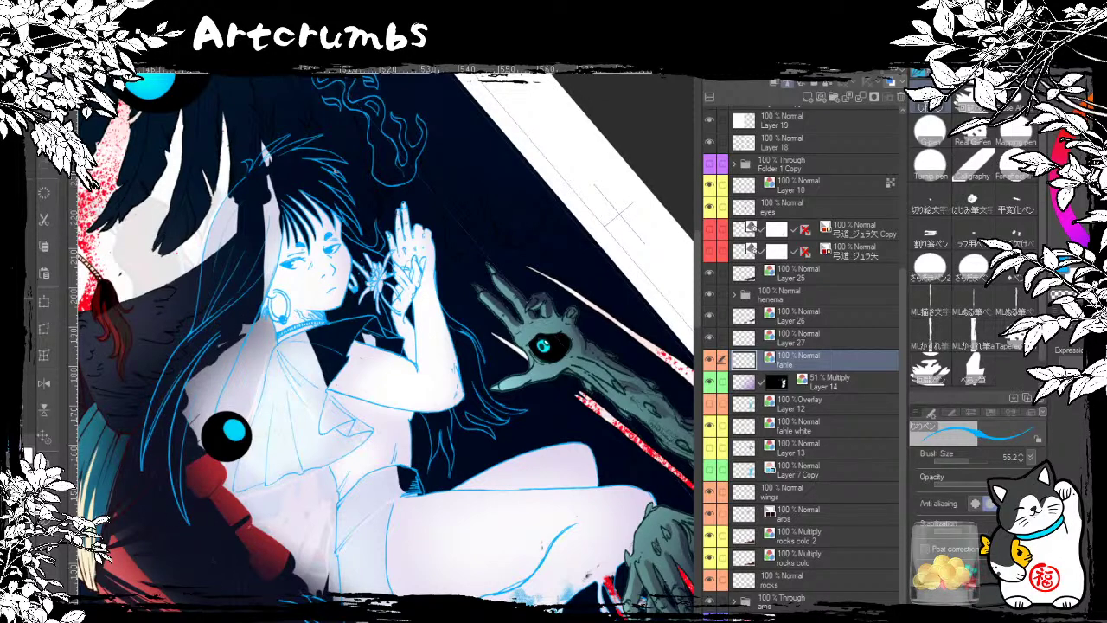
Step: Extend the girl's hair down her back with a long pointed lock and jagged ends reaching her waist
{"action": "left_click_drag", "start_coordinate": [618, 212], "coordinate": [669, 405]}
{"action": "mouse_move", "coordinate": [255, 299]}
{"action": "left_mouse_down"}
{"action": "mouse_move", "coordinate": [364, 256]}
{"action": "mouse_move", "coordinate": [263, 345]}
{"action": "mouse_move", "coordinate": [264, 424]}
{"action": "left_mouse_up"}
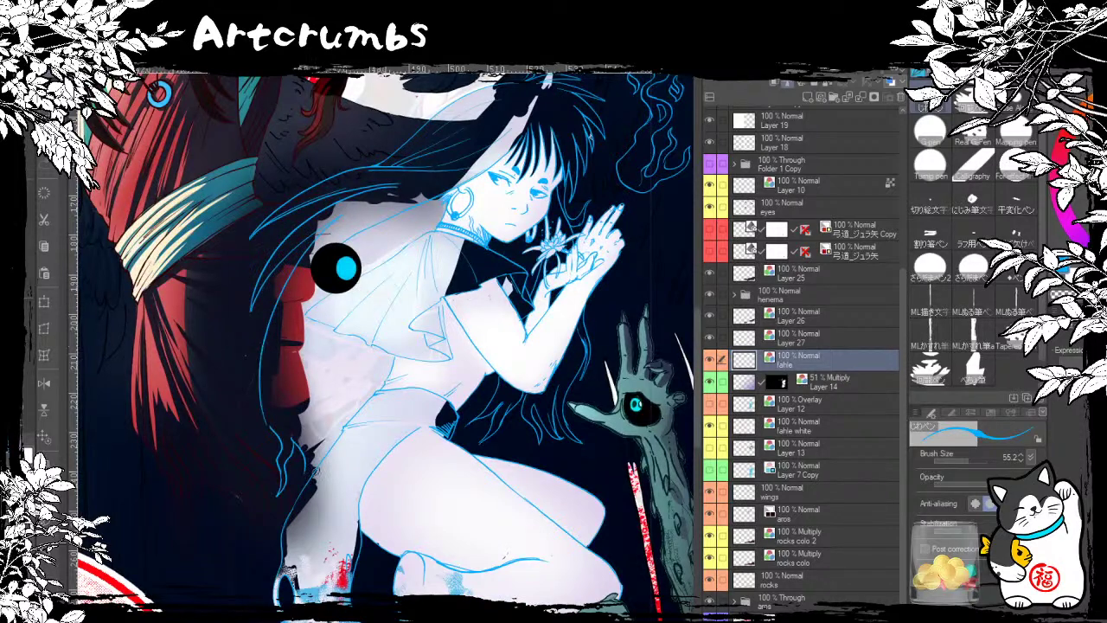
{"action": "key", "text": "ctrl+z"}
{"action": "mouse_move", "coordinate": [329, 227]}
{"action": "left_mouse_down"}
{"action": "mouse_move", "coordinate": [304, 251]}
{"action": "mouse_move", "coordinate": [233, 399]}
{"action": "mouse_move", "coordinate": [200, 422]}
{"action": "left_mouse_up"}
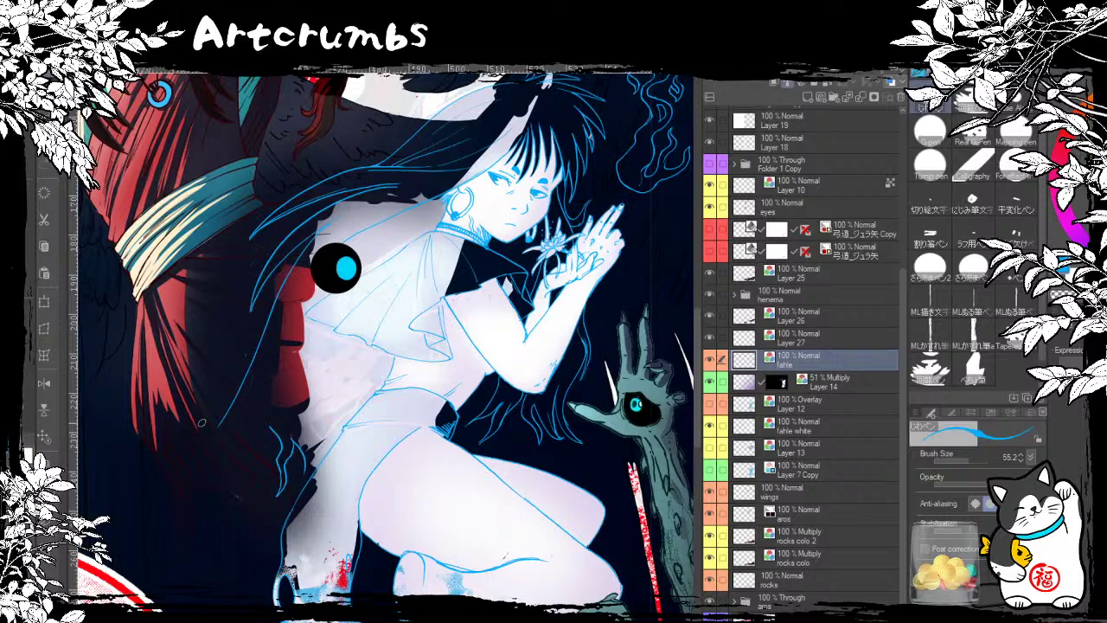
{"action": "mouse_move", "coordinate": [288, 441]}
{"action": "left_mouse_down"}
{"action": "mouse_move", "coordinate": [300, 452]}
{"action": "mouse_move", "coordinate": [285, 464]}
{"action": "left_mouse_up"}
{"action": "left_click_drag", "start_coordinate": [217, 427], "coordinate": [353, 342]}
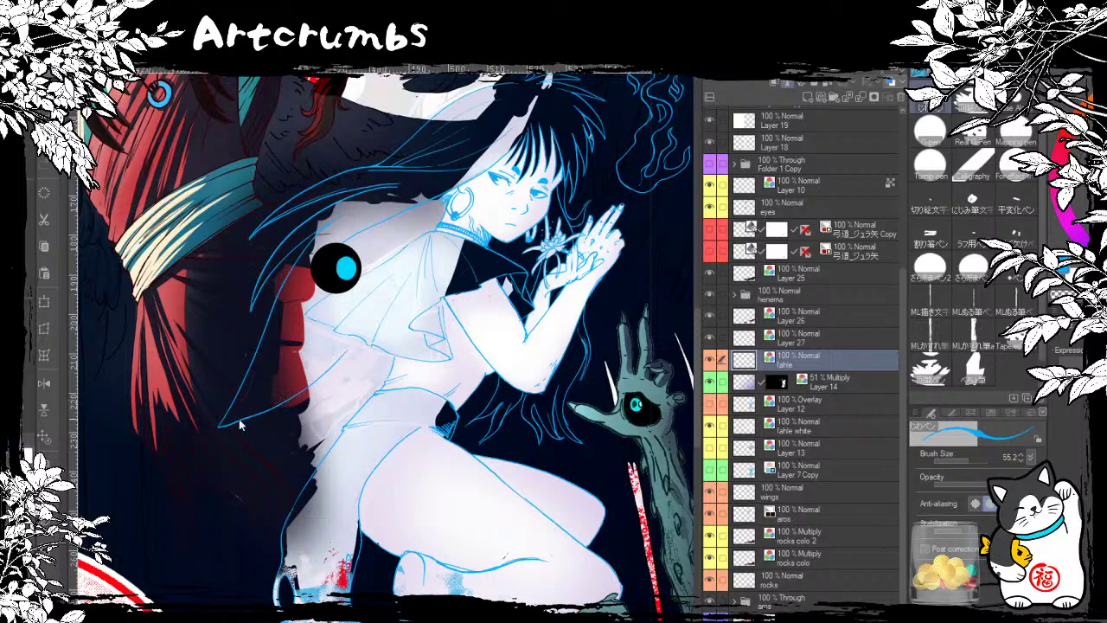
{"action": "key", "text": "ctrl+z"}
{"action": "mouse_move", "coordinate": [219, 426]}
{"action": "left_mouse_down"}
{"action": "mouse_move", "coordinate": [276, 405]}
{"action": "mouse_move", "coordinate": [324, 361]}
{"action": "left_mouse_up"}
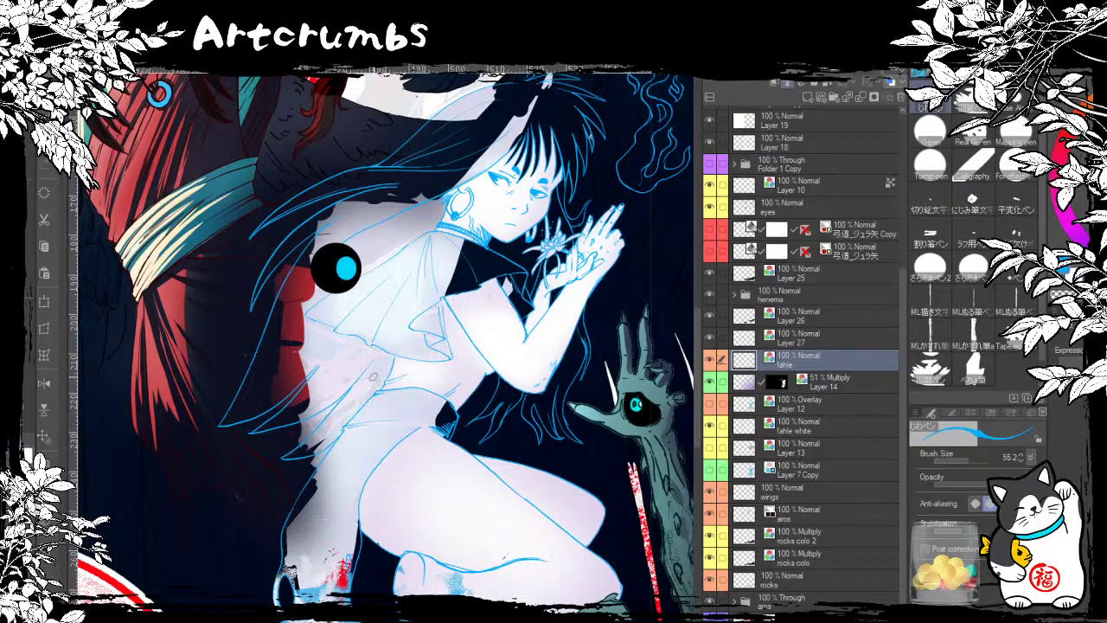
Step: Remove the old wavy hair outlines hanging below the girl's raised arm
{"action": "left_click_drag", "start_coordinate": [453, 260], "coordinate": [306, 340]}
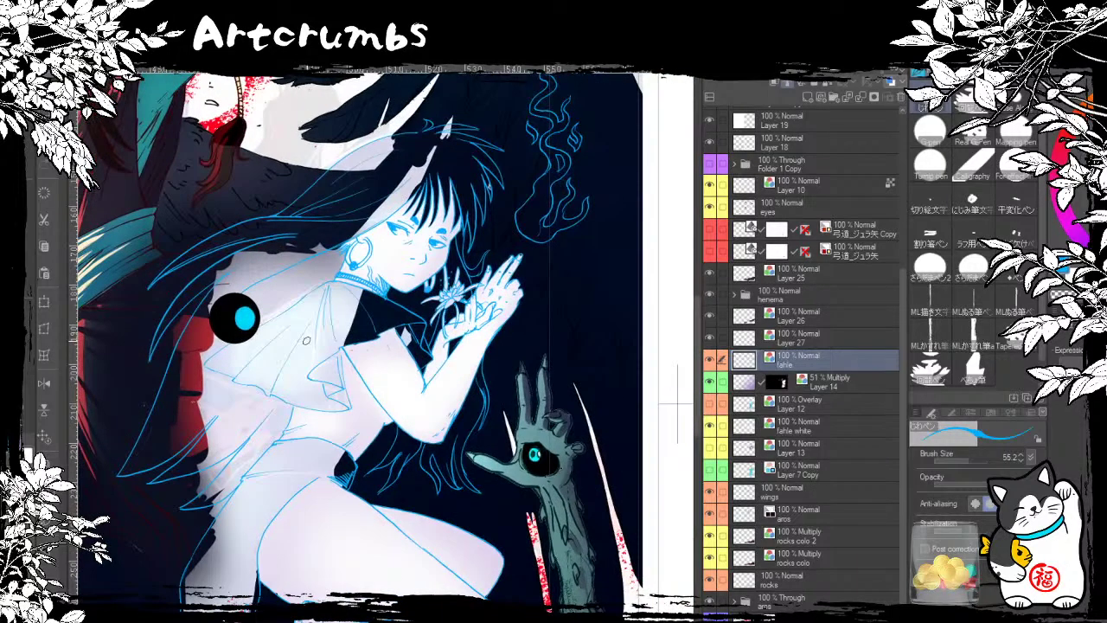
{"action": "mouse_move", "coordinate": [403, 461]}
{"action": "left_mouse_down"}
{"action": "mouse_move", "coordinate": [396, 450]}
{"action": "mouse_move", "coordinate": [403, 462]}
{"action": "mouse_move", "coordinate": [379, 476]}
{"action": "left_mouse_up"}
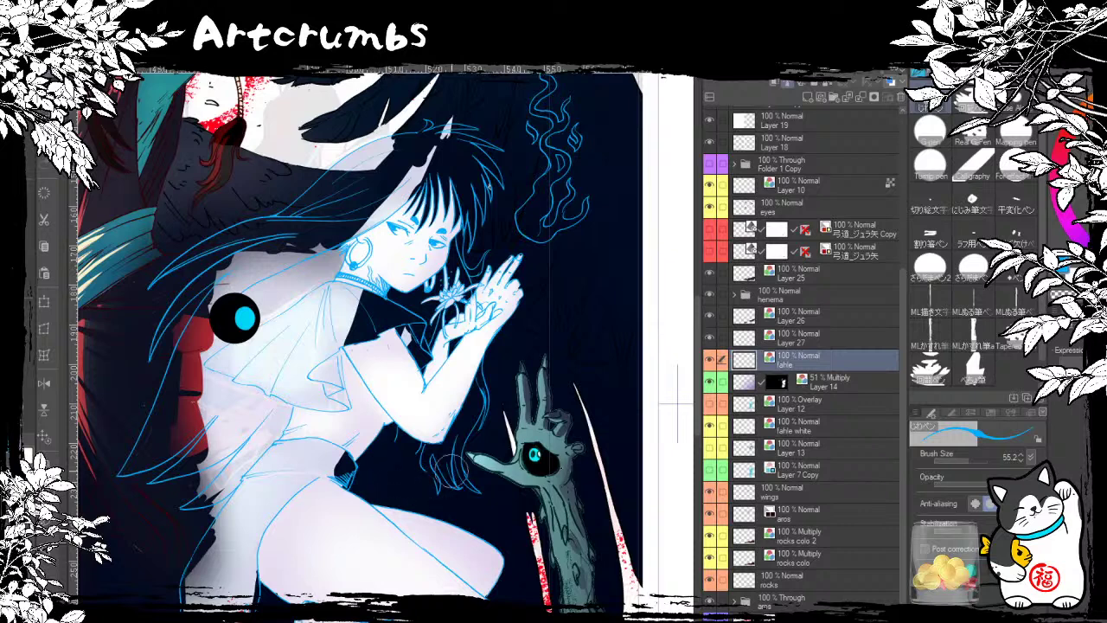
{"action": "left_click_drag", "start_coordinate": [409, 412], "coordinate": [352, 398]}
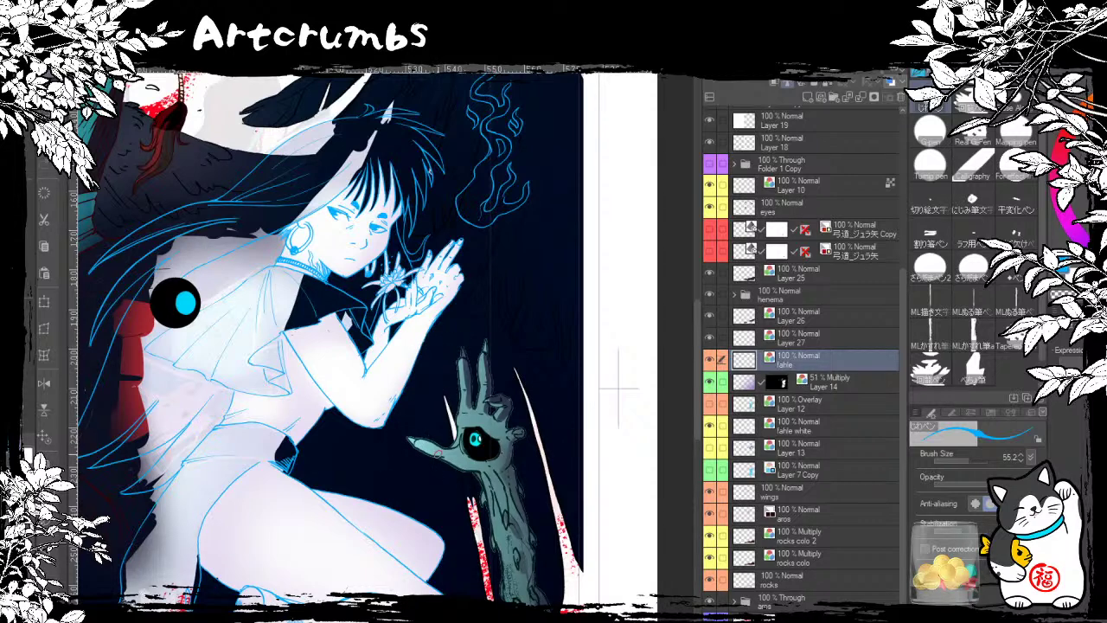
Step: Draw new pointed hair locks between the girl's elbow and thigh in blue line art
{"action": "left_click_drag", "start_coordinate": [438, 455], "coordinate": [436, 345]}
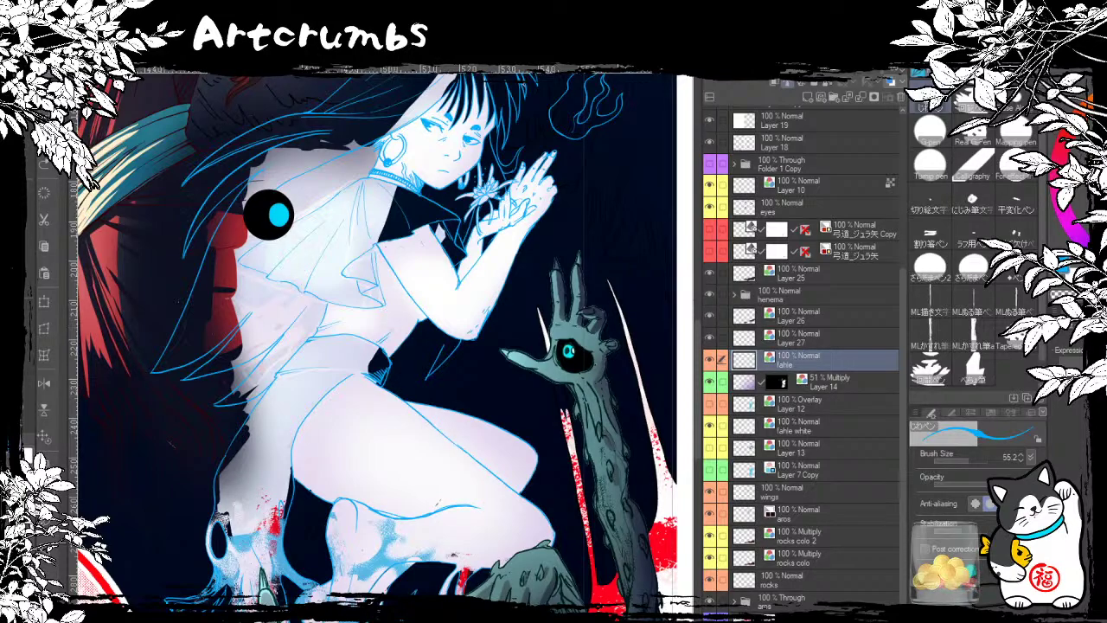
{"action": "mouse_move", "coordinate": [432, 387]}
{"action": "left_mouse_down"}
{"action": "mouse_move", "coordinate": [414, 340]}
{"action": "mouse_move", "coordinate": [356, 310]}
{"action": "mouse_move", "coordinate": [368, 339]}
{"action": "left_mouse_up"}
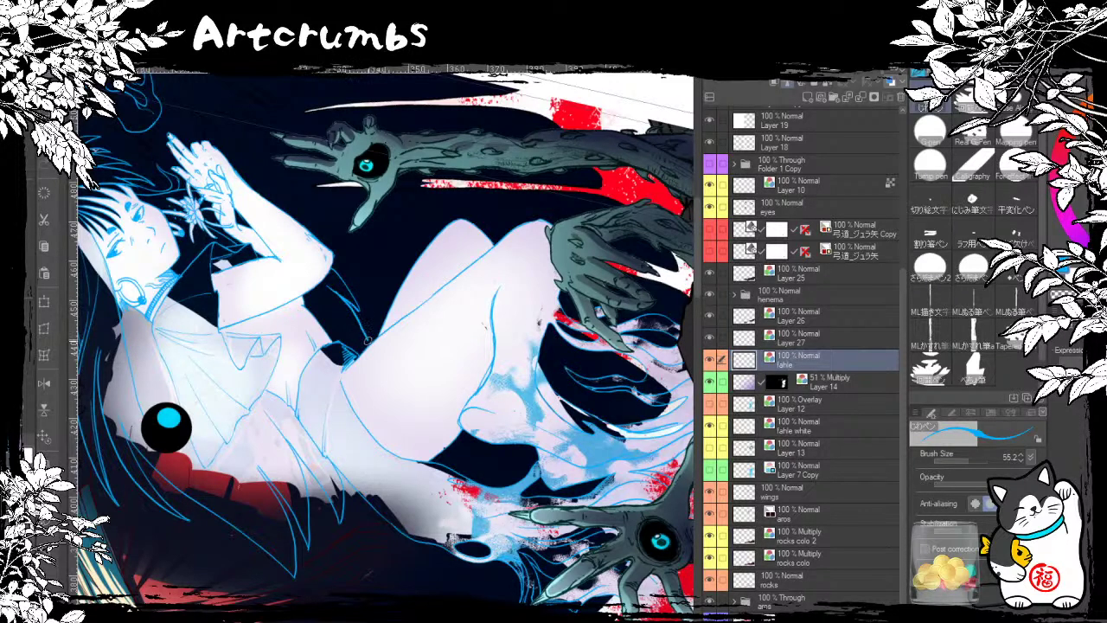
{"action": "key", "text": "ctrl+z"}
{"action": "left_click_drag", "start_coordinate": [361, 264], "coordinate": [325, 525]}
{"action": "left_click_drag", "start_coordinate": [290, 440], "coordinate": [256, 386]}
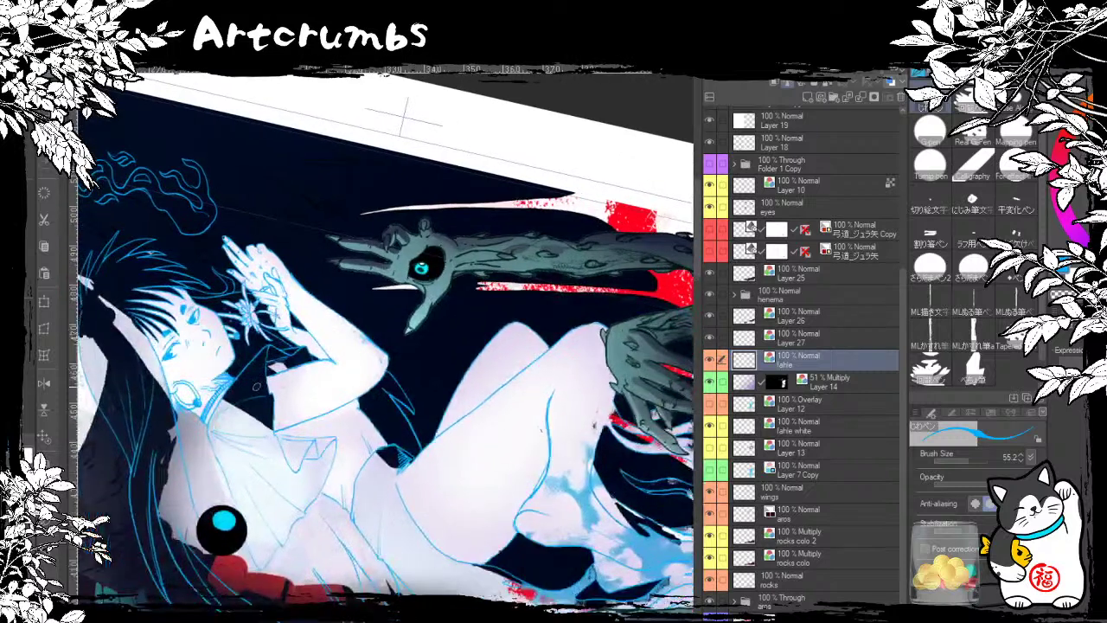
{"action": "left_click_drag", "start_coordinate": [404, 117], "coordinate": [643, 336]}
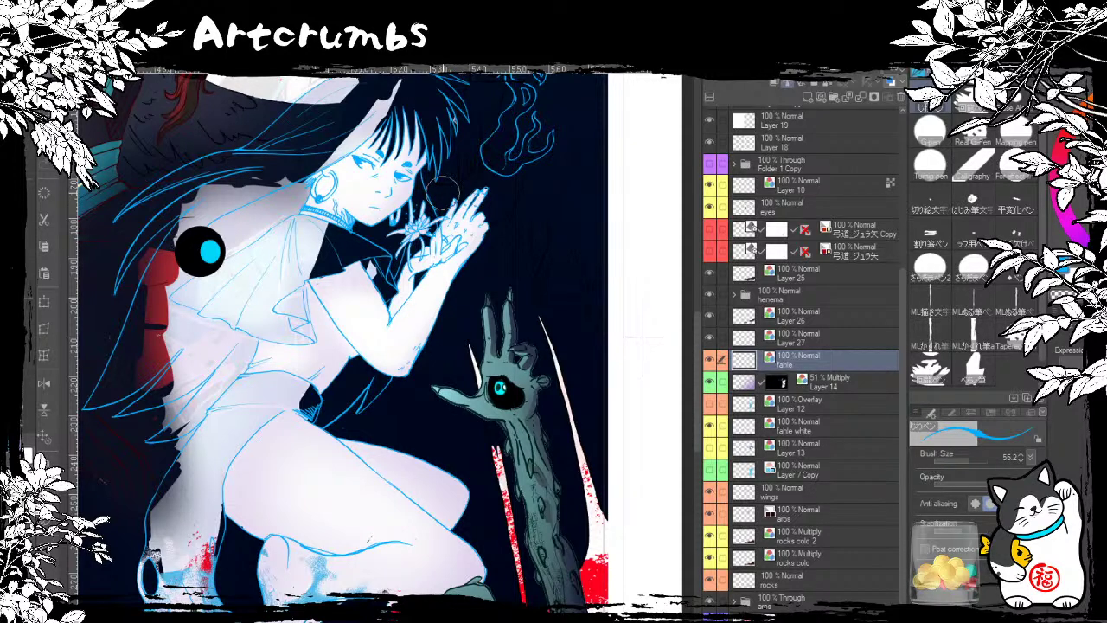
{"action": "left_click_drag", "start_coordinate": [399, 326], "coordinate": [468, 335]}
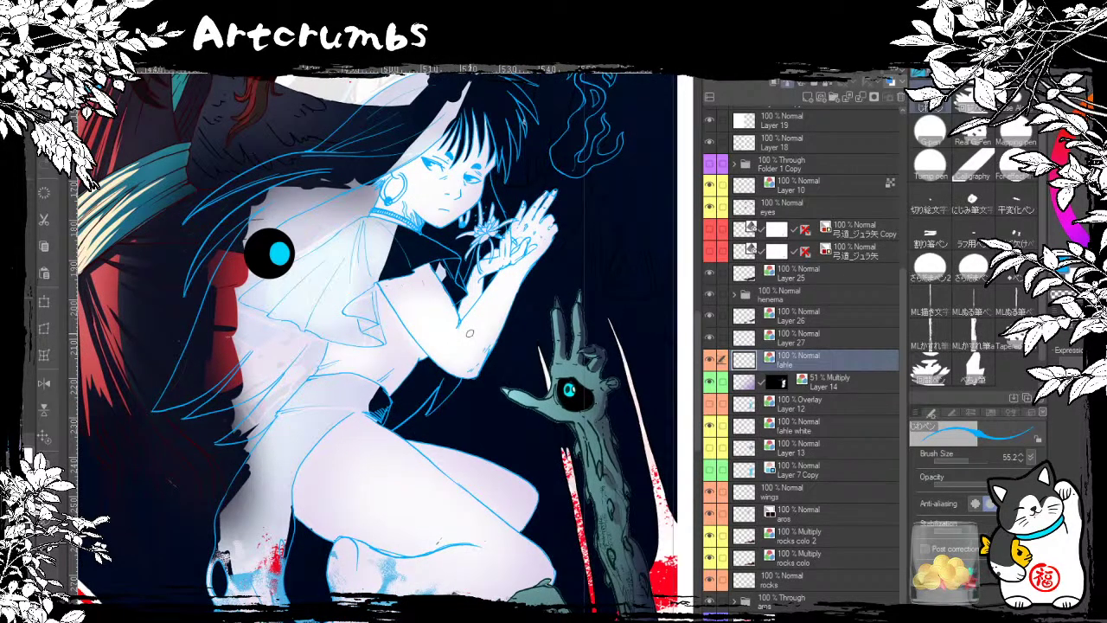
Step: Show the blue hair fill on Layer 7 Copy, make that layer active for the G-pen, and hide the Layer 14 shading
{"action": "left_click", "coordinate": [711, 470]}
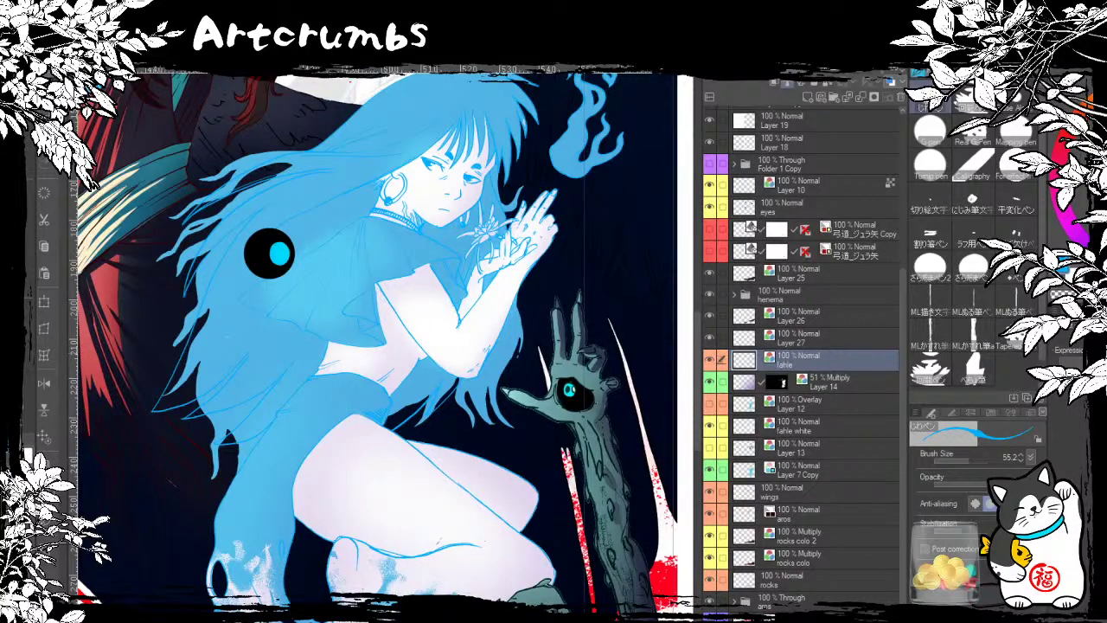
{"action": "key", "text": "e"}
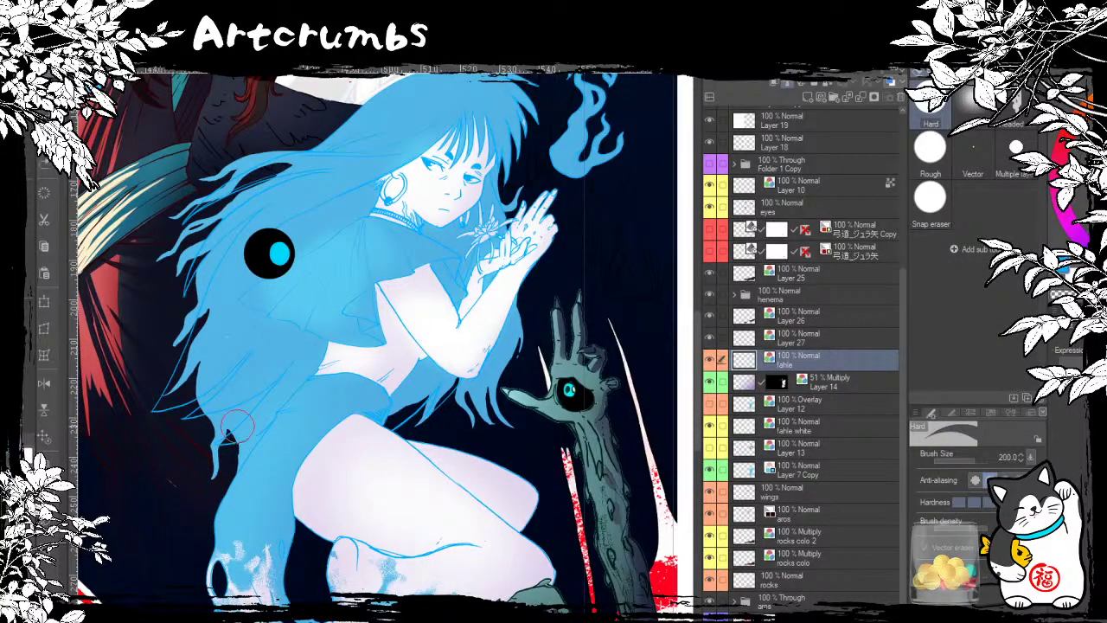
{"action": "left_click", "coordinate": [749, 471]}
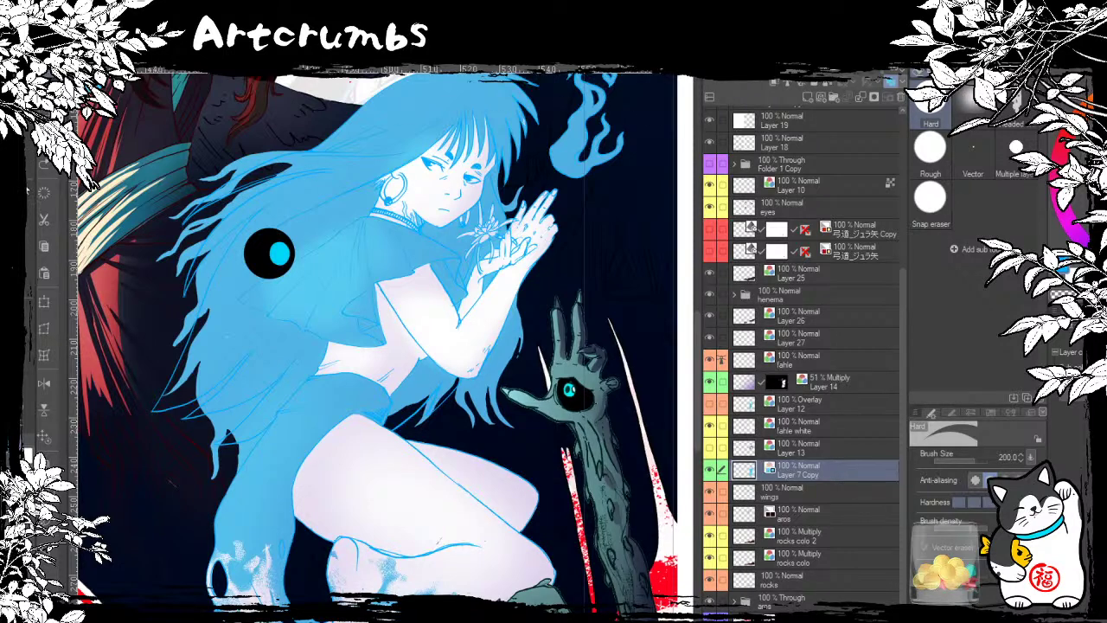
{"action": "key", "text": "p"}
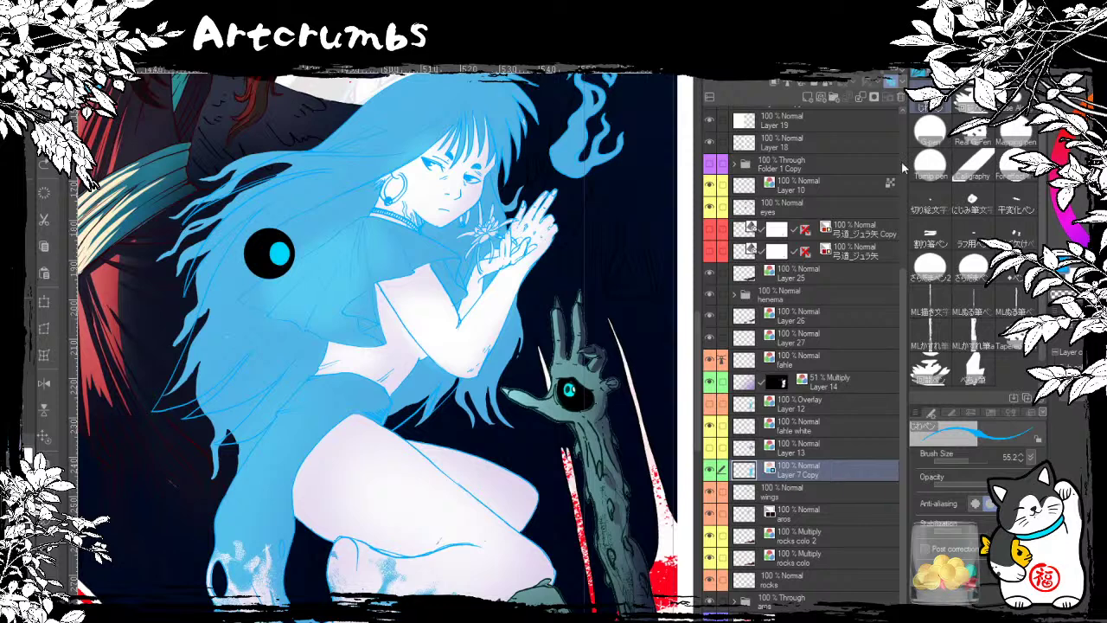
{"action": "left_click", "coordinate": [930, 130]}
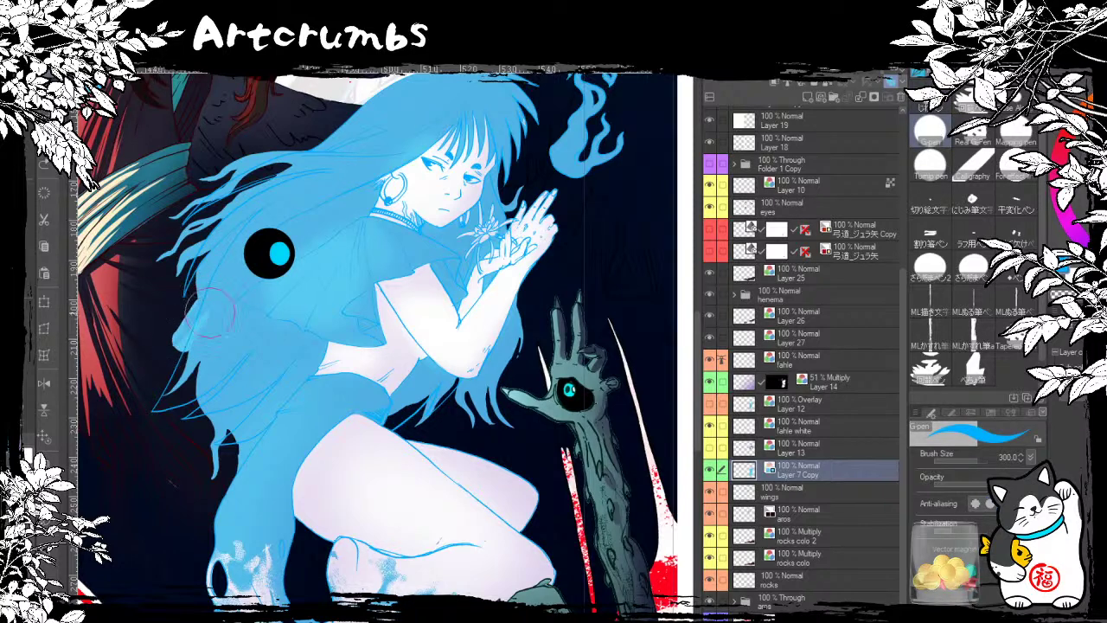
{"action": "mouse_move", "coordinate": [210, 312]}
{"action": "left_mouse_down"}
{"action": "mouse_move", "coordinate": [186, 346]}
{"action": "mouse_move", "coordinate": [216, 295]}
{"action": "mouse_move", "coordinate": [225, 324]}
{"action": "mouse_move", "coordinate": [230, 313]}
{"action": "left_mouse_up"}
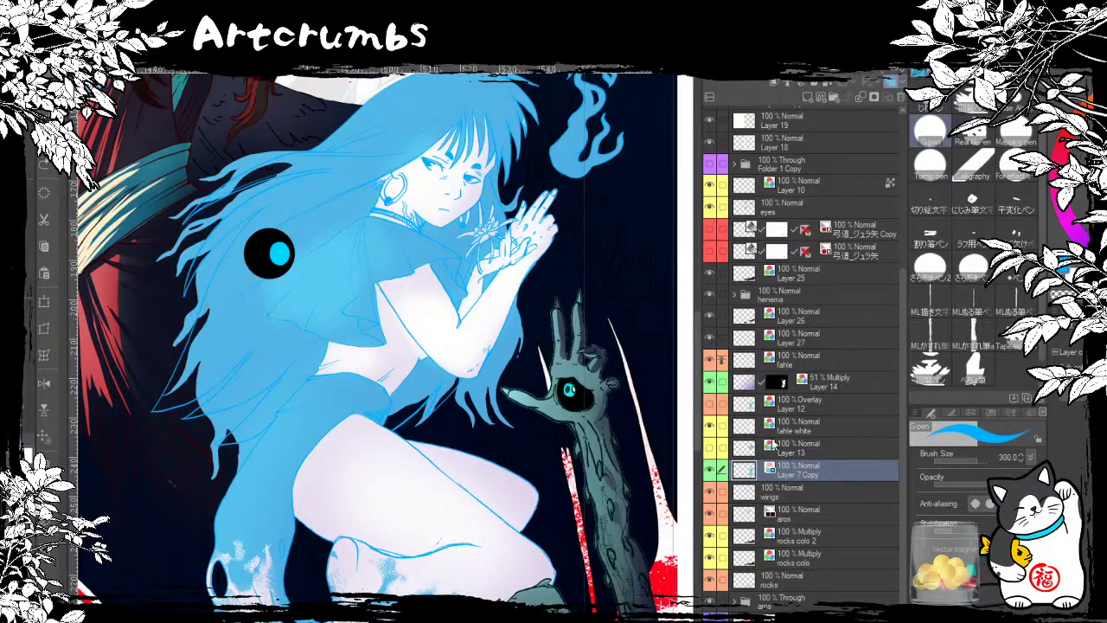
{"action": "left_click", "coordinate": [709, 384]}
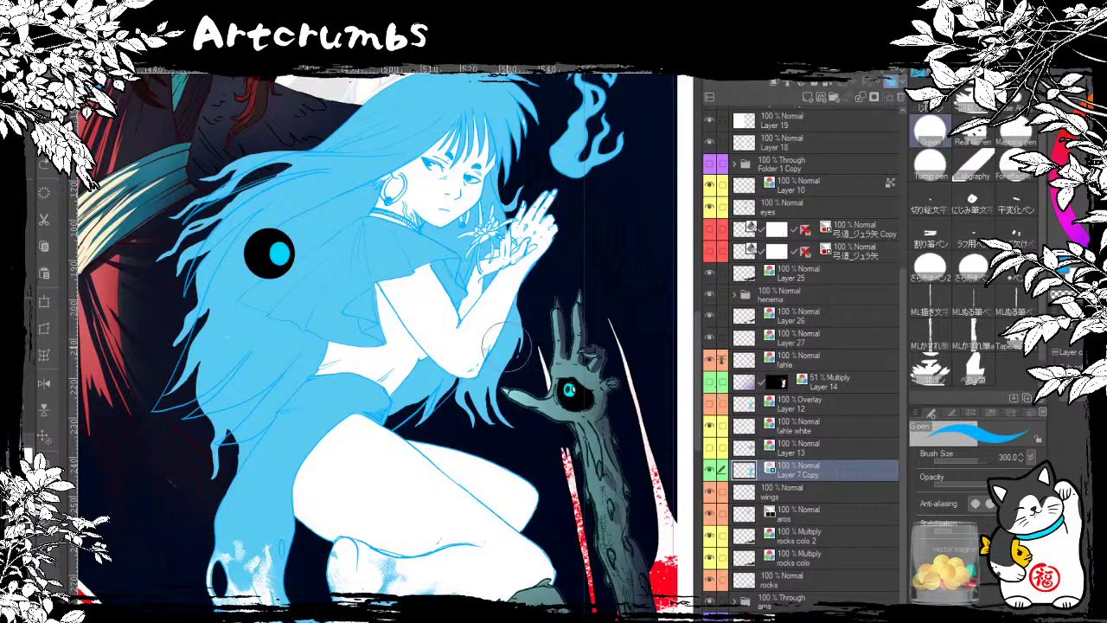
Step: Paint the sampled light blue into the new hair locks behind the girl's back and below her elbow with the G-pen at size 300
{"action": "left_click", "coordinate": [202, 348], "text": "alt"}
{"action": "mouse_move", "coordinate": [201, 398]}
{"action": "left_mouse_down"}
{"action": "mouse_move", "coordinate": [195, 411]}
{"action": "mouse_move", "coordinate": [243, 442]}
{"action": "mouse_move", "coordinate": [186, 415]}
{"action": "mouse_move", "coordinate": [160, 364]}
{"action": "mouse_move", "coordinate": [206, 231]}
{"action": "mouse_move", "coordinate": [182, 259]}
{"action": "mouse_move", "coordinate": [225, 186]}
{"action": "mouse_move", "coordinate": [208, 220]}
{"action": "mouse_move", "coordinate": [241, 207]}
{"action": "mouse_move", "coordinate": [243, 261]}
{"action": "left_mouse_up"}
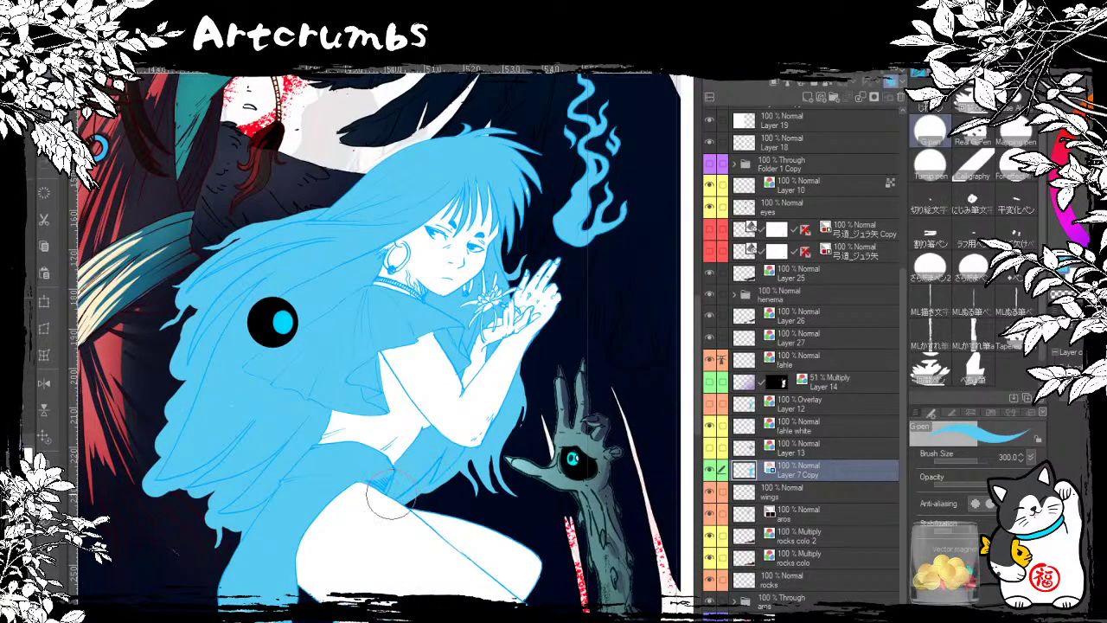
{"action": "mouse_move", "coordinate": [490, 438]}
{"action": "left_mouse_down"}
{"action": "mouse_move", "coordinate": [508, 493]}
{"action": "mouse_move", "coordinate": [538, 424]}
{"action": "mouse_move", "coordinate": [517, 443]}
{"action": "mouse_move", "coordinate": [530, 435]}
{"action": "left_mouse_up"}
Step: Trim the excess blue fill outside the trailing hair behind the girl's back using Erase Along Edge at size 30
{"action": "key", "text": "e"}
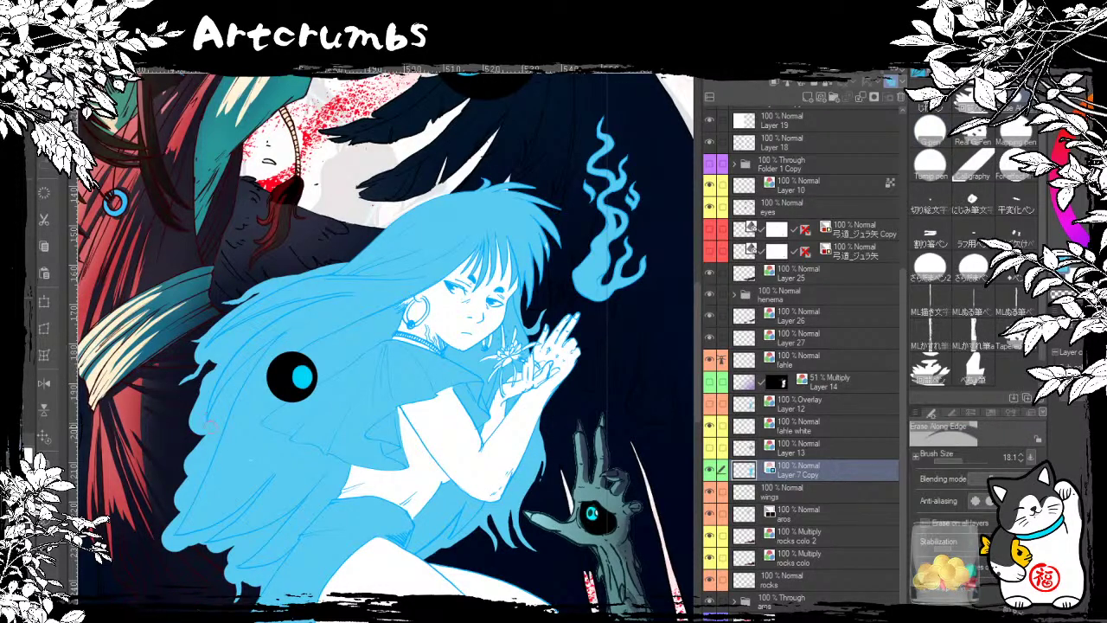
{"action": "left_click_drag", "start_coordinate": [243, 396], "coordinate": [213, 390]}
{"action": "key", "text": "bracketright"}
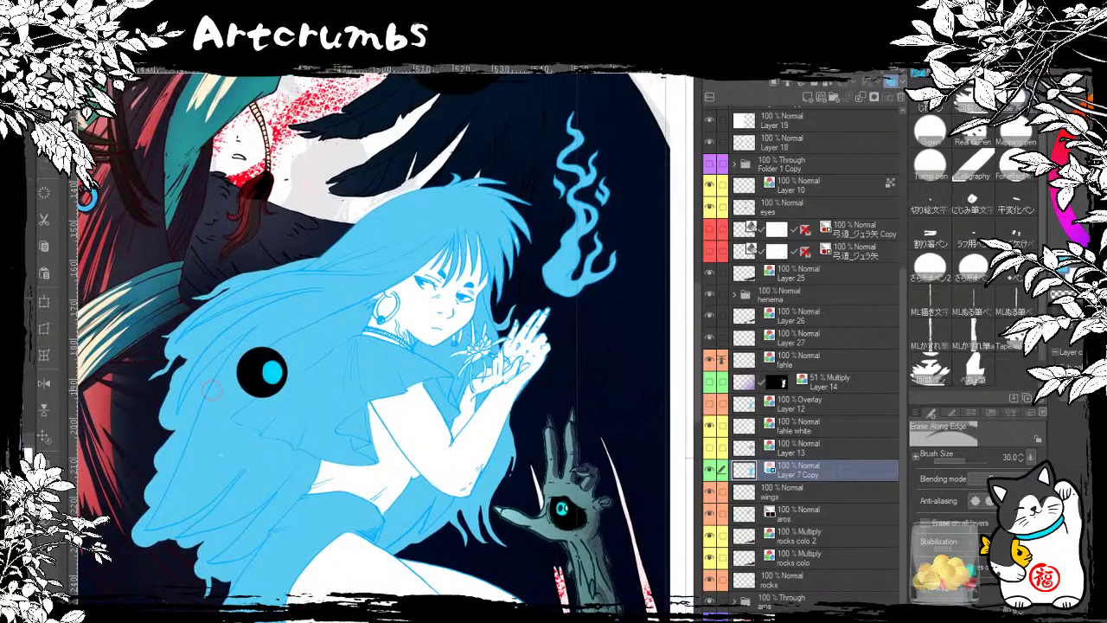
{"action": "left_click_drag", "start_coordinate": [247, 334], "coordinate": [144, 493]}
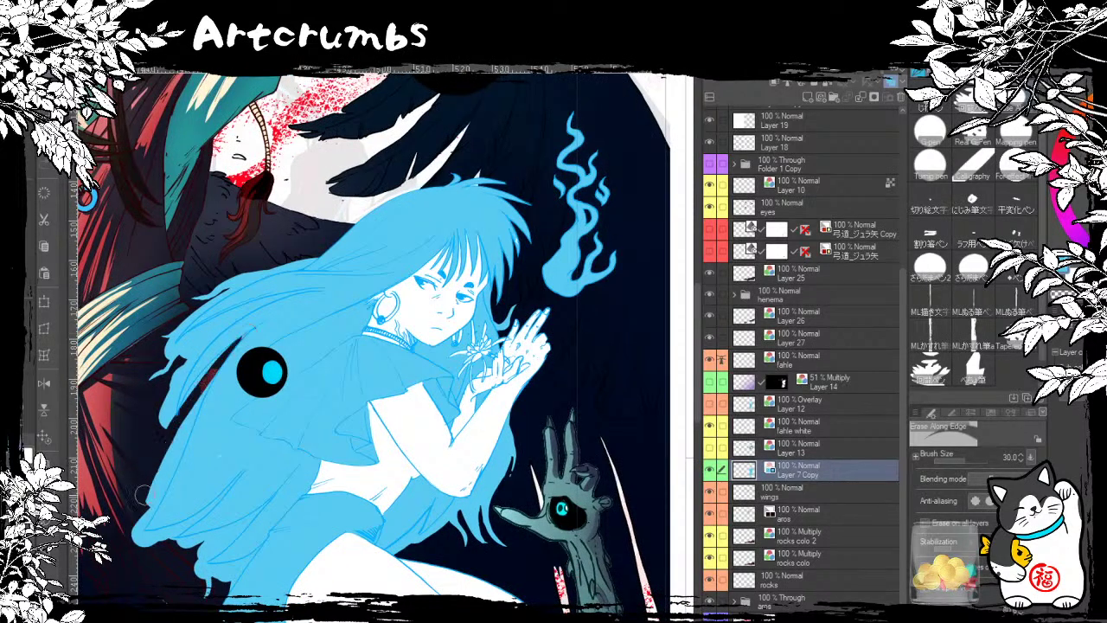
{"action": "mouse_move", "coordinate": [251, 329]}
{"action": "left_mouse_down"}
{"action": "mouse_move", "coordinate": [136, 530]}
{"action": "mouse_move", "coordinate": [167, 451]}
{"action": "mouse_move", "coordinate": [183, 426]}
{"action": "mouse_move", "coordinate": [125, 547]}
{"action": "left_mouse_up"}
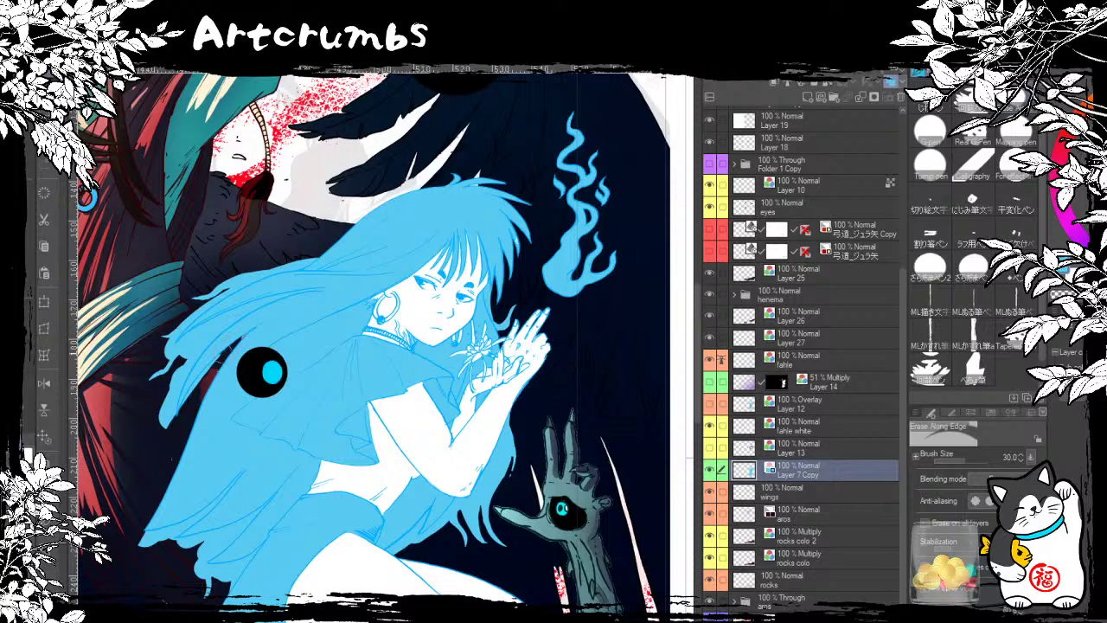
{"action": "left_click_drag", "start_coordinate": [212, 356], "coordinate": [166, 445]}
{"action": "mouse_move", "coordinate": [270, 301]}
{"action": "left_mouse_down"}
{"action": "mouse_move", "coordinate": [235, 317]}
{"action": "mouse_move", "coordinate": [176, 396]}
{"action": "mouse_move", "coordinate": [152, 450]}
{"action": "left_mouse_up"}
{"action": "mouse_move", "coordinate": [230, 322]}
{"action": "left_mouse_down"}
{"action": "mouse_move", "coordinate": [155, 433]}
{"action": "mouse_move", "coordinate": [199, 346]}
{"action": "mouse_move", "coordinate": [177, 355]}
{"action": "mouse_move", "coordinate": [212, 244]}
{"action": "left_mouse_up"}
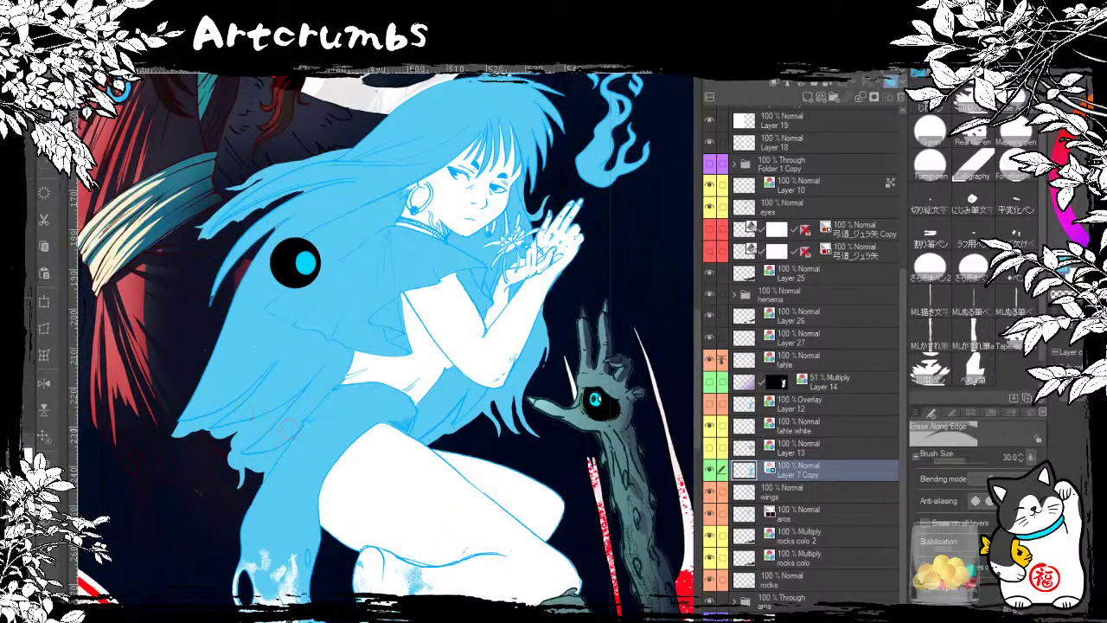
Step: Erase the blue fill spilling between the pointed hair locks at the girl's waist, following their outlines
{"action": "mouse_move", "coordinate": [276, 452]}
{"action": "left_mouse_down"}
{"action": "mouse_move", "coordinate": [266, 467]}
{"action": "mouse_move", "coordinate": [216, 407]}
{"action": "mouse_move", "coordinate": [199, 363]}
{"action": "left_mouse_up"}
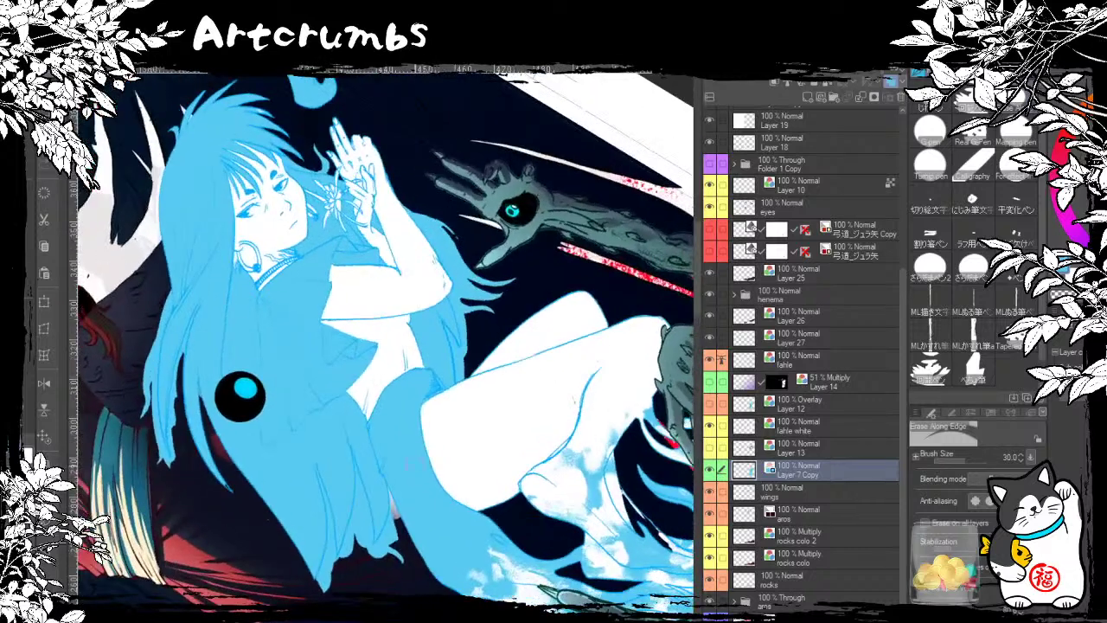
{"action": "mouse_move", "coordinate": [389, 510]}
{"action": "left_mouse_down"}
{"action": "mouse_move", "coordinate": [363, 561]}
{"action": "mouse_move", "coordinate": [391, 513]}
{"action": "mouse_move", "coordinate": [402, 566]}
{"action": "left_mouse_up"}
{"action": "left_click_drag", "start_coordinate": [358, 477], "coordinate": [370, 558]}
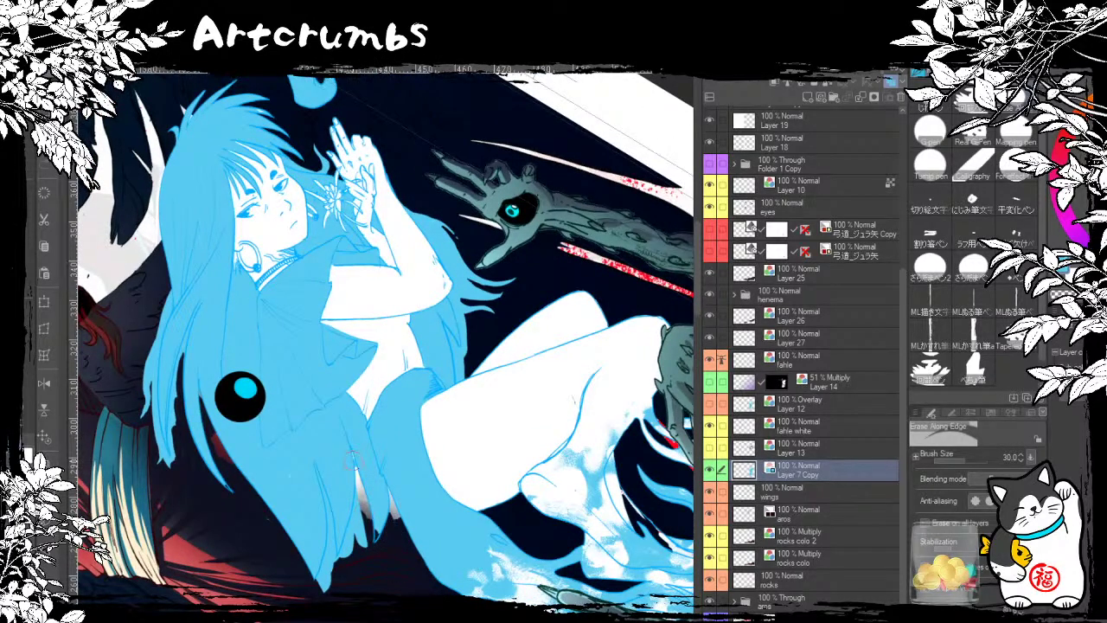
{"action": "mouse_move", "coordinate": [353, 459]}
{"action": "left_mouse_down"}
{"action": "mouse_move", "coordinate": [340, 575]}
{"action": "mouse_move", "coordinate": [354, 499]}
{"action": "mouse_move", "coordinate": [357, 574]}
{"action": "mouse_move", "coordinate": [356, 551]}
{"action": "mouse_move", "coordinate": [324, 585]}
{"action": "mouse_move", "coordinate": [354, 535]}
{"action": "left_mouse_up"}
{"action": "left_click_drag", "start_coordinate": [316, 468], "coordinate": [326, 593]}
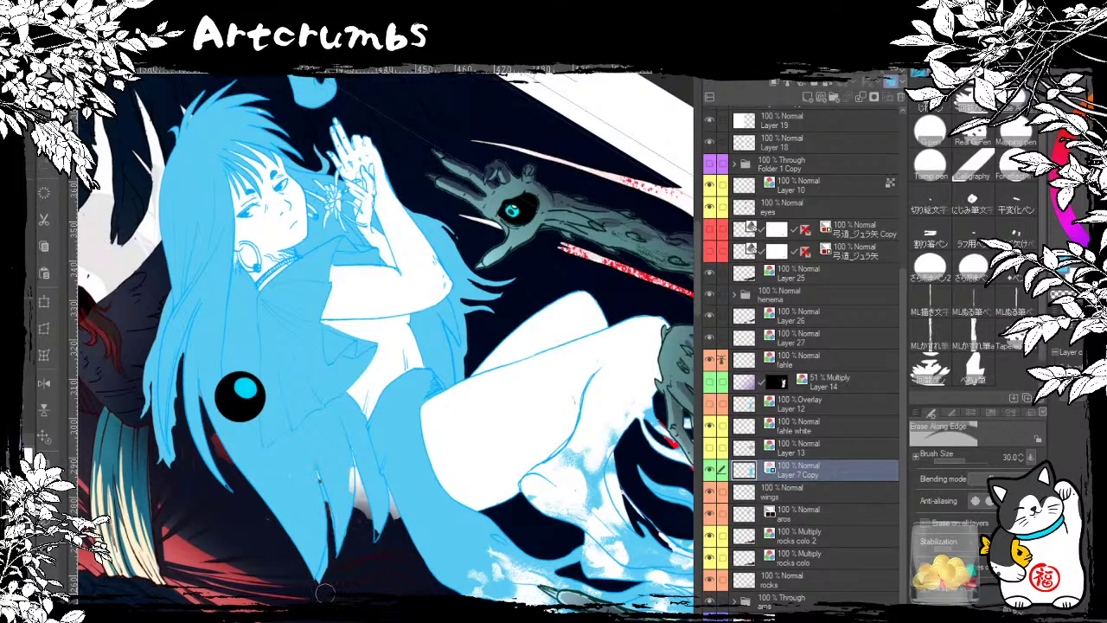
{"action": "mouse_move", "coordinate": [318, 468]}
{"action": "left_mouse_down"}
{"action": "mouse_move", "coordinate": [324, 591]}
{"action": "mouse_move", "coordinate": [320, 506]}
{"action": "mouse_move", "coordinate": [321, 579]}
{"action": "left_mouse_up"}
Step: Refine the narrow gap between the long pointed waist locks with the edge eraser at size 12
{"action": "key", "text": "bracketleft"}
{"action": "key", "text": "bracketleft"}
{"action": "key", "text": "bracketleft"}
{"action": "key", "text": "bracketleft"}
{"action": "key", "text": "bracketleft"}
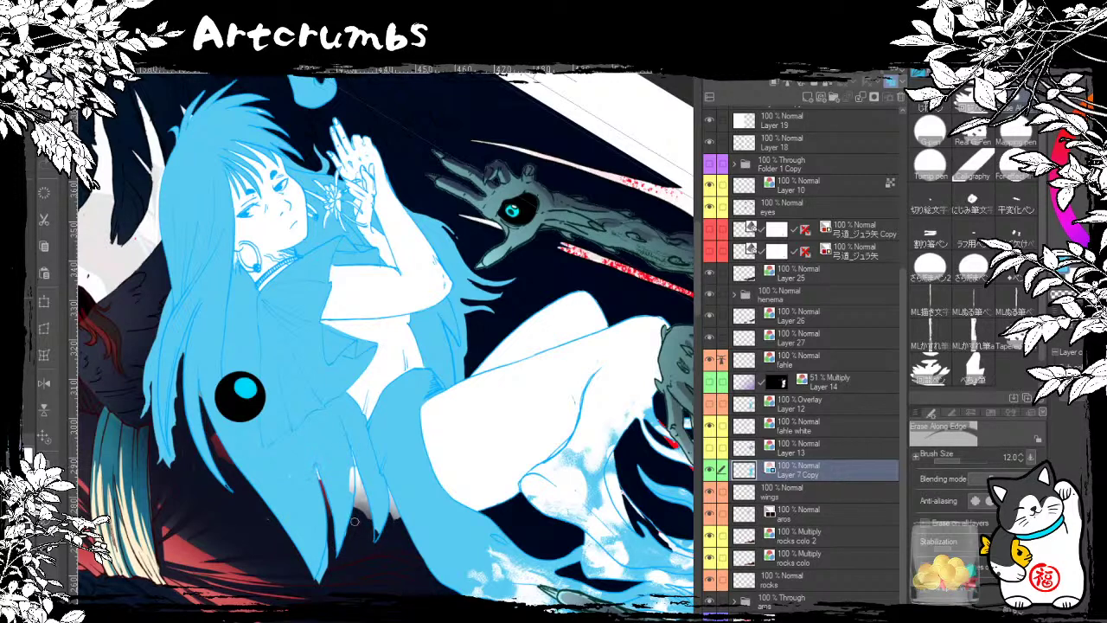
{"action": "left_click_drag", "start_coordinate": [360, 513], "coordinate": [329, 588]}
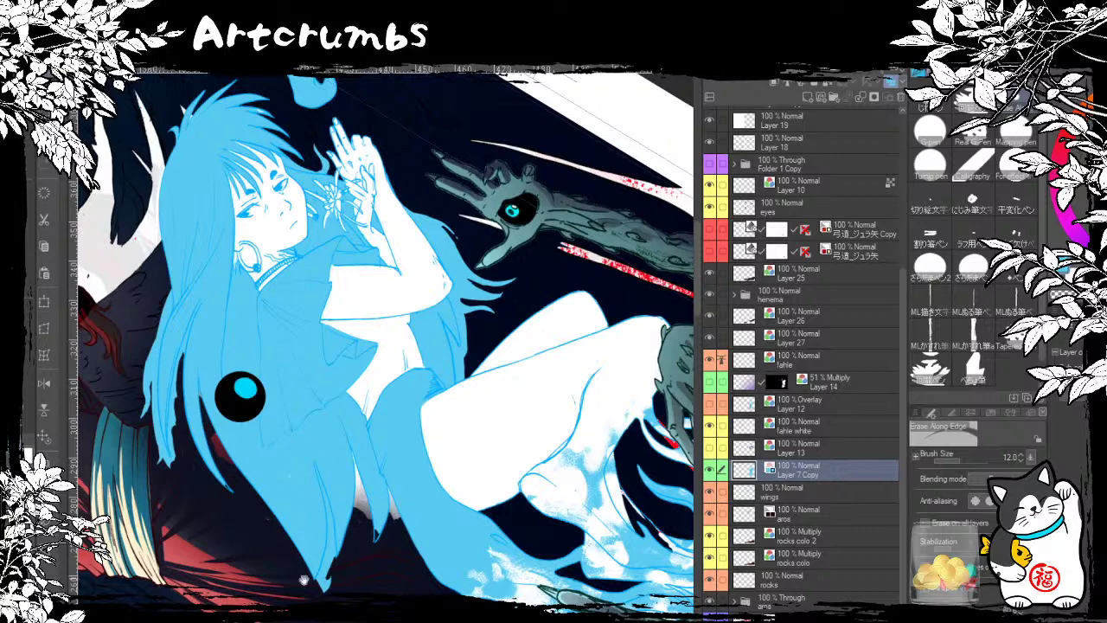
{"action": "scroll", "coordinate": [387, 376], "scroll_direction": "up", "scroll_amount": 2}
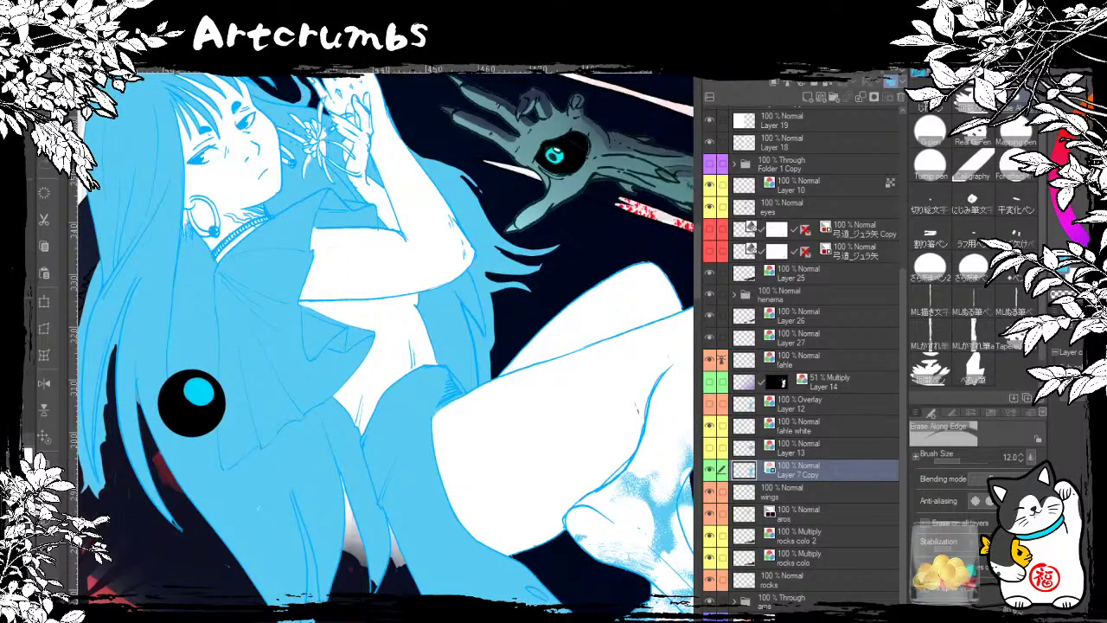
{"action": "left_click_drag", "start_coordinate": [301, 565], "coordinate": [286, 494]}
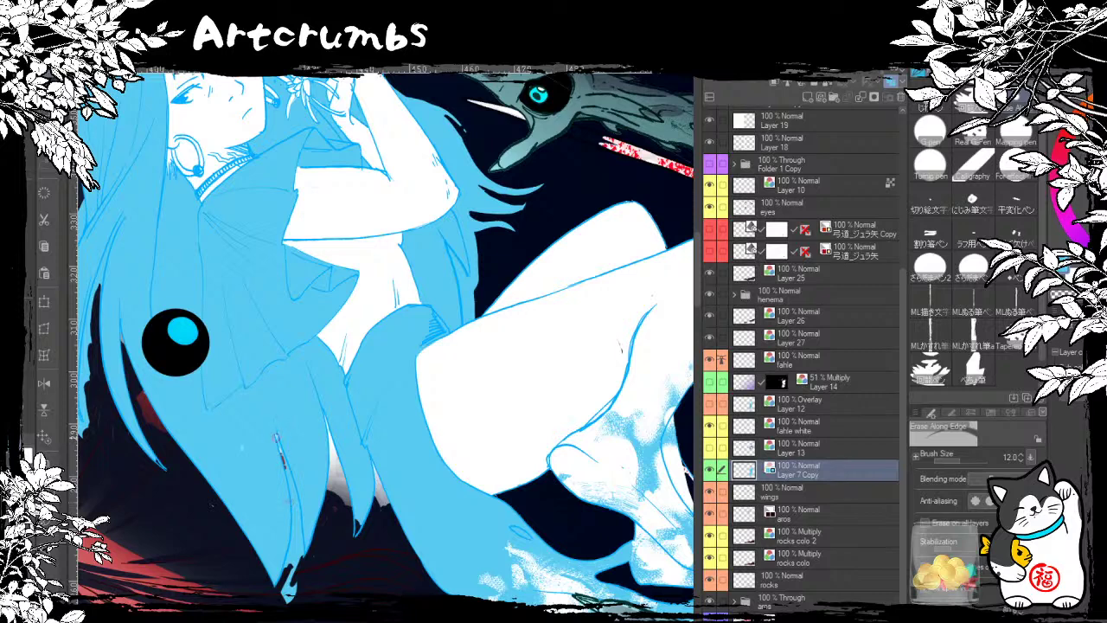
{"action": "mouse_move", "coordinate": [278, 437]}
{"action": "left_mouse_down"}
{"action": "mouse_move", "coordinate": [303, 566]}
{"action": "mouse_move", "coordinate": [297, 509]}
{"action": "left_mouse_up"}
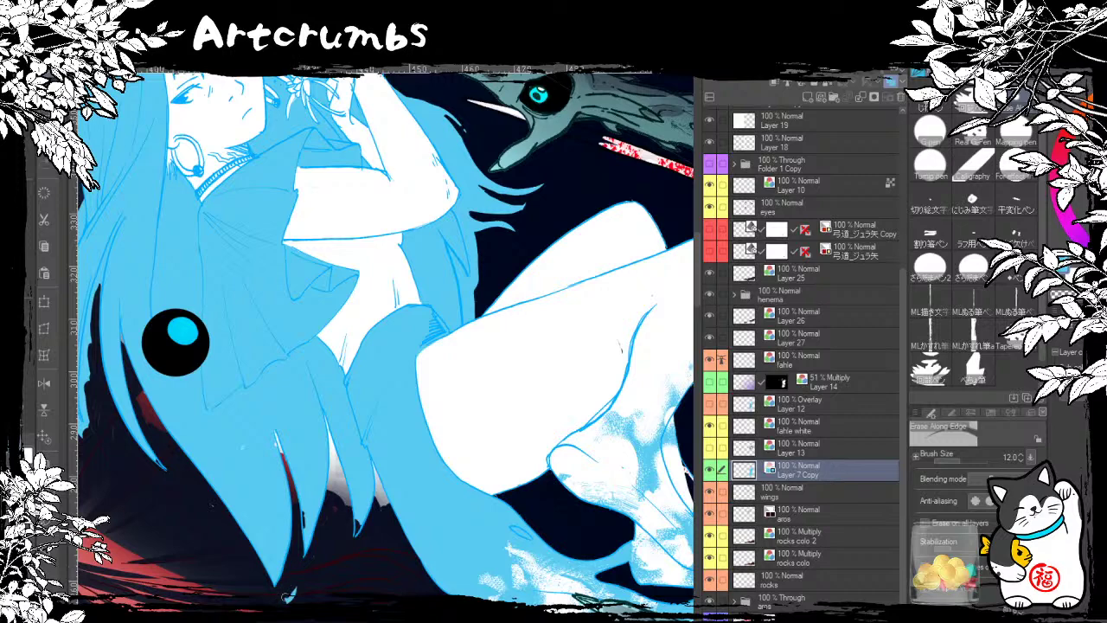
Step: Trim the blue fill around the outermost hair strands behind the girl's shoulder so it follows their line art
{"action": "left_click_drag", "start_coordinate": [321, 479], "coordinate": [429, 484]}
{"action": "left_click_drag", "start_coordinate": [146, 309], "coordinate": [125, 487]}
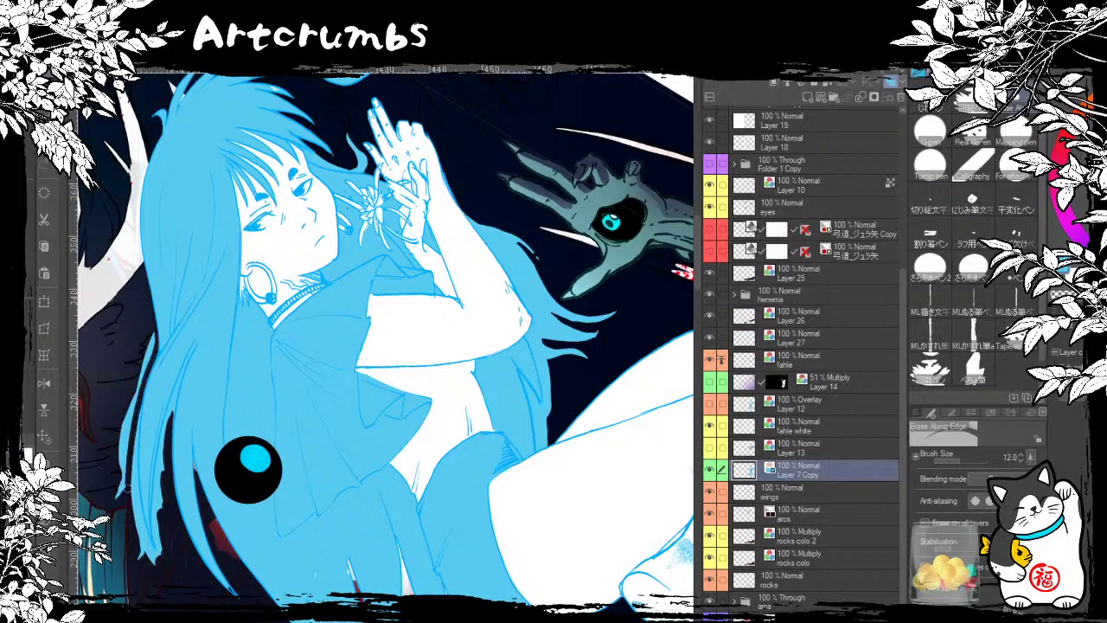
{"action": "mouse_move", "coordinate": [149, 338]}
{"action": "left_mouse_down"}
{"action": "mouse_move", "coordinate": [121, 496]}
{"action": "mouse_move", "coordinate": [128, 427]}
{"action": "mouse_move", "coordinate": [117, 477]}
{"action": "mouse_move", "coordinate": [120, 437]}
{"action": "mouse_move", "coordinate": [142, 364]}
{"action": "mouse_move", "coordinate": [122, 414]}
{"action": "mouse_move", "coordinate": [130, 378]}
{"action": "mouse_move", "coordinate": [132, 493]}
{"action": "left_mouse_up"}
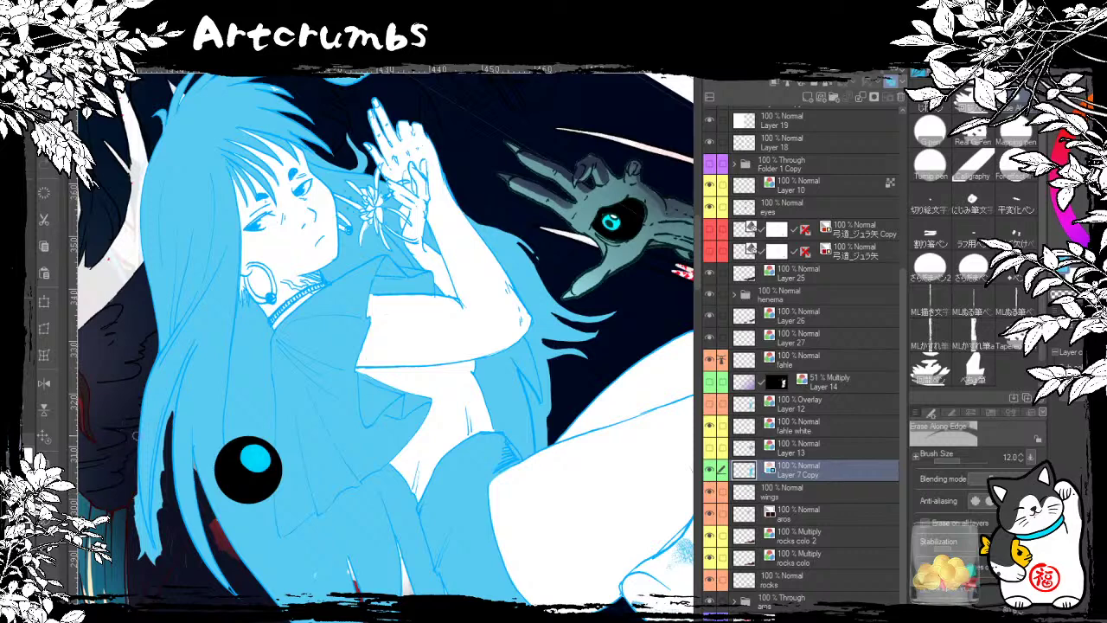
{"action": "mouse_move", "coordinate": [136, 436]}
{"action": "left_mouse_down"}
{"action": "mouse_move", "coordinate": [137, 506]}
{"action": "mouse_move", "coordinate": [164, 566]}
{"action": "mouse_move", "coordinate": [135, 524]}
{"action": "mouse_move", "coordinate": [145, 561]}
{"action": "left_mouse_up"}
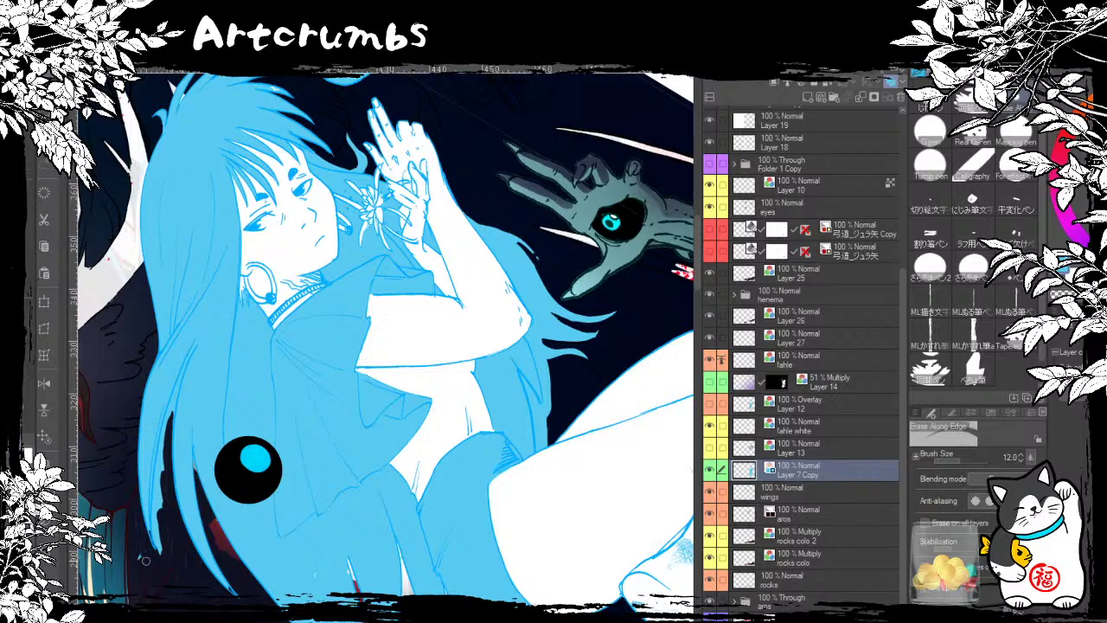
{"action": "mouse_move", "coordinate": [115, 442]}
{"action": "left_mouse_down"}
{"action": "mouse_move", "coordinate": [68, 399]}
{"action": "mouse_move", "coordinate": [111, 495]}
{"action": "left_mouse_up"}
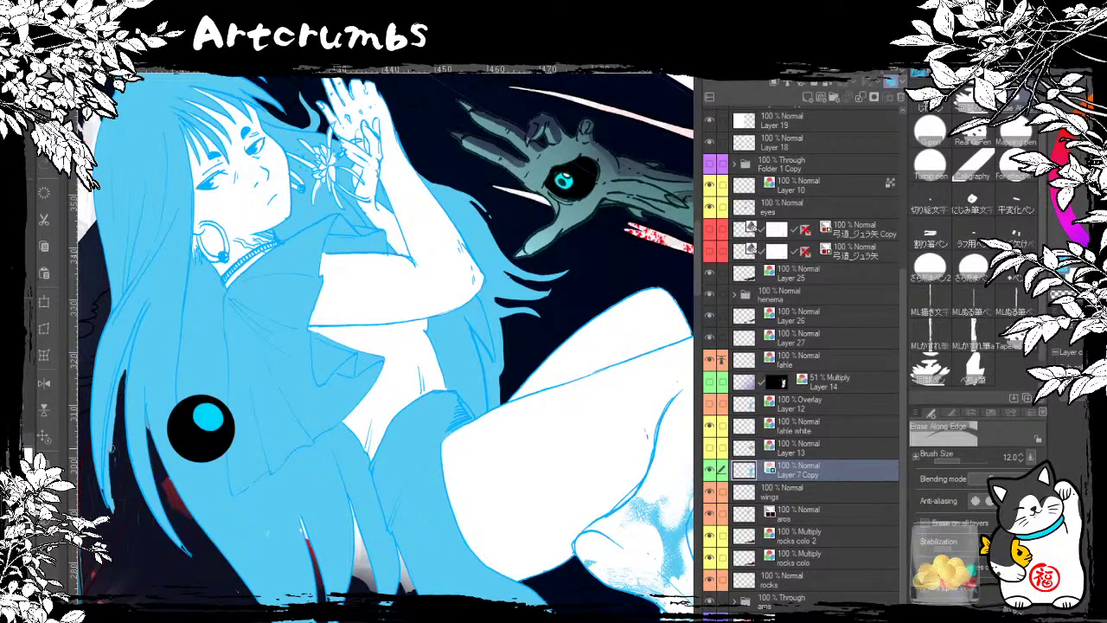
{"action": "left_click_drag", "start_coordinate": [114, 408], "coordinate": [111, 508]}
{"action": "left_click_drag", "start_coordinate": [111, 434], "coordinate": [107, 503]}
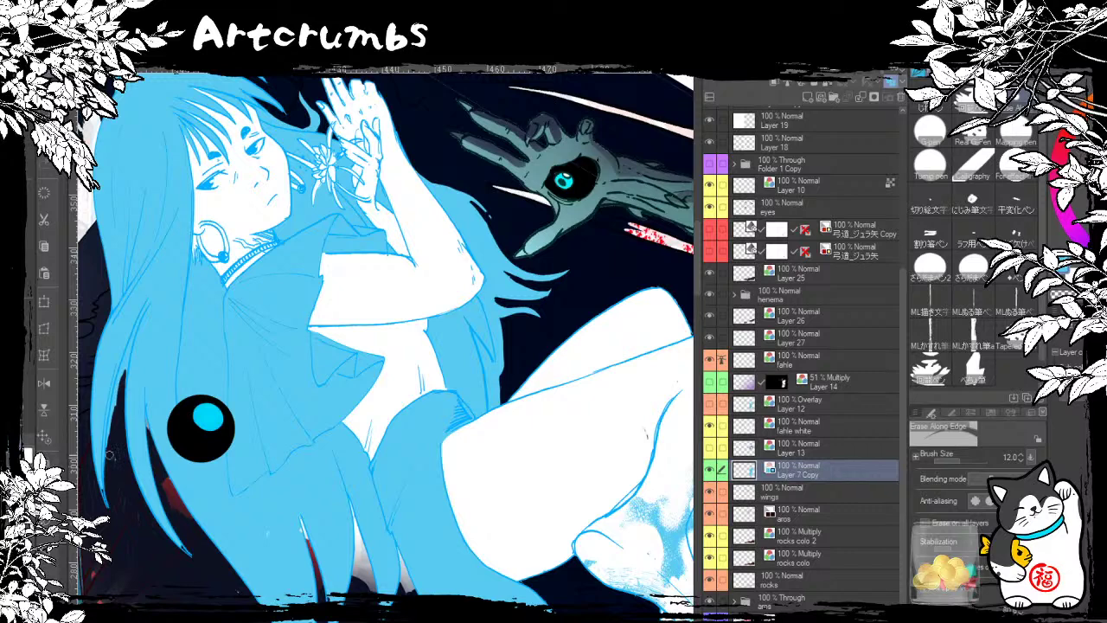
{"action": "left_click_drag", "start_coordinate": [115, 374], "coordinate": [107, 435]}
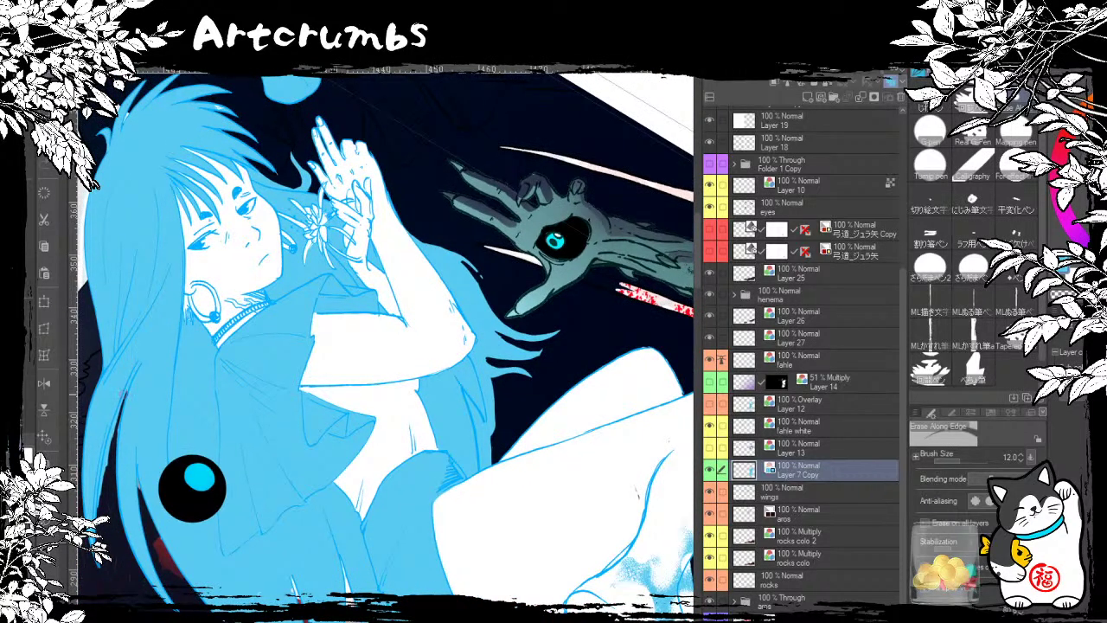
{"action": "mouse_move", "coordinate": [125, 391]}
{"action": "left_mouse_down"}
{"action": "mouse_move", "coordinate": [99, 505]}
{"action": "mouse_move", "coordinate": [143, 413]}
{"action": "left_mouse_up"}
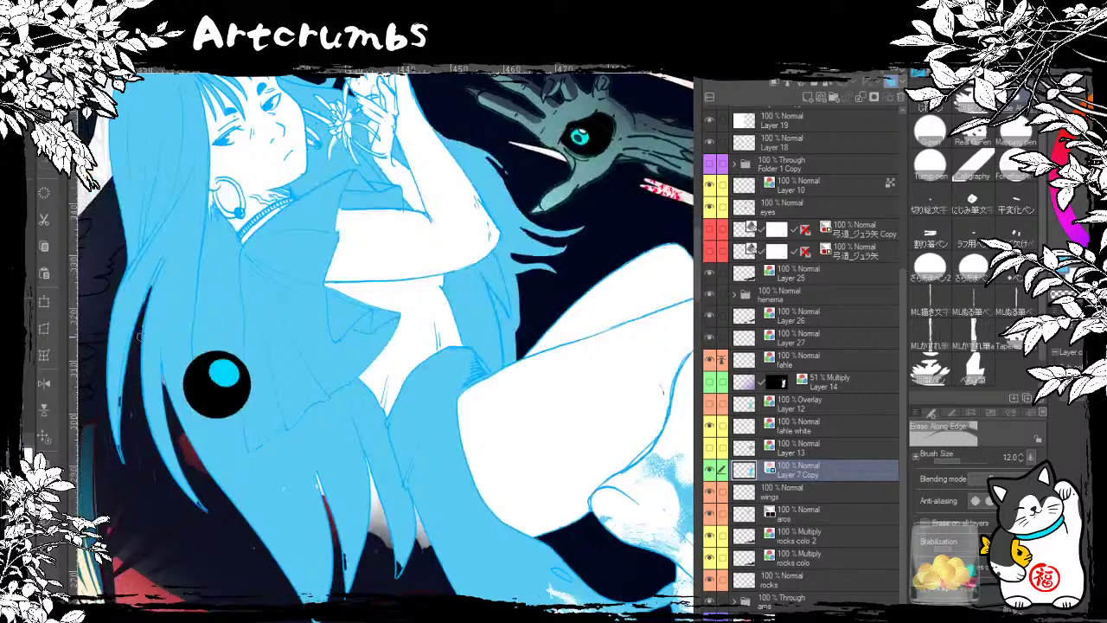
Step: Examine the pointed hair locks around the girl's waist and back for gaps between the blue fill and the outlines
{"action": "left_click_drag", "start_coordinate": [217, 435], "coordinate": [140, 295]}
{"action": "left_click_drag", "start_coordinate": [324, 385], "coordinate": [277, 401]}
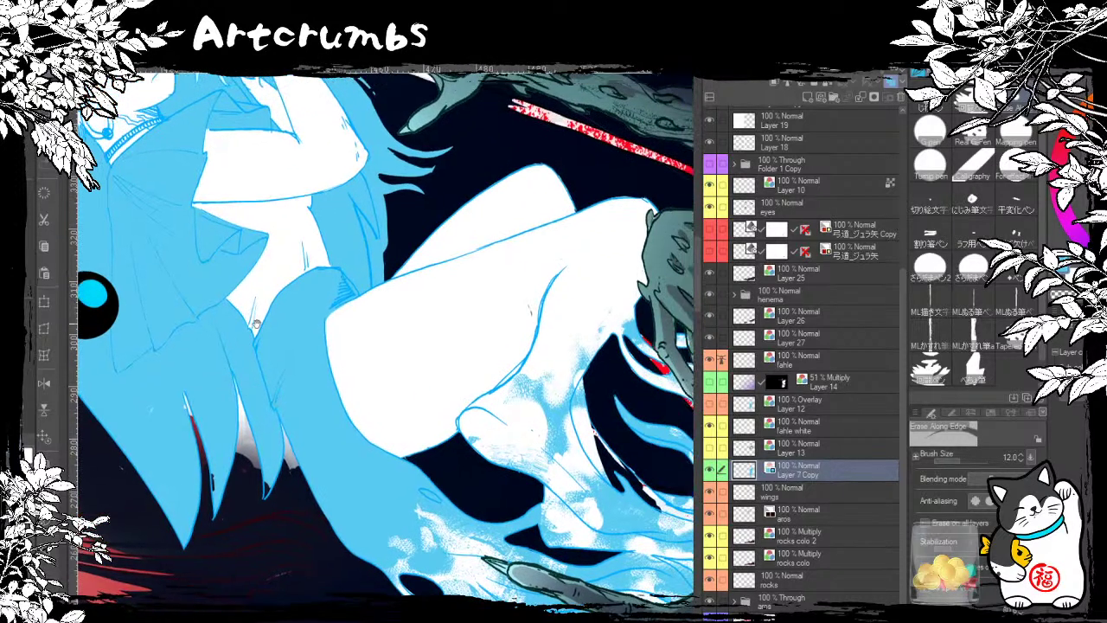
{"action": "left_click_drag", "start_coordinate": [114, 478], "coordinate": [199, 398]}
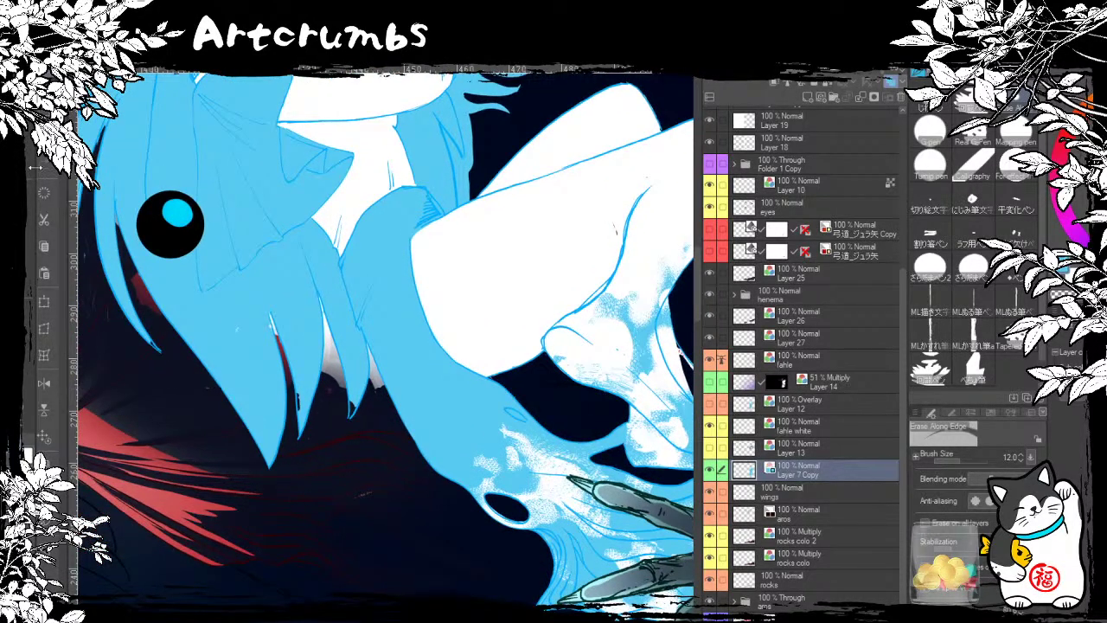
{"action": "left_click_drag", "start_coordinate": [93, 254], "coordinate": [156, 331]}
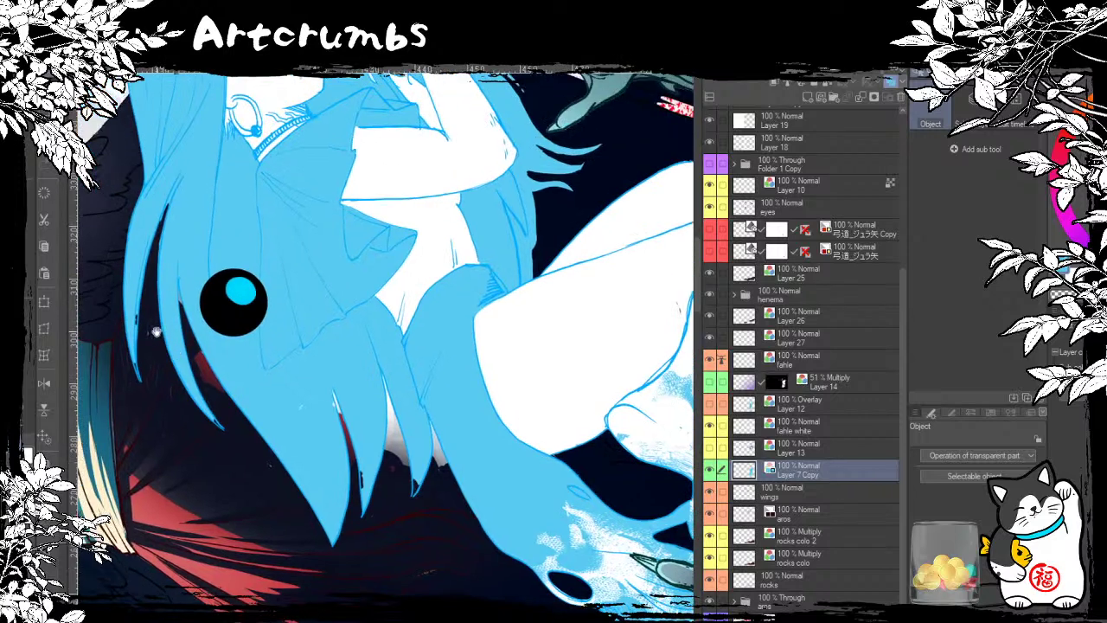
{"action": "left_click_drag", "start_coordinate": [89, 307], "coordinate": [144, 349]}
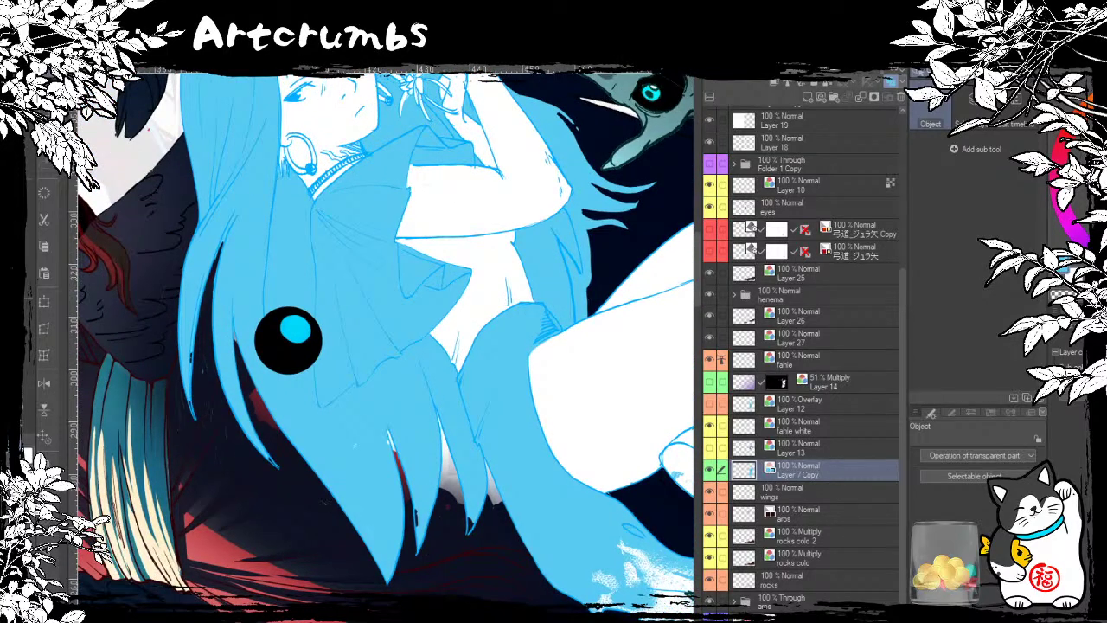
{"action": "scroll", "coordinate": [396, 380], "scroll_direction": "up", "scroll_amount": 2}
{"action": "key", "text": "ctrl+plus"}
{"action": "key", "text": "ctrl+plus"}
{"action": "left_click_drag", "start_coordinate": [198, 405], "coordinate": [496, 269]}
{"action": "key", "text": "alt+bracketright"}
{"action": "key", "text": "alt+bracketright"}
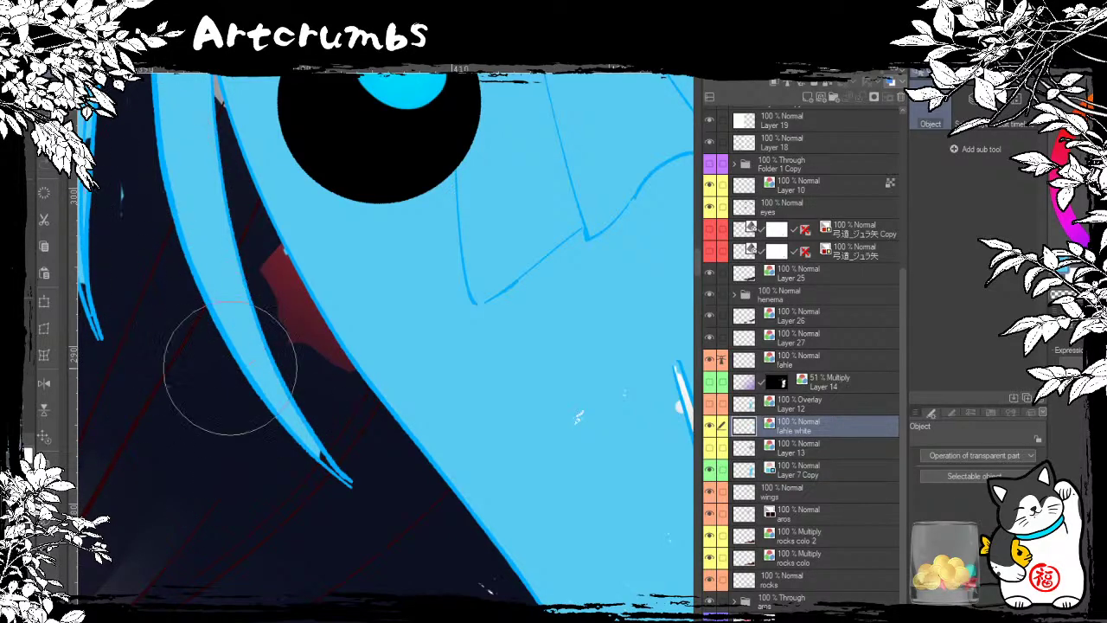
{"action": "left_click_drag", "start_coordinate": [126, 159], "coordinate": [334, 386]}
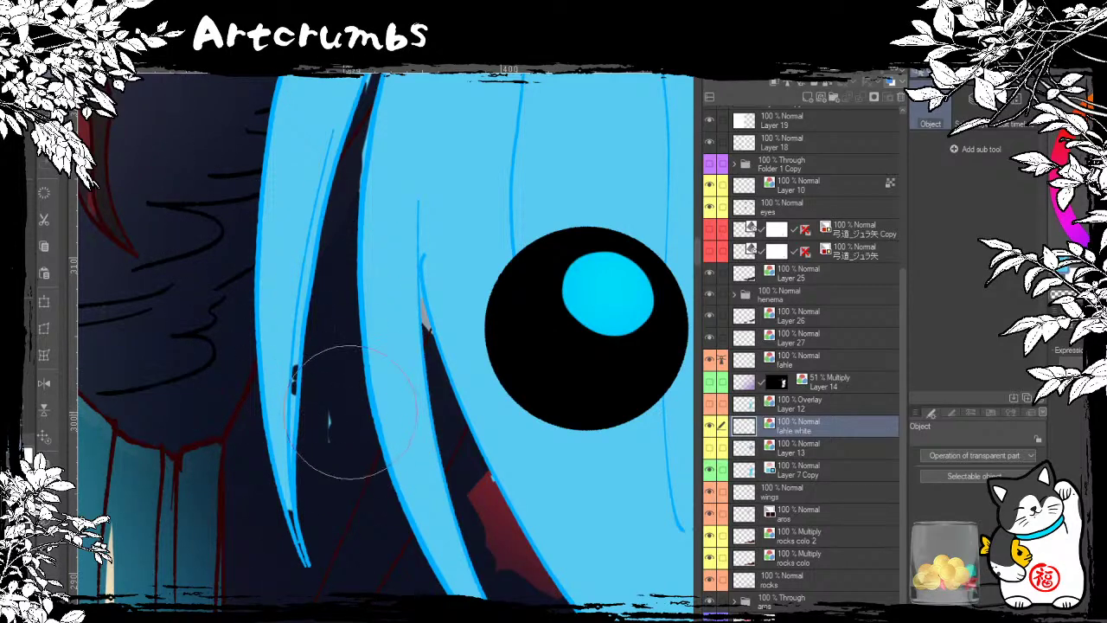
{"action": "left_click_drag", "start_coordinate": [286, 333], "coordinate": [212, 293]}
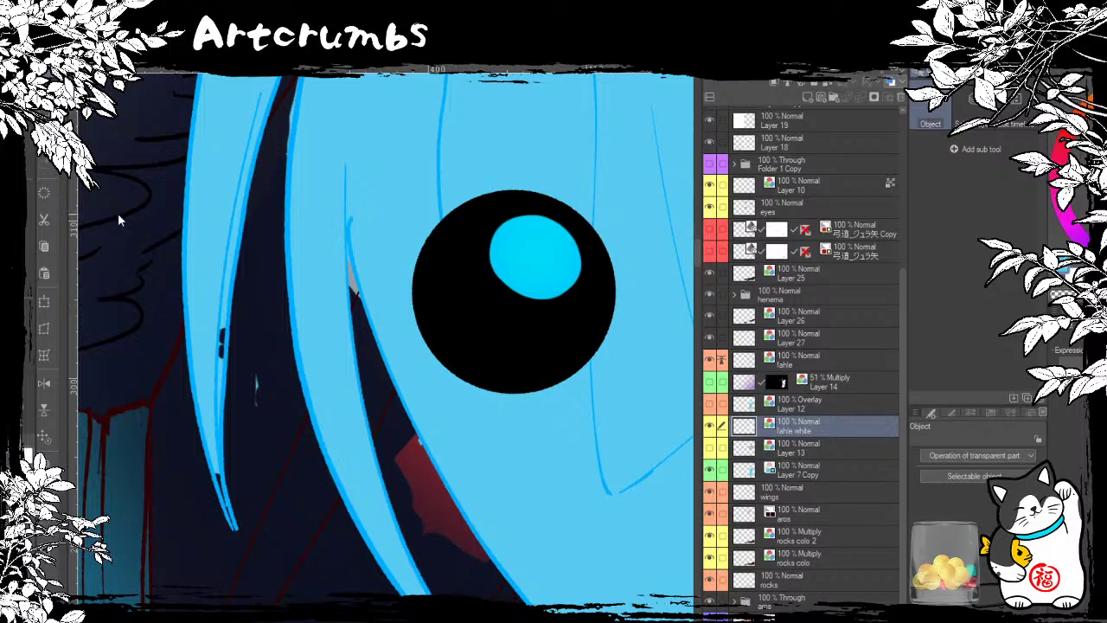
Step: Fill the small gaps inside the outermost hair lock with light blue on Layer 7 Copy, using the size 55.2 pen
{"action": "left_click", "coordinate": [28, 170], "text": "ctrl"}
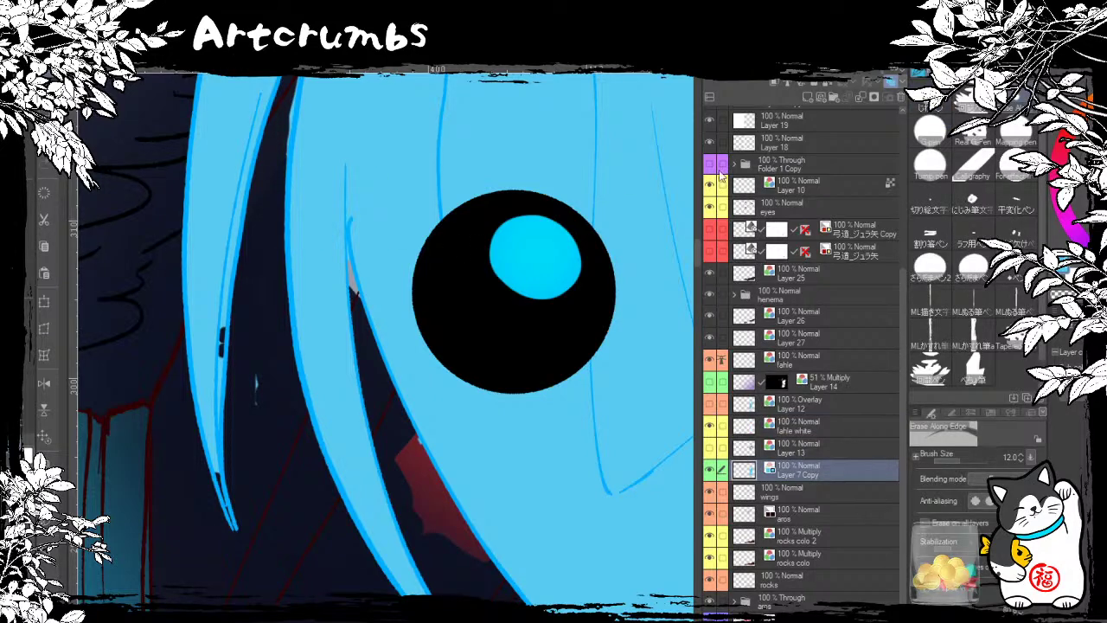
{"action": "left_click", "coordinate": [930, 129]}
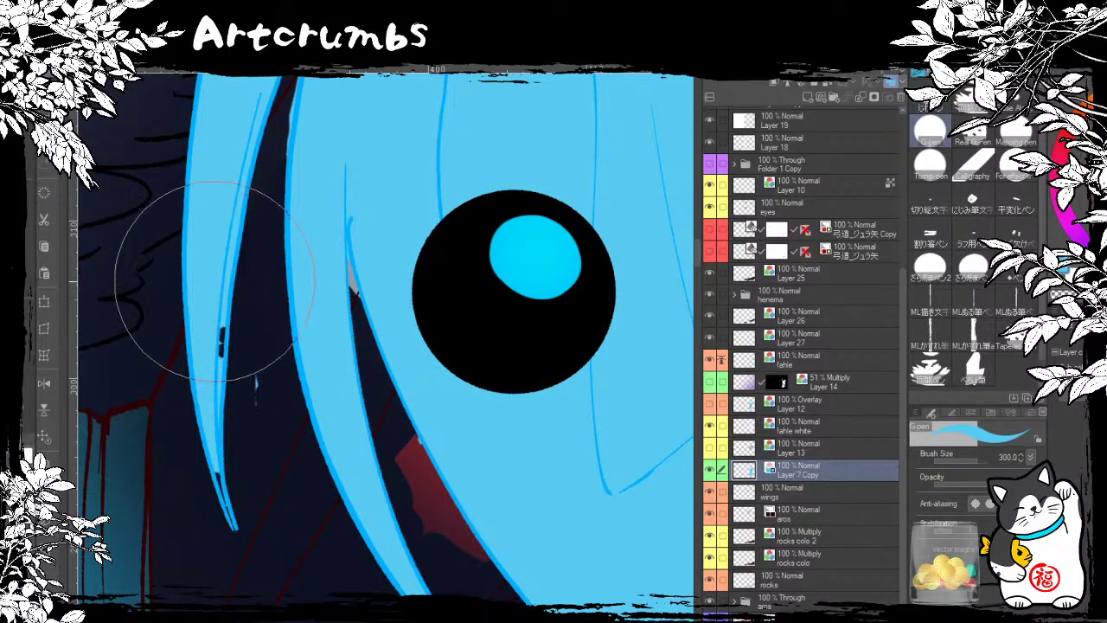
{"action": "left_click", "coordinate": [928, 100]}
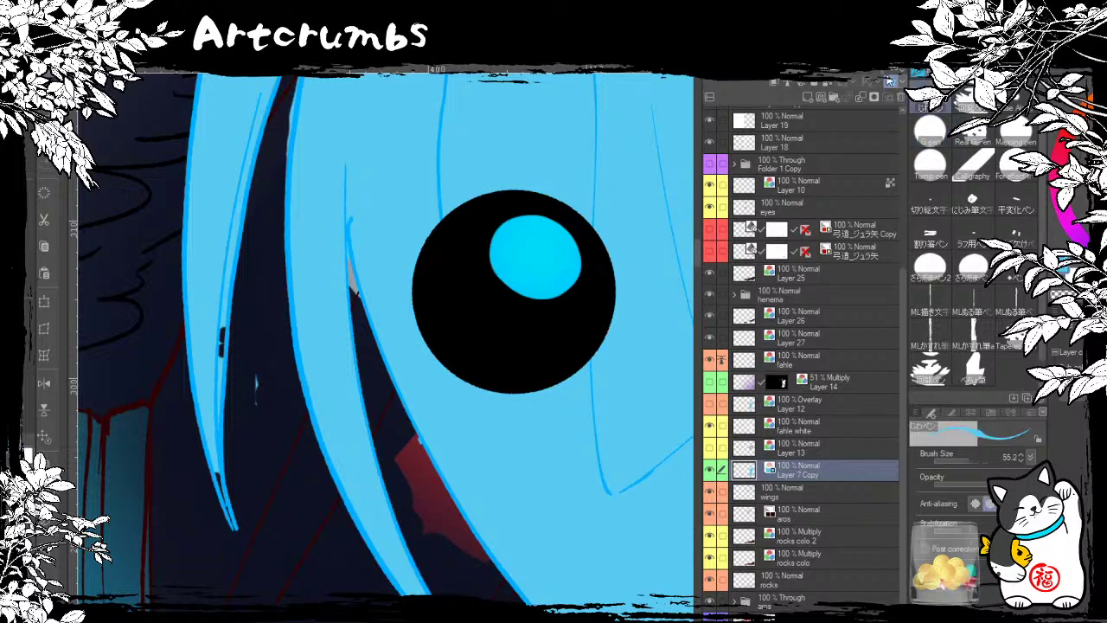
{"action": "left_click_drag", "start_coordinate": [254, 285], "coordinate": [227, 300]}
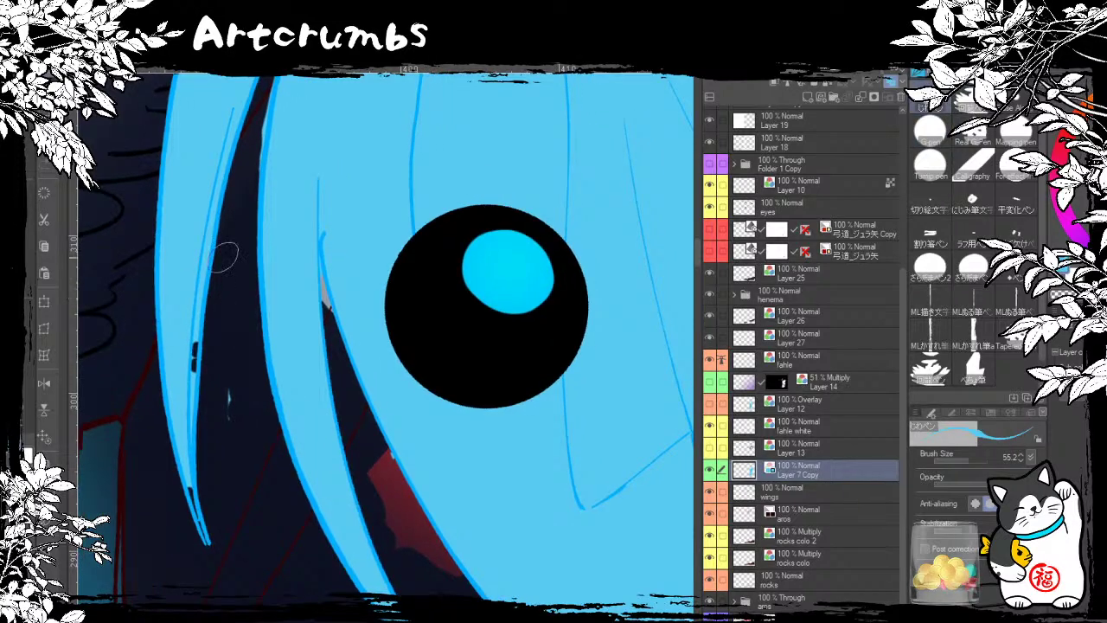
{"action": "left_click_drag", "start_coordinate": [221, 254], "coordinate": [221, 296]}
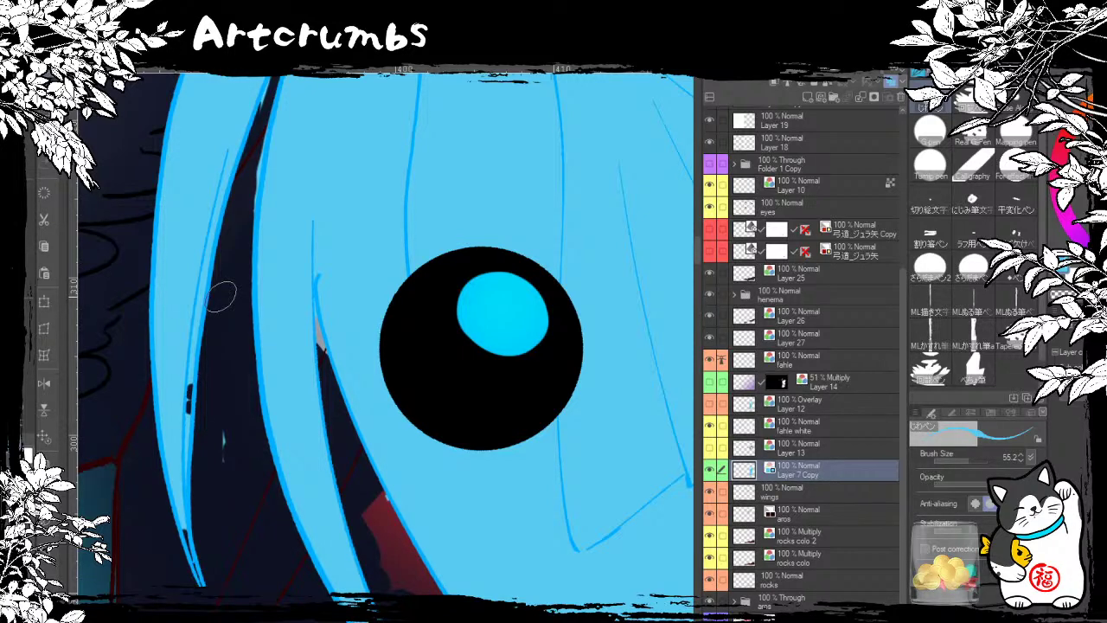
{"action": "left_click_drag", "start_coordinate": [207, 253], "coordinate": [208, 294]}
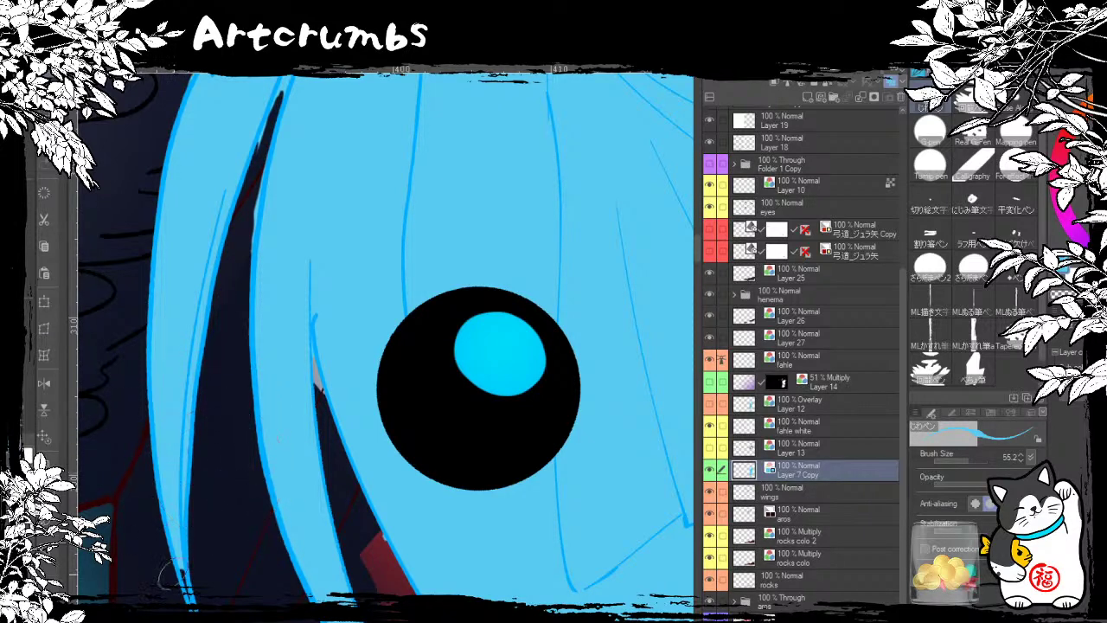
{"action": "left_click_drag", "start_coordinate": [239, 251], "coordinate": [173, 256]}
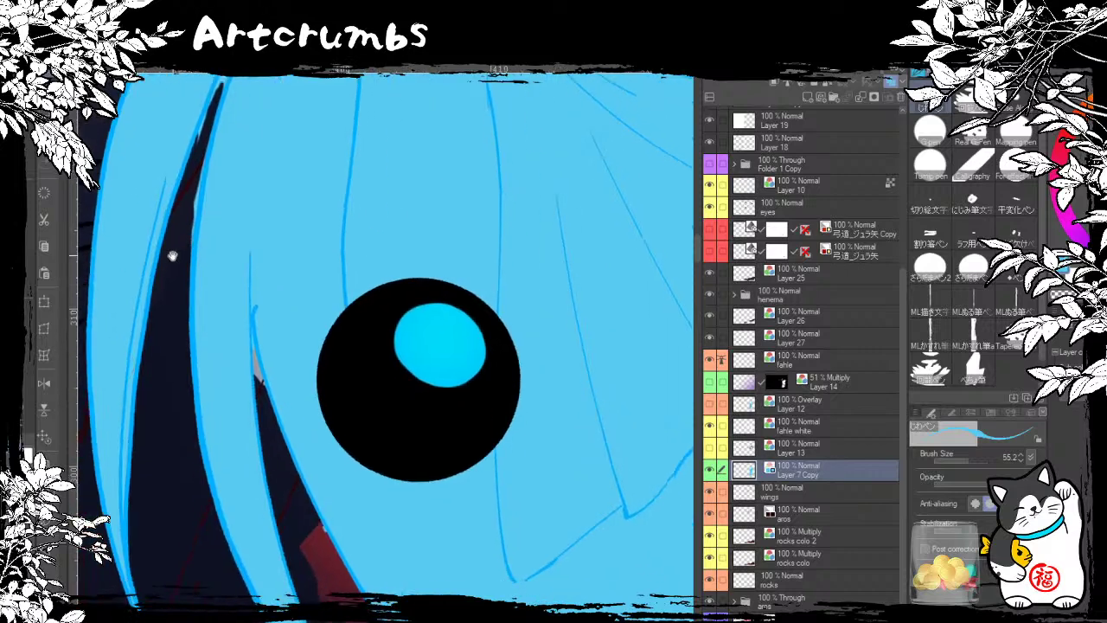
Step: Clear the blue fill from the narrow upper end of the gap between the two outer hair locks, using transparent colour
{"action": "mouse_move", "coordinate": [254, 322]}
{"action": "left_mouse_down"}
{"action": "mouse_move", "coordinate": [242, 295]}
{"action": "mouse_move", "coordinate": [226, 387]}
{"action": "mouse_move", "coordinate": [225, 357]}
{"action": "left_mouse_up"}
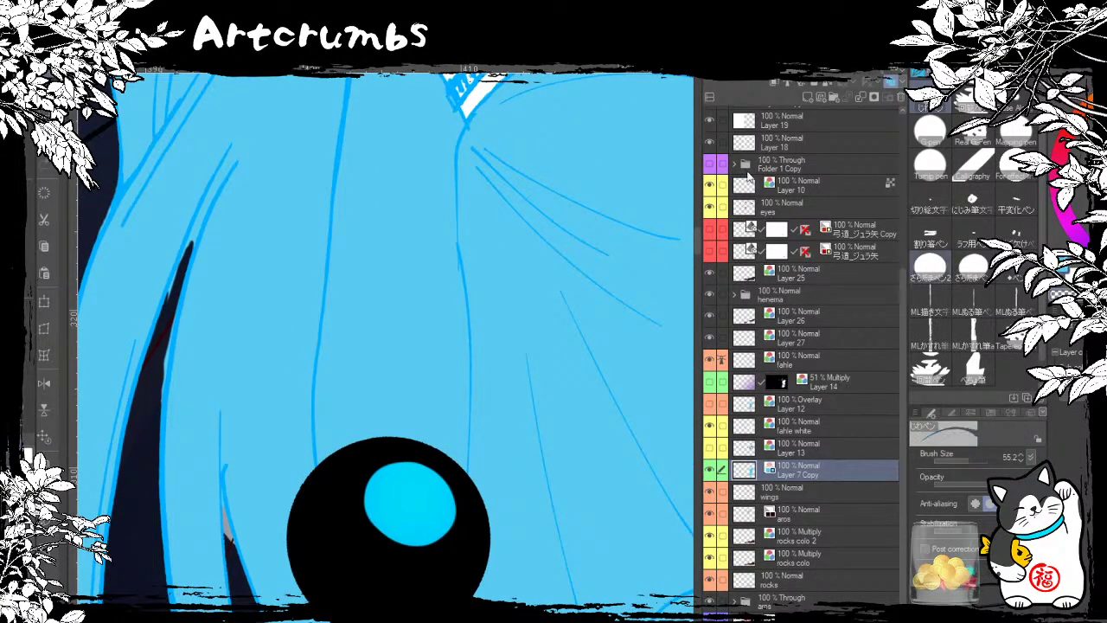
{"action": "mouse_move", "coordinate": [185, 251]}
{"action": "left_mouse_down"}
{"action": "mouse_move", "coordinate": [166, 316]}
{"action": "mouse_move", "coordinate": [189, 242]}
{"action": "mouse_move", "coordinate": [156, 339]}
{"action": "mouse_move", "coordinate": [166, 321]}
{"action": "mouse_move", "coordinate": [147, 430]}
{"action": "mouse_move", "coordinate": [166, 320]}
{"action": "mouse_move", "coordinate": [149, 407]}
{"action": "left_mouse_up"}
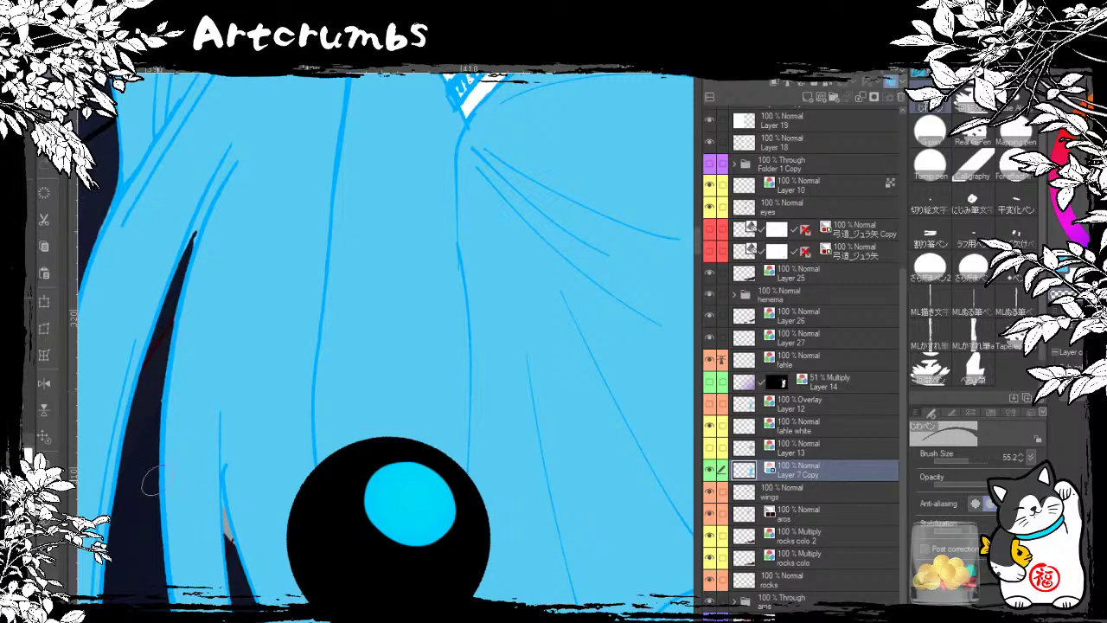
{"action": "left_click_drag", "start_coordinate": [215, 182], "coordinate": [160, 325]}
{"action": "left_click_drag", "start_coordinate": [206, 205], "coordinate": [205, 210]}
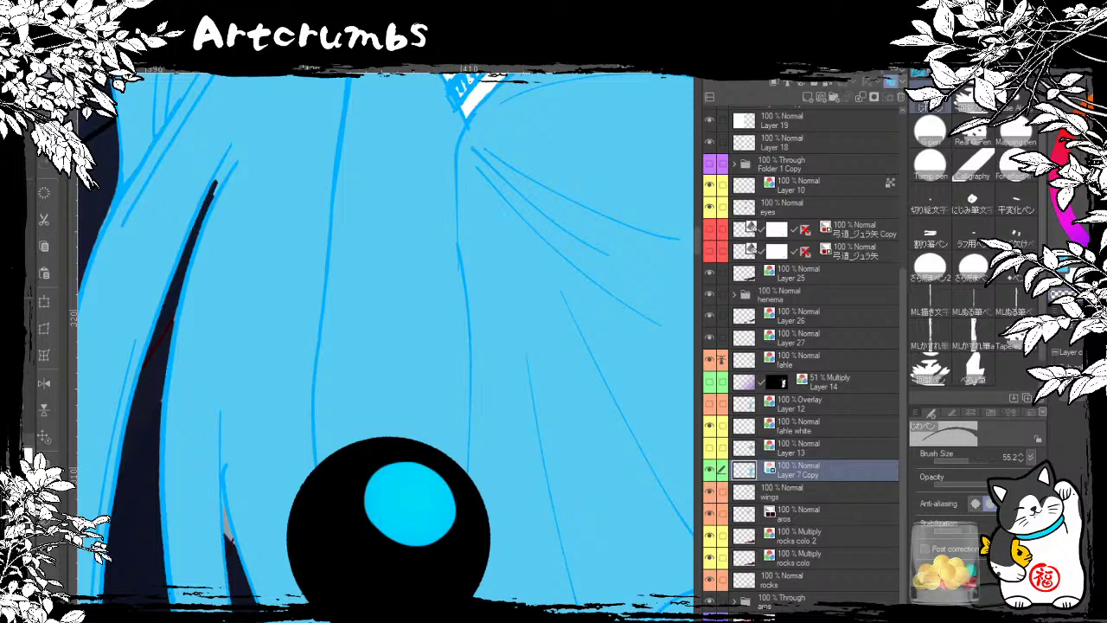
Step: Fill the uncoloured spots at the tips of the pointed waist locks with the light blue
{"action": "left_click", "coordinate": [1068, 270]}
{"action": "left_click_drag", "start_coordinate": [386, 450], "coordinate": [321, 206]}
{"action": "mouse_move", "coordinate": [208, 297]}
{"action": "left_mouse_down"}
{"action": "mouse_move", "coordinate": [234, 295]}
{"action": "mouse_move", "coordinate": [353, 431]}
{"action": "mouse_move", "coordinate": [310, 246]}
{"action": "left_mouse_up"}
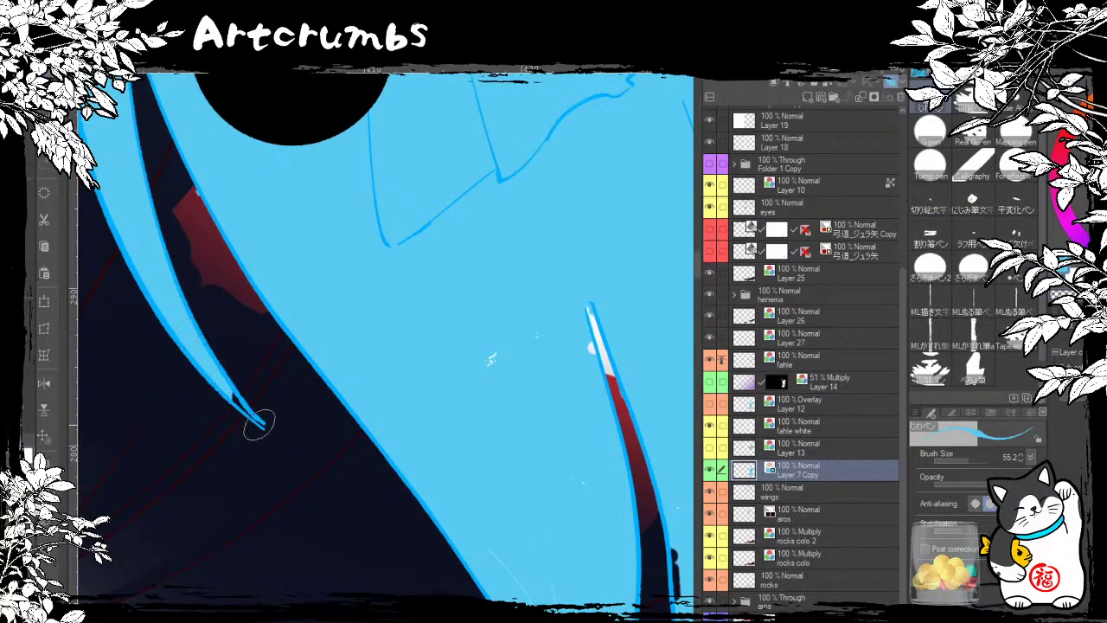
{"action": "left_click_drag", "start_coordinate": [498, 548], "coordinate": [292, 346]}
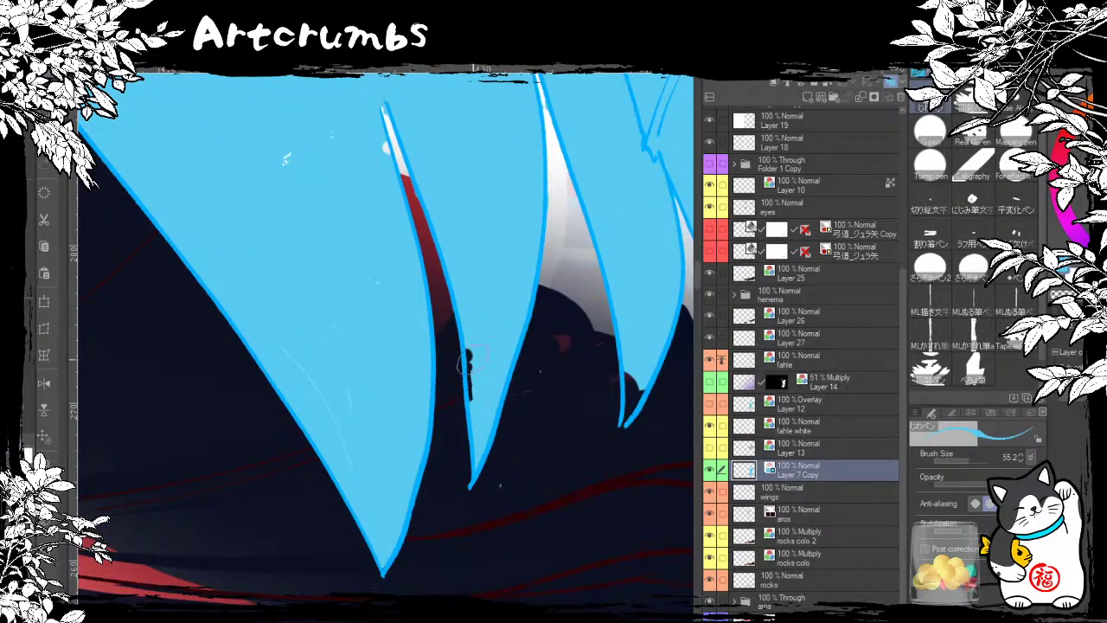
{"action": "left_click_drag", "start_coordinate": [467, 362], "coordinate": [464, 405]}
{"action": "left_click_drag", "start_coordinate": [628, 382], "coordinate": [625, 407]}
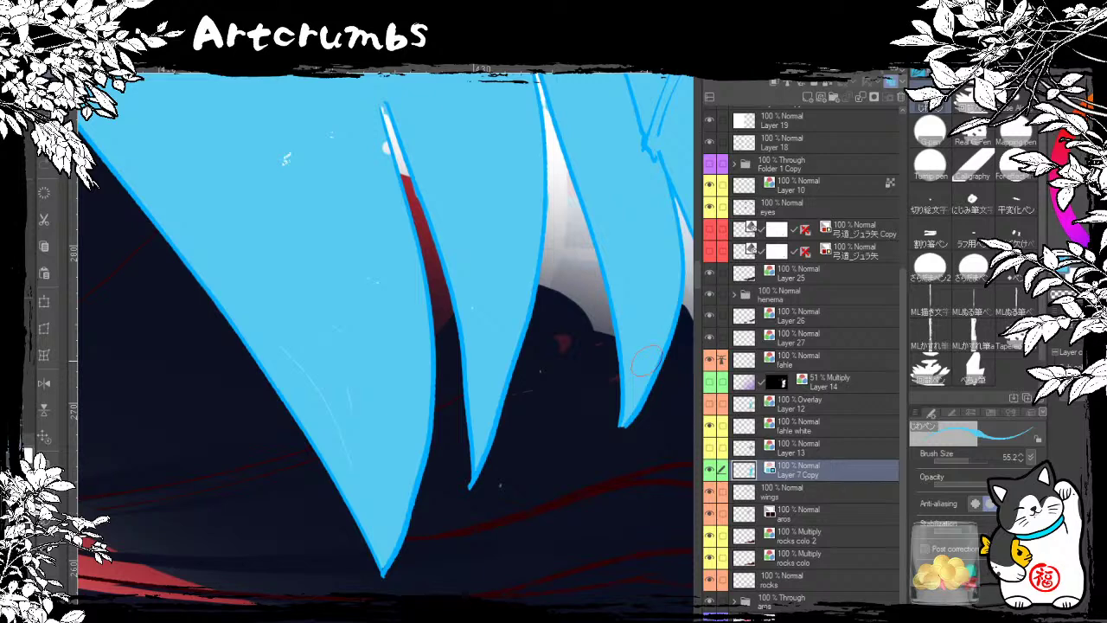
Step: Show Layer 13 and paint its dark blue shade over the uncovered parts of the hair locks with the G-pen at size 300
{"action": "left_click", "coordinate": [710, 448]}
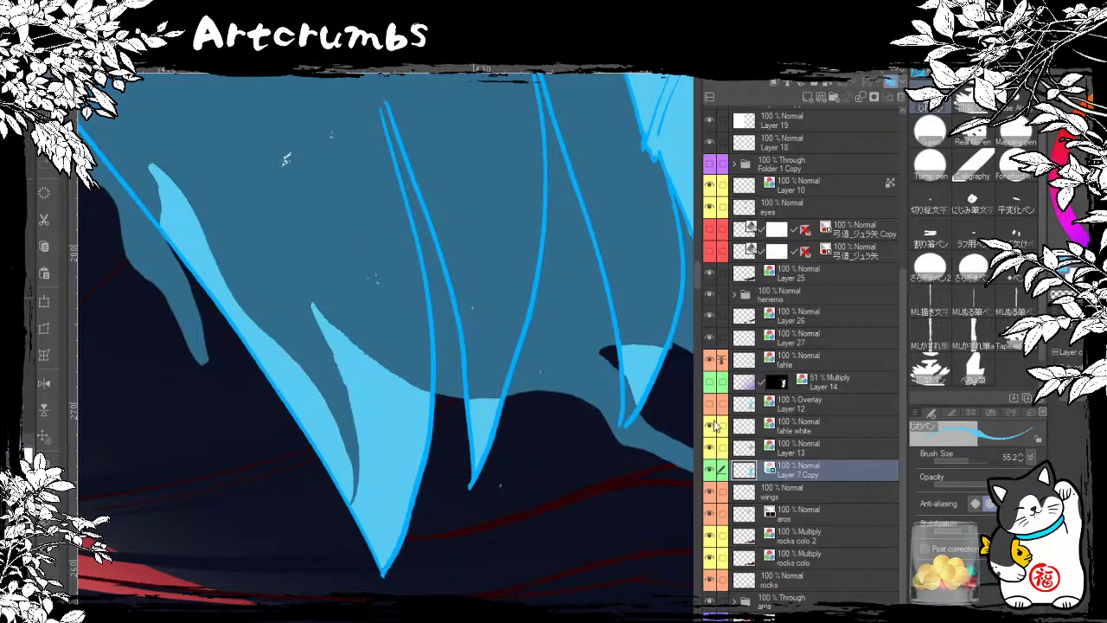
{"action": "left_click_drag", "start_coordinate": [554, 521], "coordinate": [638, 622]}
{"action": "left_click_drag", "start_coordinate": [586, 507], "coordinate": [595, 552]}
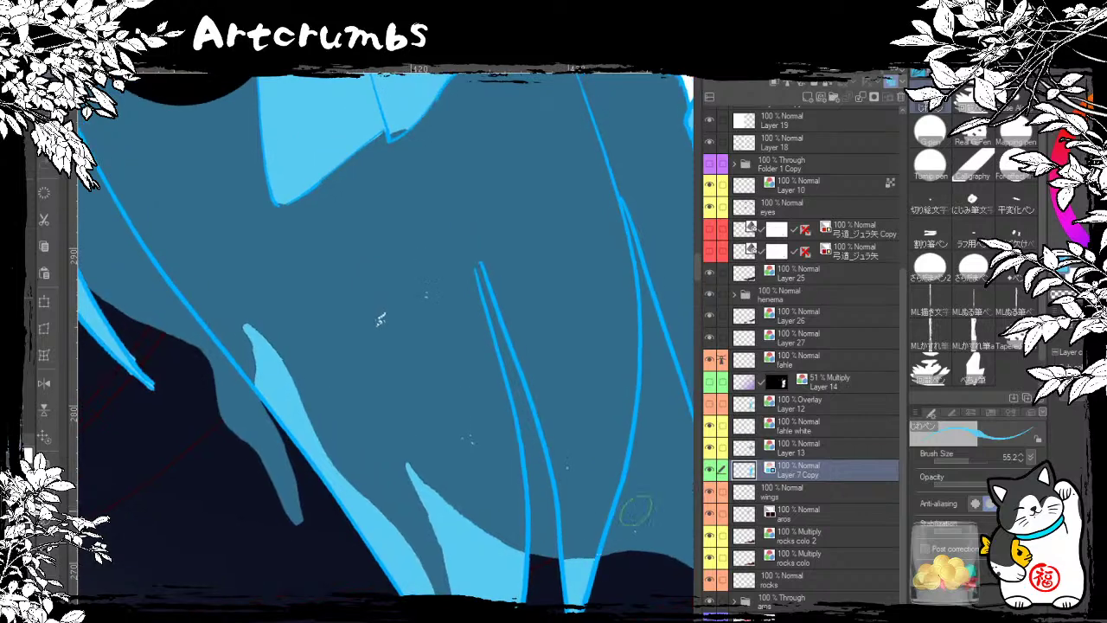
{"action": "left_click", "coordinate": [749, 451]}
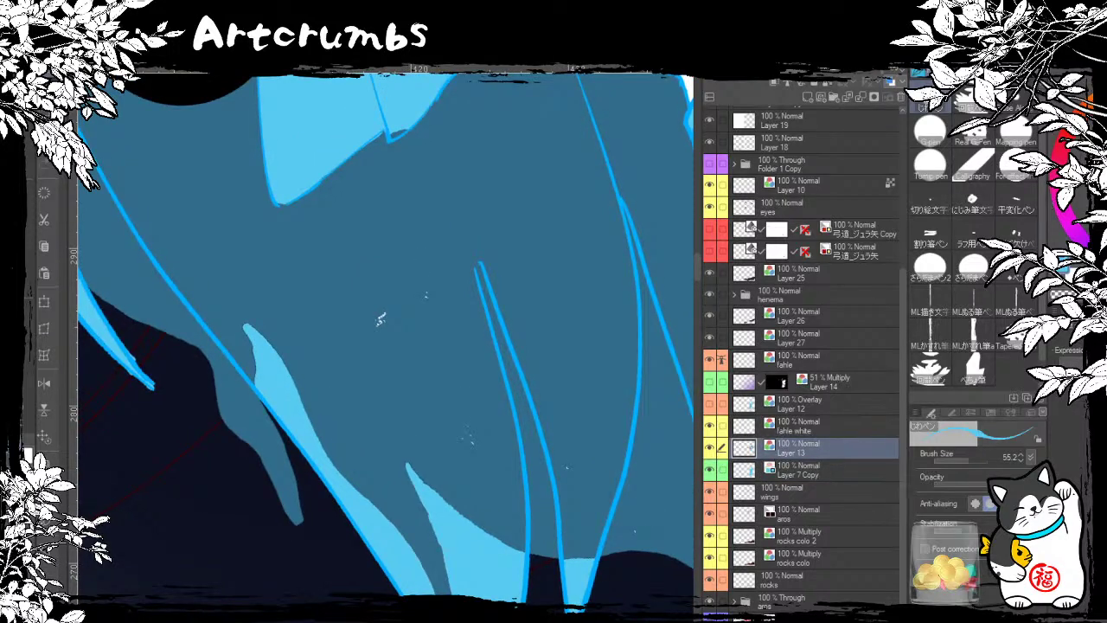
{"action": "left_click", "coordinate": [930, 130]}
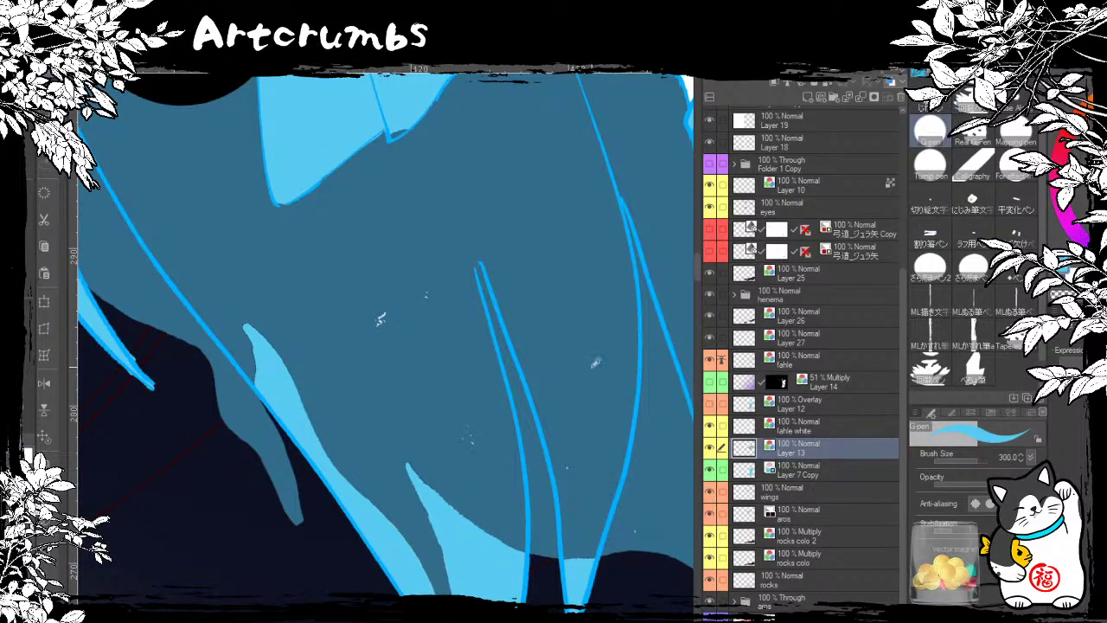
{"action": "mouse_move", "coordinate": [248, 309]}
{"action": "left_mouse_down"}
{"action": "mouse_move", "coordinate": [424, 537]}
{"action": "mouse_move", "coordinate": [375, 419]}
{"action": "mouse_move", "coordinate": [437, 338]}
{"action": "mouse_move", "coordinate": [532, 450]}
{"action": "mouse_move", "coordinate": [462, 351]}
{"action": "mouse_move", "coordinate": [494, 396]}
{"action": "left_mouse_up"}
{"action": "mouse_move", "coordinate": [519, 284]}
{"action": "left_mouse_down"}
{"action": "mouse_move", "coordinate": [418, 400]}
{"action": "mouse_move", "coordinate": [544, 437]}
{"action": "left_mouse_up"}
{"action": "mouse_move", "coordinate": [111, 178]}
{"action": "left_mouse_down"}
{"action": "mouse_move", "coordinate": [234, 437]}
{"action": "mouse_move", "coordinate": [199, 531]}
{"action": "left_mouse_up"}
{"action": "left_click_drag", "start_coordinate": [247, 285], "coordinate": [240, 465]}
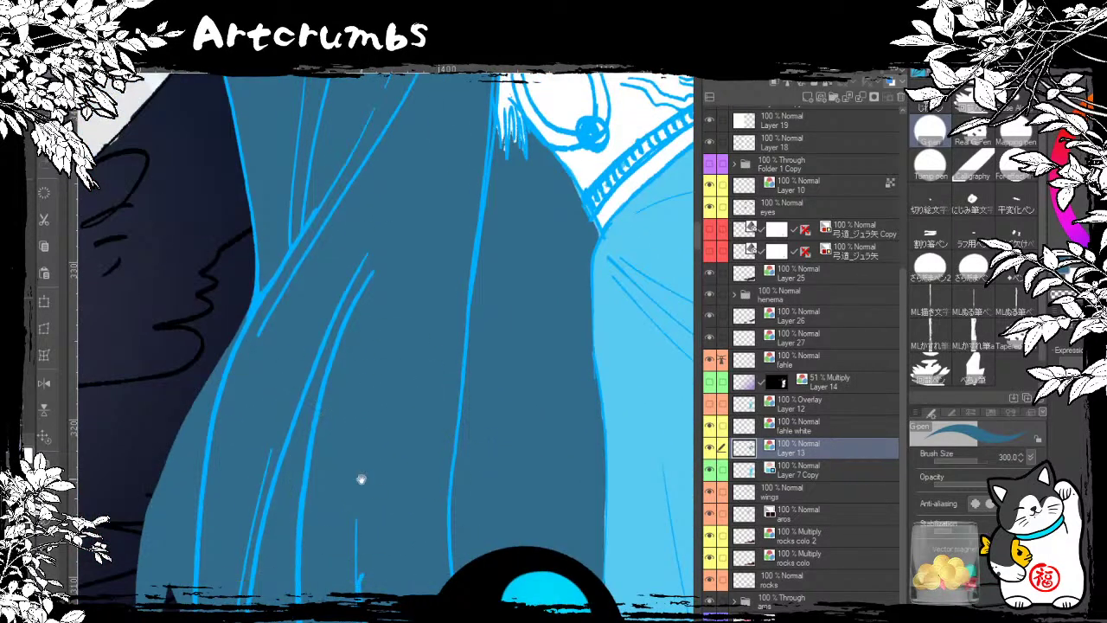
{"action": "left_click_drag", "start_coordinate": [361, 479], "coordinate": [309, 402]}
Step: Erase the dark blue shade spilling outside the outermost hair lock using Erase Along Edge at size 60
{"action": "key", "text": "e"}
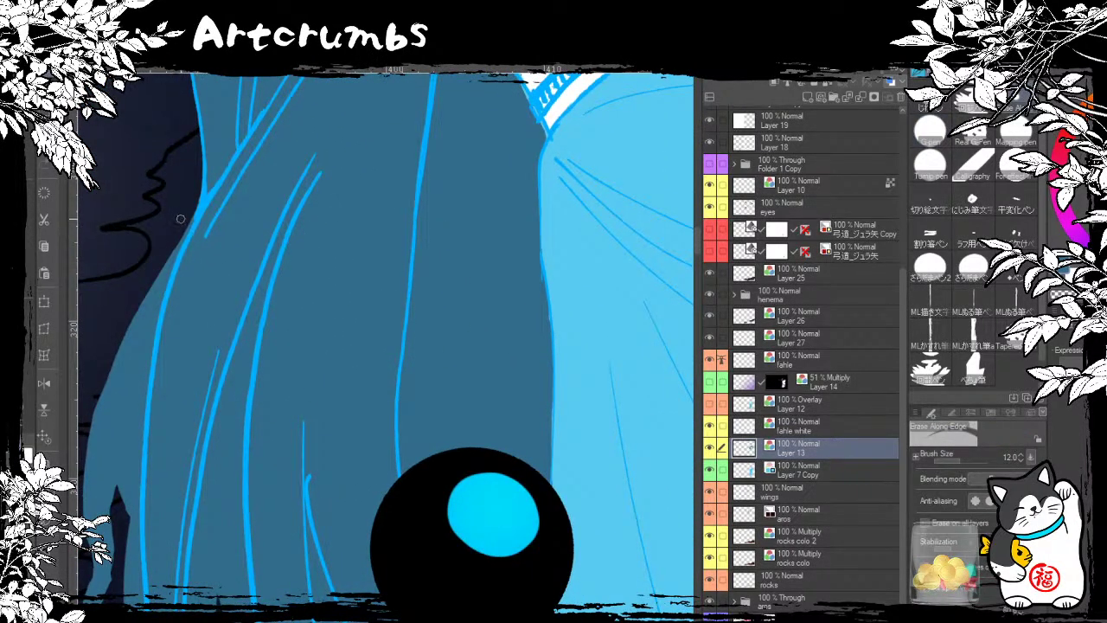
{"action": "key", "text": "bracketright"}
{"action": "key", "text": "bracketright"}
{"action": "key", "text": "bracketright"}
{"action": "key", "text": "bracketright"}
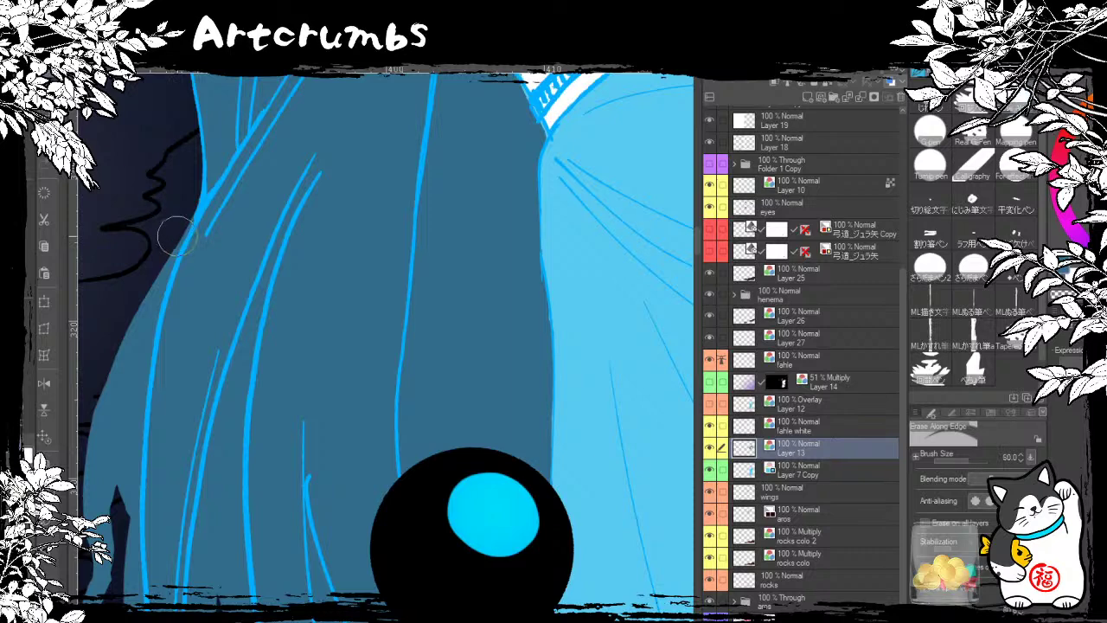
{"action": "mouse_move", "coordinate": [173, 222]}
{"action": "left_mouse_down"}
{"action": "mouse_move", "coordinate": [127, 467]}
{"action": "mouse_move", "coordinate": [130, 363]}
{"action": "mouse_move", "coordinate": [95, 519]}
{"action": "mouse_move", "coordinate": [109, 440]}
{"action": "mouse_move", "coordinate": [167, 299]}
{"action": "left_mouse_up"}
{"action": "left_click_drag", "start_coordinate": [202, 416], "coordinate": [217, 499]}
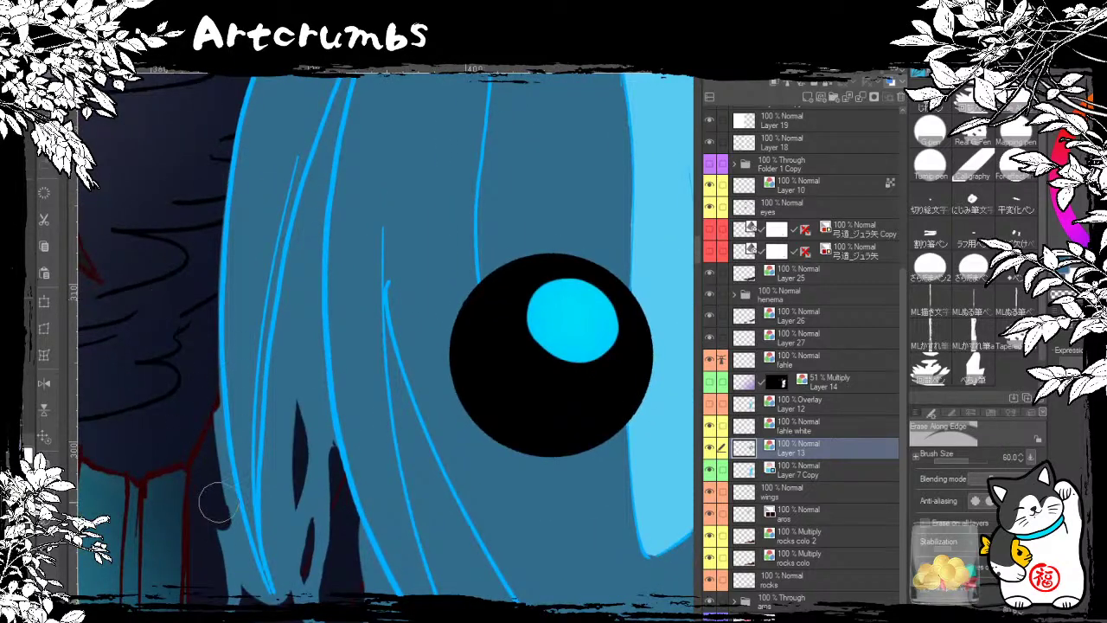
{"action": "mouse_move", "coordinate": [214, 377]}
{"action": "left_mouse_down"}
{"action": "mouse_move", "coordinate": [215, 486]}
{"action": "mouse_move", "coordinate": [245, 590]}
{"action": "left_mouse_up"}
{"action": "mouse_move", "coordinate": [226, 517]}
{"action": "left_mouse_down"}
{"action": "mouse_move", "coordinate": [222, 507]}
{"action": "mouse_move", "coordinate": [222, 587]}
{"action": "left_mouse_up"}
{"action": "left_click_drag", "start_coordinate": [267, 261], "coordinate": [169, 430]}
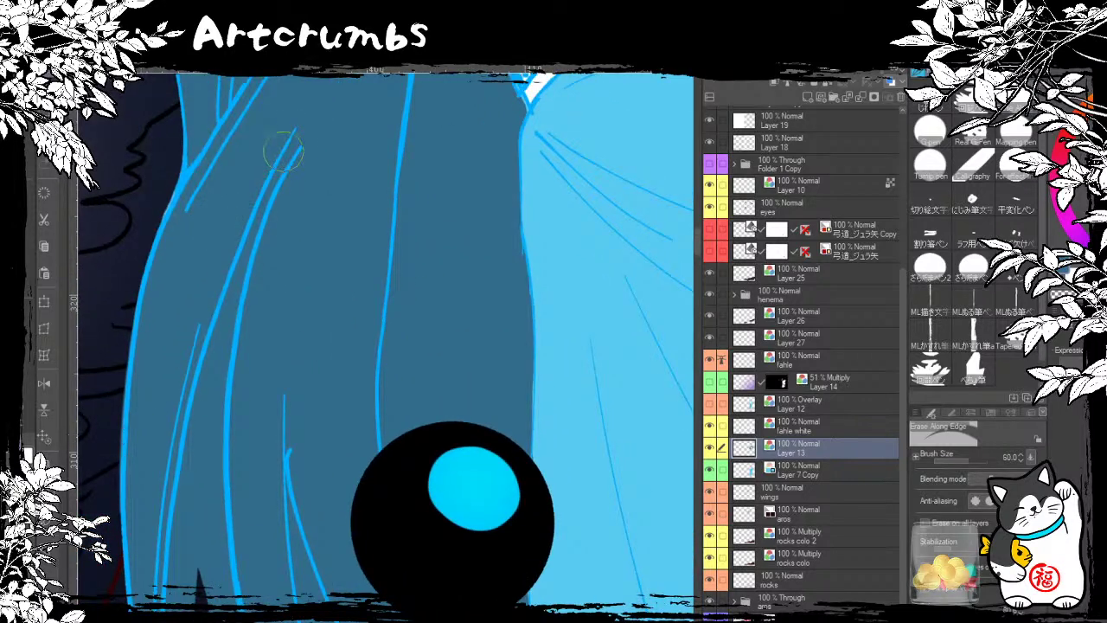
Step: Erase the dark blue shade inside the long gap between the two outer hair locks, starting along the outermost lock's inner edge
{"action": "mouse_move", "coordinate": [290, 139]}
{"action": "left_mouse_down"}
{"action": "mouse_move", "coordinate": [261, 192]}
{"action": "mouse_move", "coordinate": [208, 379]}
{"action": "mouse_move", "coordinate": [185, 606]}
{"action": "mouse_move", "coordinate": [198, 493]}
{"action": "left_mouse_up"}
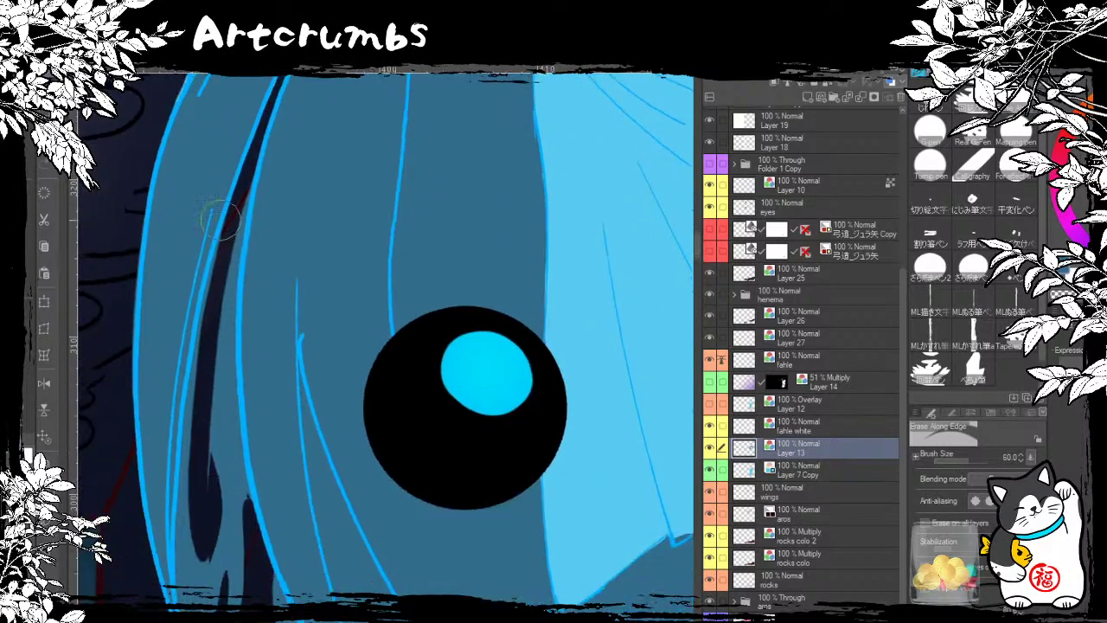
{"action": "mouse_move", "coordinate": [247, 155]}
{"action": "left_mouse_down"}
{"action": "mouse_move", "coordinate": [201, 415]}
{"action": "mouse_move", "coordinate": [195, 606]}
{"action": "mouse_move", "coordinate": [187, 566]}
{"action": "mouse_move", "coordinate": [216, 256]}
{"action": "left_mouse_up"}
{"action": "left_click_drag", "start_coordinate": [216, 256], "coordinate": [207, 568]}
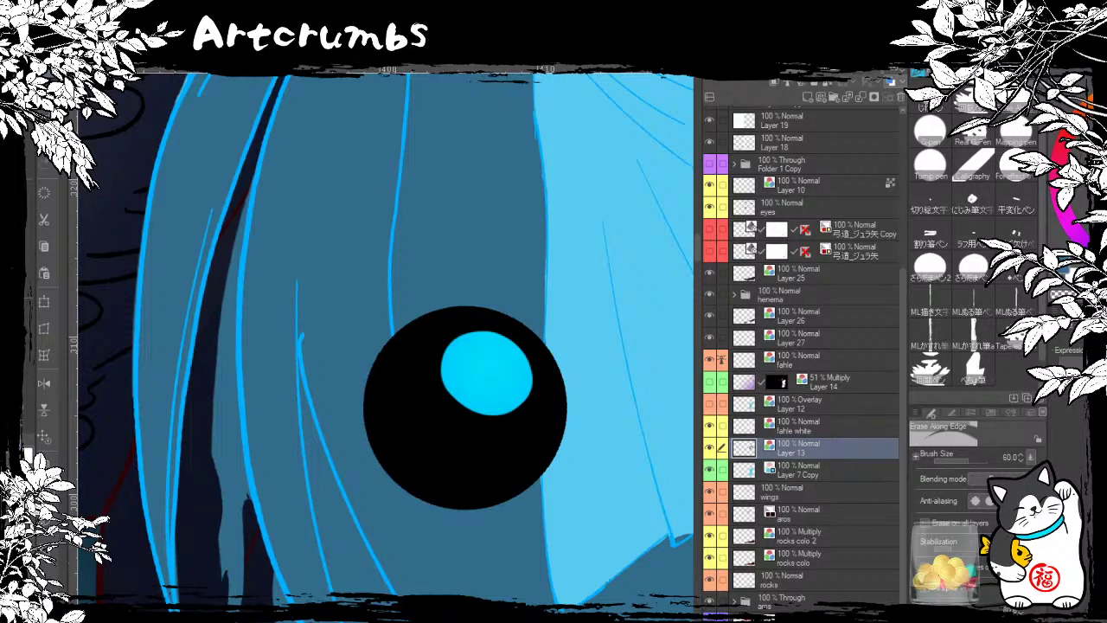
{"action": "left_click_drag", "start_coordinate": [226, 530], "coordinate": [237, 597]}
{"action": "mouse_move", "coordinate": [235, 491]}
{"action": "left_mouse_down"}
{"action": "mouse_move", "coordinate": [244, 583]}
{"action": "mouse_move", "coordinate": [159, 483]}
{"action": "left_mouse_up"}
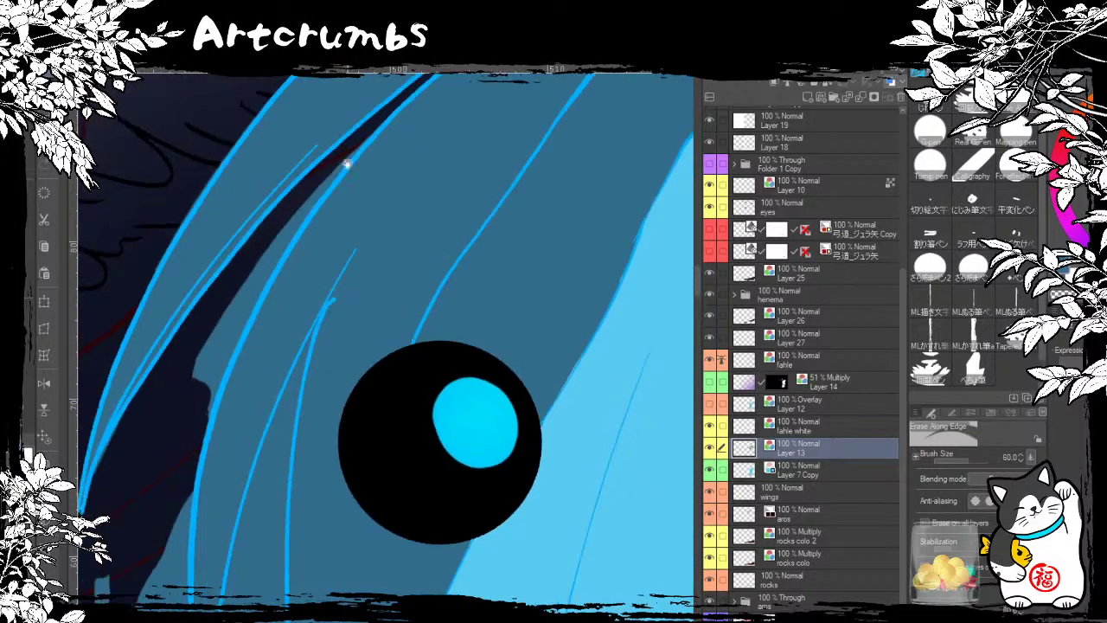
Step: Erase the remaining dark blue shade along the outer edge of the second hair lock down to its tip
{"action": "mouse_move", "coordinate": [374, 115]}
{"action": "left_mouse_down"}
{"action": "mouse_move", "coordinate": [207, 403]}
{"action": "mouse_move", "coordinate": [164, 571]}
{"action": "left_mouse_up"}
{"action": "left_click_drag", "start_coordinate": [346, 151], "coordinate": [185, 436]}
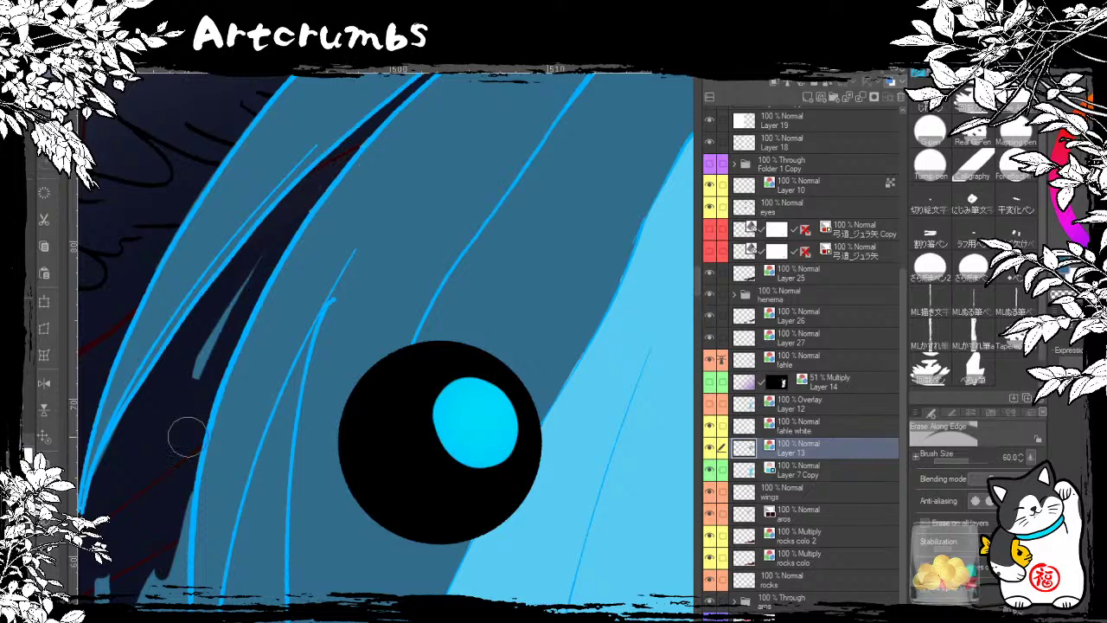
{"action": "left_click_drag", "start_coordinate": [314, 190], "coordinate": [169, 464]}
{"action": "mouse_move", "coordinate": [202, 369]}
{"action": "left_mouse_down"}
{"action": "mouse_move", "coordinate": [229, 292]}
{"action": "mouse_move", "coordinate": [259, 482]}
{"action": "mouse_move", "coordinate": [289, 563]}
{"action": "mouse_move", "coordinate": [264, 487]}
{"action": "left_mouse_up"}
Step: Erase the leftover dark blue shade beside the second hair lock and in the long gap between that lock and the main hair mass
{"action": "mouse_move", "coordinate": [243, 344]}
{"action": "left_mouse_down"}
{"action": "mouse_move", "coordinate": [237, 329]}
{"action": "mouse_move", "coordinate": [143, 406]}
{"action": "left_mouse_up"}
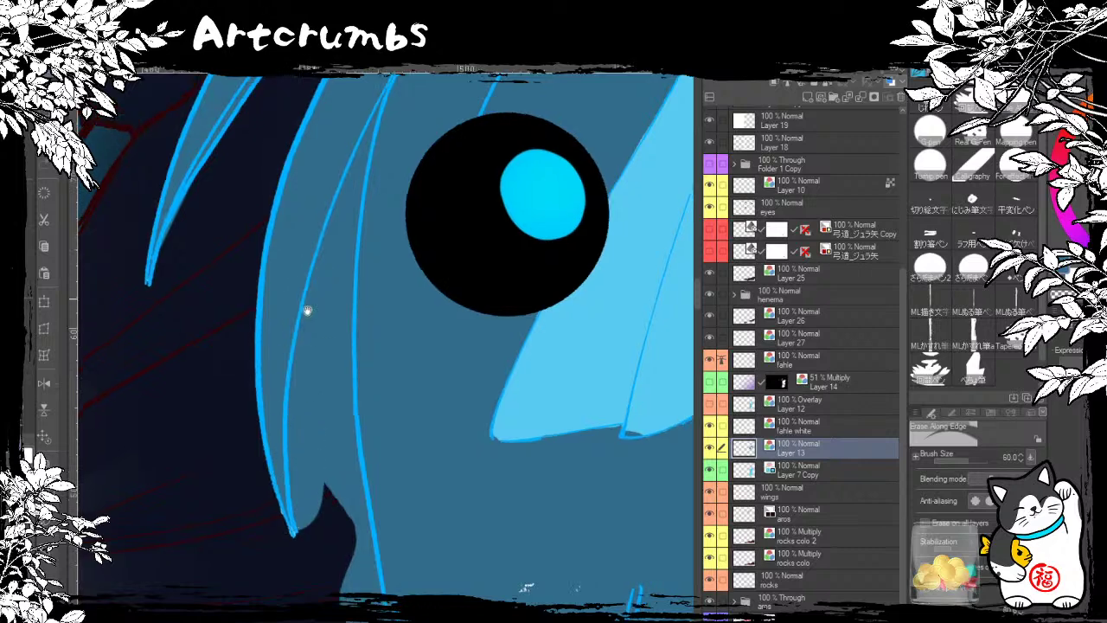
{"action": "left_click_drag", "start_coordinate": [290, 251], "coordinate": [227, 596]}
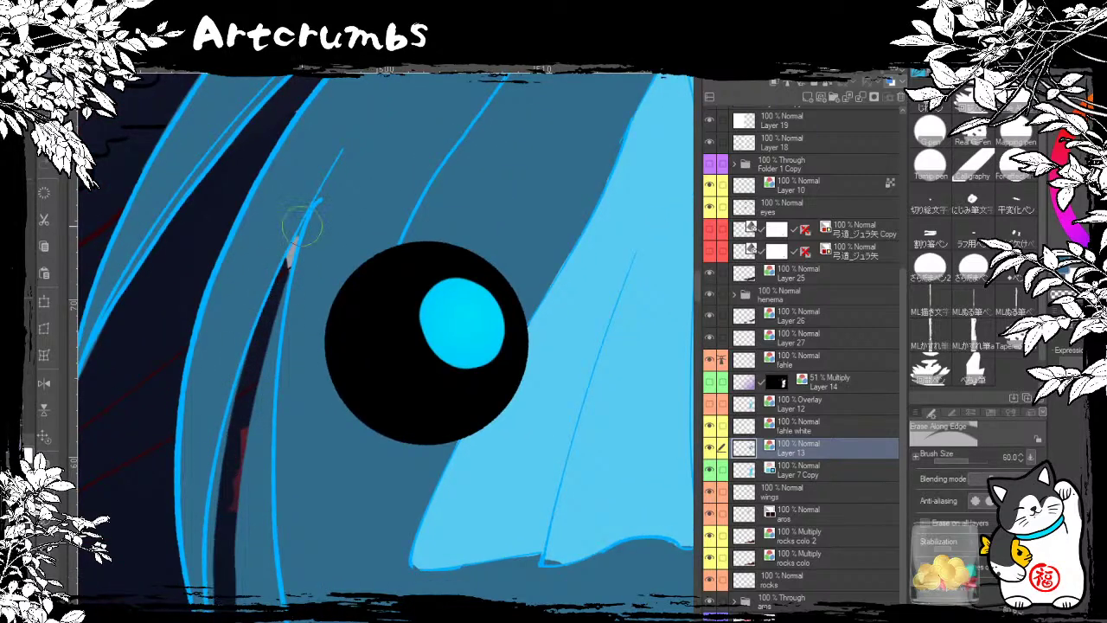
{"action": "mouse_move", "coordinate": [298, 223]}
{"action": "left_mouse_down"}
{"action": "mouse_move", "coordinate": [259, 351]}
{"action": "mouse_move", "coordinate": [216, 585]}
{"action": "left_mouse_up"}
{"action": "left_click_drag", "start_coordinate": [239, 431], "coordinate": [151, 377]}
{"action": "left_click_drag", "start_coordinate": [183, 282], "coordinate": [171, 597]}
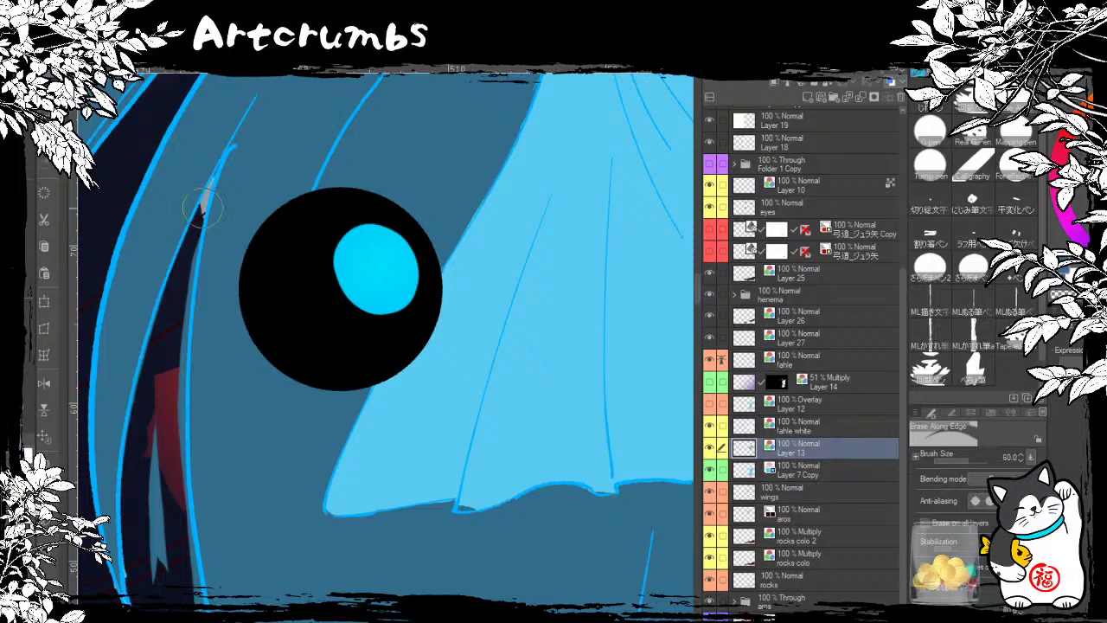
{"action": "mouse_move", "coordinate": [214, 214]}
{"action": "left_mouse_down"}
{"action": "mouse_move", "coordinate": [168, 395]}
{"action": "mouse_move", "coordinate": [177, 597]}
{"action": "mouse_move", "coordinate": [151, 487]}
{"action": "mouse_move", "coordinate": [194, 470]}
{"action": "mouse_move", "coordinate": [311, 192]}
{"action": "left_mouse_up"}
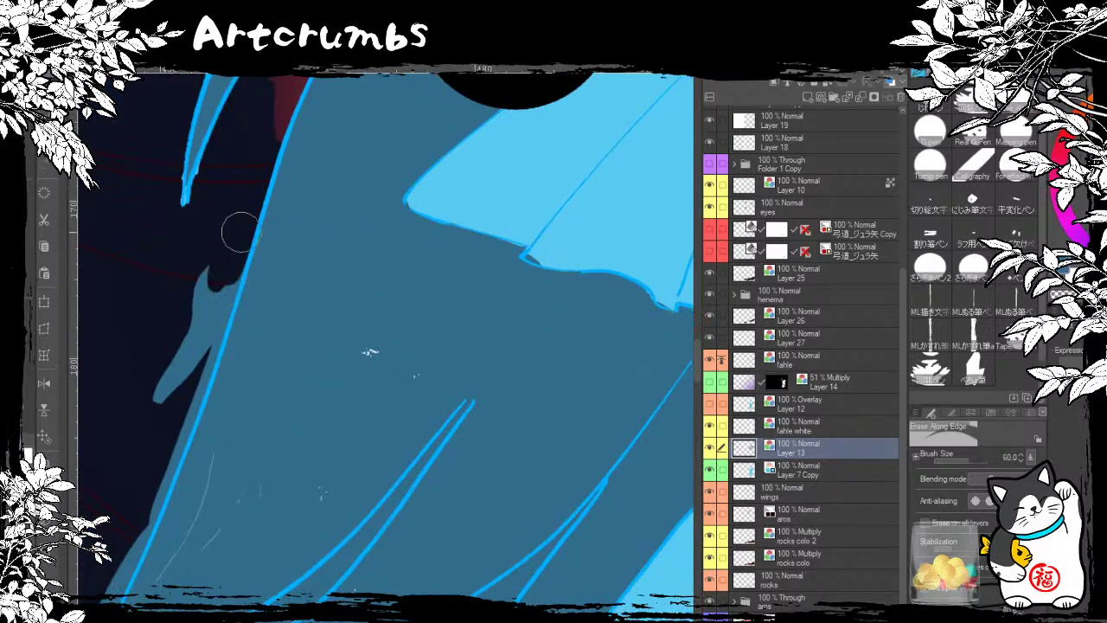
Step: Erase the dark blue shade outside the main hair mass down to its tip and in the gap between the first two lower locks
{"action": "mouse_move", "coordinate": [237, 235]}
{"action": "left_mouse_down"}
{"action": "mouse_move", "coordinate": [114, 539]}
{"action": "mouse_move", "coordinate": [329, 103]}
{"action": "left_mouse_up"}
{"action": "mouse_move", "coordinate": [297, 326]}
{"action": "left_mouse_down"}
{"action": "mouse_move", "coordinate": [222, 408]}
{"action": "mouse_move", "coordinate": [270, 404]}
{"action": "mouse_move", "coordinate": [253, 395]}
{"action": "left_mouse_up"}
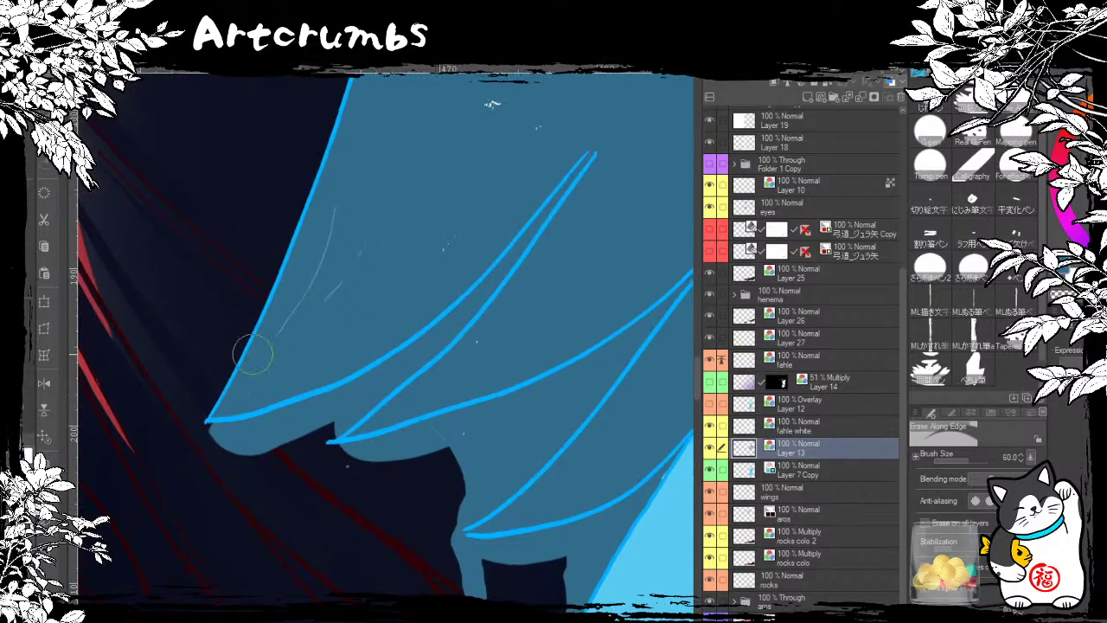
{"action": "left_click_drag", "start_coordinate": [530, 230], "coordinate": [346, 422]}
{"action": "left_click_drag", "start_coordinate": [507, 248], "coordinate": [371, 412]}
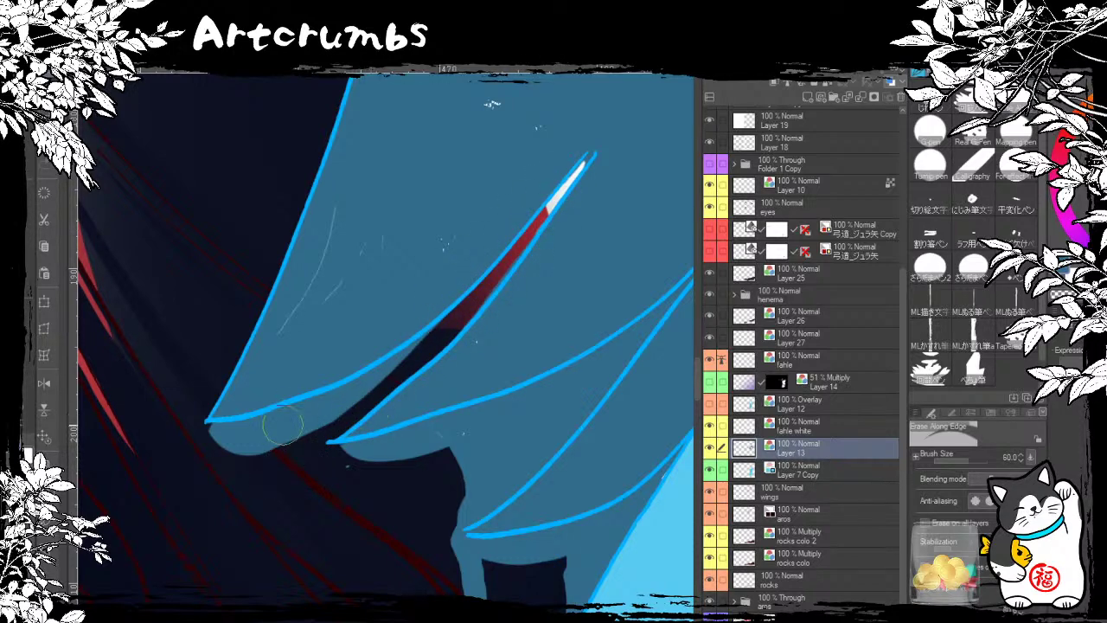
{"action": "key", "text": "ctrl+z"}
{"action": "key", "text": "ctrl+z"}
{"action": "mouse_move", "coordinate": [401, 344]}
{"action": "left_mouse_down"}
{"action": "mouse_move", "coordinate": [437, 336]}
{"action": "mouse_move", "coordinate": [240, 438]}
{"action": "left_mouse_up"}
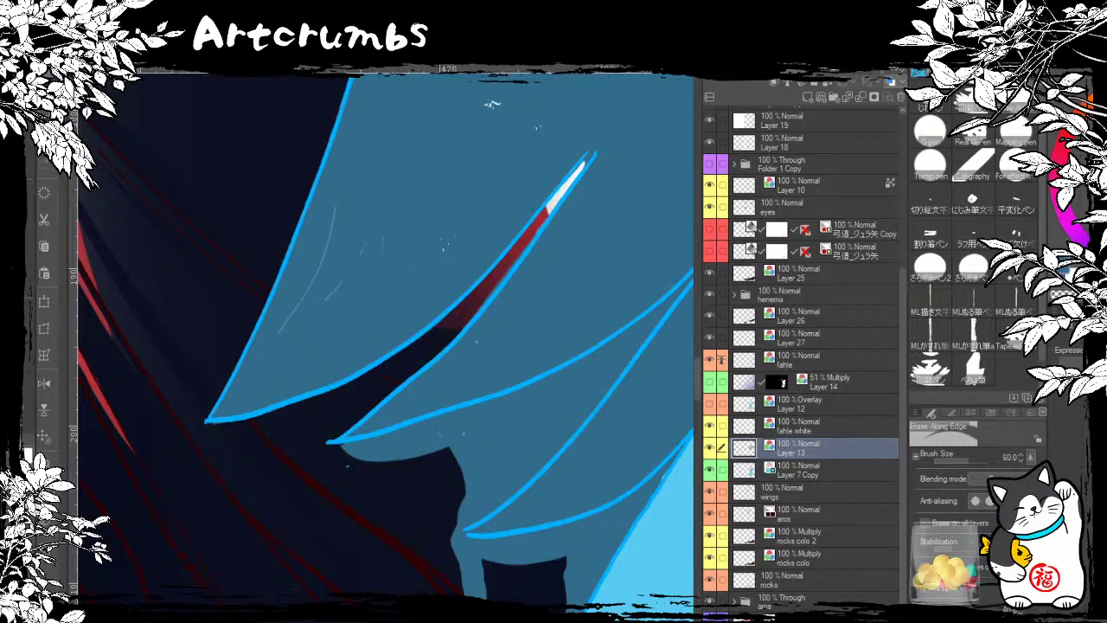
Step: Erase the dark blue shade between the third lower lock and the light blue garment, and beyond that lock's tip
{"action": "mouse_move", "coordinate": [519, 277]}
{"action": "left_mouse_down"}
{"action": "mouse_move", "coordinate": [484, 459]}
{"action": "mouse_move", "coordinate": [317, 478]}
{"action": "mouse_move", "coordinate": [307, 462]}
{"action": "mouse_move", "coordinate": [433, 268]}
{"action": "mouse_move", "coordinate": [257, 354]}
{"action": "mouse_move", "coordinate": [296, 297]}
{"action": "left_mouse_up"}
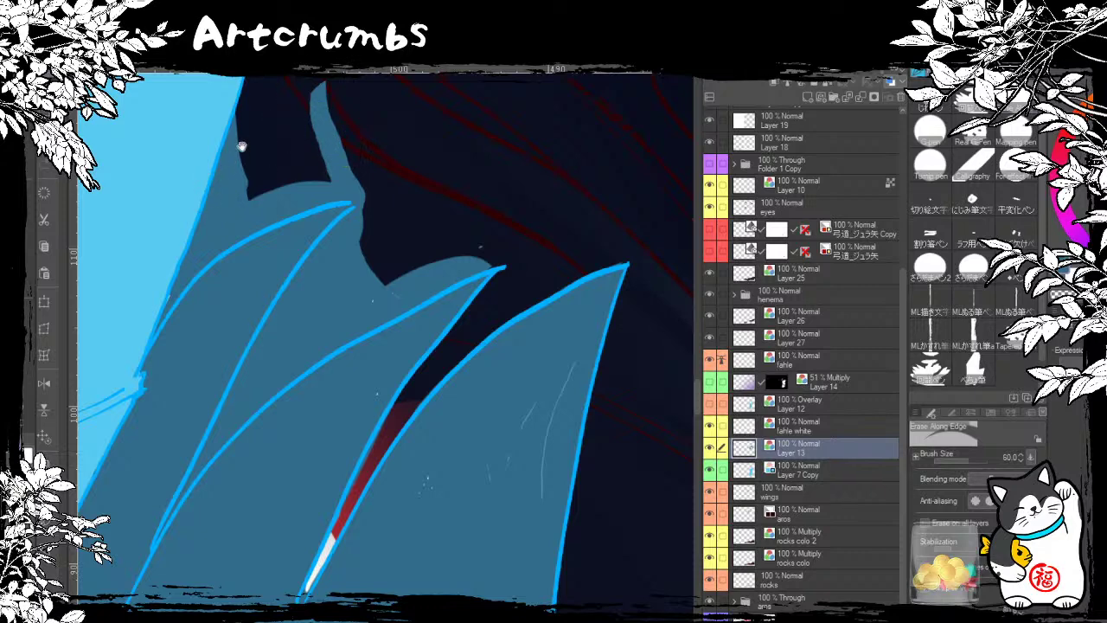
{"action": "mouse_move", "coordinate": [220, 238]}
{"action": "left_mouse_down"}
{"action": "mouse_move", "coordinate": [207, 251]}
{"action": "mouse_move", "coordinate": [273, 186]}
{"action": "left_mouse_up"}
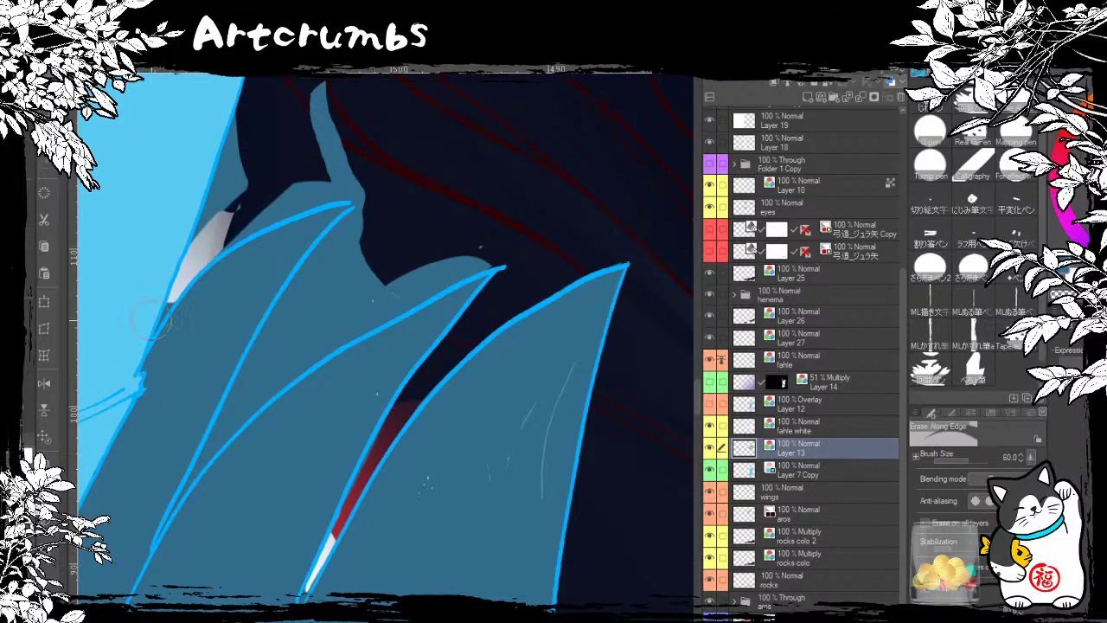
{"action": "mouse_move", "coordinate": [194, 262]}
{"action": "left_mouse_down"}
{"action": "mouse_move", "coordinate": [148, 337]}
{"action": "mouse_move", "coordinate": [205, 232]}
{"action": "mouse_move", "coordinate": [197, 267]}
{"action": "mouse_move", "coordinate": [297, 191]}
{"action": "mouse_move", "coordinate": [211, 241]}
{"action": "mouse_move", "coordinate": [257, 119]}
{"action": "mouse_move", "coordinate": [222, 139]}
{"action": "mouse_move", "coordinate": [292, 128]}
{"action": "mouse_move", "coordinate": [332, 99]}
{"action": "mouse_move", "coordinate": [314, 117]}
{"action": "mouse_move", "coordinate": [348, 199]}
{"action": "mouse_move", "coordinate": [313, 187]}
{"action": "mouse_move", "coordinate": [344, 186]}
{"action": "mouse_move", "coordinate": [216, 242]}
{"action": "mouse_move", "coordinate": [342, 179]}
{"action": "mouse_move", "coordinate": [321, 166]}
{"action": "mouse_move", "coordinate": [320, 88]}
{"action": "mouse_move", "coordinate": [322, 117]}
{"action": "mouse_move", "coordinate": [350, 162]}
{"action": "mouse_move", "coordinate": [283, 206]}
{"action": "left_mouse_up"}
{"action": "key", "text": "ctrl+z"}
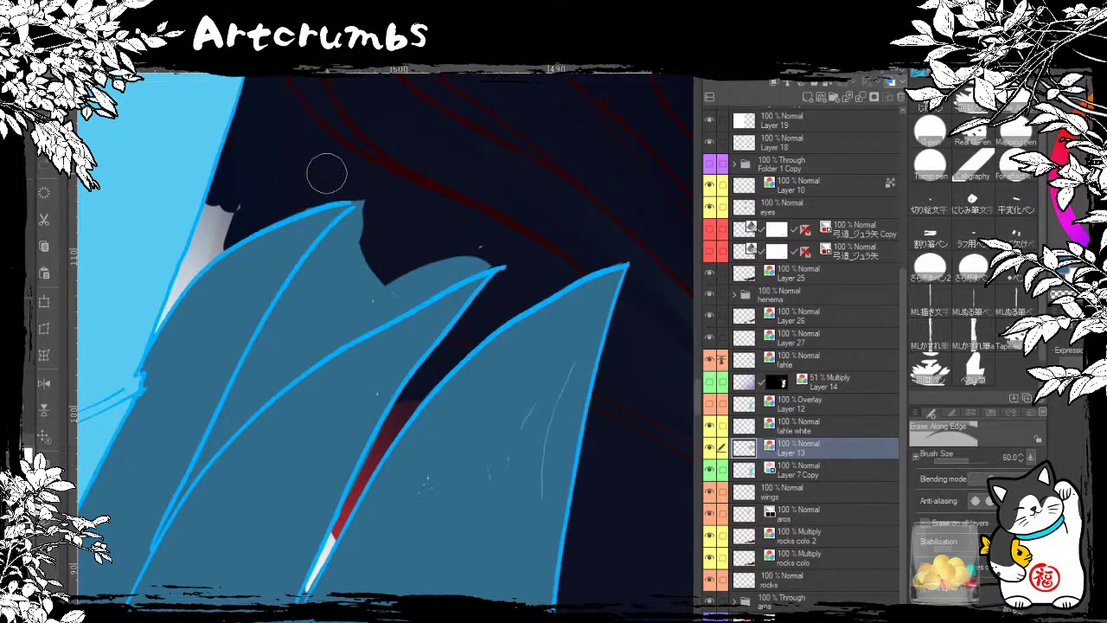
Step: Reduce the eraser to size 20 and cut a thin strip through the shade in the gap between the second and third lower locks
{"action": "scroll", "coordinate": [379, 243], "scroll_direction": "down", "scroll_amount": 3}
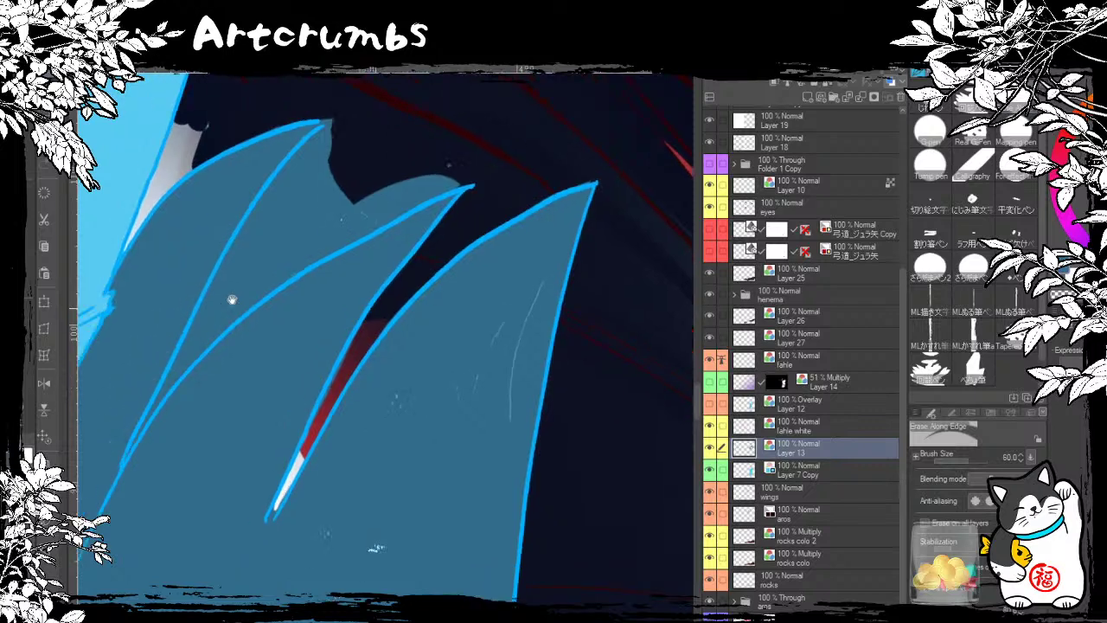
{"action": "key", "text": "bracketleft"}
{"action": "key", "text": "bracketleft"}
{"action": "key", "text": "bracketleft"}
{"action": "key", "text": "bracketleft"}
{"action": "key", "text": "bracketleft"}
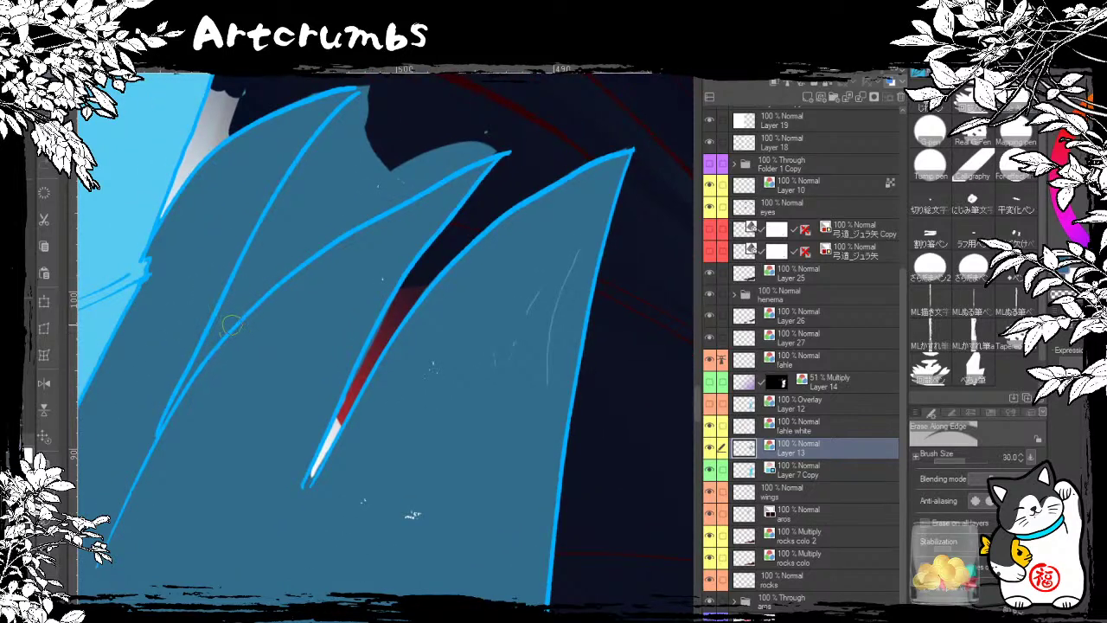
{"action": "left_click_drag", "start_coordinate": [235, 335], "coordinate": [206, 415]}
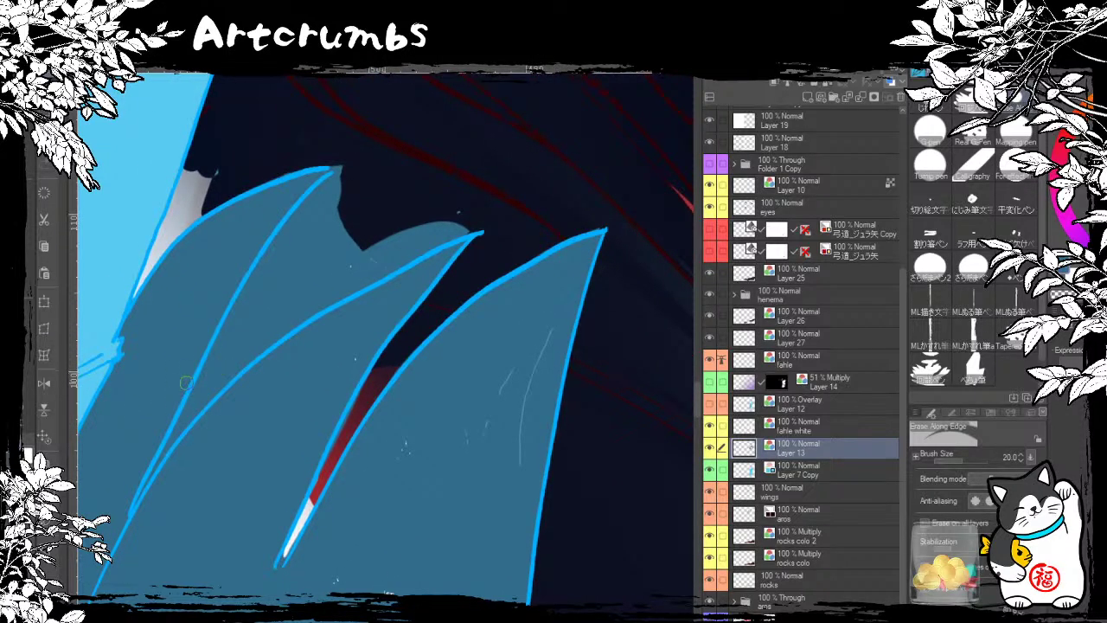
{"action": "left_click_drag", "start_coordinate": [146, 480], "coordinate": [344, 197]}
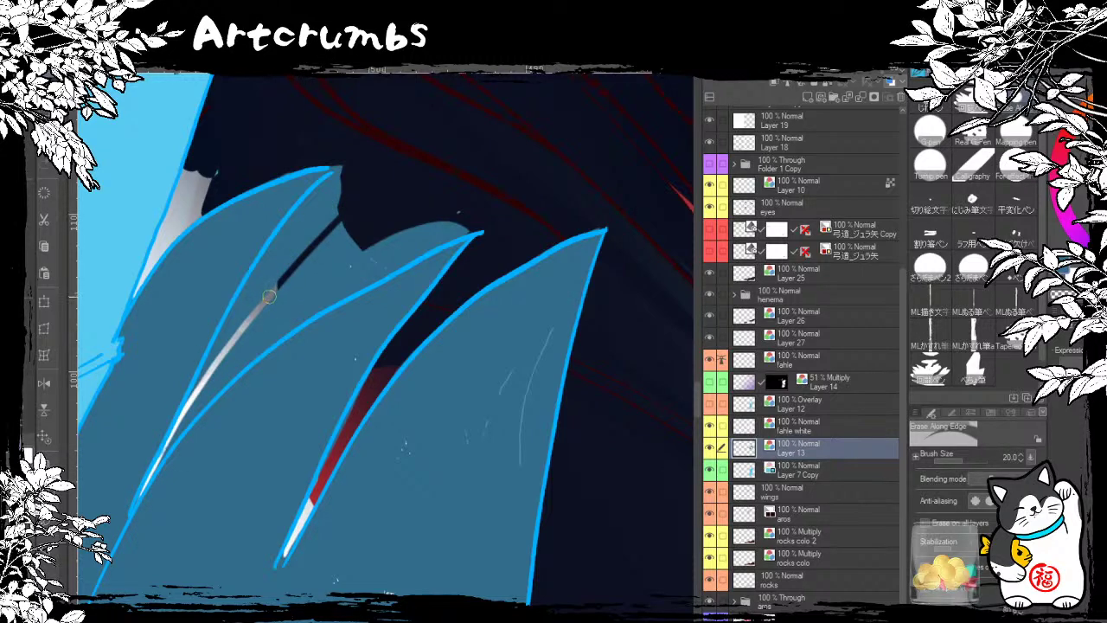
Step: Erase the rest of the dark blue shade between the second and third lower locks up to their outlines with the eraser at size 40
{"action": "key", "text": "bracketright"}
{"action": "key", "text": "bracketright"}
{"action": "key", "text": "bracketright"}
{"action": "left_click_drag", "start_coordinate": [244, 333], "coordinate": [232, 377]}
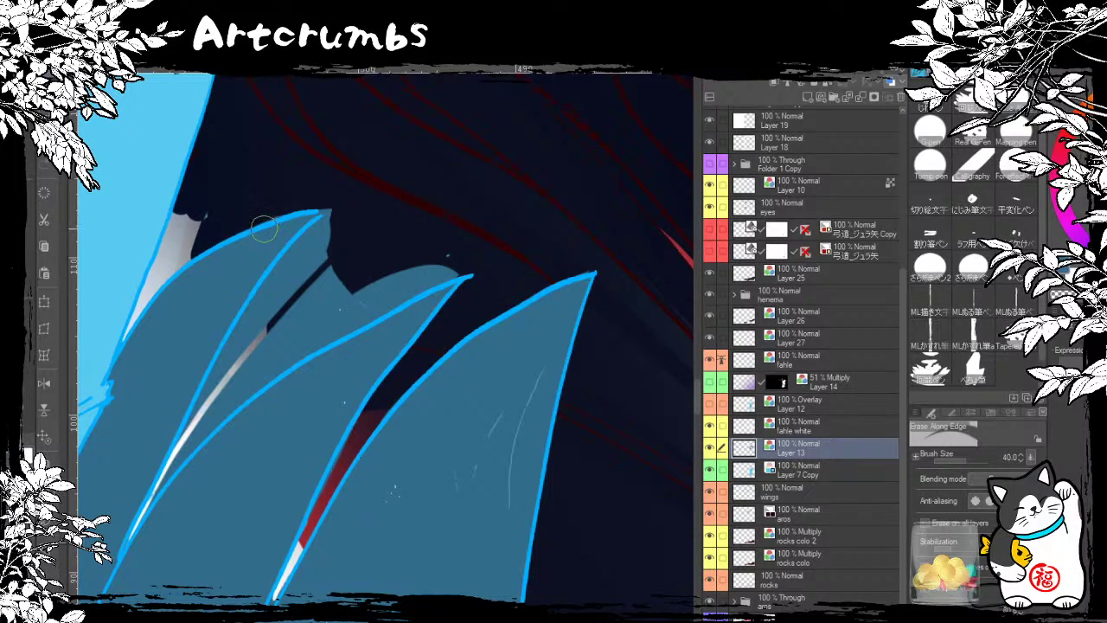
{"action": "left_click_drag", "start_coordinate": [266, 283], "coordinate": [263, 353]}
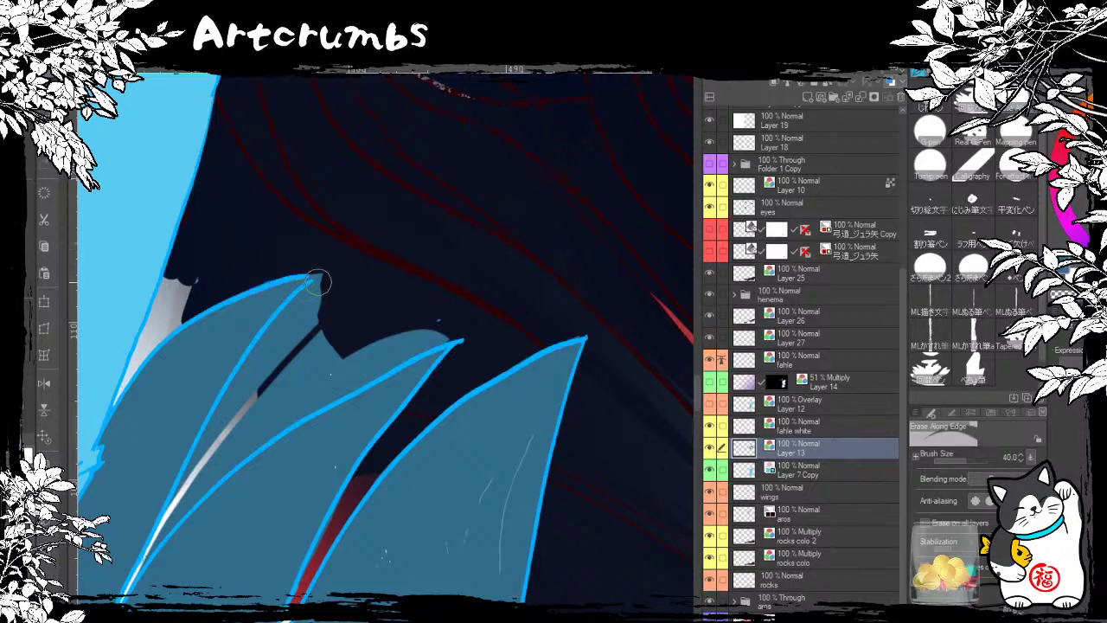
{"action": "mouse_move", "coordinate": [319, 287]}
{"action": "left_mouse_down"}
{"action": "mouse_move", "coordinate": [319, 233]}
{"action": "mouse_move", "coordinate": [251, 317]}
{"action": "mouse_move", "coordinate": [135, 516]}
{"action": "mouse_move", "coordinate": [148, 462]}
{"action": "mouse_move", "coordinate": [421, 252]}
{"action": "left_mouse_up"}
{"action": "mouse_move", "coordinate": [508, 212]}
{"action": "left_mouse_down"}
{"action": "mouse_move", "coordinate": [434, 241]}
{"action": "mouse_move", "coordinate": [491, 219]}
{"action": "mouse_move", "coordinate": [428, 226]}
{"action": "left_mouse_up"}
{"action": "left_click_drag", "start_coordinate": [369, 238], "coordinate": [354, 367]}
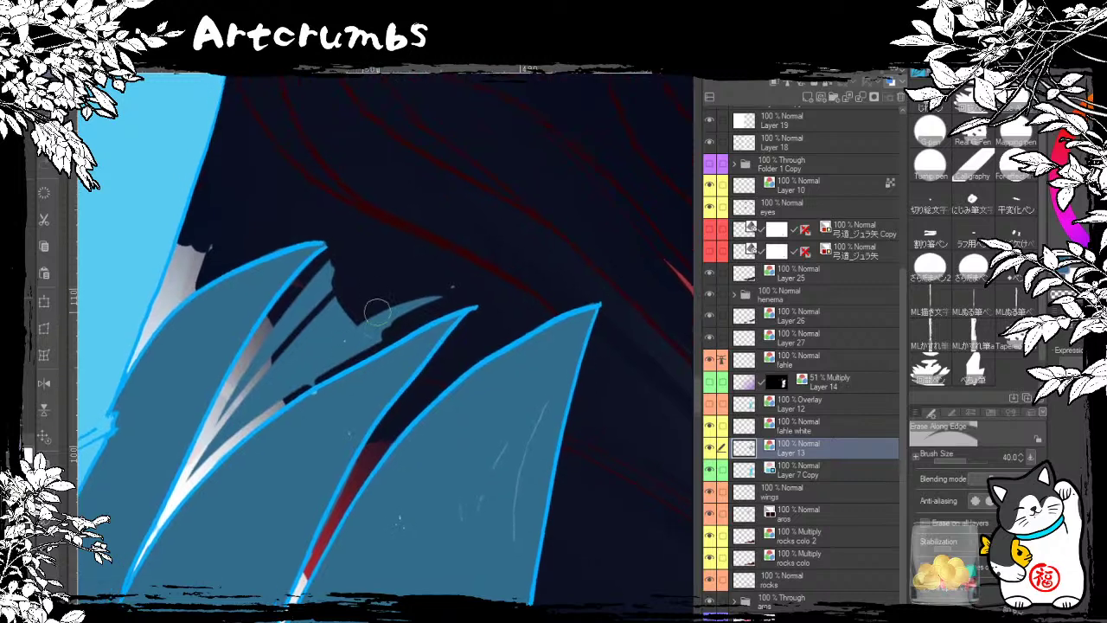
{"action": "mouse_move", "coordinate": [445, 292]}
{"action": "left_mouse_down"}
{"action": "mouse_move", "coordinate": [325, 357]}
{"action": "mouse_move", "coordinate": [211, 452]}
{"action": "mouse_move", "coordinate": [184, 492]}
{"action": "left_mouse_up"}
{"action": "mouse_move", "coordinate": [256, 414]}
{"action": "left_mouse_down"}
{"action": "mouse_move", "coordinate": [396, 327]}
{"action": "mouse_move", "coordinate": [286, 398]}
{"action": "mouse_move", "coordinate": [465, 282]}
{"action": "mouse_move", "coordinate": [238, 404]}
{"action": "mouse_move", "coordinate": [393, 295]}
{"action": "mouse_move", "coordinate": [278, 362]}
{"action": "mouse_move", "coordinate": [211, 434]}
{"action": "mouse_move", "coordinate": [363, 251]}
{"action": "mouse_move", "coordinate": [314, 289]}
{"action": "mouse_move", "coordinate": [341, 254]}
{"action": "mouse_move", "coordinate": [314, 294]}
{"action": "mouse_move", "coordinate": [343, 290]}
{"action": "mouse_move", "coordinate": [314, 338]}
{"action": "left_mouse_up"}
{"action": "left_click_drag", "start_coordinate": [438, 276], "coordinate": [354, 227]}
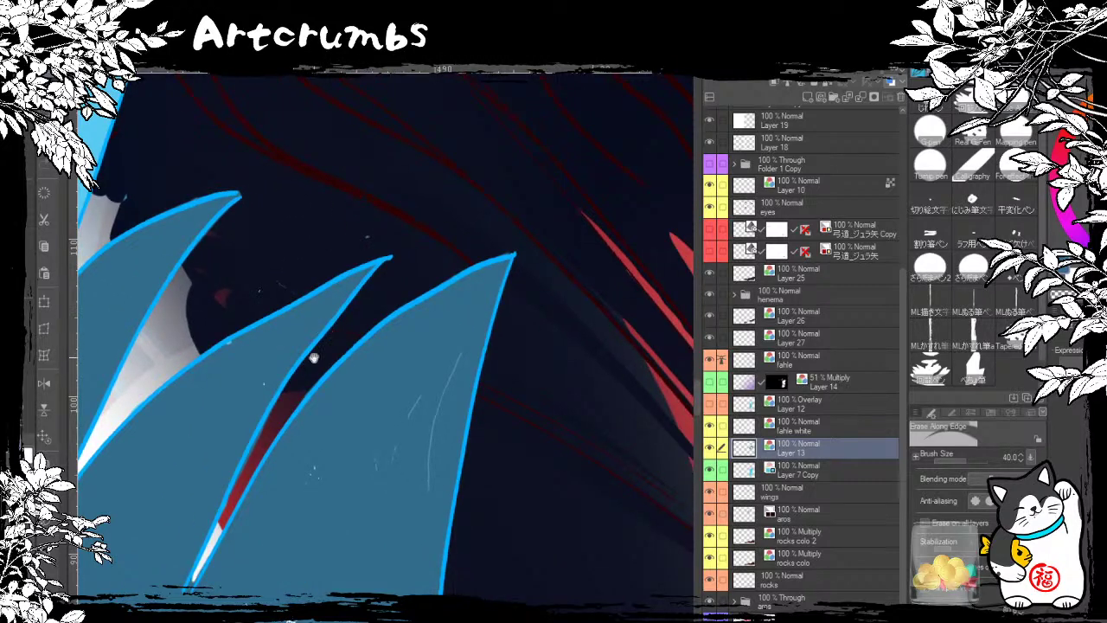
Step: Inspect the cleaned hair edges, compare the artwork with the white base layer above Layer 13 hidden and shown, and return to Layer 13
{"action": "left_click_drag", "start_coordinate": [308, 430], "coordinate": [267, 373]}
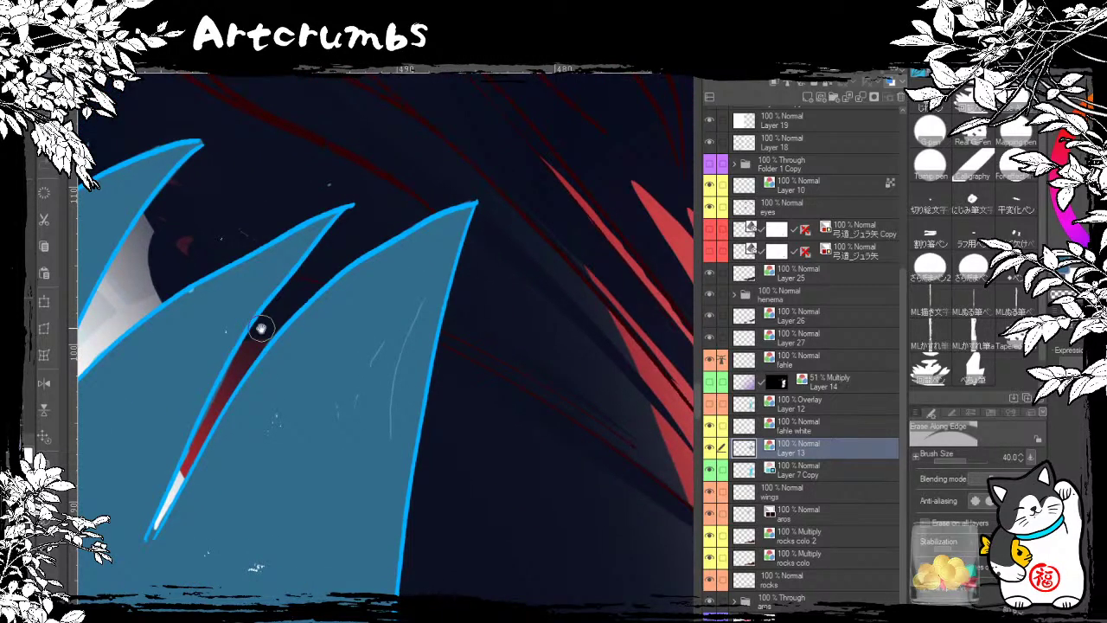
{"action": "left_click_drag", "start_coordinate": [261, 328], "coordinate": [347, 151]}
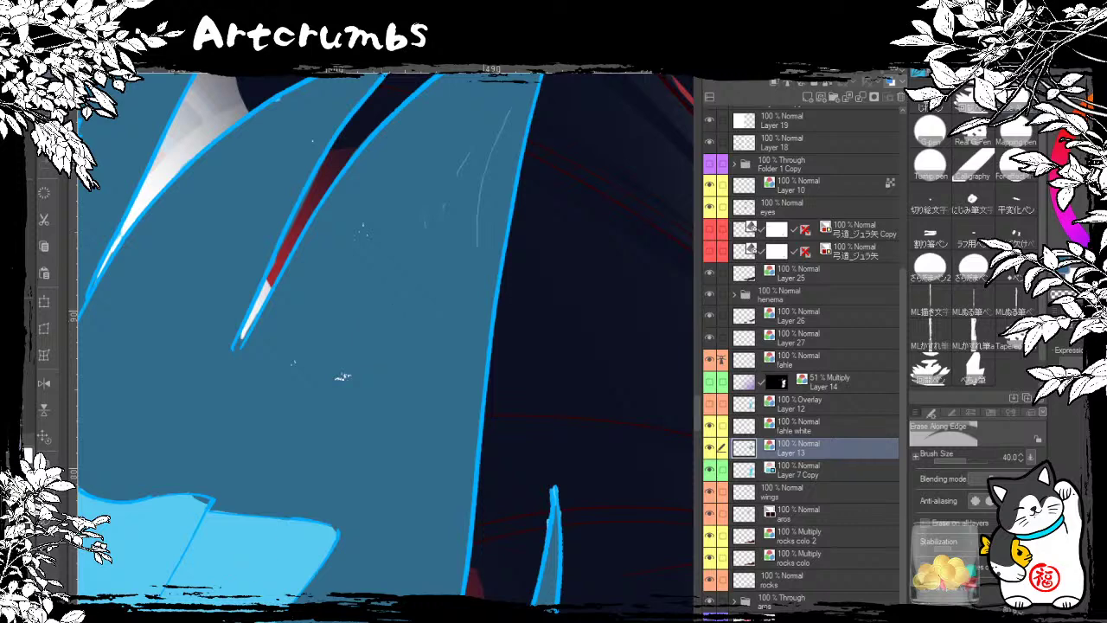
{"action": "mouse_move", "coordinate": [342, 376]}
{"action": "left_mouse_down"}
{"action": "mouse_move", "coordinate": [425, 448]}
{"action": "mouse_move", "coordinate": [435, 497]}
{"action": "mouse_move", "coordinate": [383, 563]}
{"action": "left_mouse_up"}
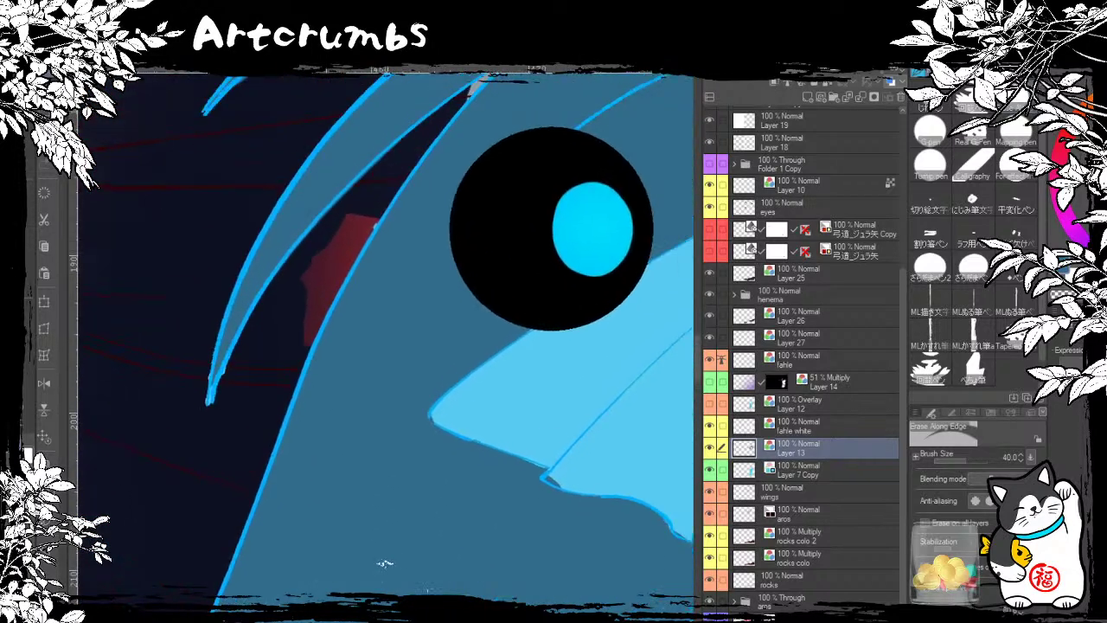
{"action": "scroll", "coordinate": [385, 563], "scroll_direction": "down", "scroll_amount": 4}
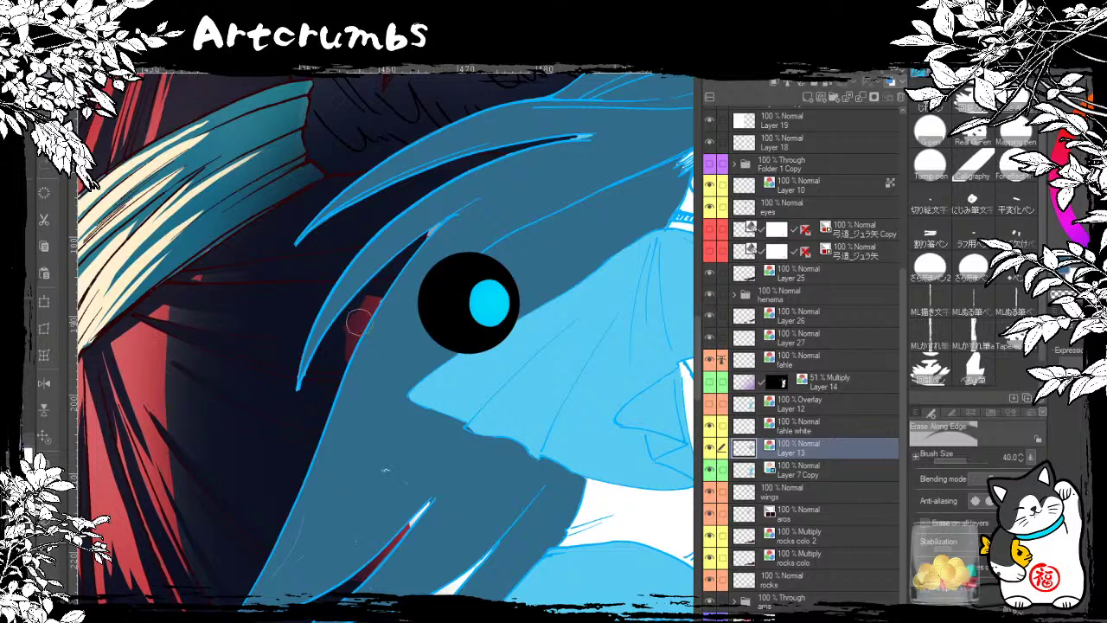
{"action": "mouse_move", "coordinate": [325, 342]}
{"action": "left_mouse_down"}
{"action": "mouse_move", "coordinate": [280, 286]}
{"action": "mouse_move", "coordinate": [312, 283]}
{"action": "mouse_move", "coordinate": [421, 346]}
{"action": "left_mouse_up"}
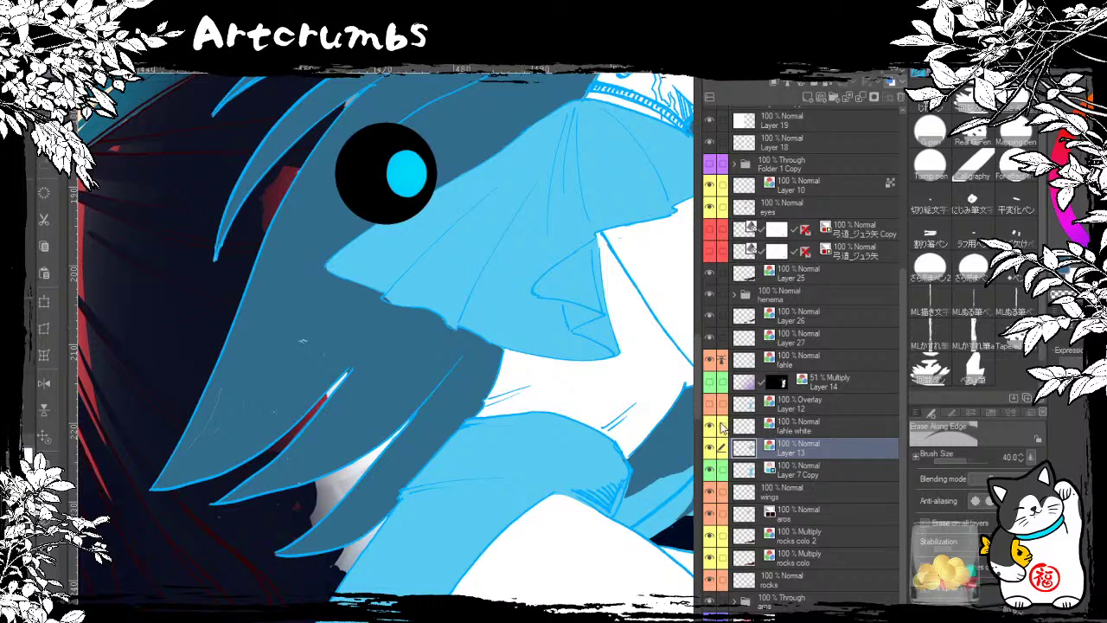
{"action": "left_click", "coordinate": [710, 427]}
{"action": "left_click", "coordinate": [710, 427]}
{"action": "left_click", "coordinate": [744, 427]}
{"action": "mouse_move", "coordinate": [308, 327]}
{"action": "left_mouse_down"}
{"action": "mouse_move", "coordinate": [293, 365]}
{"action": "mouse_move", "coordinate": [233, 384]}
{"action": "left_mouse_up"}
{"action": "left_click_drag", "start_coordinate": [297, 277], "coordinate": [278, 464]}
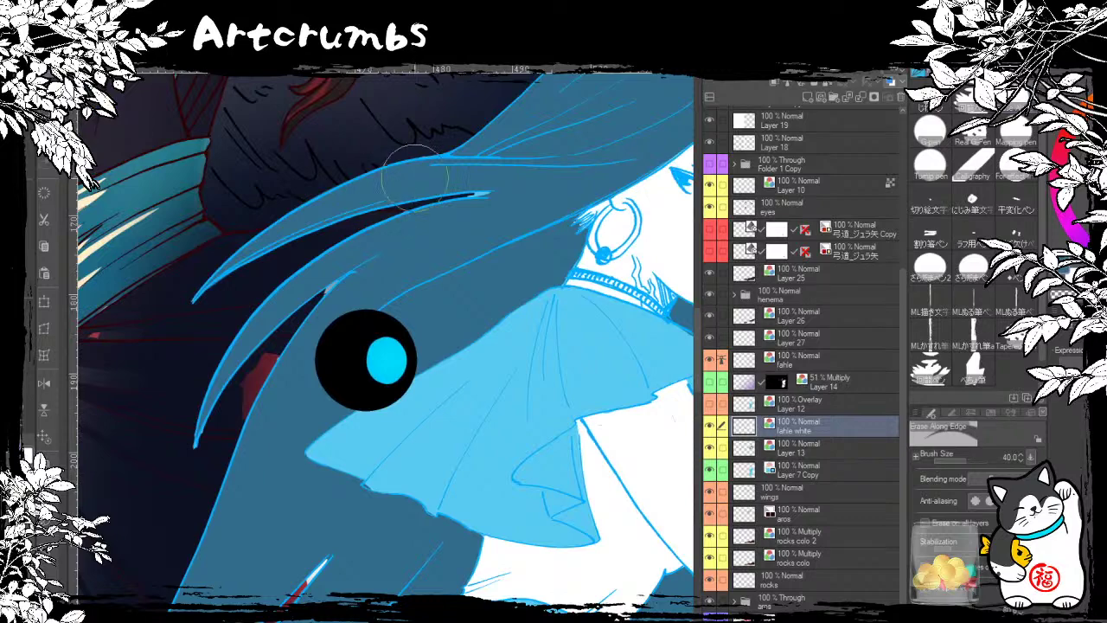
{"action": "left_click_drag", "start_coordinate": [494, 425], "coordinate": [395, 535]}
{"action": "left_click", "coordinate": [789, 449]}
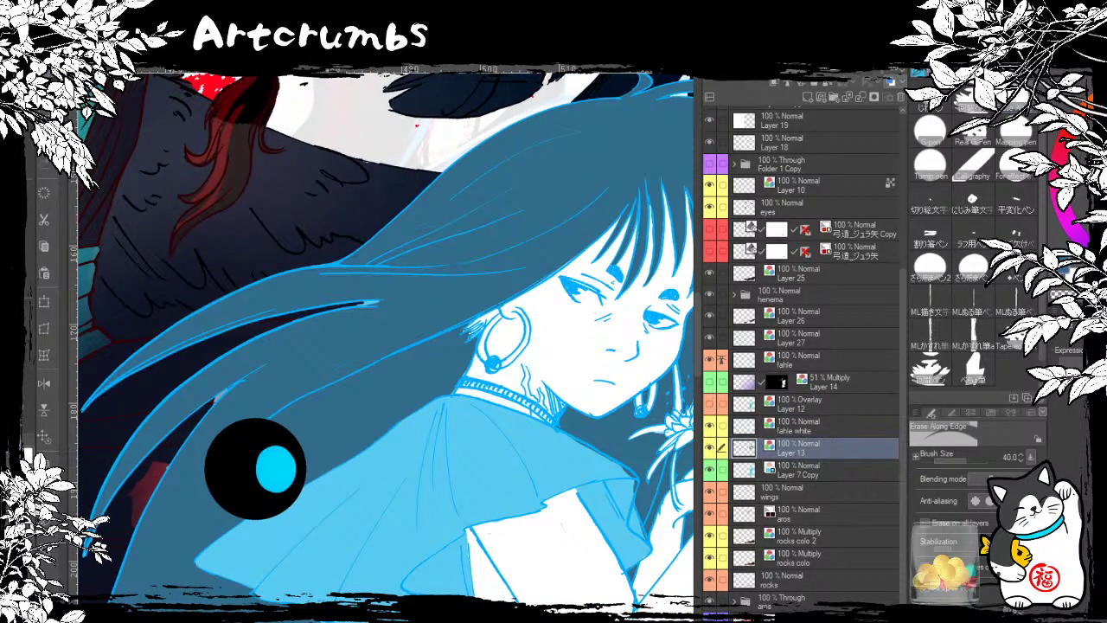
Step: Fill the upper tip of the gap between the hair locks on Layer 13 with dark blue using the pen at size 55.2
{"action": "left_click_drag", "start_coordinate": [275, 468], "coordinate": [406, 519]}
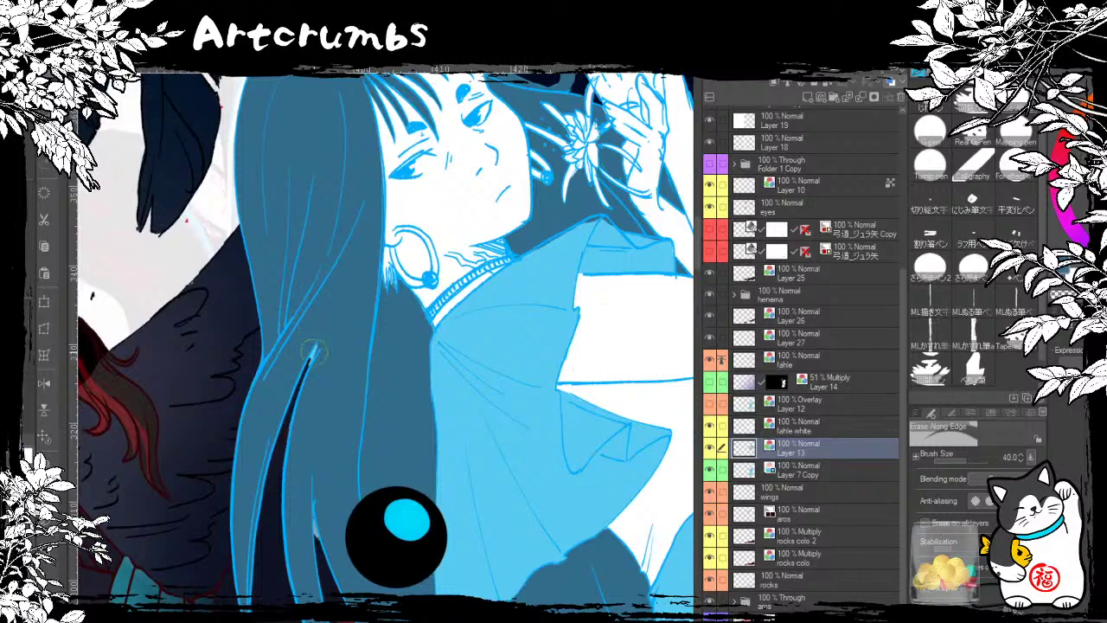
{"action": "left_click_drag", "start_coordinate": [315, 335], "coordinate": [317, 372]}
{"action": "key", "text": "ctrl+z"}
{"action": "key", "text": "p"}
{"action": "left_click_drag", "start_coordinate": [315, 334], "coordinate": [306, 373]}
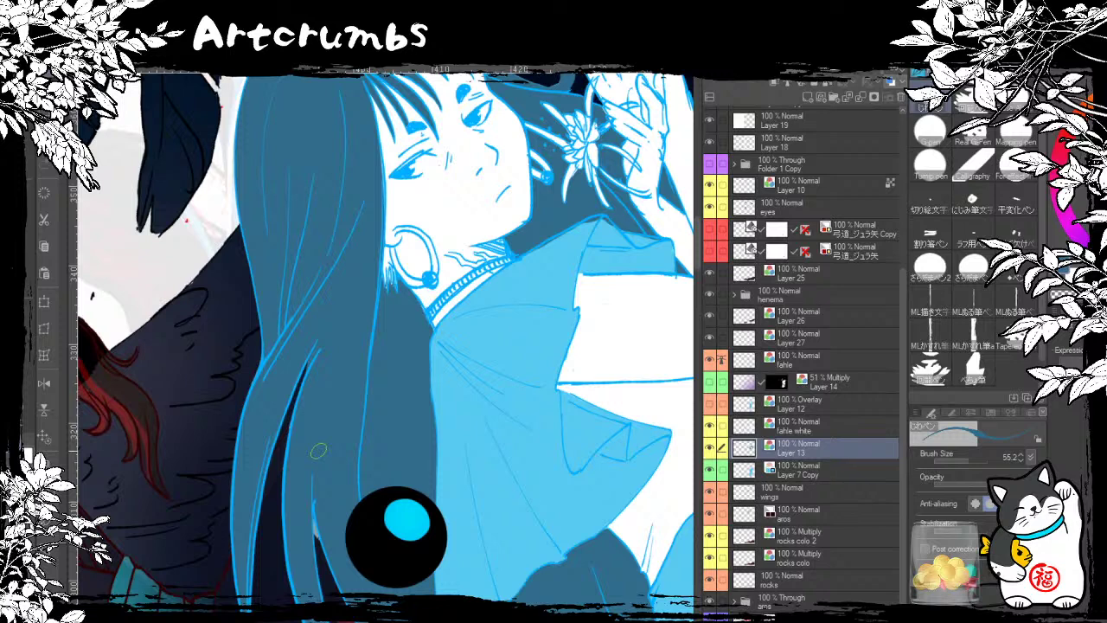
Step: Show the Layer 12 overlay and load the painted area of Layer 7 Copy as a selection
{"action": "left_click_drag", "start_coordinate": [397, 528], "coordinate": [97, 515]}
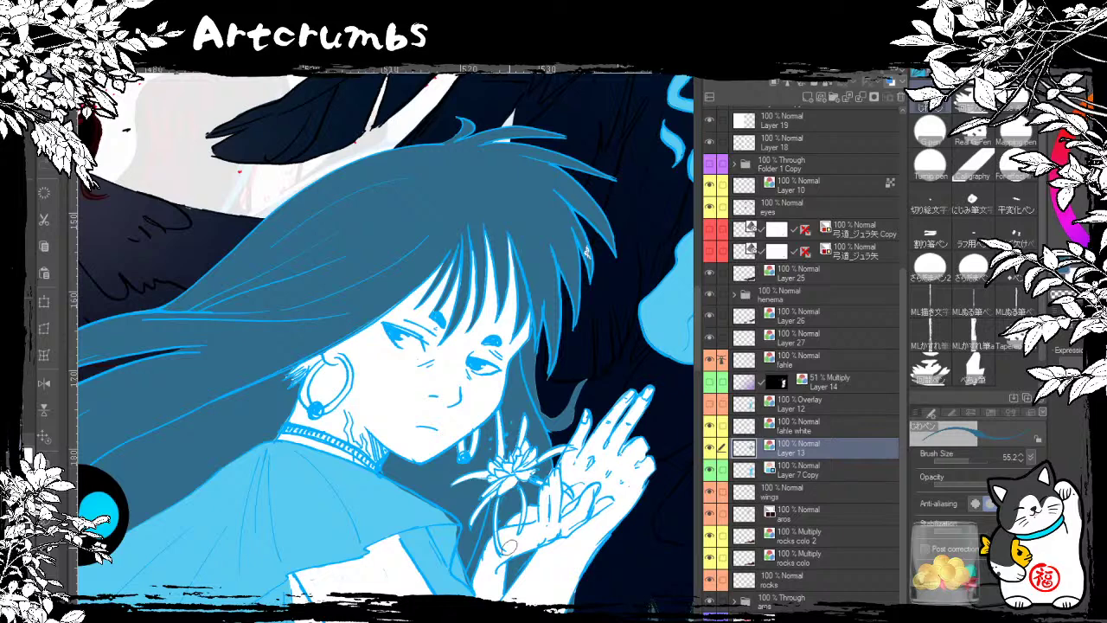
{"action": "left_click_drag", "start_coordinate": [674, 411], "coordinate": [529, 503]}
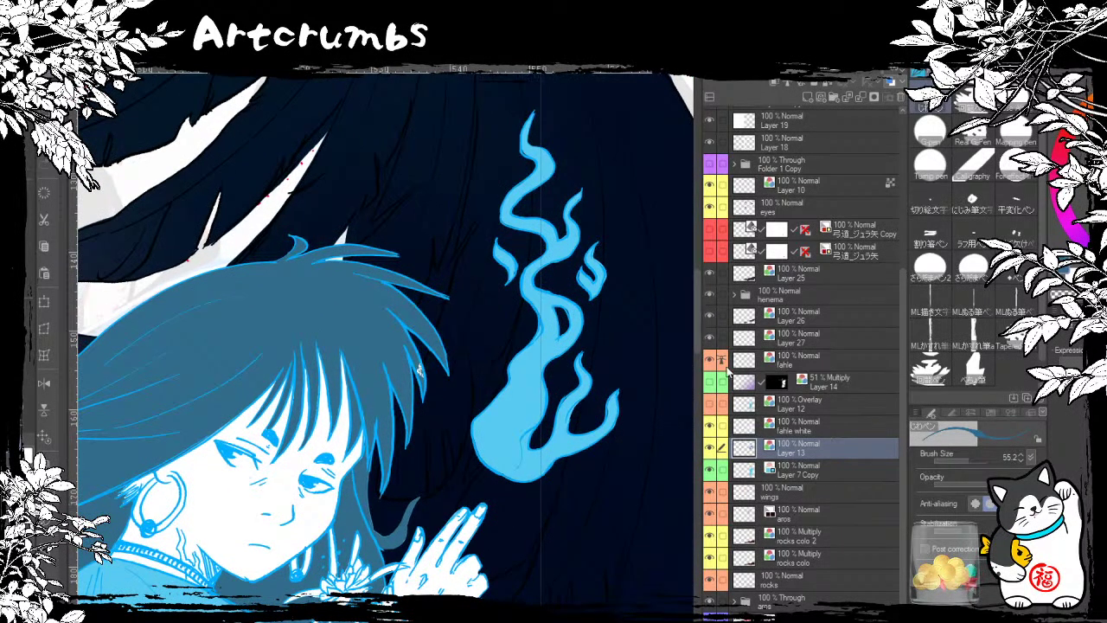
{"action": "left_click", "coordinate": [710, 404]}
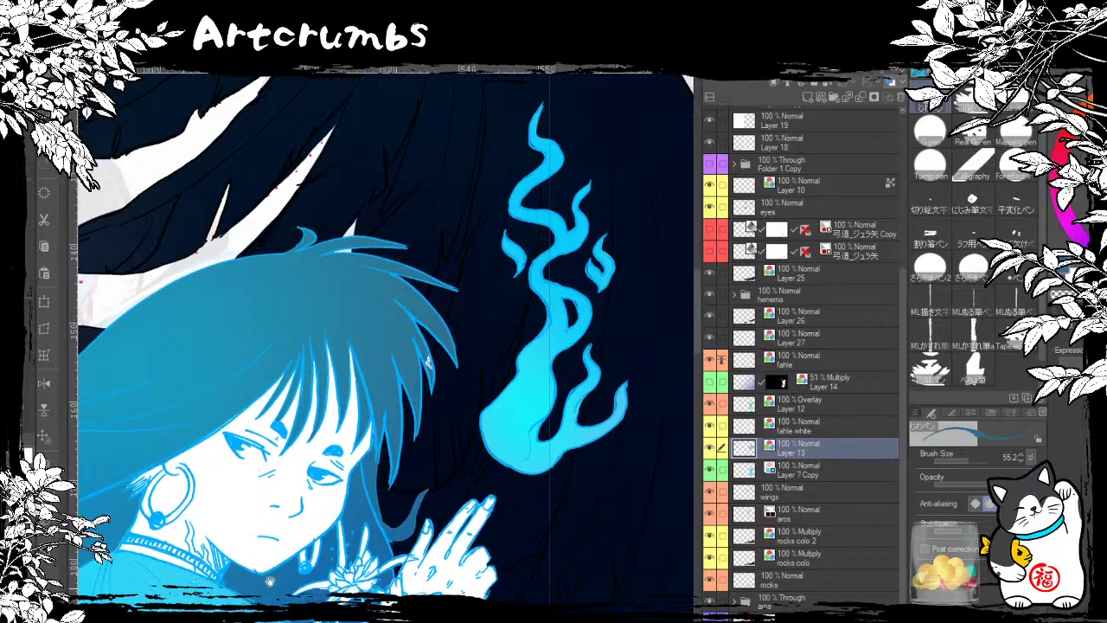
{"action": "left_click_drag", "start_coordinate": [250, 611], "coordinate": [515, 408]}
{"action": "left_click_drag", "start_coordinate": [428, 576], "coordinate": [543, 475]}
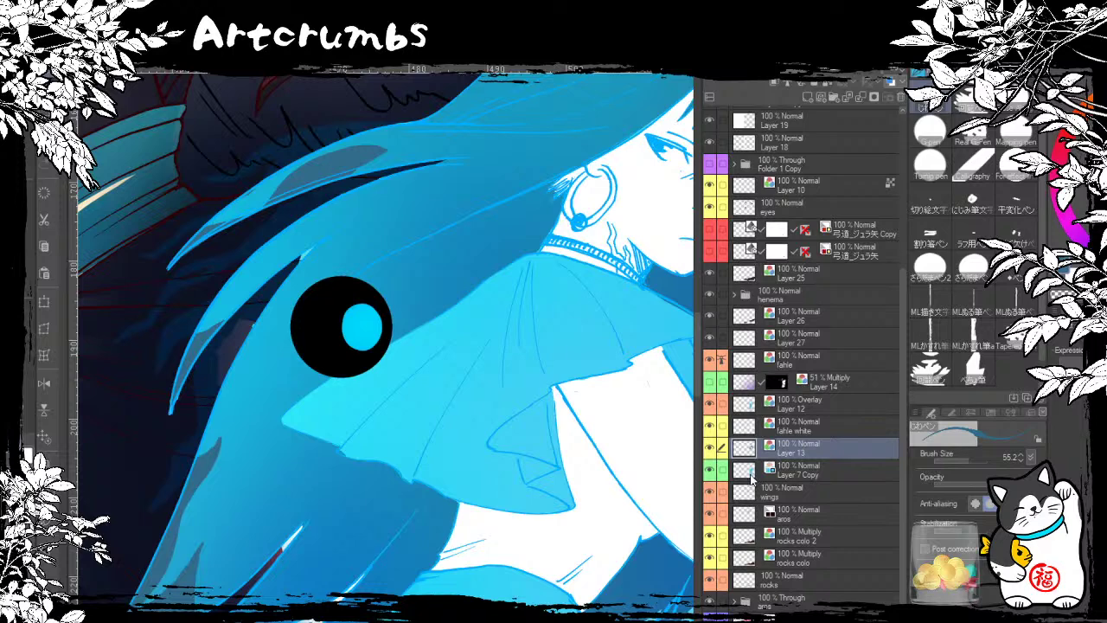
{"action": "left_click", "coordinate": [749, 476], "text": "ctrl"}
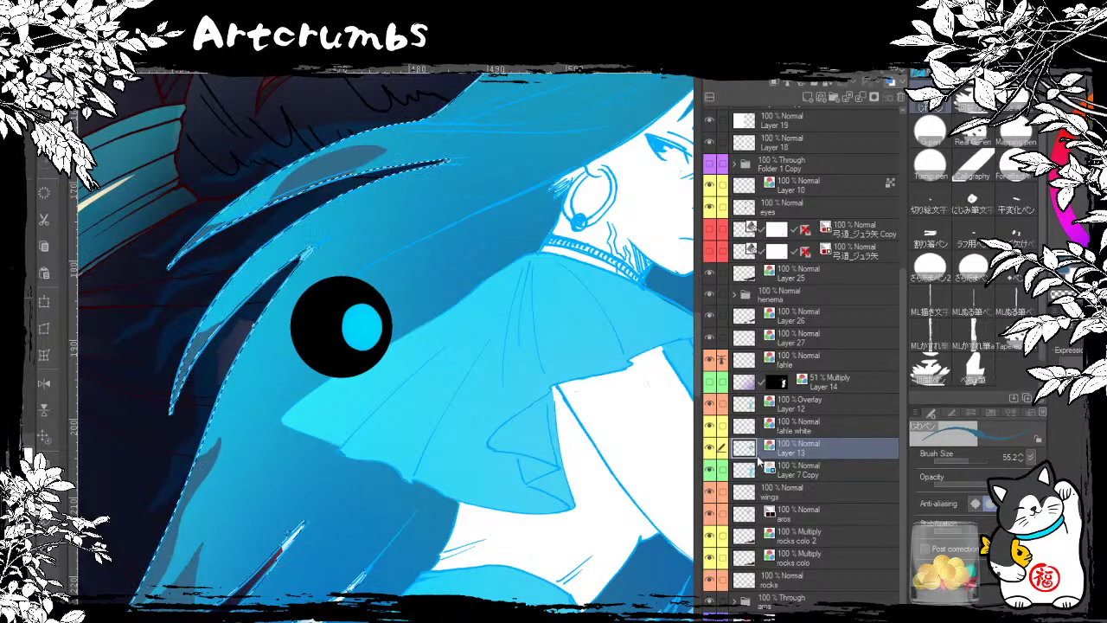
Step: Compare the artwork with Layer 12 hidden and shown, and delete this overlay layer
{"action": "left_click", "coordinate": [752, 405]}
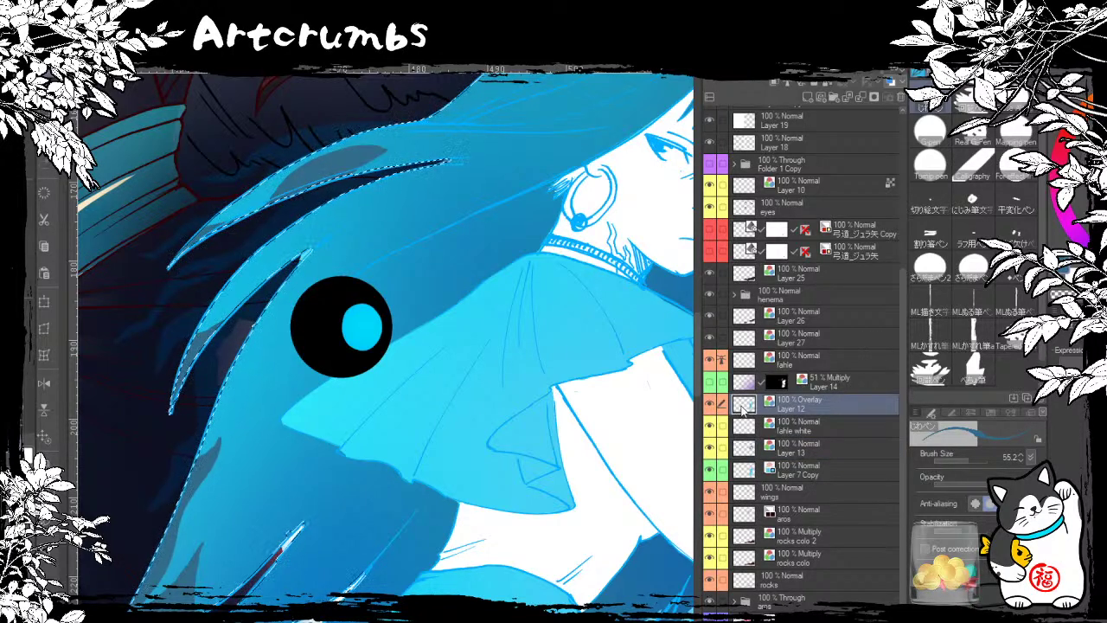
{"action": "left_click", "coordinate": [710, 406]}
{"action": "left_click", "coordinate": [710, 407]}
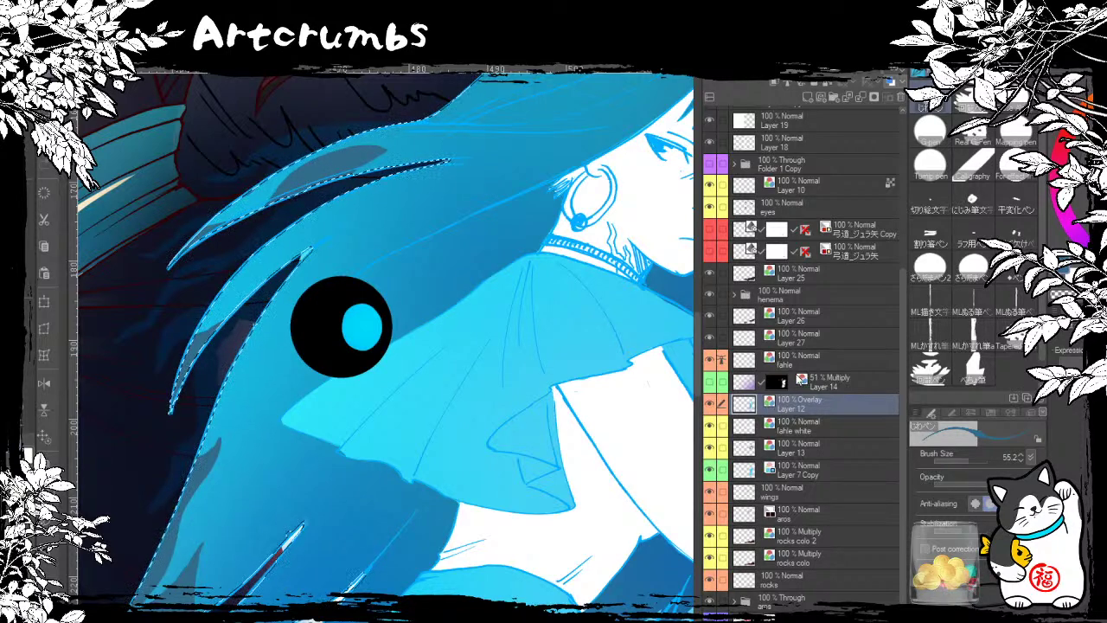
{"action": "left_click_drag", "start_coordinate": [767, 406], "coordinate": [863, 131]}
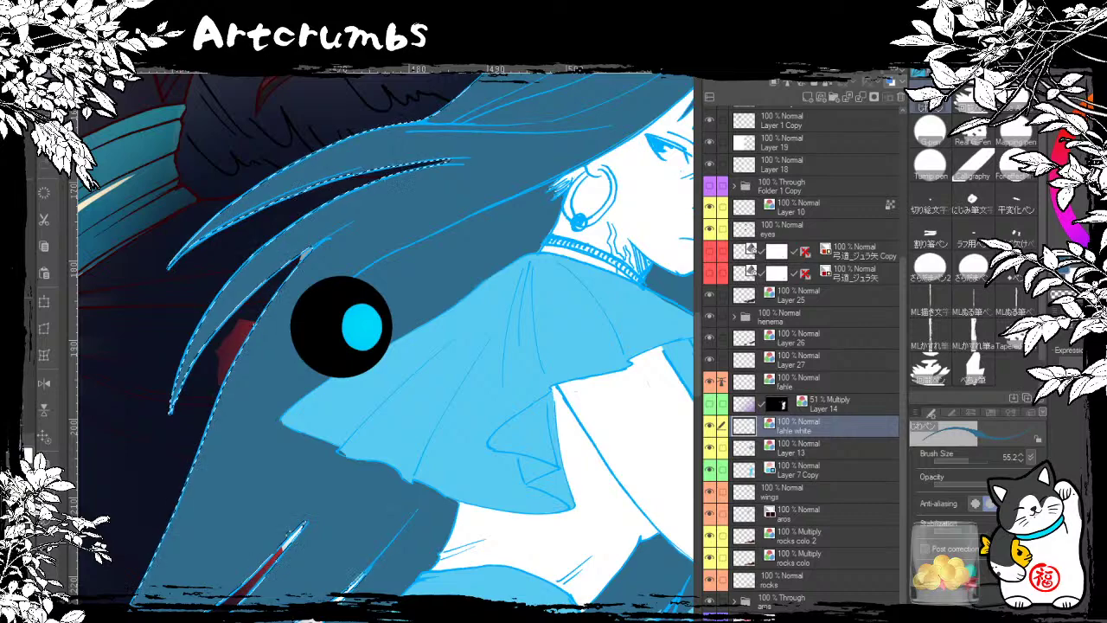
Step: Add a new layer above fahle white, fill the selected figure area with a Blue sky gradient in Overlay mode, and deselect
{"action": "key", "text": "ctrl+minus"}
{"action": "left_click_drag", "start_coordinate": [450, 285], "coordinate": [312, 412]}
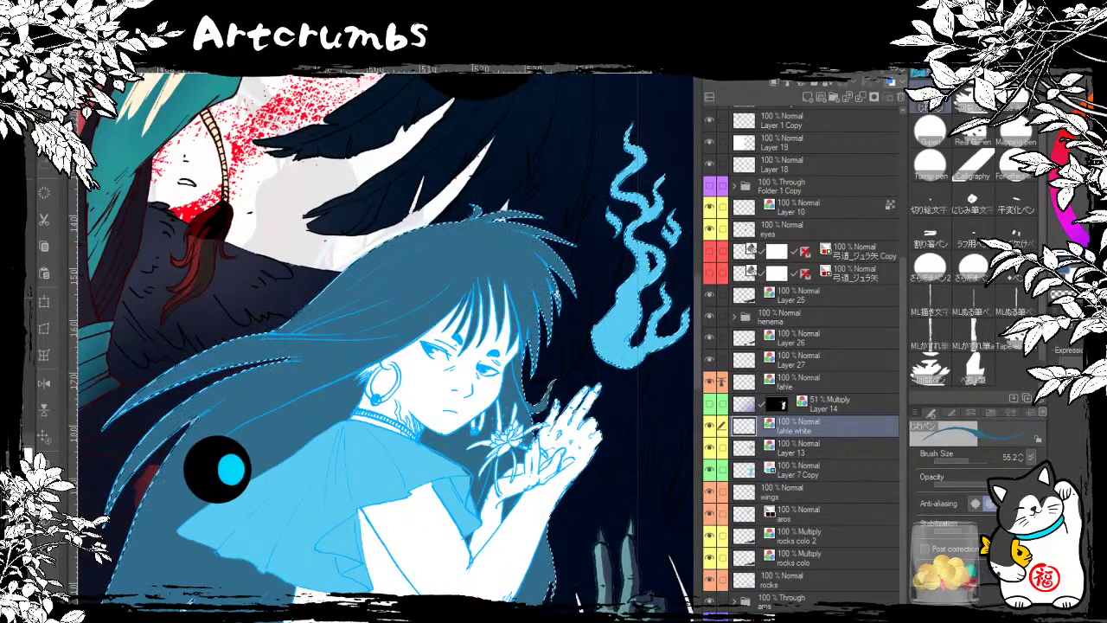
{"action": "scroll", "coordinate": [216, 470], "scroll_direction": "down", "scroll_amount": 2}
{"action": "left_click_drag", "start_coordinate": [201, 383], "coordinate": [228, 297]}
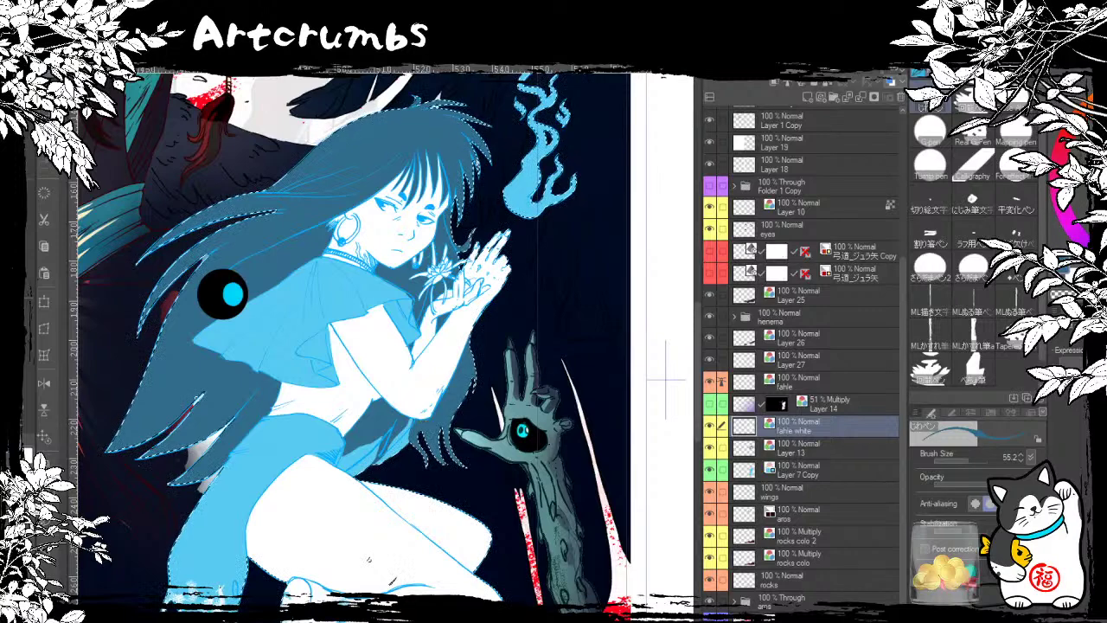
{"action": "scroll", "coordinate": [666, 376], "scroll_direction": "down", "scroll_amount": 2}
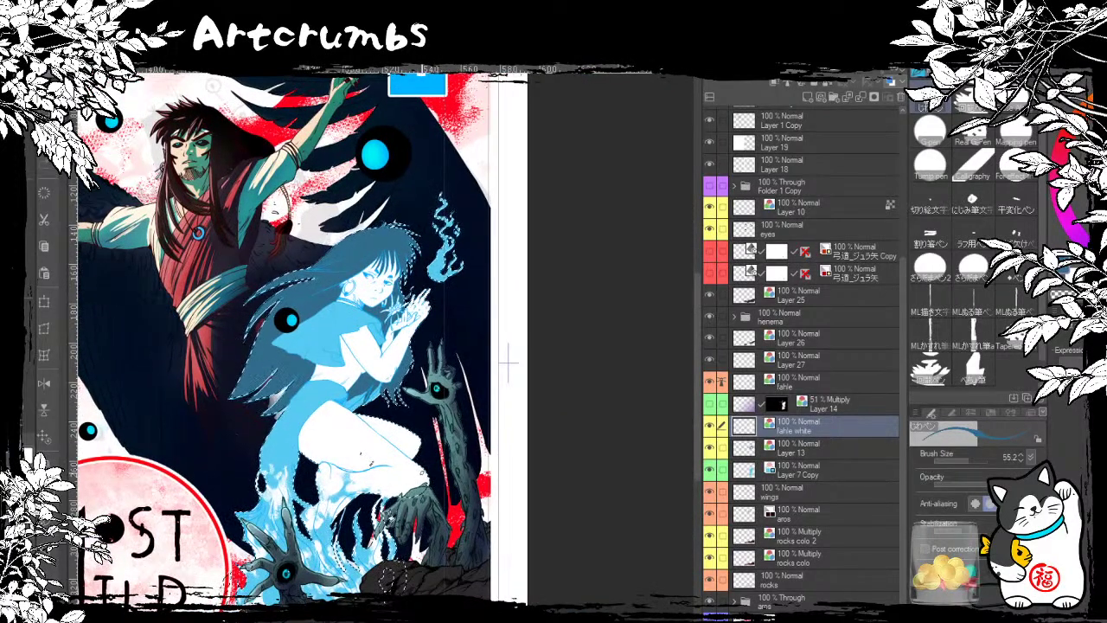
{"action": "left_click", "coordinate": [809, 95]}
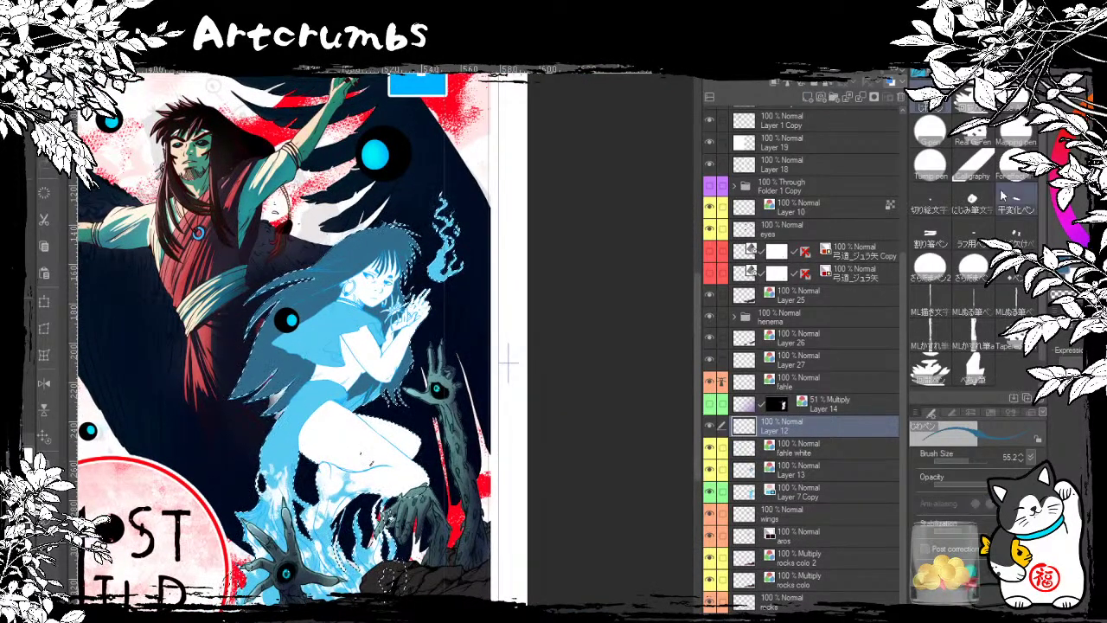
{"action": "key", "text": "g"}
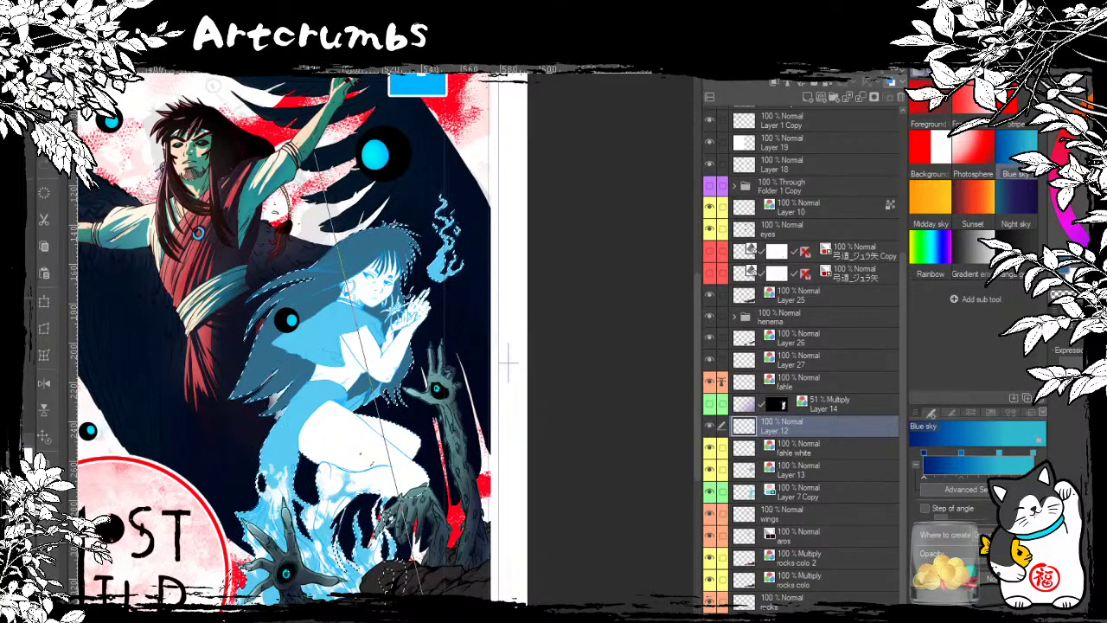
{"action": "key", "text": "ctrl+z"}
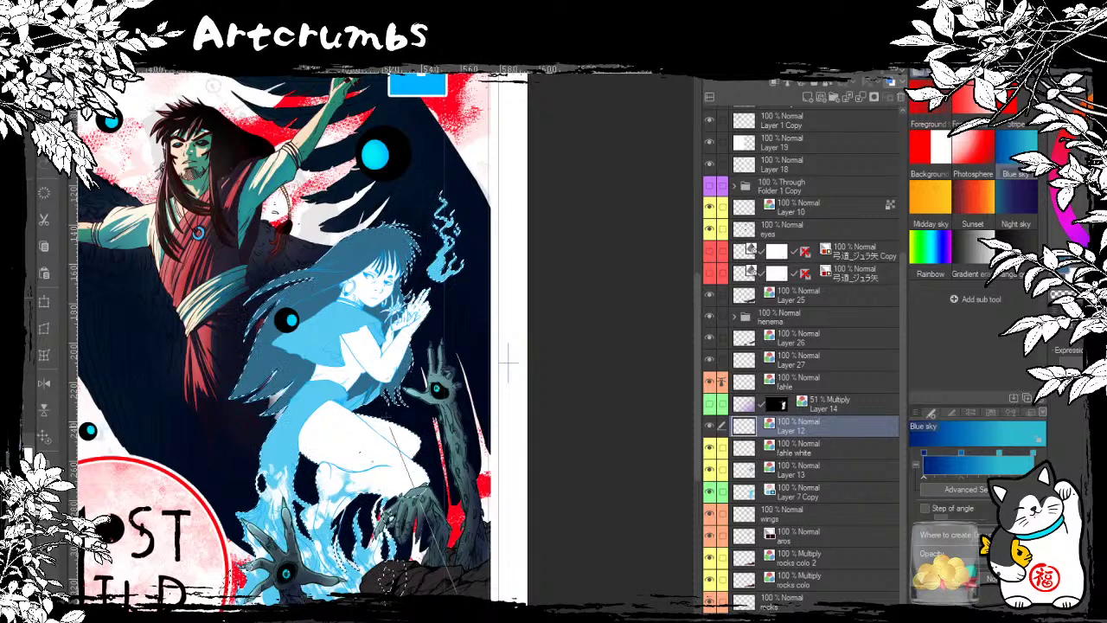
{"action": "left_click_drag", "start_coordinate": [388, 426], "coordinate": [319, 201]}
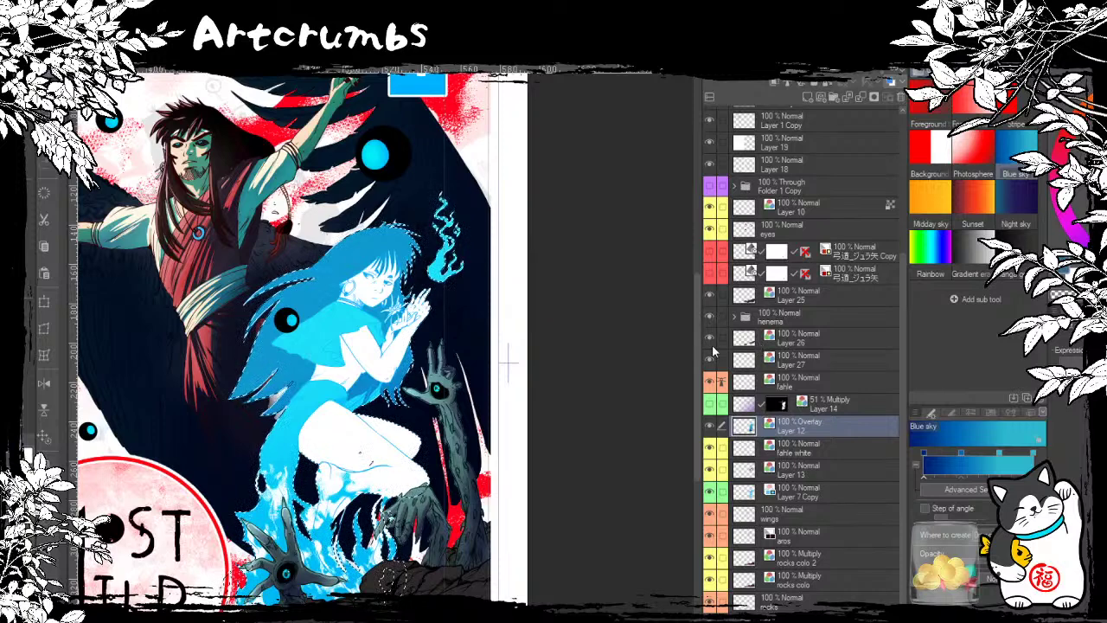
{"action": "key", "text": "ctrl+d"}
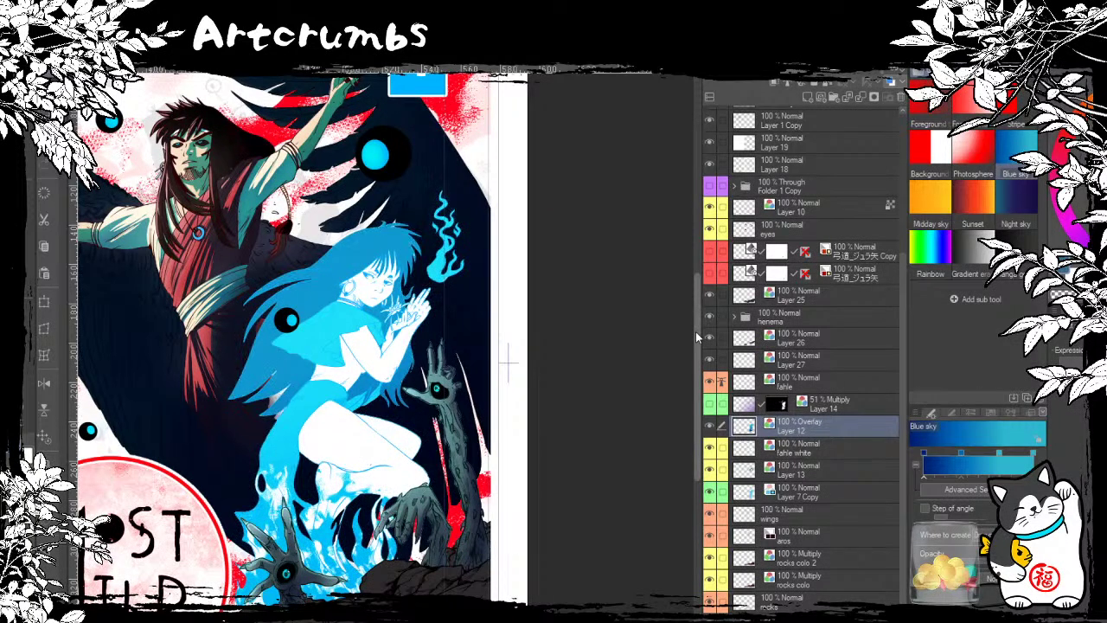
Step: Show the Layer 14 multiply layer, raise the pen size to 1000, and clear the layer's old shading along with its layer mask
{"action": "left_click_drag", "start_coordinate": [377, 480], "coordinate": [425, 557]}
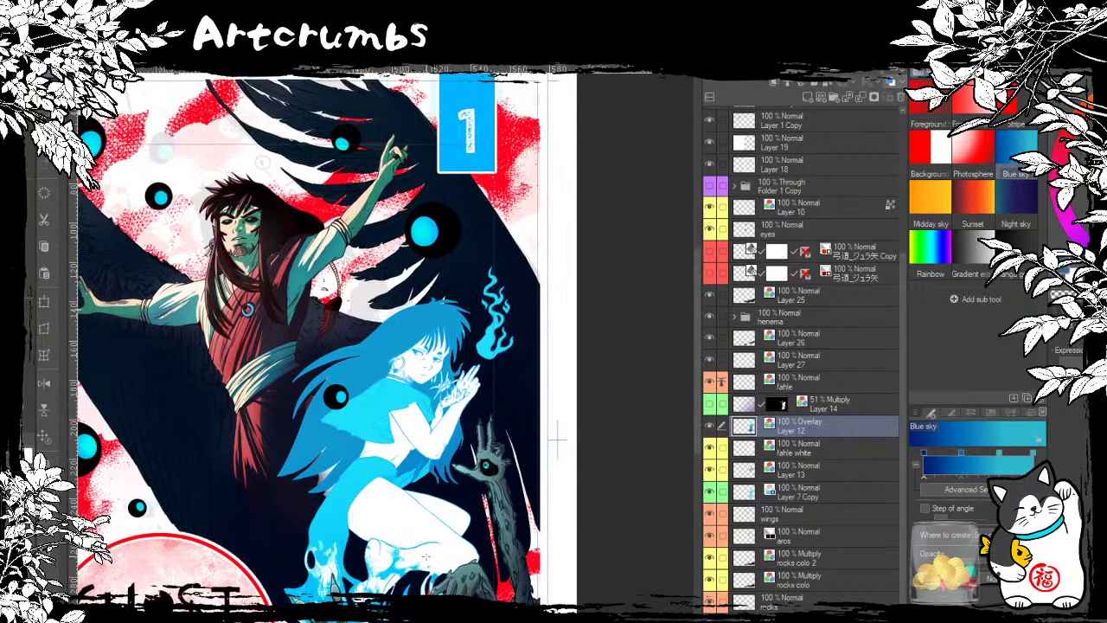
{"action": "left_click_drag", "start_coordinate": [558, 441], "coordinate": [599, 421]}
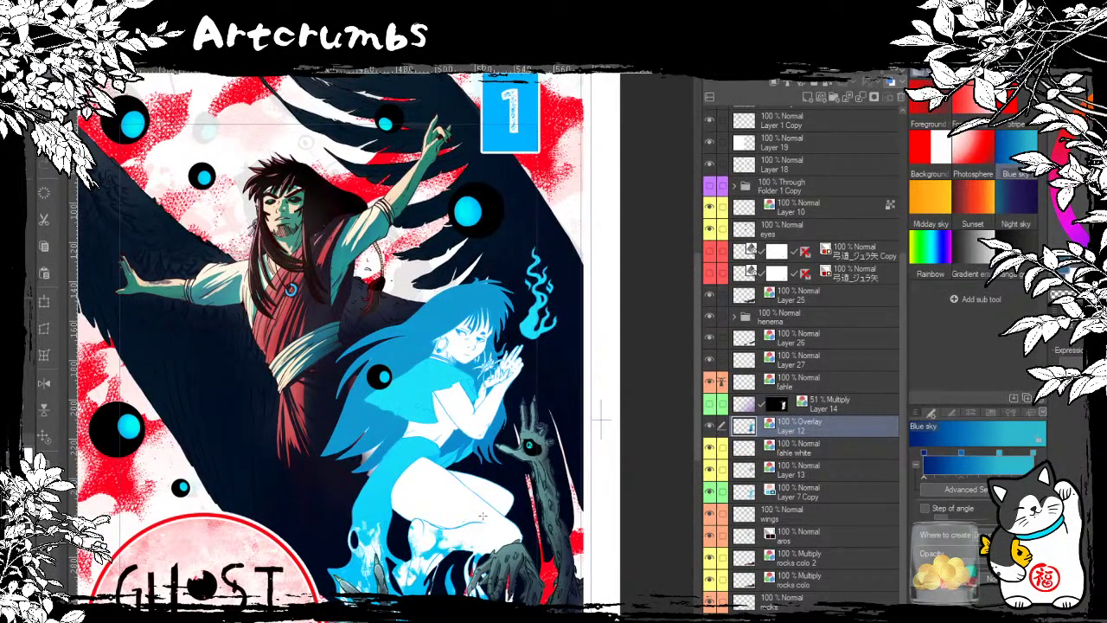
{"action": "left_click_drag", "start_coordinate": [488, 509], "coordinate": [474, 512]}
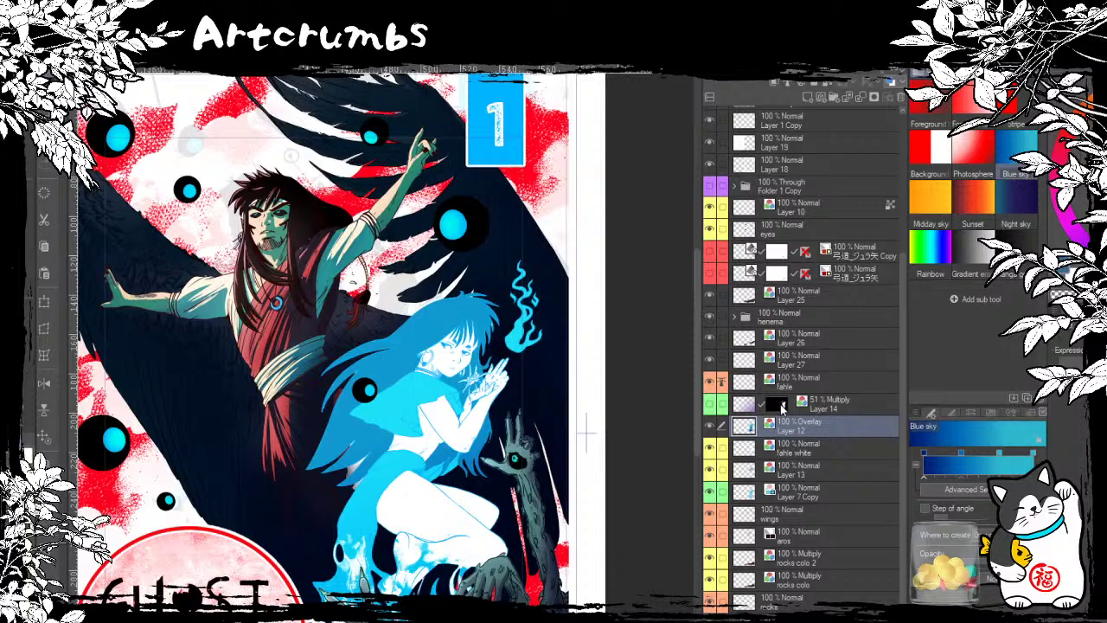
{"action": "left_click", "coordinate": [781, 404]}
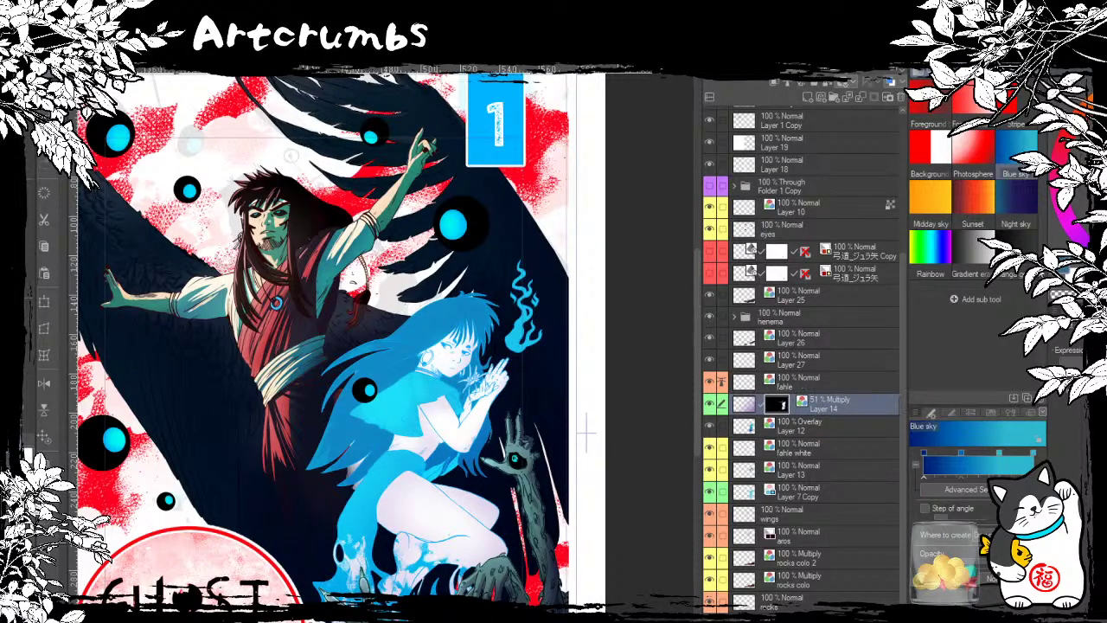
{"action": "key", "text": "p"}
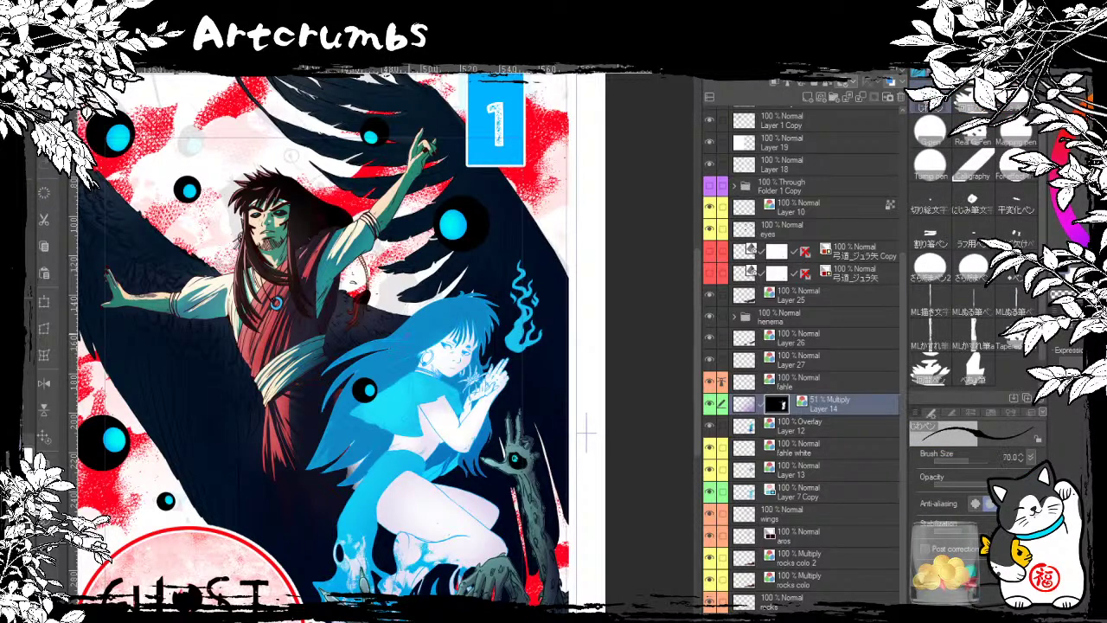
{"action": "key", "text": "bracketright"}
{"action": "key", "text": "bracketright"}
{"action": "key", "text": "bracketright"}
{"action": "key", "text": "bracketright"}
{"action": "key", "text": "bracketright"}
{"action": "key", "text": "bracketright"}
{"action": "key", "text": "bracketright"}
{"action": "key", "text": "bracketright"}
{"action": "key", "text": "bracketright"}
{"action": "key", "text": "bracketright"}
{"action": "key", "text": "bracketright"}
{"action": "key", "text": "bracketright"}
{"action": "key", "text": "bracketright"}
{"action": "key", "text": "bracketright"}
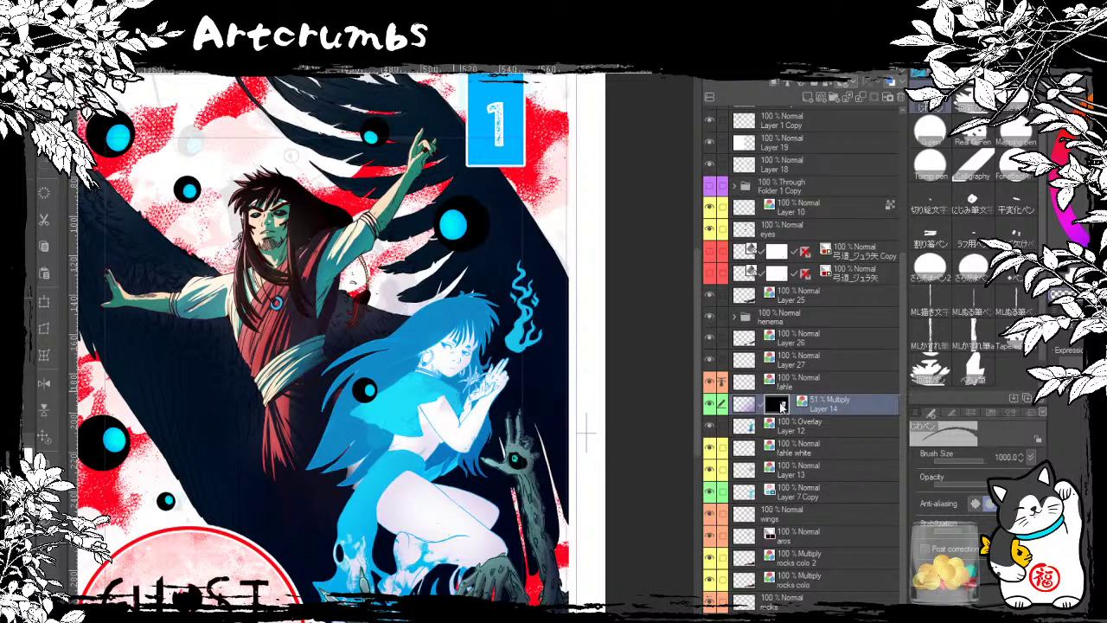
{"action": "left_click", "coordinate": [781, 405]}
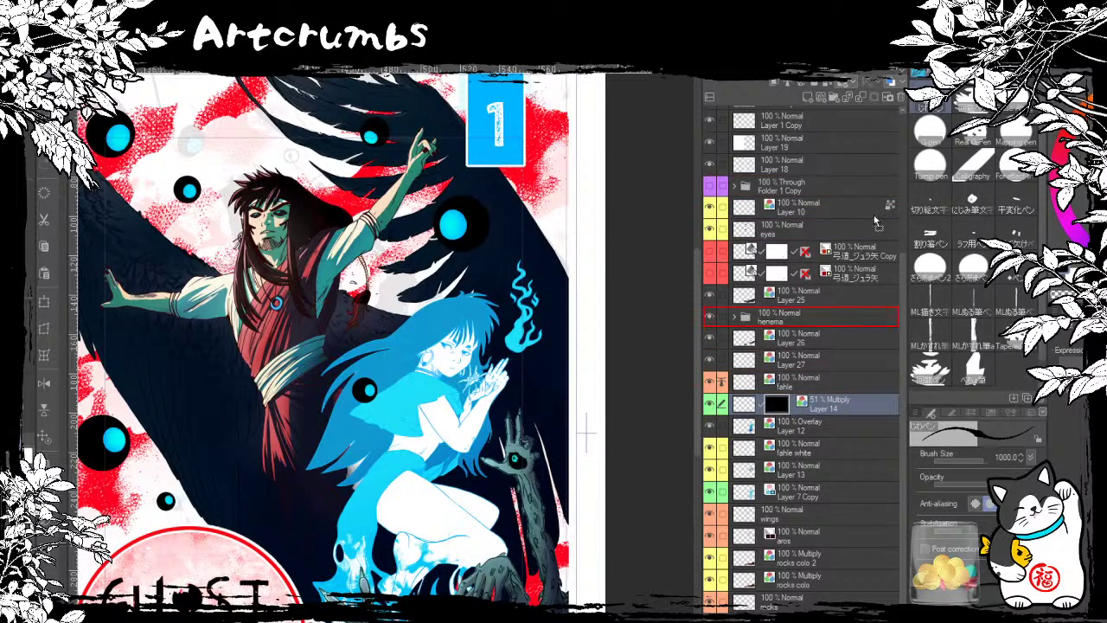
{"action": "left_click_drag", "start_coordinate": [902, 98], "coordinate": [901, 98]}
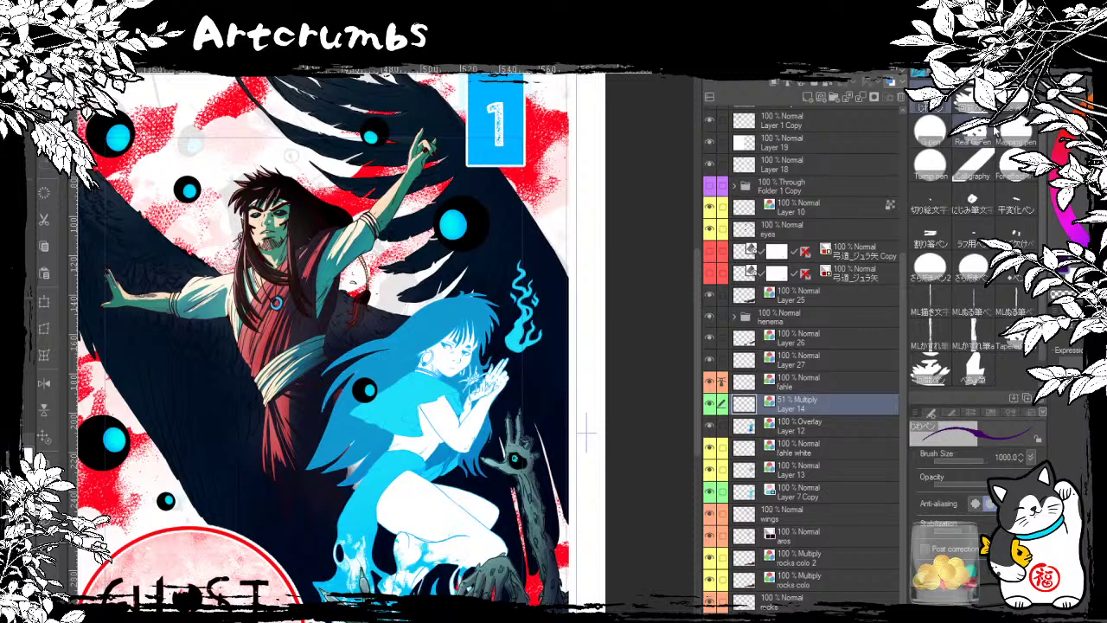
Step: Replace a trial Blue sky gradient on Layer 14 with a purple Foreground to transparent gradient running diagonally from the rocks toward the man's head
{"action": "key", "text": "g"}
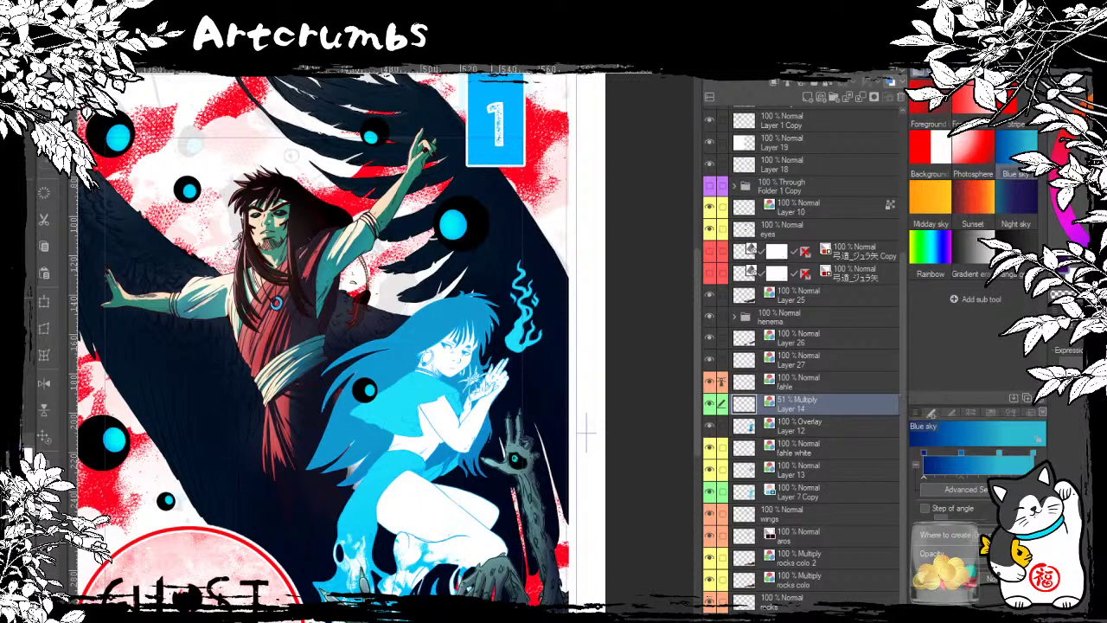
{"action": "left_click_drag", "start_coordinate": [290, 223], "coordinate": [561, 604]}
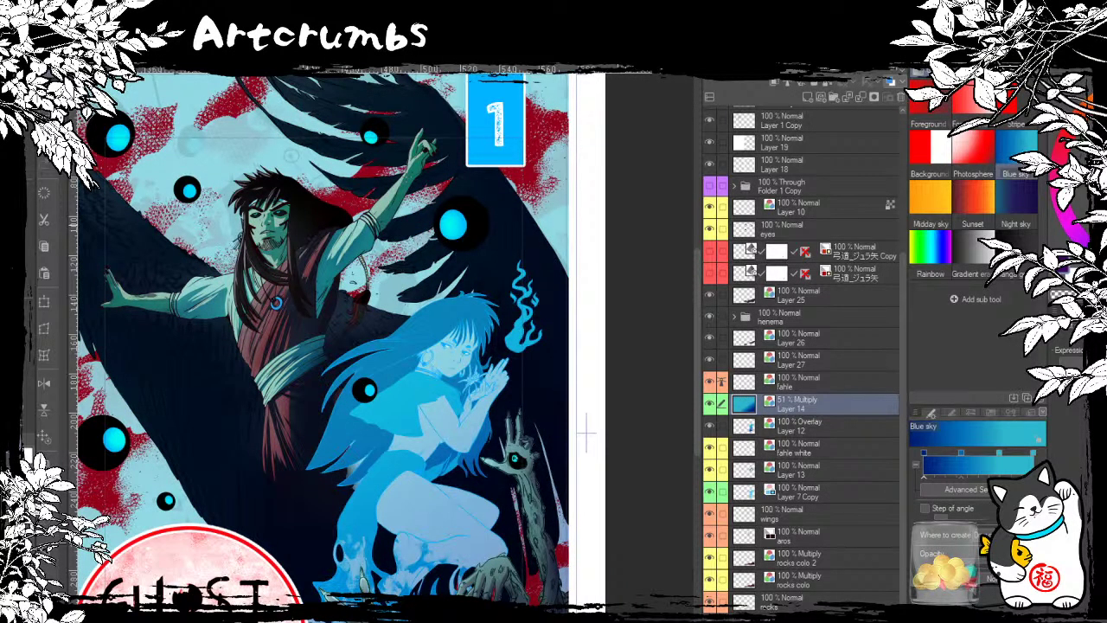
{"action": "left_click", "coordinate": [927, 138]}
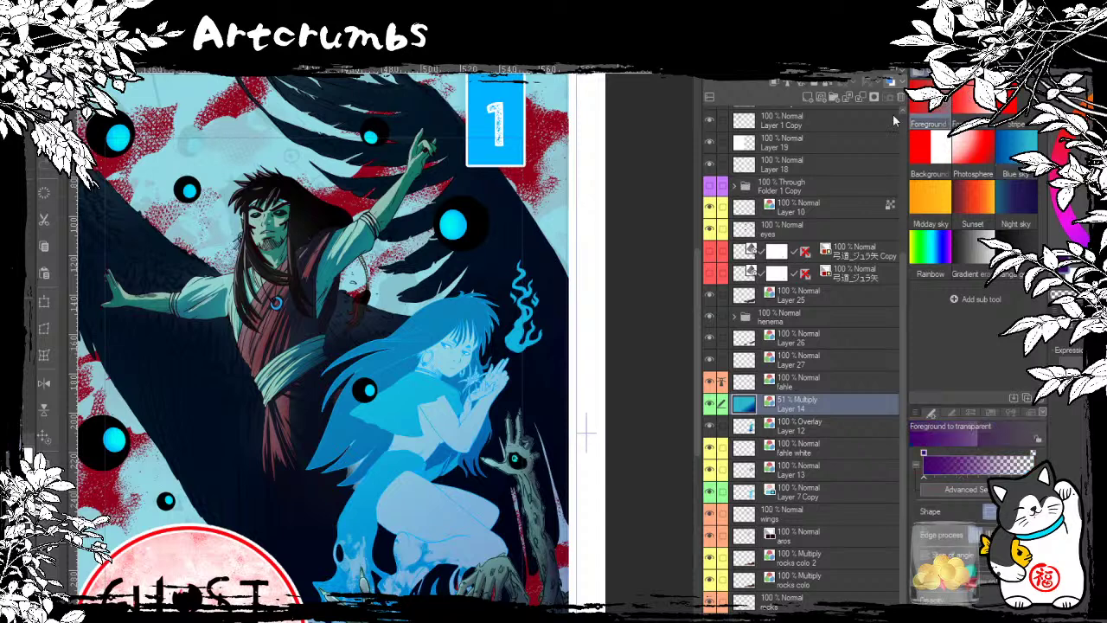
{"action": "key", "text": "ctrl+z"}
{"action": "left_click_drag", "start_coordinate": [519, 571], "coordinate": [293, 191]}
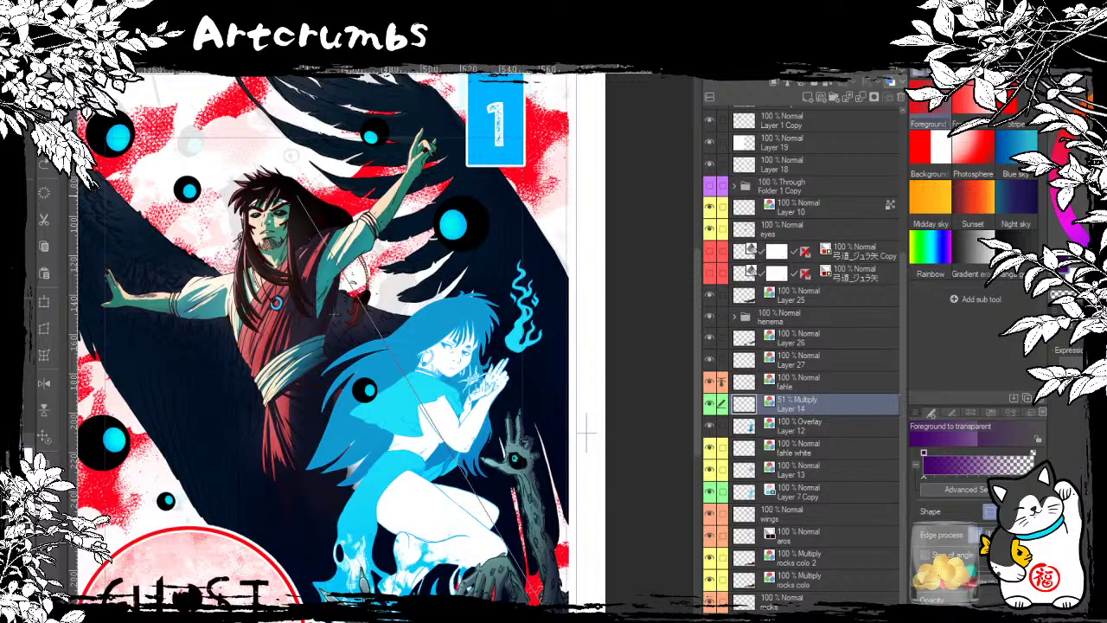
{"action": "left_click_drag", "start_coordinate": [496, 548], "coordinate": [476, 390]}
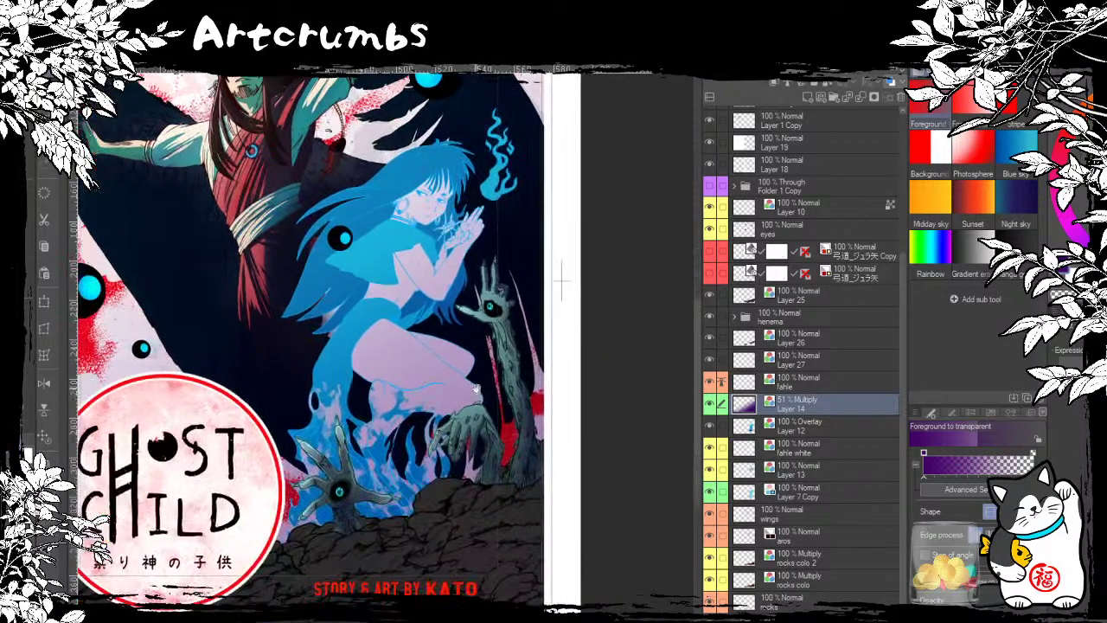
{"action": "left_click_drag", "start_coordinate": [560, 281], "coordinate": [580, 337]}
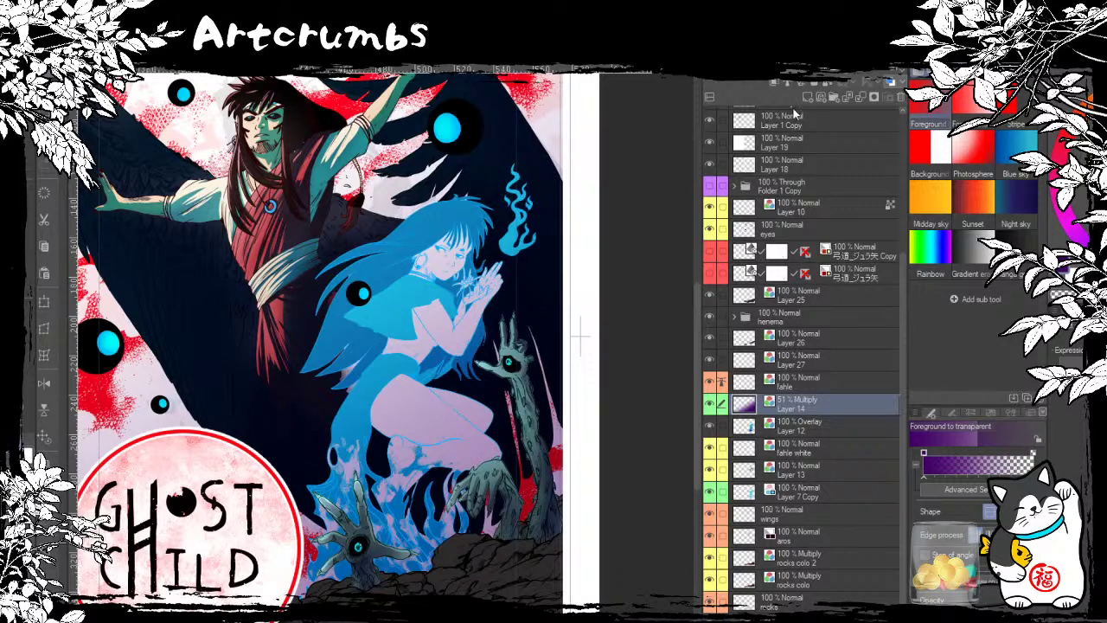
Step: Lower the opacity of the Layer 14 multiply gradient to 26 % and switch to the Hard eraser
{"action": "left_click", "coordinate": [827, 74]}
{"action": "left_click", "coordinate": [831, 73]}
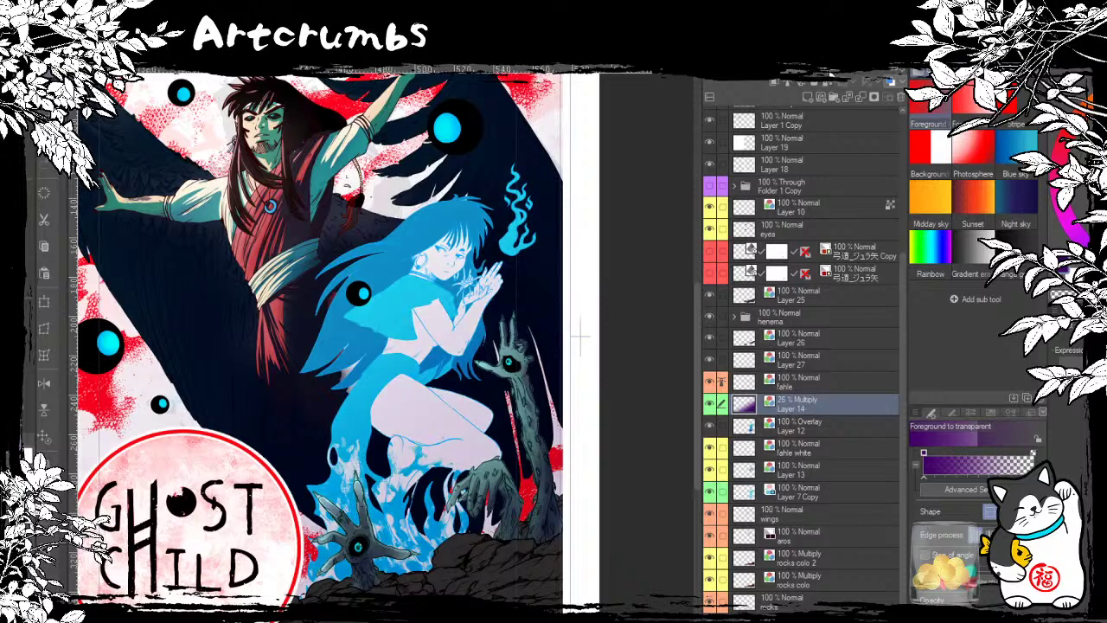
{"action": "left_click_drag", "start_coordinate": [467, 333], "coordinate": [441, 347]}
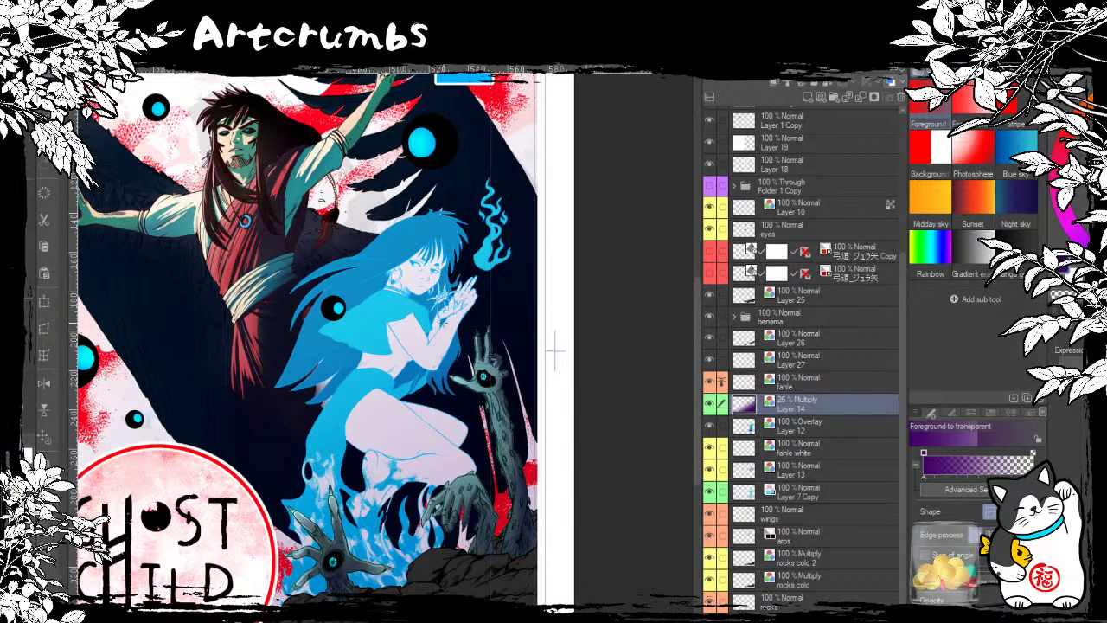
{"action": "left_click", "coordinate": [44, 273]}
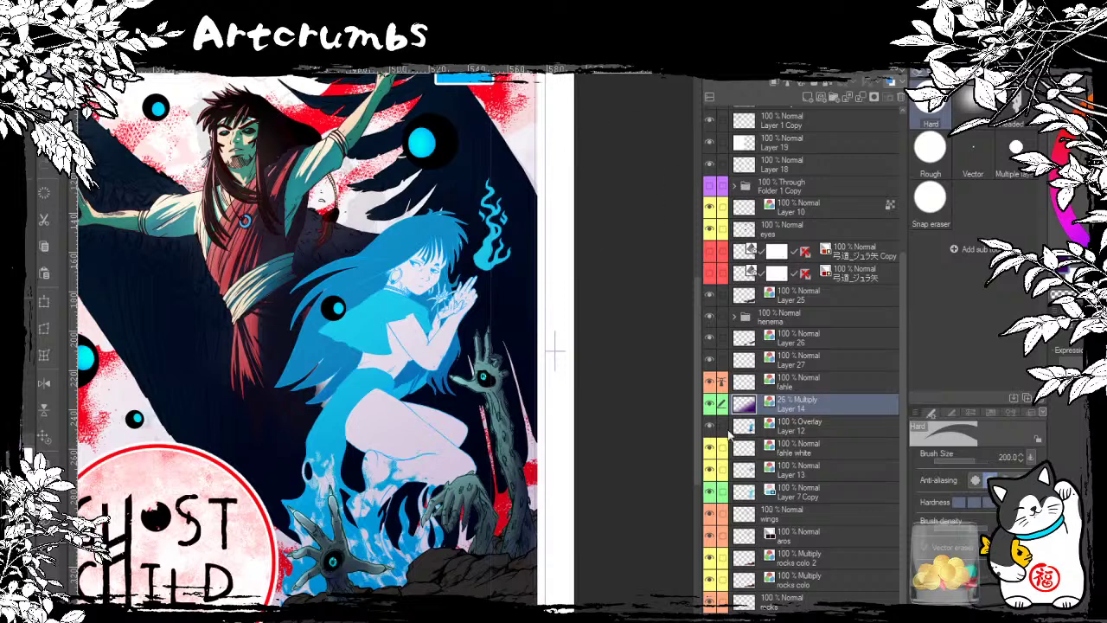
Step: Move the Layer 14 multiply gradient beneath the Layer 12 overlay and raise its opacity to 100 %
{"action": "left_click", "coordinate": [710, 404]}
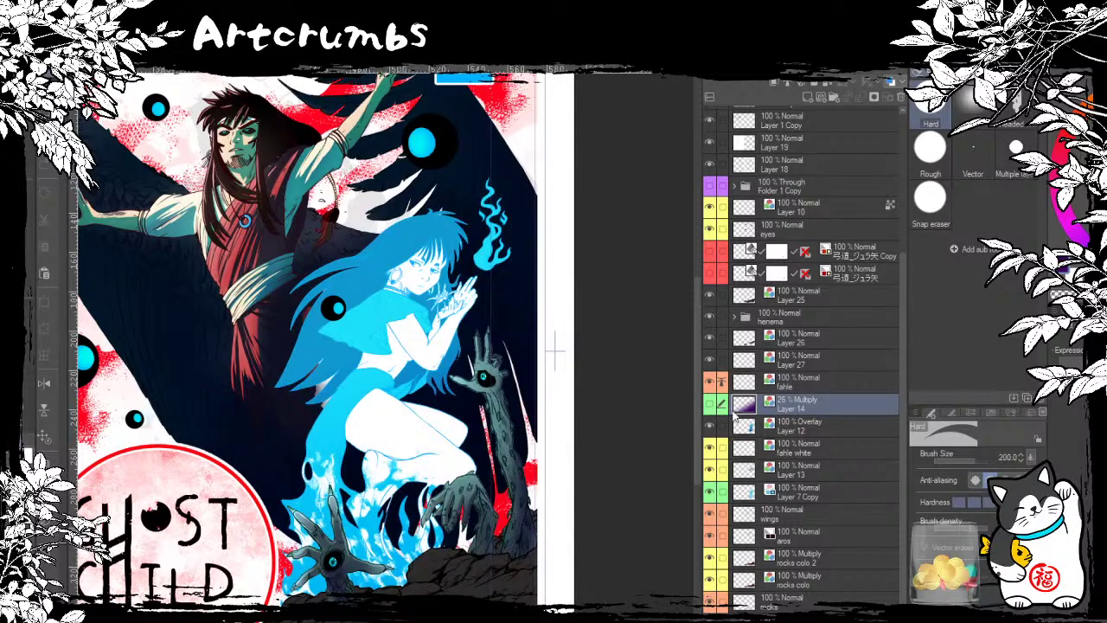
{"action": "left_click", "coordinate": [710, 404]}
{"action": "left_click_drag", "start_coordinate": [749, 413], "coordinate": [763, 441]}
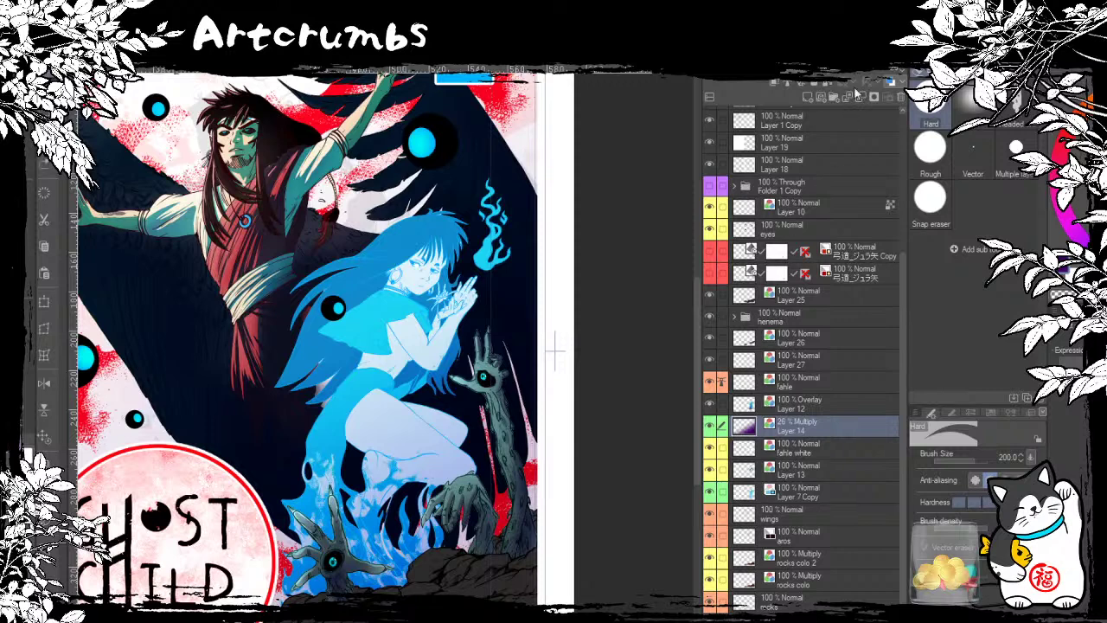
{"action": "left_click", "coordinate": [896, 79]}
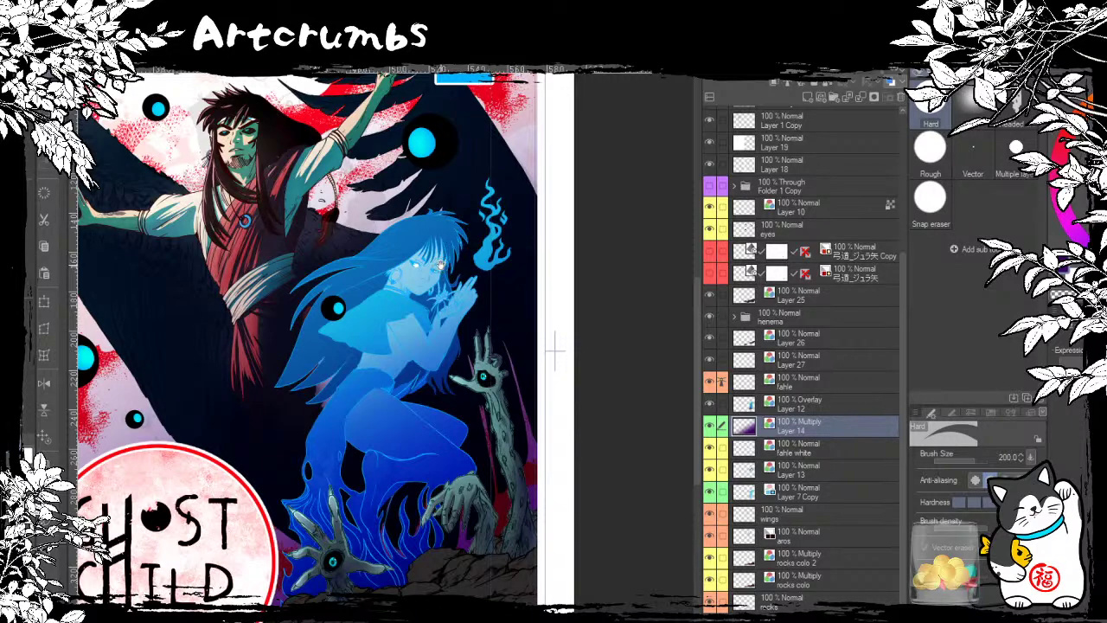
Step: Mask Layer 14 to the painted area of Layer 7 Copy and inspect the shaded figure against the rest of the cover
{"action": "left_click_drag", "start_coordinate": [440, 265], "coordinate": [457, 333]}
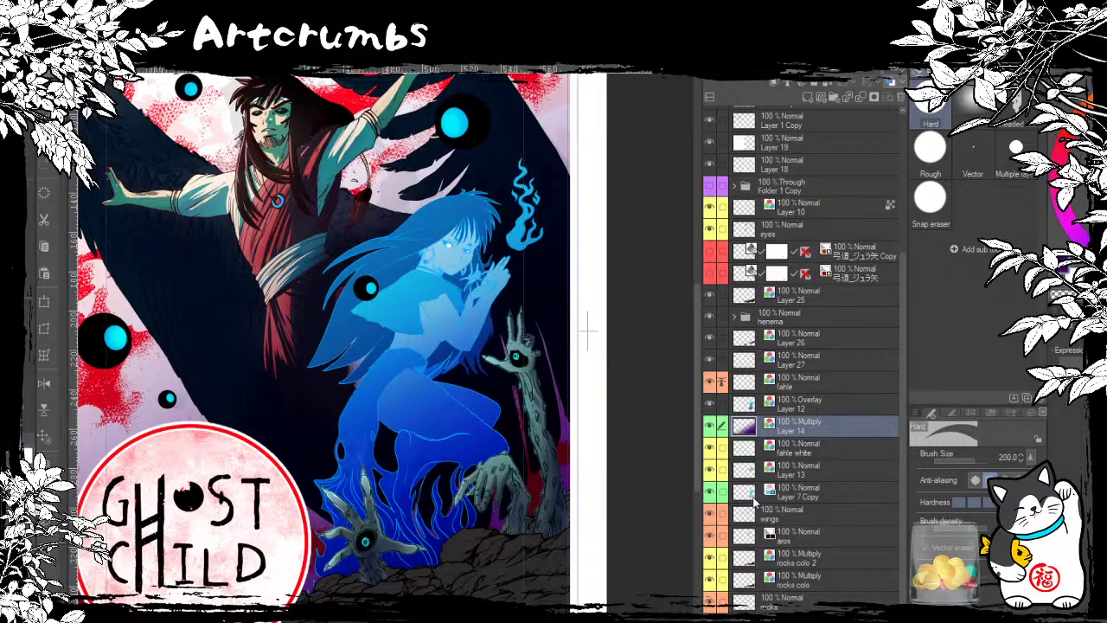
{"action": "left_click", "coordinate": [749, 495], "text": "ctrl"}
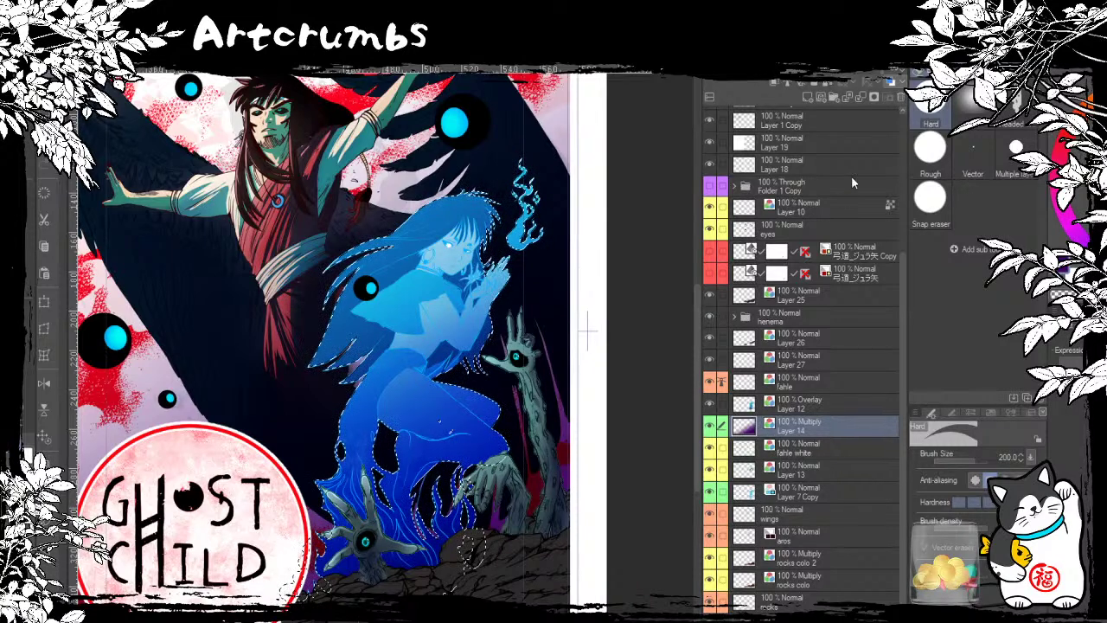
{"action": "left_click", "coordinate": [873, 98]}
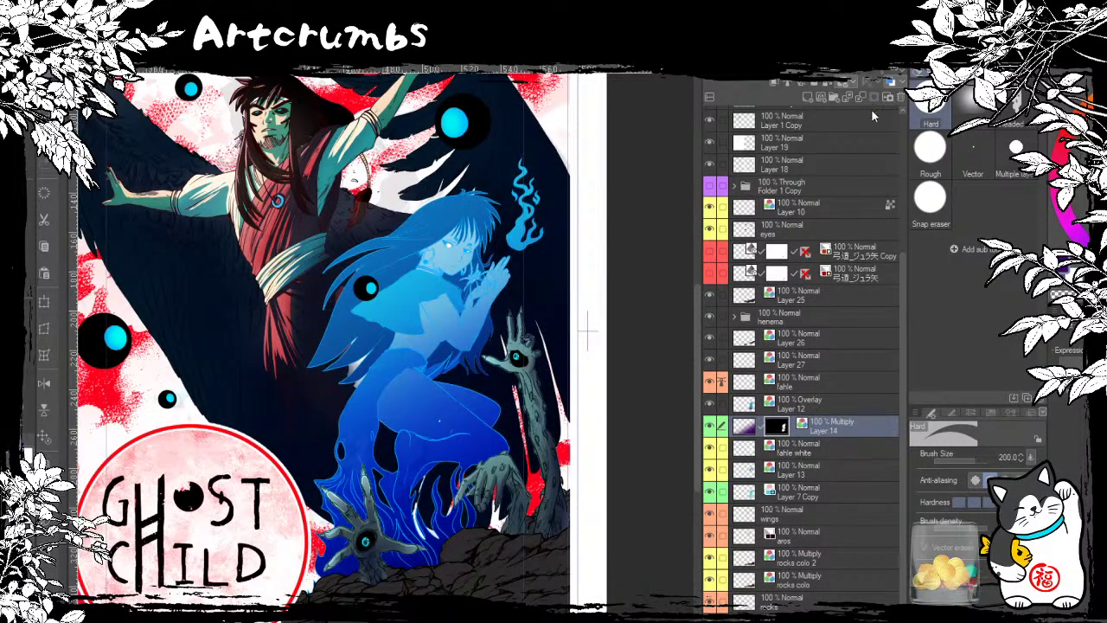
{"action": "mouse_move", "coordinate": [431, 263]}
{"action": "left_mouse_down"}
{"action": "mouse_move", "coordinate": [405, 268]}
{"action": "mouse_move", "coordinate": [283, 402]}
{"action": "left_mouse_up"}
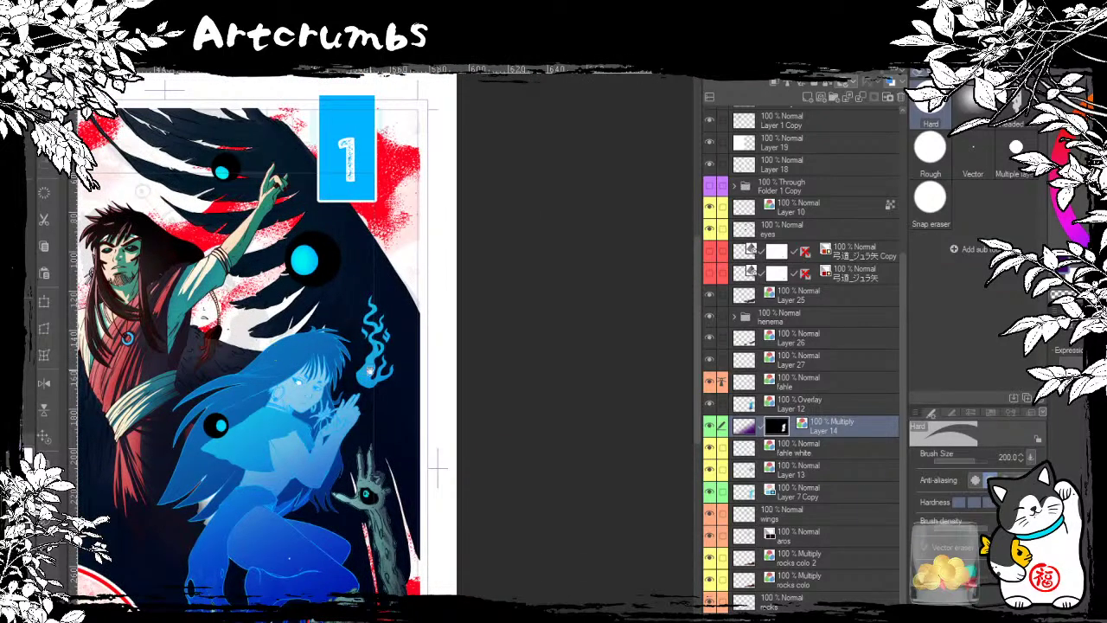
{"action": "left_click_drag", "start_coordinate": [372, 373], "coordinate": [530, 274]}
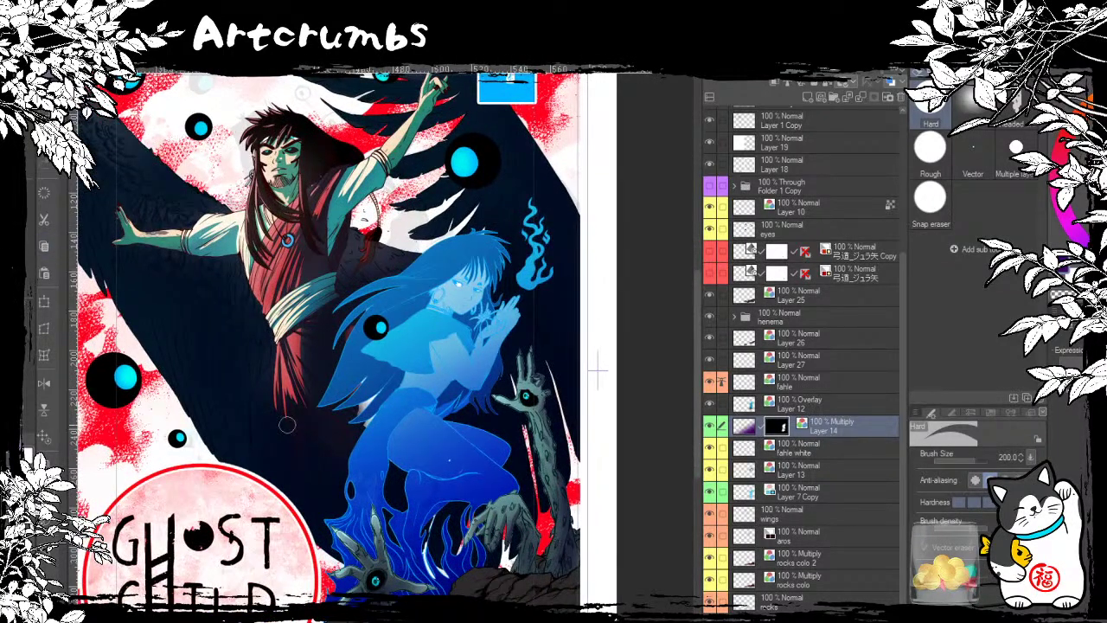
{"action": "left_click_drag", "start_coordinate": [522, 380], "coordinate": [413, 356]}
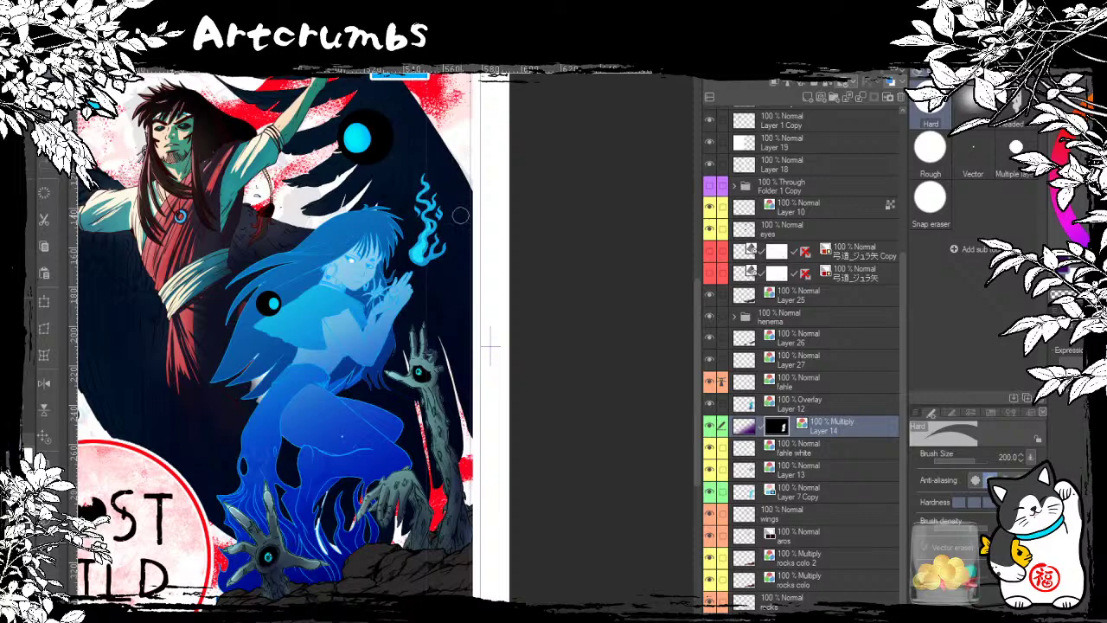
{"action": "scroll", "coordinate": [460, 215], "scroll_direction": "up", "scroll_amount": 3}
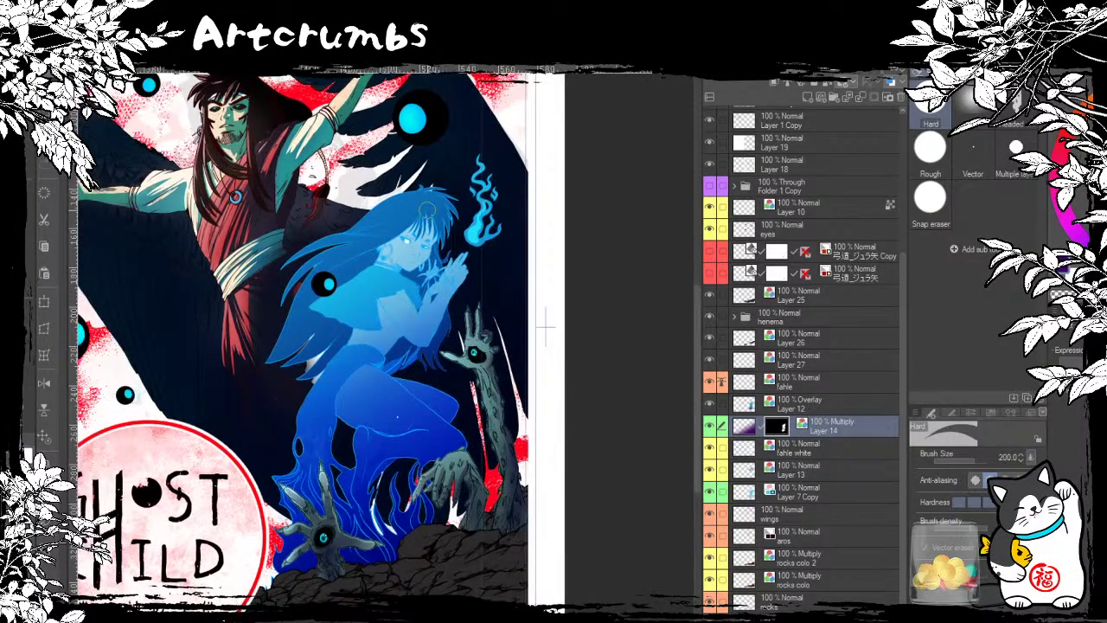
Step: Add a new raster layer directly above Layer 10
{"action": "left_click_drag", "start_coordinate": [427, 210], "coordinate": [368, 174]}
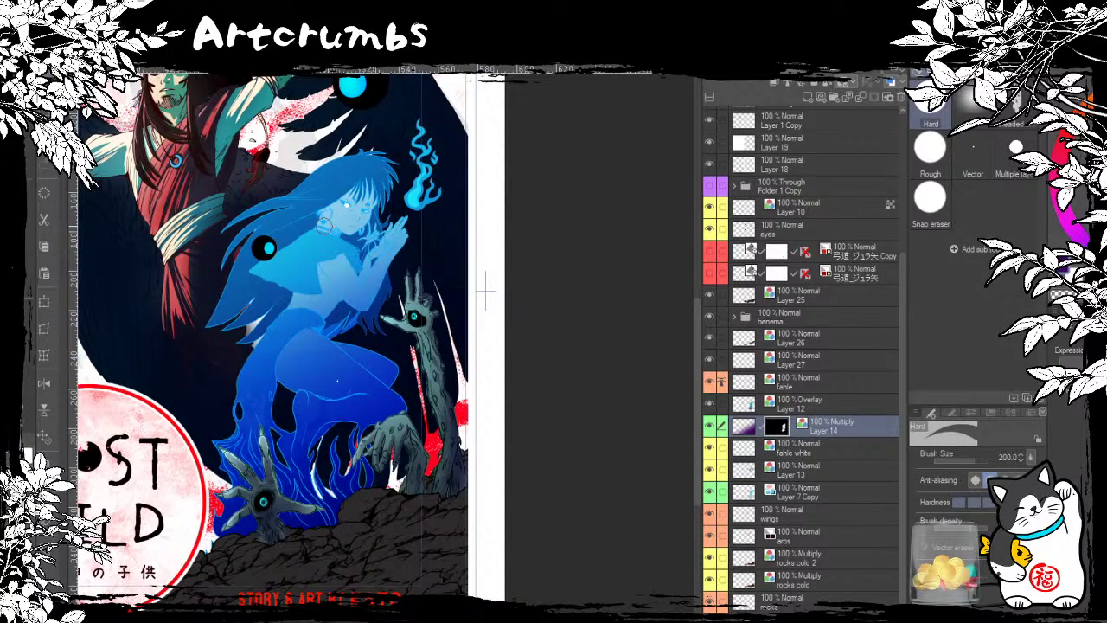
{"action": "scroll", "coordinate": [398, 424], "scroll_direction": "down", "scroll_amount": 2}
{"action": "scroll", "coordinate": [526, 559], "scroll_direction": "up", "scroll_amount": 1}
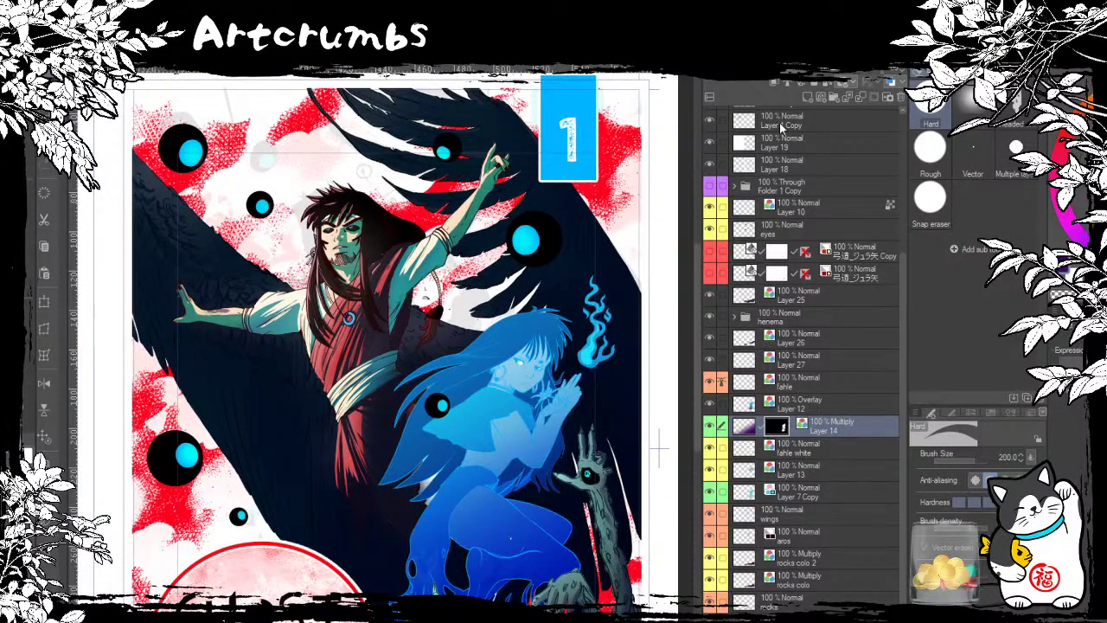
{"action": "left_click", "coordinate": [751, 214]}
{"action": "left_click", "coordinate": [809, 97]}
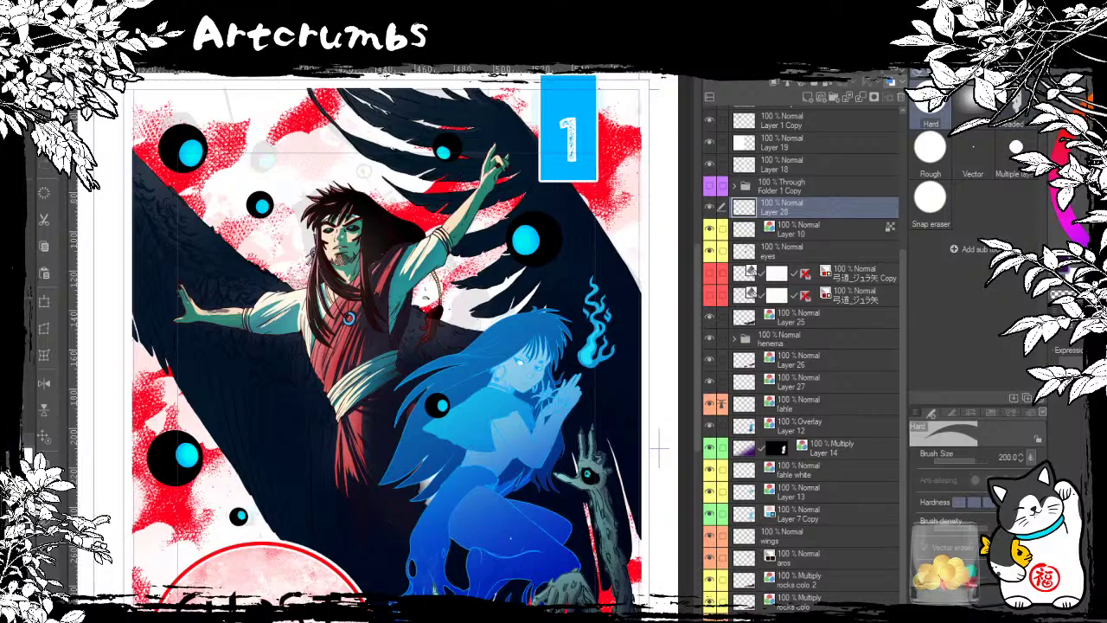
Step: With the G-pen at brush size 100, ink a black pupil in the large floating eye near the cover's upper-left corner
{"action": "key", "text": "p"}
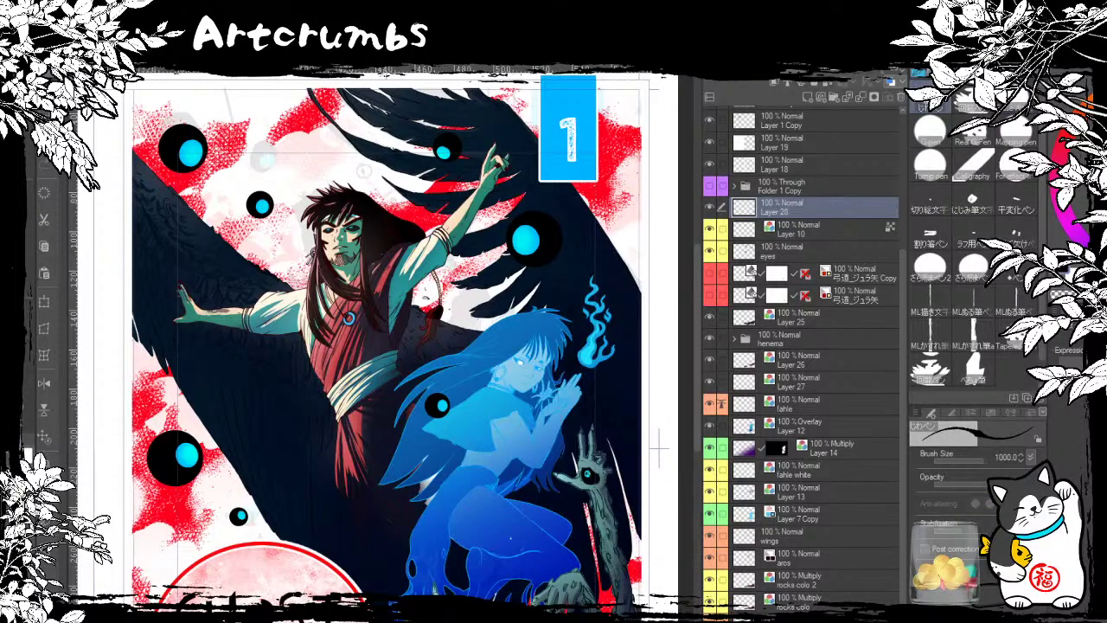
{"action": "key", "text": "ctrl+equal"}
{"action": "left_click_drag", "start_coordinate": [280, 298], "coordinate": [297, 531]}
{"action": "left_click_drag", "start_coordinate": [205, 218], "coordinate": [344, 271]}
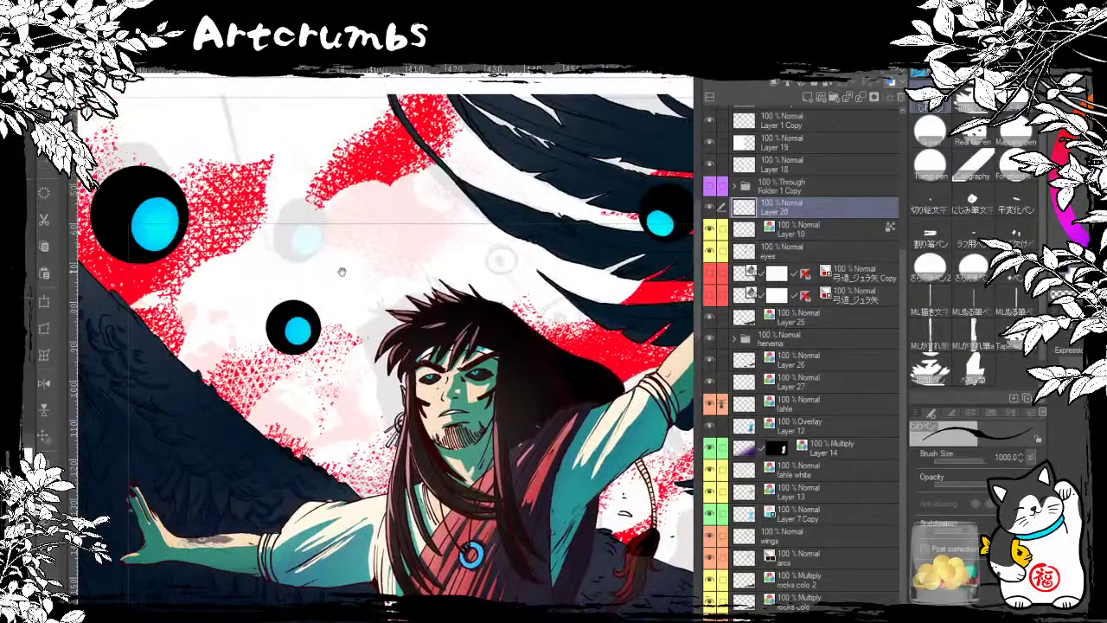
{"action": "left_click_drag", "start_coordinate": [231, 317], "coordinate": [355, 424]}
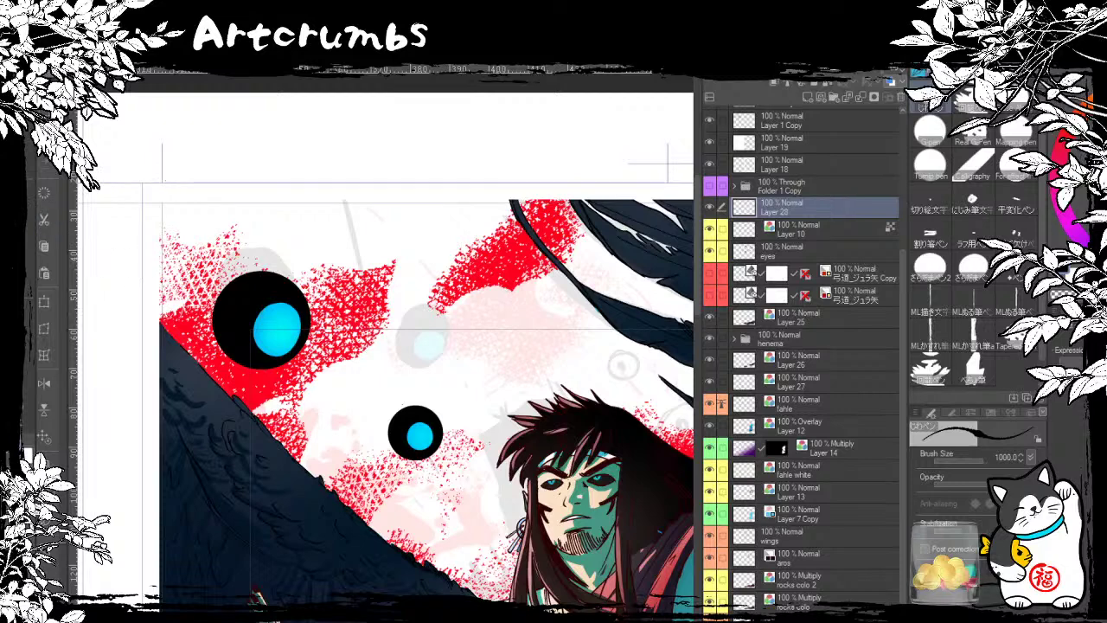
{"action": "left_click", "coordinate": [930, 132]}
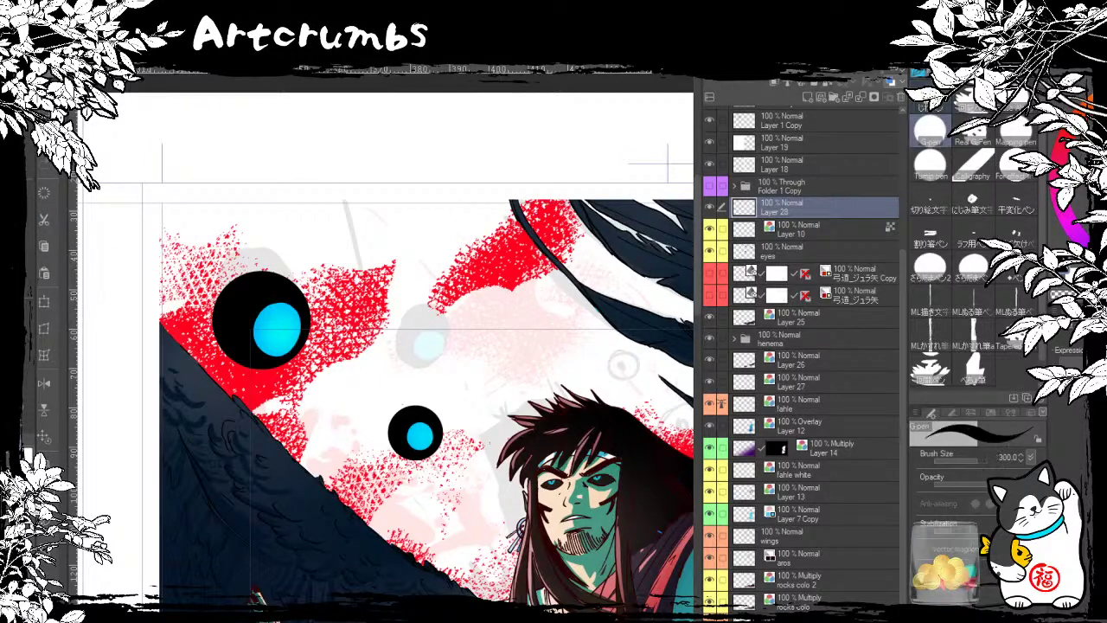
{"action": "key", "text": "bracketleft"}
{"action": "key", "text": "bracketleft"}
{"action": "key", "text": "bracketleft"}
{"action": "key", "text": "bracketleft"}
{"action": "key", "text": "bracketleft"}
{"action": "mouse_move", "coordinate": [275, 310]}
{"action": "left_mouse_down"}
{"action": "mouse_move", "coordinate": [251, 353]}
{"action": "mouse_move", "coordinate": [253, 378]}
{"action": "left_mouse_up"}
{"action": "key", "text": "ctrl+z"}
{"action": "key", "text": "ctrl+z"}
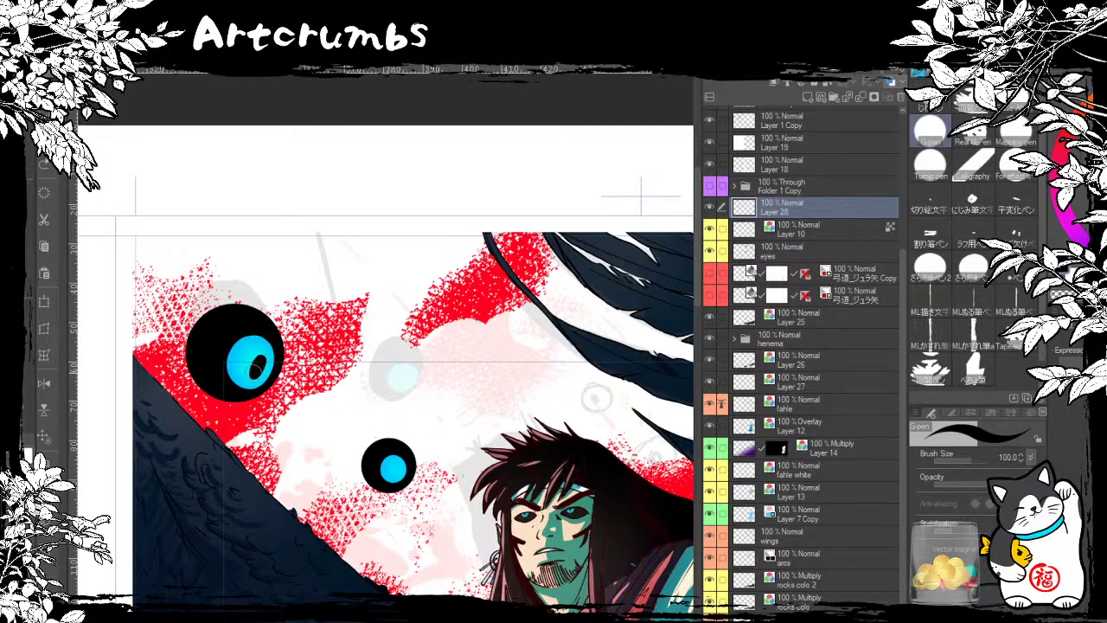
Step: Ink black pupils in the small floating eye beside the man's hair and the large eye below his outstretched hand
{"action": "left_click_drag", "start_coordinate": [351, 350], "coordinate": [239, 278]}
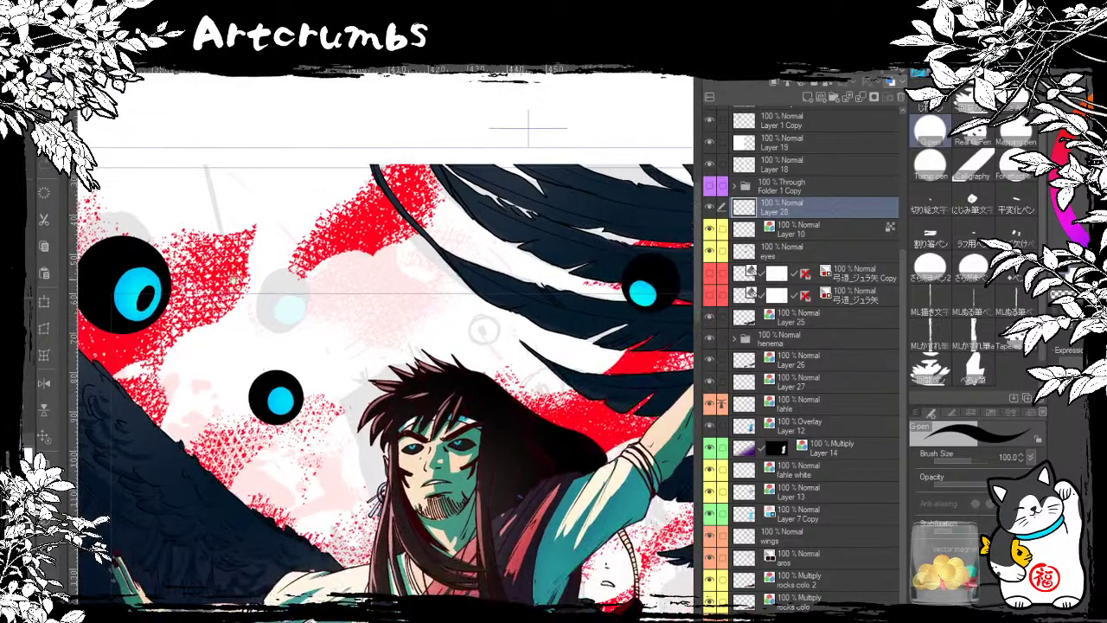
{"action": "left_click_drag", "start_coordinate": [338, 350], "coordinate": [413, 367]}
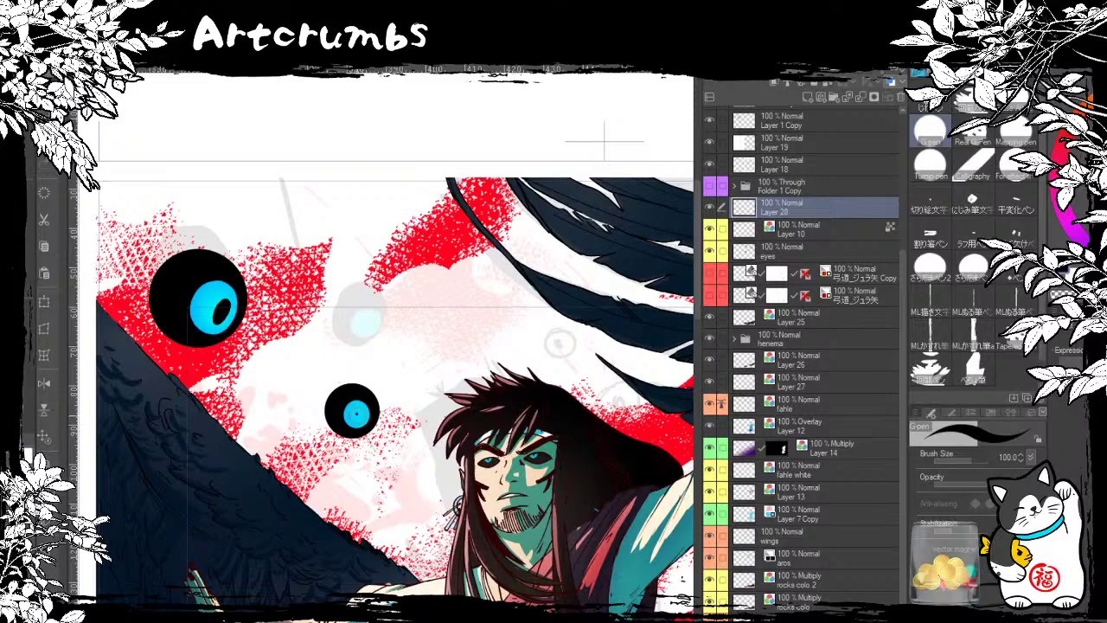
{"action": "left_click_drag", "start_coordinate": [367, 405], "coordinate": [394, 284]}
{"action": "scroll", "coordinate": [259, 484], "scroll_direction": "down", "scroll_amount": 6}
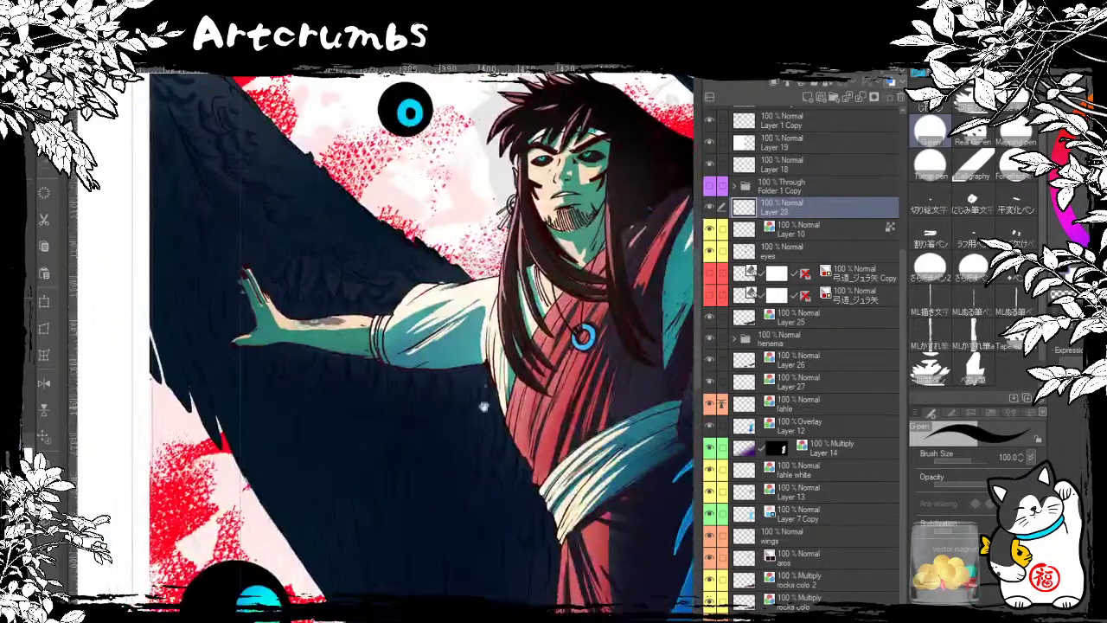
{"action": "left_click_drag", "start_coordinate": [277, 512], "coordinate": [280, 516]}
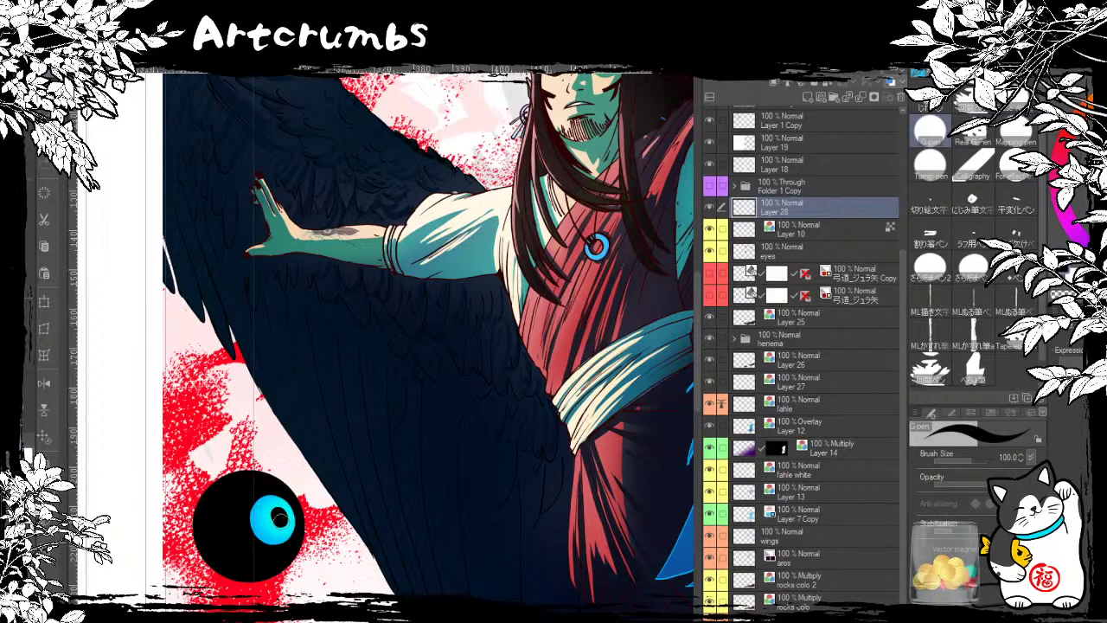
Step: Ink black pupils in the small eye above the title circle and the eye floating over the girl's hair
{"action": "left_click_drag", "start_coordinate": [379, 503], "coordinate": [325, 575]}
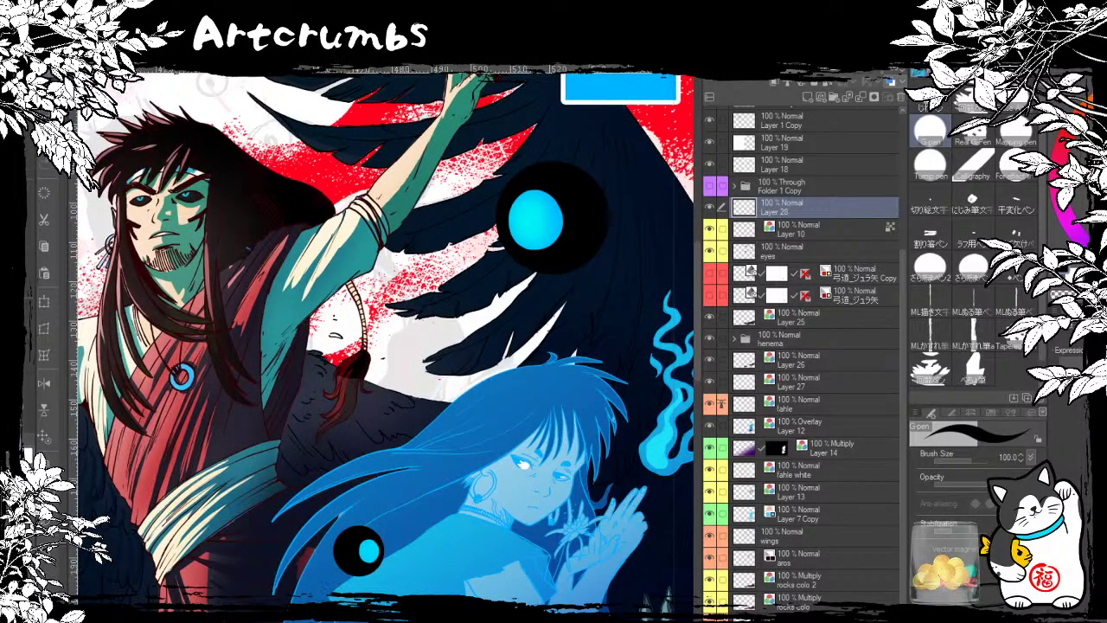
{"action": "left_click_drag", "start_coordinate": [359, 590], "coordinate": [244, 321]}
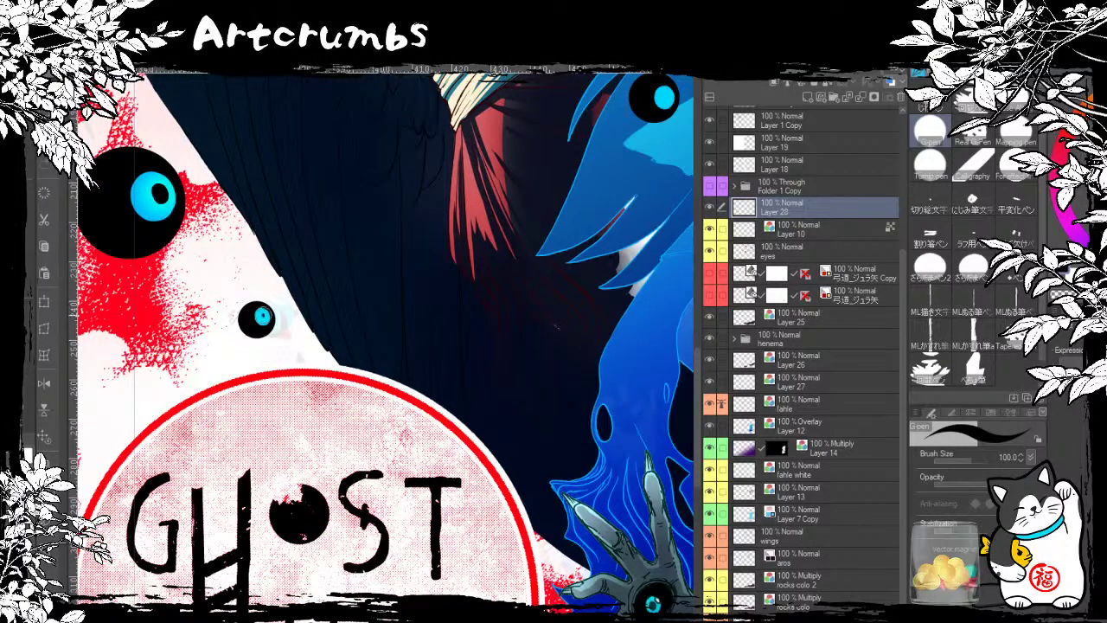
{"action": "left_click_drag", "start_coordinate": [349, 257], "coordinate": [326, 273]}
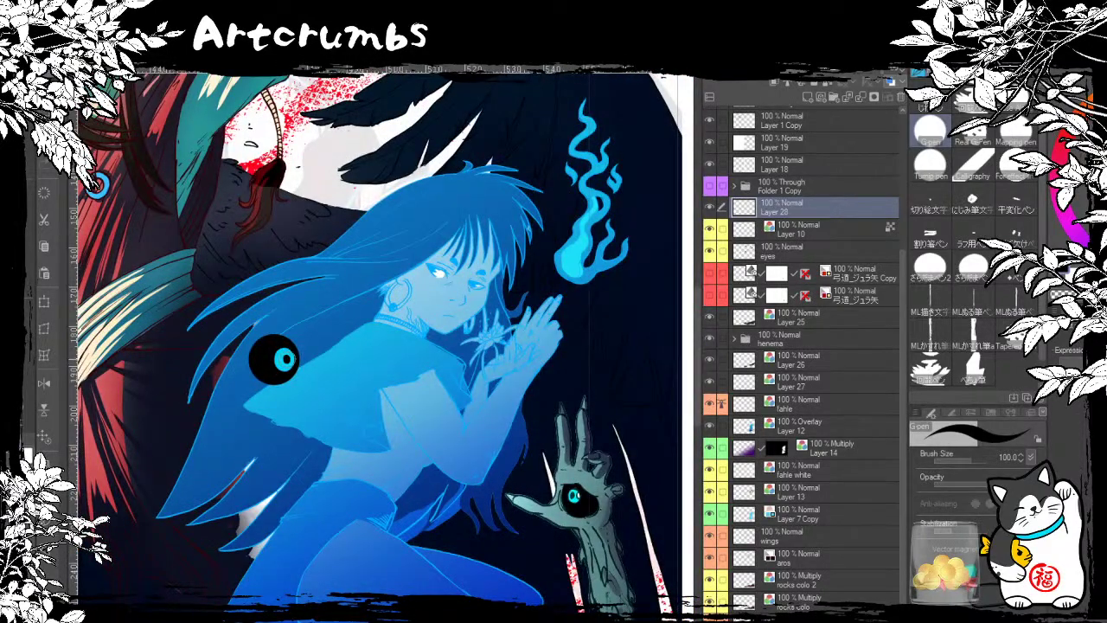
Step: Ink black pupils in the large eye above the blue flame and the small eye beside the man's raised hand
{"action": "scroll", "coordinate": [344, 204], "scroll_direction": "right", "scroll_amount": 5}
{"action": "scroll", "coordinate": [344, 204], "scroll_direction": "up", "scroll_amount": 5}
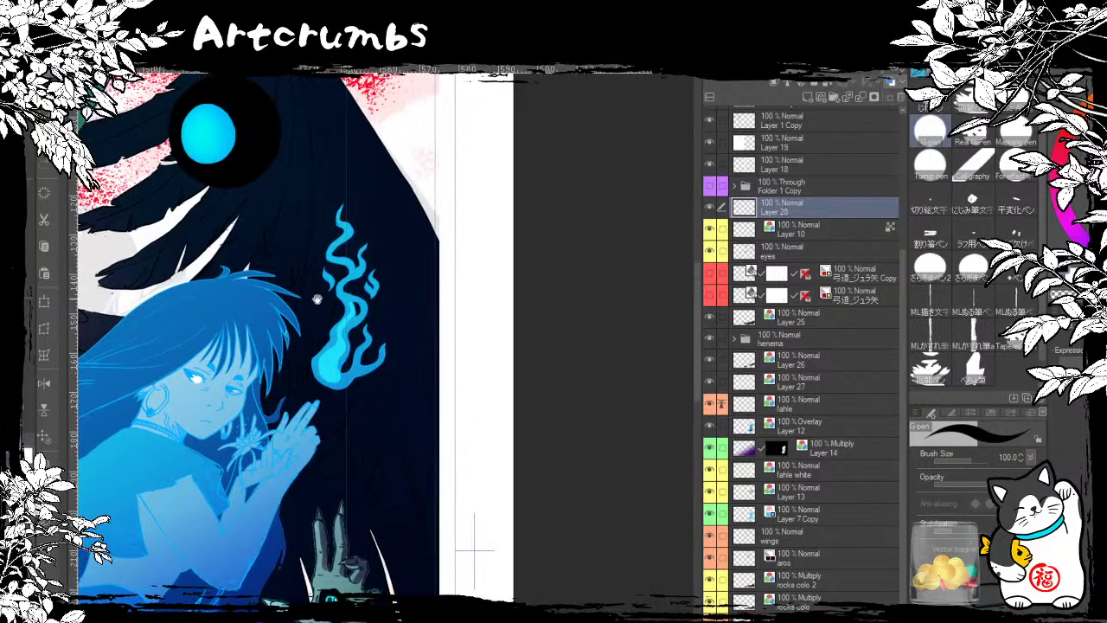
{"action": "scroll", "coordinate": [313, 258], "scroll_direction": "left", "scroll_amount": 3}
{"action": "left_click_drag", "start_coordinate": [313, 258], "coordinate": [317, 261]}
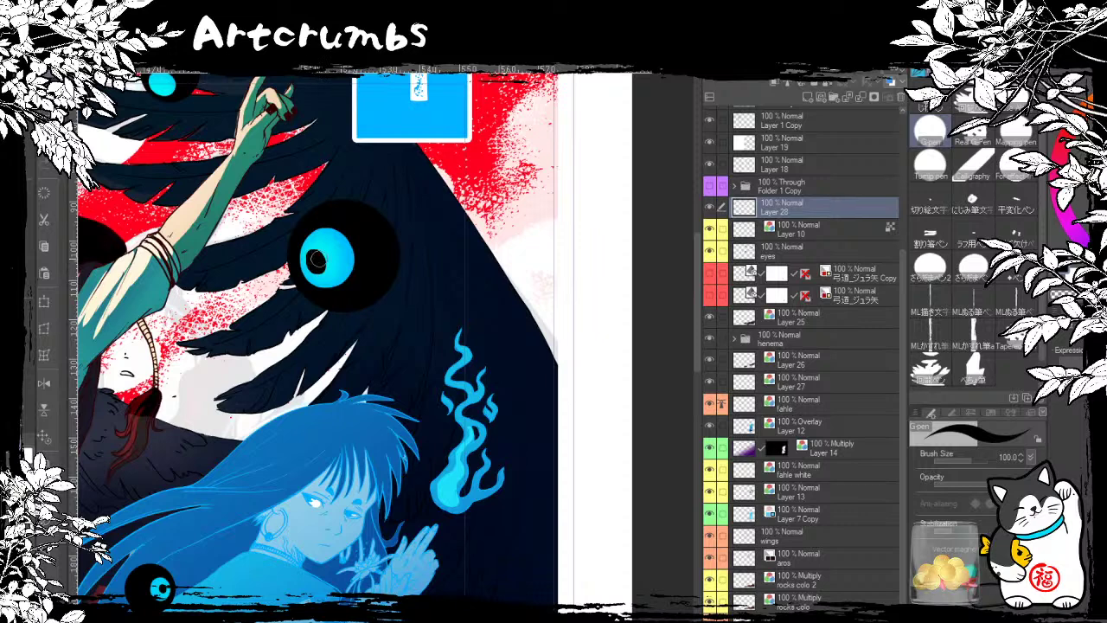
{"action": "scroll", "coordinate": [290, 224], "scroll_direction": "up", "scroll_amount": 3}
{"action": "scroll", "coordinate": [289, 224], "scroll_direction": "left", "scroll_amount": 2}
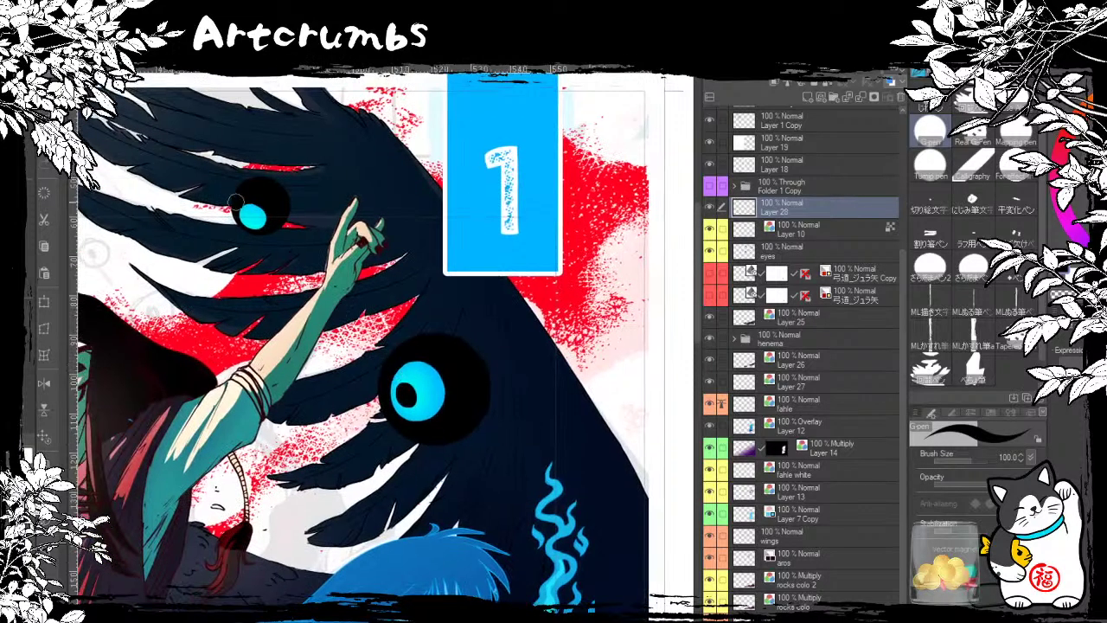
{"action": "mouse_move", "coordinate": [252, 219]}
{"action": "left_mouse_down"}
{"action": "mouse_move", "coordinate": [474, 474]}
{"action": "mouse_move", "coordinate": [379, 309]}
{"action": "mouse_move", "coordinate": [294, 219]}
{"action": "left_mouse_up"}
Step: Use the Object tool to pick the grey hands' line art, Layer 6 Copy, and check its content by toggling its visibility
{"action": "scroll", "coordinate": [376, 333], "scroll_direction": "down", "scroll_amount": 4}
{"action": "scroll", "coordinate": [377, 333], "scroll_direction": "right", "scroll_amount": 3}
{"action": "scroll", "coordinate": [638, 383], "scroll_direction": "down", "scroll_amount": 8}
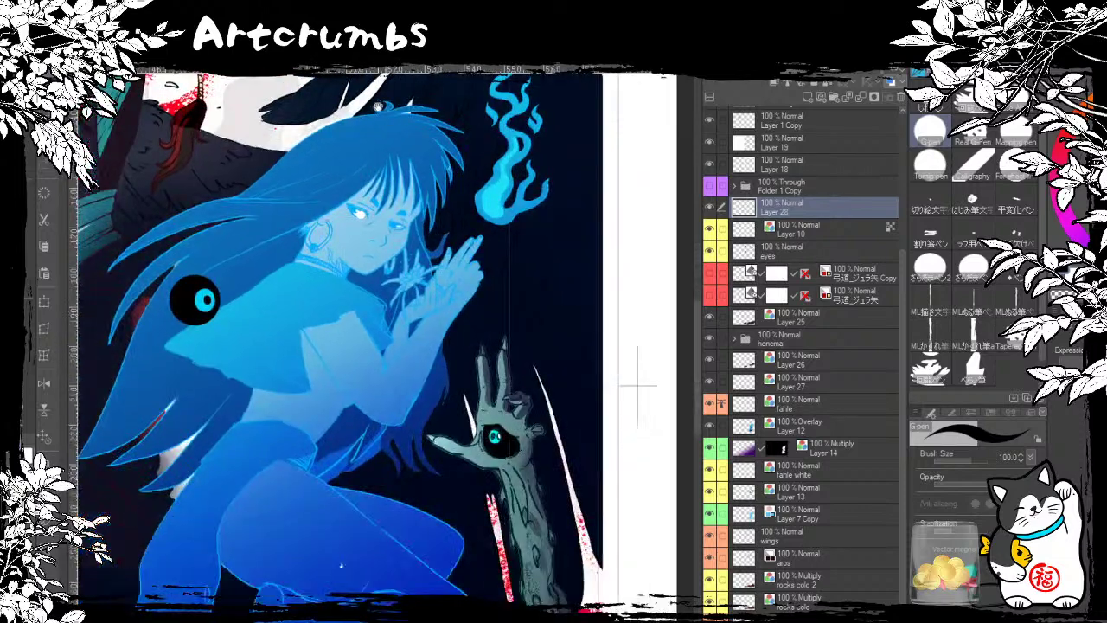
{"action": "scroll", "coordinate": [653, 247], "scroll_direction": "left", "scroll_amount": 2}
{"action": "scroll", "coordinate": [364, 349], "scroll_direction": "down", "scroll_amount": 4}
{"action": "scroll", "coordinate": [364, 349], "scroll_direction": "left", "scroll_amount": 2}
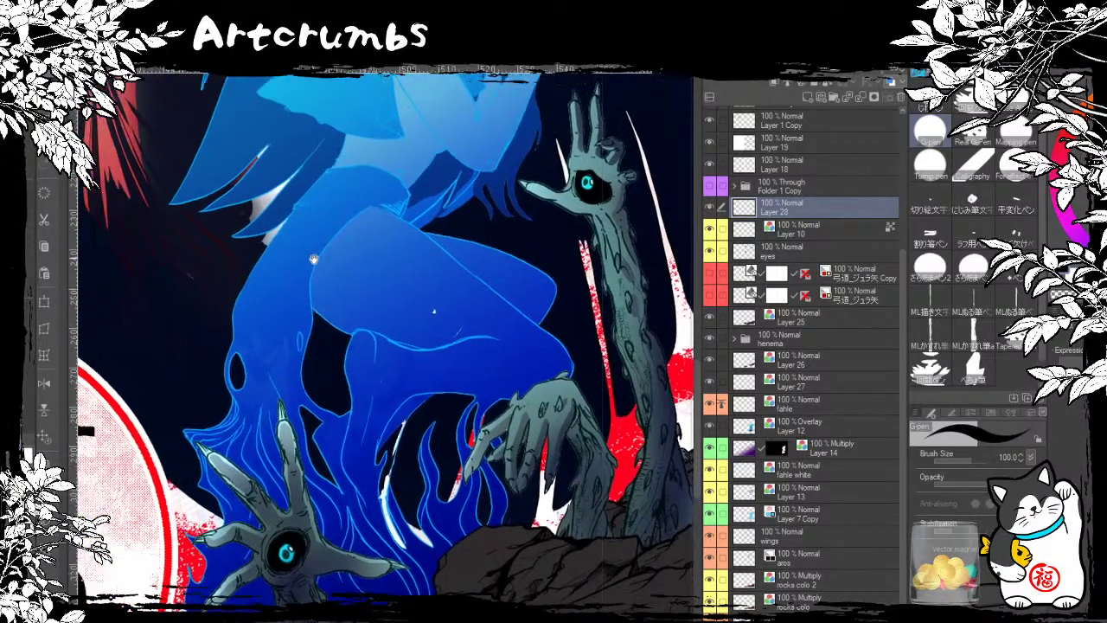
{"action": "scroll", "coordinate": [285, 173], "scroll_direction": "up", "scroll_amount": 1}
{"action": "scroll", "coordinate": [286, 173], "scroll_direction": "left", "scroll_amount": 1}
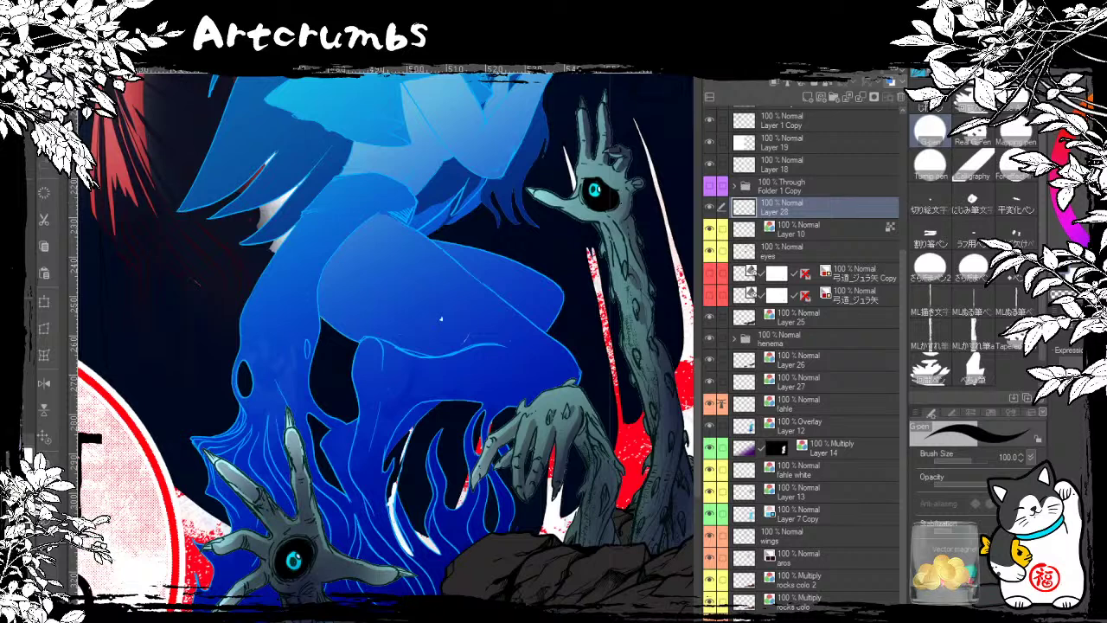
{"action": "left_click", "coordinate": [28, 133]}
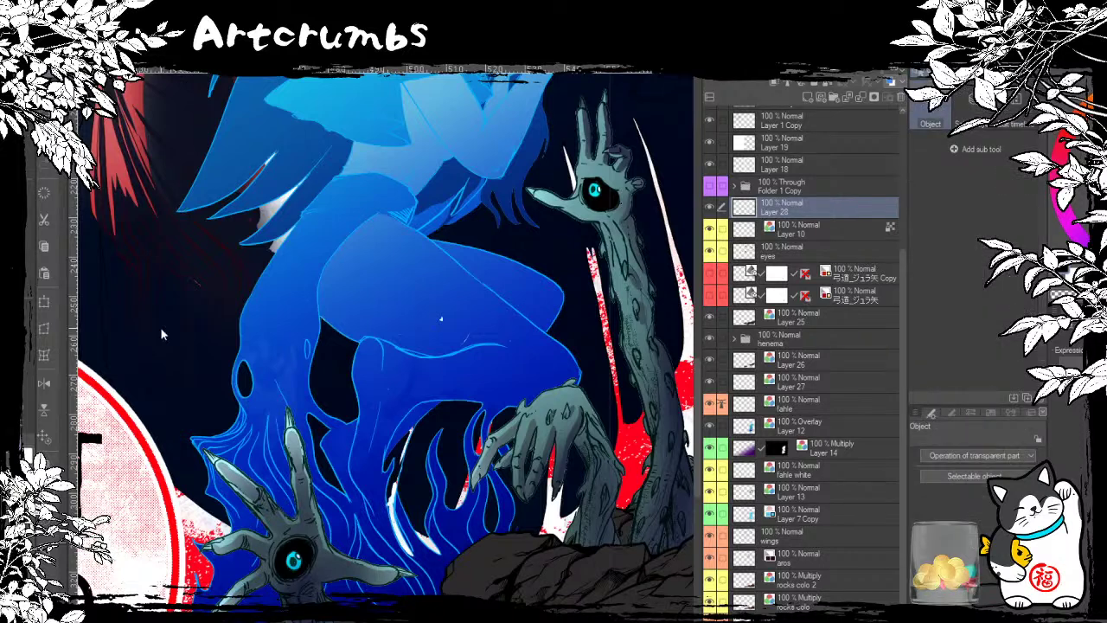
{"action": "left_click", "coordinate": [311, 450]}
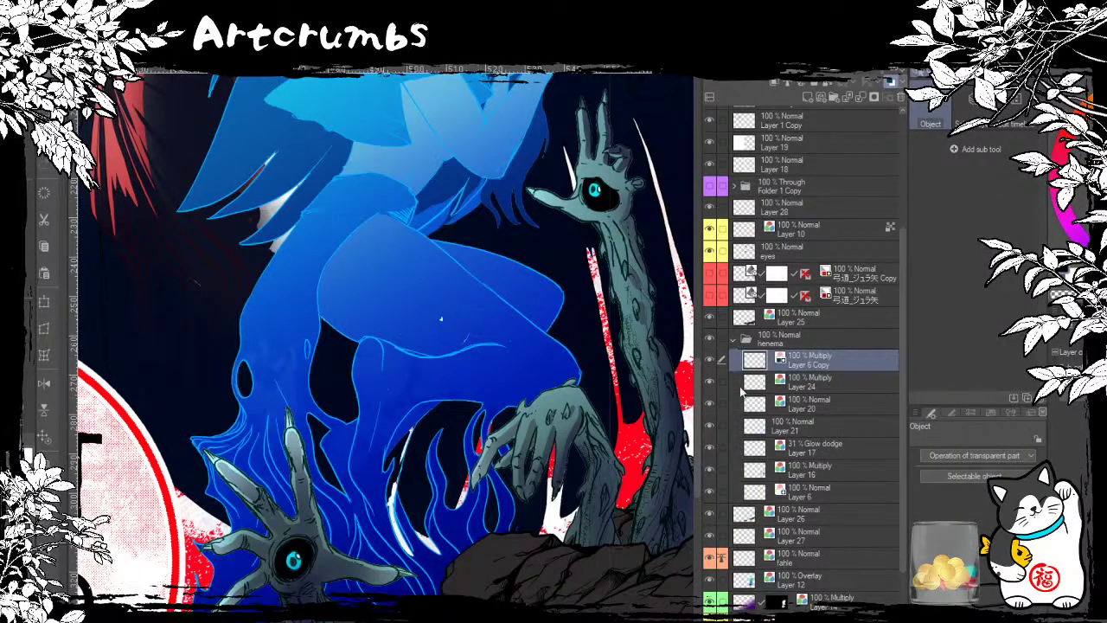
{"action": "left_click", "coordinate": [713, 364]}
{"action": "left_click", "coordinate": [713, 364]}
Step: Try a border effect with altered settings on Layer 6 Copy, and undo it
{"action": "left_click", "coordinate": [1063, 331]}
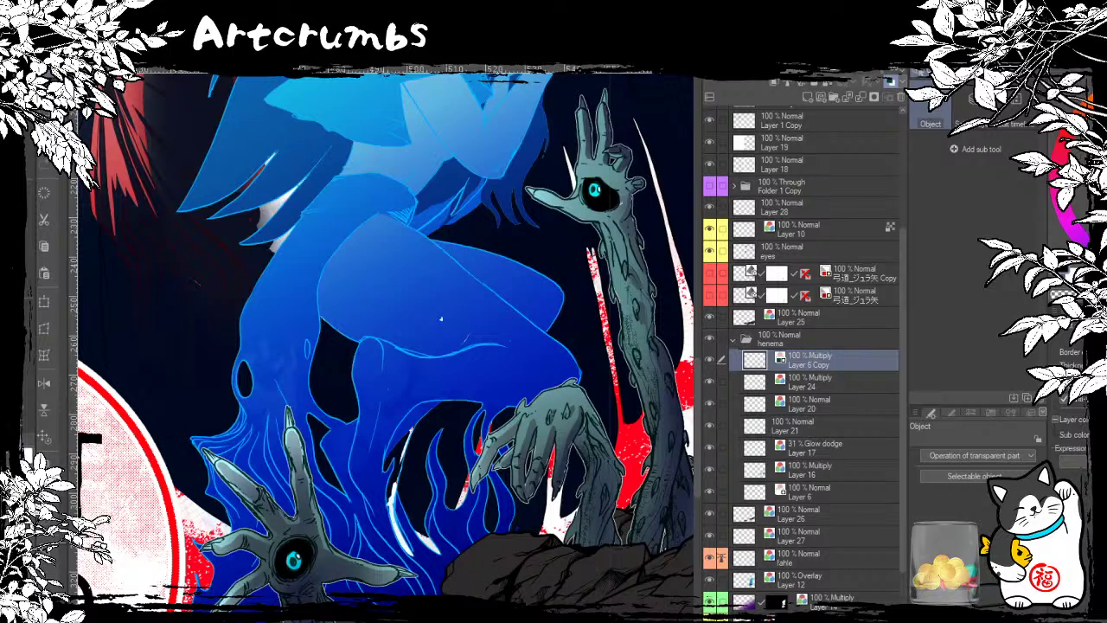
{"action": "left_click", "coordinate": [1092, 378]}
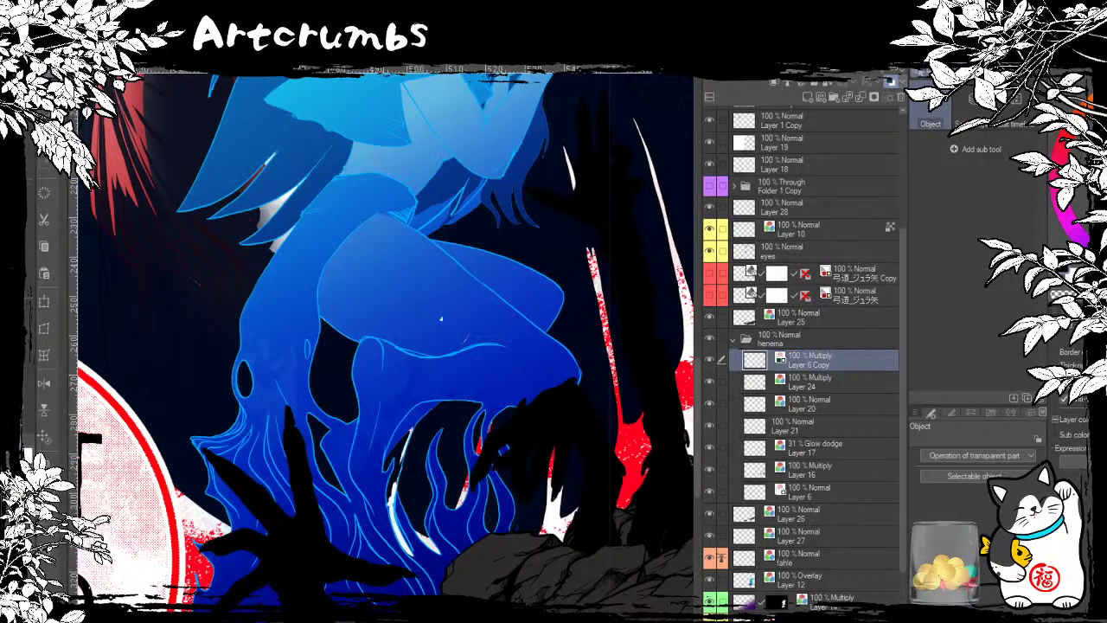
{"action": "key", "text": "ctrl+z"}
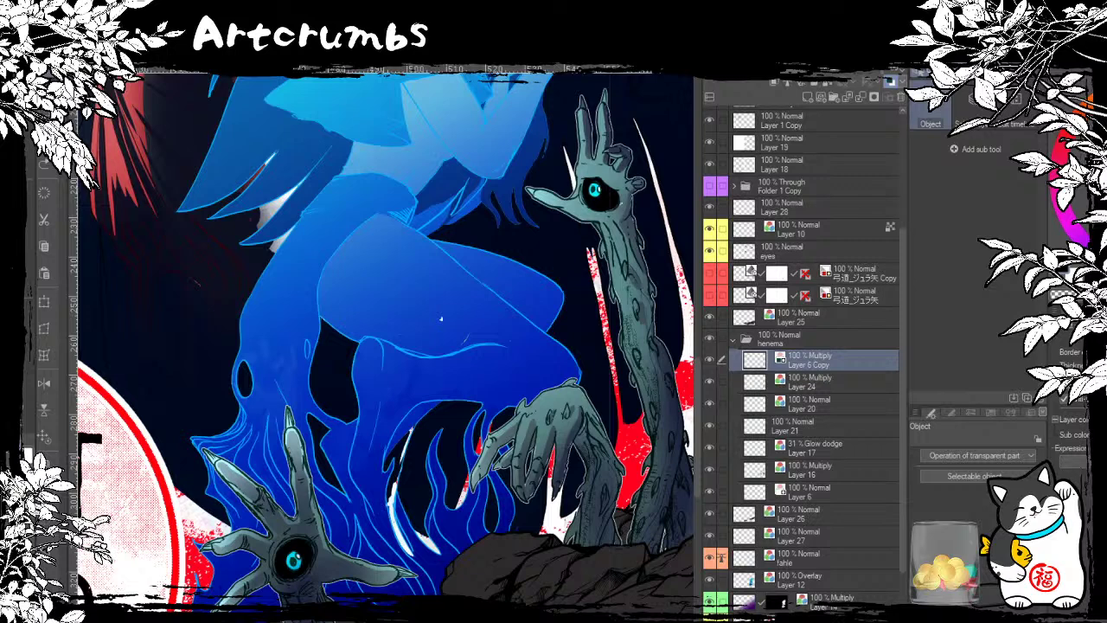
{"action": "key", "text": "ctrl+z"}
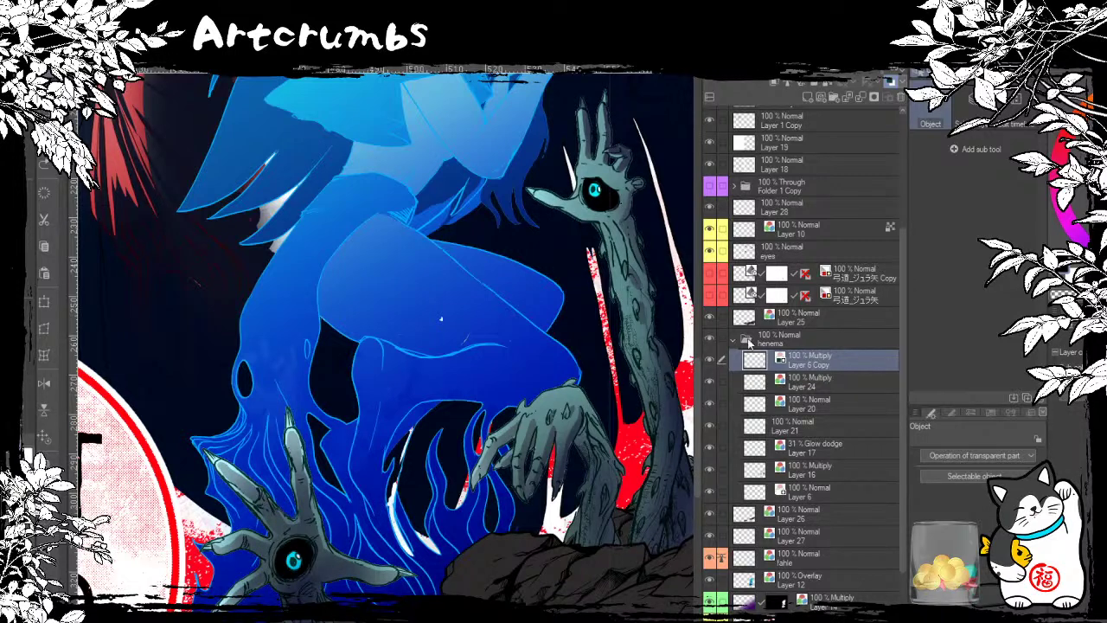
Step: Compare the grey hands with Layer 6 Copy hidden and shown
{"action": "left_click", "coordinate": [713, 362]}
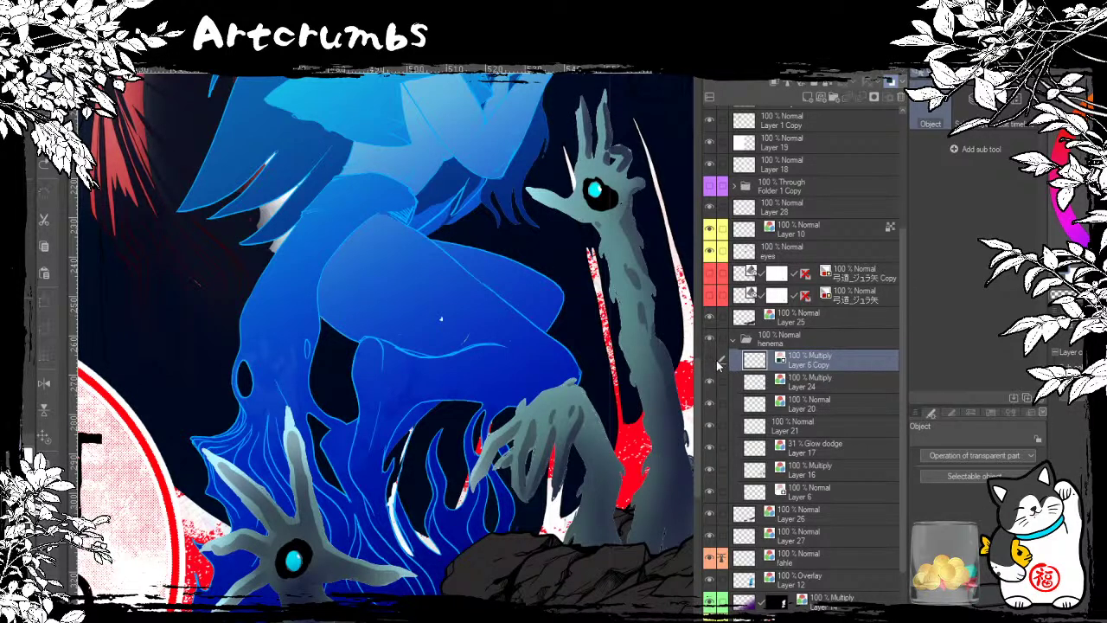
{"action": "left_click", "coordinate": [713, 362]}
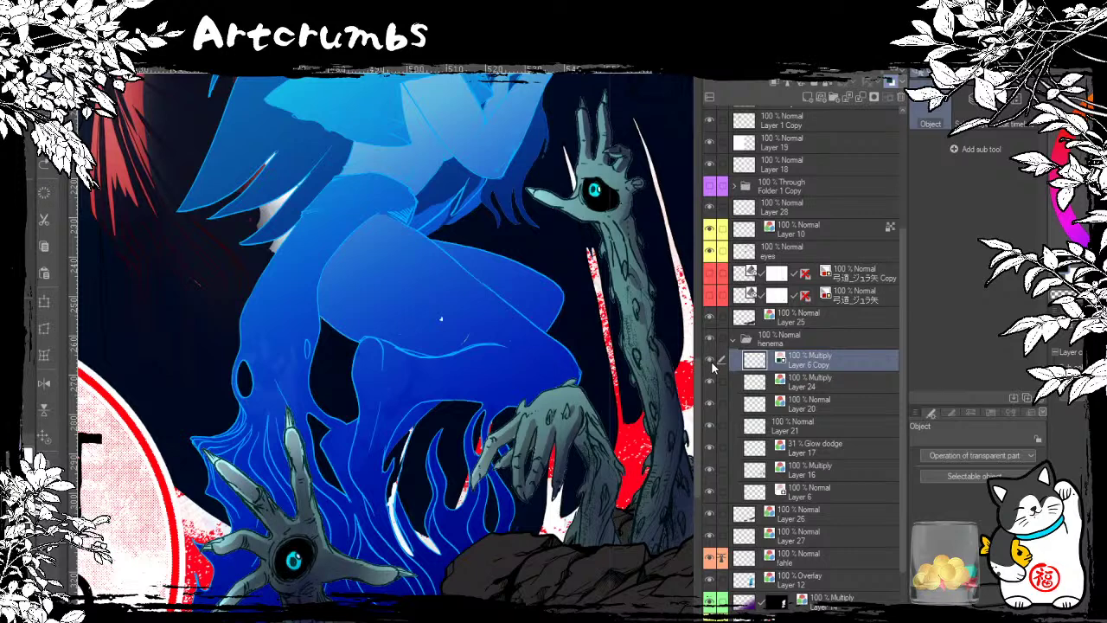
{"action": "left_click", "coordinate": [713, 361]}
{"action": "left_click", "coordinate": [713, 362]}
{"action": "left_click_drag", "start_coordinate": [451, 507], "coordinate": [429, 543]}
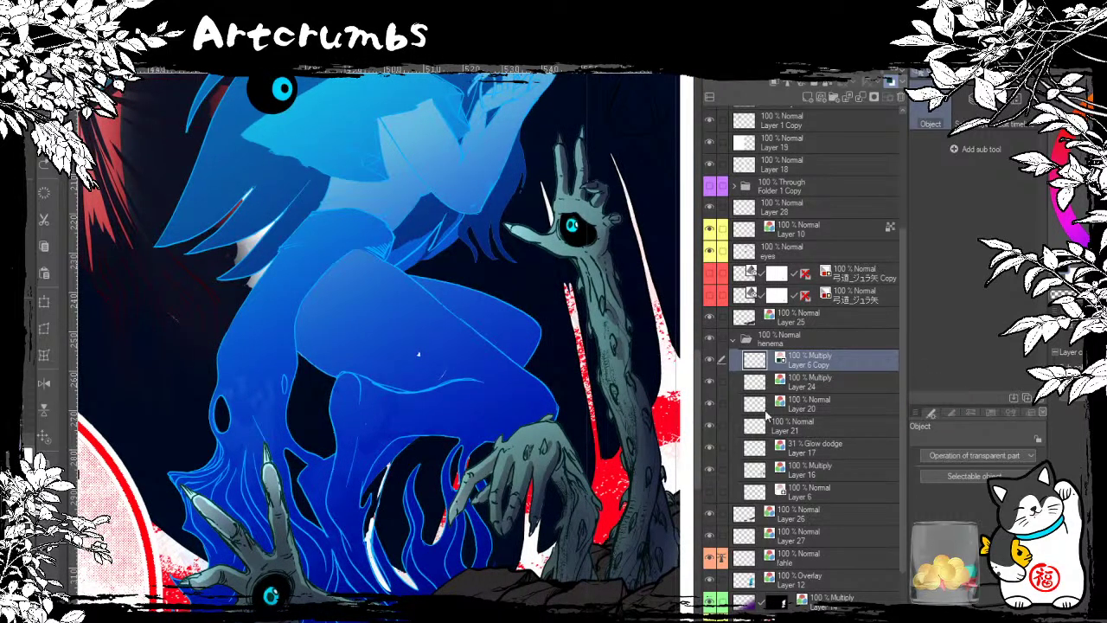
Step: Apply a border effect to Layer 6 in the henema folder, compare it on and off, and review the whole cover
{"action": "left_click", "coordinate": [757, 493]}
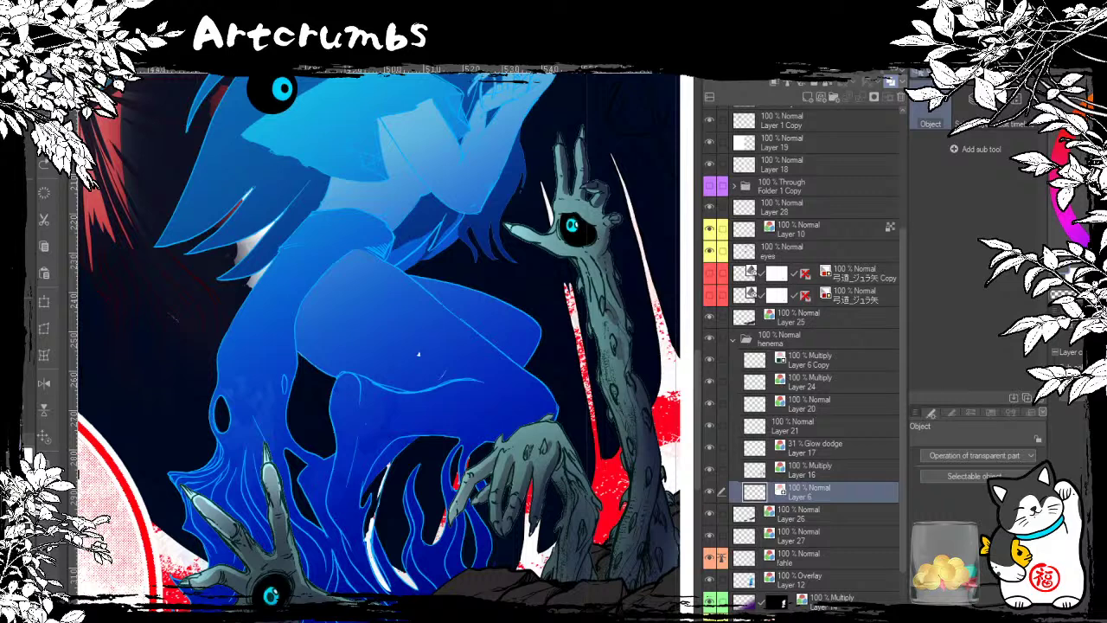
{"action": "key", "text": "ctrl+y"}
{"action": "key", "text": "ctrl+z"}
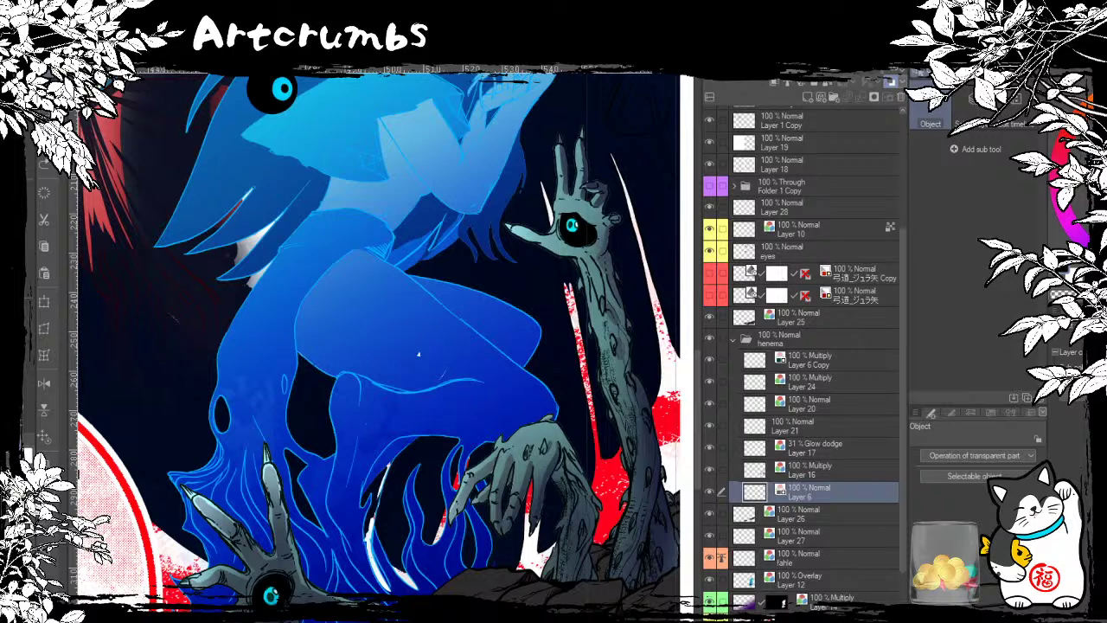
{"action": "key", "text": "ctrl+z"}
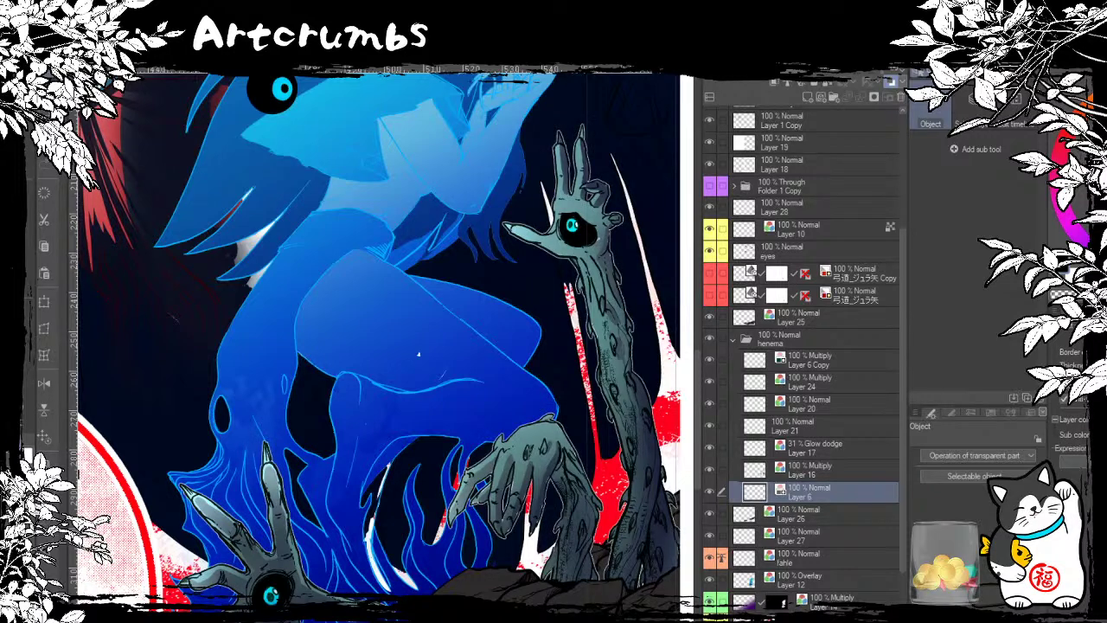
{"action": "key", "text": "ctrl+z"}
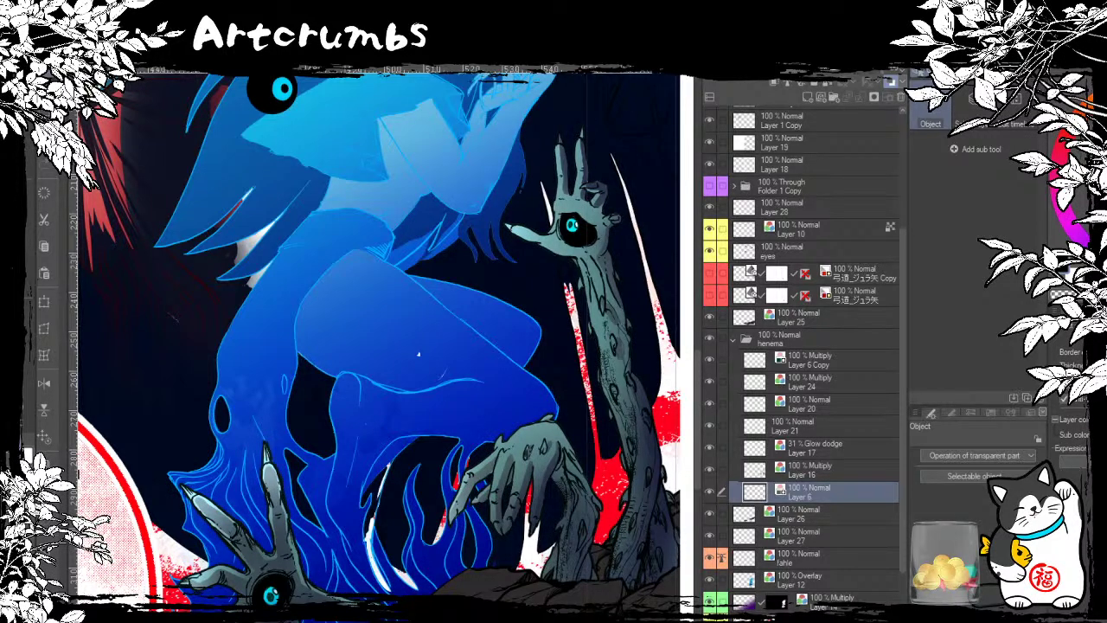
{"action": "key", "text": "ctrl+z"}
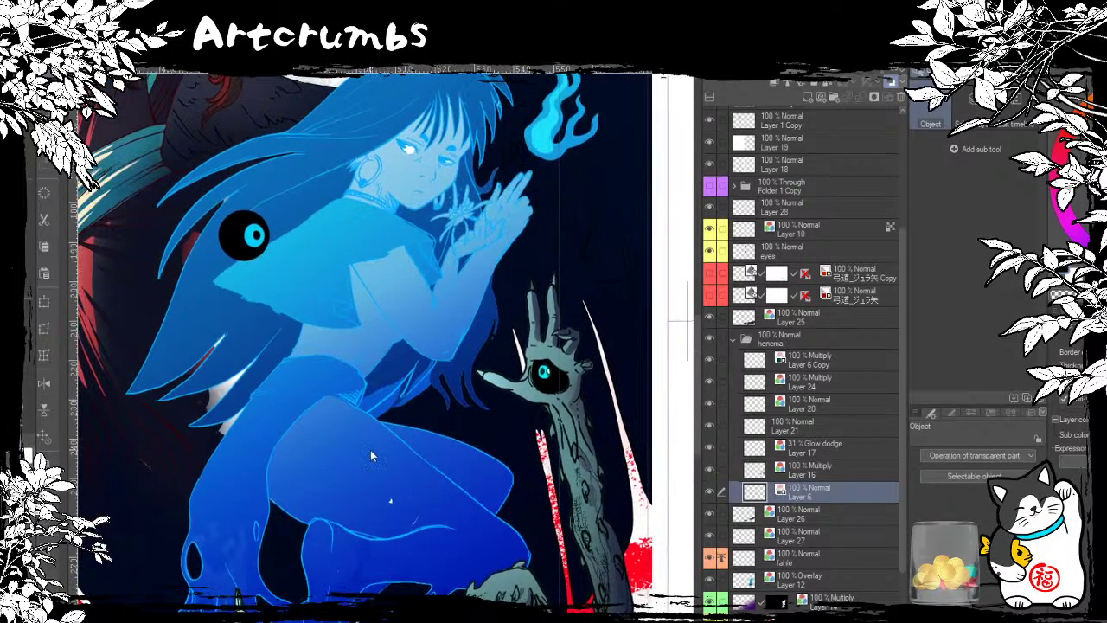
{"action": "scroll", "coordinate": [473, 495], "scroll_direction": "down", "scroll_amount": 4}
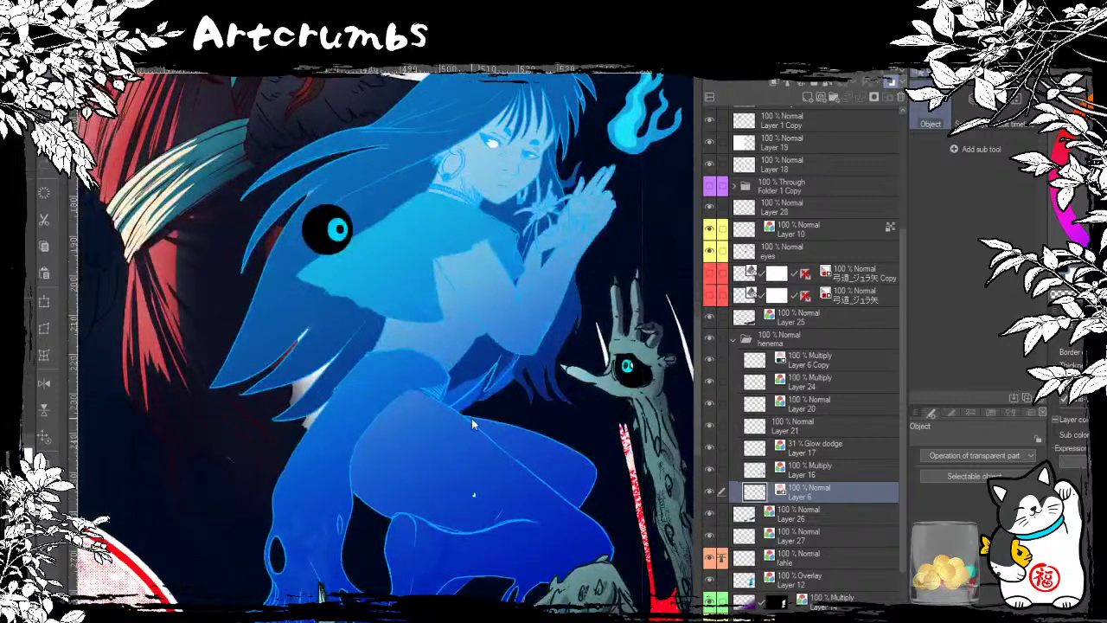
{"action": "scroll", "coordinate": [473, 495], "scroll_direction": "down", "scroll_amount": 3}
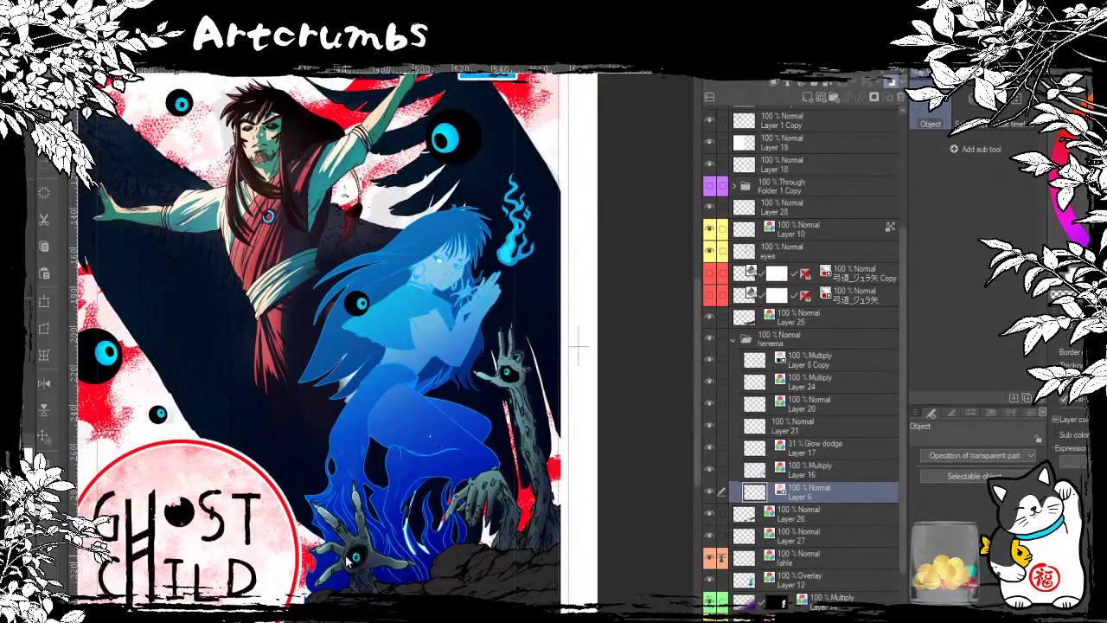
{"action": "scroll", "coordinate": [473, 494], "scroll_direction": "up", "scroll_amount": 1}
{"action": "left_click_drag", "start_coordinate": [517, 560], "coordinate": [554, 592]}
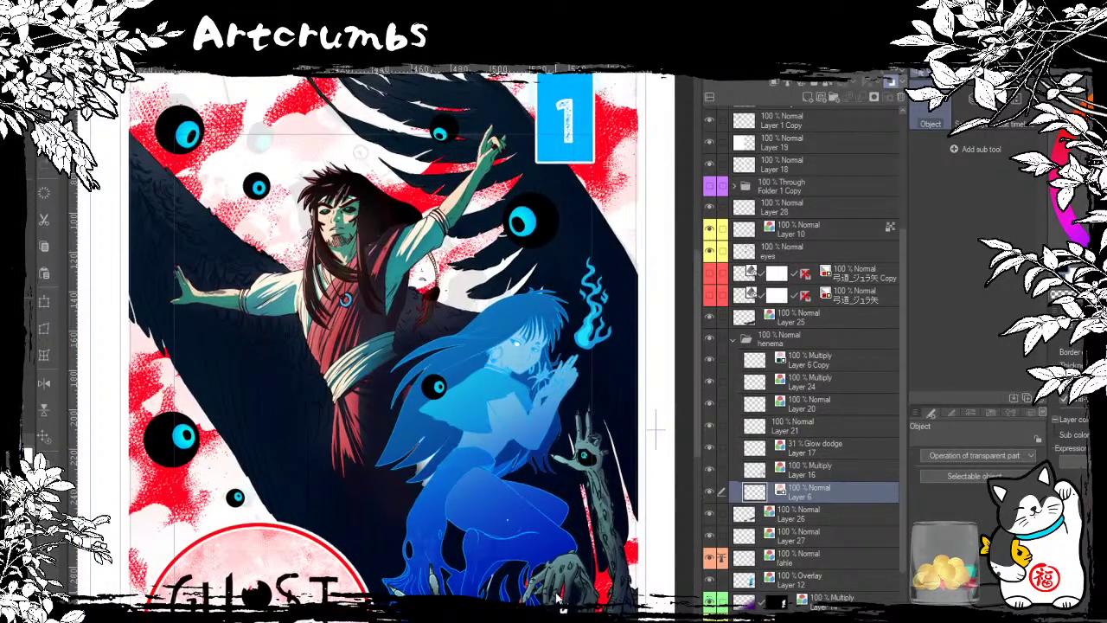